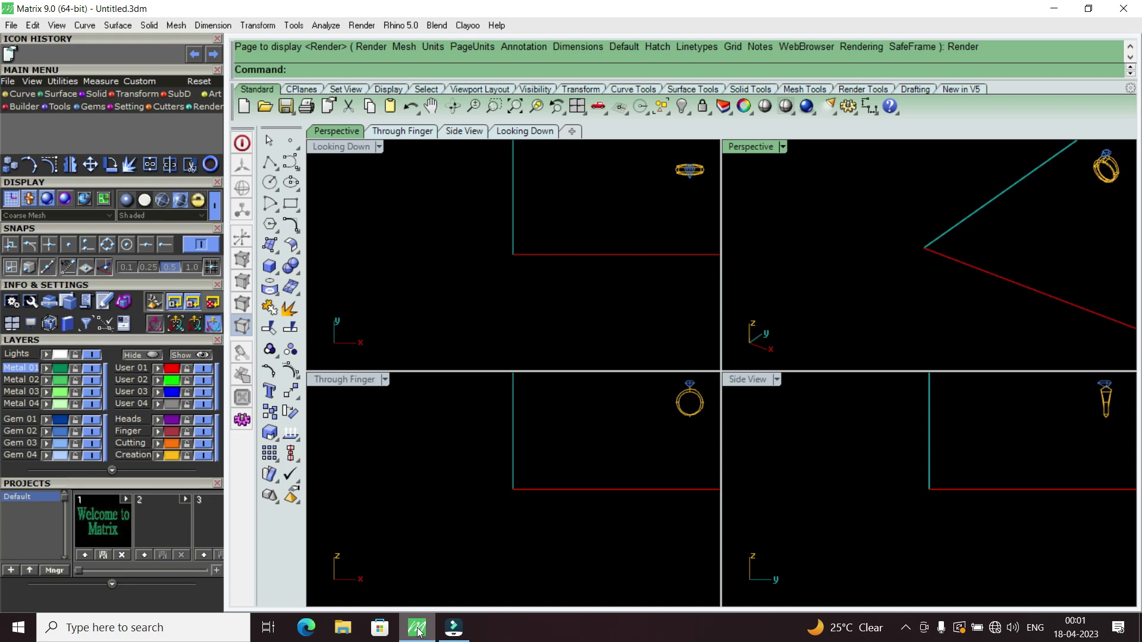
Step: Draw a diameter-10 circle centred at the origin, facing the side view
left_click(418, 631)
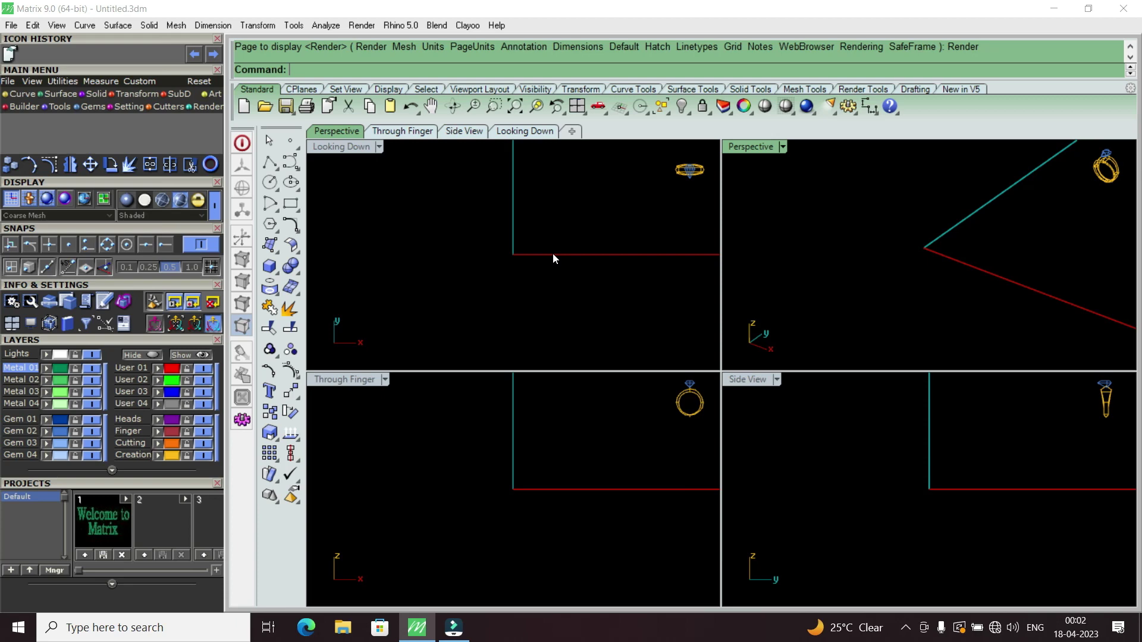
double_click(365, 149)
double_click(364, 149)
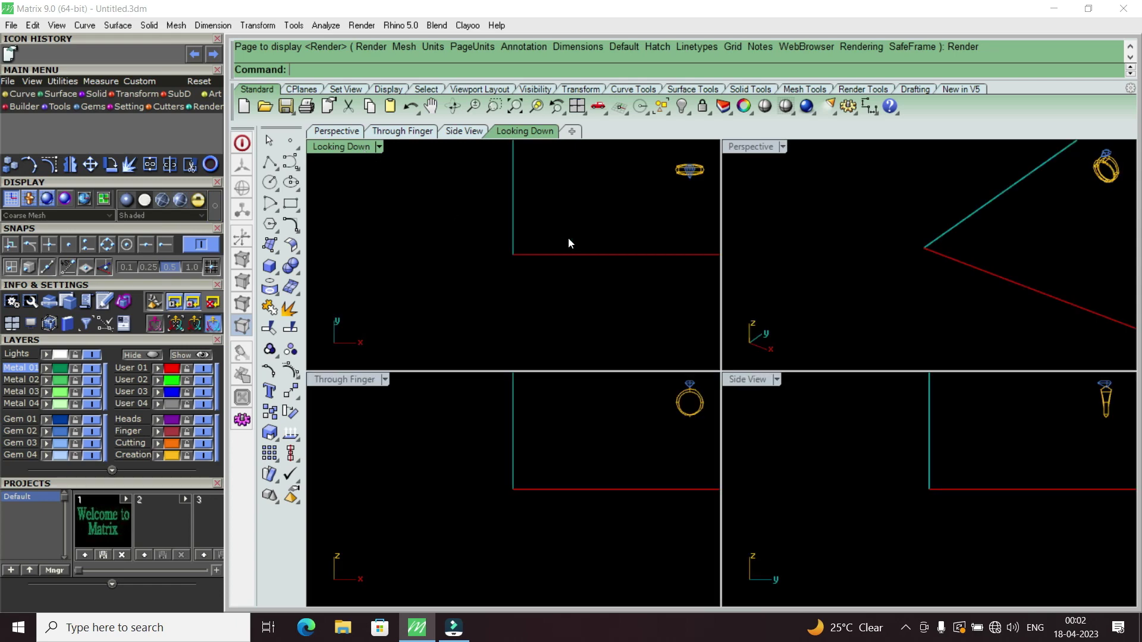
left_click(28, 95)
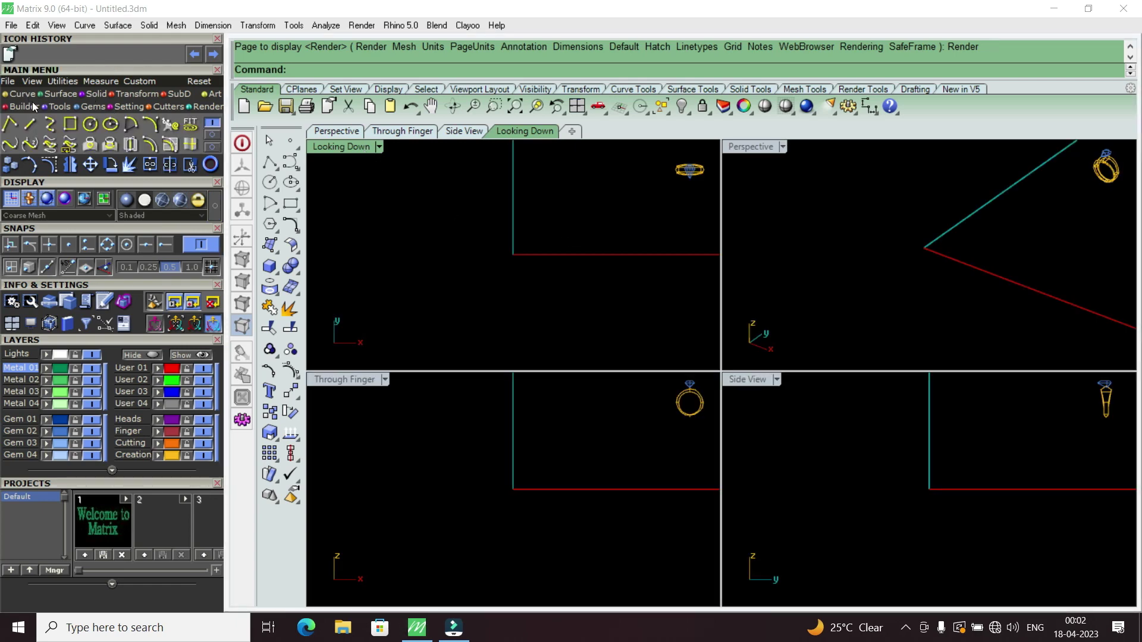
left_click(95, 126)
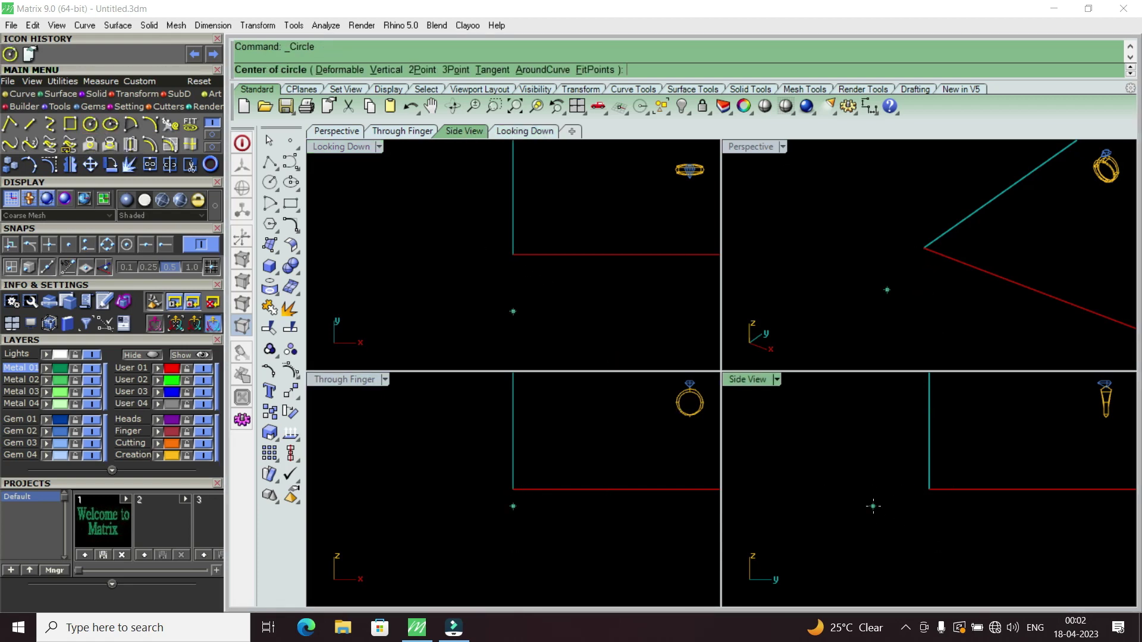
type("0")
key("Return")
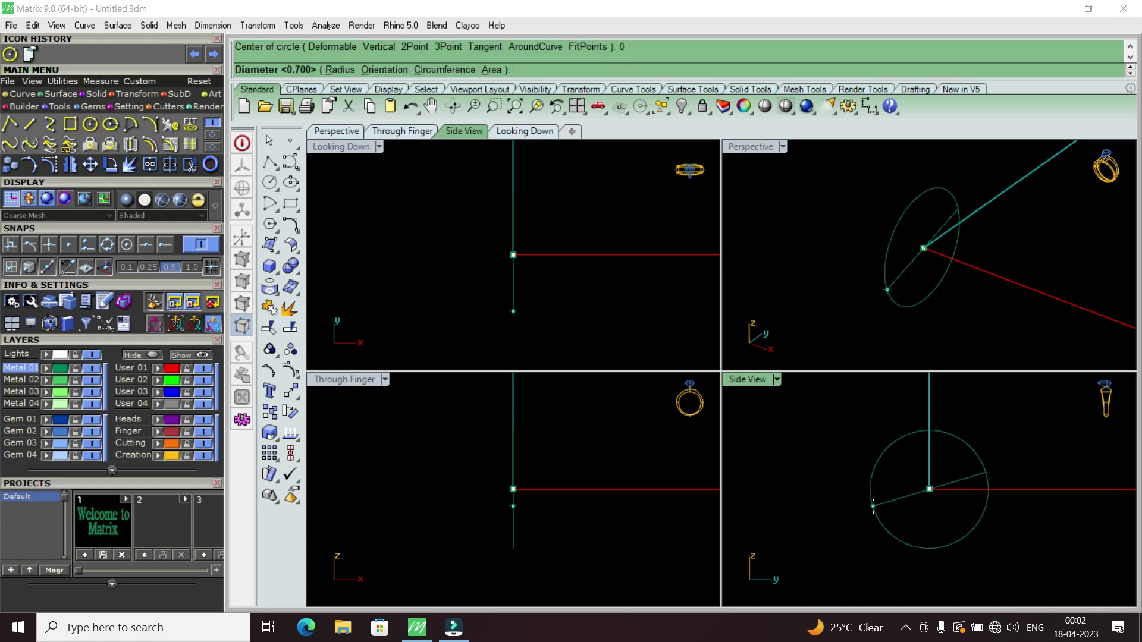
type("0")
key("Return")
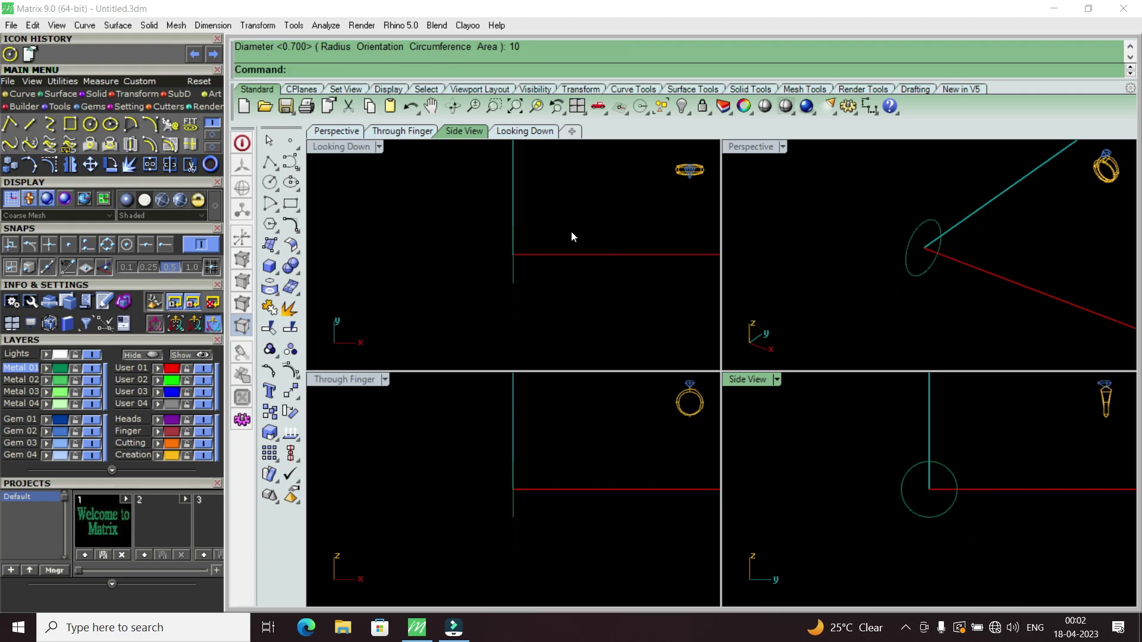
type("PictureFrame")
Step: Start the PictureFrame command from the command line's autocomplete
left_click(376, 116)
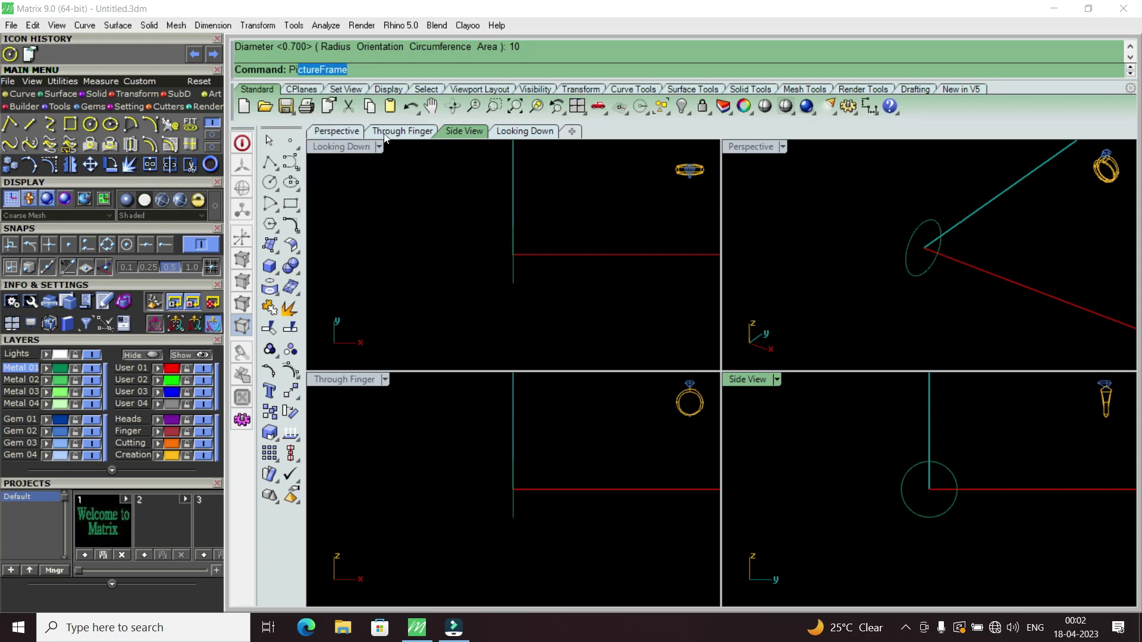
left_click(333, 71)
key("BackSpace")
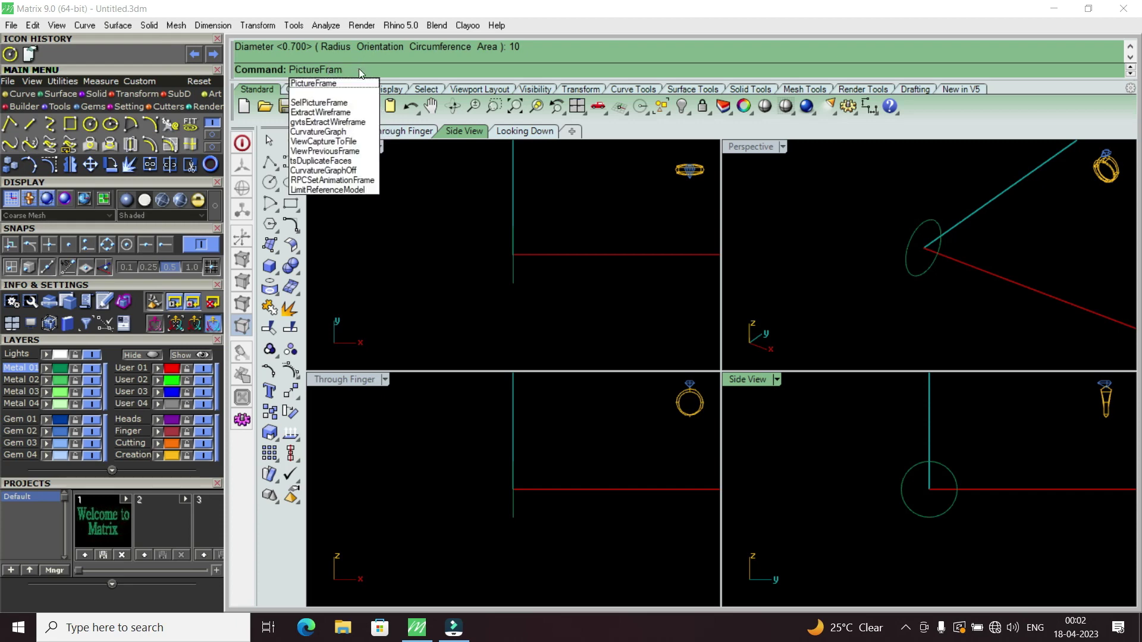
key("BackSpace")
key("BackSpace")
key("BackSpace")
key("BackSpace")
key("BackSpace")
key("BackSpace")
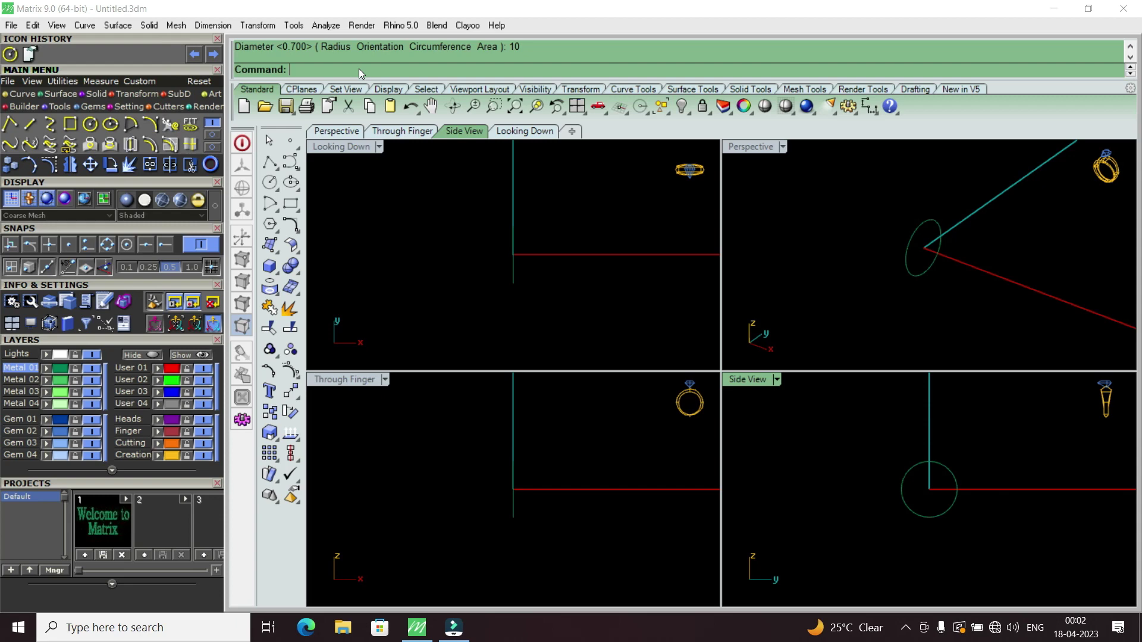
type("PictureFrame")
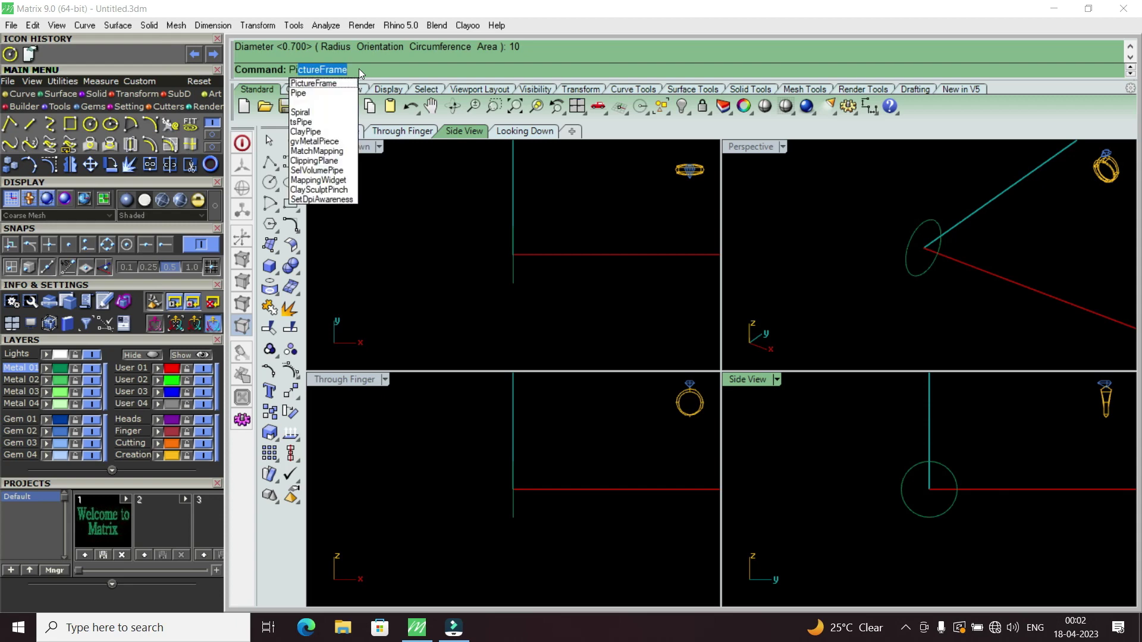
left_click(335, 83)
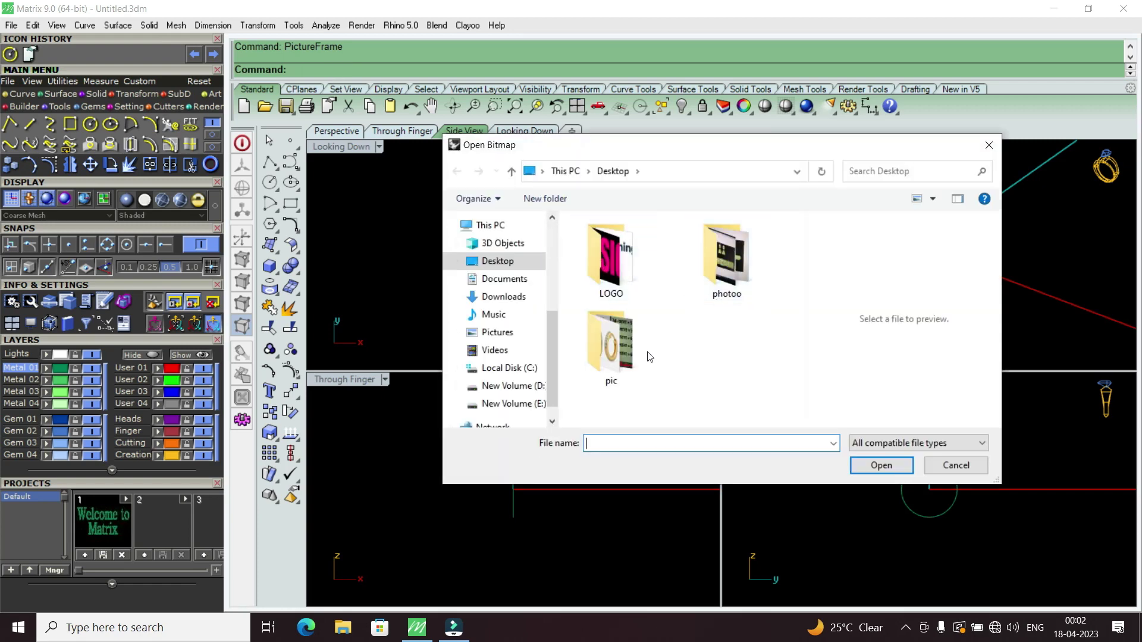
Step: Open the gold hoop earring photo from the pic folder
left_click(613, 346)
double_click(614, 345)
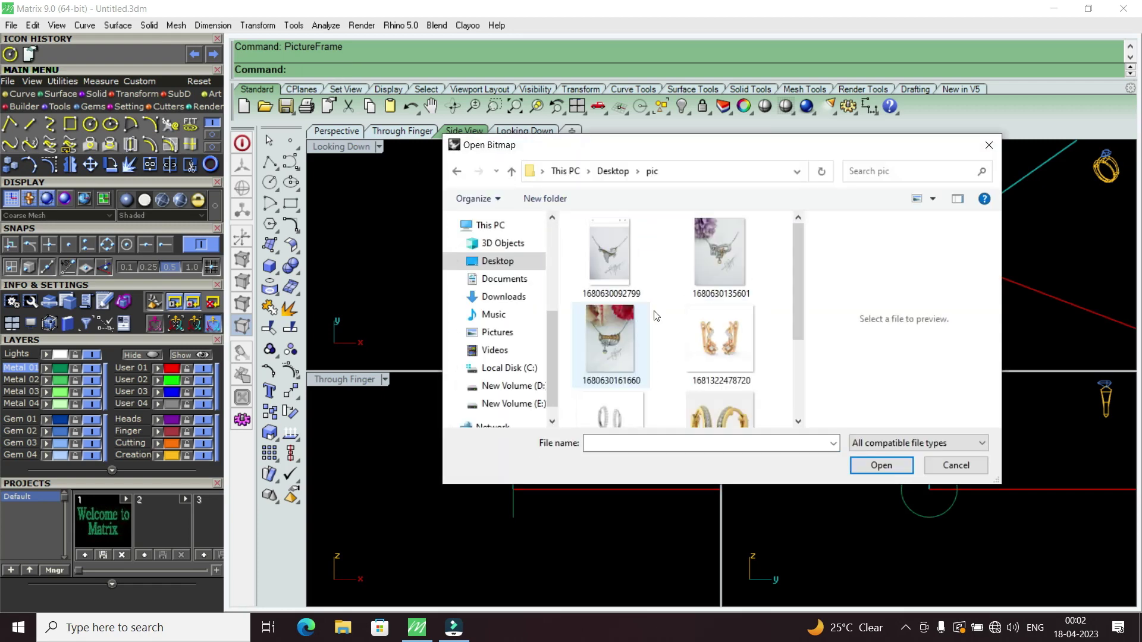
scroll(654, 316, "down", 2)
left_click(725, 329)
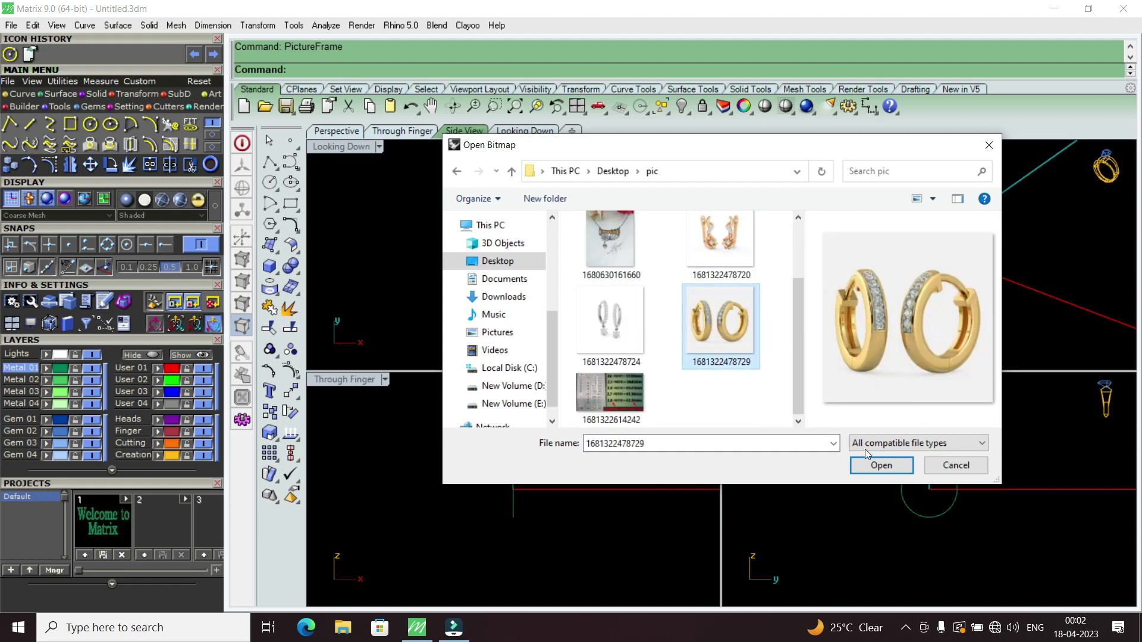
left_click(881, 465)
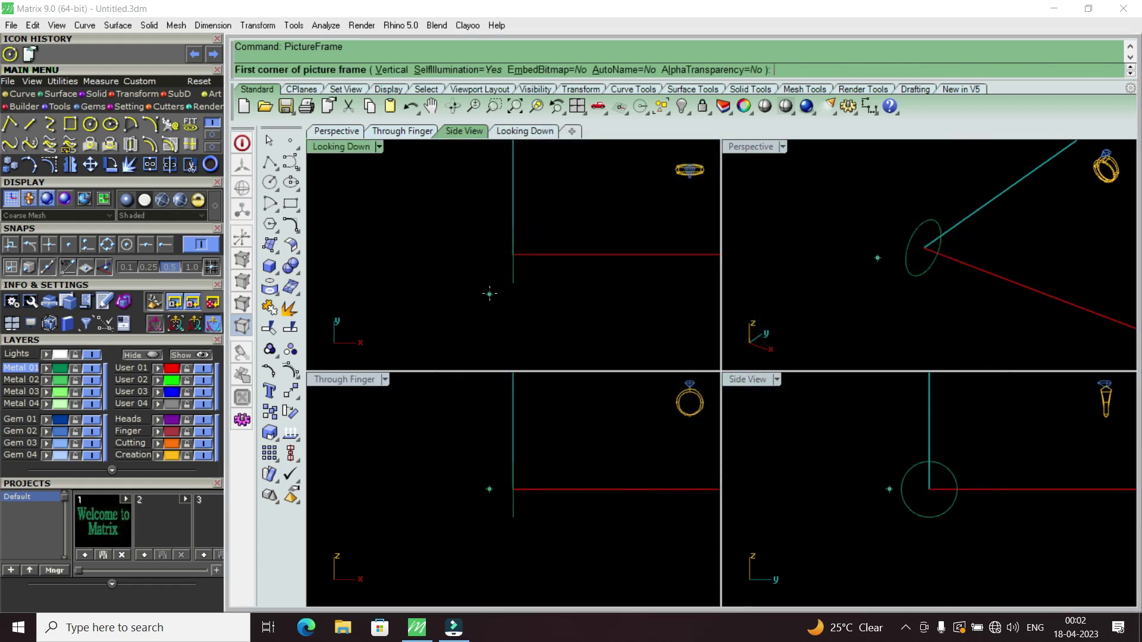
Step: Place the picture frame with its first corner at the origin and set its size
type("0")
key("Return")
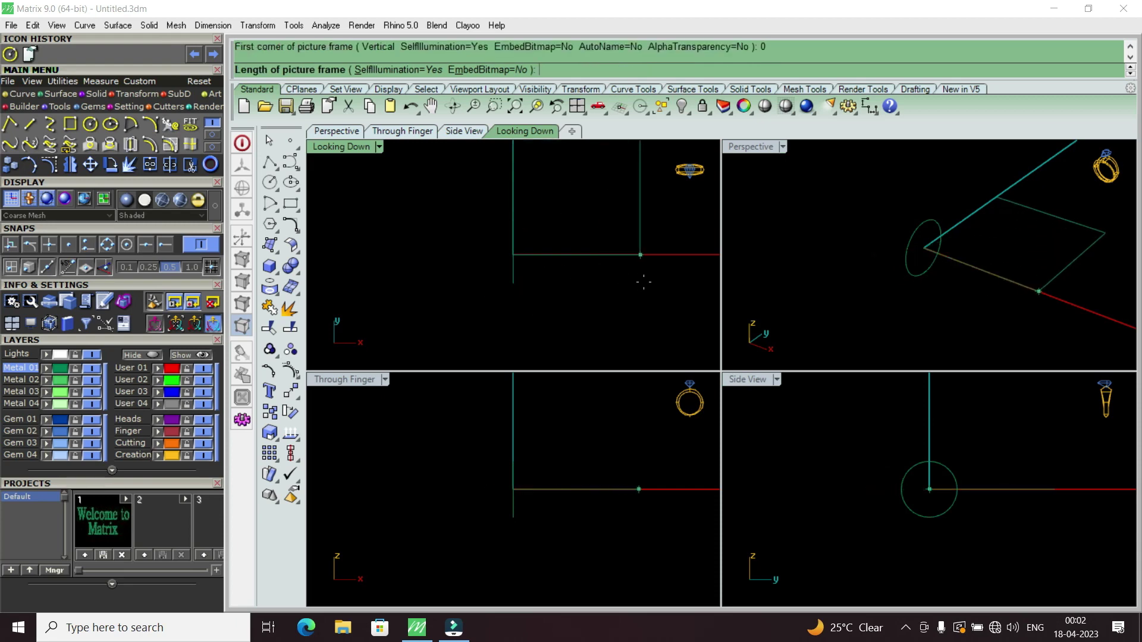
left_click(661, 293)
scroll(626, 275, "down", 3)
scroll(626, 275, "up", 3)
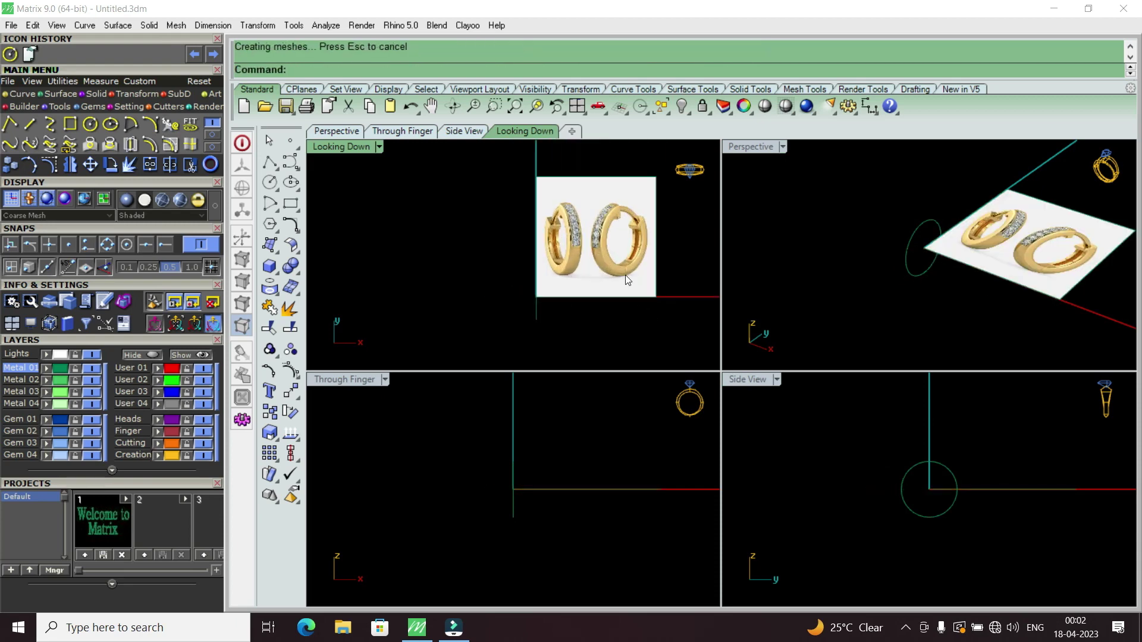
Step: Move the earring image upward in the top view, above the origin
left_click(626, 275)
scroll(627, 274, "down", 1)
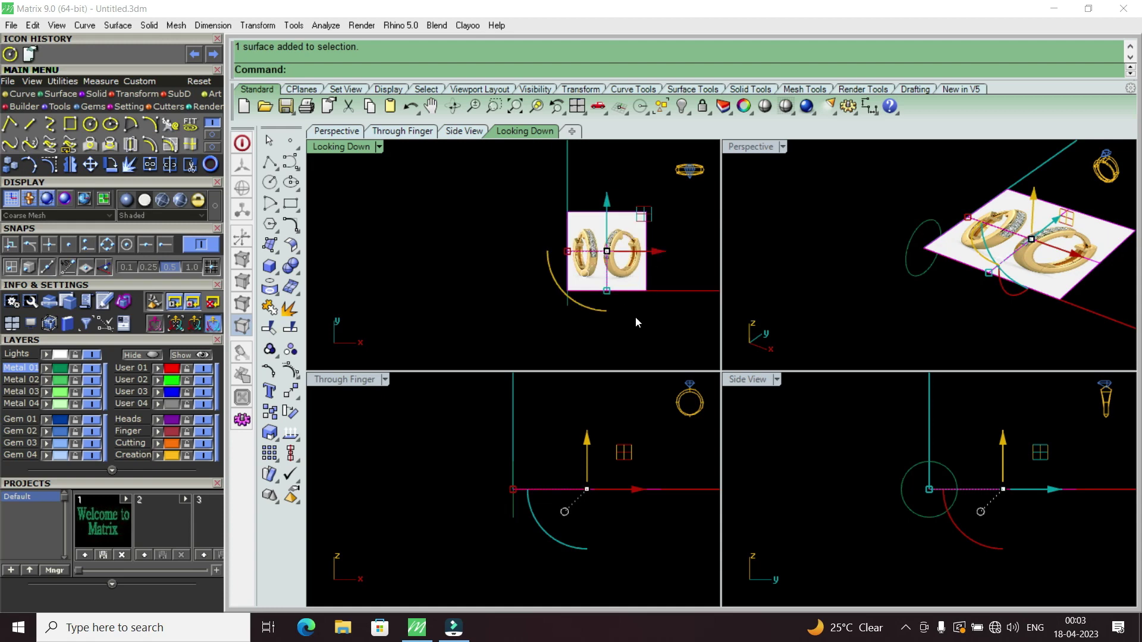
scroll(635, 316, "up", 1)
left_click_drag(604, 232, 623, 166)
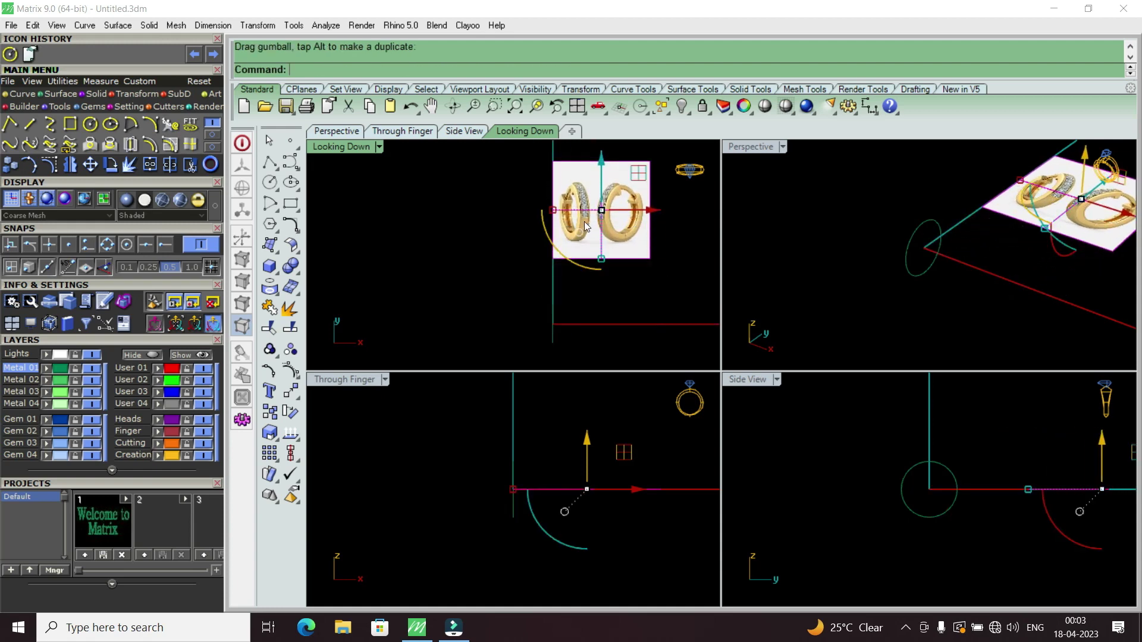
key("Escape")
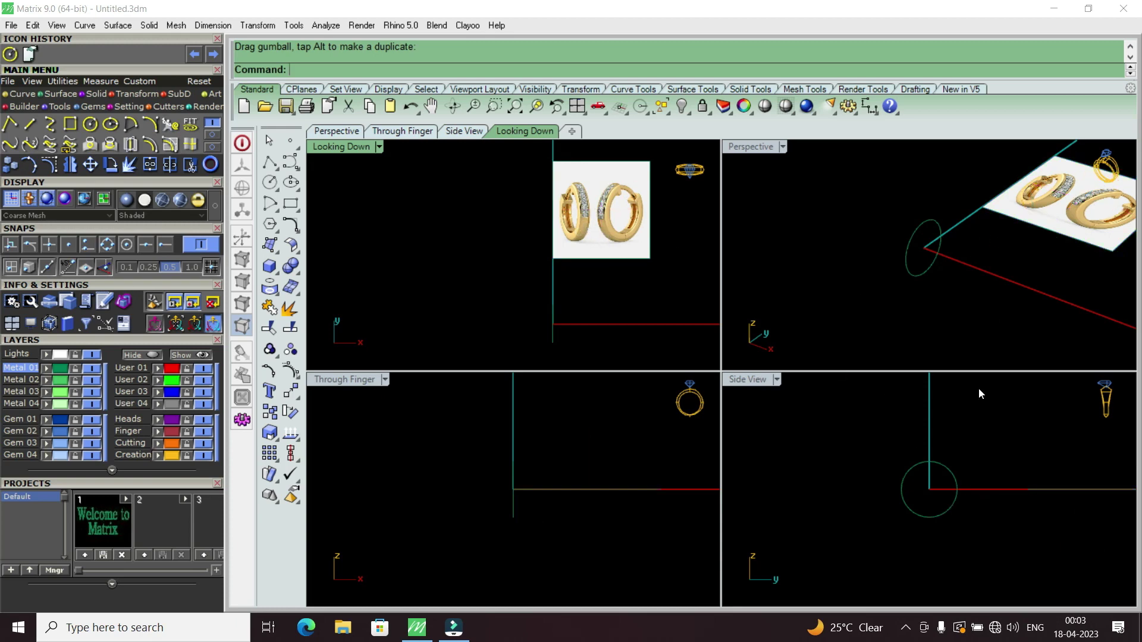
left_click(952, 509)
scroll(880, 491, "up", 4)
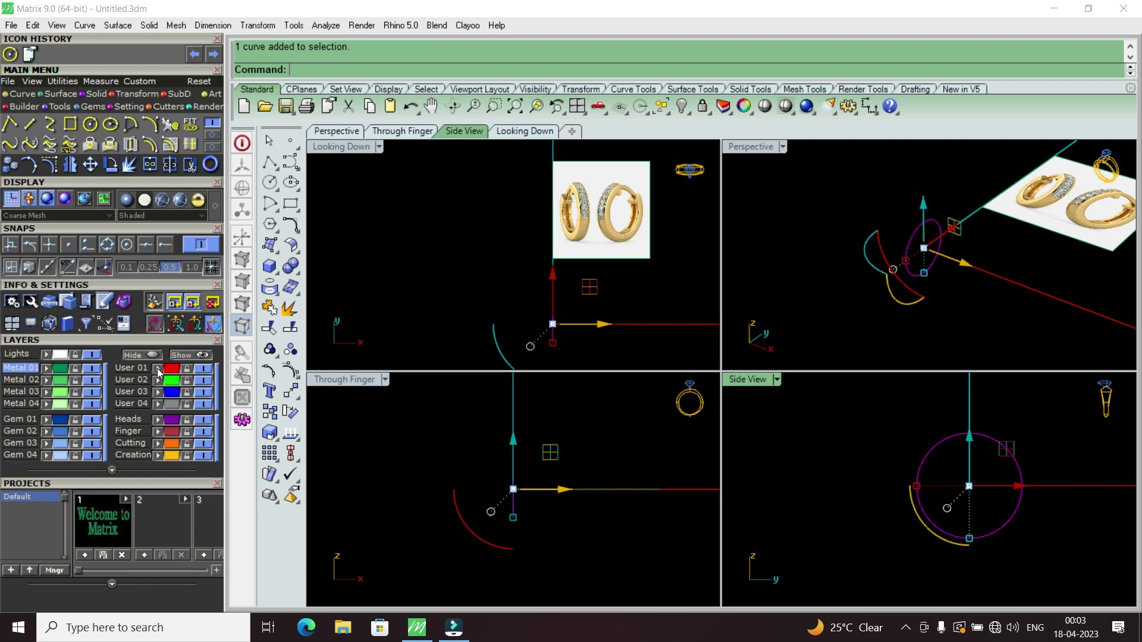
Step: Offset the diameter-10 circle 3 units outward into a larger concentric circle
left_click(958, 502)
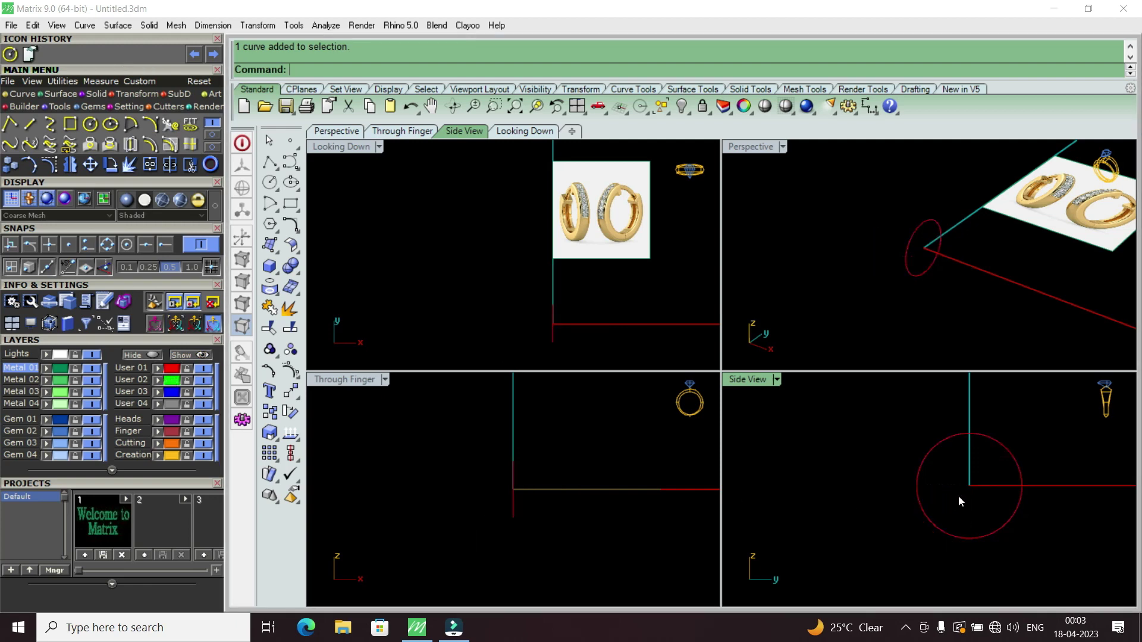
left_click(956, 540)
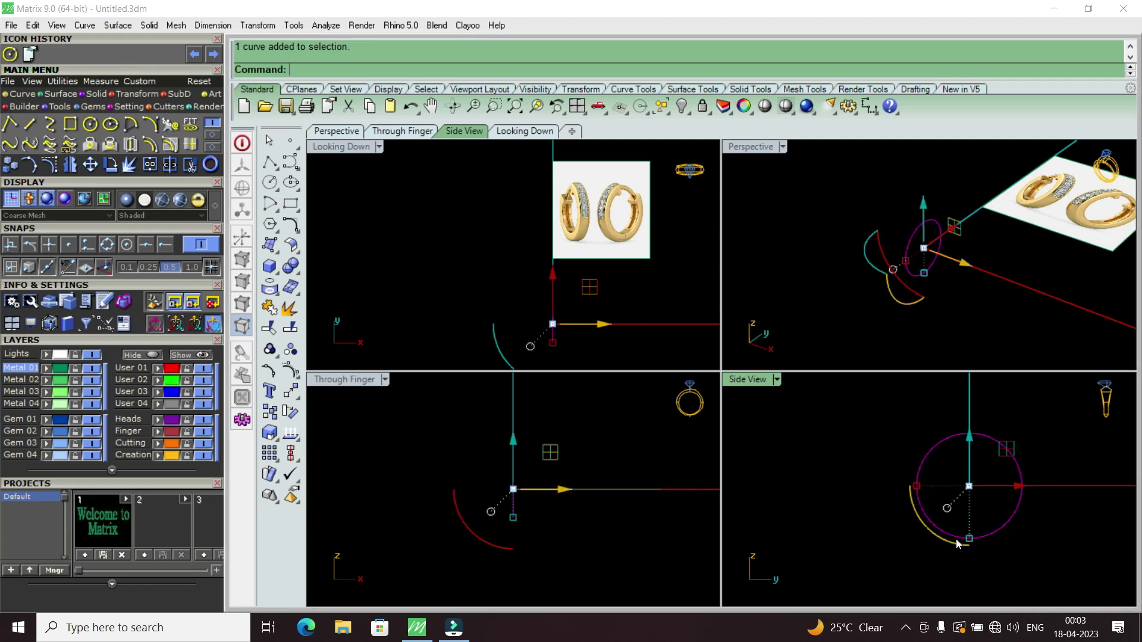
left_click(152, 147)
type("3")
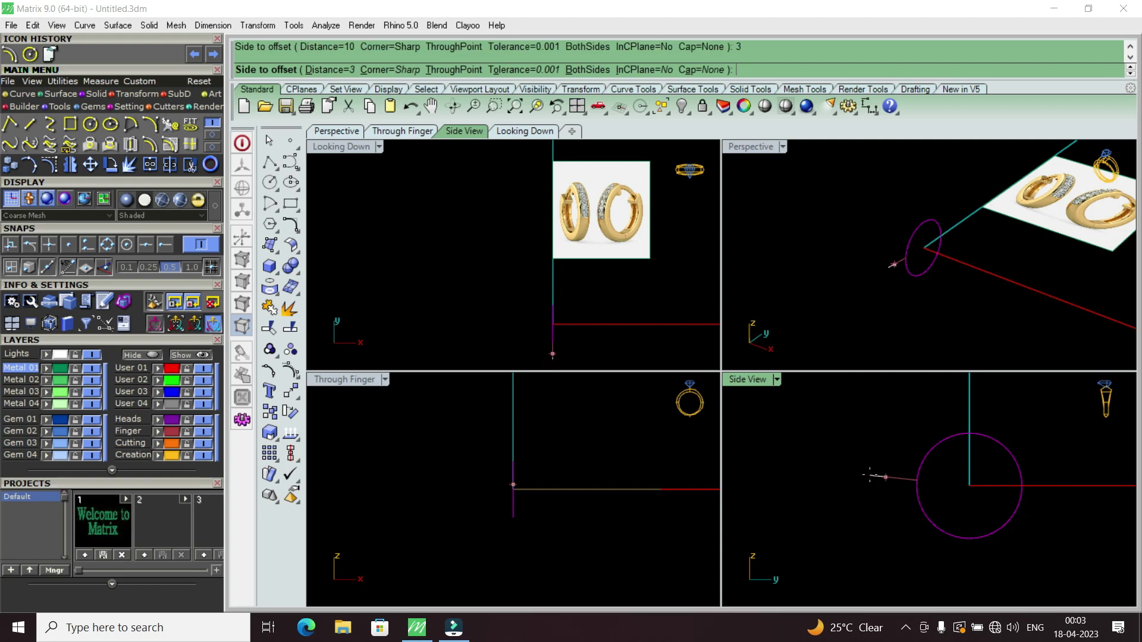
left_click(869, 475)
scroll(908, 450, "down", 2)
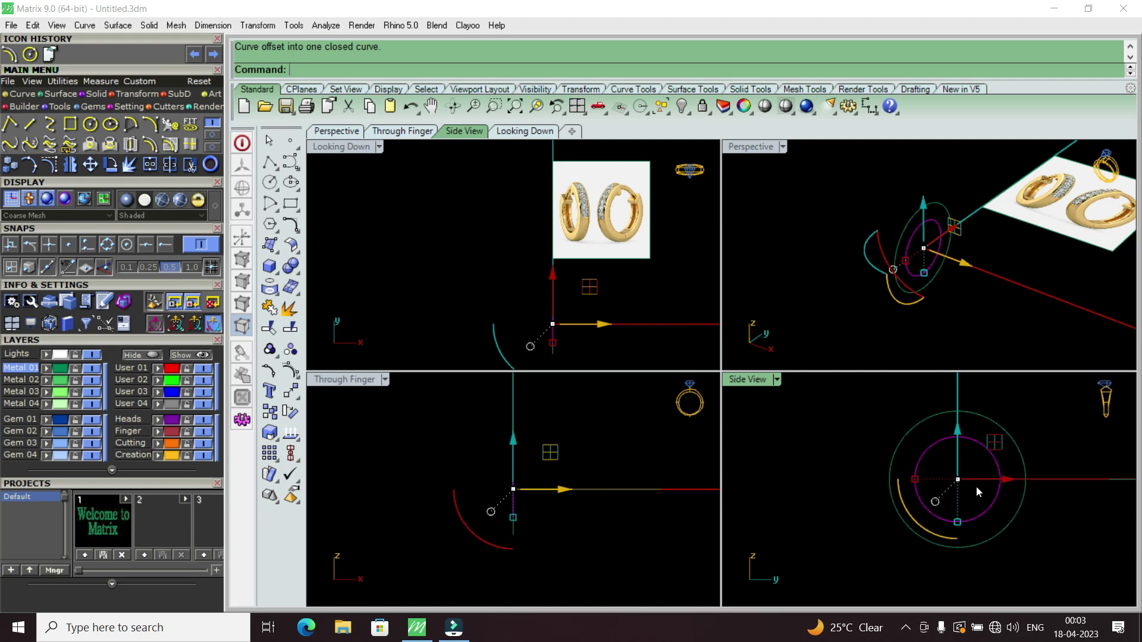
left_click(908, 480)
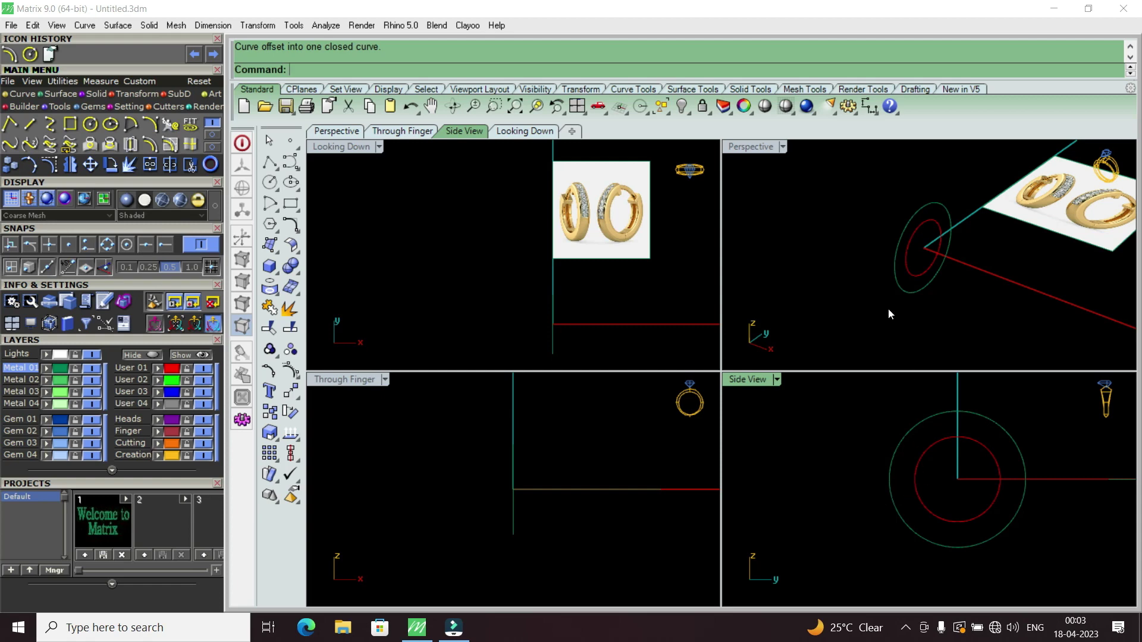
scroll(907, 277, "up", 4)
Step: Extrude both concentric circles 1.4 to both sides into a solid band
left_click_drag(928, 248, 869, 313)
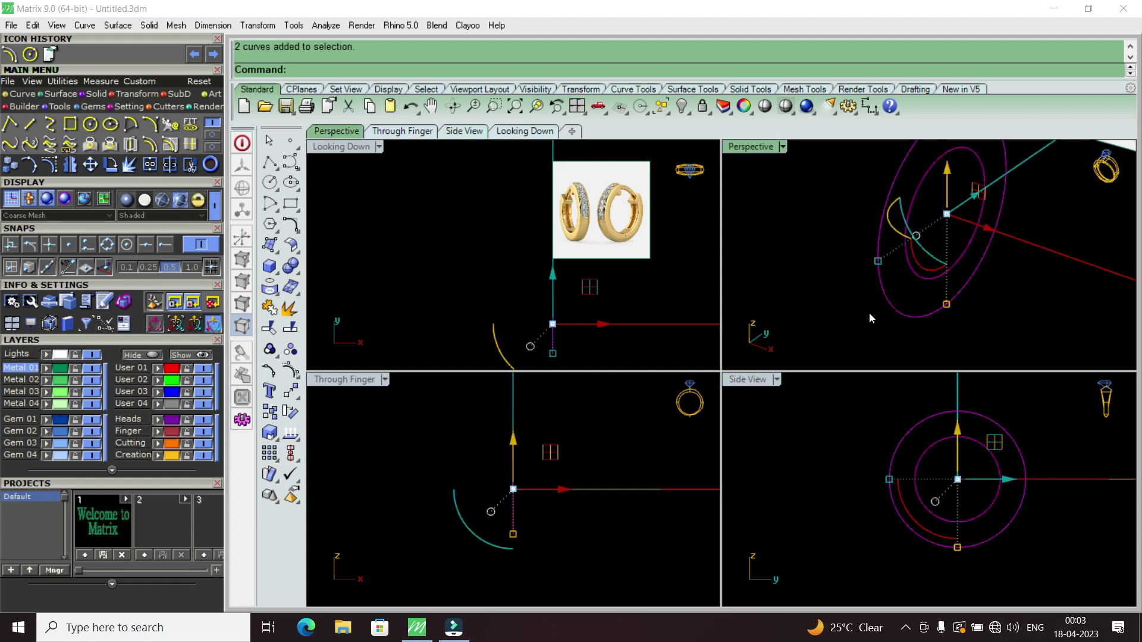
right_click_drag(594, 328, 609, 284)
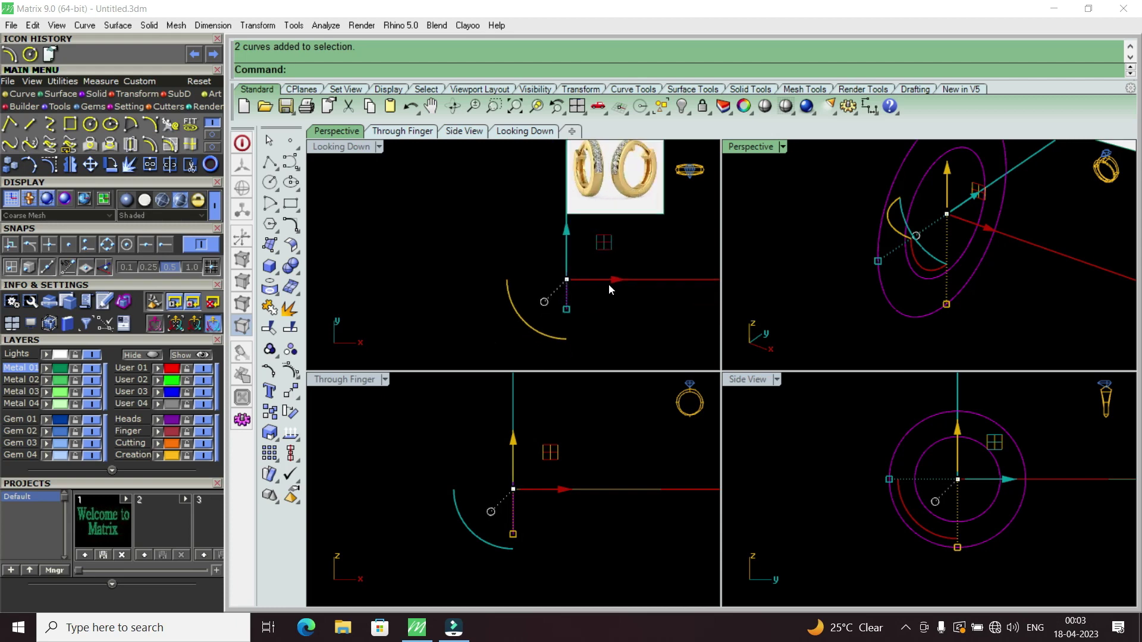
left_click(107, 93)
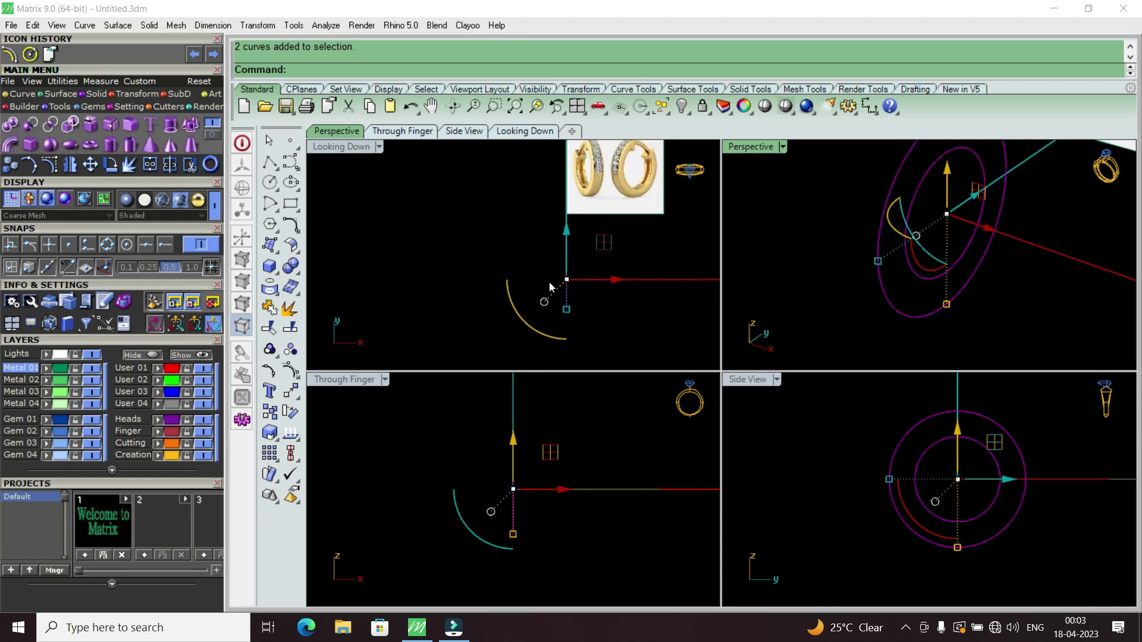
left_click(171, 124)
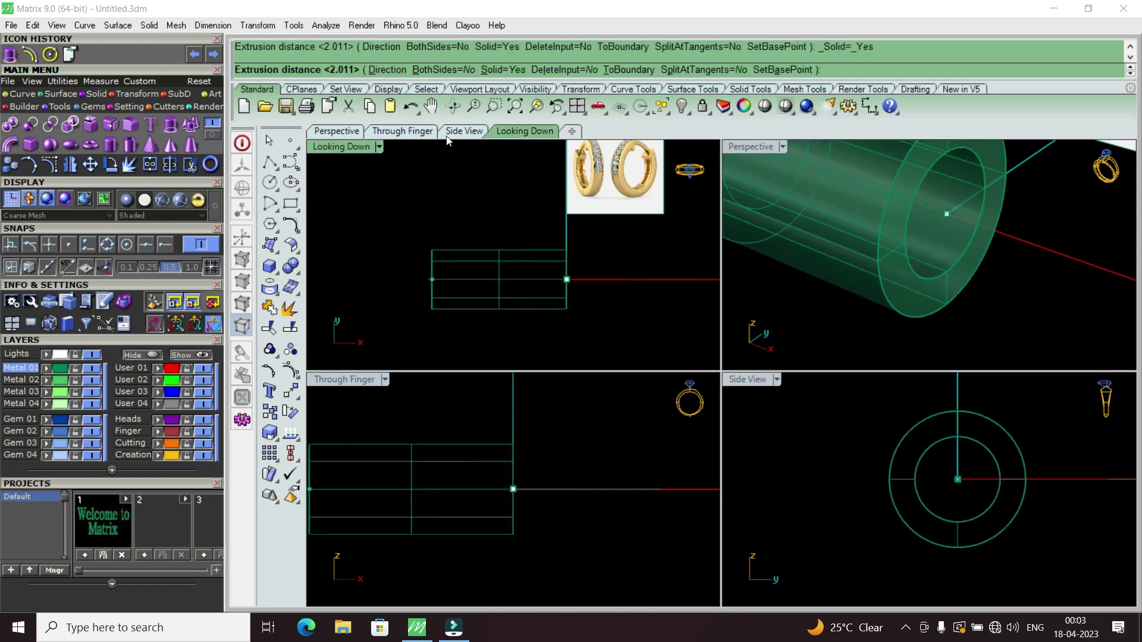
left_click(443, 70)
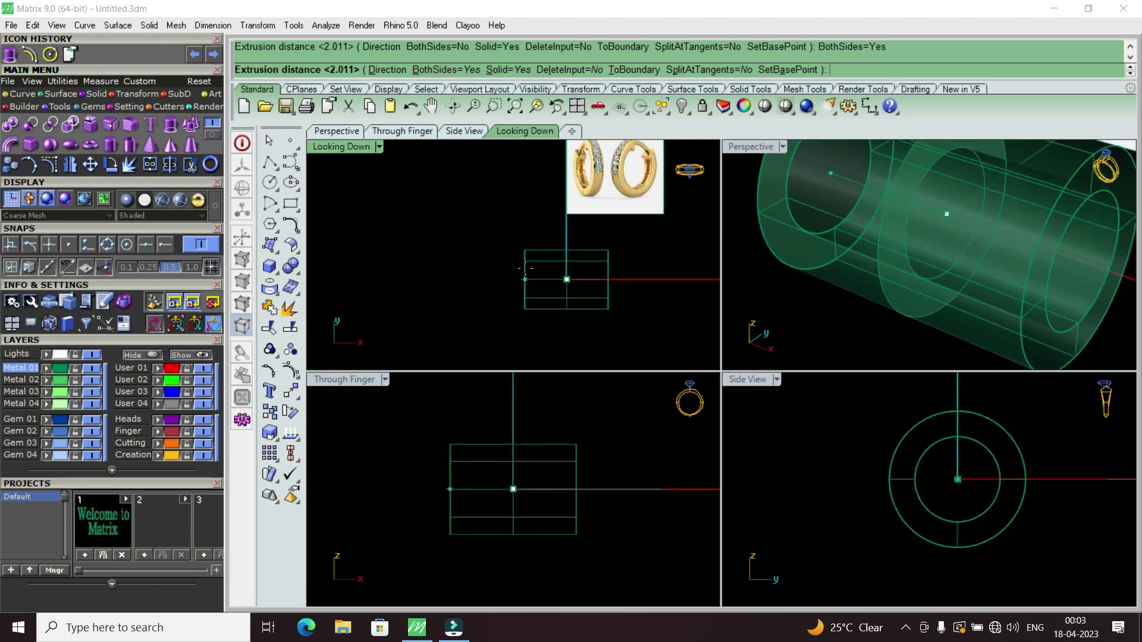
type("1.4")
key("Return")
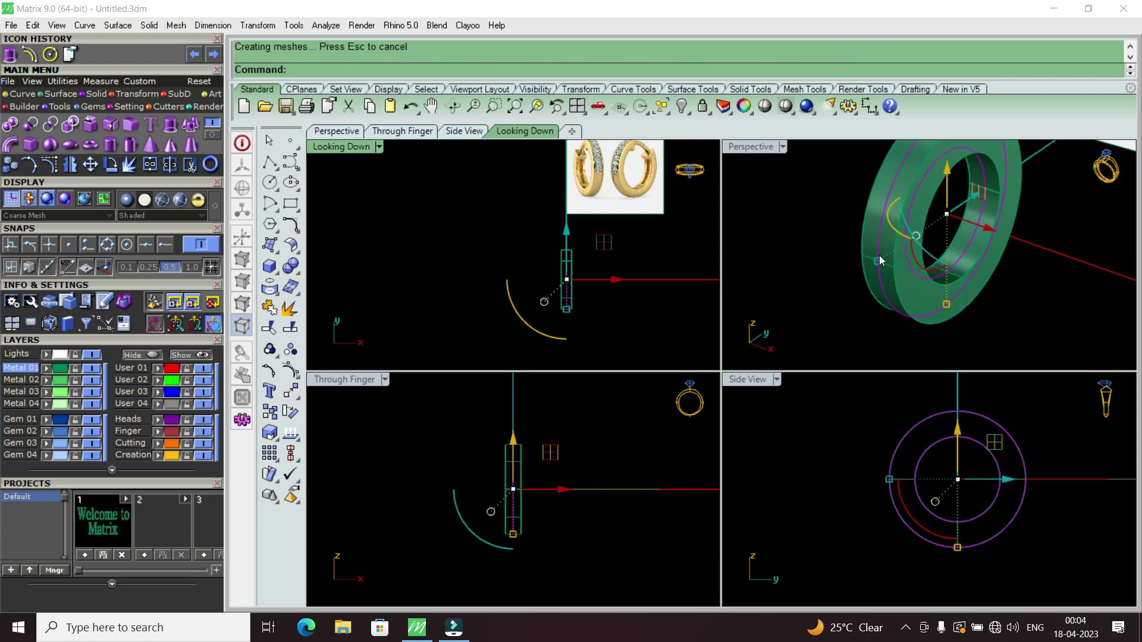
right_click_drag(879, 256, 891, 294)
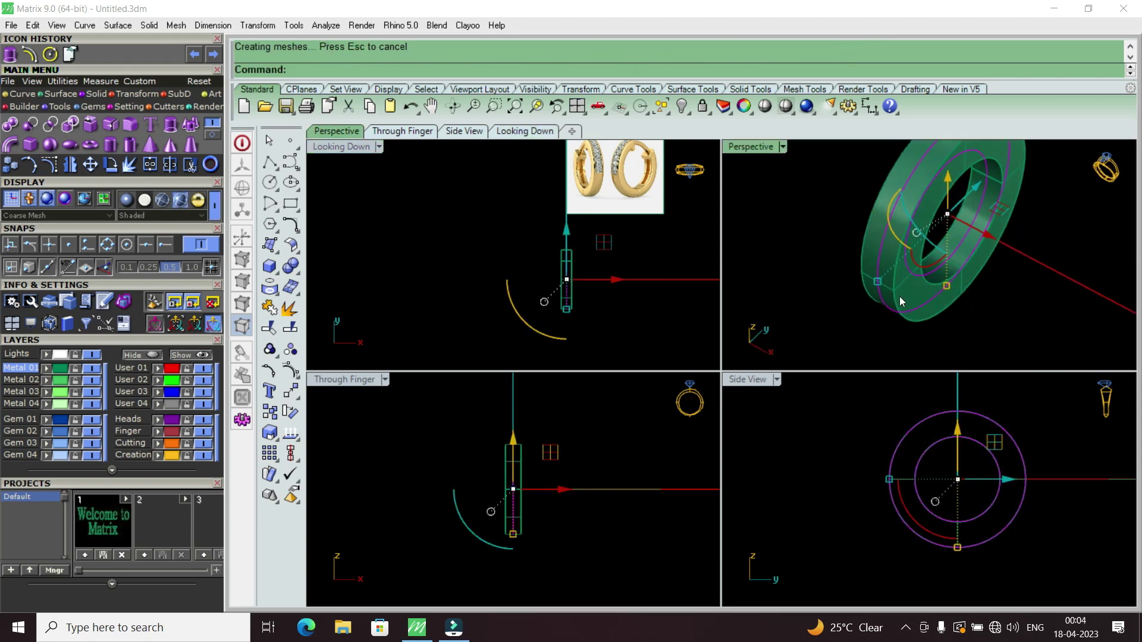
key("Escape")
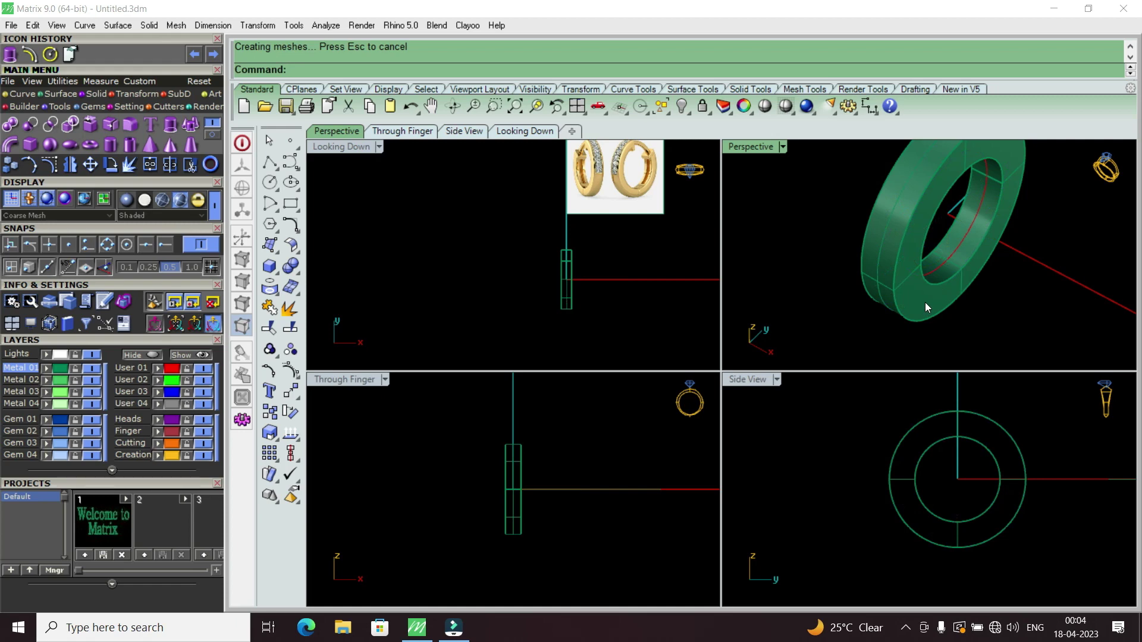
left_click(925, 302)
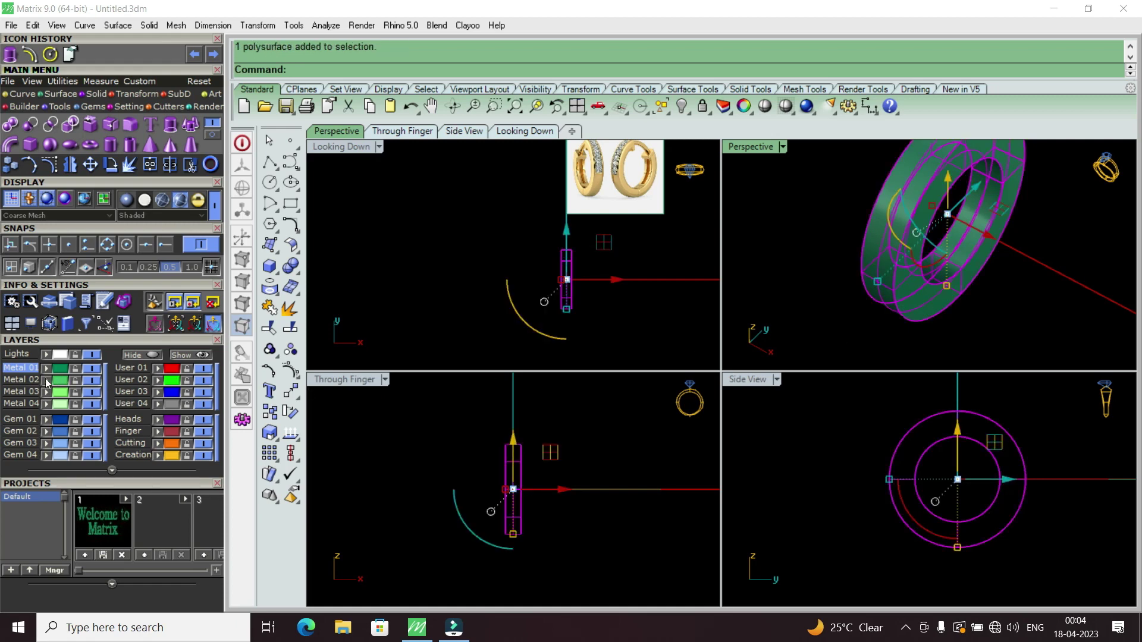
Step: Maximize the perspective view and orbit it so the ring lies nearly flat
double_click(752, 148)
mouse_move(752, 148)
right_mouse_down()
mouse_move(794, 269)
mouse_move(670, 280)
mouse_move(685, 232)
mouse_move(840, 311)
right_mouse_up()
key("Escape")
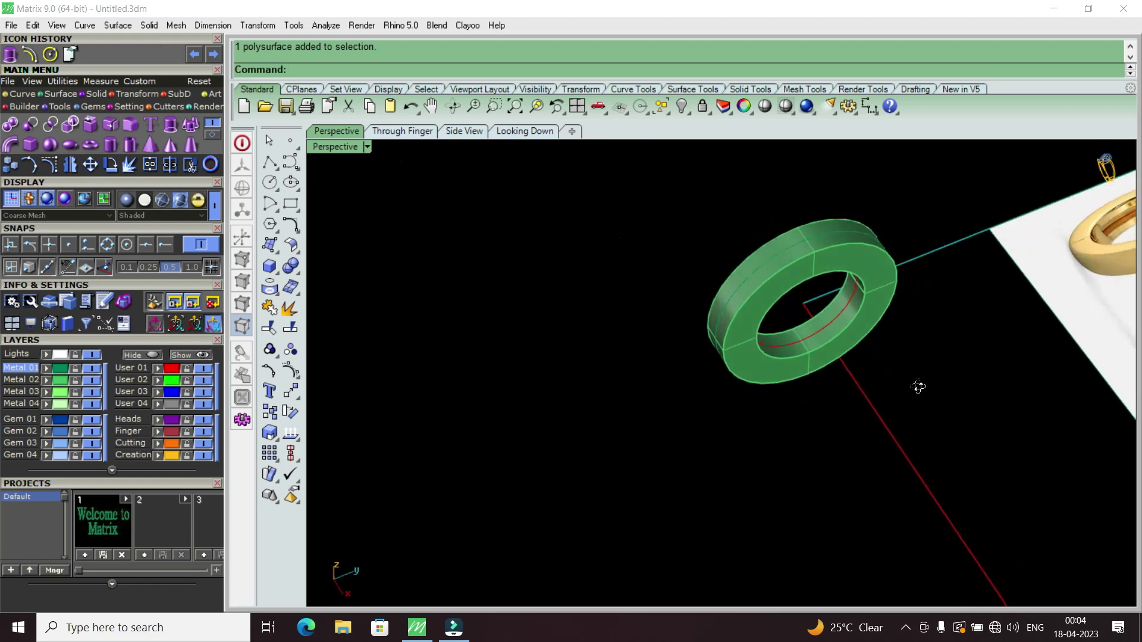
scroll(851, 302, "up", 2)
scroll(846, 286, "up", 5)
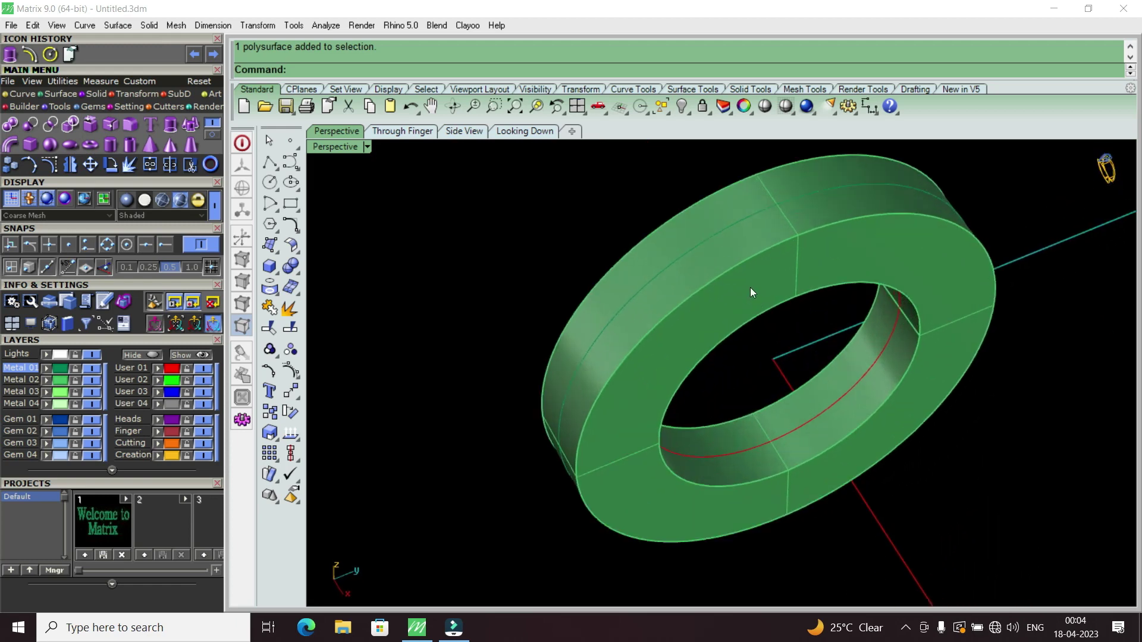
mouse_move(770, 277)
right_mouse_down()
mouse_move(688, 400)
mouse_move(762, 293)
mouse_move(716, 310)
mouse_move(742, 303)
mouse_move(804, 329)
right_mouse_up()
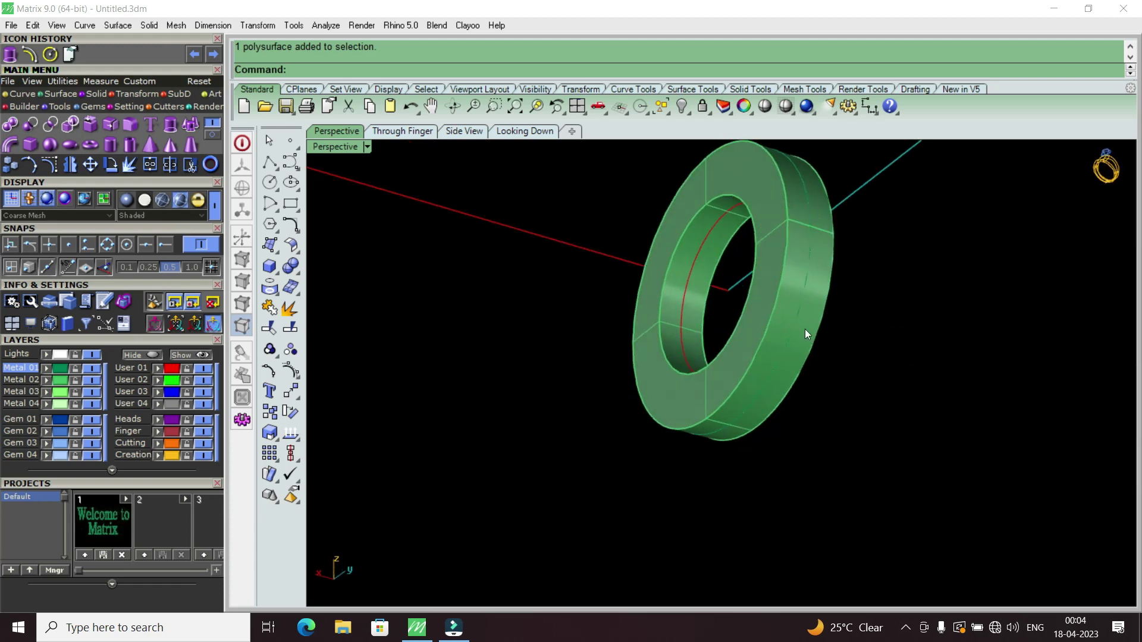
scroll(813, 210, "up", 3)
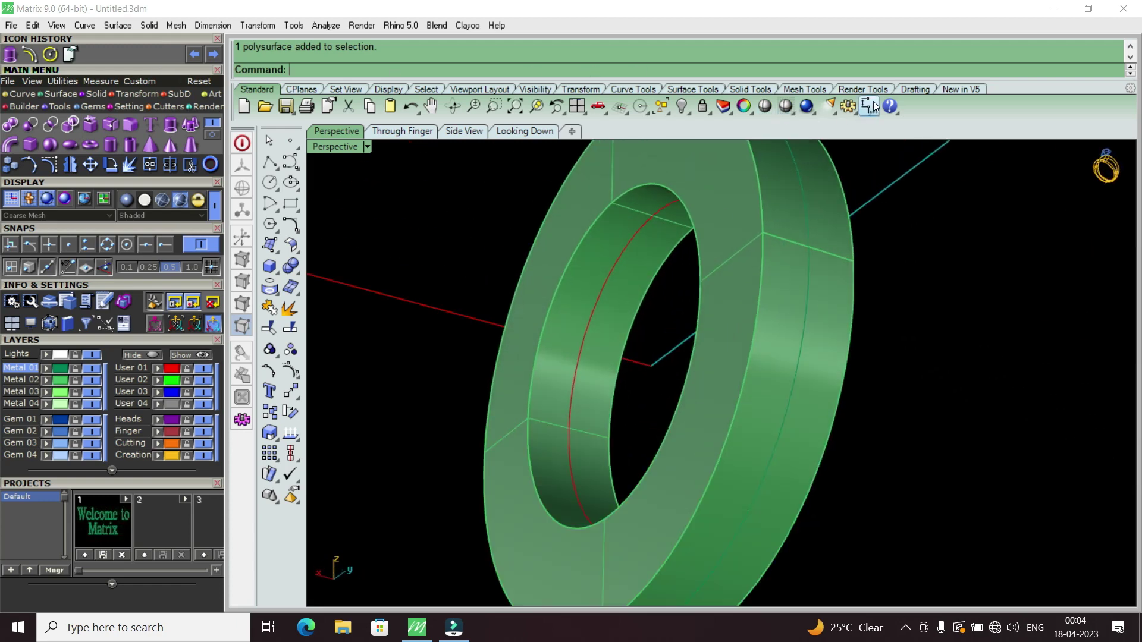
Step: Dimension the band's width as 2.80 using End snap on its two edges
left_click(871, 104)
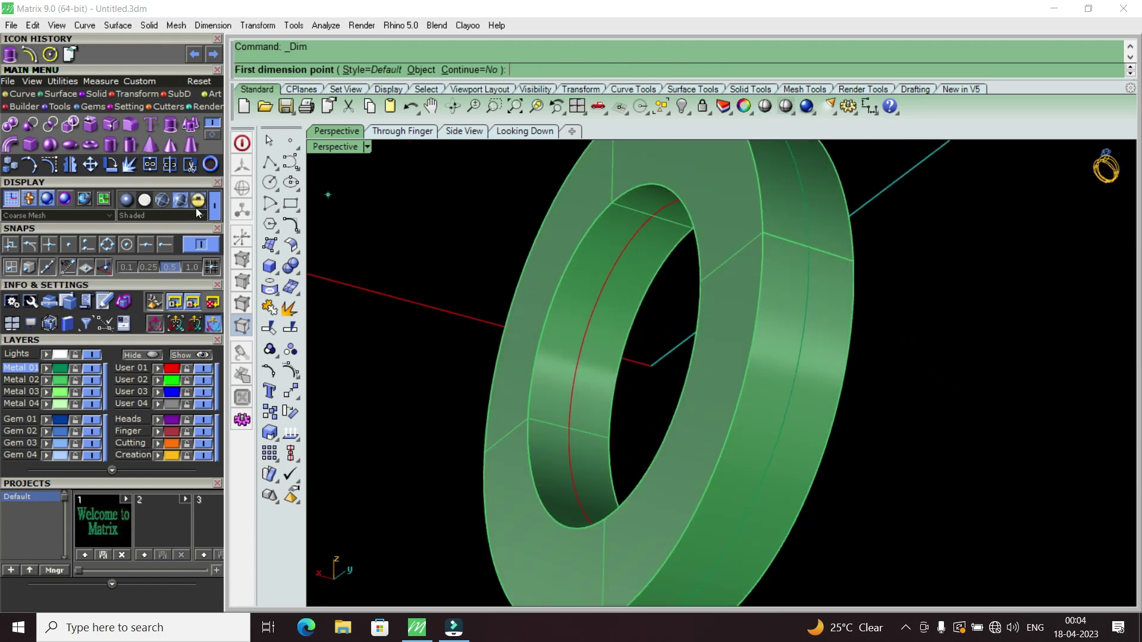
left_click(166, 244)
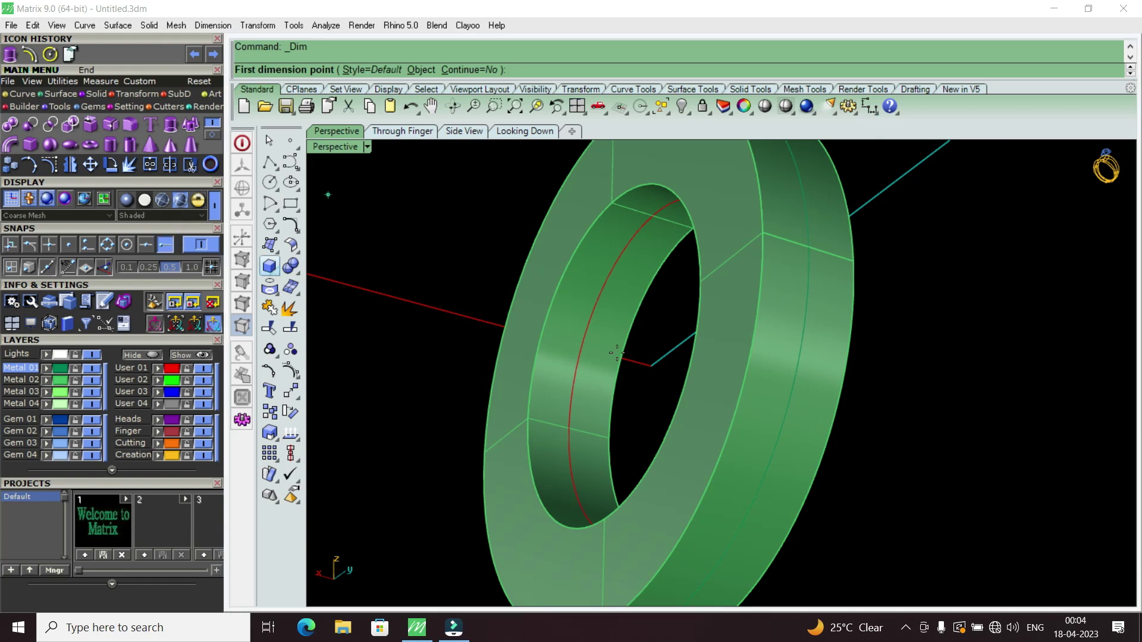
left_click(773, 248)
left_click(868, 282)
scroll(863, 281, "down", 3)
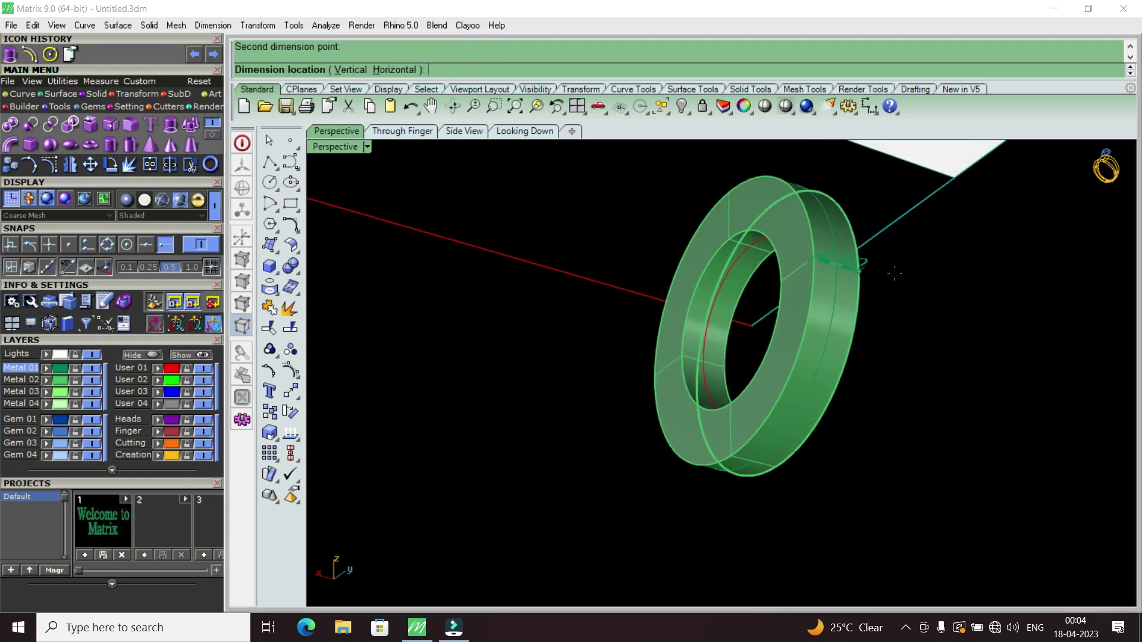
mouse_move(924, 237)
right_mouse_down()
mouse_move(914, 407)
mouse_move(948, 467)
mouse_move(827, 502)
mouse_move(725, 399)
mouse_move(700, 483)
right_mouse_up()
scroll(701, 481, "up", 2)
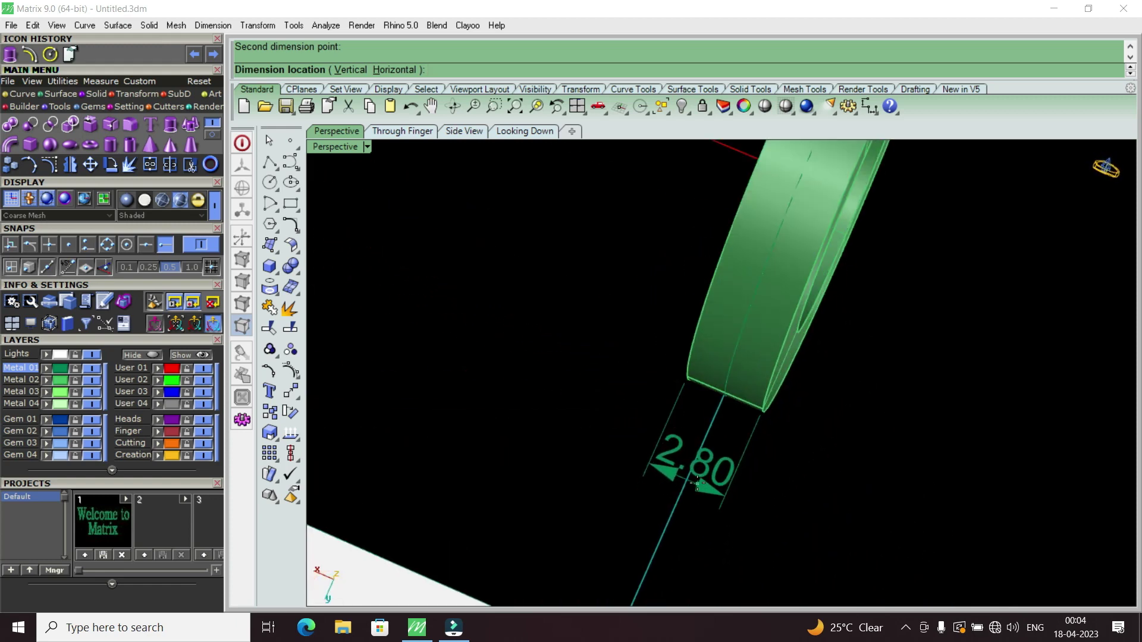
left_click(697, 484)
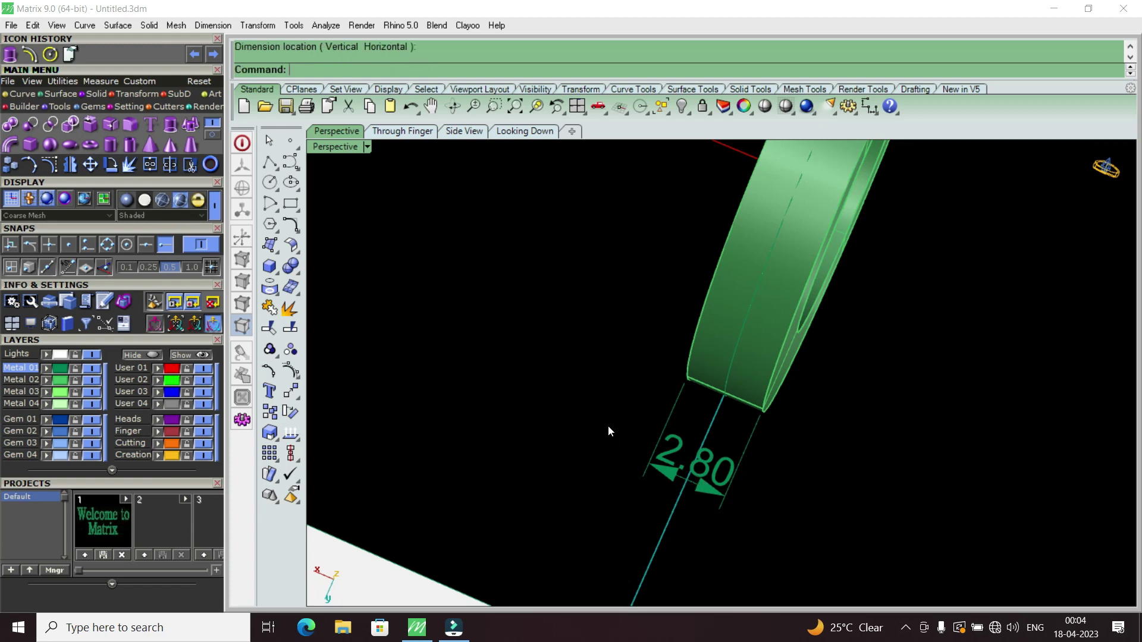
Step: View the ring from above and restore the four-view layout
mouse_move(608, 425)
right_mouse_down()
mouse_move(821, 400)
mouse_move(429, 149)
right_mouse_up()
double_click(349, 152)
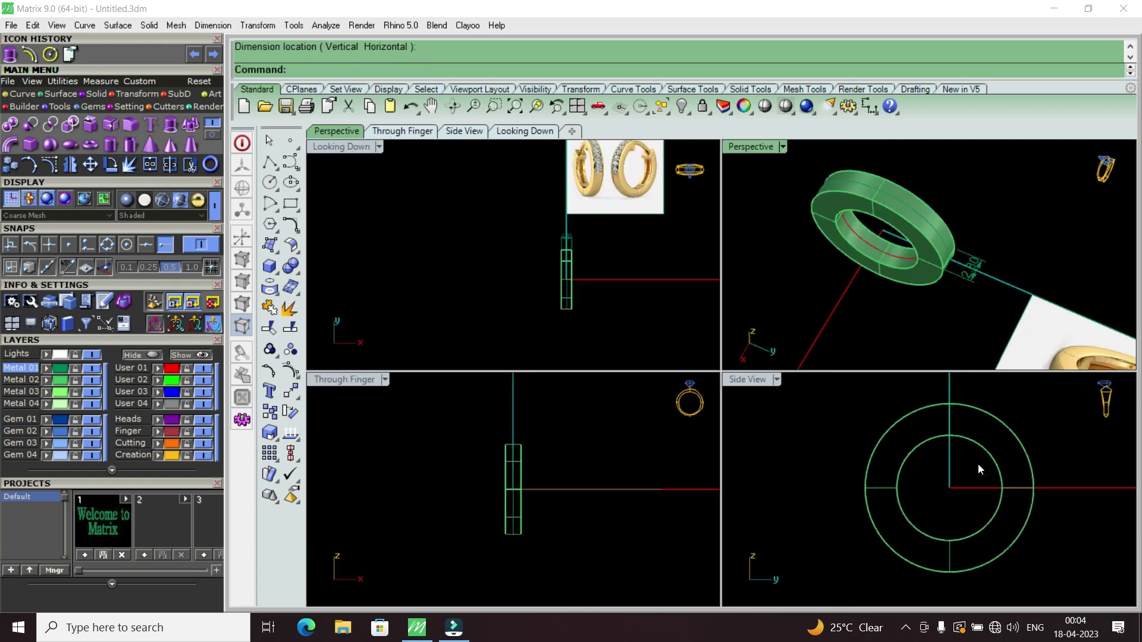
scroll(977, 463, "down", 3)
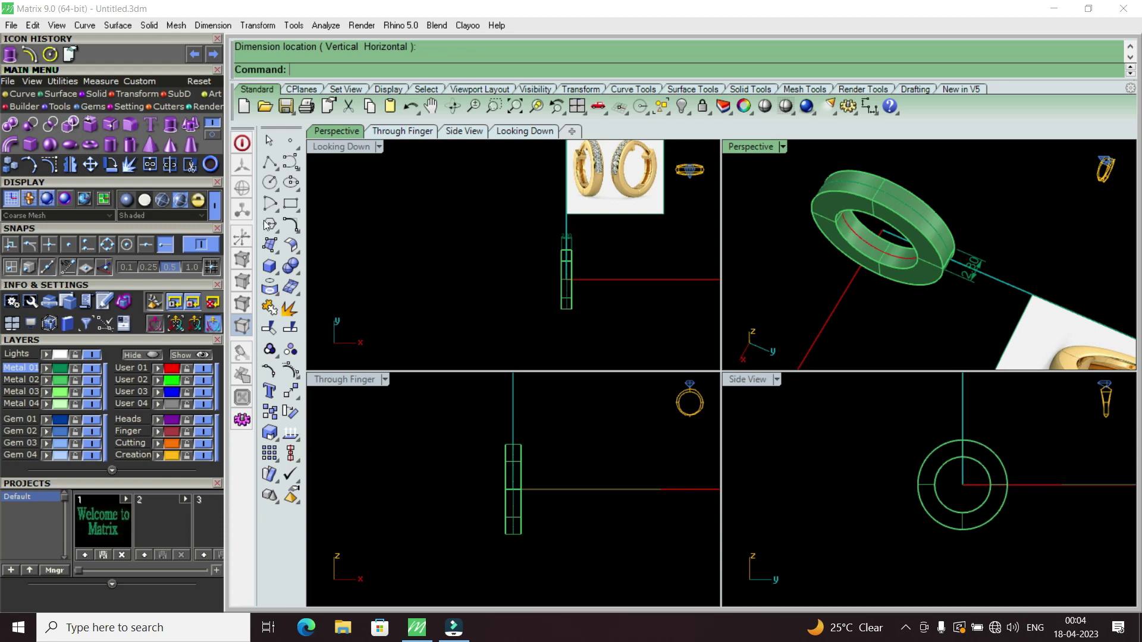
left_click(24, 95)
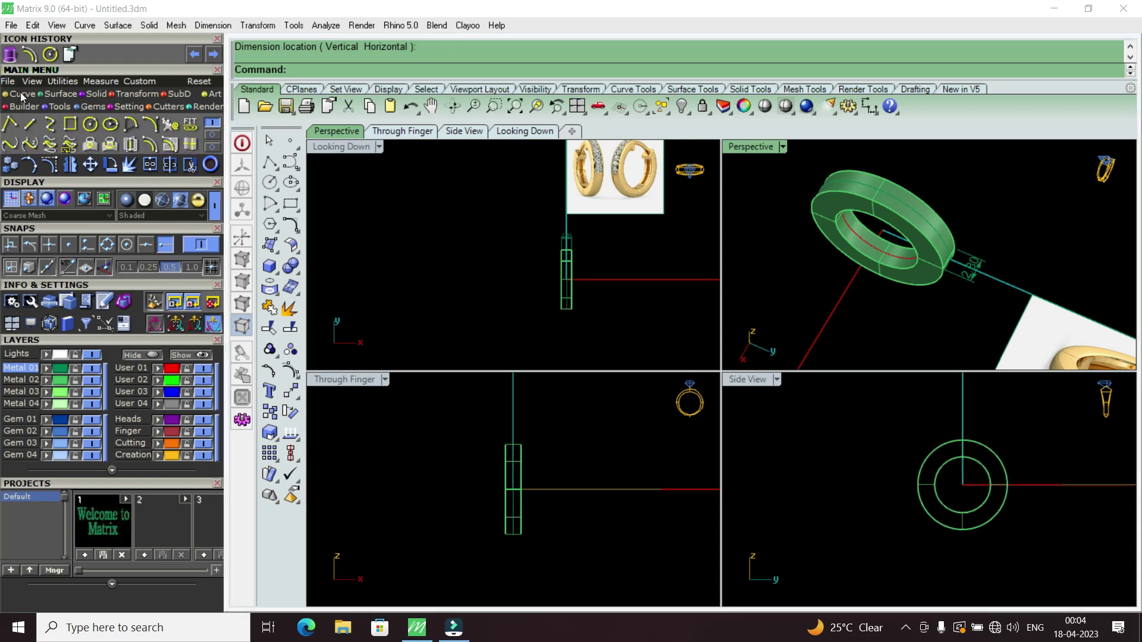
left_click(31, 124)
scroll(962, 453, "up", 2)
Step: Draw an angled guide line across the ring band in the side view
scroll(961, 454, "down", 2)
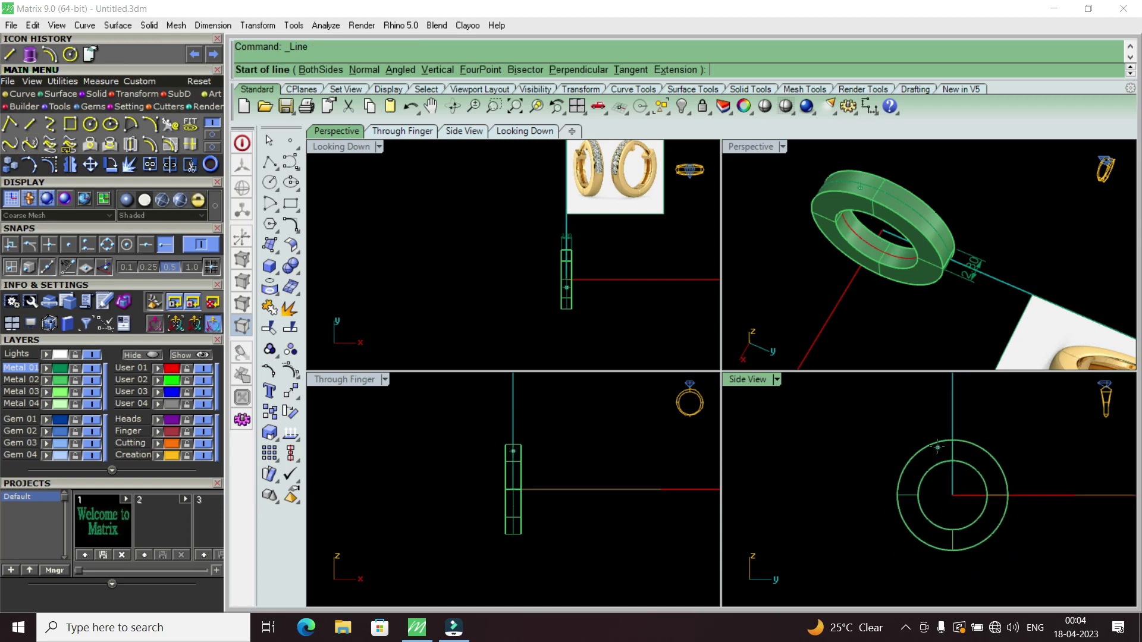
scroll(946, 435, "up", 2)
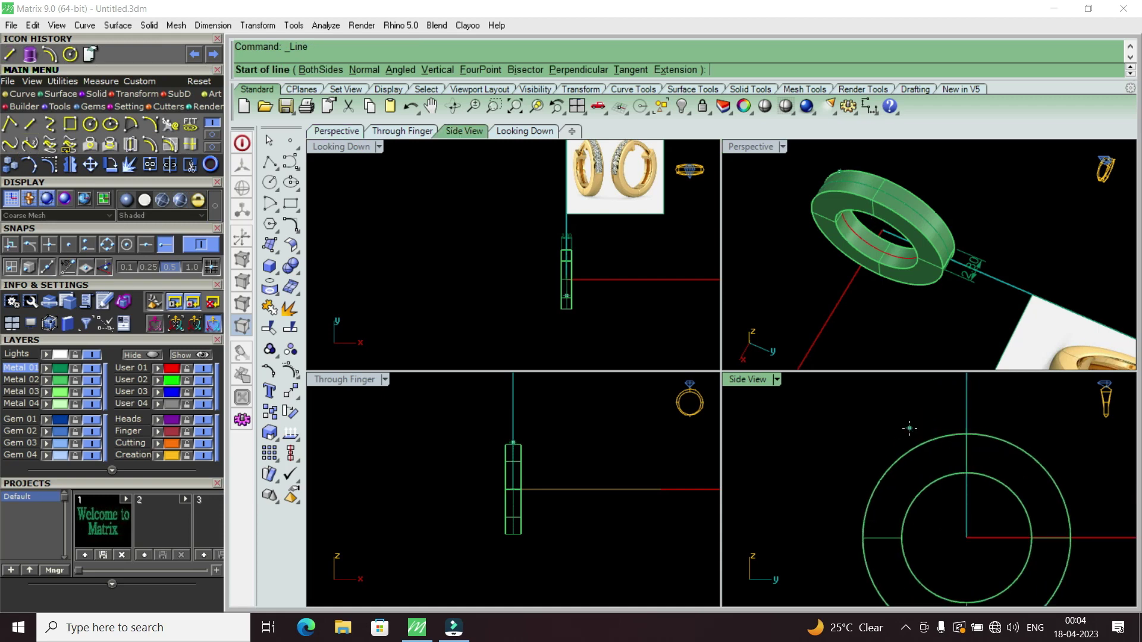
left_click(916, 427)
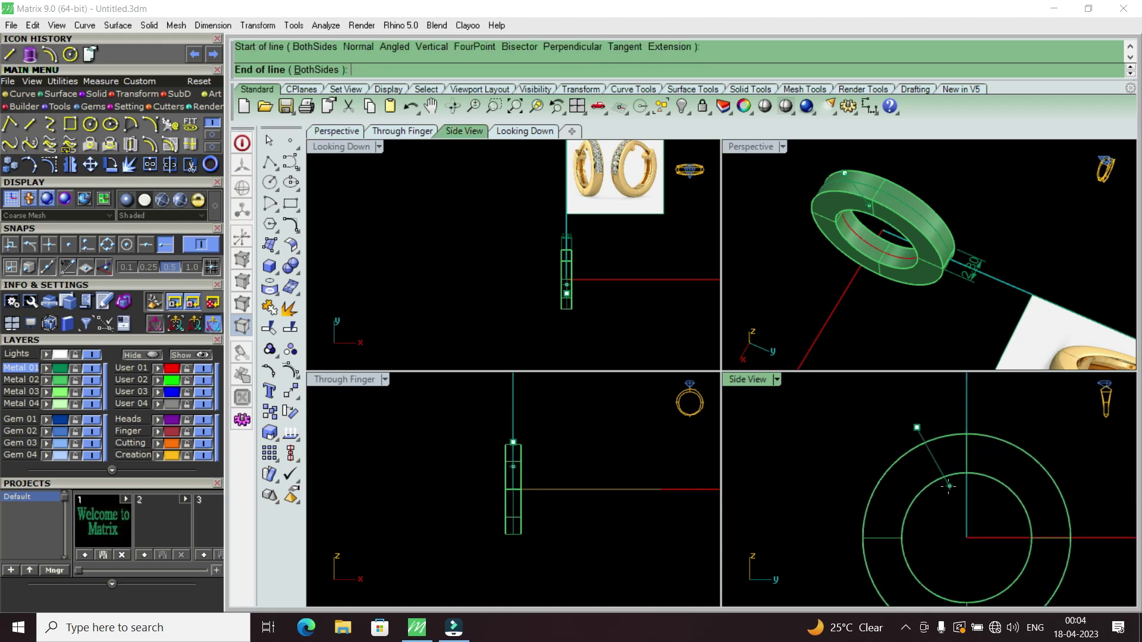
left_click(941, 492)
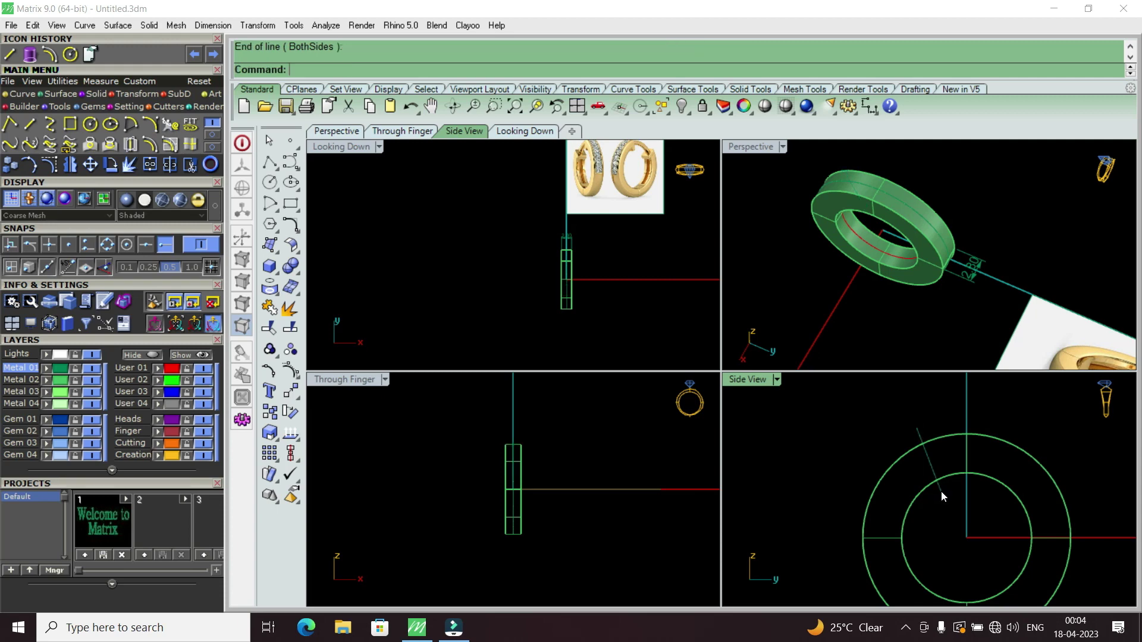
scroll(941, 492, "down", 1)
scroll(947, 466, "down", 2)
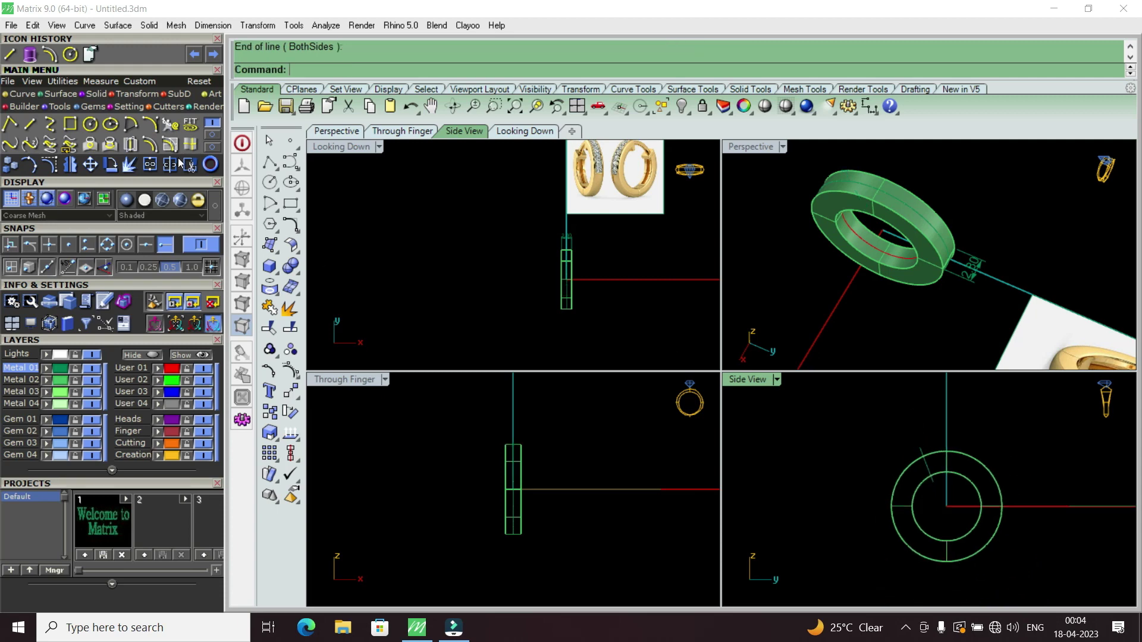
Step: Add a diameter-5 circle at the outer ring's top quadrant and move it down
left_click(94, 126)
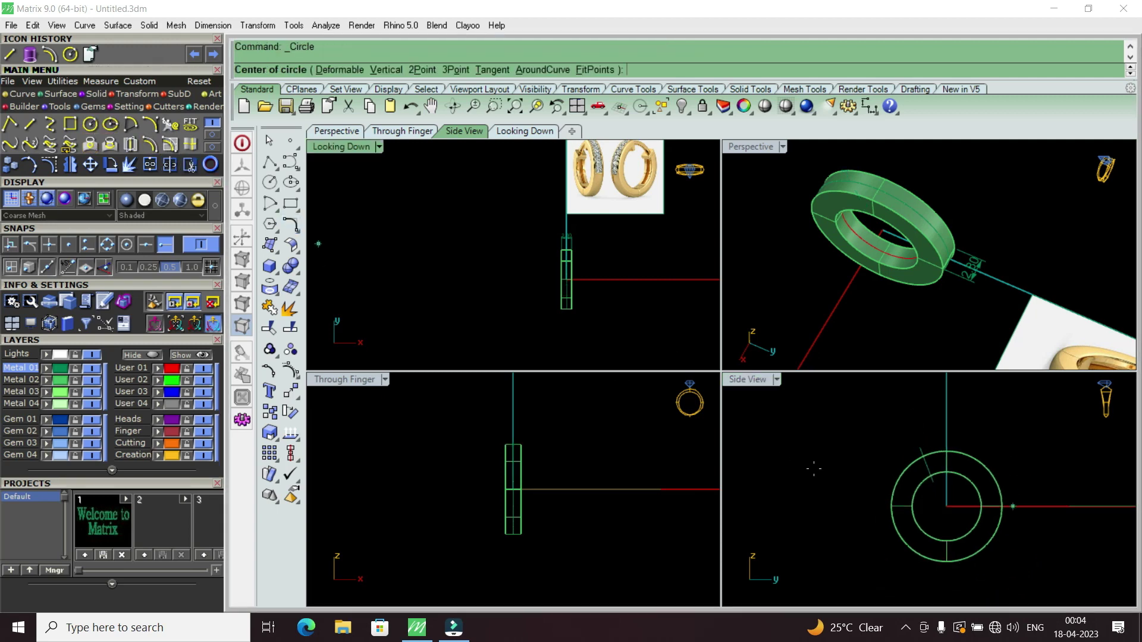
scroll(949, 463, "up", 3)
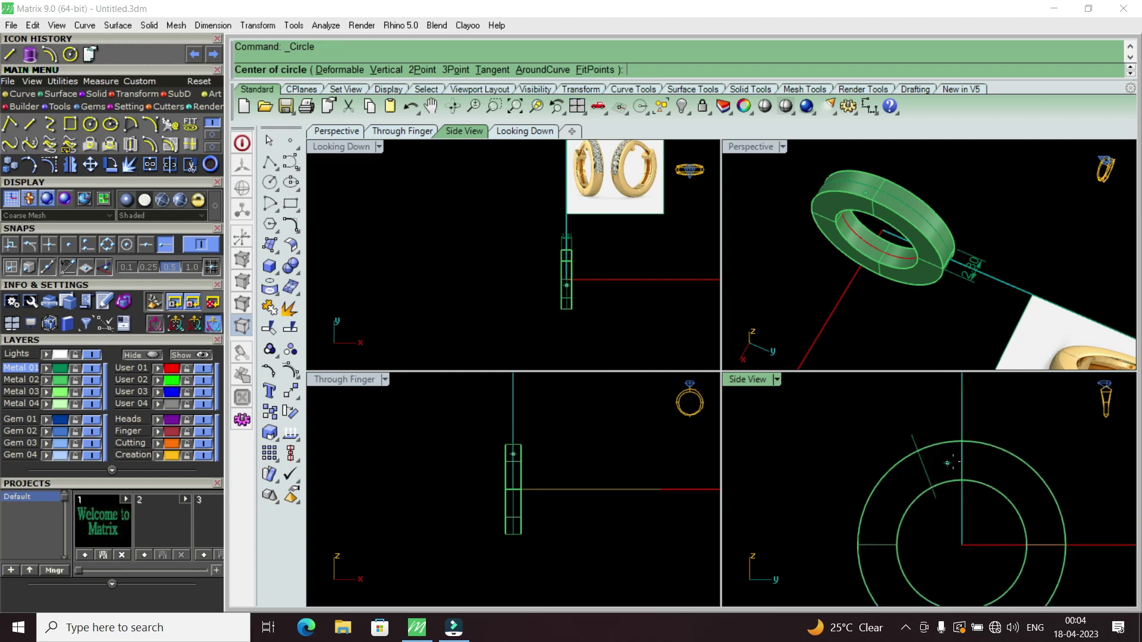
left_click(112, 245)
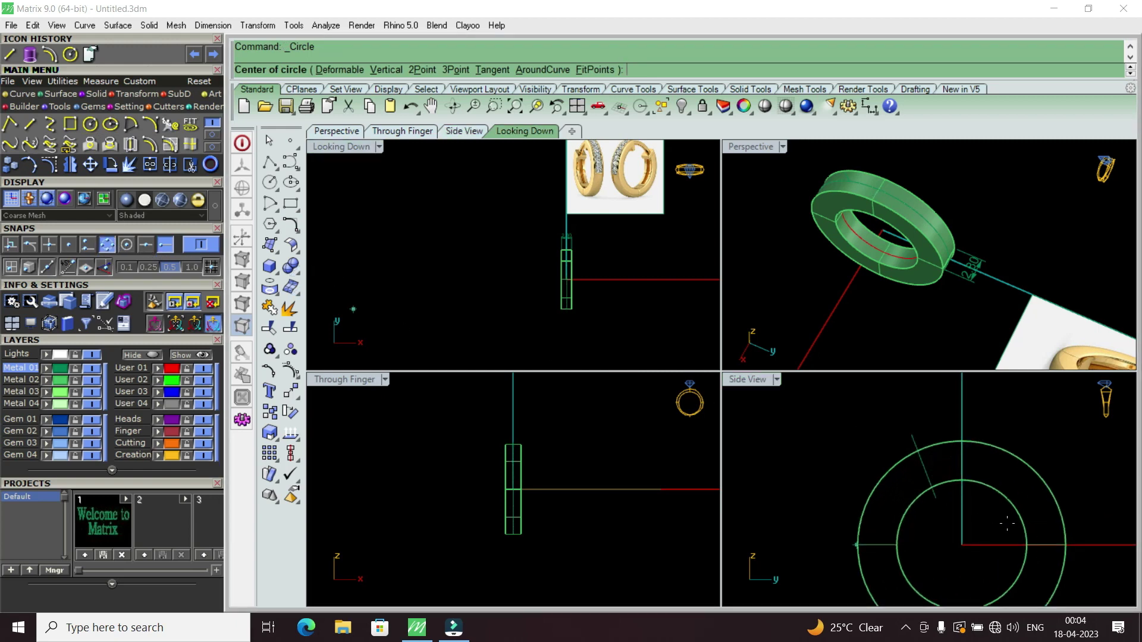
left_click(964, 442)
scroll(952, 467, "up", 1)
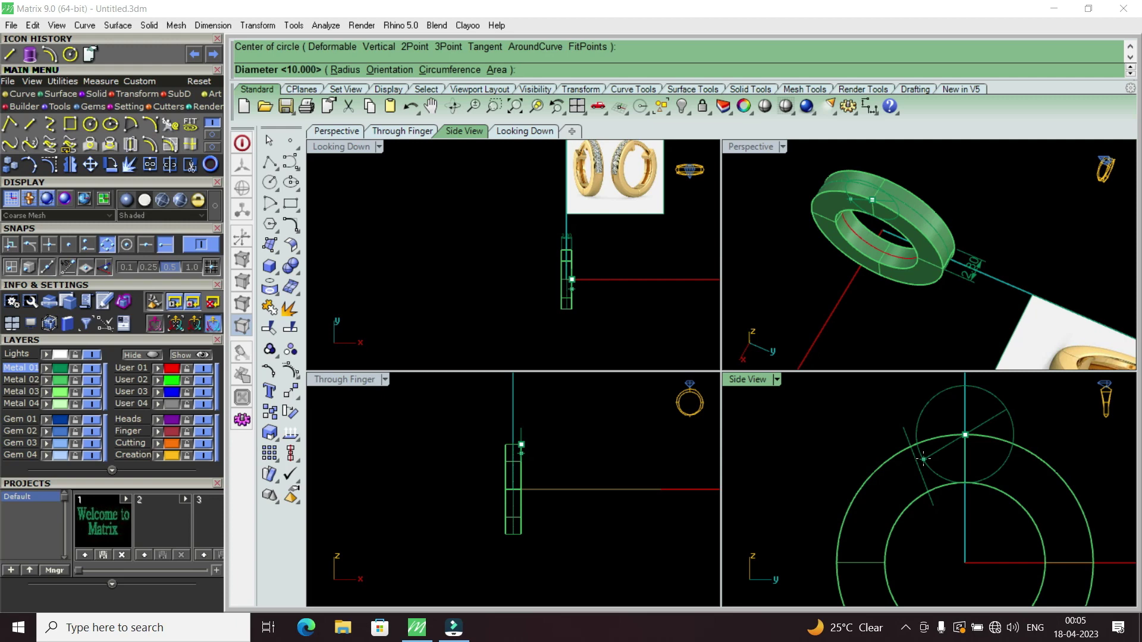
type("5")
key("Return")
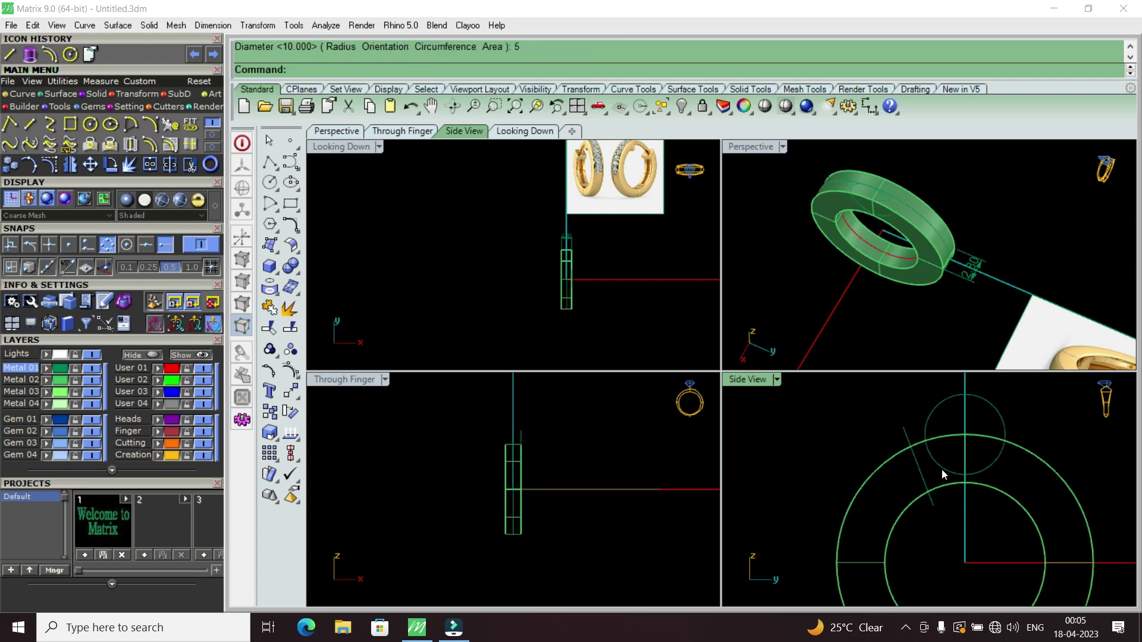
left_click(941, 469)
left_click_drag(965, 391, 949, 402)
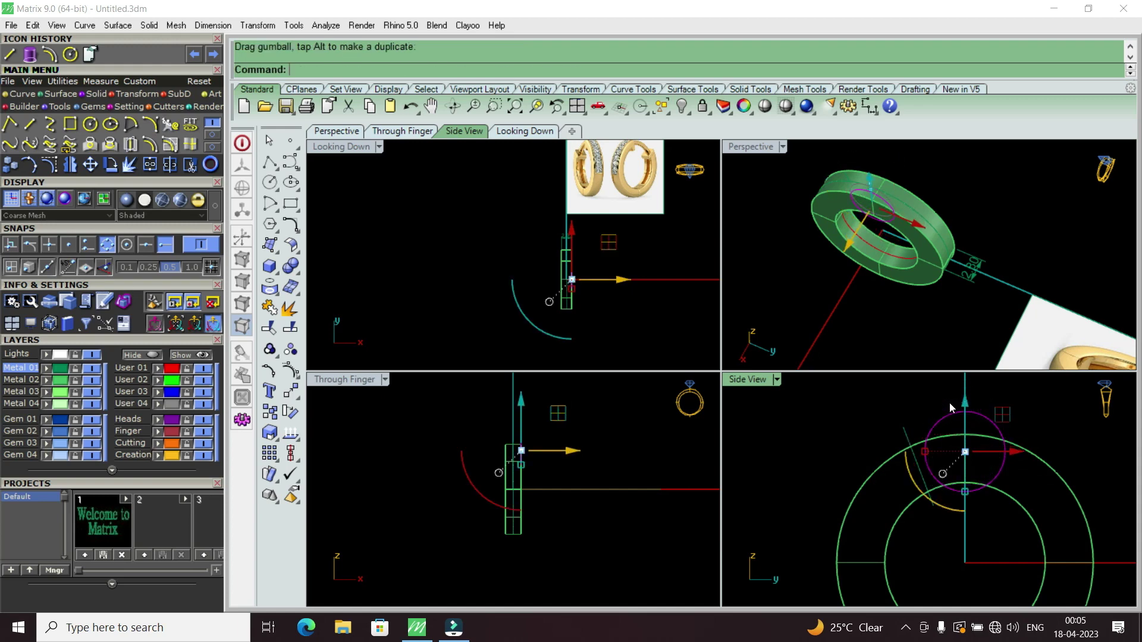
Step: Shift the slanted cutter line left beside the top of the band
scroll(947, 402, "down", 2)
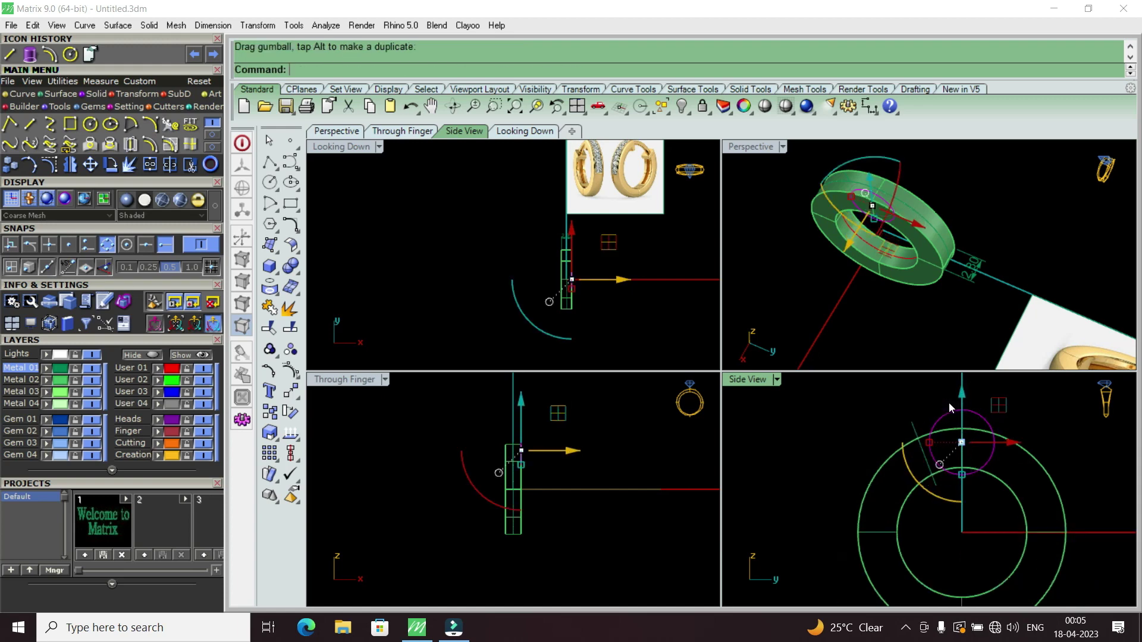
scroll(944, 487, "up", 3)
key("Escape")
left_click(930, 487)
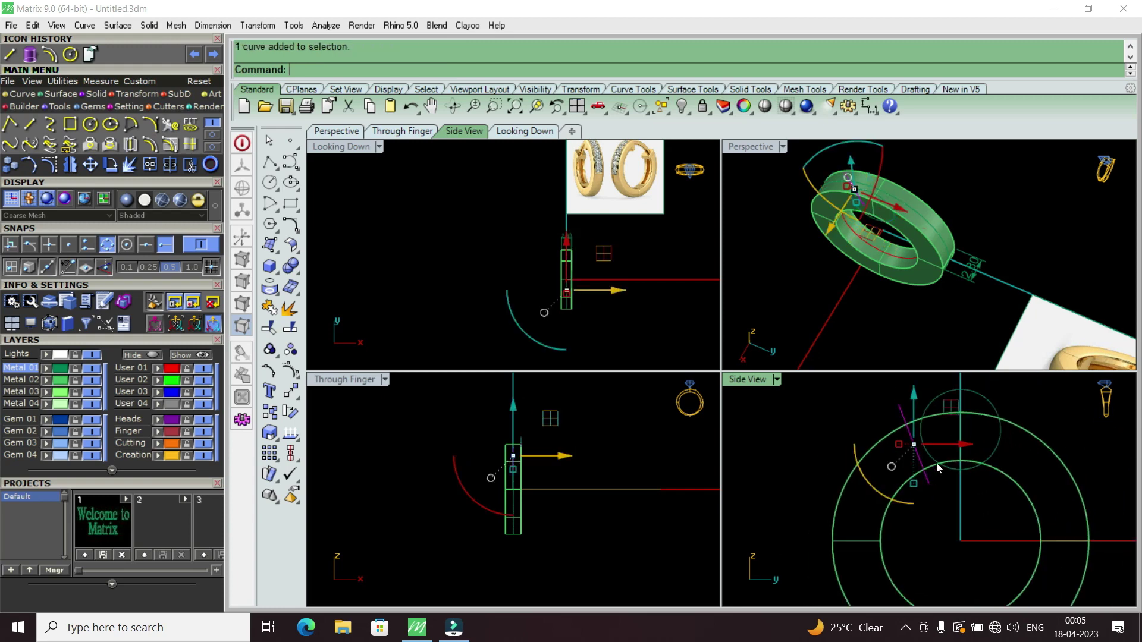
scroll(945, 435, "up", 2)
mouse_move(944, 435)
left_mouse_down()
mouse_move(955, 440)
mouse_move(933, 435)
left_mouse_up()
scroll(934, 436, "down", 2)
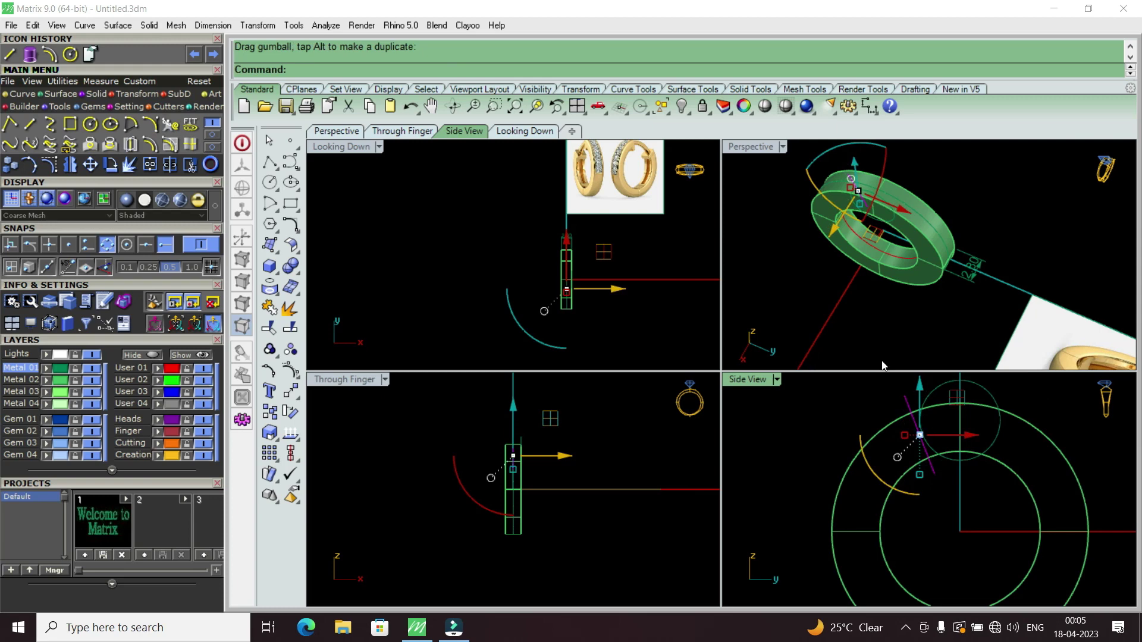
scroll(942, 422, "up", 1)
scroll(942, 423, "up", 1)
left_click_drag(942, 422, 938, 422)
scroll(939, 422, "down", 2)
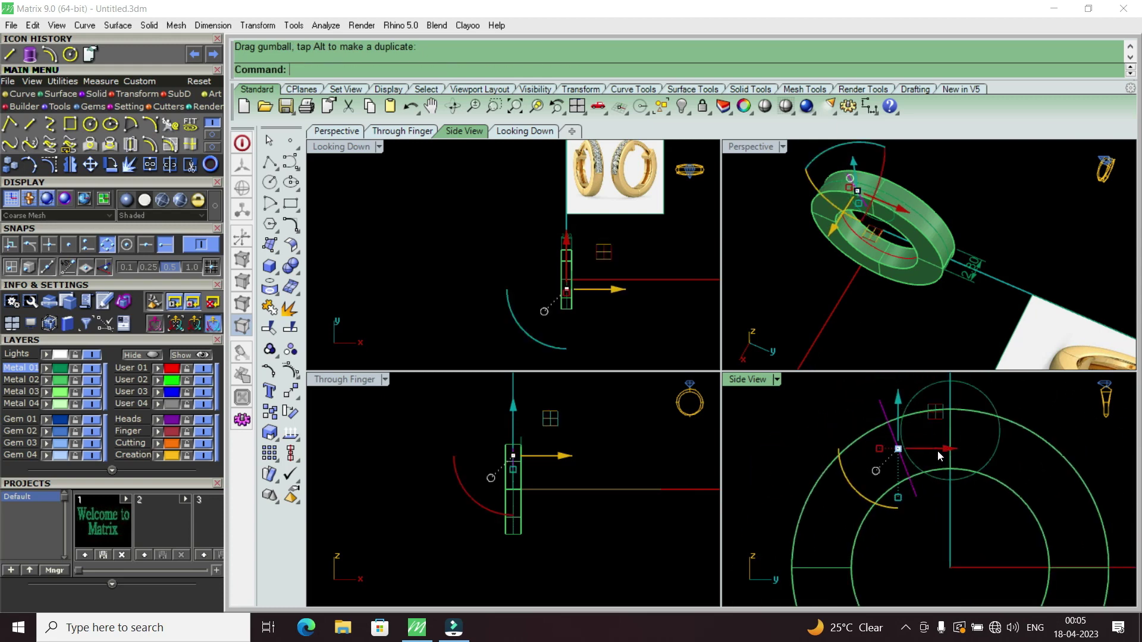
scroll(938, 450, "down", 1)
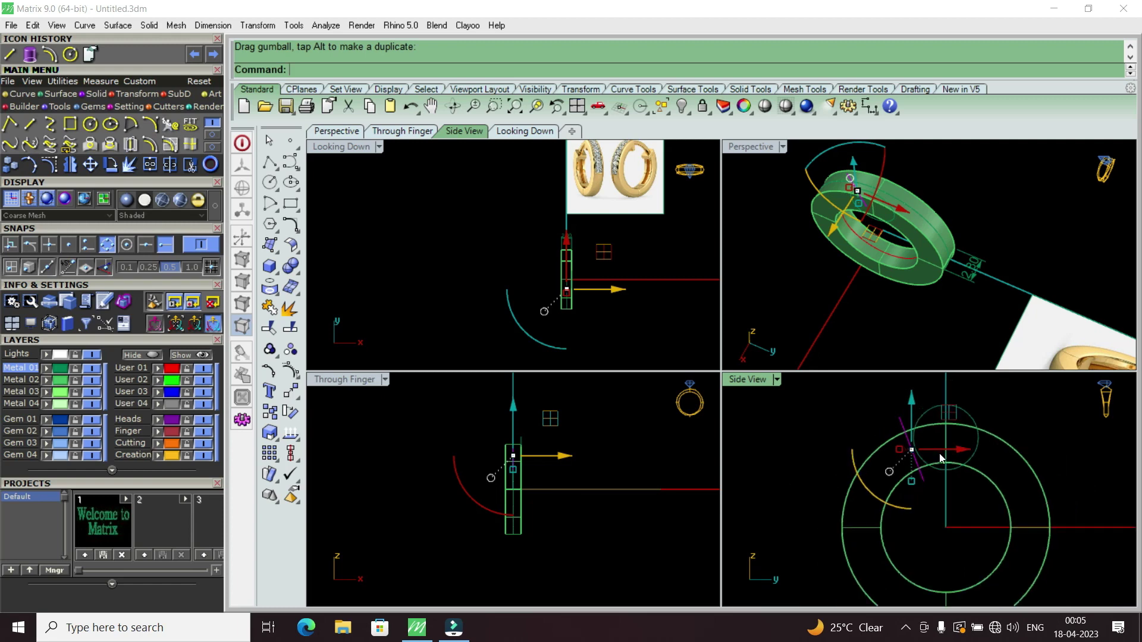
scroll(938, 454, "up", 1)
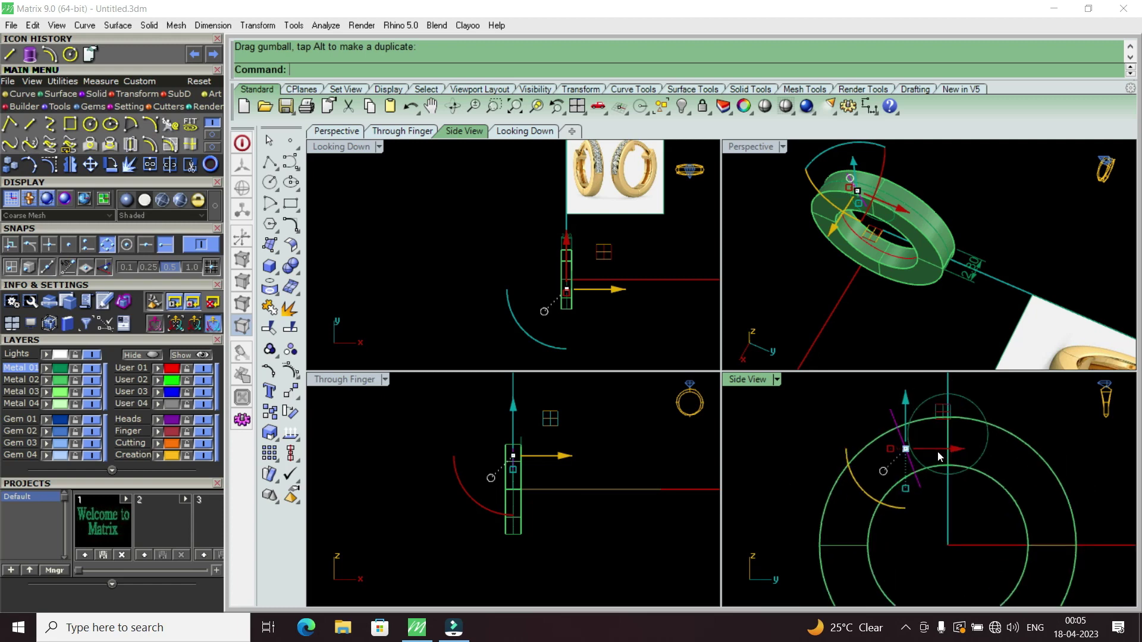
Step: Mirror the slanted line across the vertical axis through the origin
left_click(75, 166)
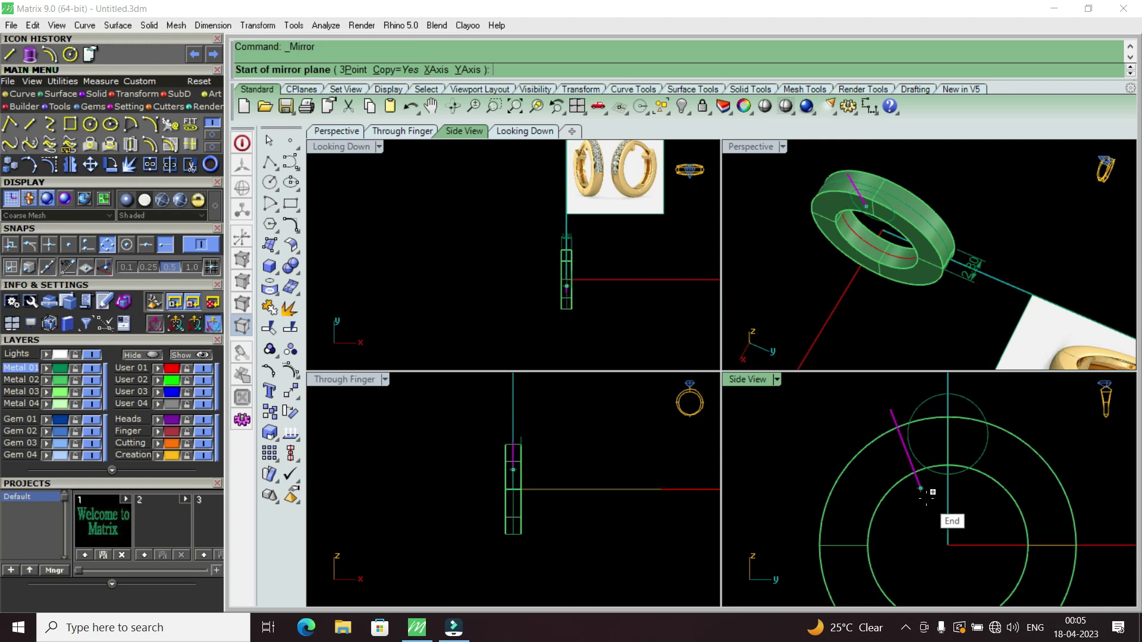
type("0")
key("Return")
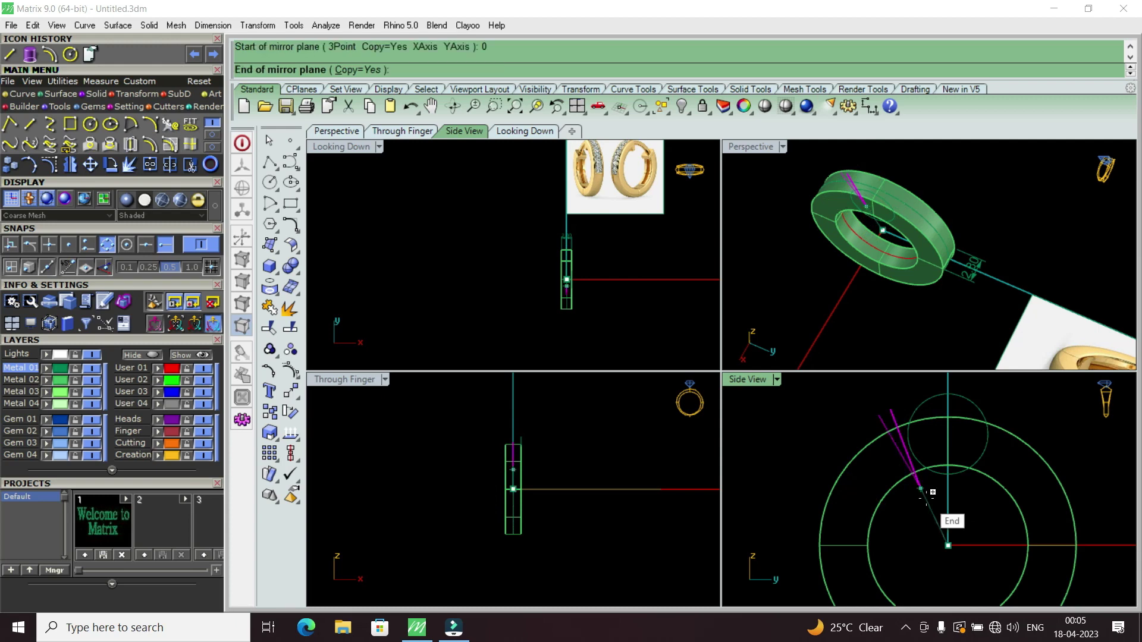
left_click(990, 439)
scroll(976, 445, "down", 3)
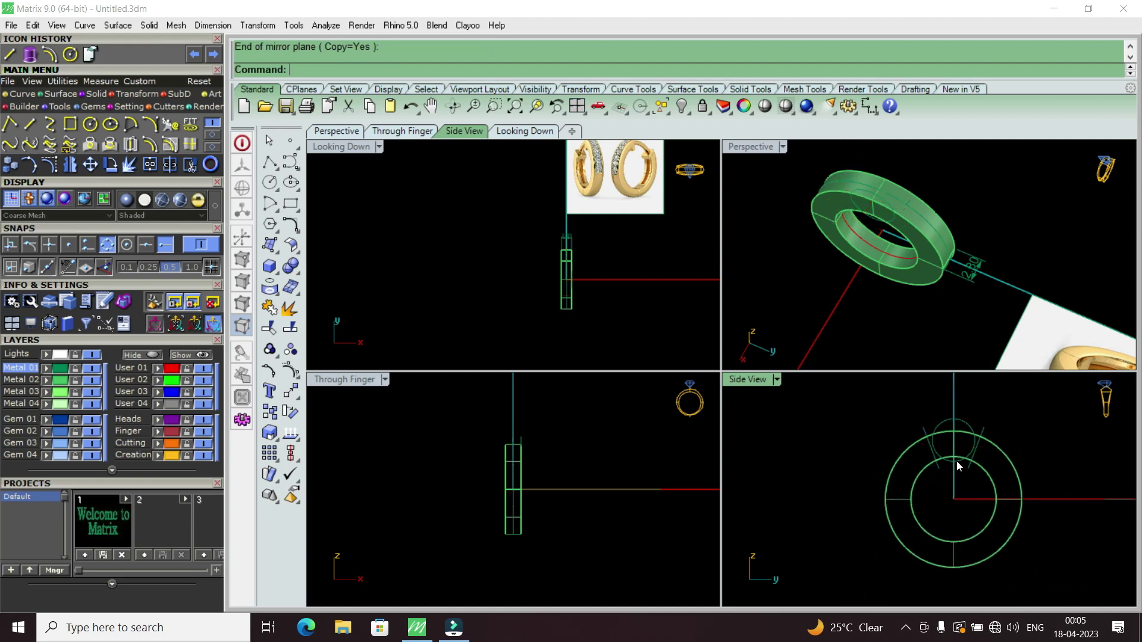
scroll(975, 458, "up", 2)
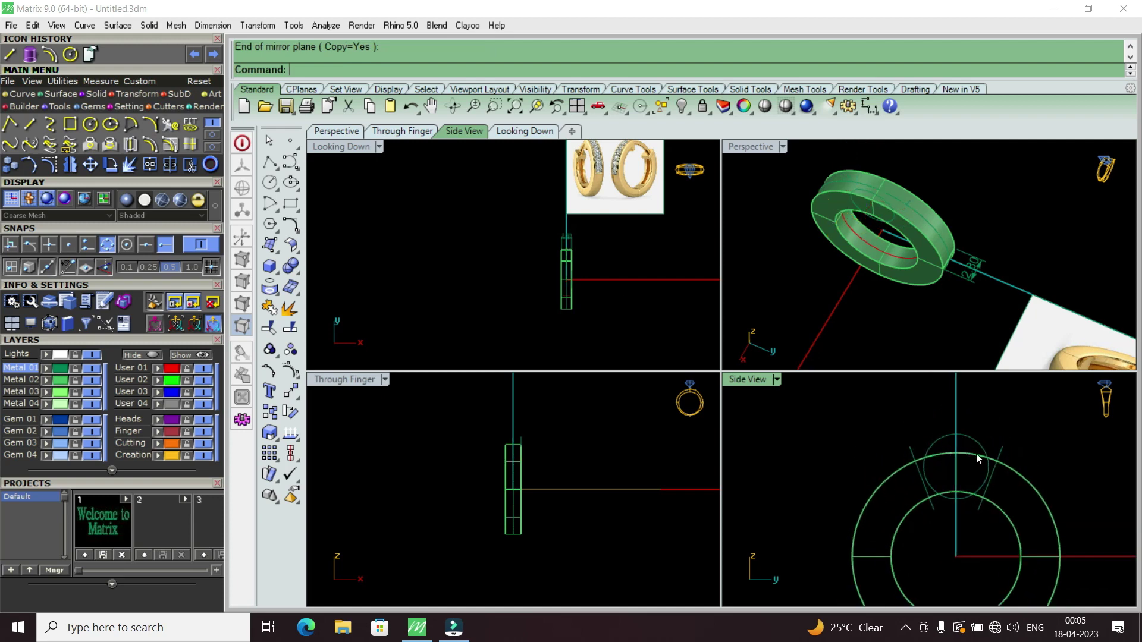
scroll(1012, 450, "up", 2)
Step: Extrude both slanted lines straight, both sides, into solid slabs
left_click(1013, 453)
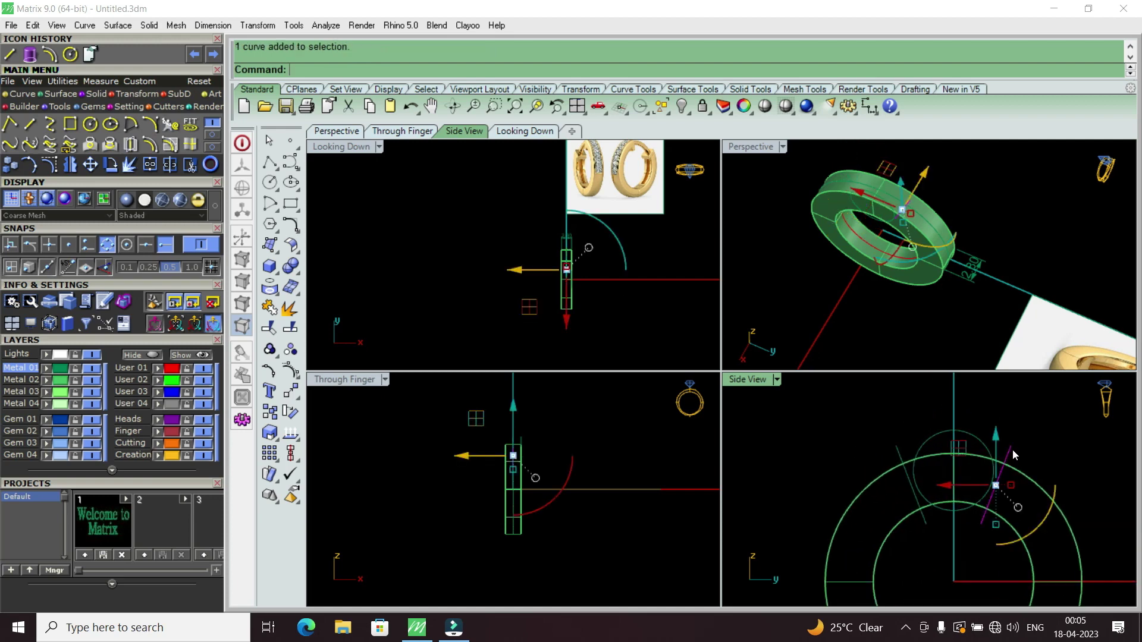
left_click(903, 449, "shift")
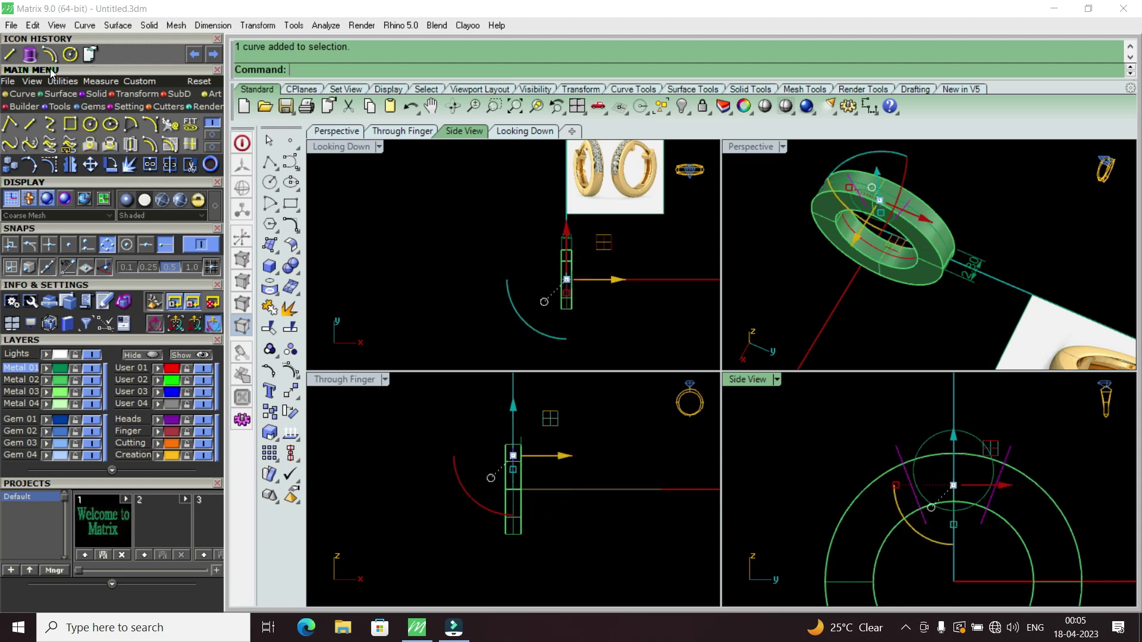
left_click(34, 59)
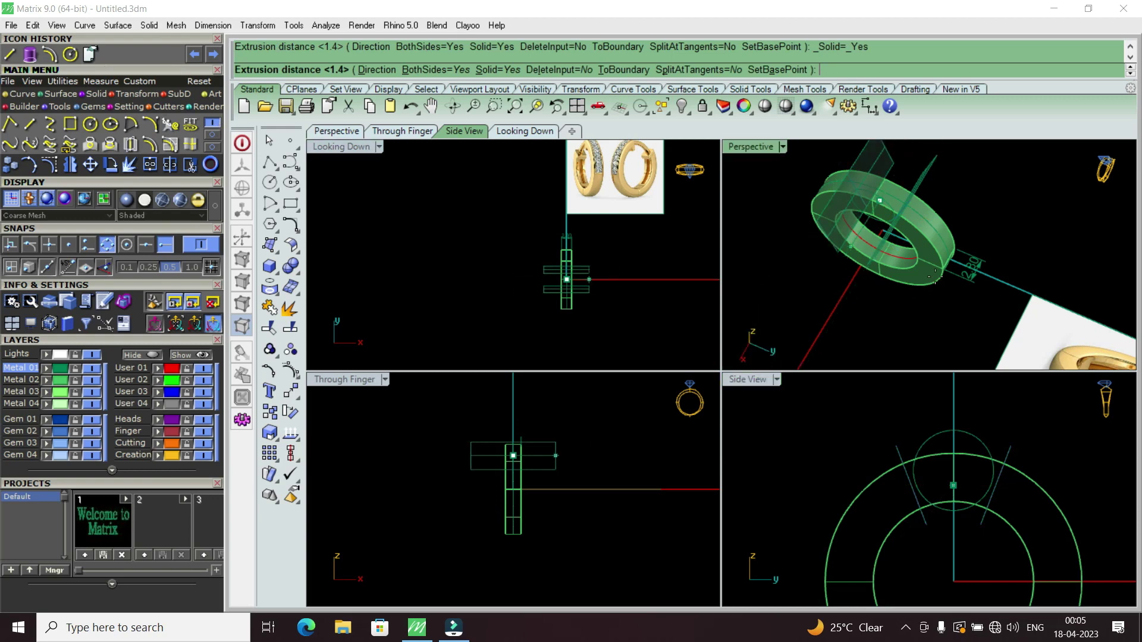
key("Return")
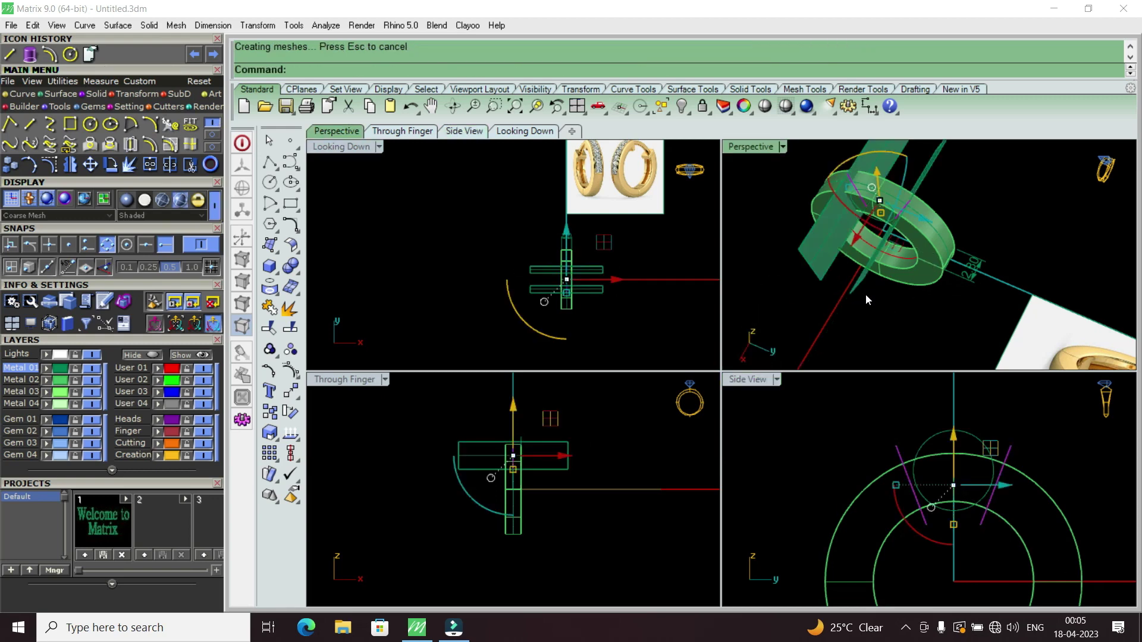
key("Escape")
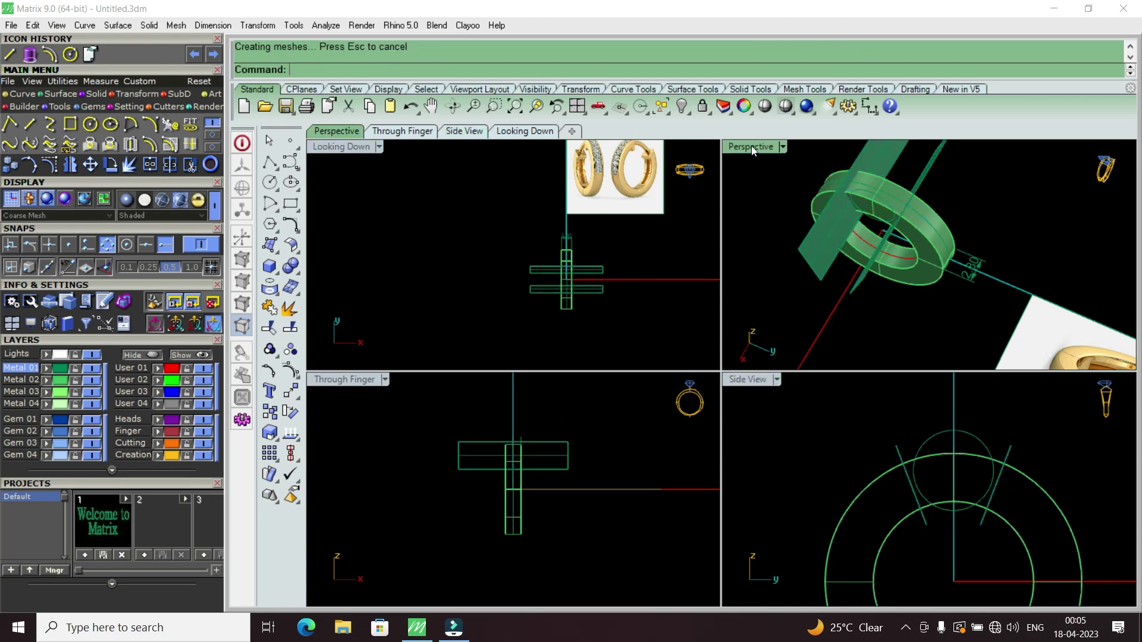
Step: Inspect the slabs in a maximized perspective view and select the ring band
double_click(751, 146)
mouse_move(752, 196)
right_mouse_down()
mouse_move(790, 283)
mouse_move(828, 495)
mouse_move(748, 367)
mouse_move(604, 400)
right_mouse_up()
left_click(733, 345)
key("Escape")
scroll(789, 409, "up", 5)
scroll(680, 387, "up", 5)
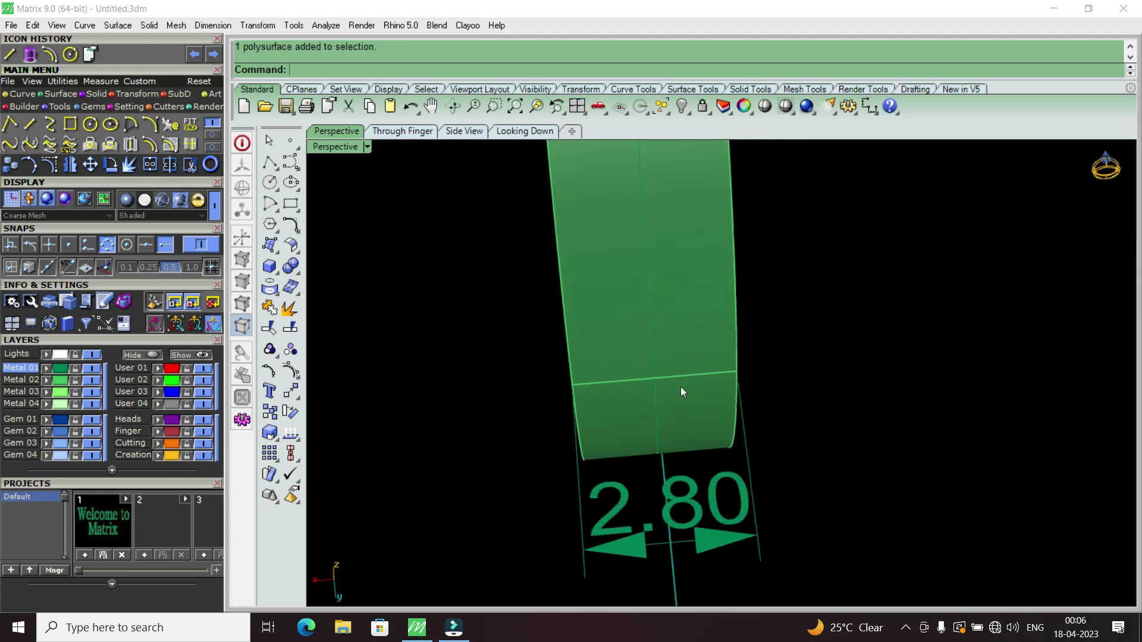
scroll(631, 380, "up", 3)
scroll(630, 379, "down", 3)
left_click(619, 358)
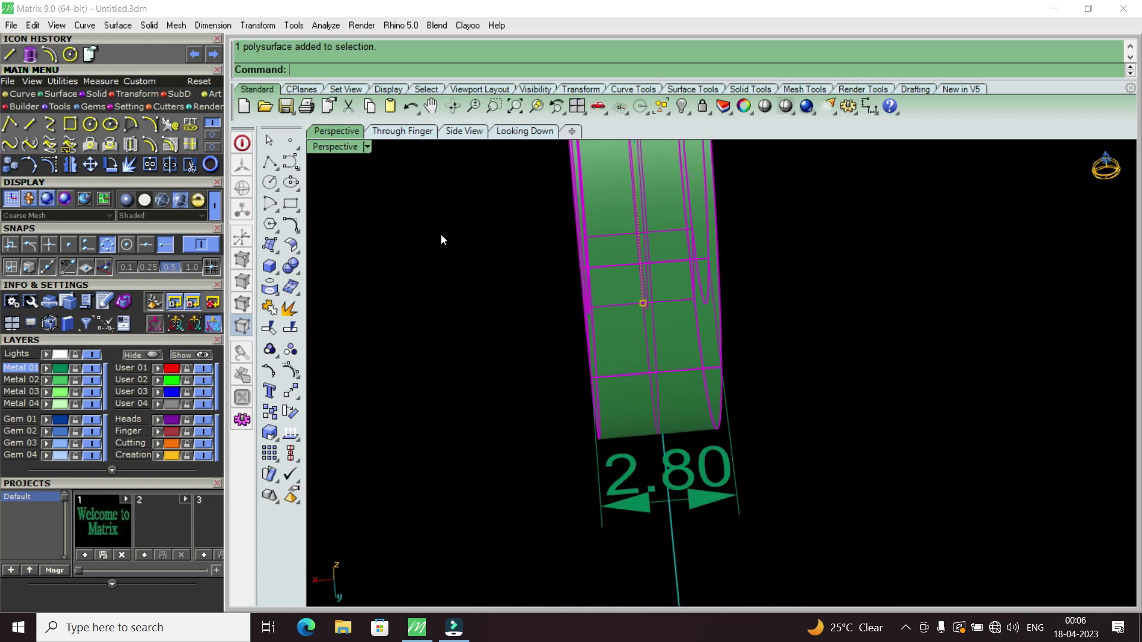
double_click(333, 147)
scroll(973, 485, "down", 3)
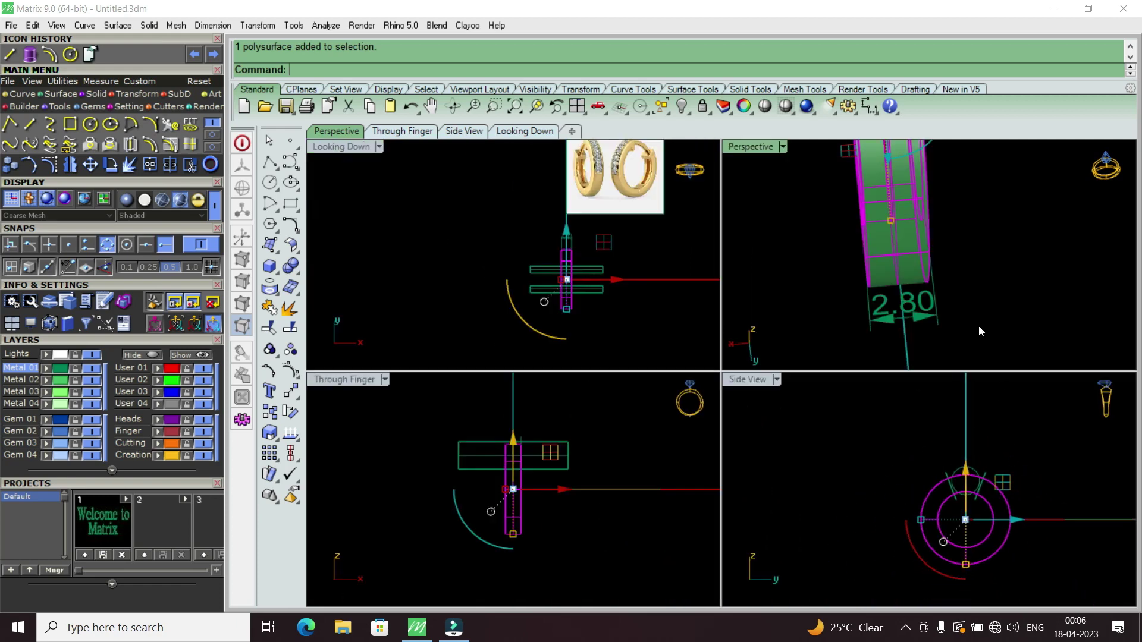
mouse_move(900, 289)
right_mouse_down()
mouse_move(881, 304)
mouse_move(892, 372)
mouse_move(981, 502)
right_mouse_up()
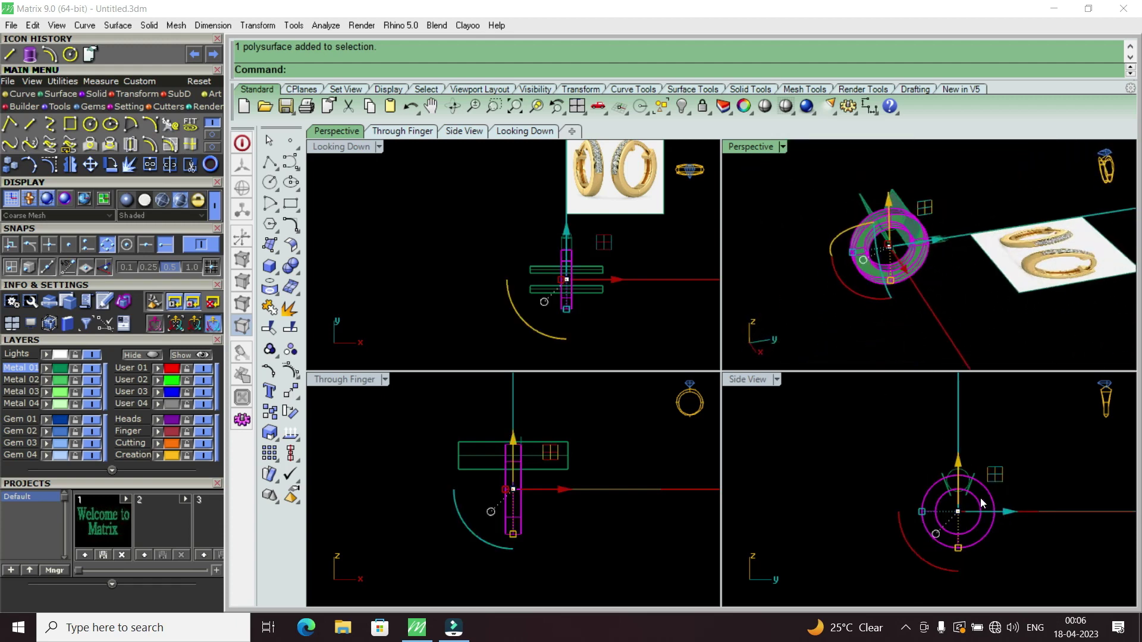
Step: Rotate the ring band about the origin using two reference points in the side view
left_click(110, 164)
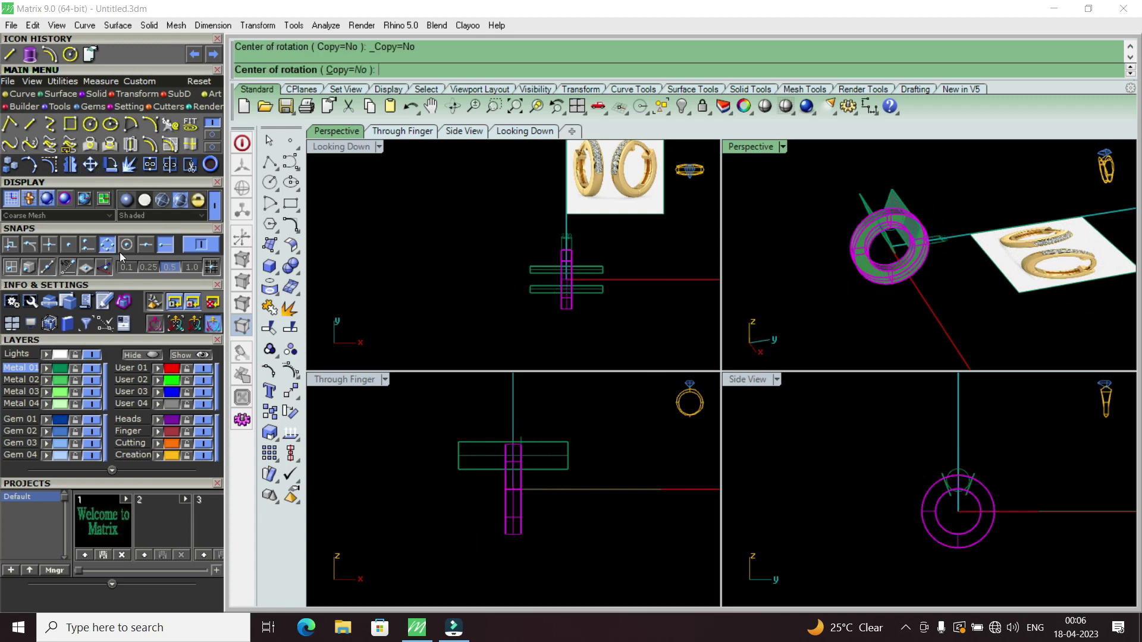
type("0")
key("Return")
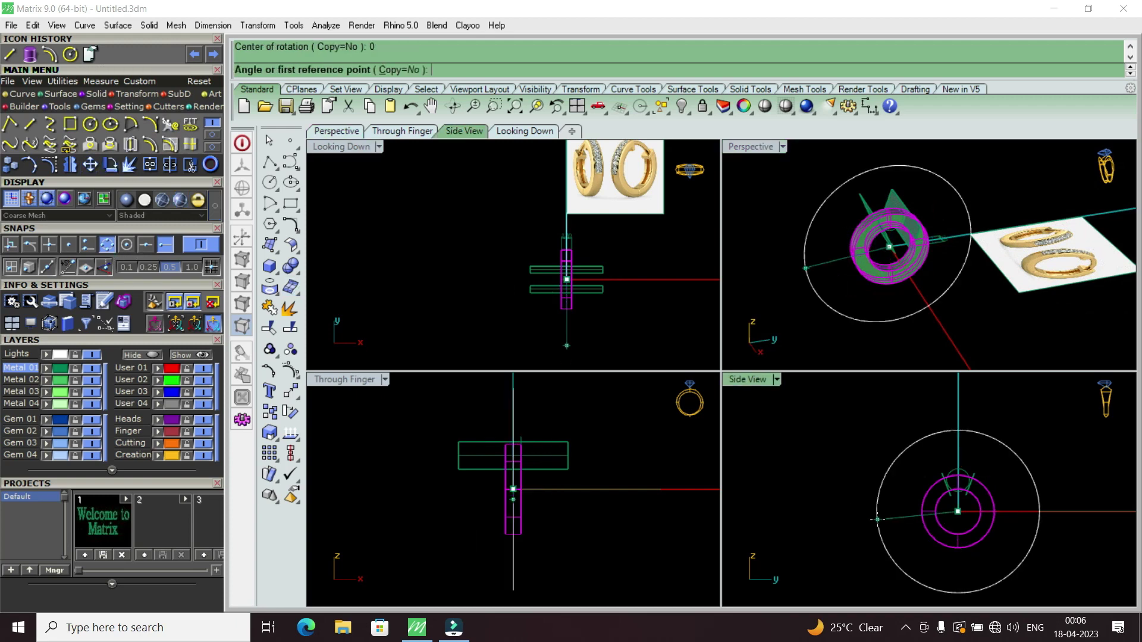
left_click(1034, 511)
left_click(961, 445)
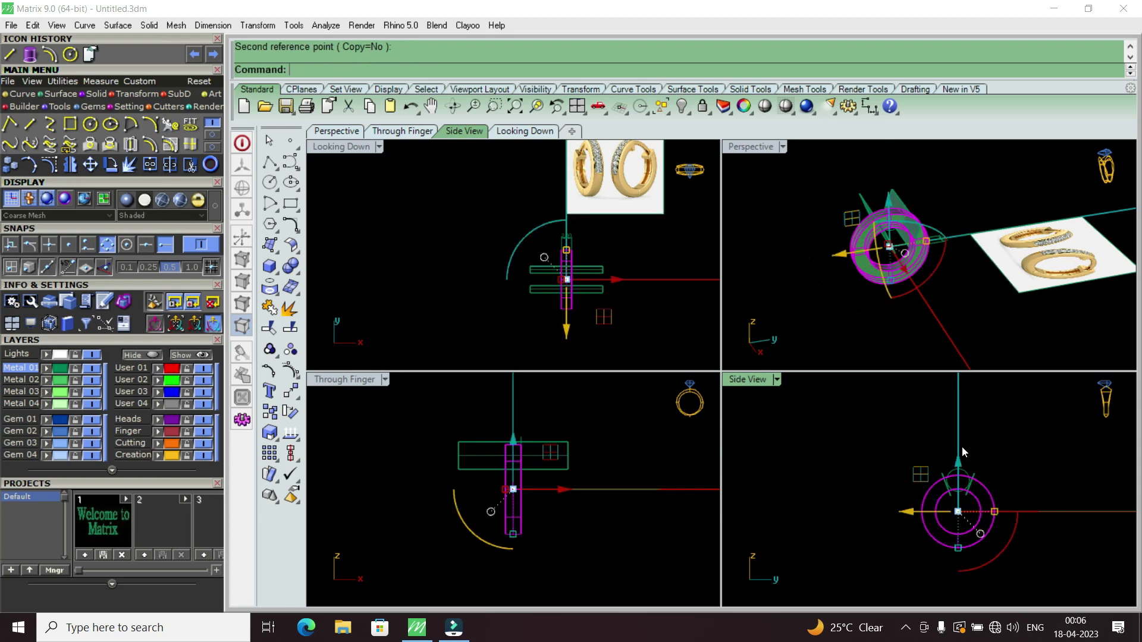
key("Escape")
Step: Zoom and maximize the perspective view to inspect the slabs across the band
scroll(892, 249, "up", 4)
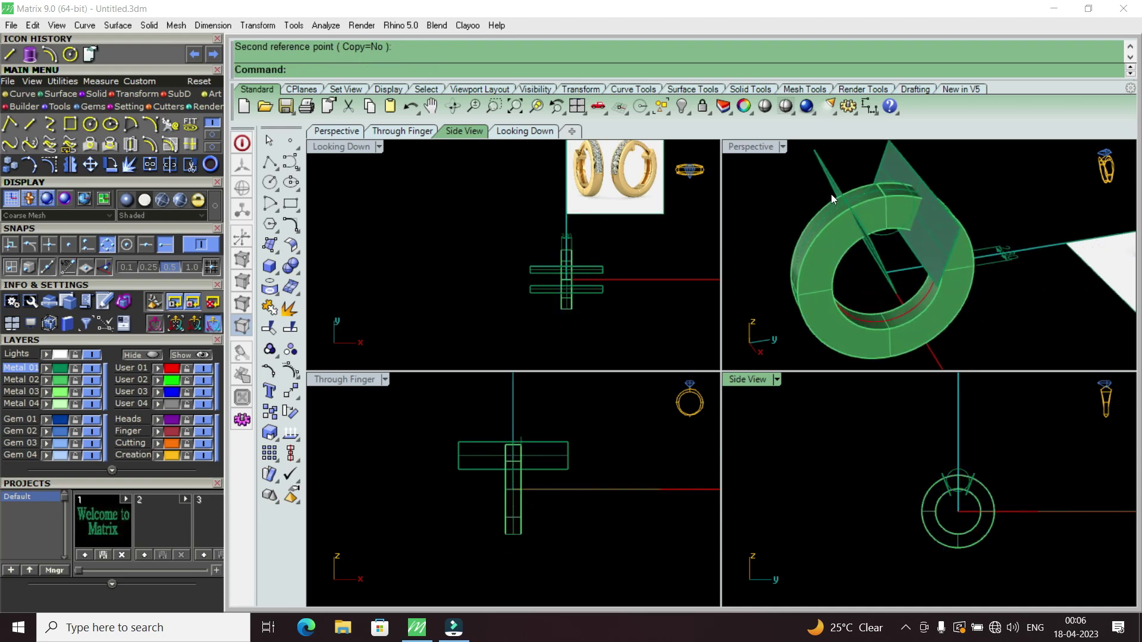
scroll(862, 196, "up", 5)
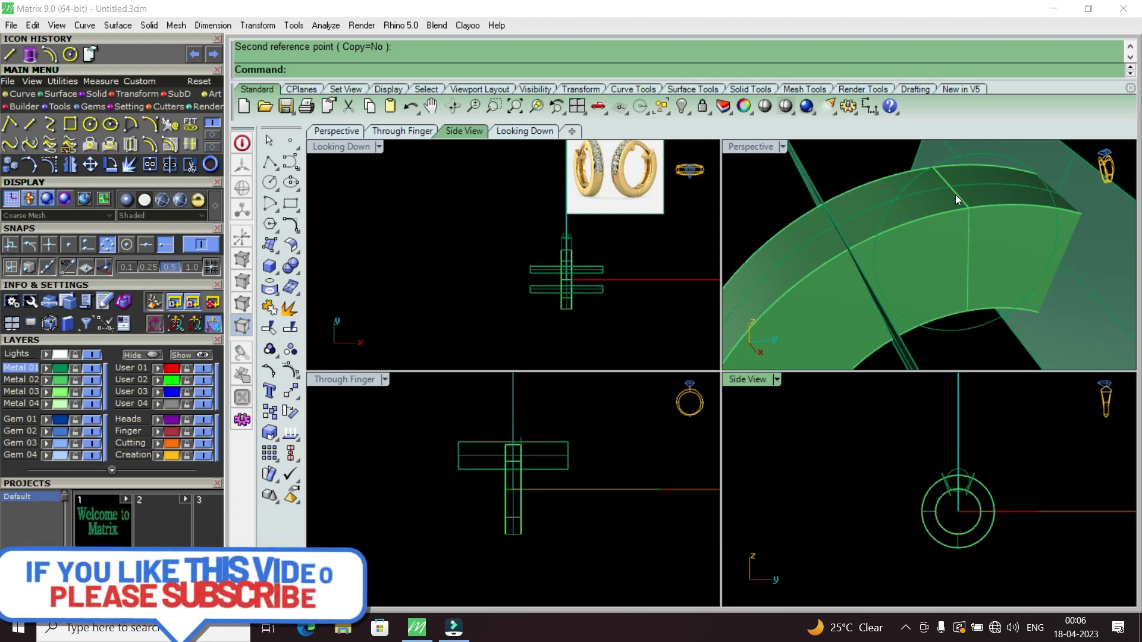
scroll(951, 181, "down", 3)
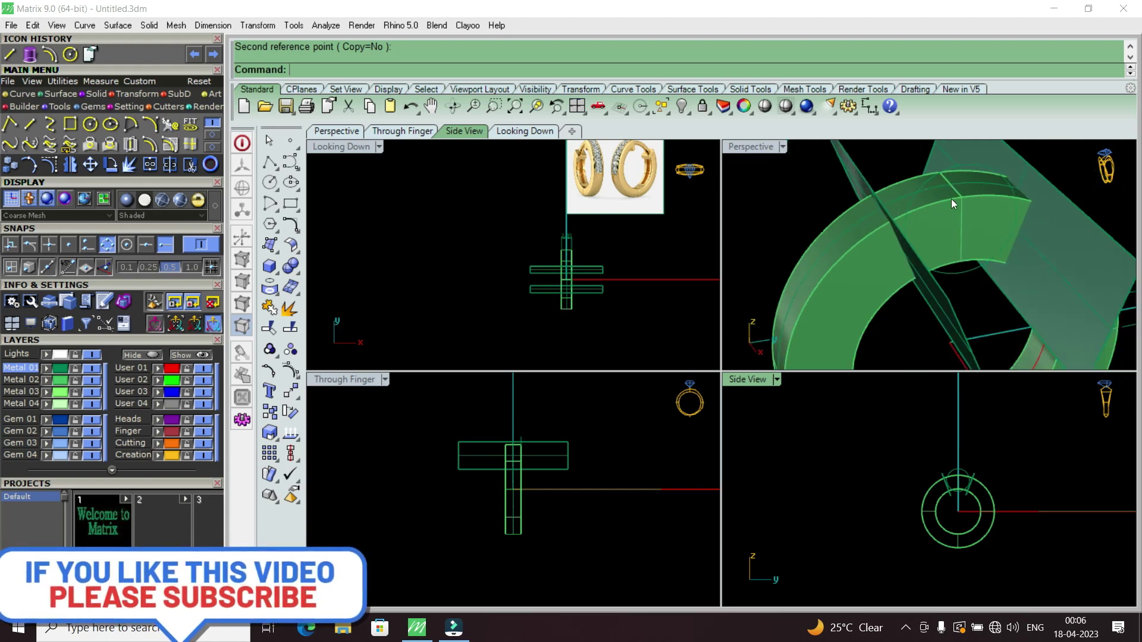
scroll(940, 201, "up", 5)
scroll(948, 205, "down", 3)
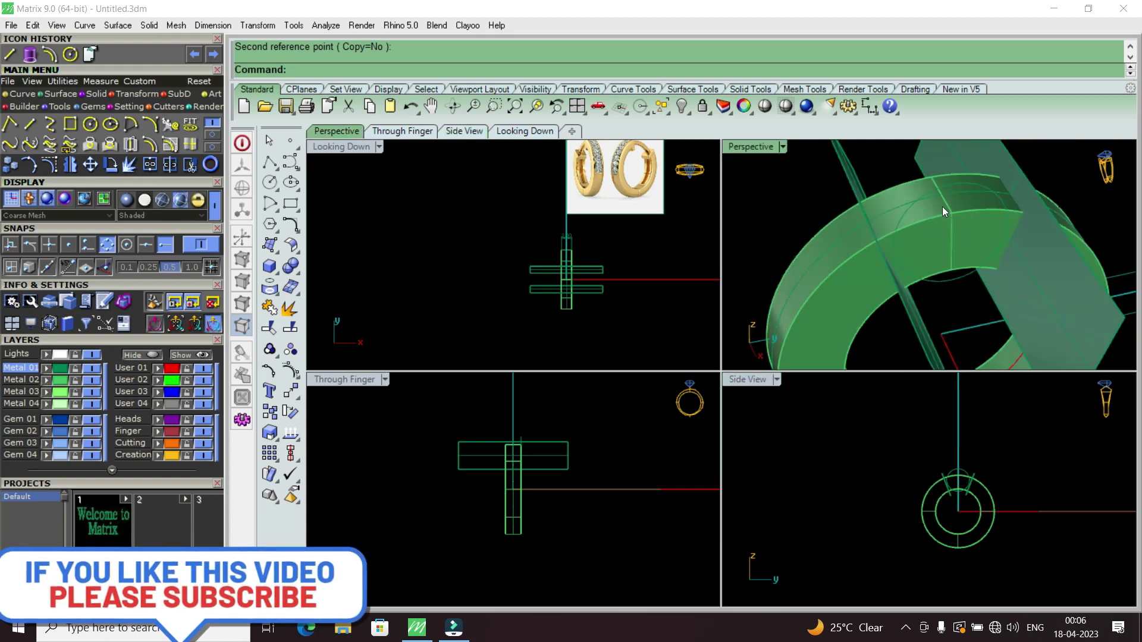
scroll(943, 207, "down", 2)
scroll(951, 231, "down", 1)
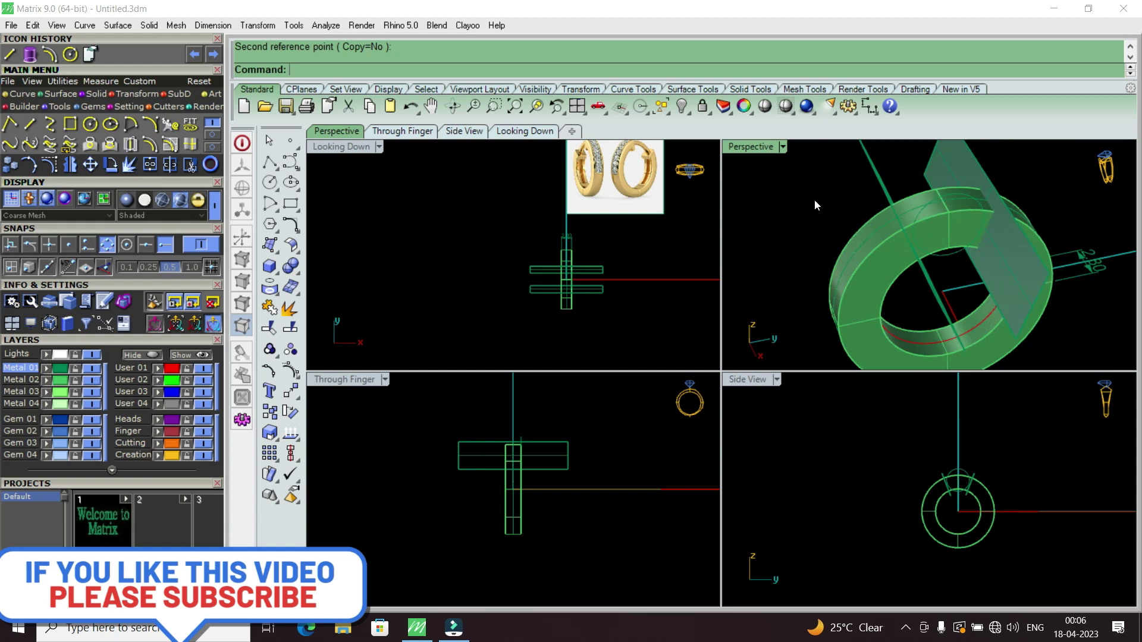
double_click(752, 147)
scroll(724, 247, "down", 1)
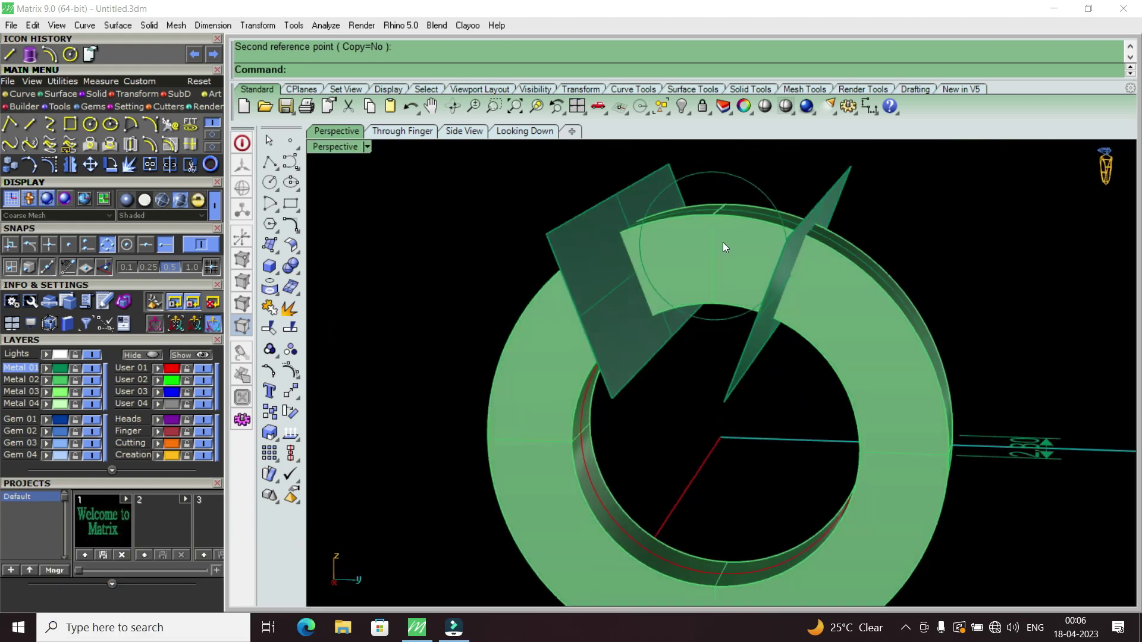
Step: Split the hoop band with both the right and left cutting planes
type("BooleanDifference")
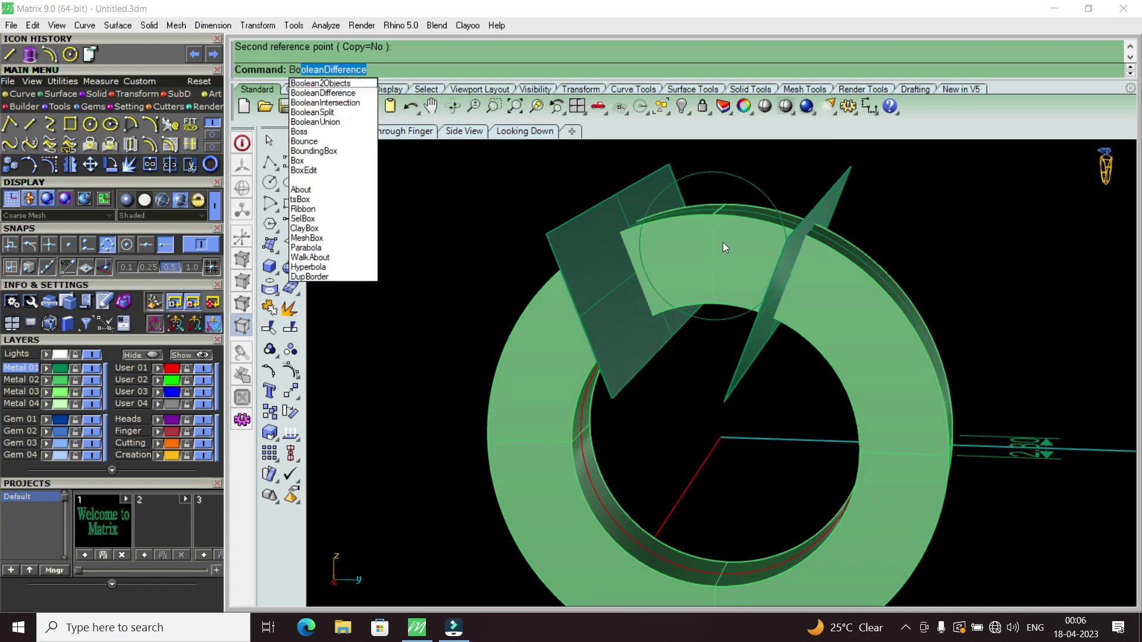
left_click(323, 112)
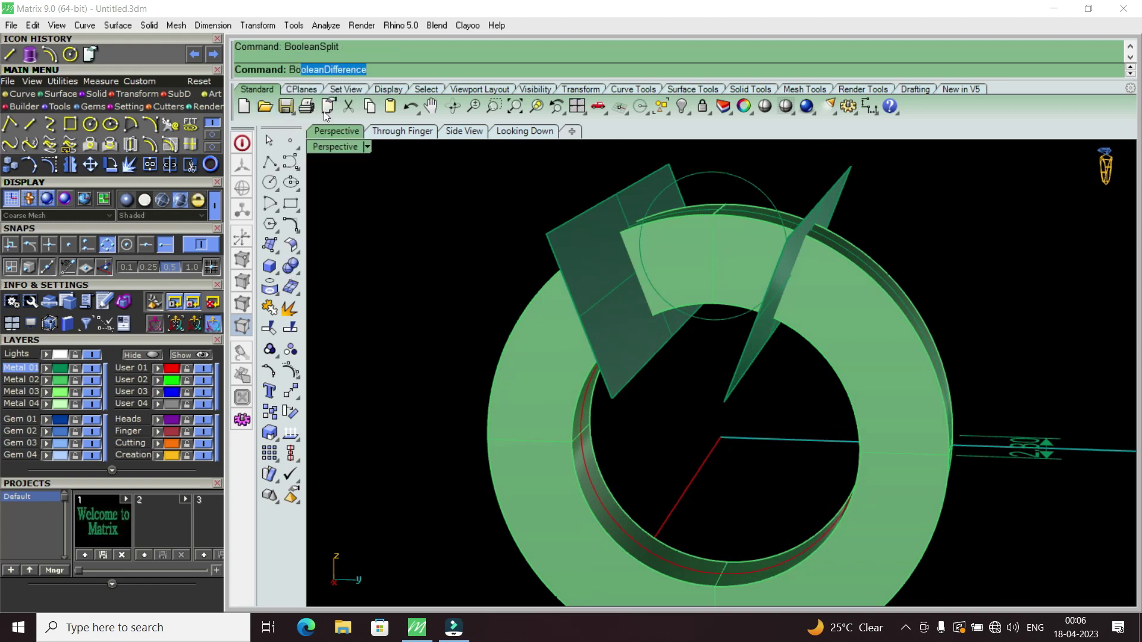
left_click(706, 269)
key("Return")
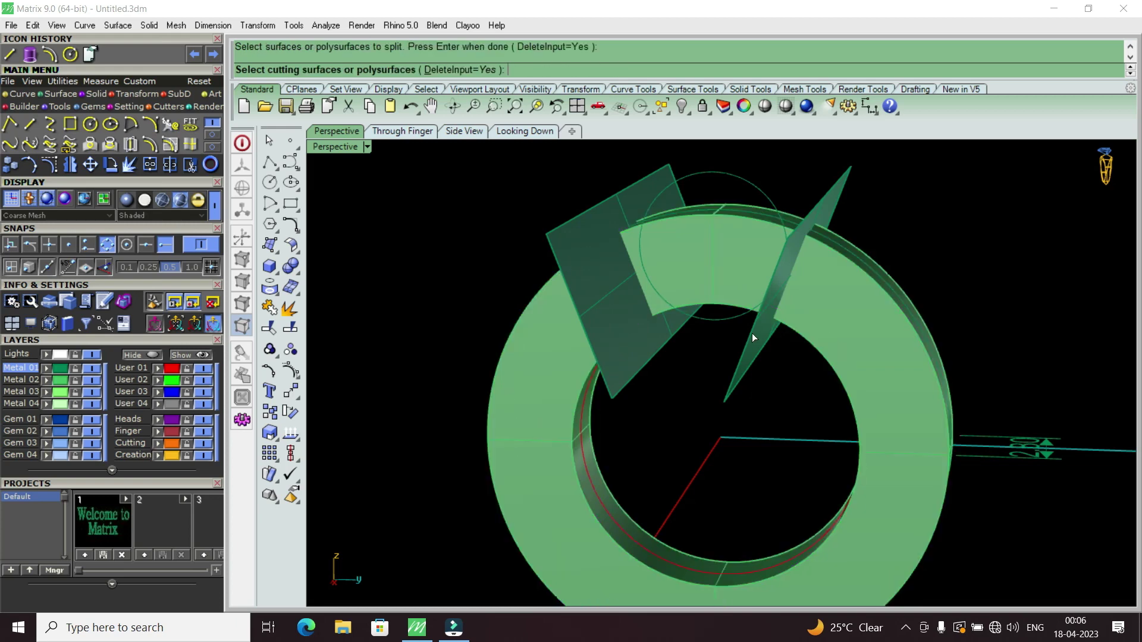
left_click(757, 344)
left_click(626, 357)
key("Return")
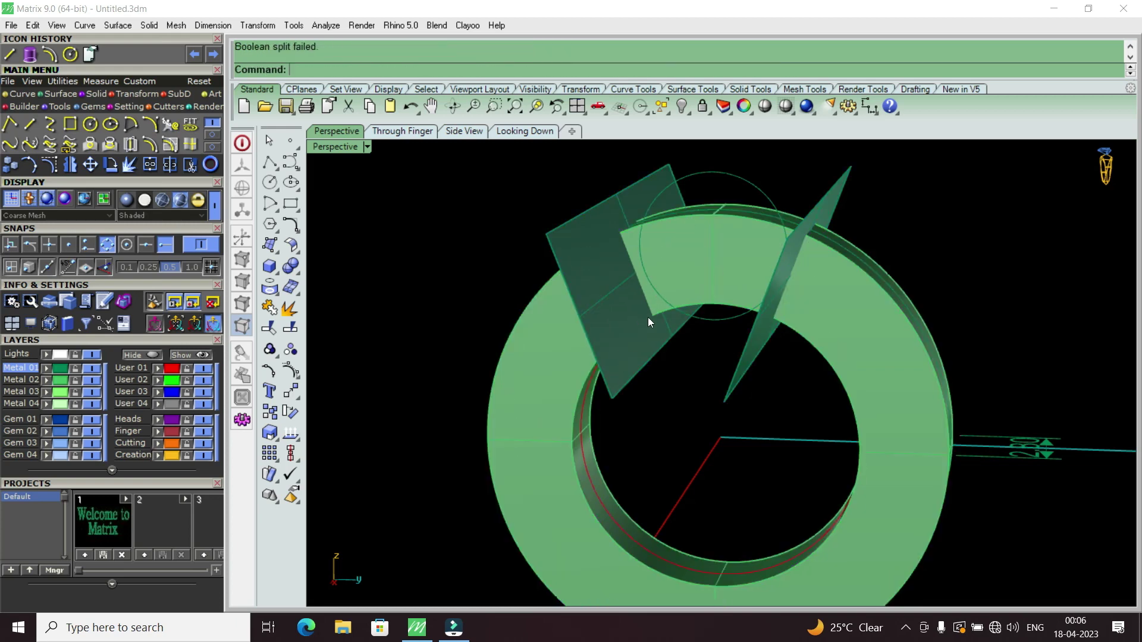
Step: Offset the right-hand cutting plane with Solid=Yes into a thin slab across the band's top
left_click(720, 265)
mouse_move(720, 264)
right_mouse_down()
mouse_move(775, 324)
mouse_move(762, 363)
mouse_move(802, 334)
right_mouse_up()
key("Escape")
left_click(803, 337)
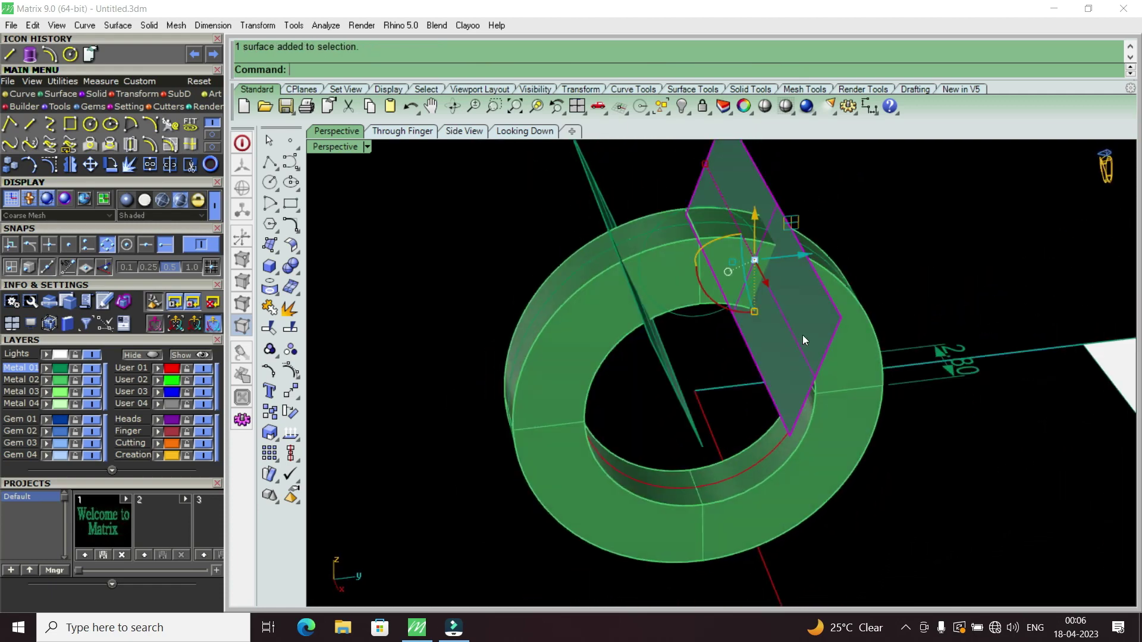
type("O")
type("ffset")
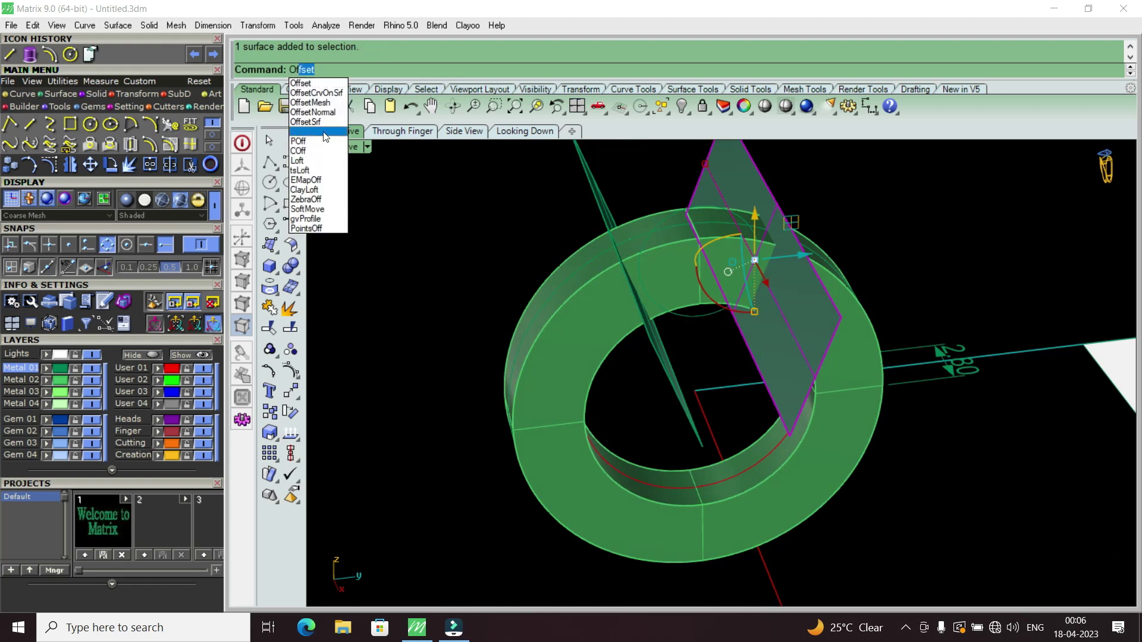
left_click(321, 122)
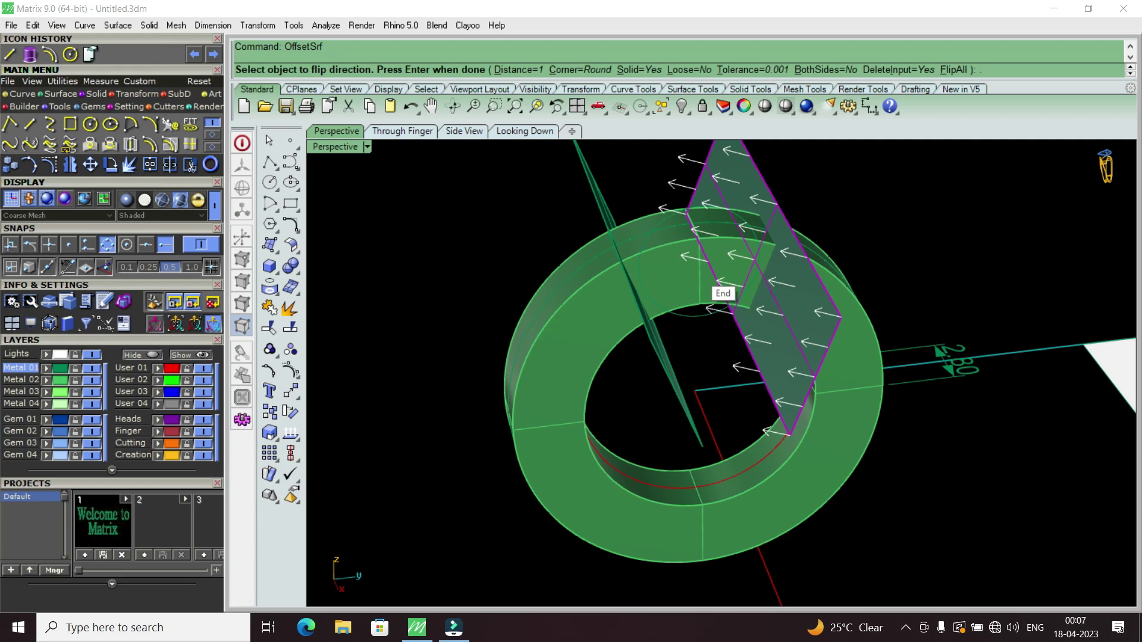
type("2")
key("Return")
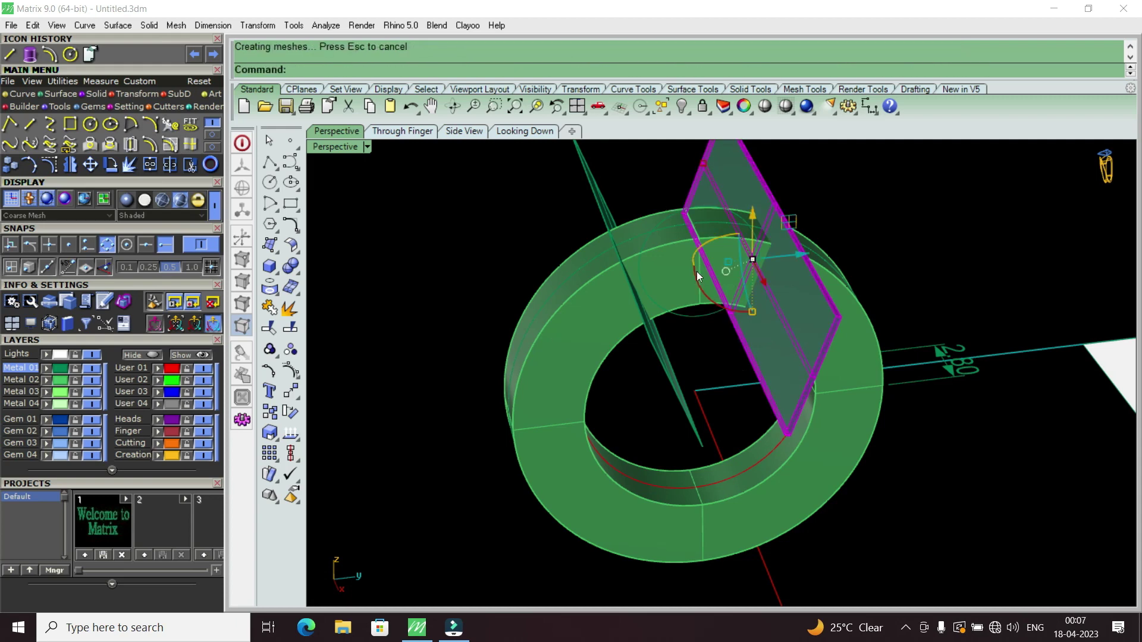
key("Escape")
mouse_move(723, 274)
right_mouse_down()
mouse_move(666, 293)
mouse_move(734, 337)
right_mouse_up()
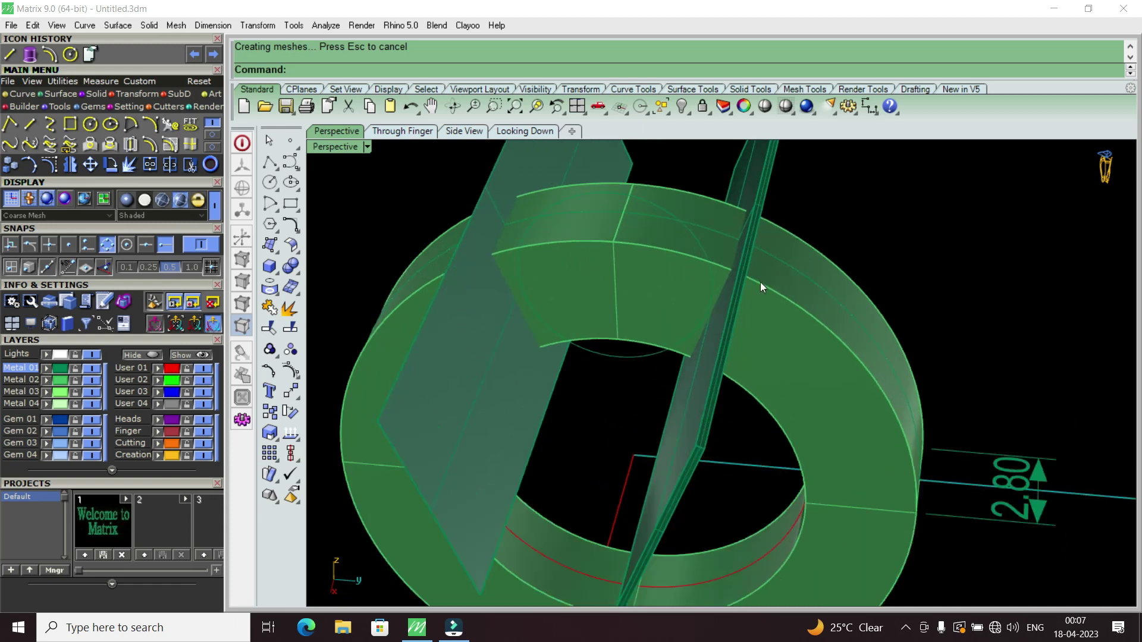
scroll(712, 291, "up", 3)
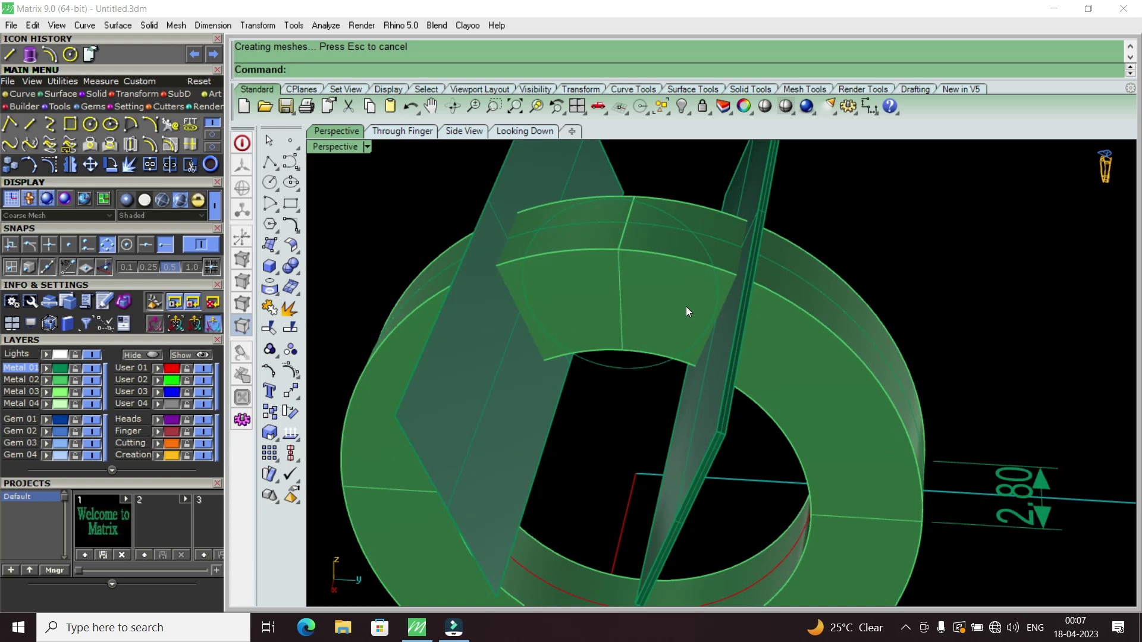
left_click(96, 93)
Step: Subtract the thickened slab from the hoop band with BooleanDifference
left_click(30, 124)
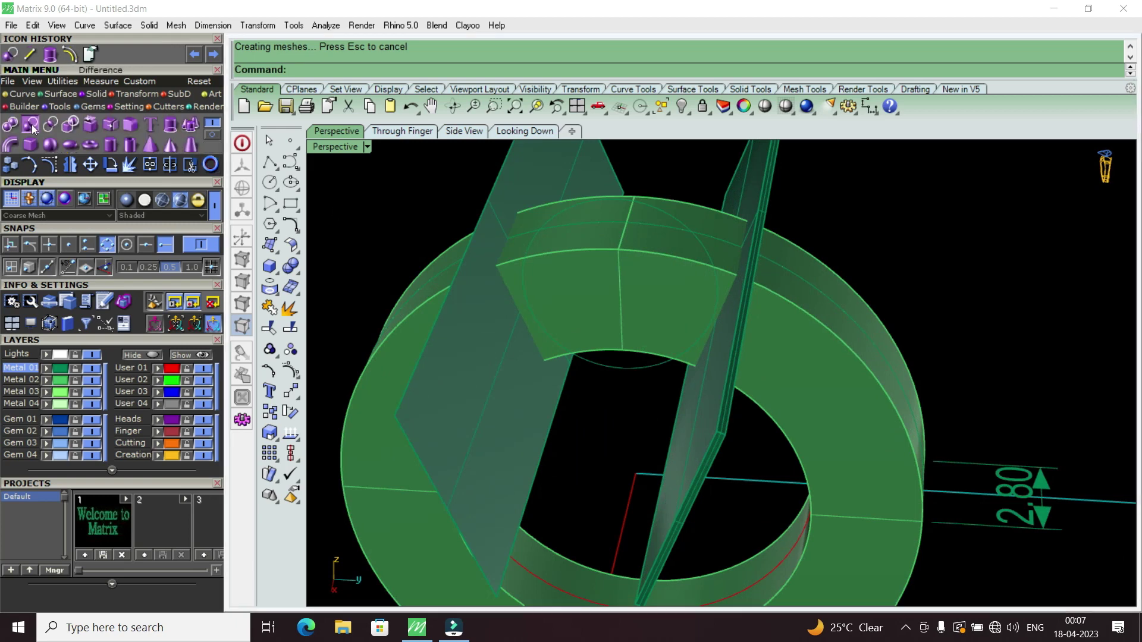
left_click(602, 315)
key("Return")
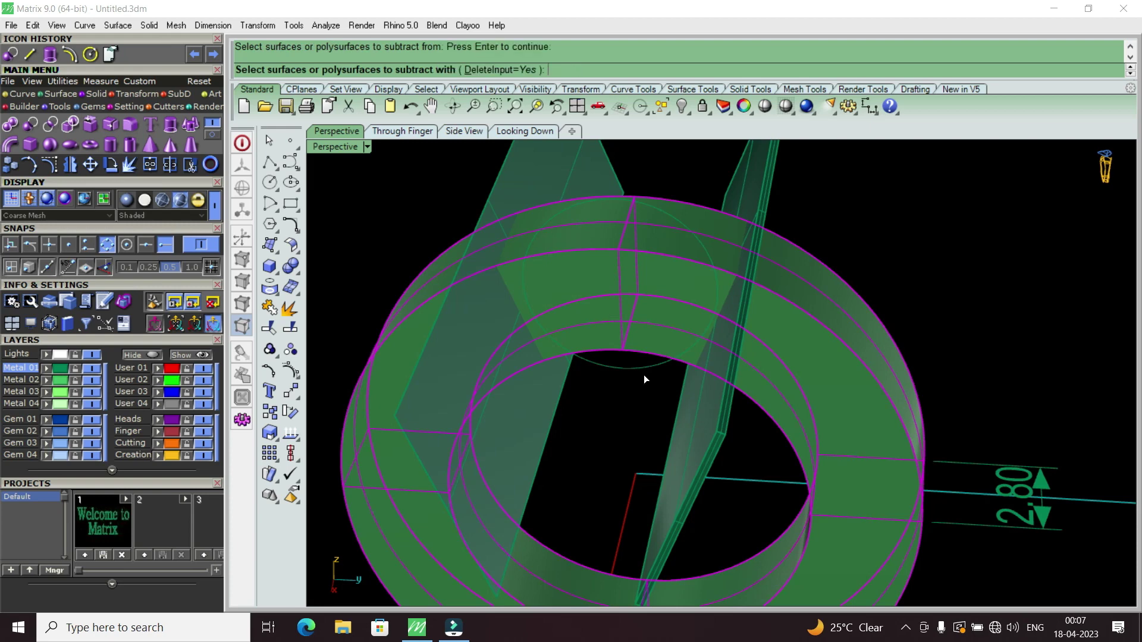
left_click(699, 404)
key("Return")
scroll(677, 359, "down", 2)
mouse_move(677, 359)
right_mouse_down()
mouse_move(573, 298)
mouse_move(534, 319)
right_mouse_up()
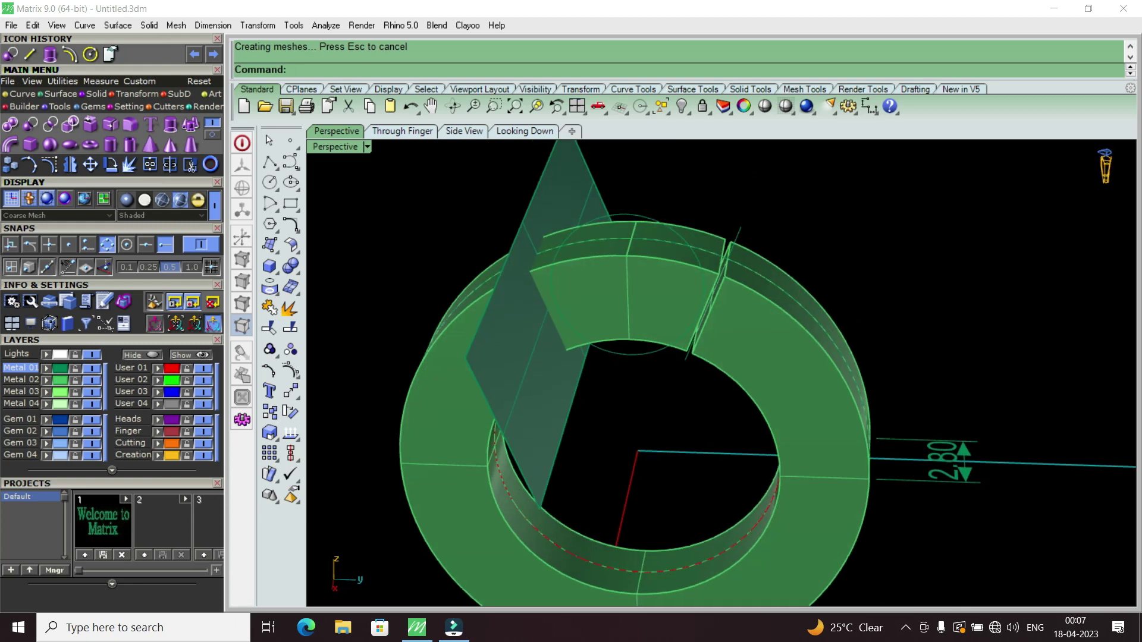
Step: Split the band with the left cutting plane using BooleanSplit
type("BooleanDifference")
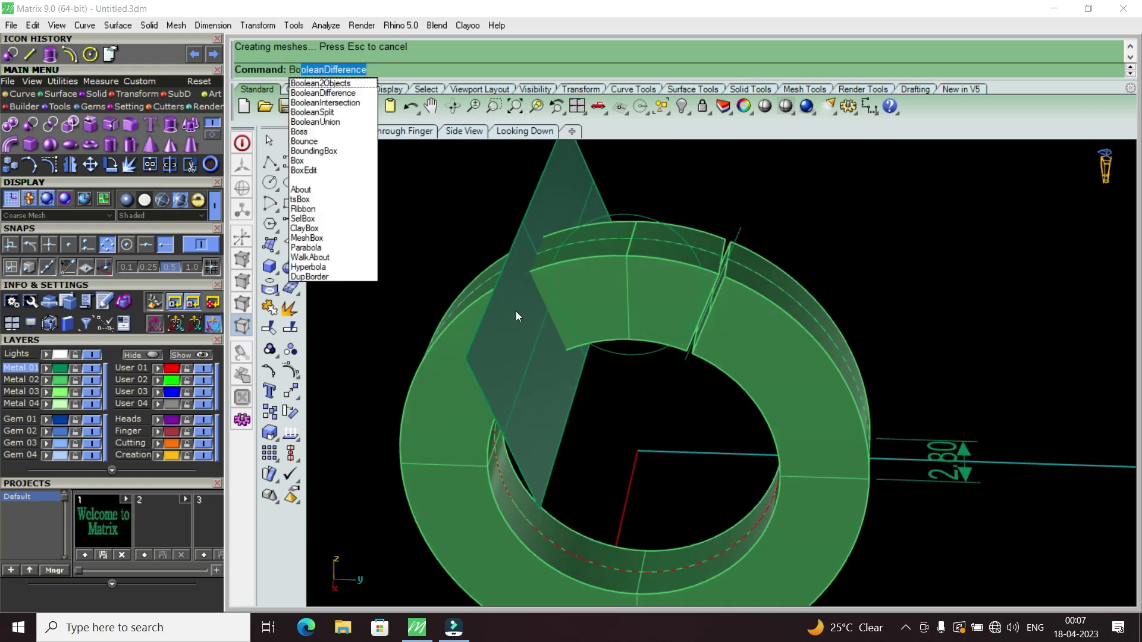
left_click(350, 113)
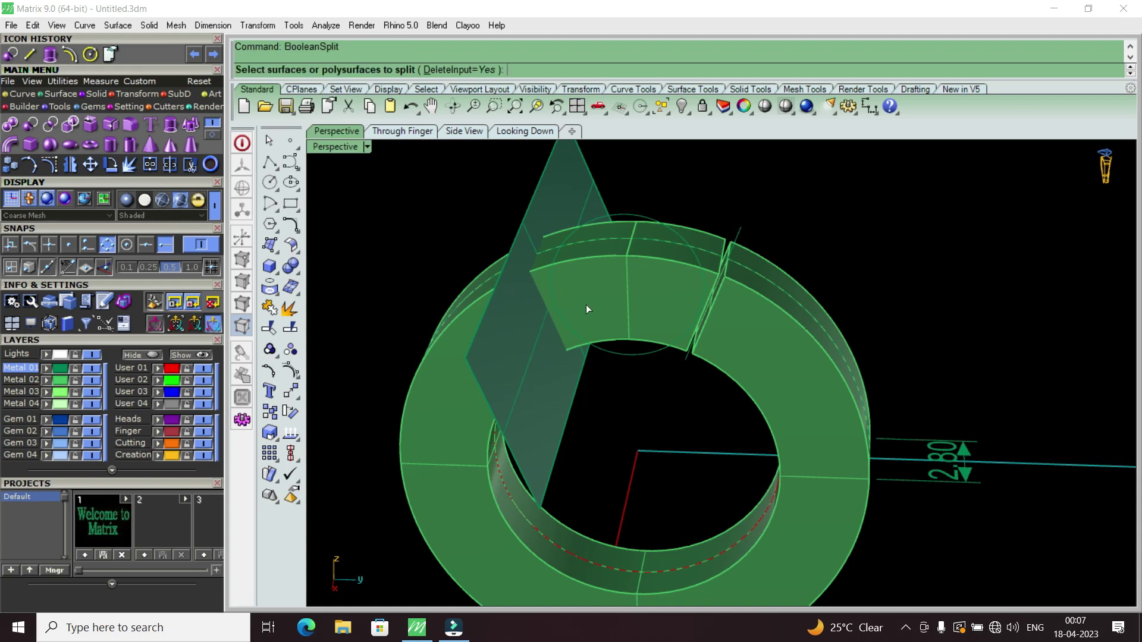
left_click(616, 305)
key("Return")
left_click(543, 370)
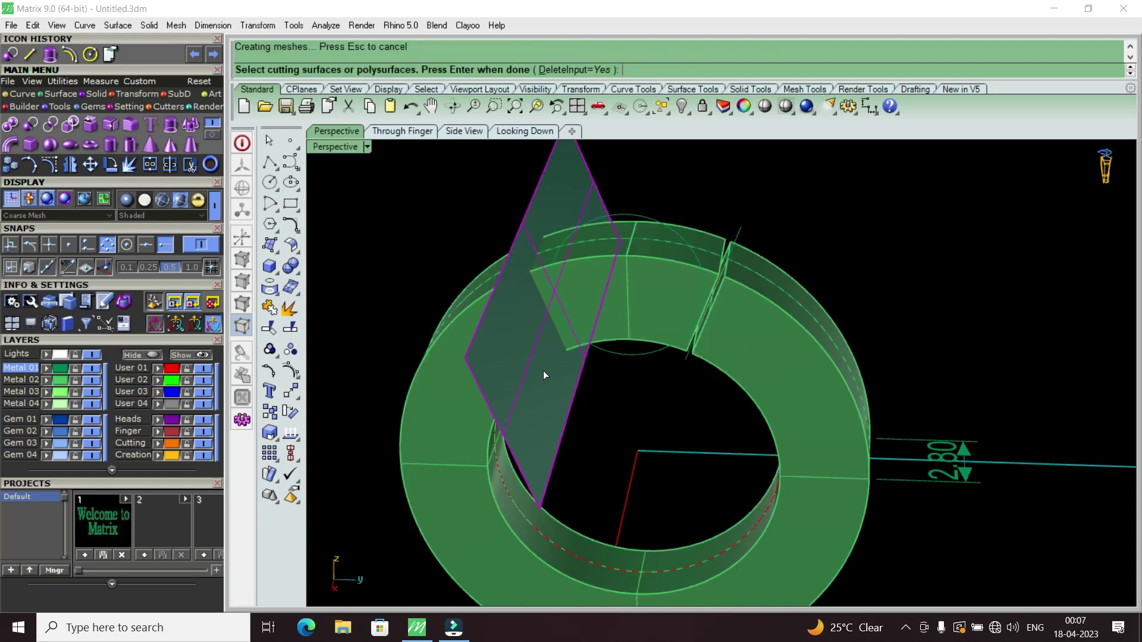
key("Return")
Step: Delete the top cut-off piece of the band and the left cutting plane
left_click(601, 286)
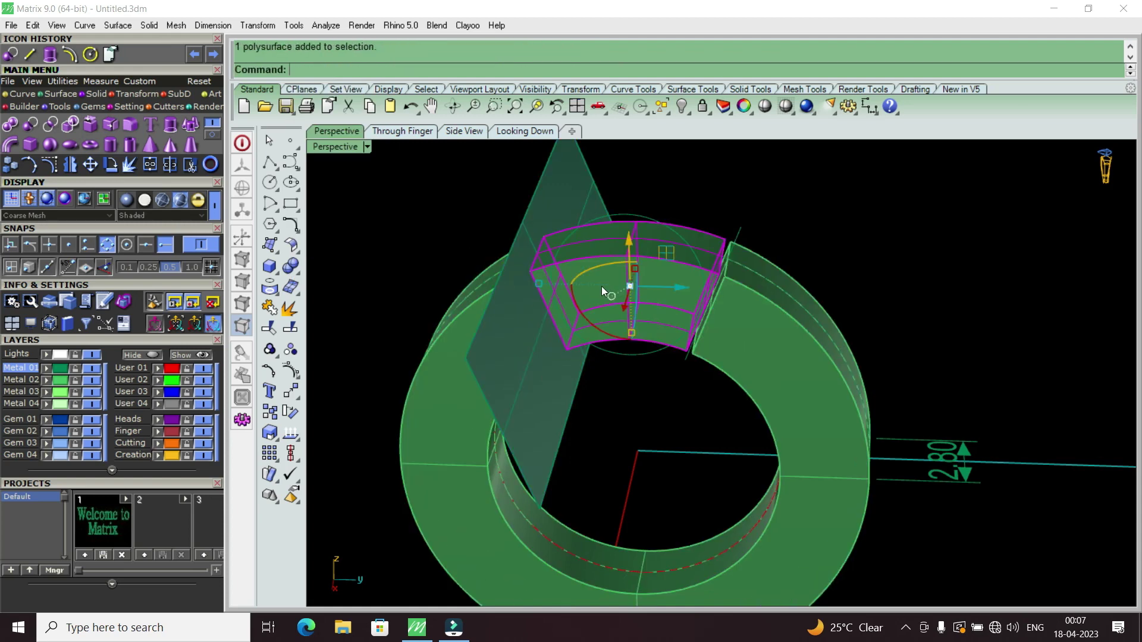
key("Delete")
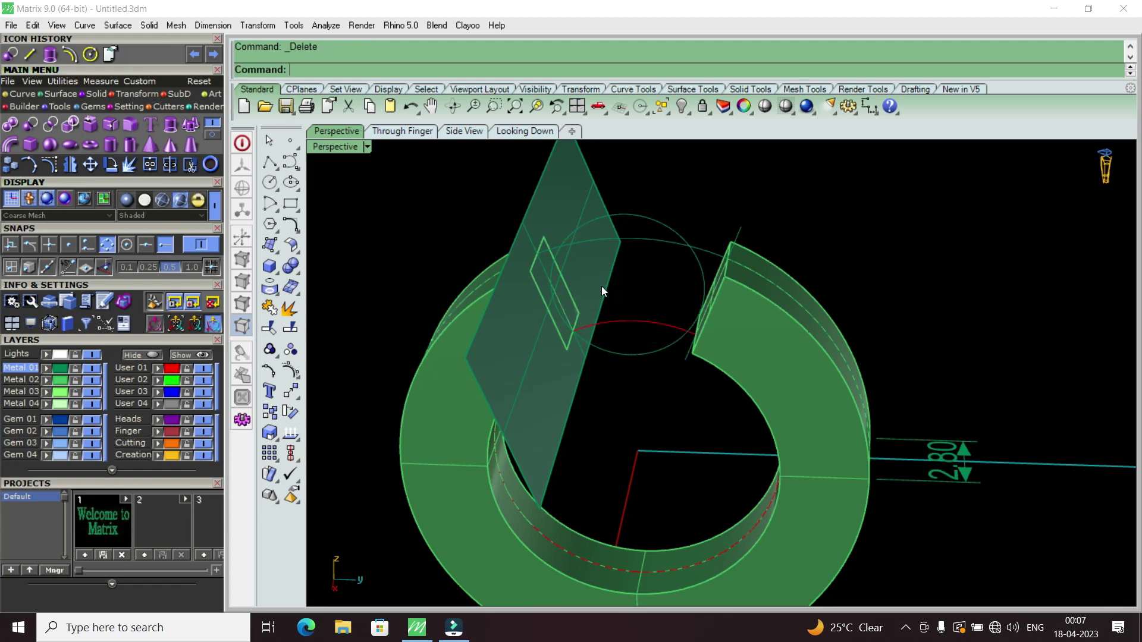
left_click(566, 203)
scroll(636, 276, "down", 3)
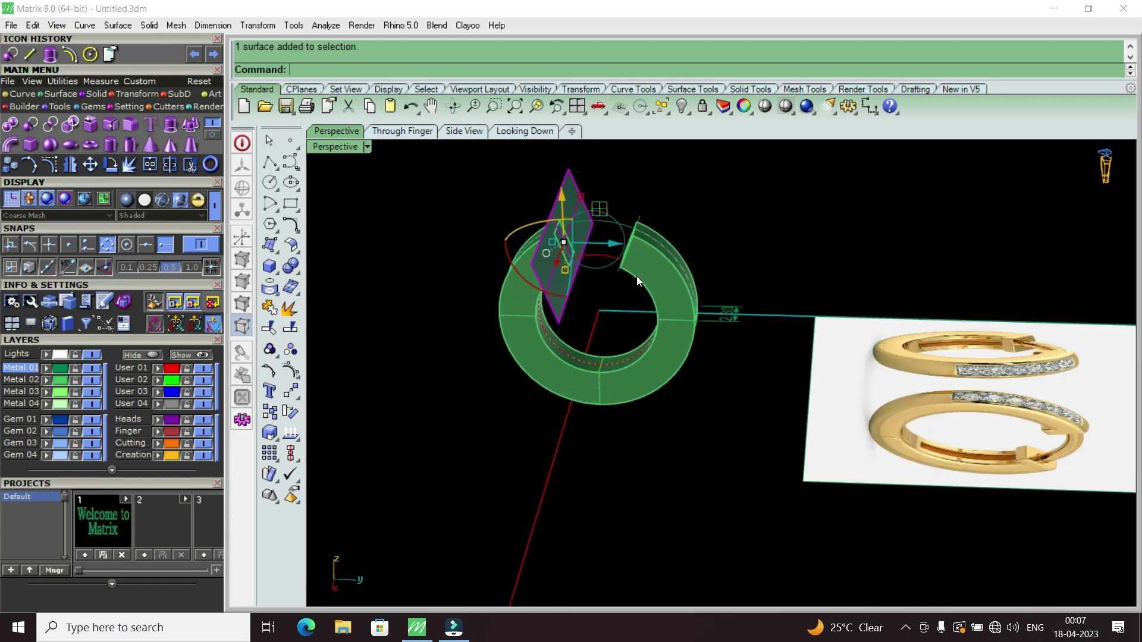
key("Delete")
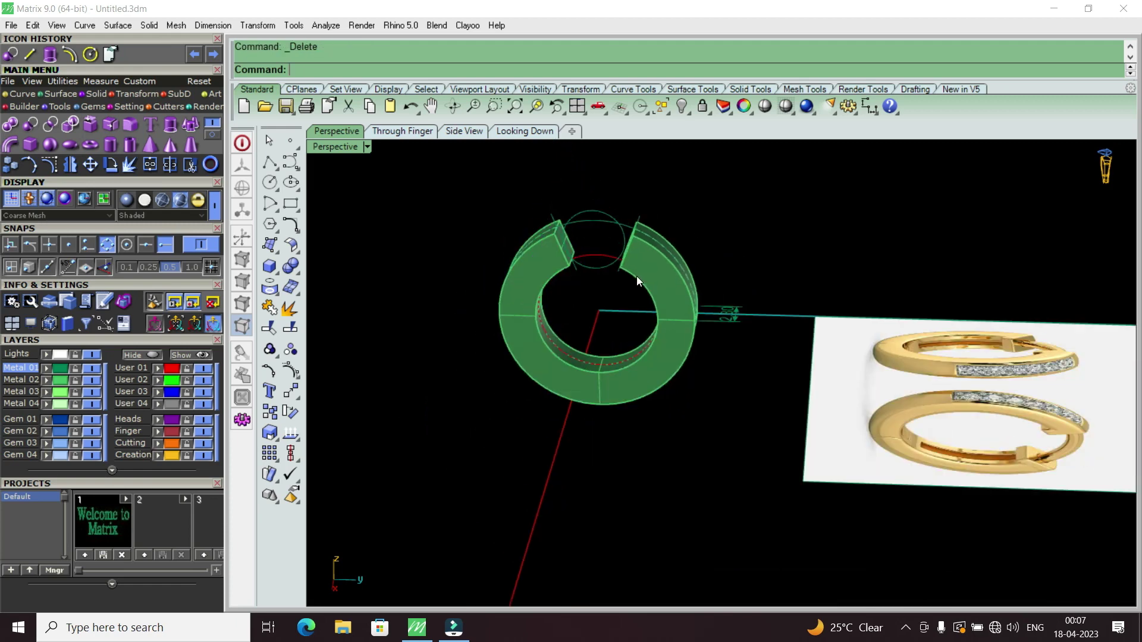
Step: Maximize the Perspective view and orbit side-on to inspect the open hoop
double_click(335, 148)
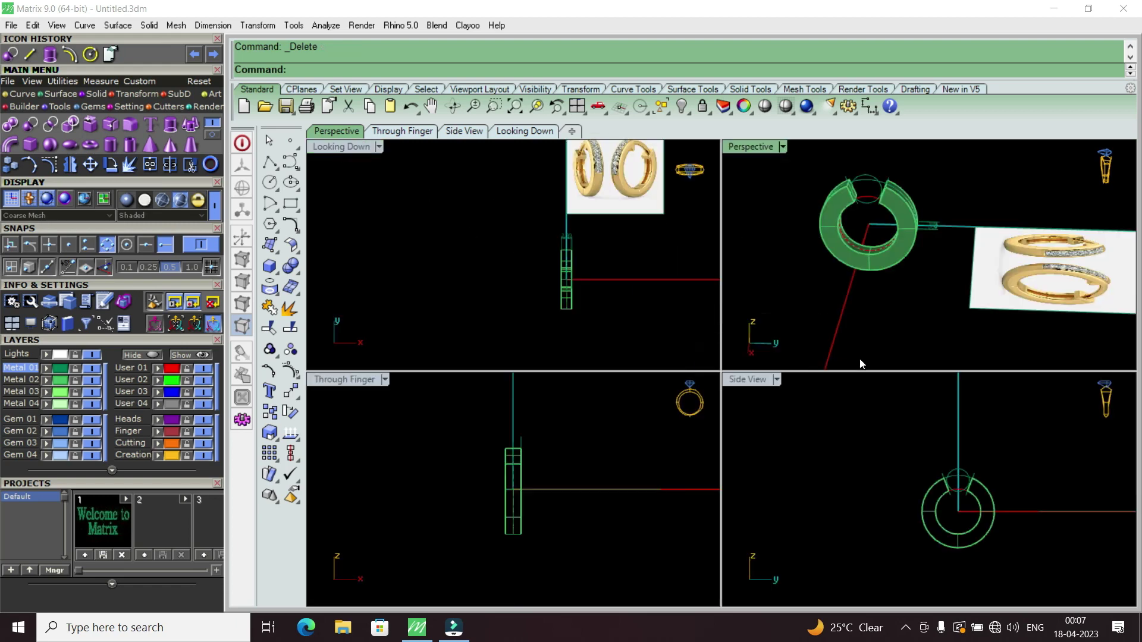
scroll(829, 198, "up", 3)
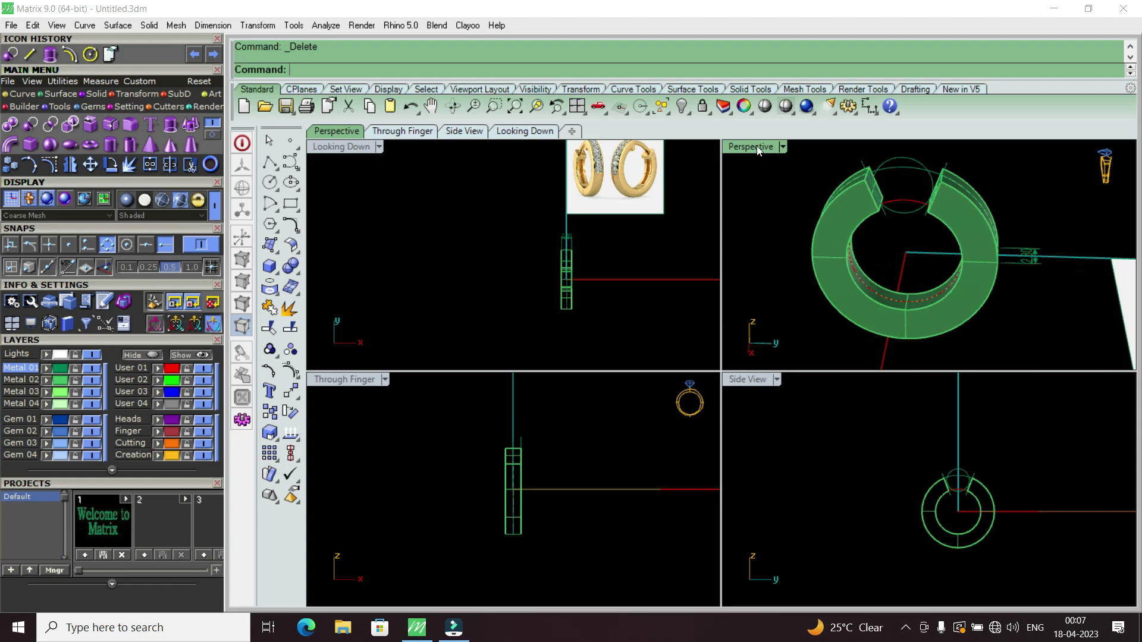
double_click(756, 145)
mouse_move(706, 224)
right_mouse_down()
mouse_move(676, 333)
mouse_move(704, 343)
right_mouse_up()
scroll(665, 362, "up", 3)
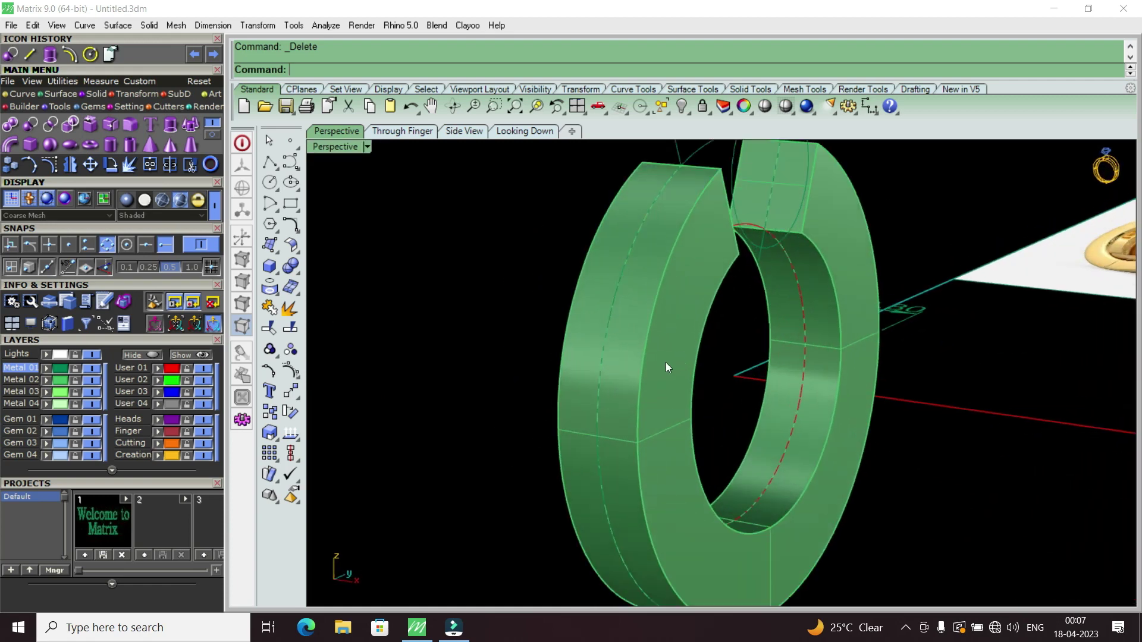
left_click(665, 362)
key("Escape")
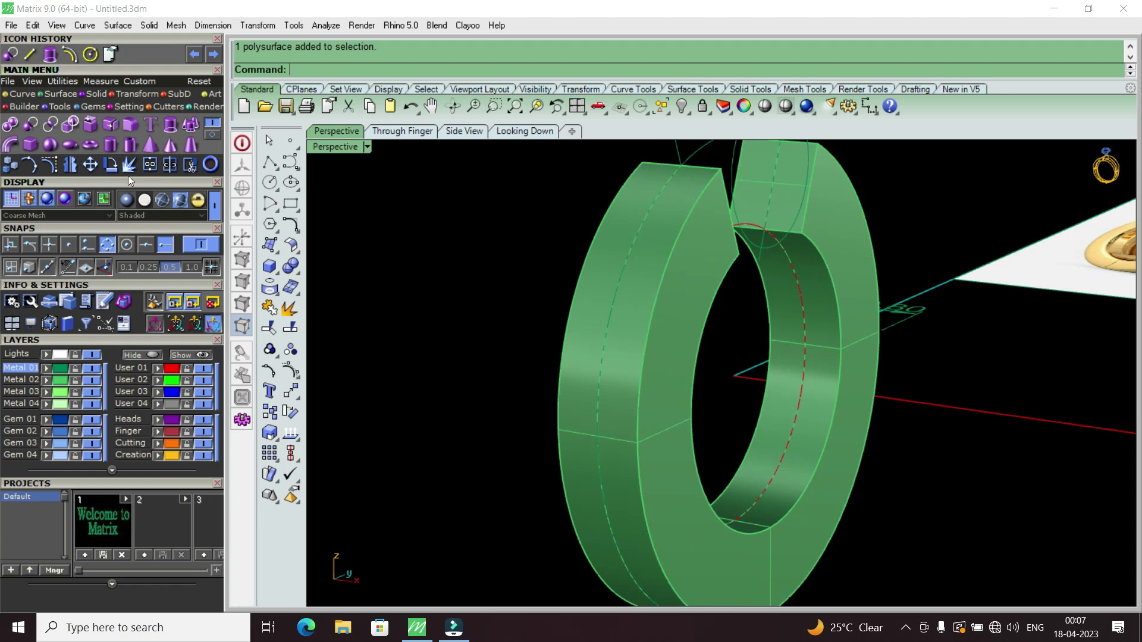
left_click(19, 94)
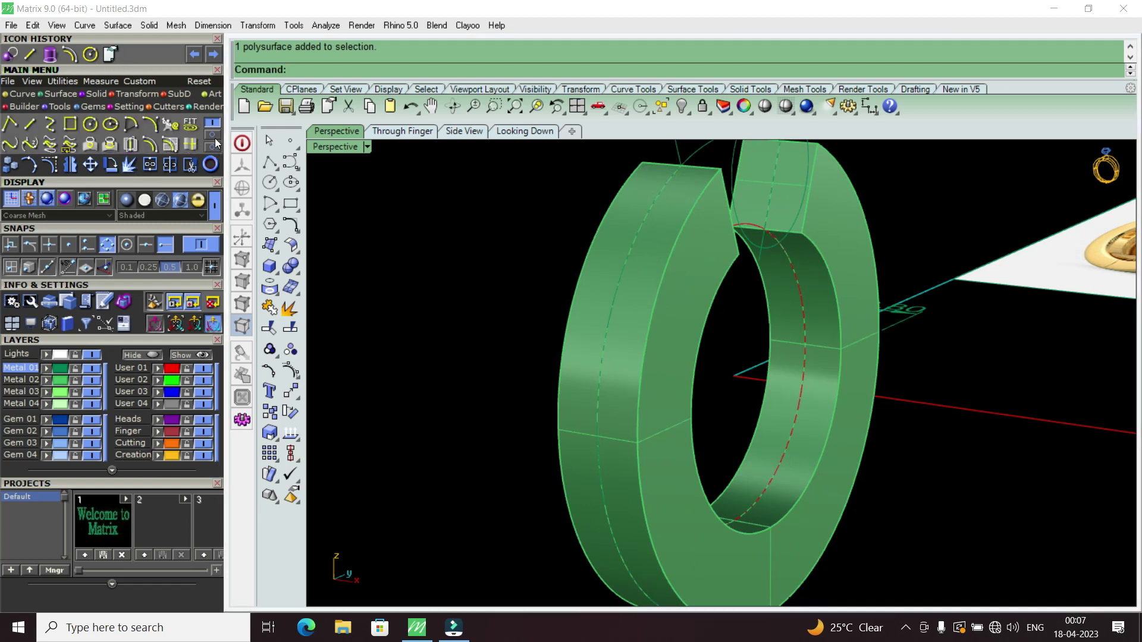
left_click(172, 149)
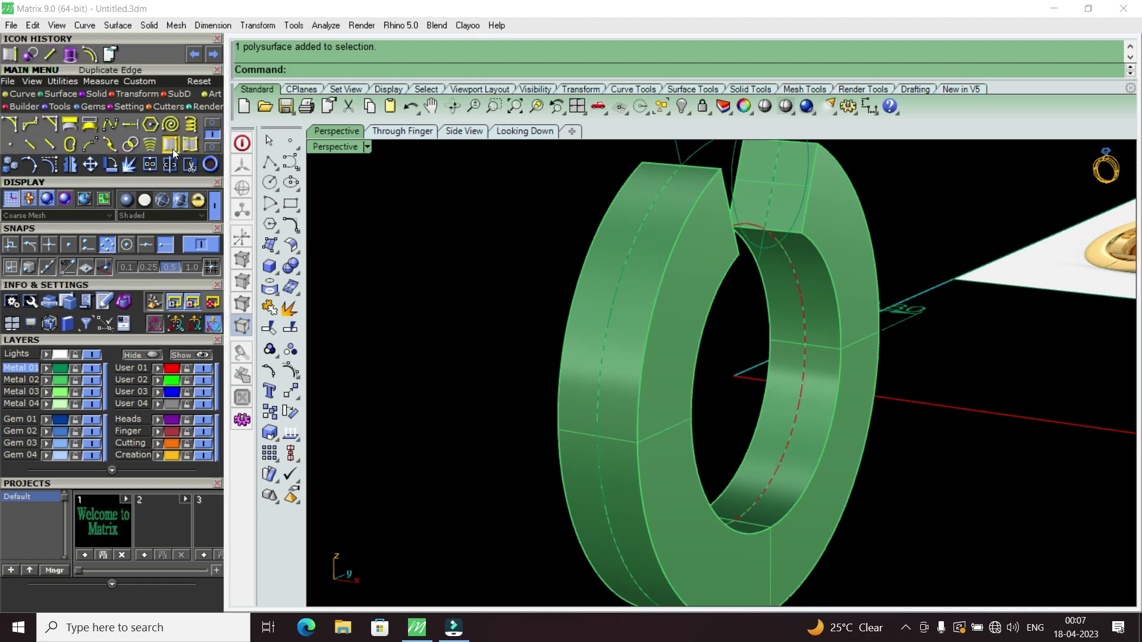
Step: Duplicate two edges of the band's front face as curves
left_click(662, 288)
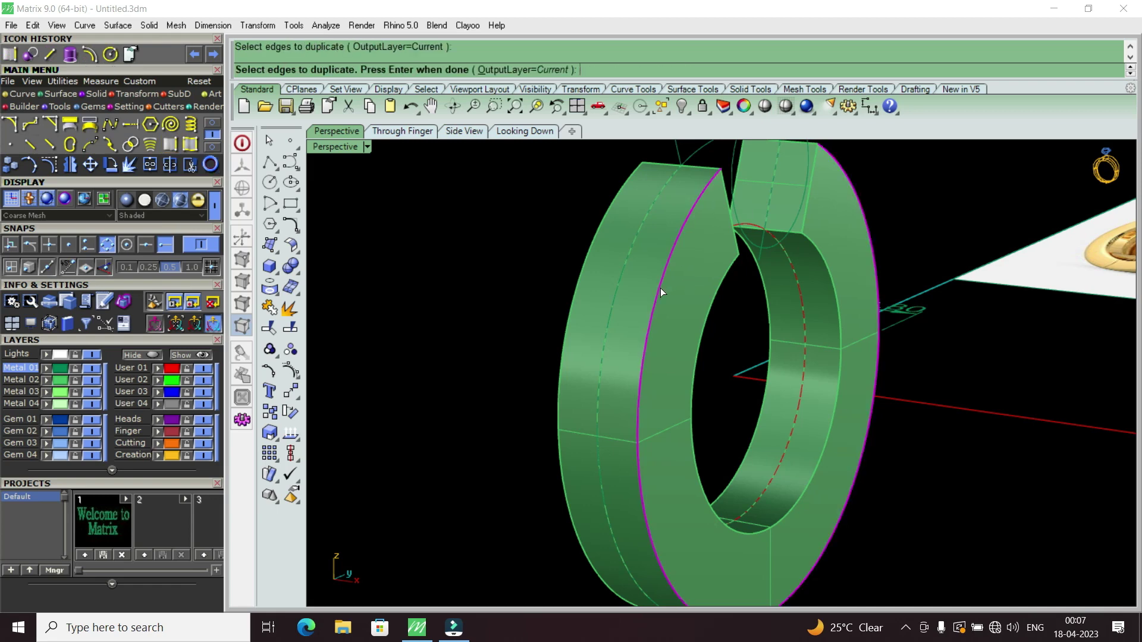
left_click(588, 265)
key("Return")
scroll(587, 265, "down", 2)
scroll(587, 266, "down", 2)
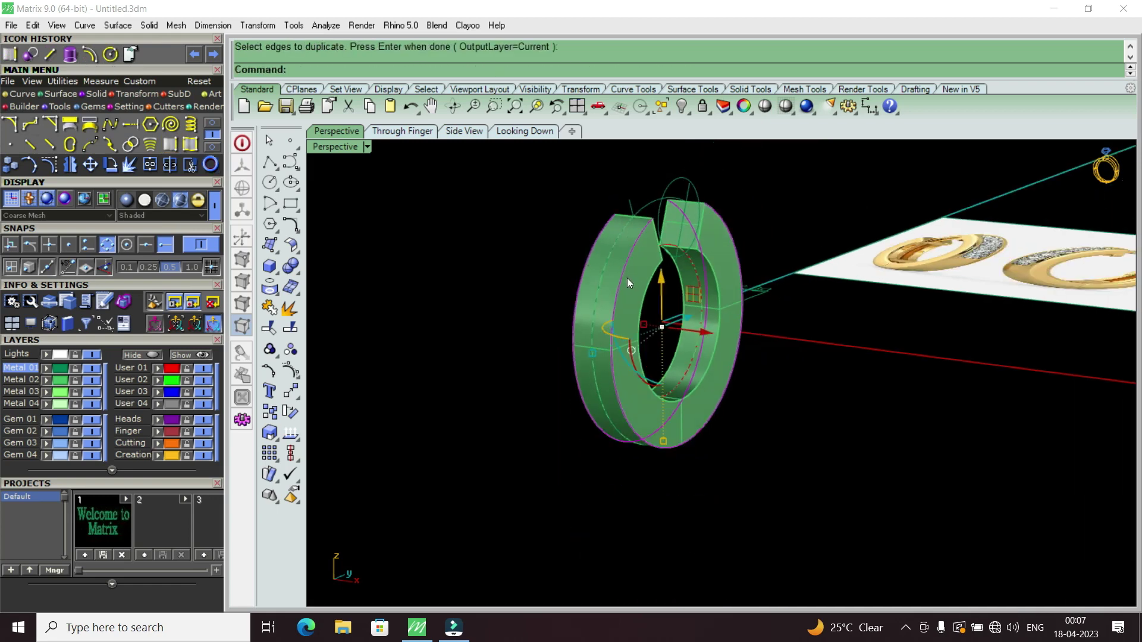
scroll(587, 309, "up", 1)
scroll(593, 295, "up", 3)
key("Escape")
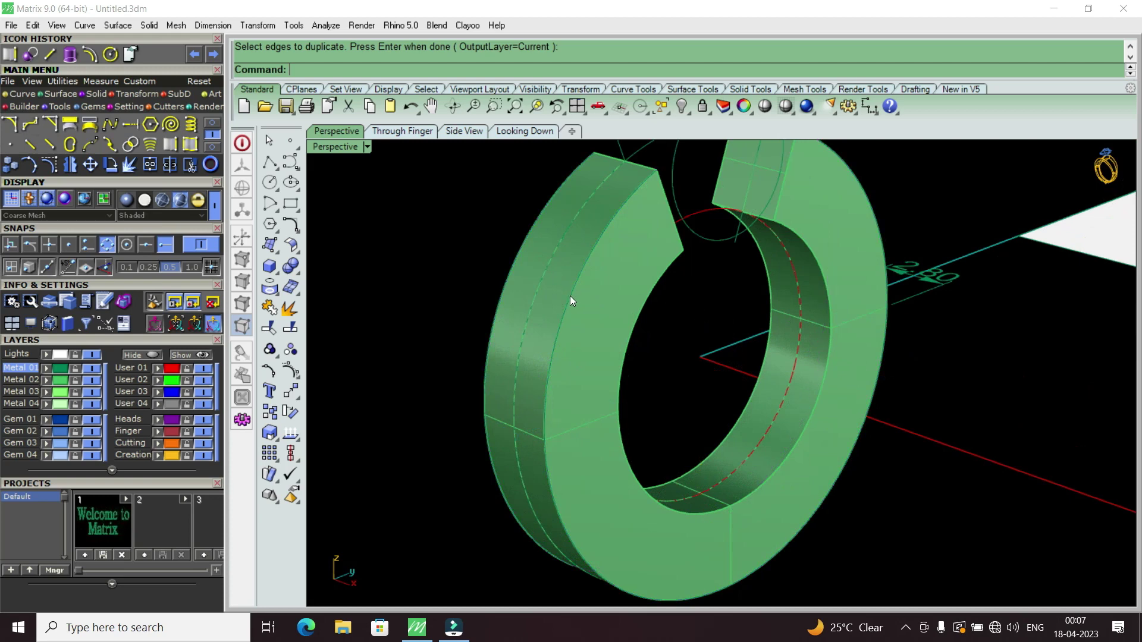
Step: Offset the duplicated edge curve along the ring surface with the direction flipped
left_click(570, 295)
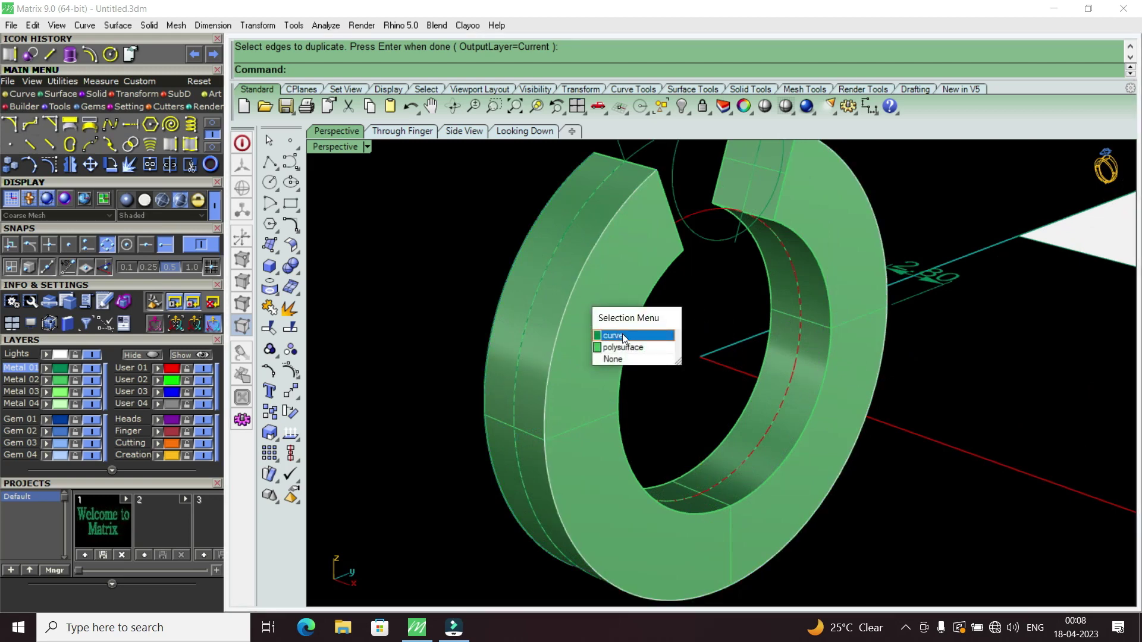
left_click(622, 337)
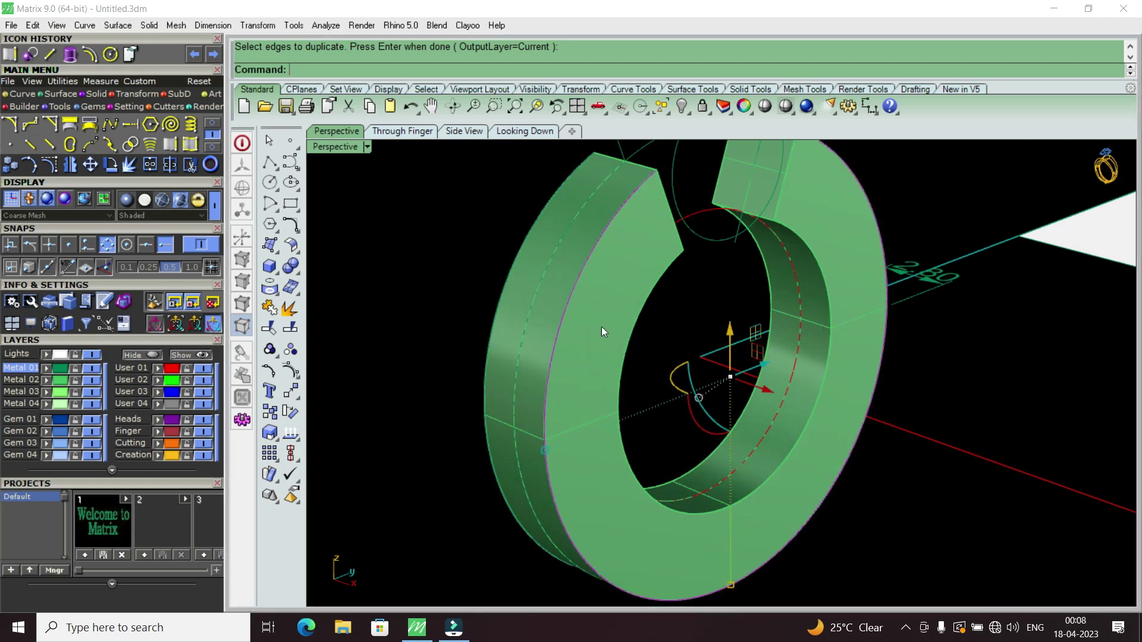
left_click(215, 122)
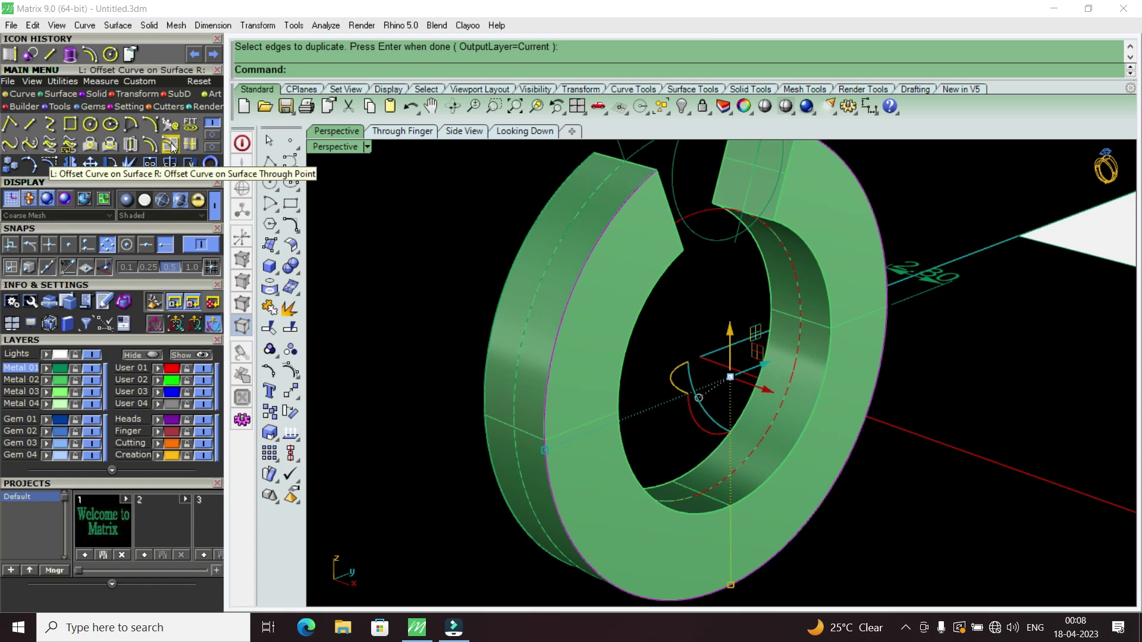
left_click(171, 147)
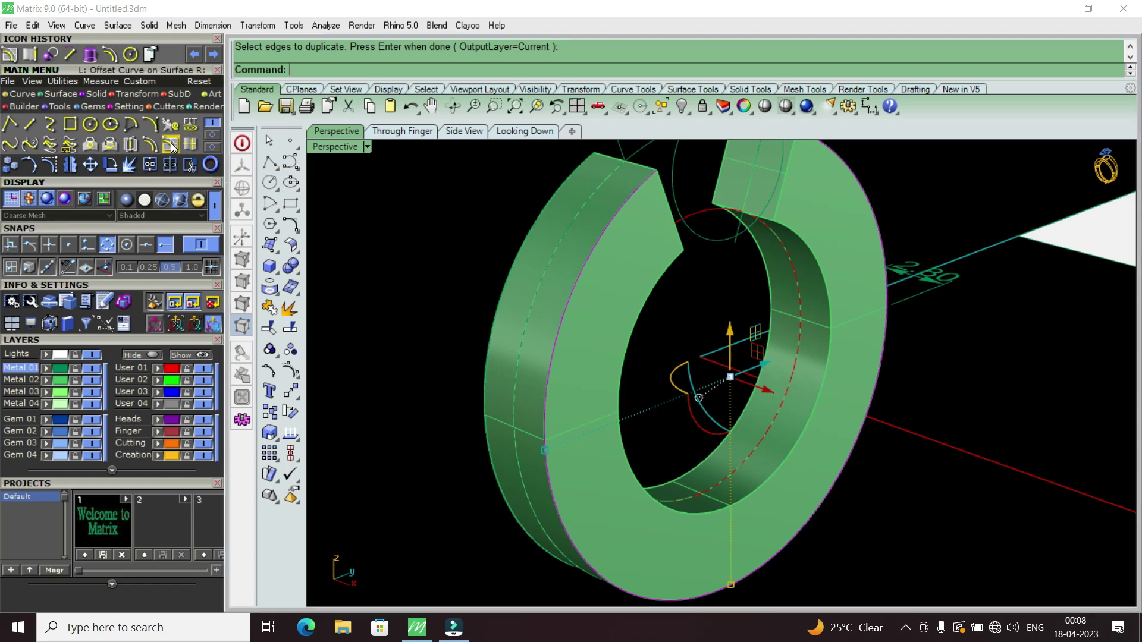
left_click(565, 273)
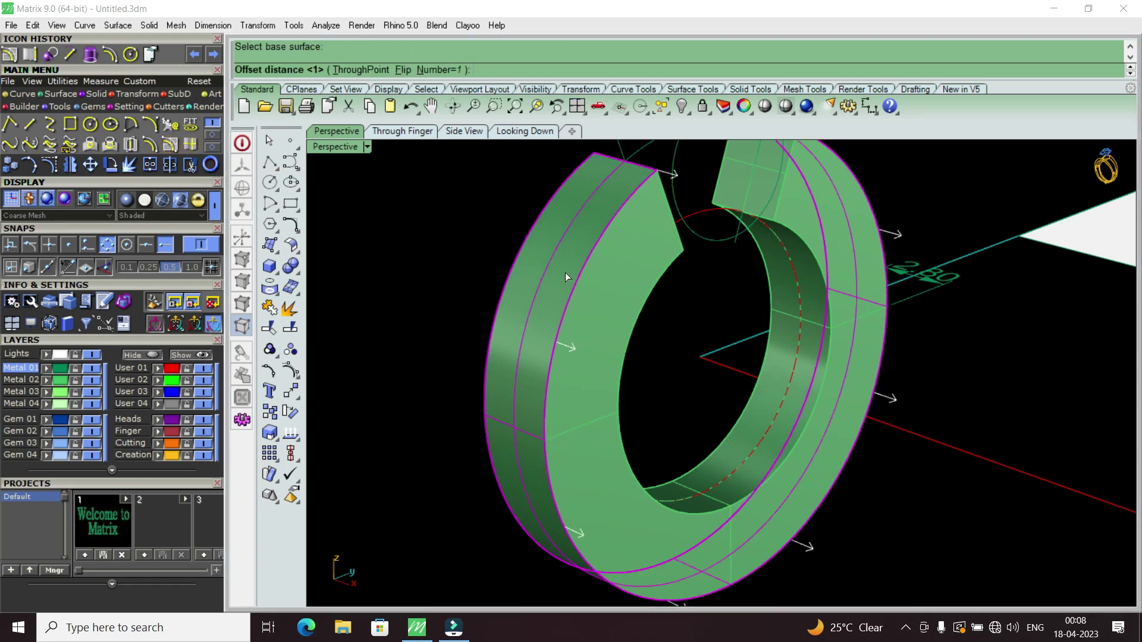
type("f")
key("Return")
type(".5")
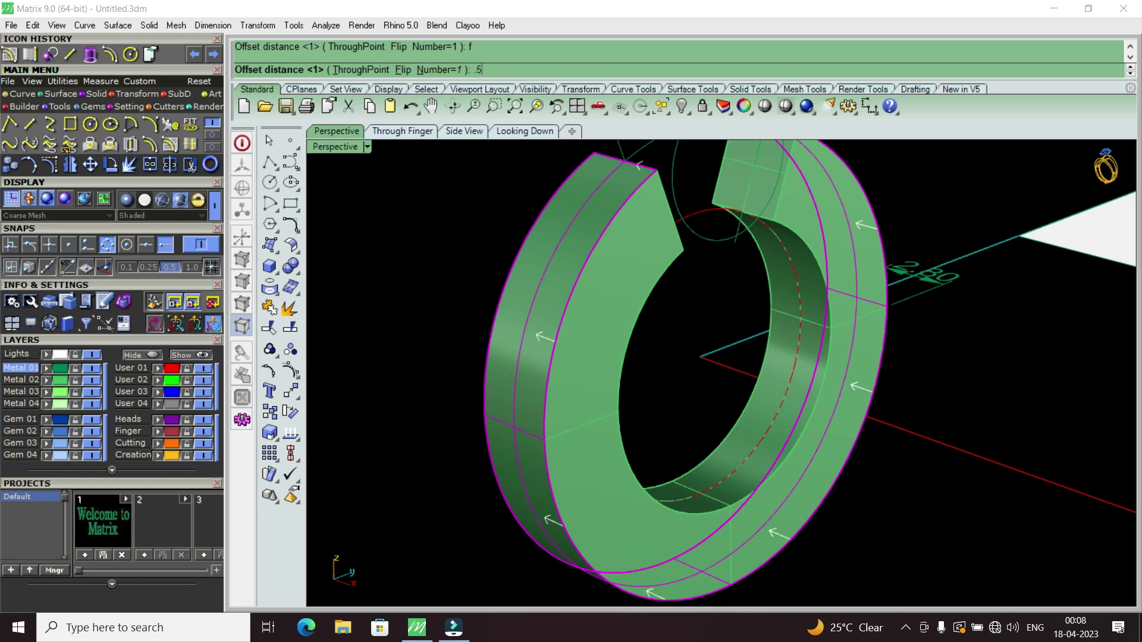
key("Return")
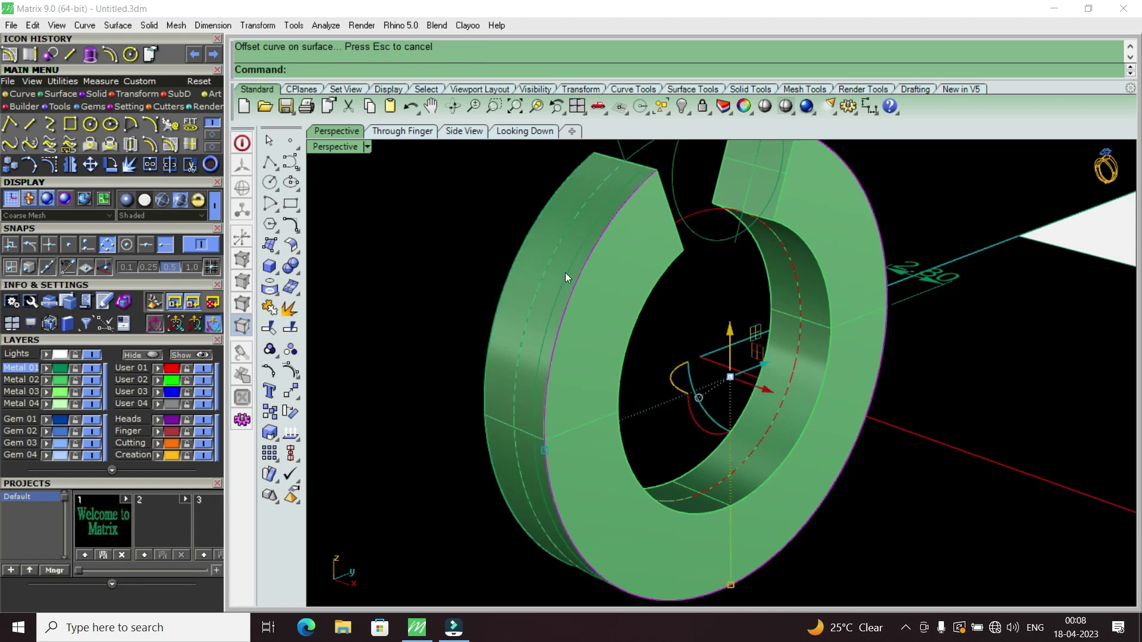
Step: Repeat the offset on the ring's outer face at 0.5 for a second guide curve
right_click(514, 266)
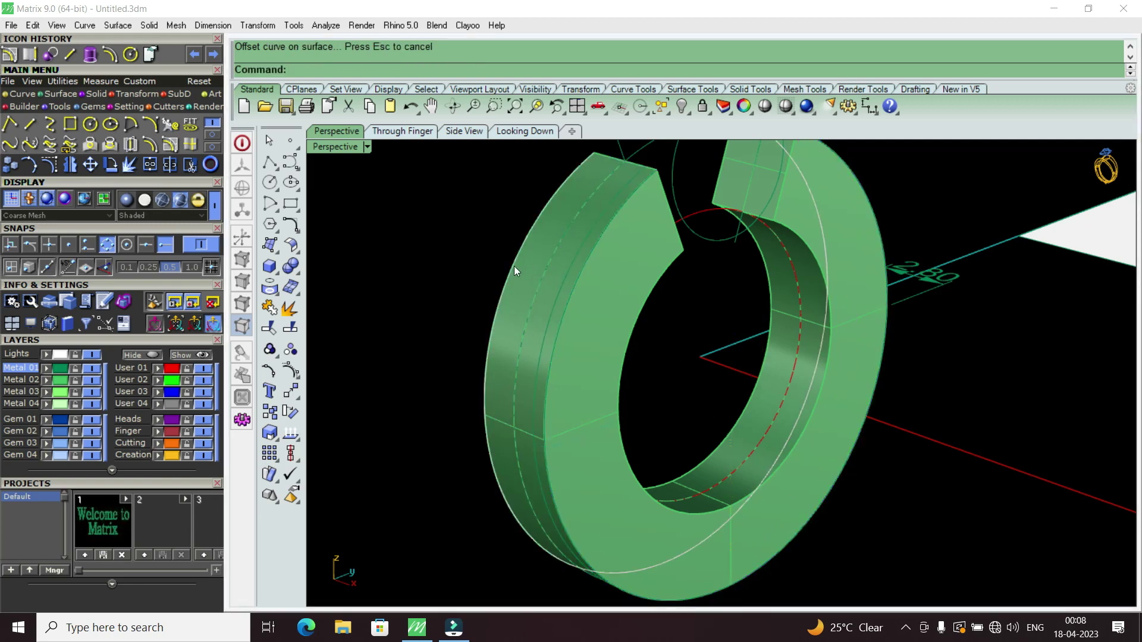
left_click(534, 284)
left_click(558, 304)
left_click(544, 286)
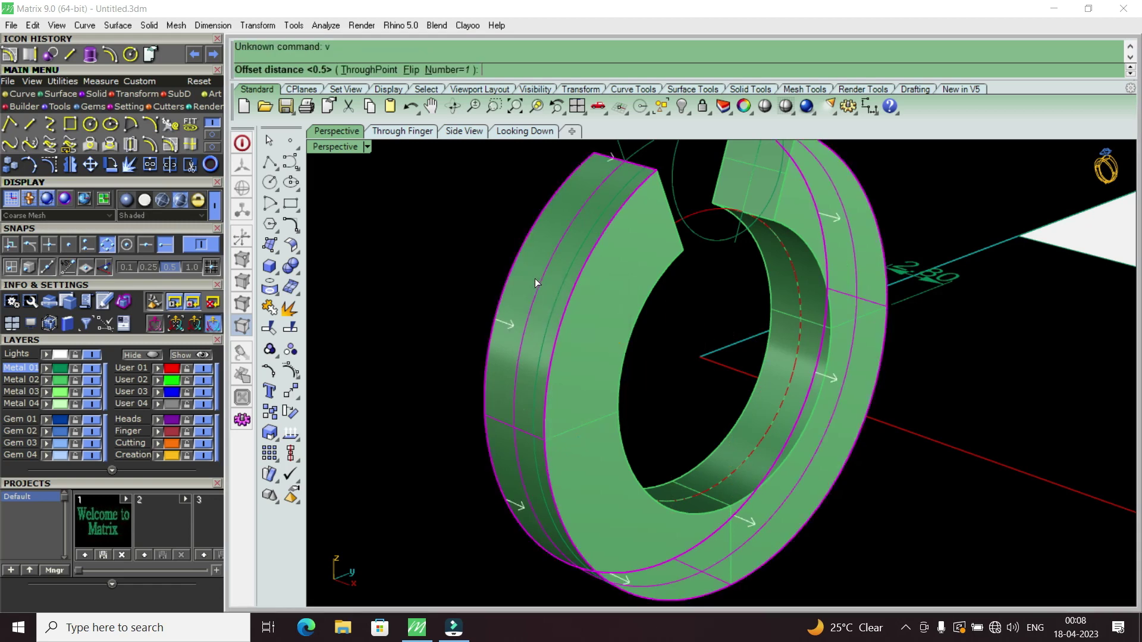
key("Return")
mouse_move(533, 287)
right_mouse_down()
mouse_move(596, 343)
mouse_move(687, 312)
mouse_move(663, 254)
right_mouse_up()
scroll(662, 254, "up", 3)
scroll(656, 244, "up", 3)
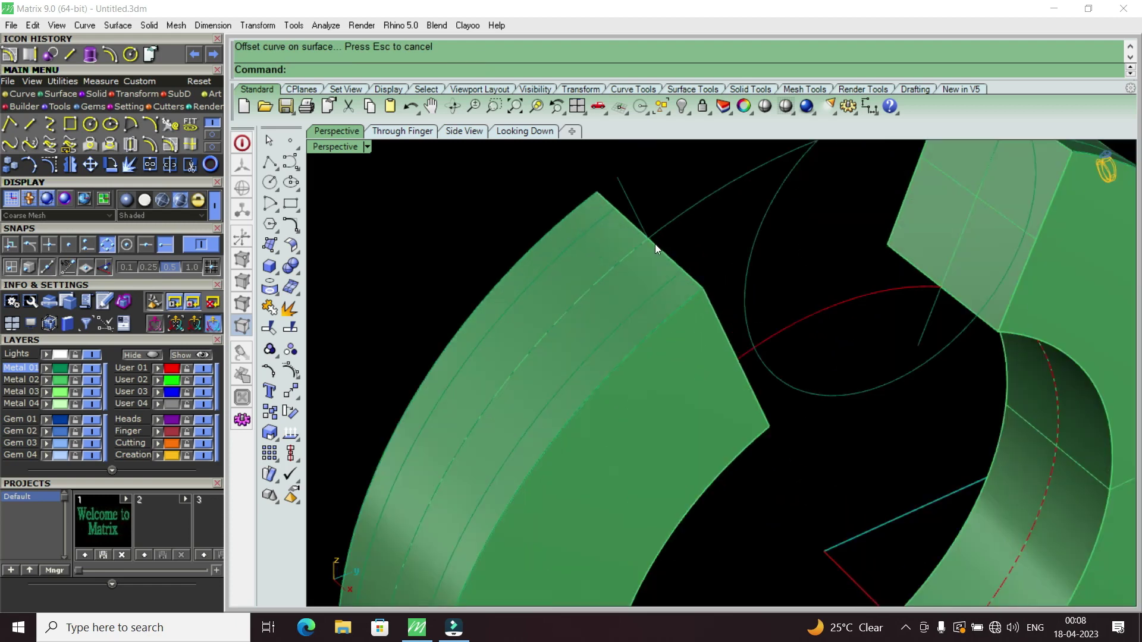
left_click(33, 51)
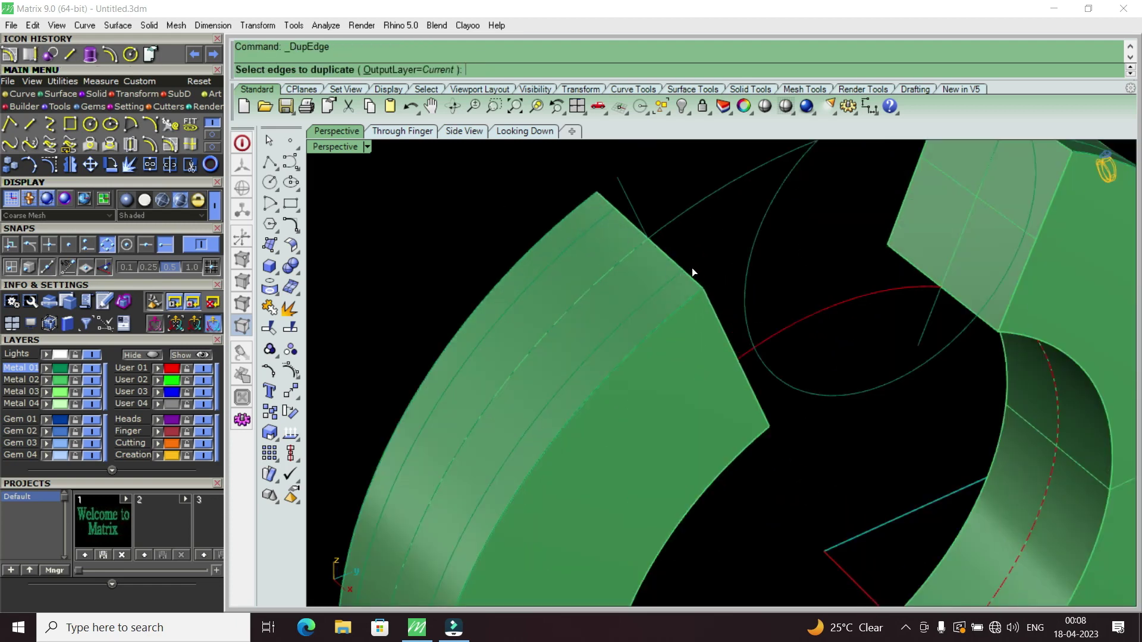
Step: Duplicate the edge at the ring's cut end as a curve
left_click(677, 265)
mouse_move(684, 294)
right_mouse_down()
mouse_move(913, 203)
mouse_move(844, 274)
mouse_move(783, 306)
right_mouse_up()
key("Return")
scroll(913, 237, "down", 5)
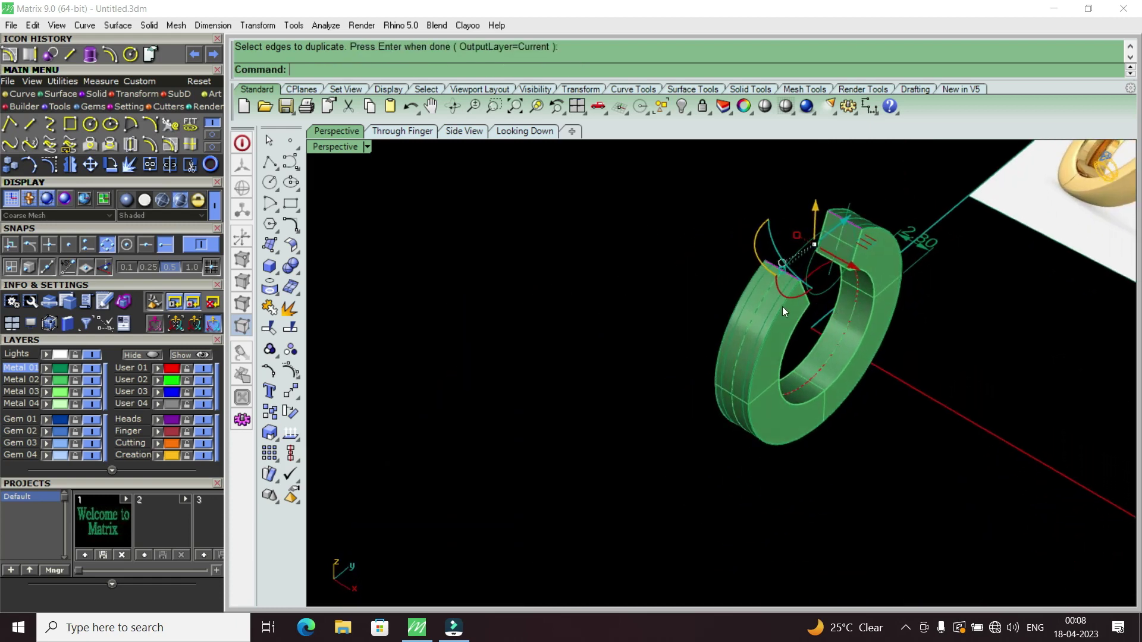
scroll(782, 306, "up", 5)
scroll(787, 233, "up", 2)
Step: Offset the cut-end curve 1.2 across its end face, flipping the direction
left_click(820, 222)
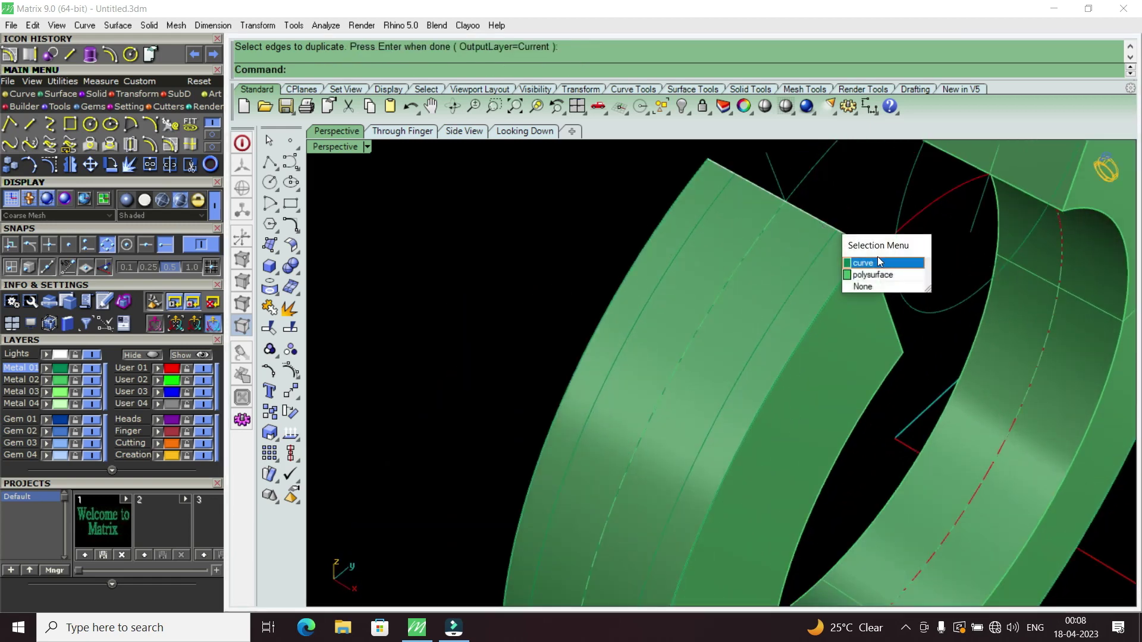
left_click(879, 265)
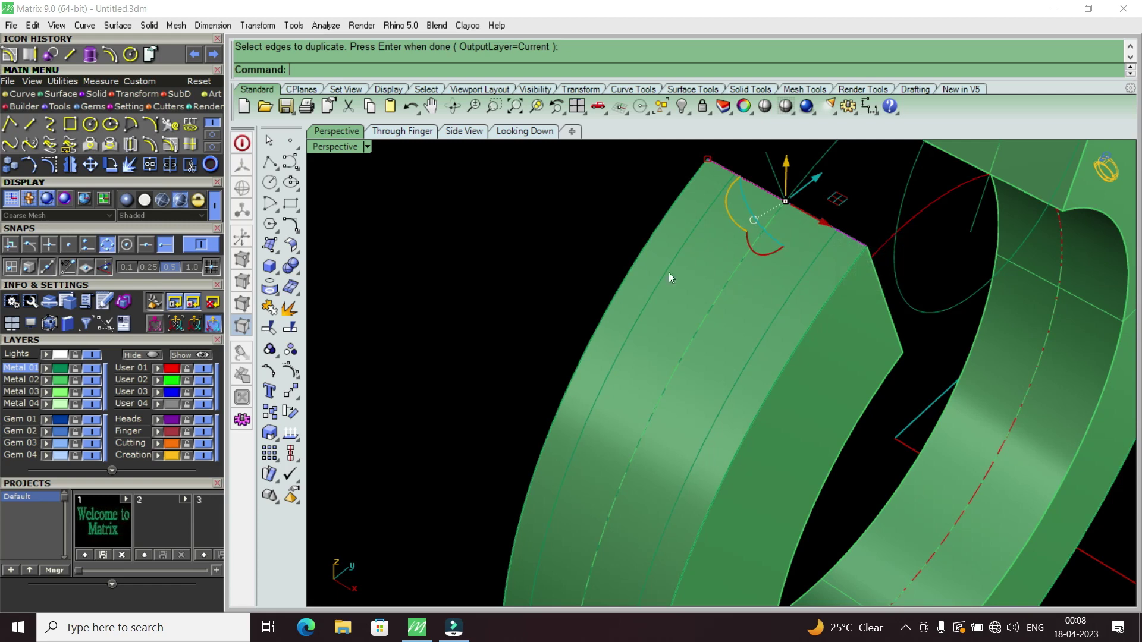
left_click(169, 146)
left_click(715, 287)
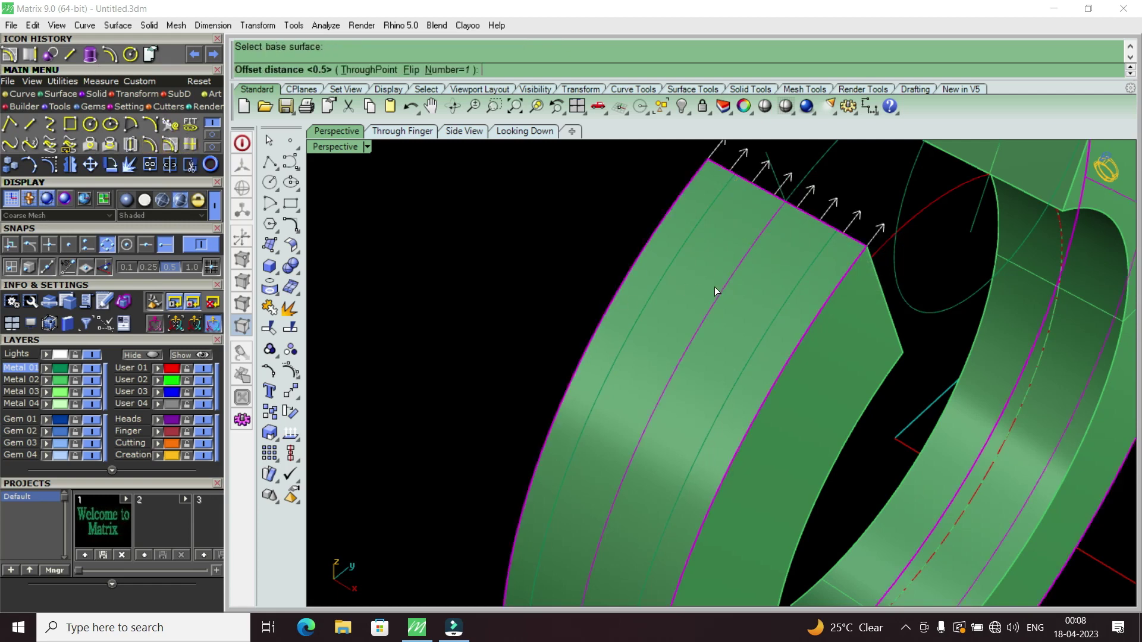
type("f")
key("Return")
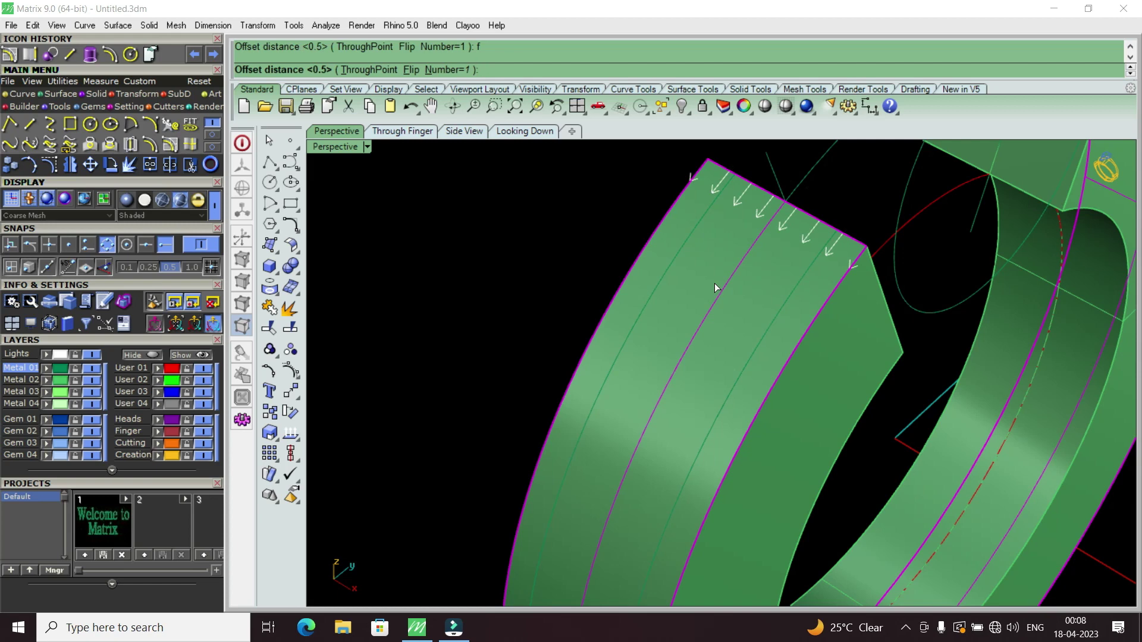
type("1.")
type("2")
key("Return")
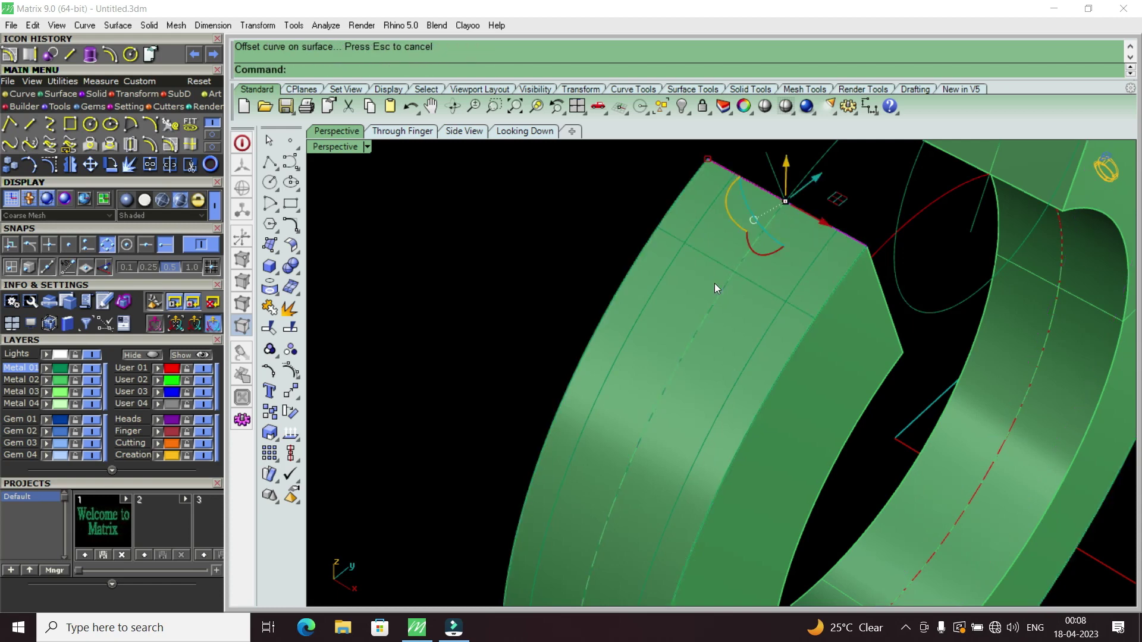
Step: Offset the curve on the other cut end across its end face by 1.2
scroll(878, 327, "down", 5)
scroll(877, 327, "up", 5)
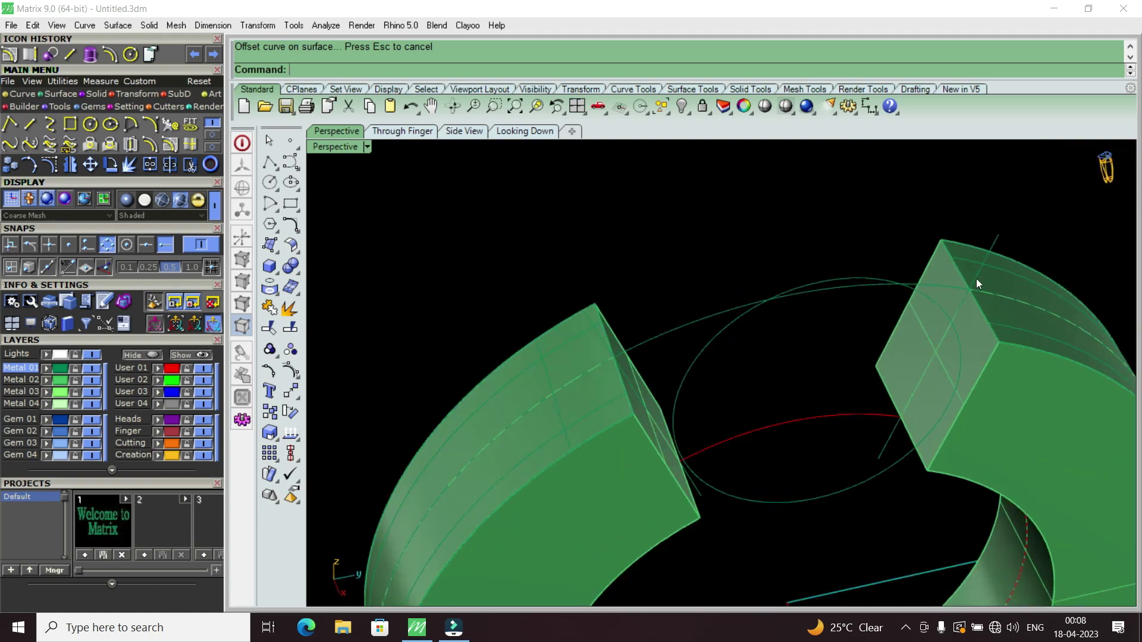
left_click(981, 311)
key("Return")
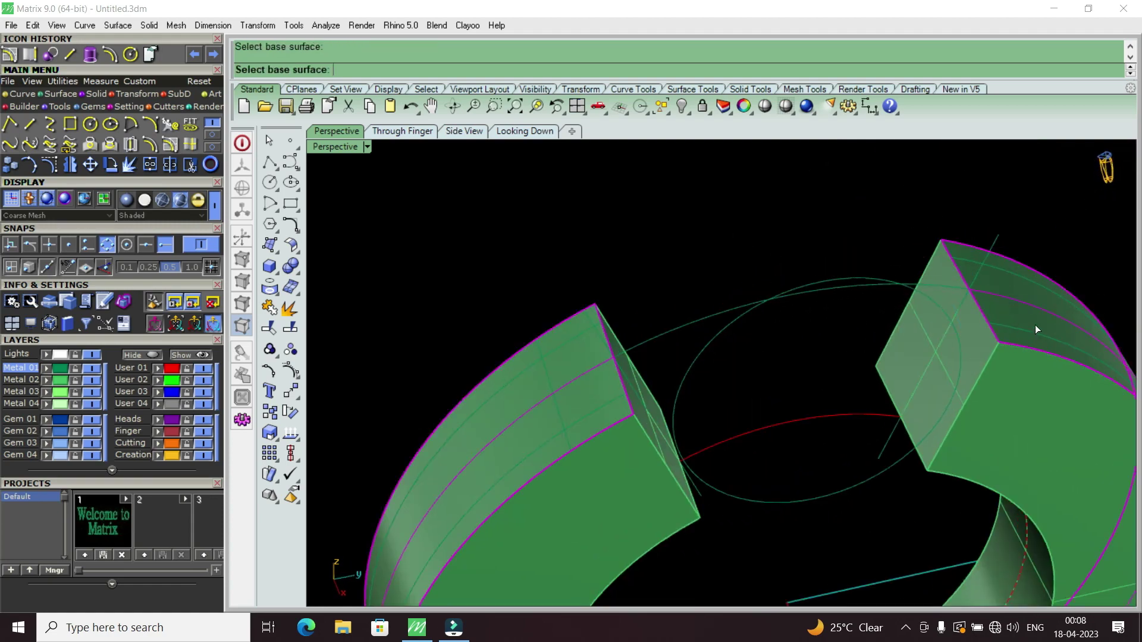
left_click(1035, 324)
key("Return")
mouse_move(893, 248)
right_mouse_down()
mouse_move(955, 319)
mouse_move(736, 283)
mouse_move(776, 417)
mouse_move(668, 356)
mouse_move(737, 381)
mouse_move(715, 461)
mouse_move(659, 325)
mouse_move(668, 309)
mouse_move(561, 464)
mouse_move(552, 442)
right_mouse_up()
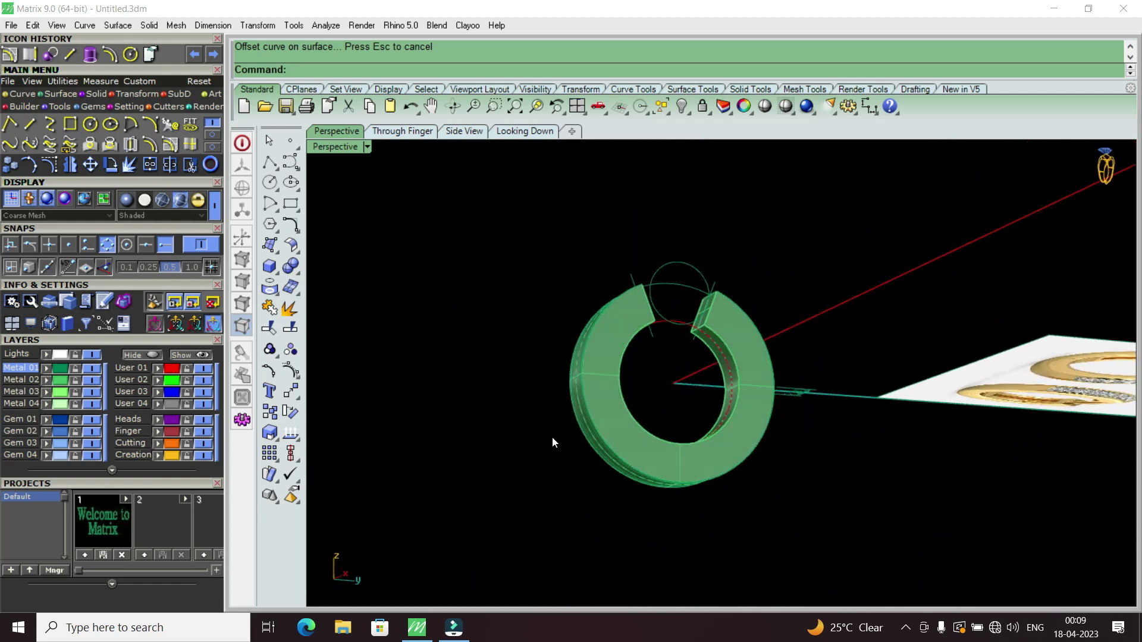
Step: Extract an isocurve from the ring's outer face, toggling it to the other direction
double_click(345, 147)
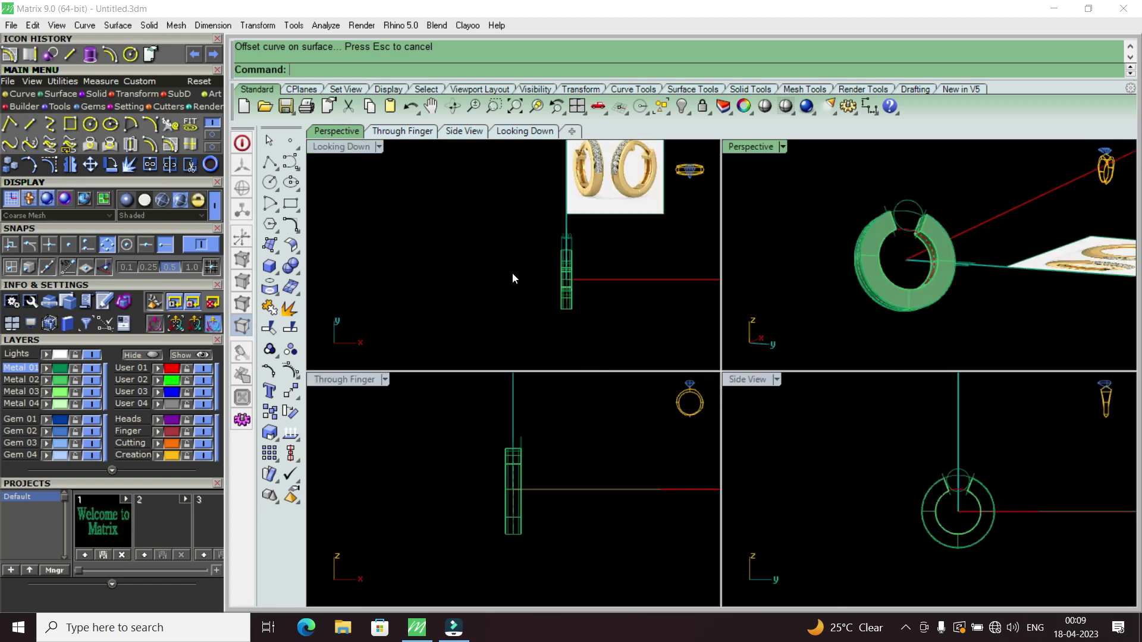
double_click(758, 150)
right_click_drag(702, 230, 738, 448)
scroll(740, 452, "up", 2)
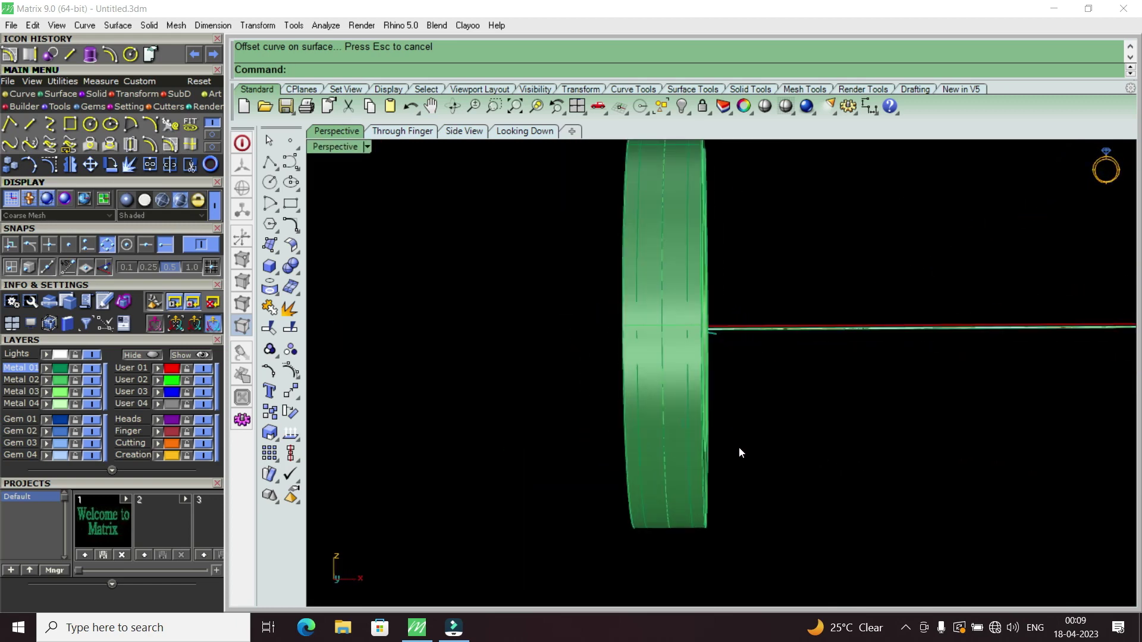
left_click(193, 141)
left_click(680, 430)
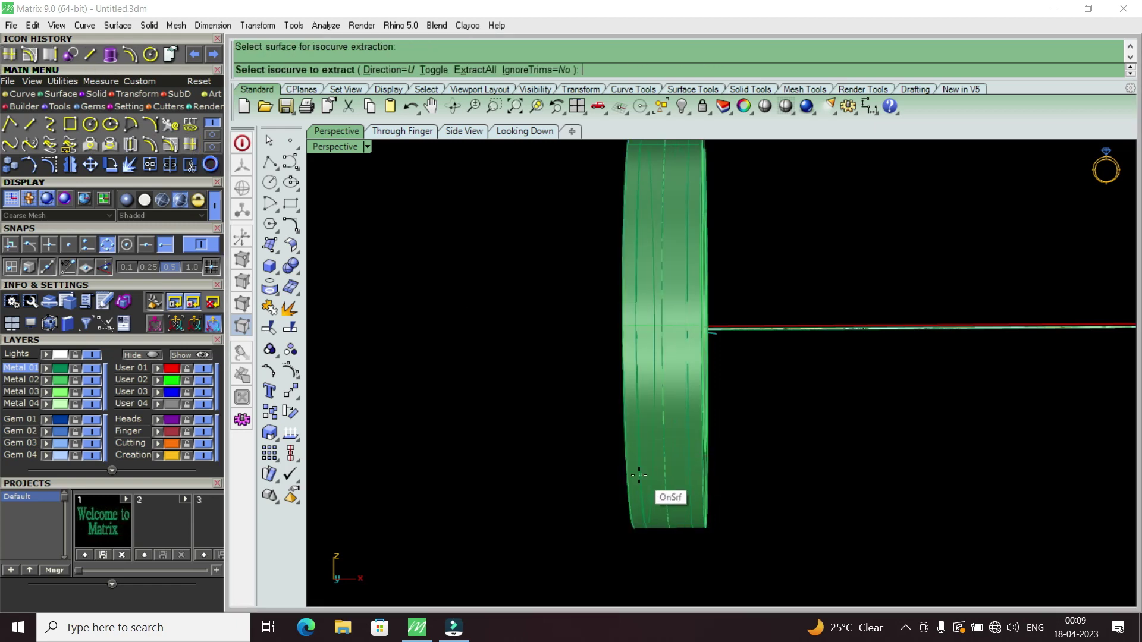
right_click_drag(619, 476, 605, 474)
scroll(615, 489, "up", 3)
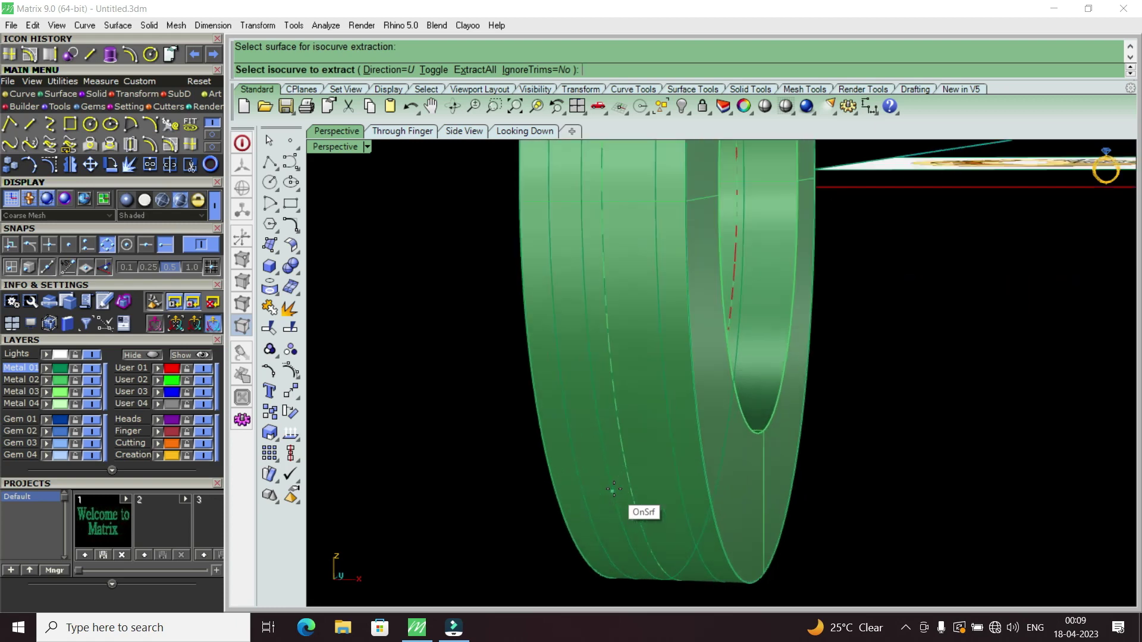
scroll(614, 490, "up", 3)
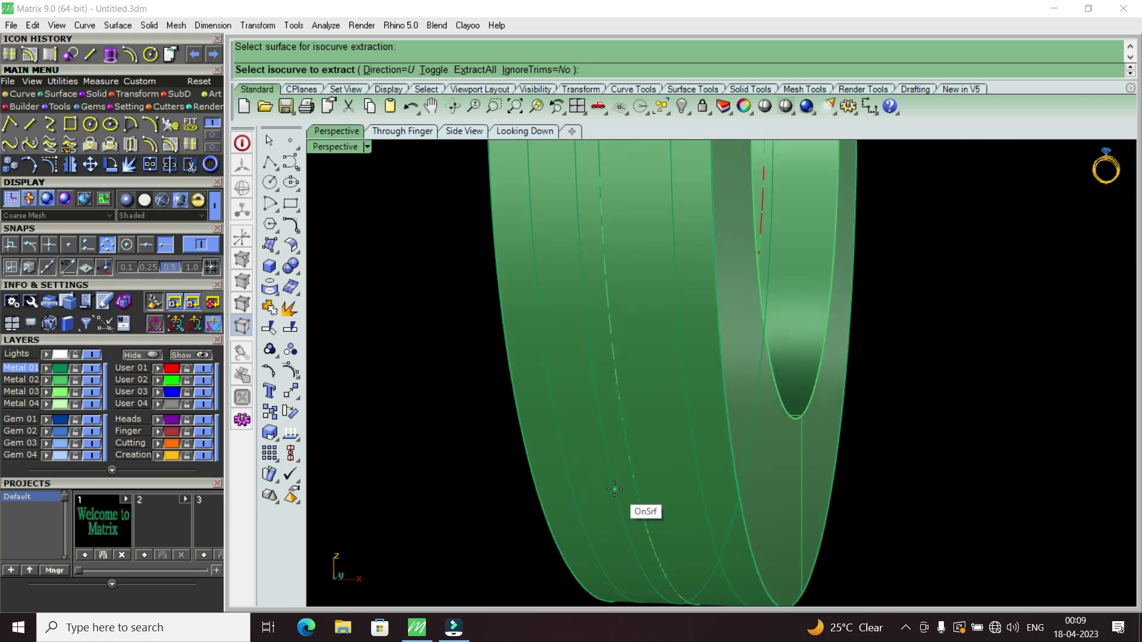
type("t")
key("Return")
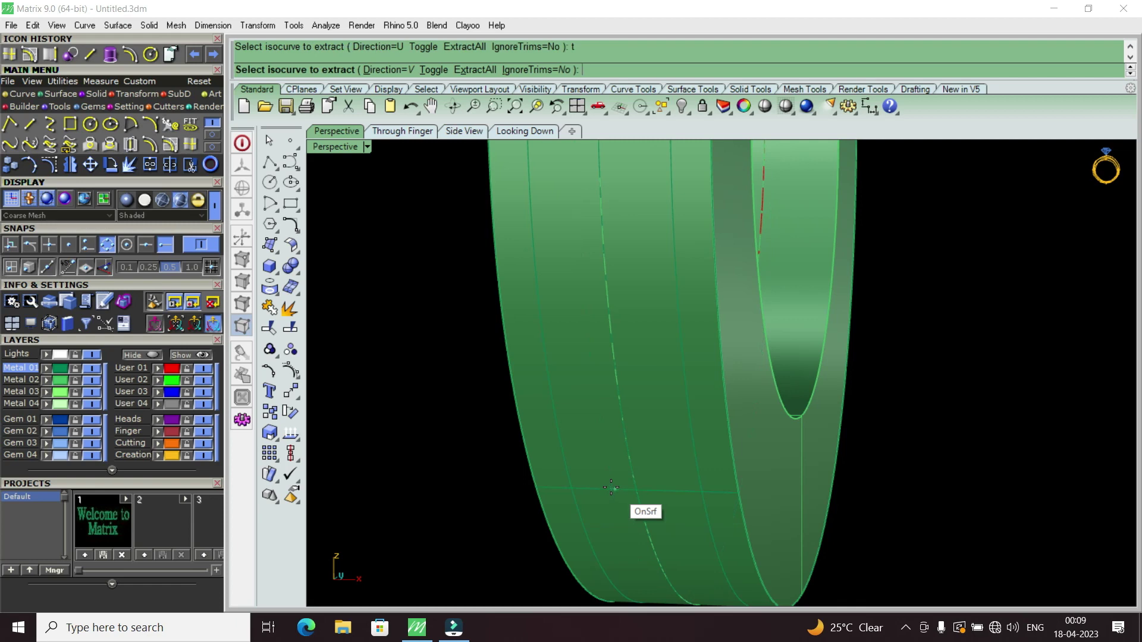
Step: Pick the curve running along the ring's outer face to finish the isocurve extraction
scroll(647, 470, "down", 2)
scroll(647, 469, "down", 2)
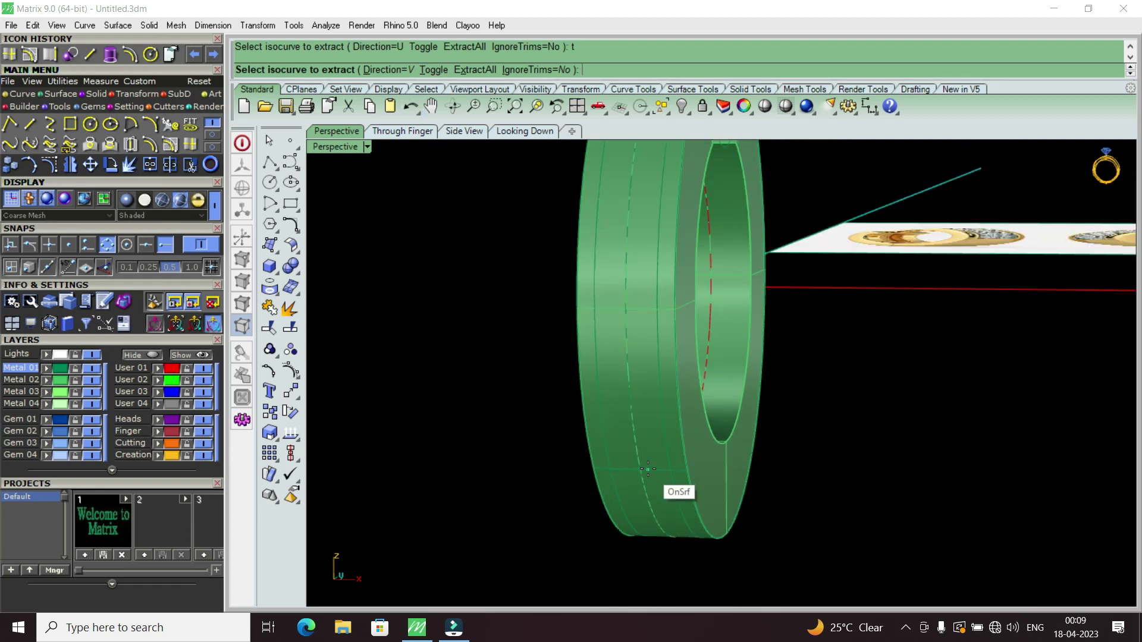
right_click_drag(591, 438, 458, 459)
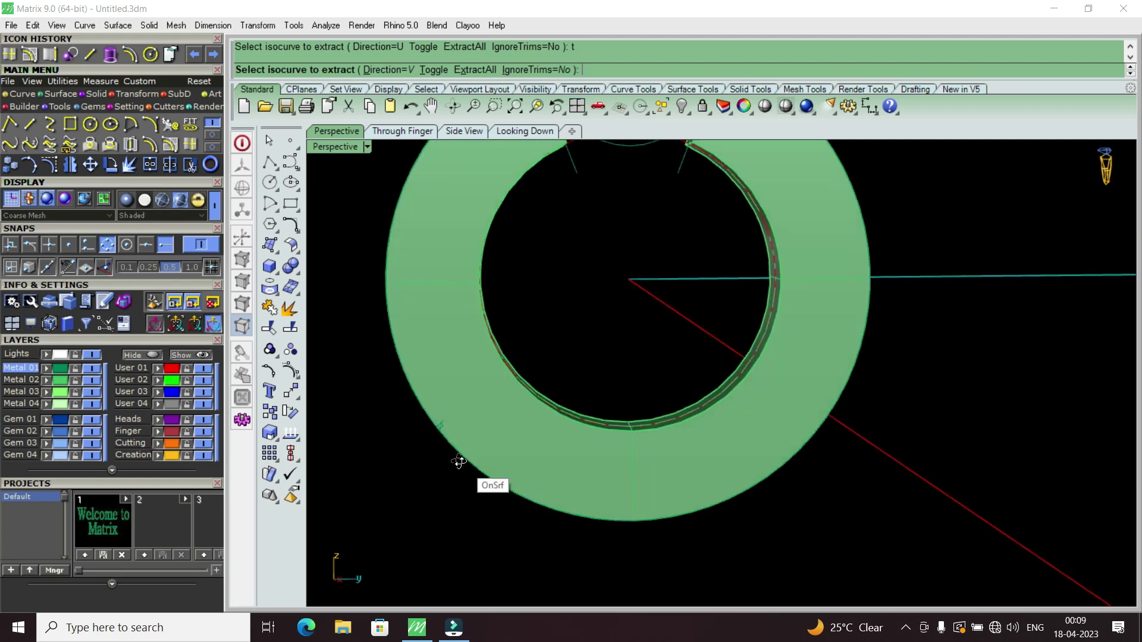
double_click(341, 152)
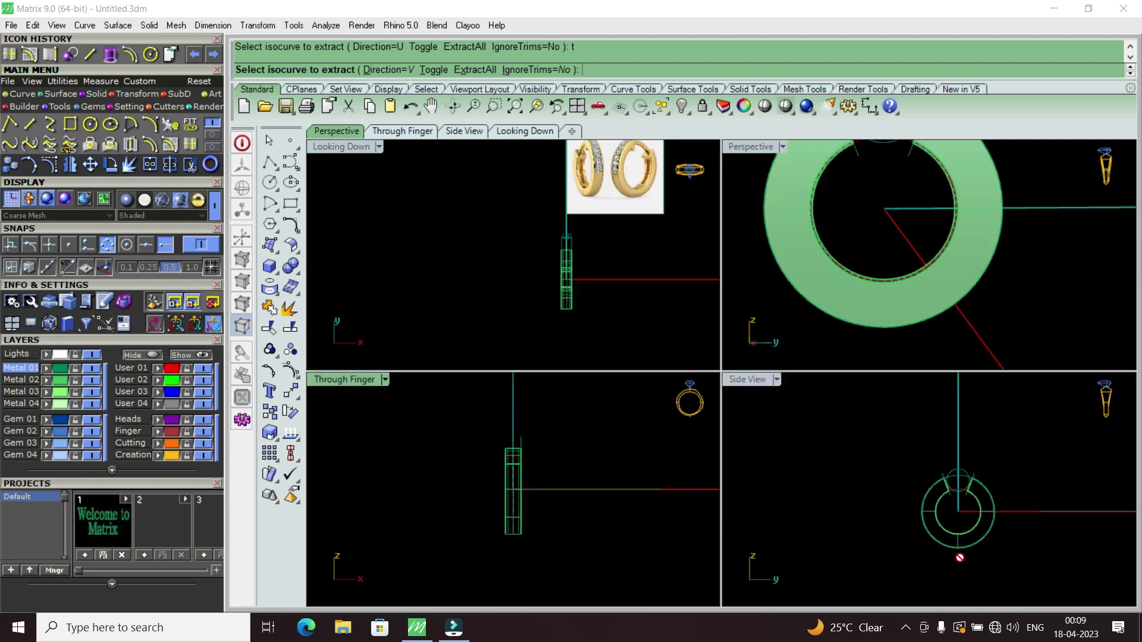
scroll(917, 533, "up", 3)
scroll(912, 289, "down", 2)
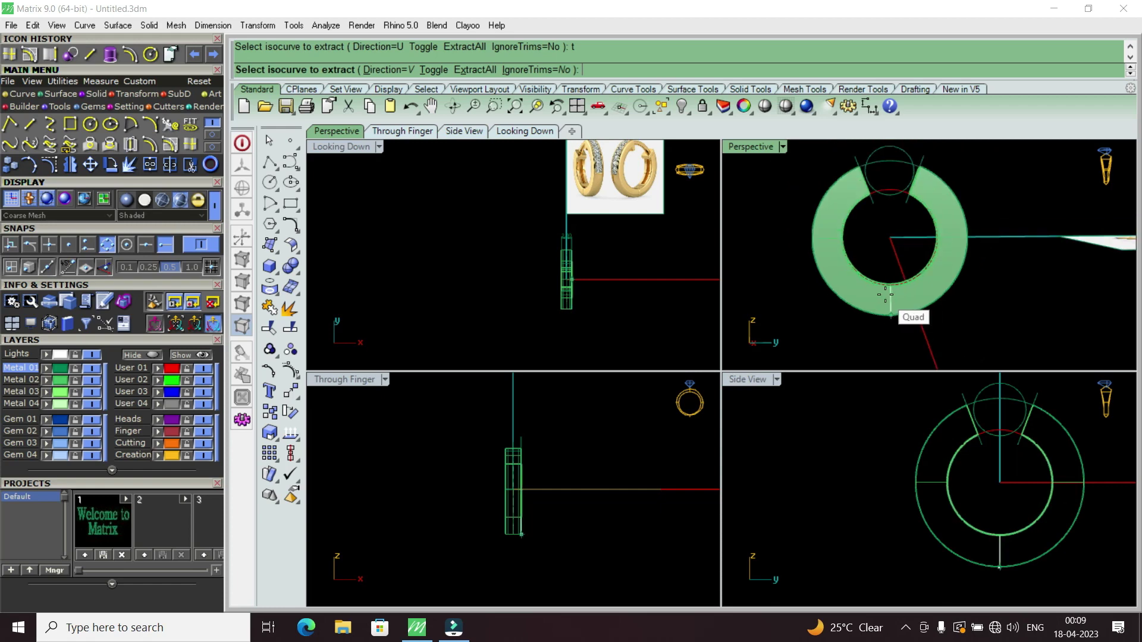
scroll(912, 290, "down", 1)
right_click_drag(964, 288, 964, 303)
scroll(826, 268, "up", 3)
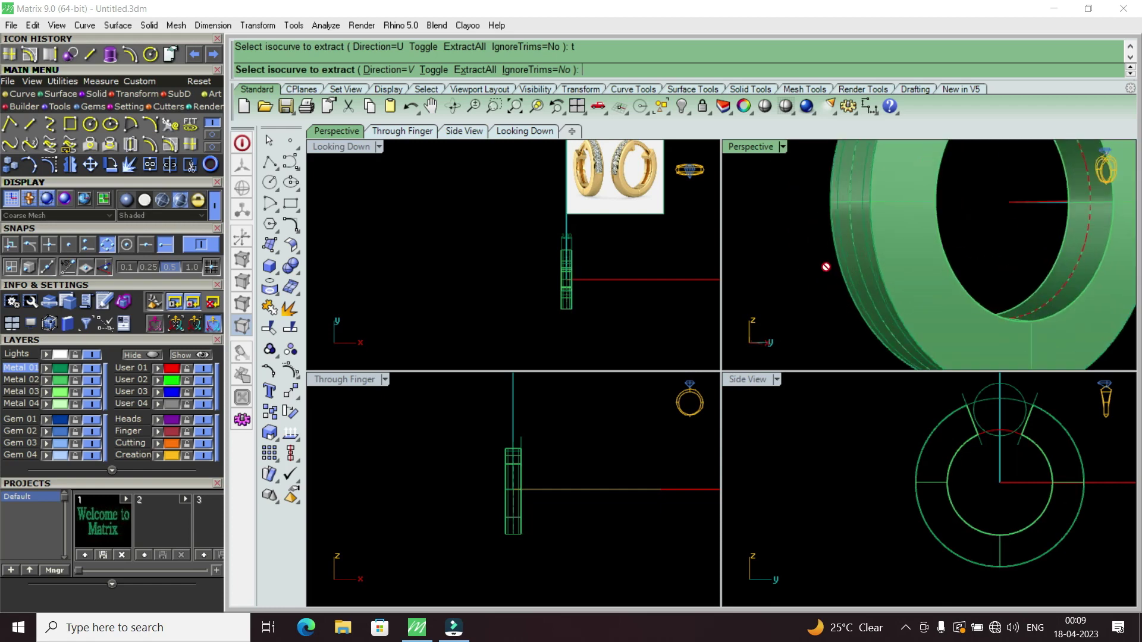
scroll(872, 304, "down", 3)
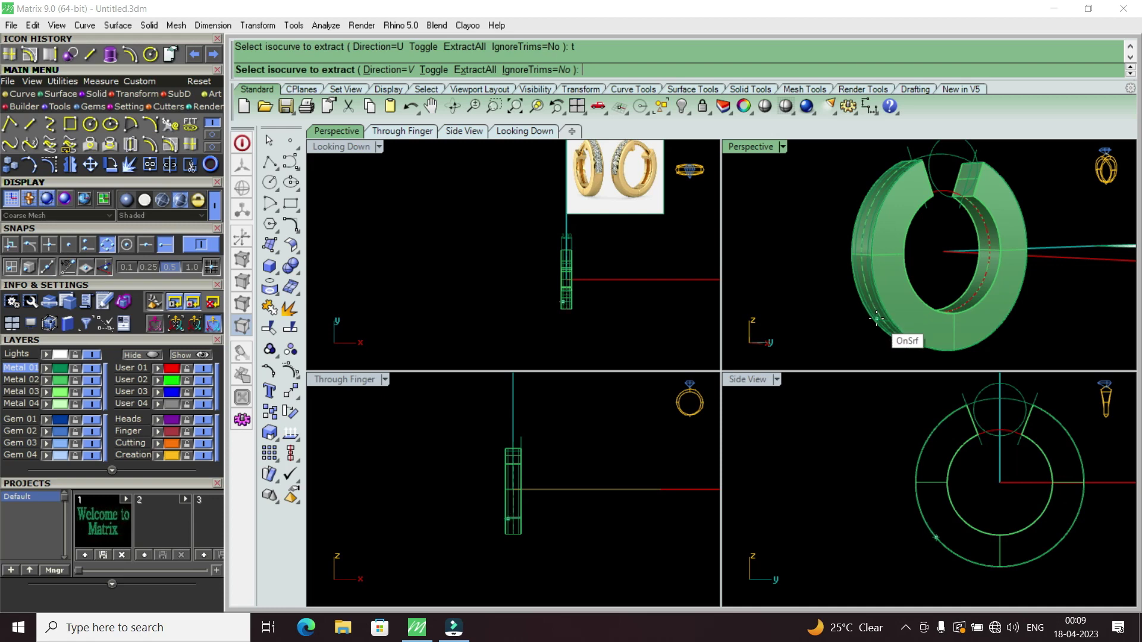
scroll(887, 329, "up", 2)
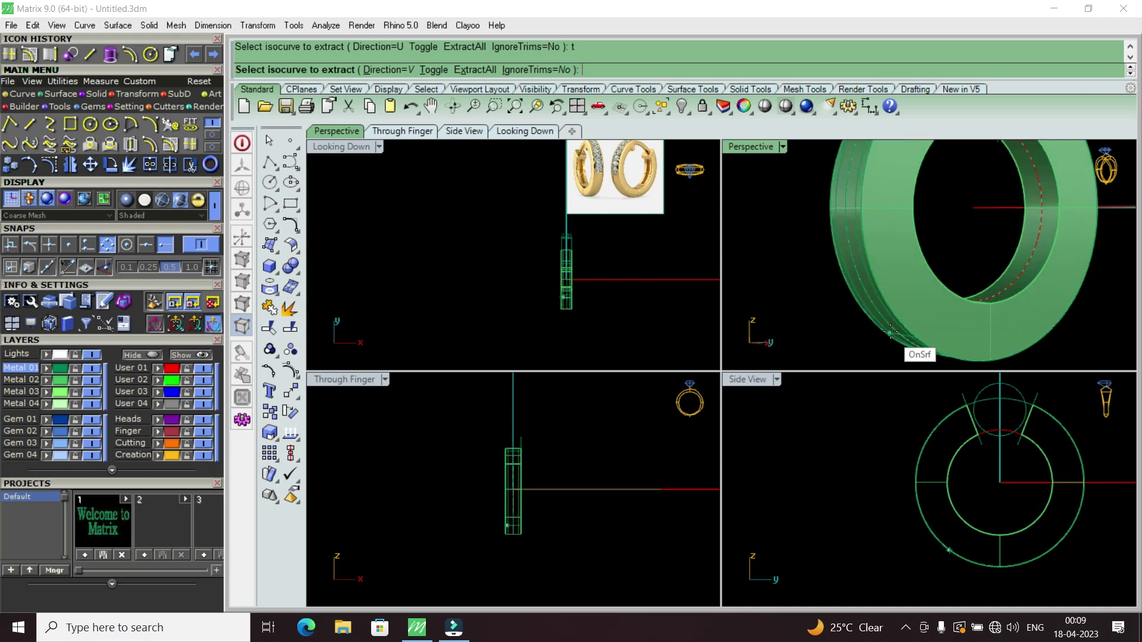
scroll(890, 331, "up", 3)
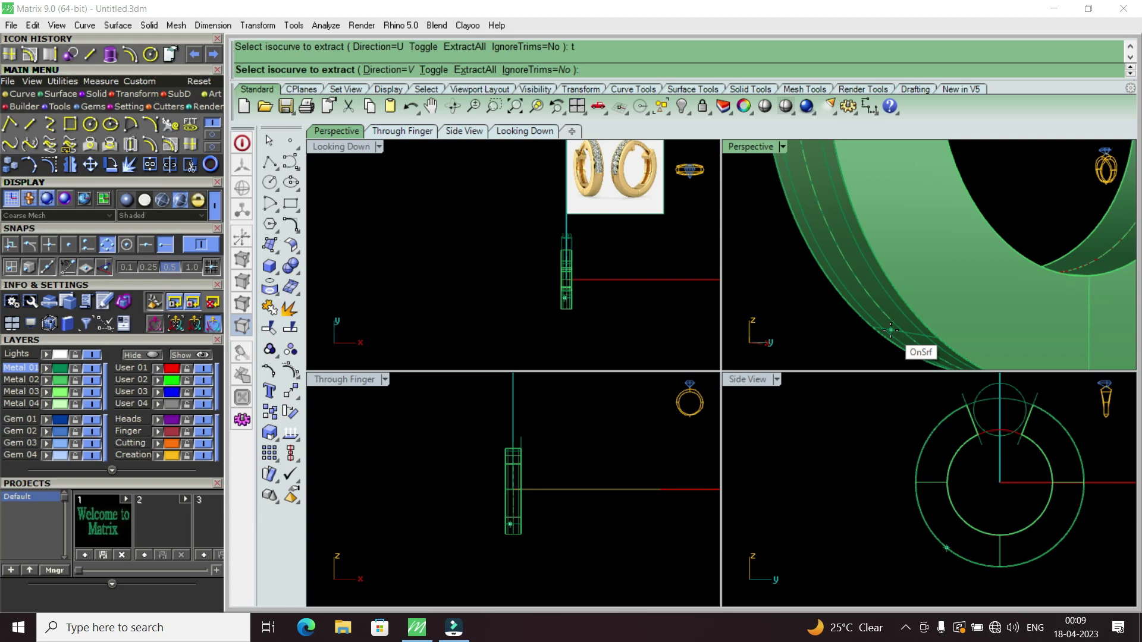
left_click(891, 325)
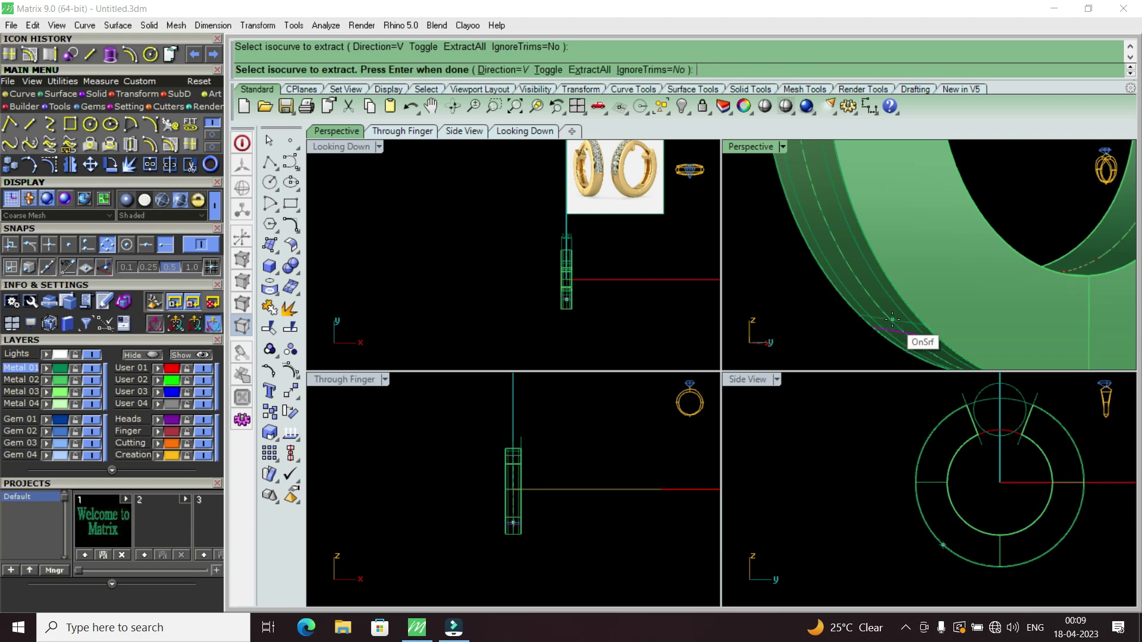
key("Return")
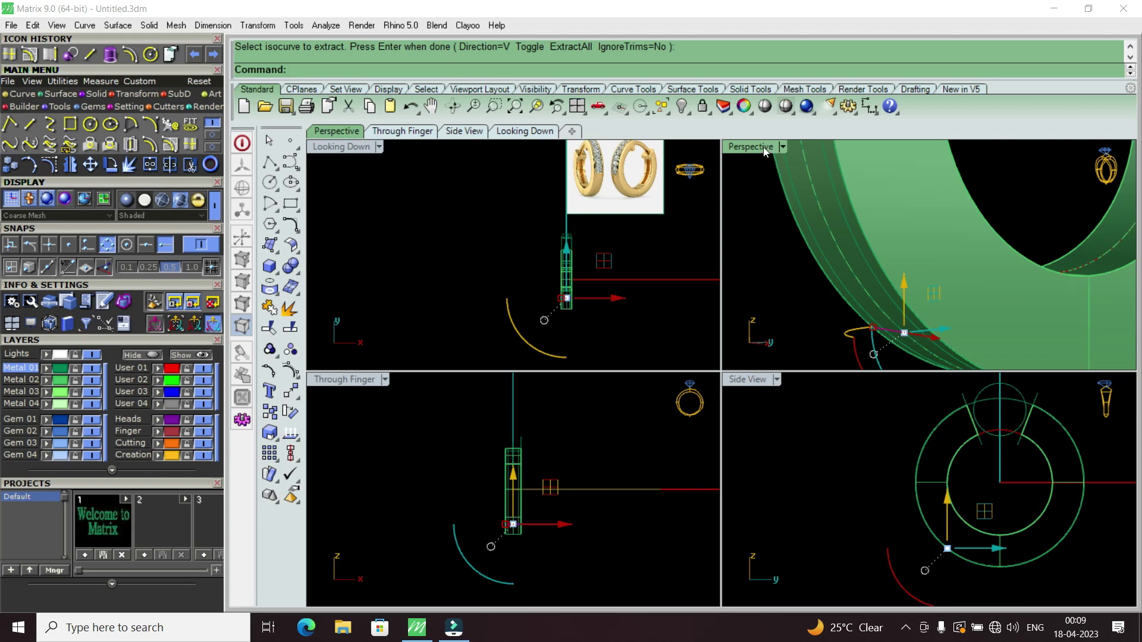
Step: Maximise the perspective view and hide the Metal 02 shaded ring band
double_click(762, 147)
right_click_drag(630, 494, 713, 462)
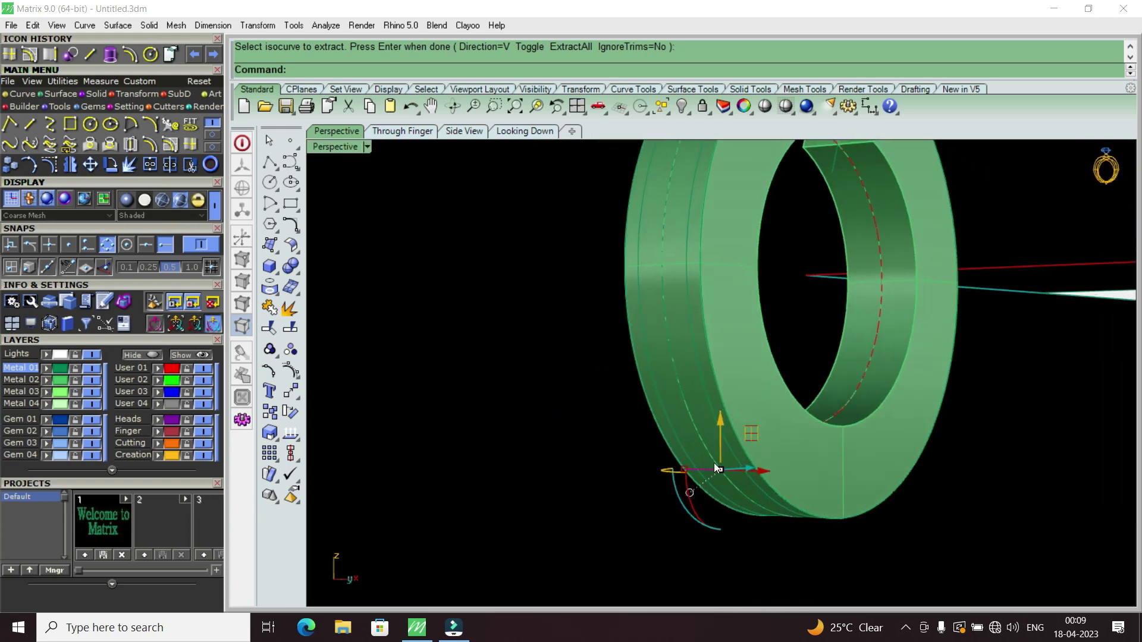
left_click(92, 380)
Step: Delete the stray leftmost arc near the band
scroll(718, 492, "up", 3)
scroll(785, 412, "up", 3)
scroll(785, 413, "up", 2)
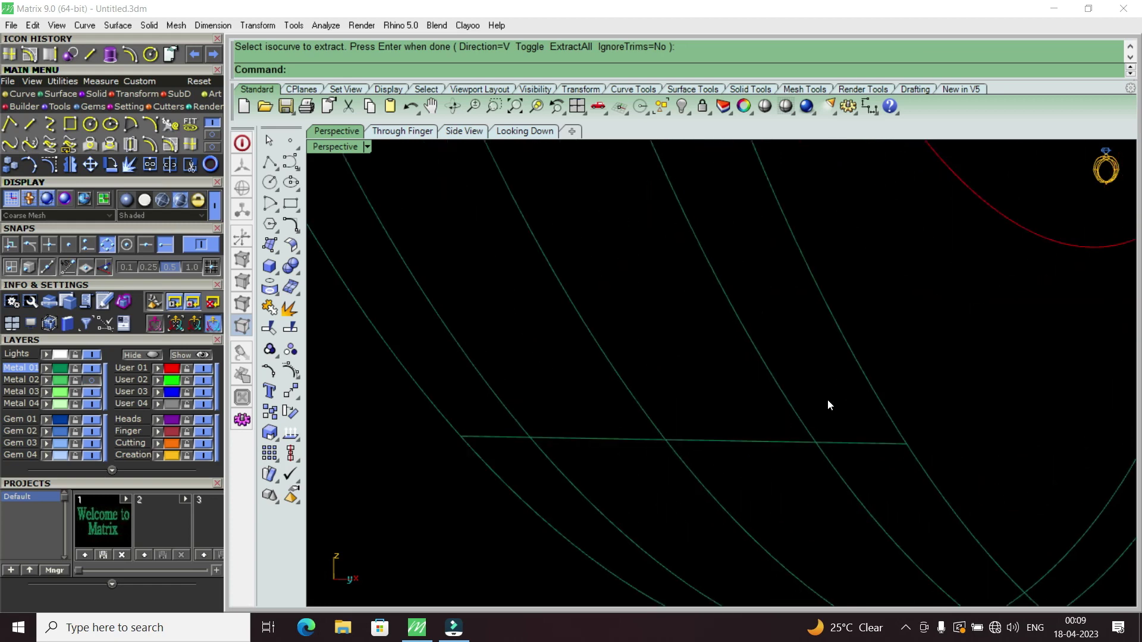
scroll(827, 402, "down", 4)
left_click_drag(785, 433, 761, 455)
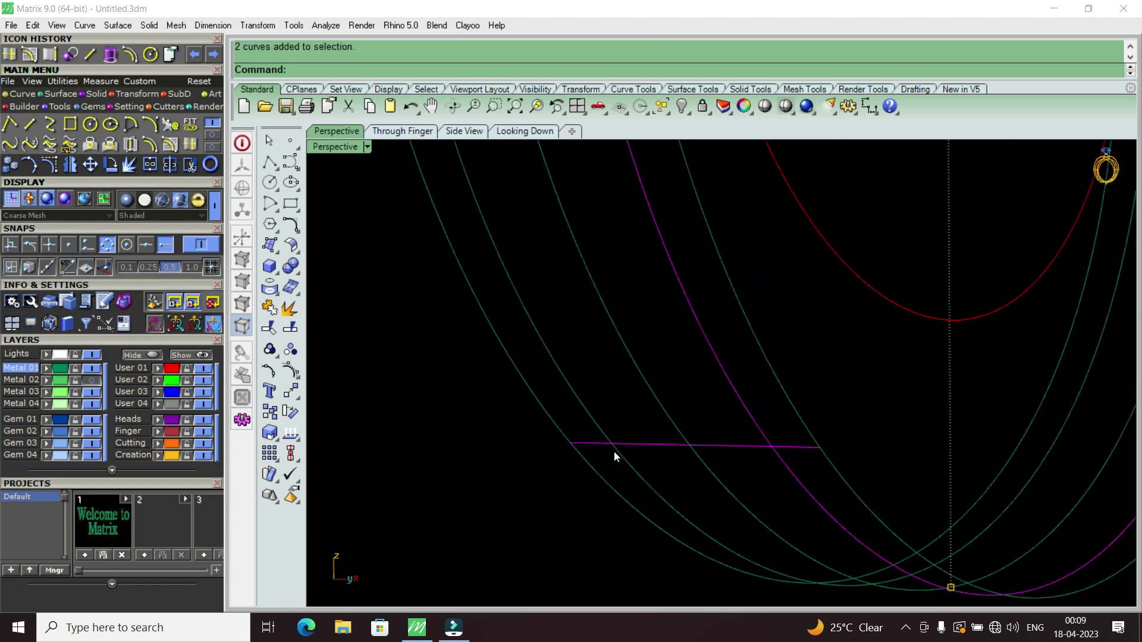
left_click(559, 427)
key("Delete")
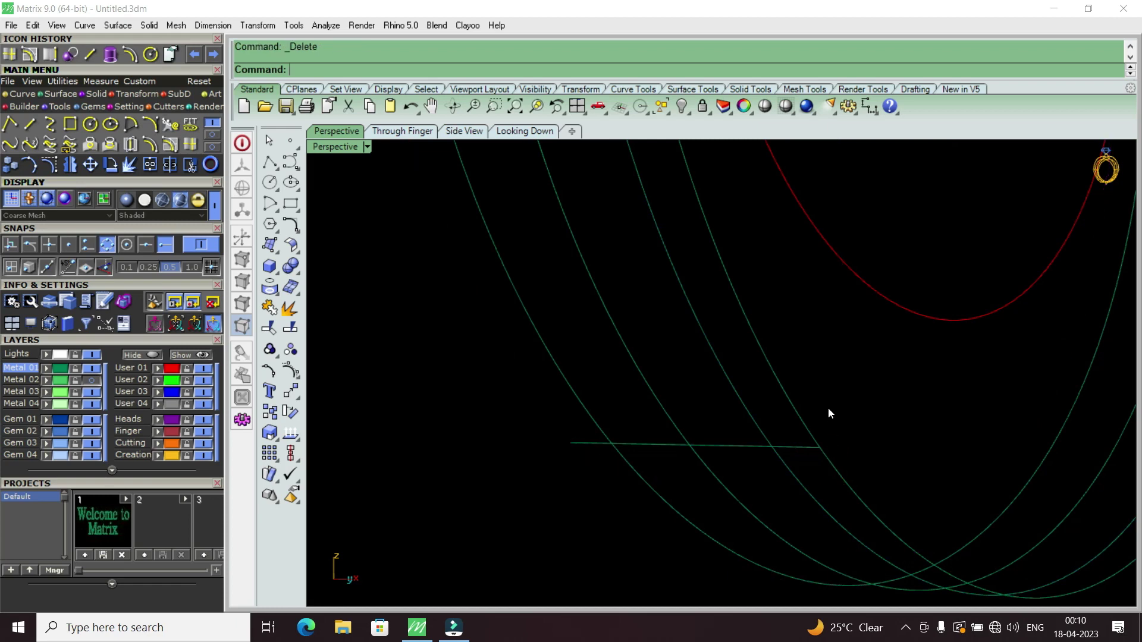
Step: Delete another unneeded curve from the ring outline
left_click_drag(828, 408, 780, 430)
scroll(772, 430, "down", 5)
scroll(730, 241, "up", 3)
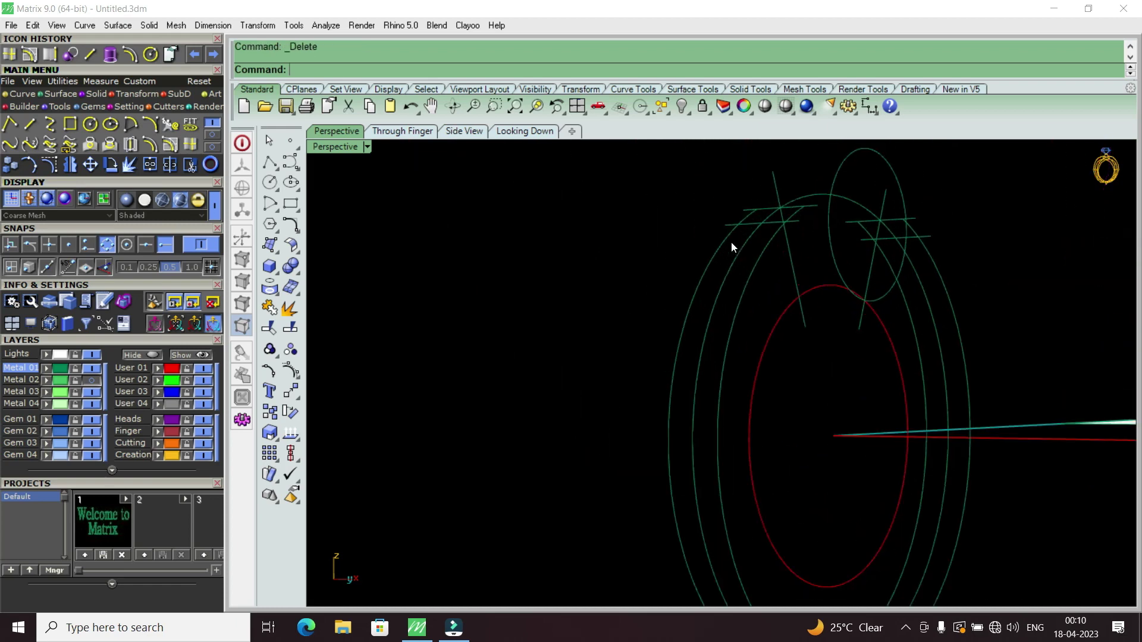
scroll(760, 209, "up", 2)
scroll(760, 209, "up", 2)
scroll(733, 264, "up", 1)
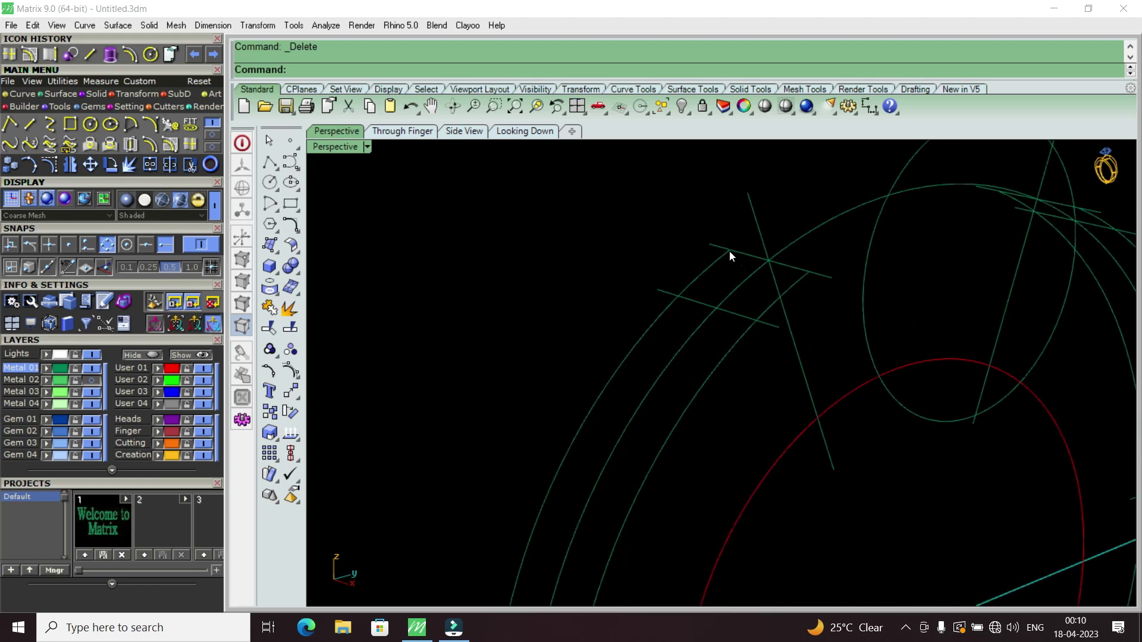
left_click(732, 253)
key("Delete")
Step: Orbit the ring curves upright and select the outer green ring curve
mouse_move(879, 240)
right_mouse_down()
mouse_move(838, 311)
mouse_move(722, 347)
right_mouse_up()
right_click_drag(996, 384, 855, 318)
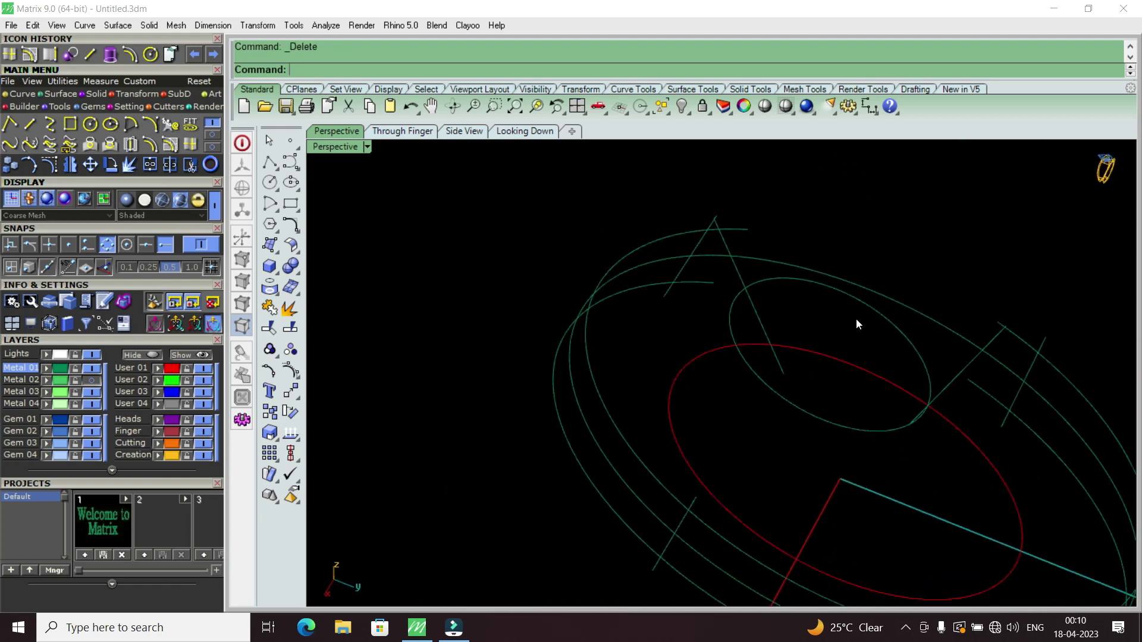
scroll(684, 421, "down", 3)
scroll(696, 555, "up", 5)
right_click_drag(696, 555, 678, 451)
scroll(715, 408, "down", 3)
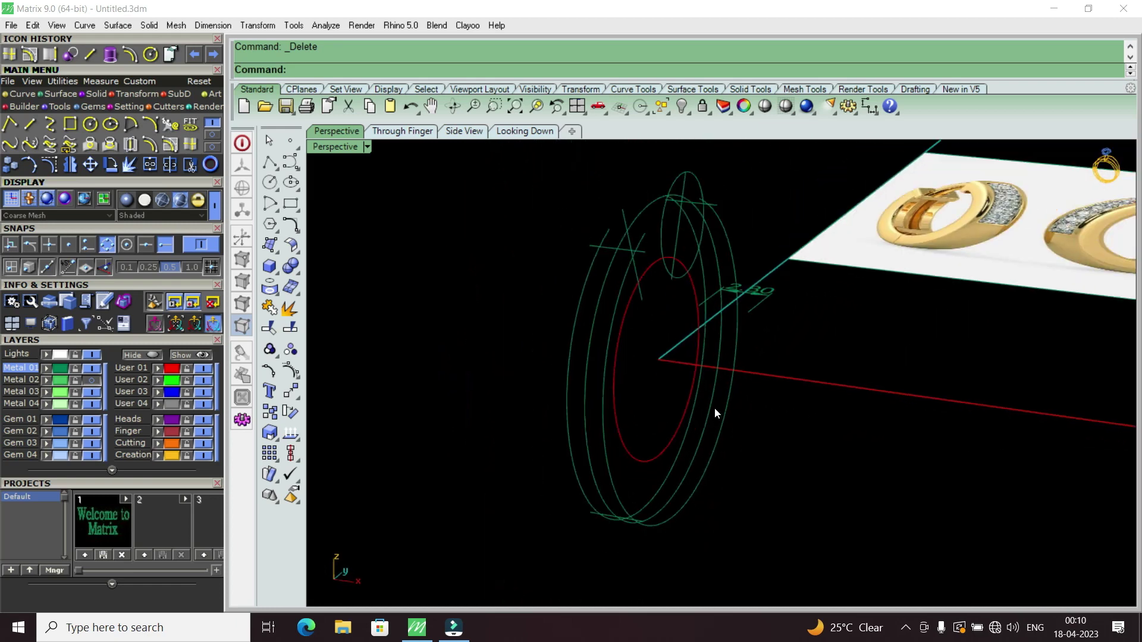
scroll(612, 512, "up", 4)
left_click(510, 452)
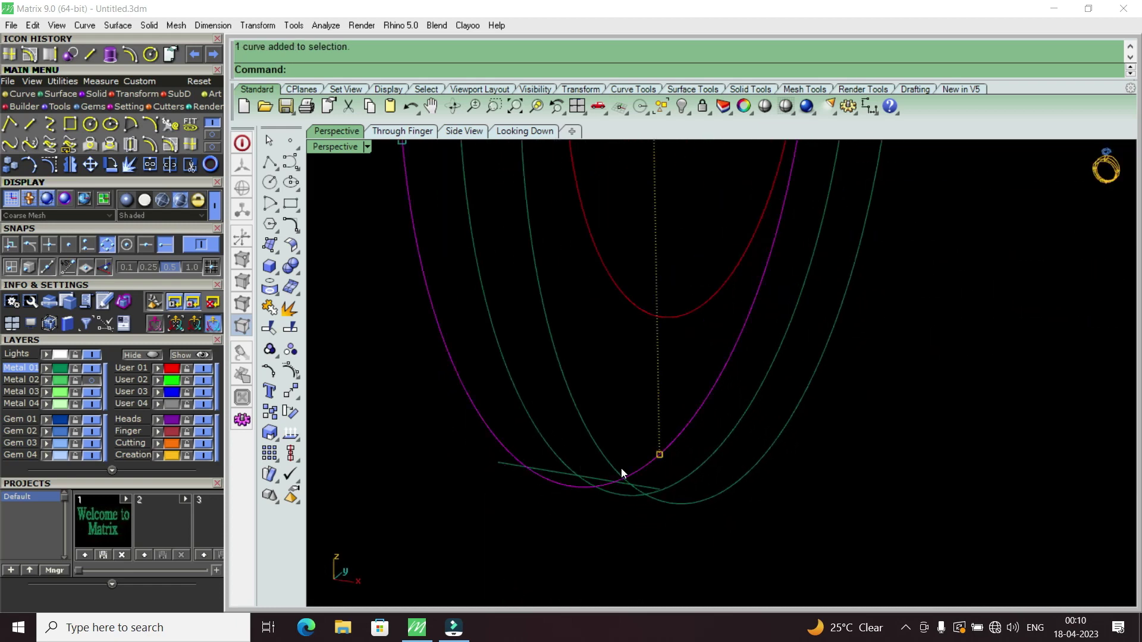
Step: Add the remaining outer ring curves to the selection as trimming objects
left_click(651, 498)
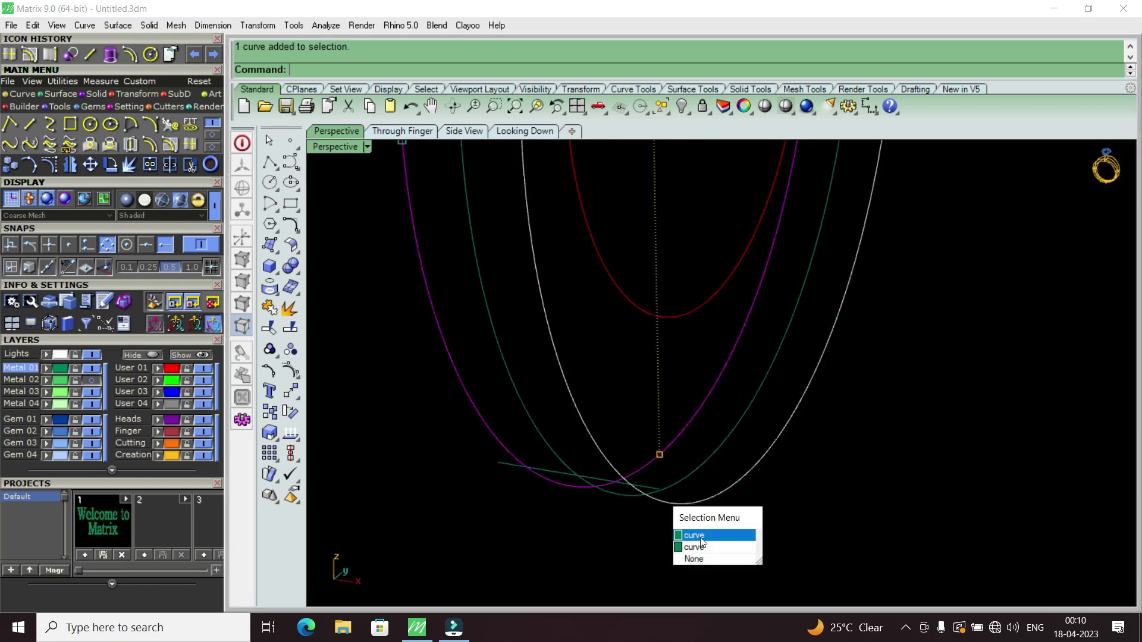
left_click(684, 534)
mouse_move(684, 533)
right_mouse_down()
mouse_move(614, 484)
mouse_move(613, 398)
mouse_move(623, 497)
right_mouse_up()
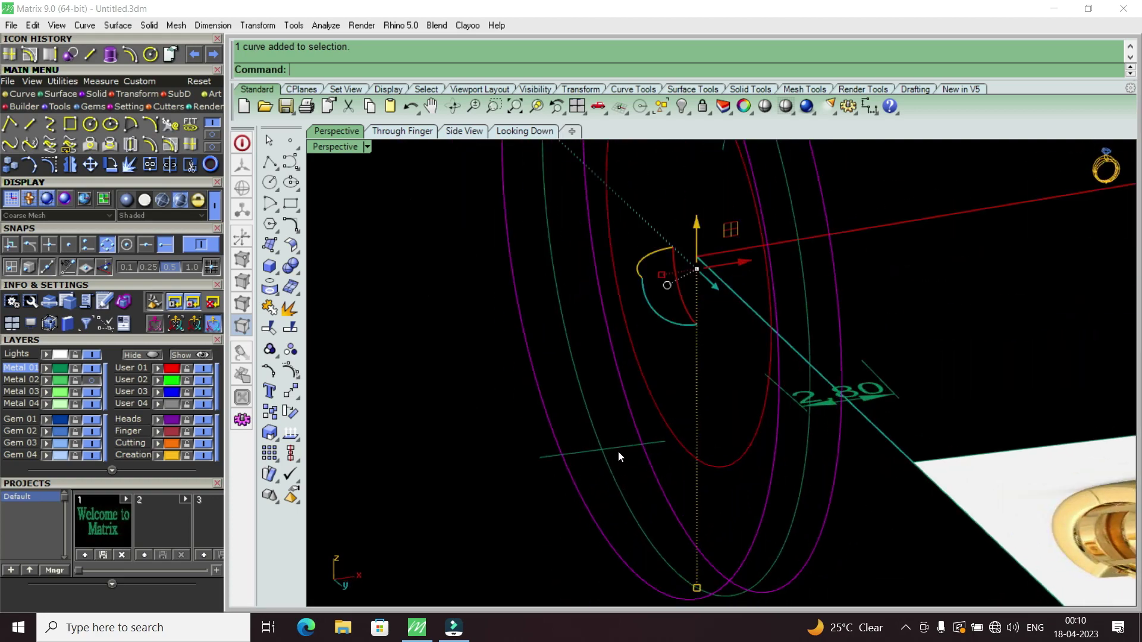
scroll(619, 455, "down", 1)
scroll(618, 458, "down", 3)
scroll(609, 299, "up", 3)
scroll(611, 315, "up", 2)
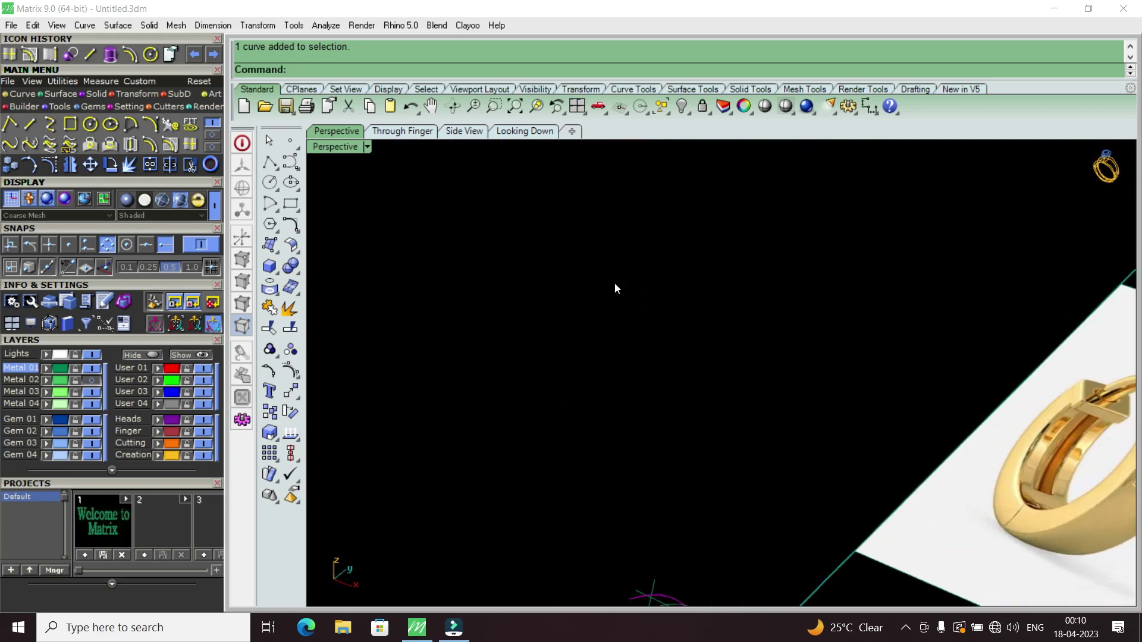
scroll(624, 357, "down", 3)
scroll(611, 455, "up", 1)
scroll(593, 380, "up", 4)
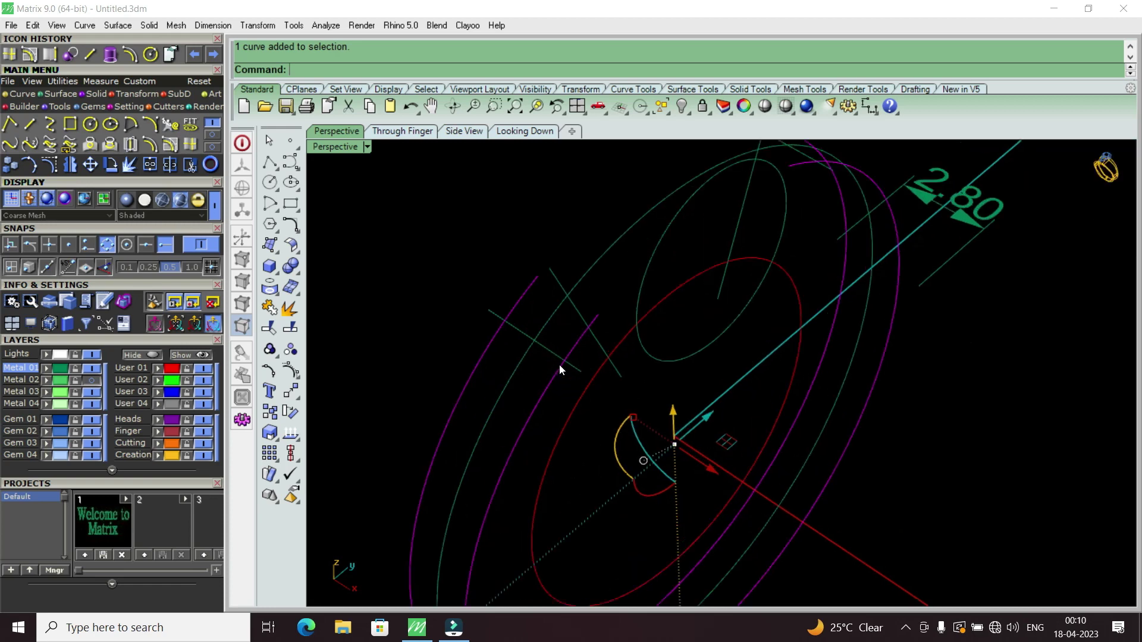
scroll(573, 360, "down", 2)
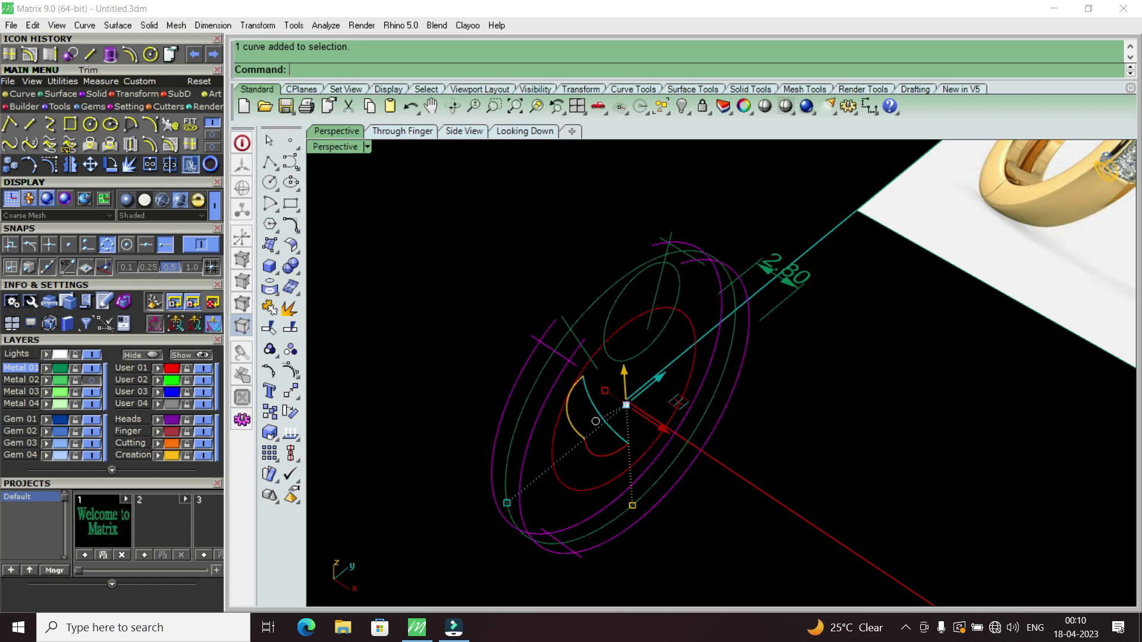
Step: Trim away the three curve segments lying beyond the diagonal cutting lines
left_click(191, 165)
scroll(574, 365, "up", 3)
left_click(562, 334)
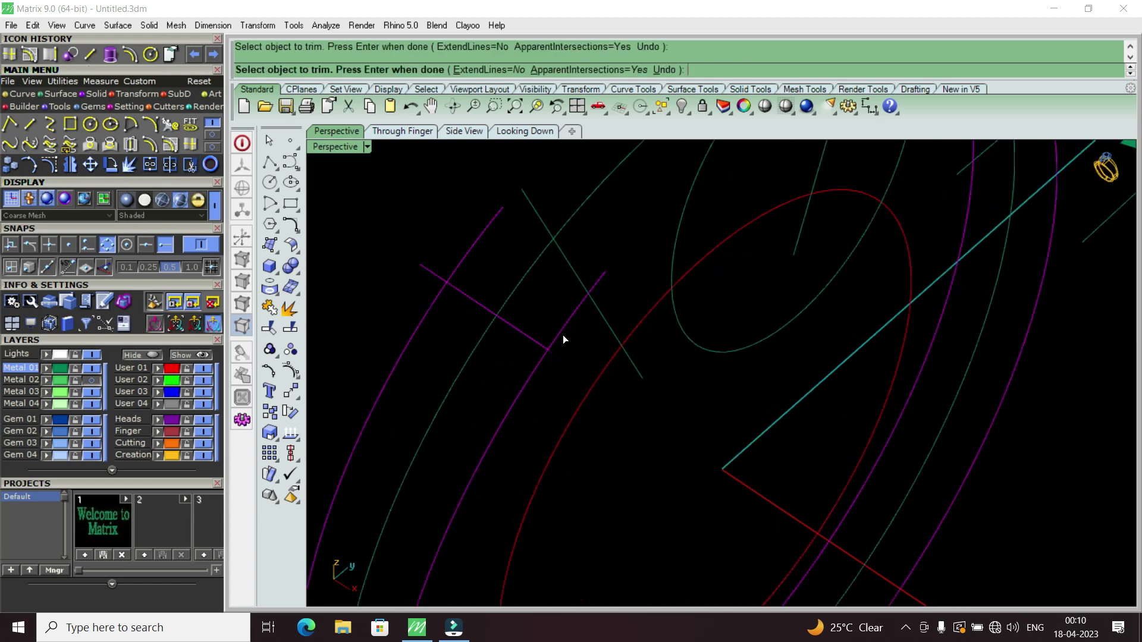
scroll(427, 267, "down", 5)
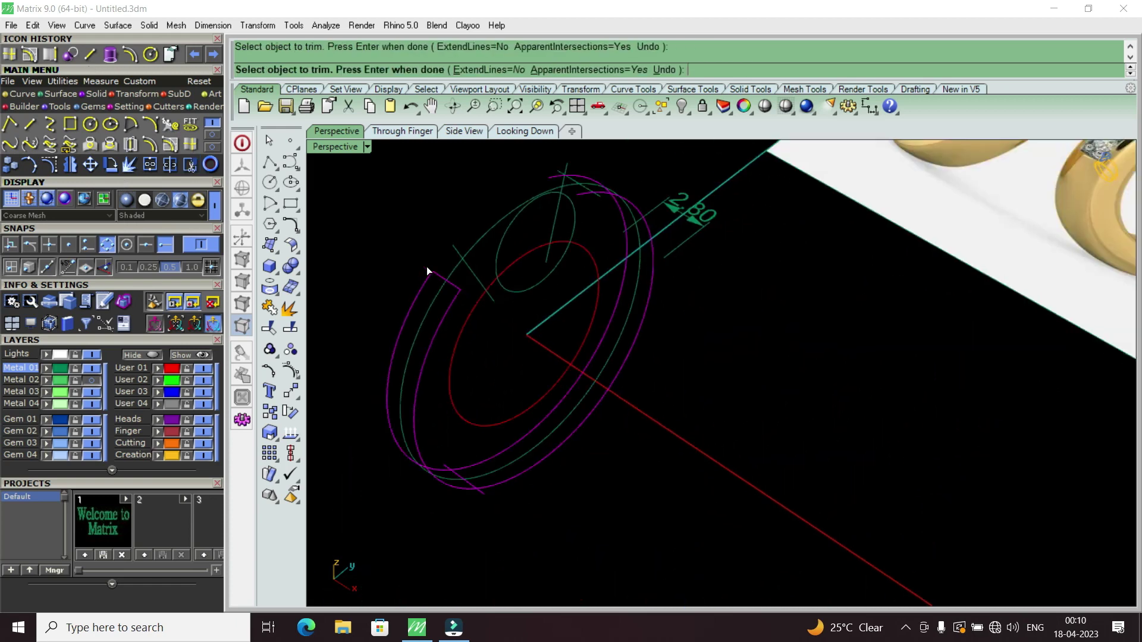
scroll(470, 386, "up", 5)
left_click(456, 339)
left_click(400, 288)
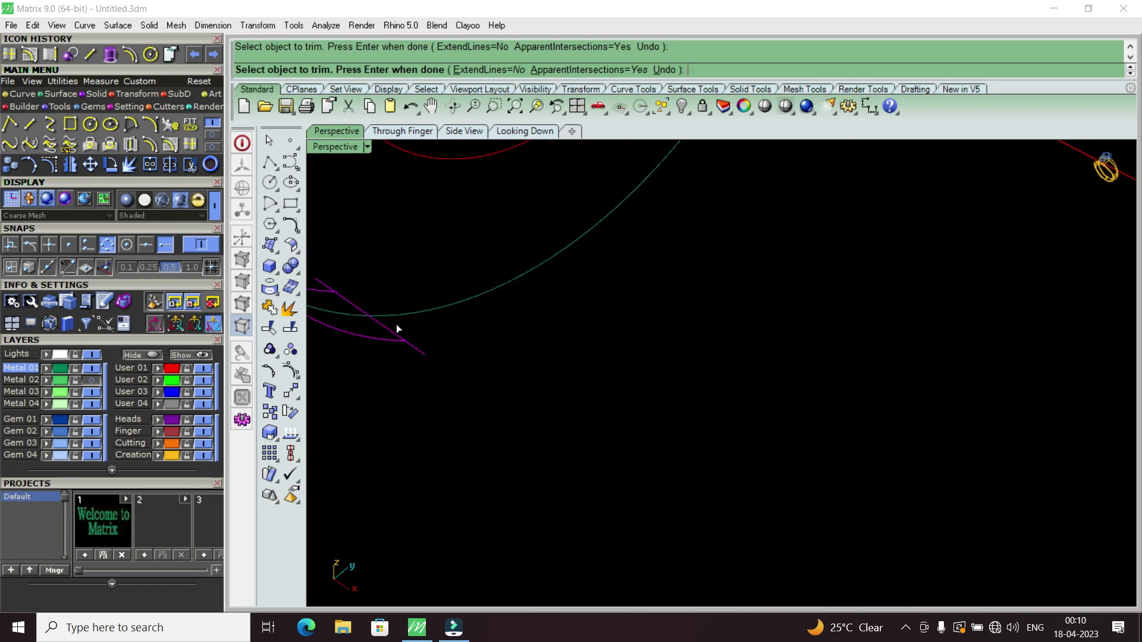
scroll(475, 360, "up", 2)
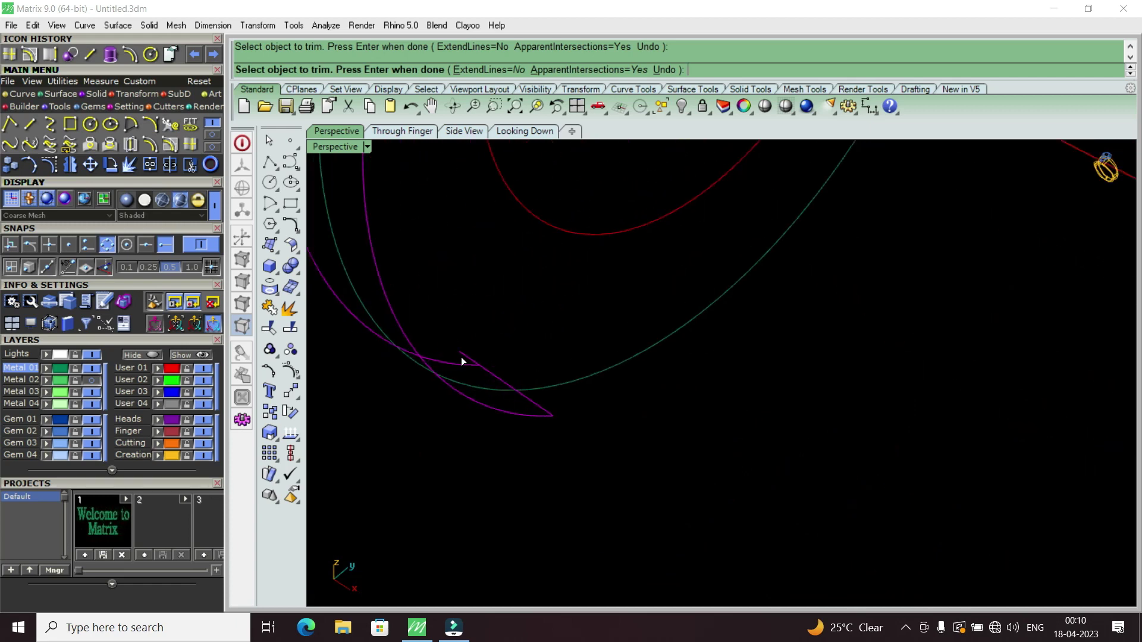
scroll(506, 386, "down", 3)
mouse_move(551, 411)
right_mouse_down()
mouse_move(619, 401)
mouse_move(551, 375)
right_mouse_up()
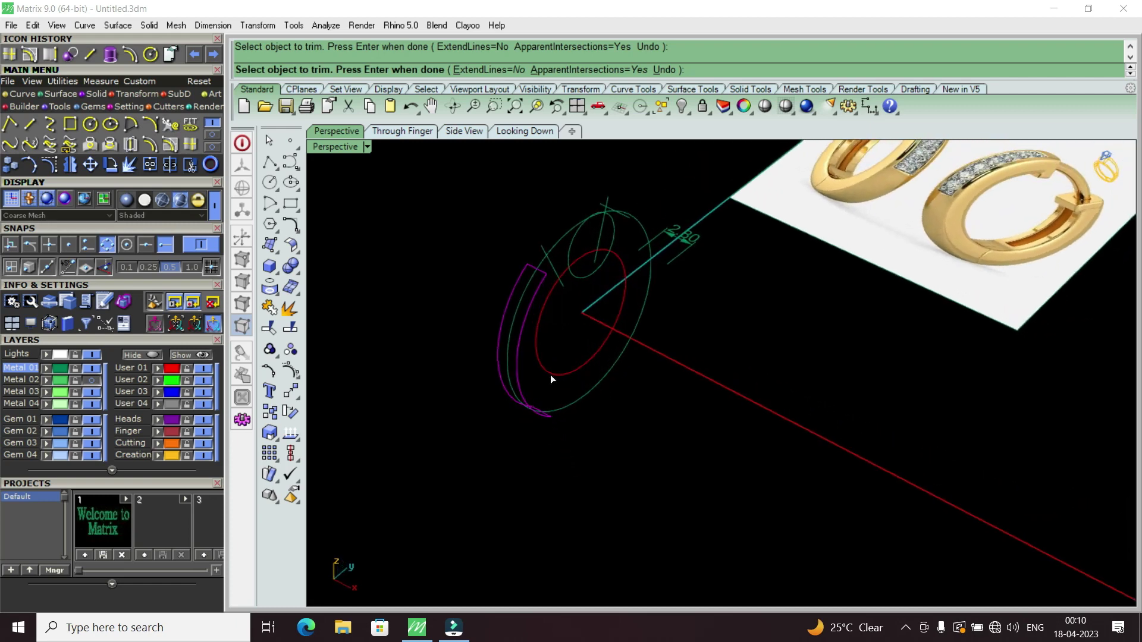
scroll(535, 357, "up", 2)
key("Return")
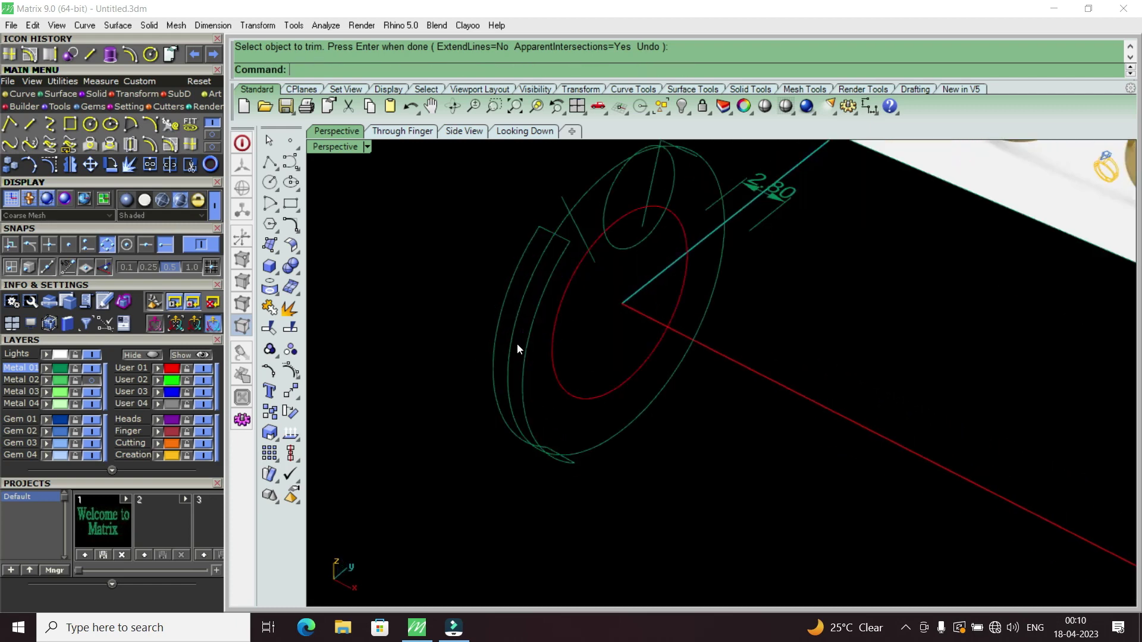
Step: Sweep the cross-section curve along two rails to create the strip surface
type("S2")
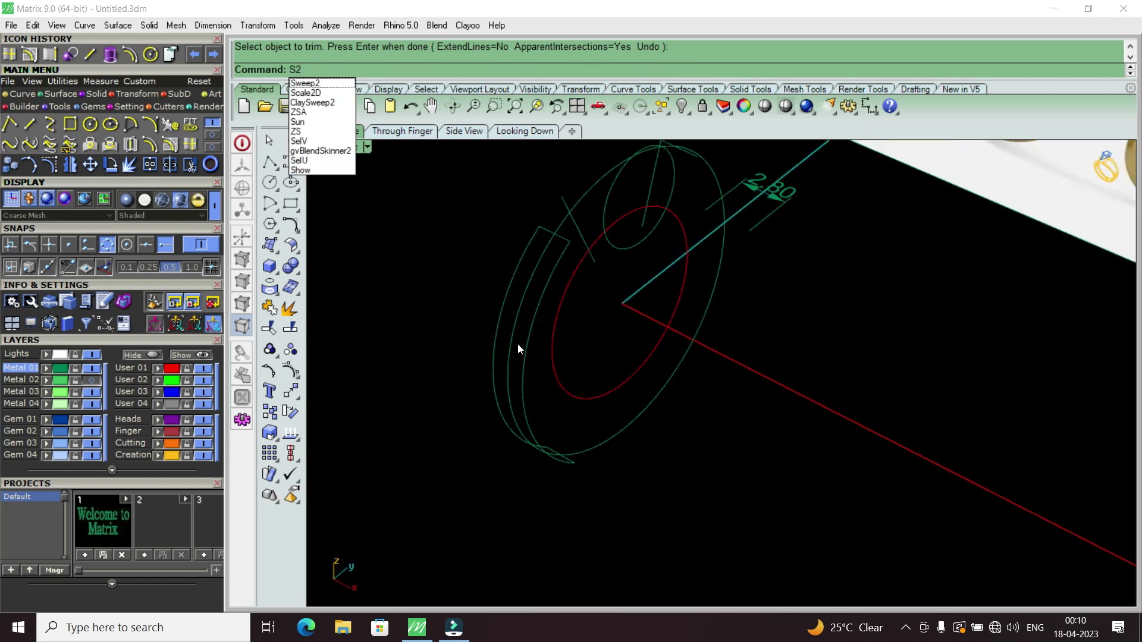
left_click(327, 83)
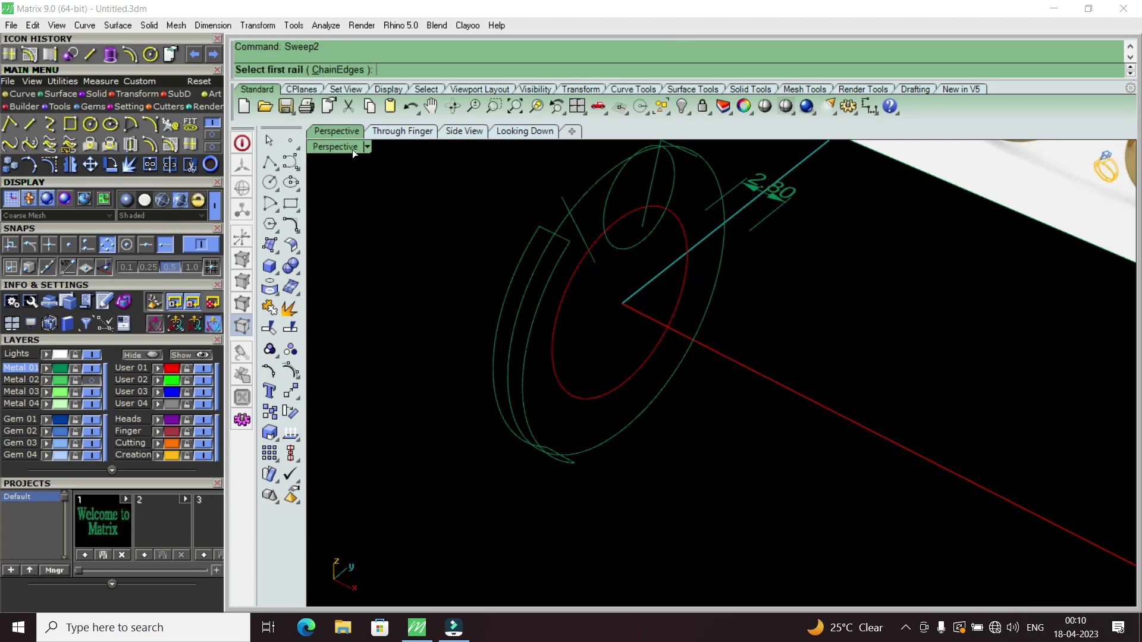
left_click(513, 270)
left_click(559, 245)
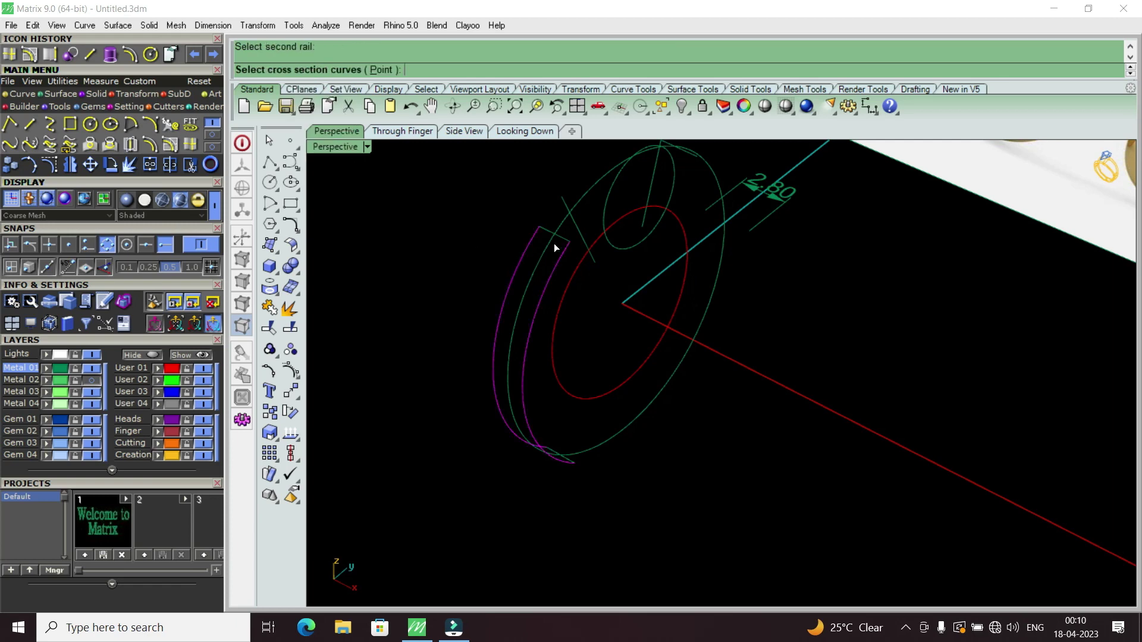
scroll(593, 465, "up", 3)
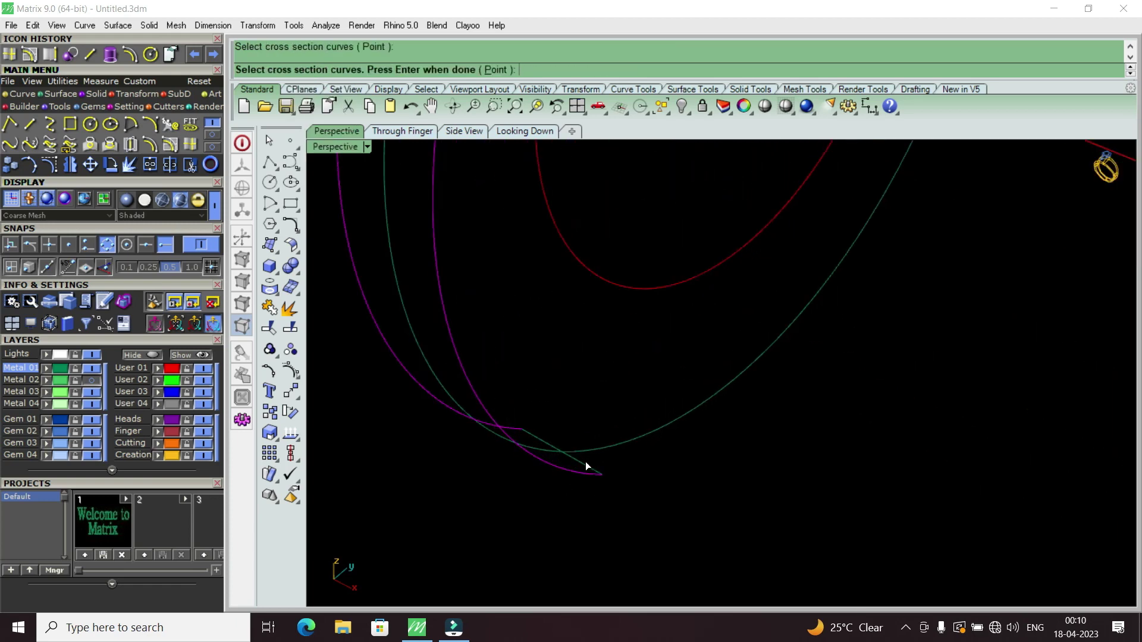
left_click(585, 462)
scroll(585, 462, "down", 2)
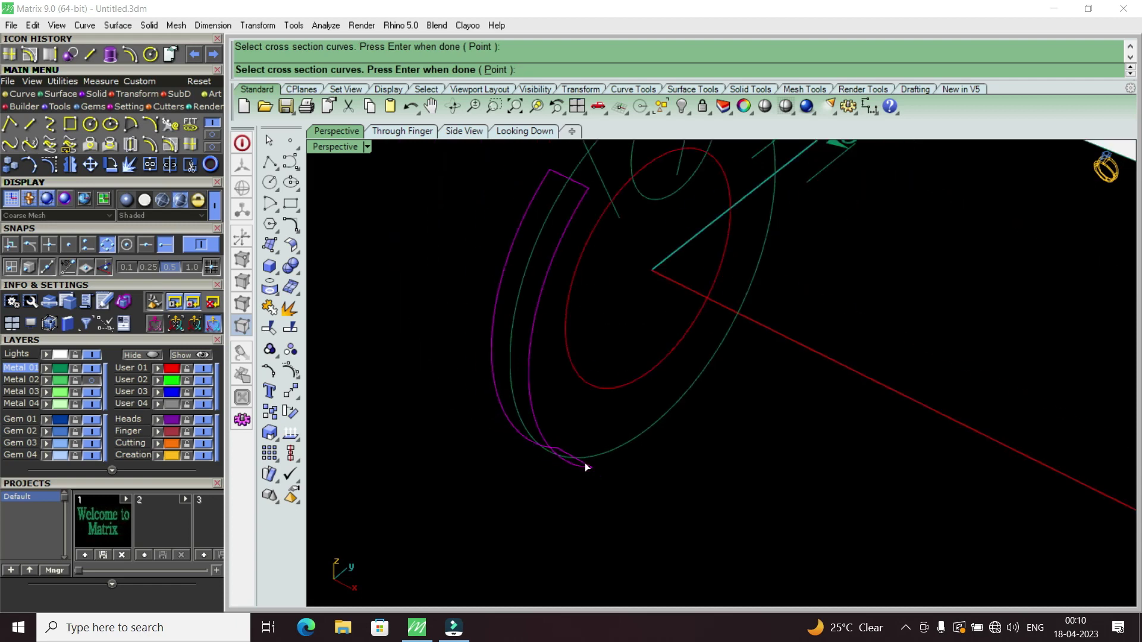
key("Return")
key("Return")
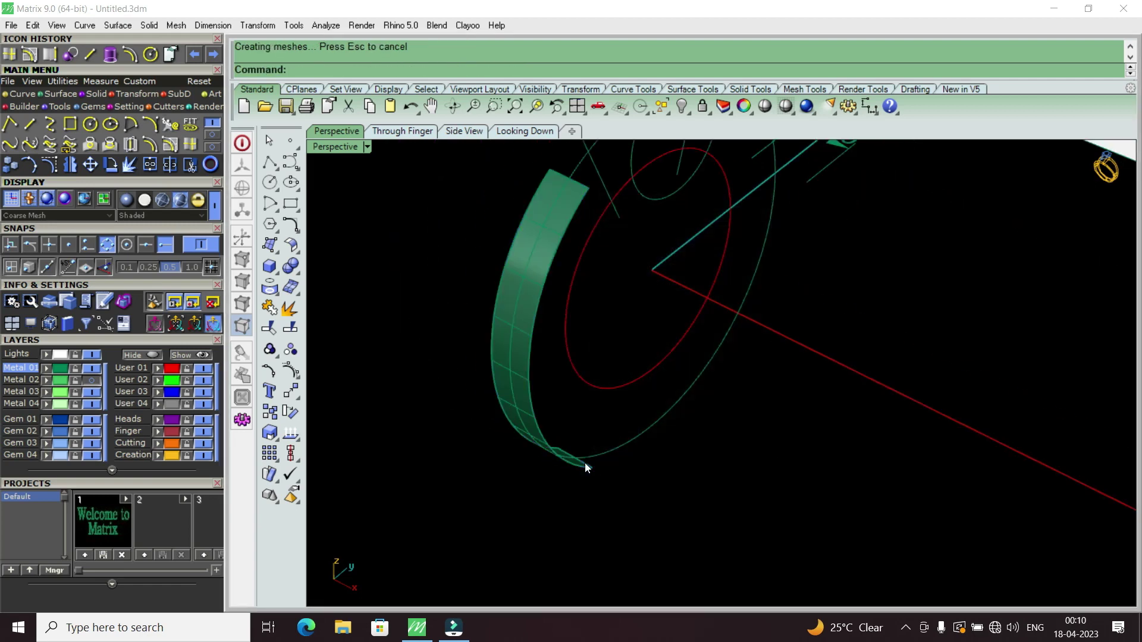
Step: Show the Metal 02 layer again and select the strip surface
left_click(92, 381)
left_click(544, 318)
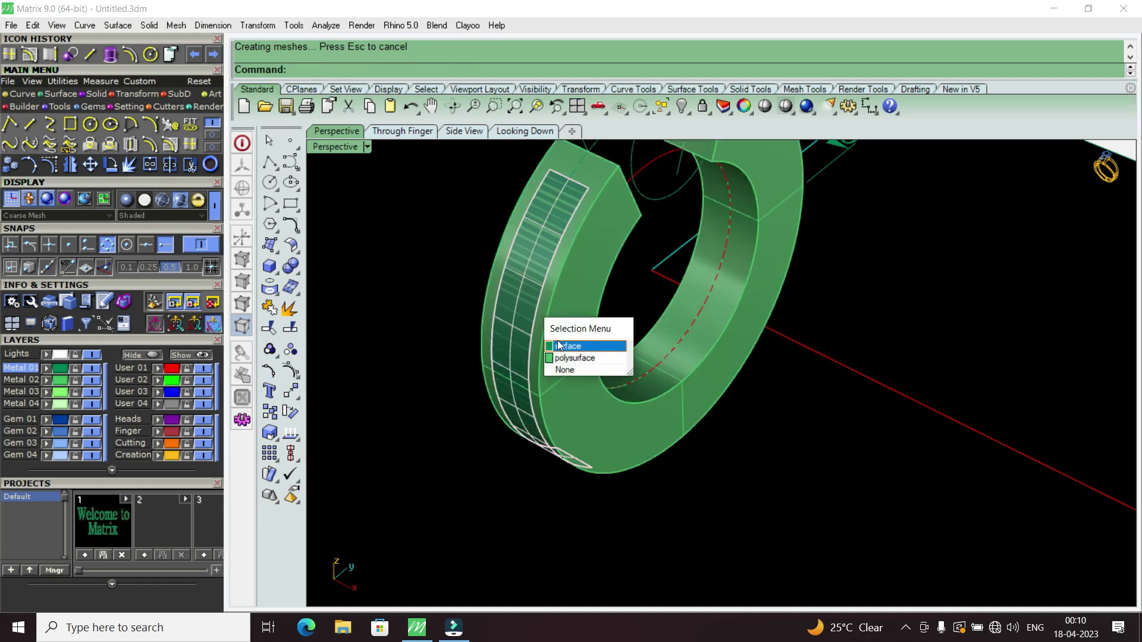
left_click(559, 346)
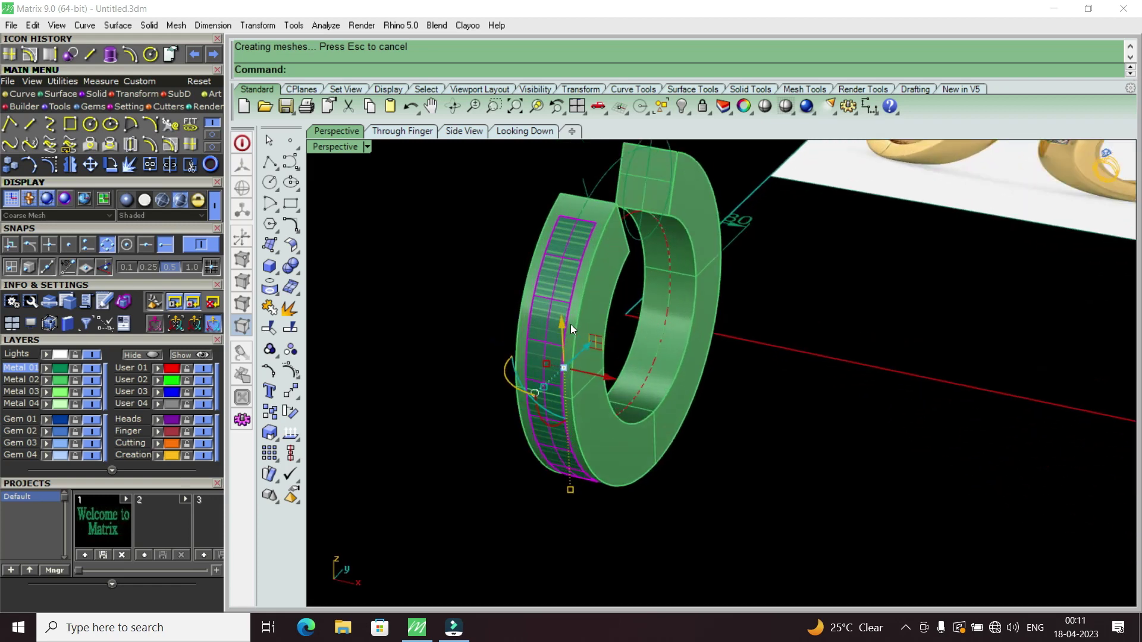
scroll(569, 324, "up", 2)
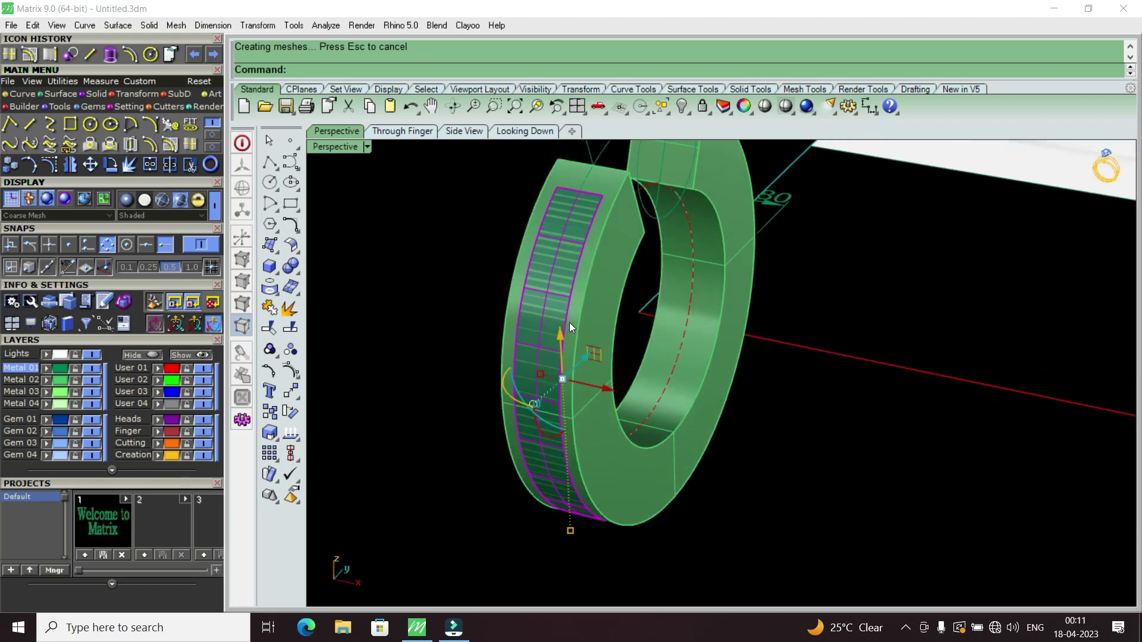
Step: Offset the strip surface 0.4 to both sides as a solid
type("O")
type("ffsetCrvOnSrf")
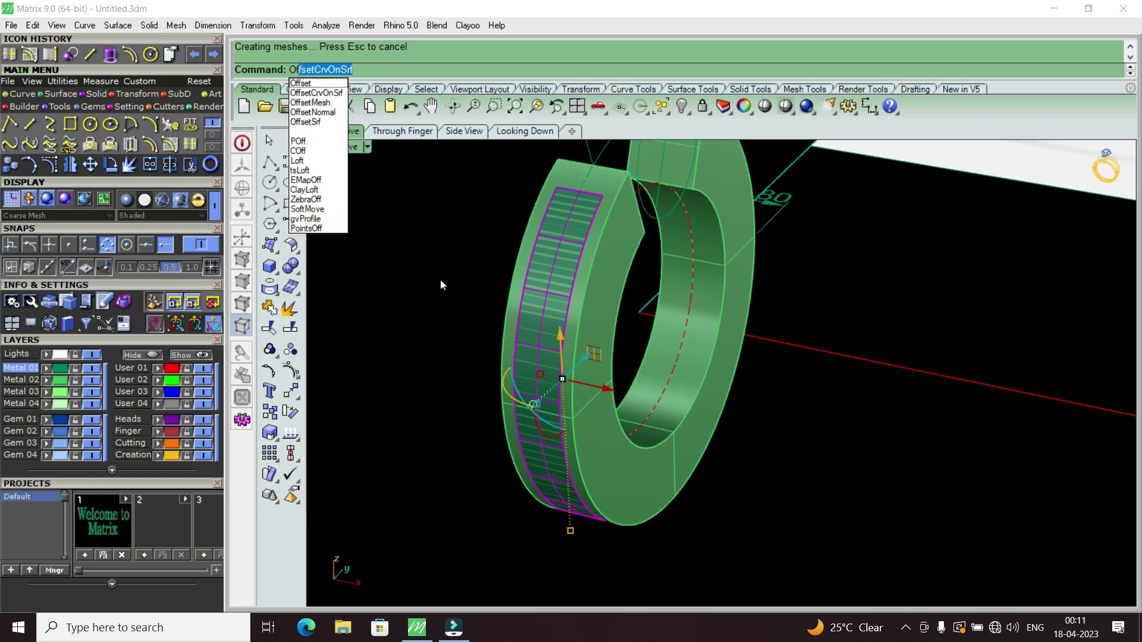
left_click(327, 121)
right_click_drag(541, 319, 660, 181)
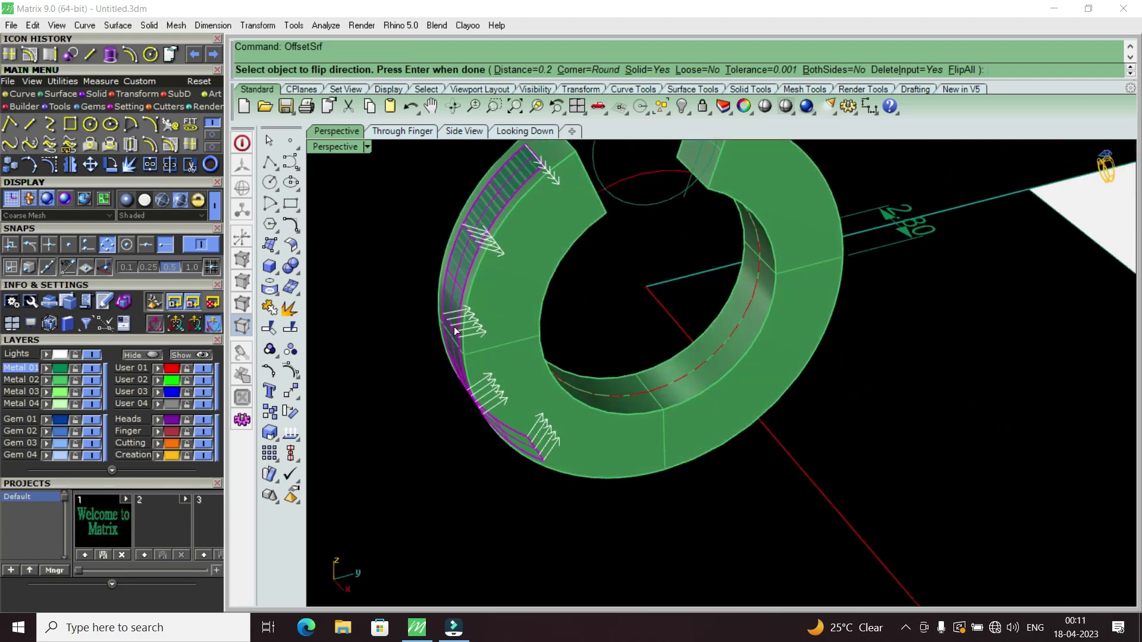
scroll(607, 329, "down", 2)
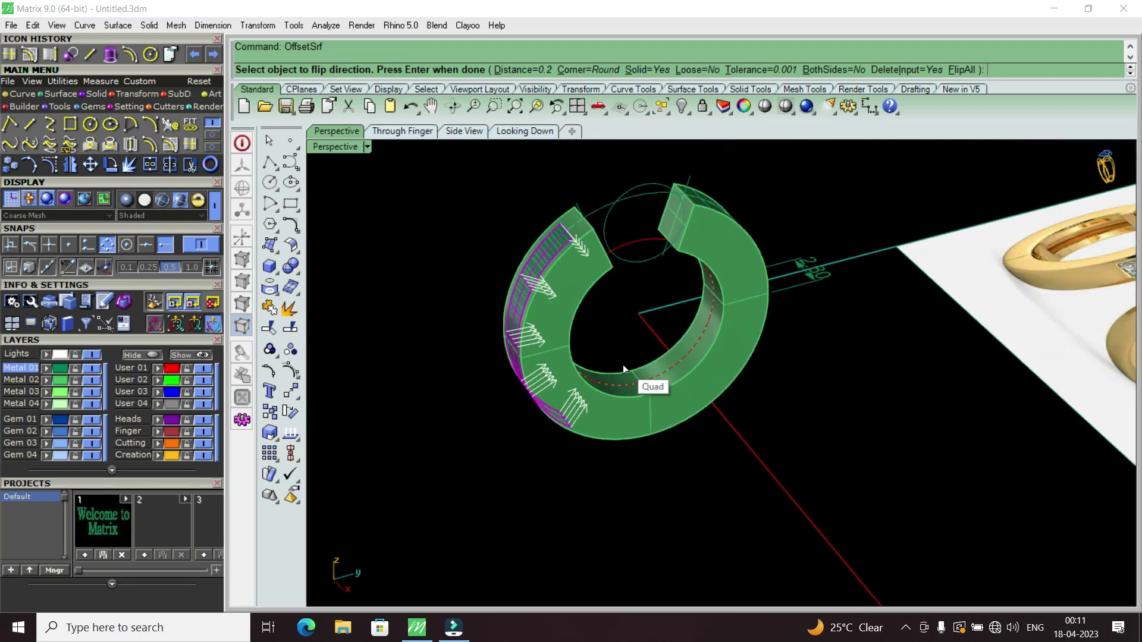
right_click_drag(622, 365, 571, 208)
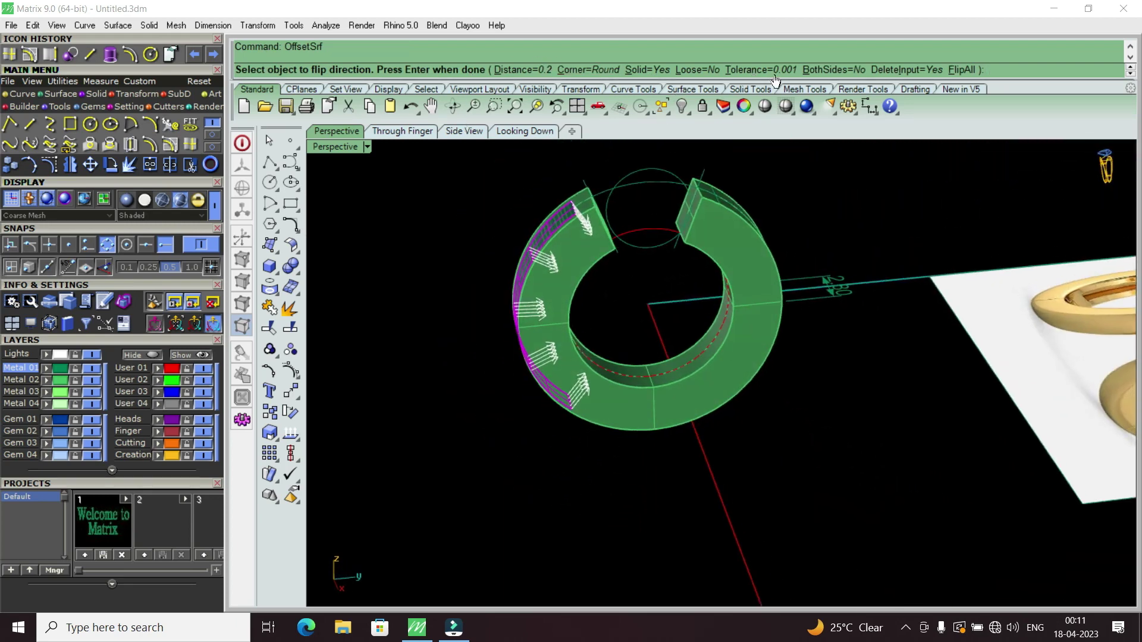
left_click(840, 72)
mouse_move(591, 286)
right_mouse_down()
mouse_move(574, 327)
mouse_move(559, 291)
right_mouse_up()
scroll(560, 296, "up", 5)
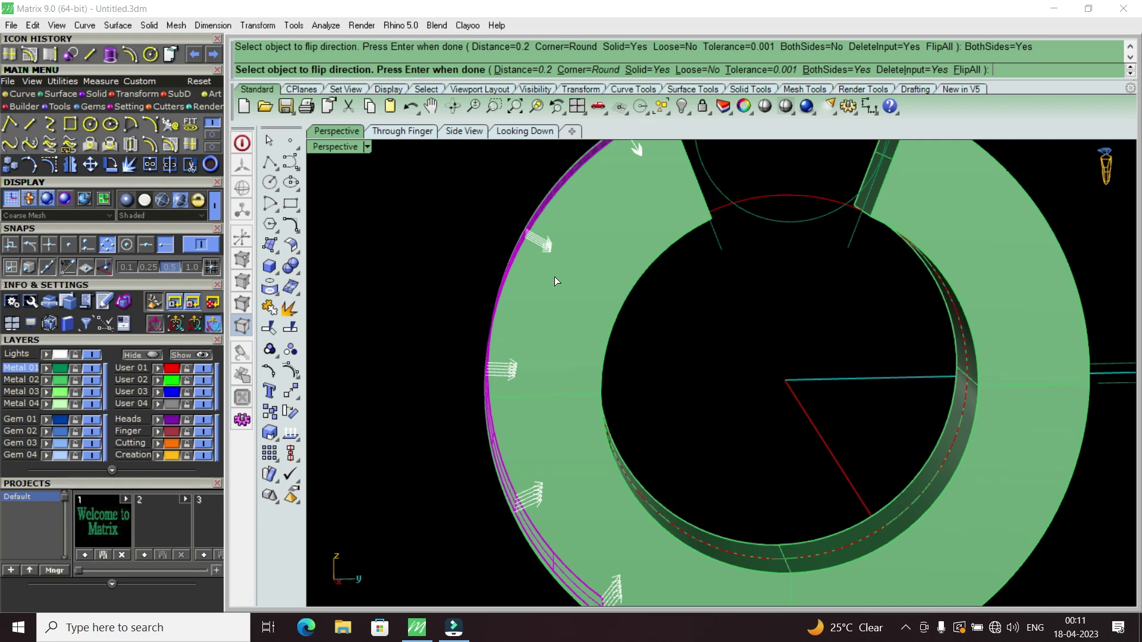
type(".4")
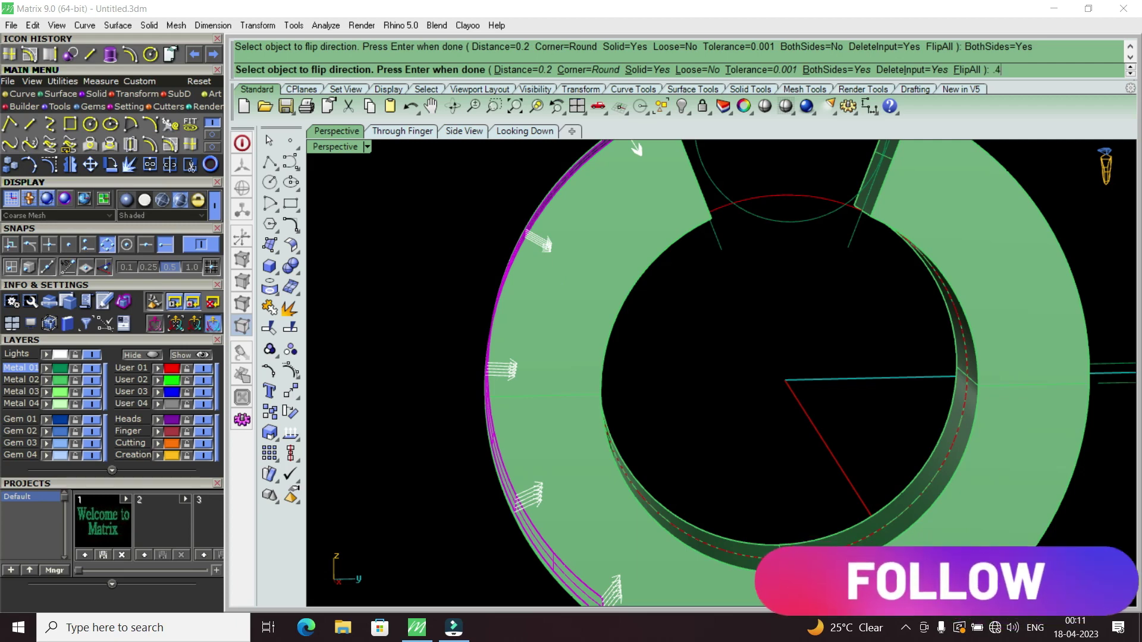
key("Return")
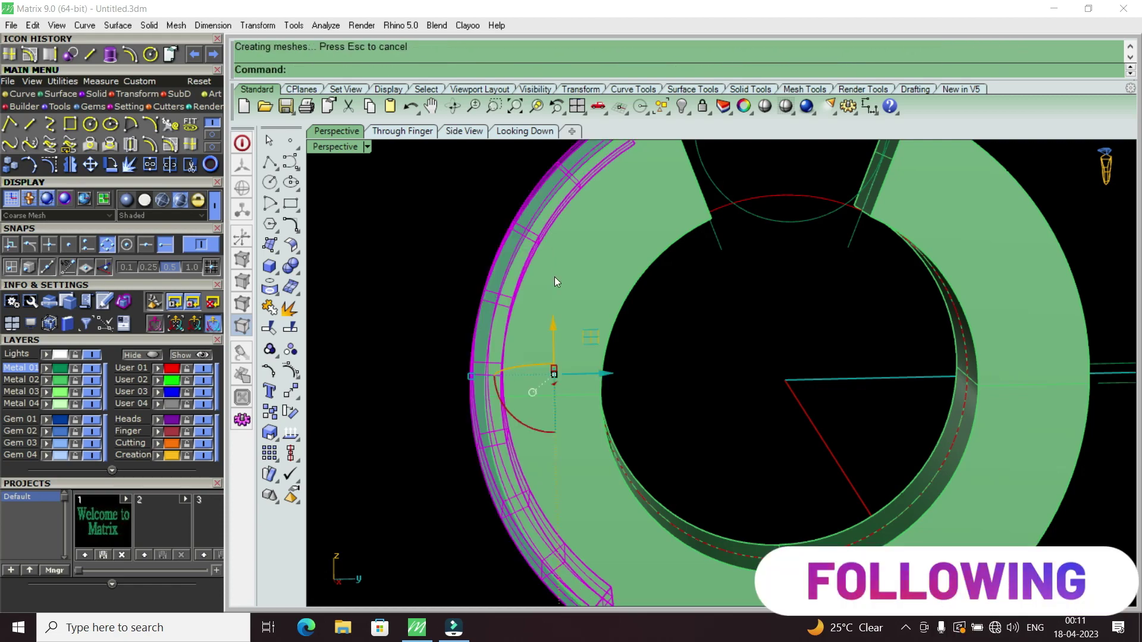
Step: Inspect the 0.4 shell and undo it
scroll(556, 287, "down", 3)
mouse_move(549, 313)
right_mouse_down()
mouse_move(536, 323)
mouse_move(517, 277)
right_mouse_up()
scroll(536, 323, "up", 2)
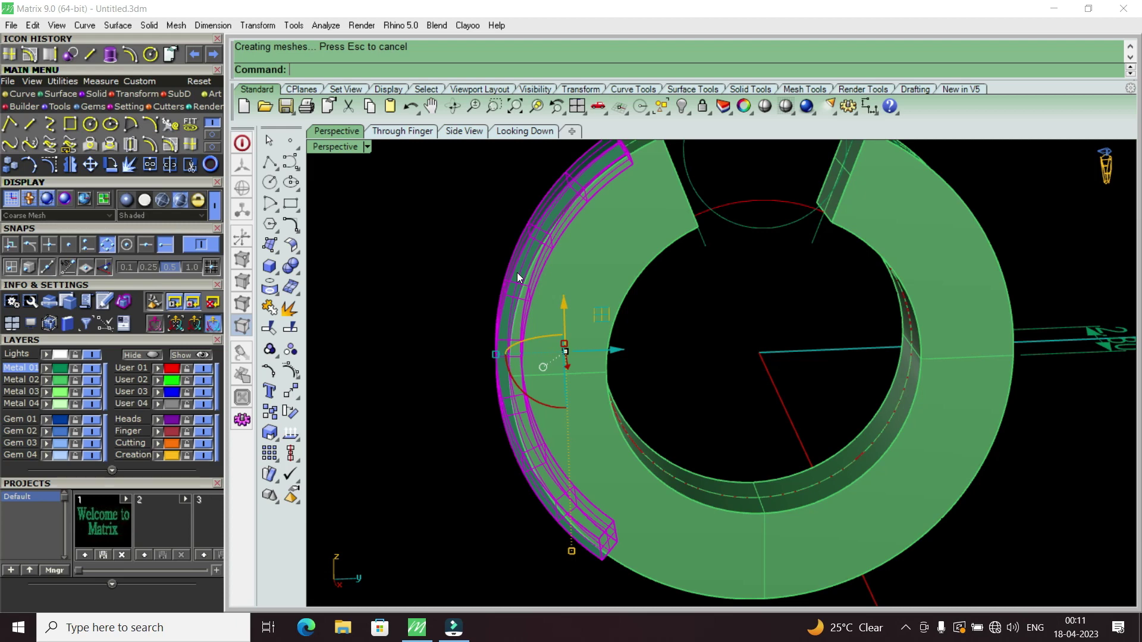
key("ctrl+z")
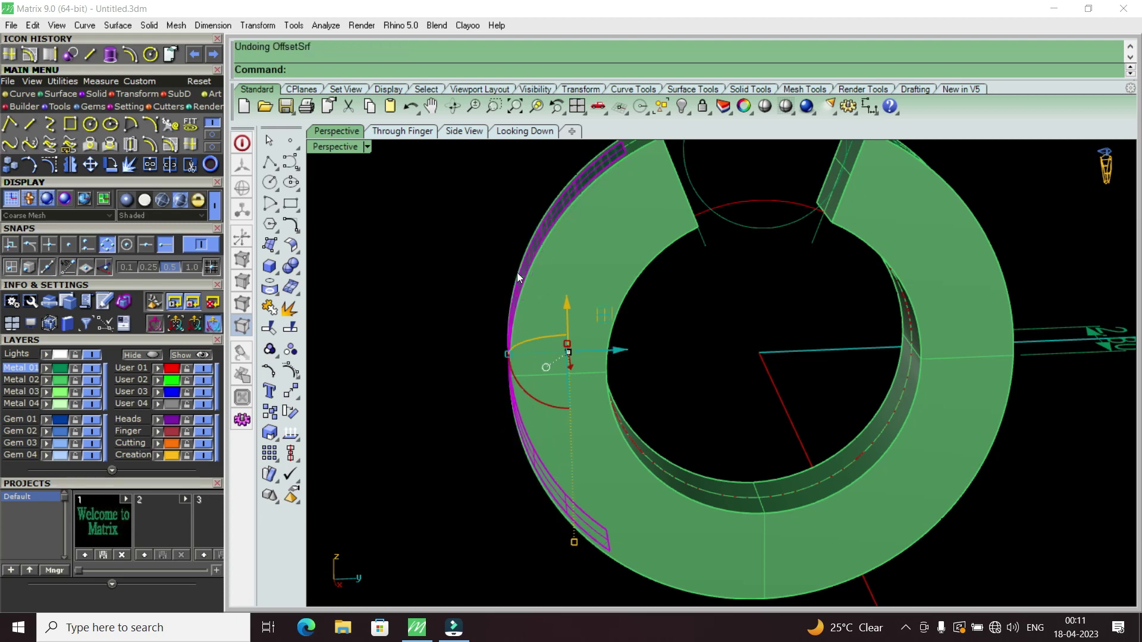
Step: Rerun OffsetSrf on the strip with a 0.5 distance to create the shell
type("O")
type("f")
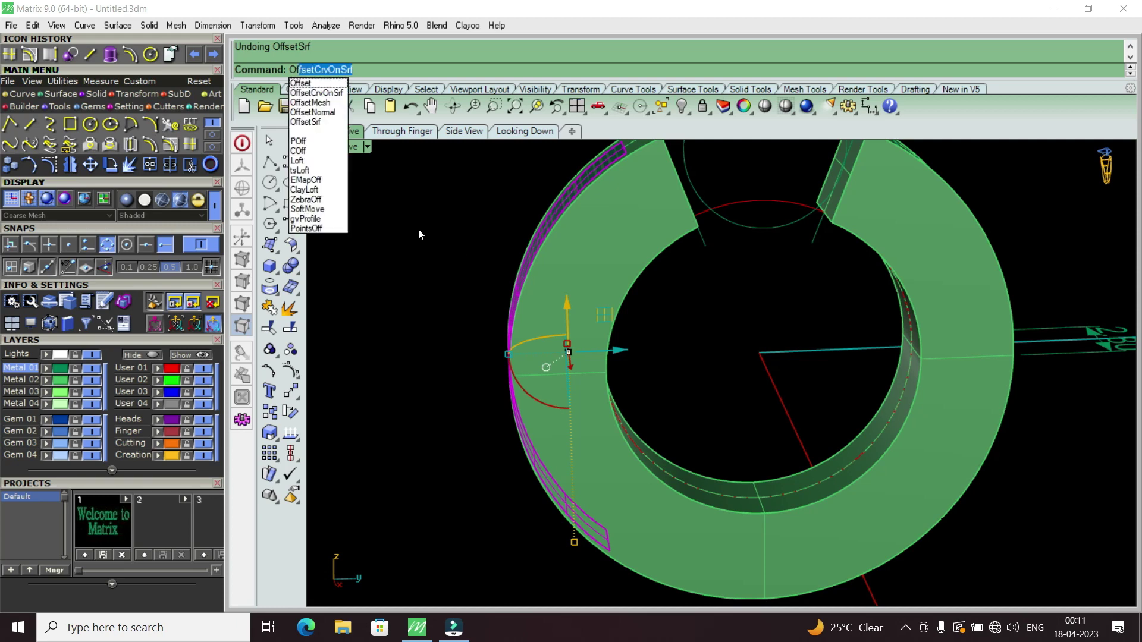
key("Down")
key("Down")
key("Down")
key("Return")
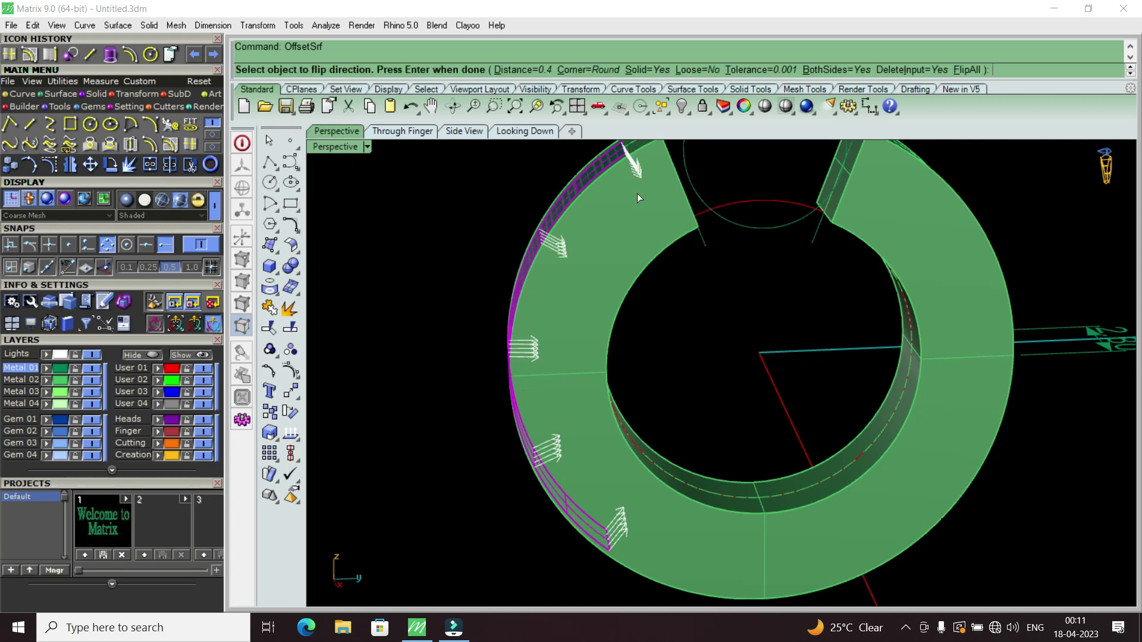
right_click_drag(704, 358, 717, 356)
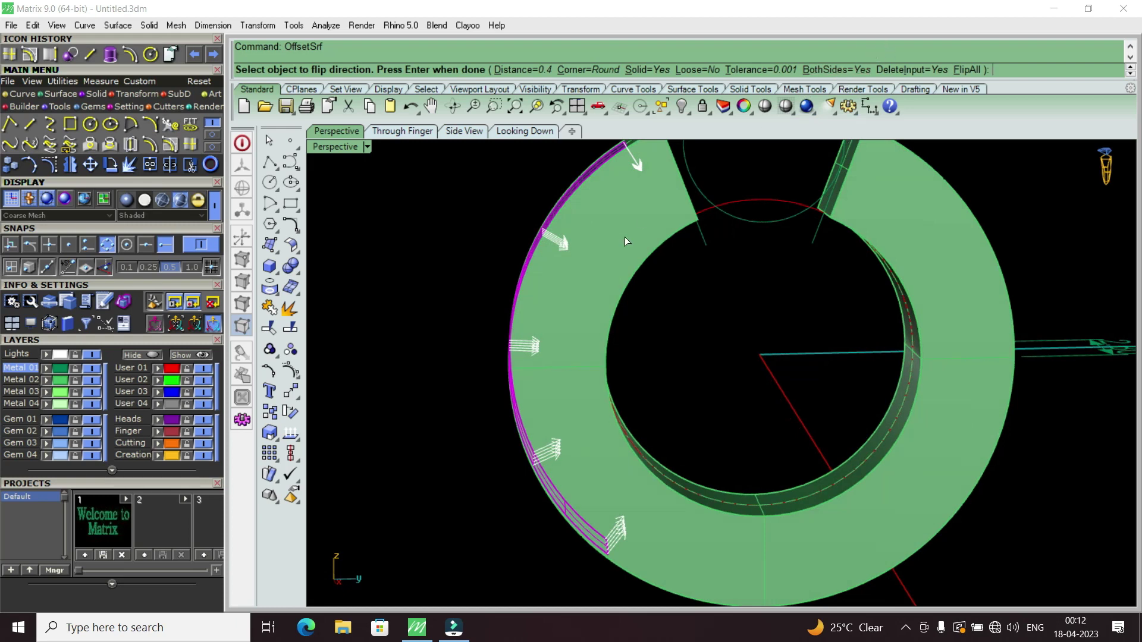
type(".5")
key("Return")
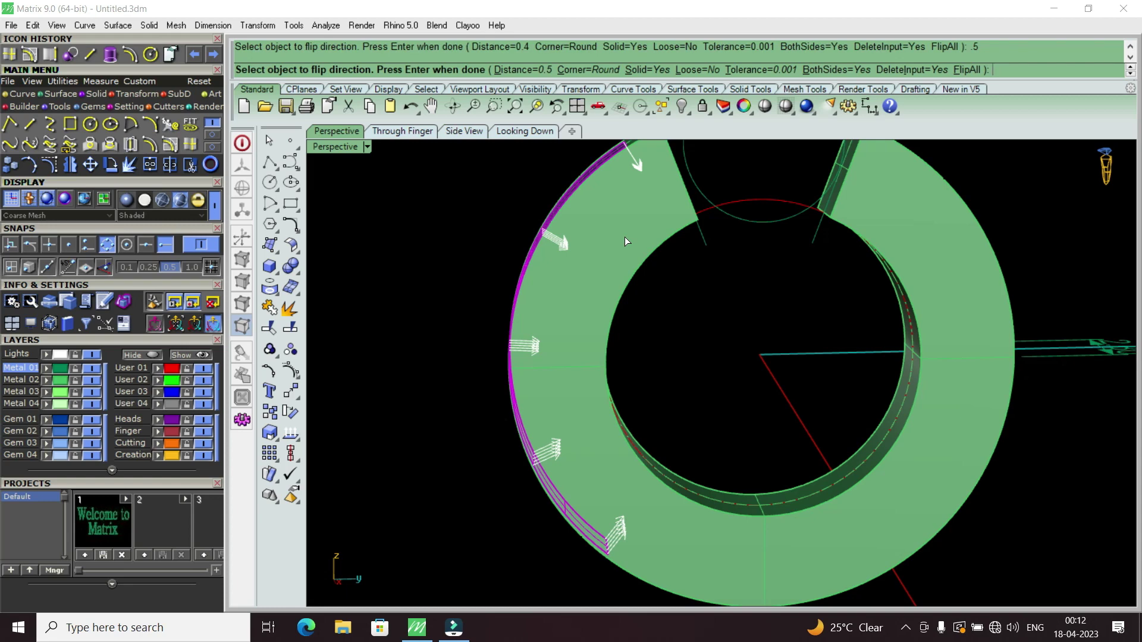
key("Return")
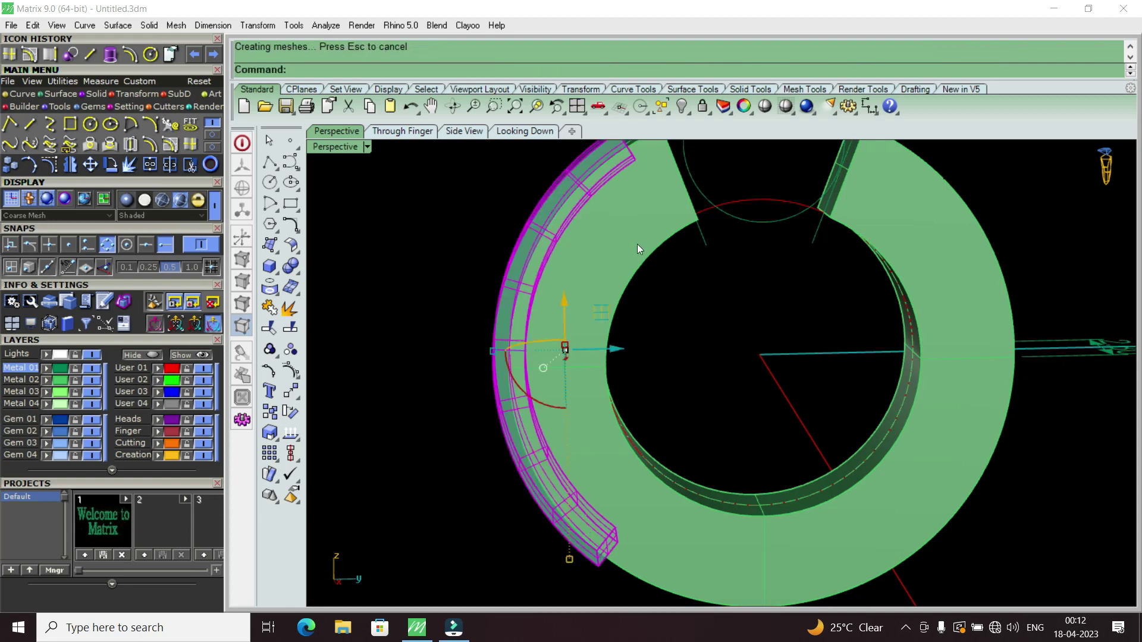
scroll(637, 244, "down", 5)
right_click_drag(637, 244, 729, 388)
scroll(658, 341, "up", 5)
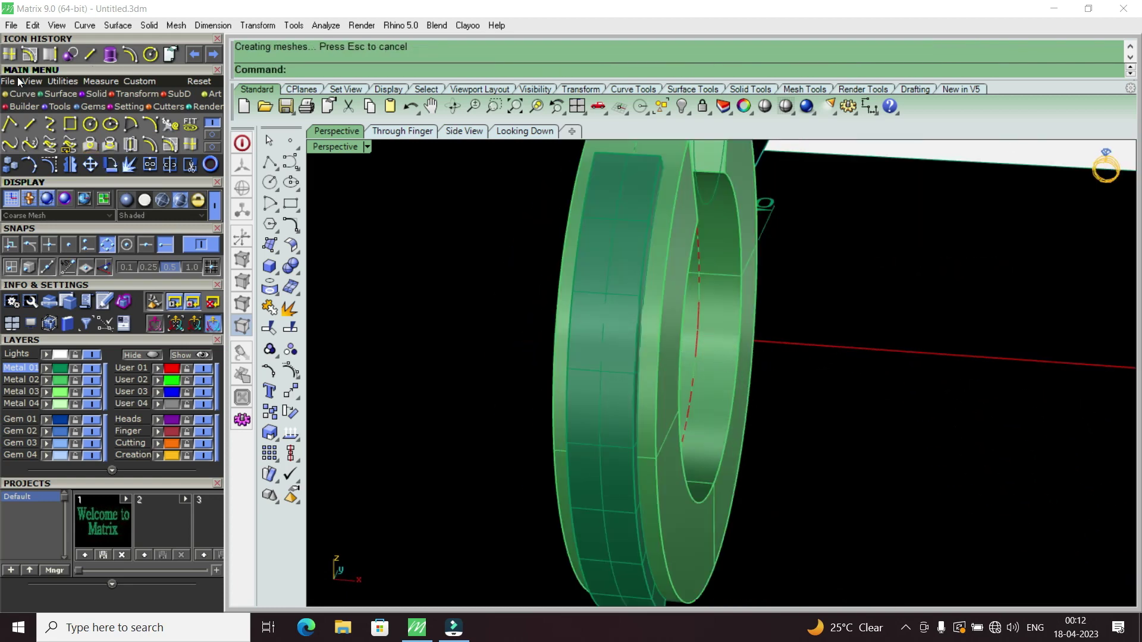
Step: Boolean-subtract the 0.5 offset shell from the ring band
left_click(72, 55)
scroll(620, 339, "up", 3)
left_click(677, 348)
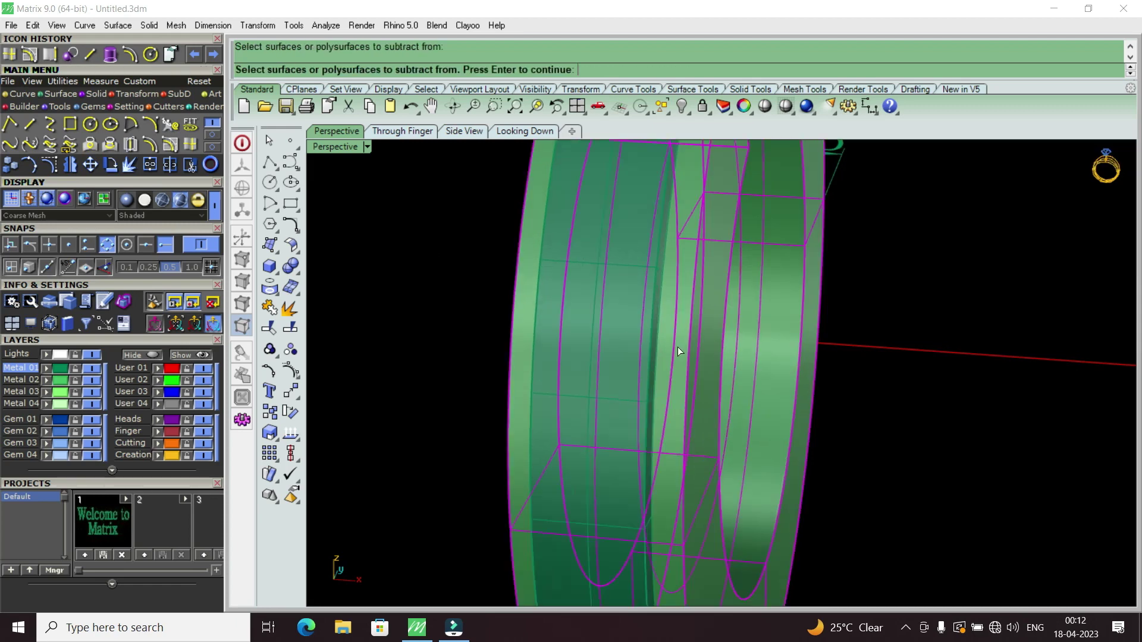
key("Return")
left_click(591, 340)
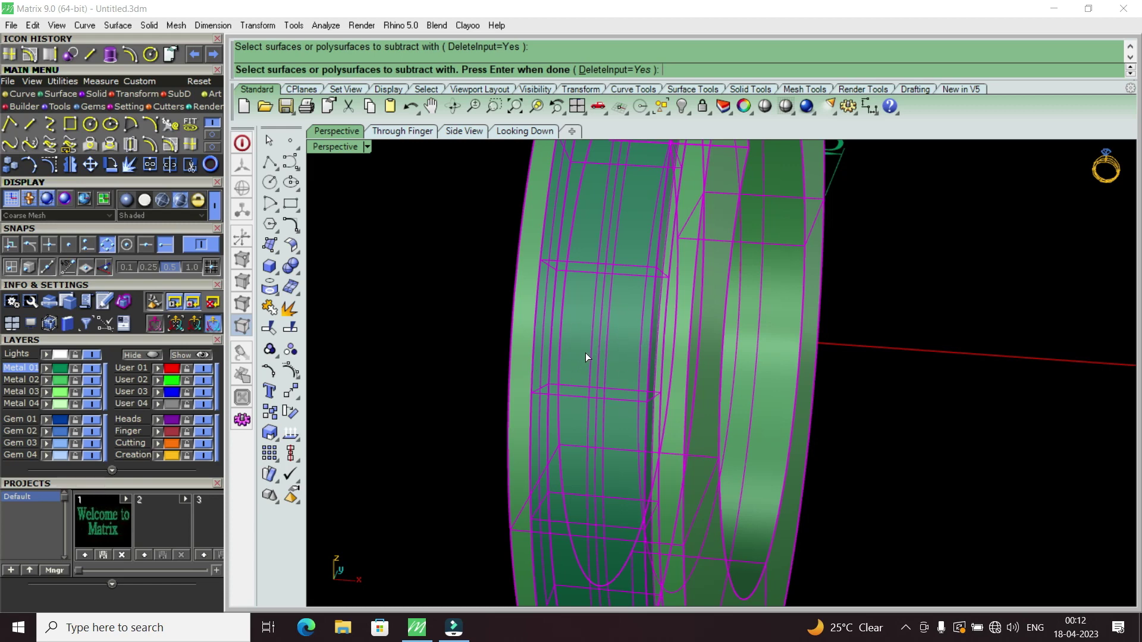
key("Return")
right_click_drag(611, 316, 577, 293)
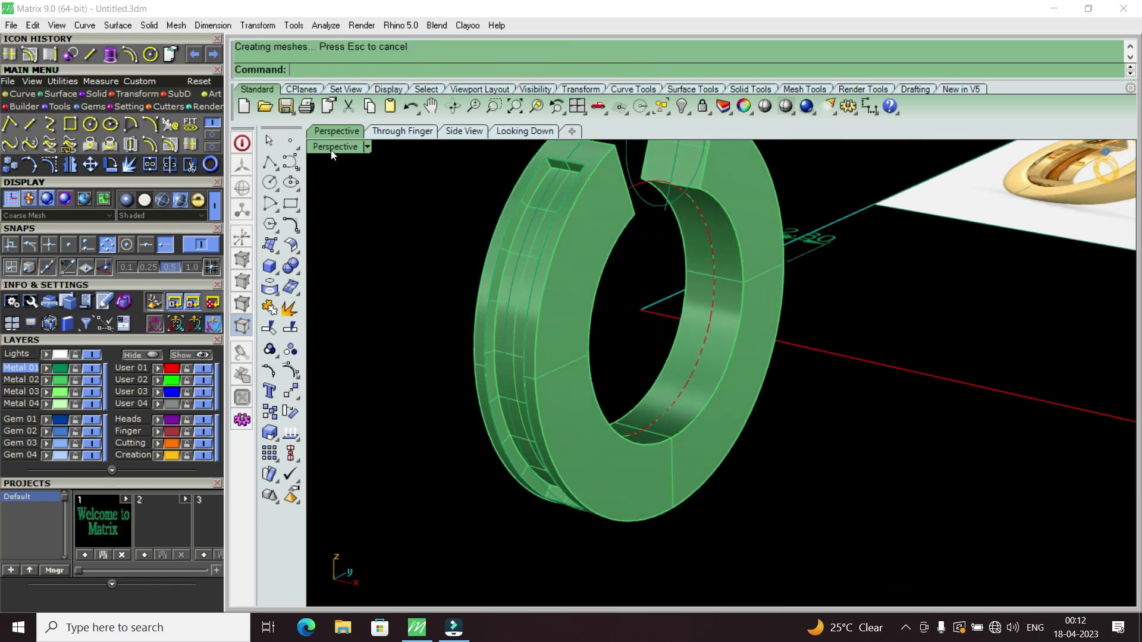
Step: Switch the viewport to Machine display and inspect the cut ring edge-on
left_click(332, 150)
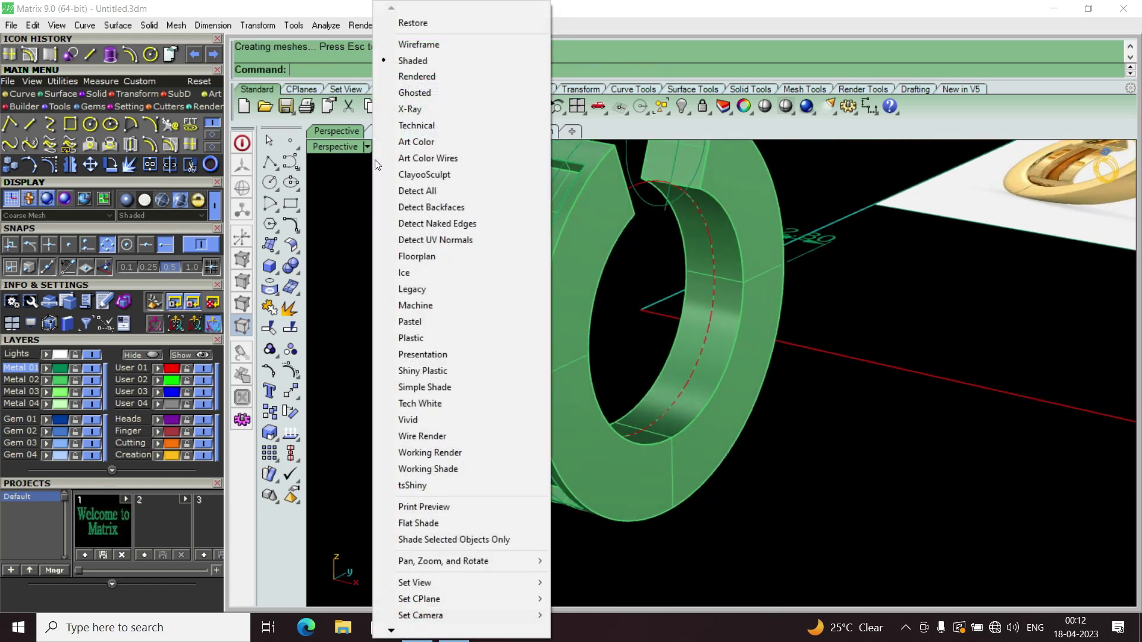
left_click(440, 306)
mouse_move(519, 331)
right_mouse_down()
mouse_move(630, 240)
mouse_move(619, 355)
mouse_move(599, 399)
right_mouse_up()
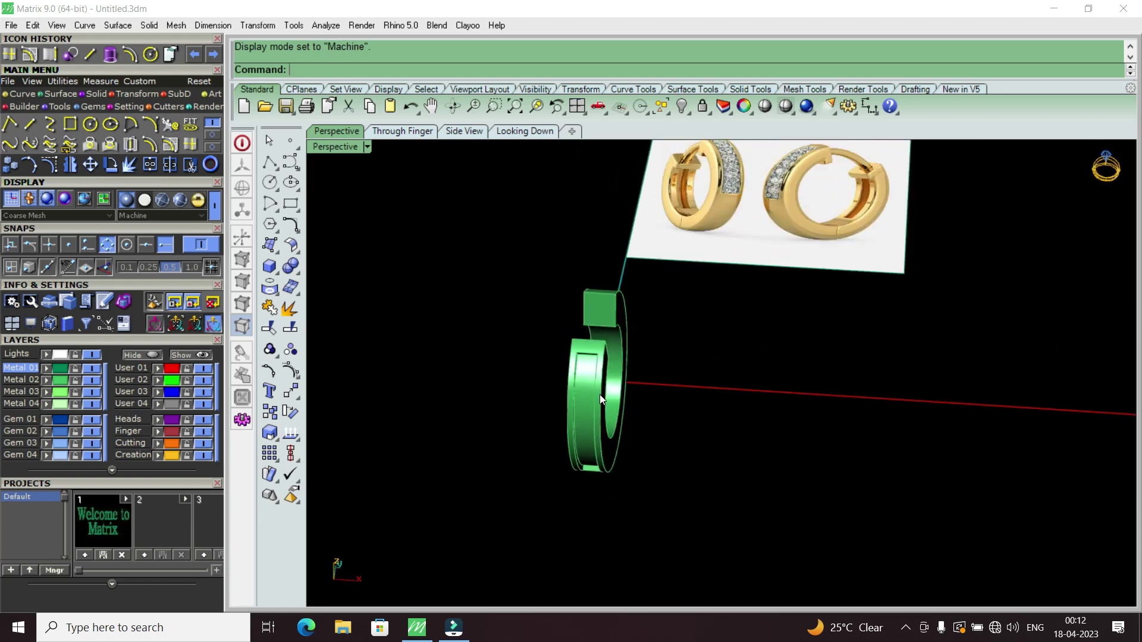
scroll(736, 187, "up", 3)
scroll(752, 180, "up", 2)
scroll(808, 262, "down", 2)
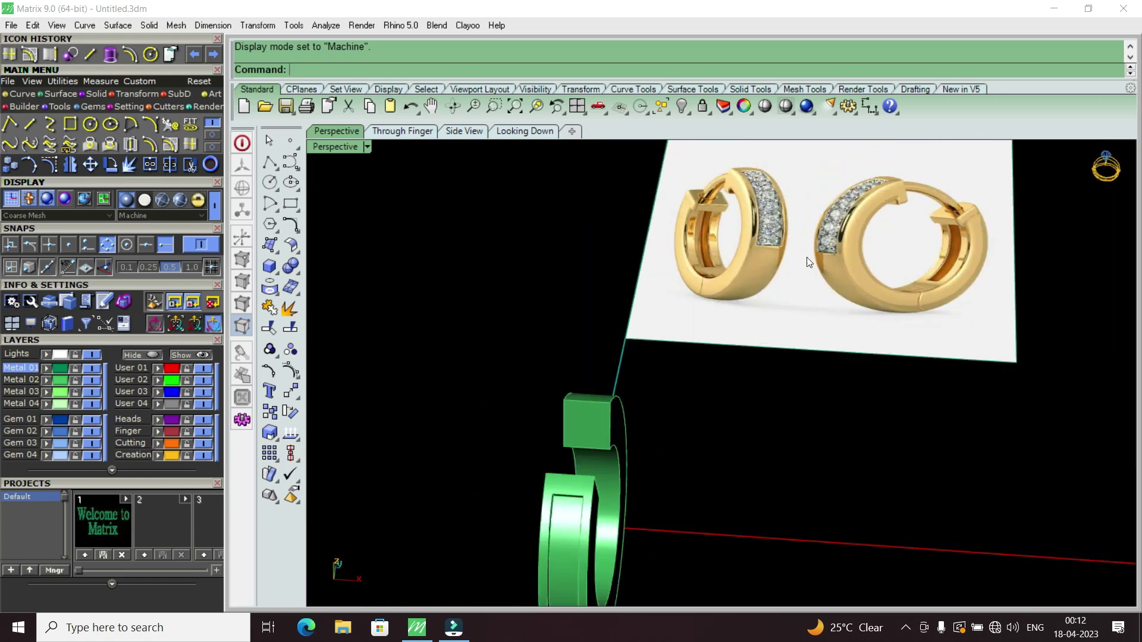
scroll(807, 261, "down", 2)
right_click_drag(693, 351, 331, 217)
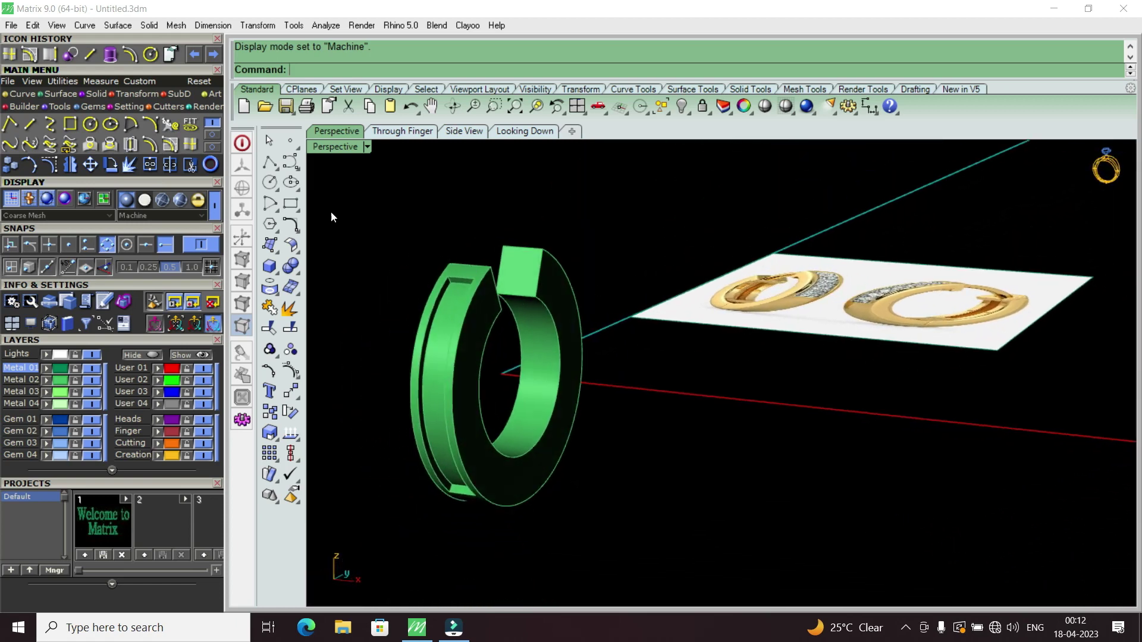
Step: Return to Shaded display and select the old curve along the band's lower part
left_click(327, 146)
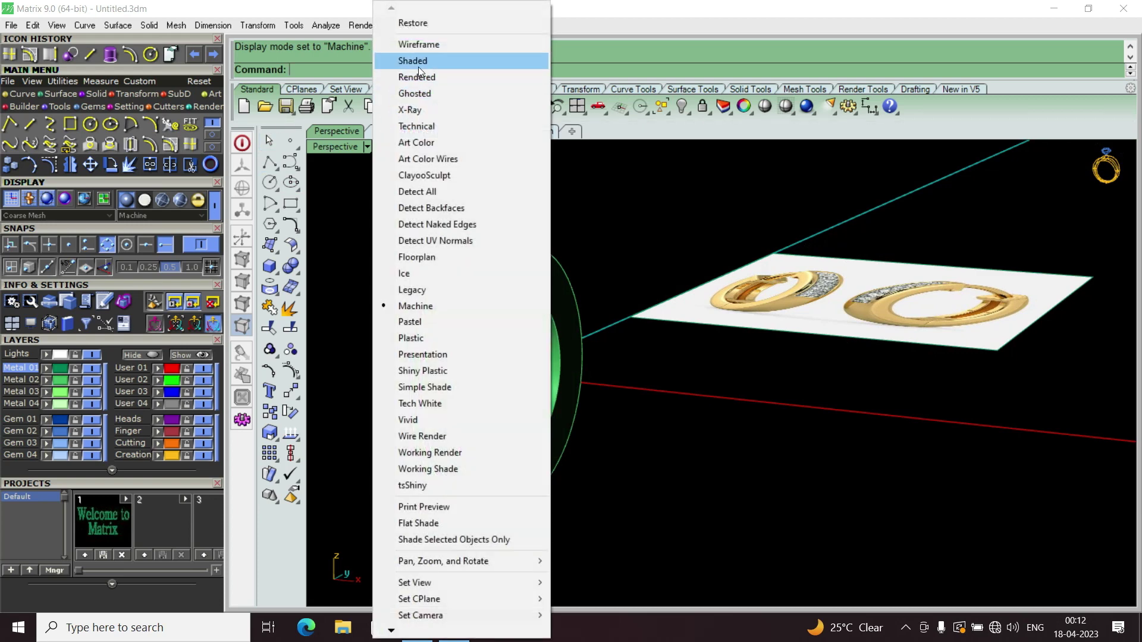
left_click(418, 63)
scroll(487, 244, "down", 1)
scroll(530, 426, "up", 3)
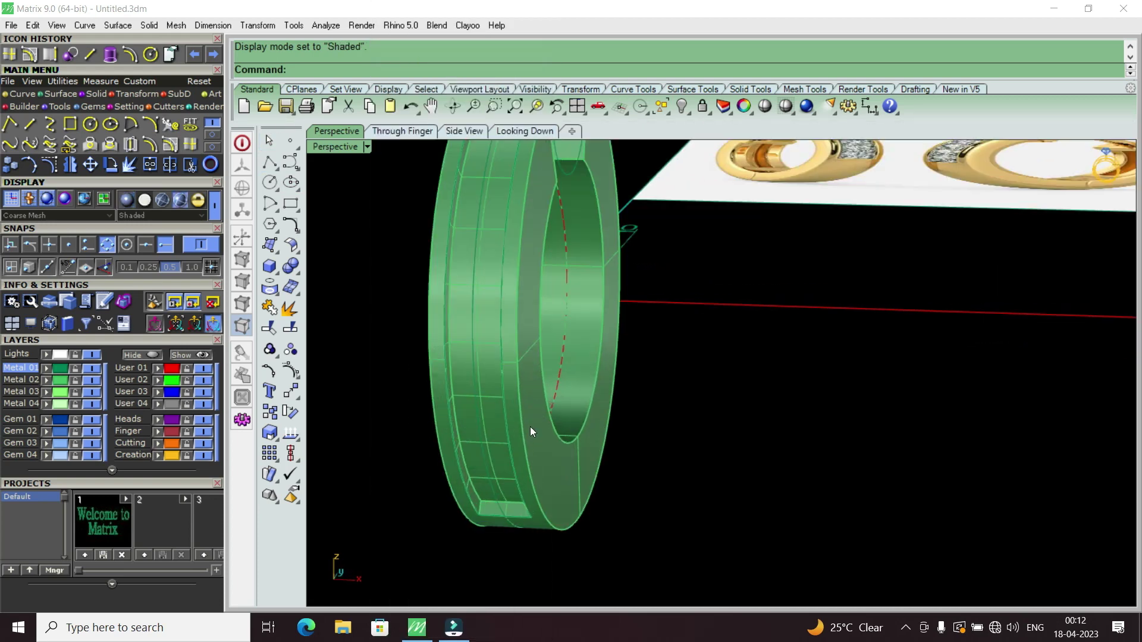
scroll(503, 445, "up", 1)
scroll(504, 445, "down", 2)
scroll(479, 490, "up", 3)
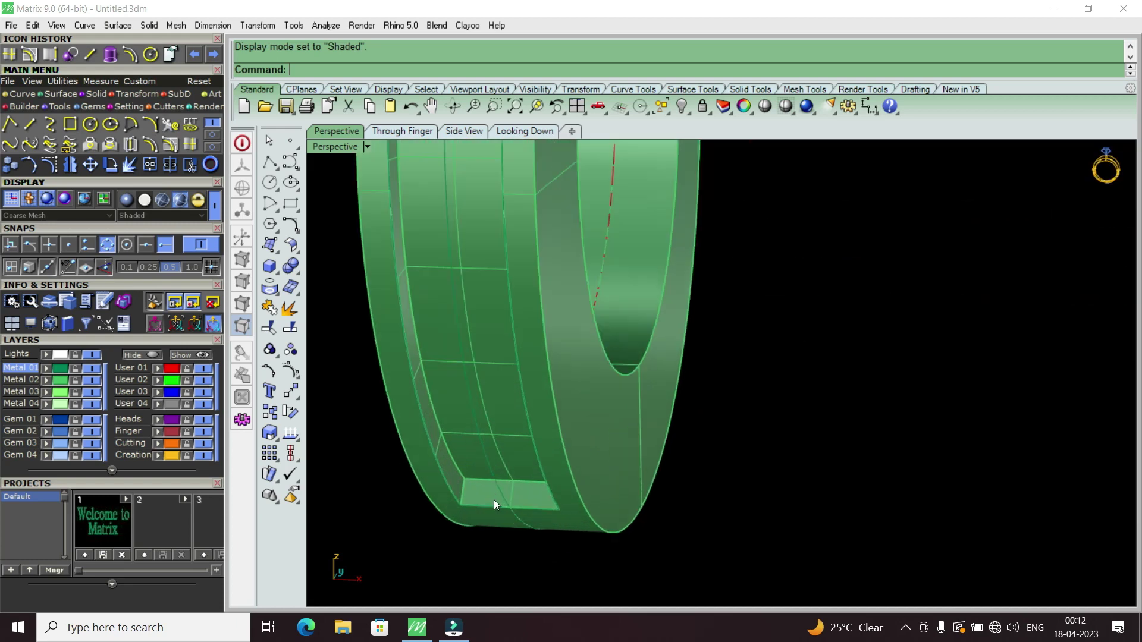
left_click(497, 494)
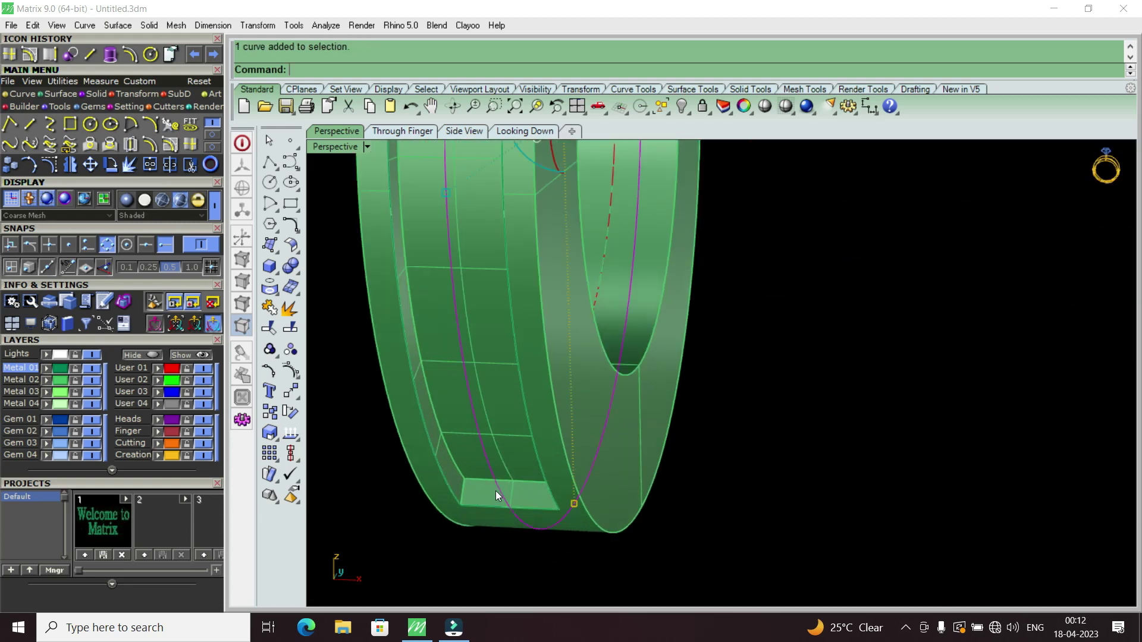
Step: Delete the old selected curve
key("Delete")
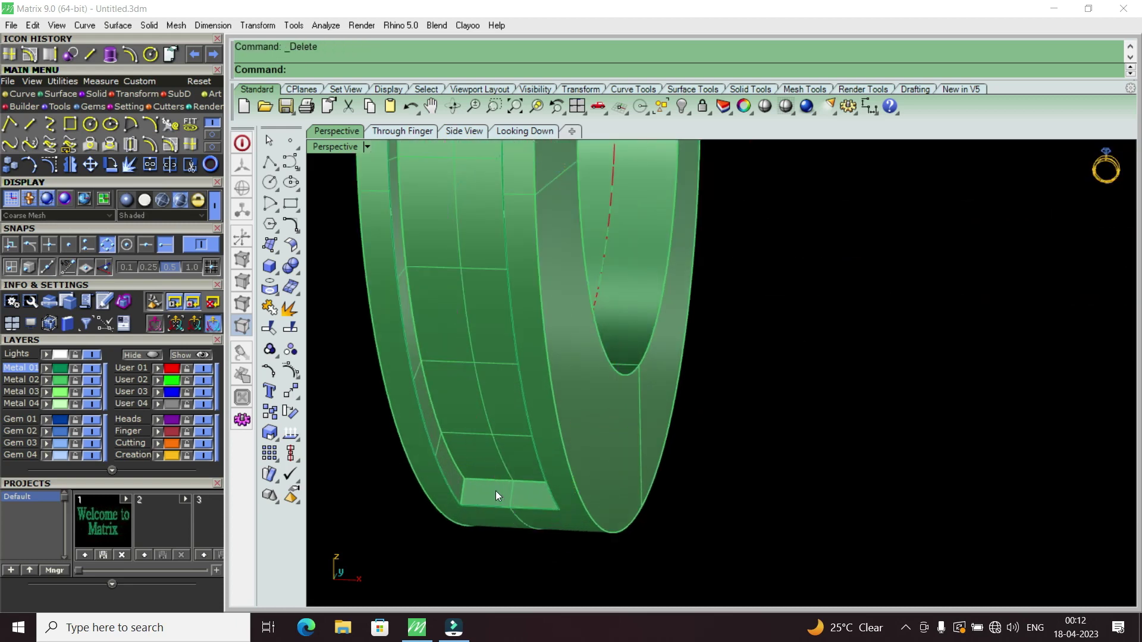
right_click_drag(495, 491, 567, 356)
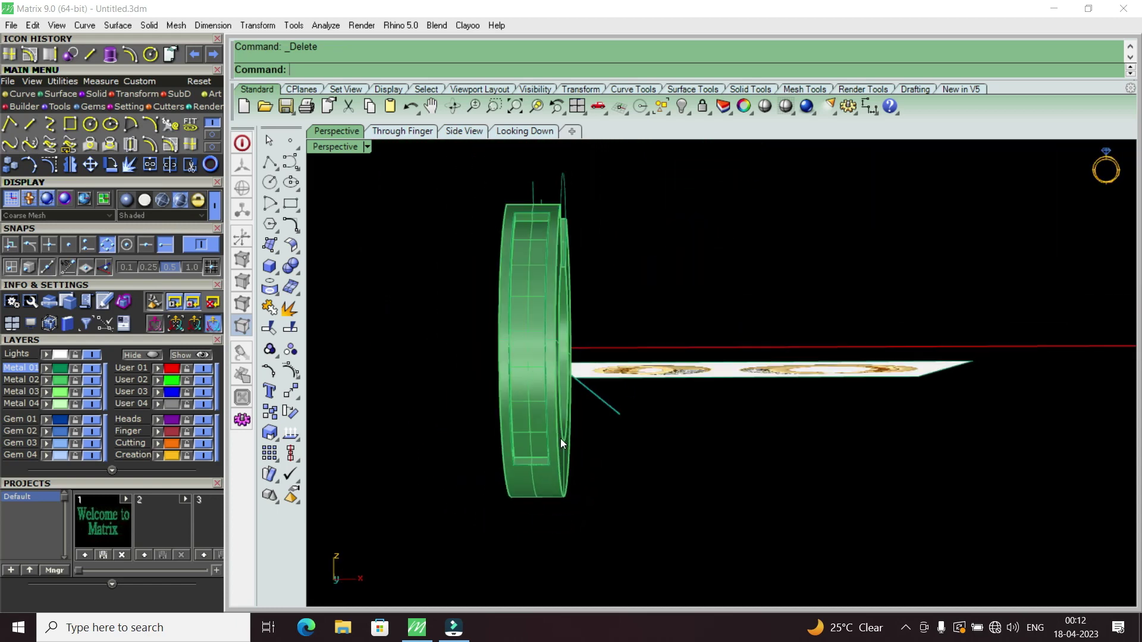
scroll(528, 239, "up", 3)
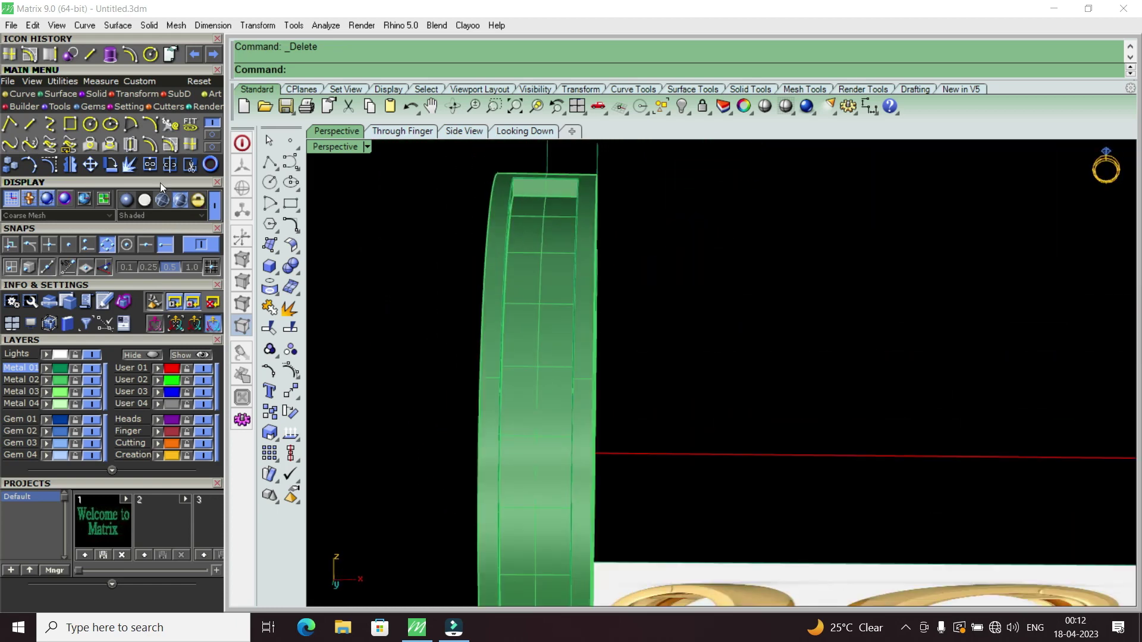
Step: Duplicate both edges of the recessed channel as curves
left_click(212, 134)
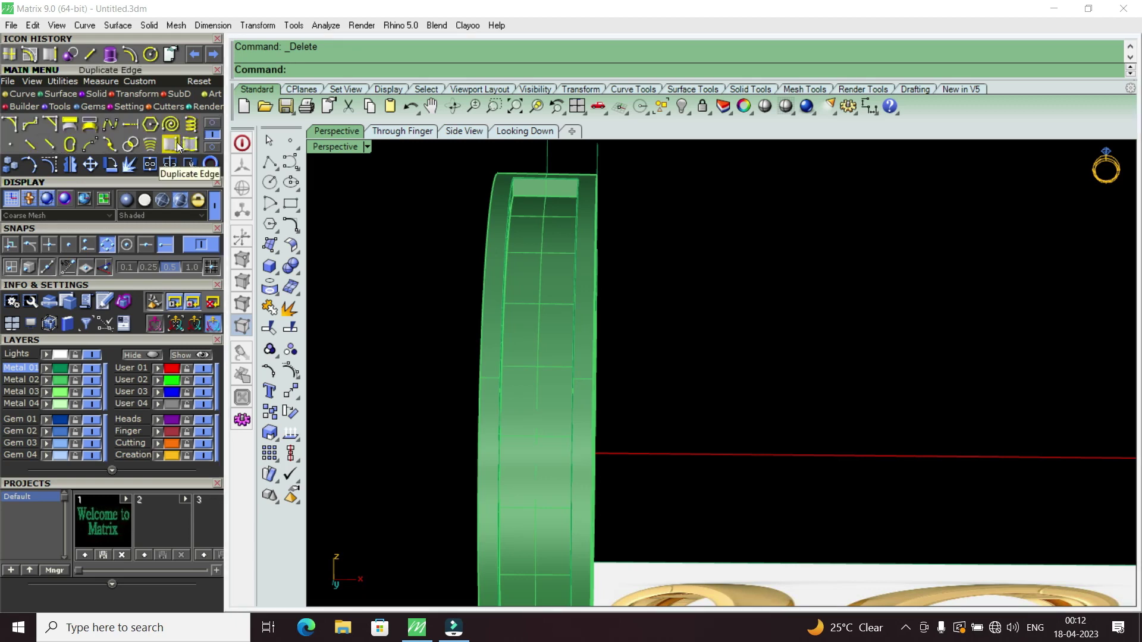
left_click(170, 144)
scroll(550, 287, "up", 2)
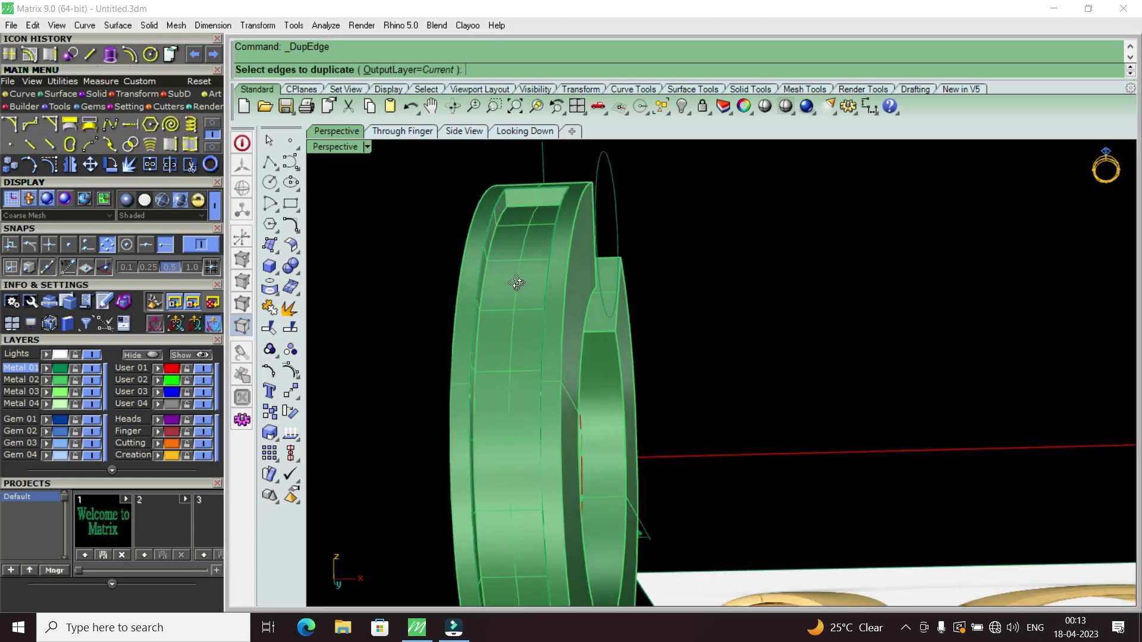
scroll(458, 307, "up", 3)
left_click(459, 302)
right_click_drag(462, 294, 617, 346)
scroll(664, 307, "up", 3)
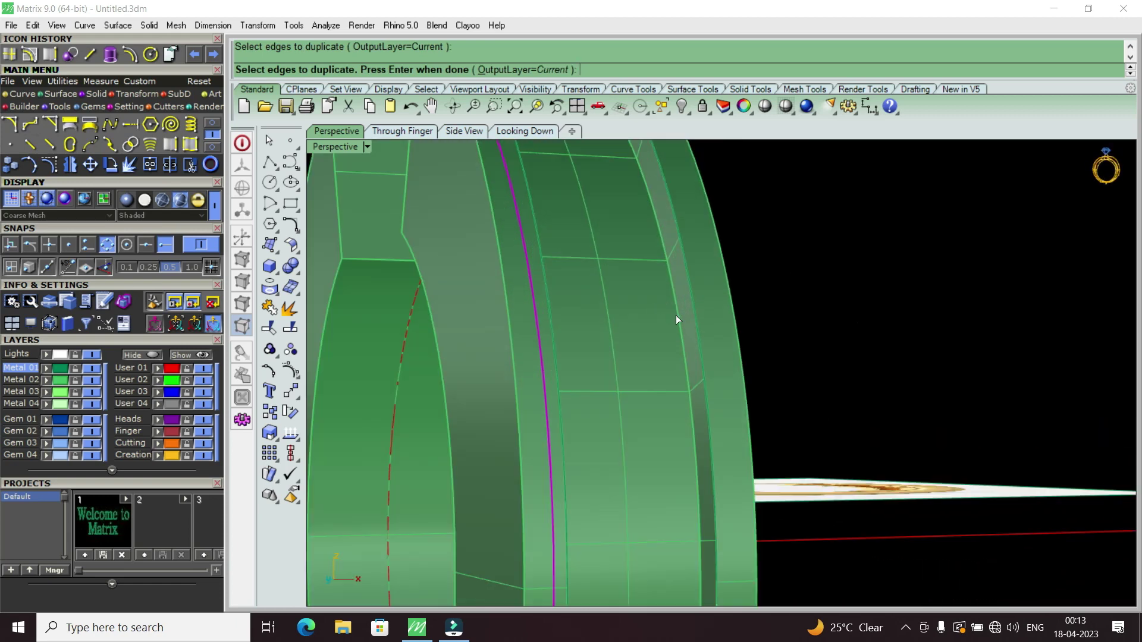
left_click(676, 315)
key("Return")
scroll(676, 315, "down", 3)
scroll(670, 309, "down", 2)
right_click_drag(607, 318, 598, 323)
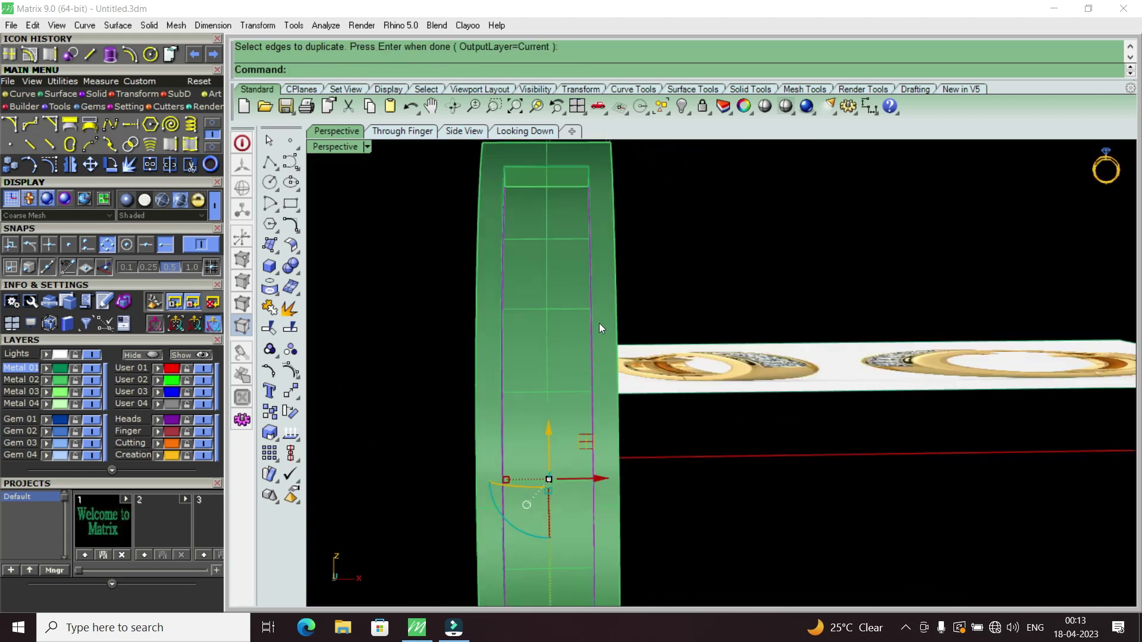
key("Escape")
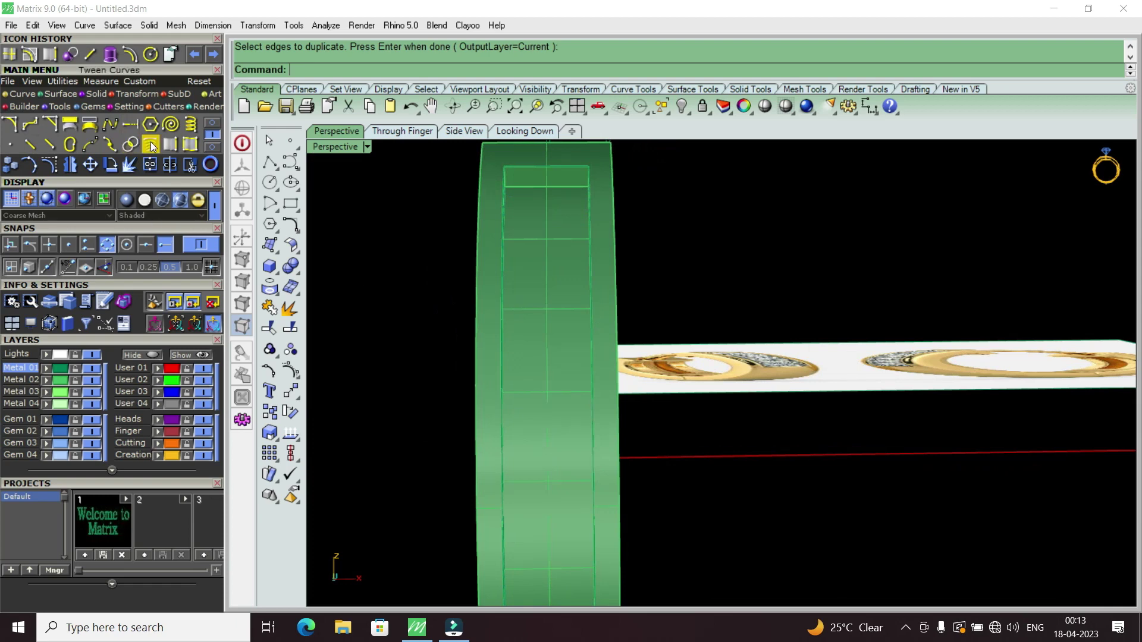
Step: Create tween curves between the two channel edge curves
left_click(152, 146)
mouse_move(542, 266)
right_mouse_down()
mouse_move(470, 271)
mouse_move(468, 283)
mouse_move(529, 306)
right_mouse_up()
scroll(469, 271, "up", 3)
left_click(460, 255)
left_click(500, 291)
scroll(652, 290, "up", 2)
scroll(651, 288, "up", 2)
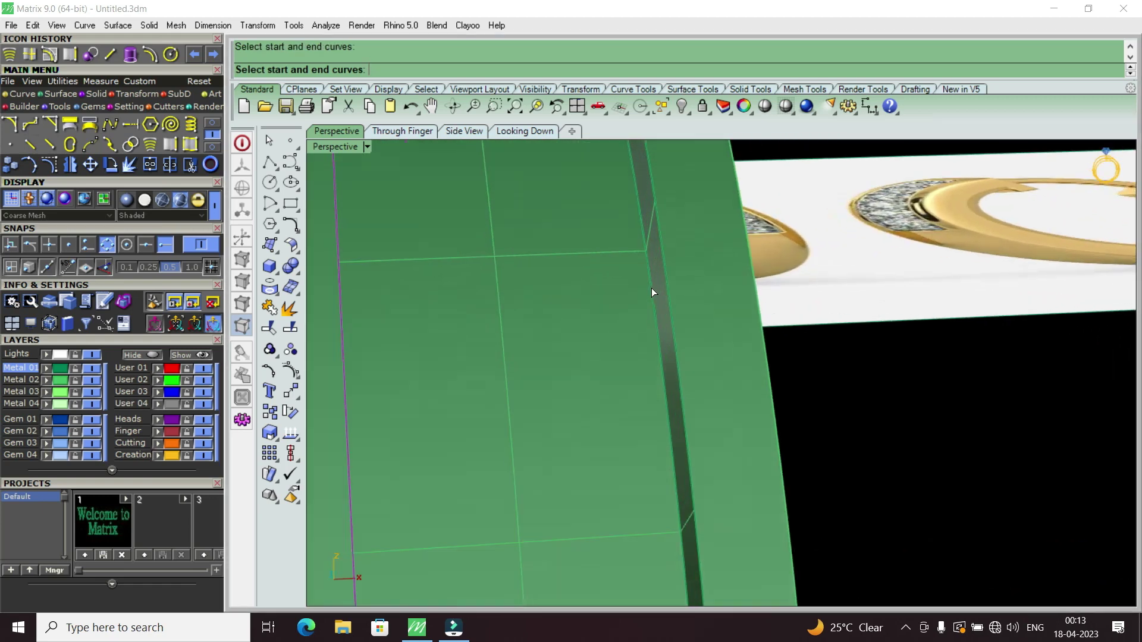
left_click(652, 288)
left_click(693, 331)
key("Return")
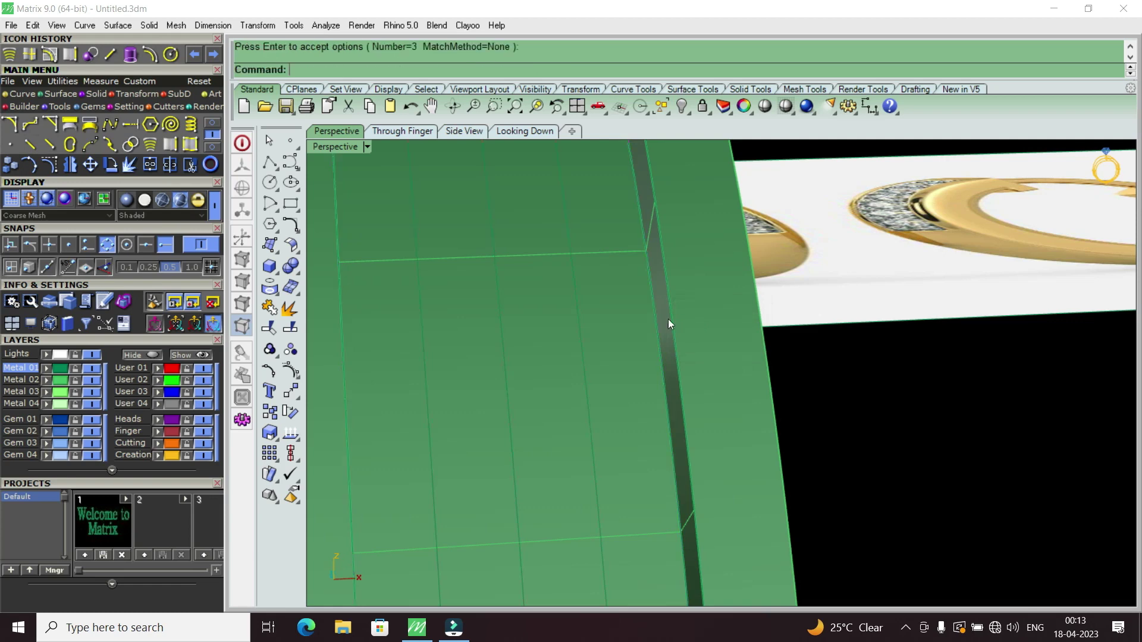
right_click_drag(668, 319, 559, 322)
Step: Select the solid ring band and view it obliquely
left_click(551, 357)
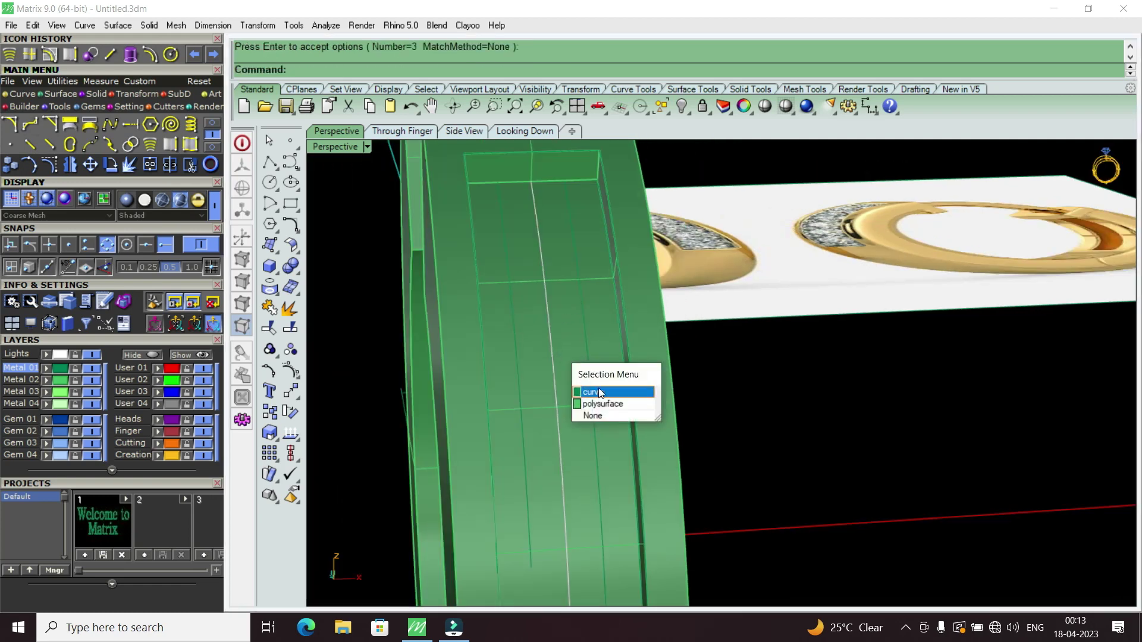
left_click(595, 390)
mouse_move(595, 390)
right_mouse_down()
mouse_move(545, 276)
mouse_move(522, 344)
mouse_move(512, 300)
right_mouse_up()
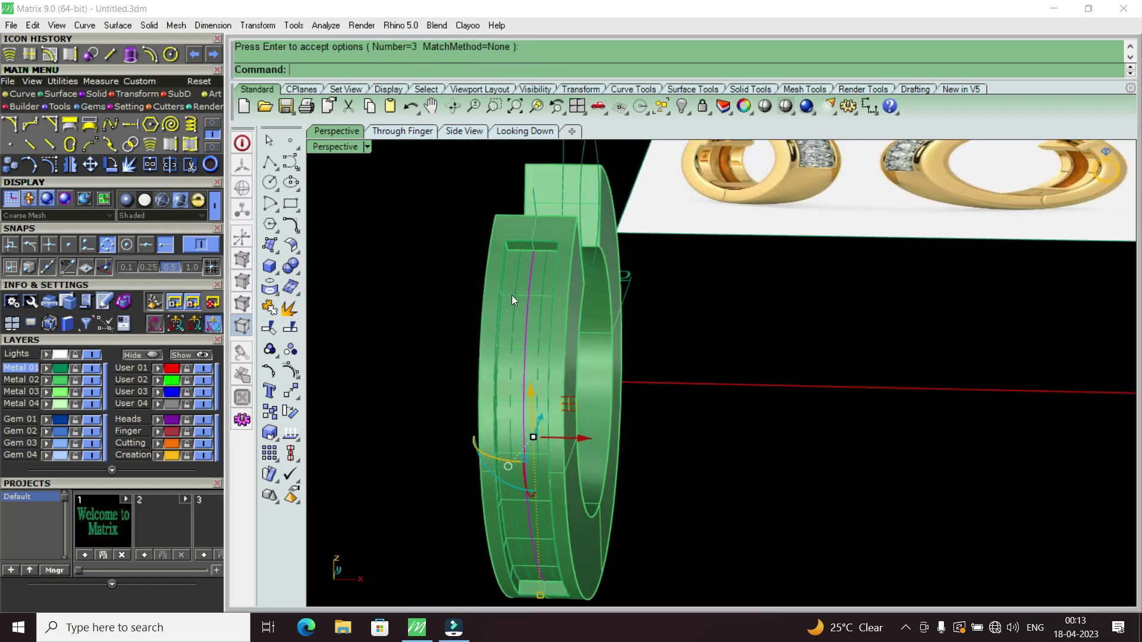
scroll(523, 297, "up", 3)
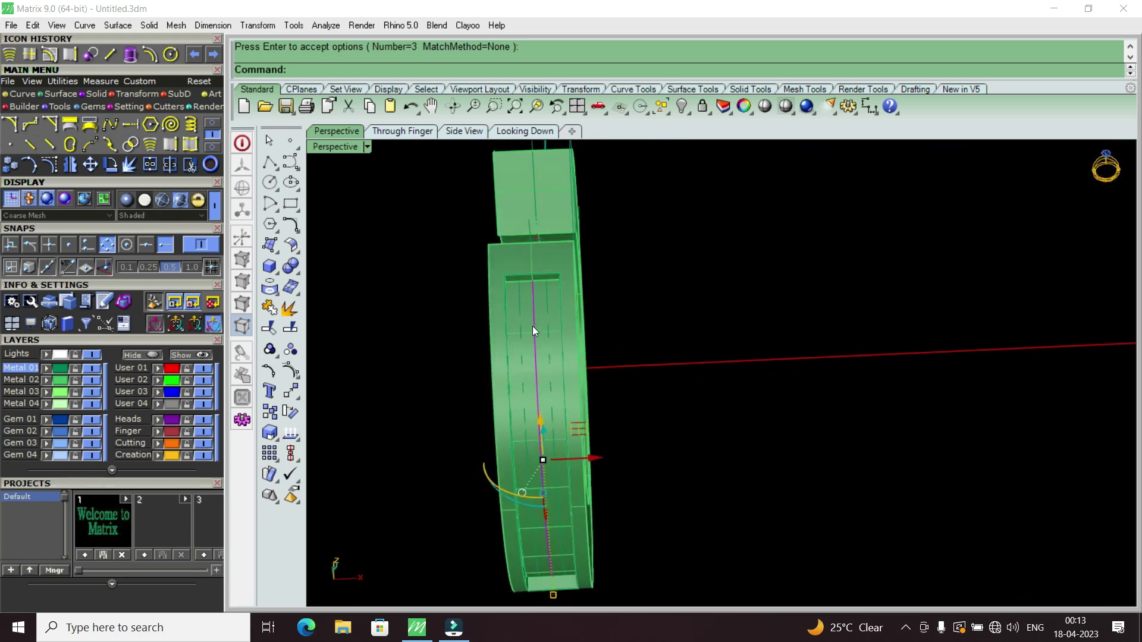
scroll(535, 301, "up", 2)
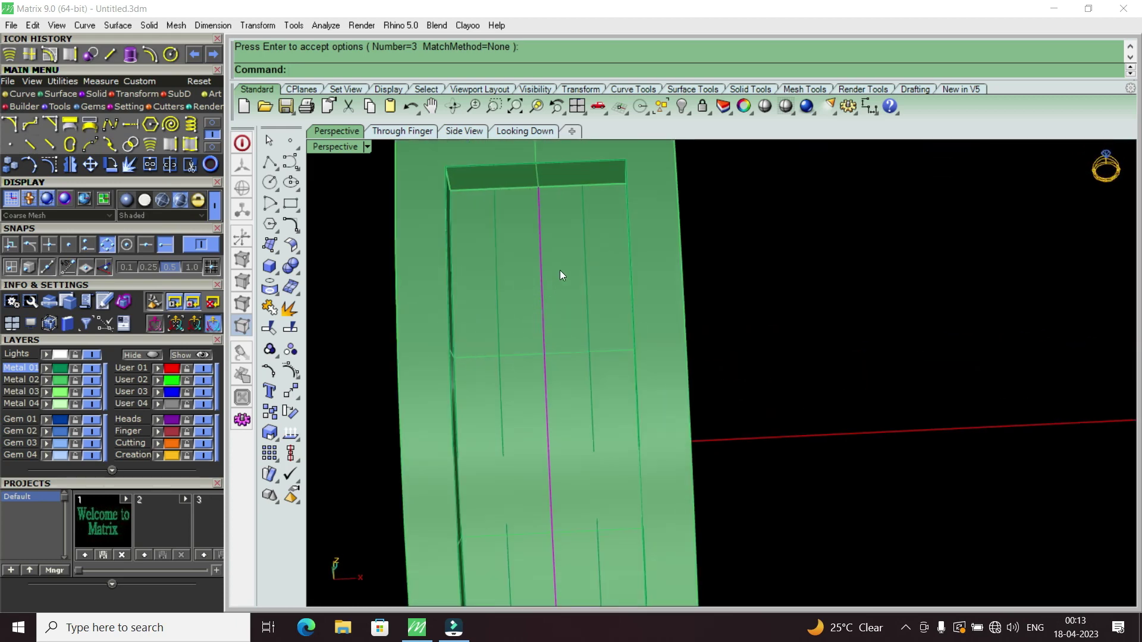
Step: Select the hoop band and start a Gem on Surface placement over its channel
key("Return")
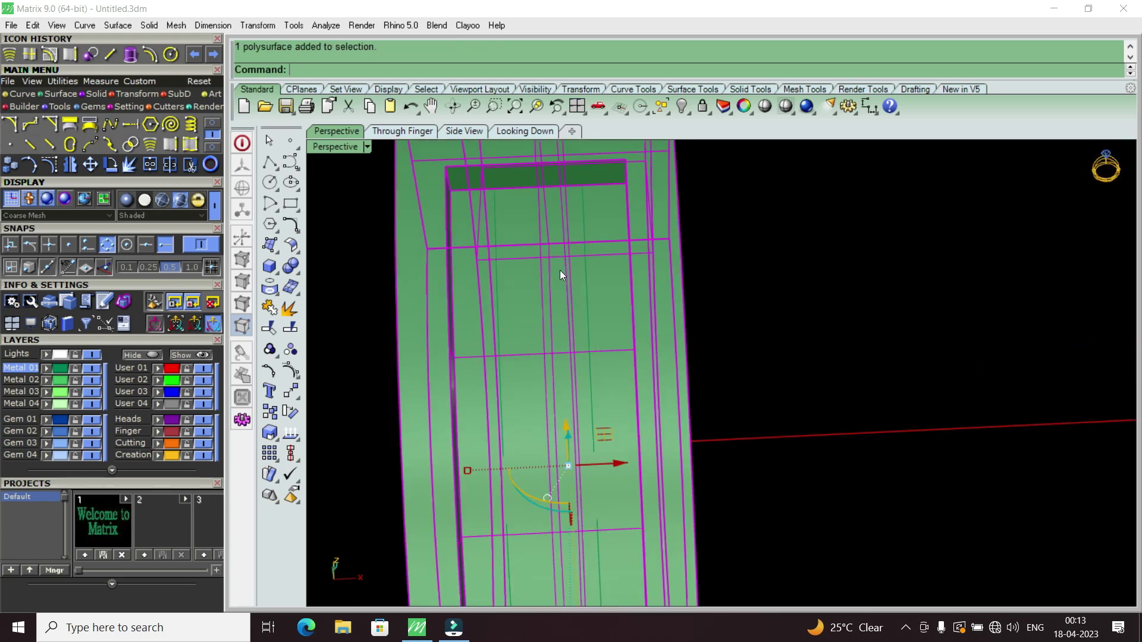
key("Escape")
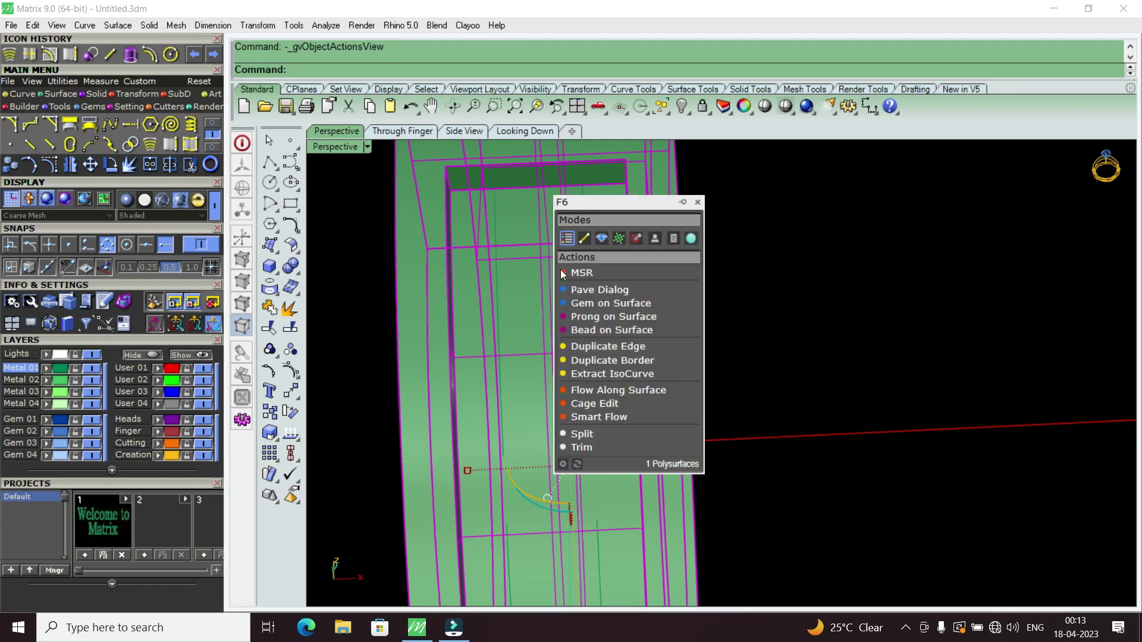
left_click(602, 309)
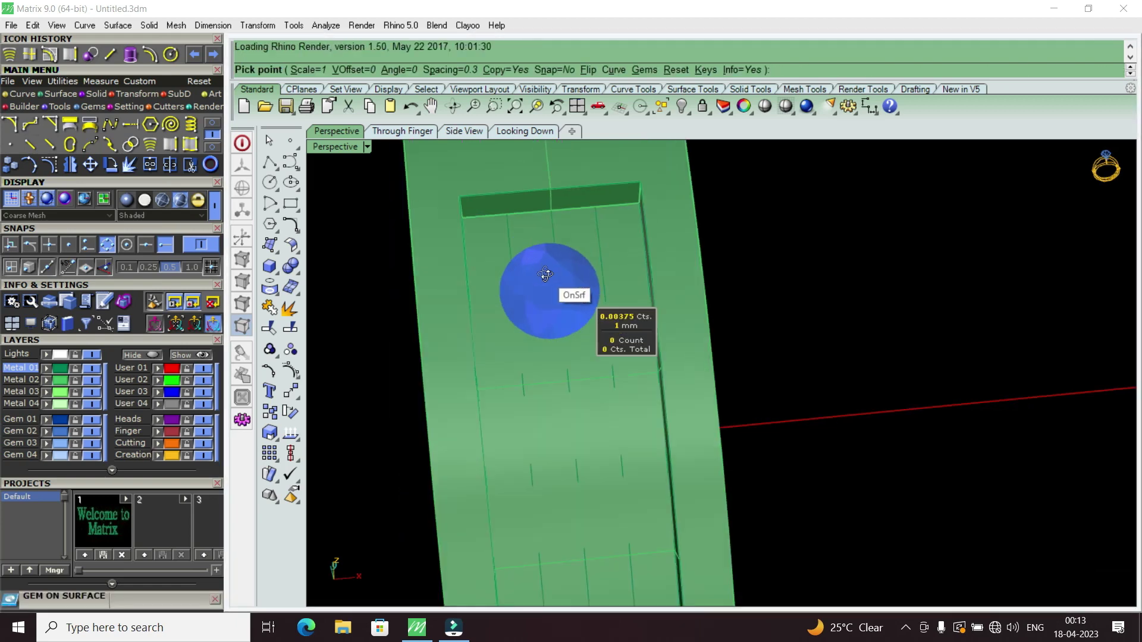
scroll(538, 274, "up", 2)
scroll(538, 292, "up", 2)
scroll(547, 315, "up", 2)
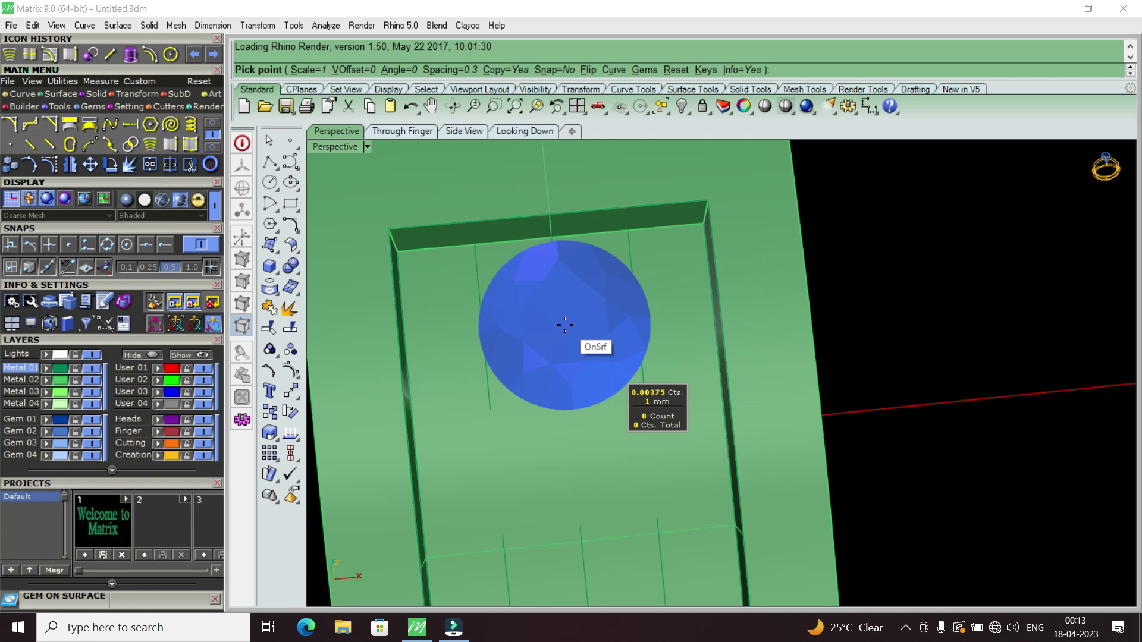
Step: Enlarge the round gem stepwise through 1.3, 1.5, 1.6 and 1.7 to 1.8 mm
key("Up")
key("Up")
key("Up")
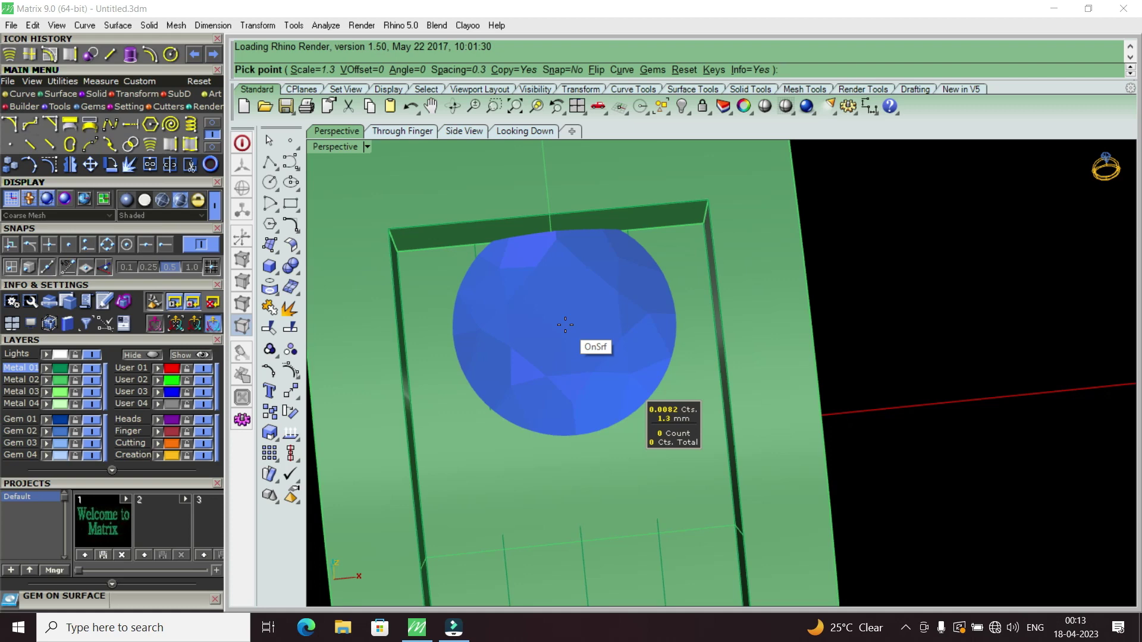
key("Up")
key("Up")
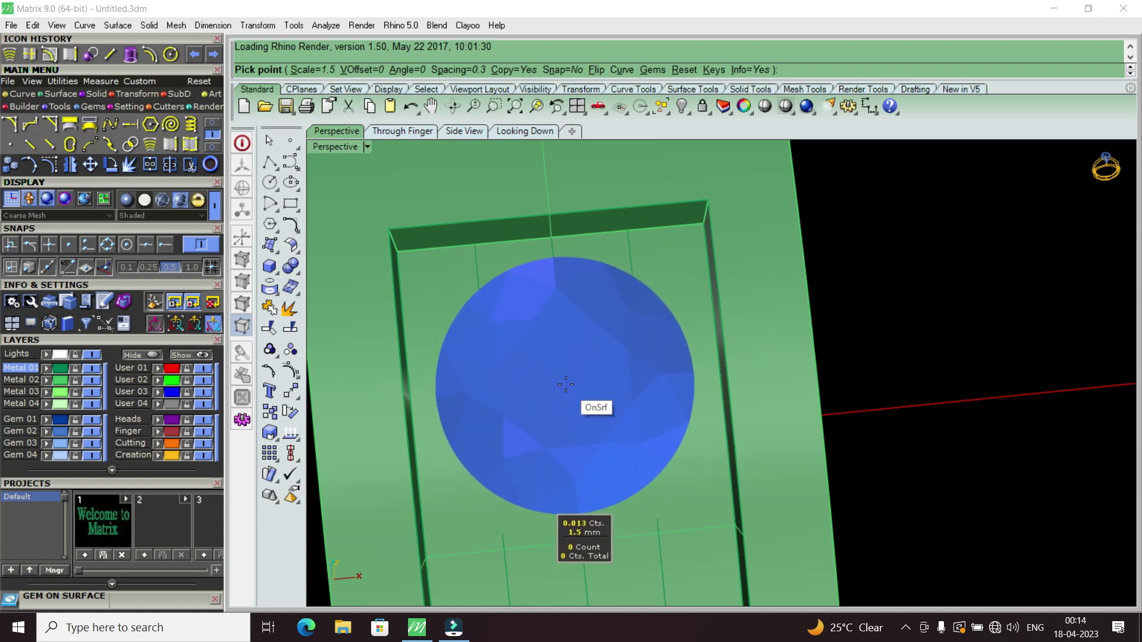
key("Up")
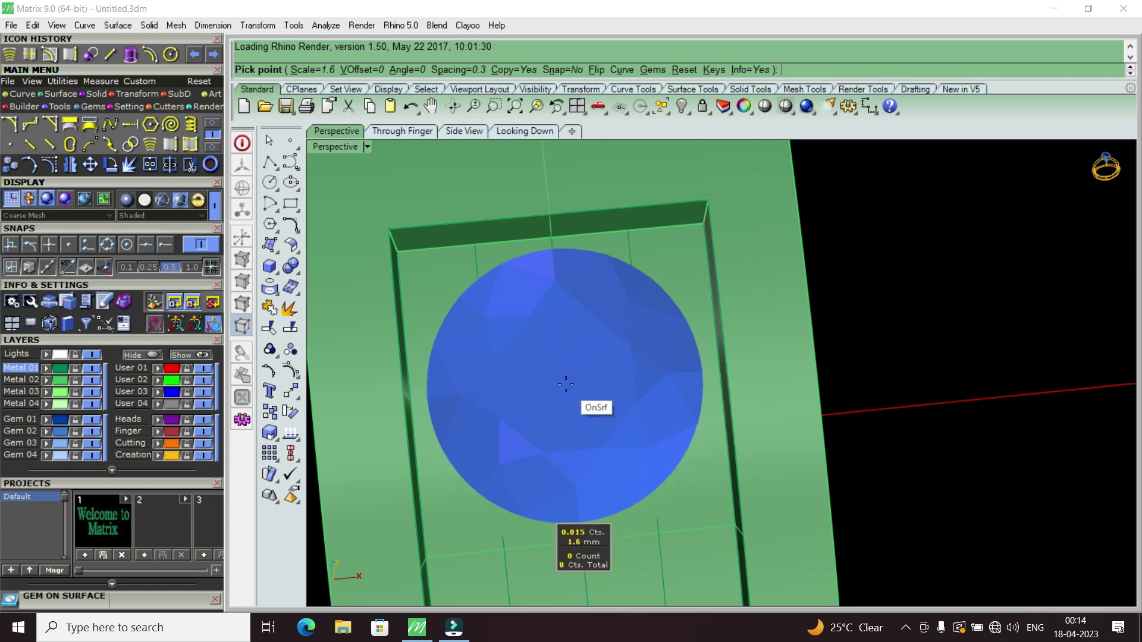
key("Up")
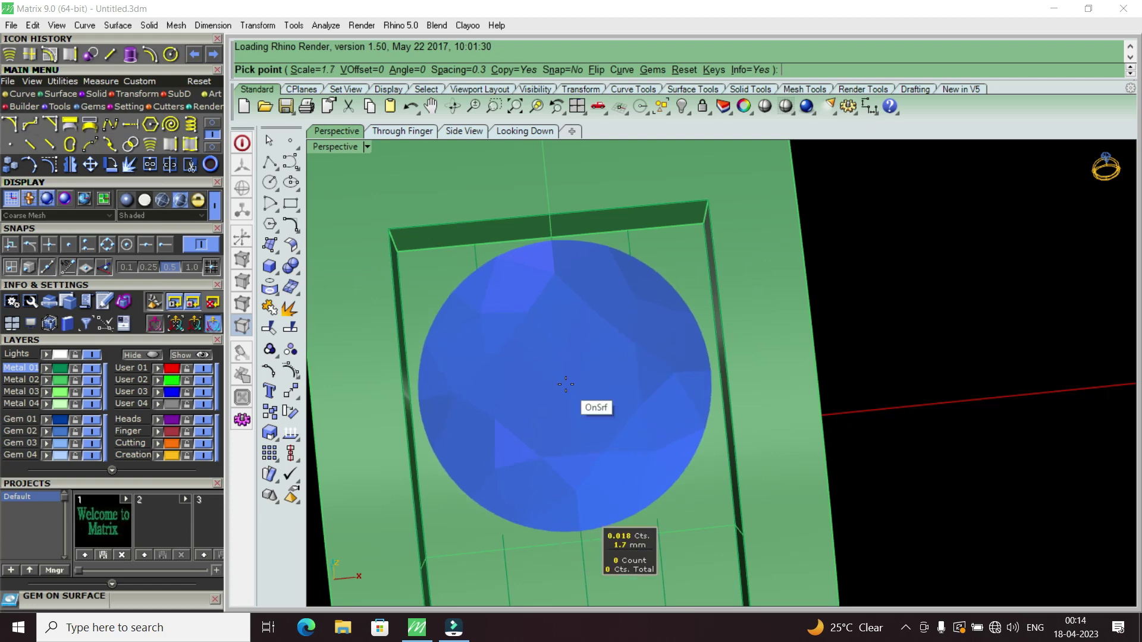
key("Up")
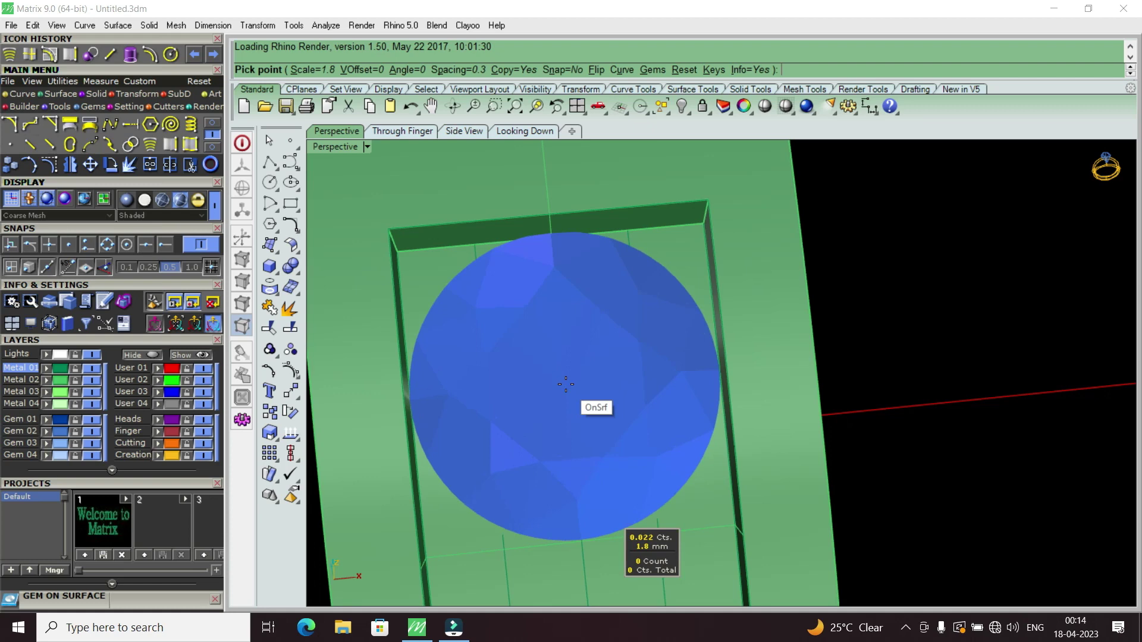
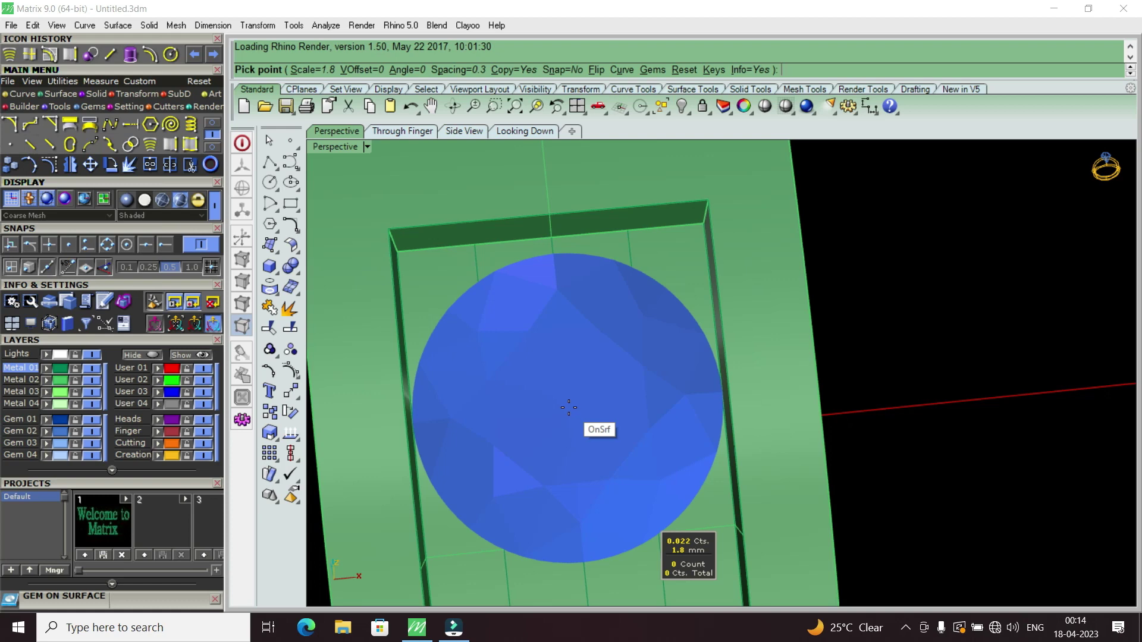
Step: Shrink the round gem to 1.7 mm and place it at the channel's top end
key("Down")
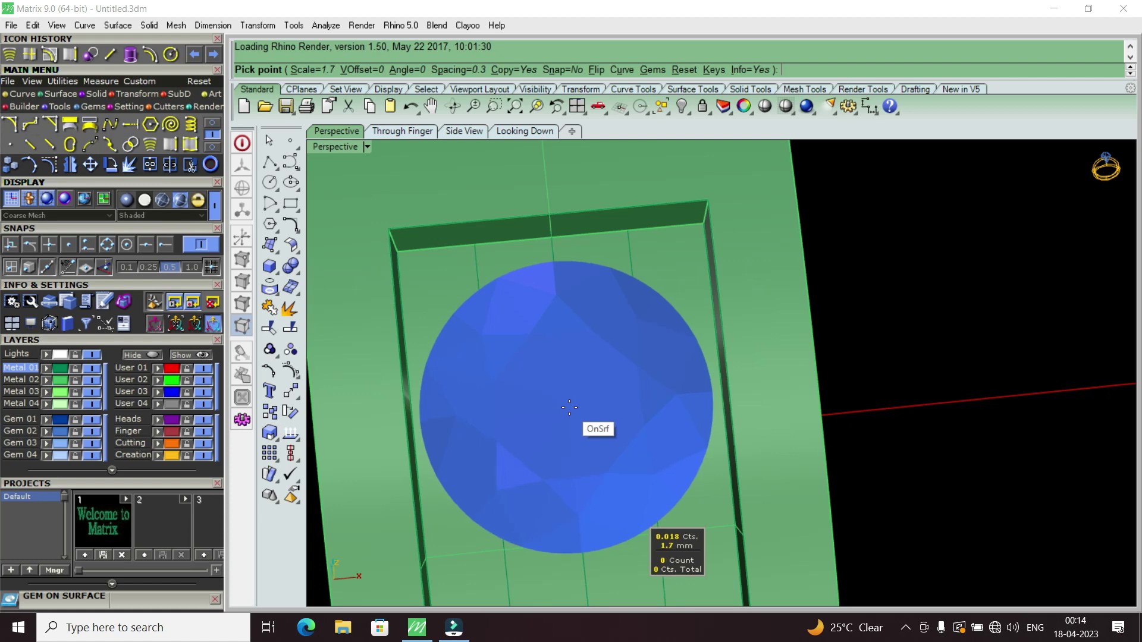
left_click(570, 408)
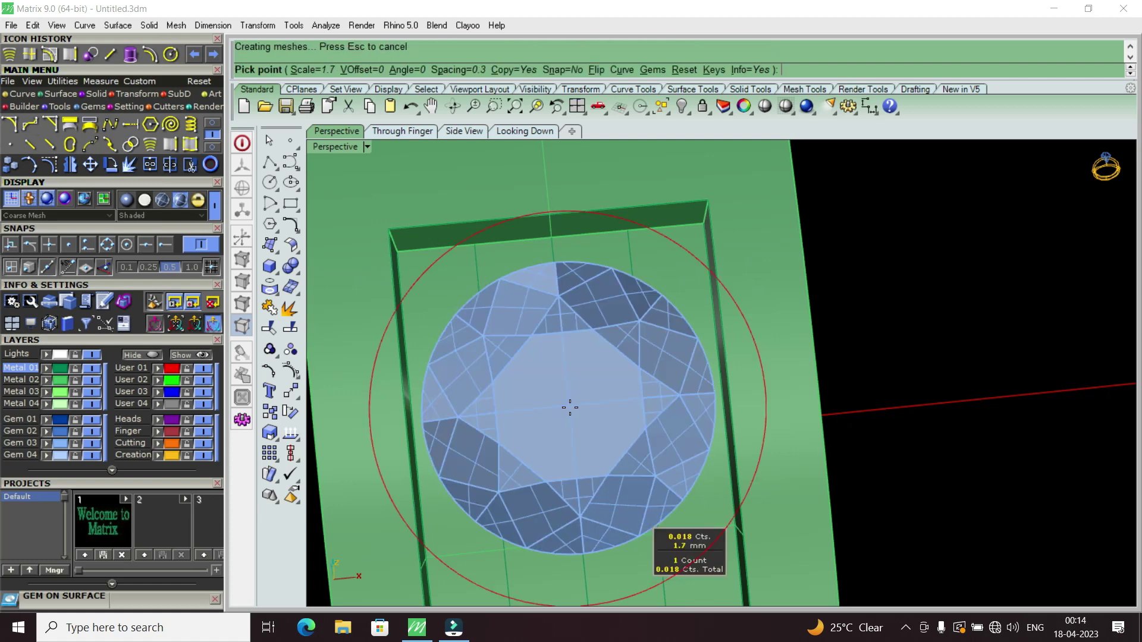
scroll(583, 333, "down", 3)
scroll(598, 318, "down", 2)
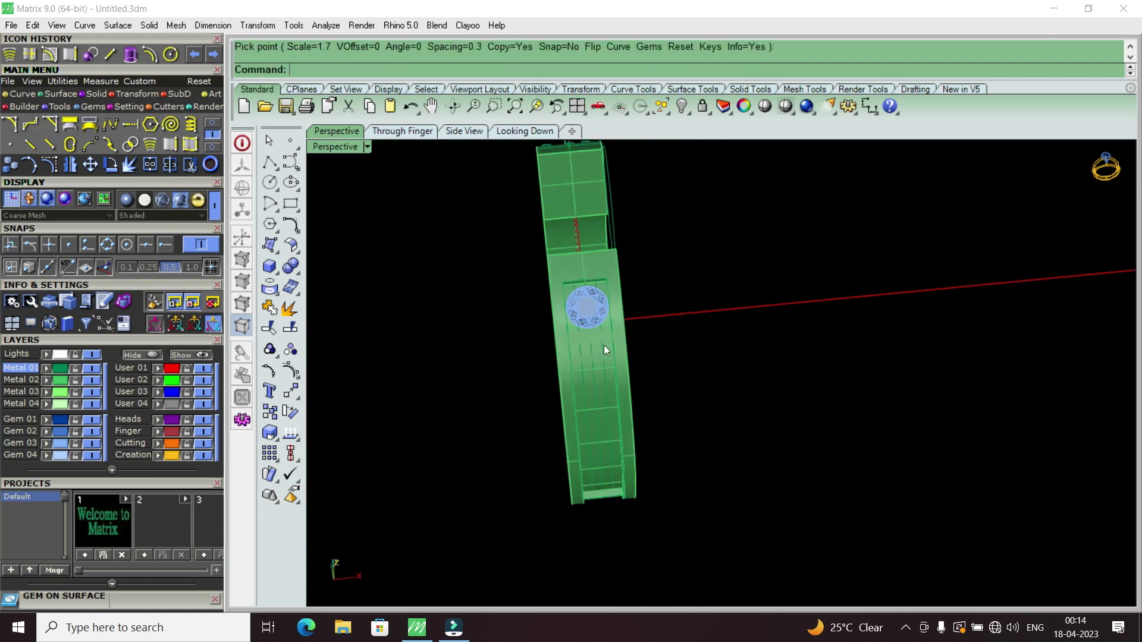
mouse_move(596, 329)
right_mouse_down()
mouse_move(621, 476)
mouse_move(603, 333)
mouse_move(540, 327)
right_mouse_up()
scroll(607, 487, "up", 2)
scroll(603, 333, "up", 2)
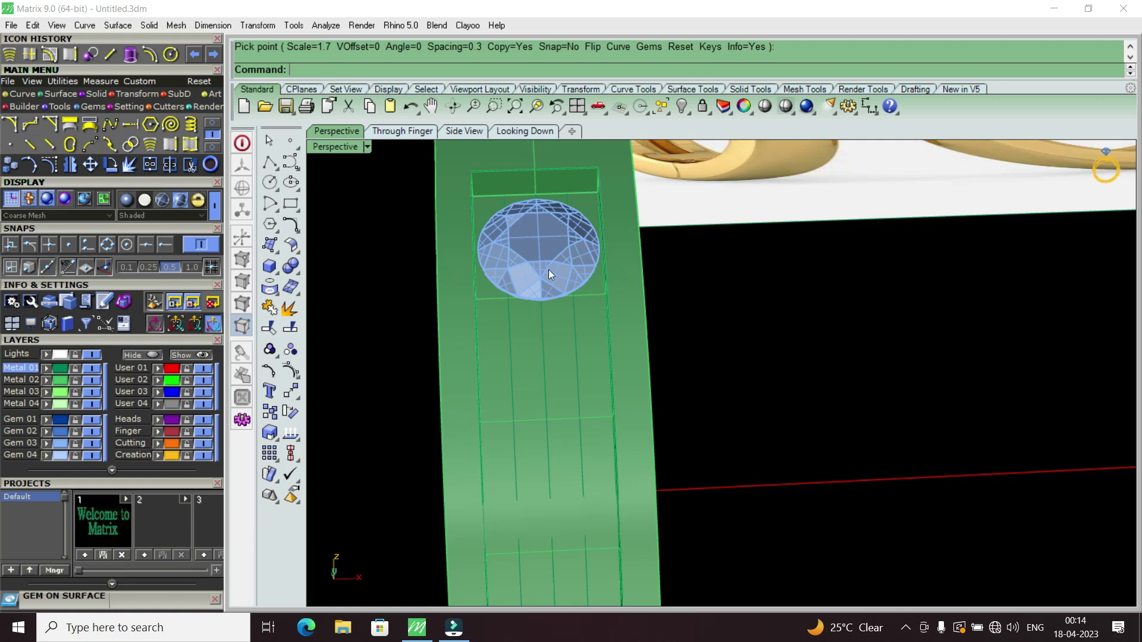
Step: Select the placed gem, orbit around it to inspect it, then clear the selection
left_click(548, 270)
mouse_move(549, 269)
right_mouse_down()
mouse_move(569, 367)
mouse_move(555, 406)
right_mouse_up()
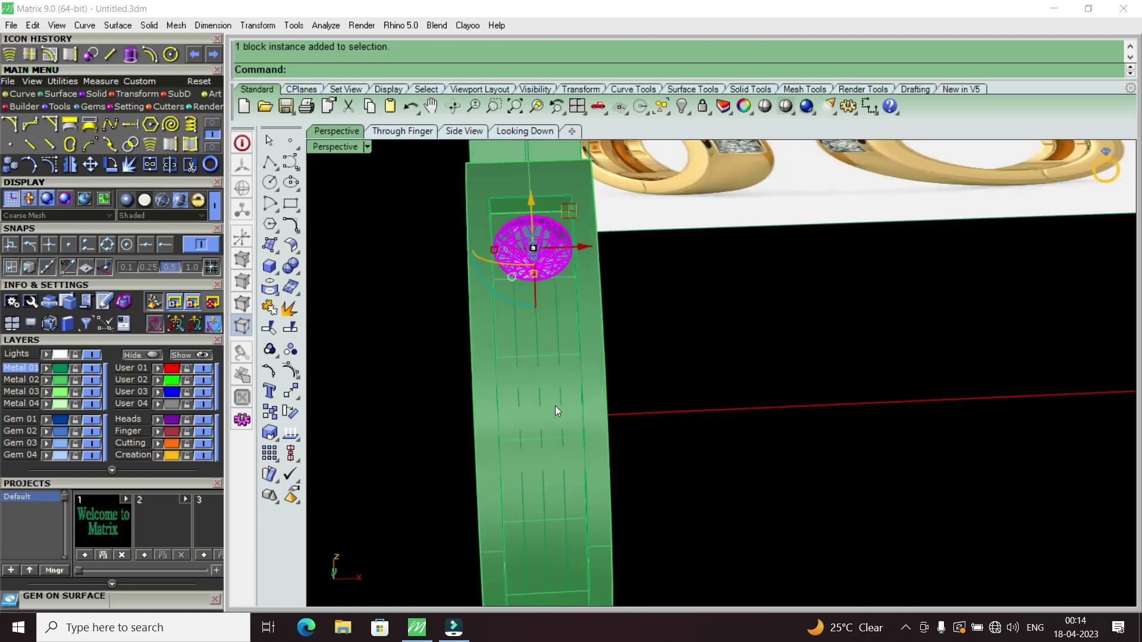
right_click_drag(551, 316, 554, 344)
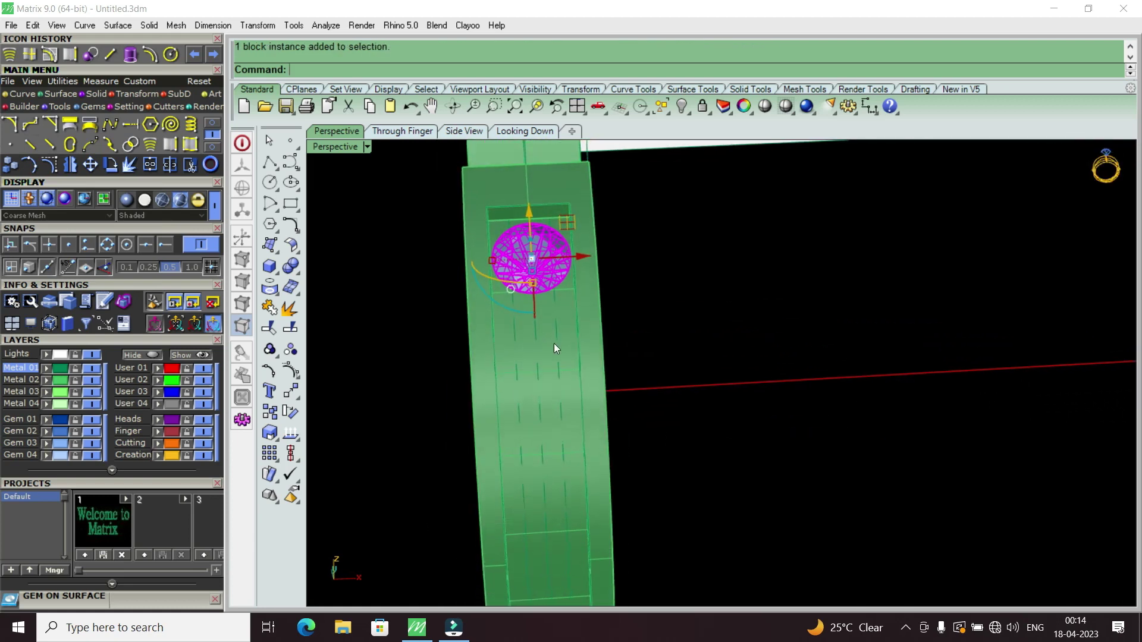
scroll(513, 329, "up", 3)
key("Escape")
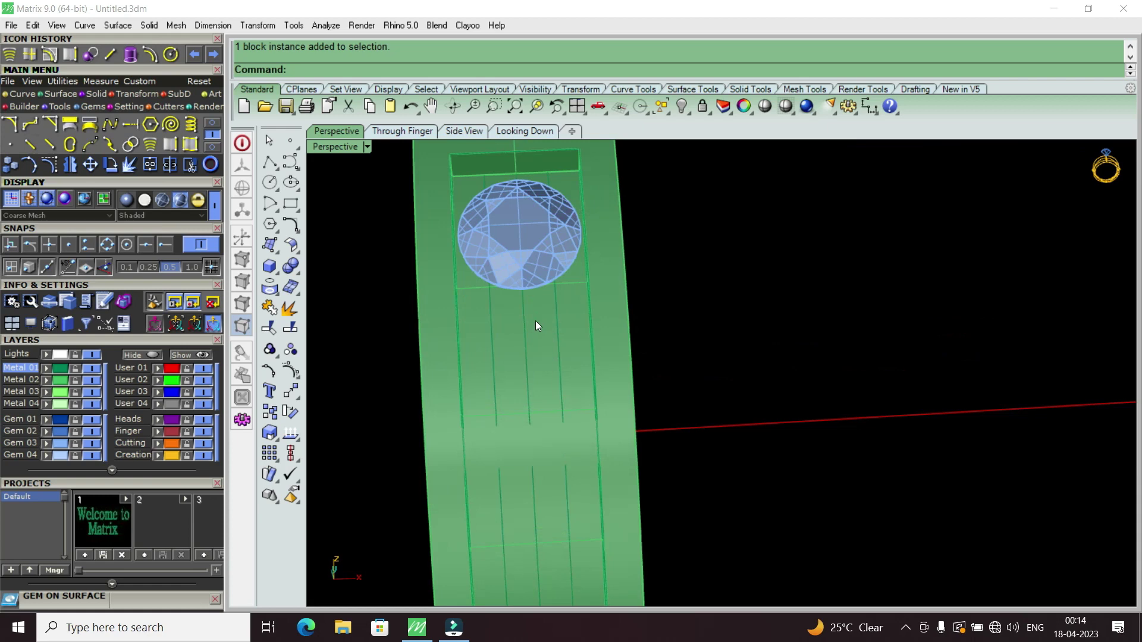
Step: Start Gem on Surface on the ring band from the F6 Object Actions
left_click(536, 321)
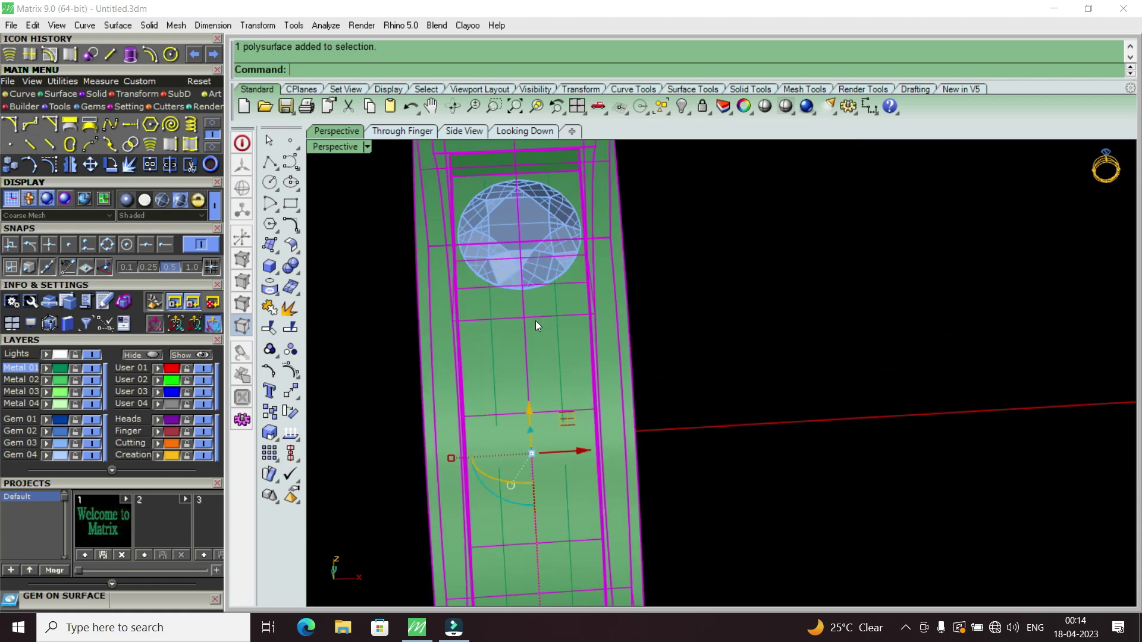
key("F6")
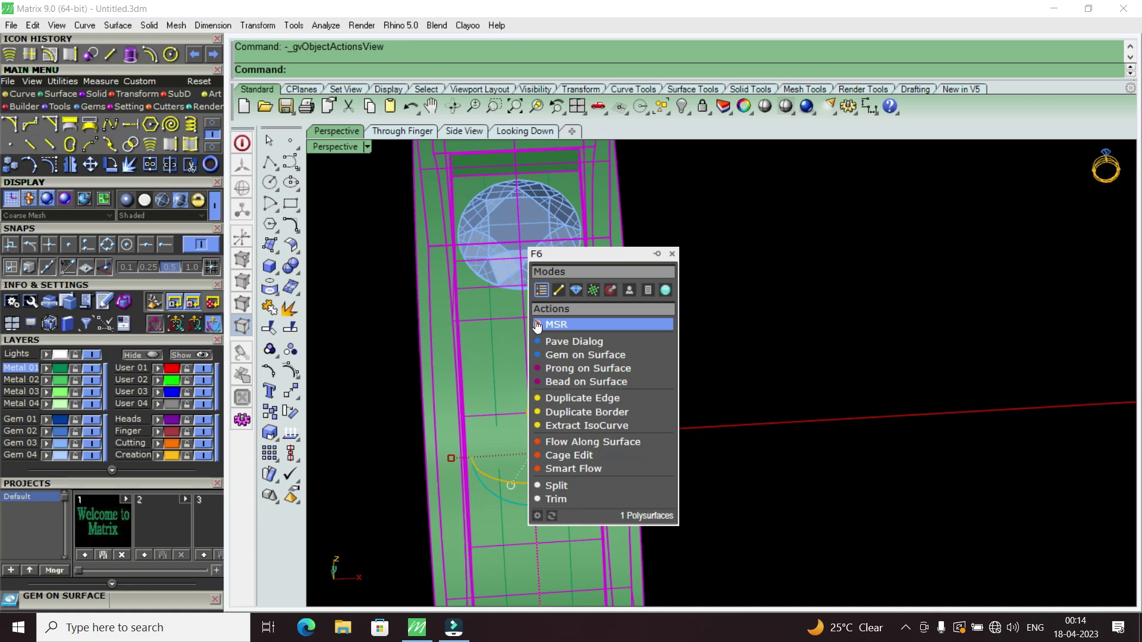
left_click(587, 356)
scroll(523, 346, "up", 5)
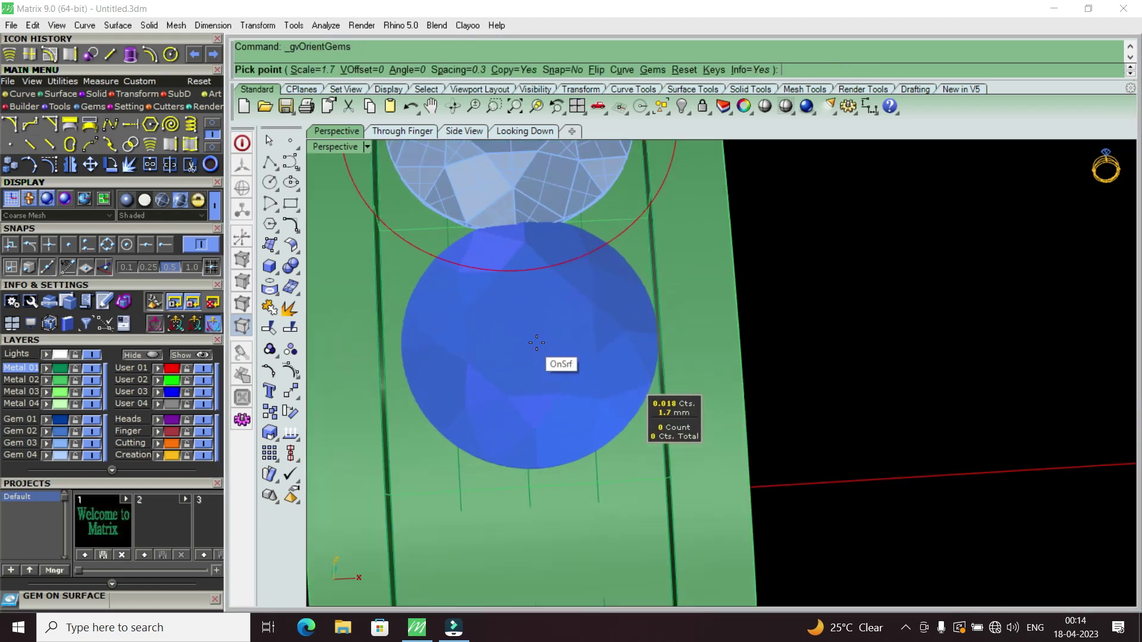
Step: Place two more 1.7 mm gems below the first one in the channel
left_click(523, 375)
scroll(542, 468, "down", 5)
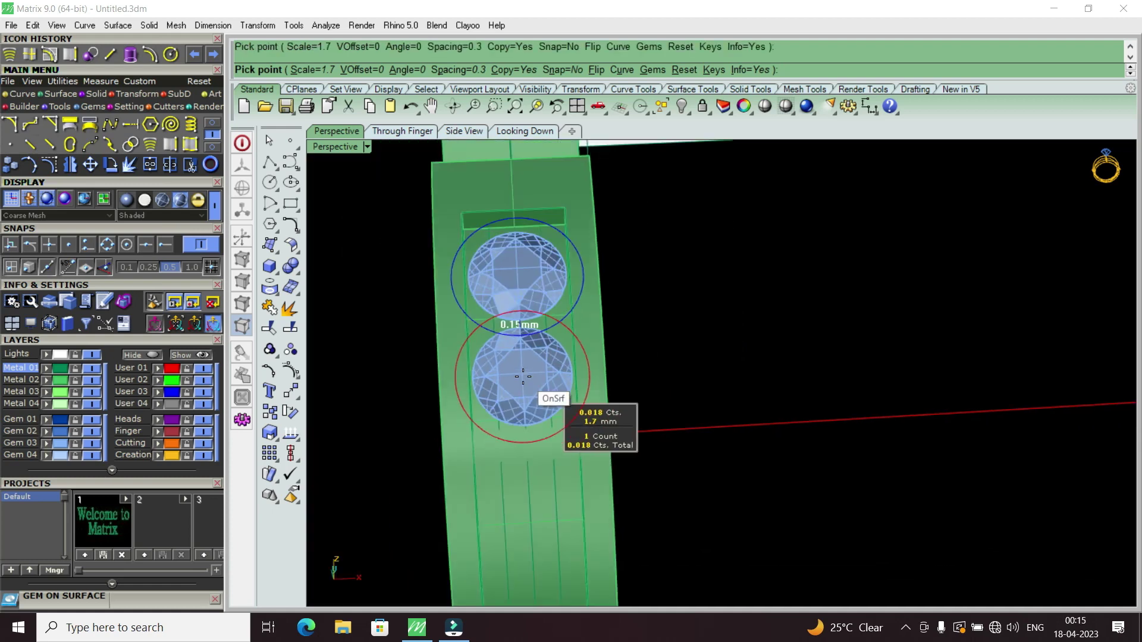
scroll(542, 468, "up", 2)
scroll(538, 461, "up", 2)
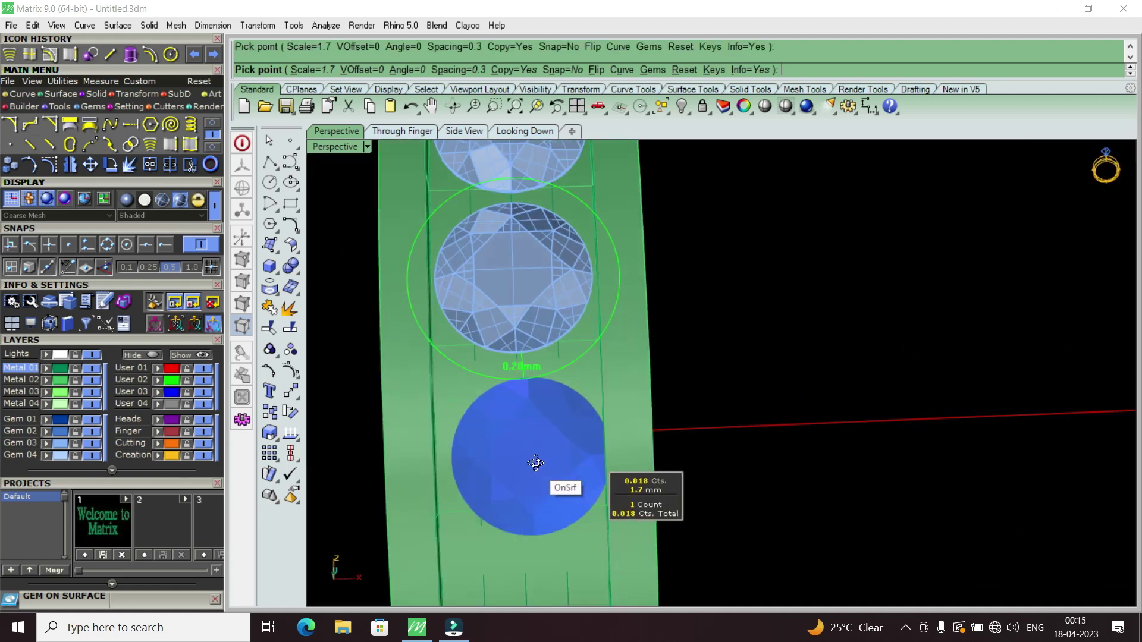
scroll(531, 437, "up", 2)
scroll(530, 417, "up", 2)
scroll(523, 394, "up", 2)
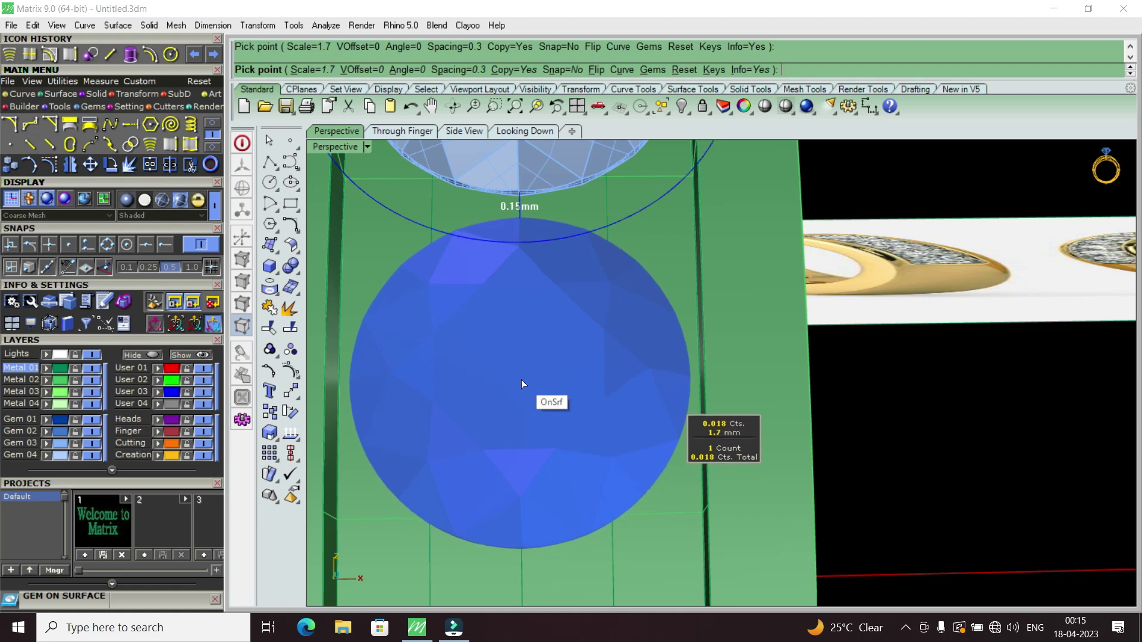
left_click(521, 380)
scroll(521, 379, "down", 2)
scroll(521, 380, "down", 2)
scroll(521, 381, "down", 2)
left_click(521, 380)
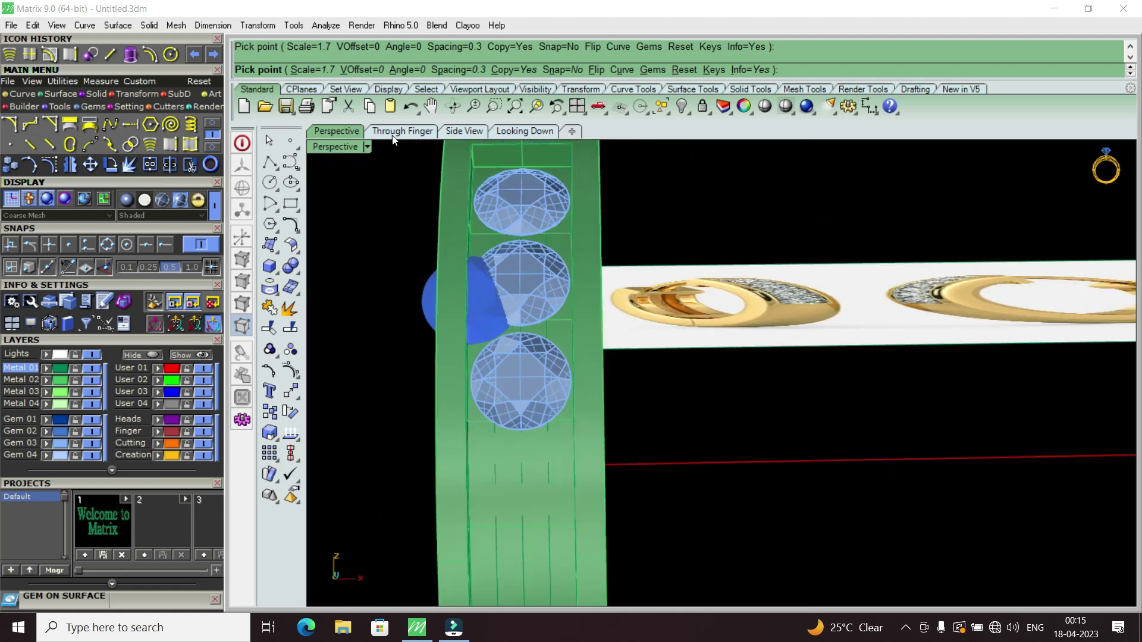
Step: Set the gem placement spacing to 0.15 mm
left_click(462, 72)
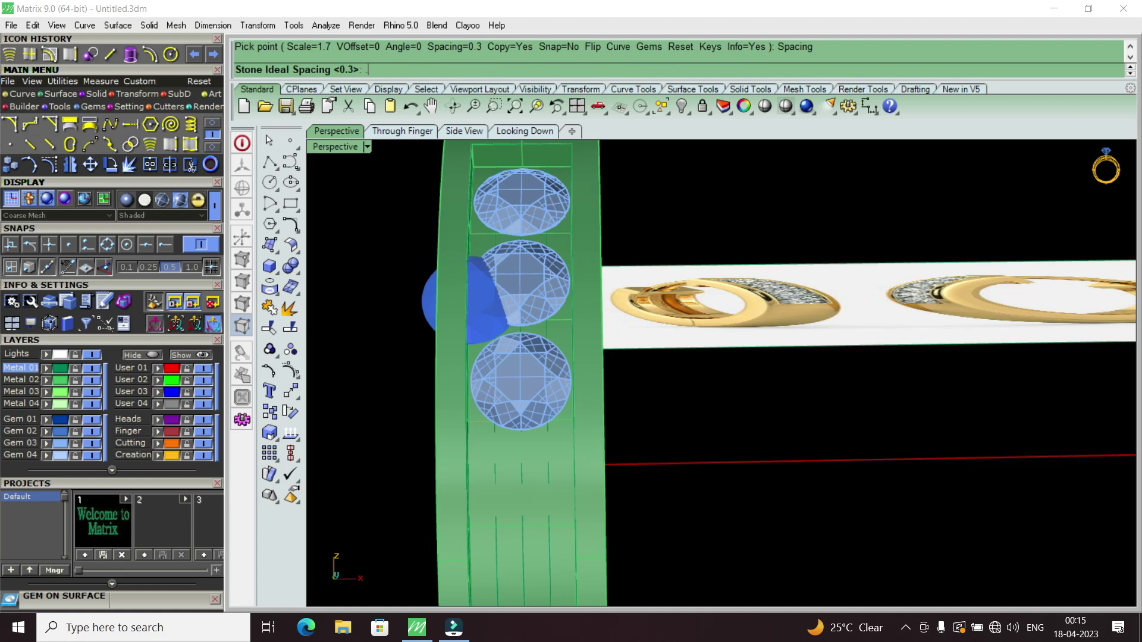
type(".15")
key("Return")
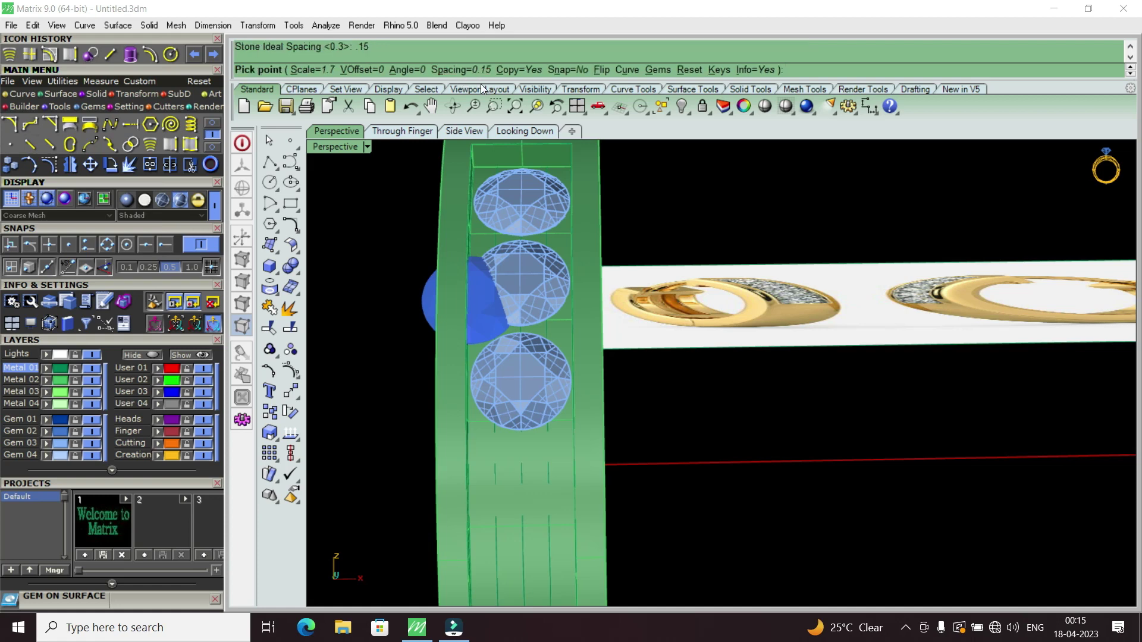
Step: Turn snapping on and place the next 1.7 mm gem in the channel
left_click(574, 70)
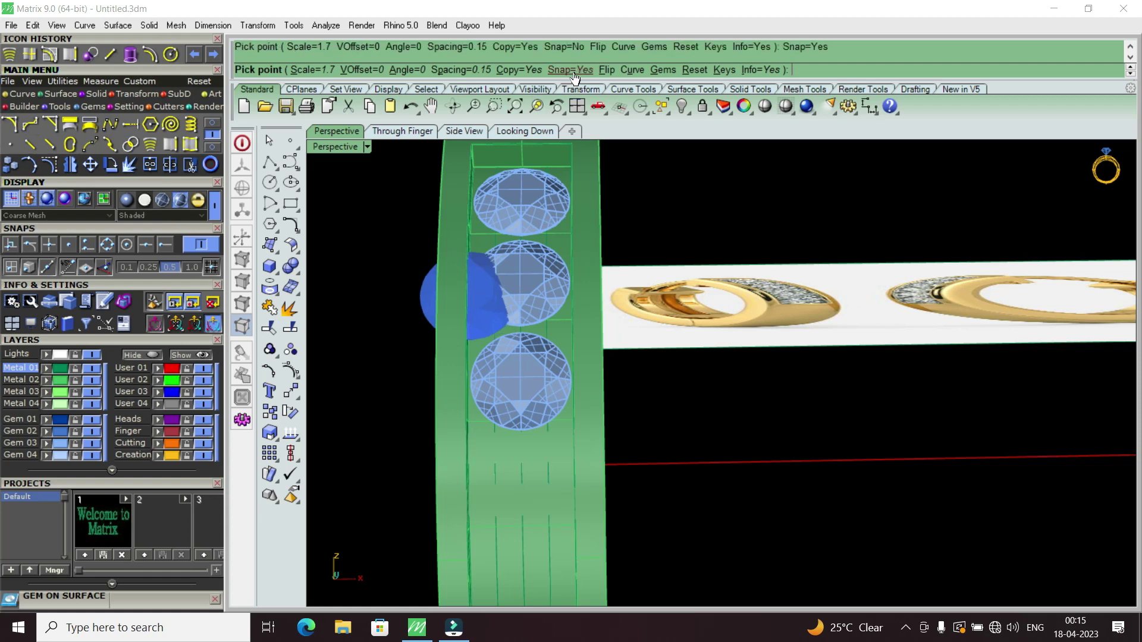
scroll(532, 428, "down", 2)
scroll(538, 457, "up", 4)
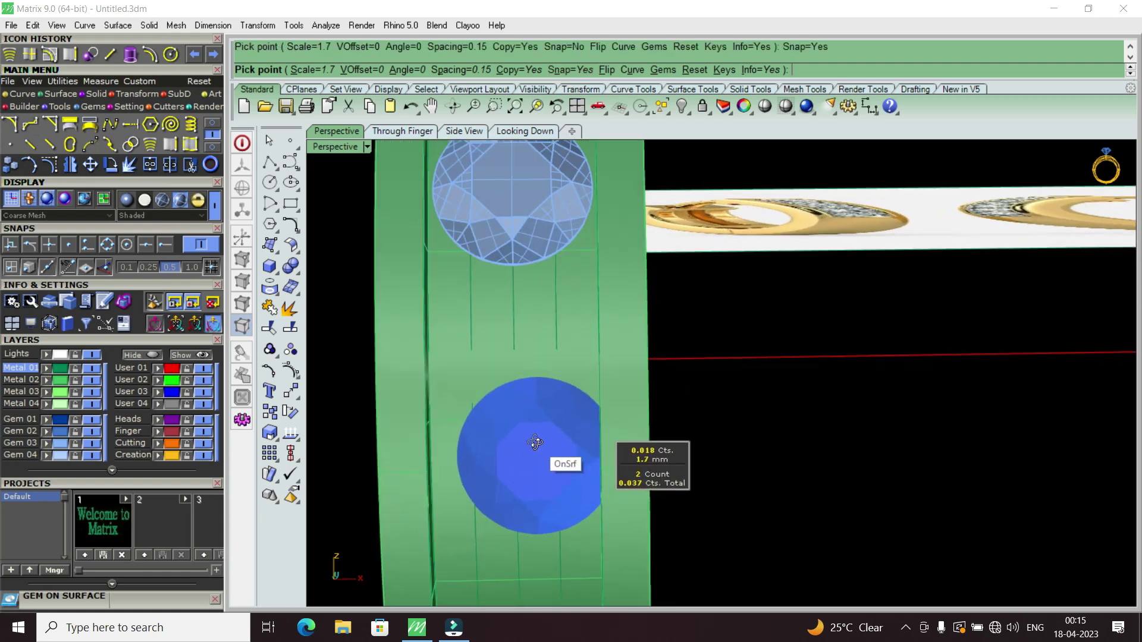
mouse_move(535, 438)
right_mouse_down()
mouse_move(499, 314)
mouse_move(525, 319)
right_mouse_up()
scroll(525, 319, "up", 2)
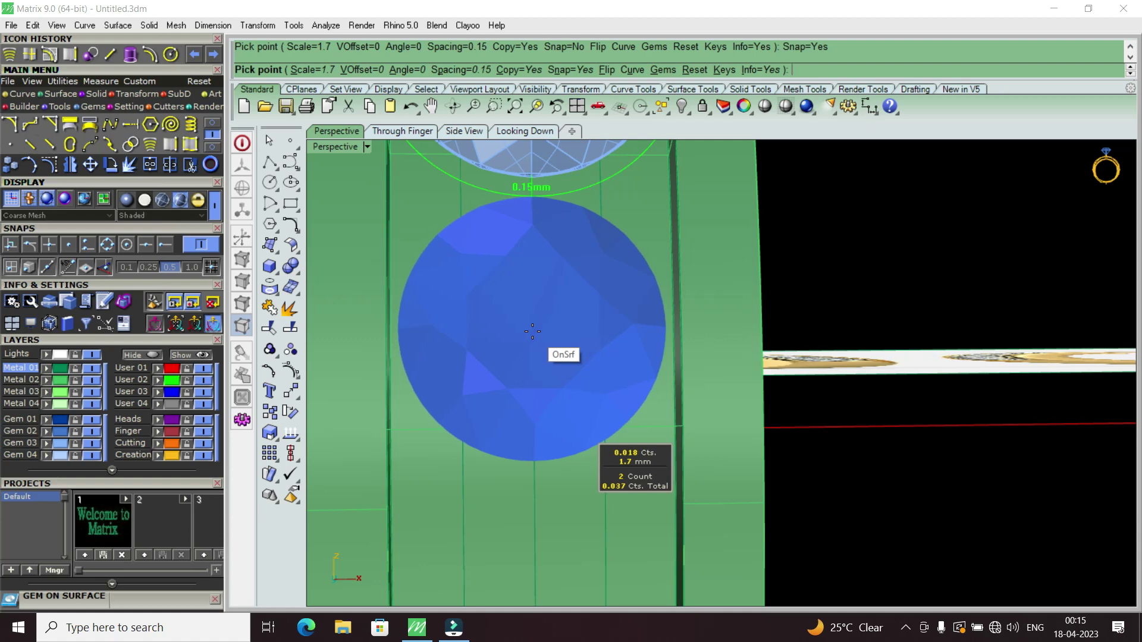
left_click(532, 331)
scroll(533, 333, "down", 3)
scroll(526, 404, "up", 2)
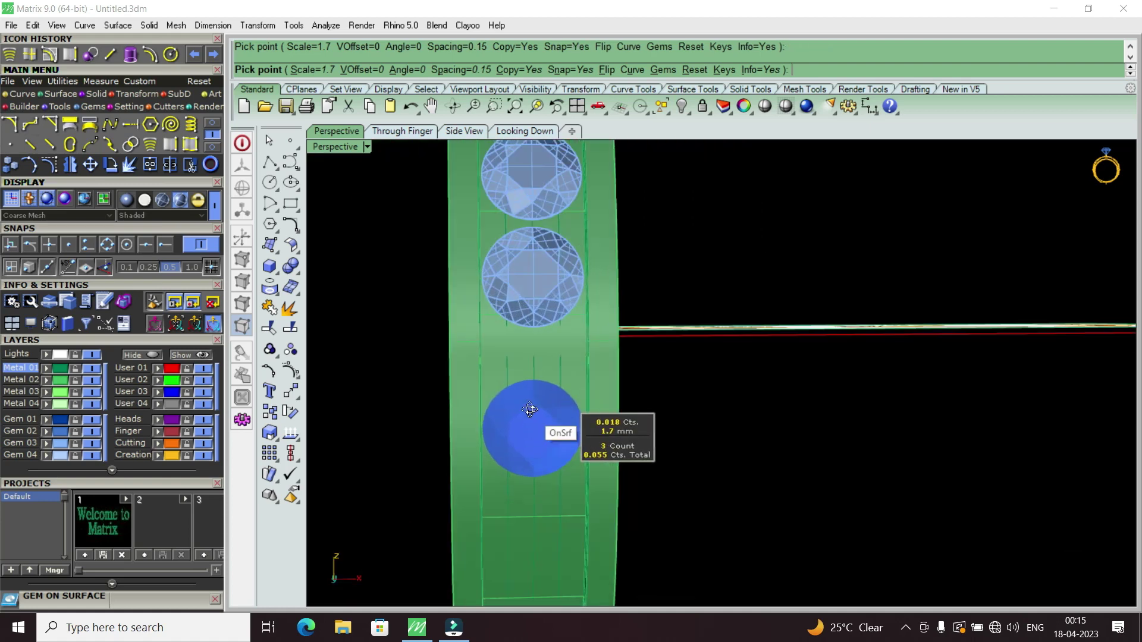
scroll(527, 381, "up", 2)
scroll(522, 339, "up", 1)
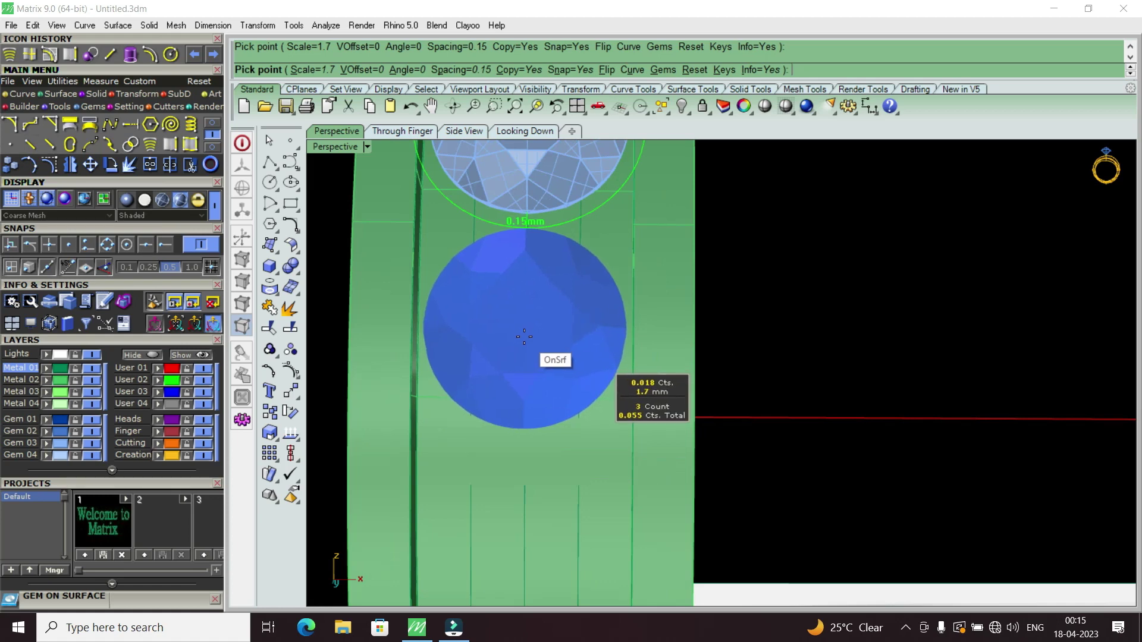
Step: Place two more gems further down the channel
left_click(524, 336)
scroll(524, 336, "down", 3)
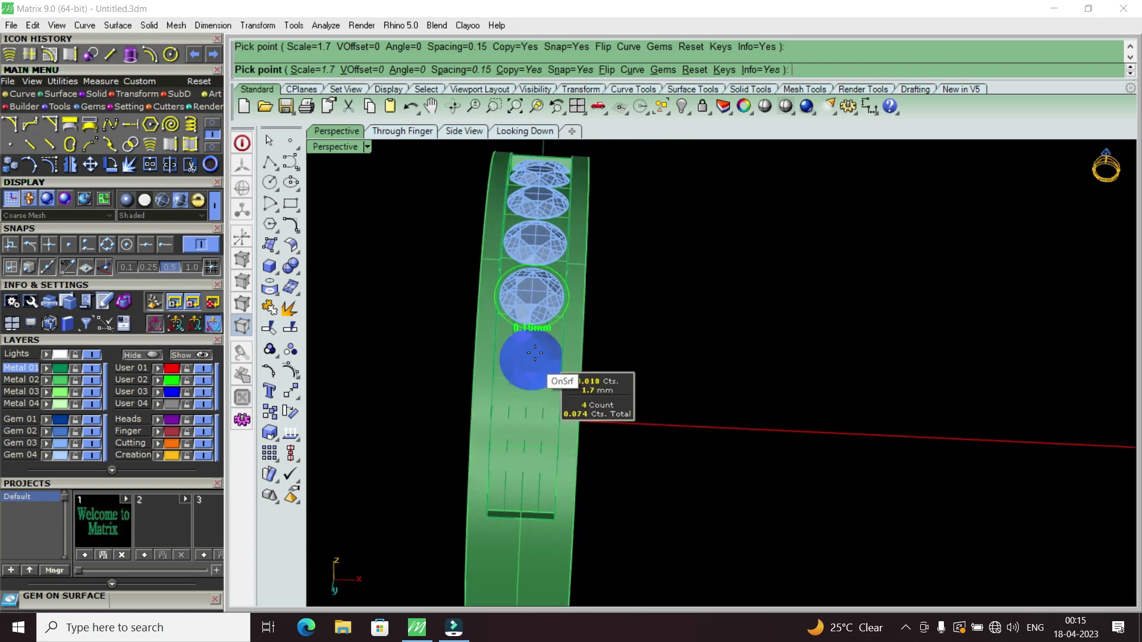
scroll(523, 363, "up", 2)
scroll(497, 391, "up", 2)
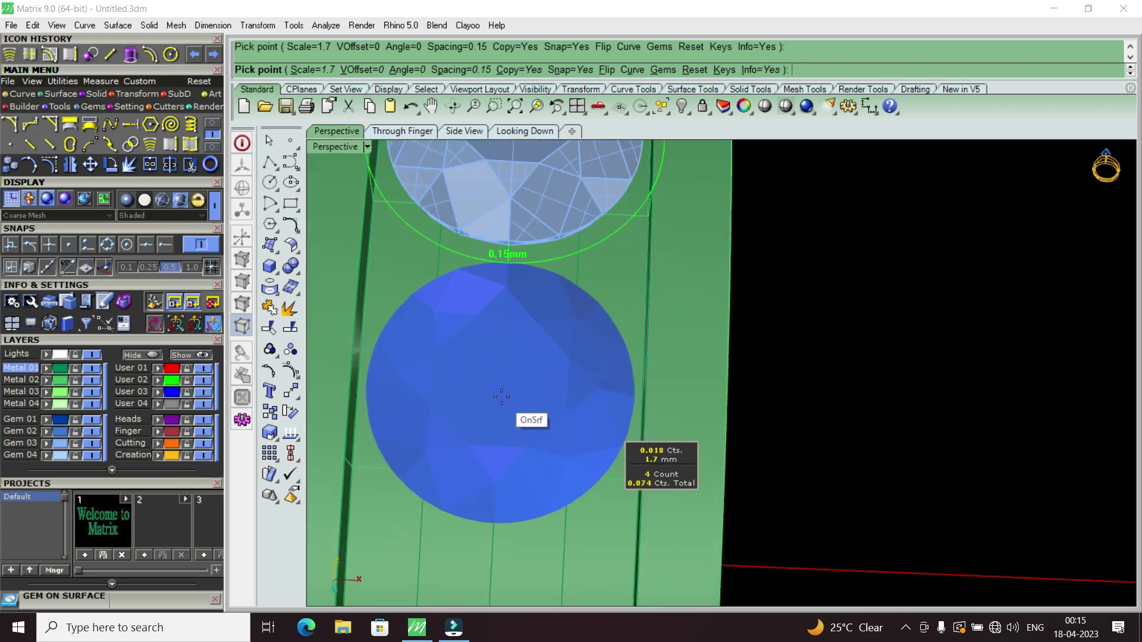
left_click(501, 396)
scroll(502, 404, "down", 3)
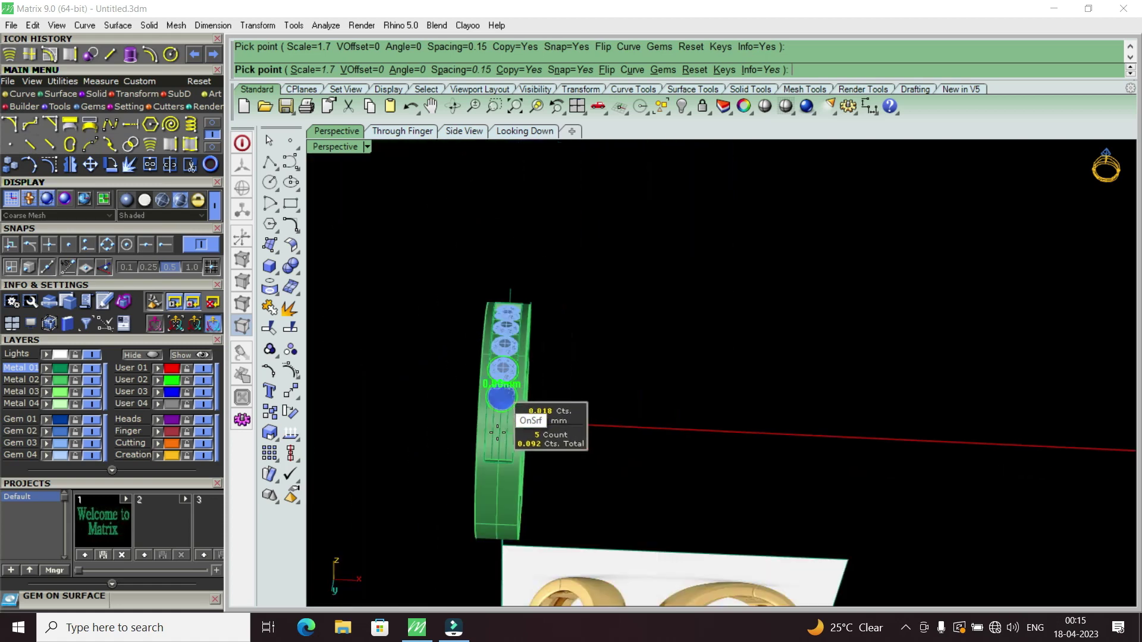
scroll(499, 470, "up", 1)
scroll(501, 369, "up", 1)
scroll(502, 357, "up", 1)
scroll(504, 351, "up", 1)
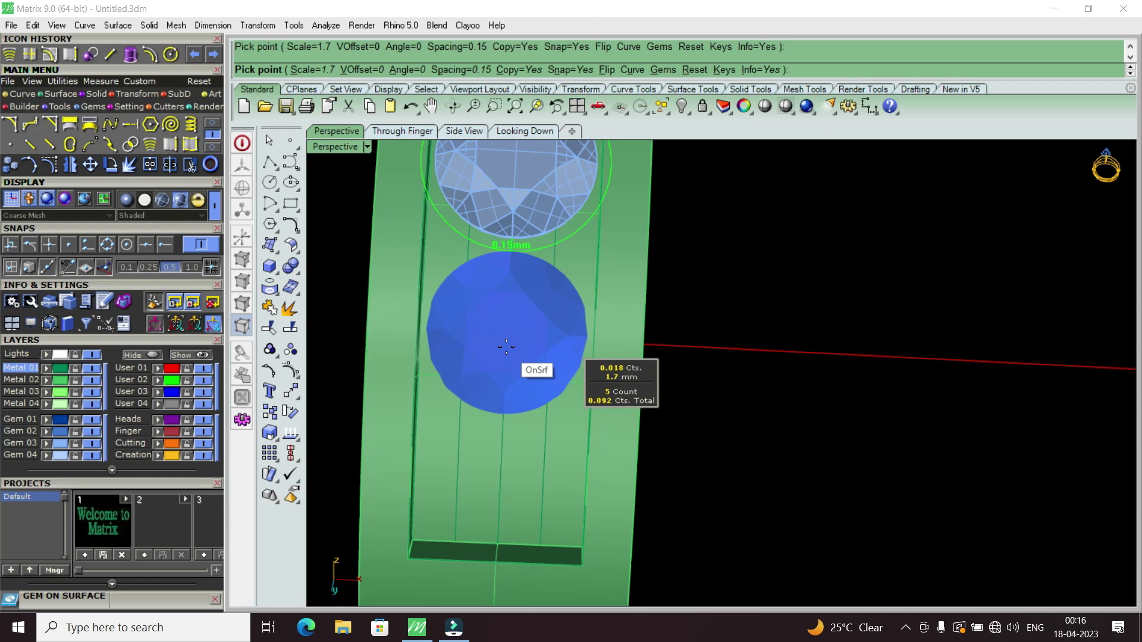
Step: Place the last two gems at the channel's bottom end and finish Gem on Surface
left_click(506, 347)
scroll(508, 357, "down", 3)
scroll(510, 375, "up", 2)
scroll(511, 389, "up", 1)
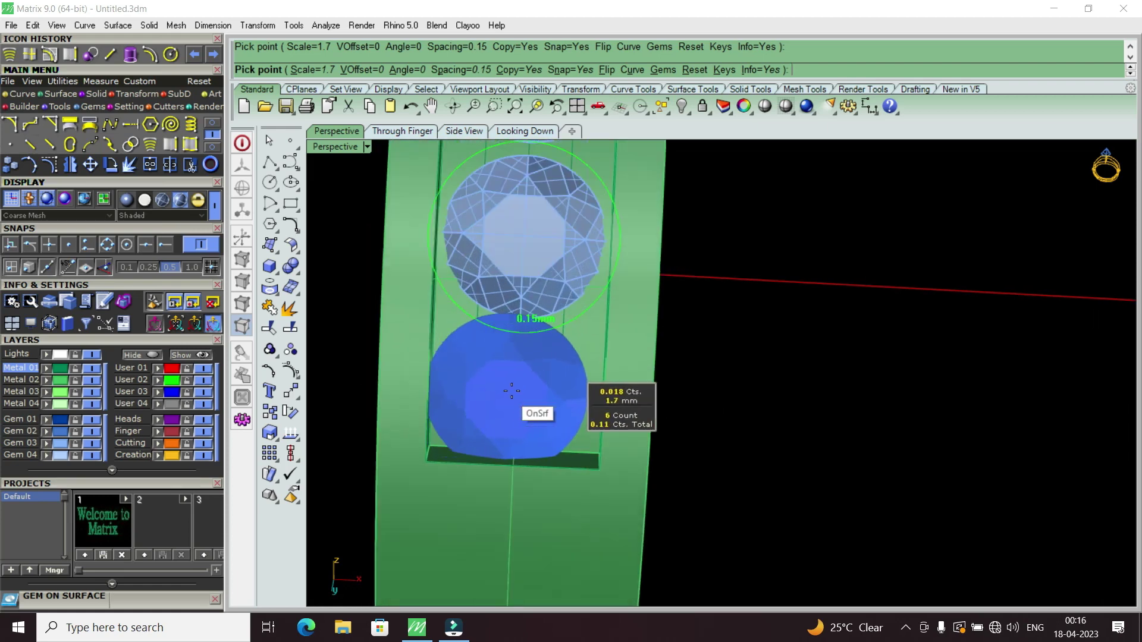
scroll(513, 389, "down", 2)
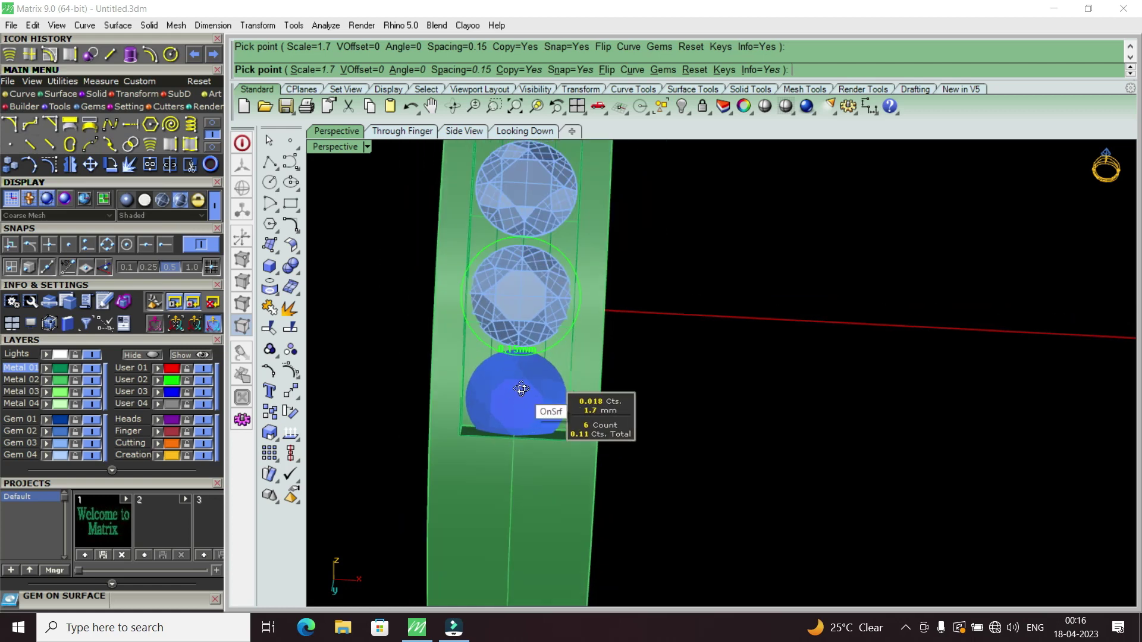
scroll(518, 383, "up", 1)
scroll(526, 374, "up", 1)
scroll(525, 374, "up", 1)
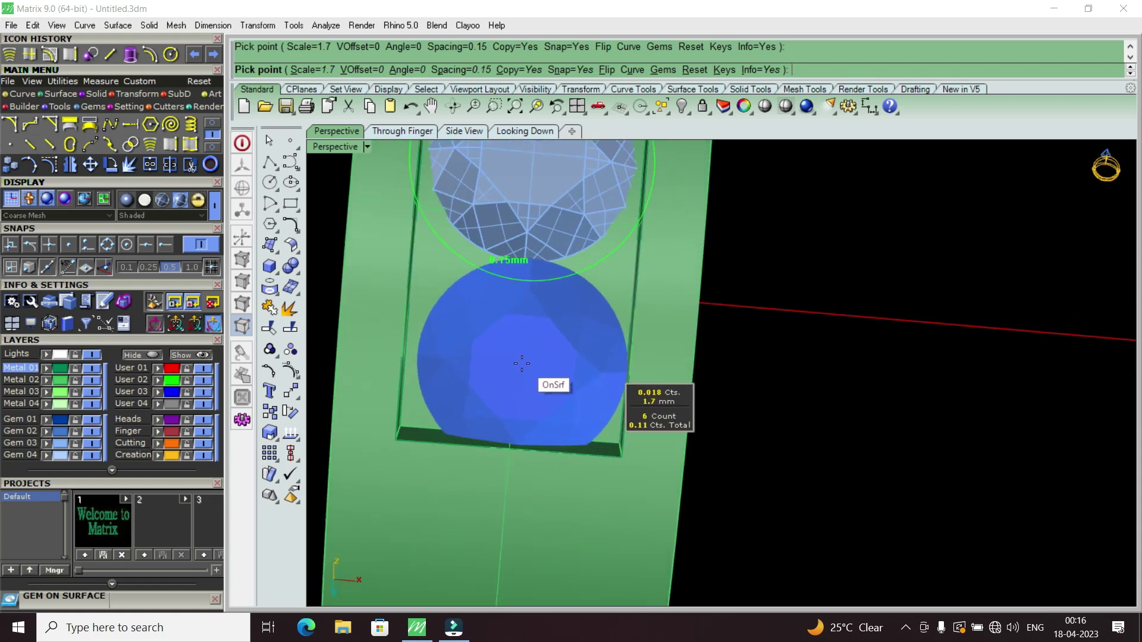
scroll(520, 373, "up", 1)
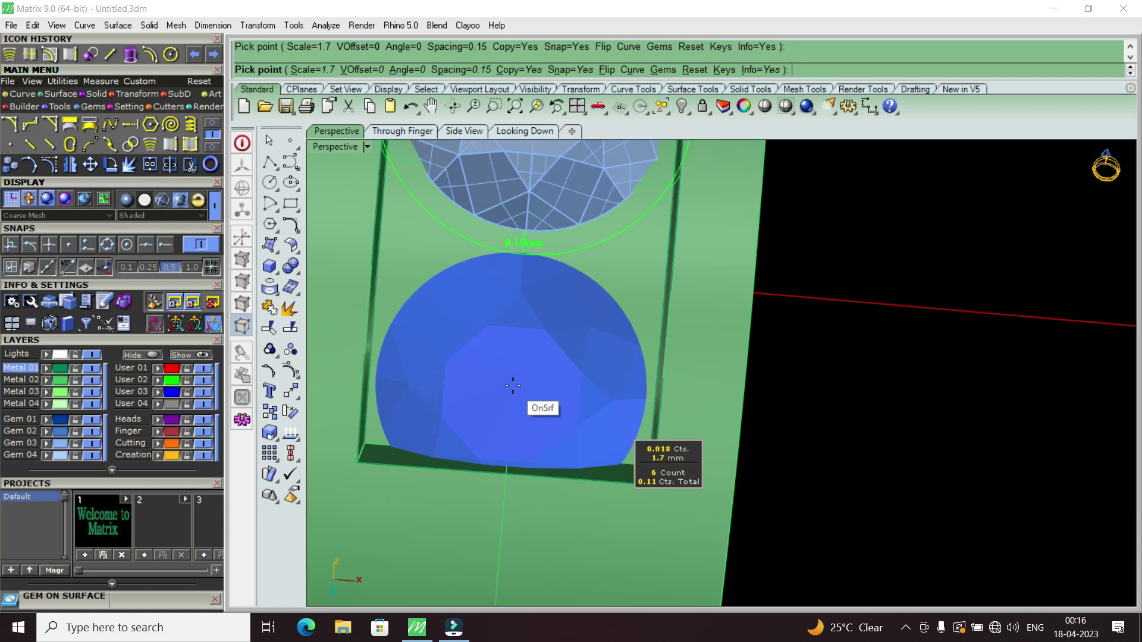
left_click(512, 385)
key("Return")
scroll(568, 413, "down", 3)
scroll(570, 412, "down", 2)
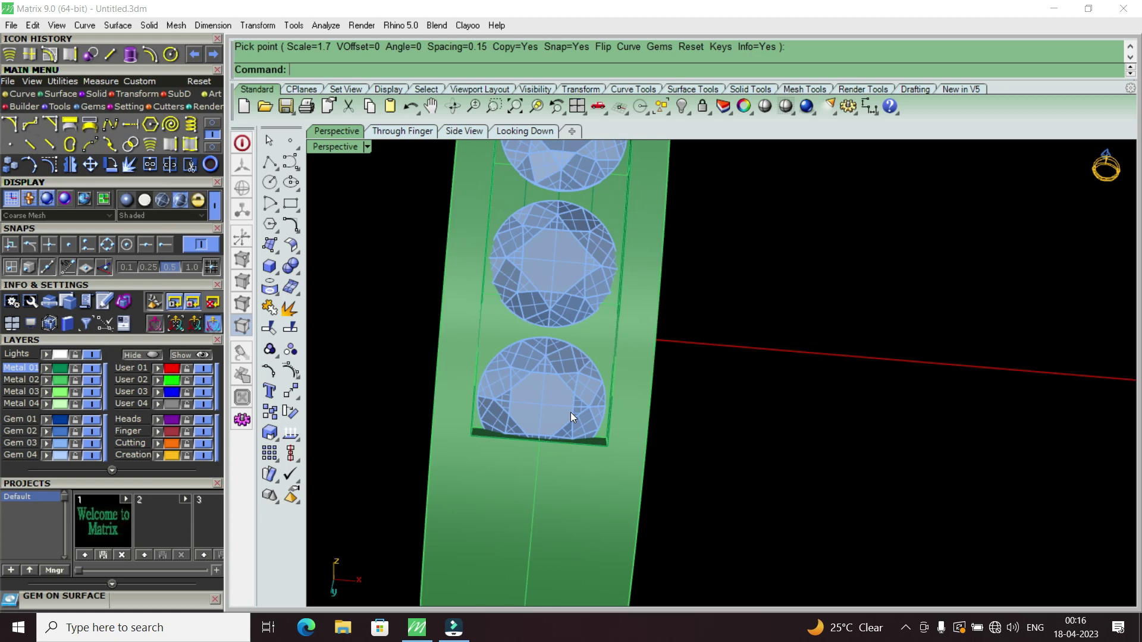
Step: Extract the channel's top face over the gems as a separate surface using Solid's Extract Surface
scroll(576, 409, "down", 5)
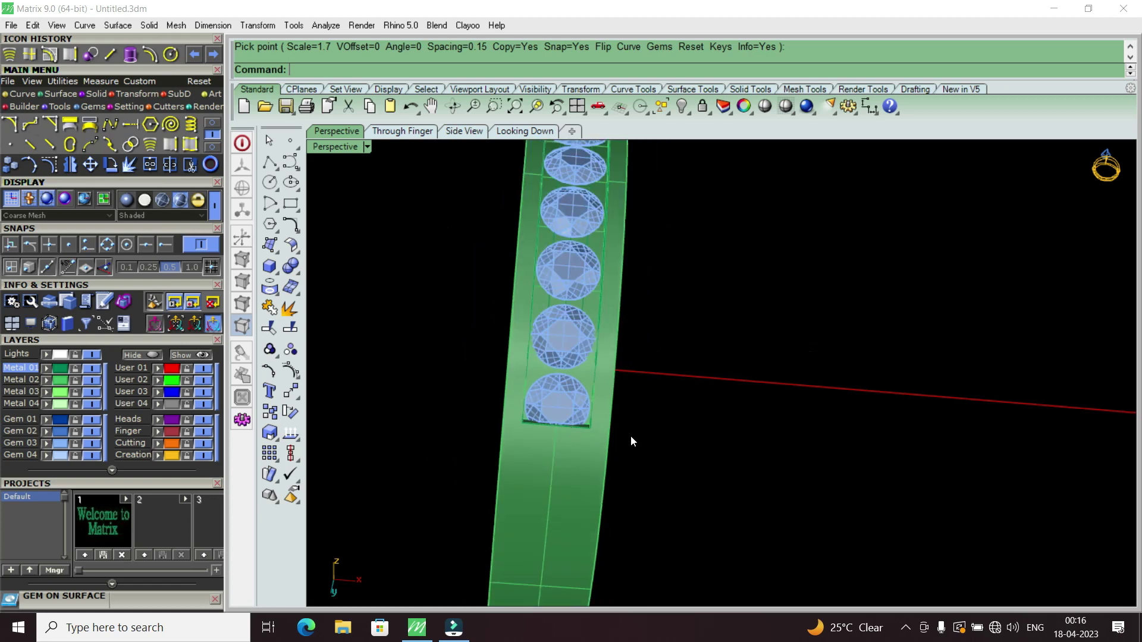
right_click_drag(630, 435, 563, 378)
scroll(563, 379, "up", 5)
scroll(543, 356, "up", 2)
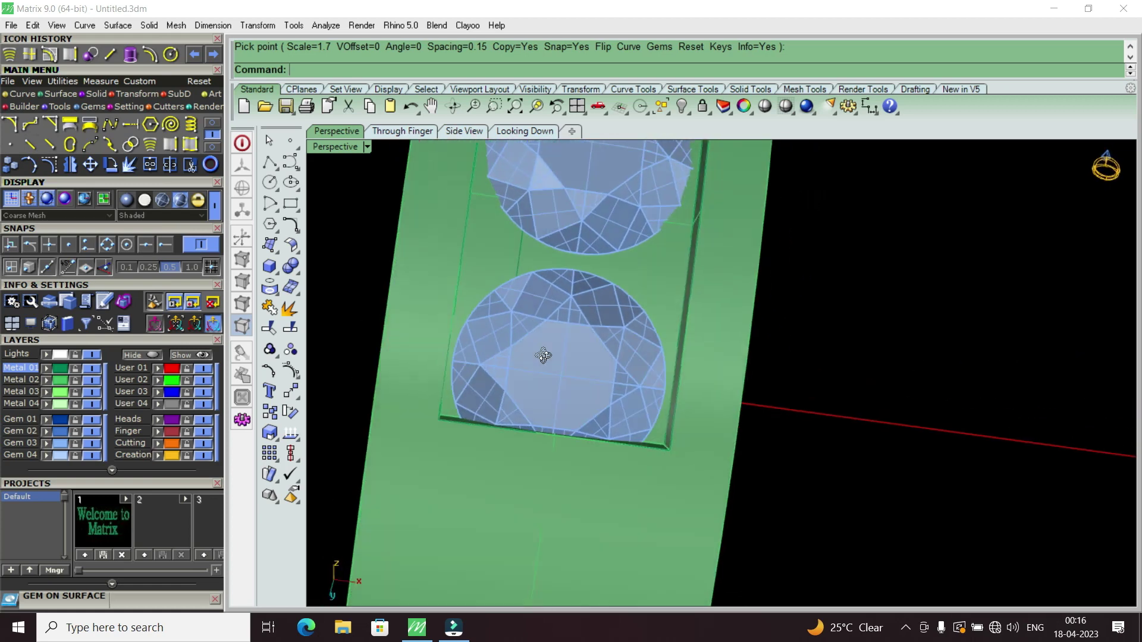
scroll(483, 247, "up", 2)
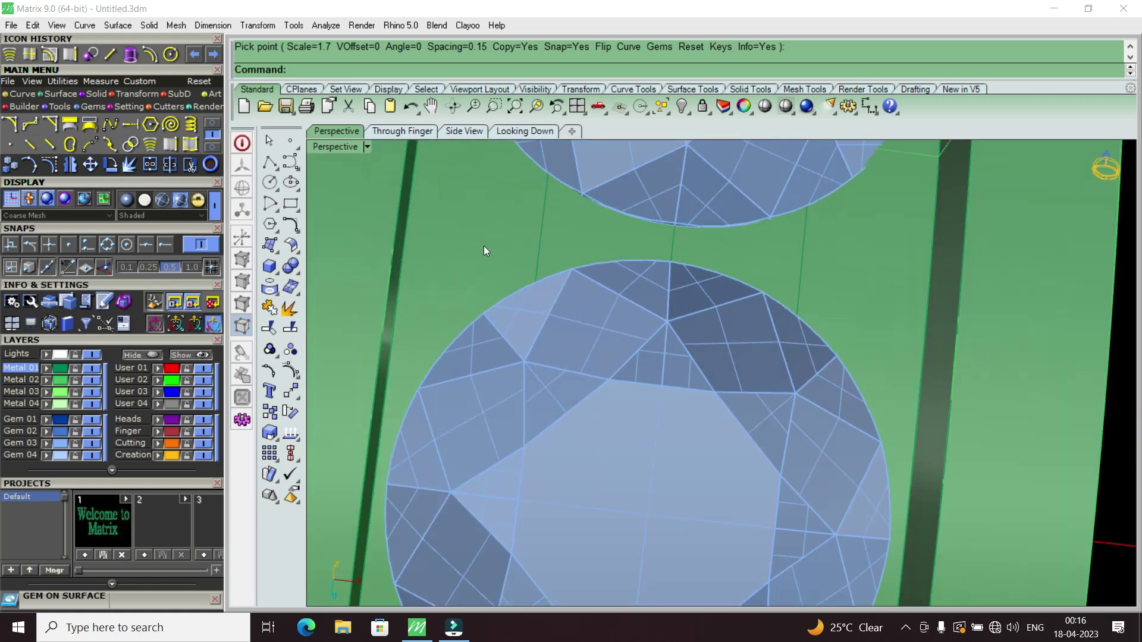
scroll(484, 245, "down", 1)
scroll(606, 219, "down", 2)
scroll(629, 376, "down", 1)
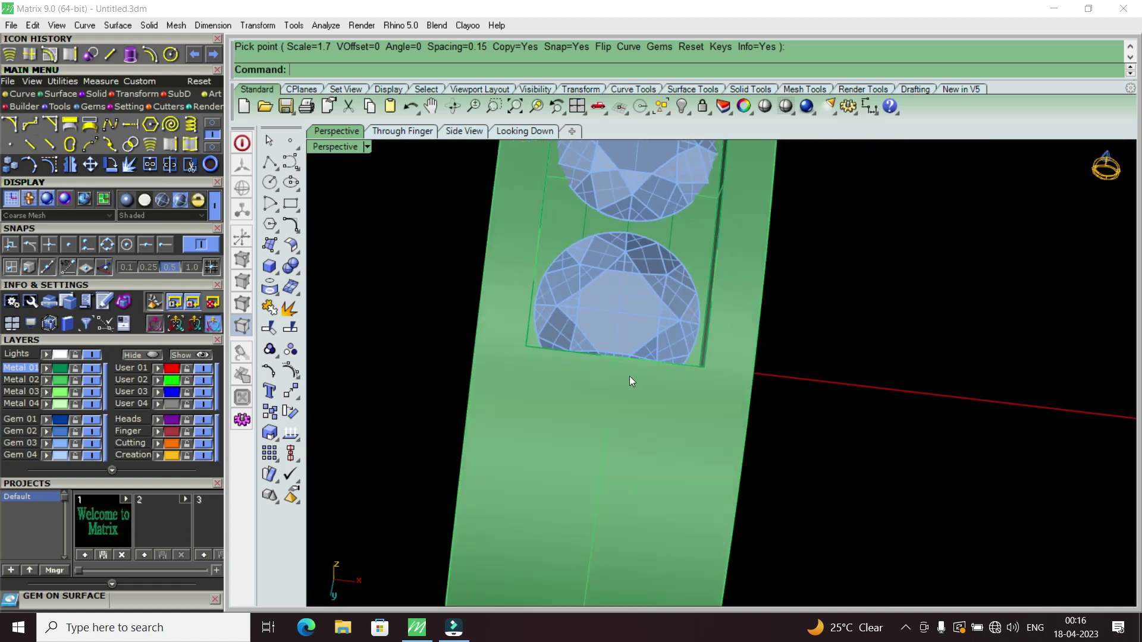
scroll(651, 405, "down", 3)
scroll(651, 405, "up", 3)
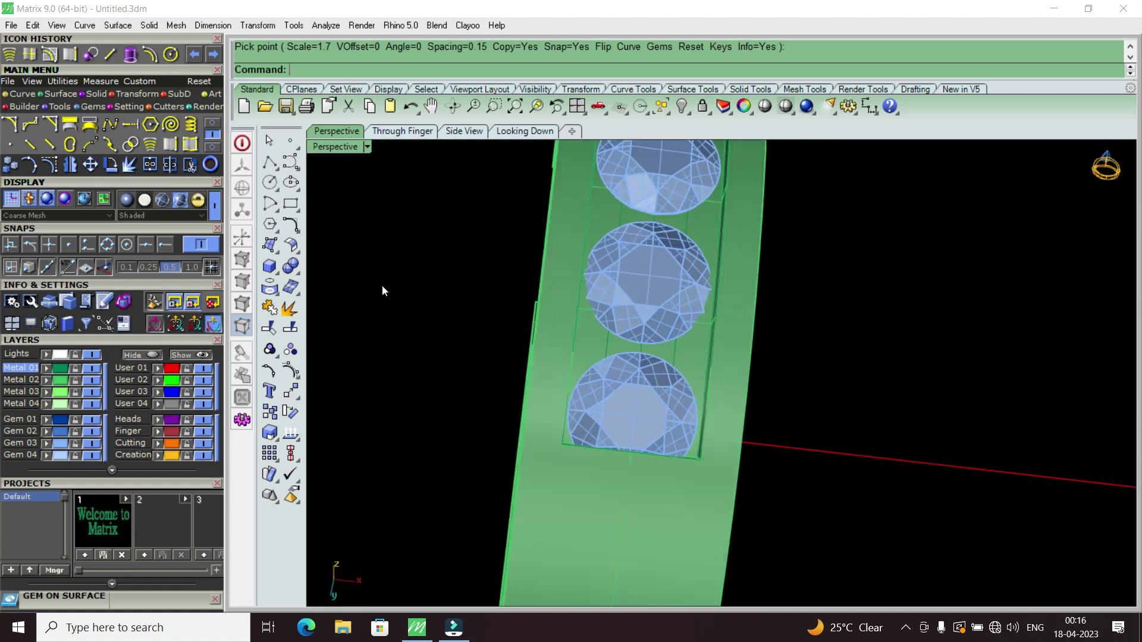
left_click(95, 94)
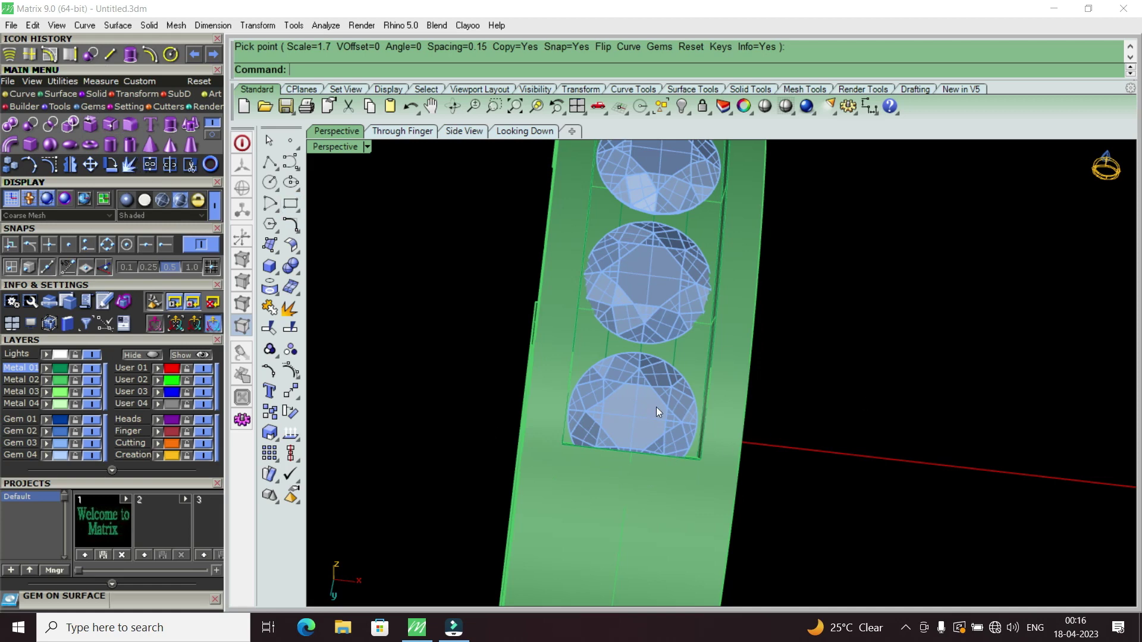
scroll(655, 407, "down", 2)
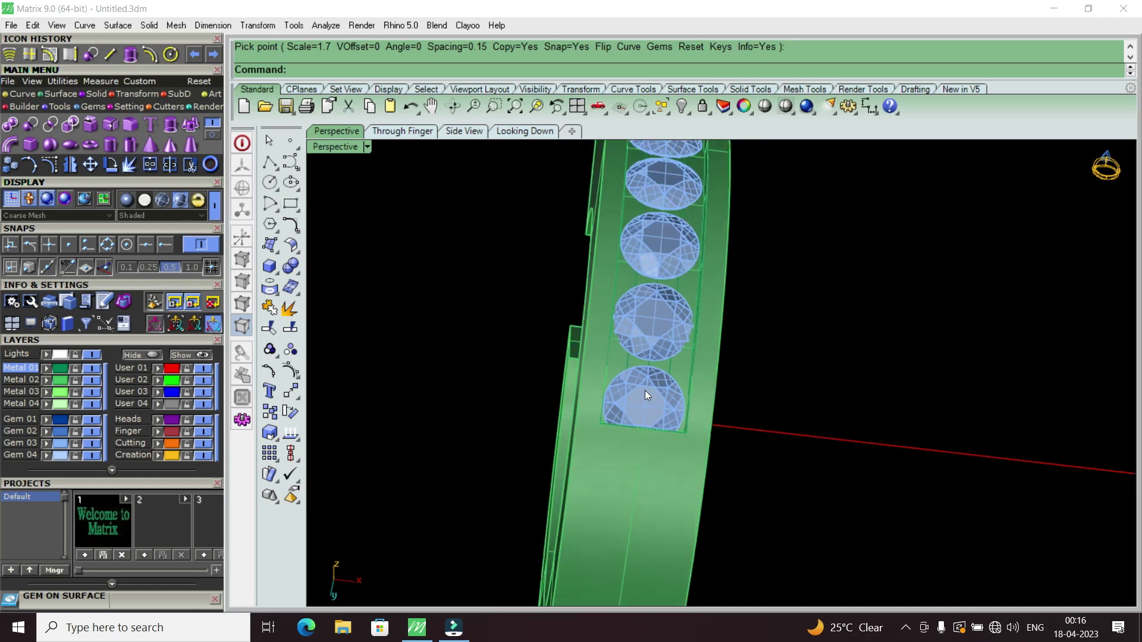
left_click(110, 125)
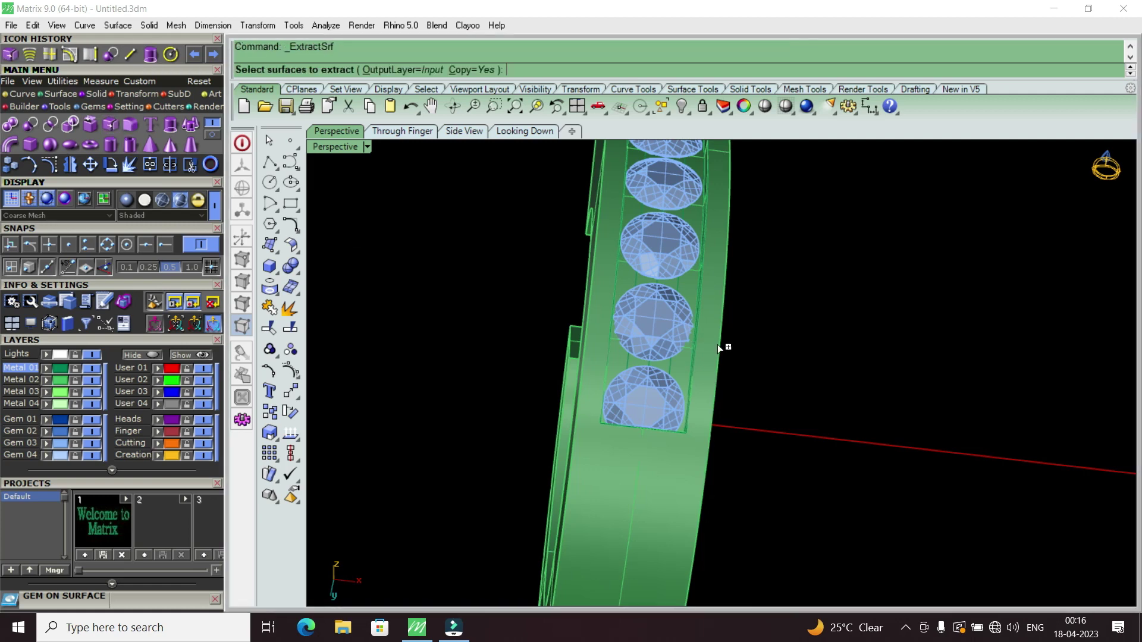
scroll(717, 344, "up", 3)
scroll(612, 363, "up", 2)
left_click(595, 321)
key("Return")
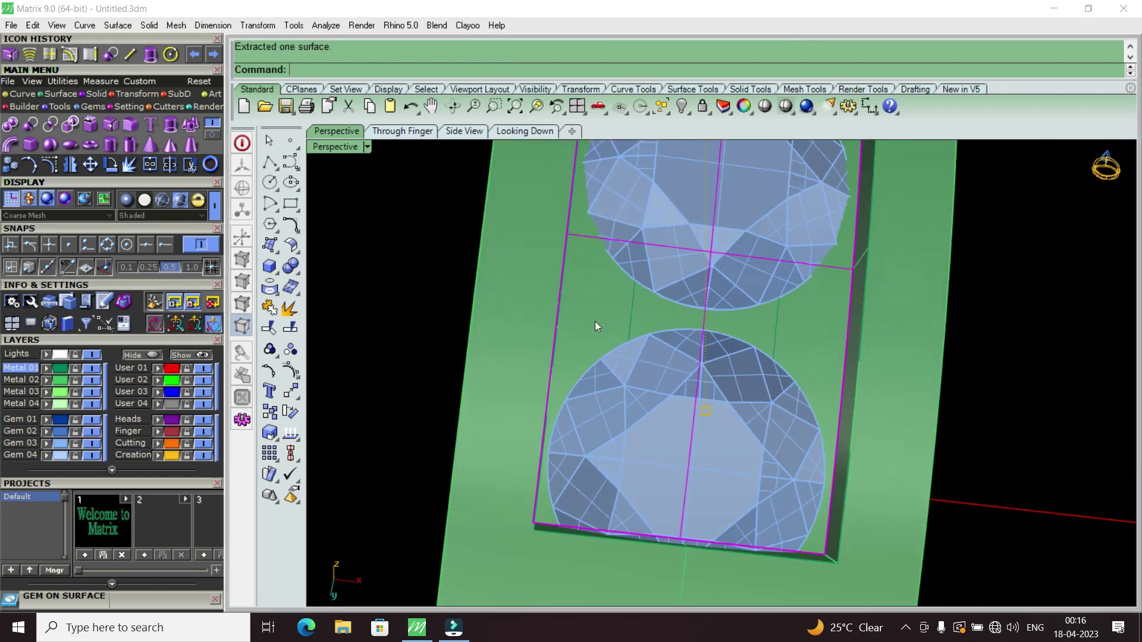
Step: Tilt the view of the ring and begin the OffsetSrf command
scroll(595, 322, "down", 5)
scroll(638, 357, "up", 3)
mouse_move(597, 348)
right_mouse_down()
mouse_move(611, 444)
mouse_move(640, 355)
mouse_move(613, 471)
mouse_move(636, 445)
mouse_move(569, 238)
mouse_move(549, 327)
right_mouse_up()
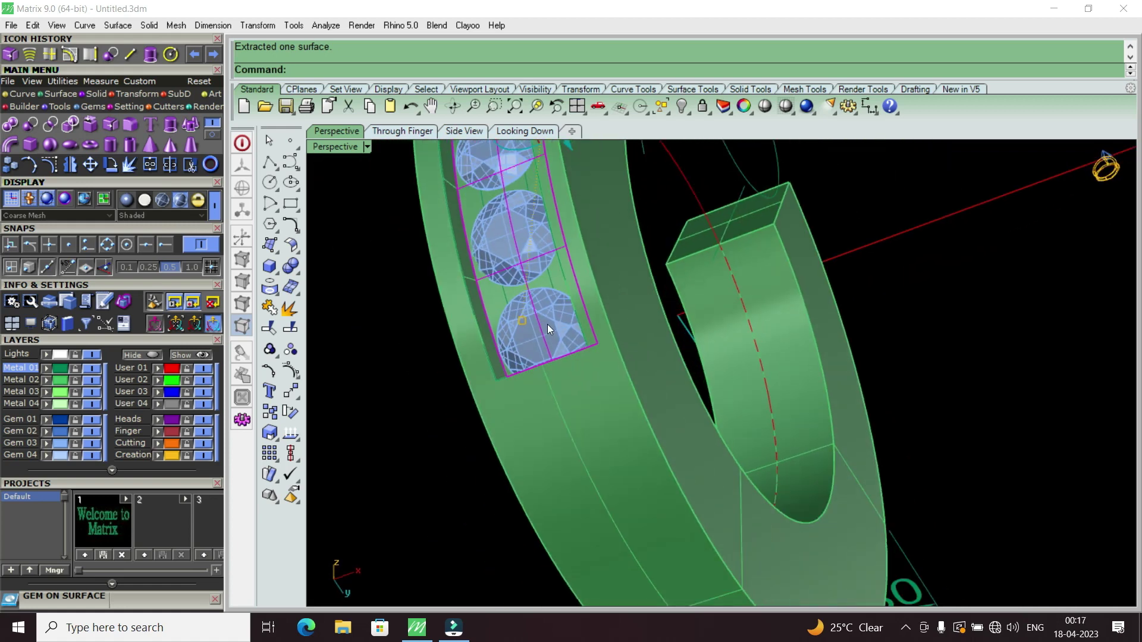
type("OffsetCrvOnSrf")
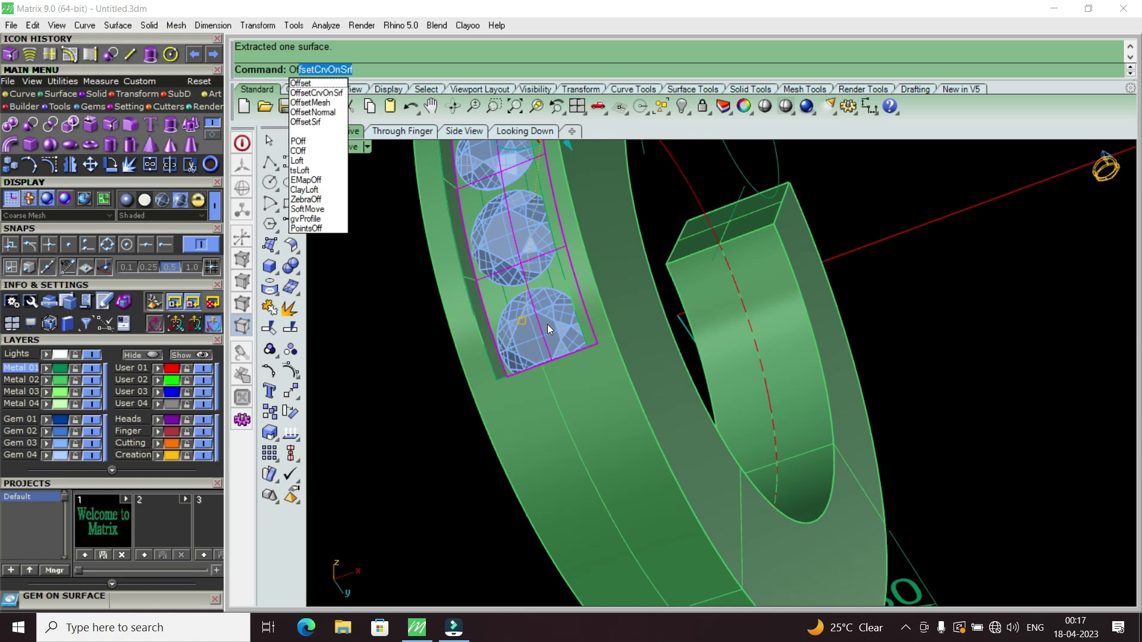
Step: Offset the extracted surface one-sided (BothSides=No) by distance 1 into a solid slab
left_click(325, 123)
scroll(544, 391, "down", 5)
right_click_drag(554, 397, 522, 373)
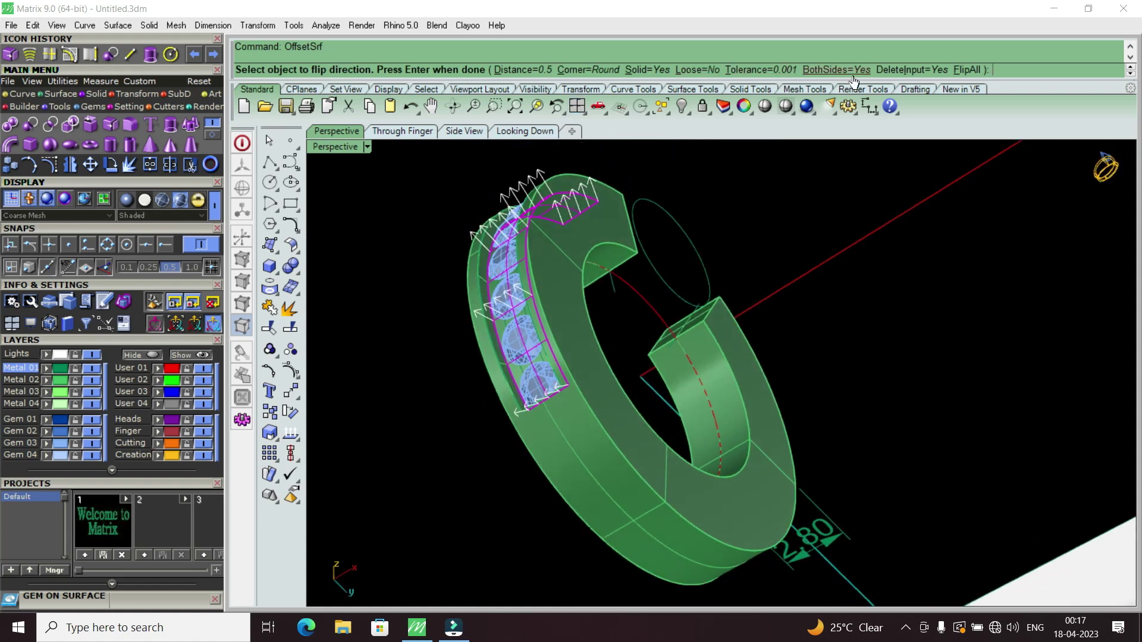
left_click(833, 69)
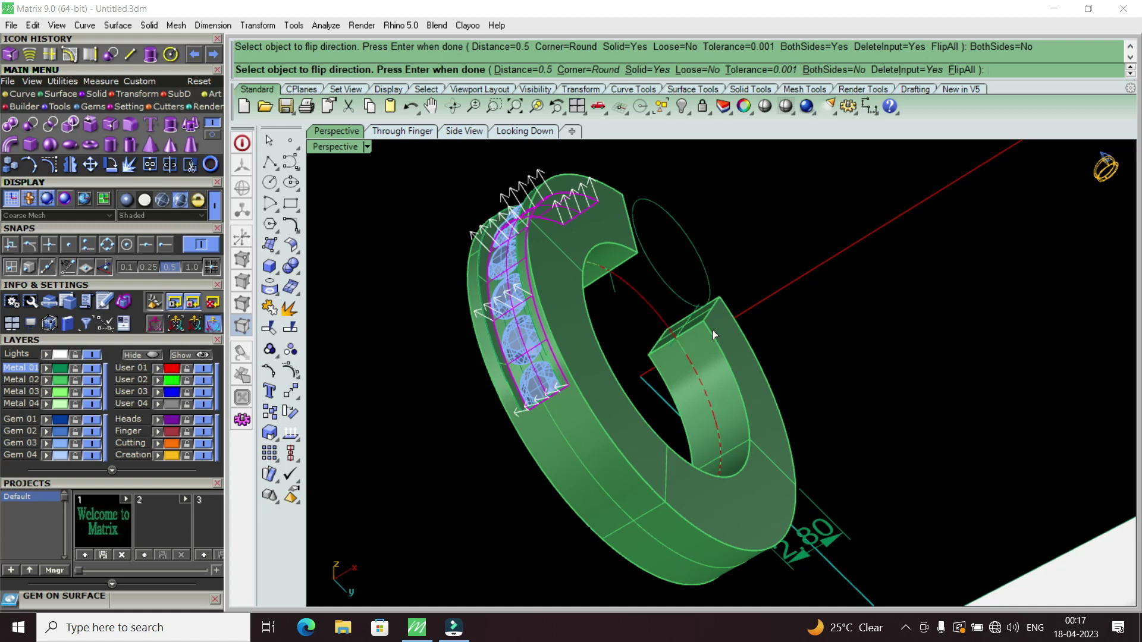
type("1")
key("Return")
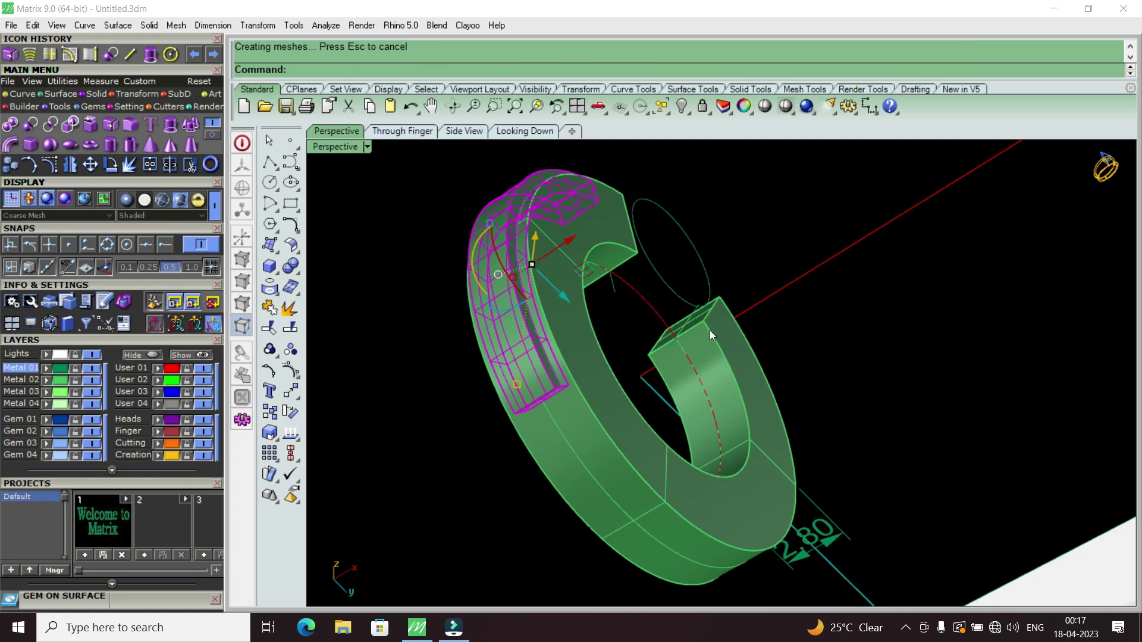
Step: Extract one side face of the slab and delete the remaining slab body
scroll(557, 427, "up", 2)
scroll(557, 427, "up", 5)
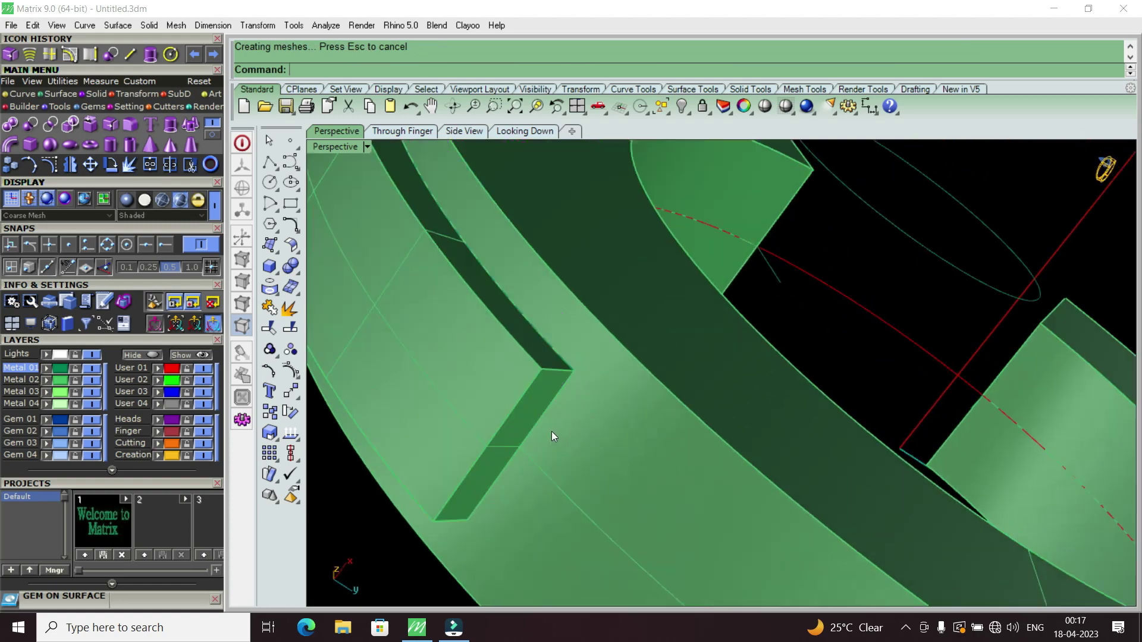
scroll(551, 431, "up", 3)
scroll(536, 403, "down", 2)
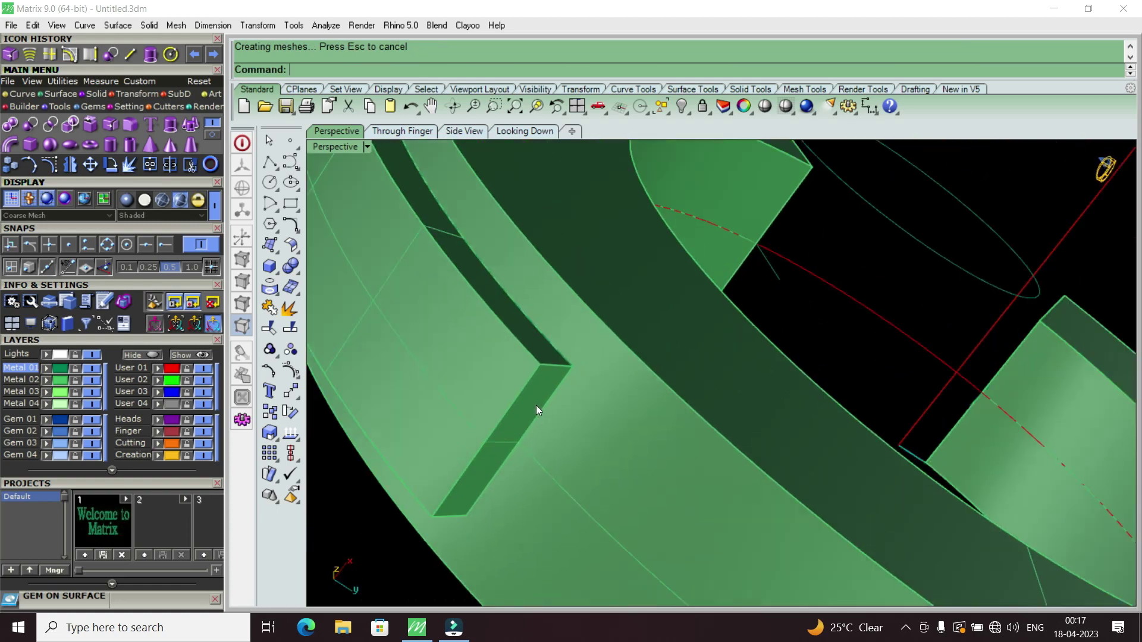
right_click_drag(535, 402, 534, 308)
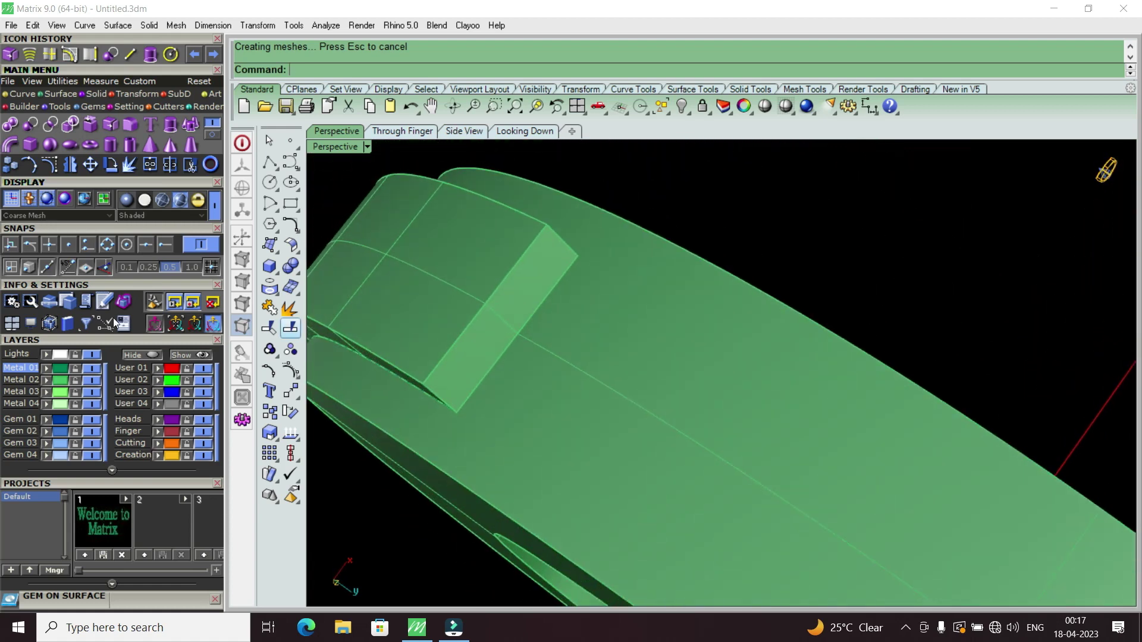
left_click(12, 55)
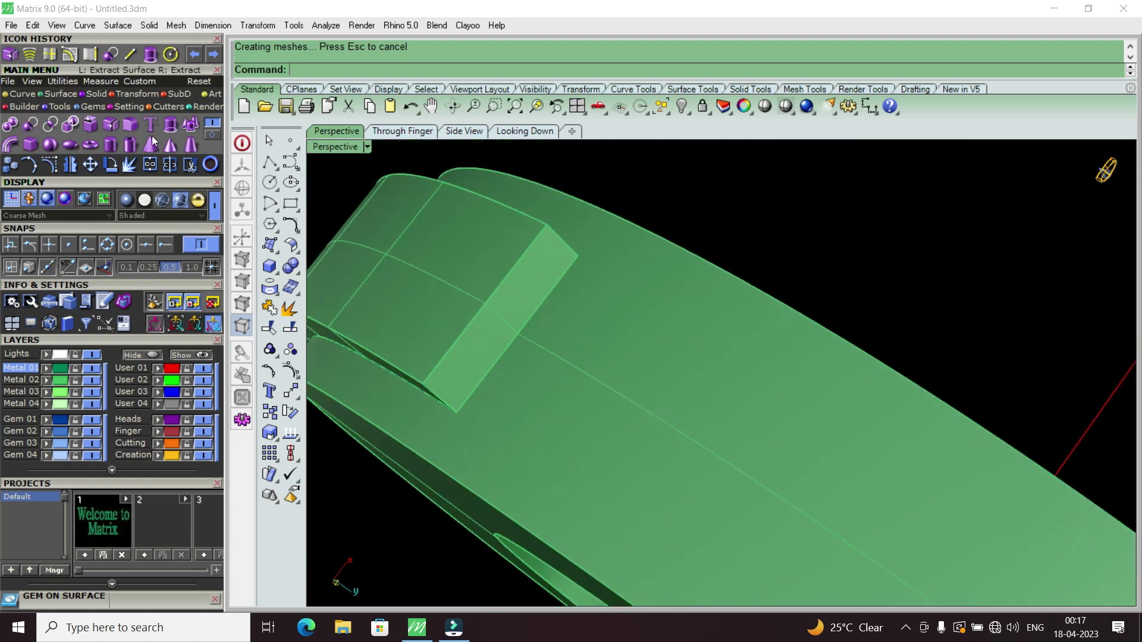
left_click(457, 305)
key("Return")
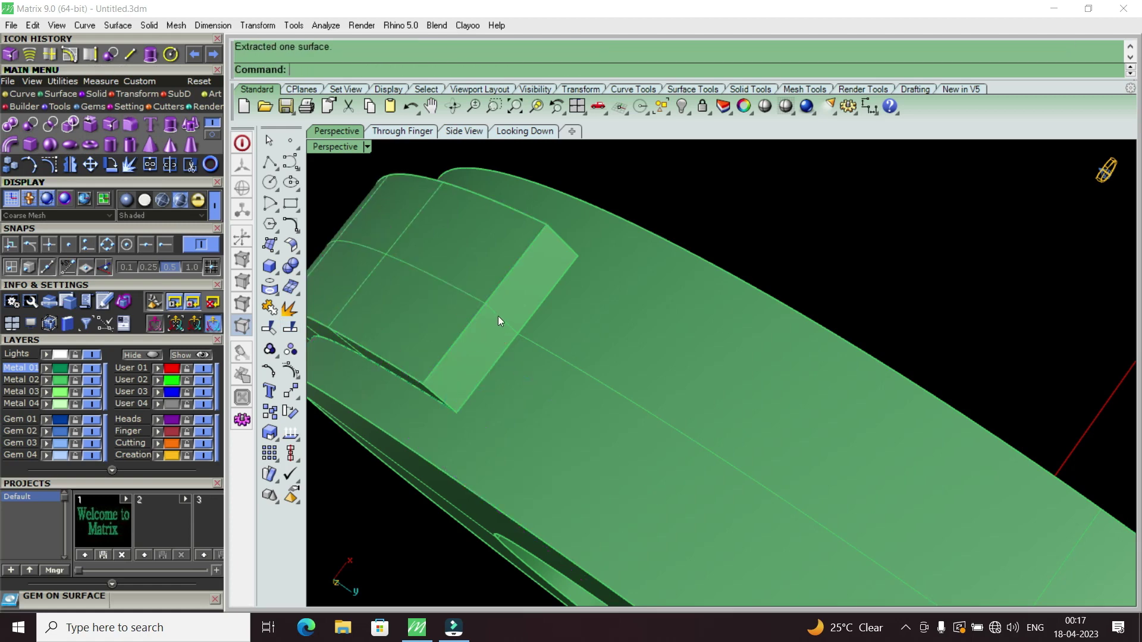
left_click(498, 316)
key("Delete")
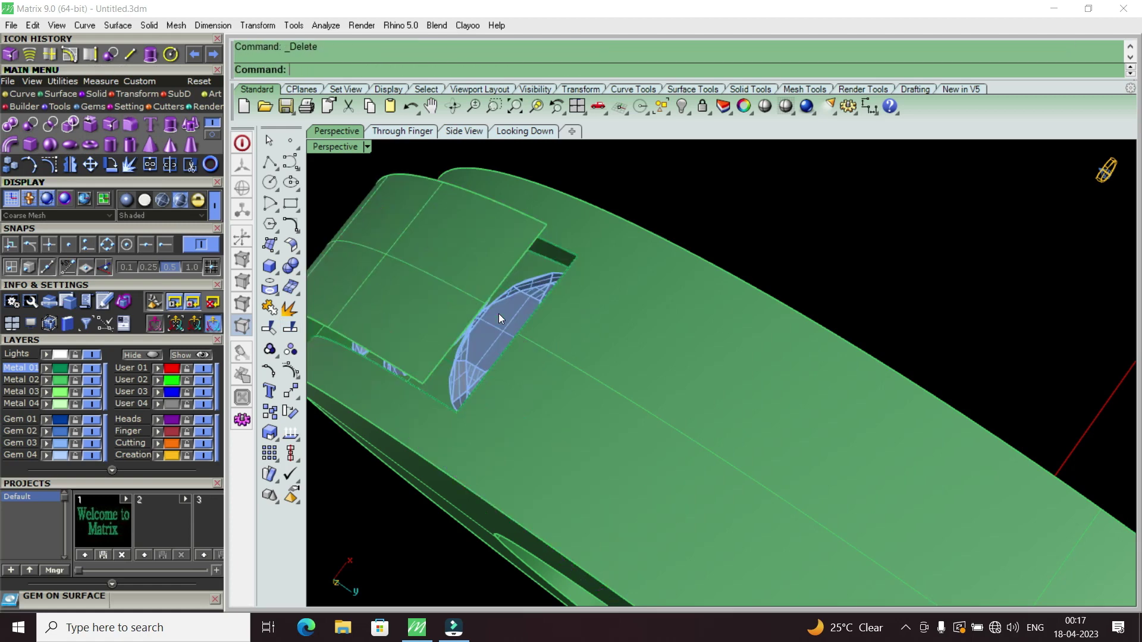
Step: Orbit to the gem row and select the side face beside the gems
scroll(498, 313, "down", 5)
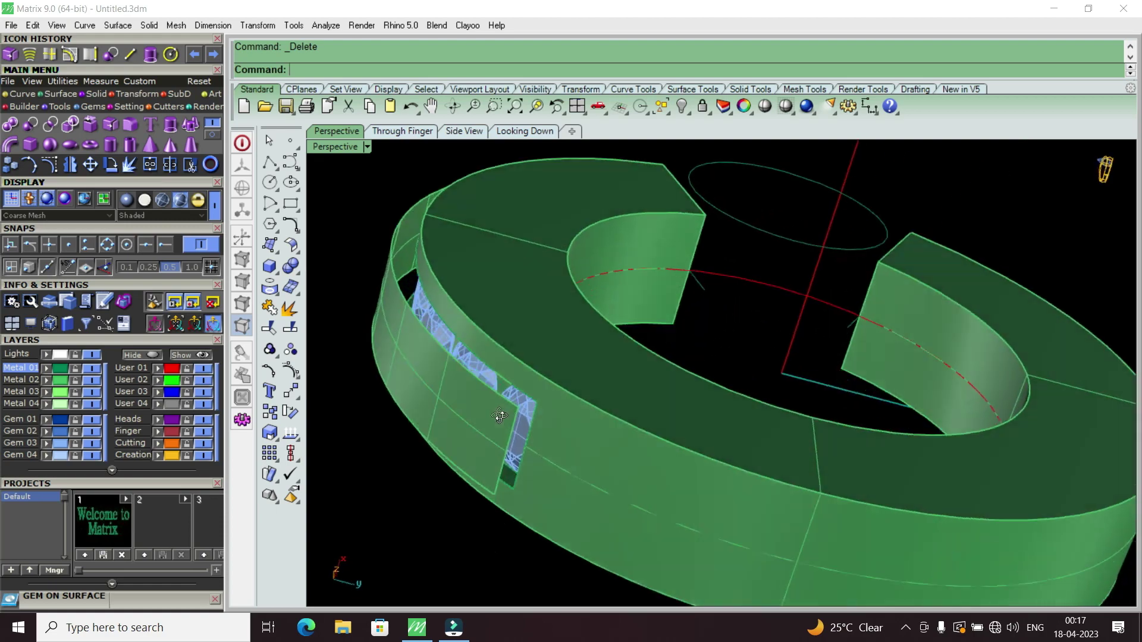
mouse_move(541, 301)
right_mouse_down()
mouse_move(498, 501)
mouse_move(526, 472)
right_mouse_up()
left_click(505, 484)
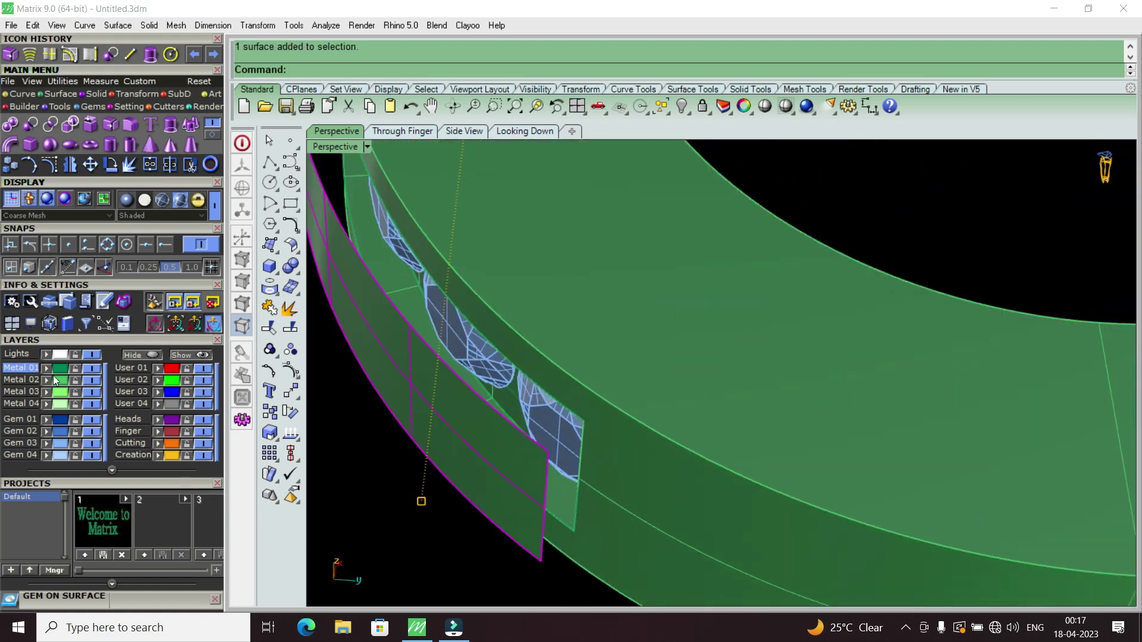
Step: Extend the side wall from its end edge by a factor of 1 with Extend Surface
right_click_drag(518, 347, 535, 401)
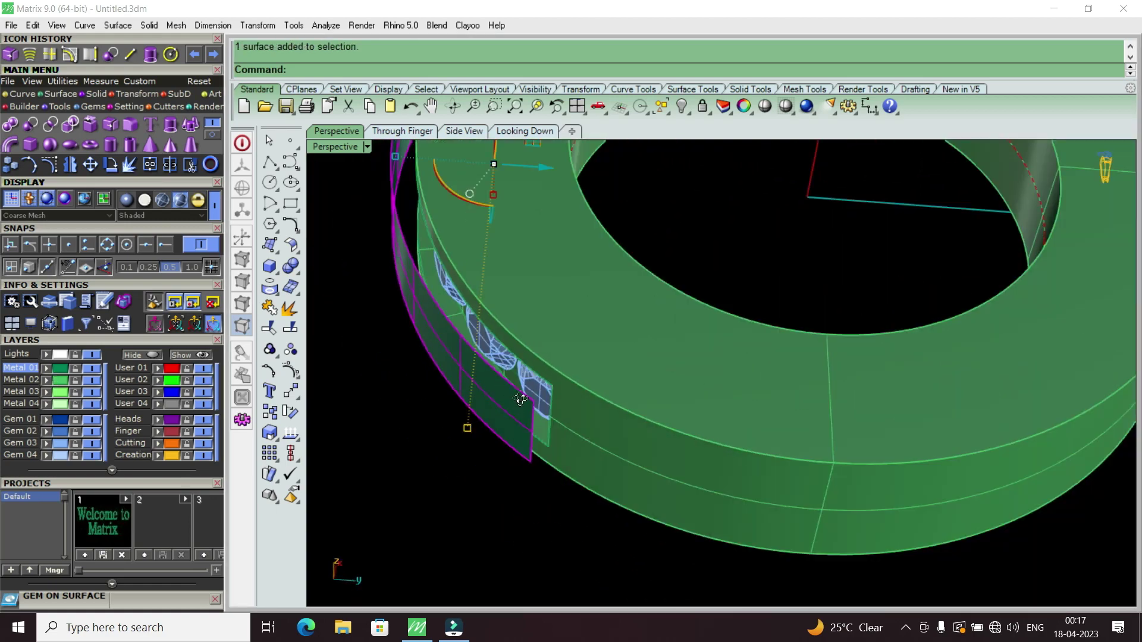
key("Escape")
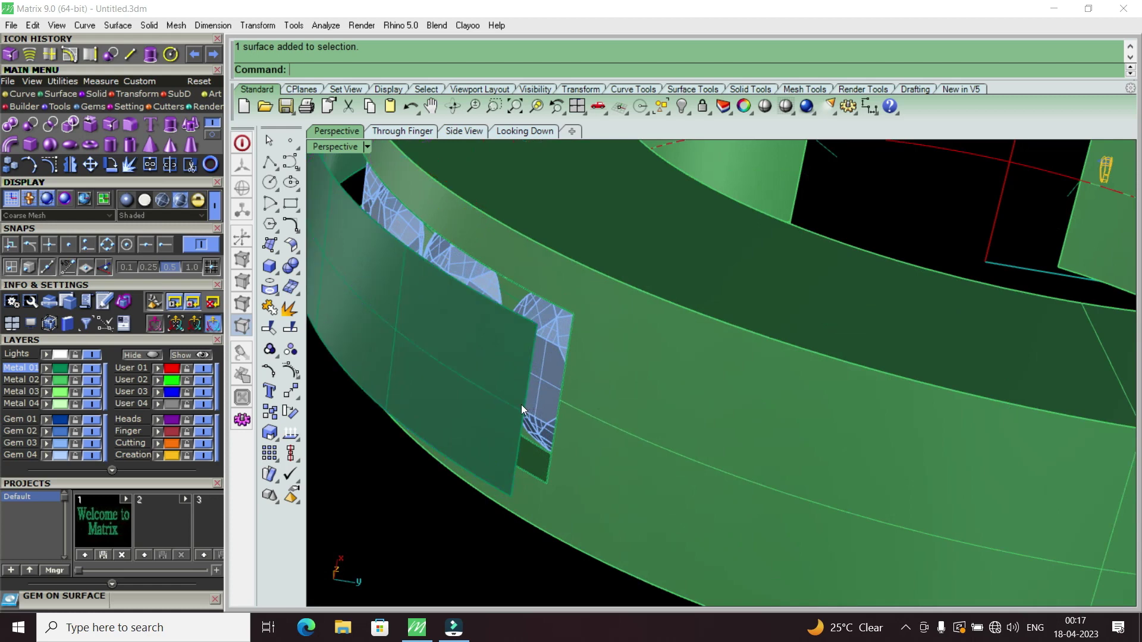
left_click(61, 95)
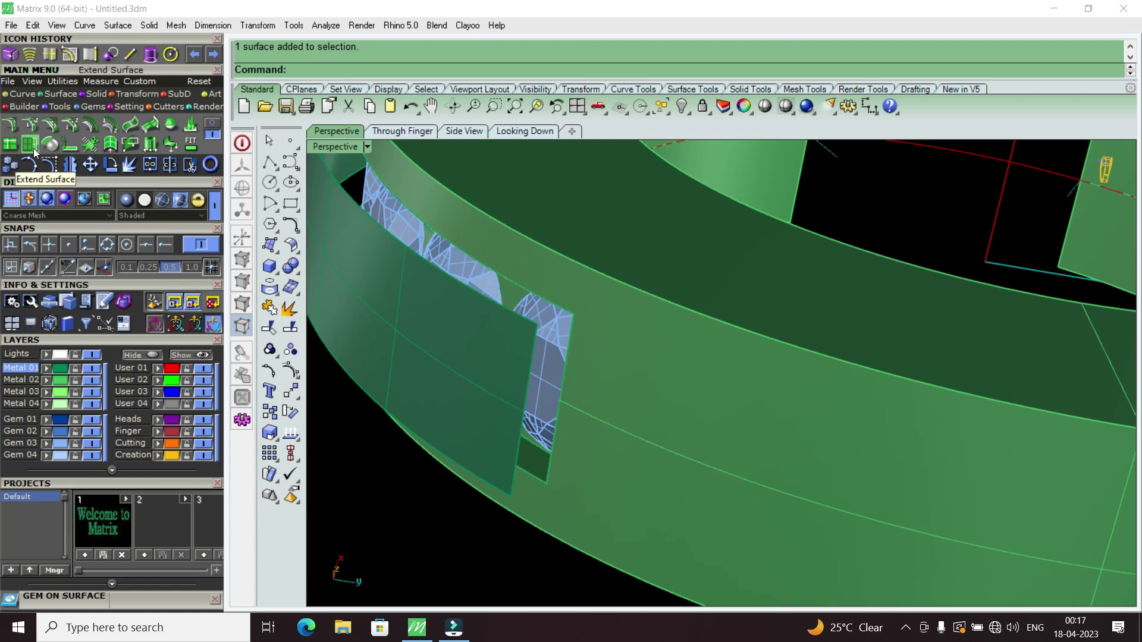
left_click(33, 148)
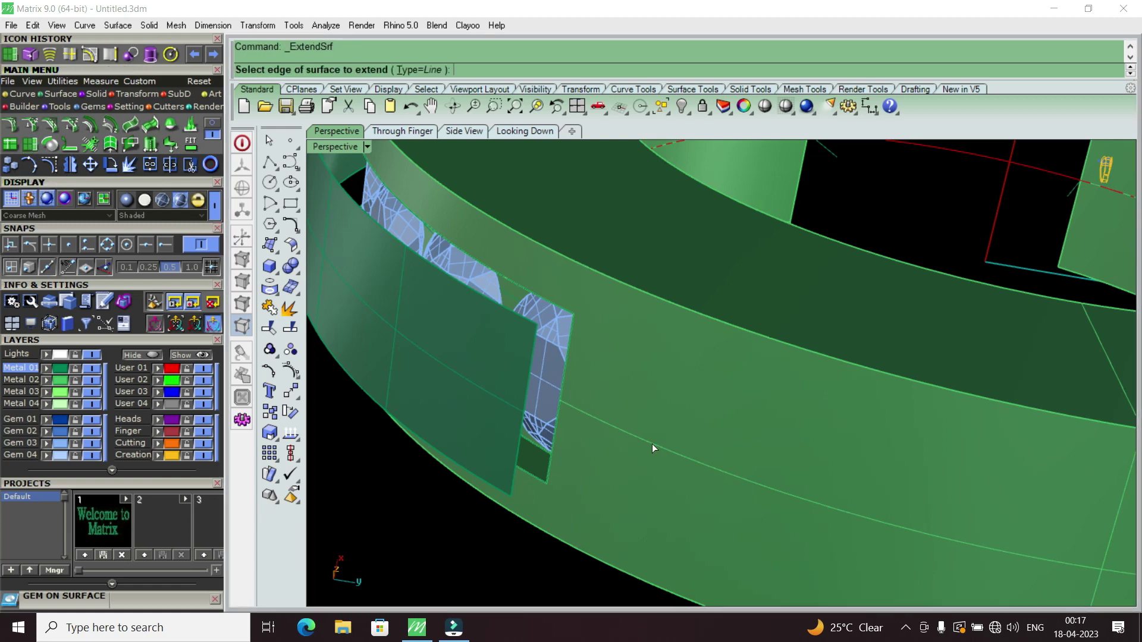
left_click(517, 464)
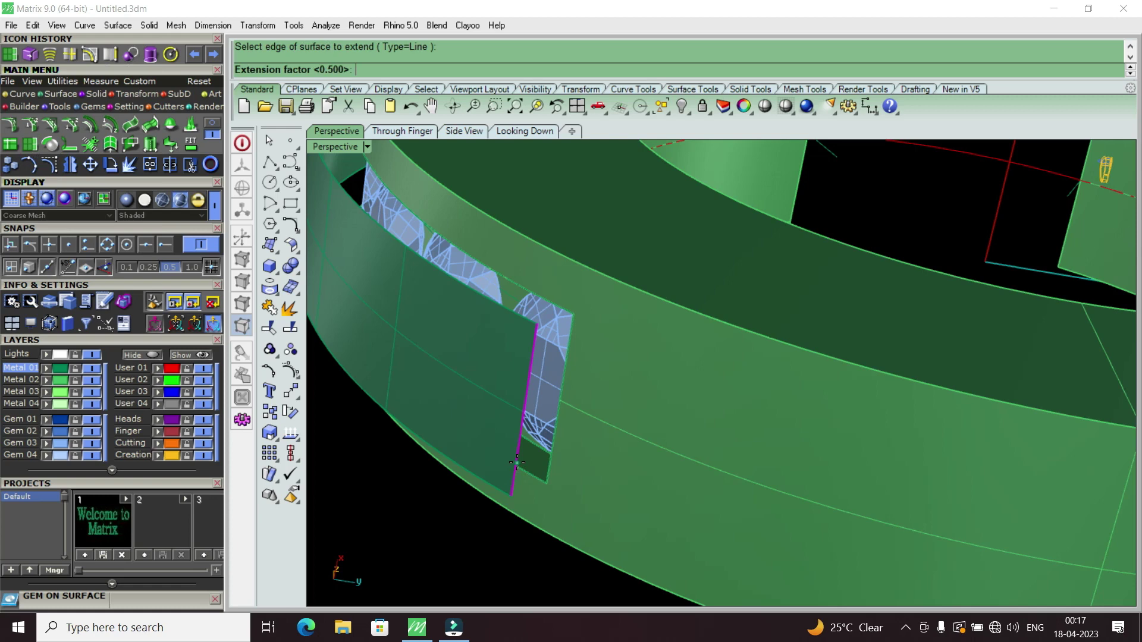
type("1.5")
key("Return")
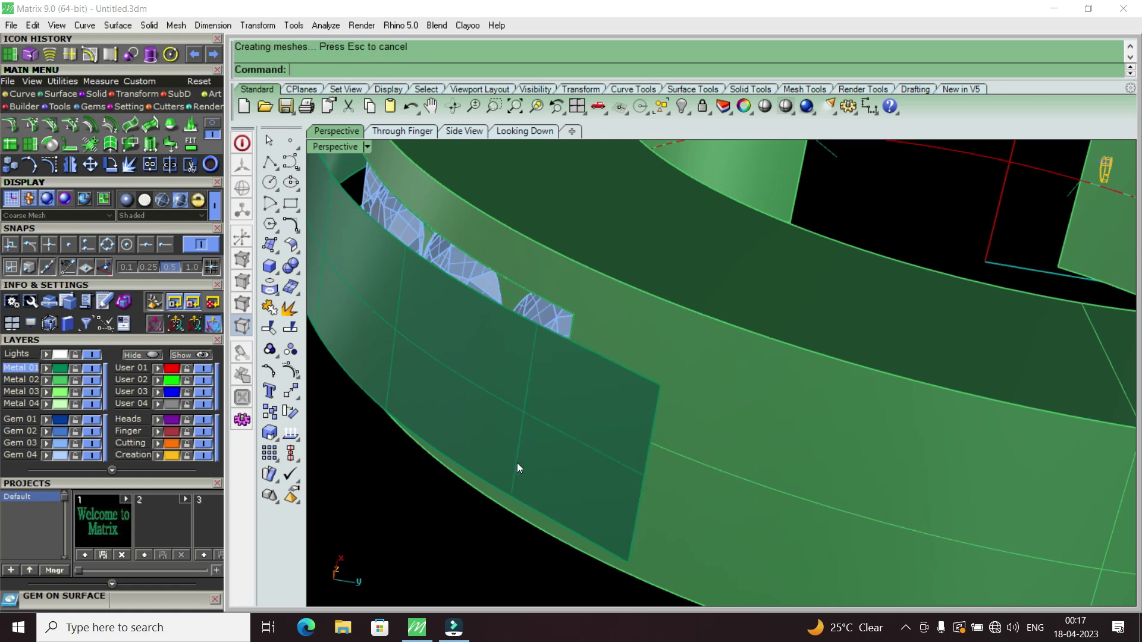
scroll(583, 451, "down", 5)
mouse_move(632, 359)
right_mouse_down()
mouse_move(690, 481)
mouse_move(930, 443)
mouse_move(310, 170)
right_mouse_up()
scroll(690, 481, "up", 3)
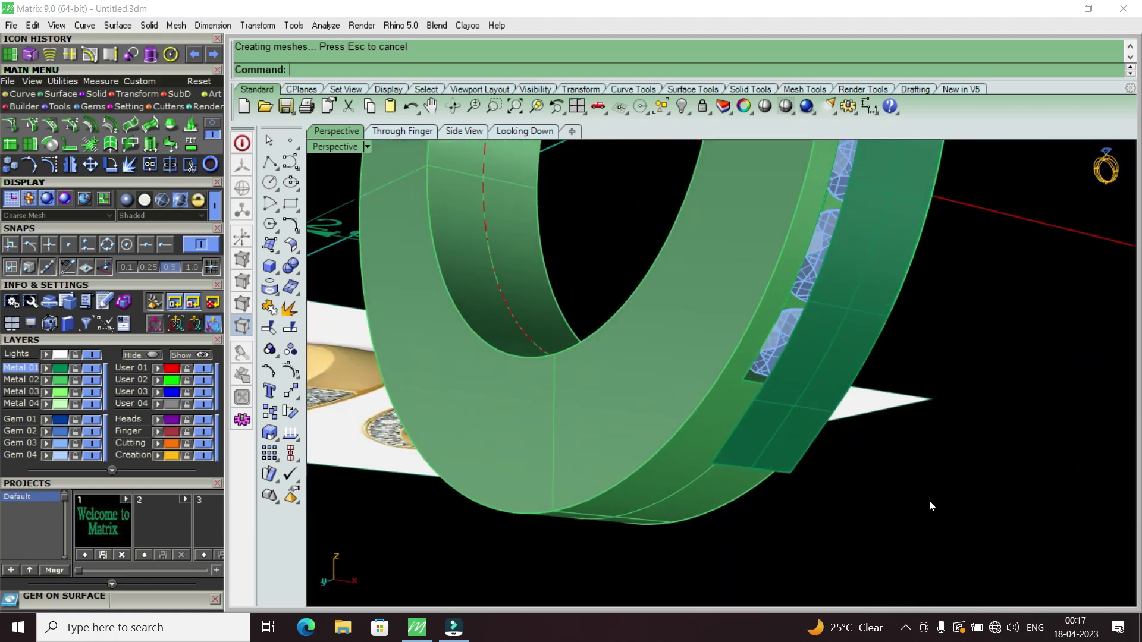
Step: Return to the four-view layout and undo the previous surface extension
double_click(344, 149)
scroll(1011, 570, "up", 2)
scroll(981, 565, "up", 2)
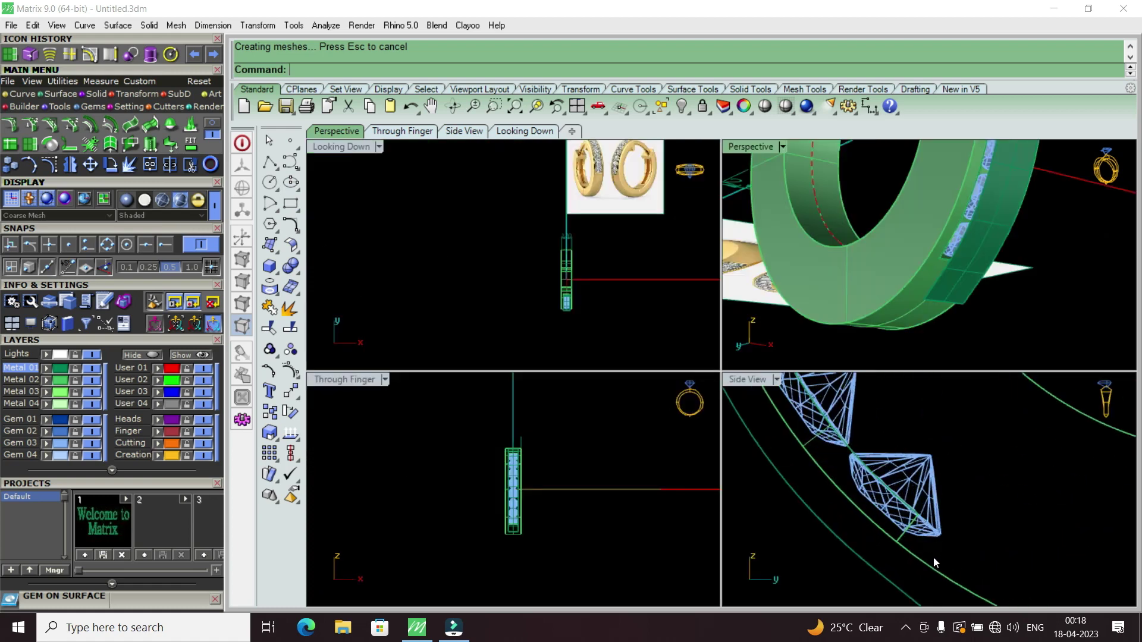
scroll(951, 559, "up", 1)
scroll(950, 545, "down", 1)
scroll(954, 540, "down", 1)
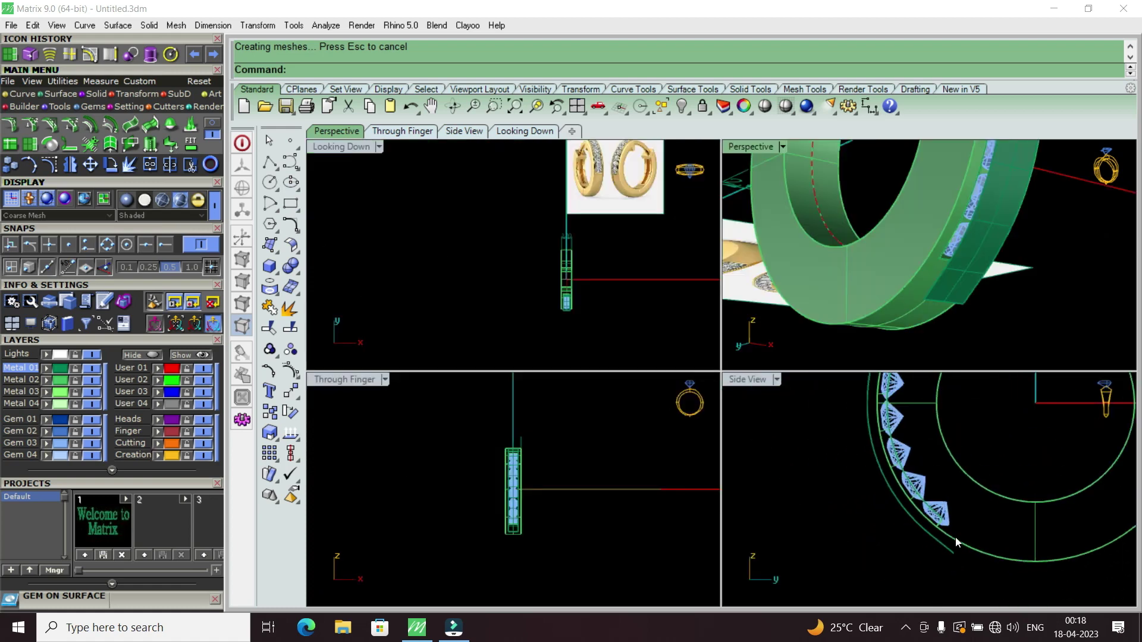
scroll(955, 537, "up", 1)
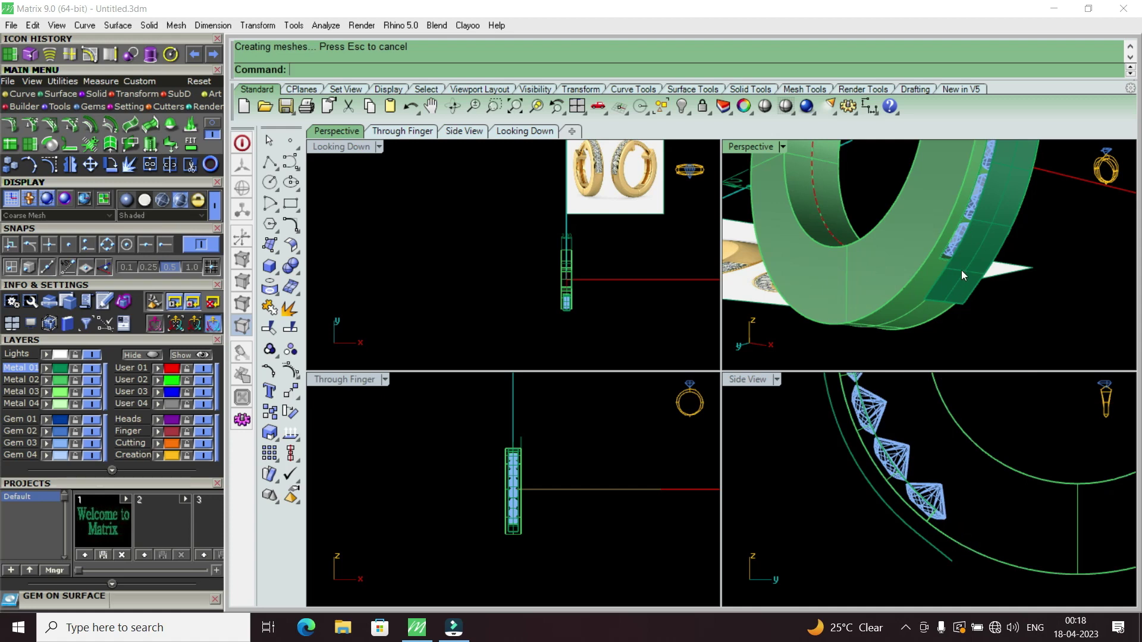
key("ctrl+z")
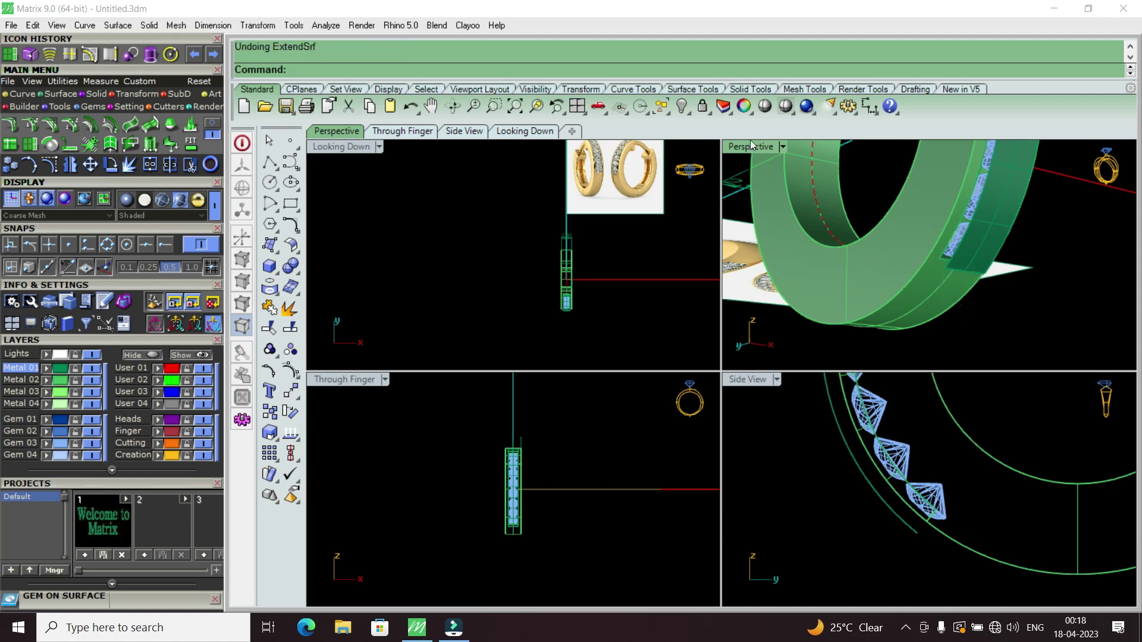
Step: In a maximized Perspective view, extend the cover surface's bottom edge by 1.2 and select it
double_click(748, 147)
scroll(698, 370, "up", 3)
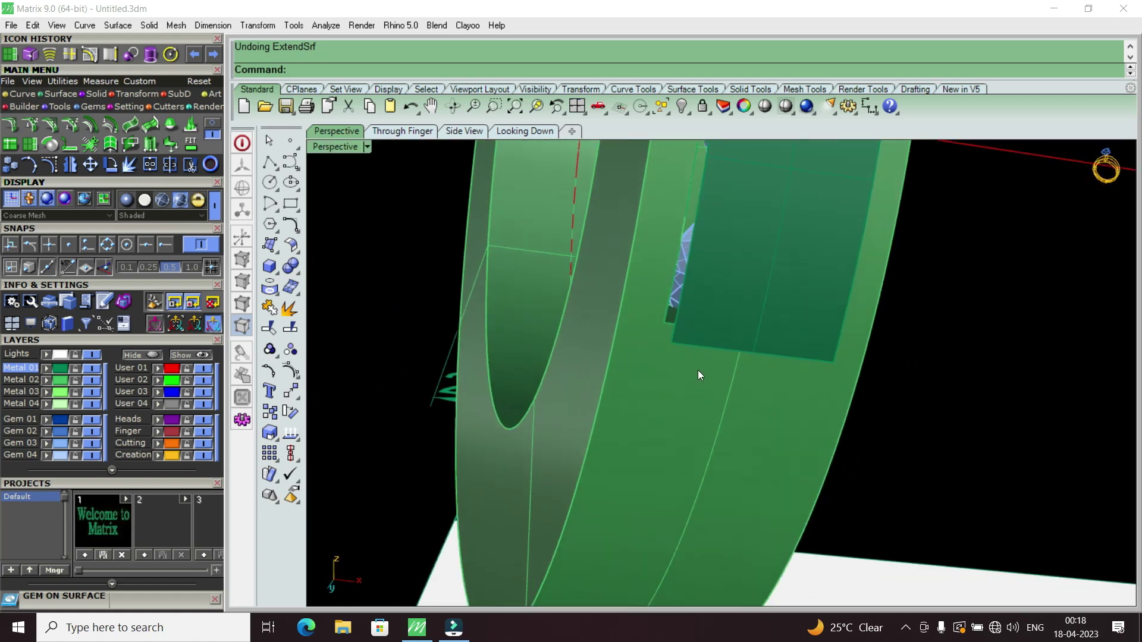
left_click(210, 164)
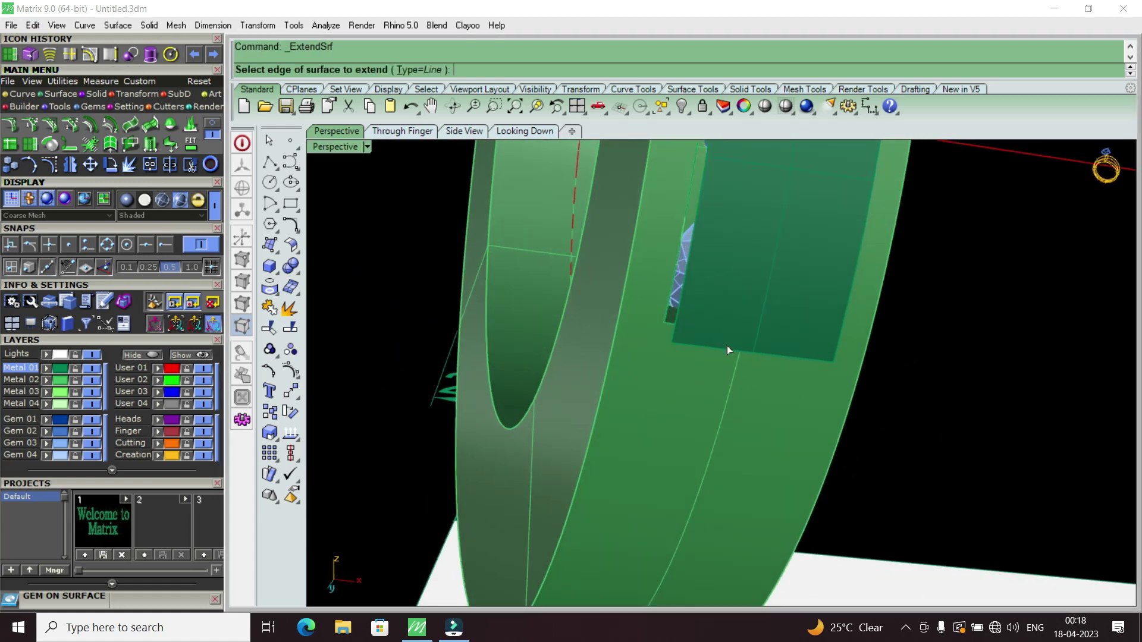
left_click(727, 345)
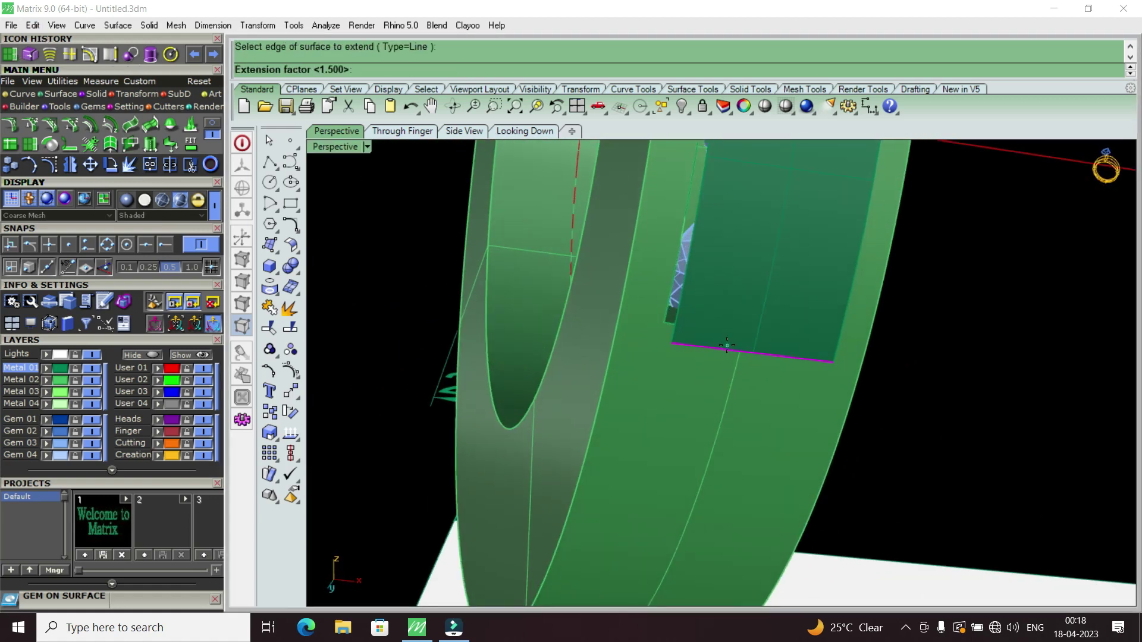
type("1.2")
key("Return")
left_click(694, 356)
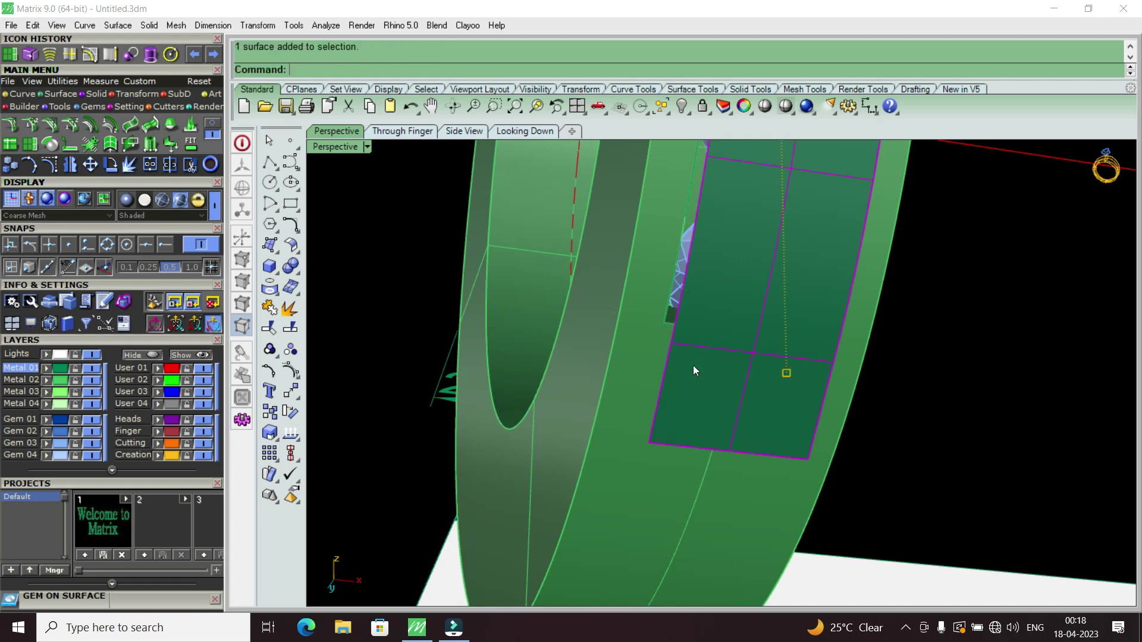
right_click_drag(694, 365, 769, 438)
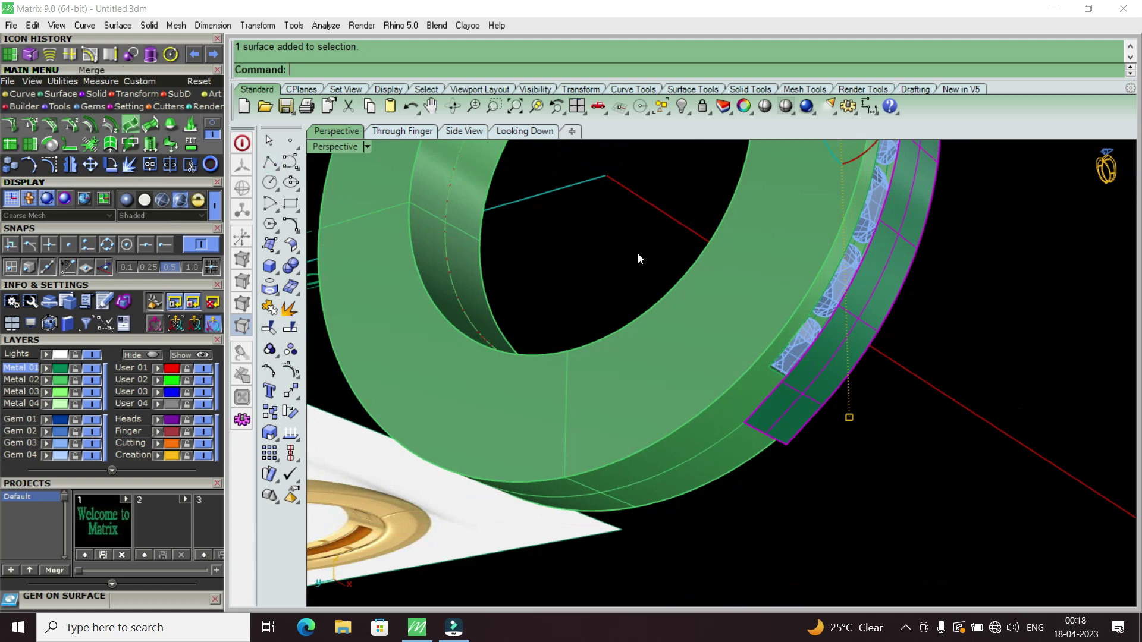
type("O")
type("ffsetCrvOnSrf")
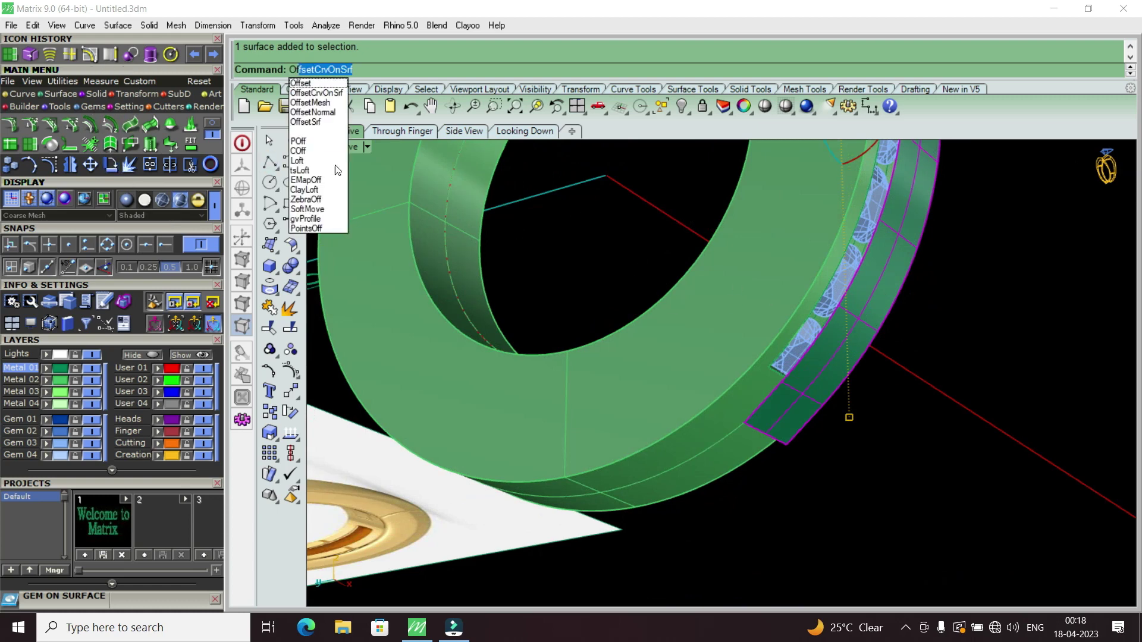
left_click(324, 122)
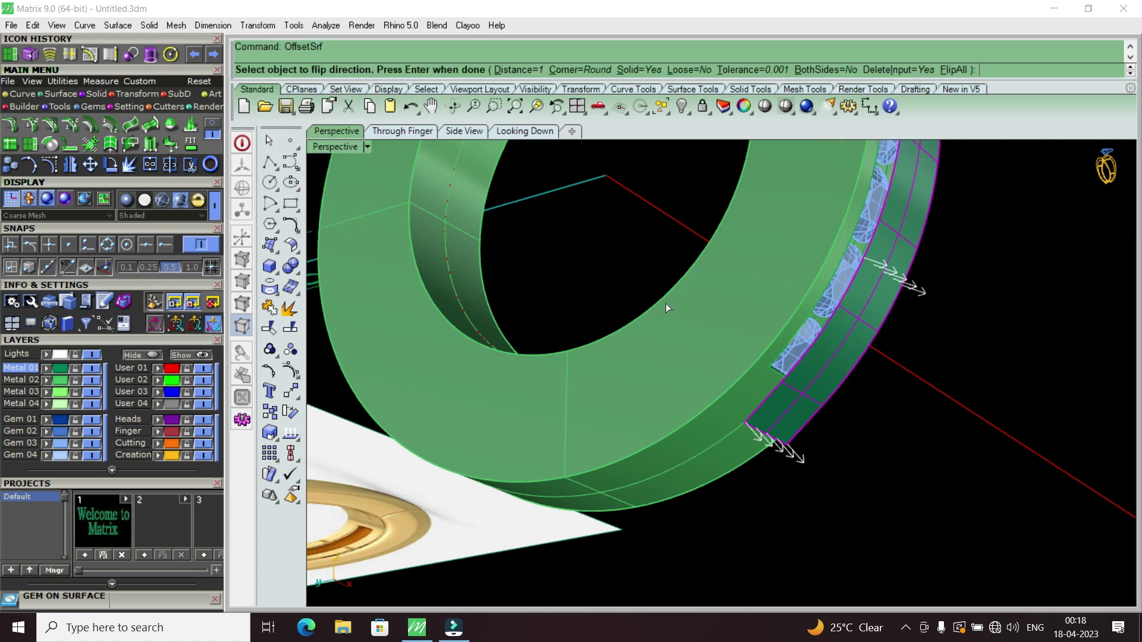
left_click(829, 70)
type(".5")
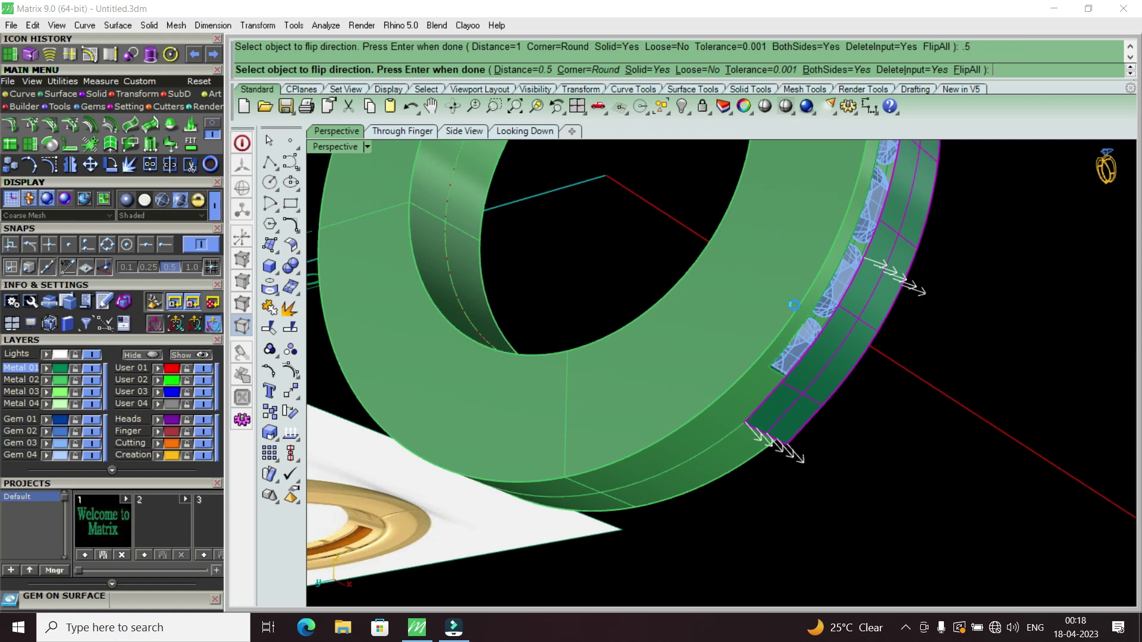
key("Return")
right_click_drag(907, 345, 805, 306)
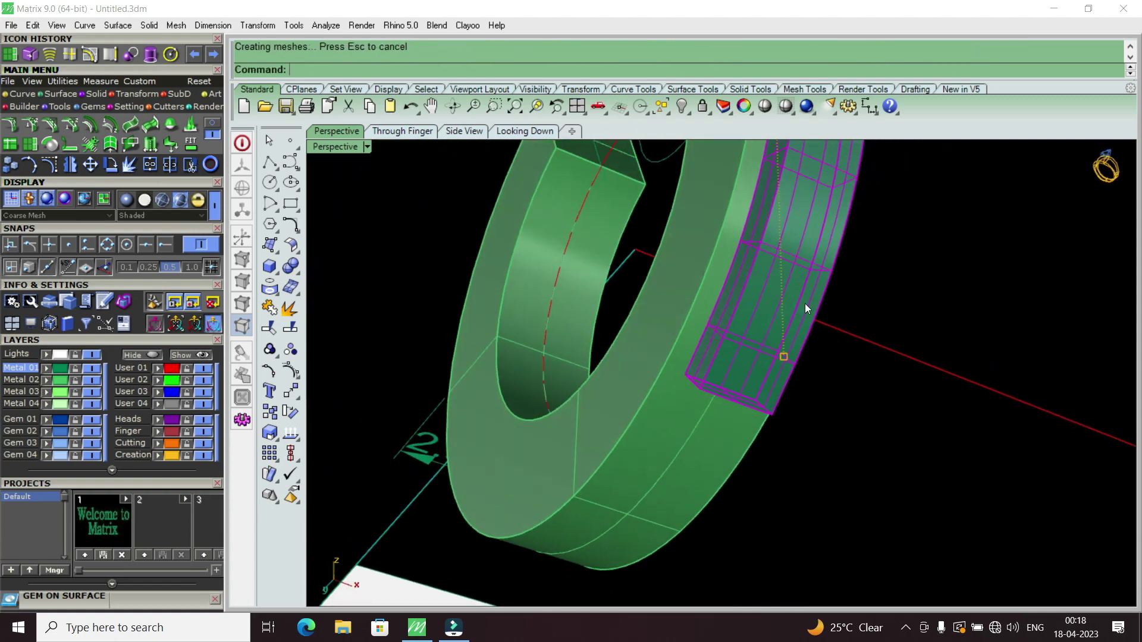
key("ctrl+z")
mouse_move(804, 398)
right_mouse_down()
mouse_move(743, 243)
mouse_move(847, 304)
right_mouse_up()
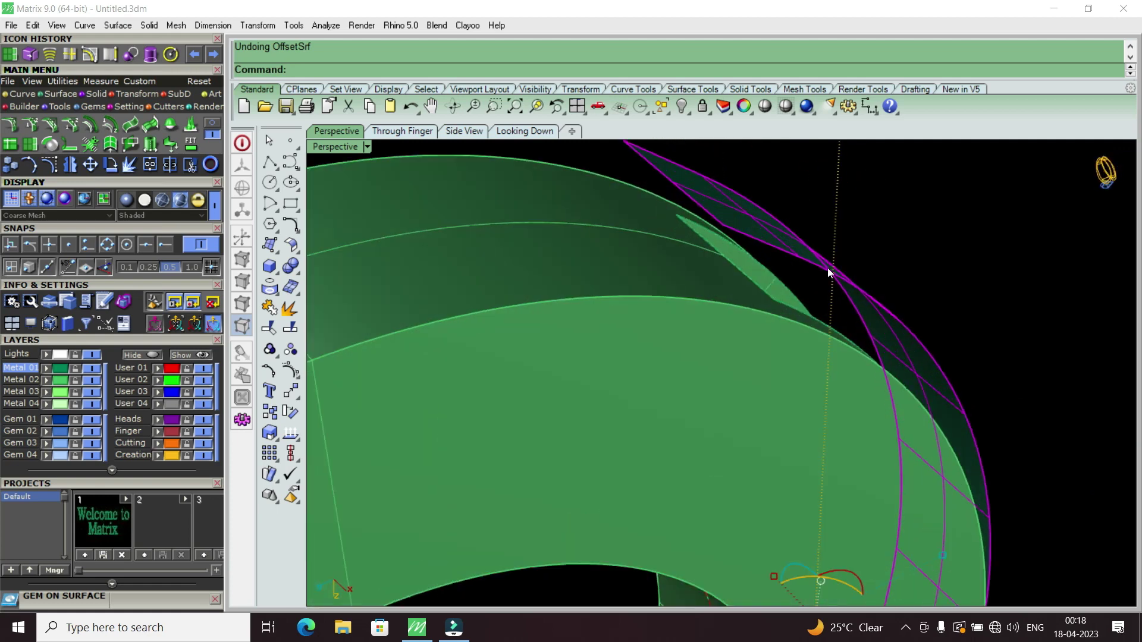
Step: Undo to restore the offset band, then delete the outer cover surface and thick cover piece
key("ctrl+z")
key("ctrl+z")
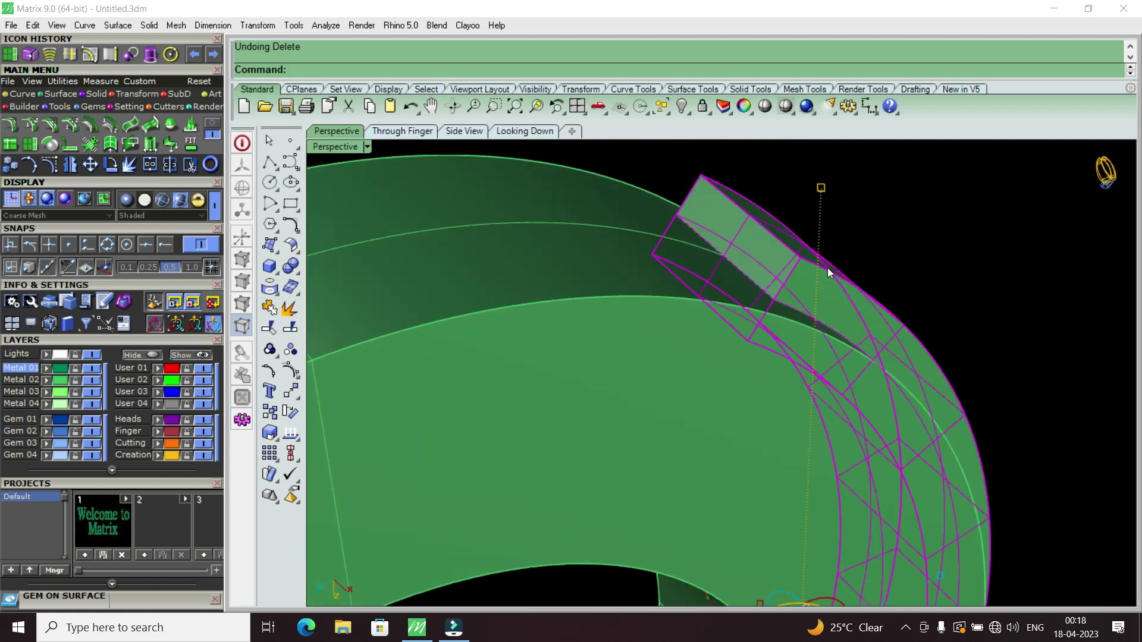
mouse_move(830, 272)
right_mouse_down()
mouse_move(809, 259)
mouse_move(744, 263)
mouse_move(742, 237)
mouse_move(605, 319)
mouse_move(612, 214)
mouse_move(596, 319)
mouse_move(530, 268)
mouse_move(591, 310)
mouse_move(551, 294)
right_mouse_up()
left_click(551, 295)
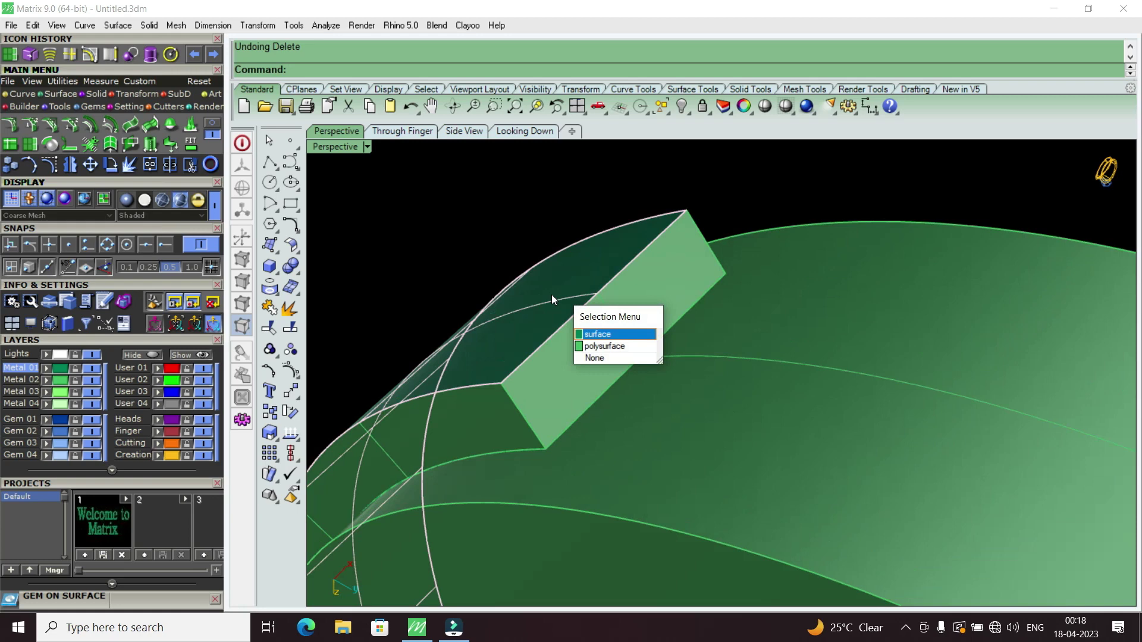
key("Delete")
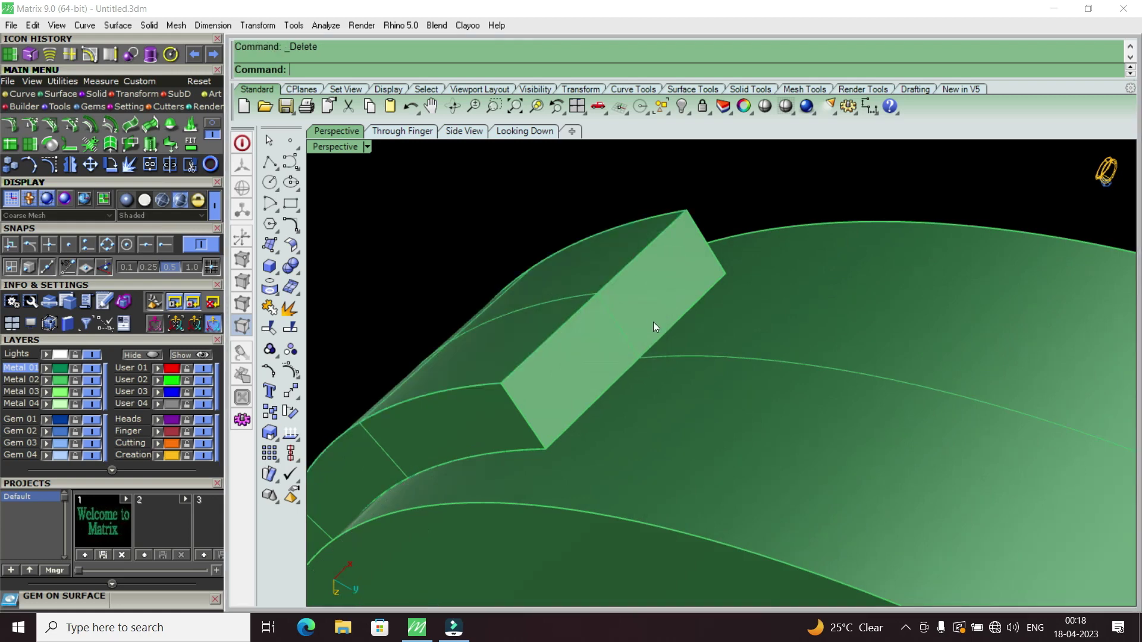
mouse_move(653, 323)
right_mouse_down()
mouse_move(651, 313)
mouse_move(618, 397)
right_mouse_up()
left_click(622, 386)
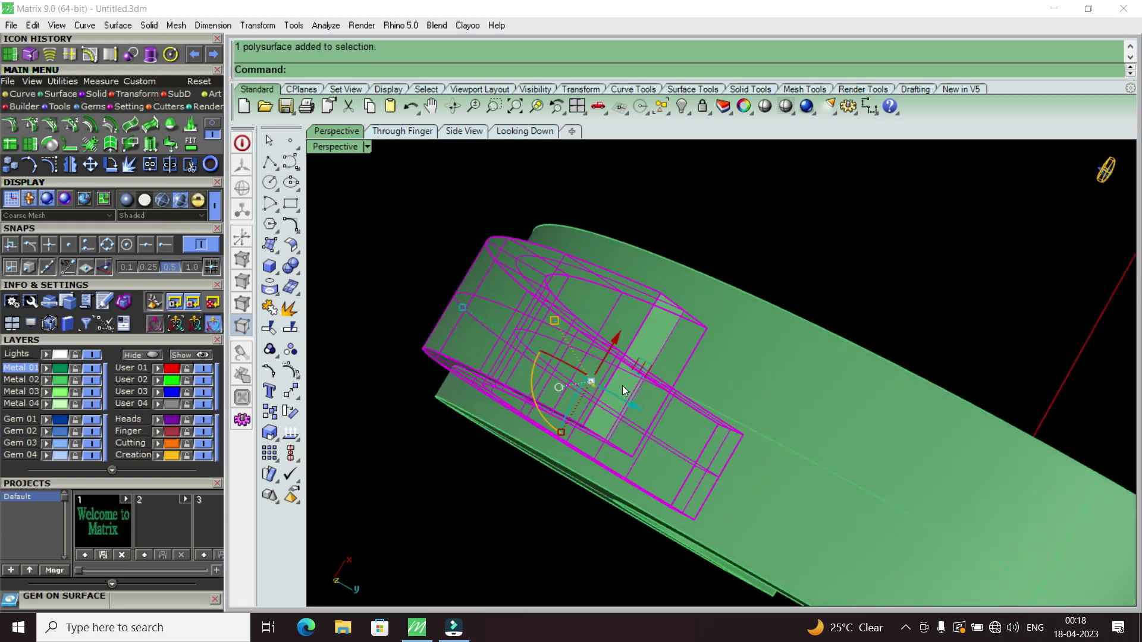
key("Delete")
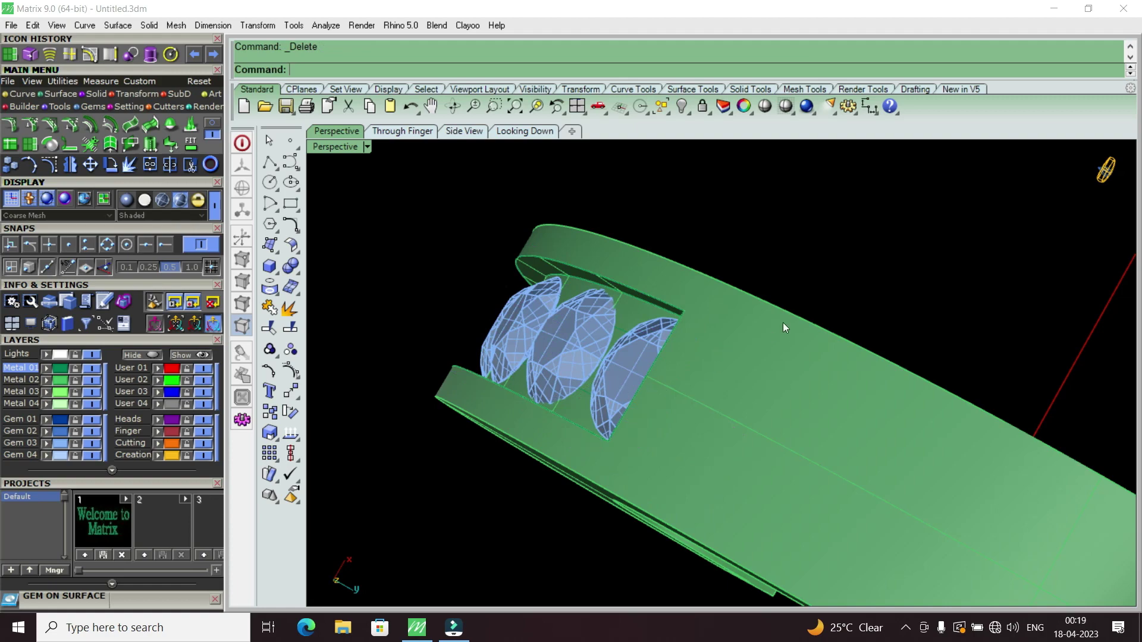
mouse_move(783, 322)
right_mouse_down()
mouse_move(645, 309)
mouse_move(847, 437)
mouse_move(659, 351)
mouse_move(754, 505)
right_mouse_up()
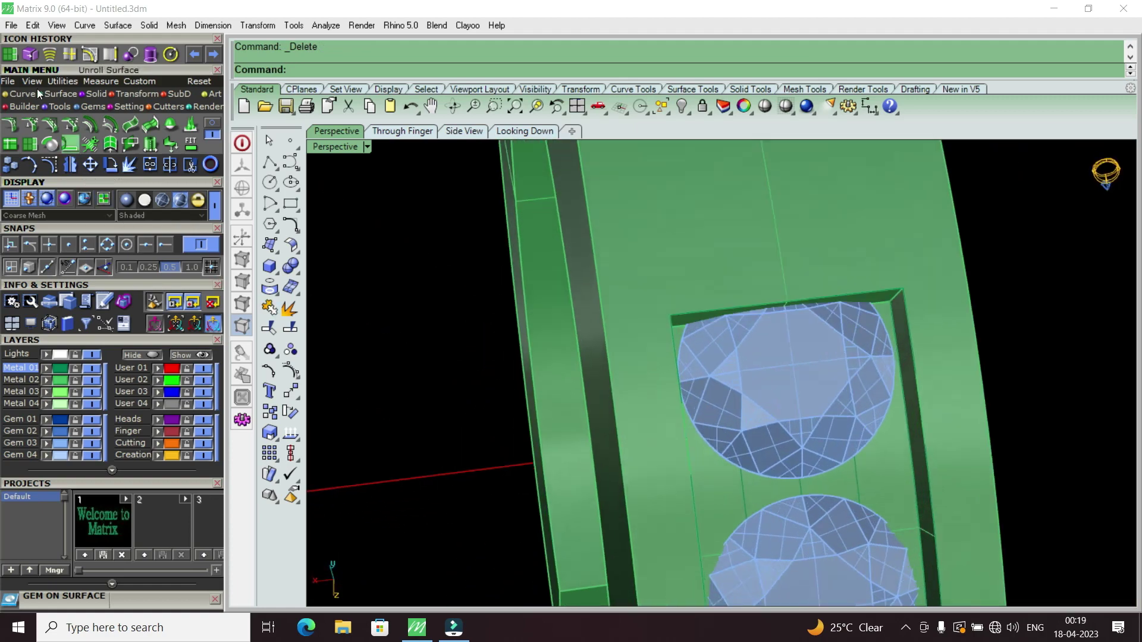
Step: Extract the channel floor beneath the gems as its own surface and select it
left_click(28, 54)
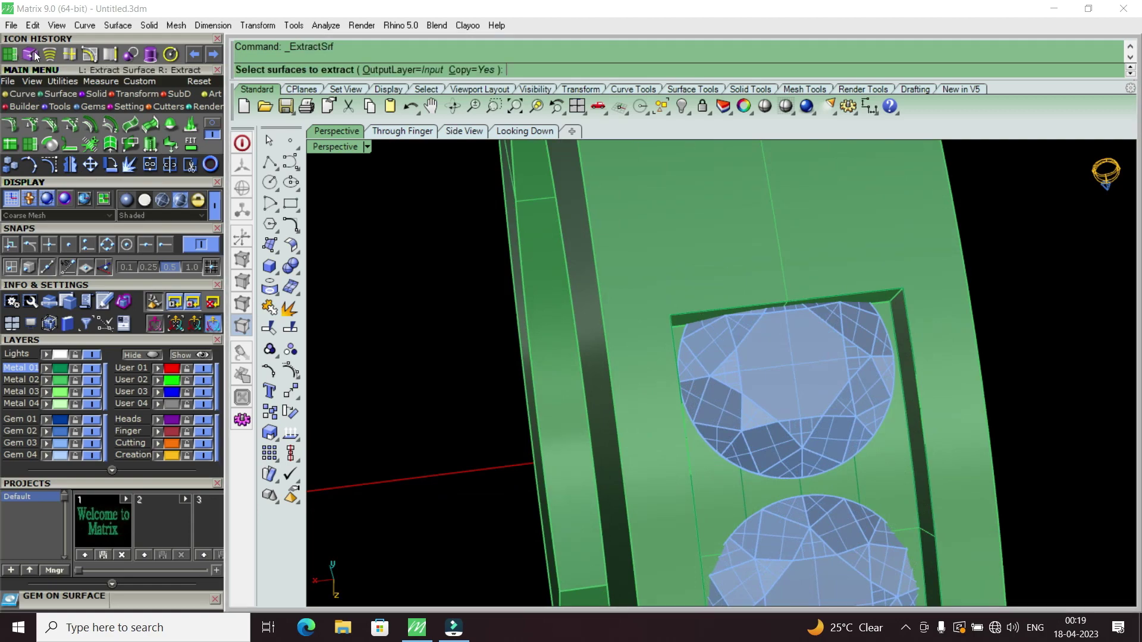
left_click(715, 491)
right_click(716, 488)
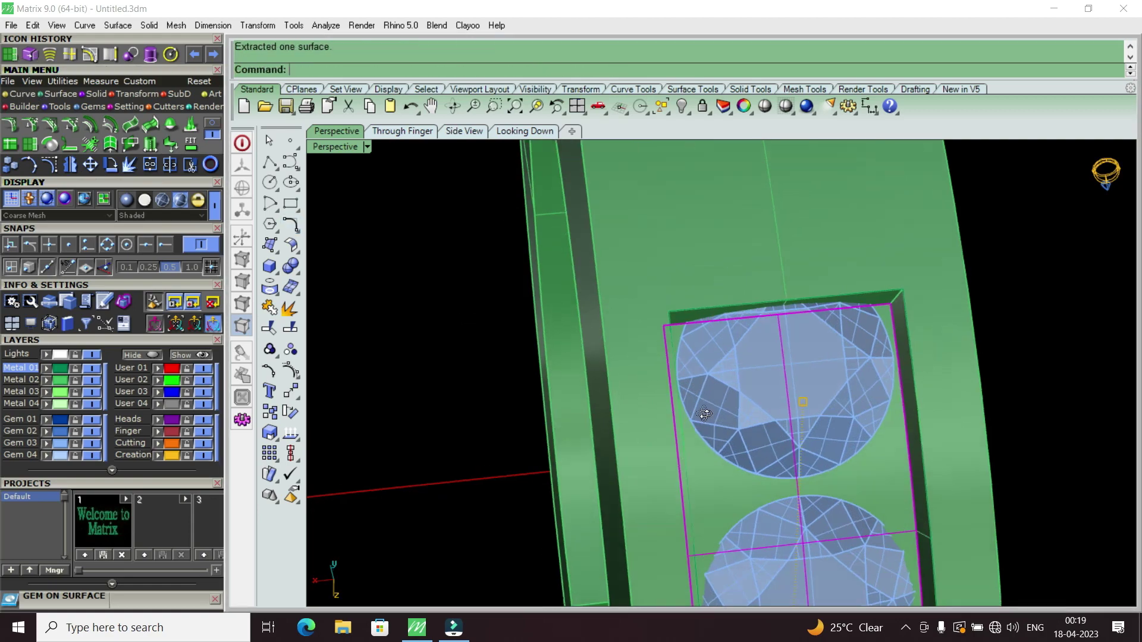
right_click_drag(715, 488, 687, 282)
scroll(688, 282, "up", 5)
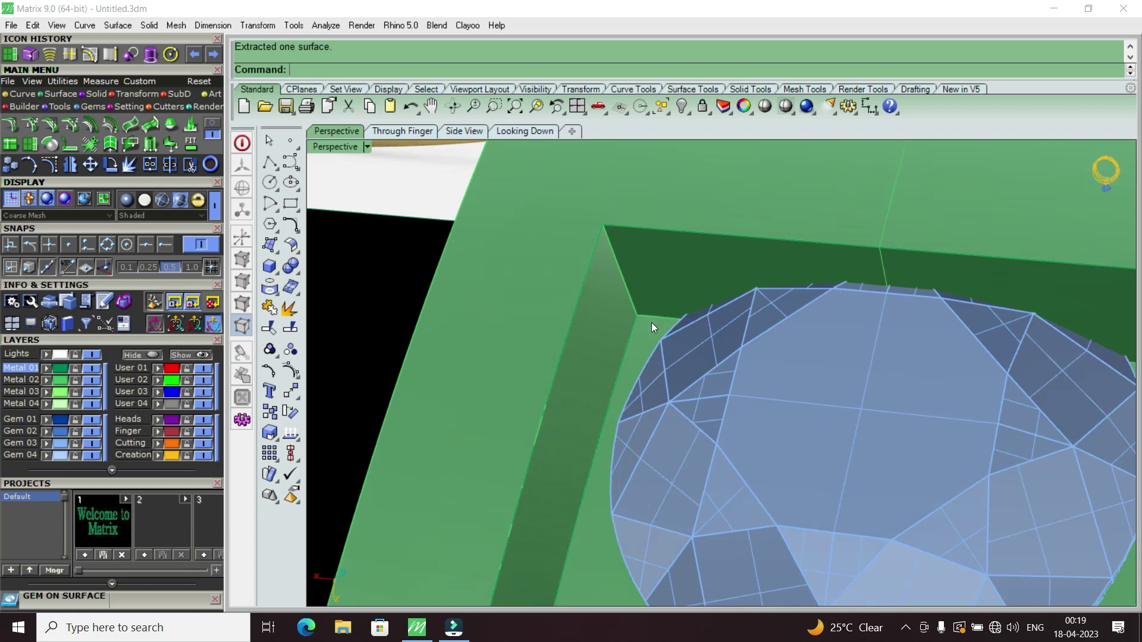
left_click(652, 318)
left_click(693, 359)
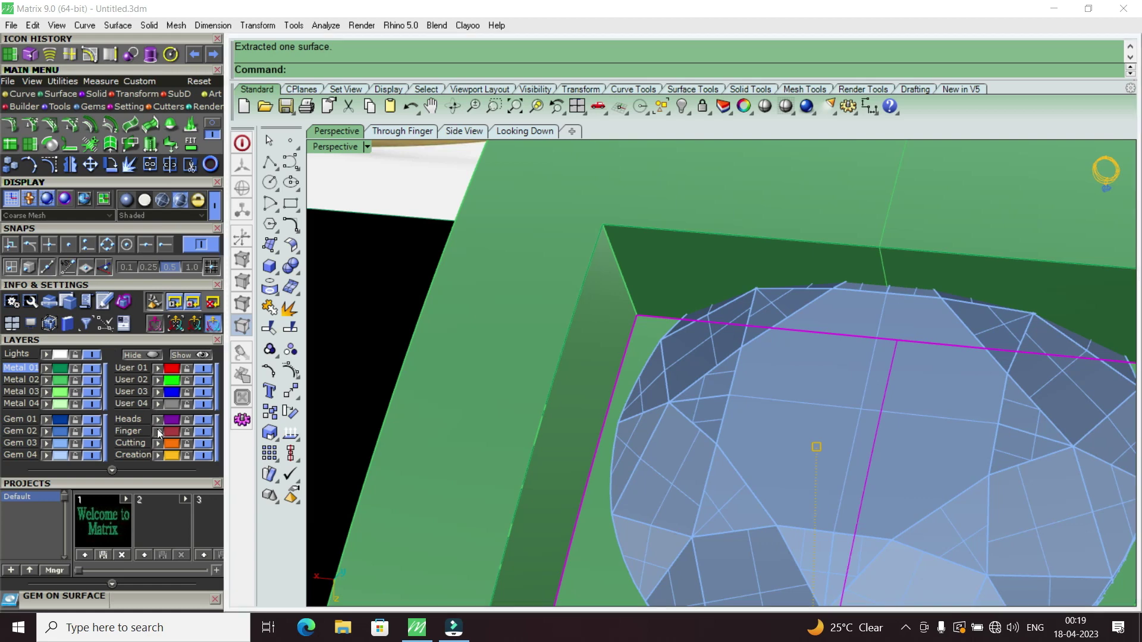
right_click_drag(622, 300, 591, 317)
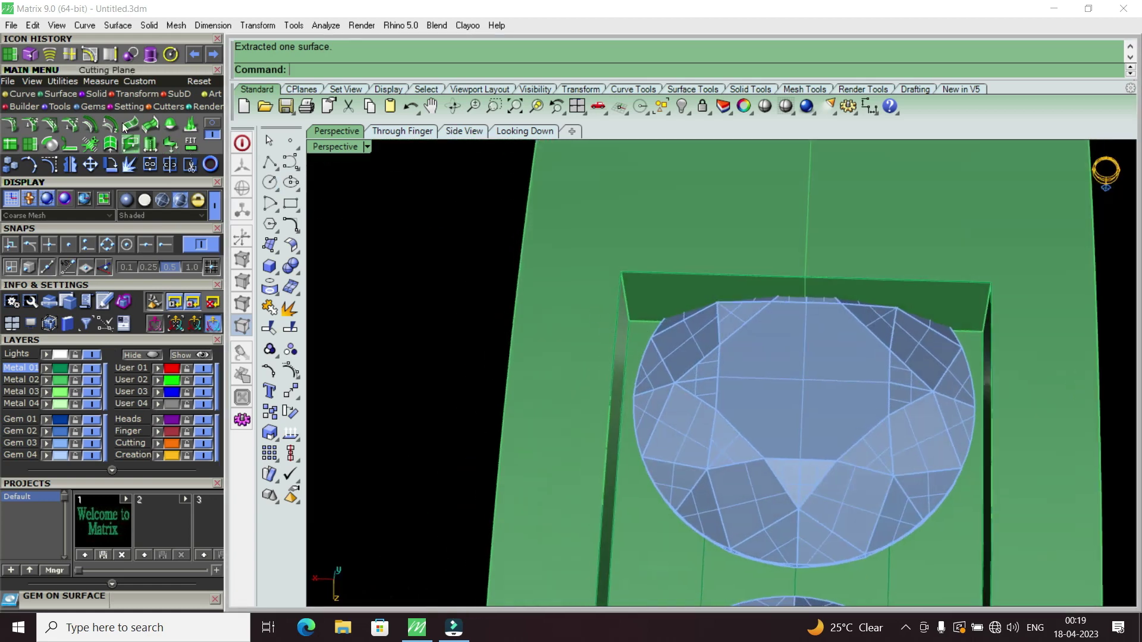
Step: Extend the extracted channel surface's top edge by a factor of 1.2, then reselect it
left_click(10, 54)
left_click(649, 320)
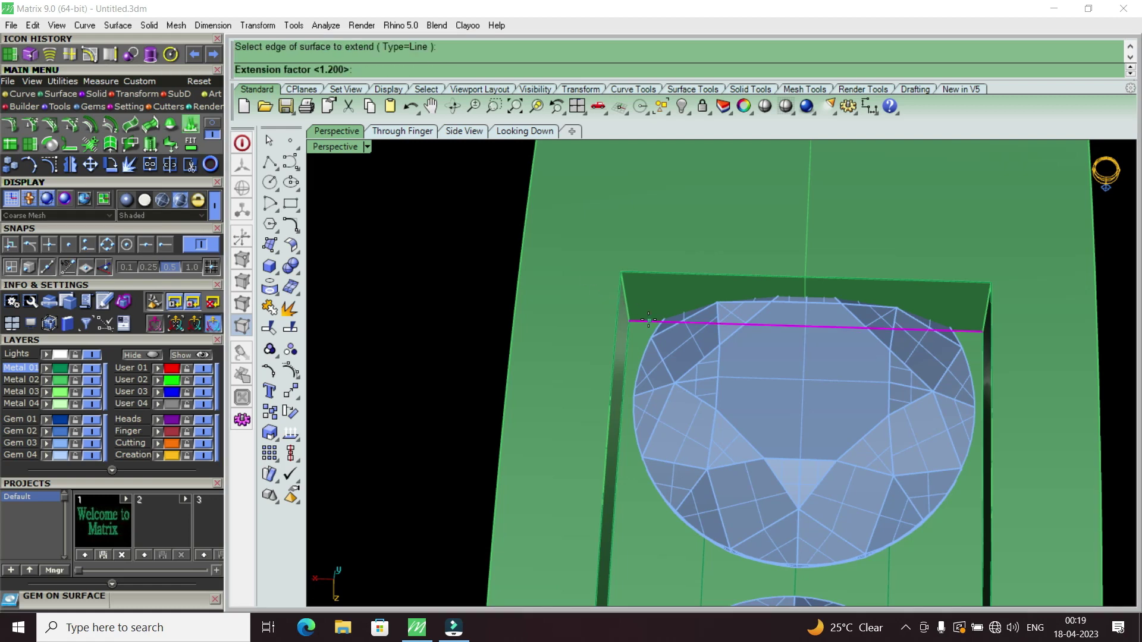
type("1.2")
key("Return")
scroll(647, 325, "down", 5)
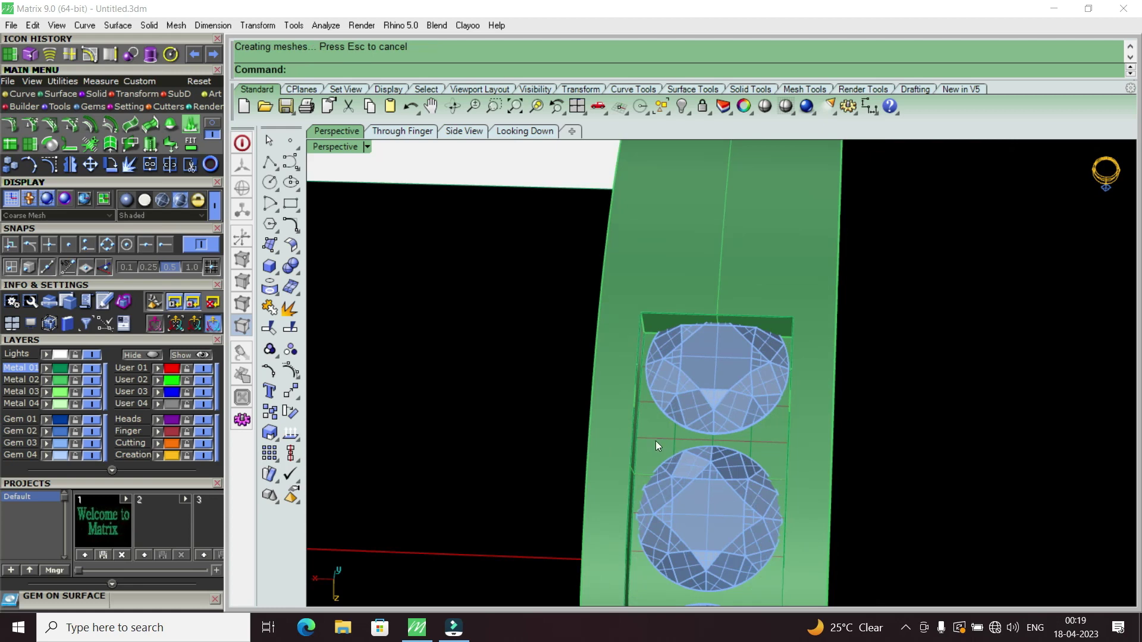
left_click(656, 441)
left_click(708, 469)
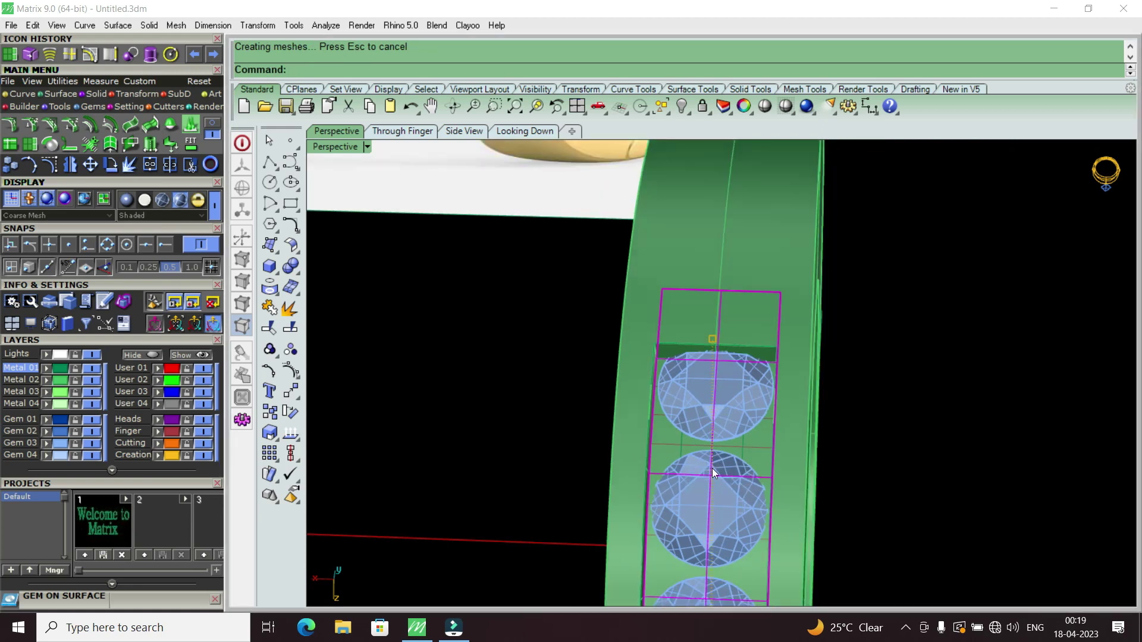
right_click_drag(711, 468, 733, 355)
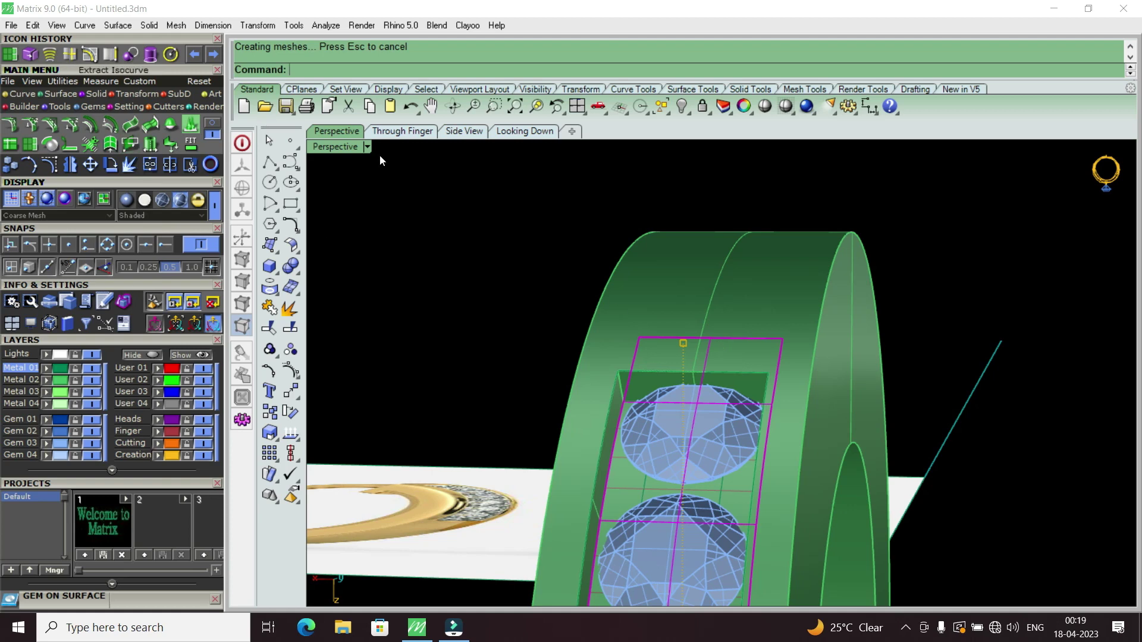
type("OffsetCrvOnSrf")
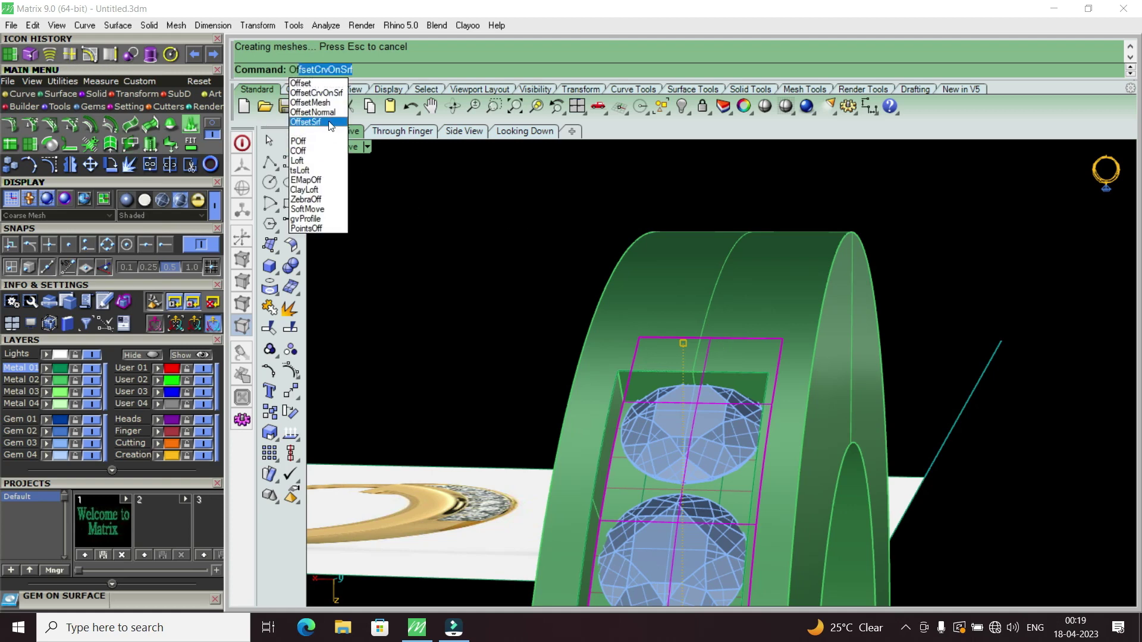
Step: Offset the selected channel surface by 1 into a thick cutter band
left_click(307, 122)
right_click_drag(671, 256, 694, 276)
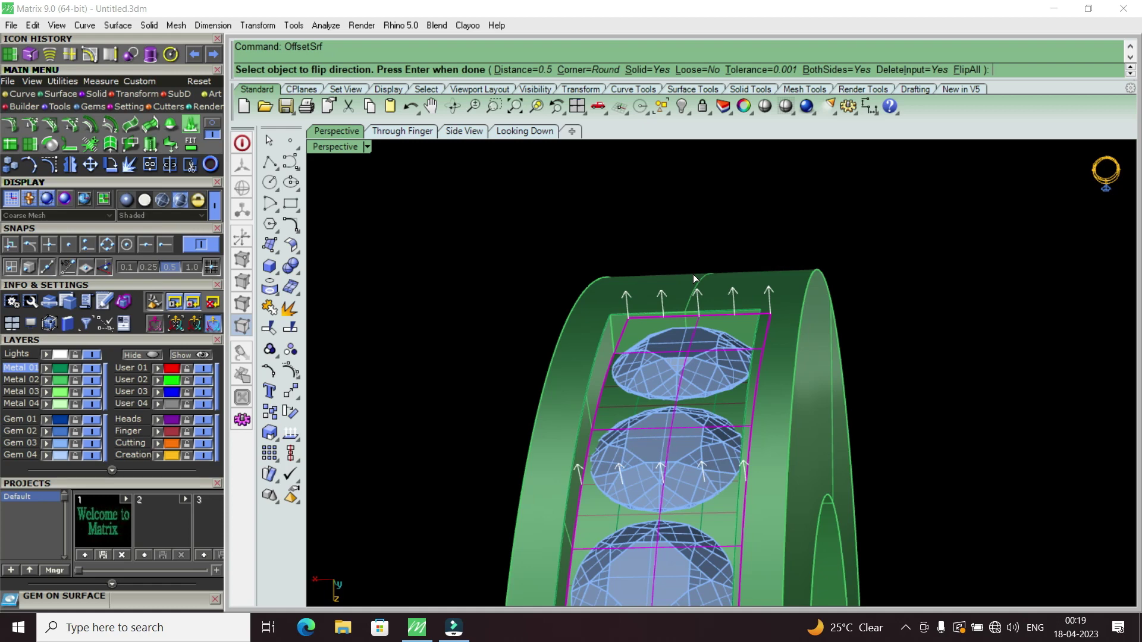
type("1")
key("Return")
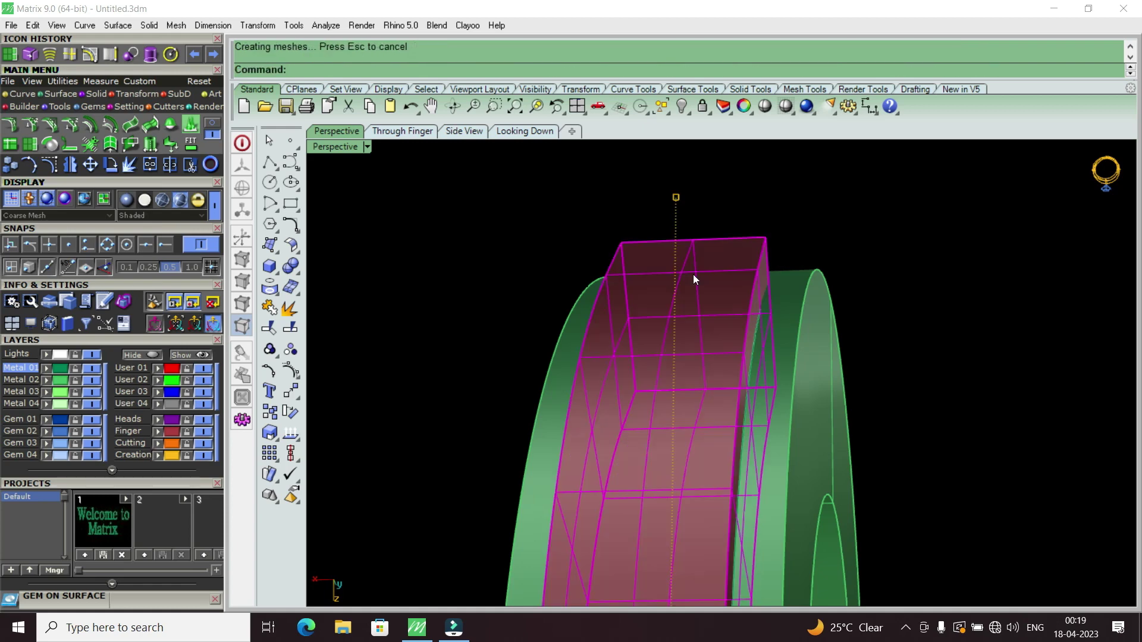
right_click_drag(850, 273, 802, 371)
scroll(754, 328, "up", 3)
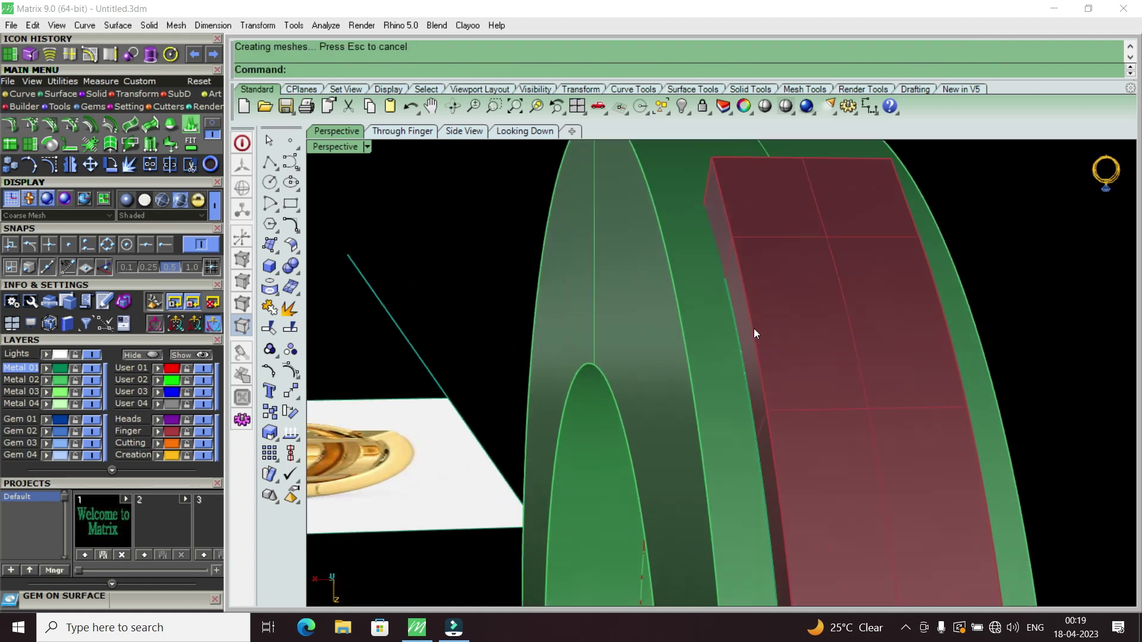
scroll(719, 310, "up", 2)
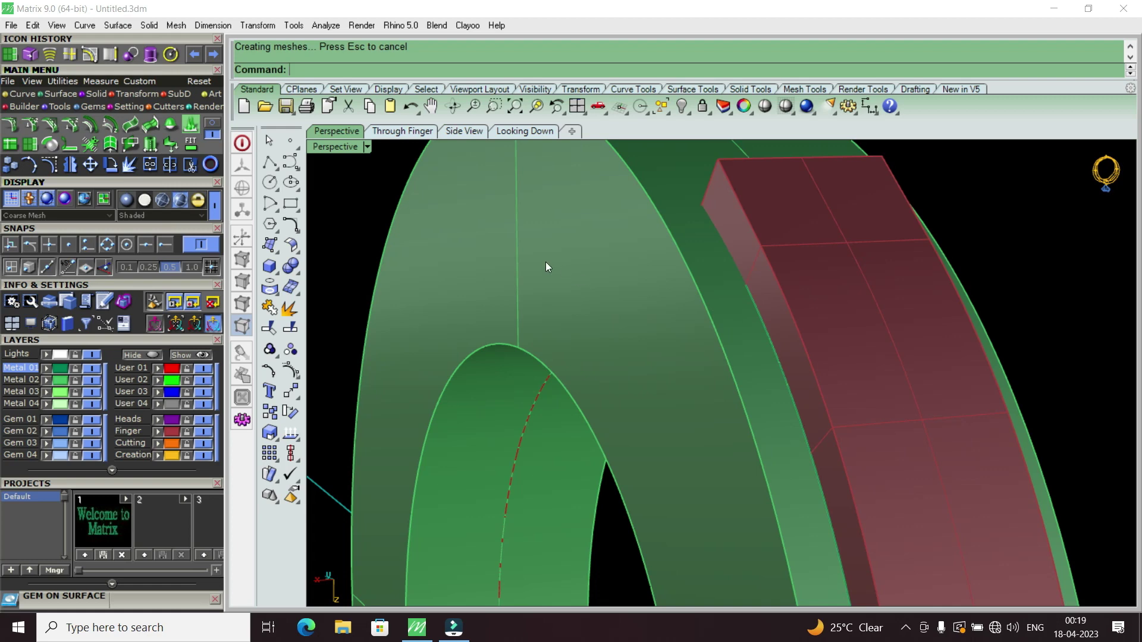
Step: Subtract the red band from the ring, then undo both the cut and the offset
left_click(667, 309)
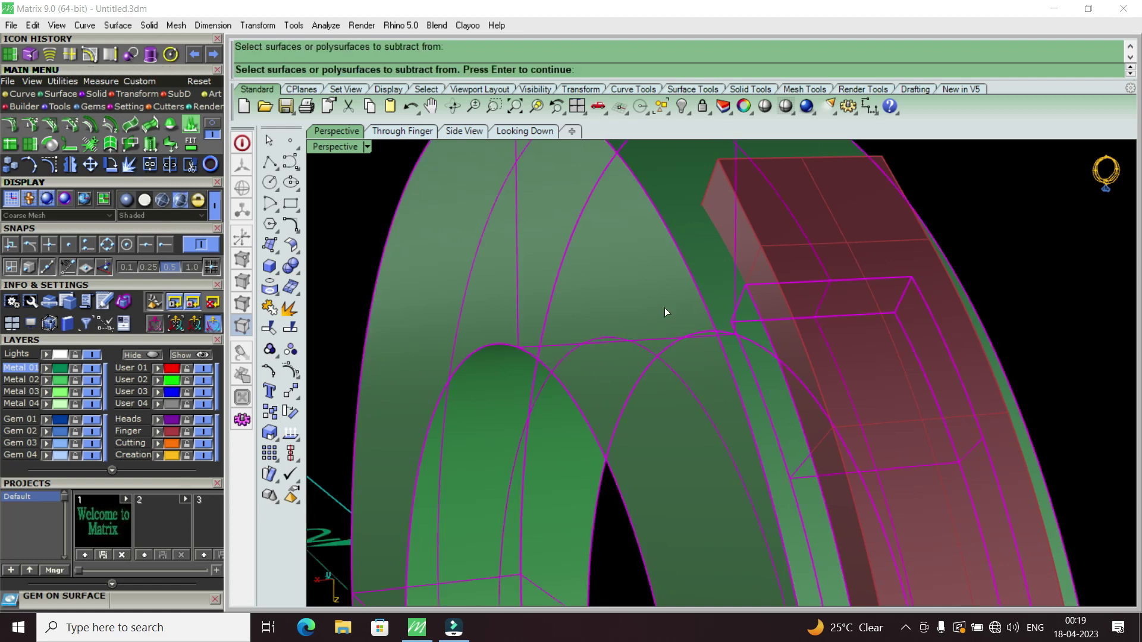
key("Return")
left_click(804, 281)
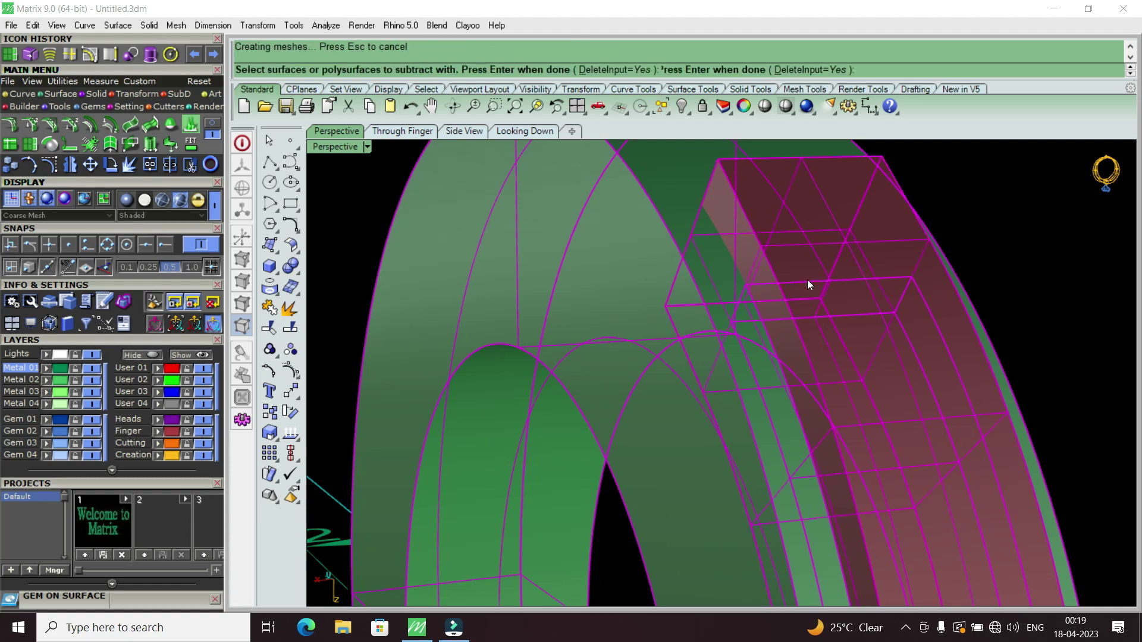
key("Return")
mouse_move(811, 273)
right_mouse_down()
mouse_move(838, 301)
mouse_move(634, 349)
right_mouse_up()
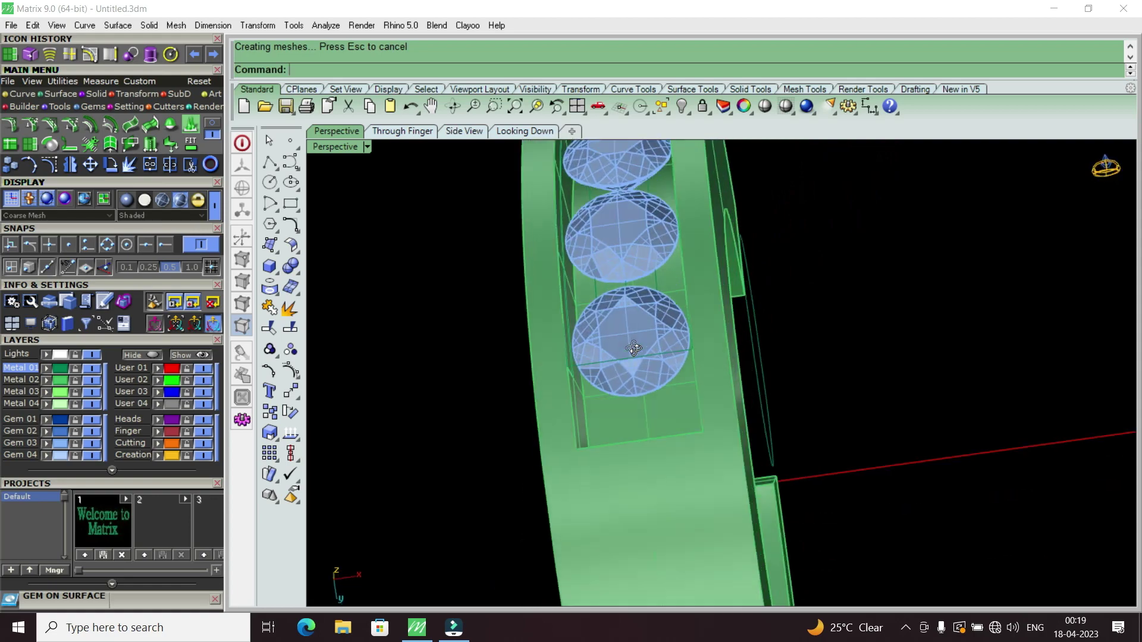
key("ctrl+z")
mouse_move(660, 385)
right_mouse_down()
mouse_move(604, 347)
mouse_move(633, 394)
mouse_move(721, 419)
mouse_move(675, 340)
mouse_move(683, 313)
right_mouse_up()
key("ctrl+z")
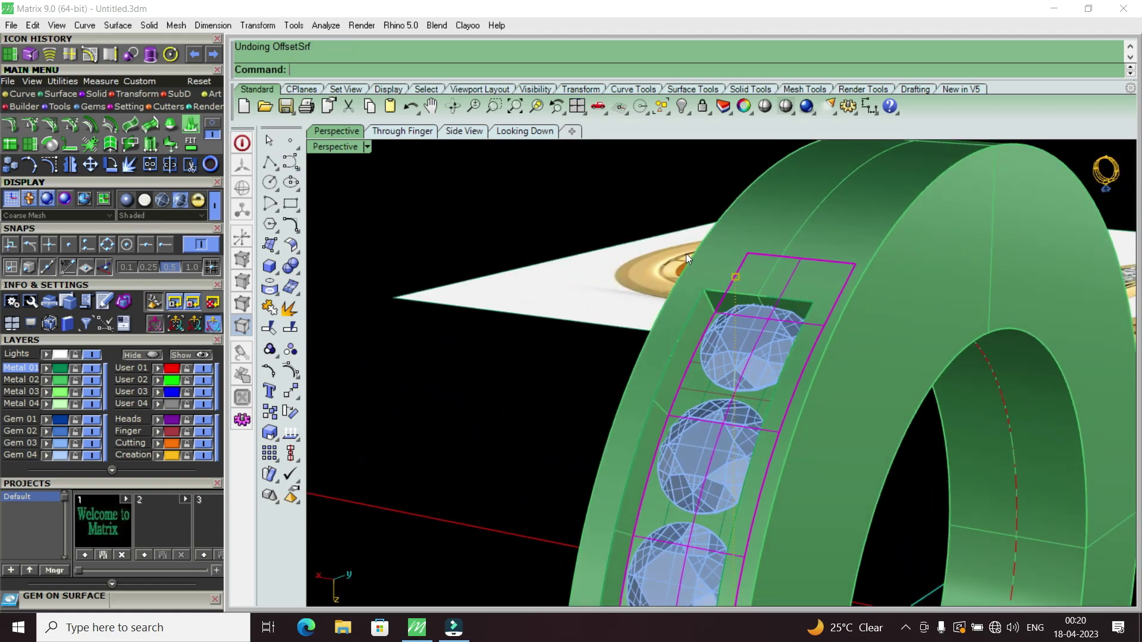
Step: Offset the channel surface into a cutter band with BothSides set to Yes
type("OffsetSrf")
key("Return")
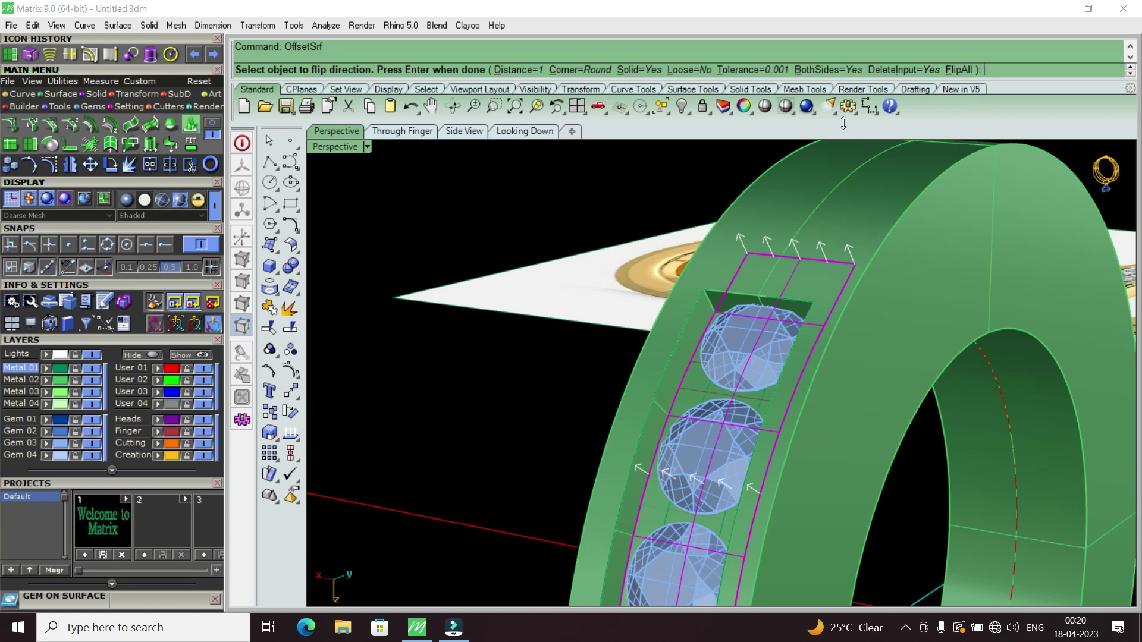
left_click(851, 77)
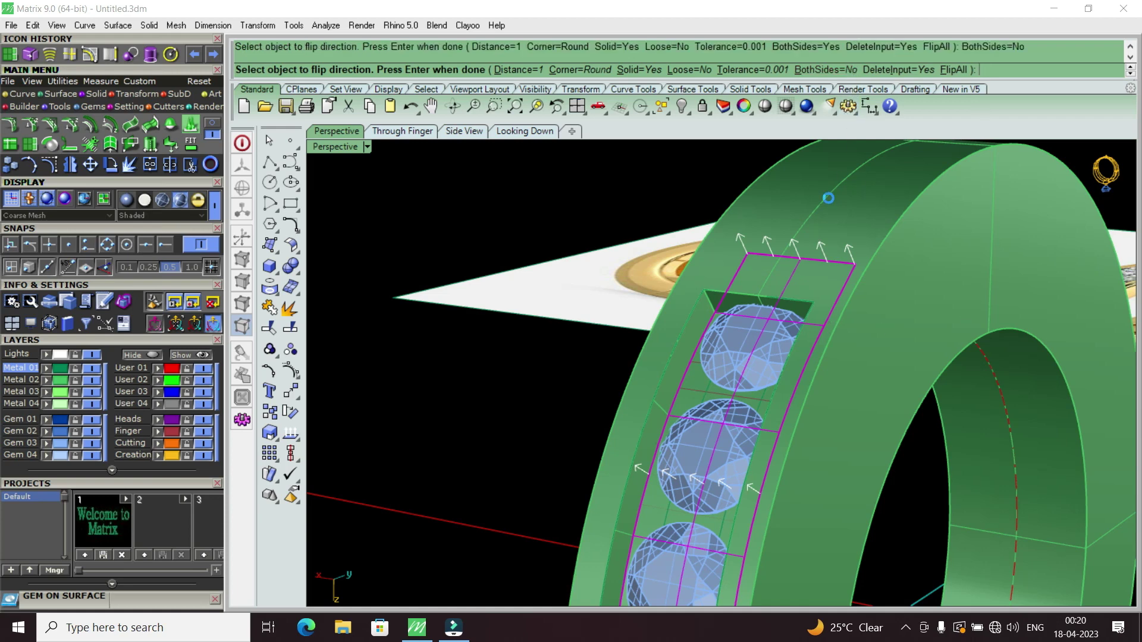
key("Return")
mouse_move(767, 322)
right_mouse_down()
mouse_move(864, 228)
mouse_move(827, 262)
right_mouse_up()
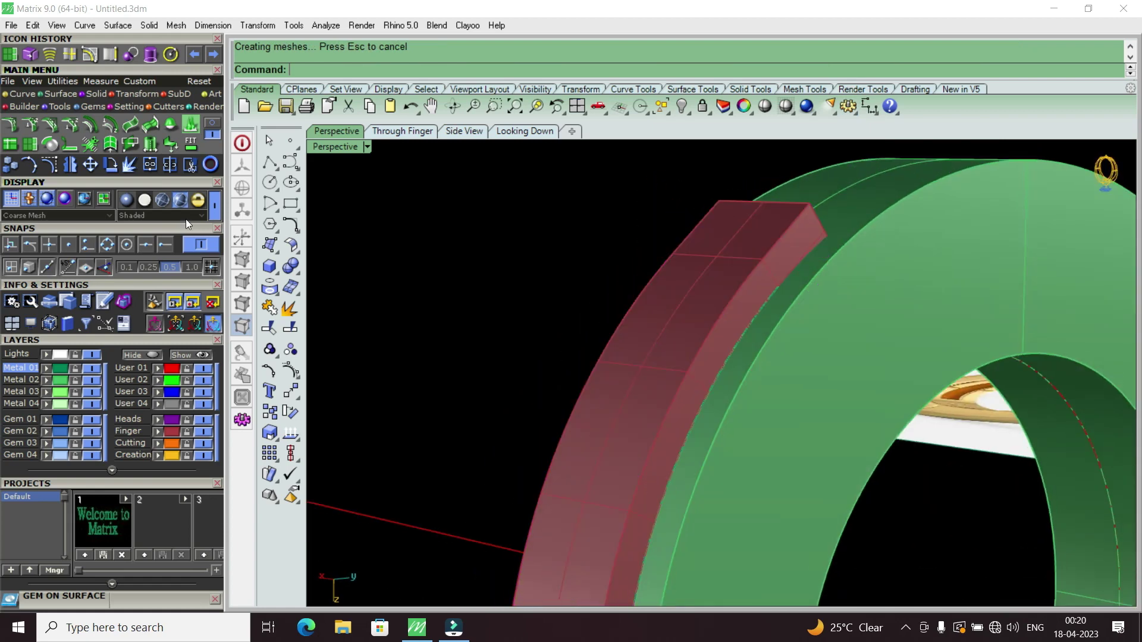
Step: Boolean-subtract the pink cutter band from the ring to cut the gem channel
left_click(130, 56)
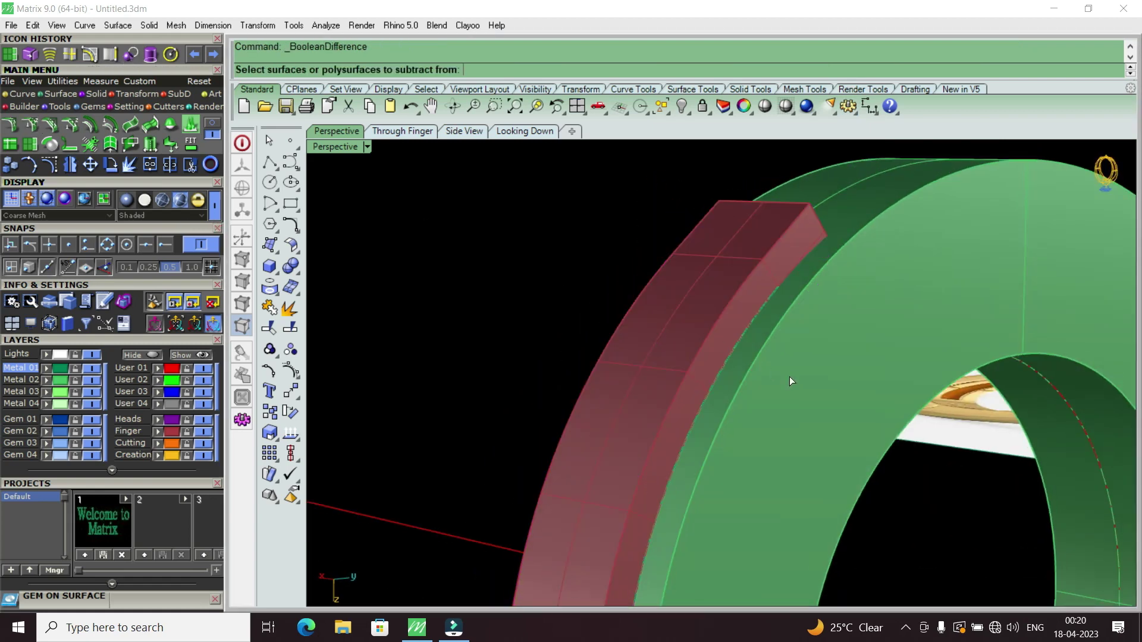
left_click(798, 377)
key("Return")
left_click(753, 274)
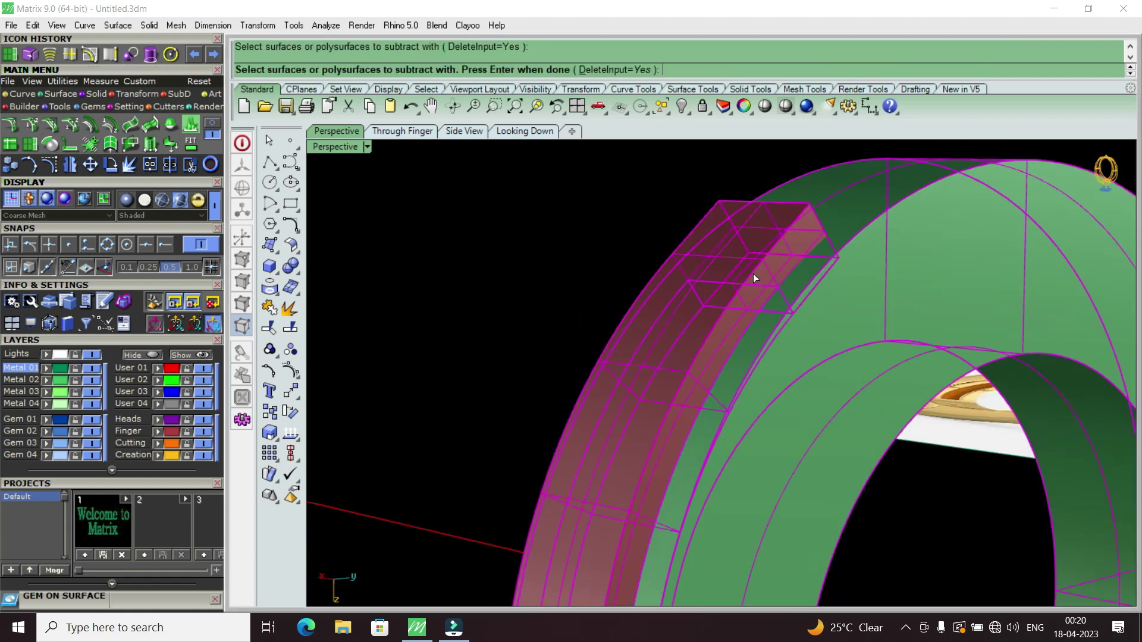
key("Return")
mouse_move(752, 273)
right_mouse_down()
mouse_move(655, 262)
mouse_move(619, 224)
mouse_move(640, 382)
right_mouse_up()
mouse_move(816, 373)
right_mouse_down()
mouse_move(627, 234)
mouse_move(698, 327)
mouse_move(669, 373)
mouse_move(654, 360)
right_mouse_up()
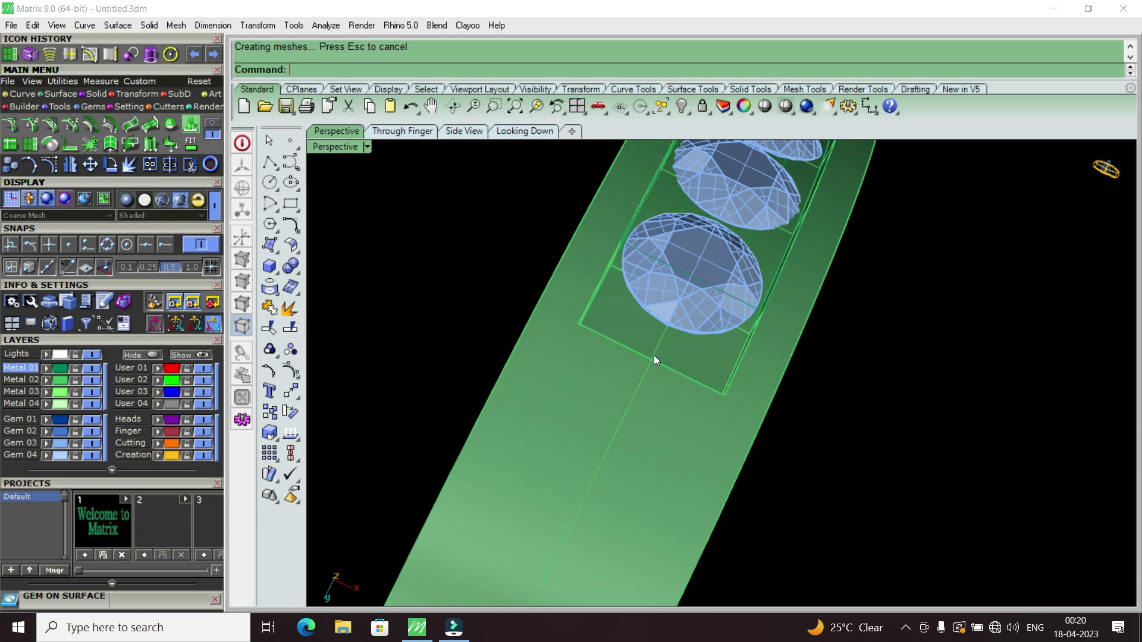
mouse_move(698, 340)
right_mouse_down()
mouse_move(630, 390)
mouse_move(611, 422)
right_mouse_up()
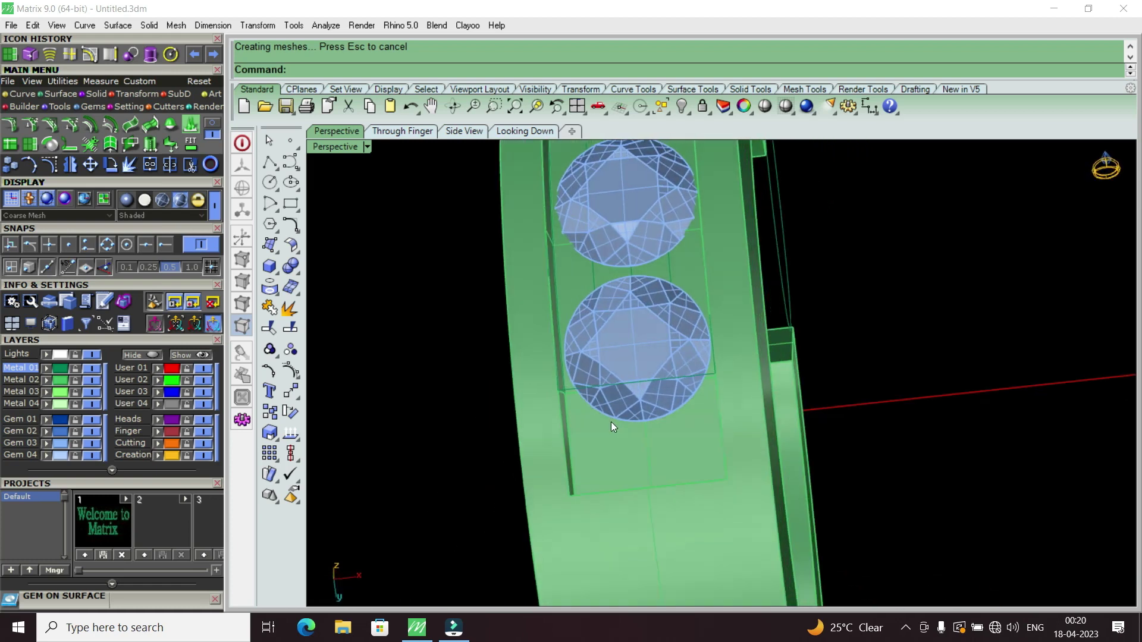
scroll(688, 357, "down", 3)
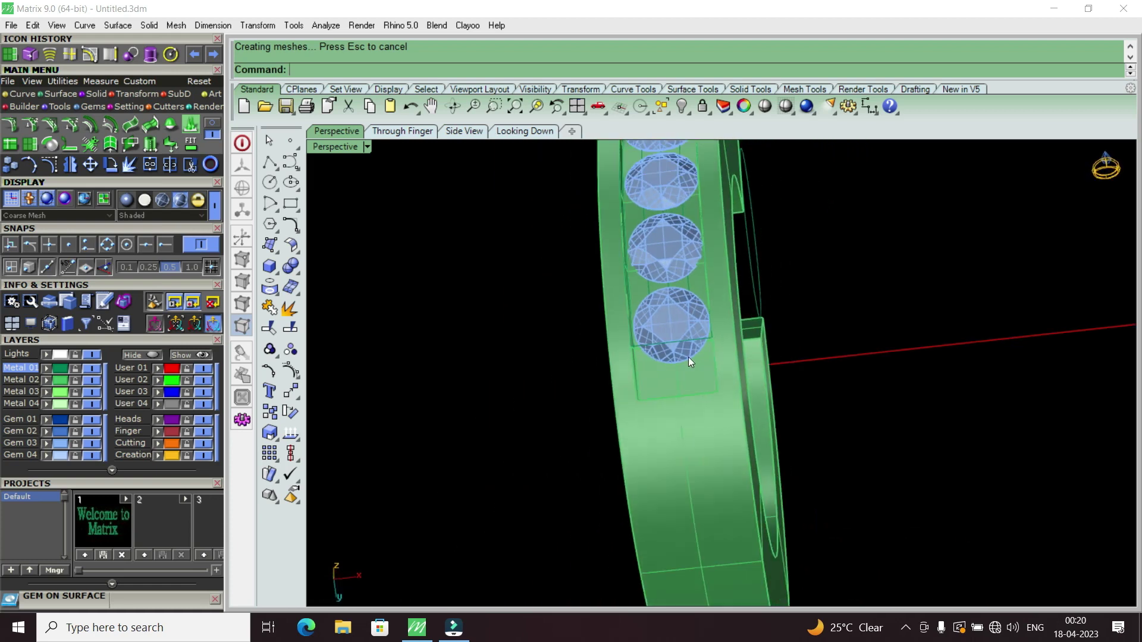
scroll(668, 420, "up", 5)
scroll(668, 420, "down", 2)
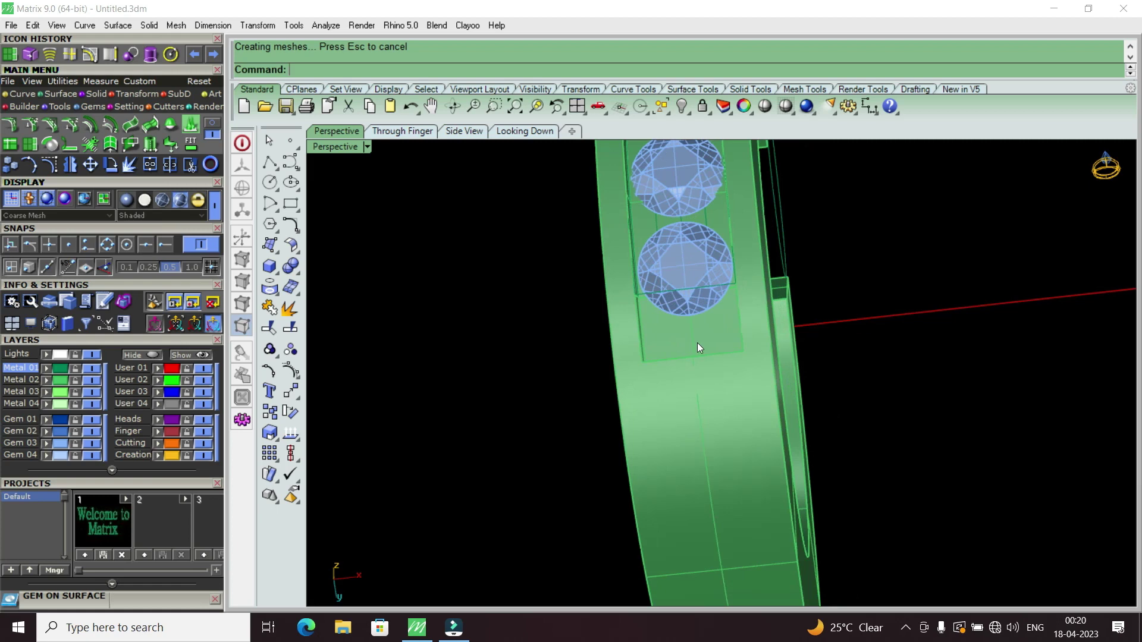
scroll(698, 341, "down", 3)
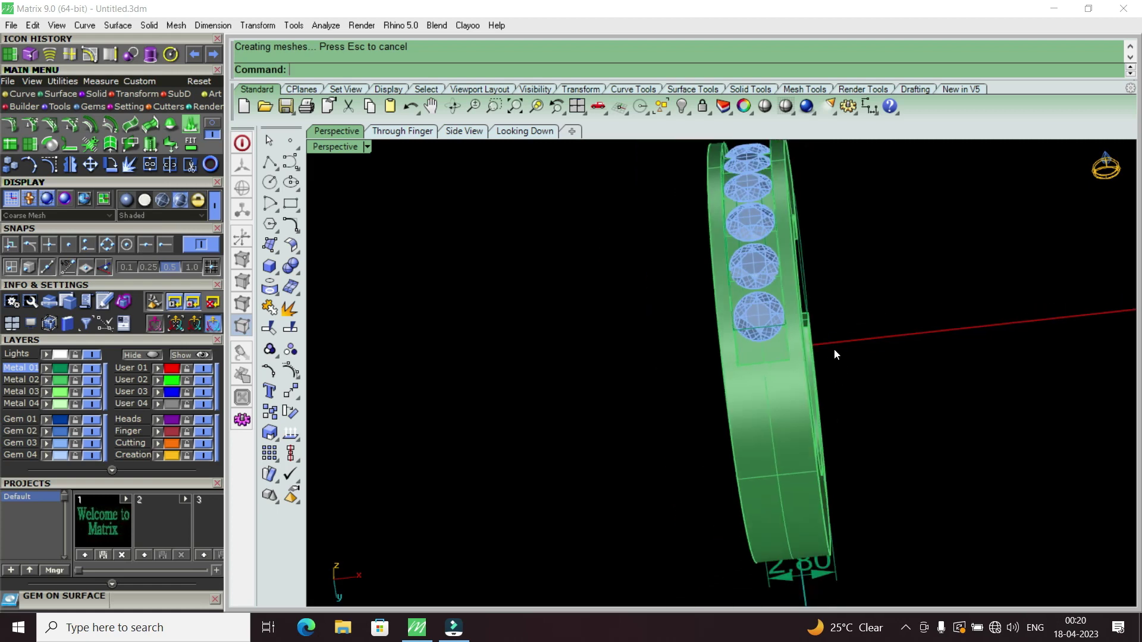
mouse_move(833, 348)
right_mouse_down()
mouse_move(723, 330)
mouse_move(851, 377)
right_mouse_up()
scroll(723, 330, "up", 5)
scroll(729, 428, "down", 3)
scroll(884, 428, "up", 4)
scroll(883, 429, "down", 2)
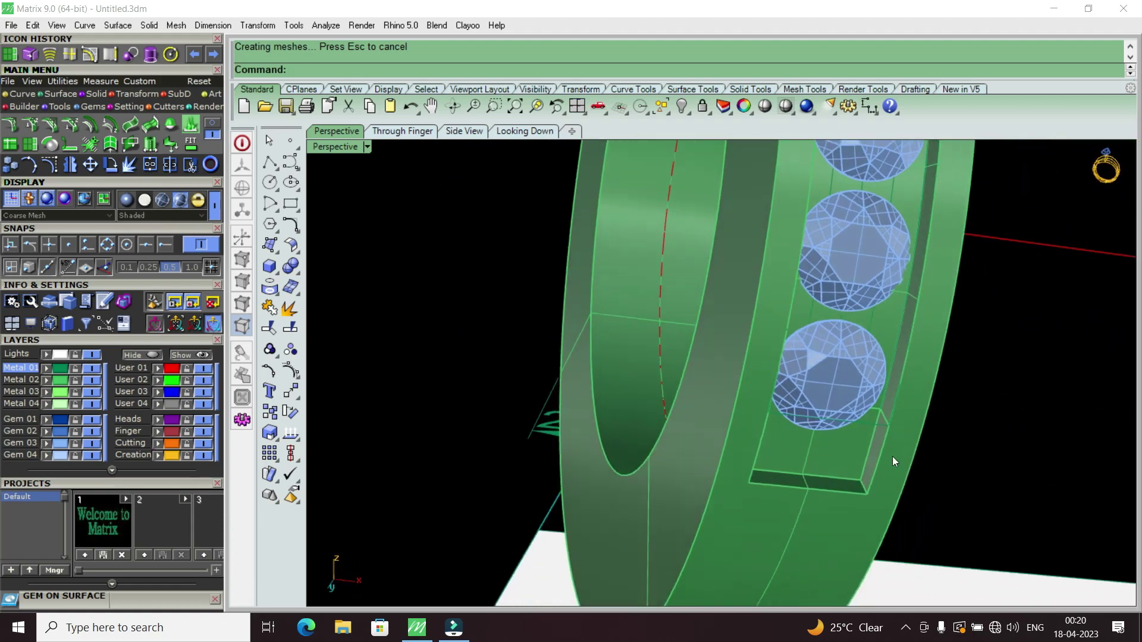
scroll(892, 456, "up", 4)
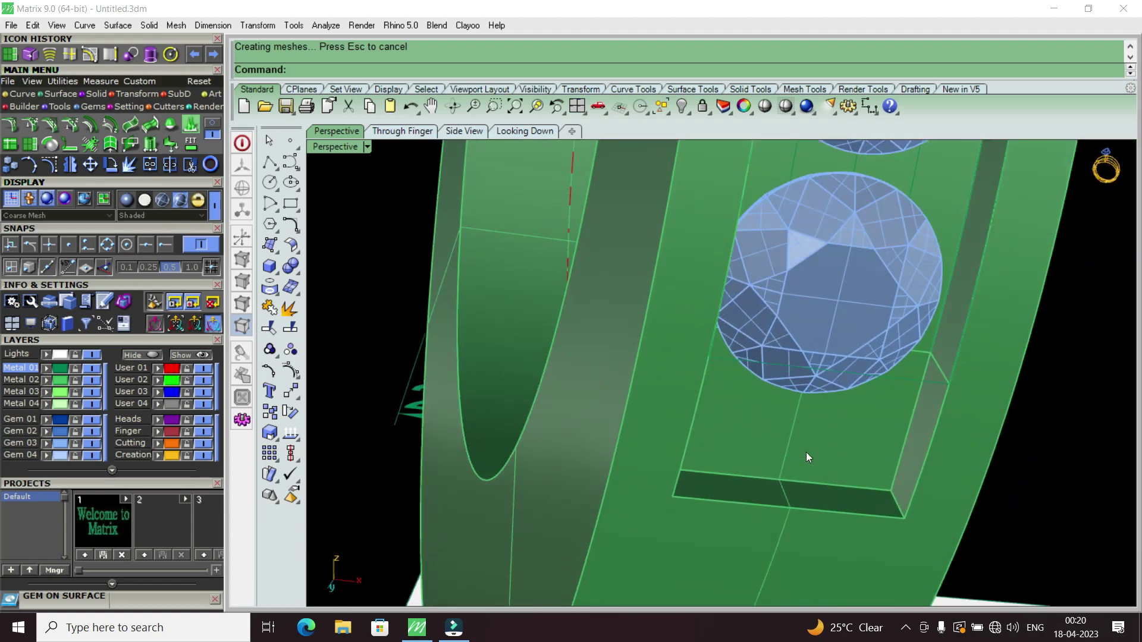
scroll(806, 458, "down", 1)
right_click_drag(805, 459, 758, 464)
right_click_drag(829, 518, 781, 404)
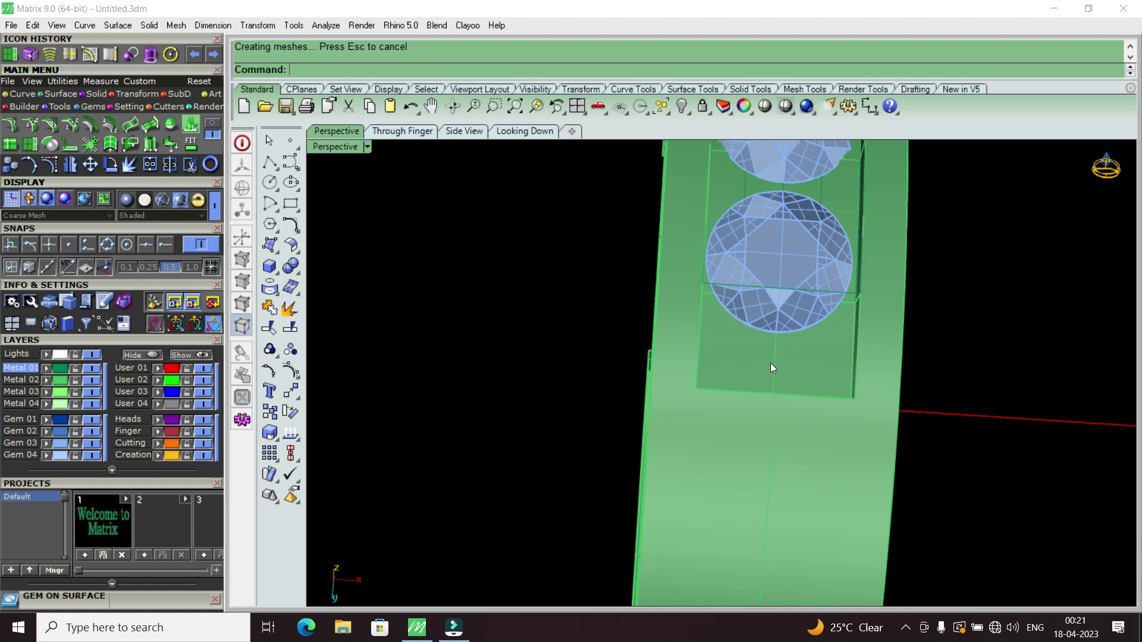
mouse_move(771, 363)
right_mouse_down()
mouse_move(751, 409)
mouse_move(723, 276)
mouse_move(785, 379)
right_mouse_up()
scroll(769, 341, "up", 5)
scroll(754, 269, "up", 3)
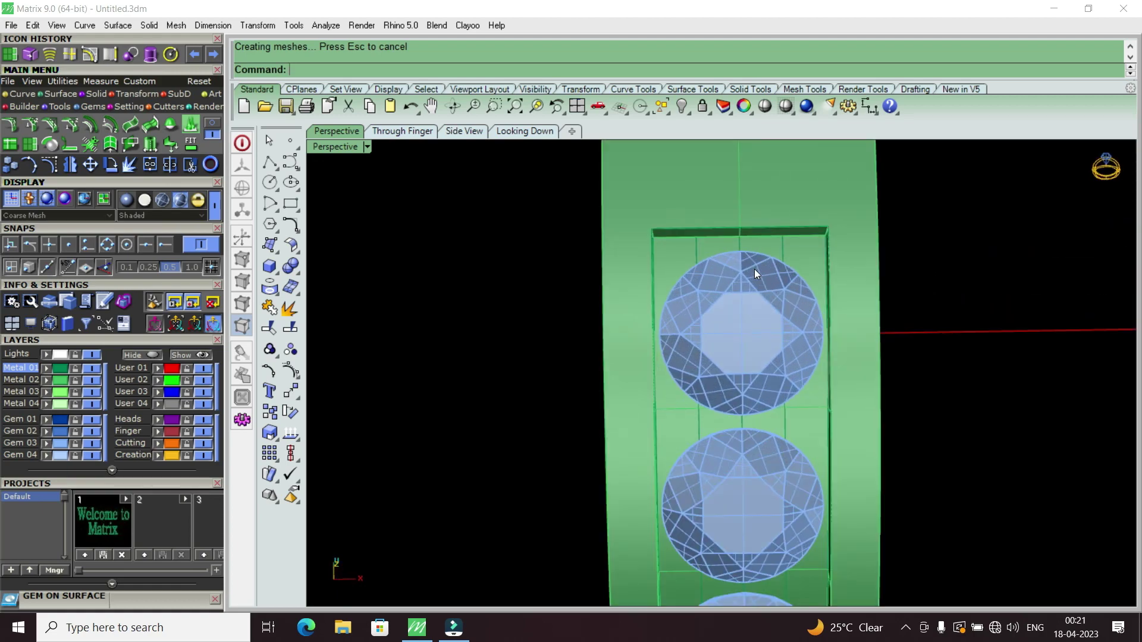
Step: Select the ring band and start Prong on Surface with the prong flipped to the other side
right_click_drag(712, 317, 681, 289)
left_click(659, 254)
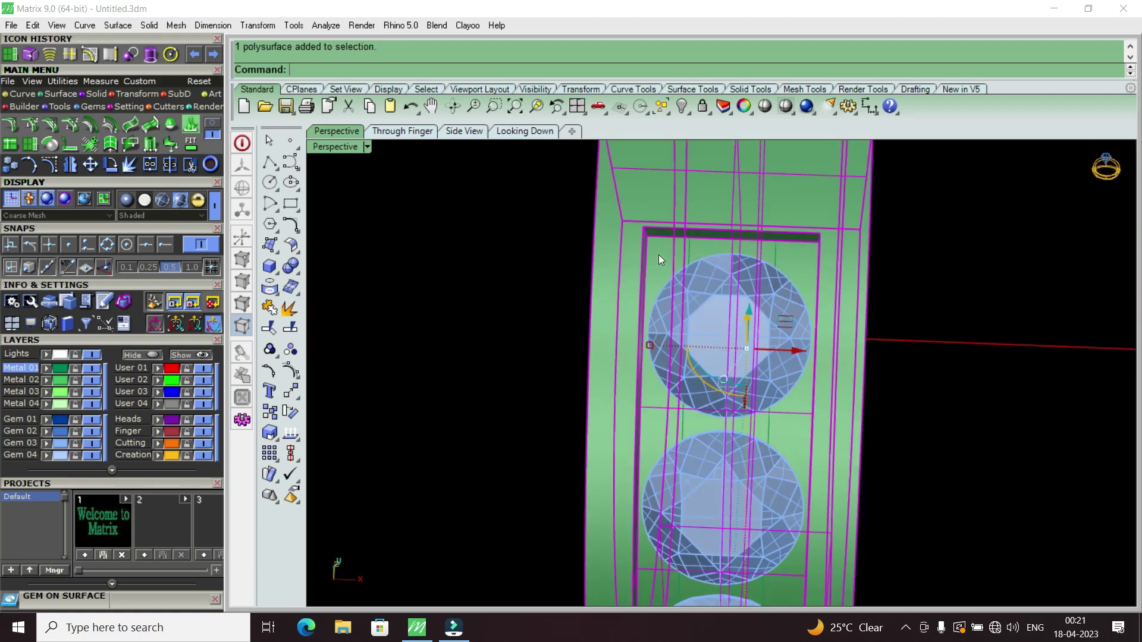
key("Escape")
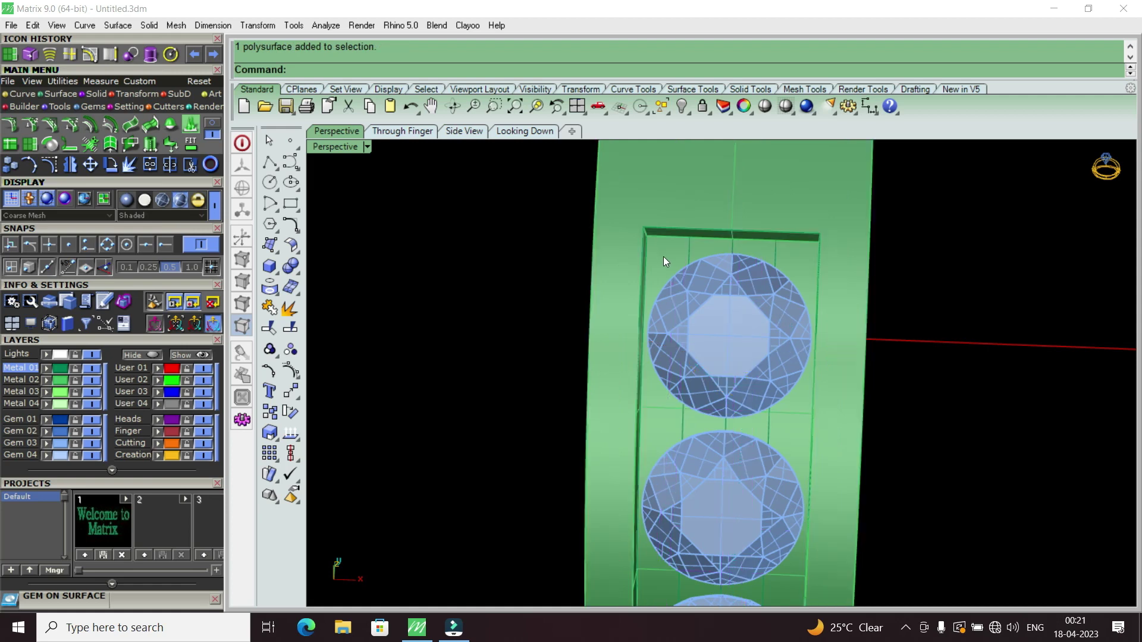
left_click(663, 255)
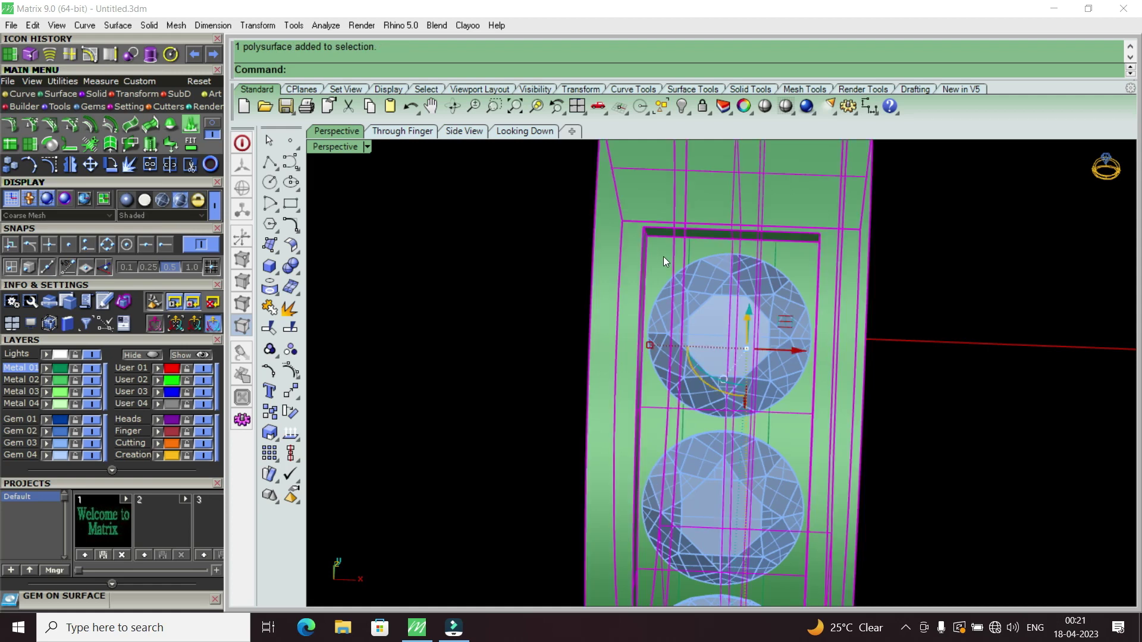
key("F6")
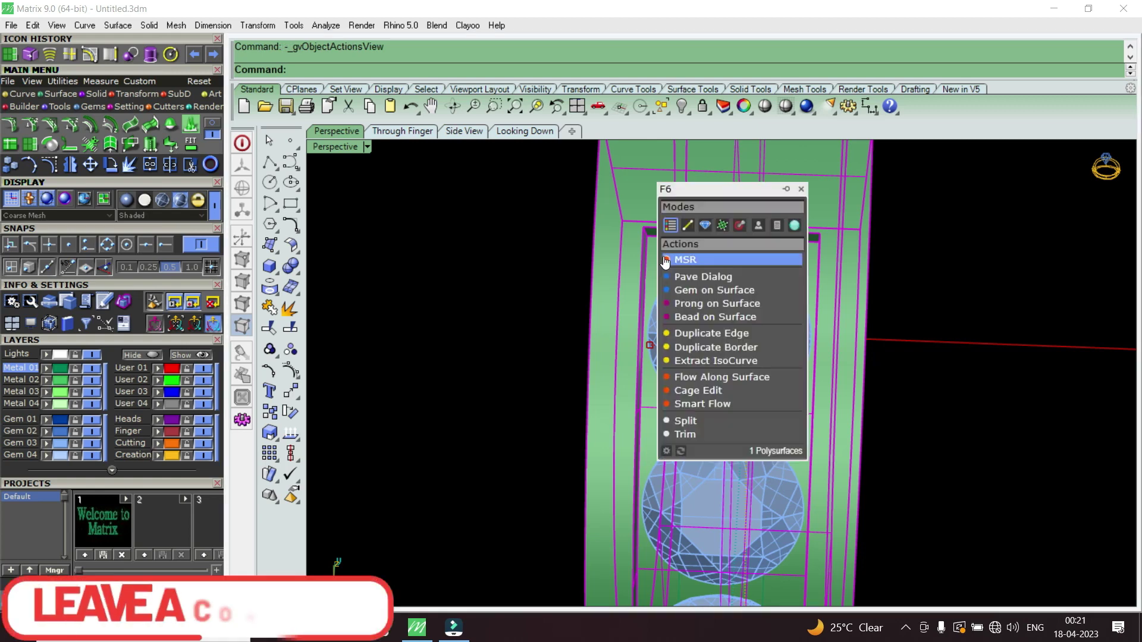
left_click(688, 307)
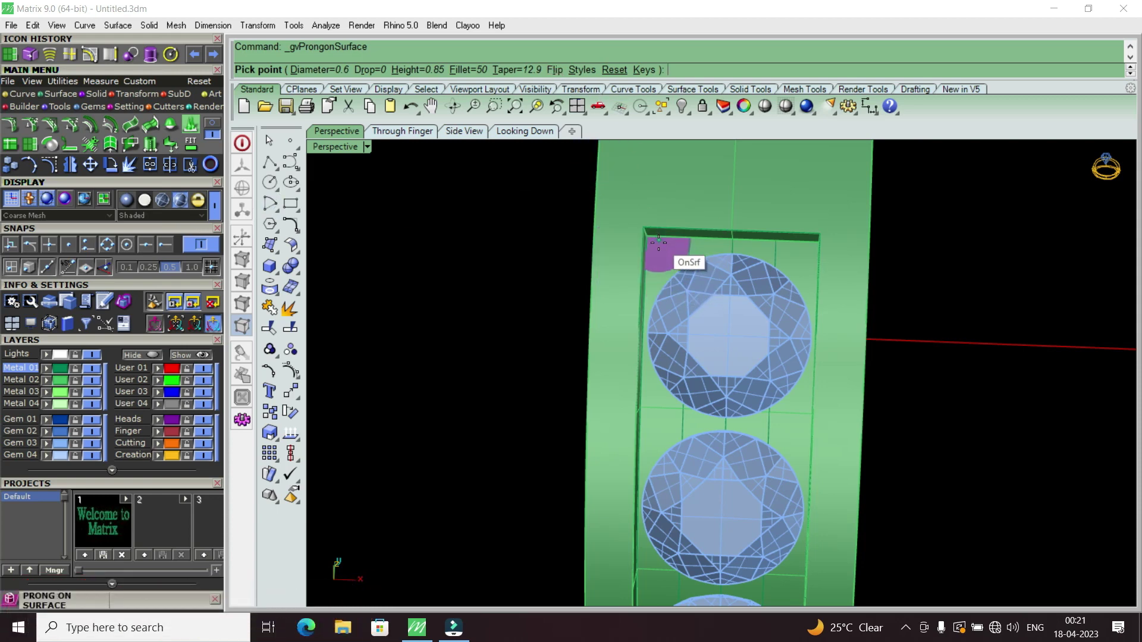
left_click(555, 70)
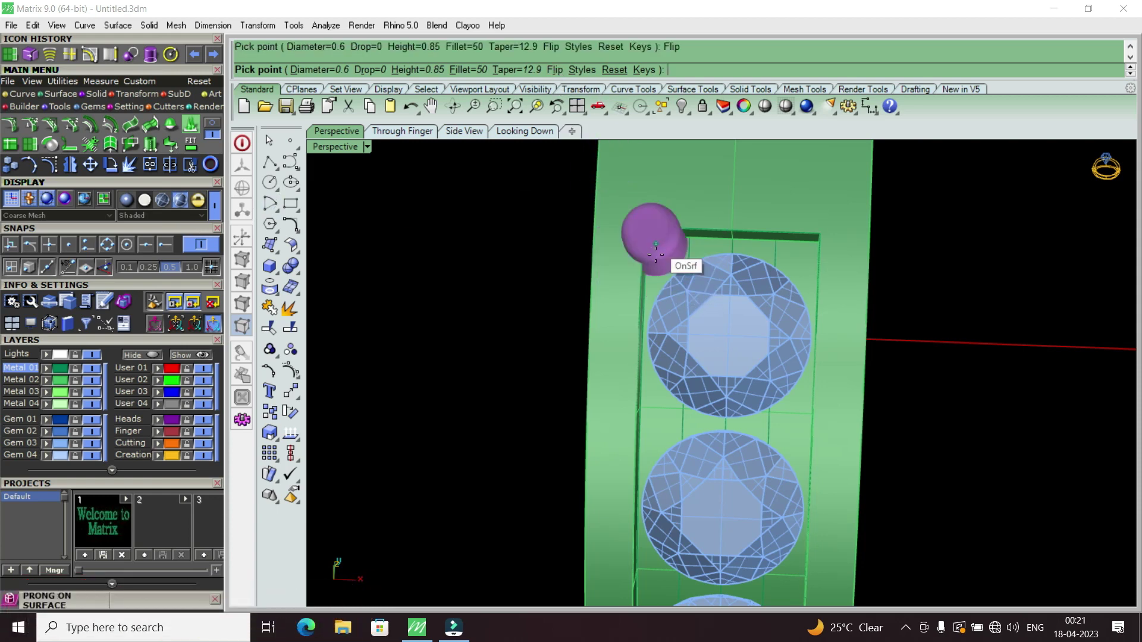
left_click_drag(150, 483, 178, 197)
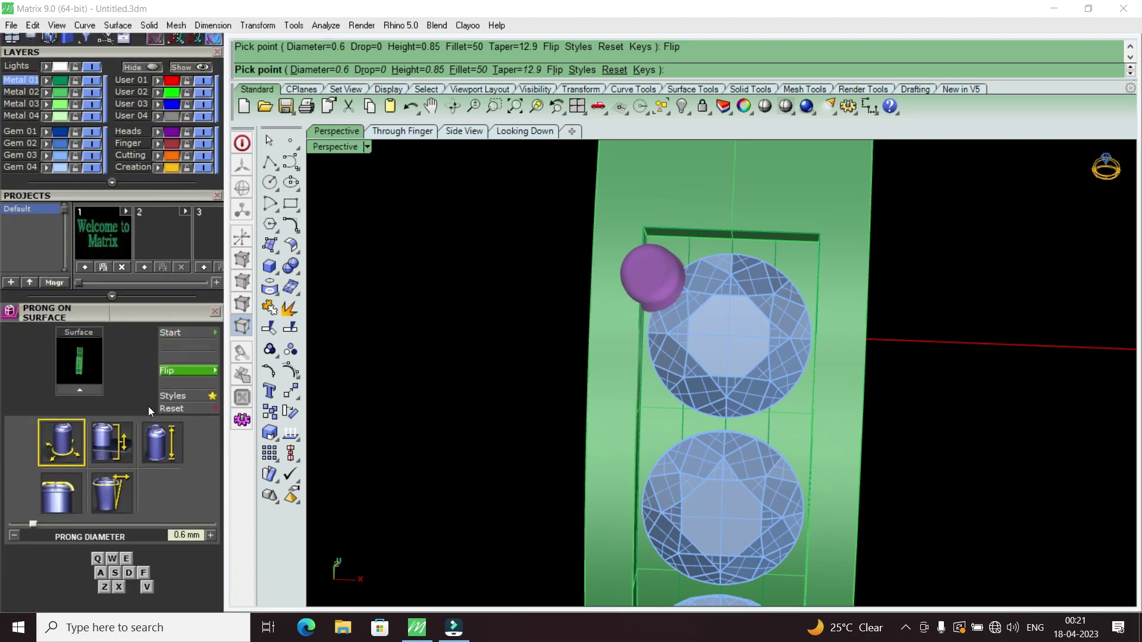
Step: Set prong Drop 0.3, Height 0.7 and Taper 0, then end the command
left_click(116, 442)
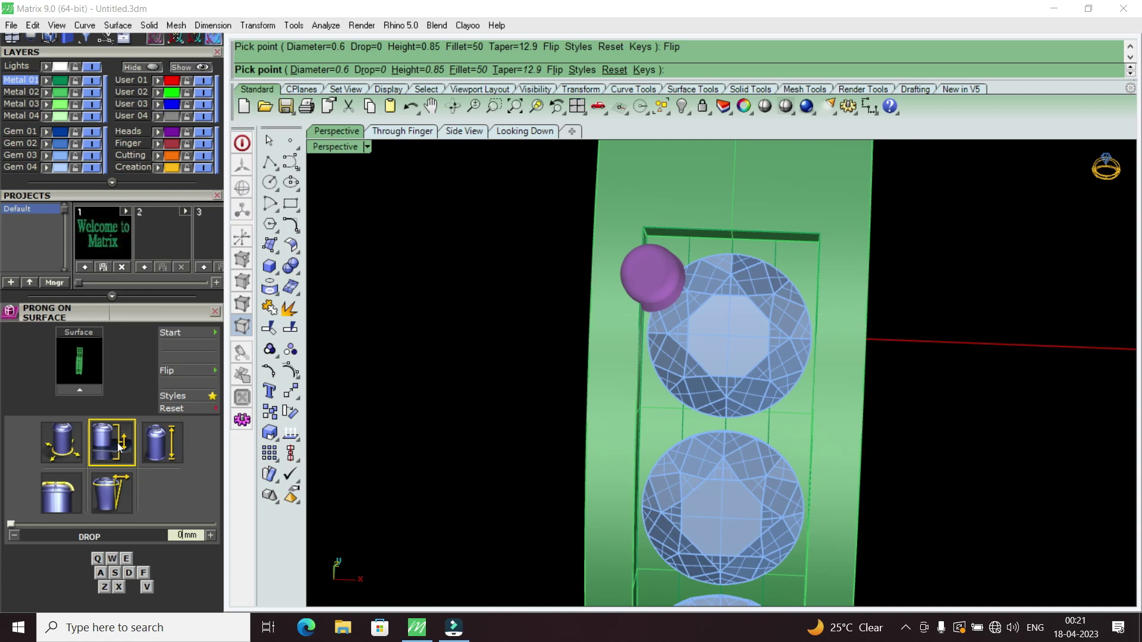
key("w")
key("w")
key("w")
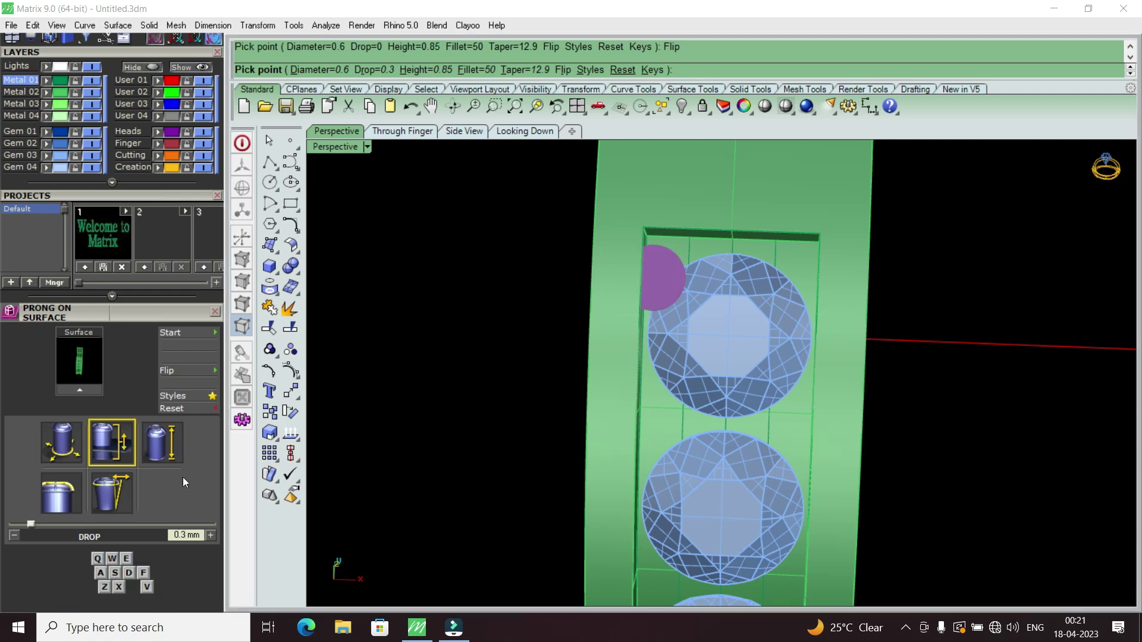
left_click(170, 456)
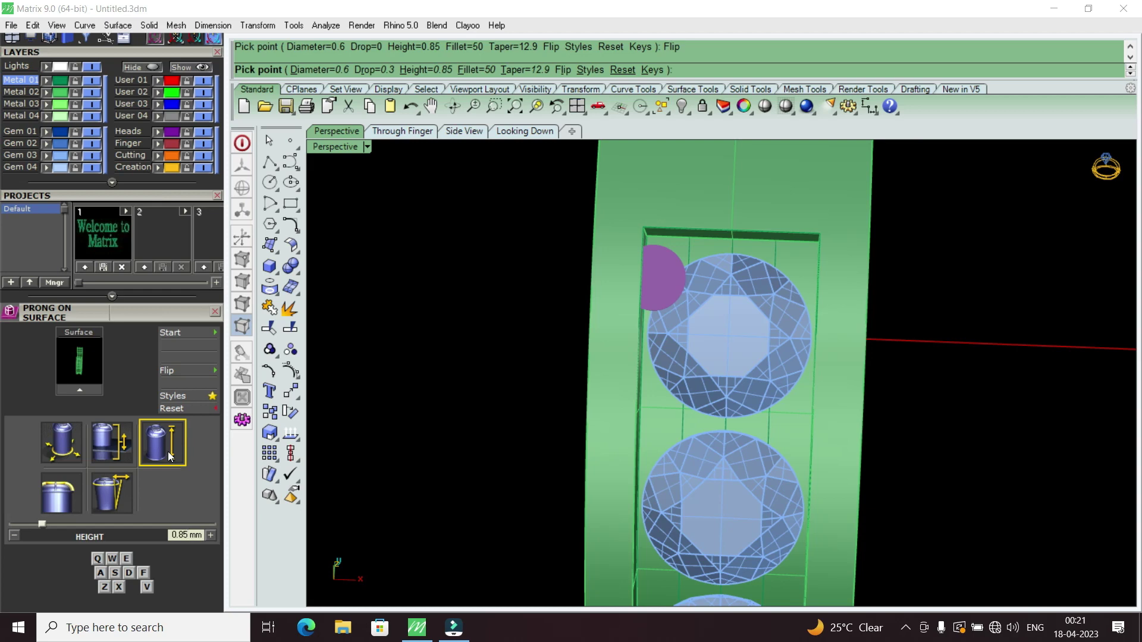
key("BackSpace")
key("BackSpace")
type("7")
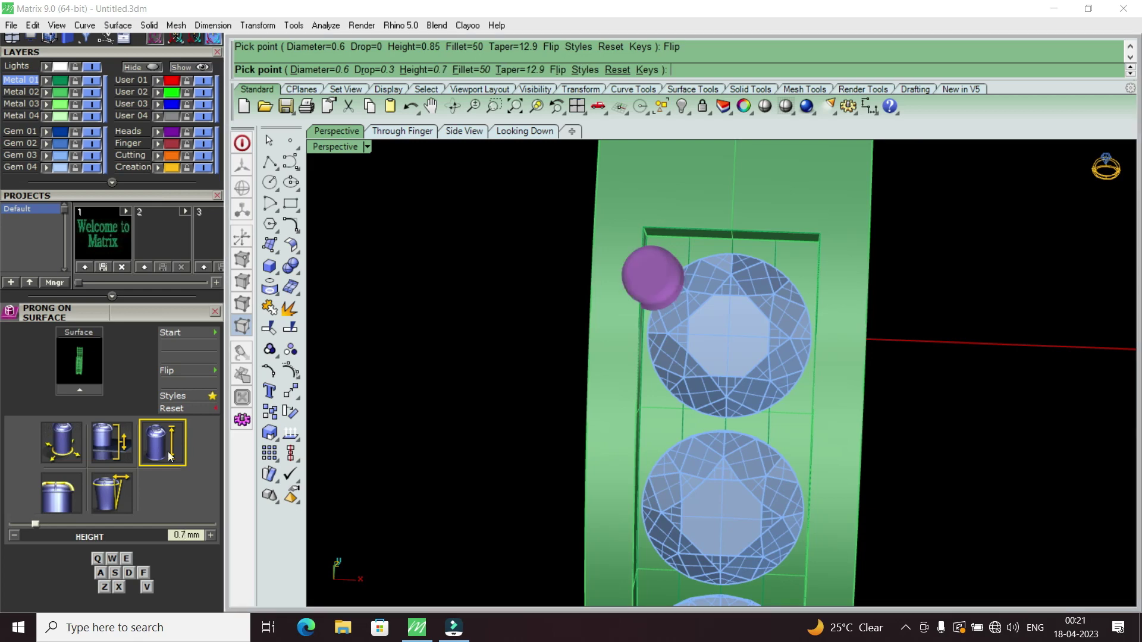
left_click(126, 489)
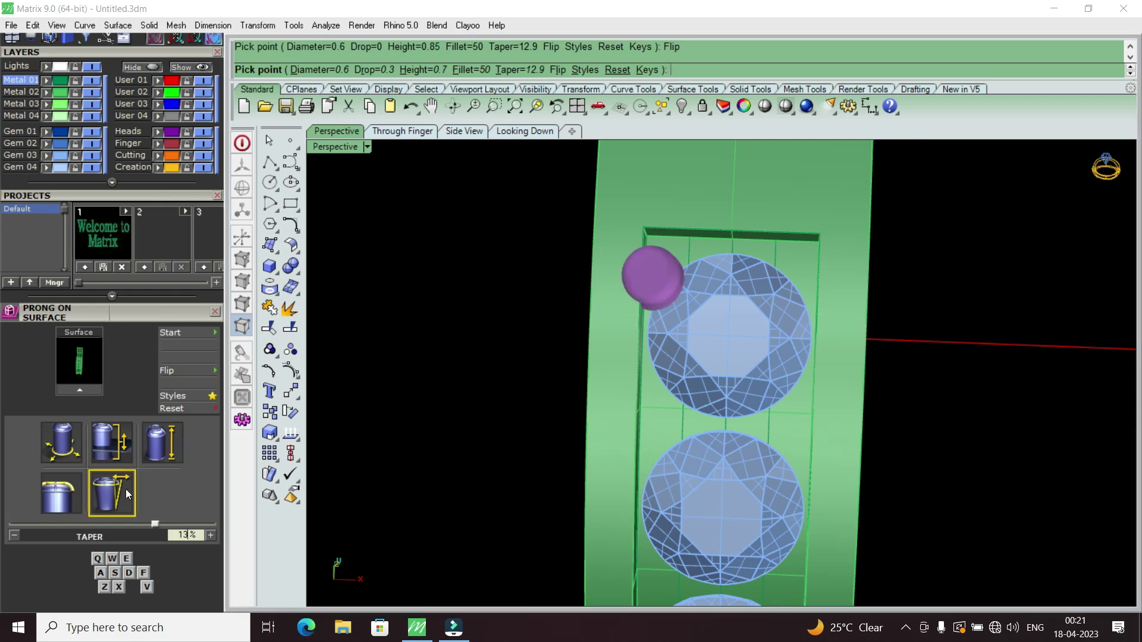
key("BackSpace")
key("BackSpace")
type("0")
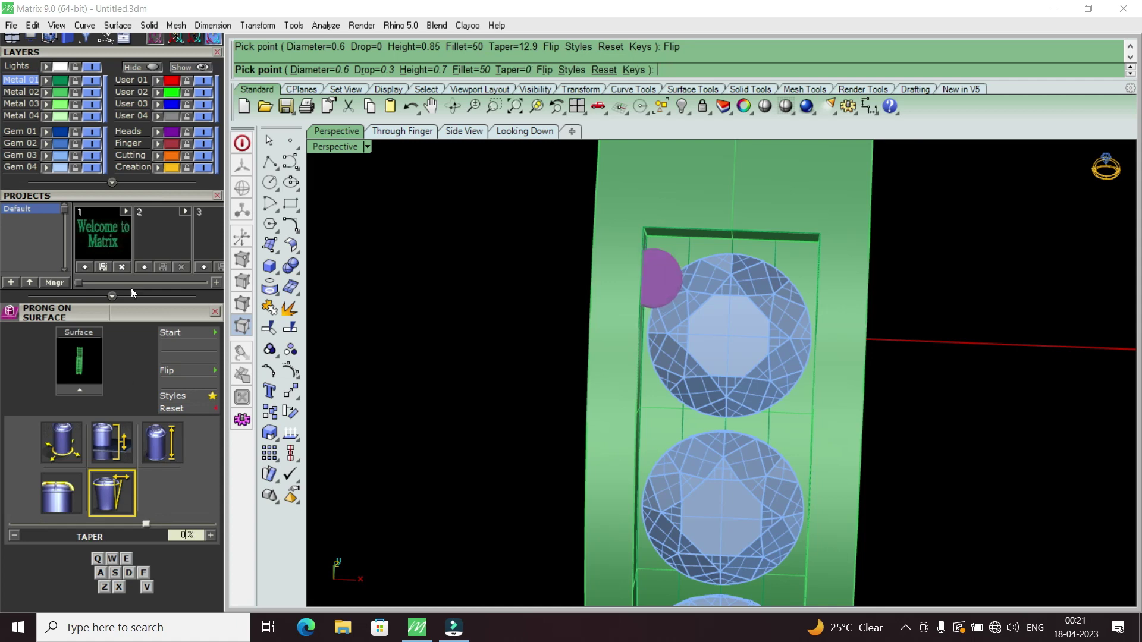
mouse_move(179, 52)
left_mouse_down()
mouse_move(173, 356)
mouse_move(173, 338)
left_mouse_up()
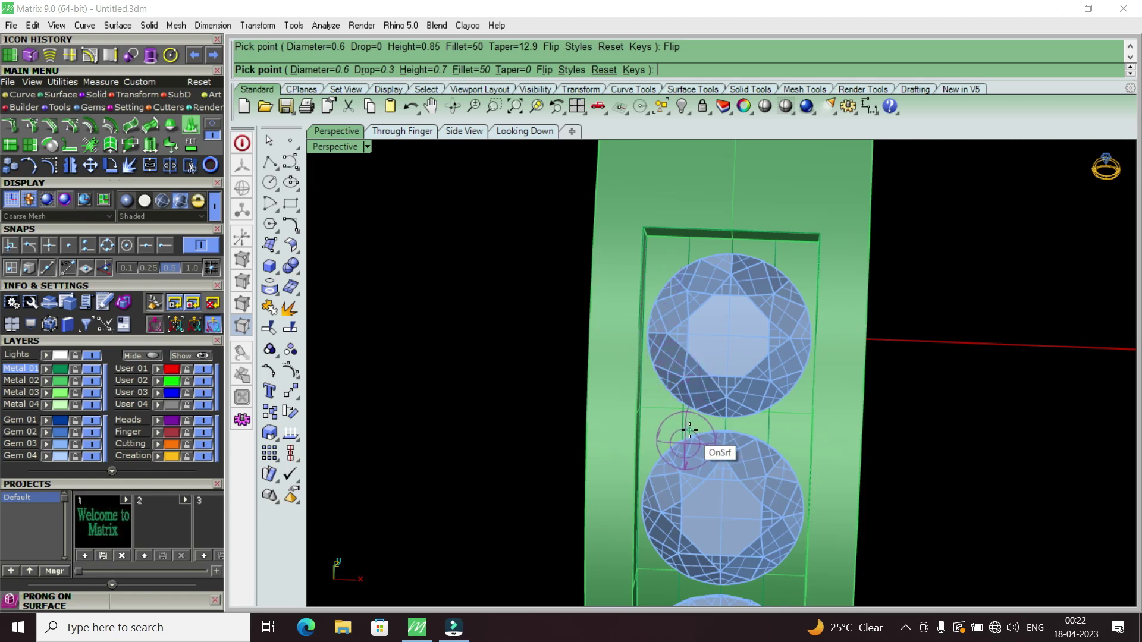
right_click_drag(691, 437, 690, 384)
key("Escape")
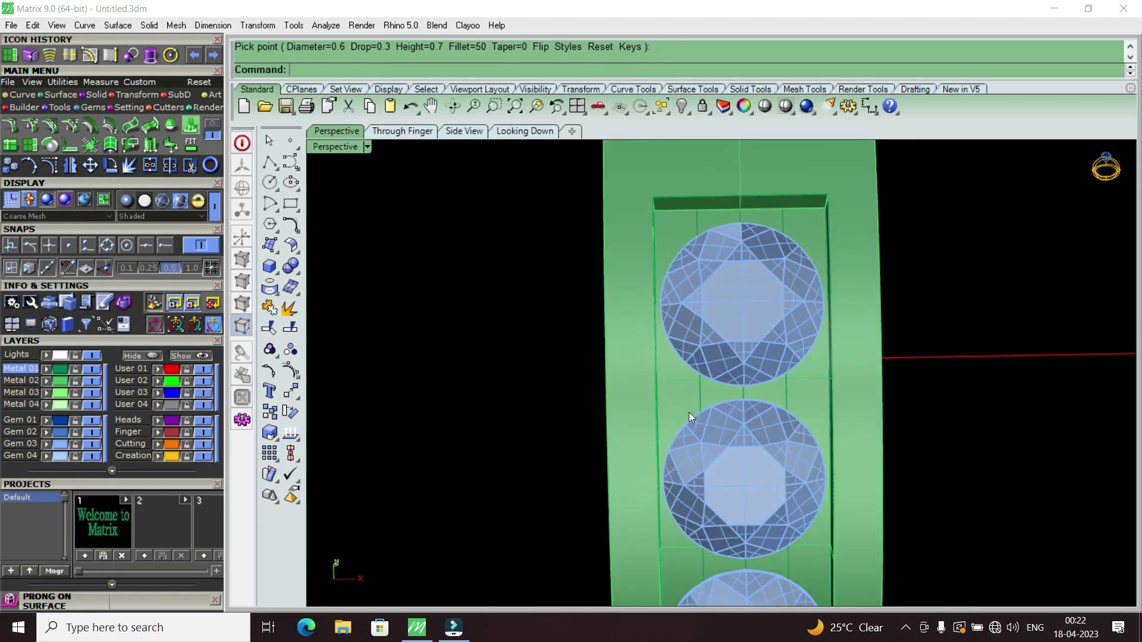
Step: Repeat Prong on Surface and raise the prong diameter to 0.7
scroll(690, 412, "down", 3)
scroll(692, 408, "up", 4)
right_click(691, 404)
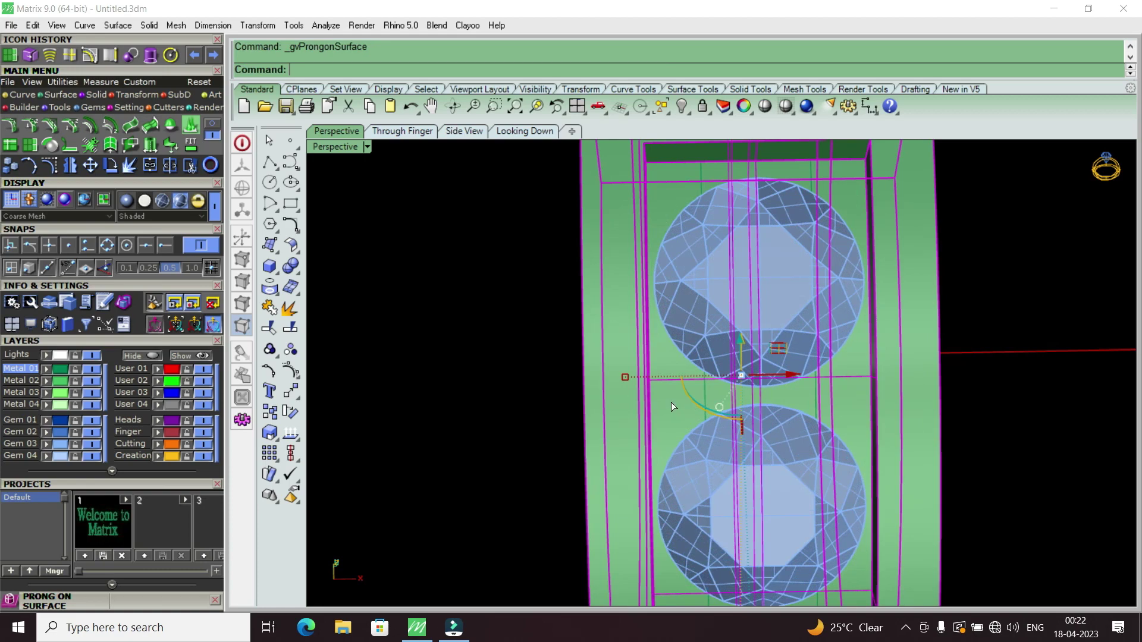
scroll(679, 407, "up", 2)
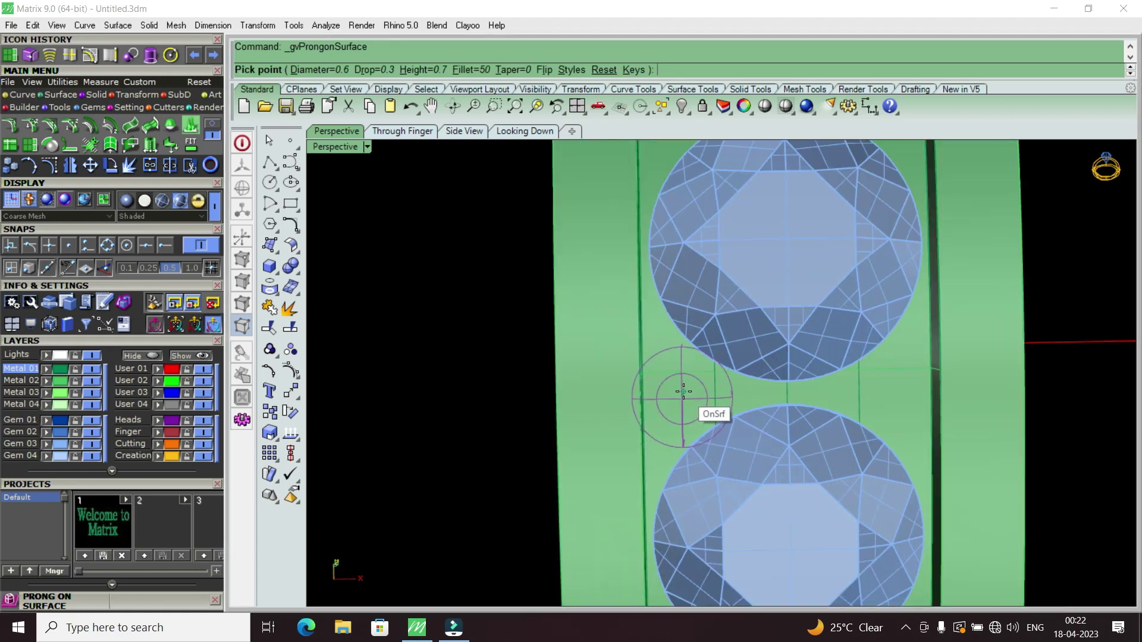
right_click_drag(683, 391, 682, 384)
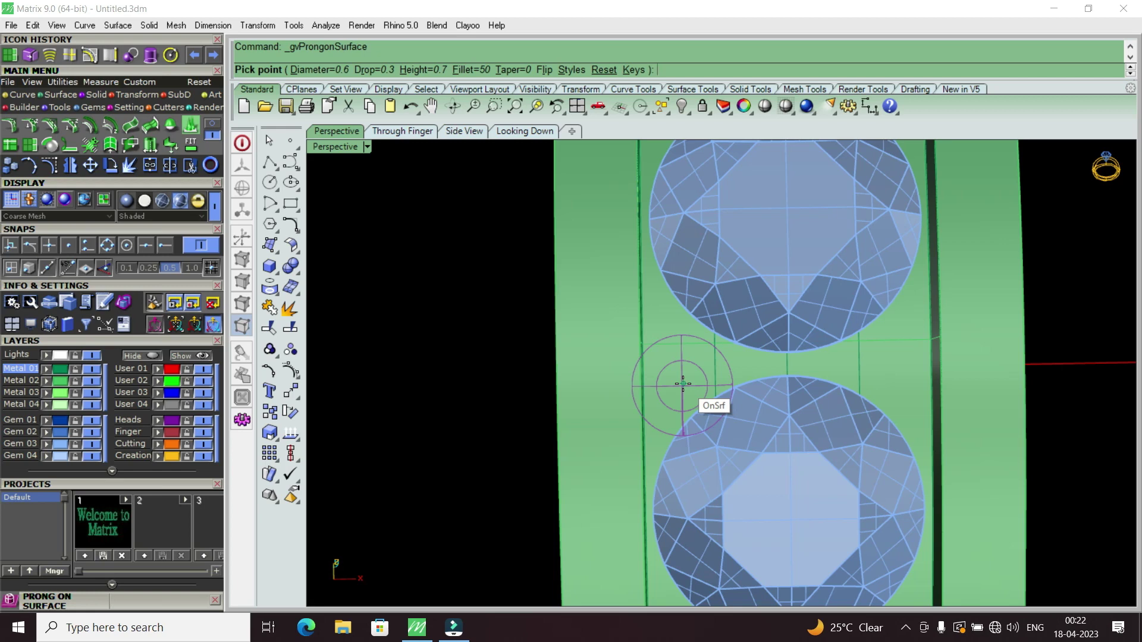
right_click_drag(682, 384, 679, 381)
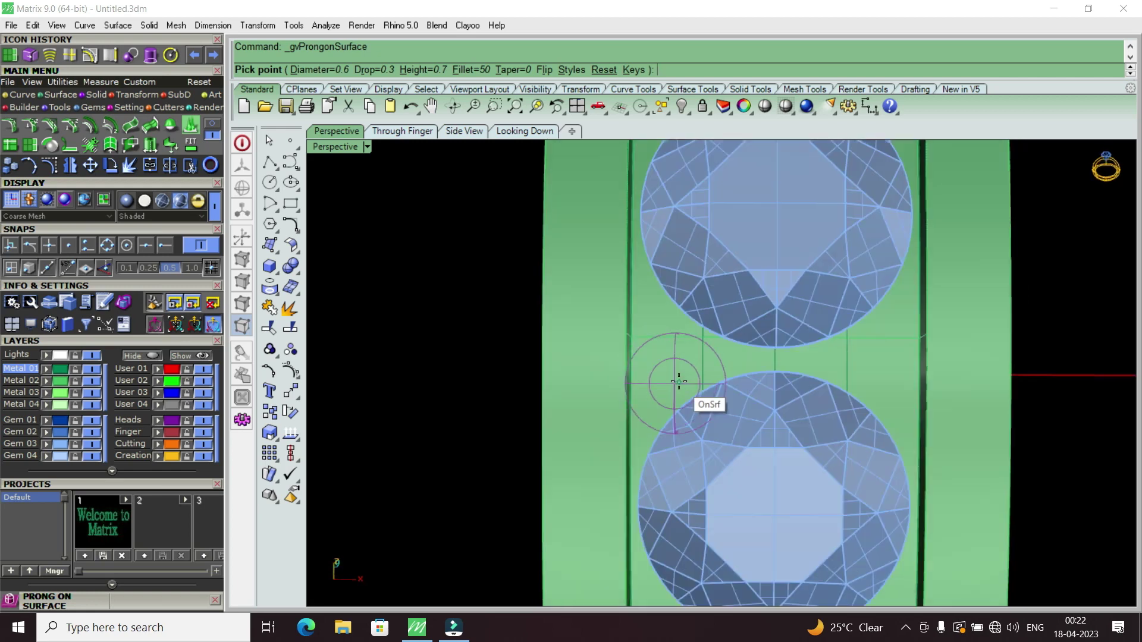
key("Up")
type("e")
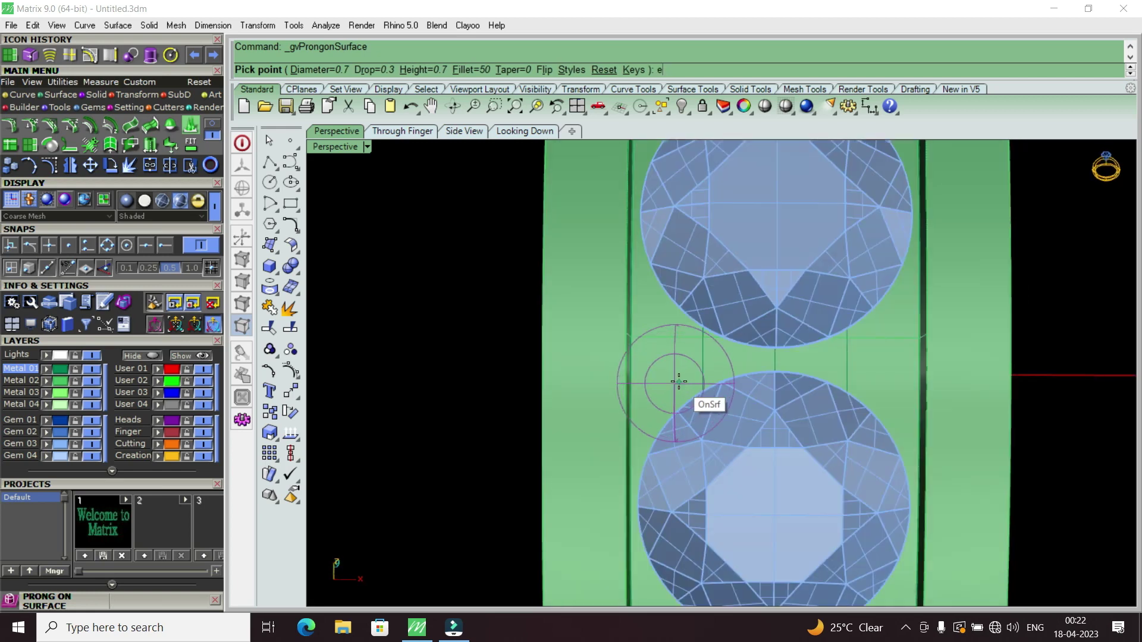
scroll(678, 381, "down", 3)
scroll(679, 381, "down", 3)
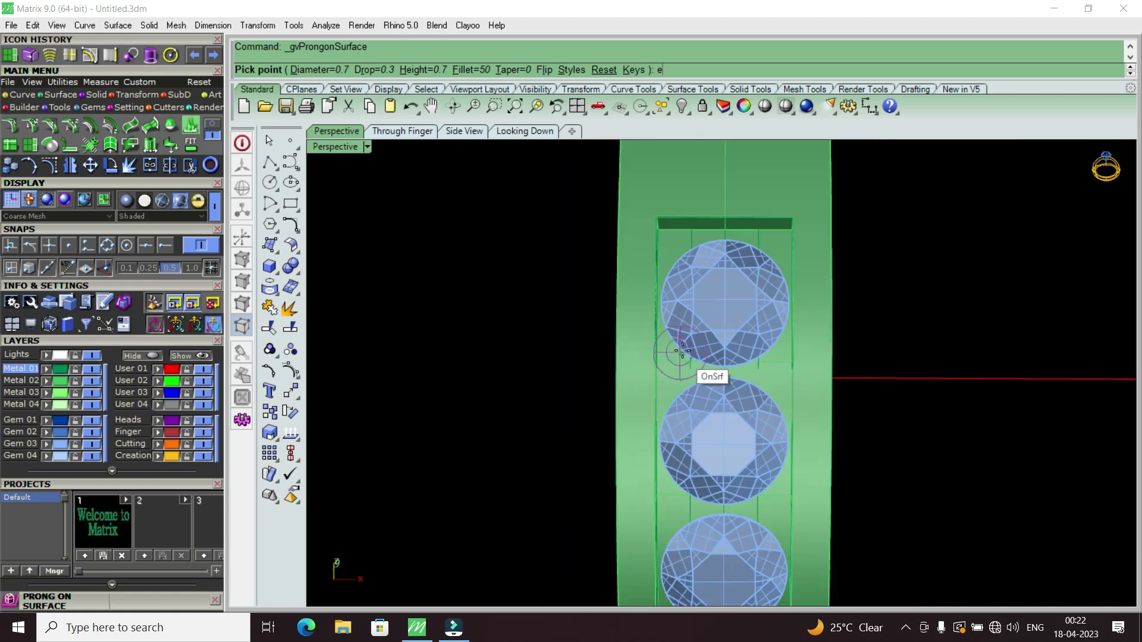
scroll(765, 365, "up", 2)
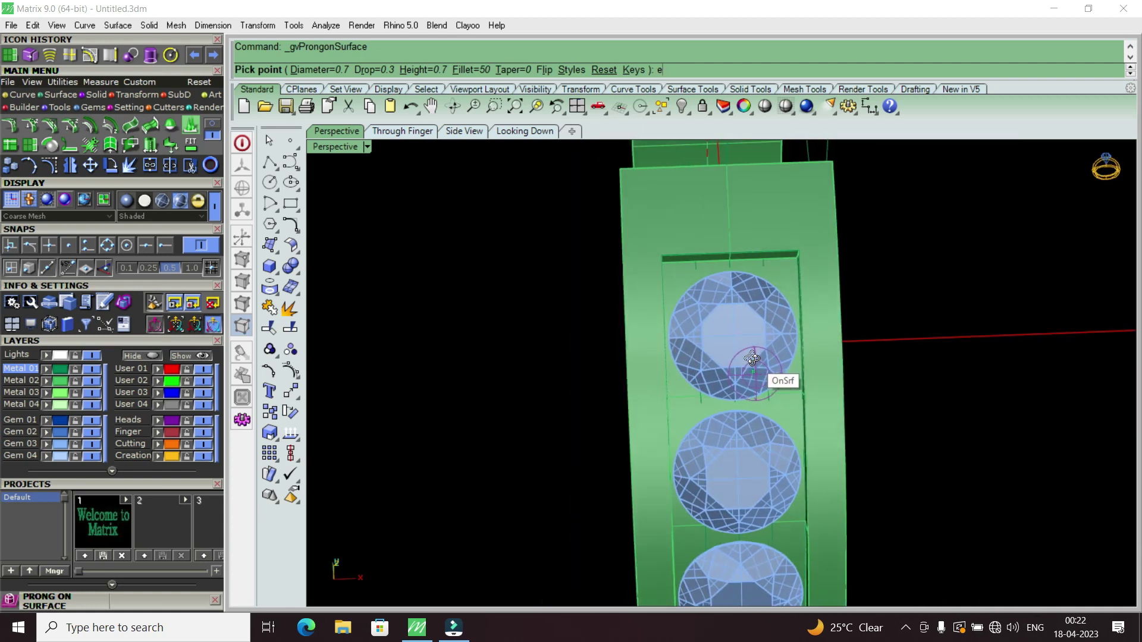
right_click_drag(780, 377, 747, 339)
scroll(666, 279, "up", 1)
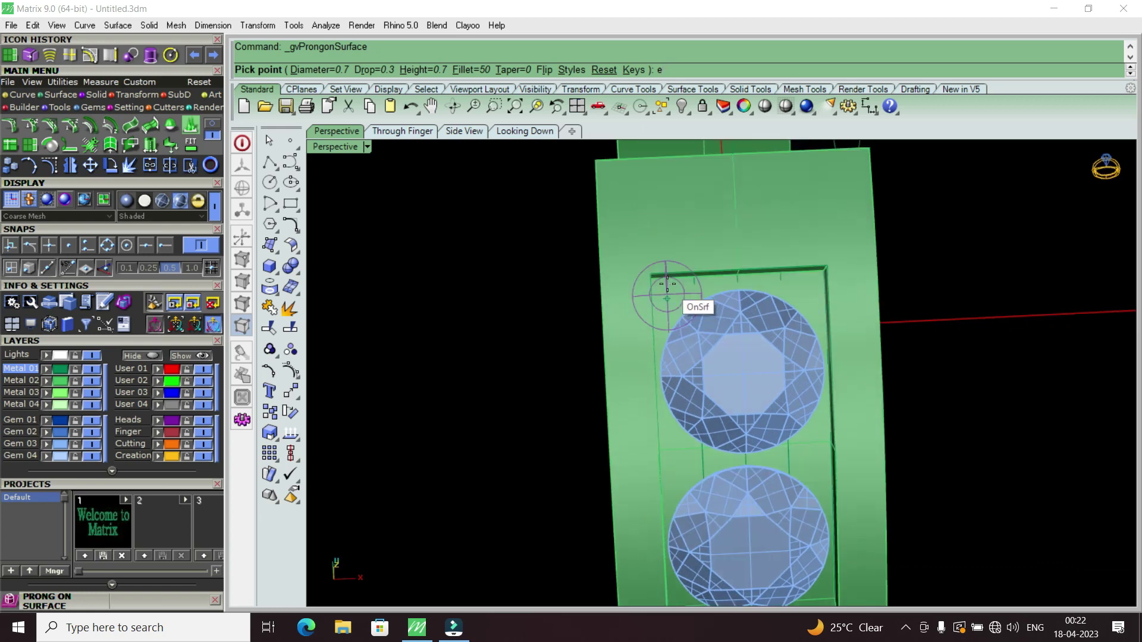
scroll(669, 288, "up", 2)
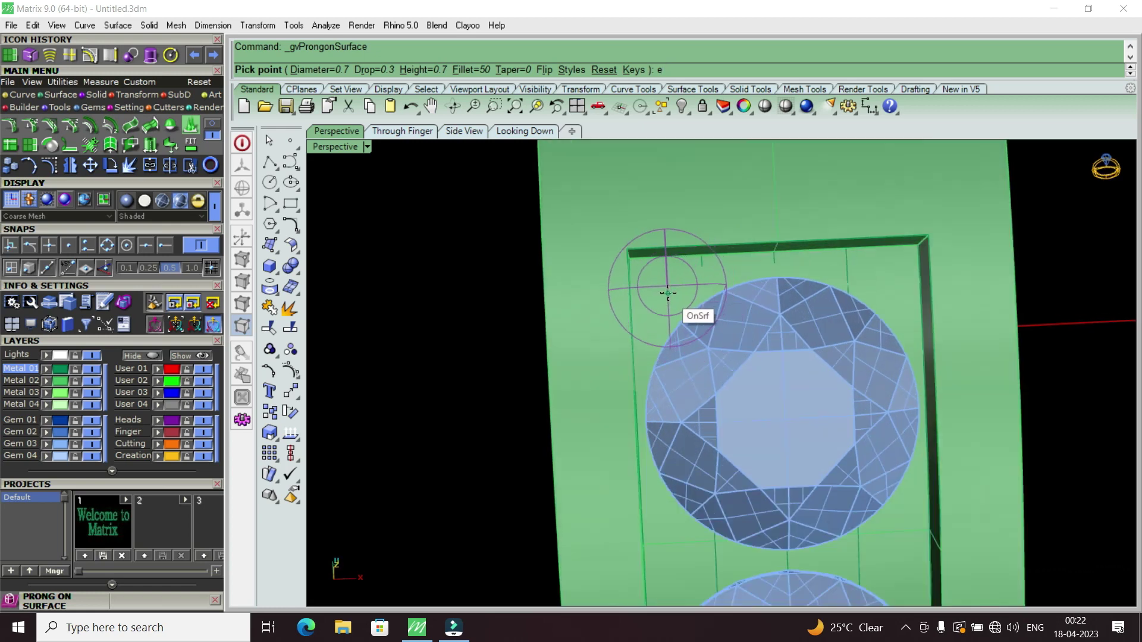
Step: Place 0.7 prongs on the band in the gaps between the uppermost gems
left_click(668, 291)
scroll(672, 333, "down", 4)
scroll(678, 357, "up", 3)
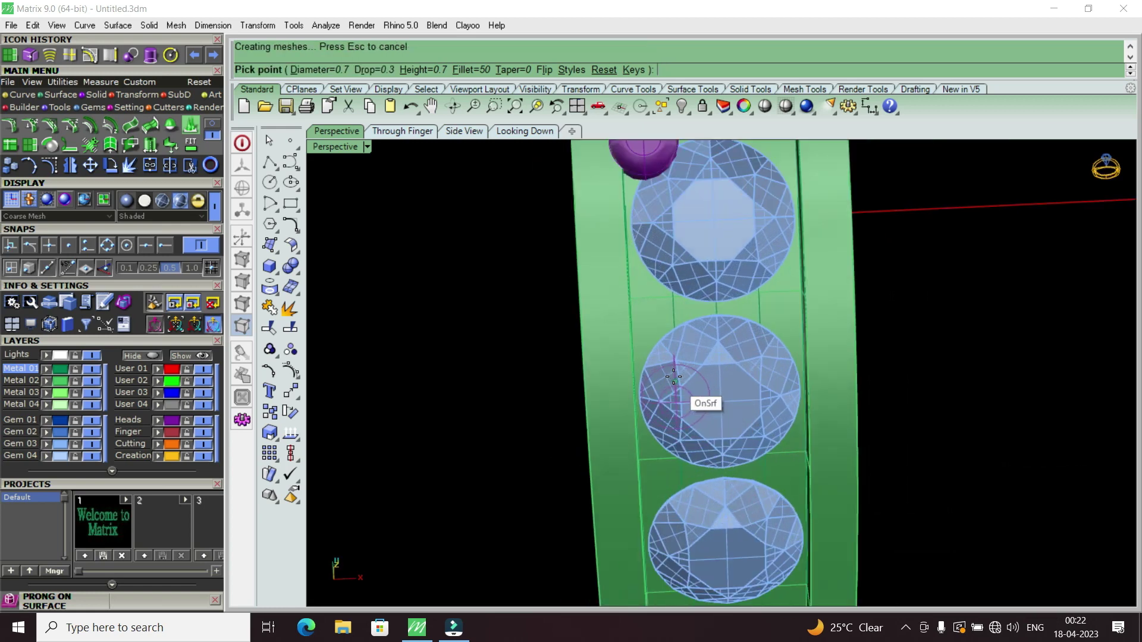
scroll(678, 355, "up", 1)
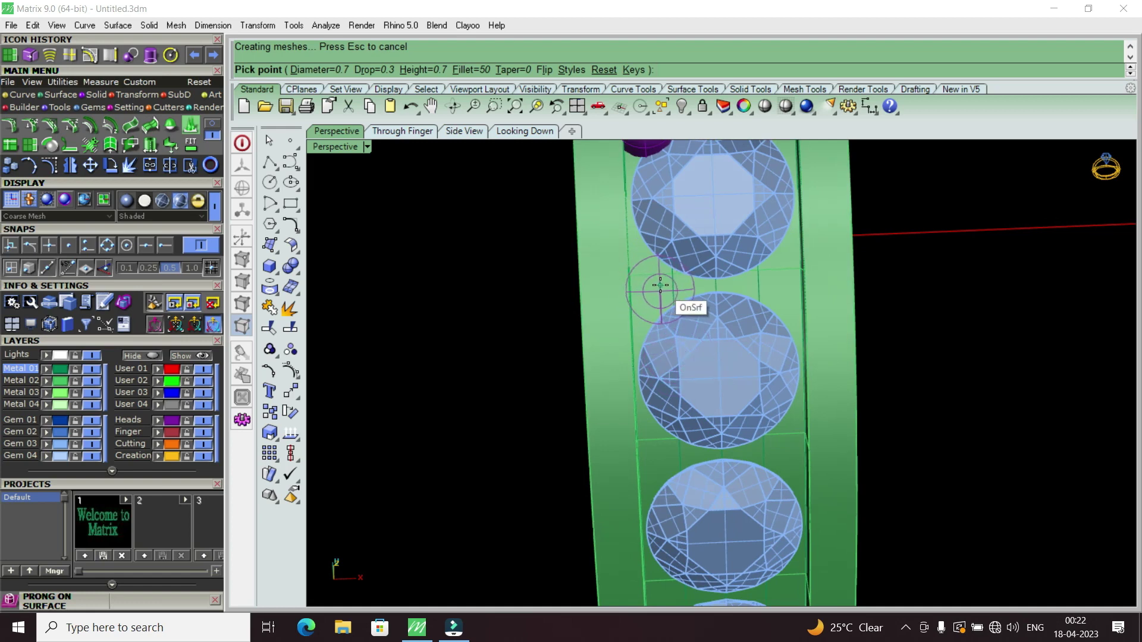
left_click(660, 285)
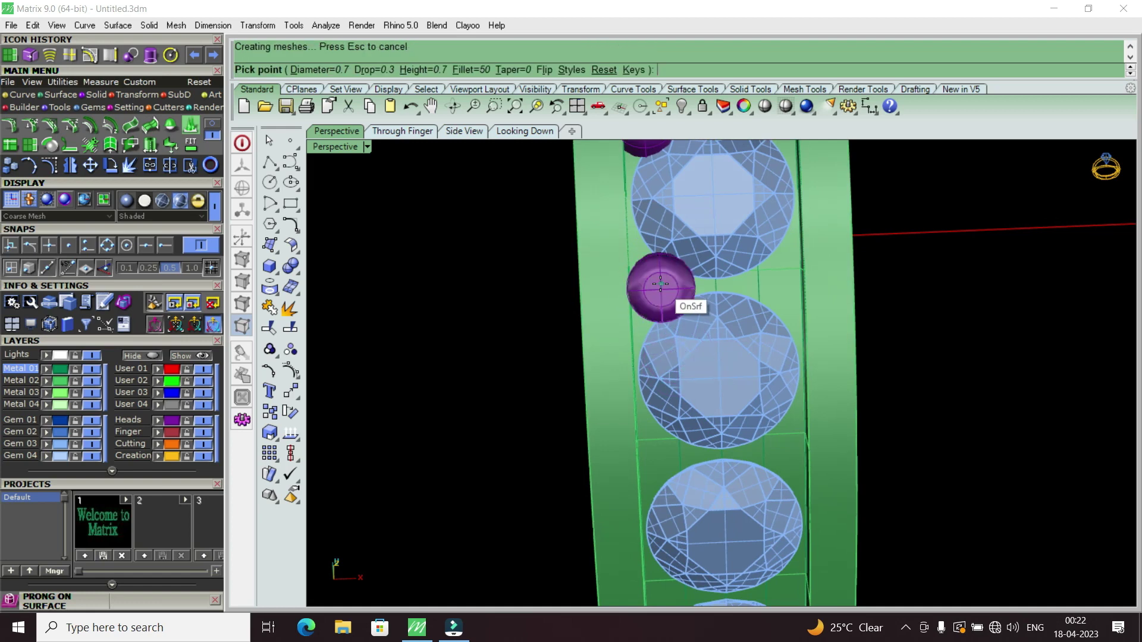
scroll(661, 283, "down", 1)
scroll(651, 274, "down", 2)
scroll(678, 399, "up", 1)
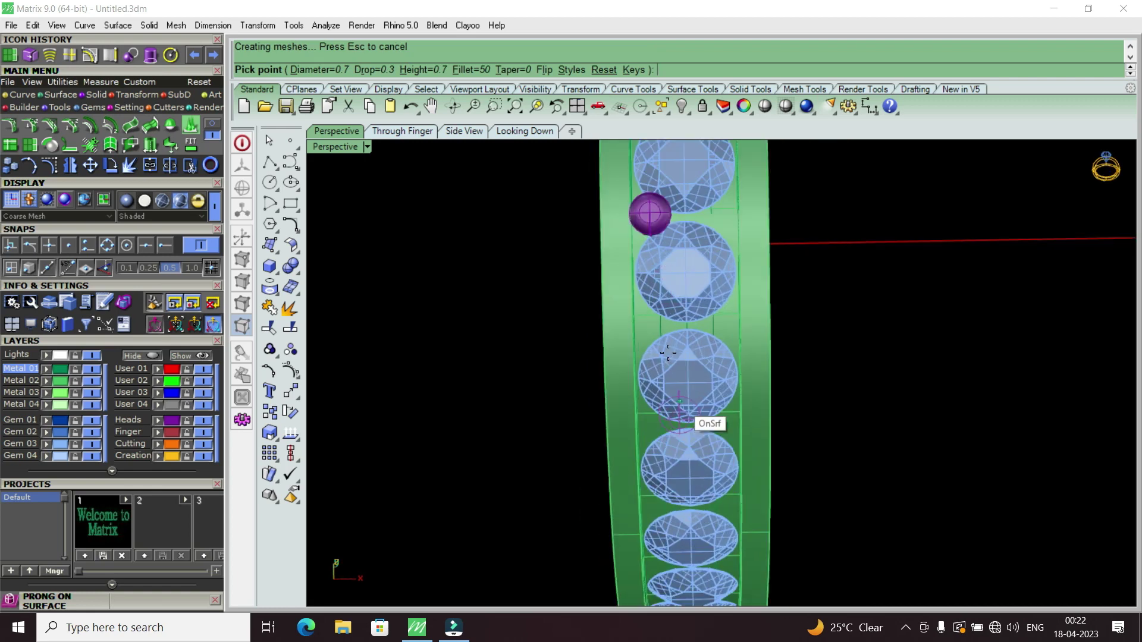
scroll(668, 345, "up", 2)
key("Down")
key("Down")
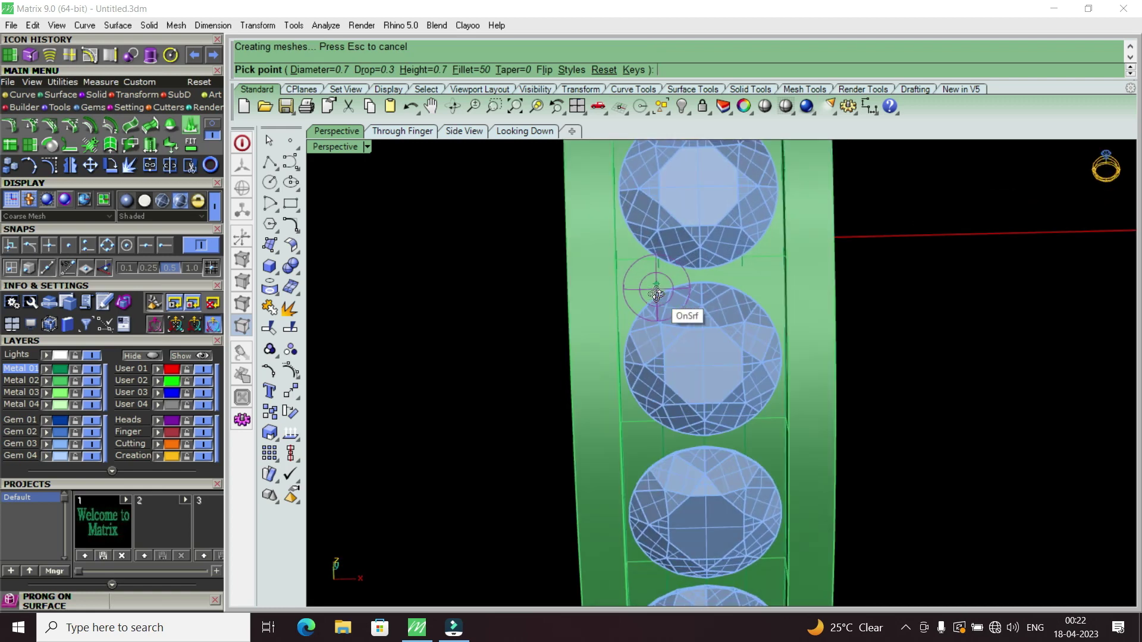
scroll(656, 279, "up", 3)
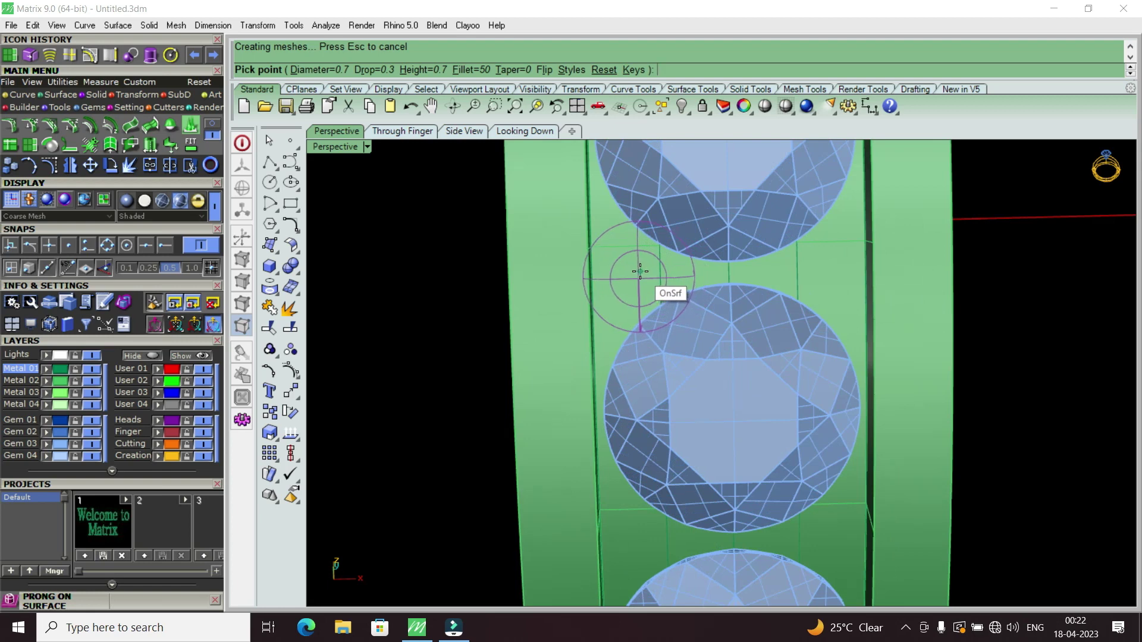
left_click(639, 275)
scroll(640, 275, "down", 3)
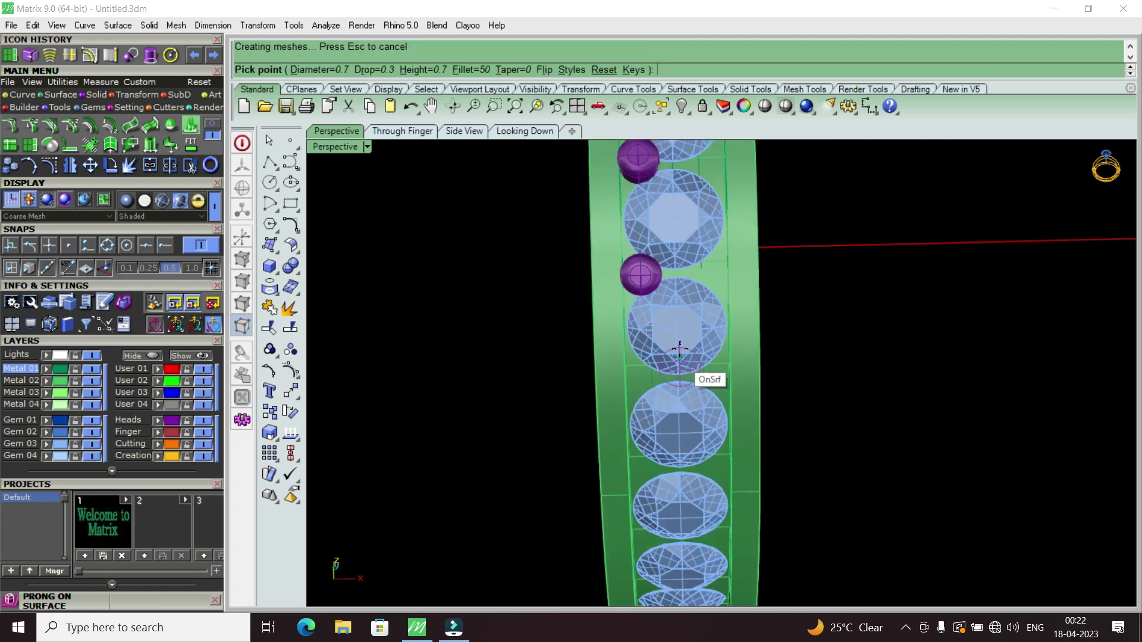
scroll(677, 345, "down", 1)
scroll(655, 334, "up", 2)
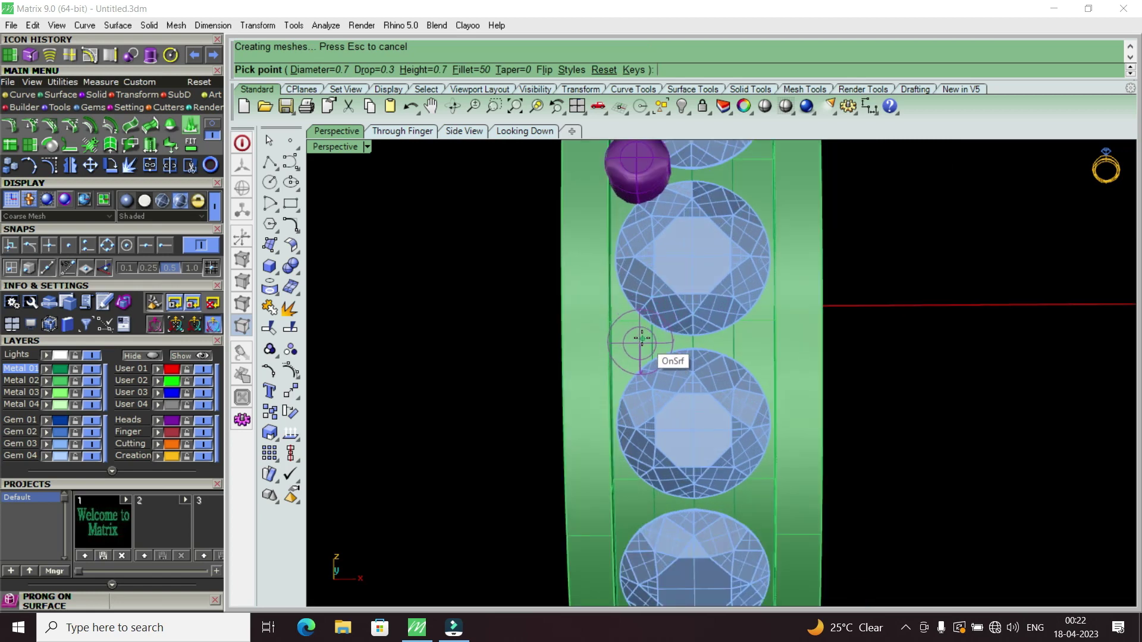
Step: Place more prongs between the next gem pairs along the channel's left edge
left_click(640, 336)
scroll(678, 375, "down", 1)
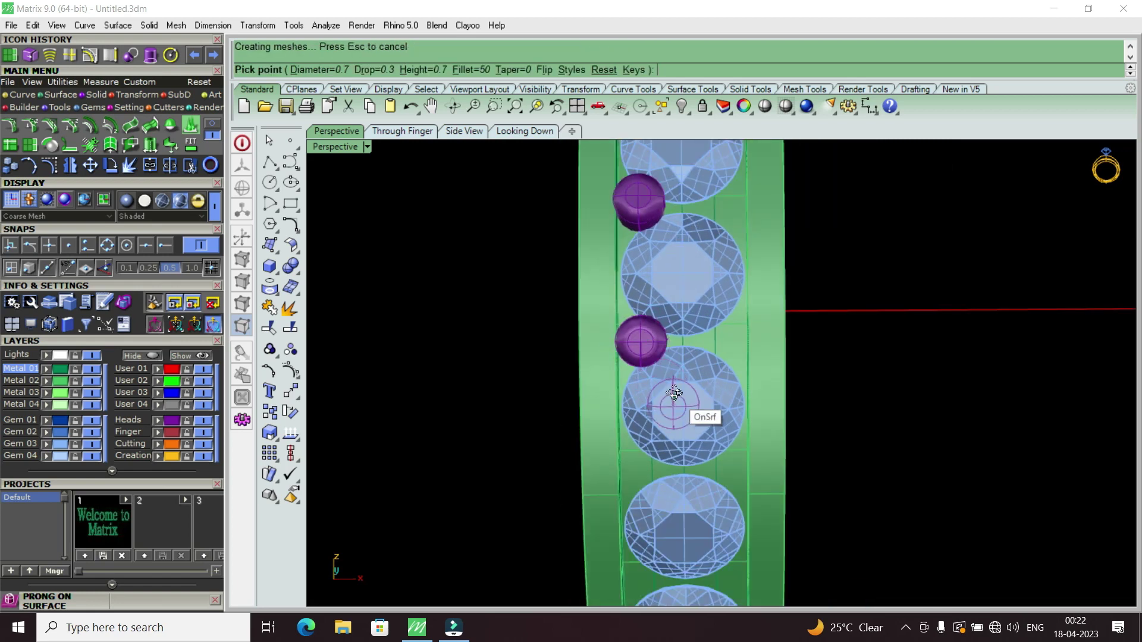
scroll(655, 389, "up", 2)
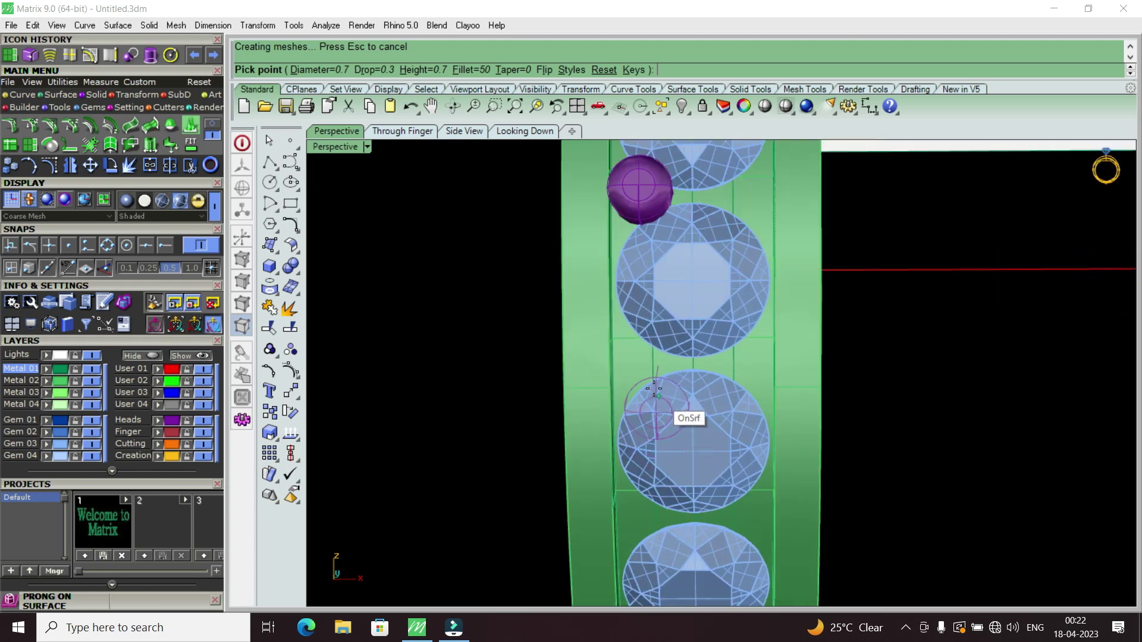
scroll(654, 390, "up", 1)
scroll(651, 393, "up", 1)
scroll(651, 393, "up", 1)
scroll(657, 369, "up", 1)
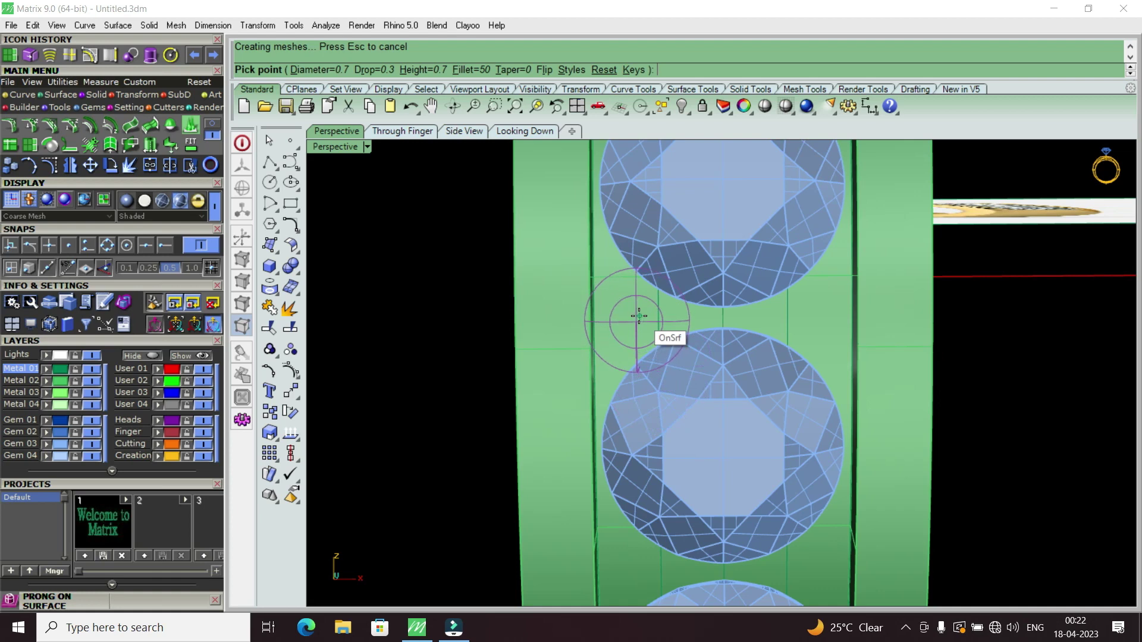
right_click_drag(639, 315, 640, 306)
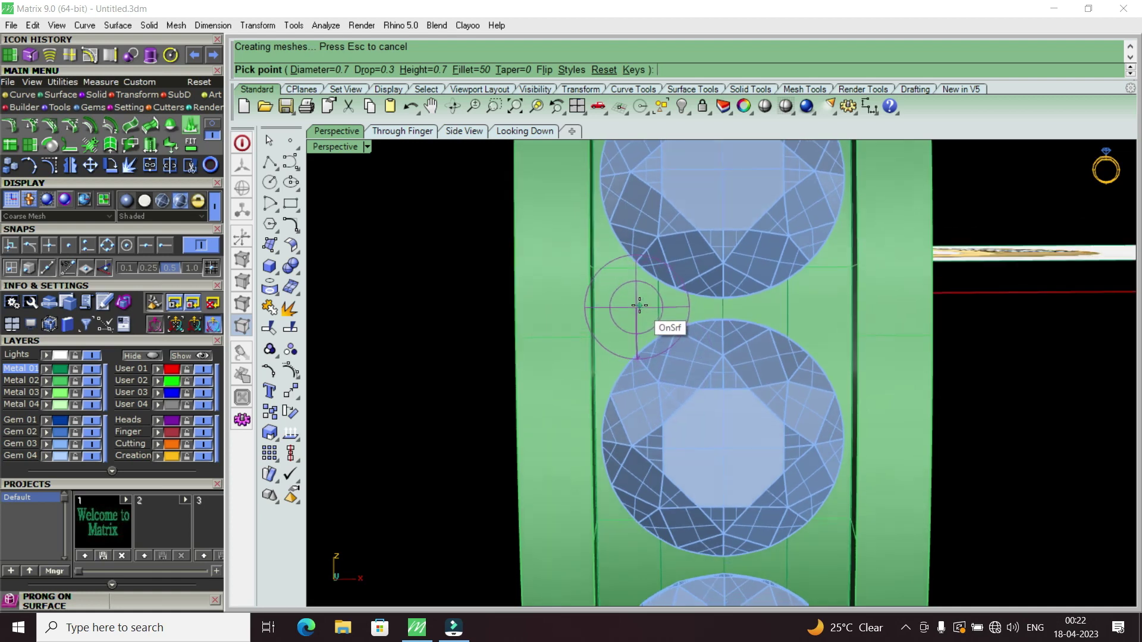
left_click(639, 307)
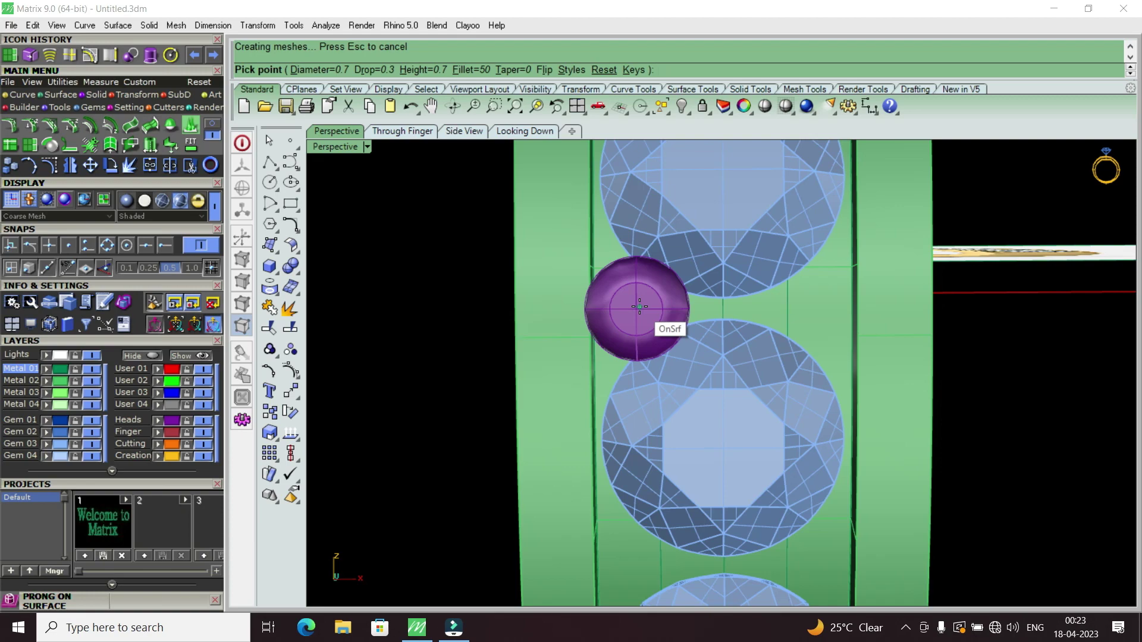
scroll(666, 357, "down", 4)
scroll(660, 410, "up", 2)
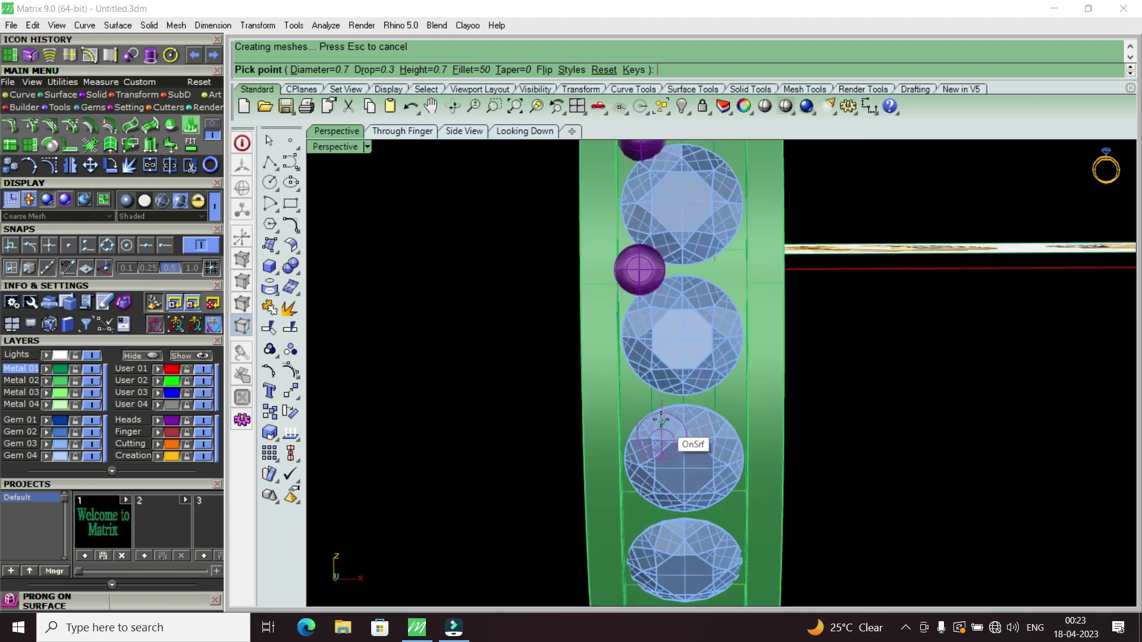
scroll(654, 387, "up", 2)
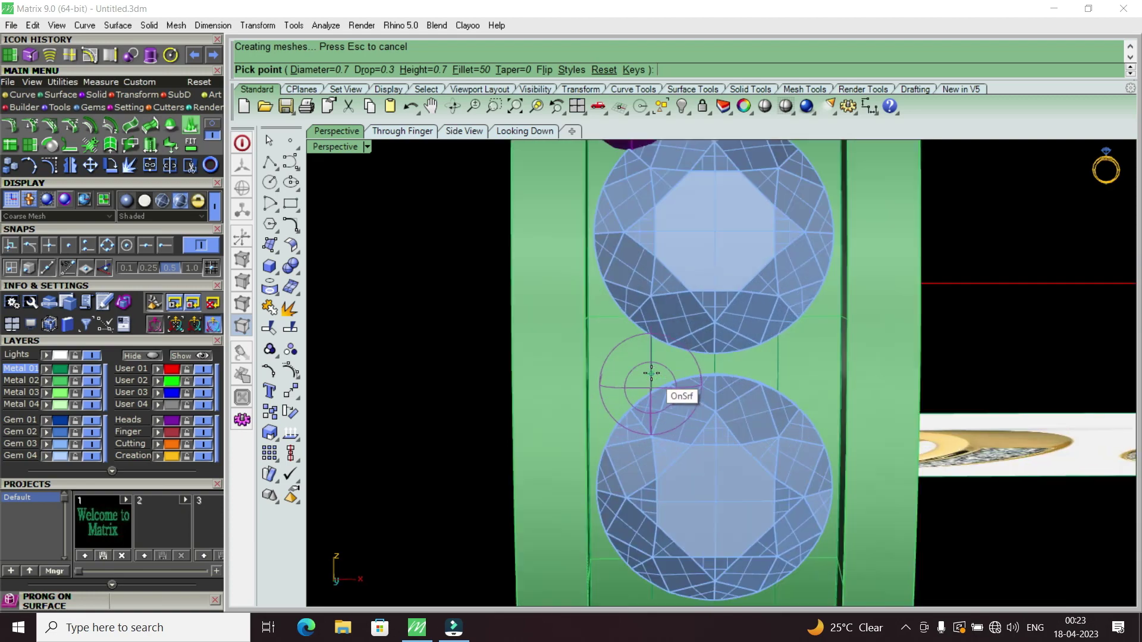
scroll(651, 372, "up", 2)
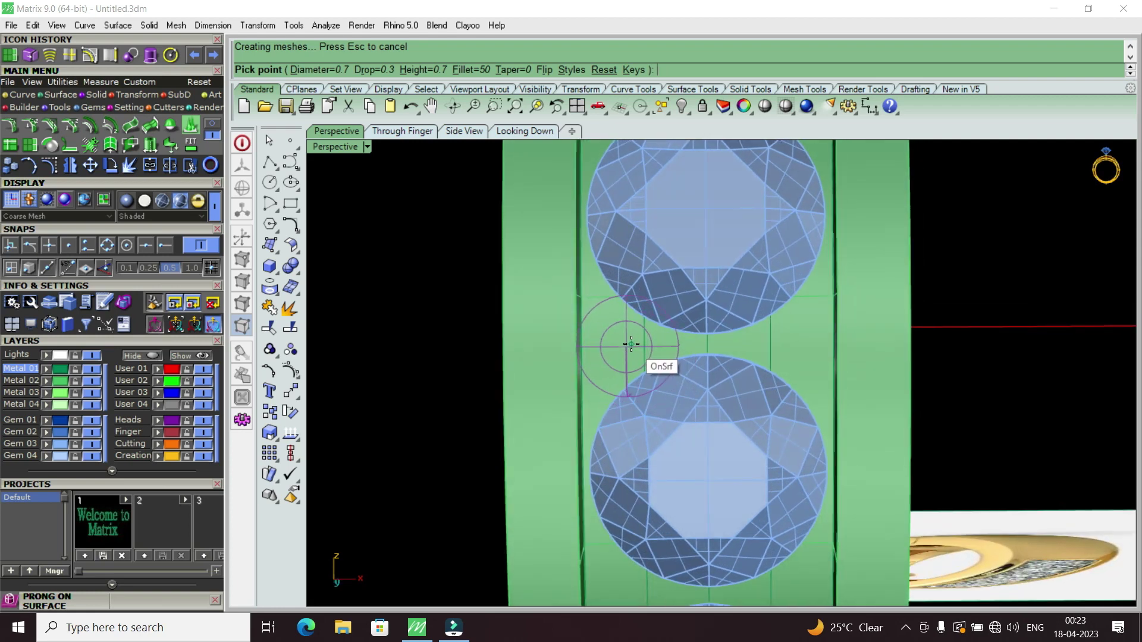
Step: Add prongs down past the lowest gems and finish the prong command
left_click(631, 343)
scroll(629, 343, "down", 4)
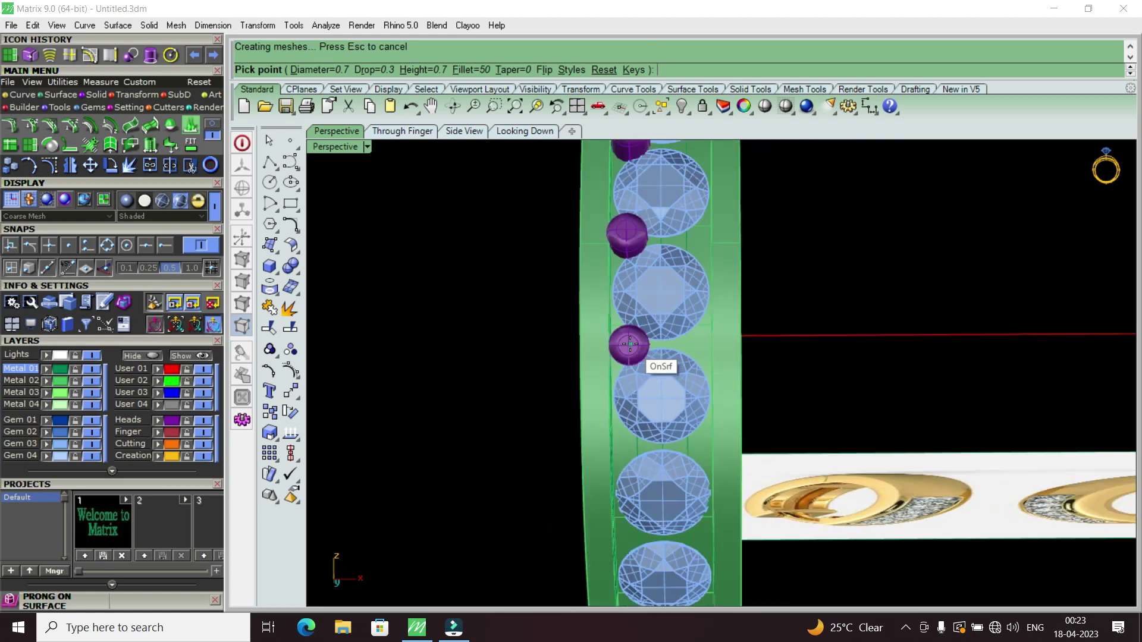
scroll(637, 428, "up", 2)
mouse_move(643, 425)
right_mouse_down()
mouse_move(638, 385)
mouse_move(624, 404)
right_mouse_up()
scroll(637, 384, "up", 3)
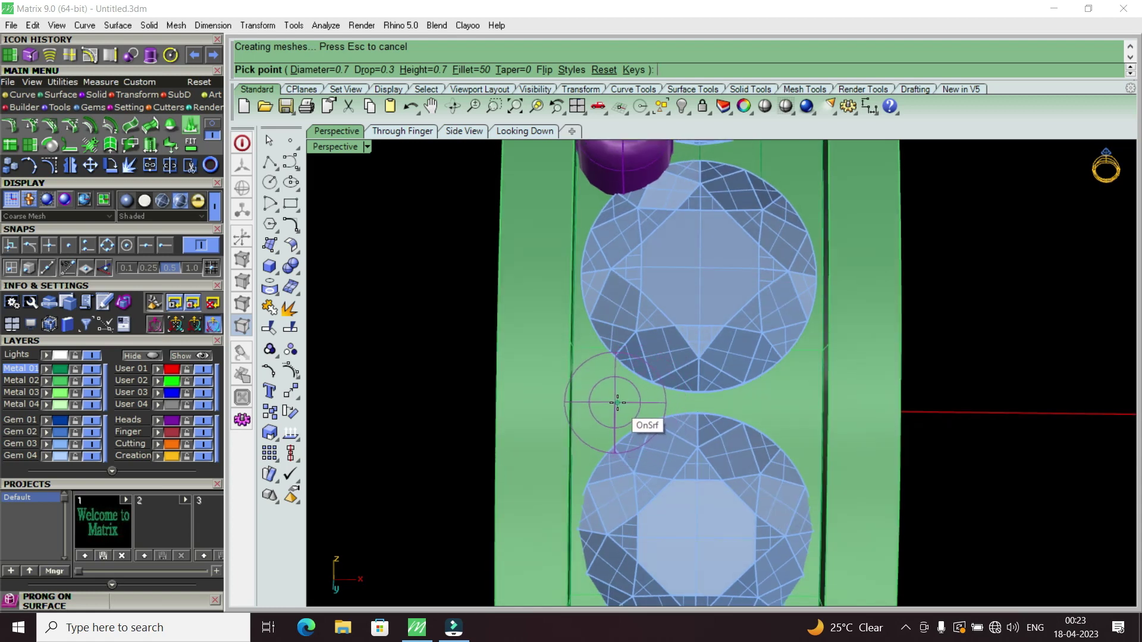
left_click(619, 407)
scroll(645, 416, "down", 3)
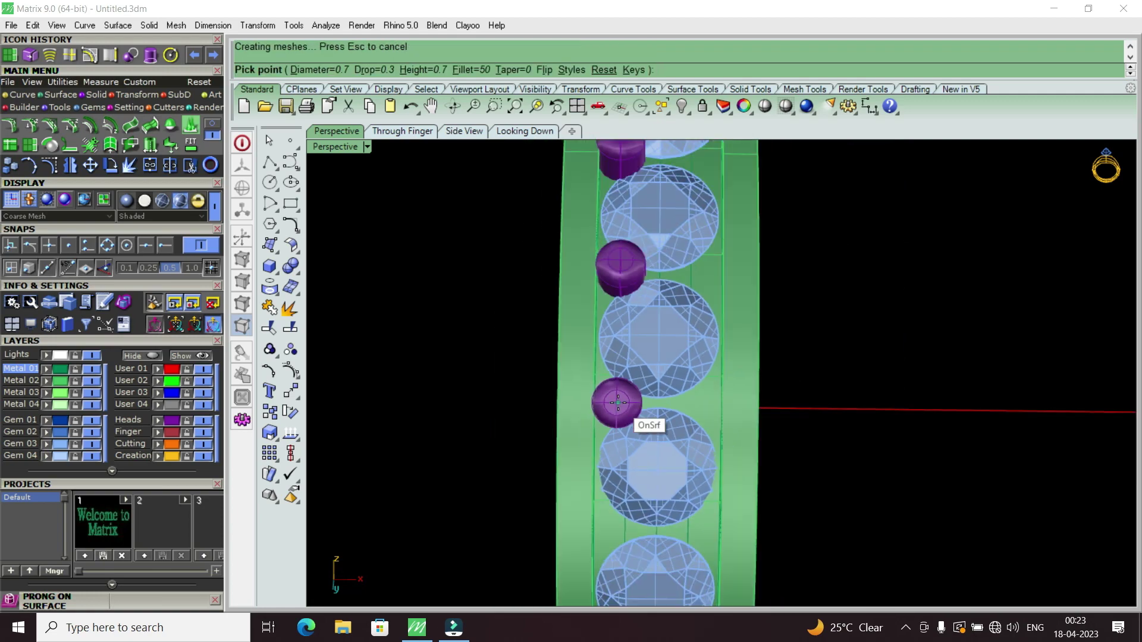
scroll(649, 464, "down", 2)
scroll(629, 474, "up", 2)
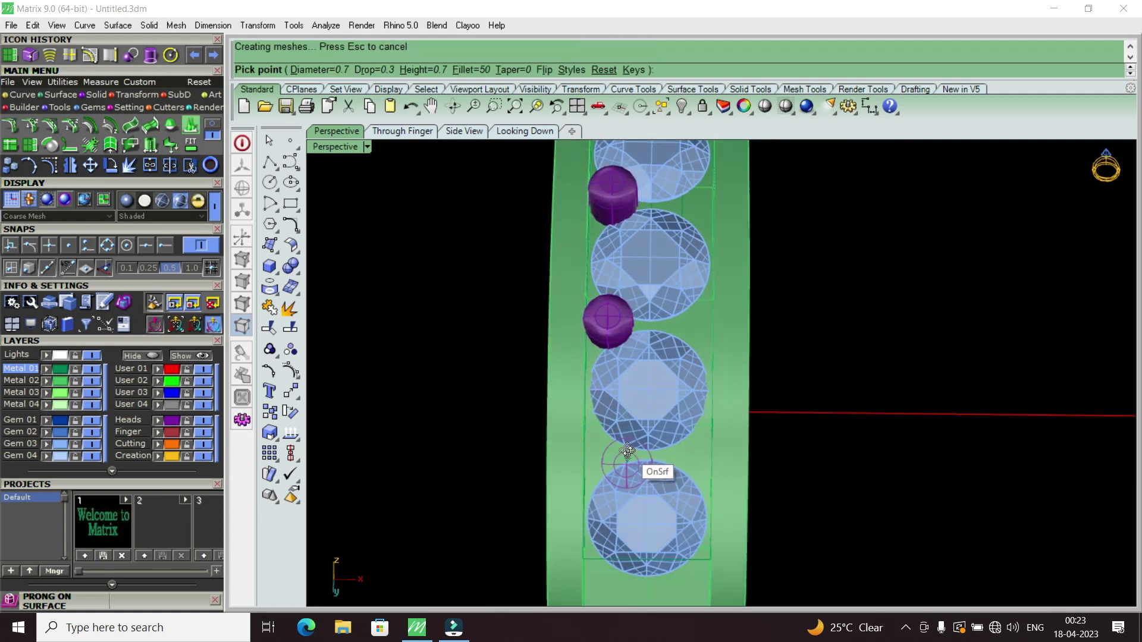
right_click_drag(629, 474, 628, 426)
scroll(628, 428, "up", 2)
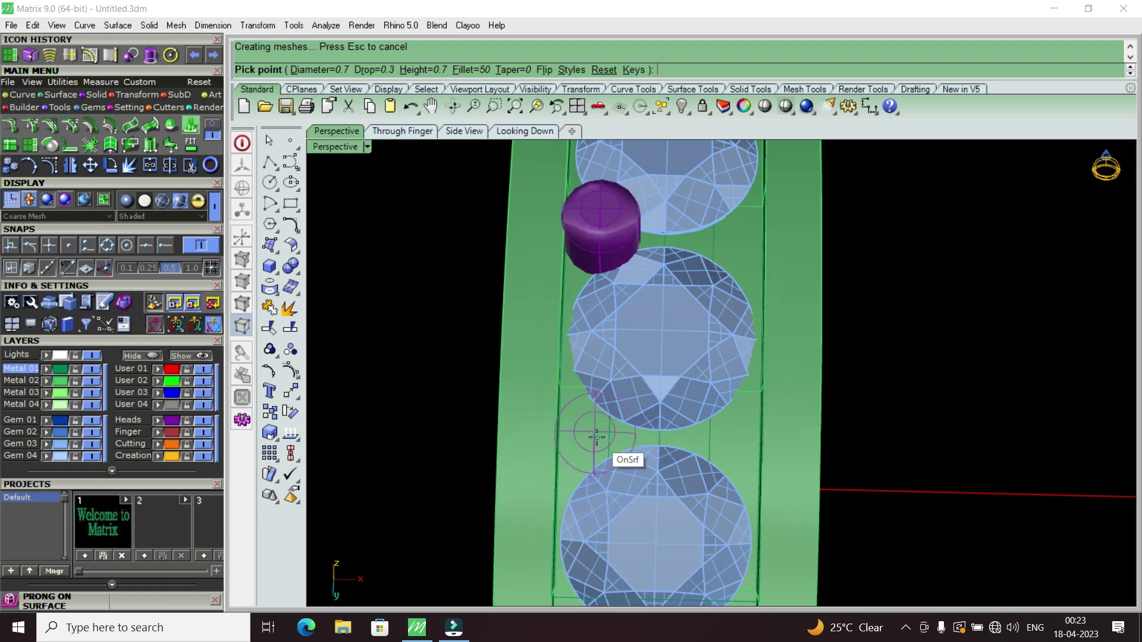
right_click_drag(596, 438, 597, 446)
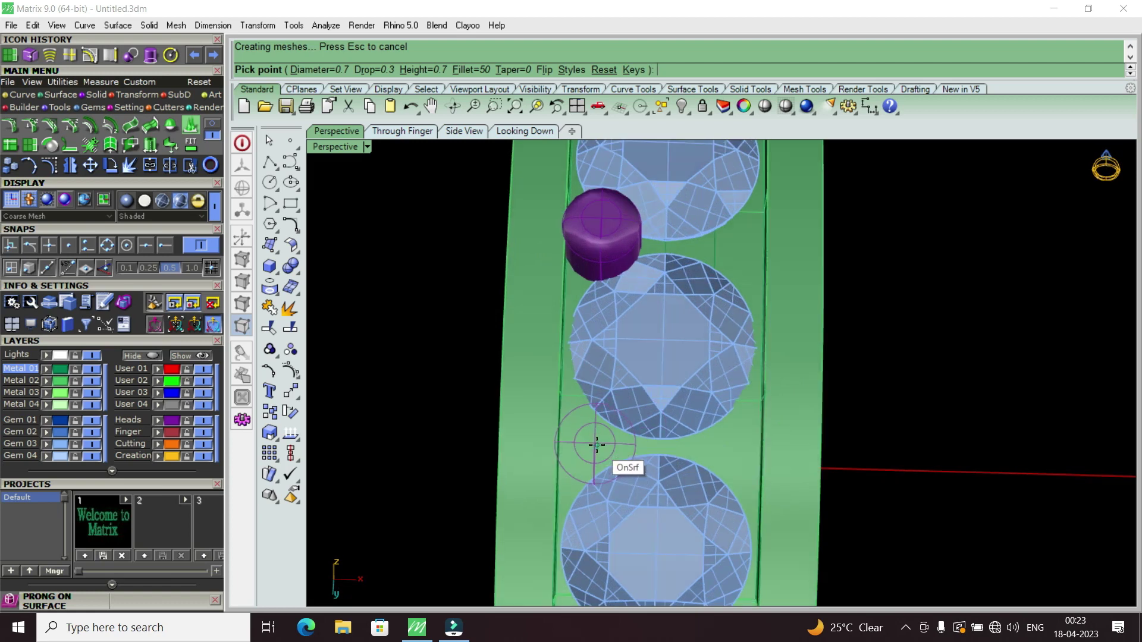
left_click(597, 446)
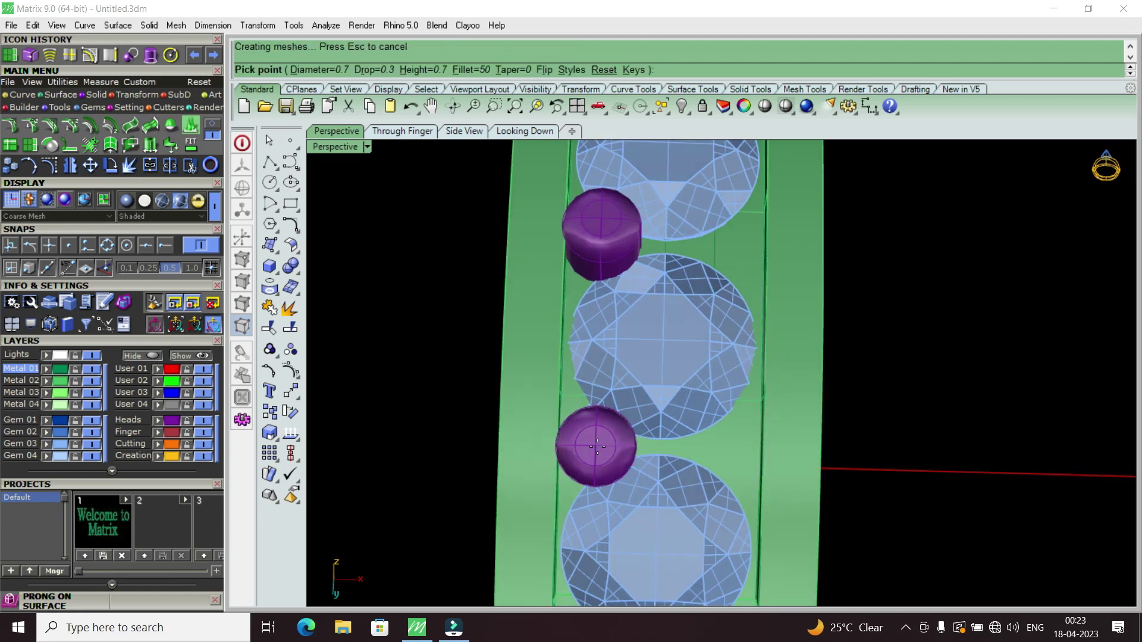
scroll(596, 447, "down", 3)
scroll(601, 476, "up", 3)
right_click_drag(605, 506, 586, 511)
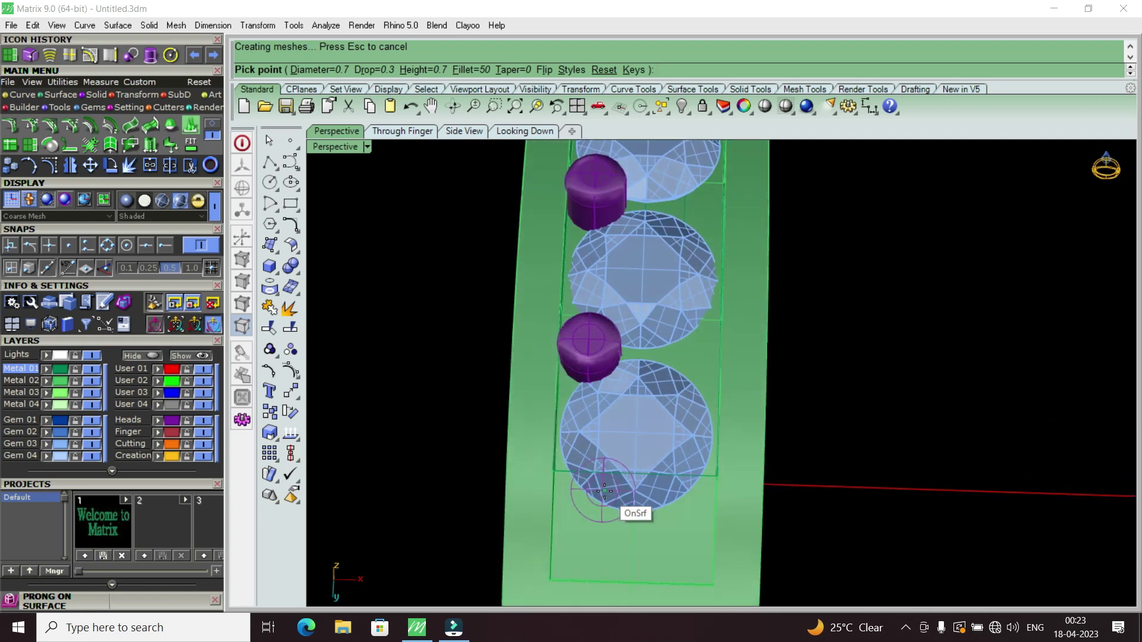
left_click(585, 515)
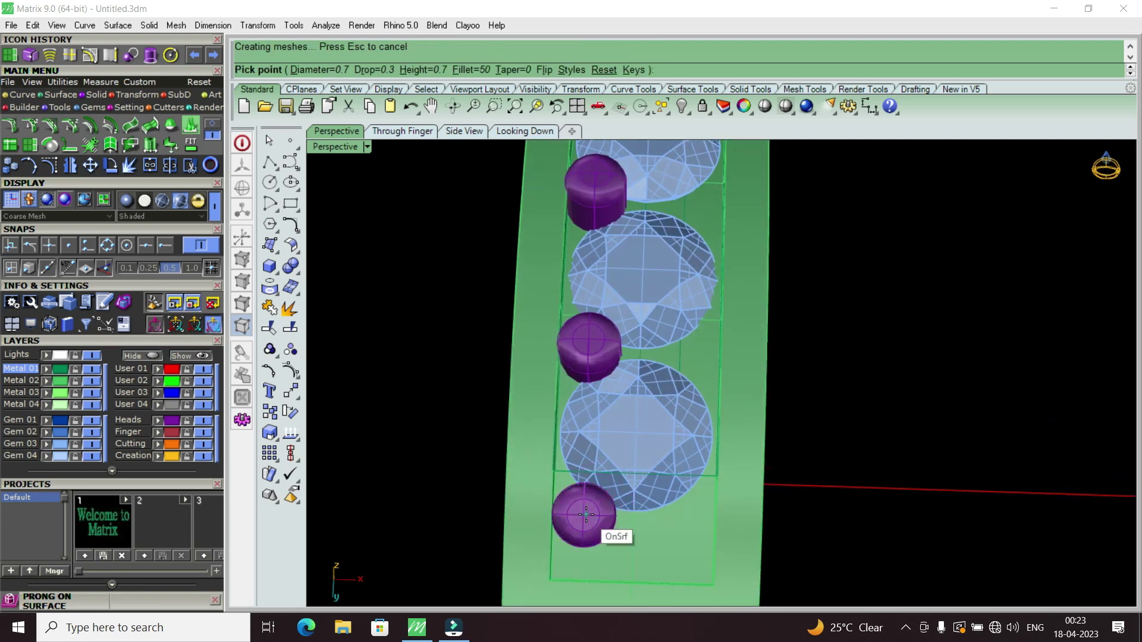
key("Return")
Step: Select the bottom, middle and top prongs of the left-edge column together
left_click(576, 512)
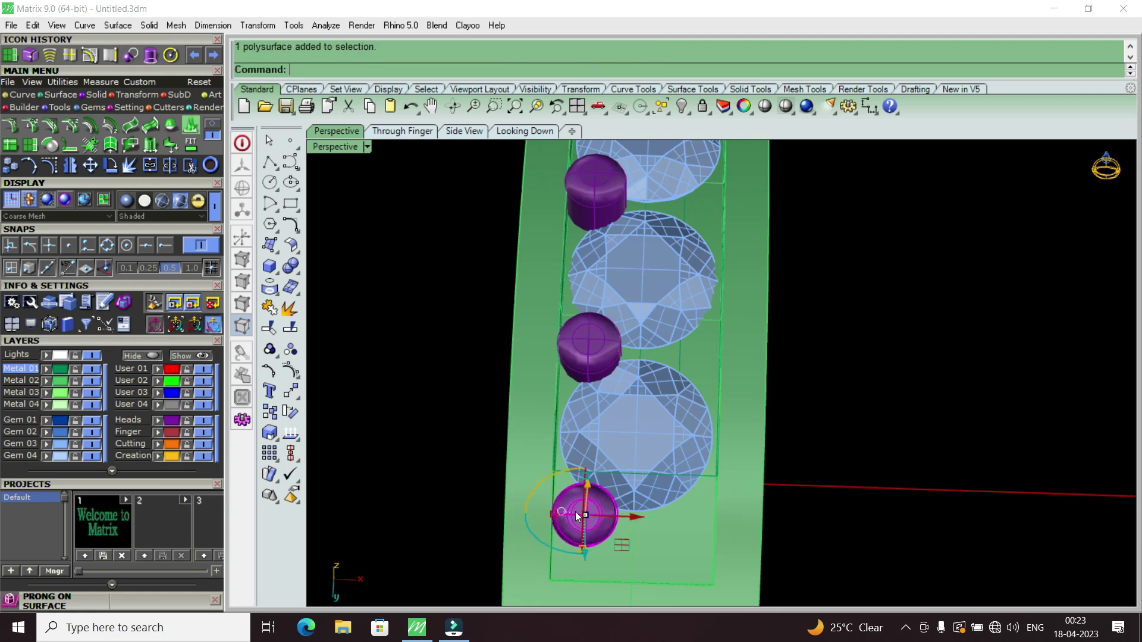
left_click(569, 355, "shift")
scroll(618, 465, "down", 3)
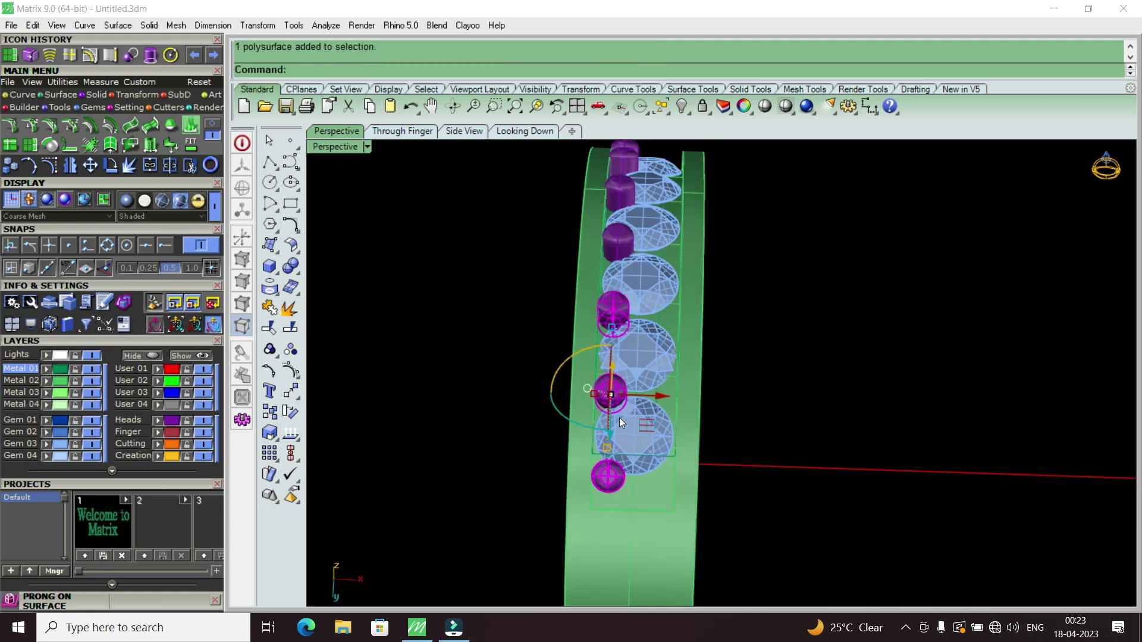
mouse_move(619, 465)
right_mouse_down()
mouse_move(647, 326)
mouse_move(640, 473)
mouse_move(638, 304)
right_mouse_up()
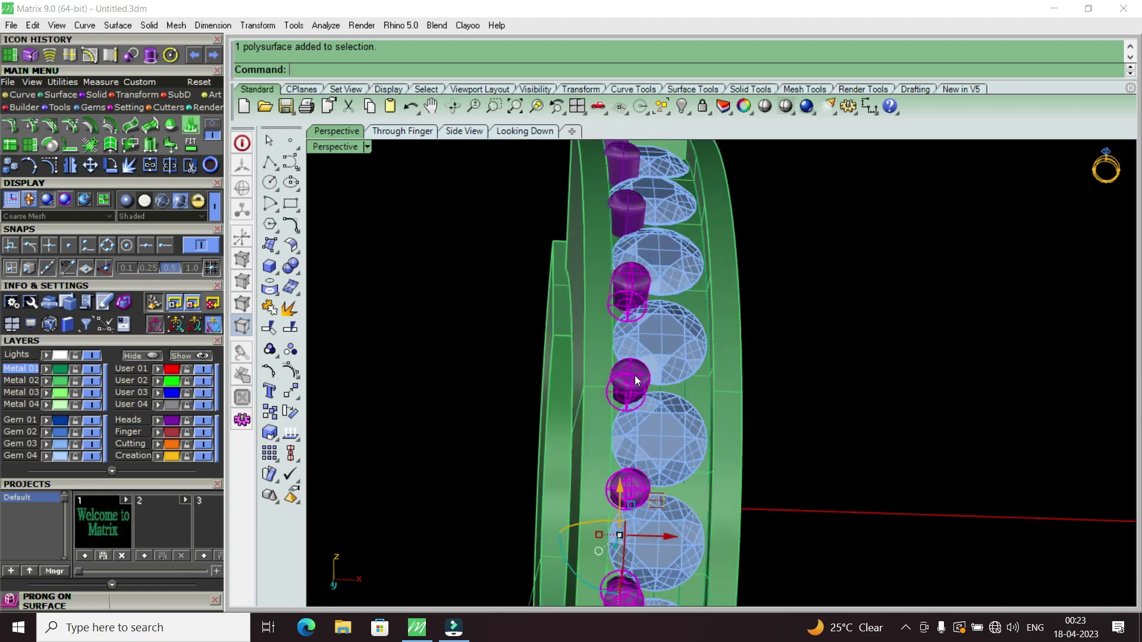
right_click_drag(634, 375, 637, 333)
scroll(641, 284, "up", 3)
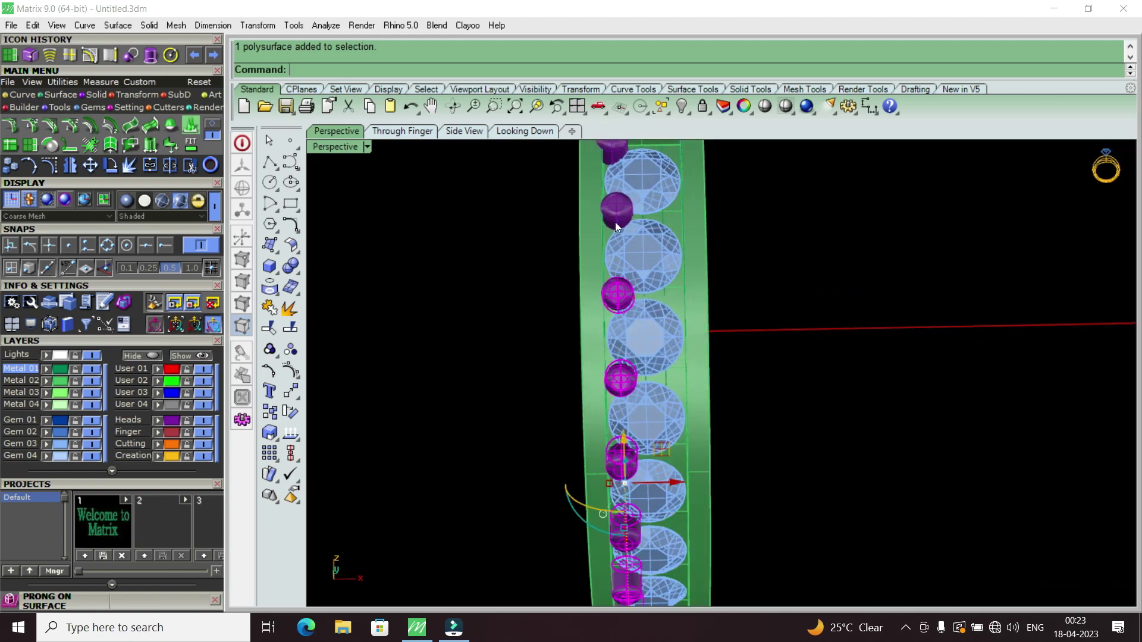
scroll(615, 222, "down", 3)
scroll(630, 199, "up", 3)
left_click(613, 186, "shift")
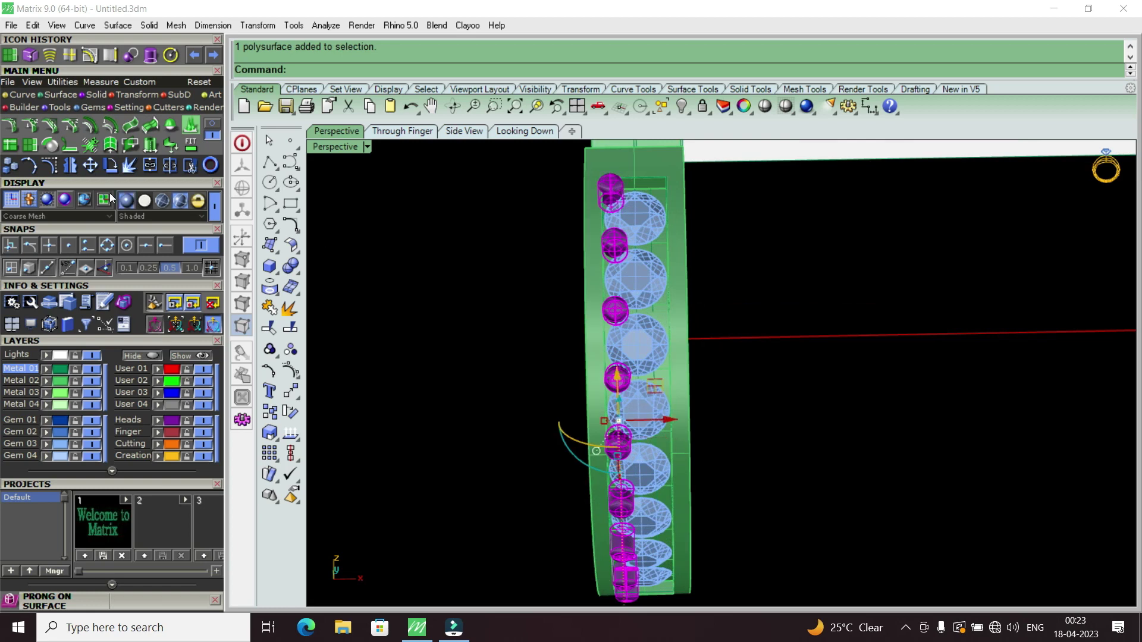
Step: Mirror the prong column across the channel, starting the mirror line at the origin (0)
left_click(70, 165)
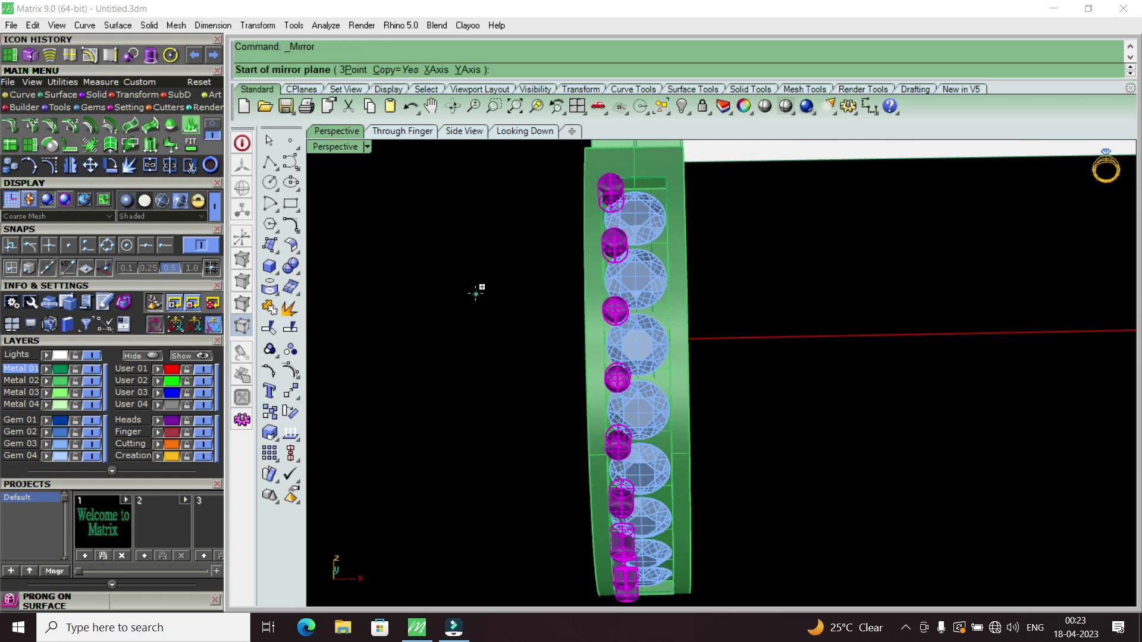
type("0")
key("Return")
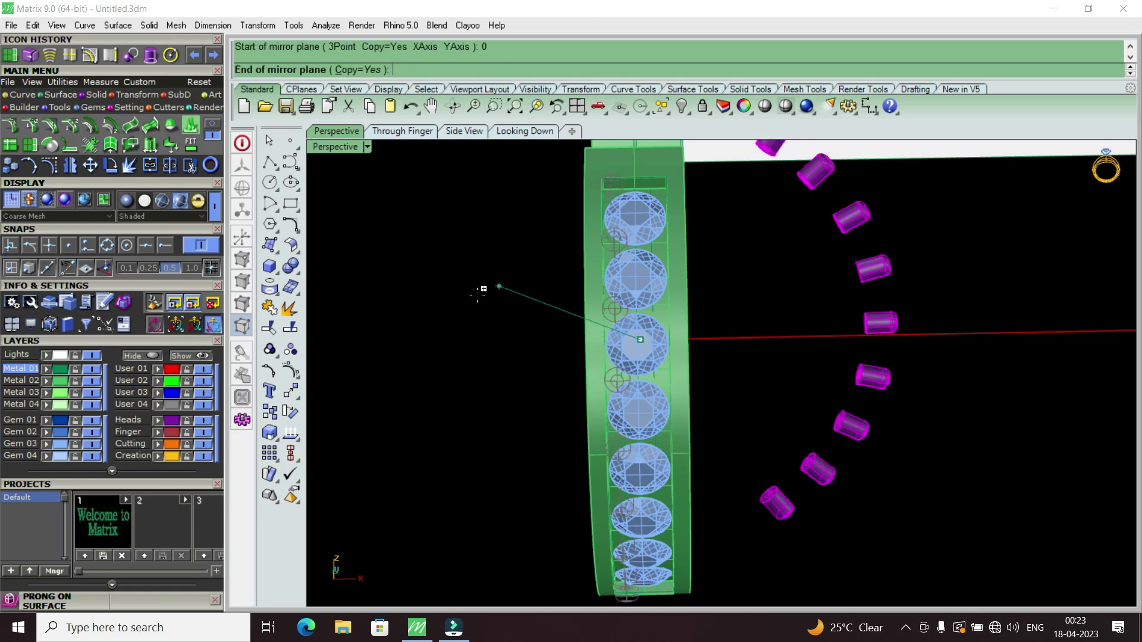
double_click(338, 151)
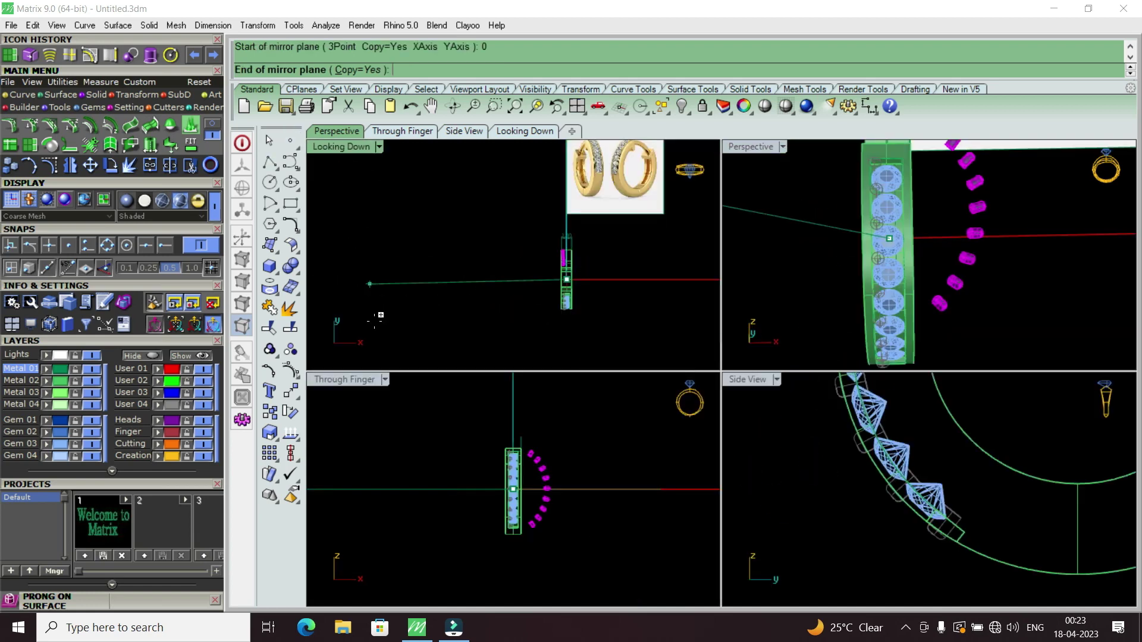
left_click(513, 565)
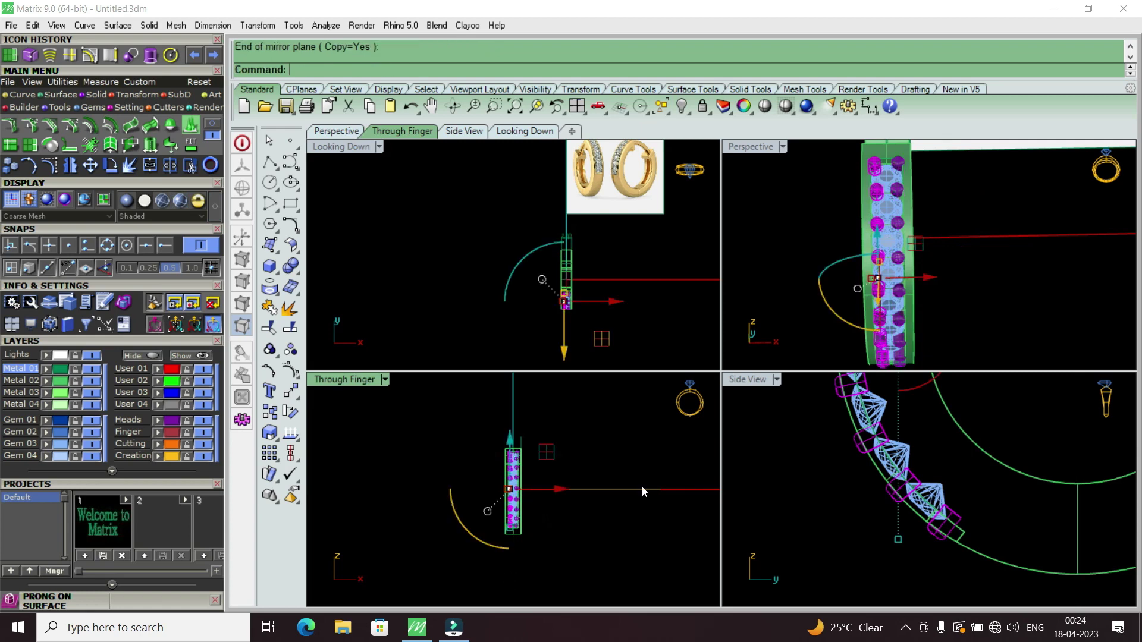
Step: Select two mirrored right-side prongs and orbit the perspective view to inspect the prong pairs
double_click(751, 147)
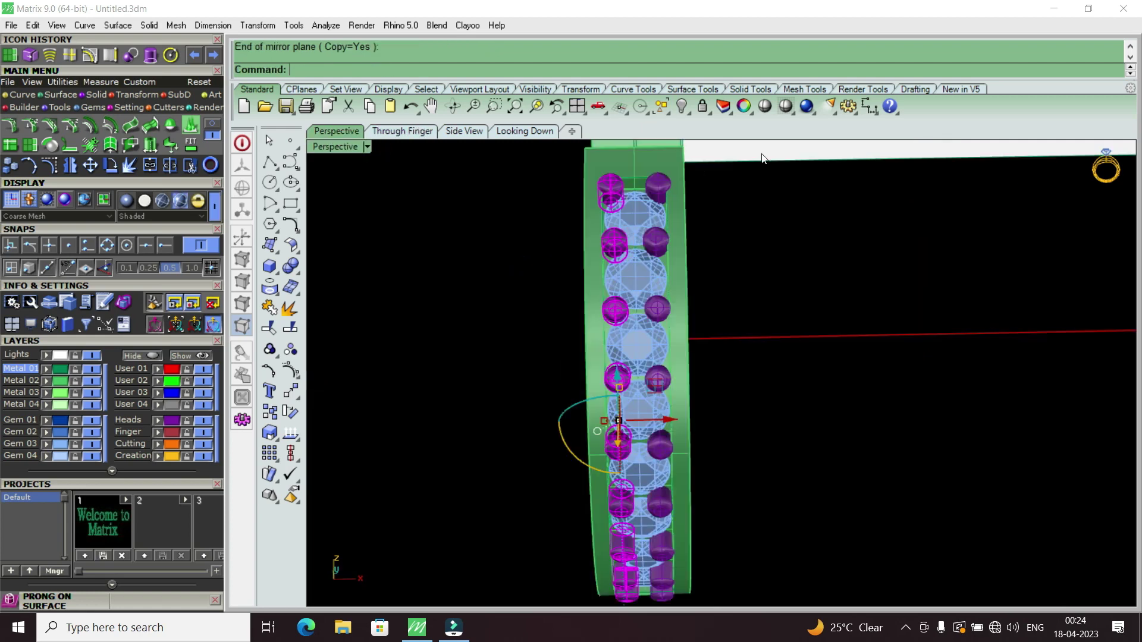
right_click_drag(724, 349, 669, 458)
scroll(712, 544, "up", 5)
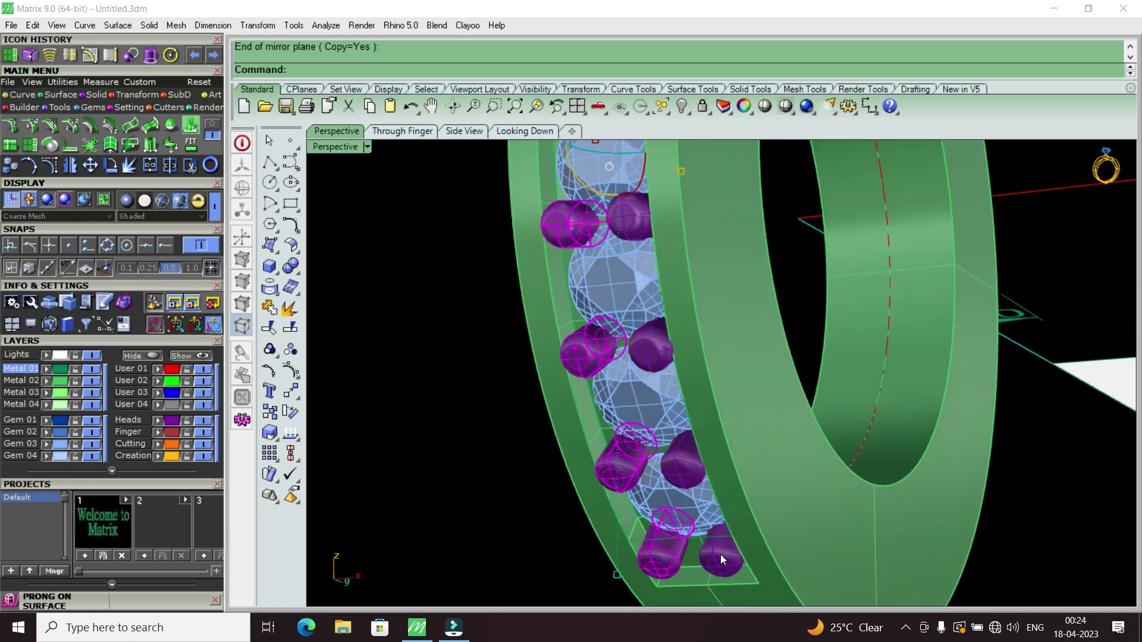
left_click(722, 554, "shift")
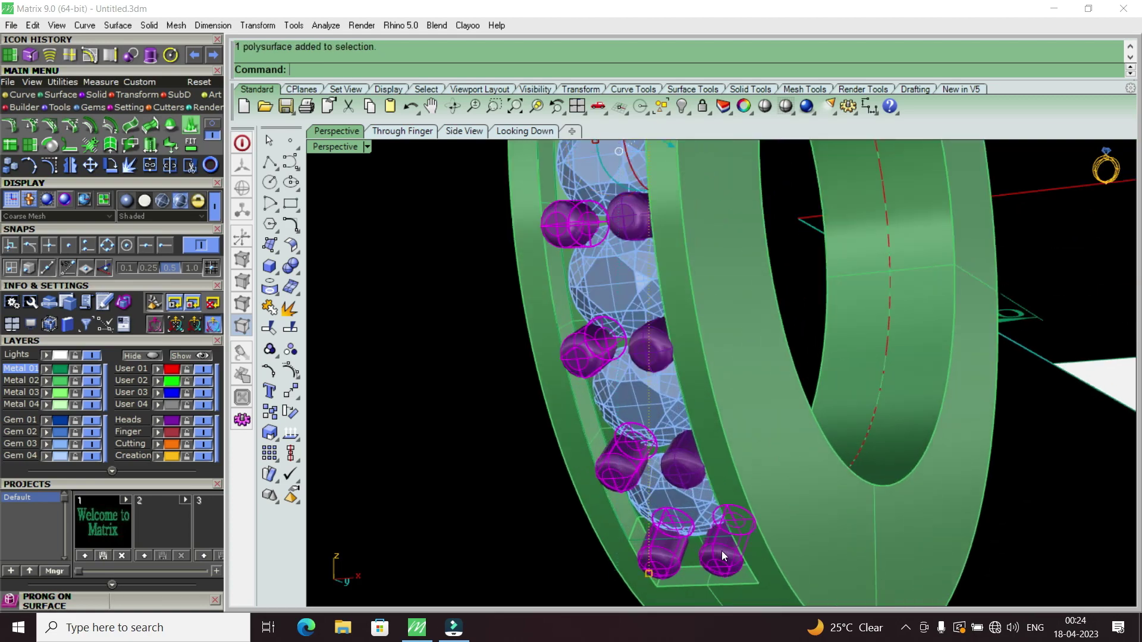
left_click(680, 463, "shift")
mouse_move(651, 358)
right_mouse_down()
mouse_move(616, 434)
mouse_move(687, 337)
mouse_move(646, 282)
right_mouse_up()
right_click_drag(679, 441, 660, 273)
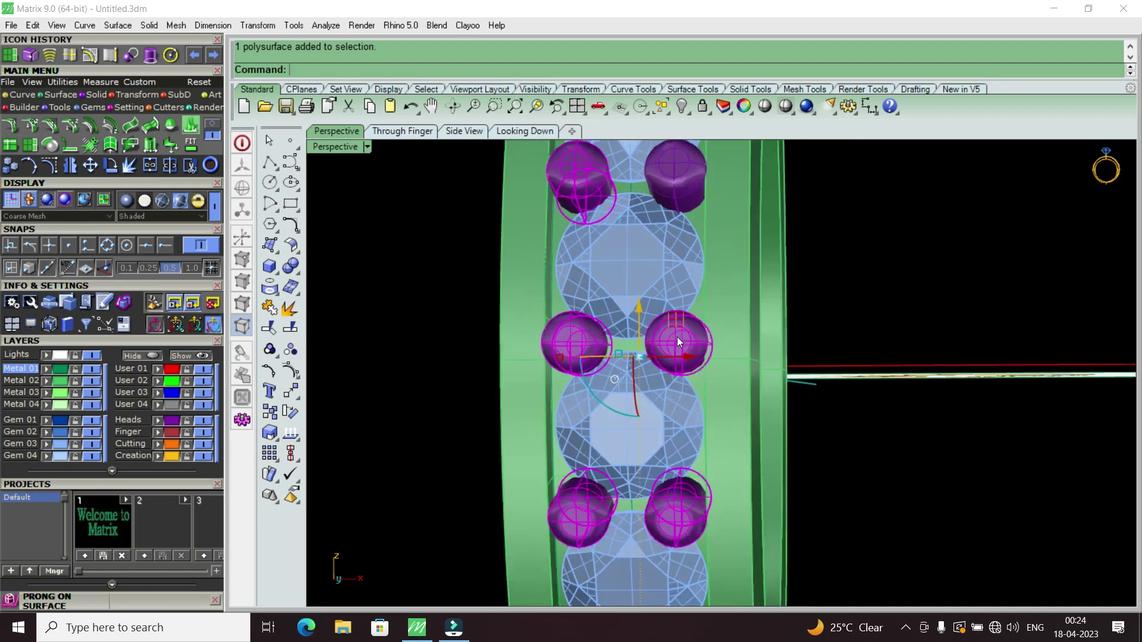
mouse_move(687, 187)
right_mouse_down()
mouse_move(683, 354)
mouse_move(680, 195)
right_mouse_up()
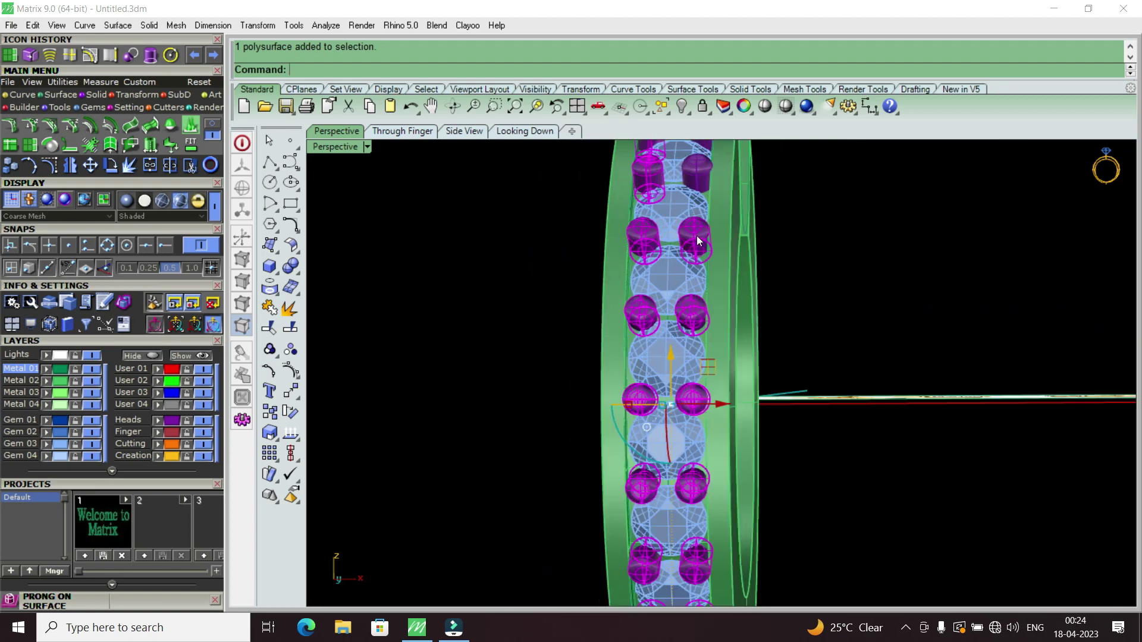
right_click_drag(697, 235, 697, 192)
mouse_move(705, 282)
right_mouse_down()
mouse_move(704, 181)
mouse_move(671, 380)
mouse_move(680, 297)
mouse_move(679, 469)
right_mouse_up()
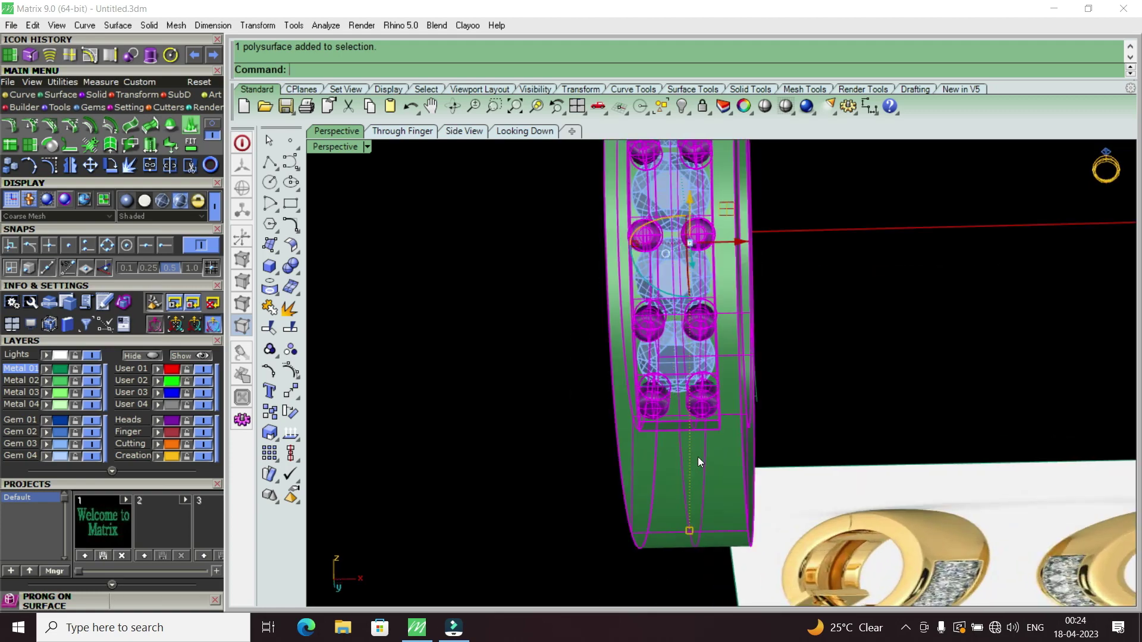
Step: Group the selected prongs, then orbit and zoom the ring to check them
right_click(699, 460)
type("g")
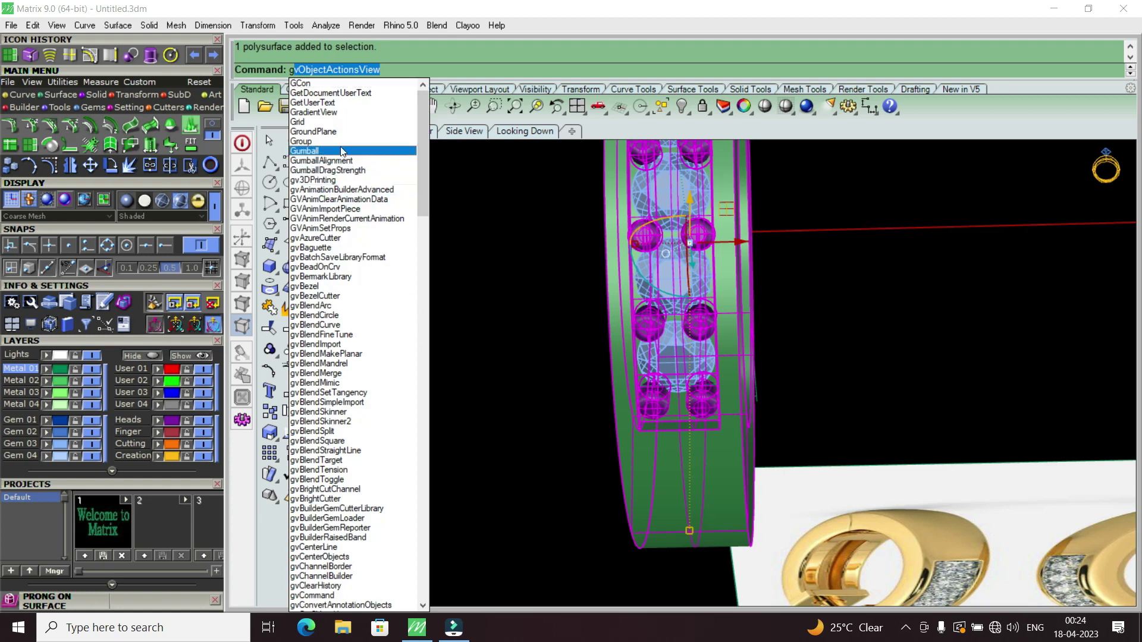
left_click(338, 142)
right_click_drag(646, 375, 547, 426)
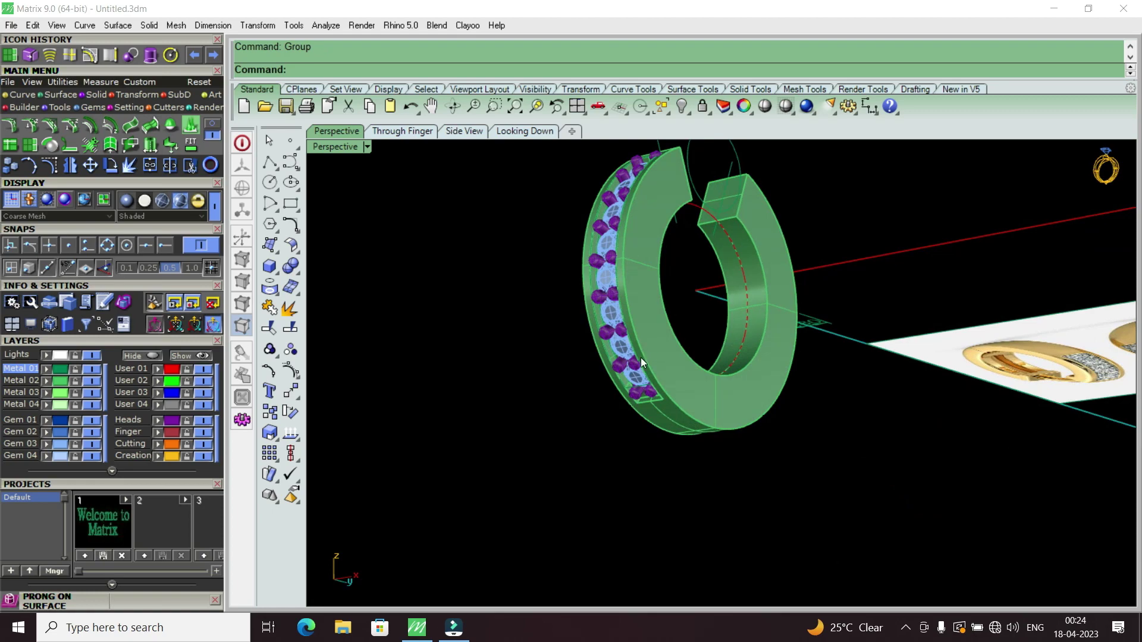
scroll(631, 395, "up", 3)
scroll(636, 398, "down", 3)
mouse_move(637, 398)
right_mouse_down()
mouse_move(597, 324)
mouse_move(638, 310)
mouse_move(473, 375)
mouse_move(836, 396)
mouse_move(707, 387)
mouse_move(773, 380)
right_mouse_up()
scroll(622, 328, "up", 3)
scroll(707, 386, "down", 3)
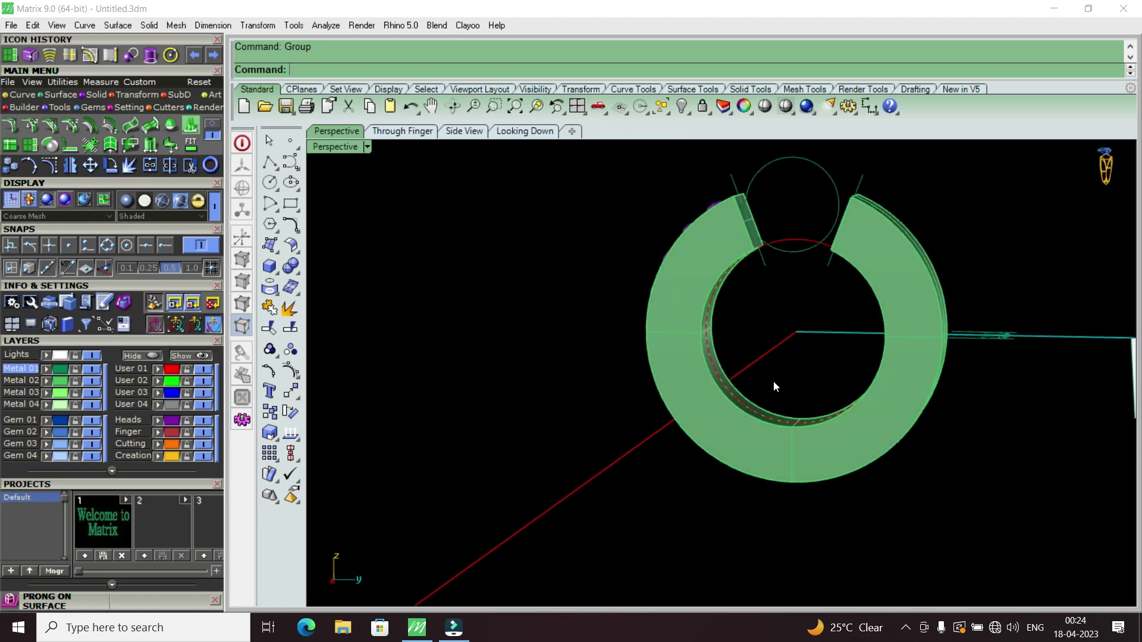
Step: Repeat the Group command and restore the four-view layout
right_click(779, 399)
double_click(334, 147)
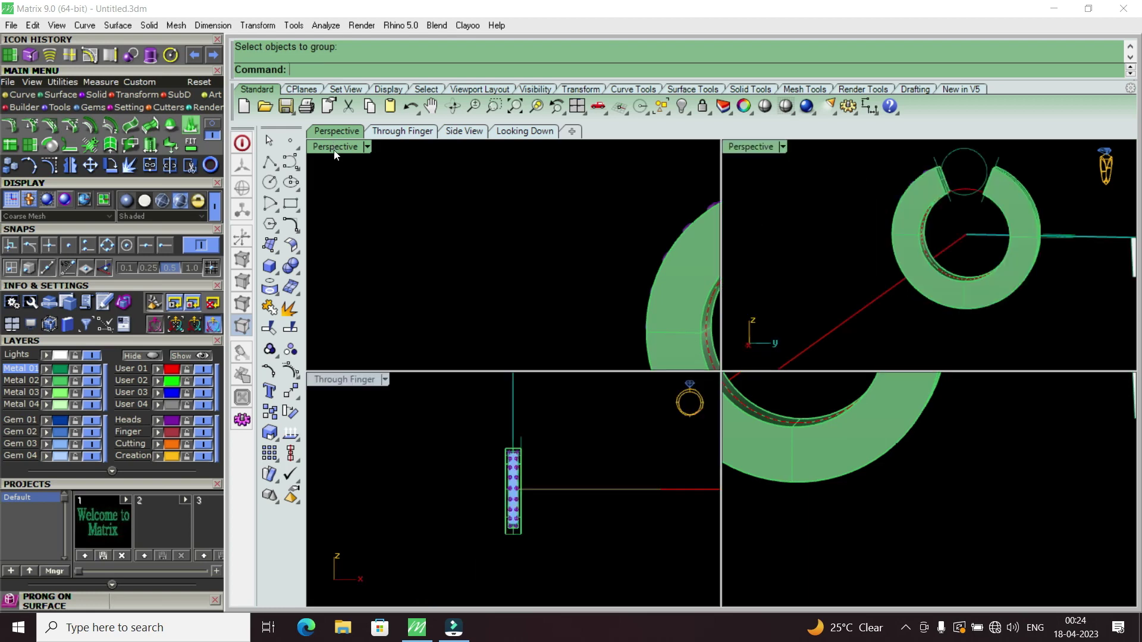
scroll(967, 518, "up", 3)
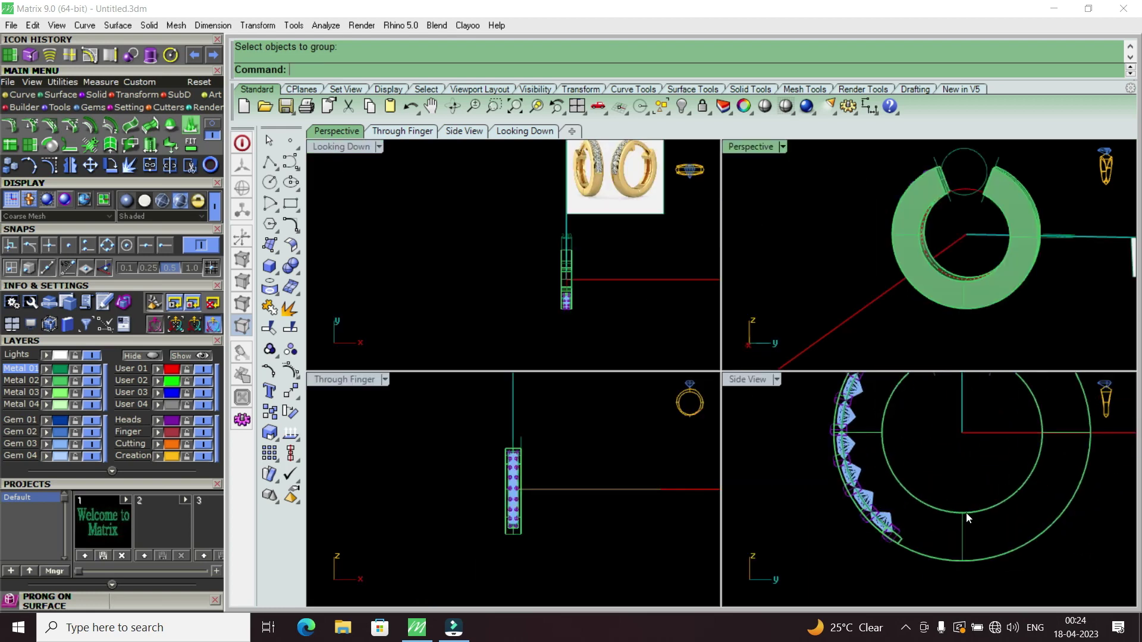
Step: Draw a small circle of size 9 centred at the origin
left_click(169, 56)
type("0")
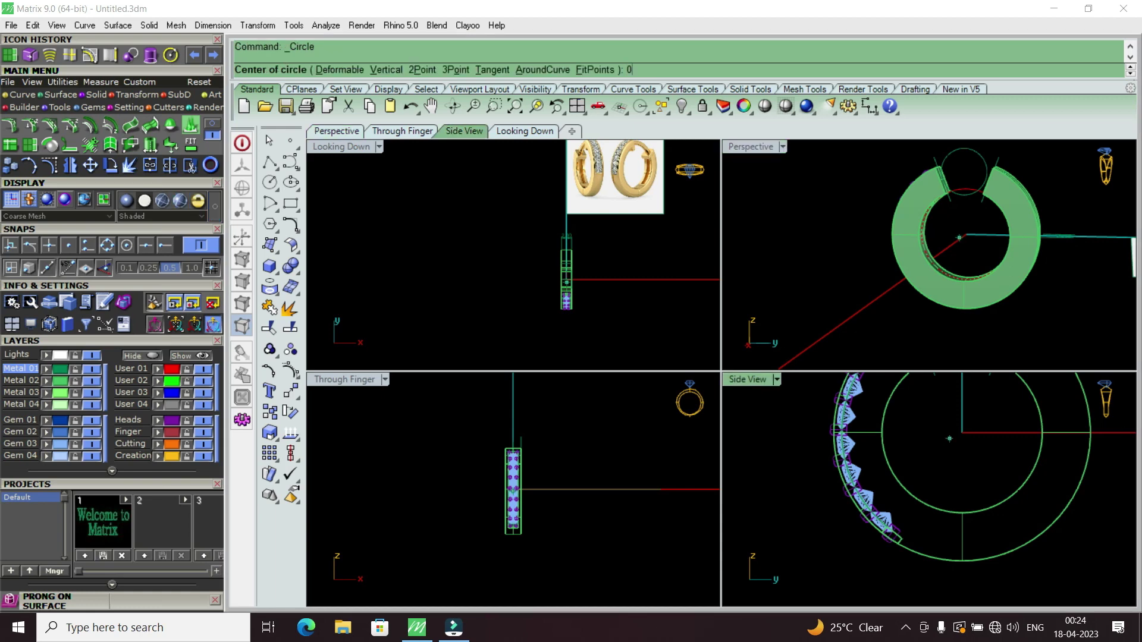
key("Return")
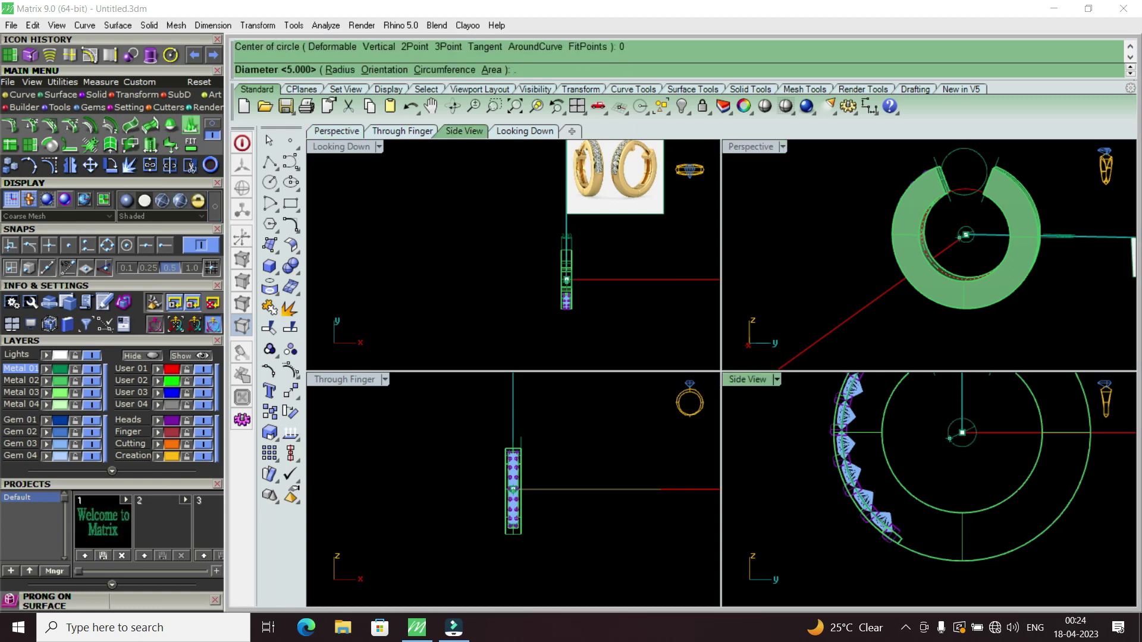
type("9")
key("Return")
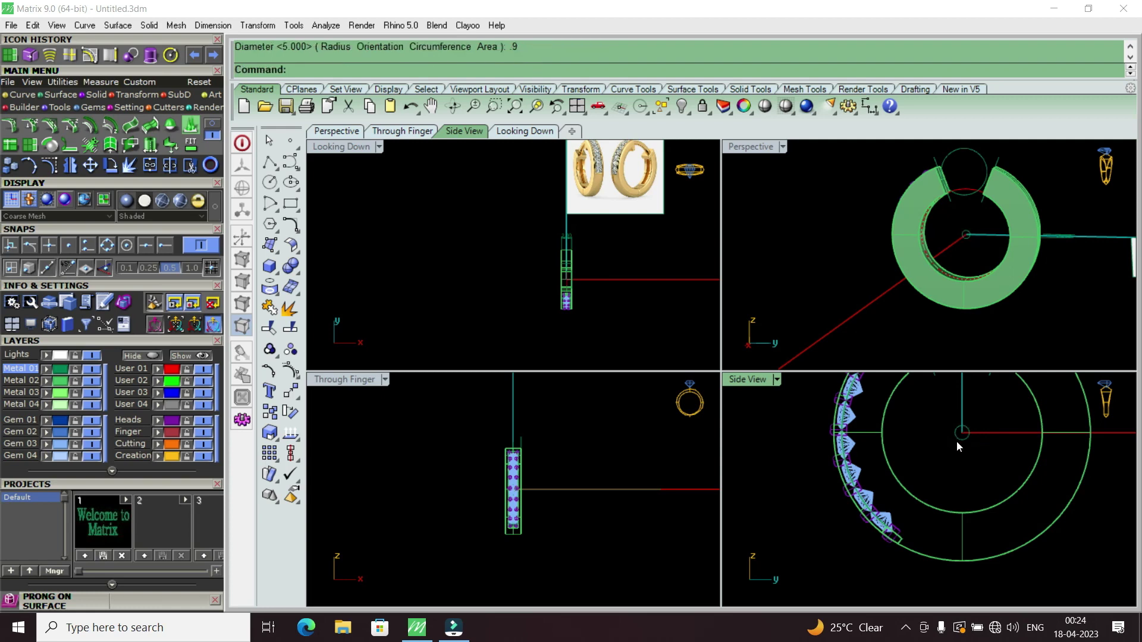
Step: Move the small circle down to the bottom of the band and deselect it
left_click(958, 440)
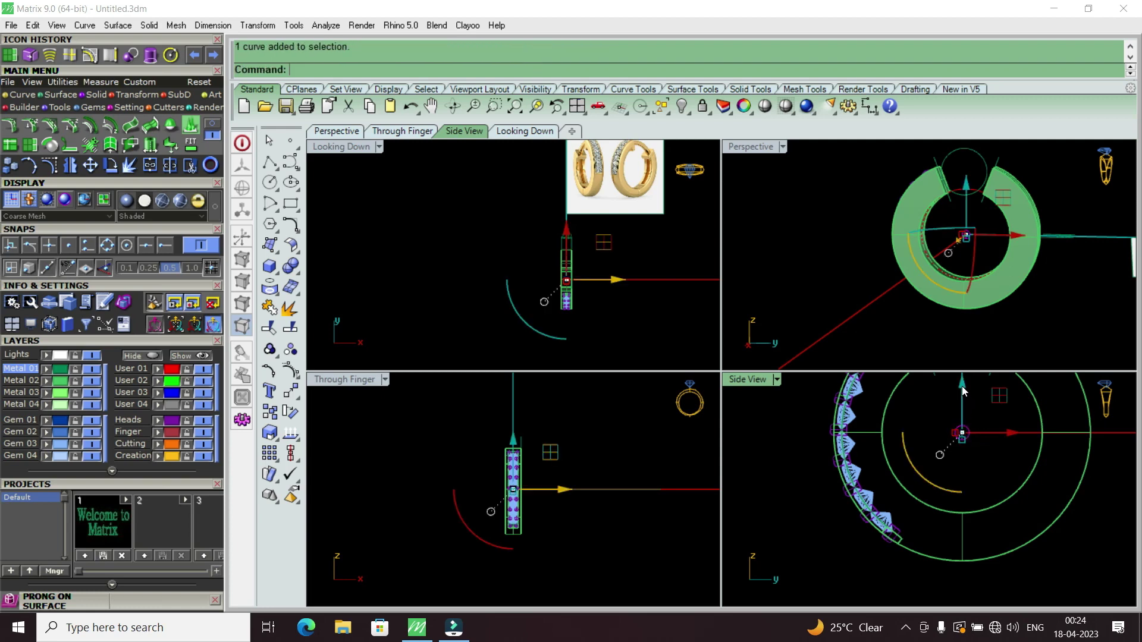
left_click_drag(961, 387, 961, 490)
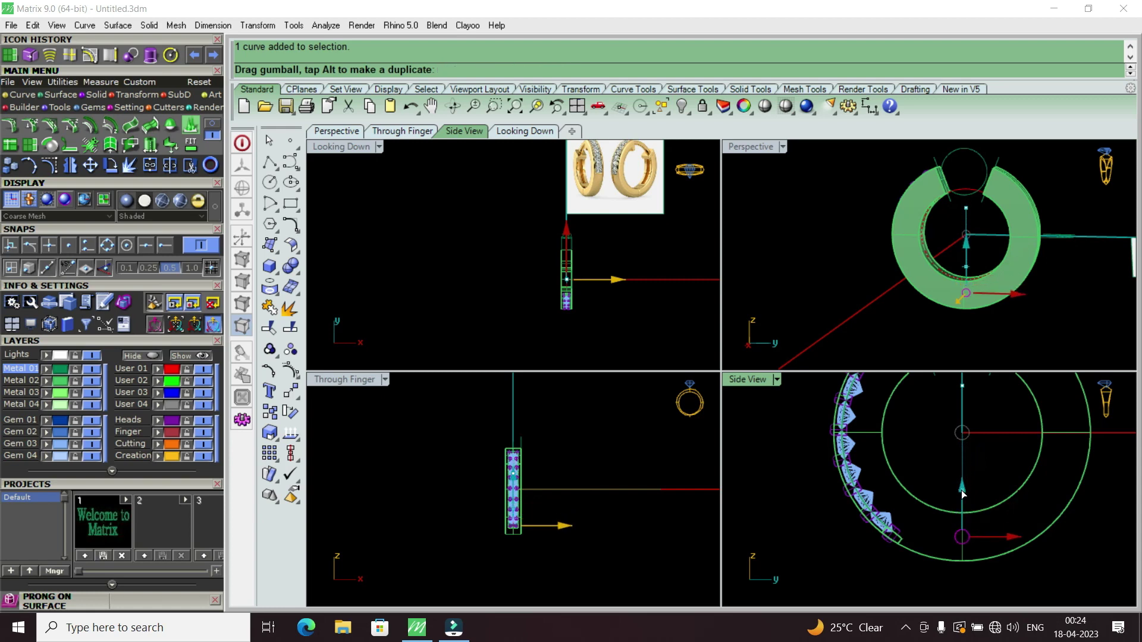
left_click_drag(962, 490, 965, 489)
scroll(966, 506, "up", 2)
scroll(969, 529, "up", 2)
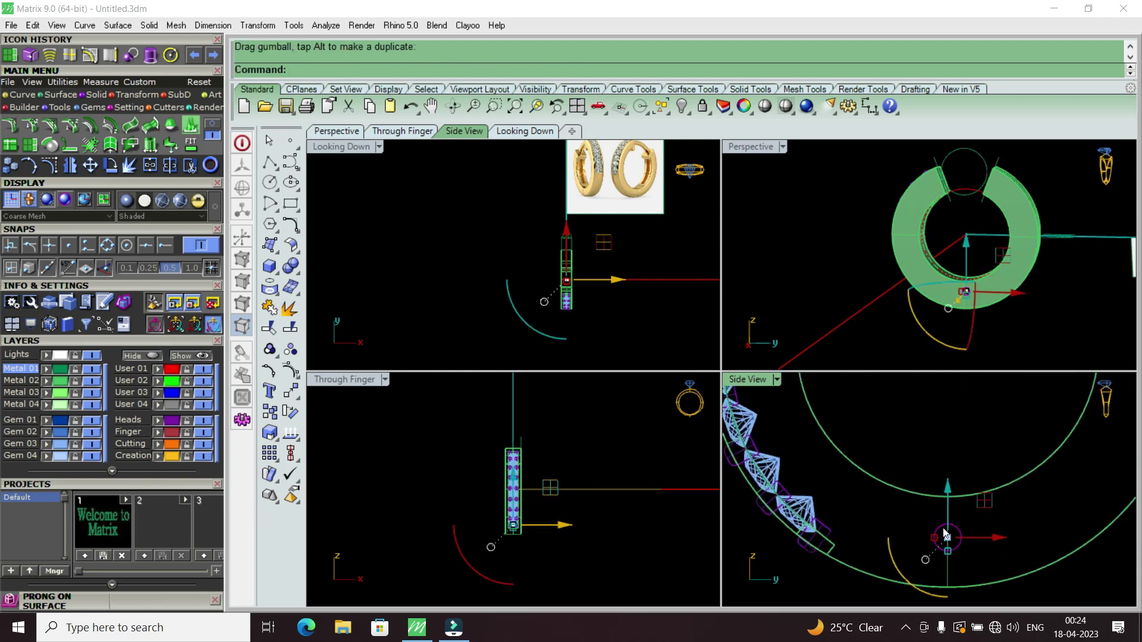
scroll(946, 533, "down", 1)
scroll(946, 533, "down", 1)
scroll(945, 531, "down", 1)
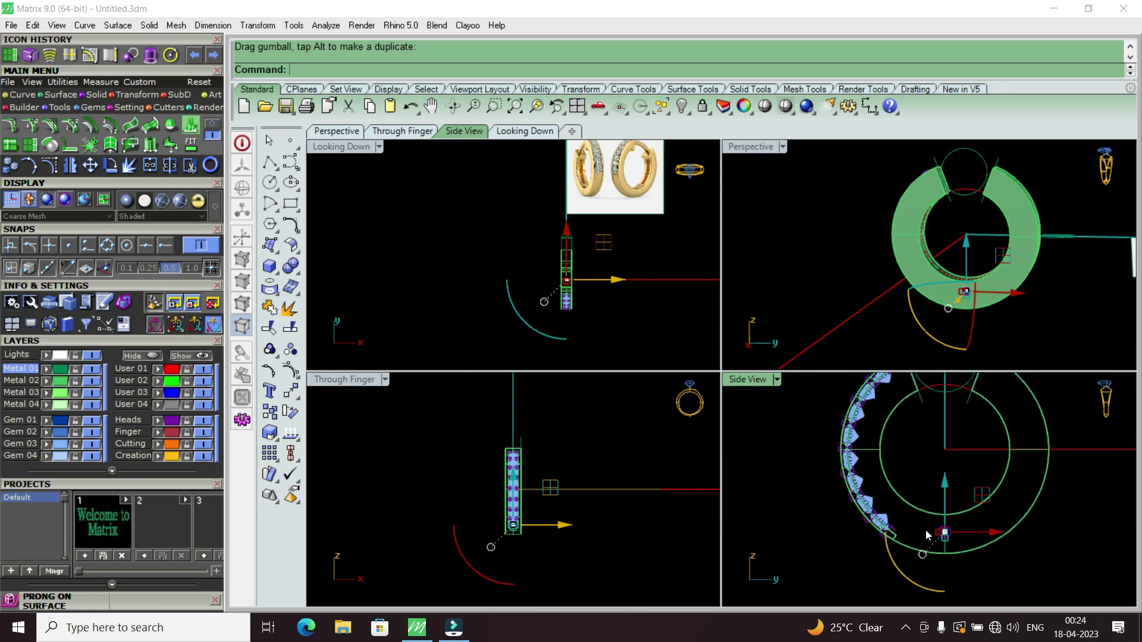
key("Escape")
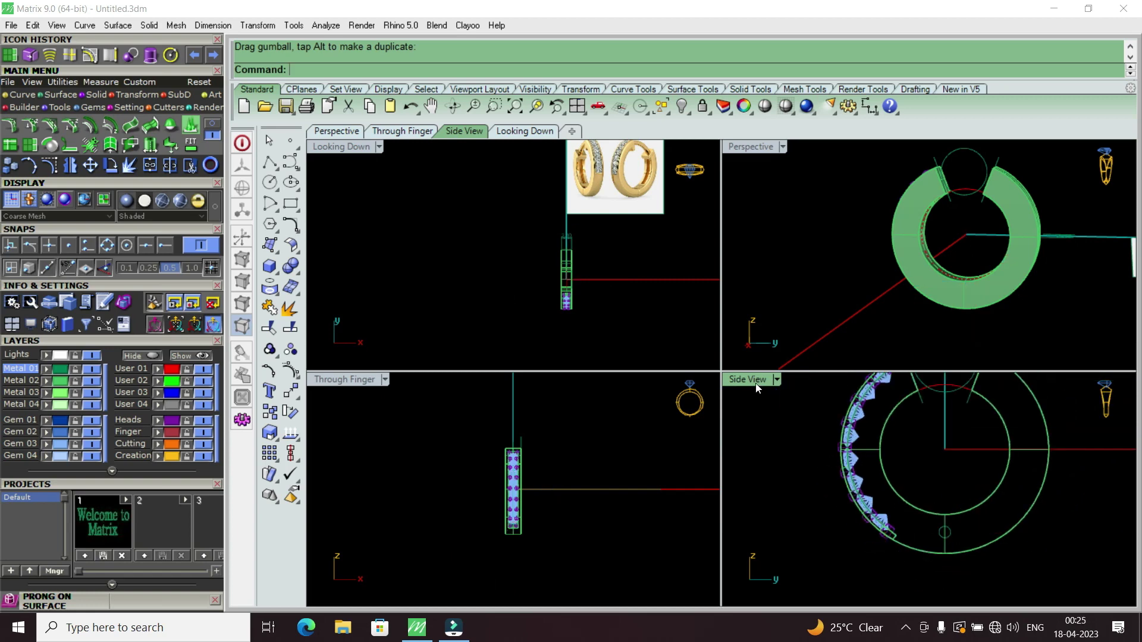
Step: Maximize and restore the side view, then select all 19 channel gems
double_click(748, 379)
scroll(743, 457, "down", 2)
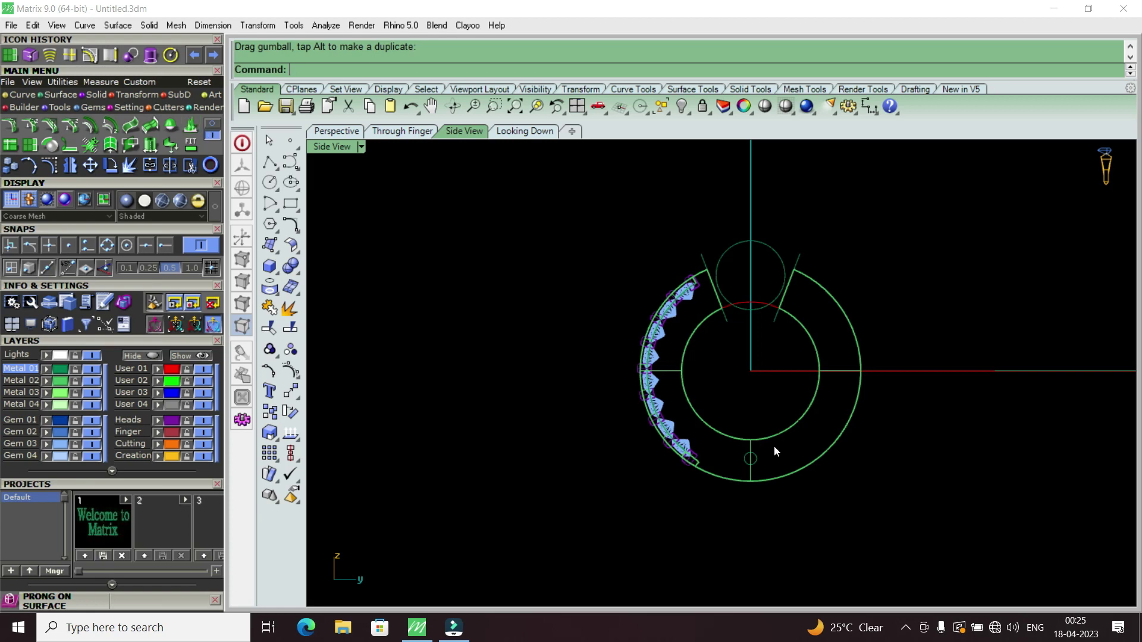
double_click(338, 146)
left_click(926, 280)
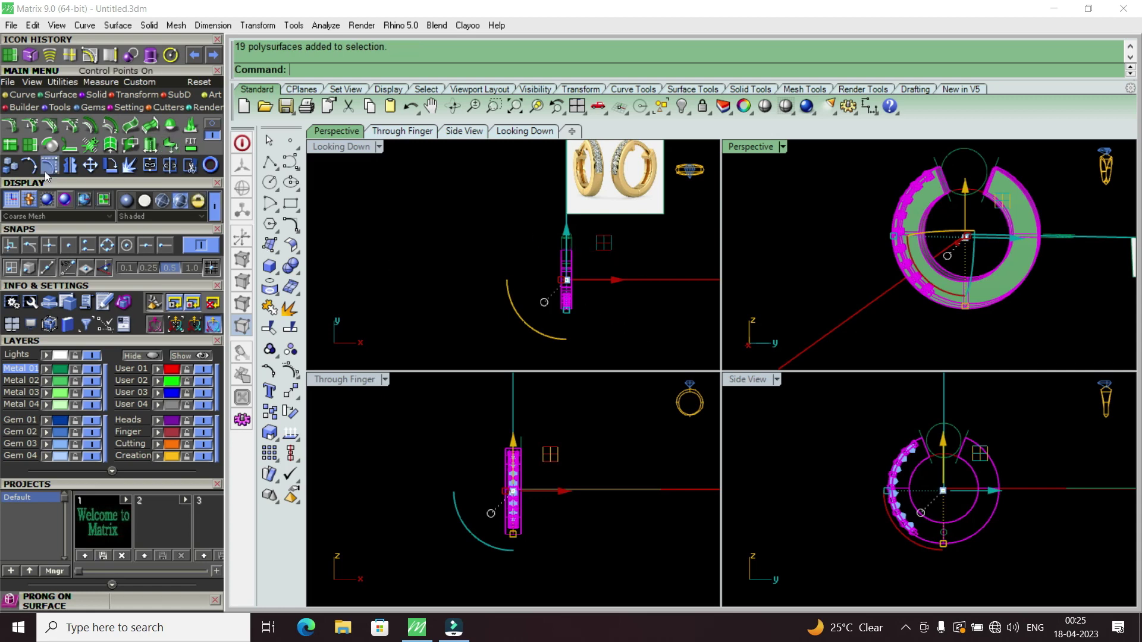
left_click(10, 165)
left_click(453, 257)
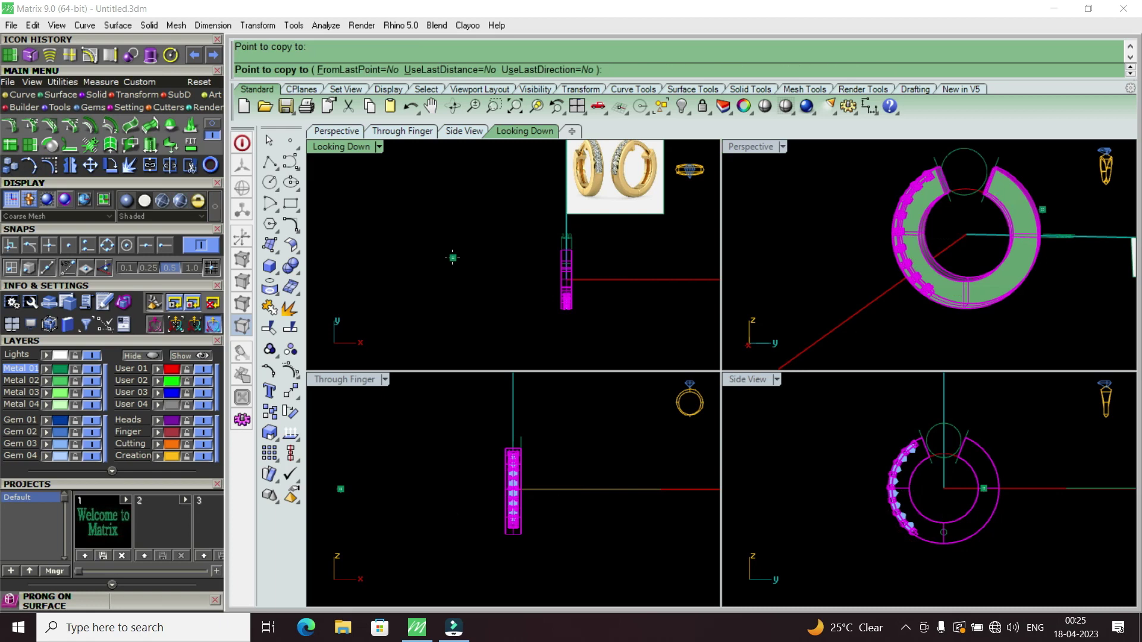
key("Return")
left_click(1001, 270)
left_click(1034, 259)
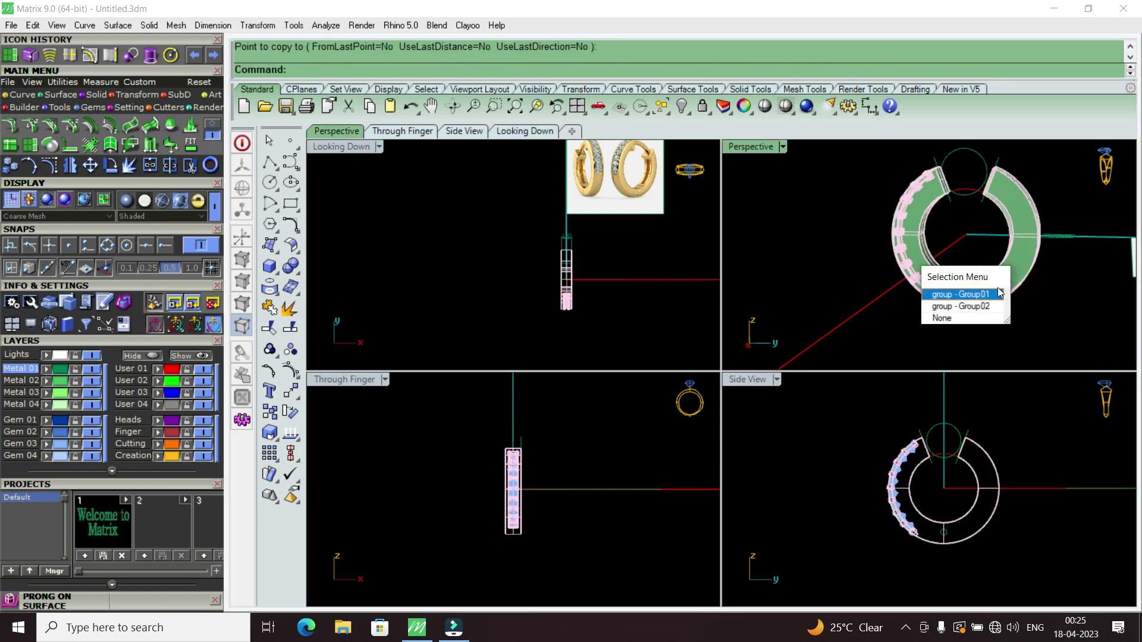
left_click(983, 291)
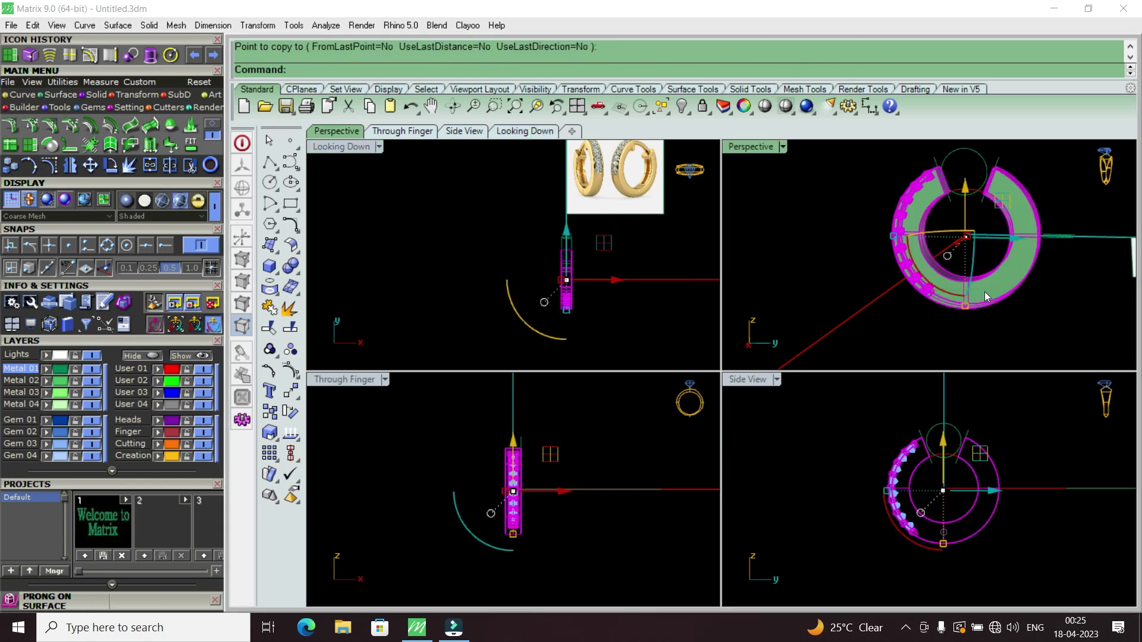
scroll(892, 518, "up", 5)
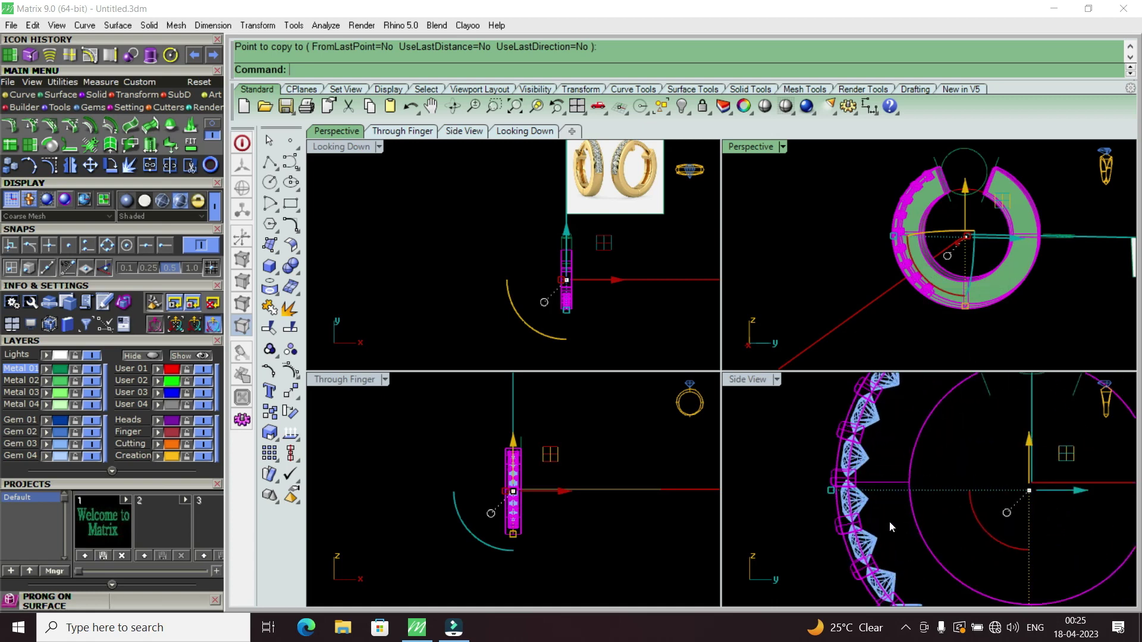
left_click(858, 503)
scroll(858, 503, "down", 3)
scroll(868, 499, "down", 2)
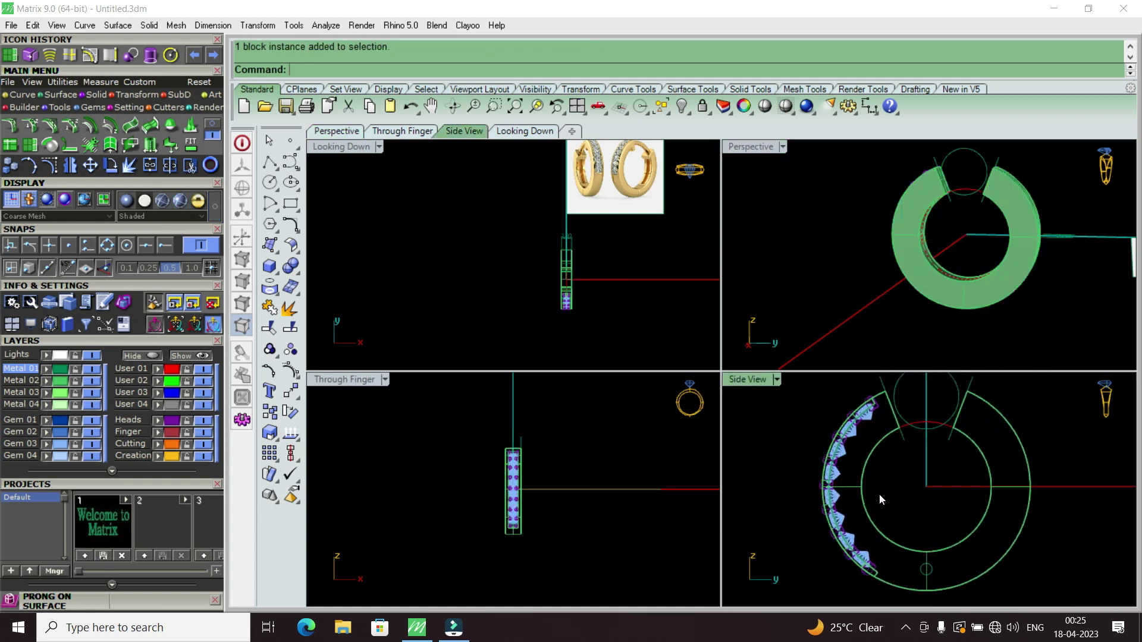
left_click(858, 505)
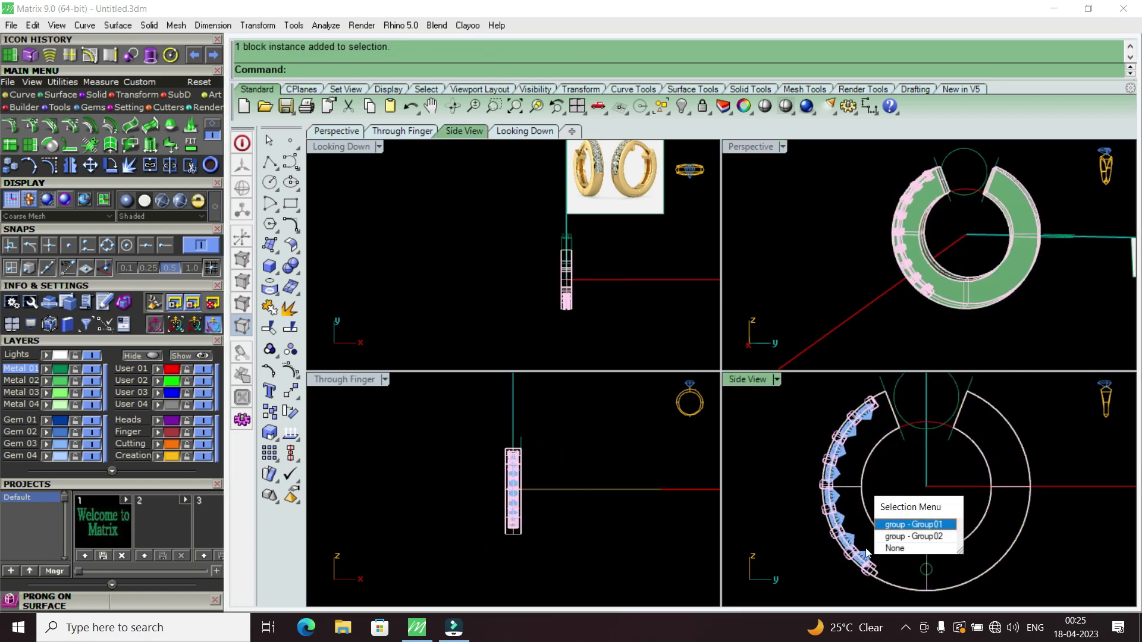
Step: Select each gem along the channel row and group them together
scroll(869, 554, "up", 2)
left_click(864, 560, "shift")
left_click(837, 531, "shift")
left_click(823, 501, "shift")
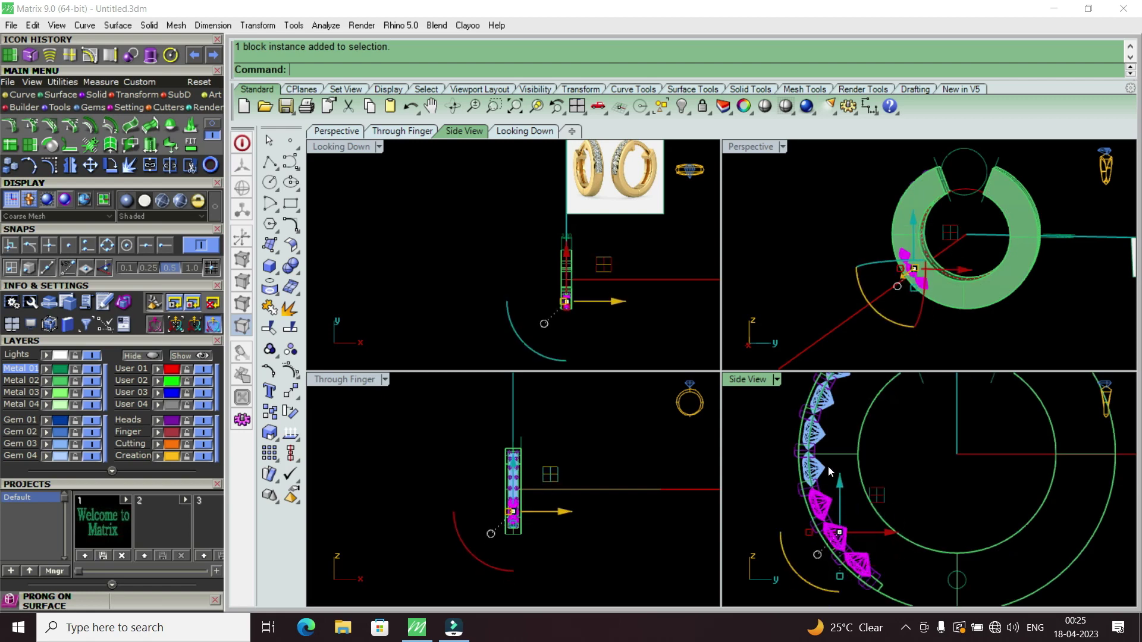
left_click(816, 468, "shift")
left_click(827, 433, "shift")
left_click(826, 408, "shift")
right_click_drag(844, 360, 848, 423)
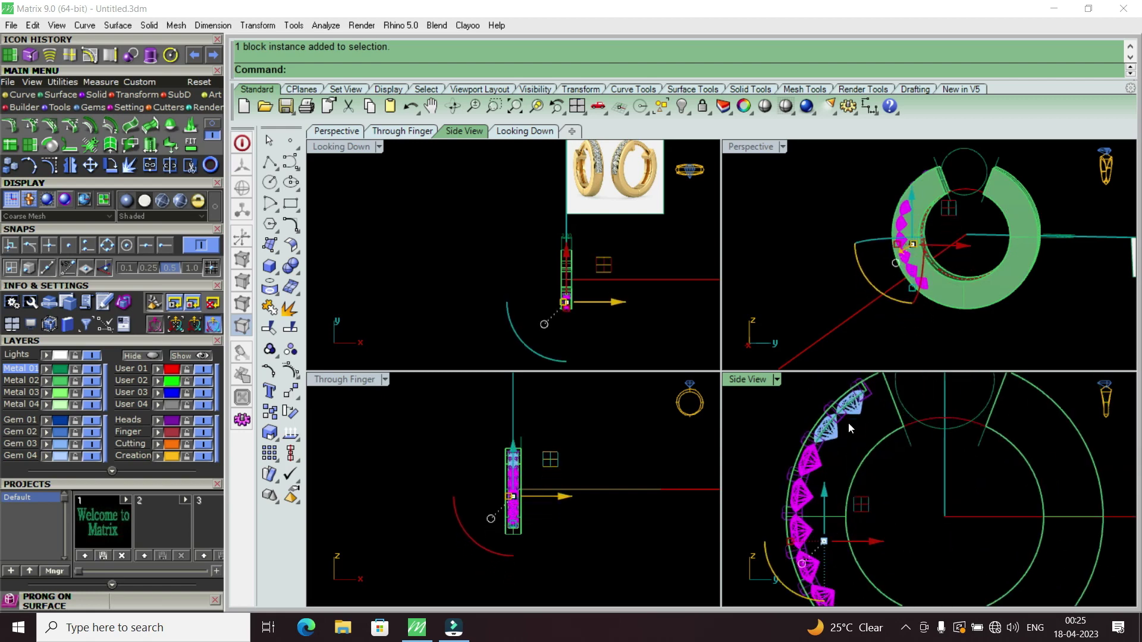
left_click(846, 420, "shift")
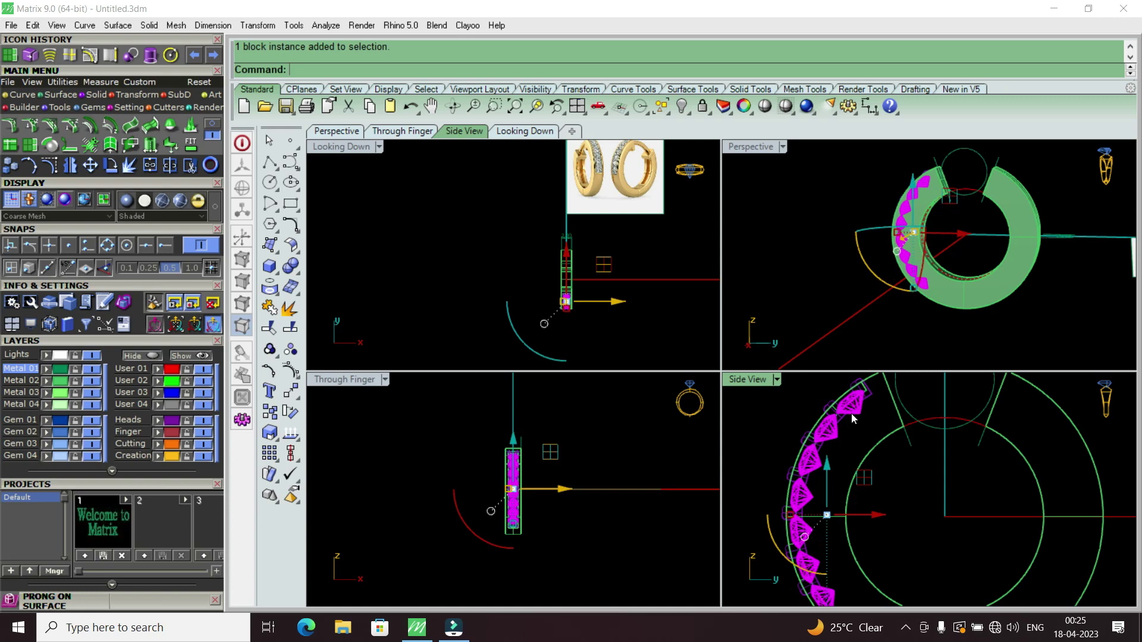
type("gvObjectActionsView")
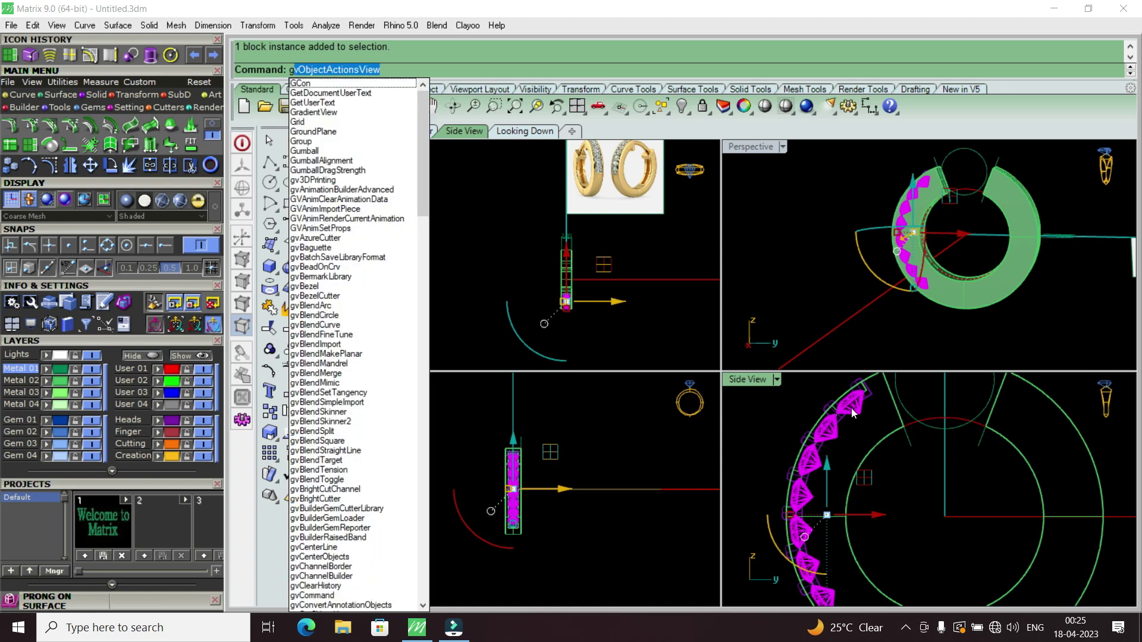
left_click(369, 177)
key("Escape")
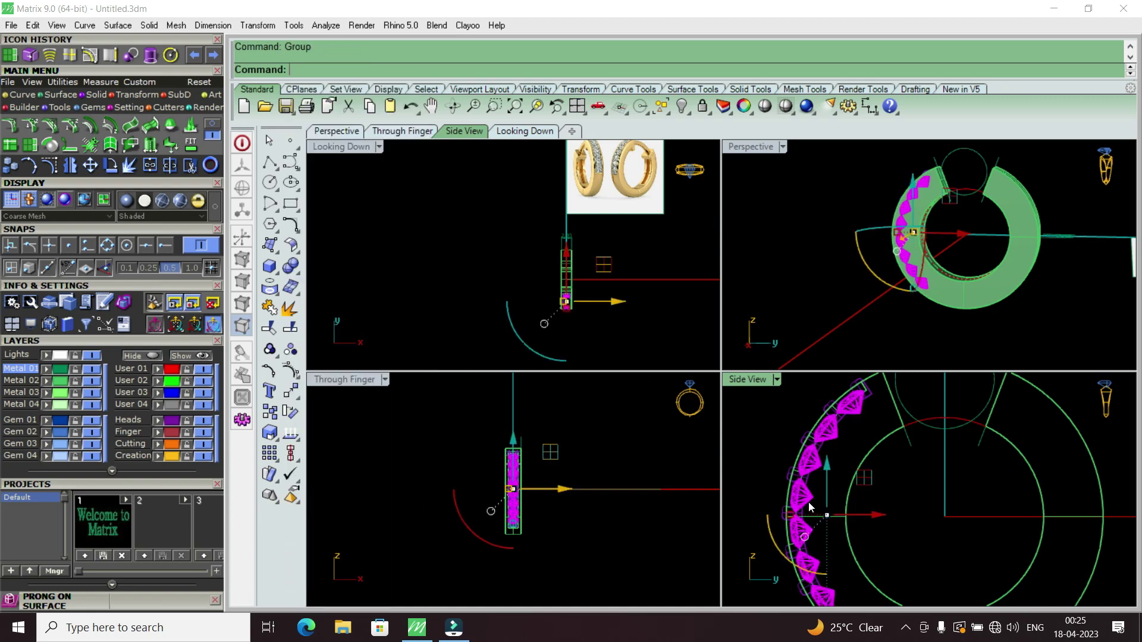
Step: Copy the grouped gems from a picked base point
left_click(150, 165)
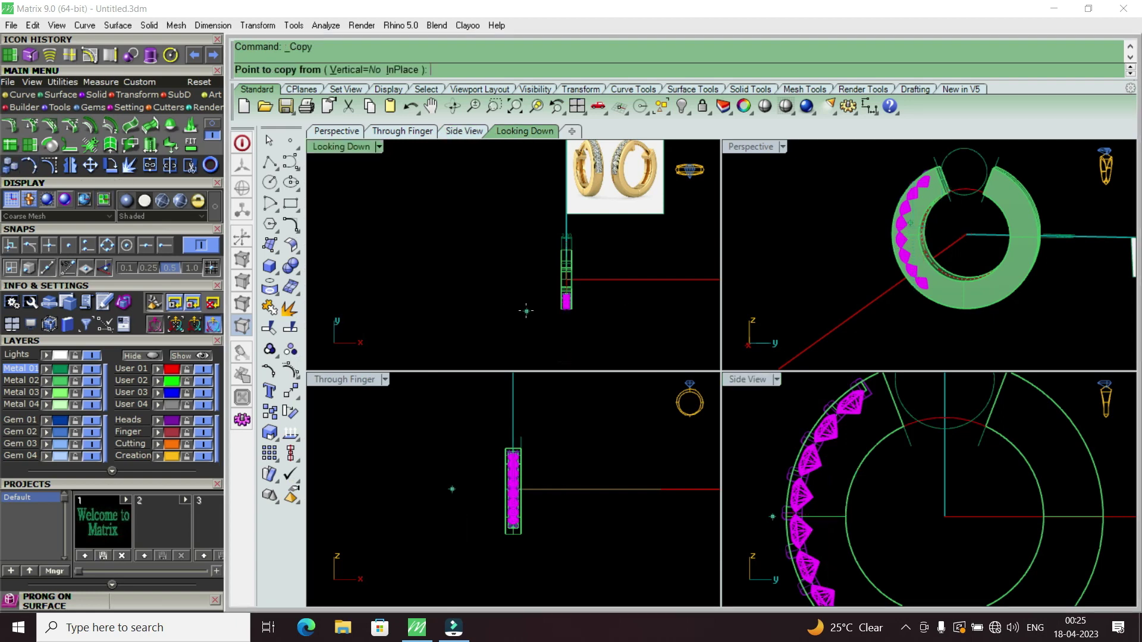
left_click(566, 301)
key("Escape")
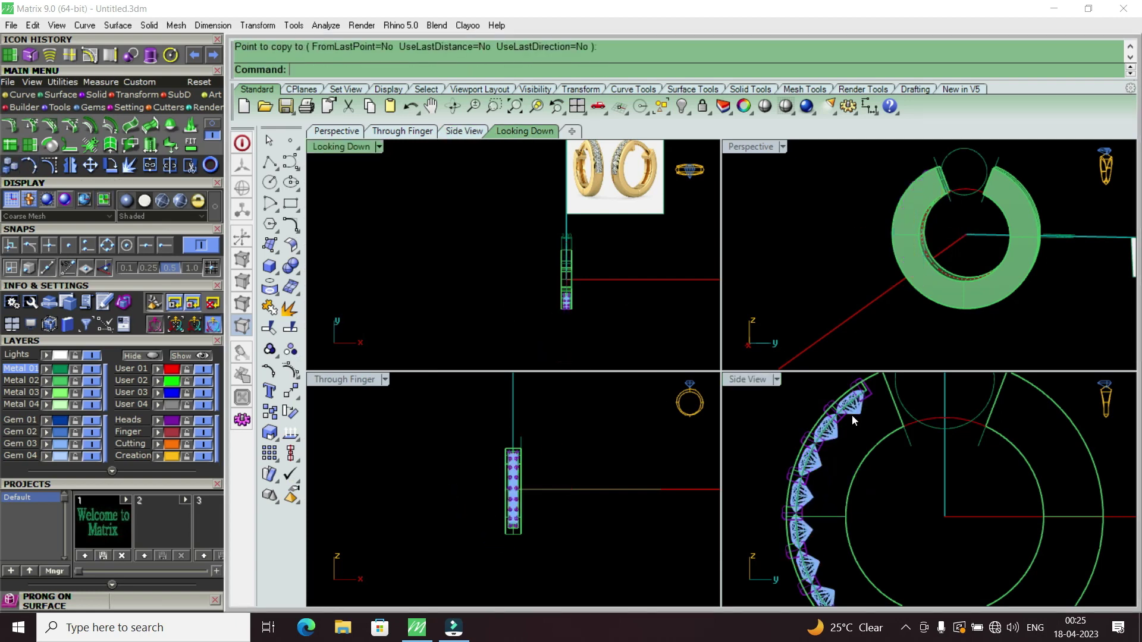
Step: Pick Group03 and Group01 from the overlapping objects and hide the ring group
left_click(854, 415)
left_click(914, 455)
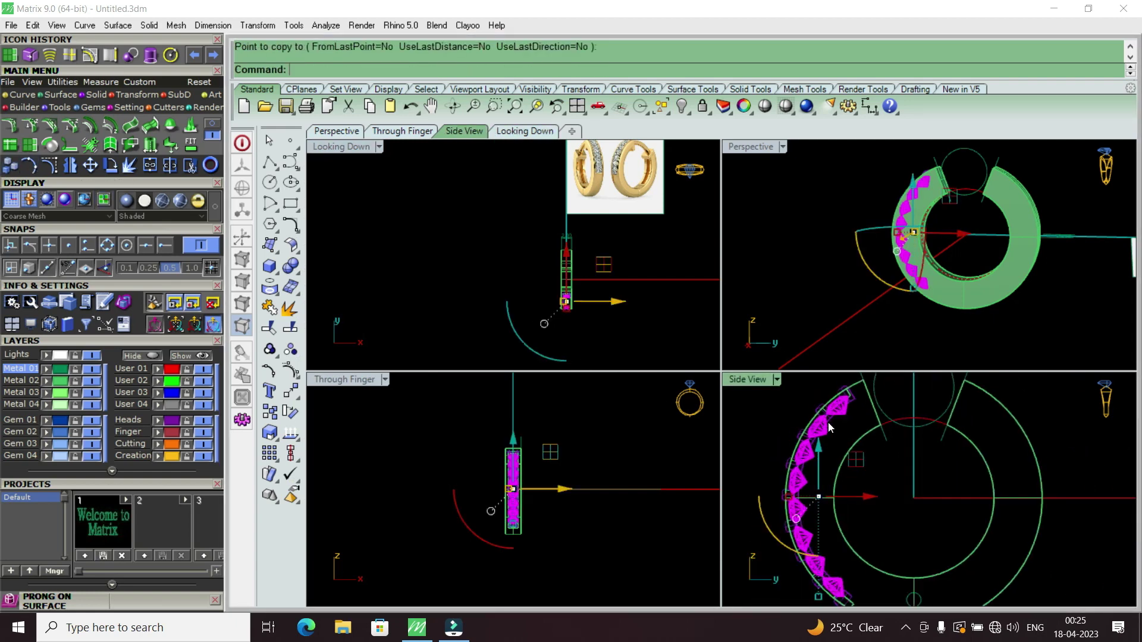
left_click(868, 440)
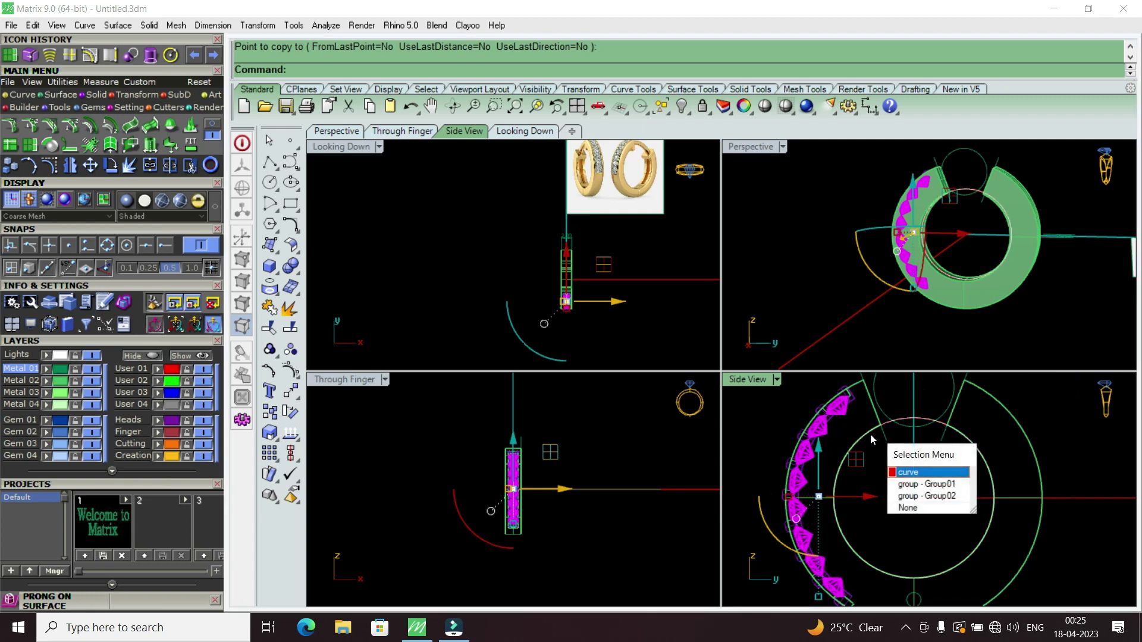
left_click(907, 486)
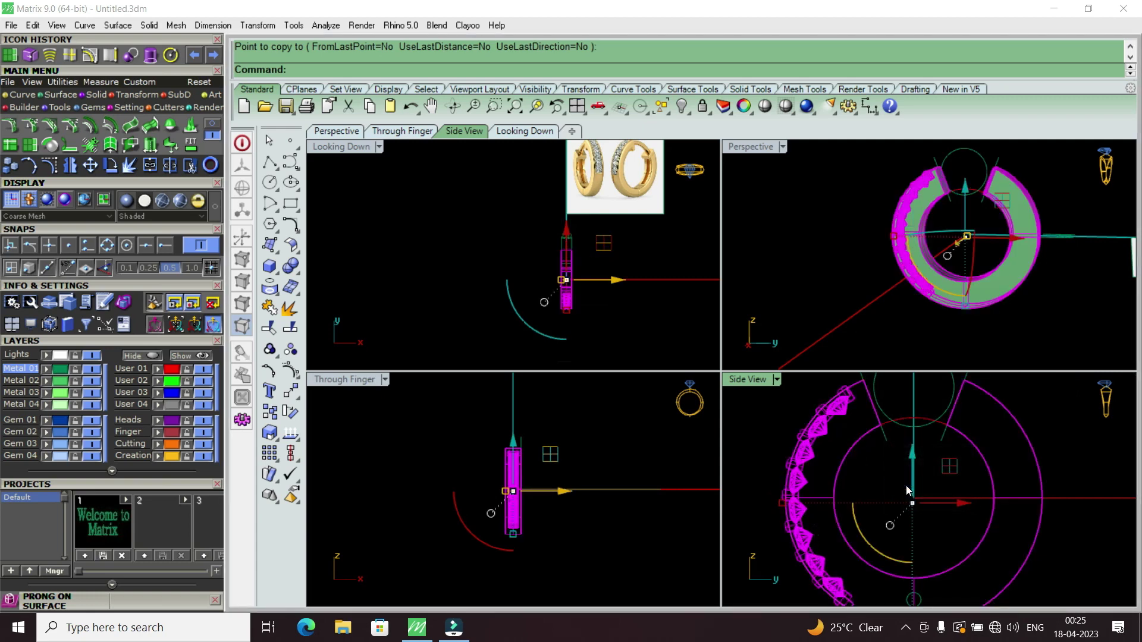
left_click(682, 106)
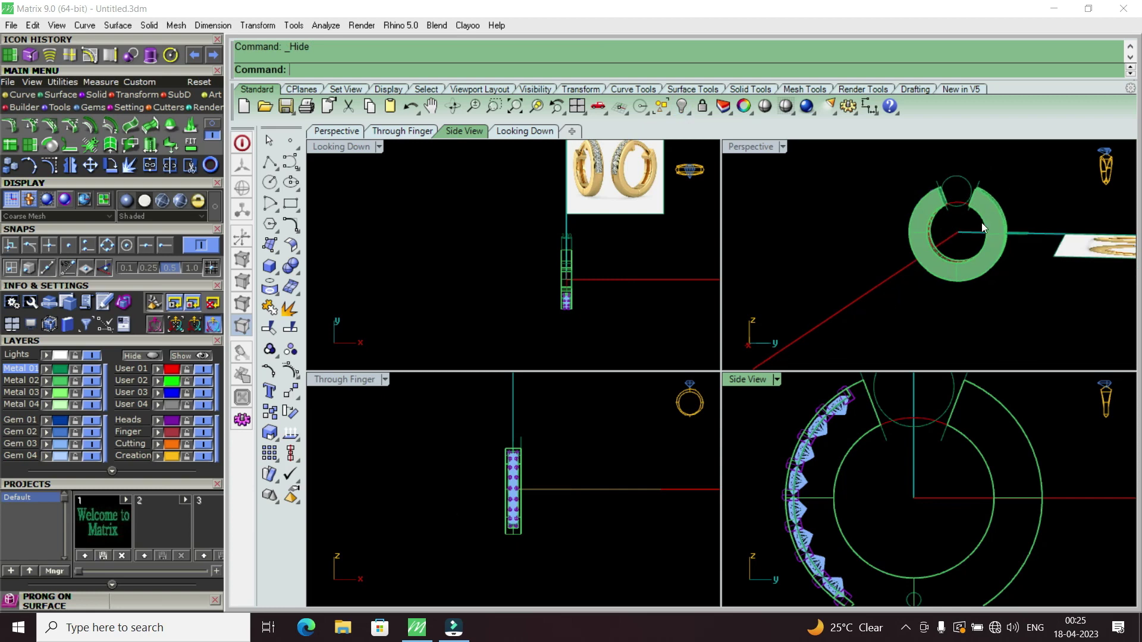
scroll(981, 223, "up", 3)
scroll(933, 479, "down", 2)
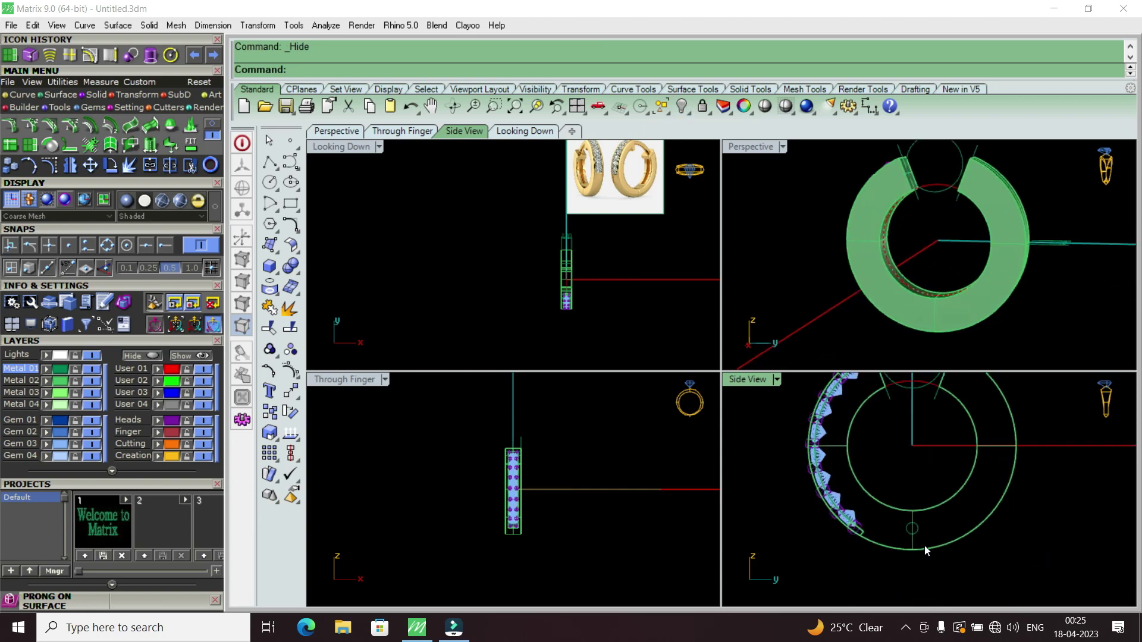
scroll(916, 535, "down", 2)
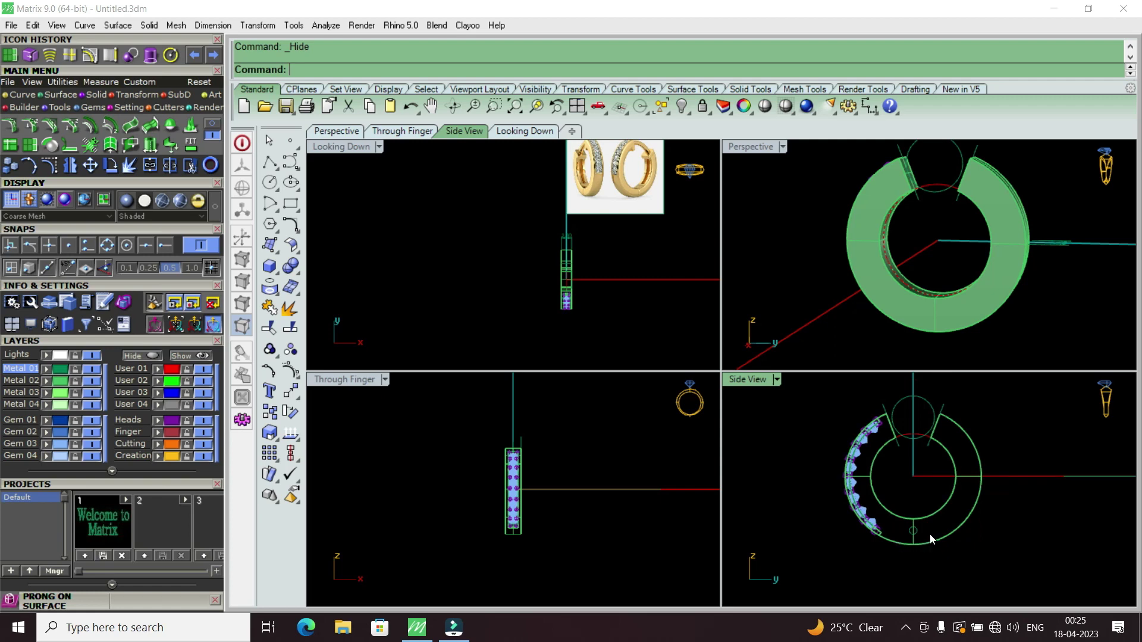
Step: Maximize the side view to fill the workspace
double_click(748, 380)
scroll(718, 433, "down", 2)
scroll(716, 431, "up", 3)
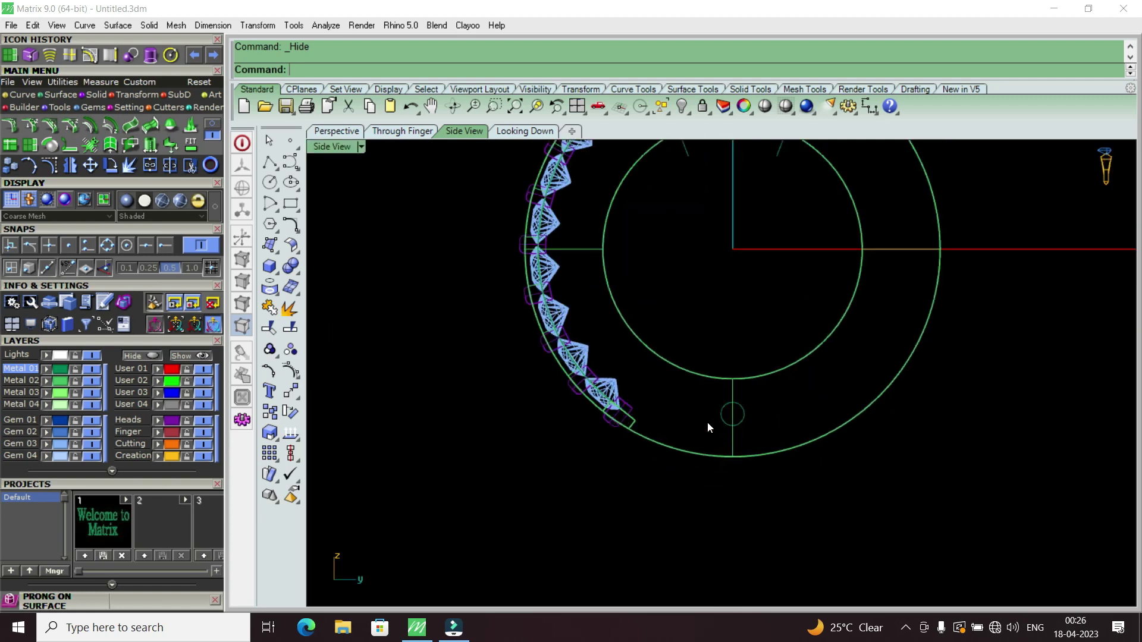
scroll(648, 384, "down", 2)
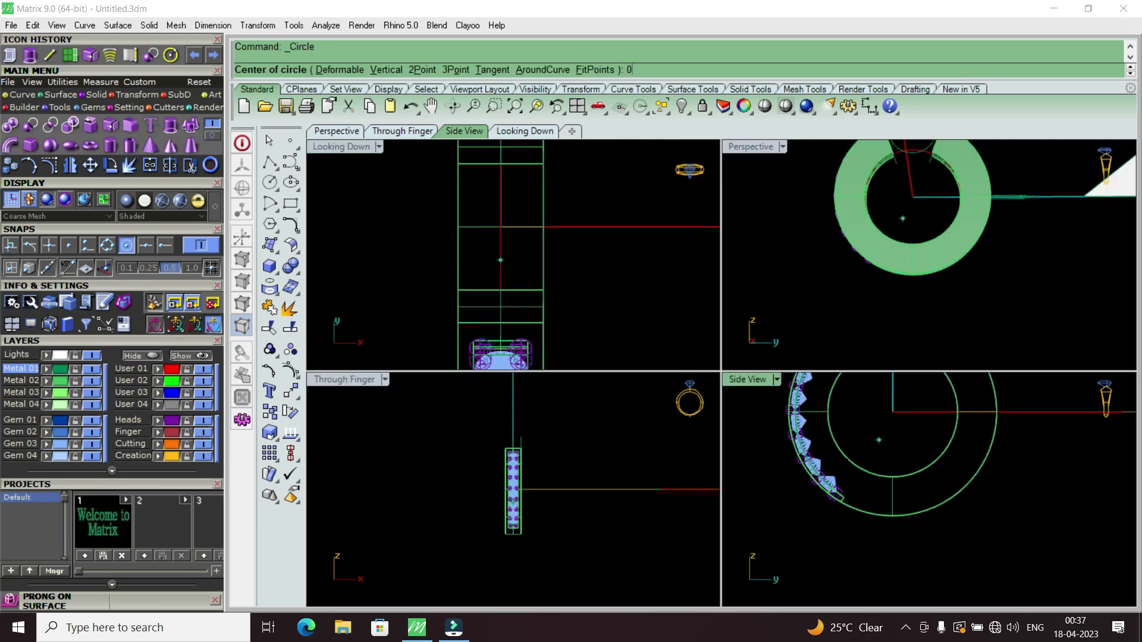
Step: Enter a circle of size 9 centred at the origin, then cancel the command
key("Return")
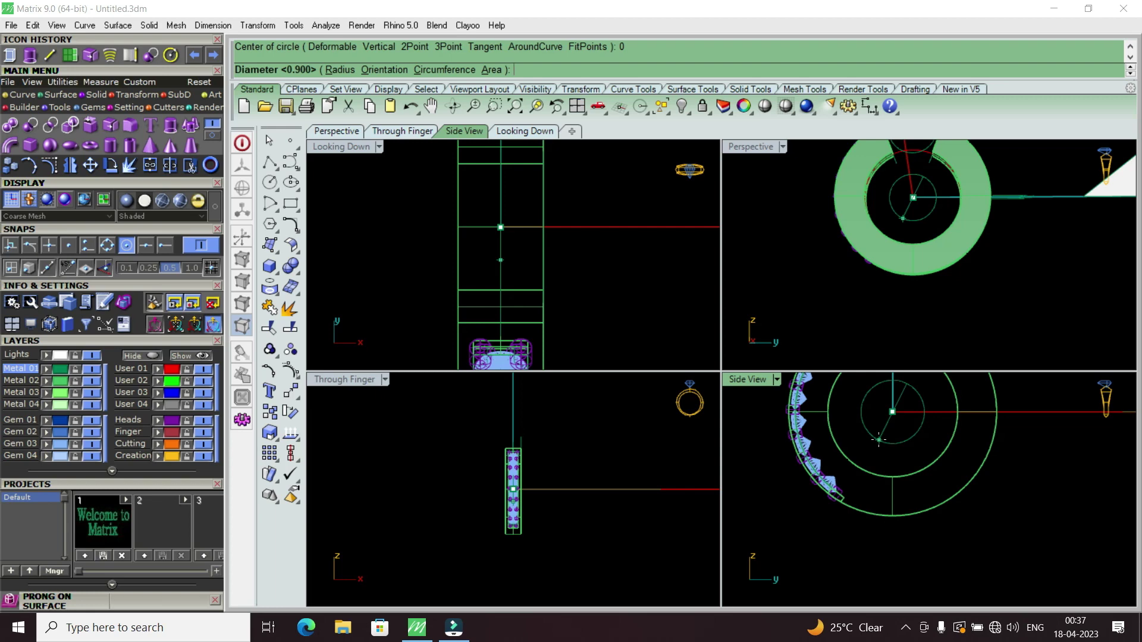
type("9*")
key("Return")
key("Escape")
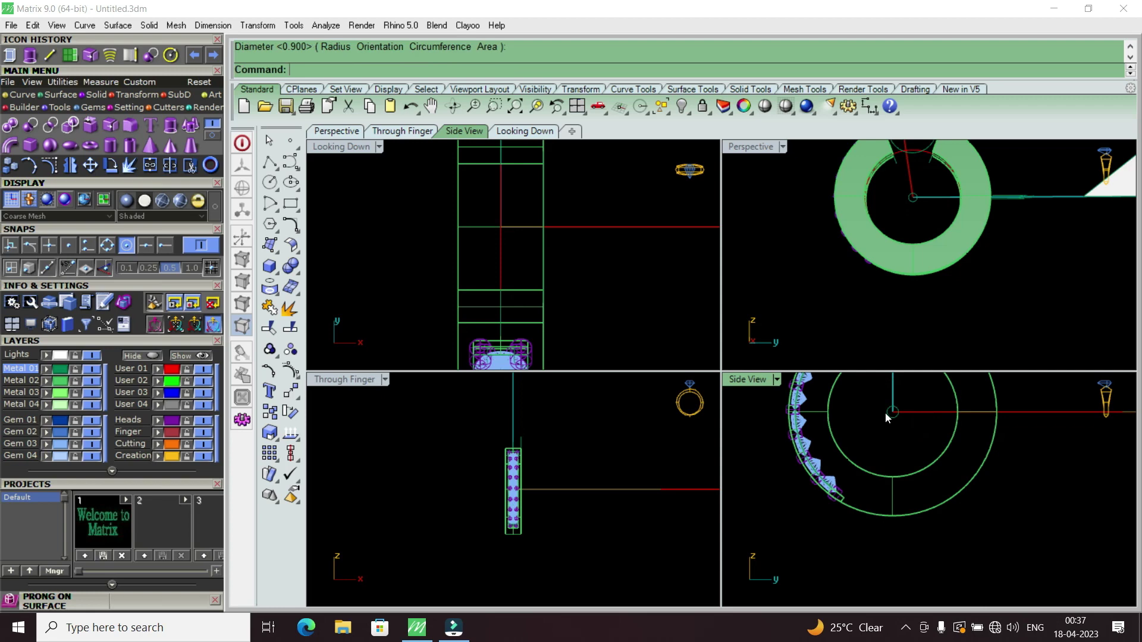
Step: Move the leftover arc curve down to the band's bottom, then delete it
scroll(885, 413, "up", 3)
left_click(902, 424)
scroll(899, 425, "down", 3)
scroll(899, 426, "down", 3)
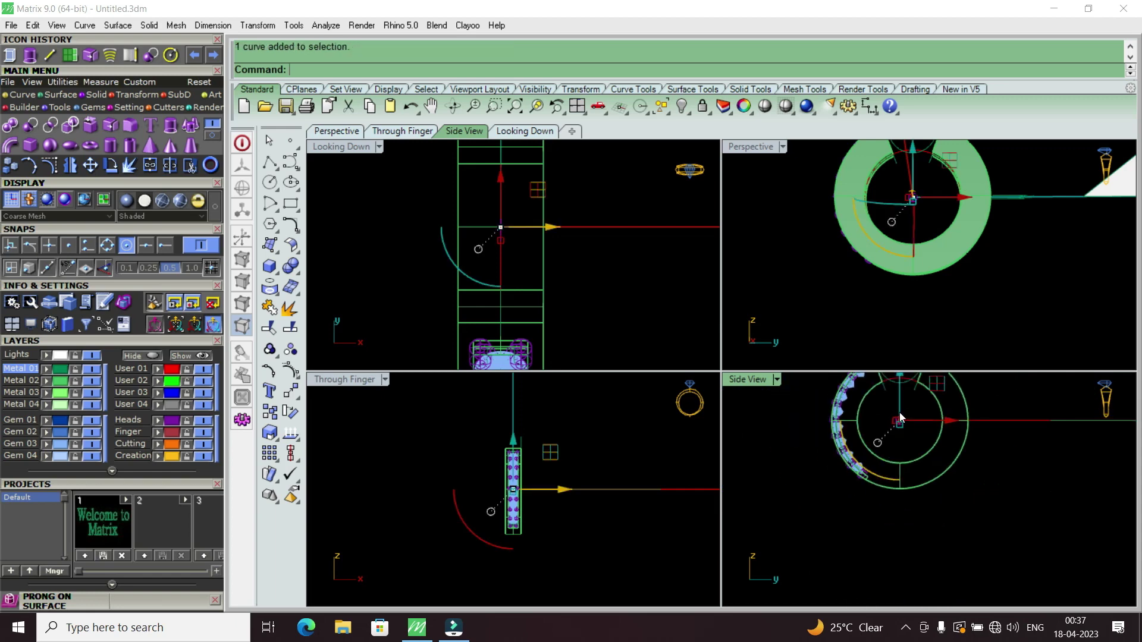
left_click_drag(899, 418, 898, 503)
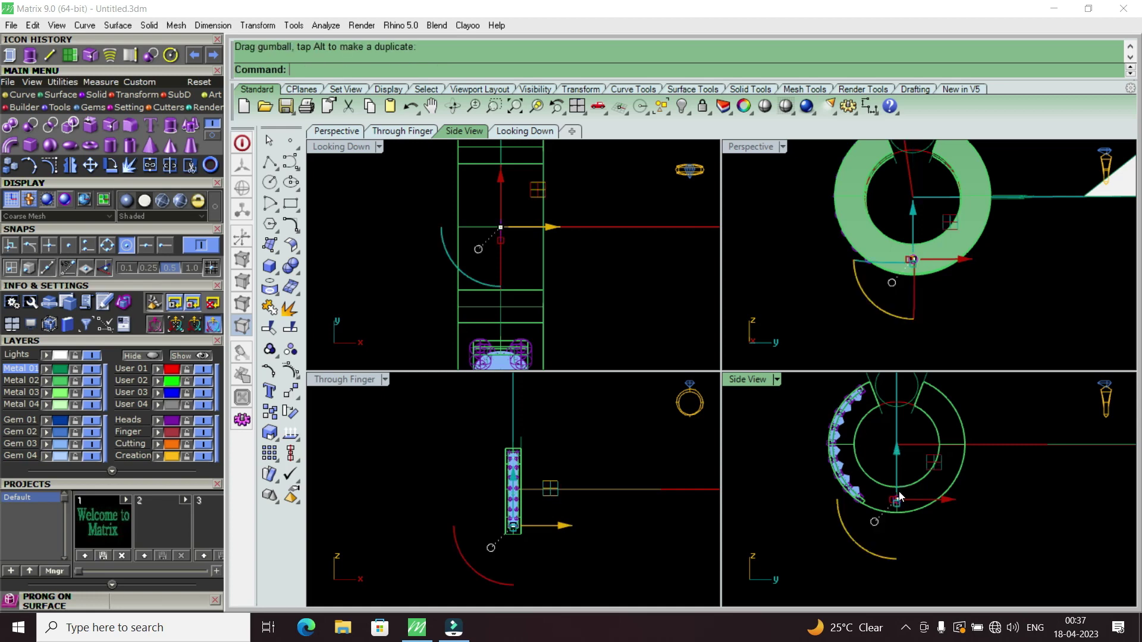
scroll(905, 520, "up", 3)
scroll(922, 504, "down", 1)
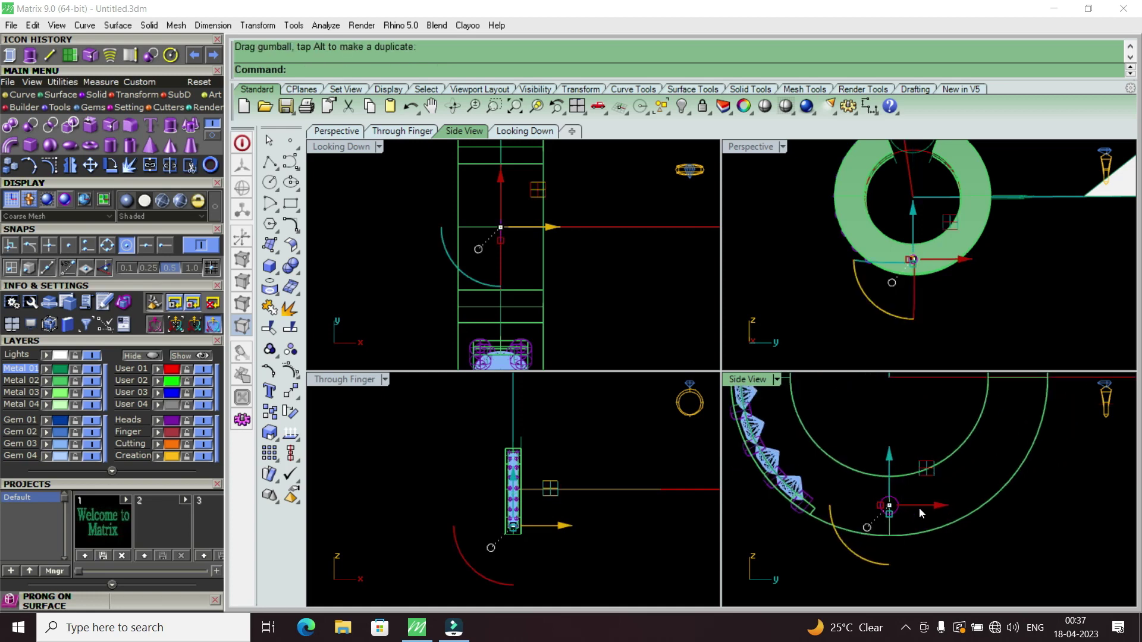
scroll(905, 503, "down", 1)
scroll(905, 506, "up", 1)
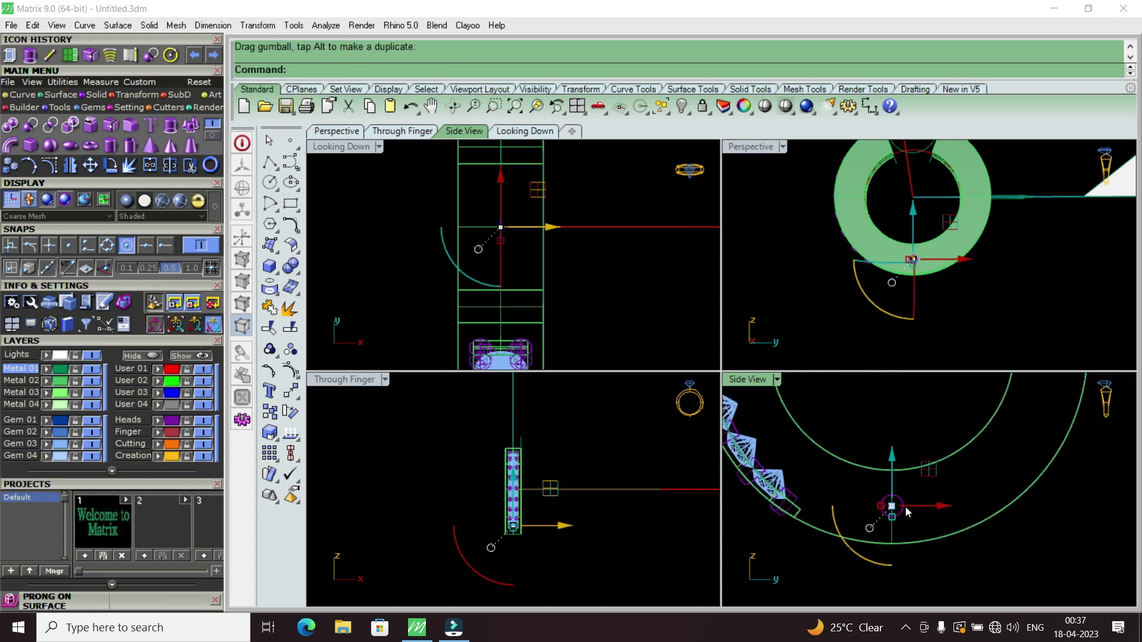
scroll(903, 504, "down", 1)
key("Delete")
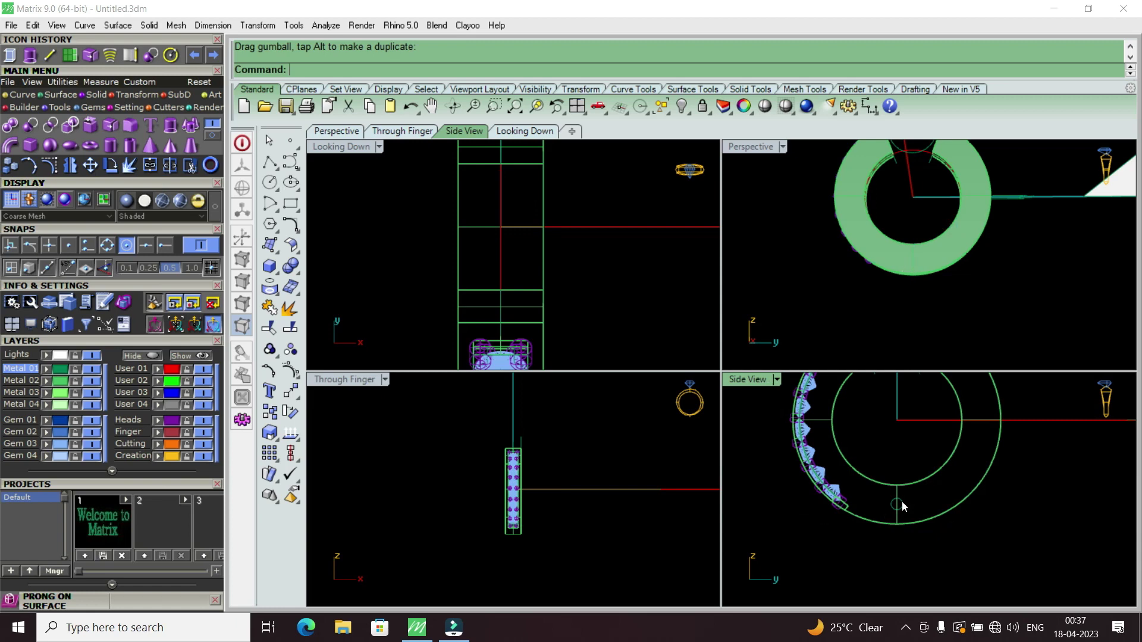
Step: With Center snap on, draw a line from the ring centre to below the band, then shift it sideways
left_click(49, 56)
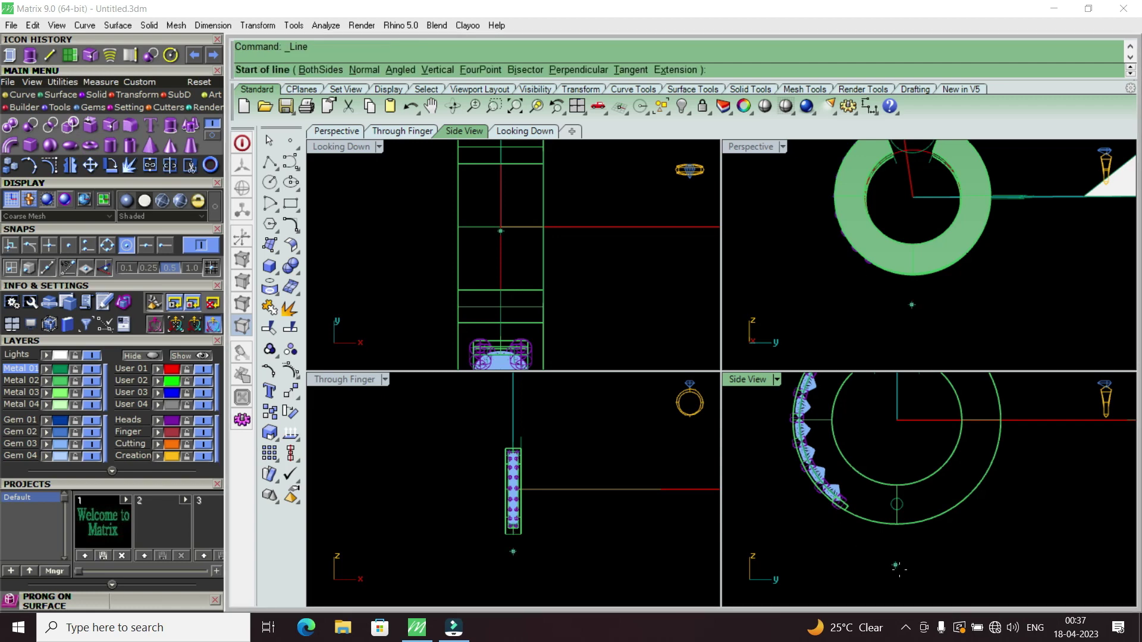
scroll(879, 490, "up", 1)
scroll(880, 490, "up", 1)
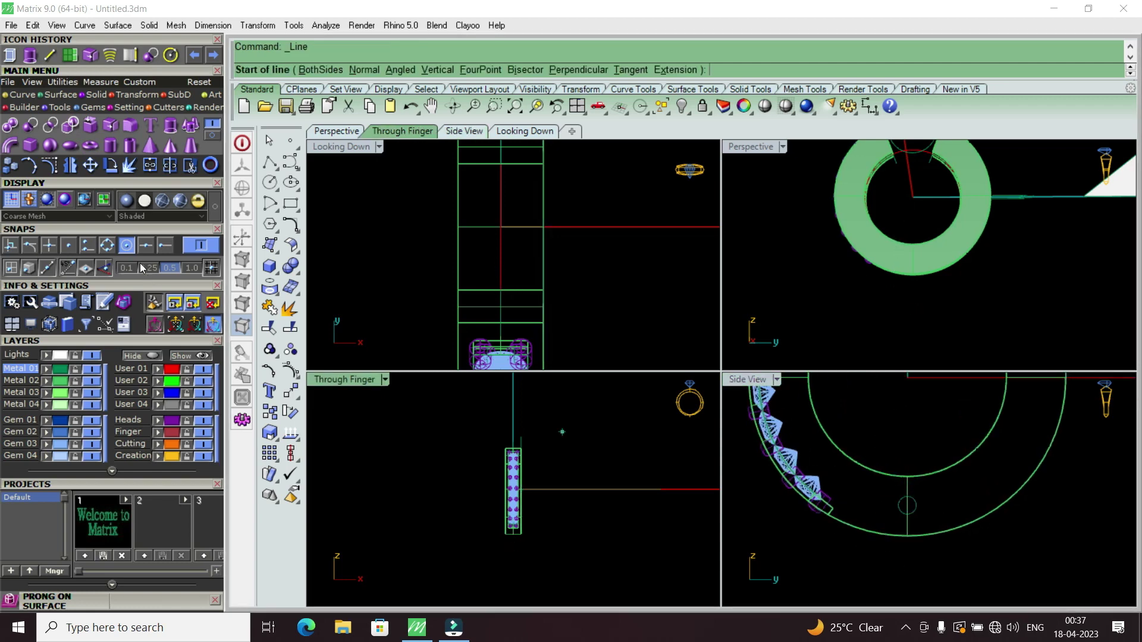
left_click(126, 246)
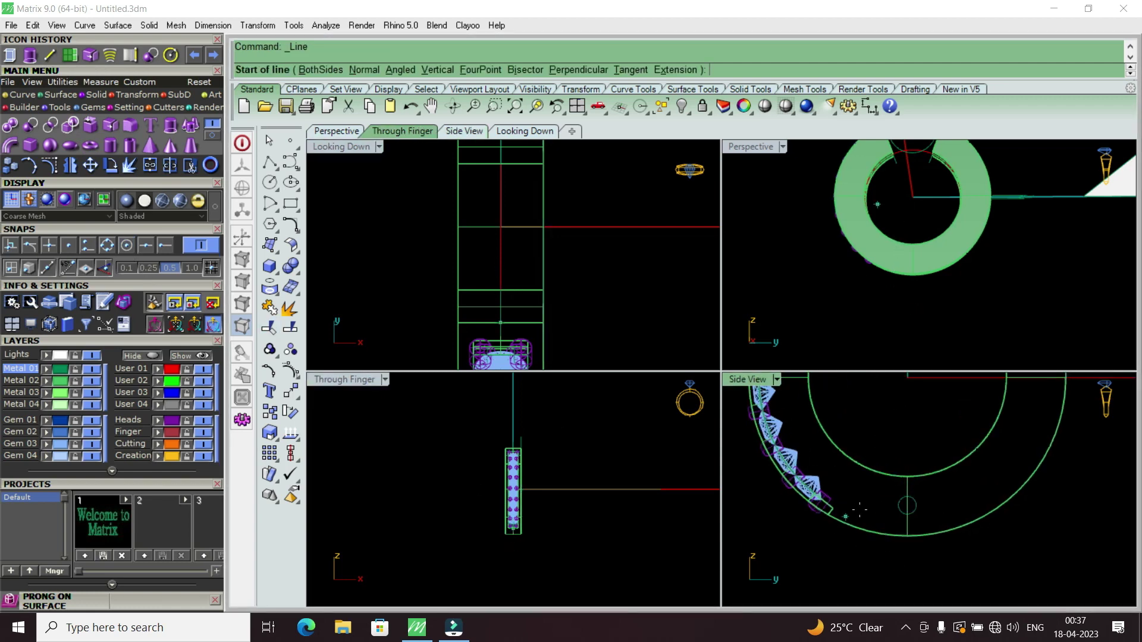
left_click(865, 457)
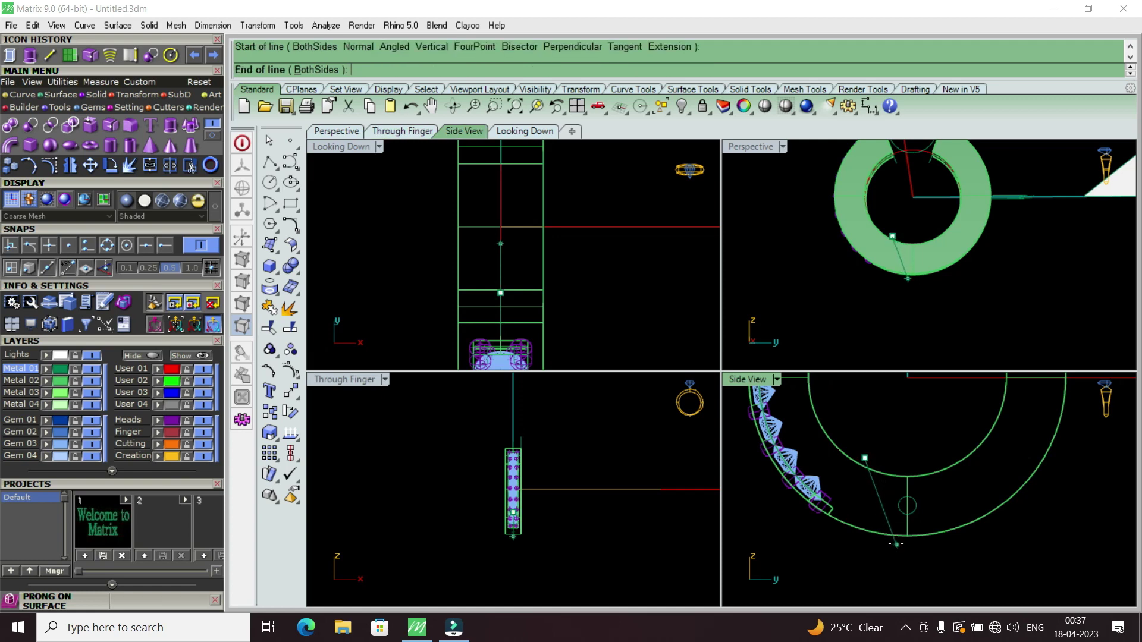
left_click(895, 543)
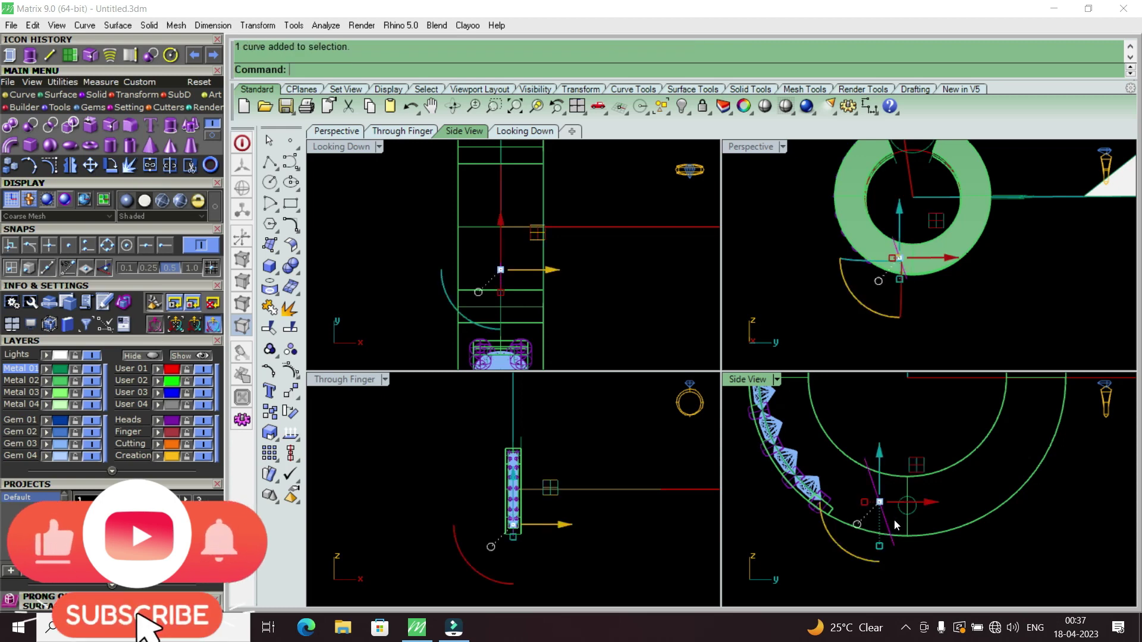
scroll(896, 524, "up", 2)
left_click_drag(919, 490, 900, 496)
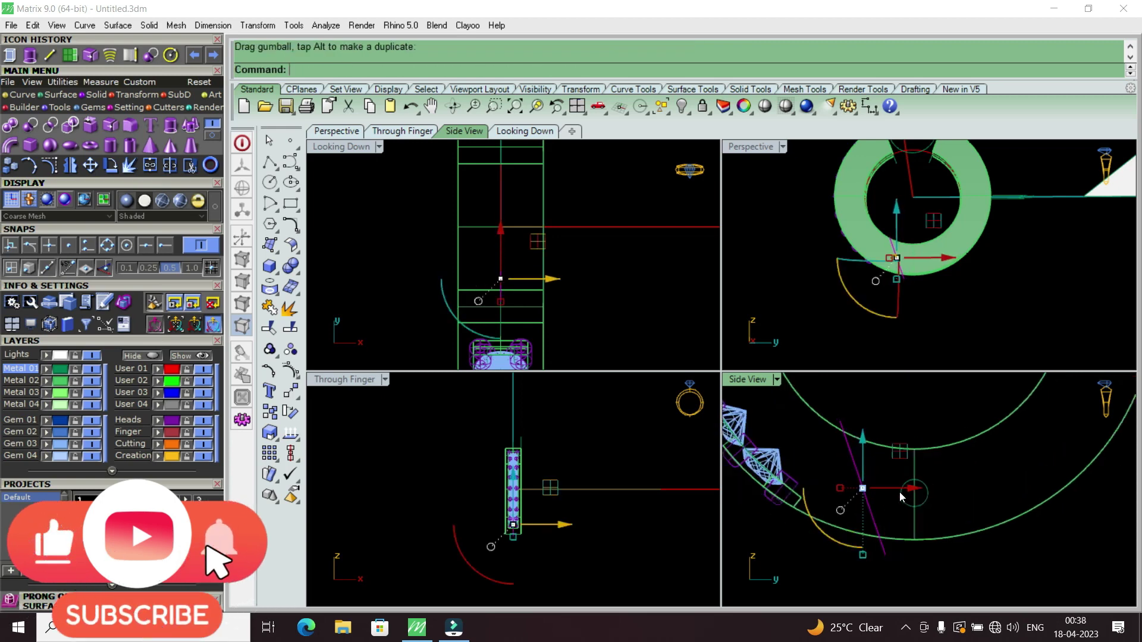
scroll(899, 491, "down", 1)
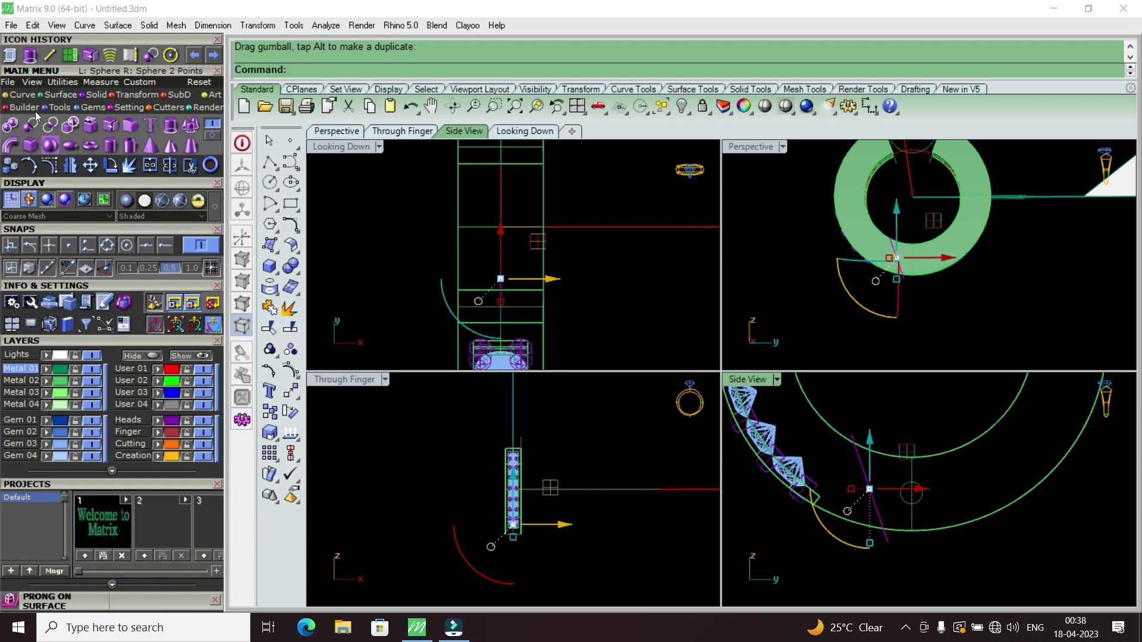
Step: Mirror the line across the vertical axis at 0, restoring the copy after an accidental delete
right_click(810, 469)
type("0")
key("Return")
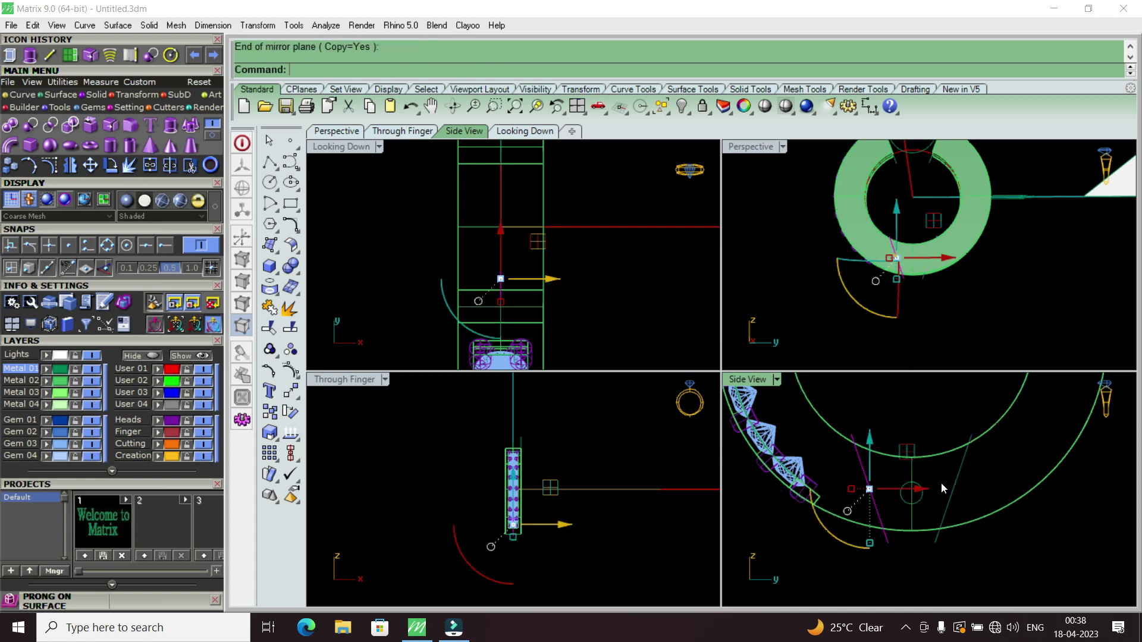
left_click(941, 483)
left_click(951, 491)
key("Delete")
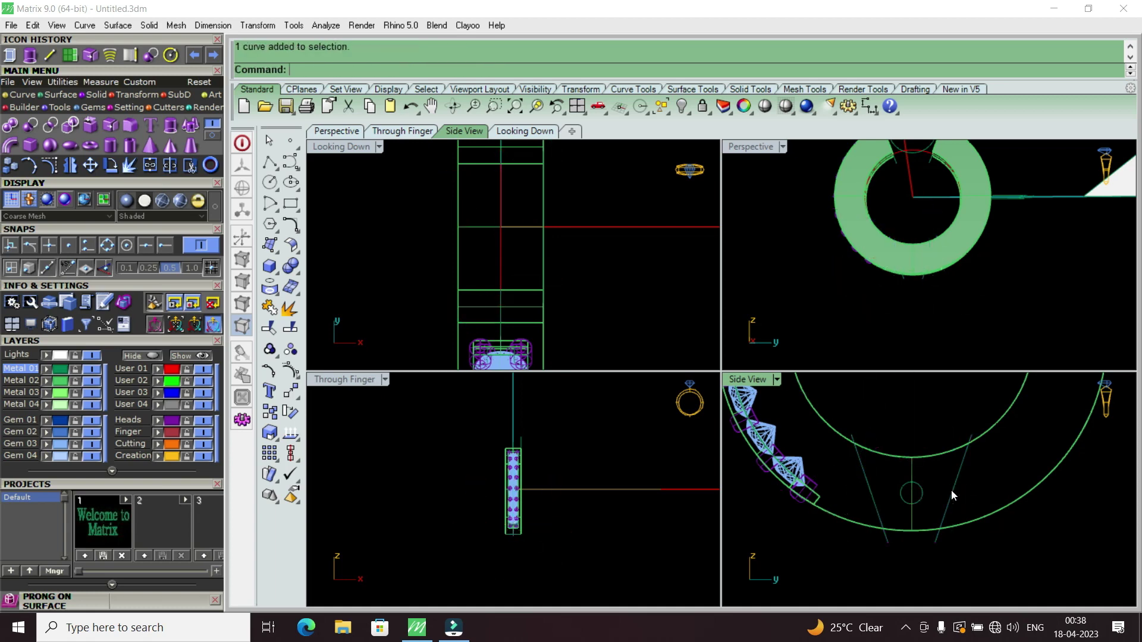
key("ctrl+z")
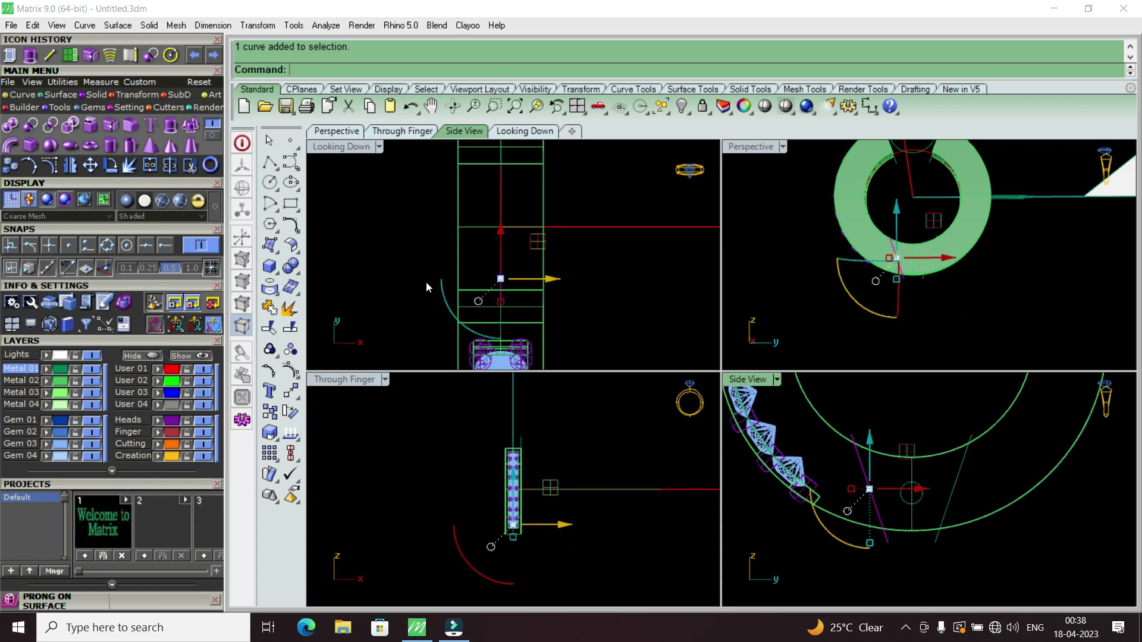
left_click(109, 165)
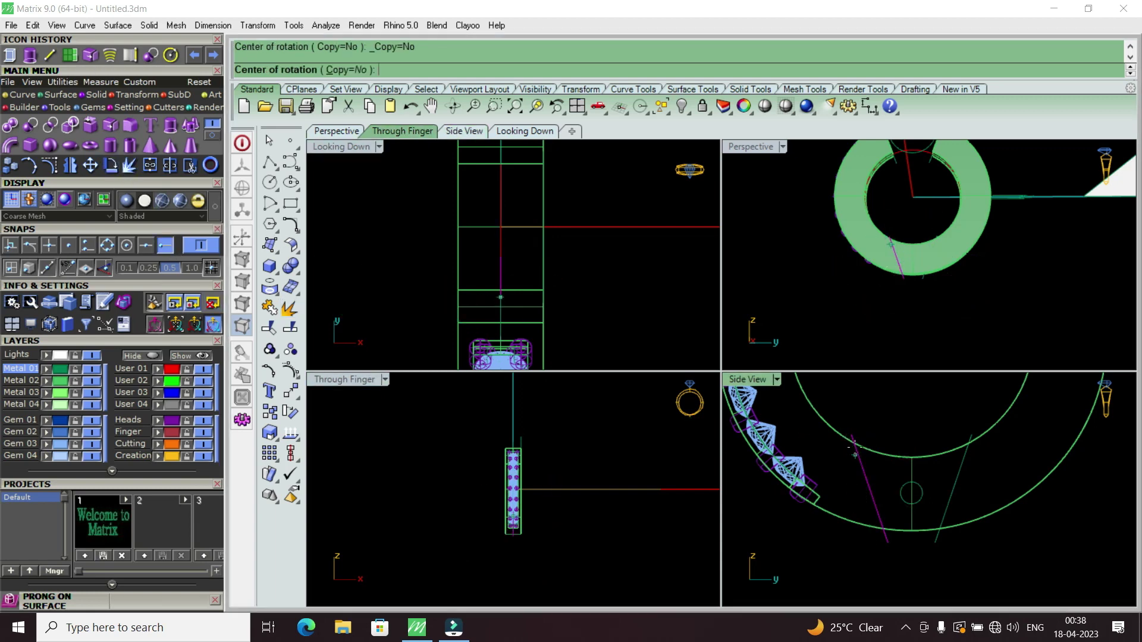
Step: Rotate both side lines so they angle inward toward the band's bottom
left_click(855, 447)
left_click(916, 559)
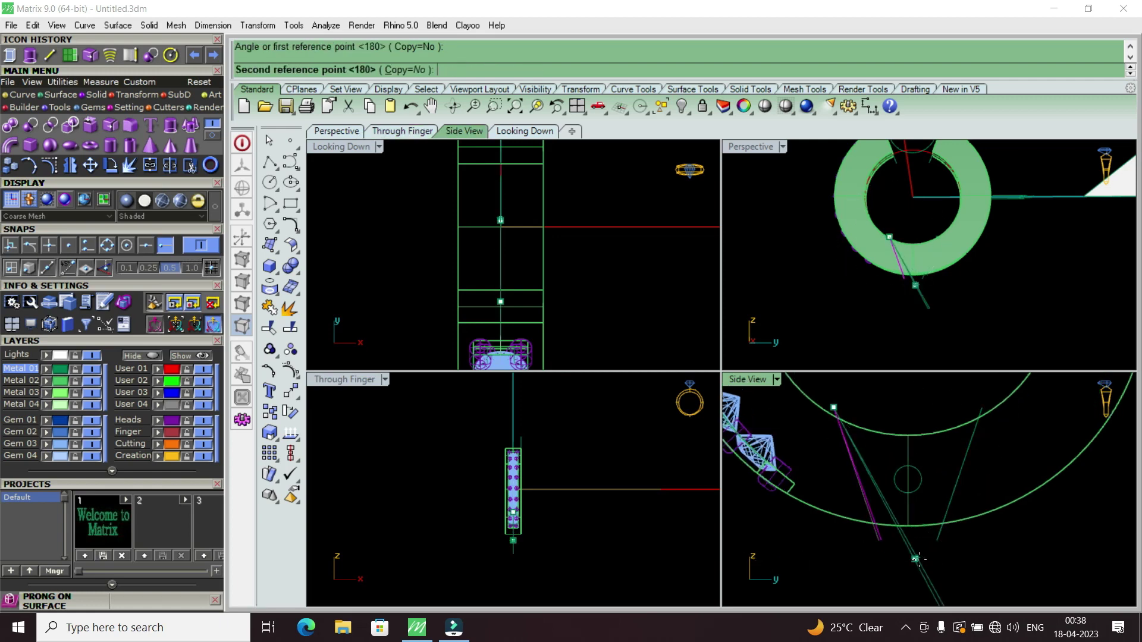
left_click(927, 559)
left_click(948, 521)
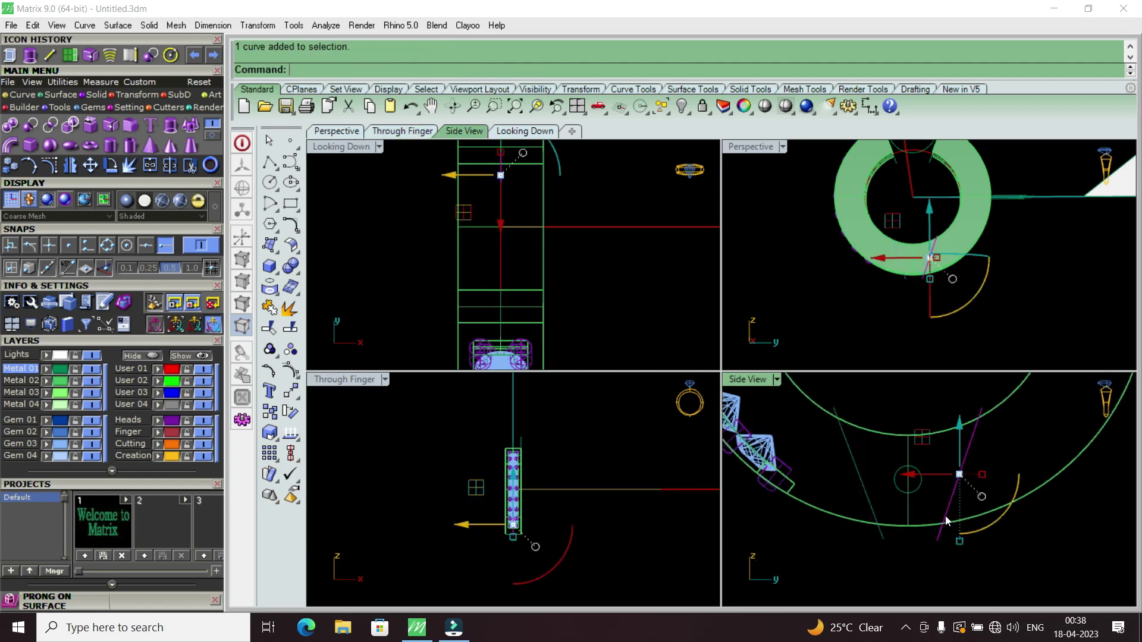
key("Return")
left_click(979, 434)
left_click(969, 553)
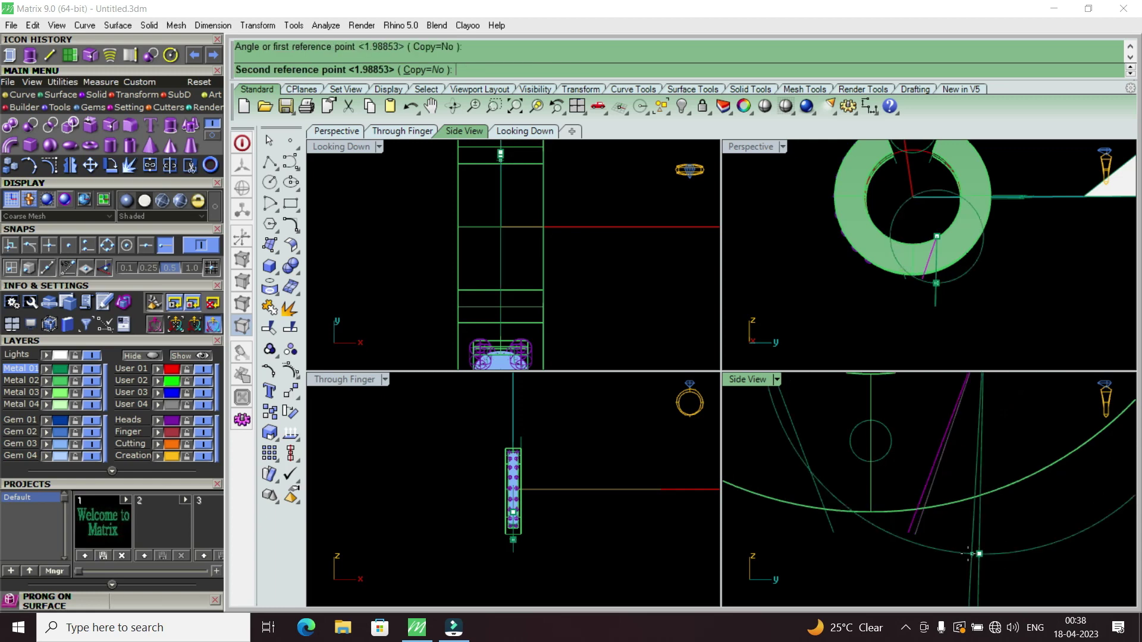
left_click(836, 530)
Step: Rotate a line once more to its final taper angle, then clear the selection
scroll(951, 562, "down", 3)
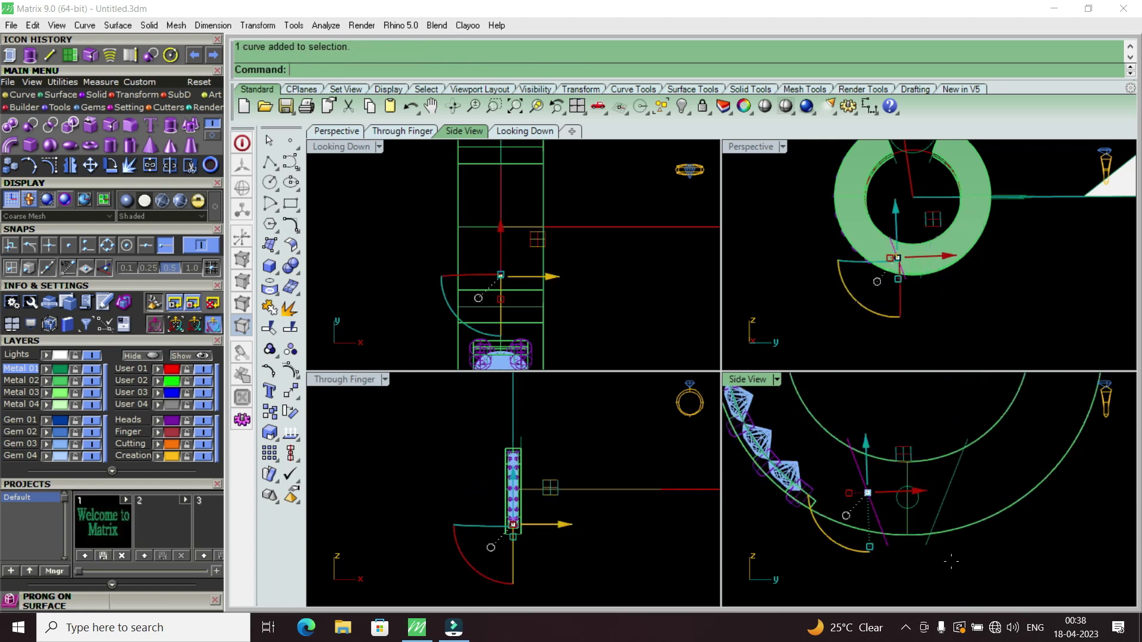
key("Return")
left_click(868, 493)
scroll(892, 505, "up", 2)
left_click(924, 568)
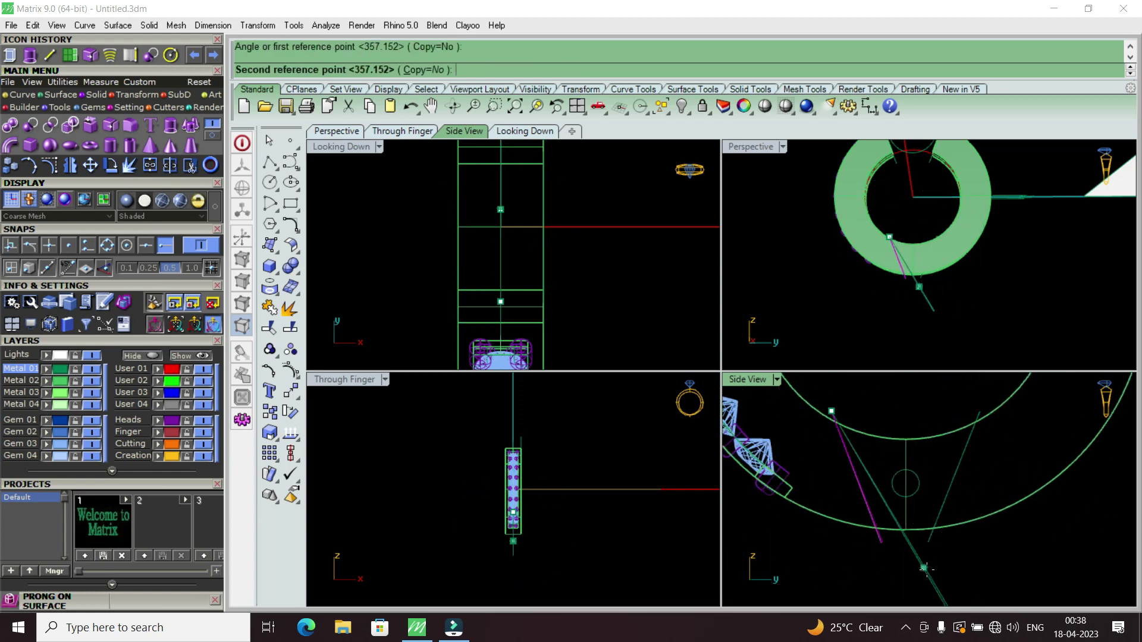
left_click(925, 569)
scroll(926, 568, "down", 3)
key("Escape")
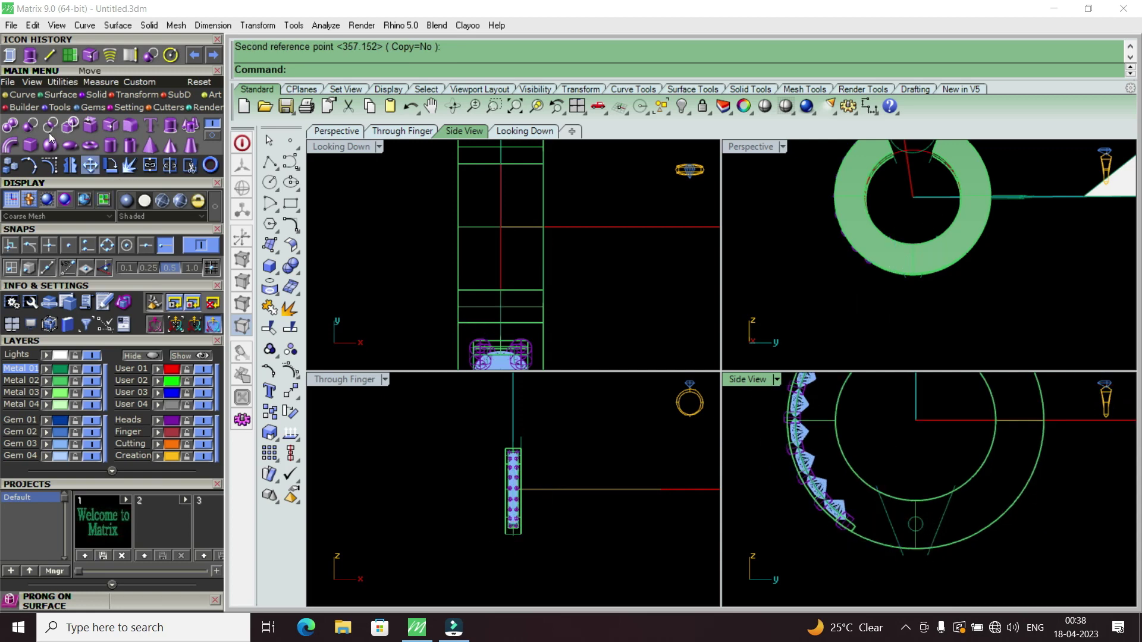
Step: Draw a line joining the two side lines' bottom ends
left_click(46, 55)
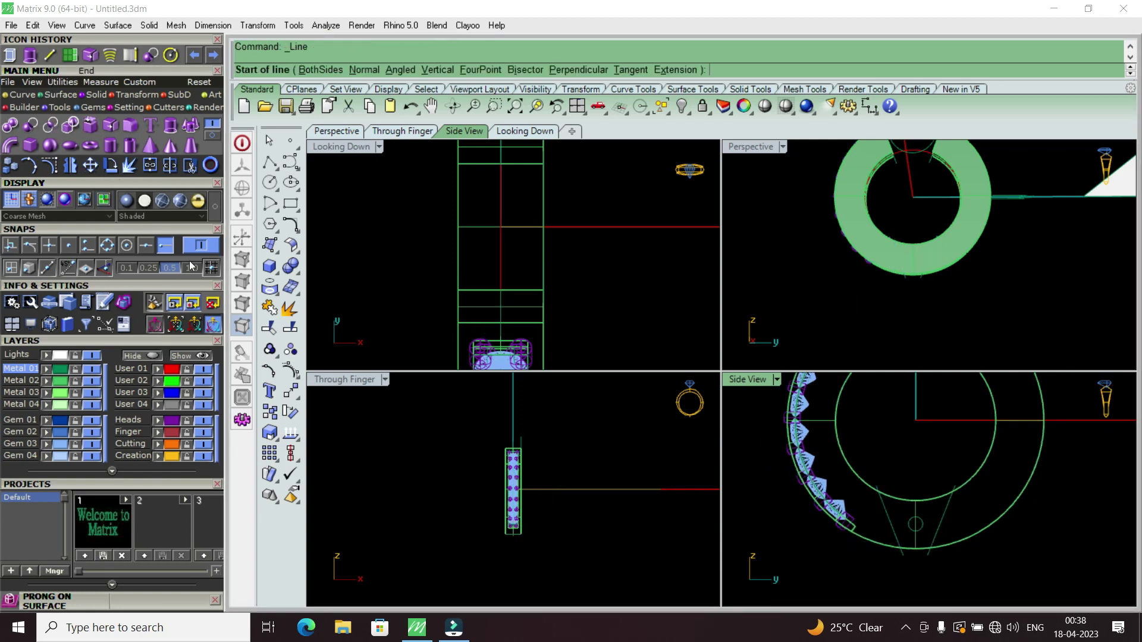
left_click(903, 555)
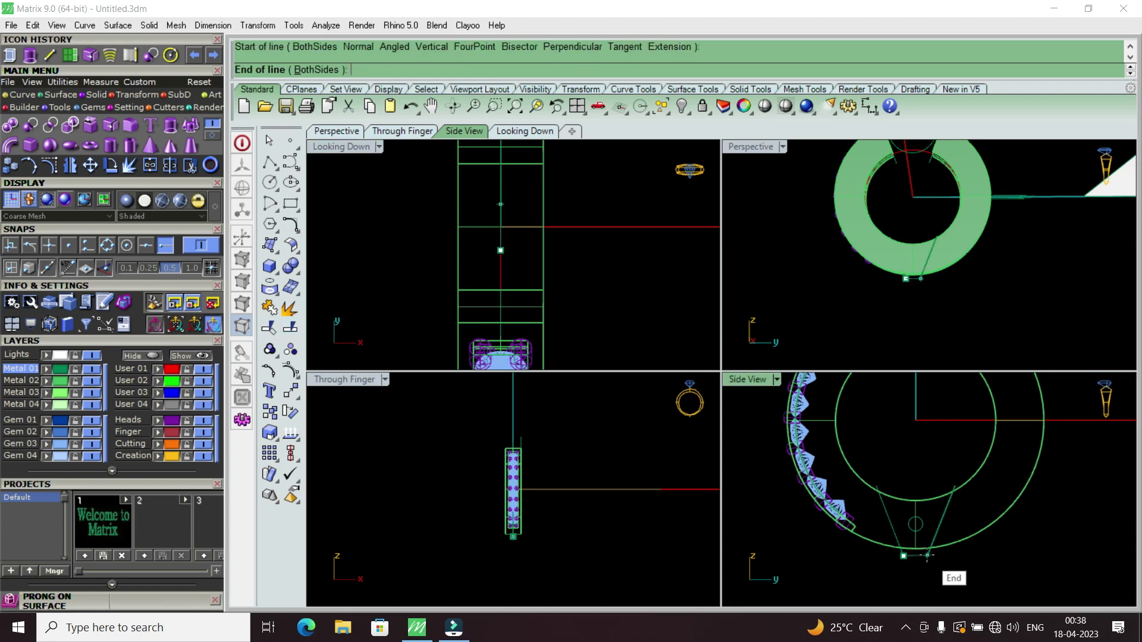
left_click(929, 555)
scroll(901, 502, "up", 2)
Step: Draw a line across the side lines' top ends to close the trapezoid
right_click(900, 502)
left_click(855, 471)
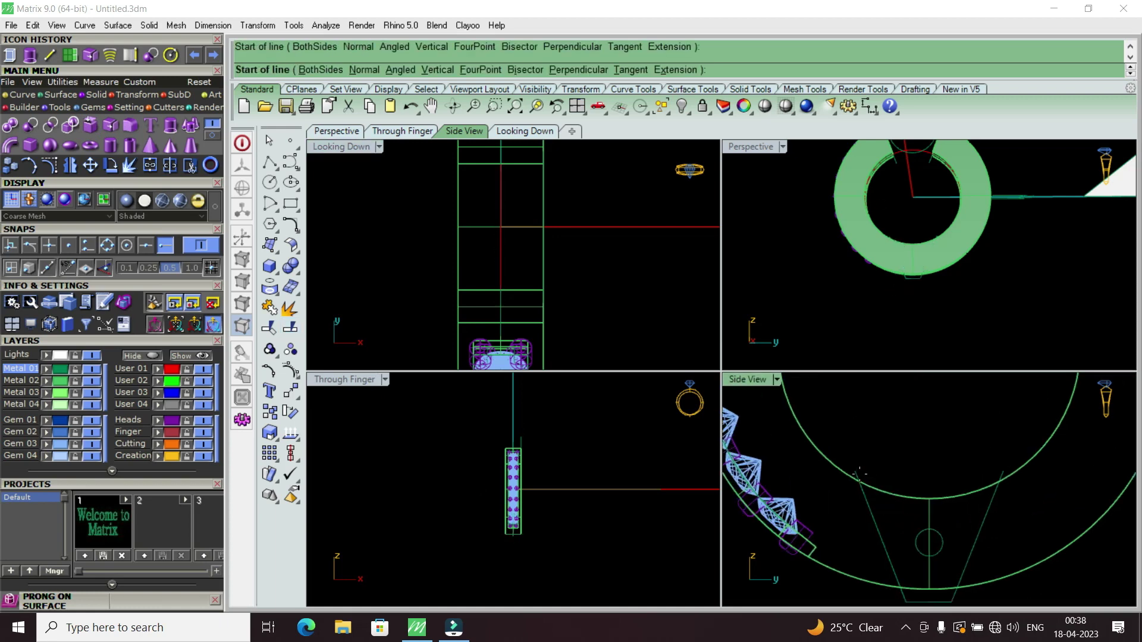
left_click(1003, 472)
scroll(931, 486, "down", 1)
scroll(931, 486, "down", 1)
scroll(931, 486, "down", 1)
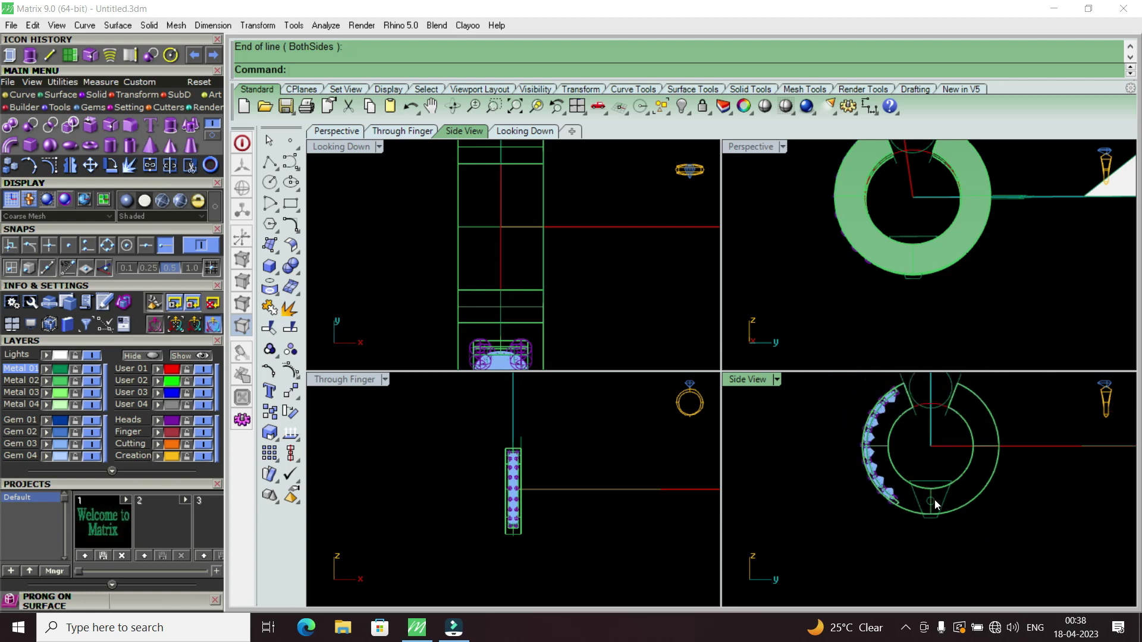
scroll(936, 499, "up", 1)
scroll(938, 498, "up", 1)
Step: Select the complete trapezoid outline
left_click(946, 505)
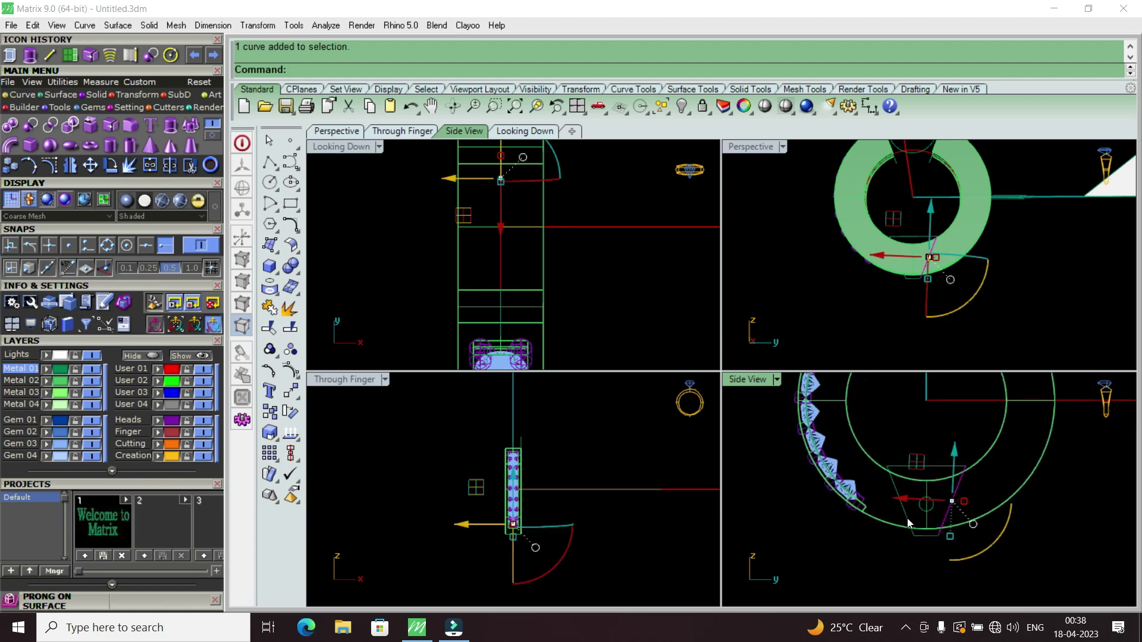
left_click(931, 538)
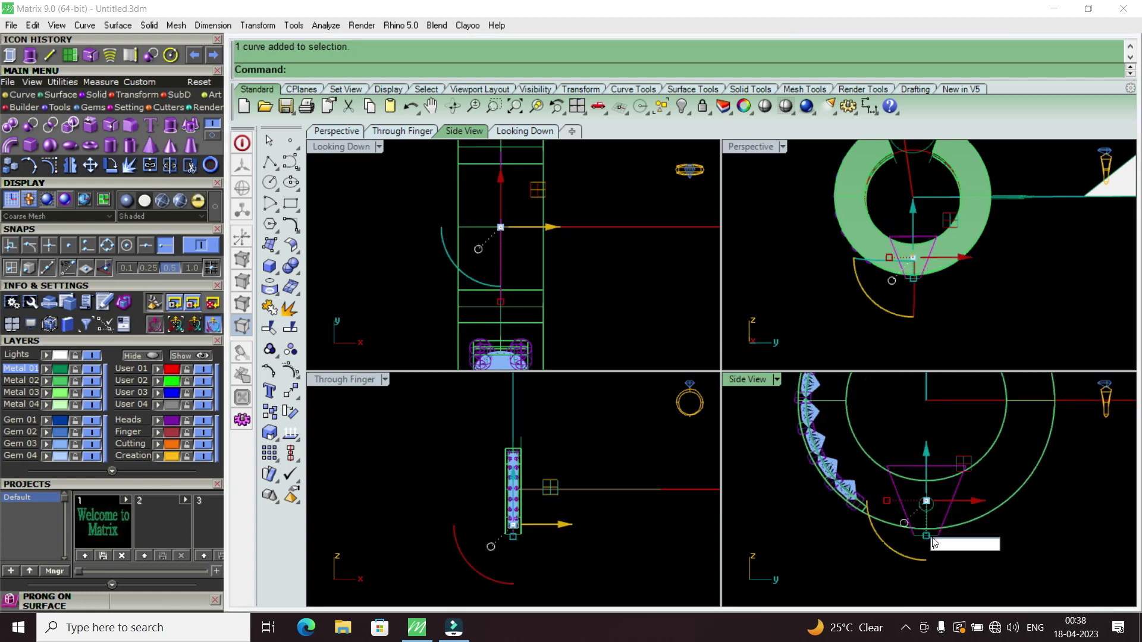
scroll(933, 536, "up", 1)
scroll(933, 537, "up", 1)
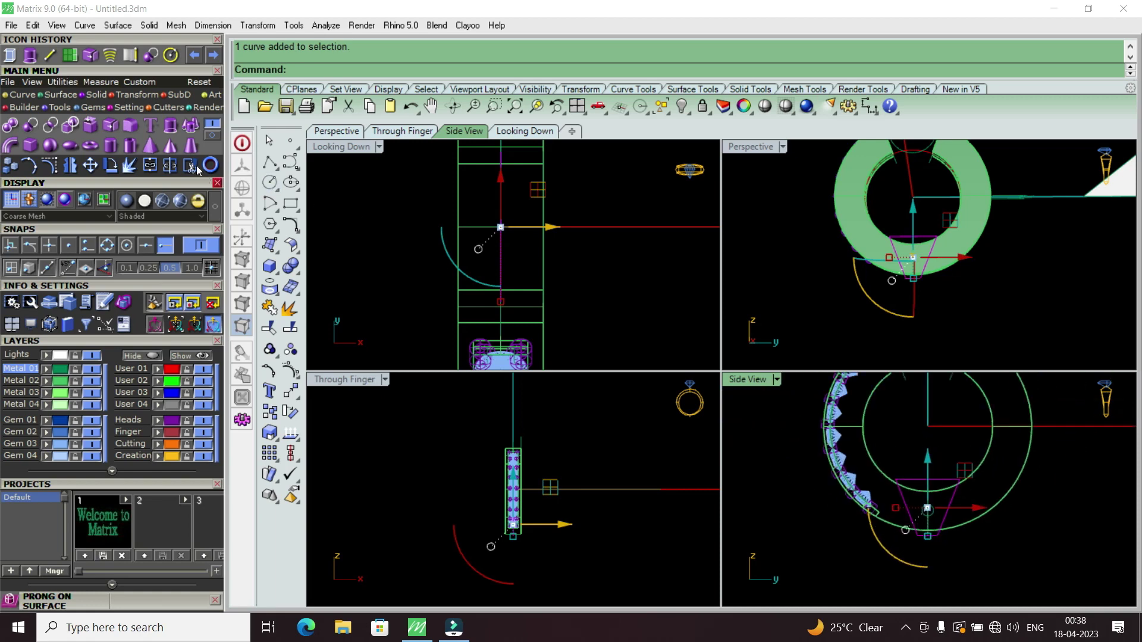
Step: Begin Extrude Curve Straight on the trapezoid with BothSides=Yes and Solid=Yes, previewing the distance
left_click(171, 129)
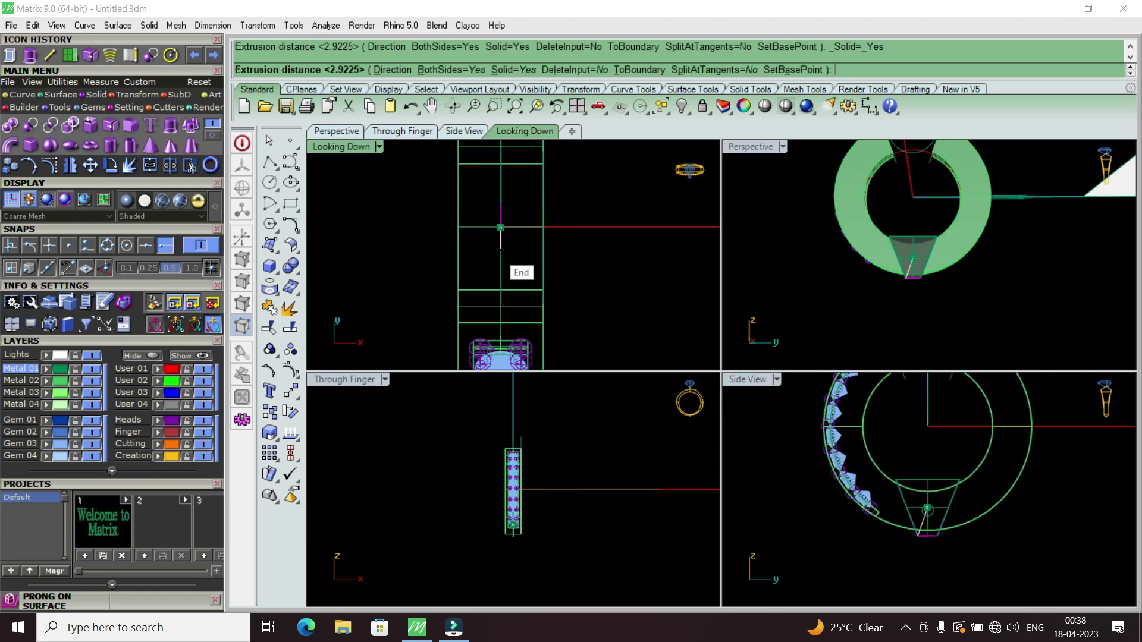
scroll(488, 250, "up", 1)
scroll(485, 251, "up", 1)
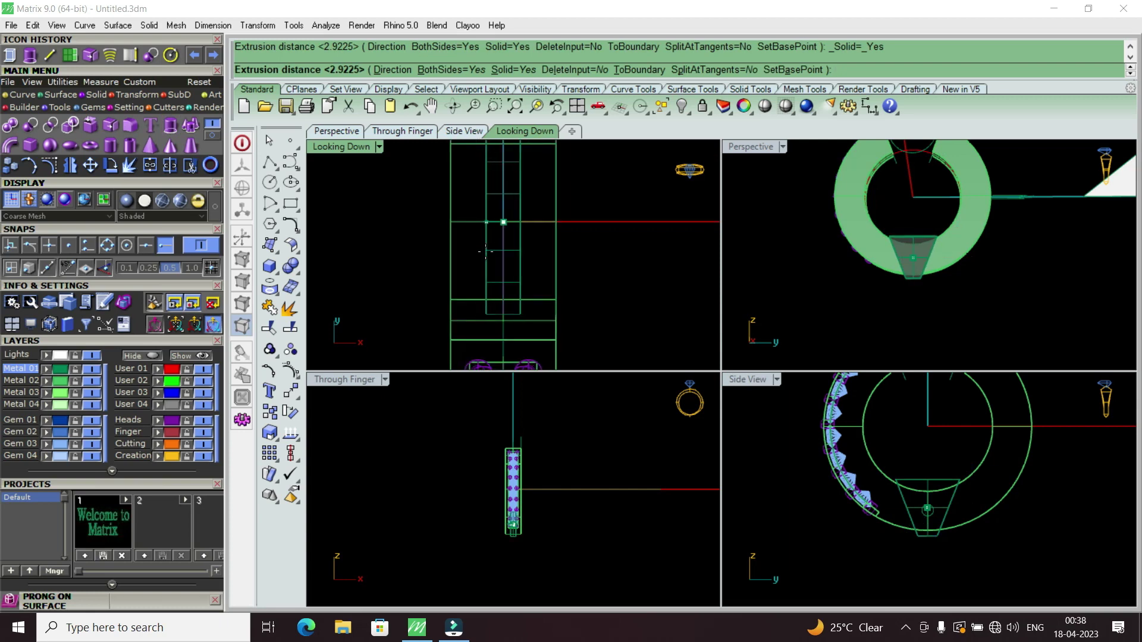
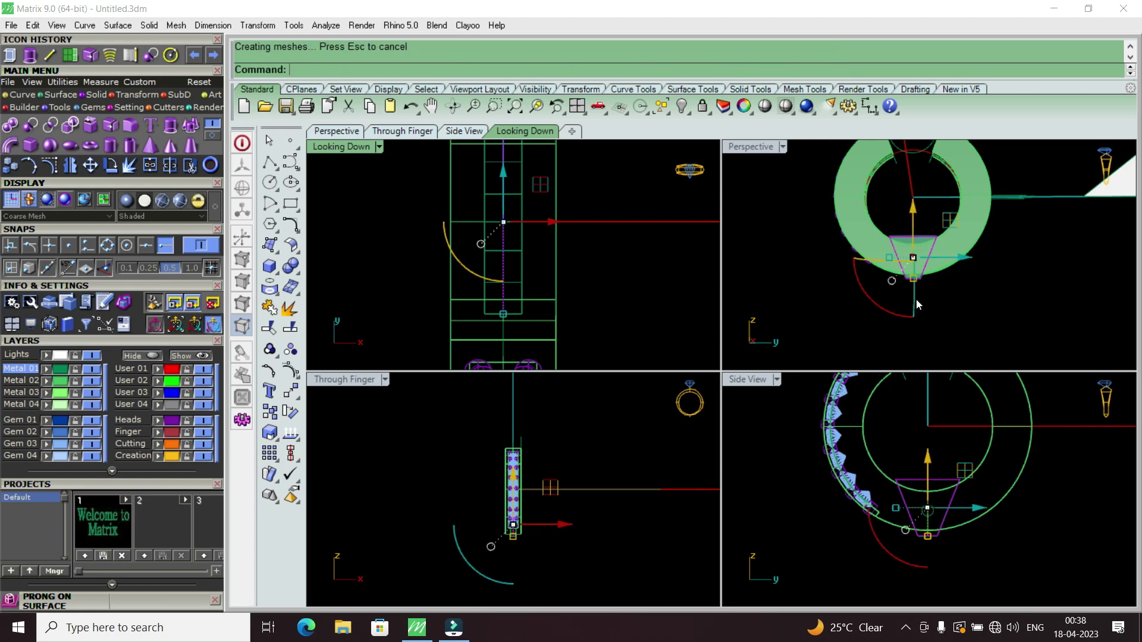
Step: Copy the trapezoid head in place using the same from and to point
scroll(911, 262, "up", 2)
key("Escape")
scroll(916, 237, "up", 2)
left_click(914, 234)
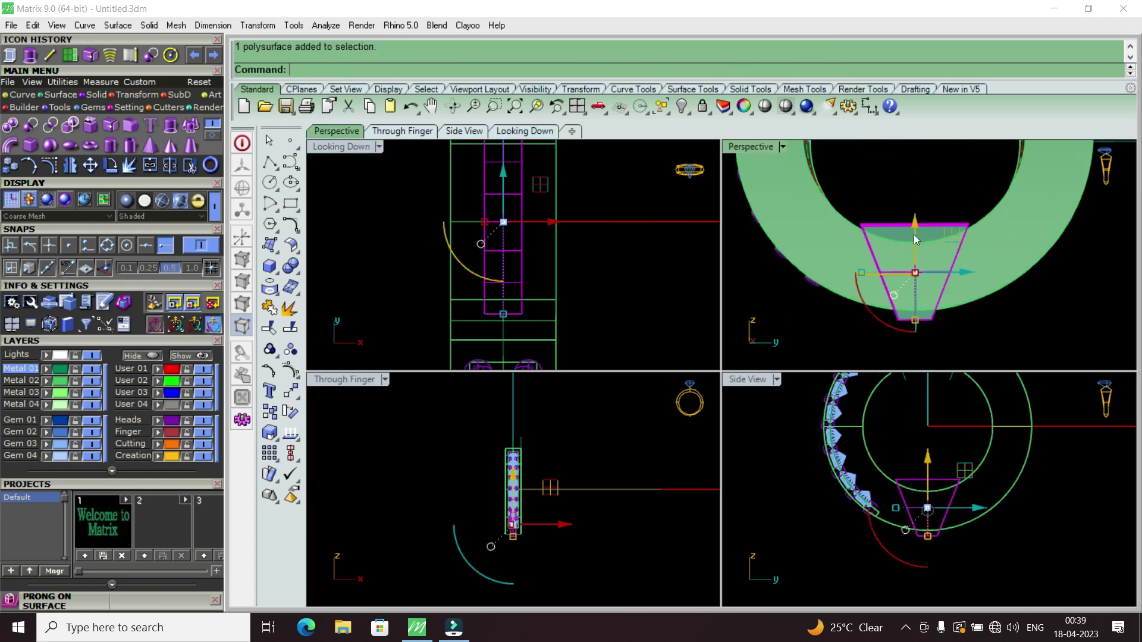
left_click(11, 168)
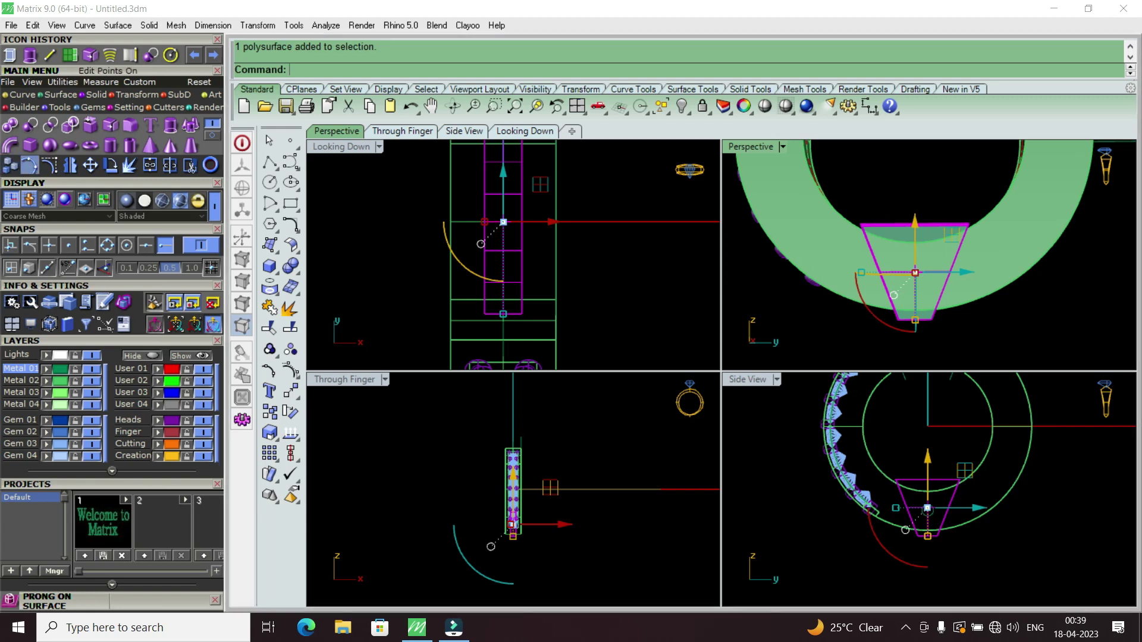
left_click(387, 245)
key("Return")
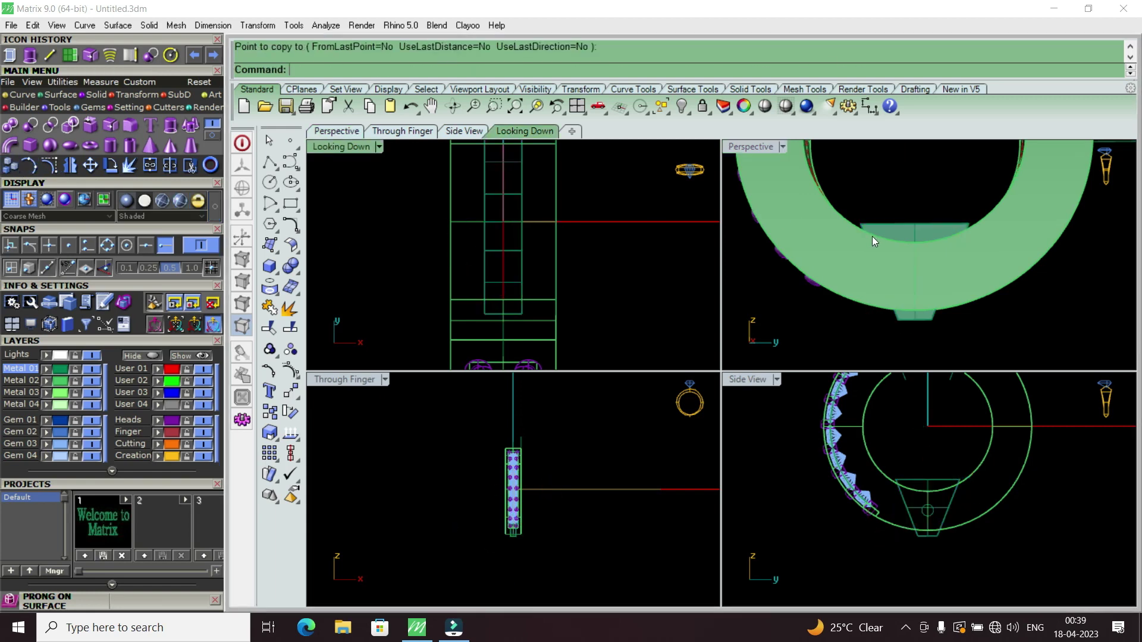
left_click(904, 232)
left_click(954, 272)
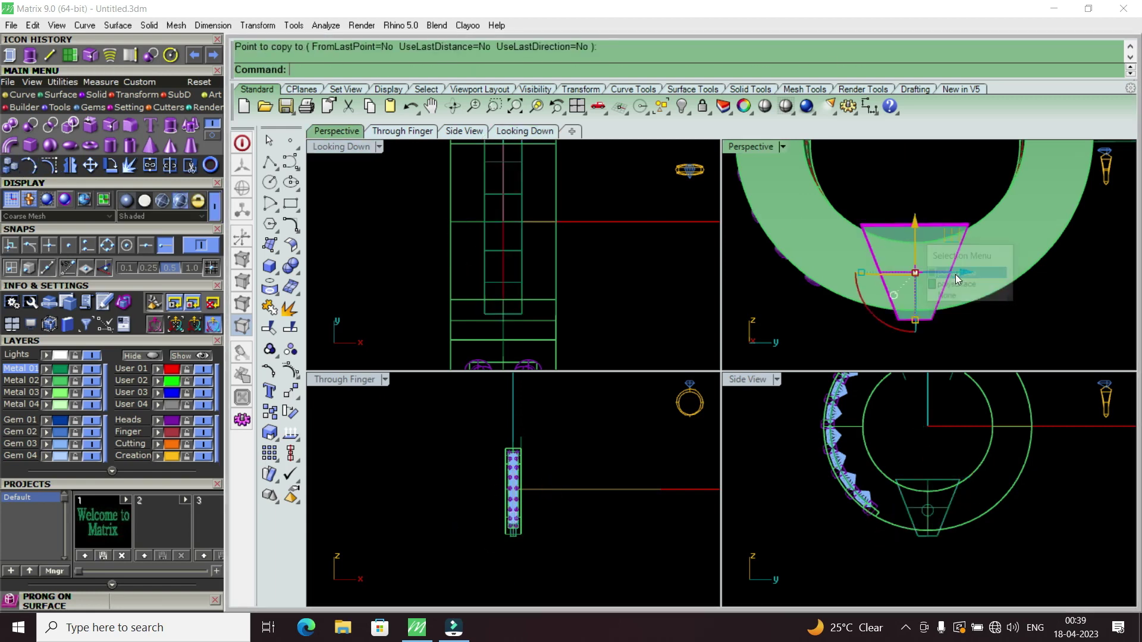
scroll(955, 273, "down", 2)
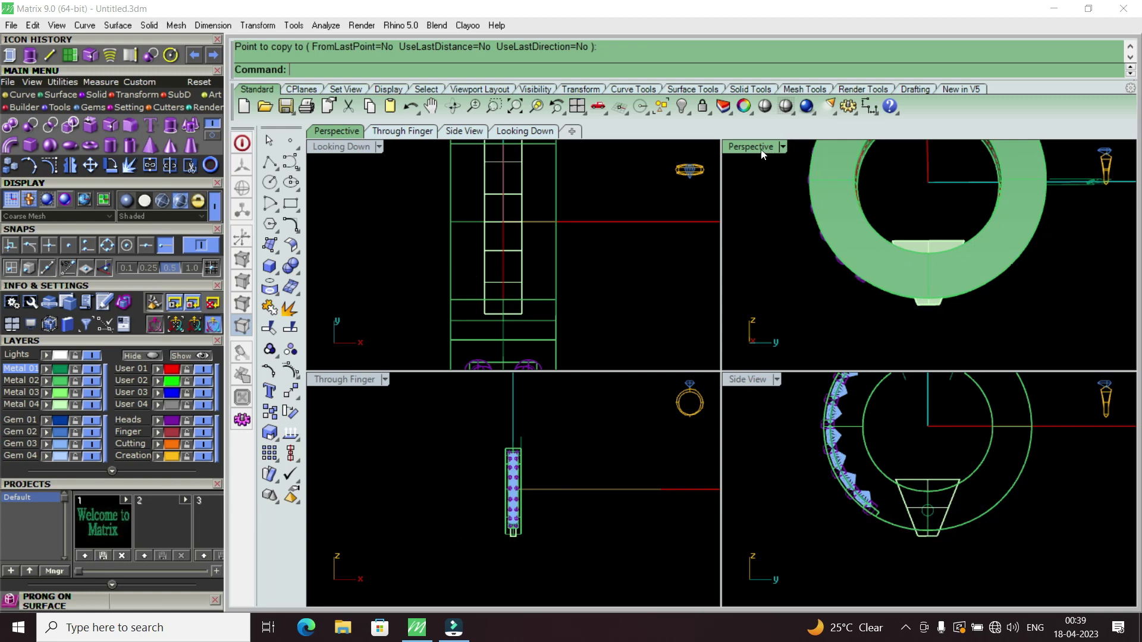
Step: Select the second trapezoid copy, hide layer Metal 04, and start BooleanDifference
key("ctrl+m")
right_click_drag(780, 193, 786, 306)
scroll(773, 319, "up", 3)
scroll(757, 330, "up", 3)
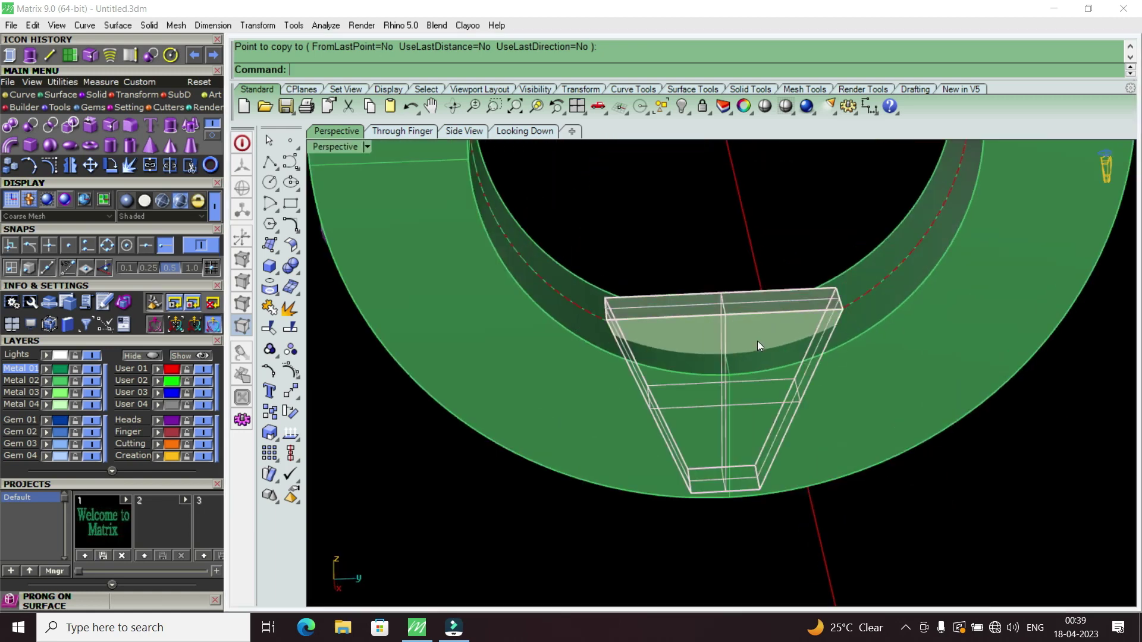
left_click(757, 341)
left_click(812, 394)
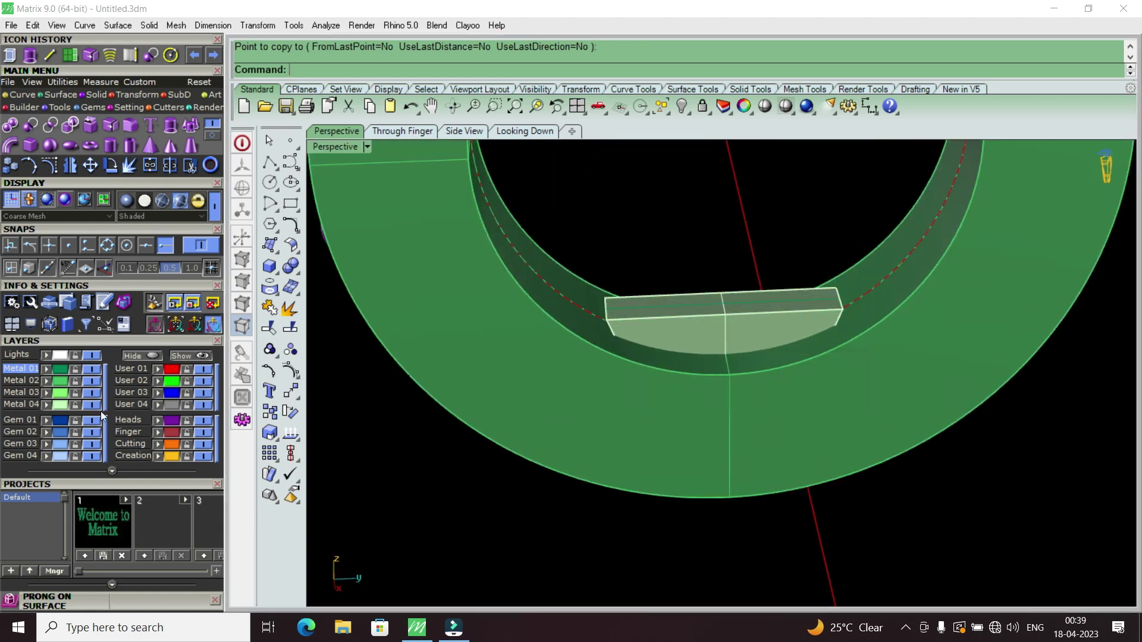
left_click(90, 405)
right_click_drag(731, 290, 726, 260)
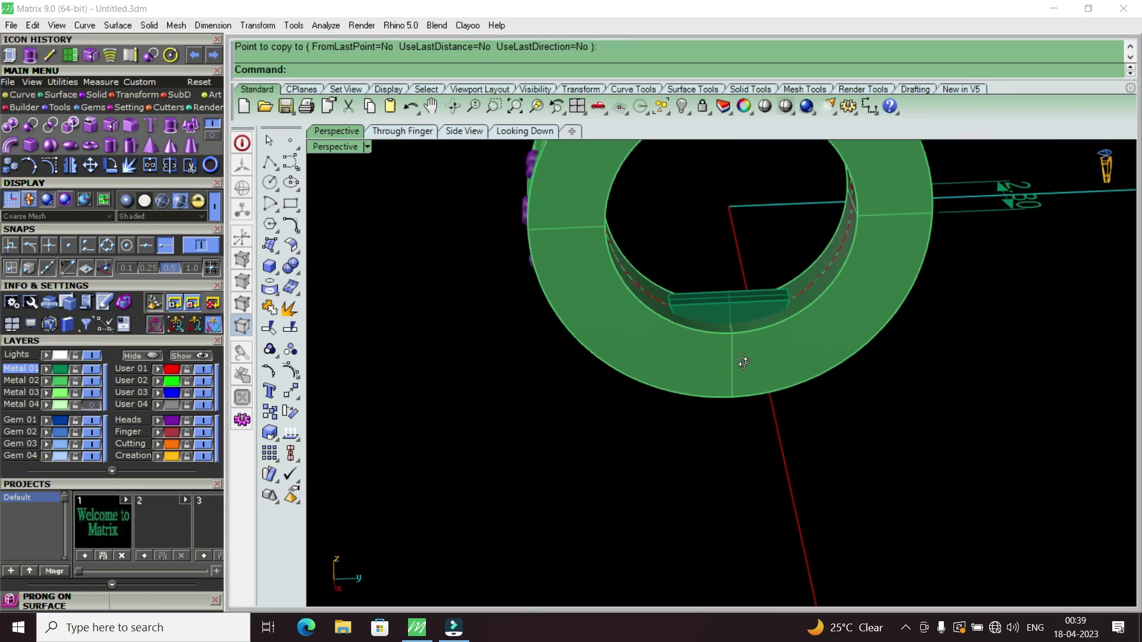
scroll(725, 318, "up", 3)
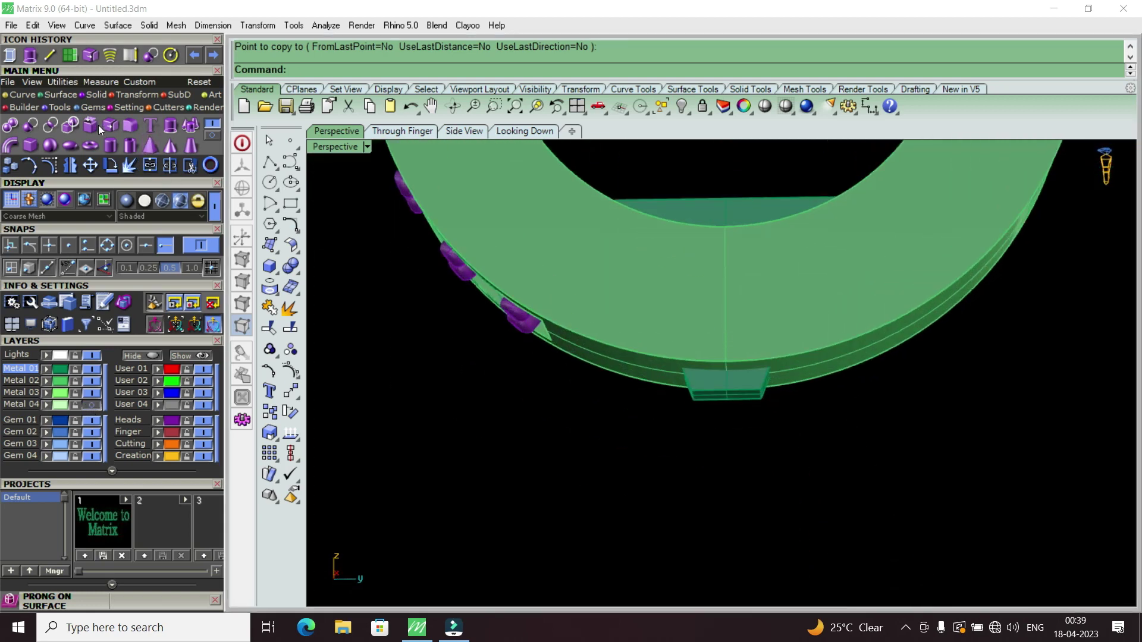
left_click(30, 125)
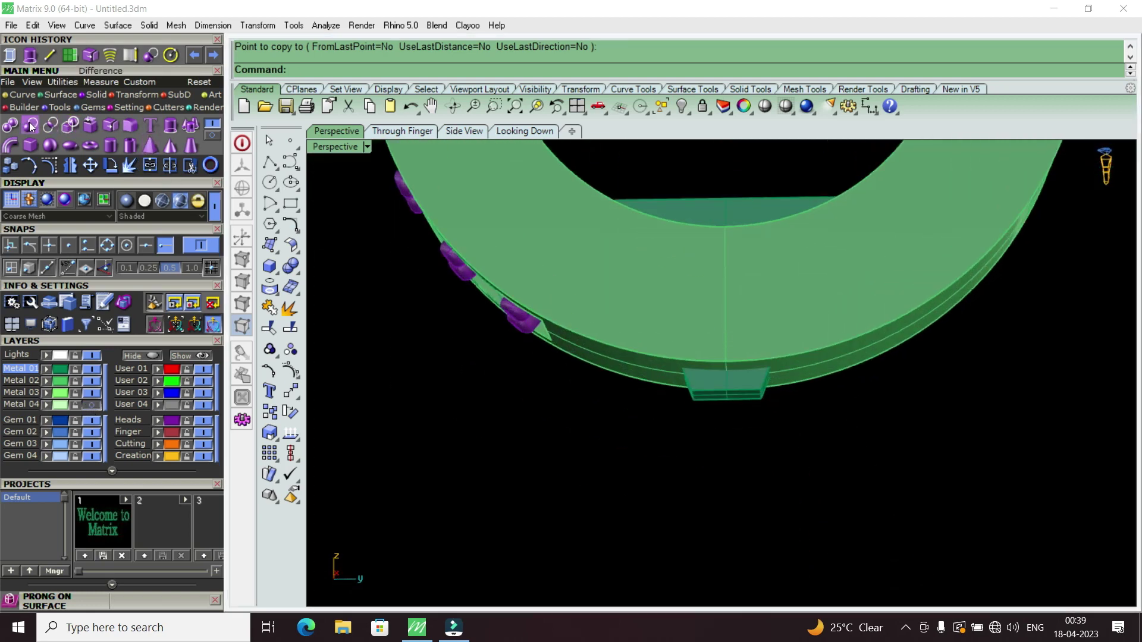
Step: Subtract the trapezoid copy from the ring and gem heads, then orbit to inspect the notch
left_click(600, 270)
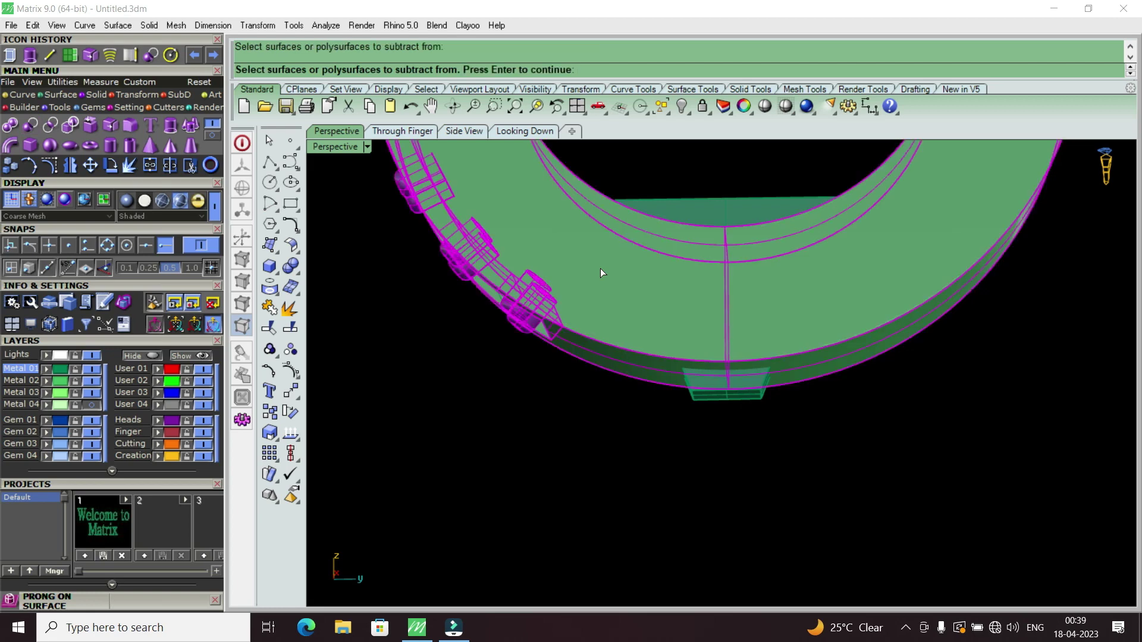
key("Return")
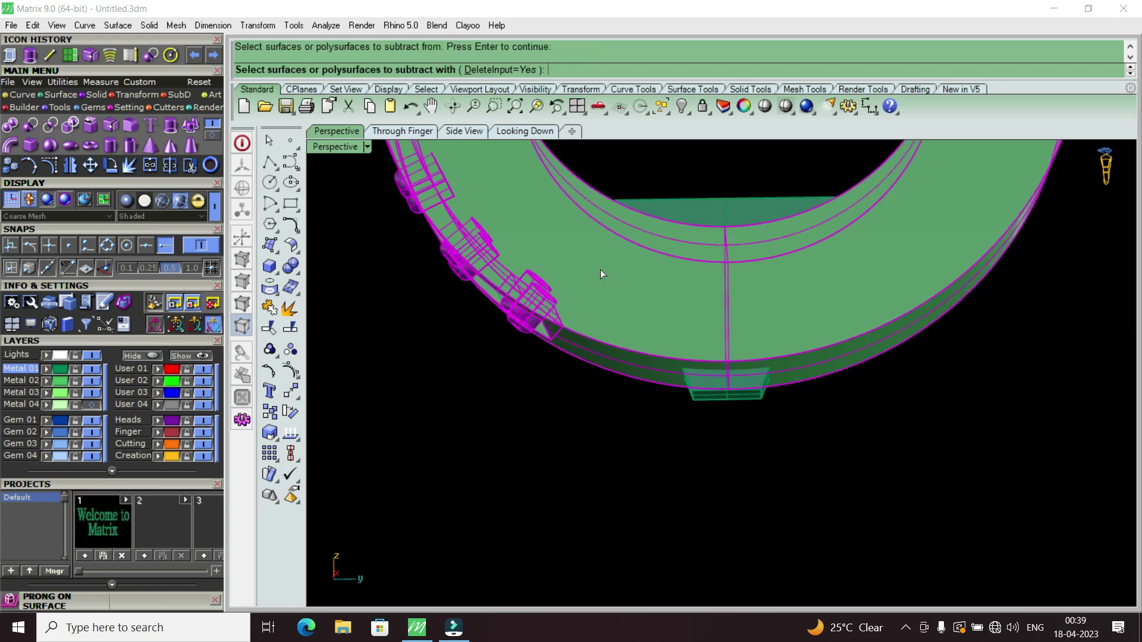
left_click(743, 395)
key("Return")
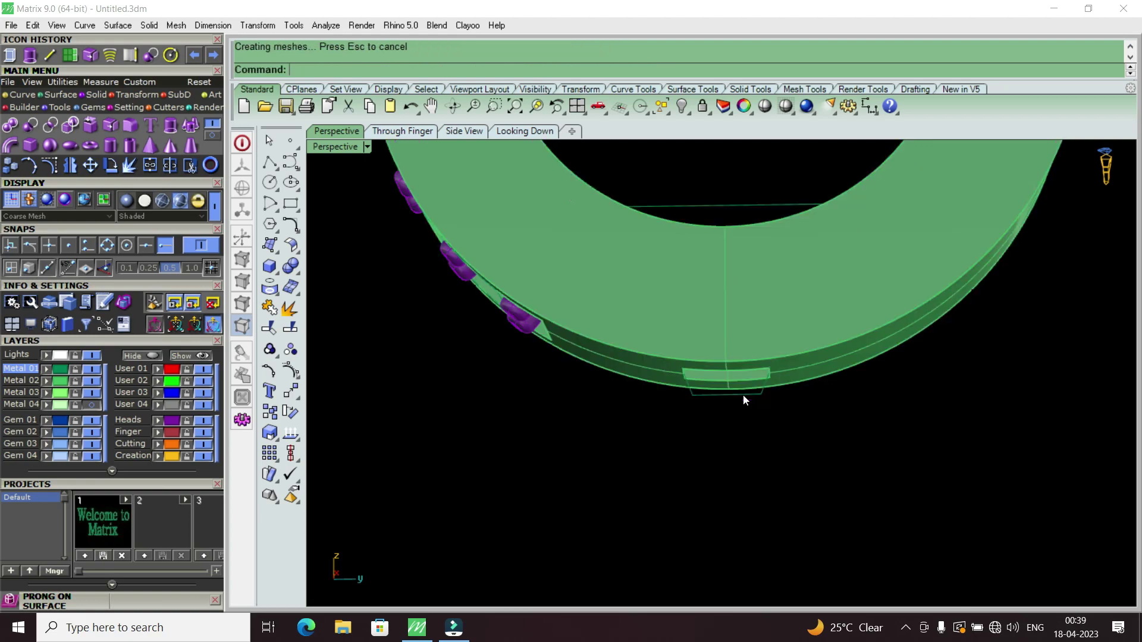
right_click_drag(740, 339, 758, 310)
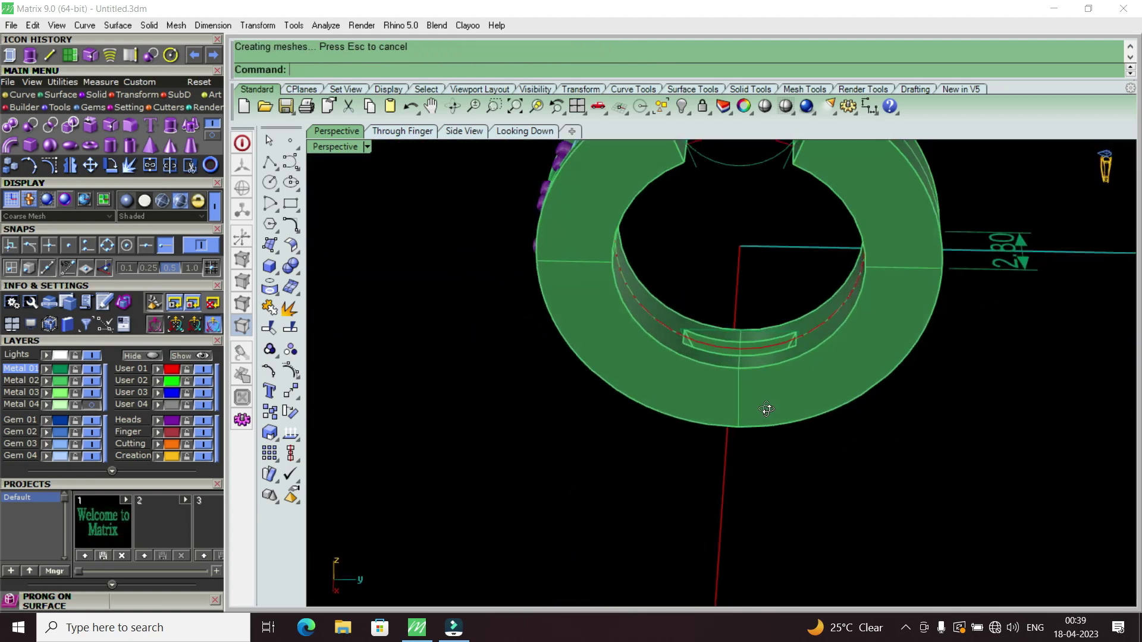
right_click_drag(758, 310, 764, 408)
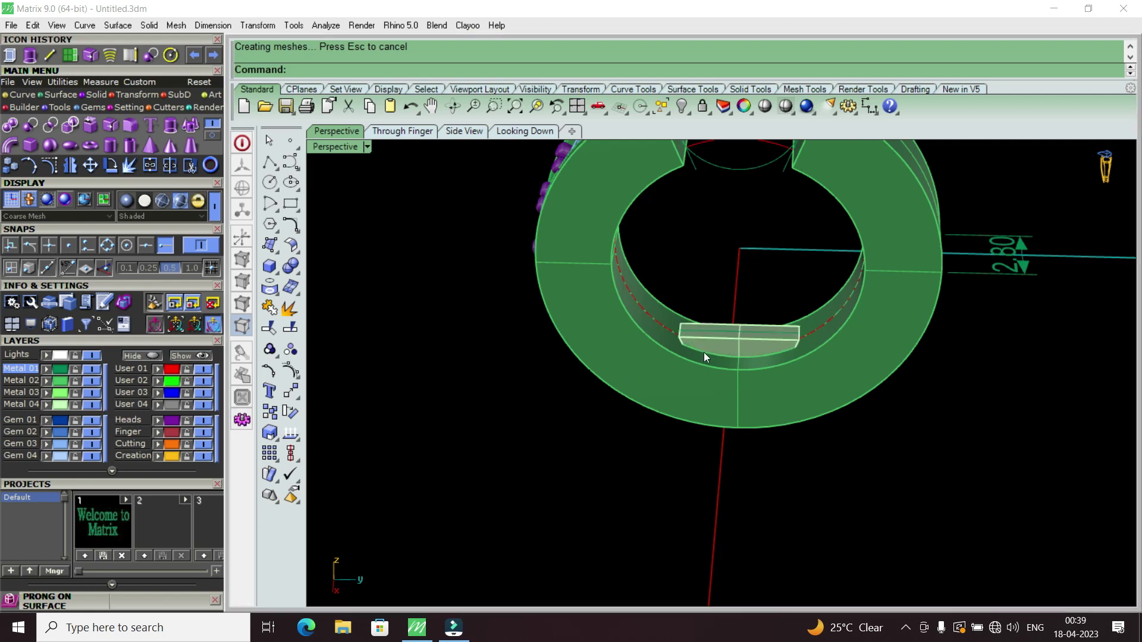
scroll(719, 368, "up", 2)
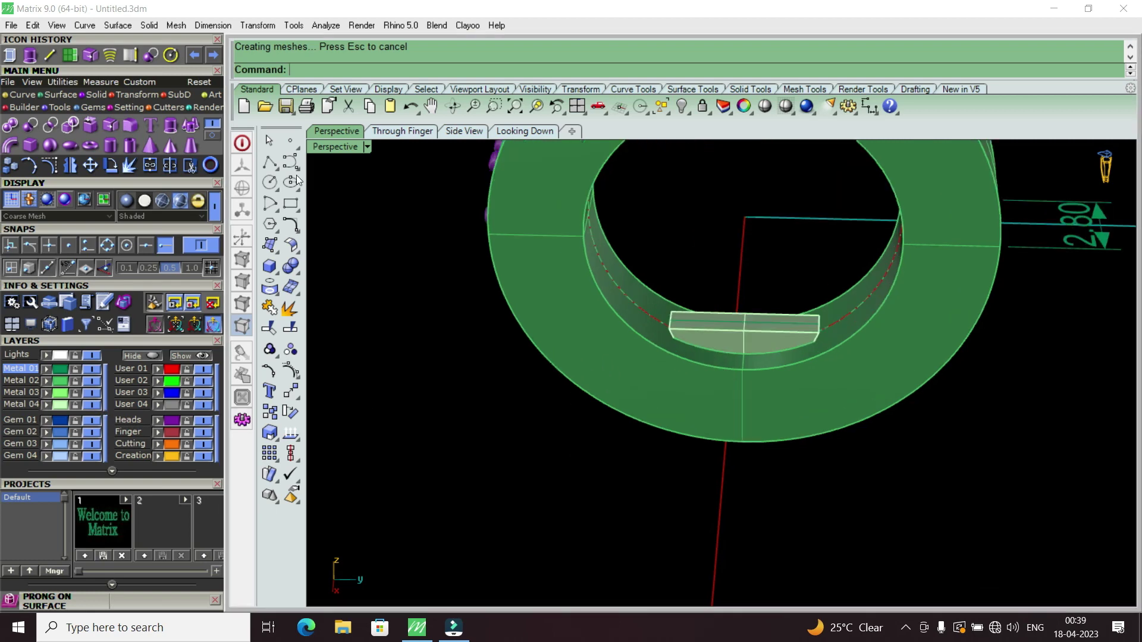
Step: Duplicate the ring's inner circular edge as a curve
left_click(133, 55)
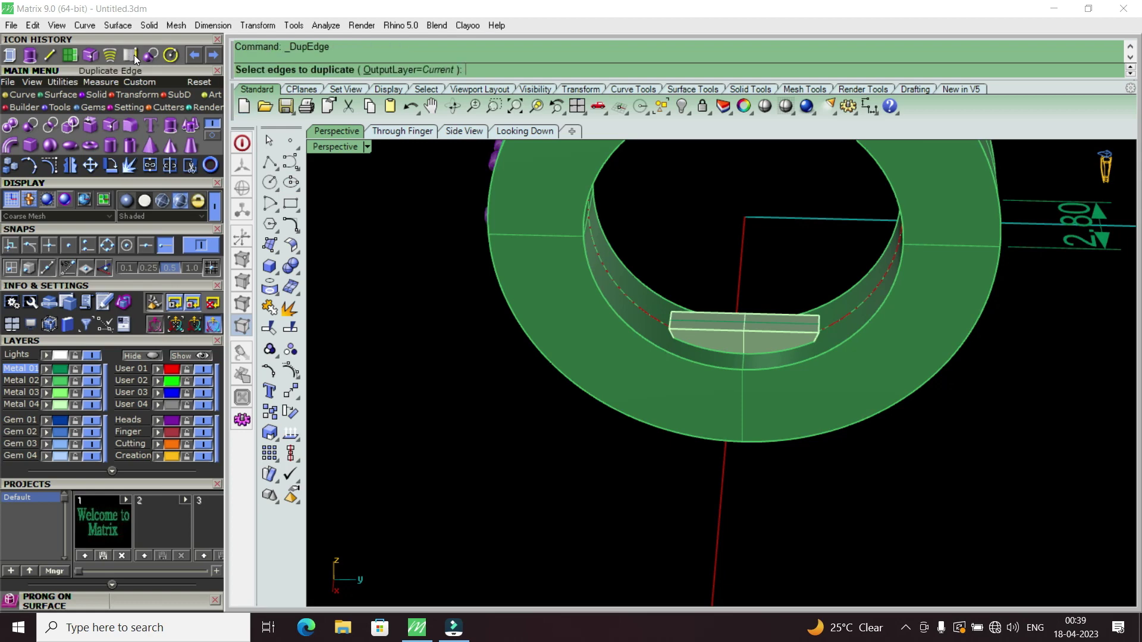
left_click(681, 359)
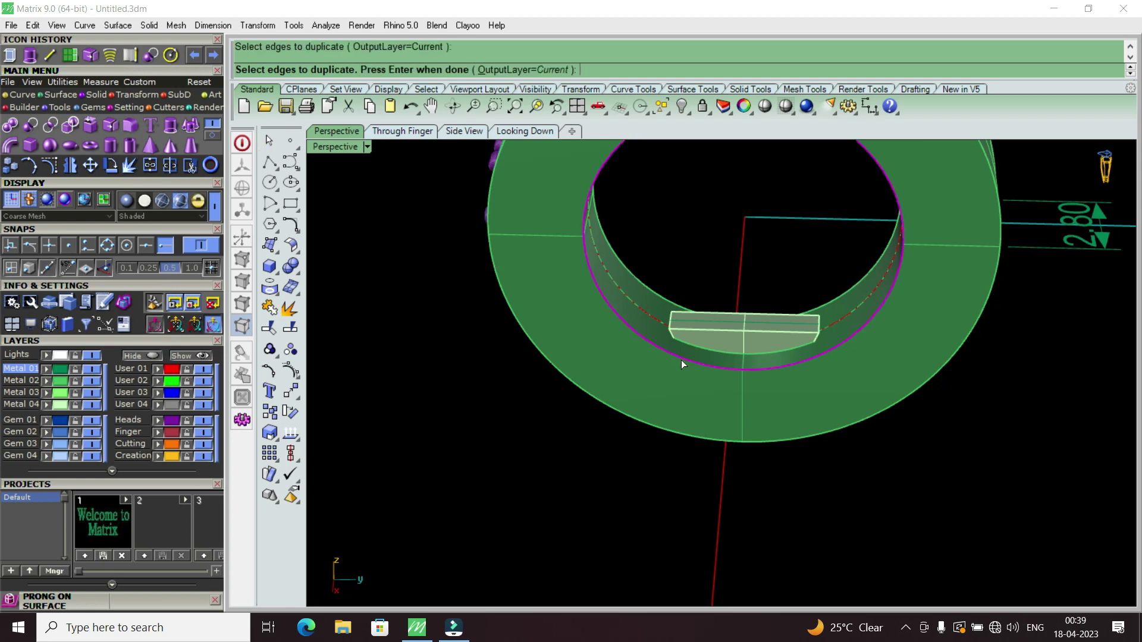
scroll(713, 441, "down", 5)
right_click_drag(734, 424, 667, 386)
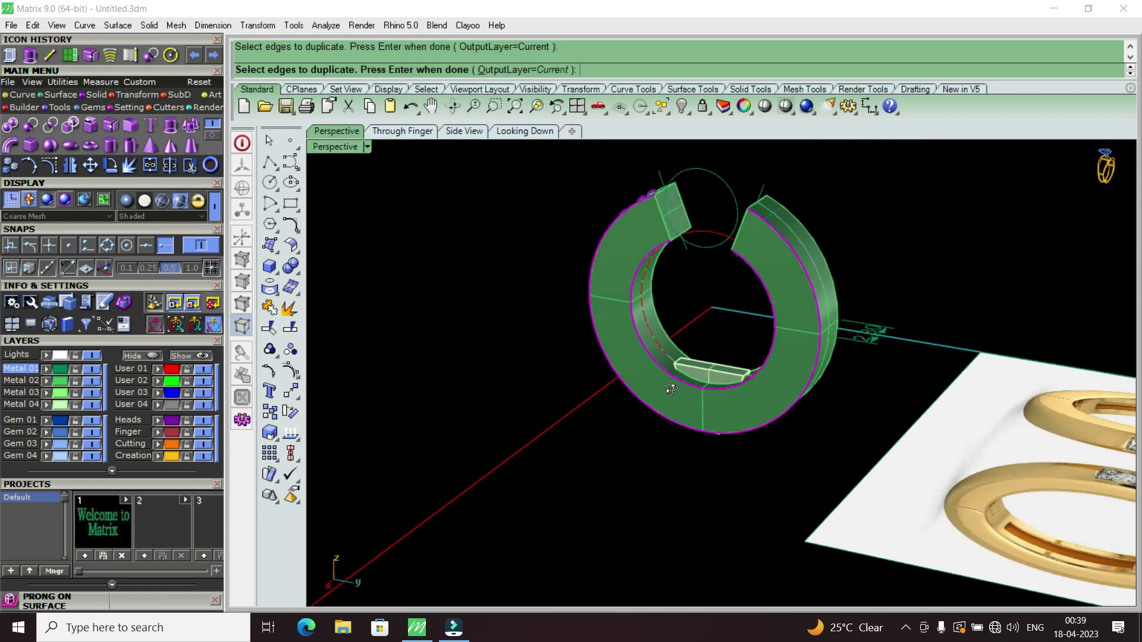
key("Return")
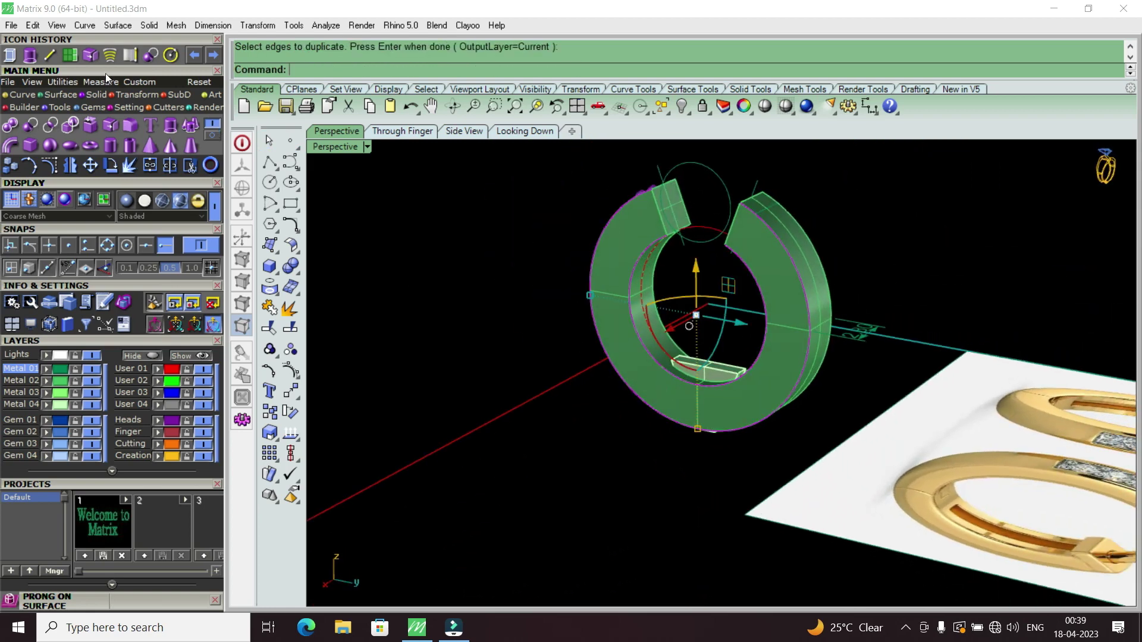
Step: Extrude the edge curve straight on both sides into a solid cylinder
left_click(31, 57)
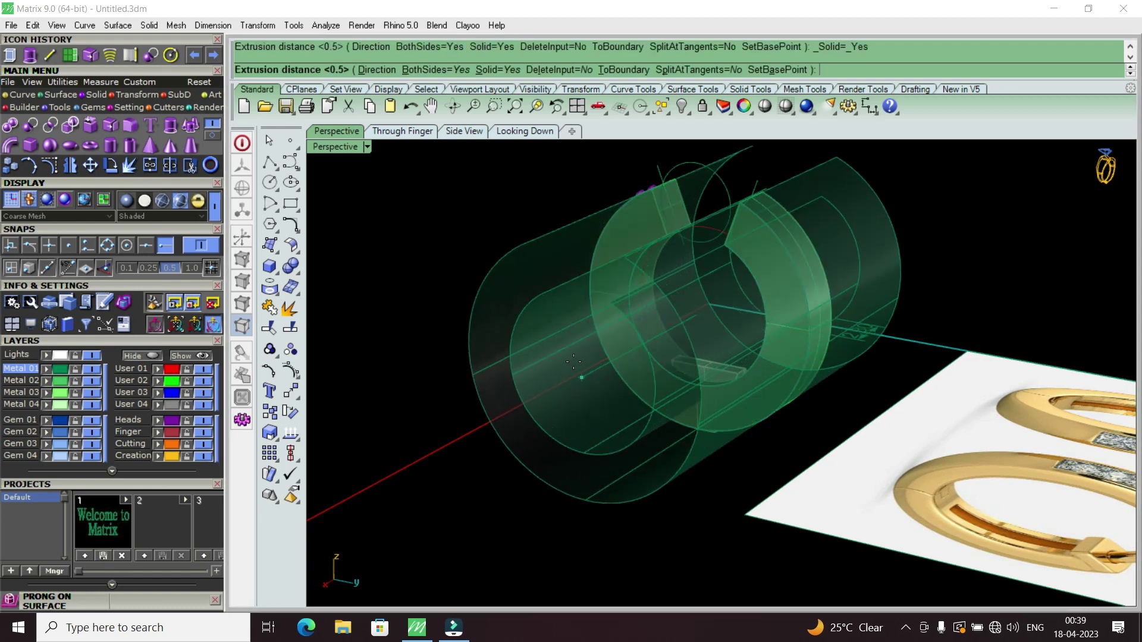
left_click(573, 357)
mouse_move(781, 356)
right_mouse_down()
mouse_move(748, 420)
mouse_move(724, 390)
right_mouse_up()
scroll(724, 390, "up", 3)
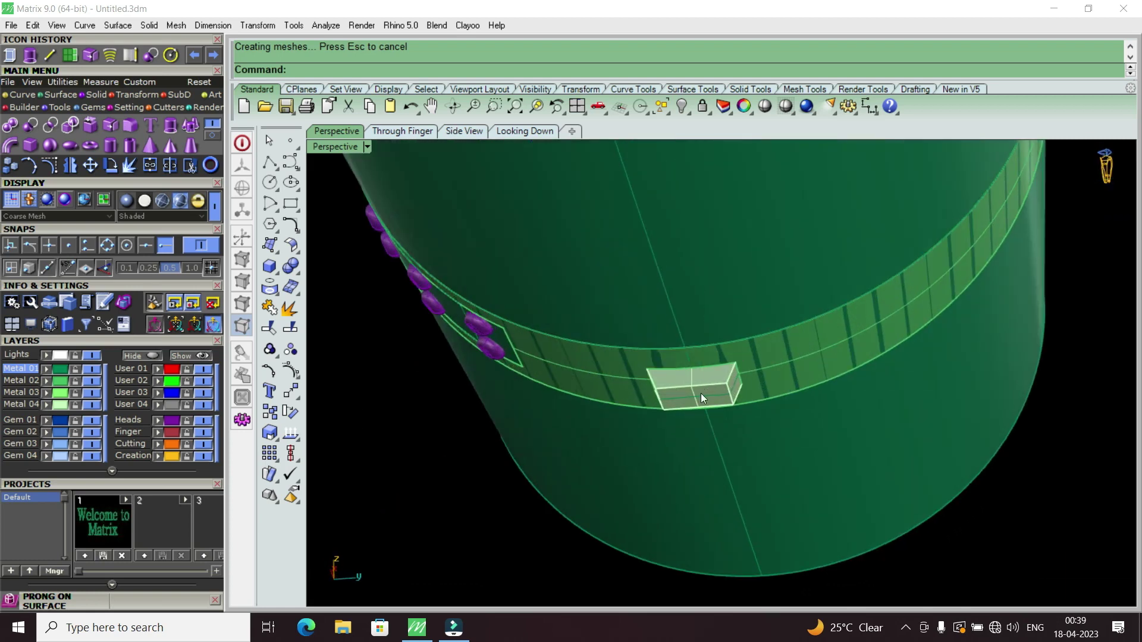
Step: Split the box with the cylinder using BooleanSplit
type("BooleanDifference")
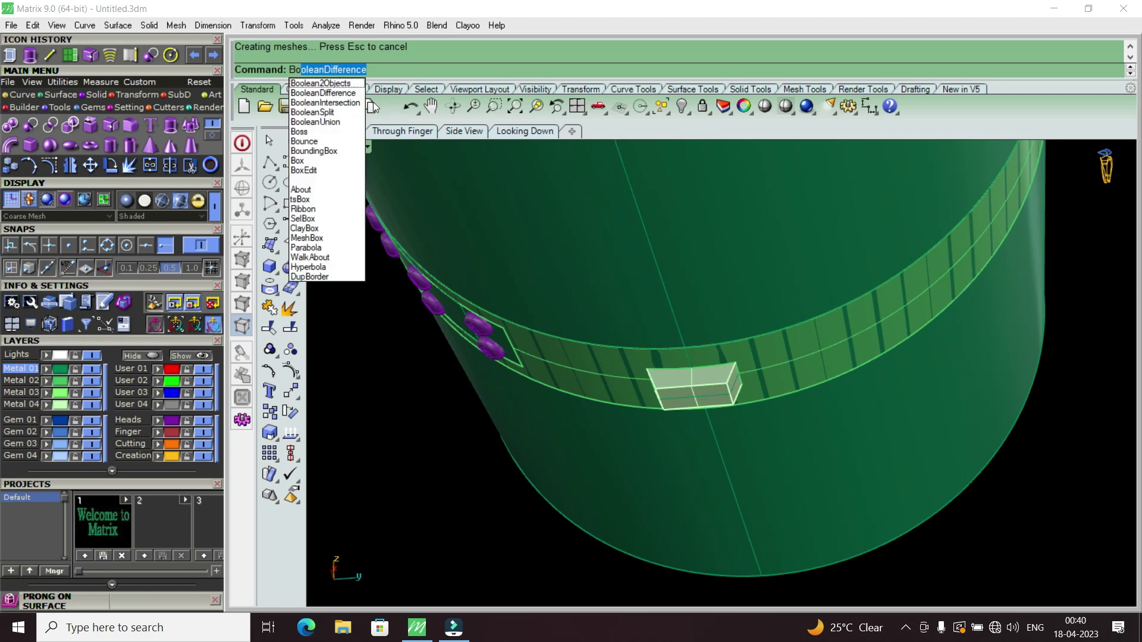
left_click(339, 113)
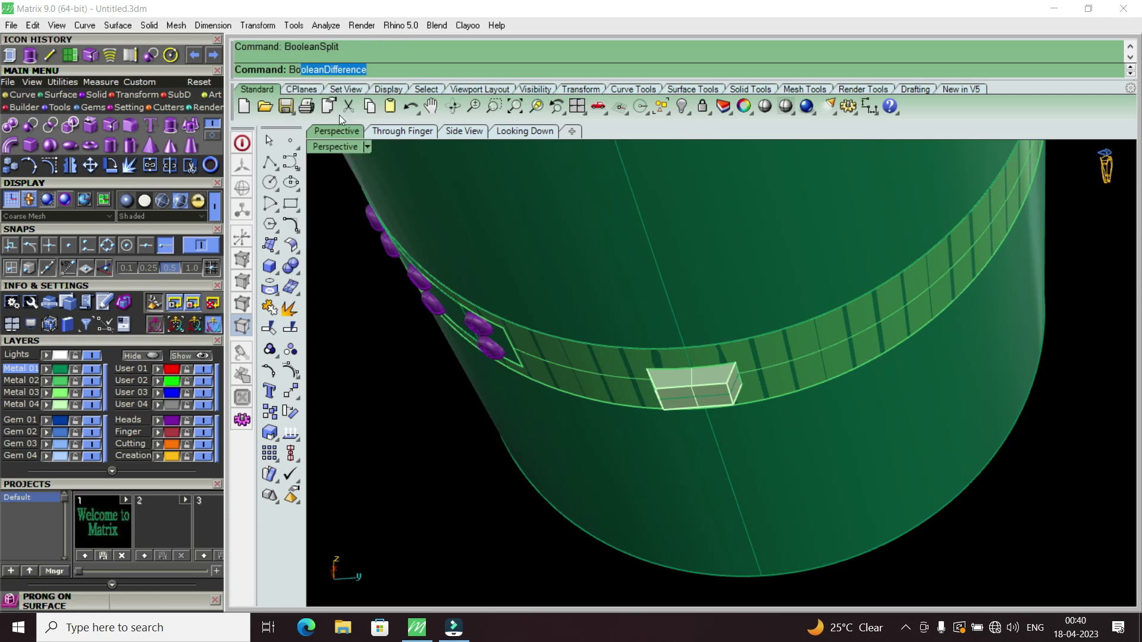
left_click(705, 382)
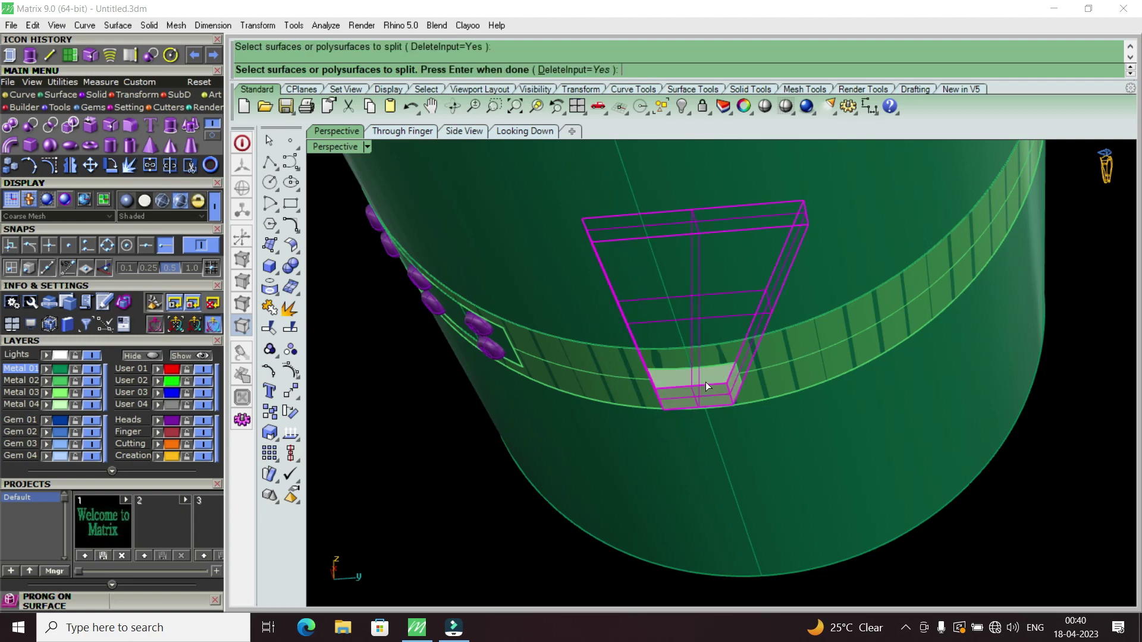
key("Return")
left_click(761, 466)
right_click_drag(761, 464, 743, 458)
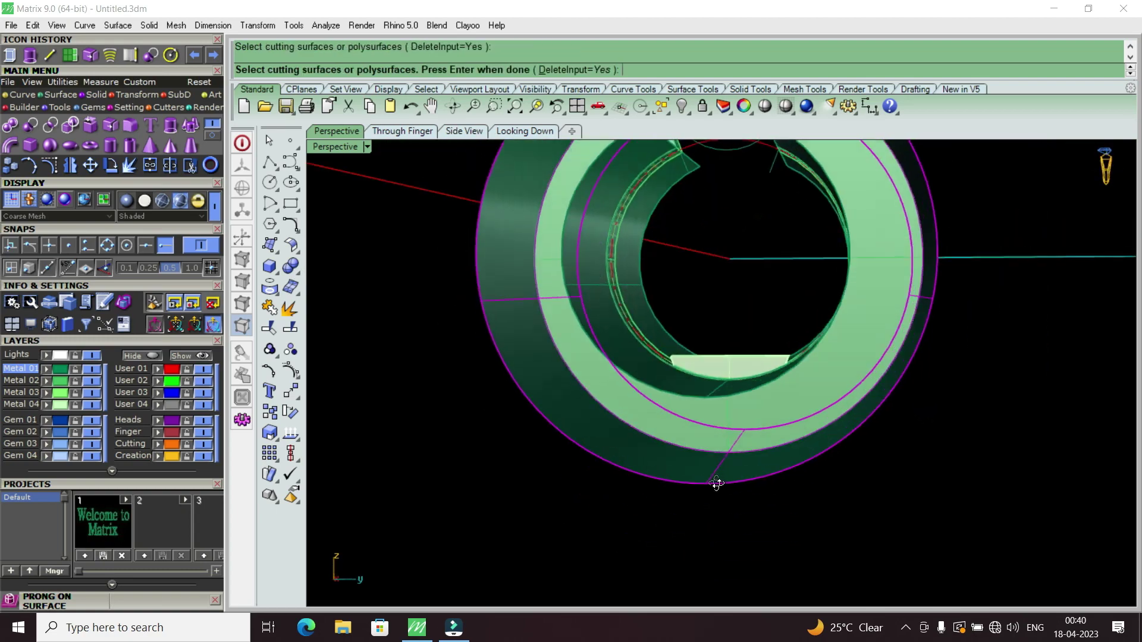
key("Return")
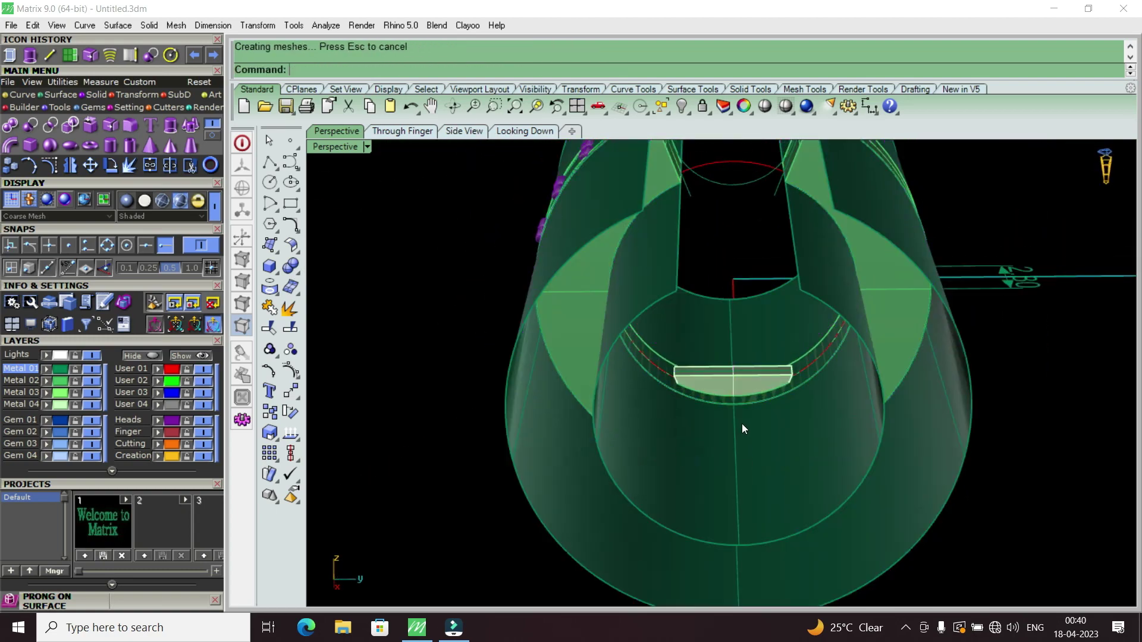
scroll(741, 423, "up", 3)
Step: Delete the box piece inside the finger hole, inspect the band, and restore four views
left_click(733, 359)
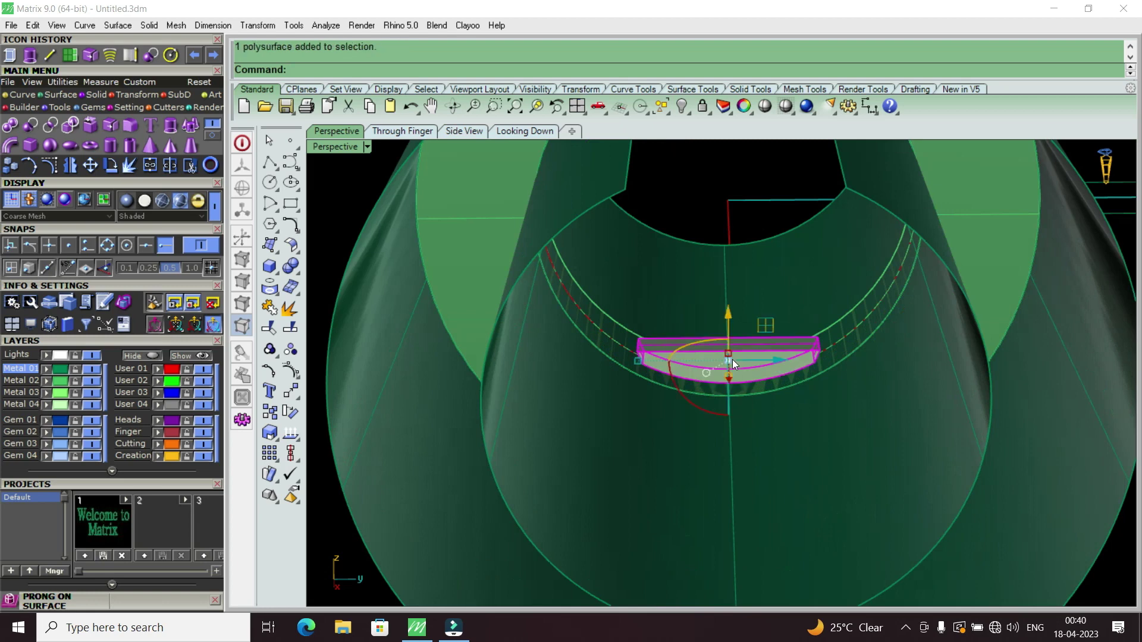
key("Delete")
scroll(761, 393, "down", 3)
mouse_move(787, 425)
right_mouse_down()
mouse_move(822, 519)
mouse_move(779, 364)
right_mouse_up()
scroll(734, 433, "up", 3)
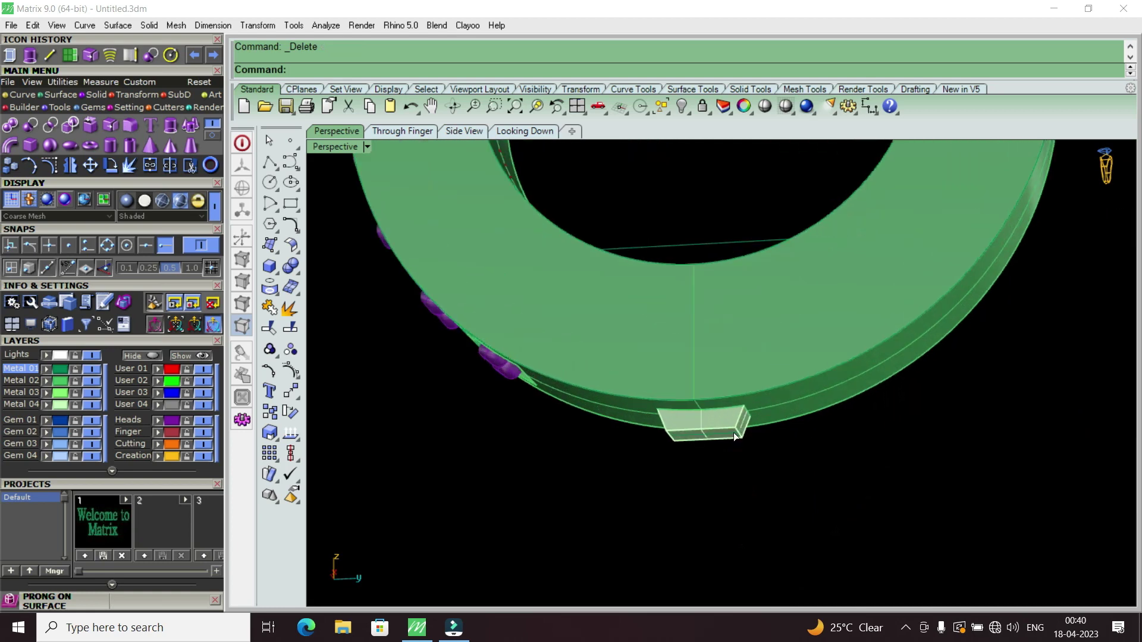
mouse_move(733, 434)
right_mouse_down()
mouse_move(741, 305)
mouse_move(765, 460)
right_mouse_up()
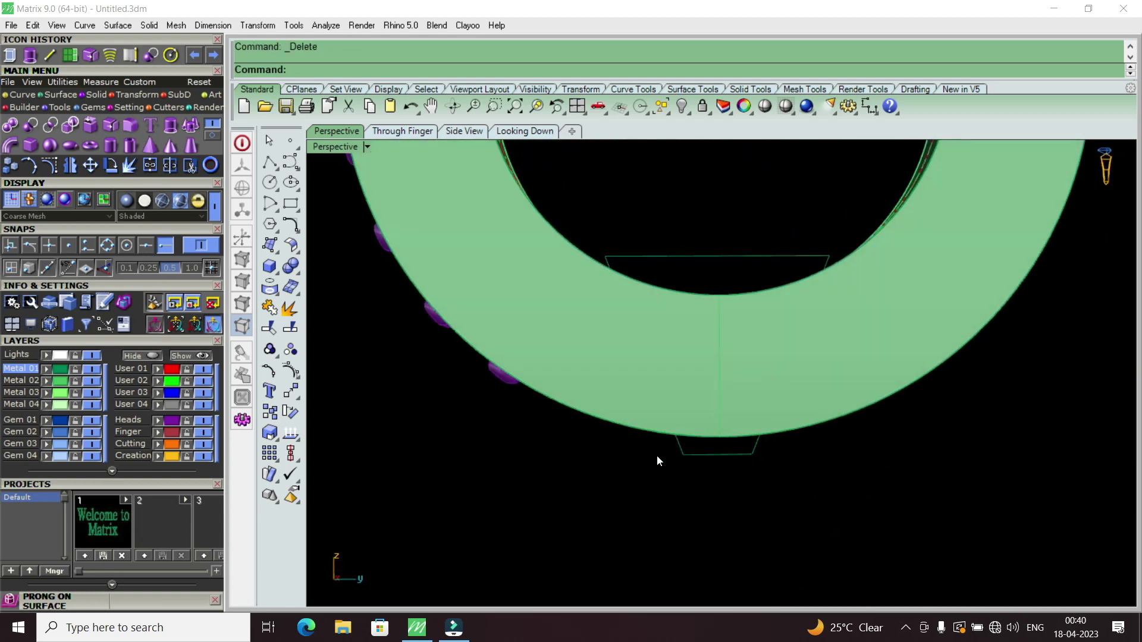
mouse_move(695, 436)
right_mouse_down()
mouse_move(757, 331)
mouse_move(732, 382)
right_mouse_up()
scroll(737, 338, "up", 2)
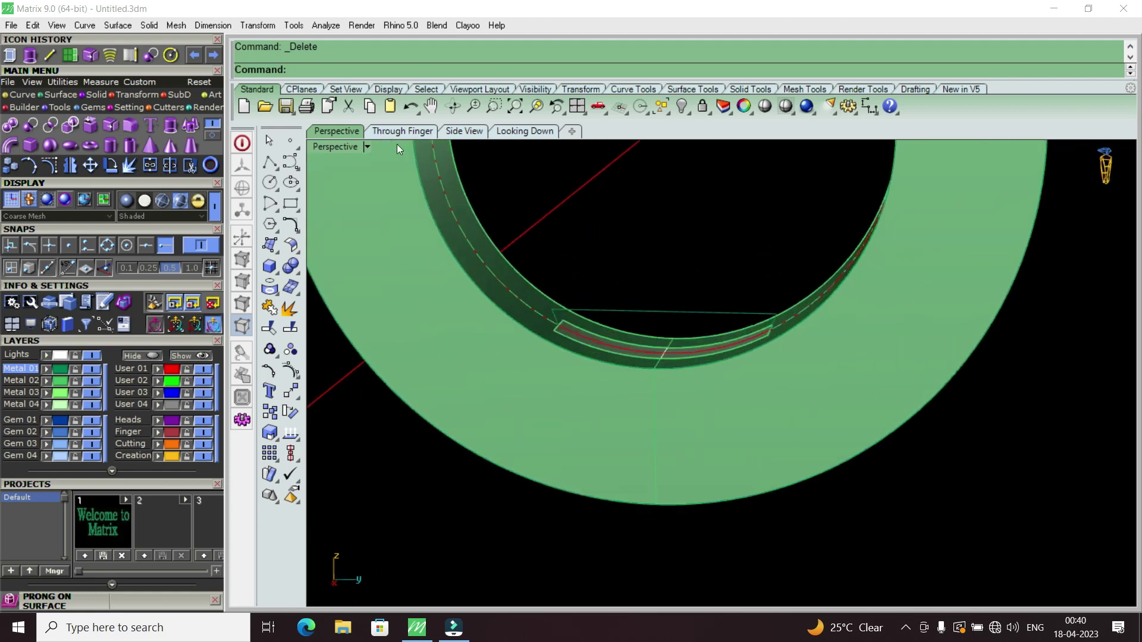
double_click(341, 148)
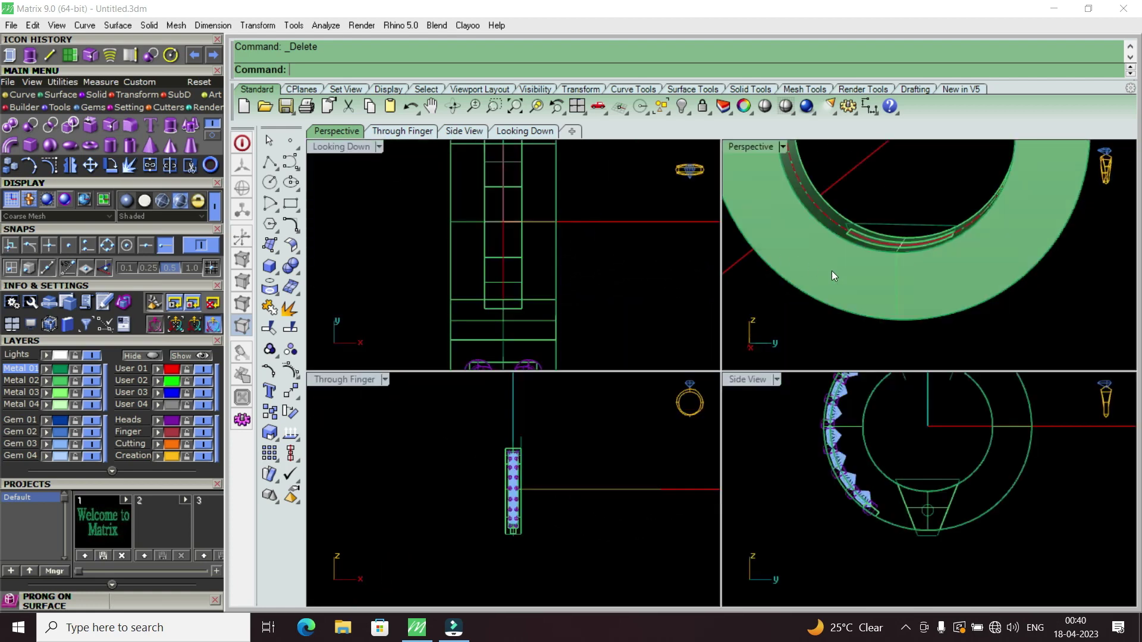
Step: Extrude the small circle below the head both ways into a solid cylinder peg
scroll(920, 492, "up", 3)
left_click(928, 527)
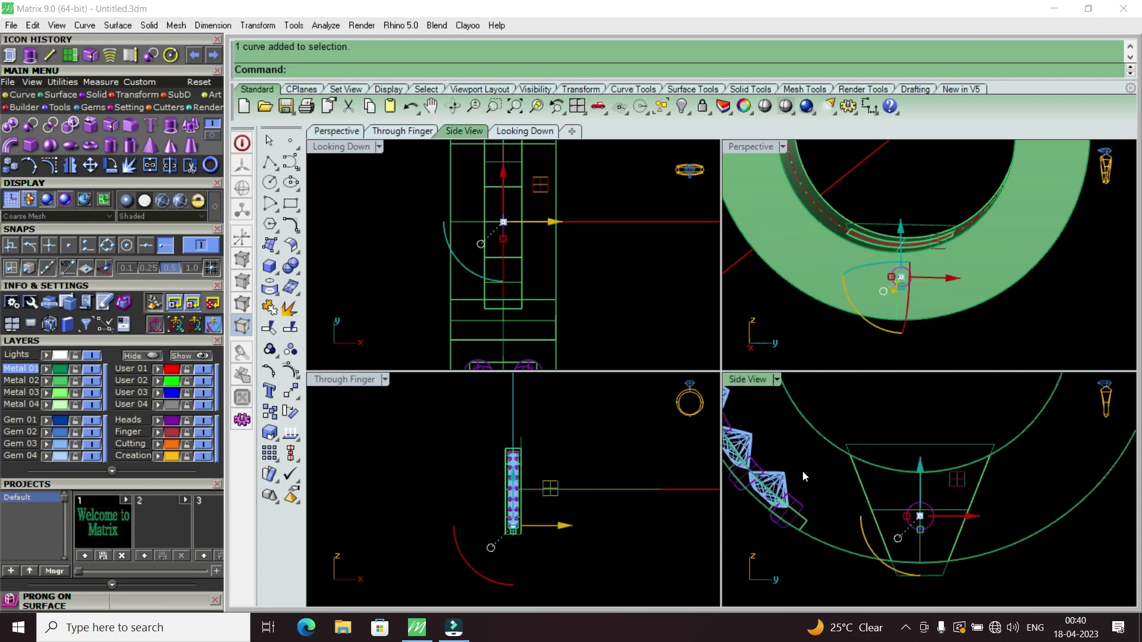
left_click(34, 55)
left_click(403, 241)
right_click_drag(844, 294, 889, 297)
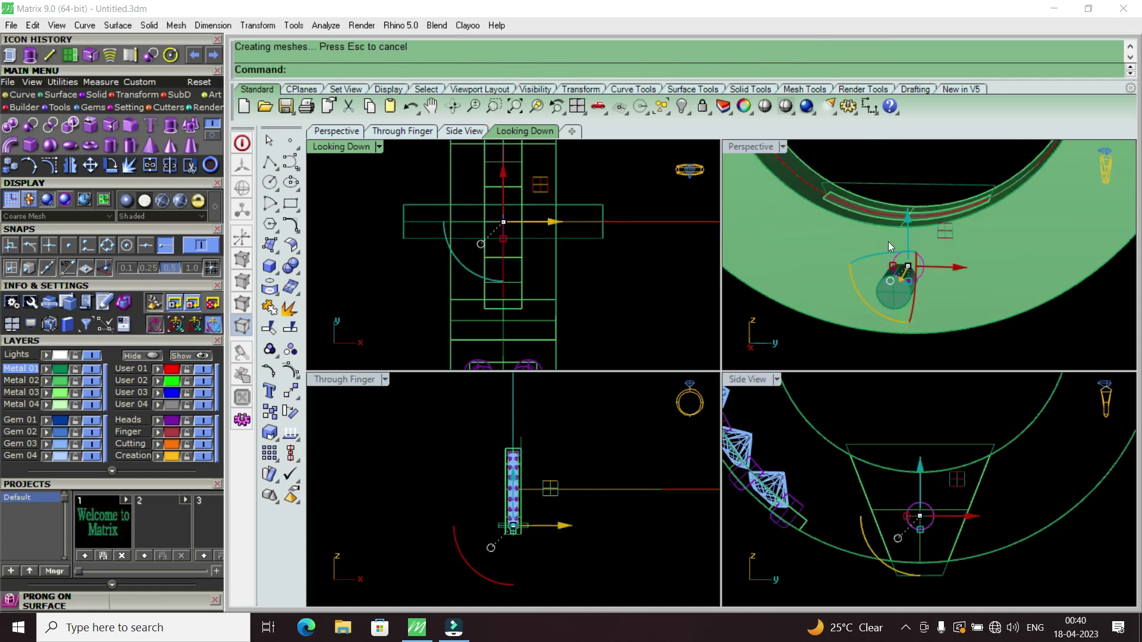
left_click(747, 159)
double_click(743, 147)
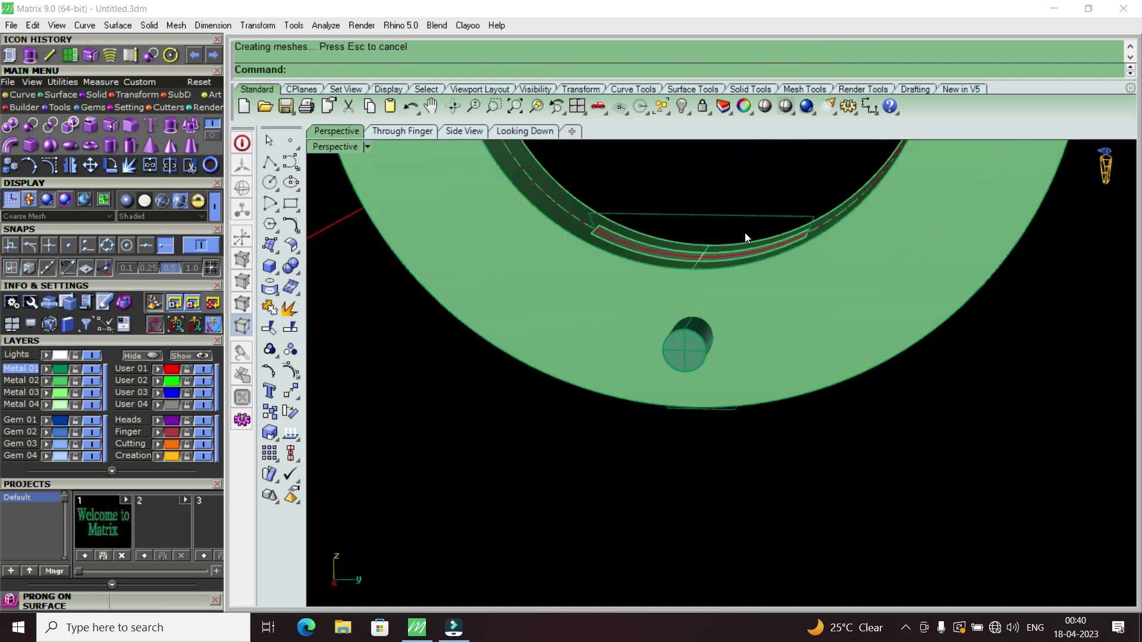
right_click_drag(744, 236, 767, 277)
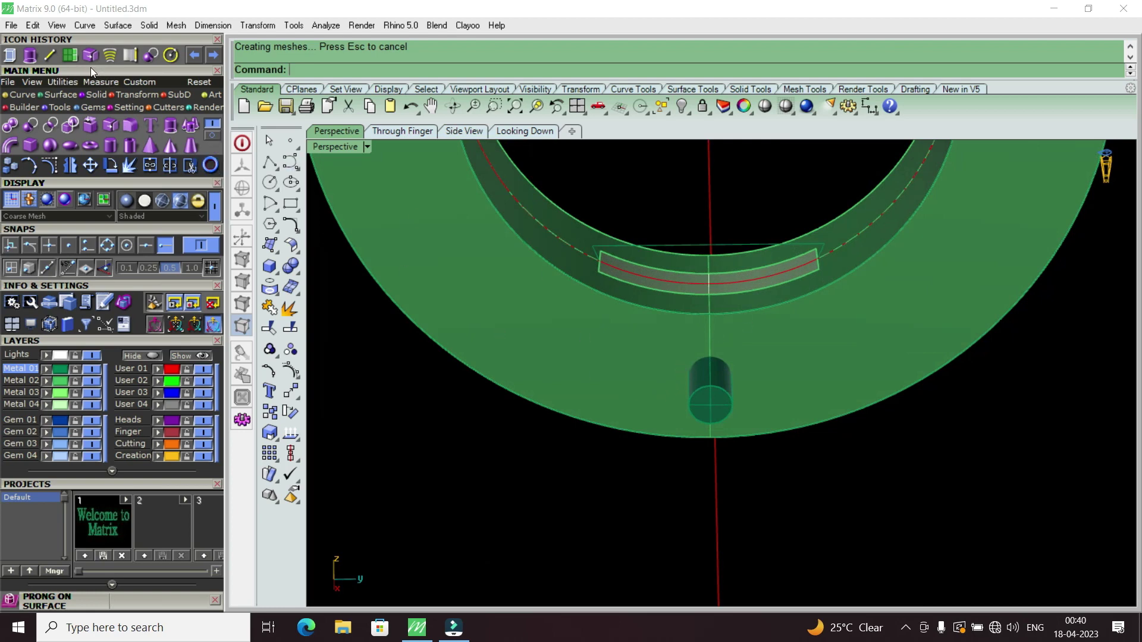
Step: Subtract the cylinder peg from the ring band, cutting a round hole below the head
left_click(28, 129)
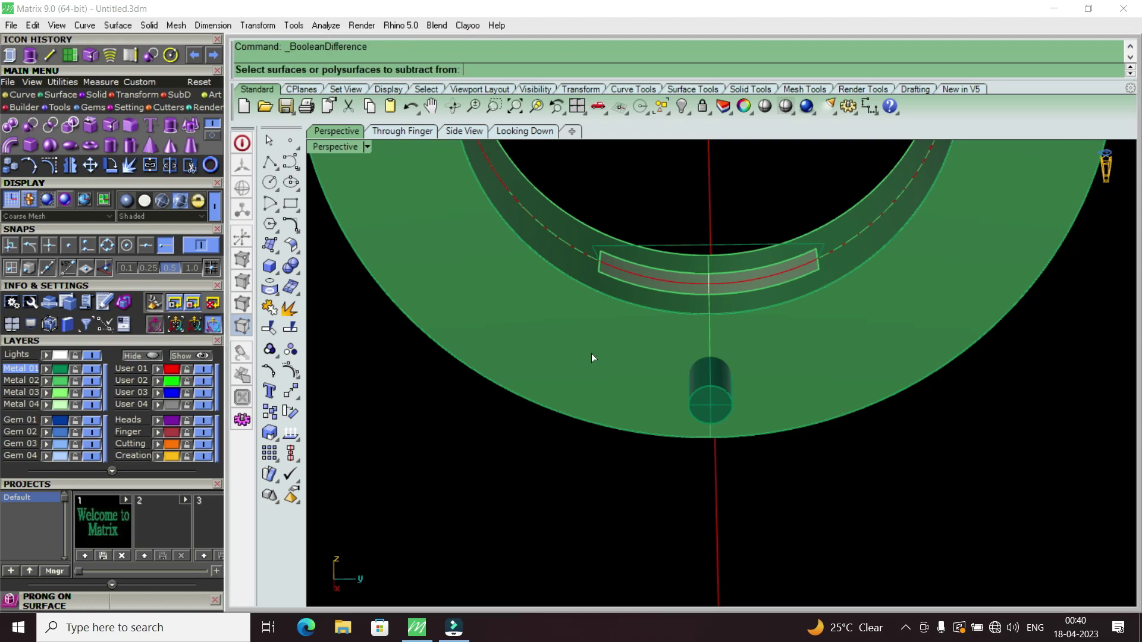
left_click(592, 352)
right_click_drag(622, 302, 692, 391)
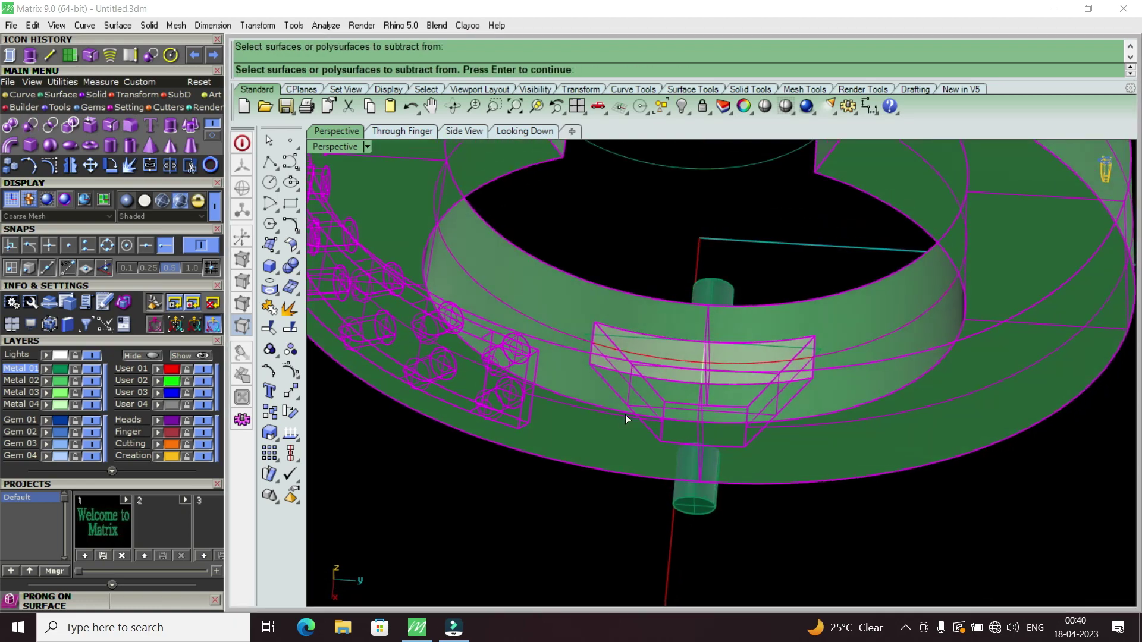
scroll(692, 391, "up", 3)
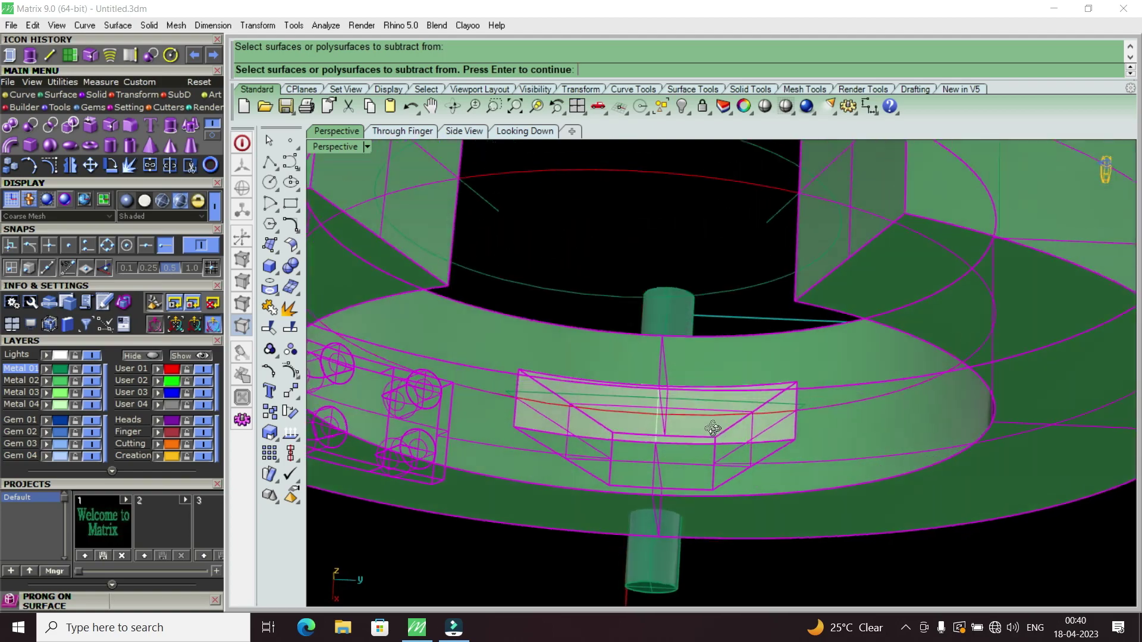
scroll(708, 428, "up", 3)
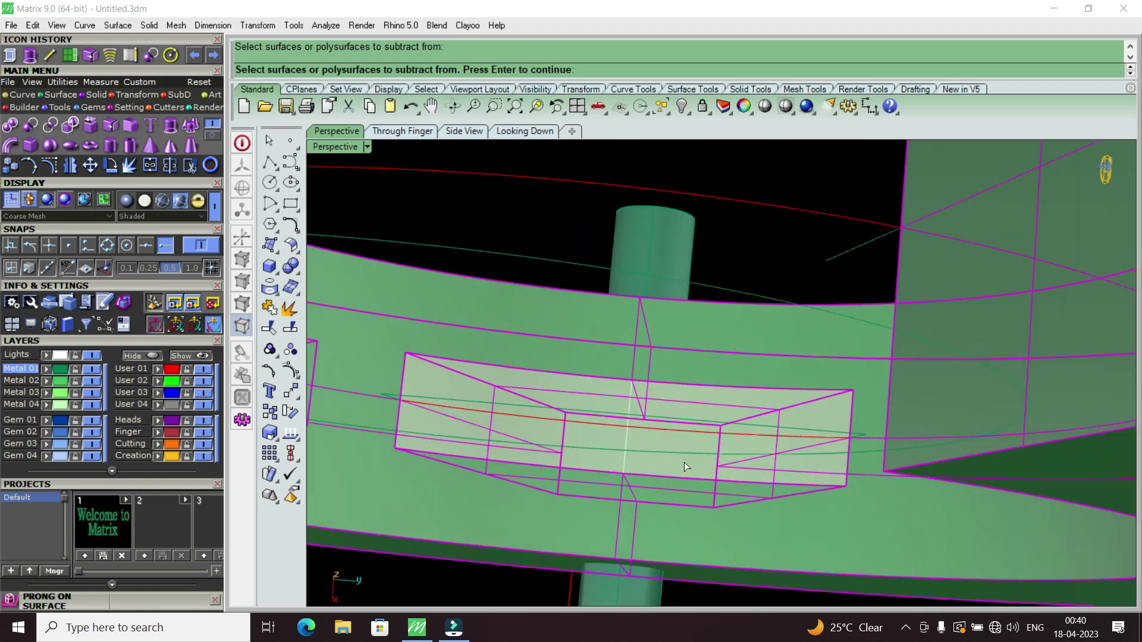
left_click(683, 461)
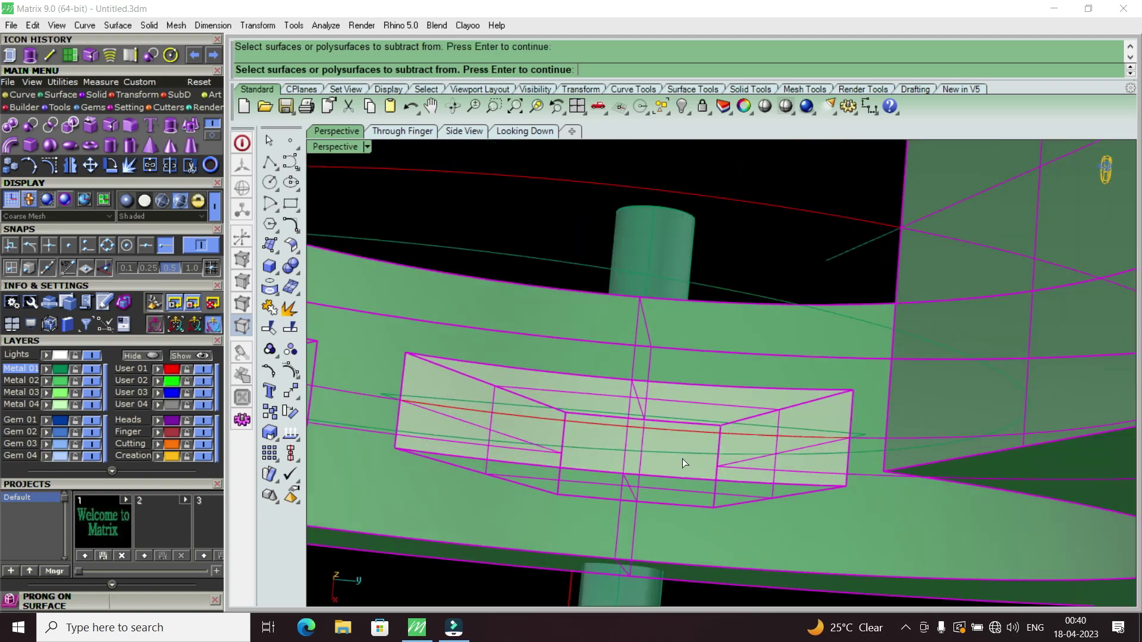
scroll(690, 446, "down", 5)
scroll(695, 356, "up", 4)
scroll(679, 436, "up", 2)
key("Return")
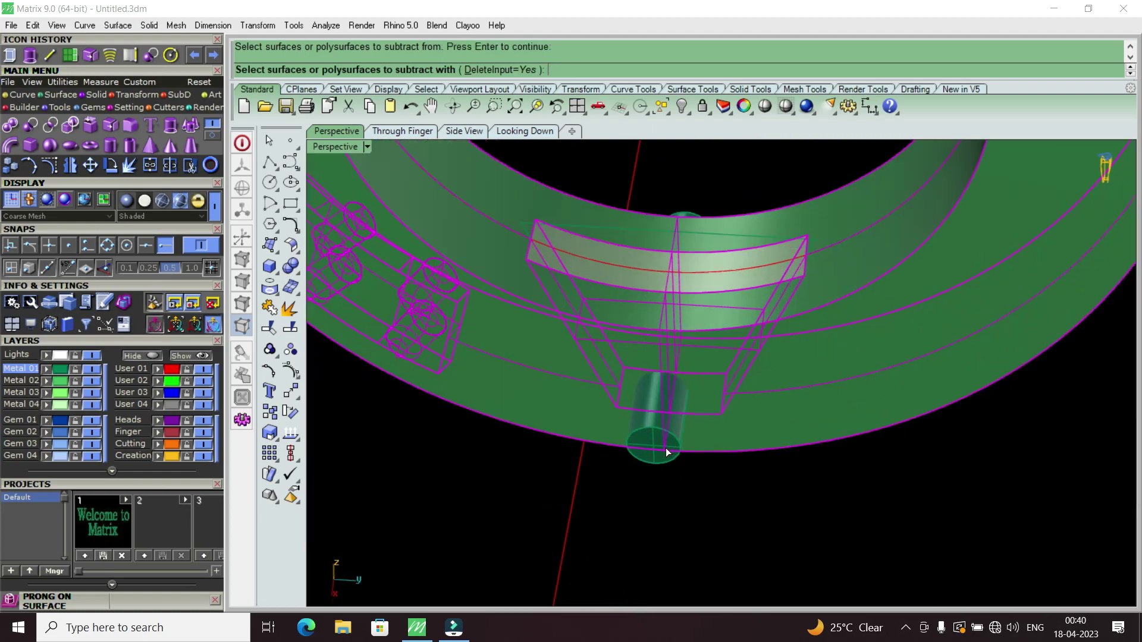
left_click(666, 448)
key("Return")
mouse_move(665, 448)
right_mouse_down()
mouse_move(723, 387)
mouse_move(730, 360)
mouse_move(751, 387)
mouse_move(716, 294)
mouse_move(708, 381)
mouse_move(748, 320)
mouse_move(762, 320)
right_mouse_up()
scroll(742, 360, "up", 3)
scroll(727, 338, "up", 2)
scroll(722, 388, "up", 3)
Step: Select all the prong and gem pieces and remove them from view
left_click(731, 382)
mouse_move(731, 381)
right_mouse_down()
mouse_move(777, 320)
mouse_move(814, 361)
right_mouse_up()
key("ctrl+a")
scroll(813, 356, "down", 2)
key("Delete")
scroll(804, 341, "up", 4)
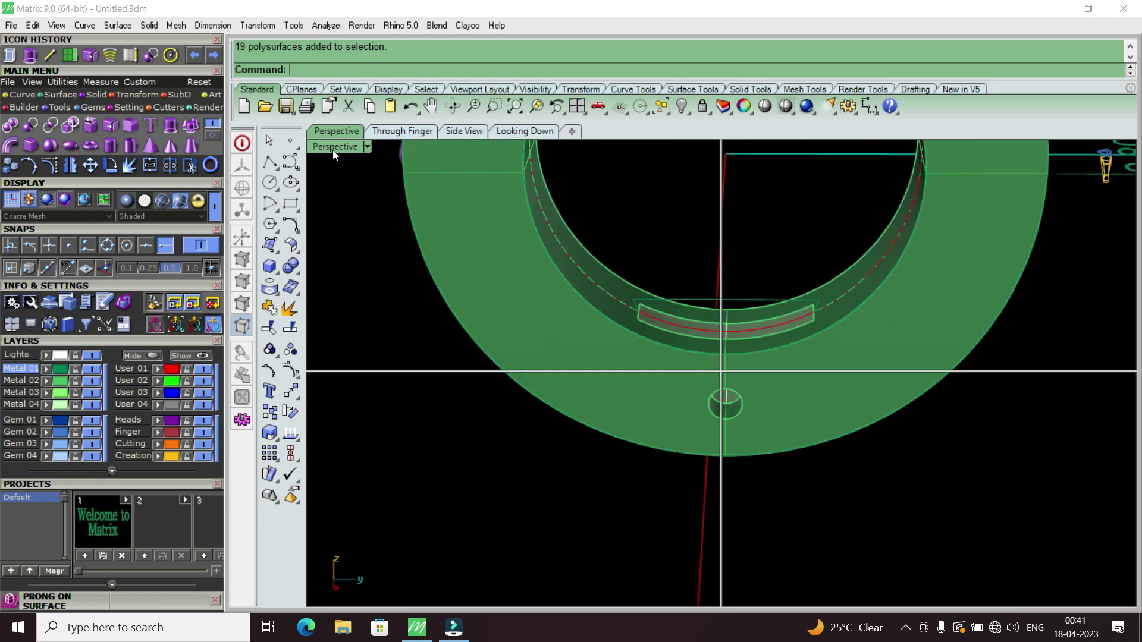
Step: Select the slanted line in Side View, cancelling a mistakenly repeated BooleanDifference
double_click(333, 148)
left_click(990, 452)
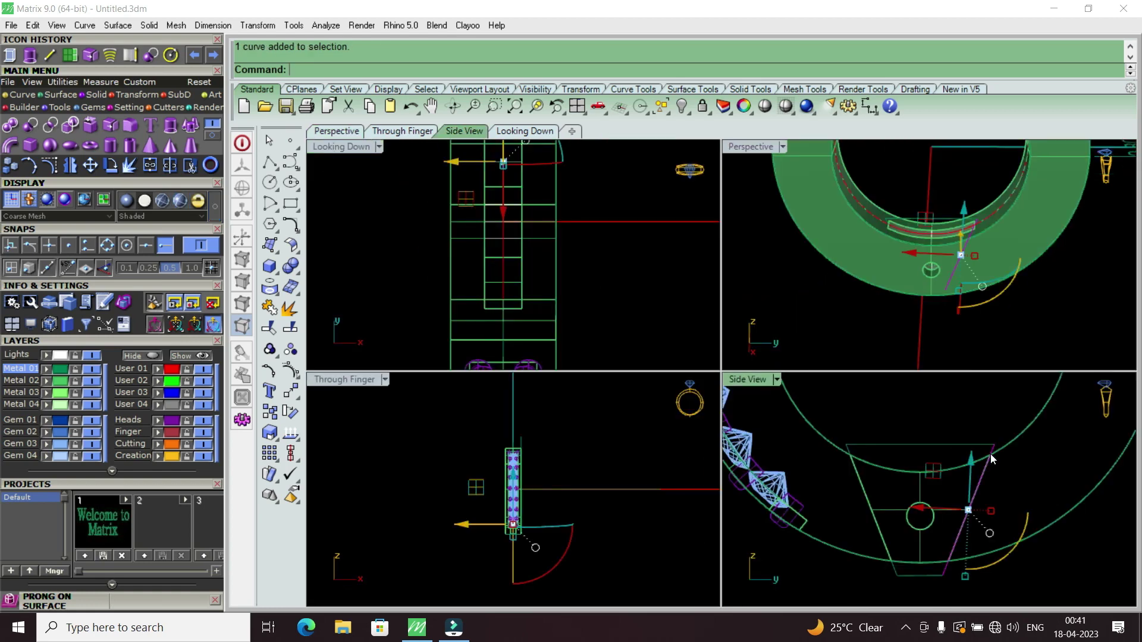
scroll(970, 450, "down", 2)
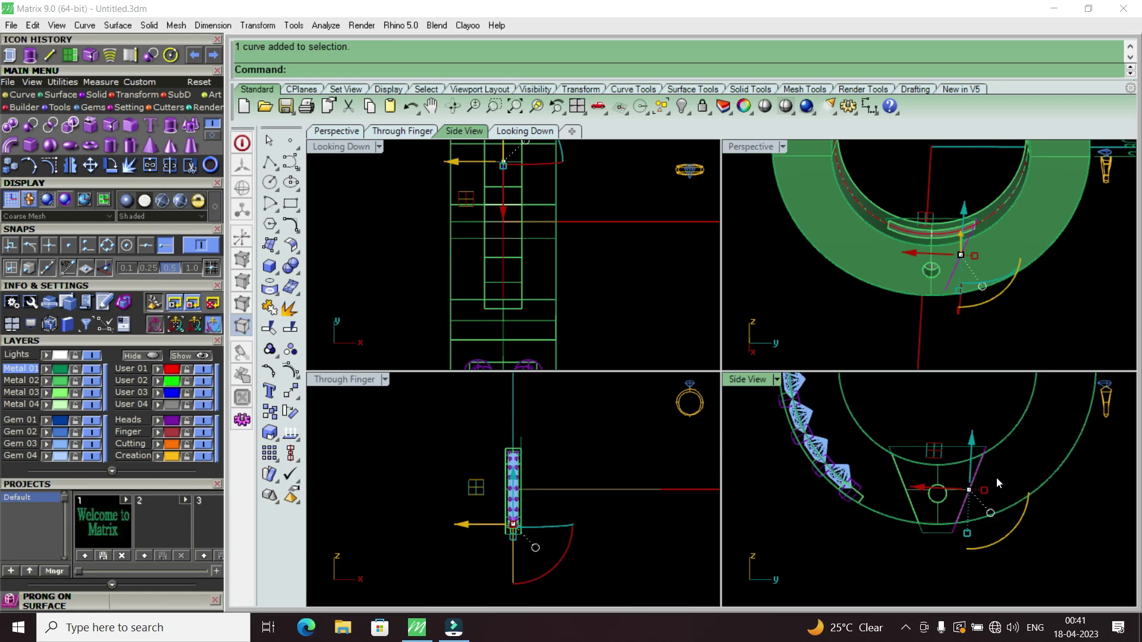
scroll(983, 480, "up", 3)
scroll(968, 488, "up", 2)
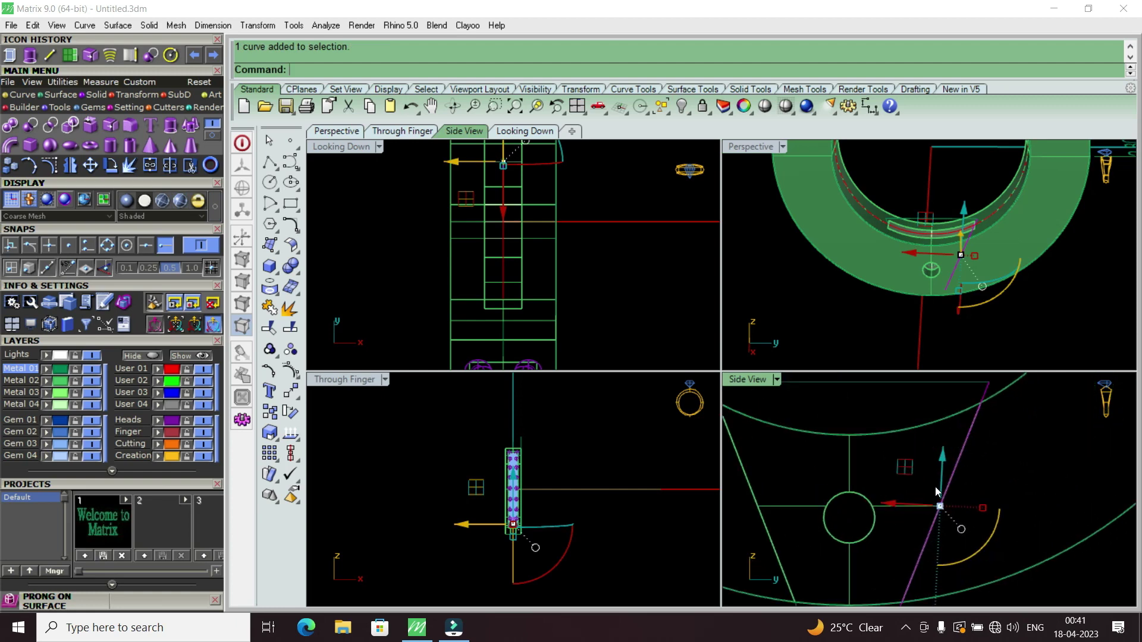
right_click(966, 238)
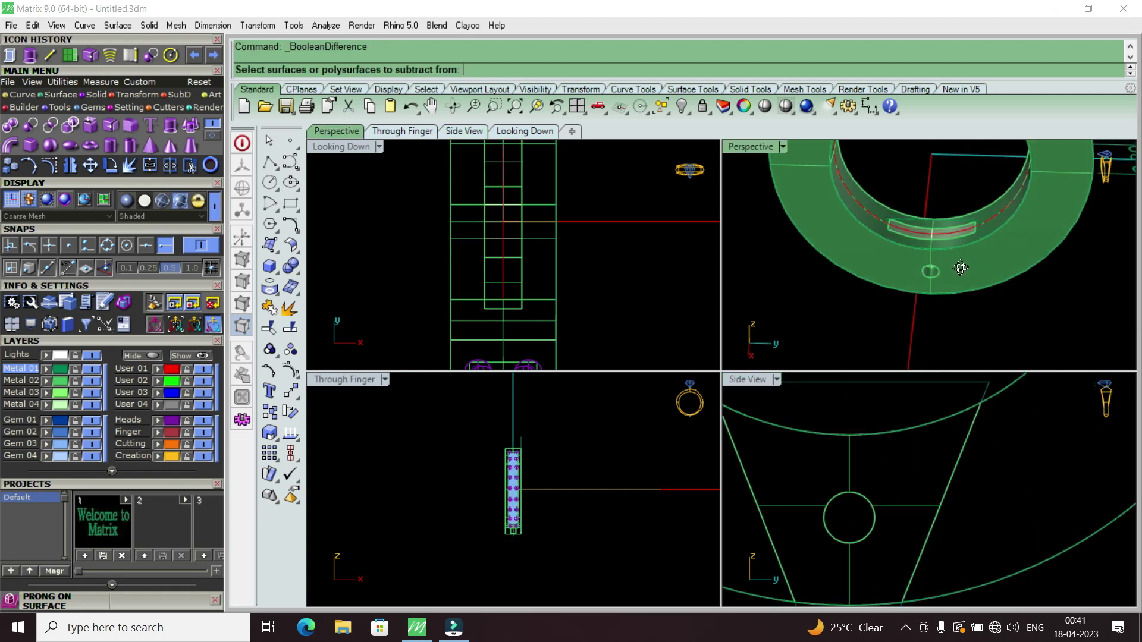
scroll(967, 253, "down", 3)
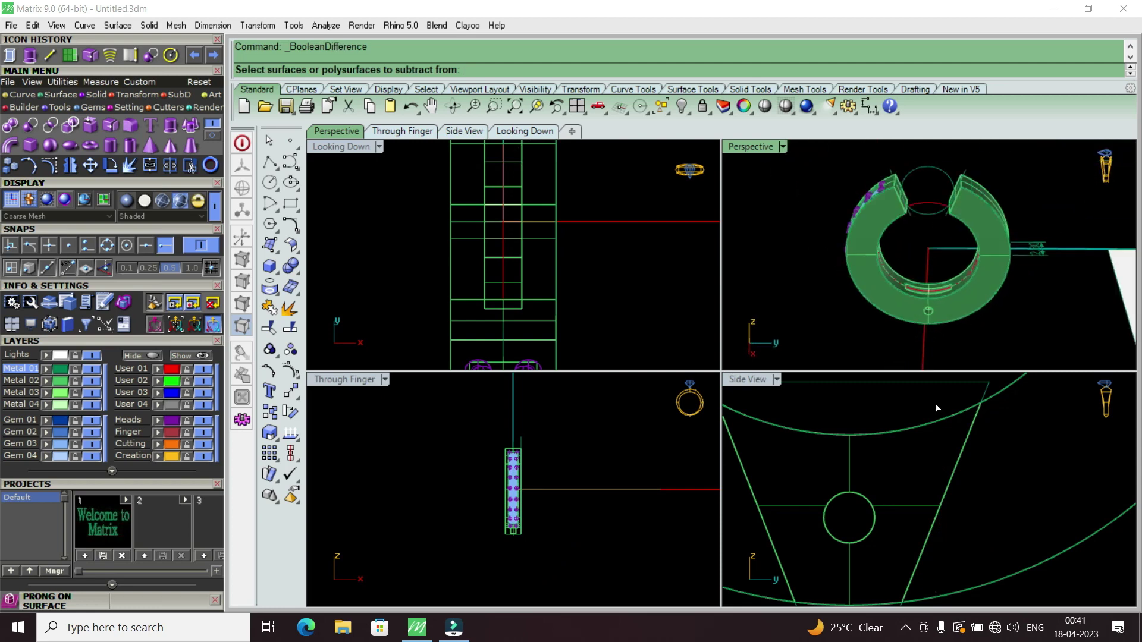
scroll(956, 467, "down", 2)
scroll(966, 455, "up", 1)
scroll(966, 455, "up", 2)
left_click(969, 451)
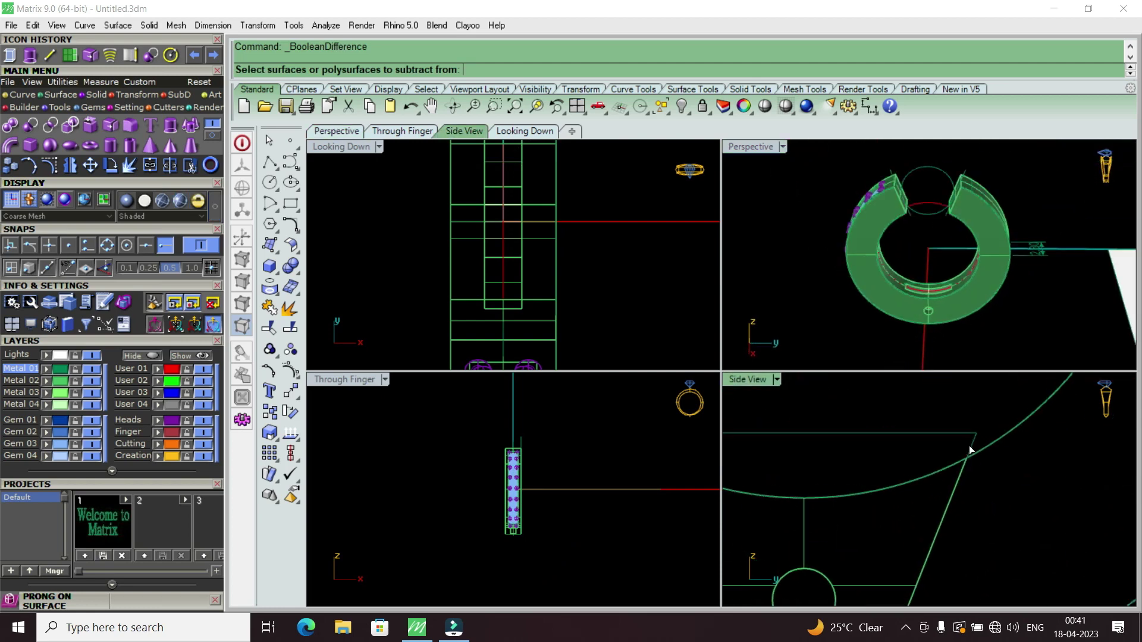
scroll(970, 450, "down", 2)
scroll(964, 447, "up", 1)
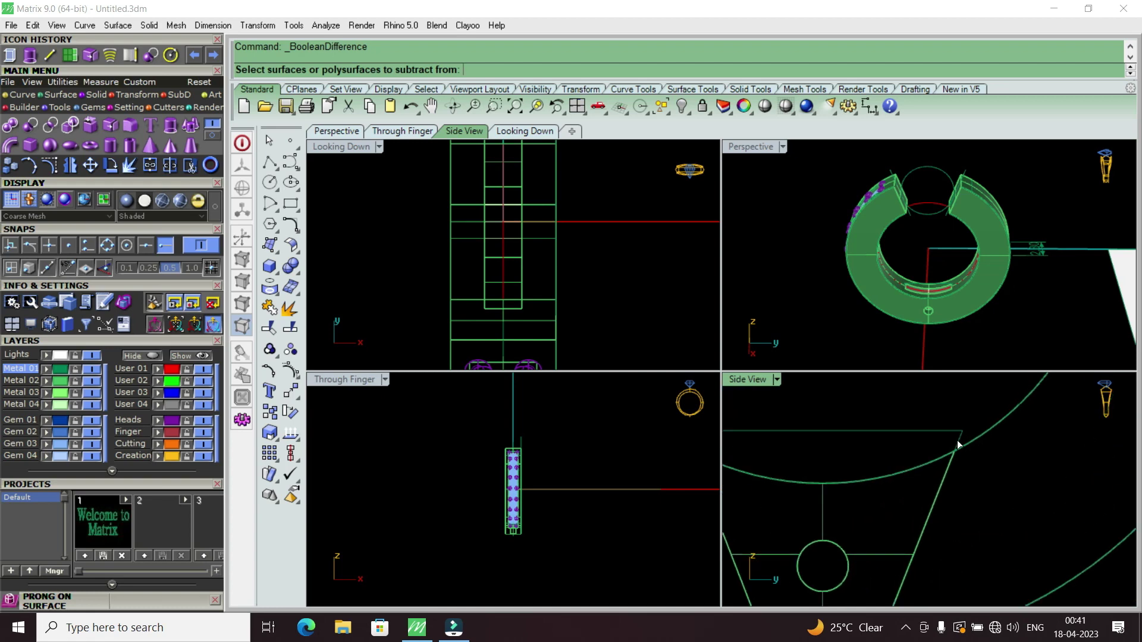
key("Escape")
Step: Extrude the slanted line straight on both sides into a flat cutting plane
left_click(958, 441)
scroll(958, 440, "down", 2)
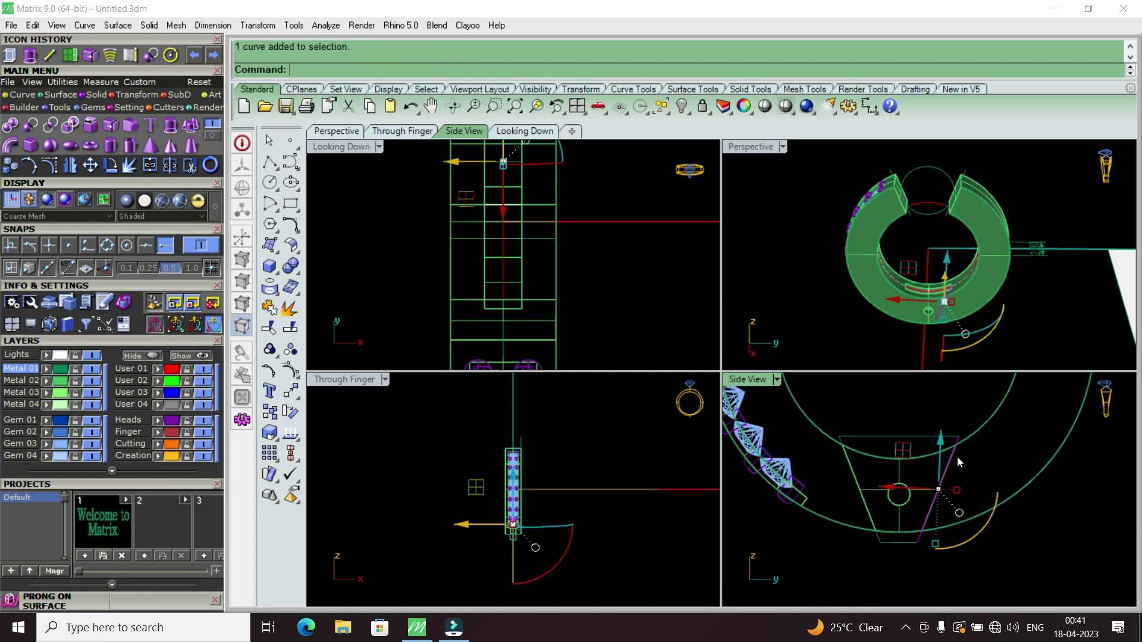
left_click(30, 58)
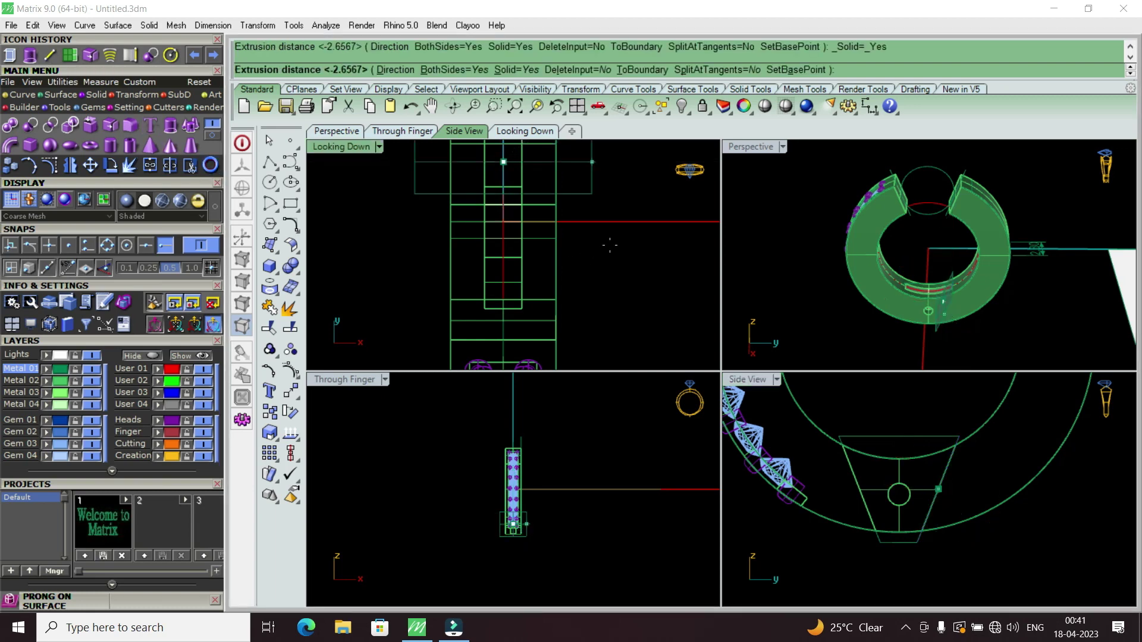
scroll(607, 245, "down", 4)
left_click(446, 216)
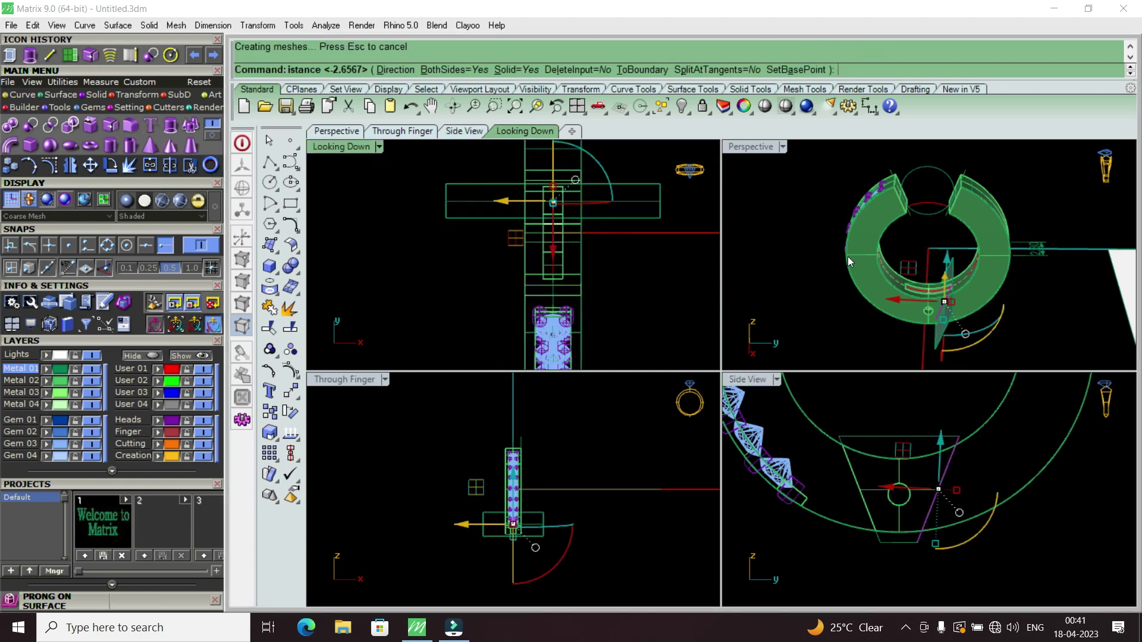
Step: Maximize Perspective to check the plane crossing the band, then begin typing the Boolean command
left_click(761, 150)
double_click(761, 150)
right_click_drag(727, 430, 773, 447)
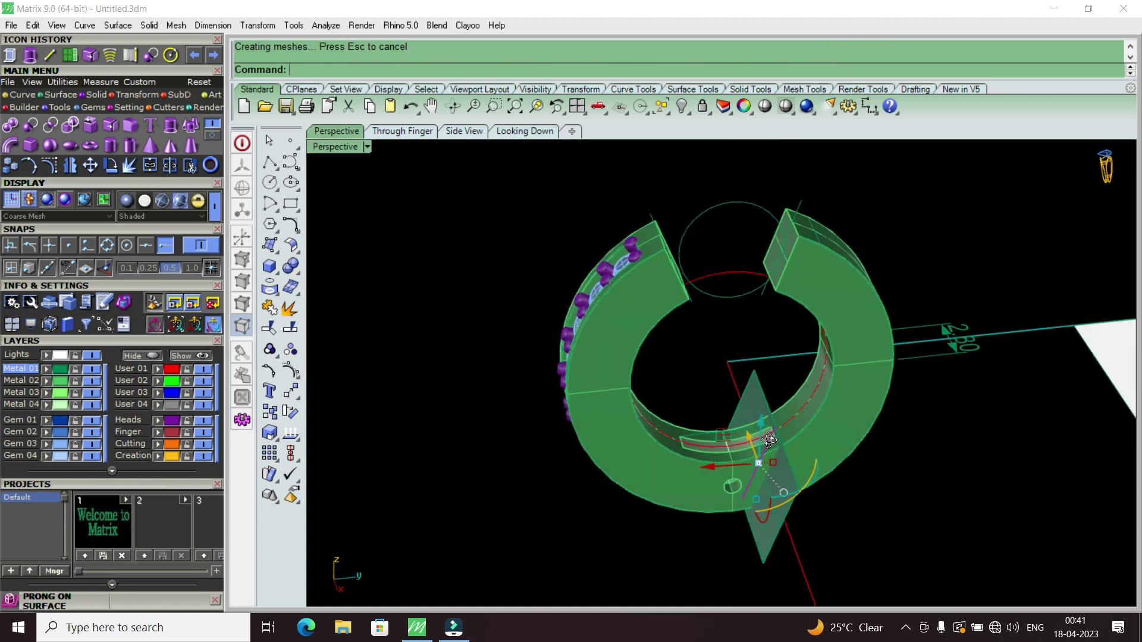
scroll(784, 455, "up", 5)
scroll(784, 455, "down", 5)
scroll(779, 466, "up", 5)
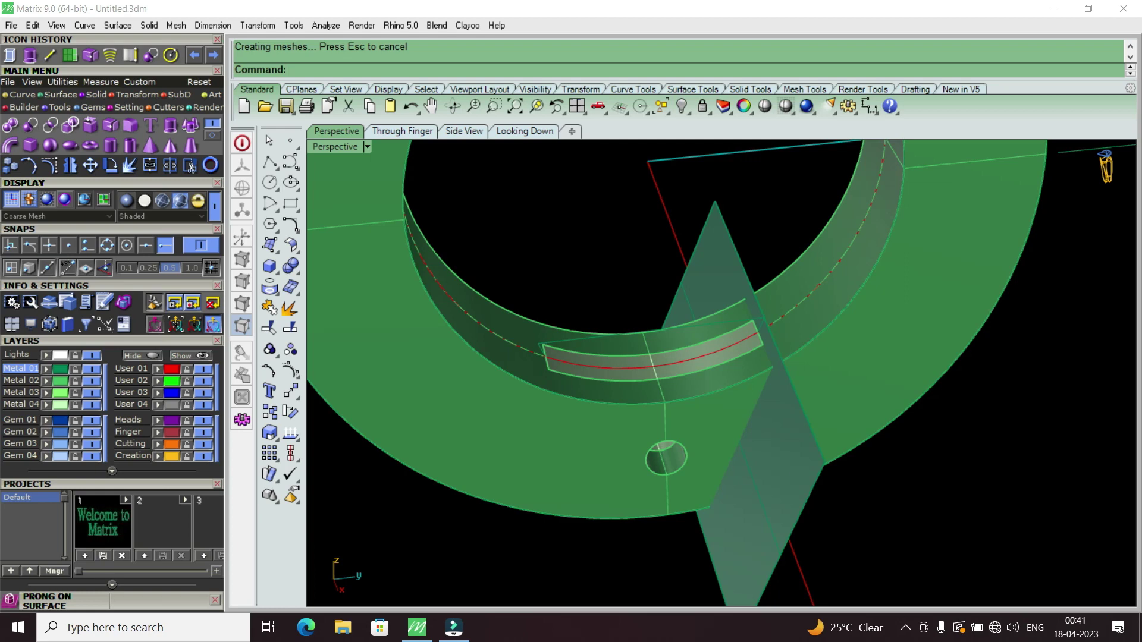
type("Bo")
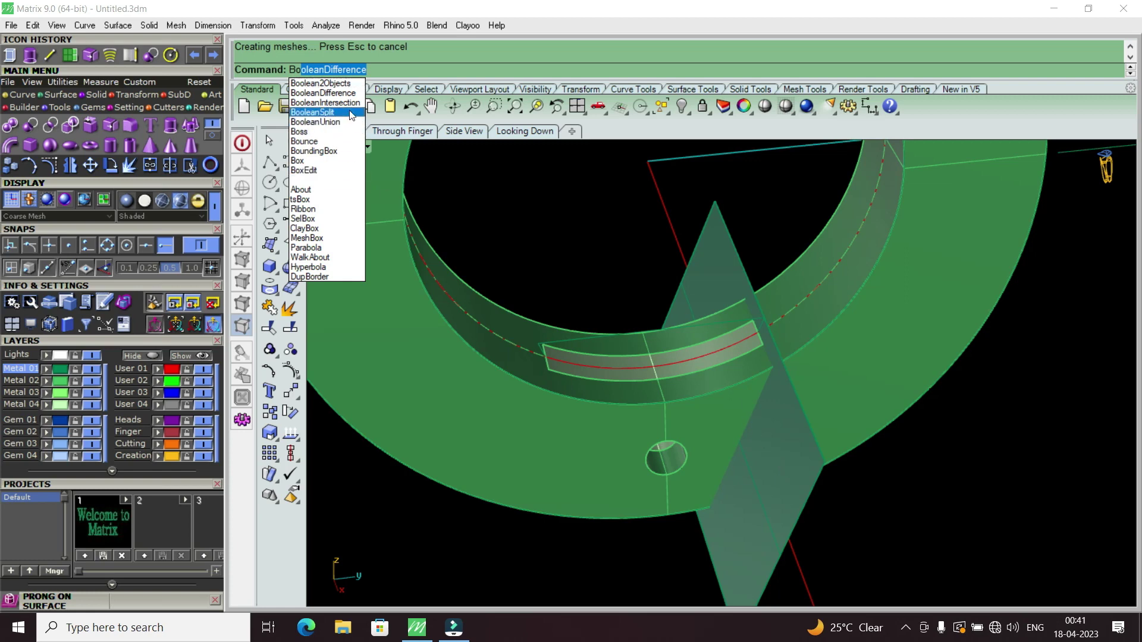
Step: BooleanSplit the ring band with the slanted plane, producing twenty pieces
left_click(324, 112)
left_click(866, 379)
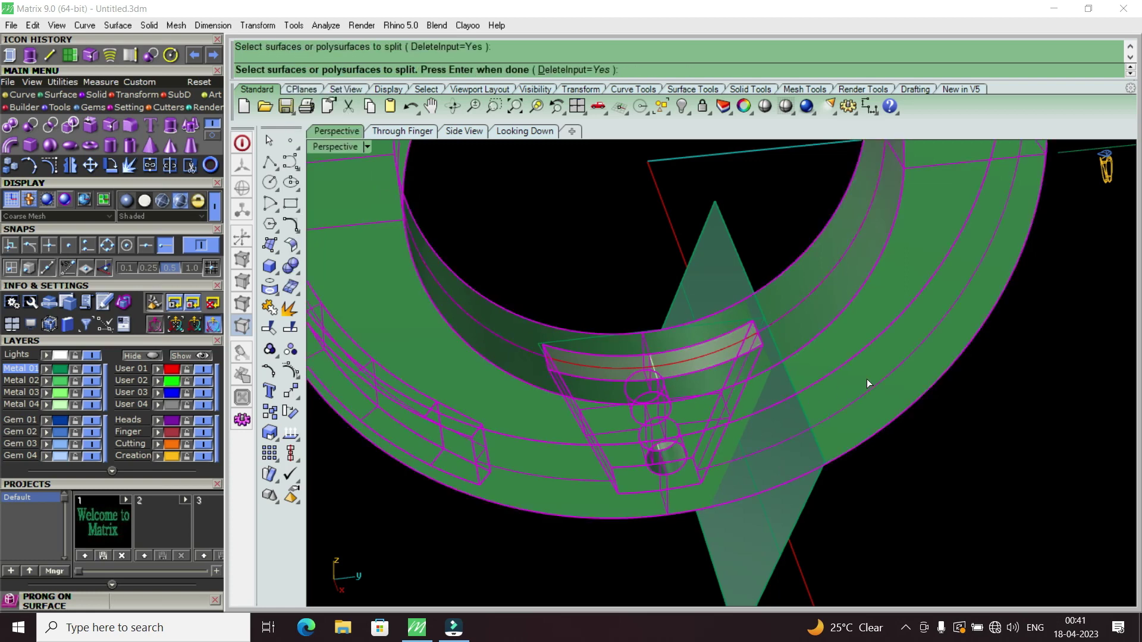
key("Return")
left_click(780, 475)
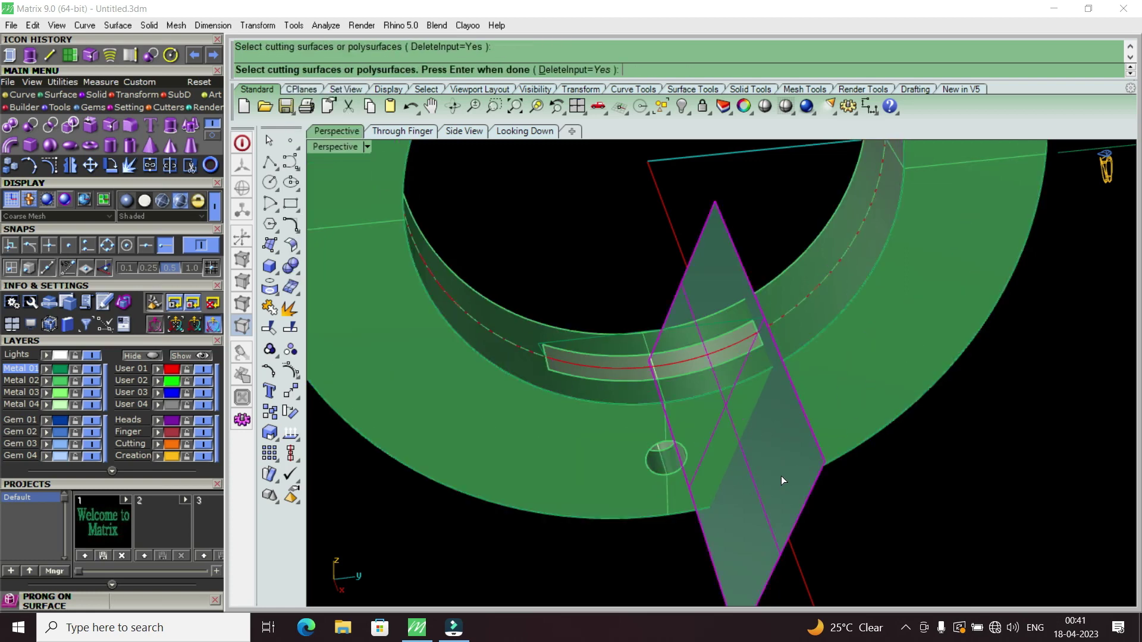
key("Return")
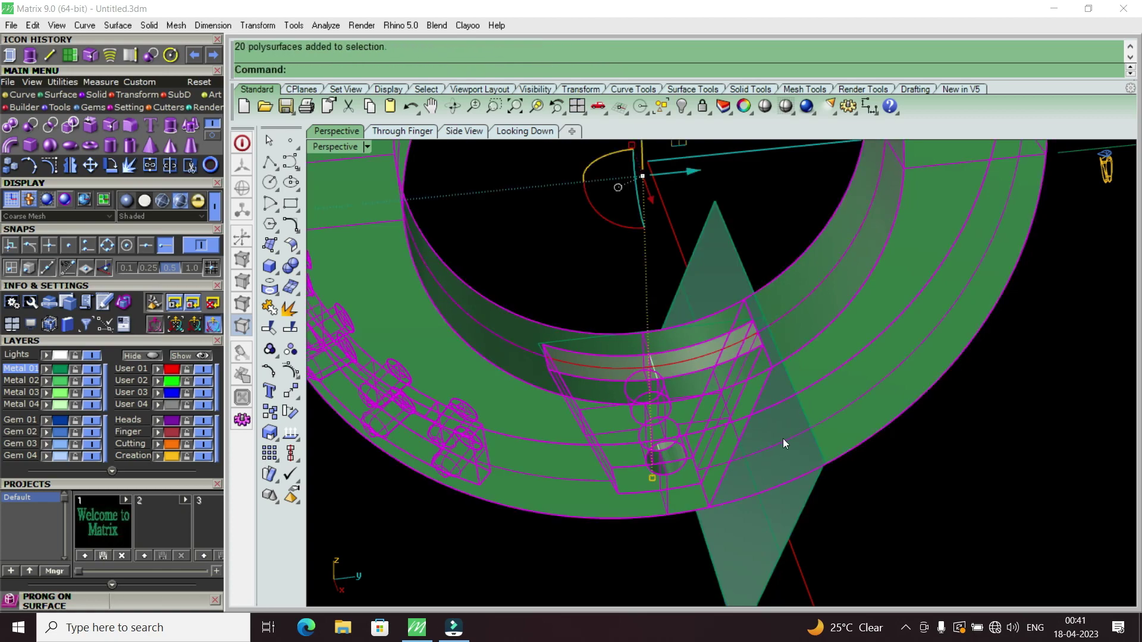
mouse_move(782, 438)
right_mouse_down()
mouse_move(737, 432)
mouse_move(735, 343)
mouse_move(763, 422)
mouse_move(781, 375)
mouse_move(747, 433)
mouse_move(763, 471)
mouse_move(764, 431)
right_mouse_up()
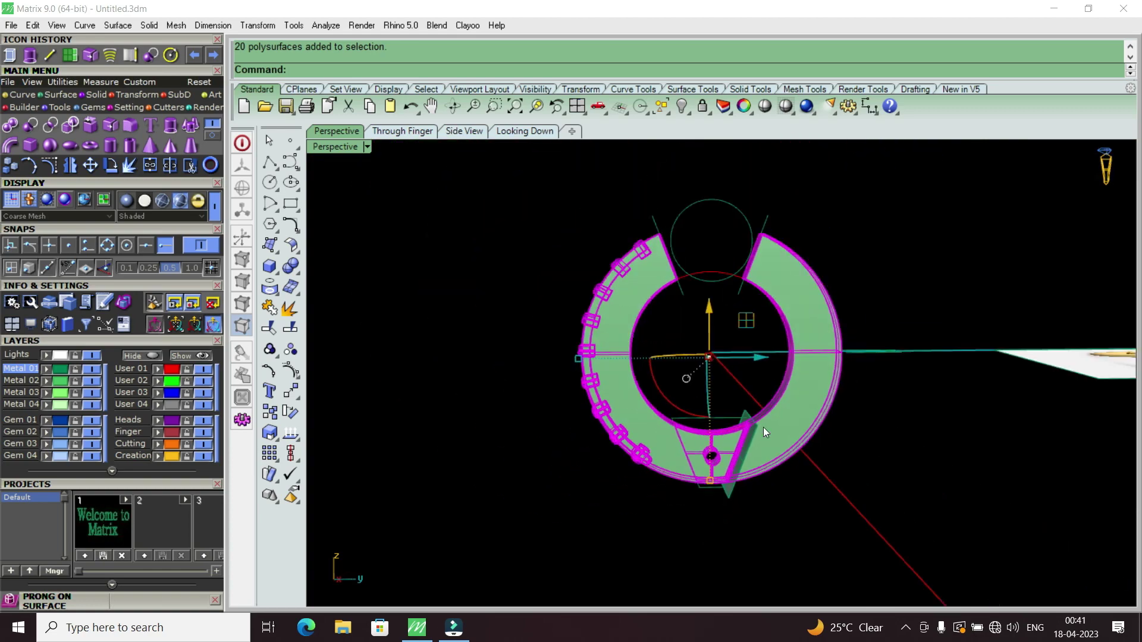
type("U")
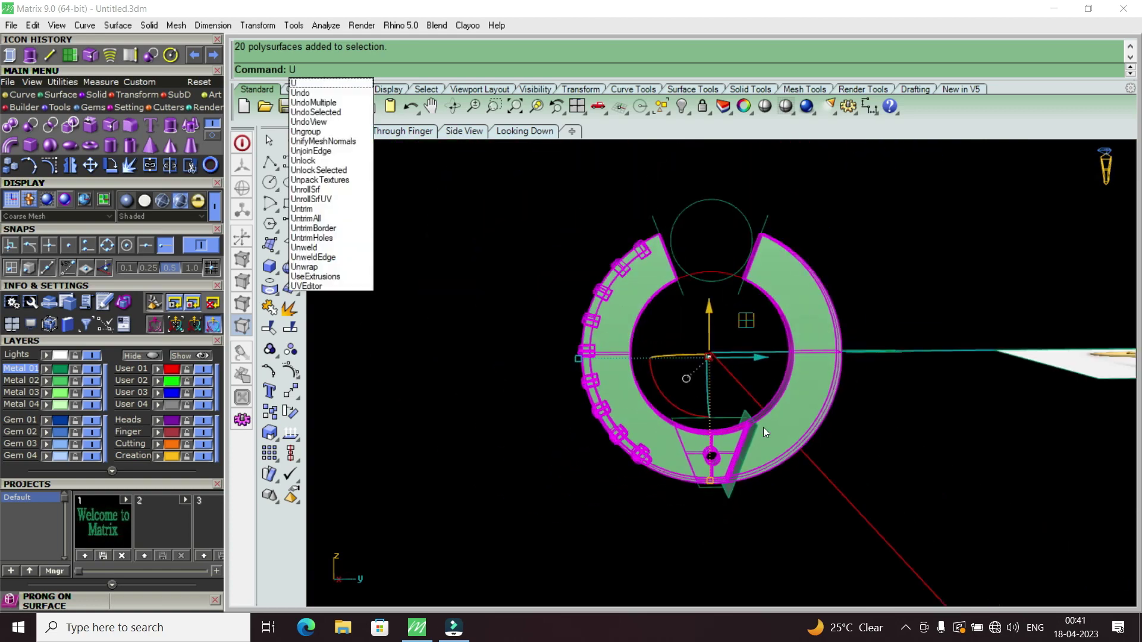
Step: Select the prong's band and body pieces and group them with the G command
left_click(337, 138)
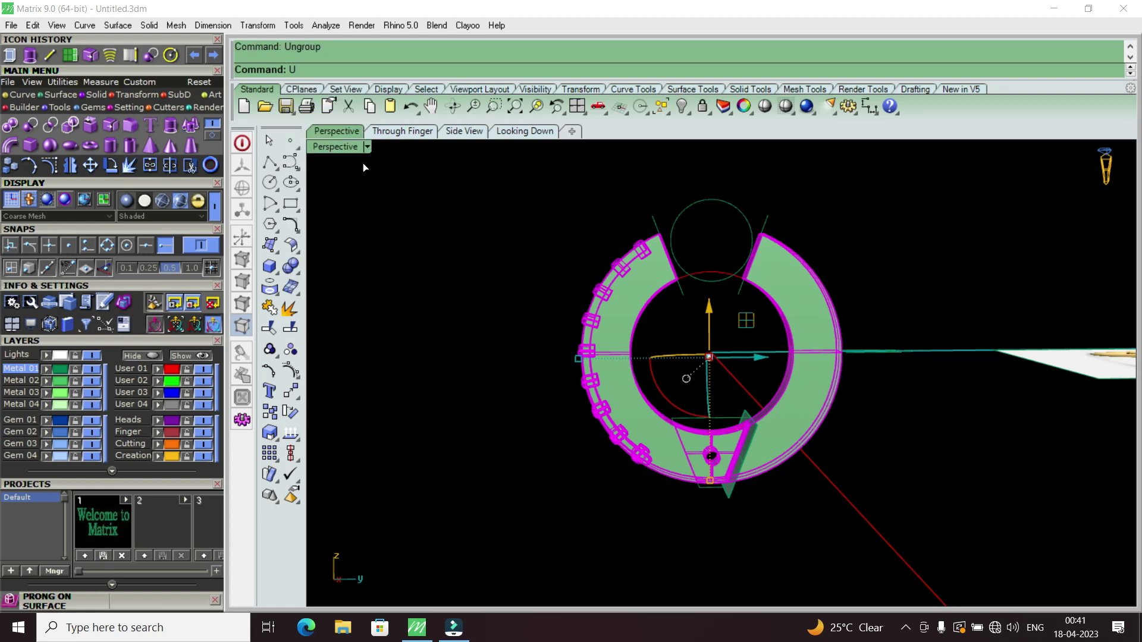
scroll(708, 462, "up", 2)
left_click(831, 419)
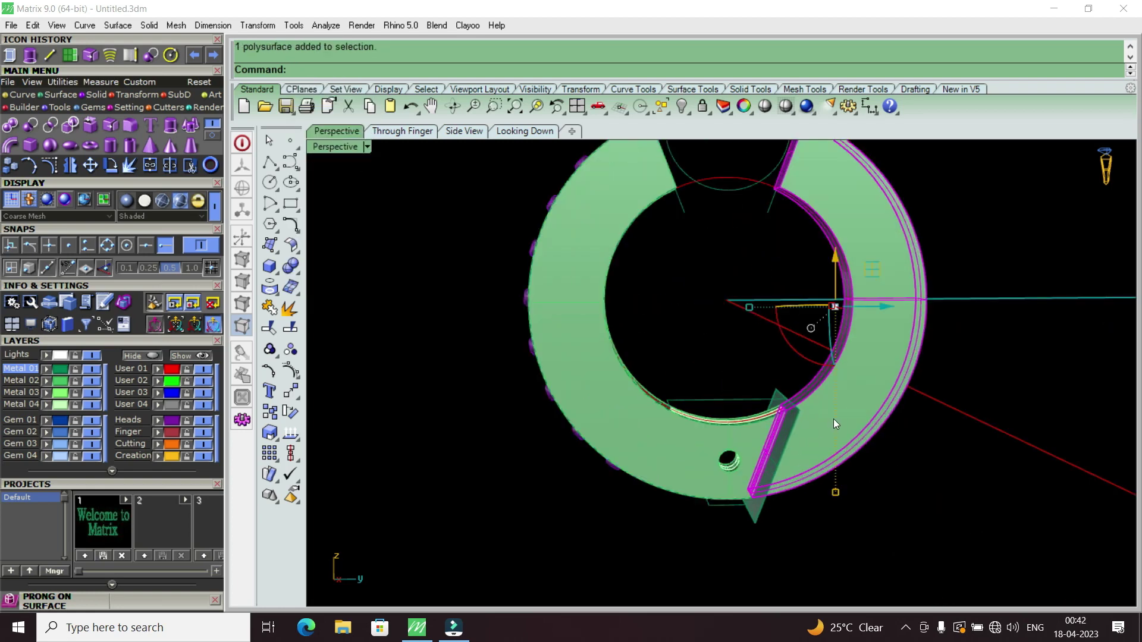
right_click_drag(833, 419, 791, 416)
scroll(769, 412, "up", 4)
scroll(769, 413, "up", 2)
left_click(738, 395)
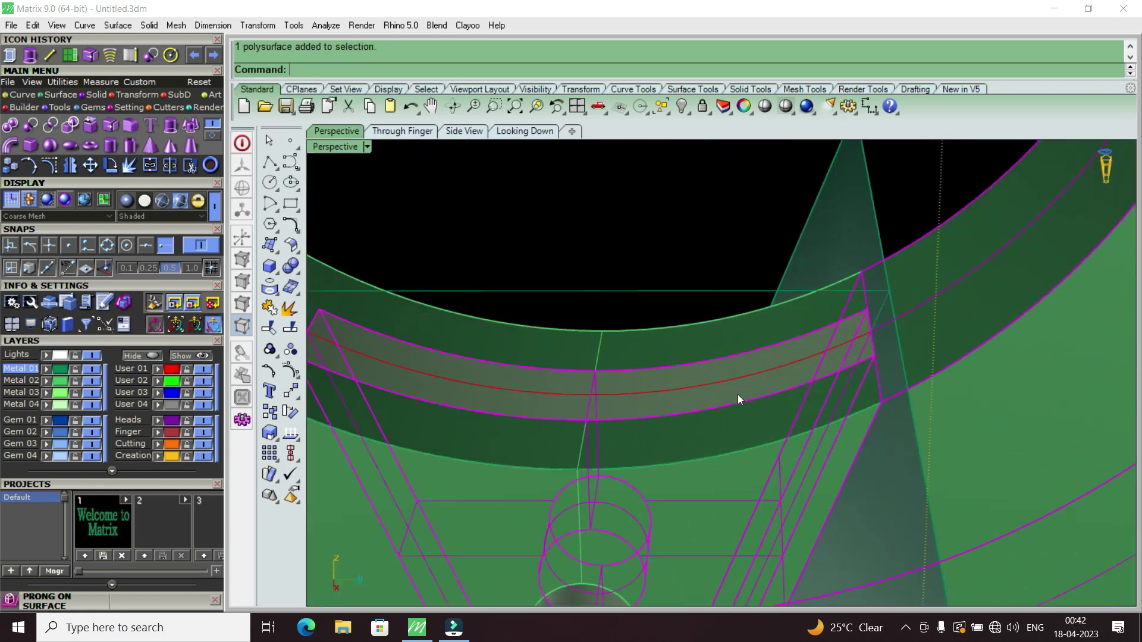
scroll(737, 395, "down", 3)
scroll(755, 397, "down", 2)
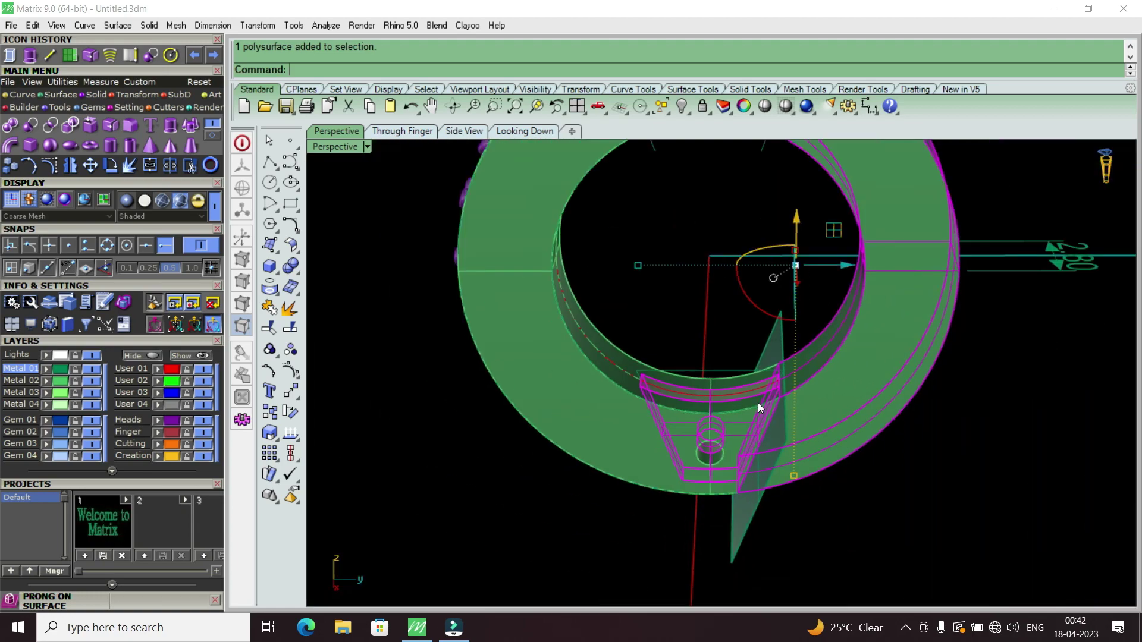
scroll(757, 402, "up", 3)
scroll(758, 402, "down", 3)
type("g")
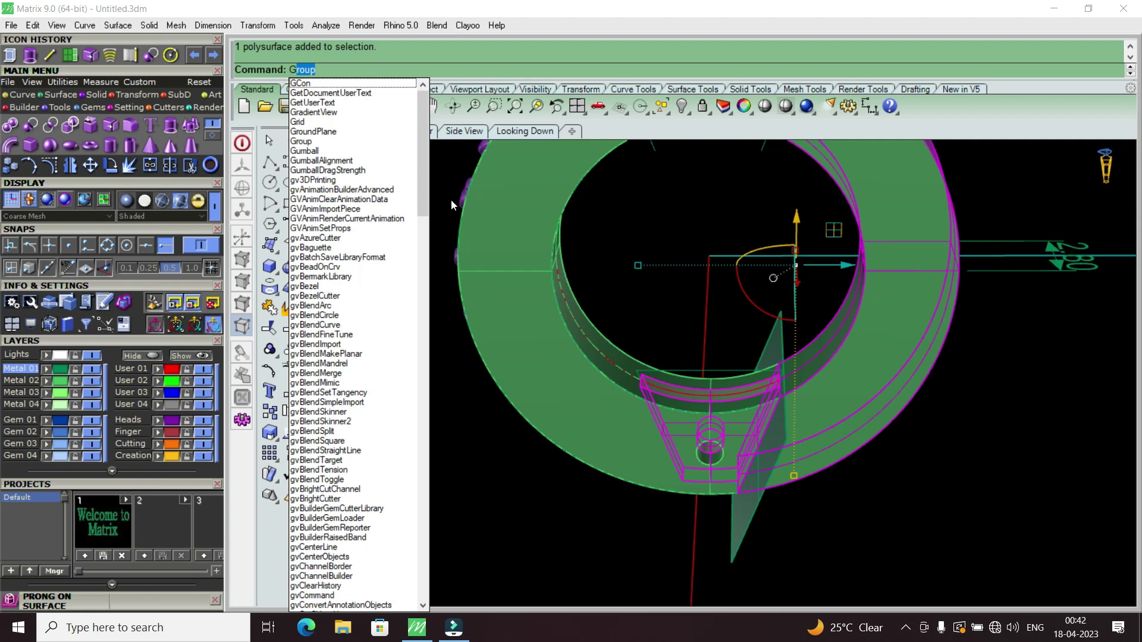
key("Return")
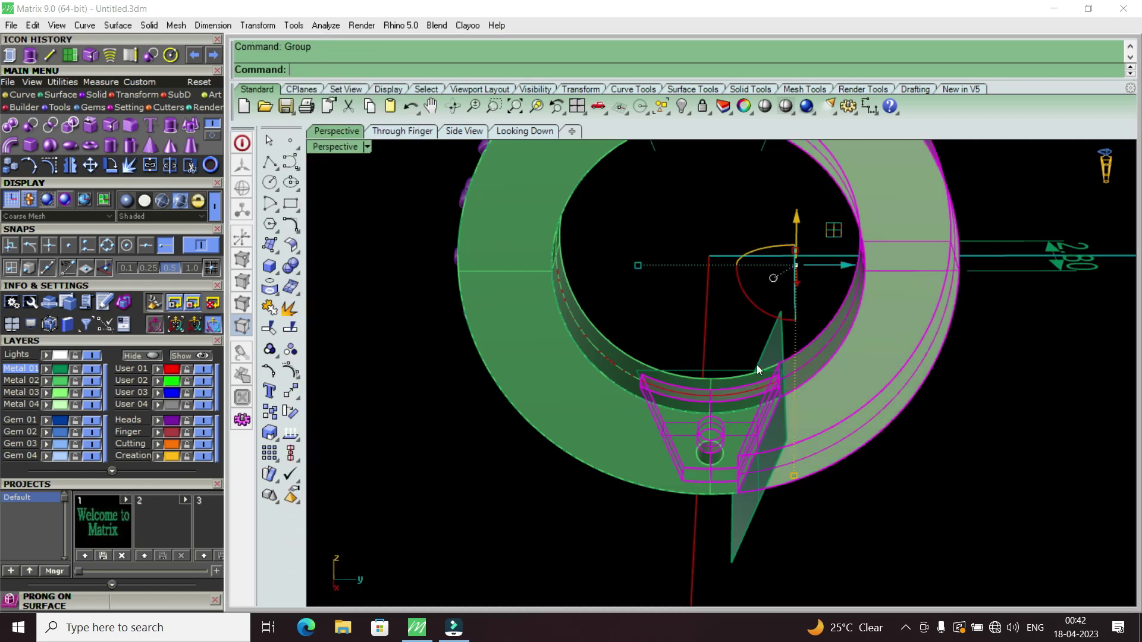
Step: Remove the stray cutting plane, select the prong with its band half, and restore four viewports
scroll(756, 365, "down", 3)
scroll(787, 395, "up", 3)
right_click_drag(788, 395, 758, 434)
left_click(759, 434)
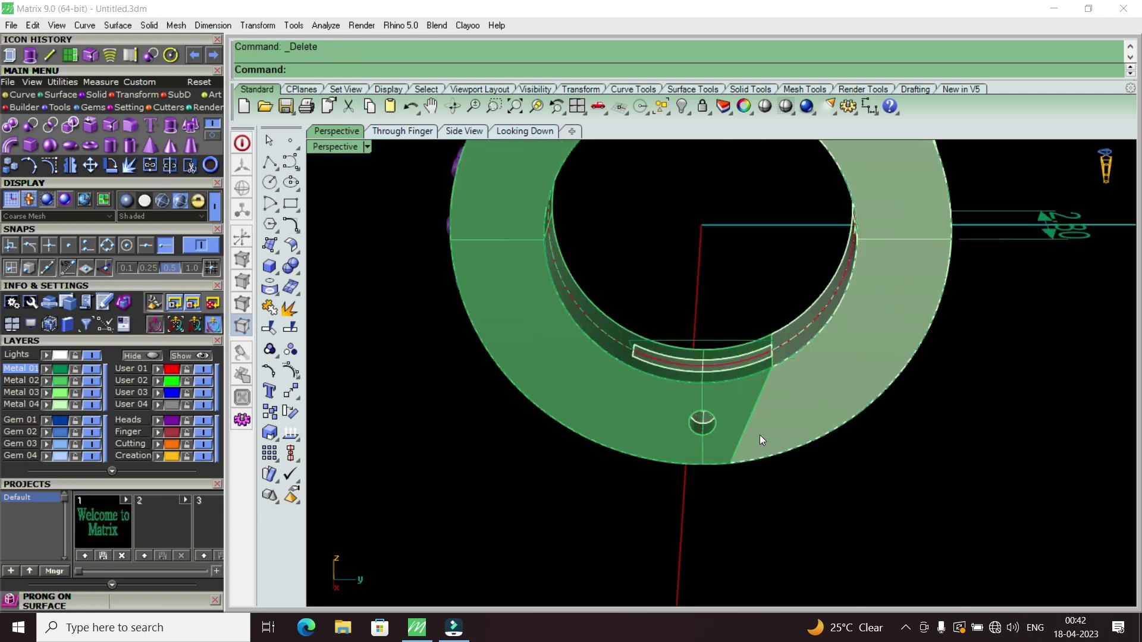
scroll(773, 369, "up", 3)
scroll(785, 345, "up", 2)
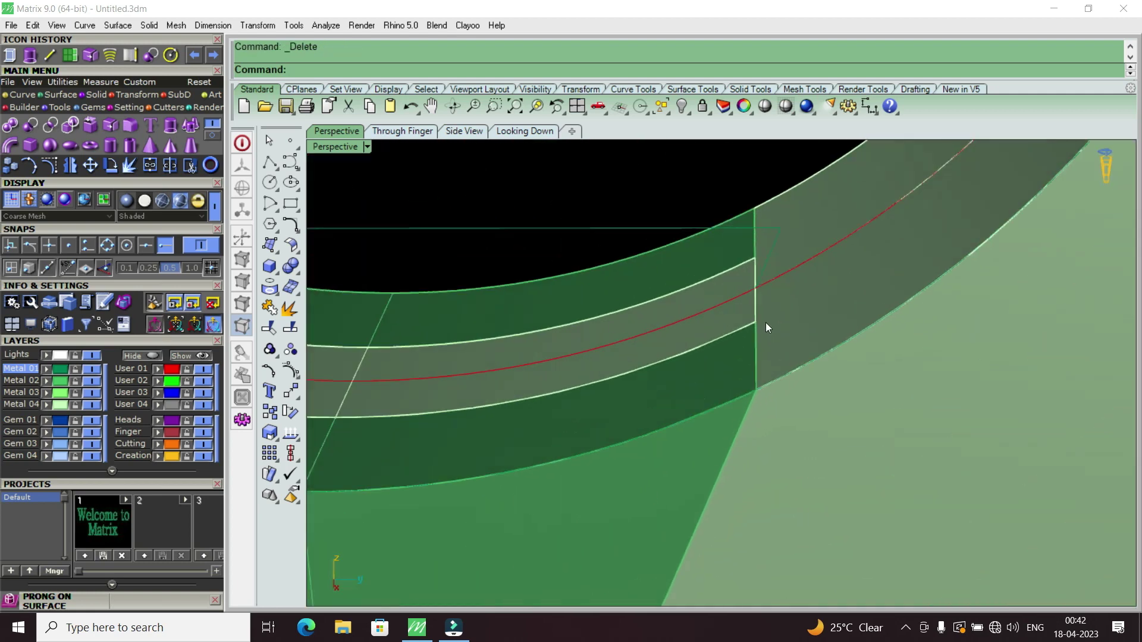
scroll(758, 321, "up", 2)
scroll(833, 362, "down", 3)
left_click(804, 377)
scroll(780, 456, "down", 3)
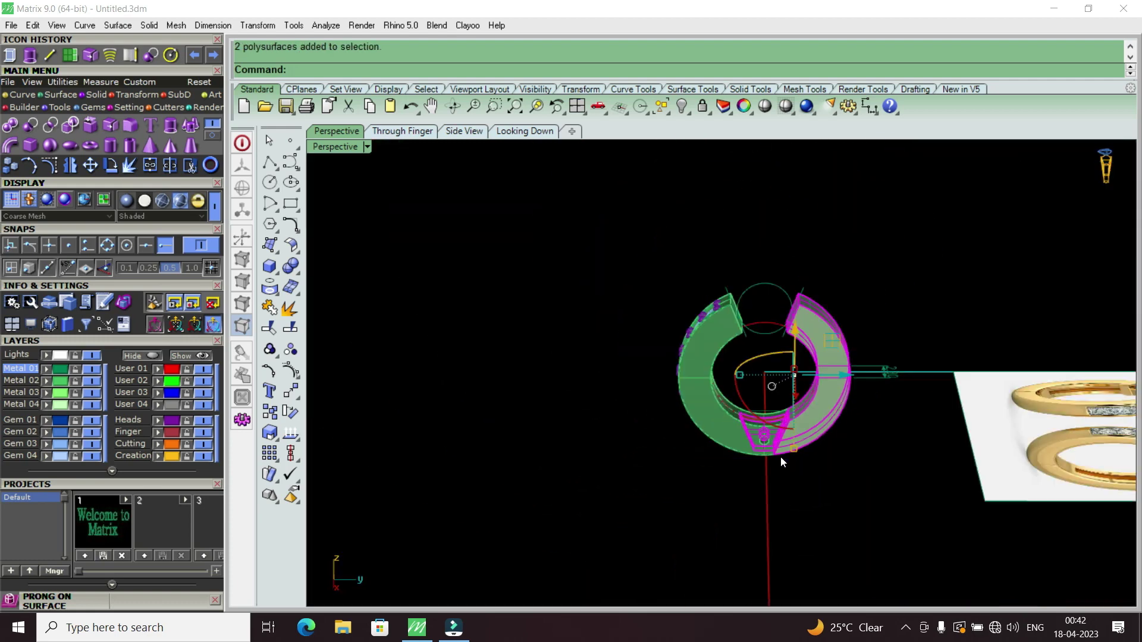
scroll(771, 394, "down", 2)
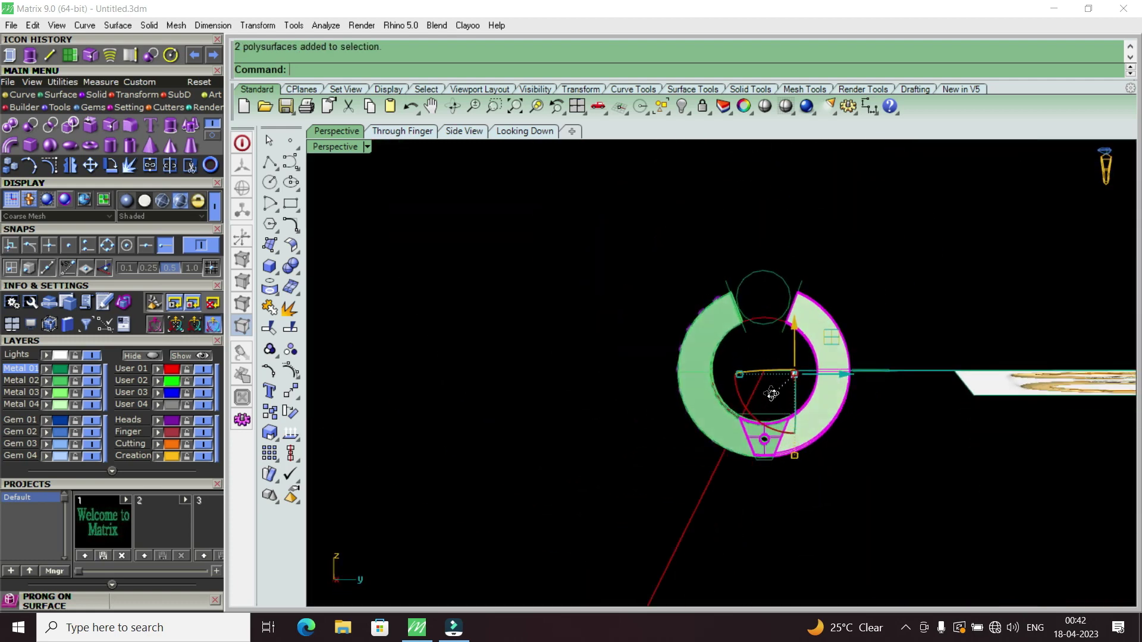
double_click(350, 150)
scroll(905, 523, "down", 2)
Step: Start Rotate with Center snap on, anchored at the prong circle's centre in Side View
scroll(920, 559, "down", 1)
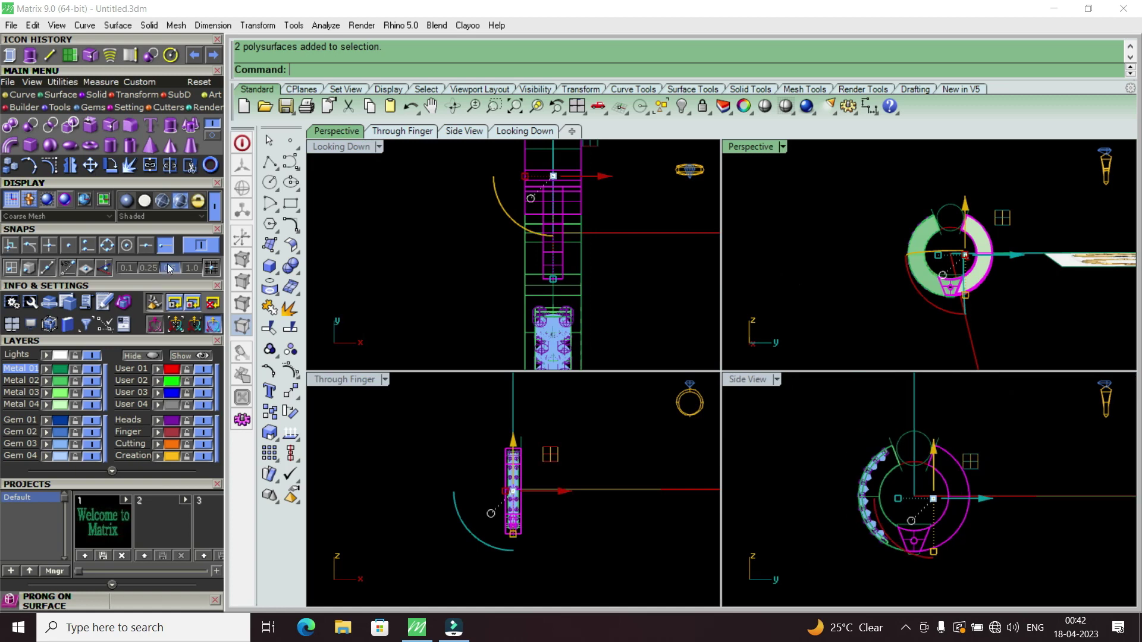
left_click(109, 168)
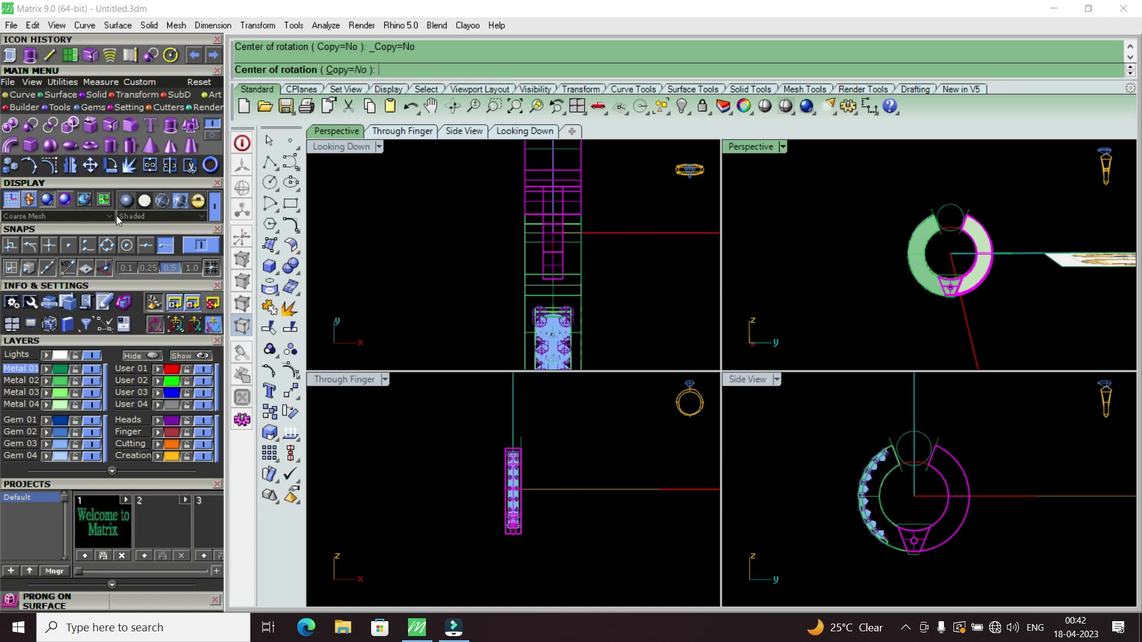
left_click(128, 244)
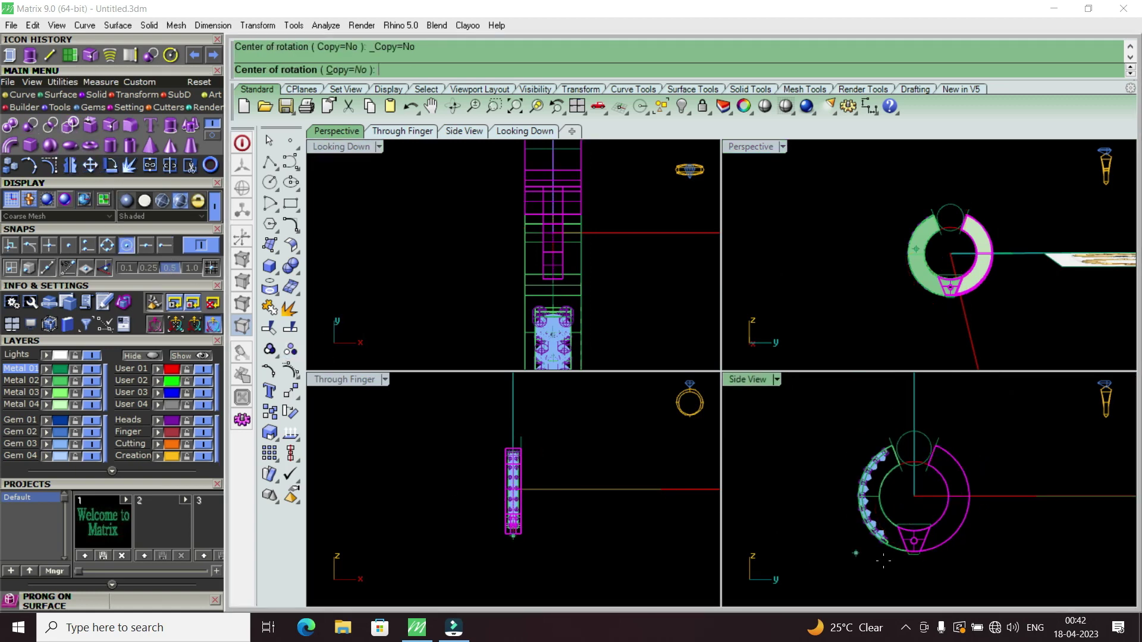
scroll(936, 559, "up", 2)
scroll(934, 553, "up", 1)
left_click(913, 541)
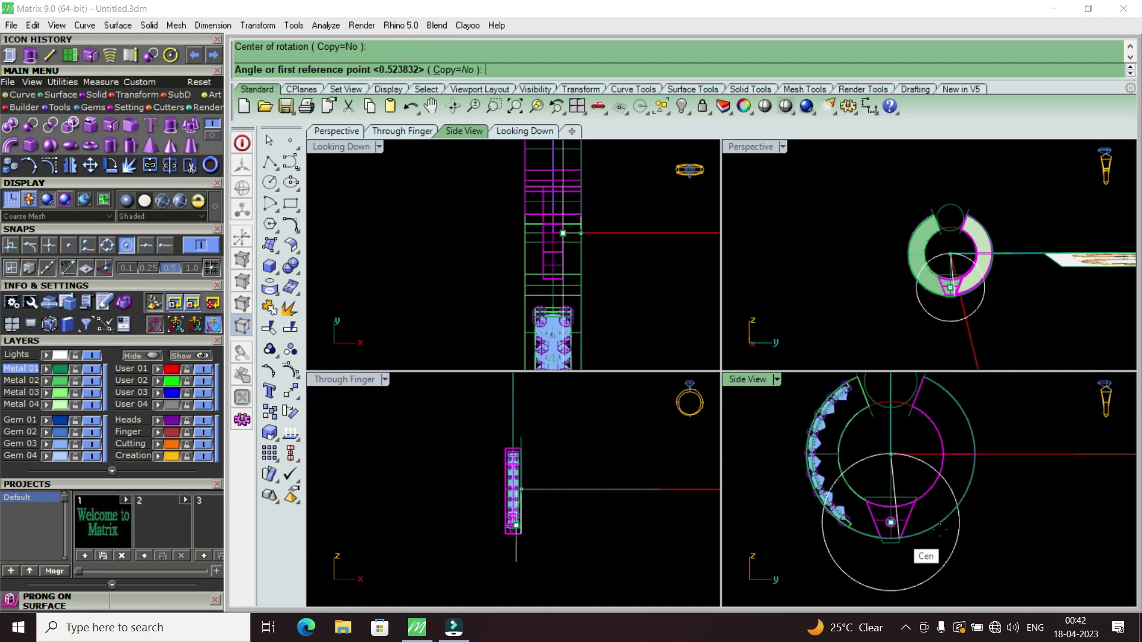
Step: Pick the reference point and final angle to swing the prong and band half open
scroll(975, 445, "up", 1)
left_click(976, 445)
scroll(1001, 471, "down", 2)
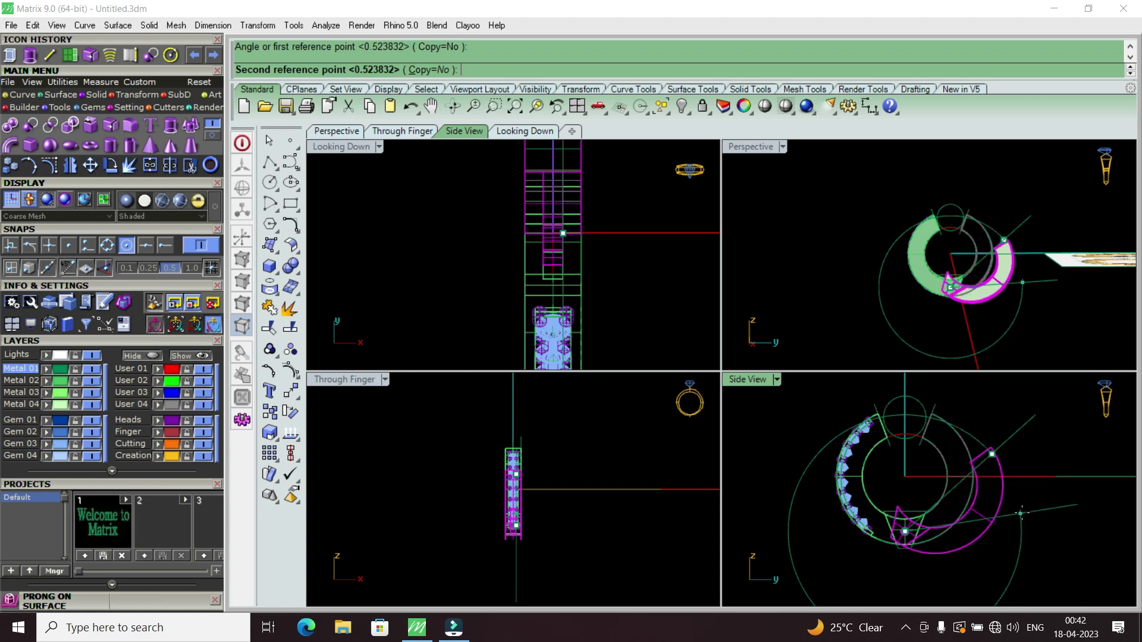
scroll(1009, 538, "up", 1)
scroll(1009, 538, "up", 1)
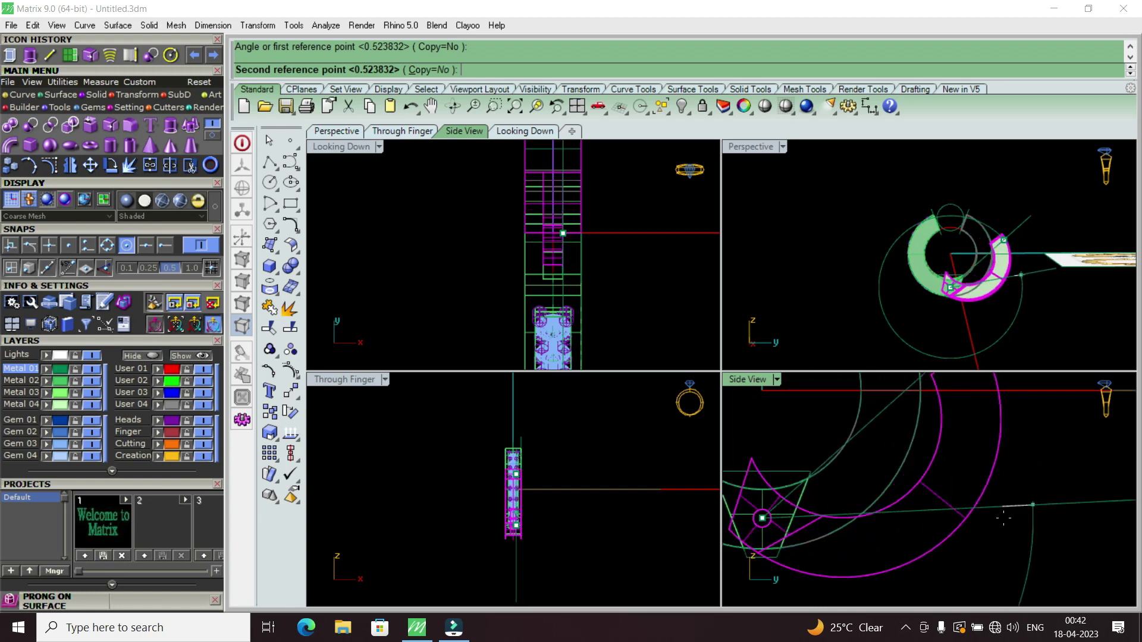
scroll(1005, 517, "down", 1)
scroll(1004, 511, "up", 1)
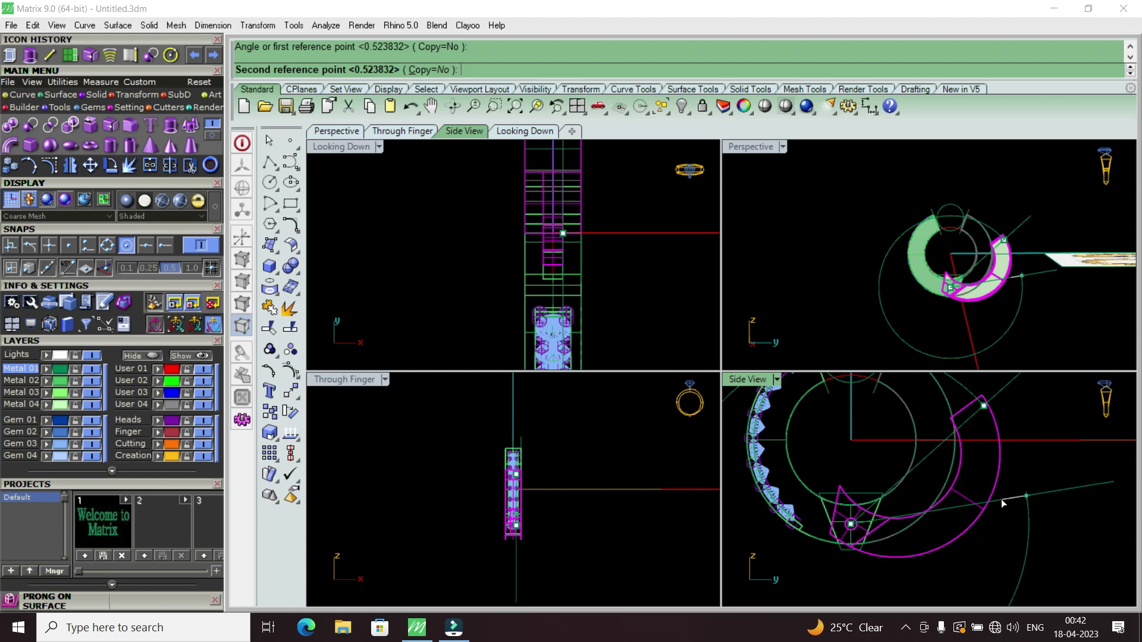
left_click(1001, 498)
scroll(868, 521, "up", 2)
scroll(868, 521, "up", 3)
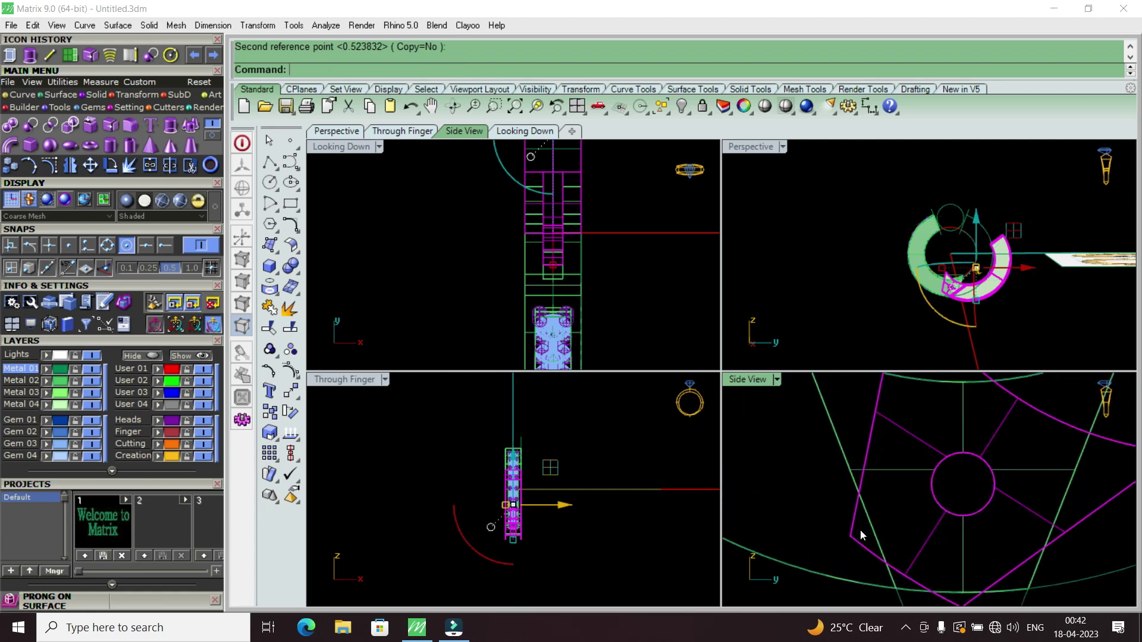
scroll(862, 526, "down", 3)
scroll(869, 513, "up", 1)
scroll(870, 512, "down", 1)
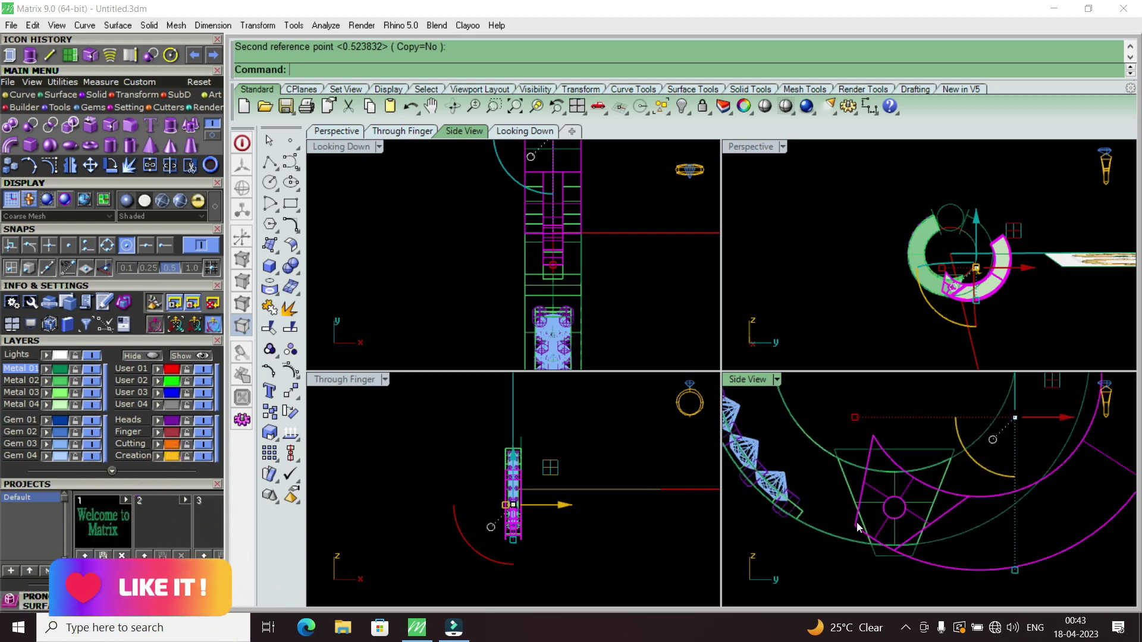
scroll(858, 524, "up", 1)
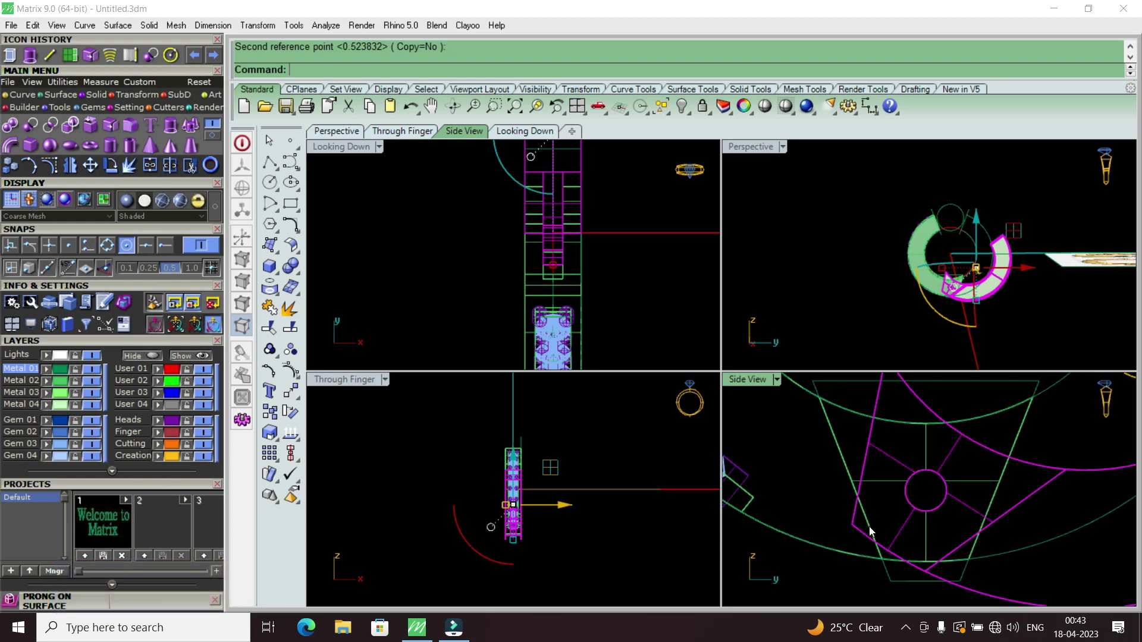
scroll(874, 542, "down", 1)
scroll(876, 544, "down", 1)
scroll(876, 544, "down", 1)
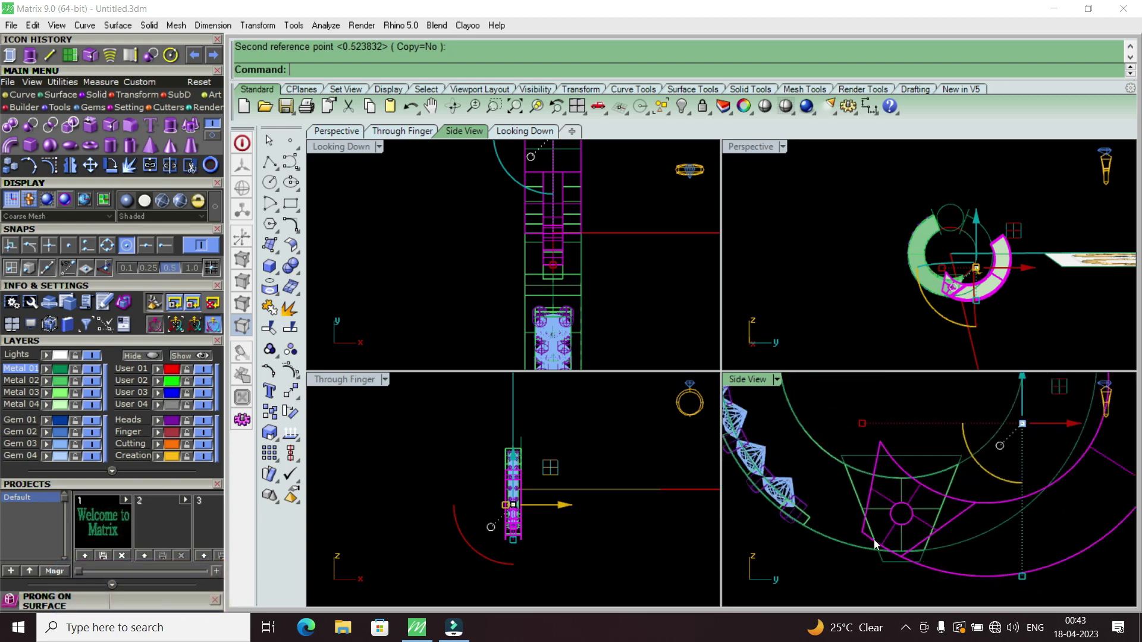
scroll(874, 532, "down", 1)
scroll(872, 521, "up", 2)
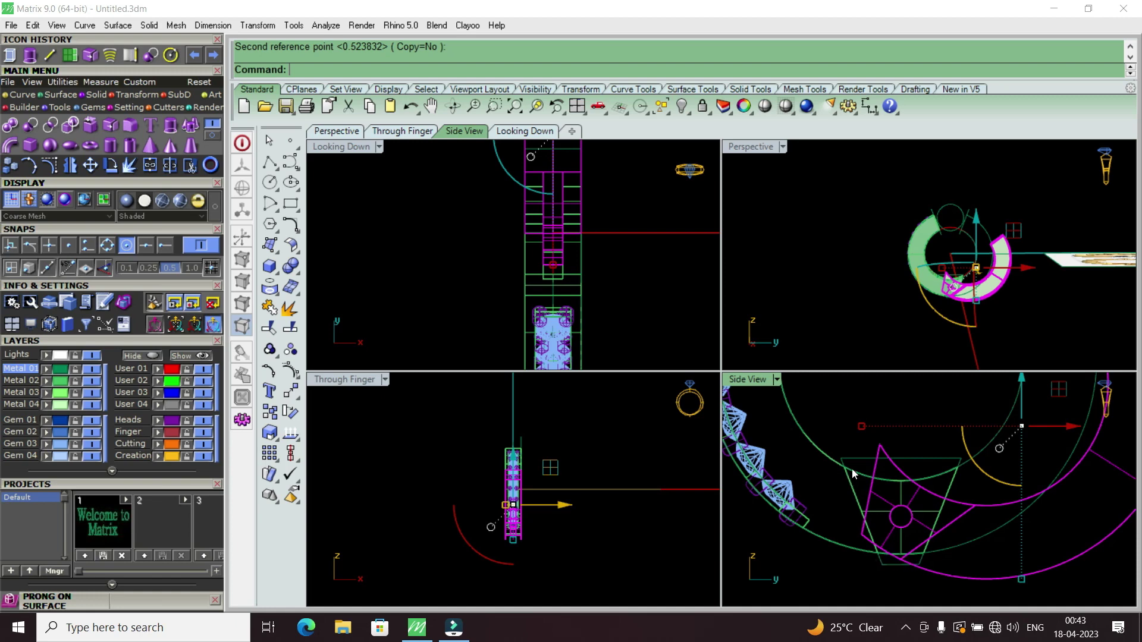
scroll(882, 500, "down", 3)
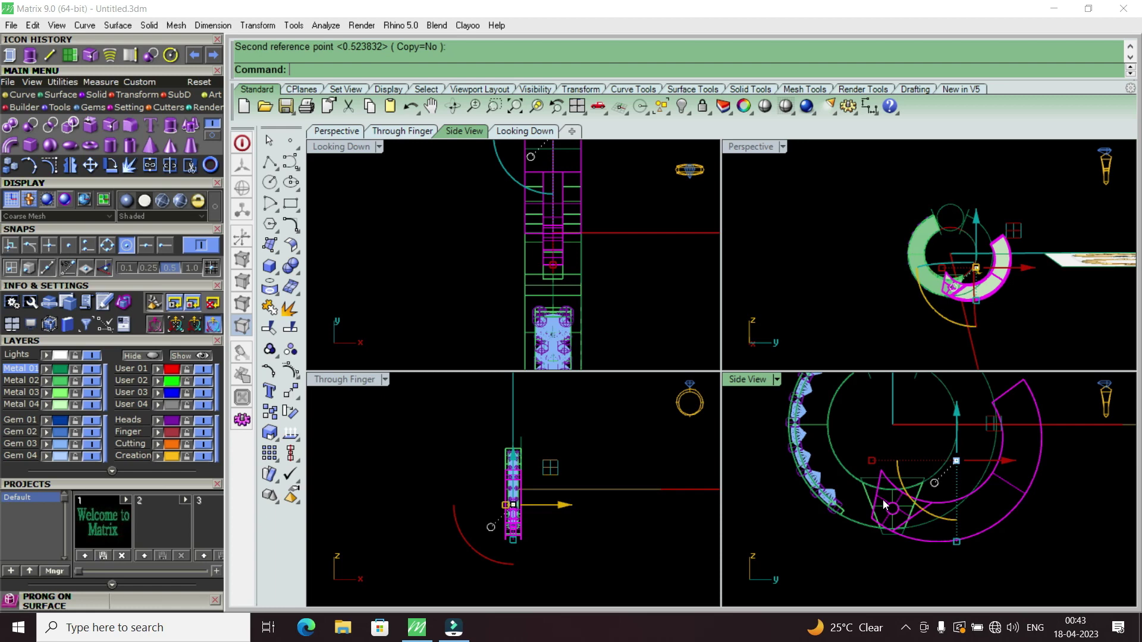
Step: Undo the prong rotation so the band half returns to its original place
key("ctrl+z")
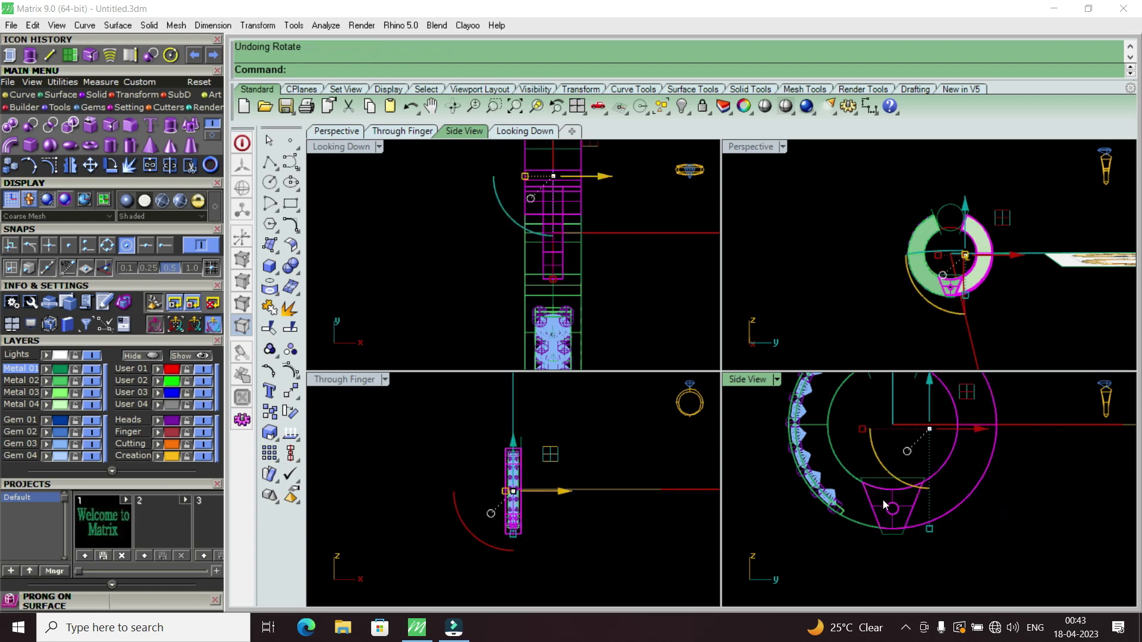
scroll(880, 512, "down", 3)
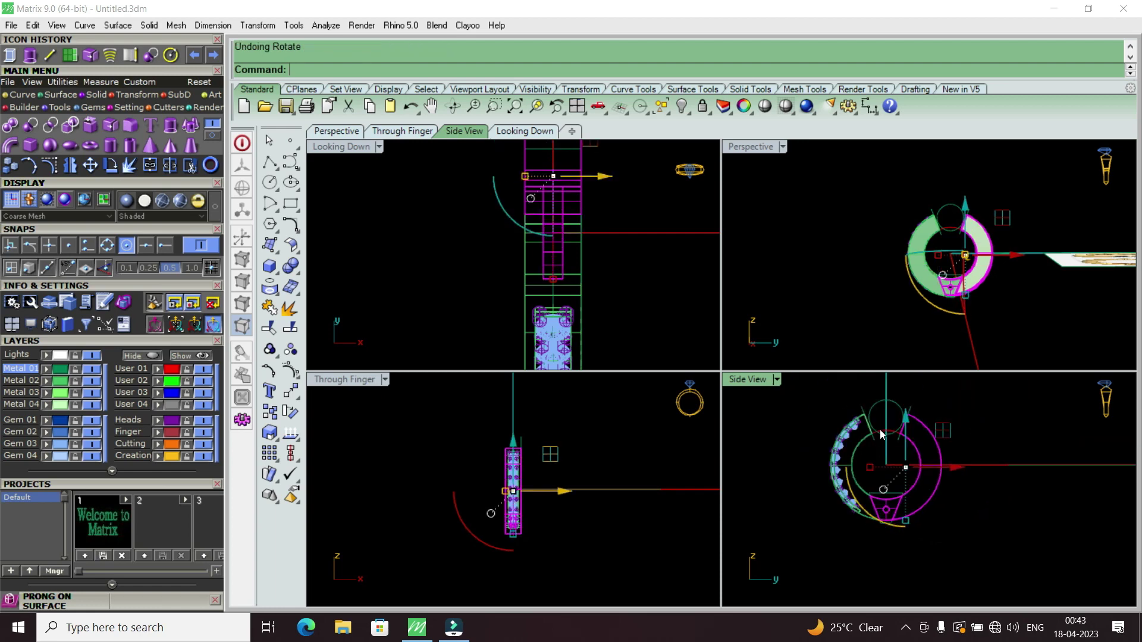
scroll(880, 429, "up", 2)
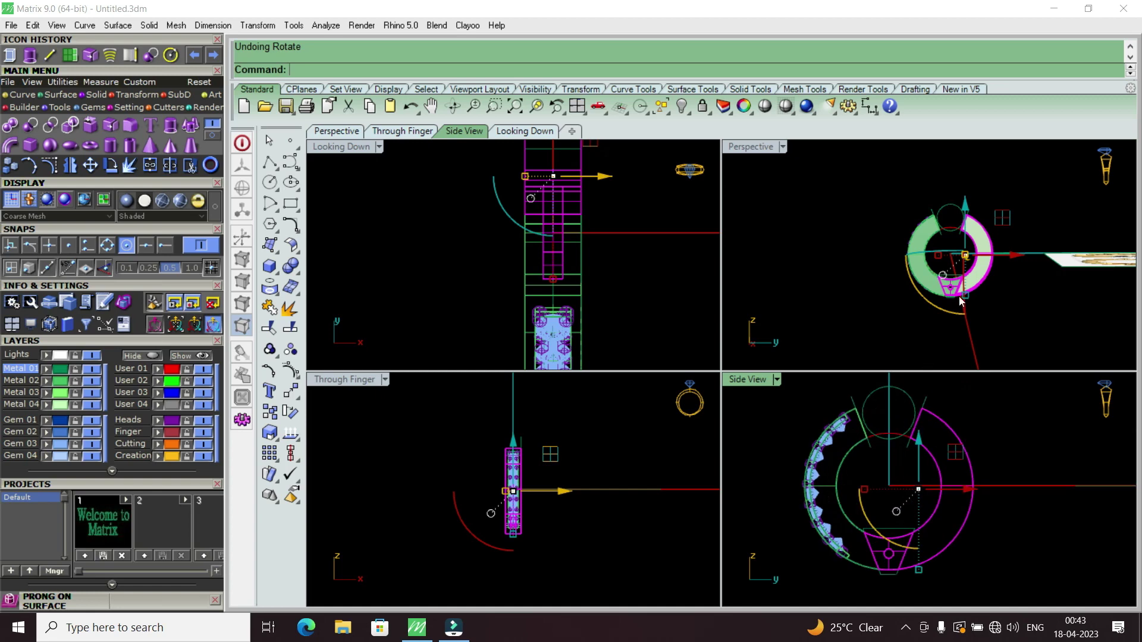
scroll(959, 301, "up", 2)
scroll(952, 285, "up", 2)
Step: Maximize the Perspective view, orbit the ring, and select the inner edge of the band's right half
double_click(770, 144)
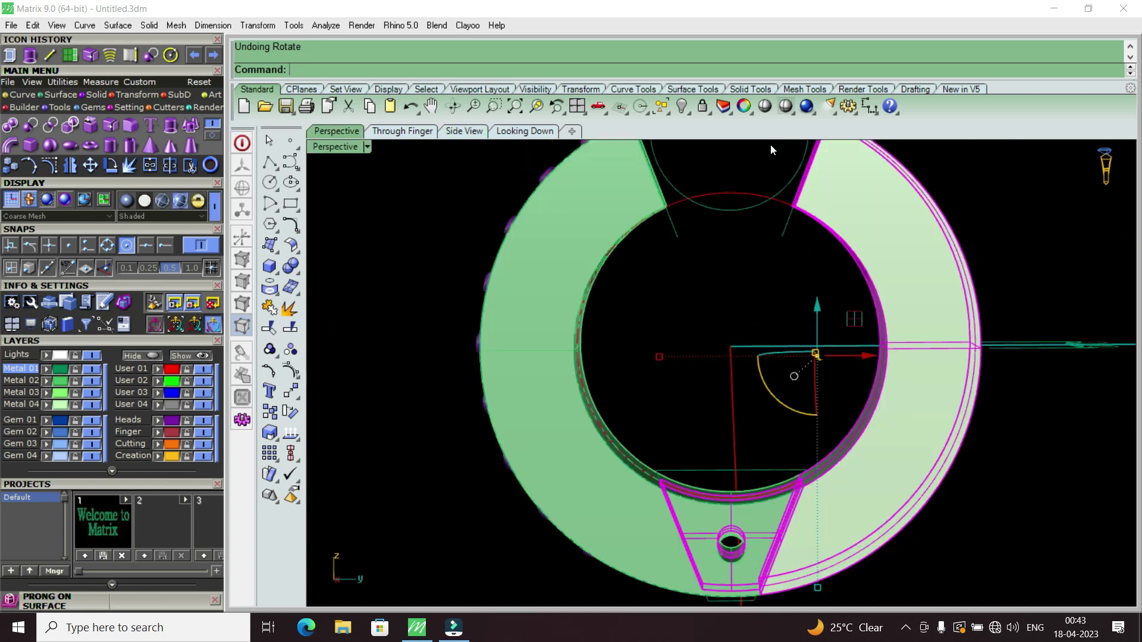
scroll(769, 144, "down", 3)
right_click_drag(769, 144, 808, 291)
scroll(801, 302, "up", 5)
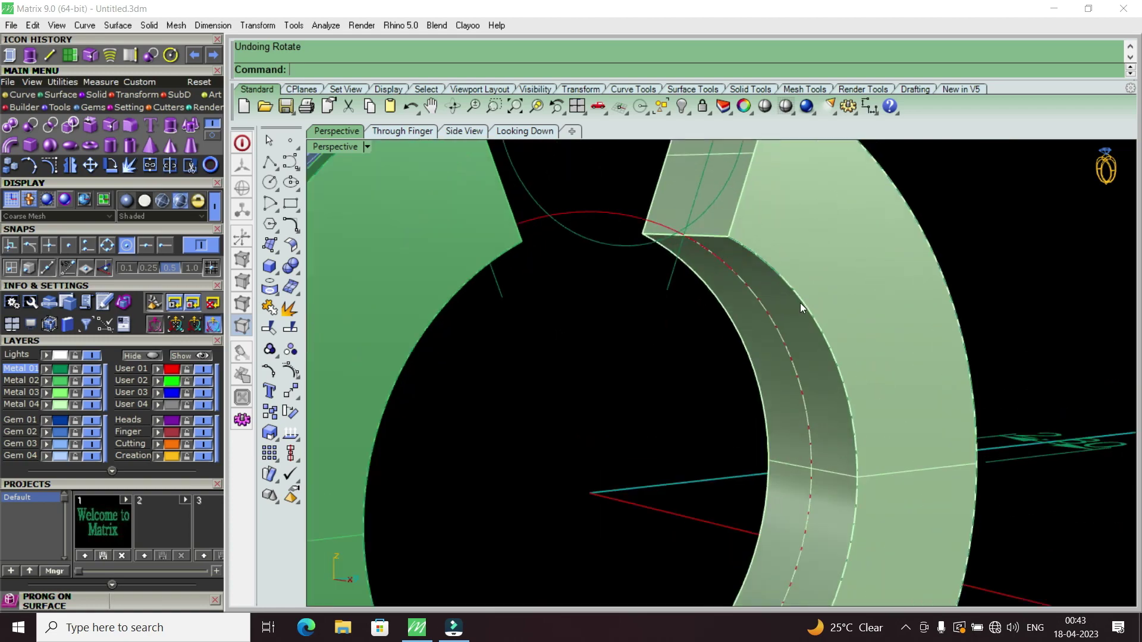
scroll(800, 302, "down", 5)
scroll(803, 325, "up", 5)
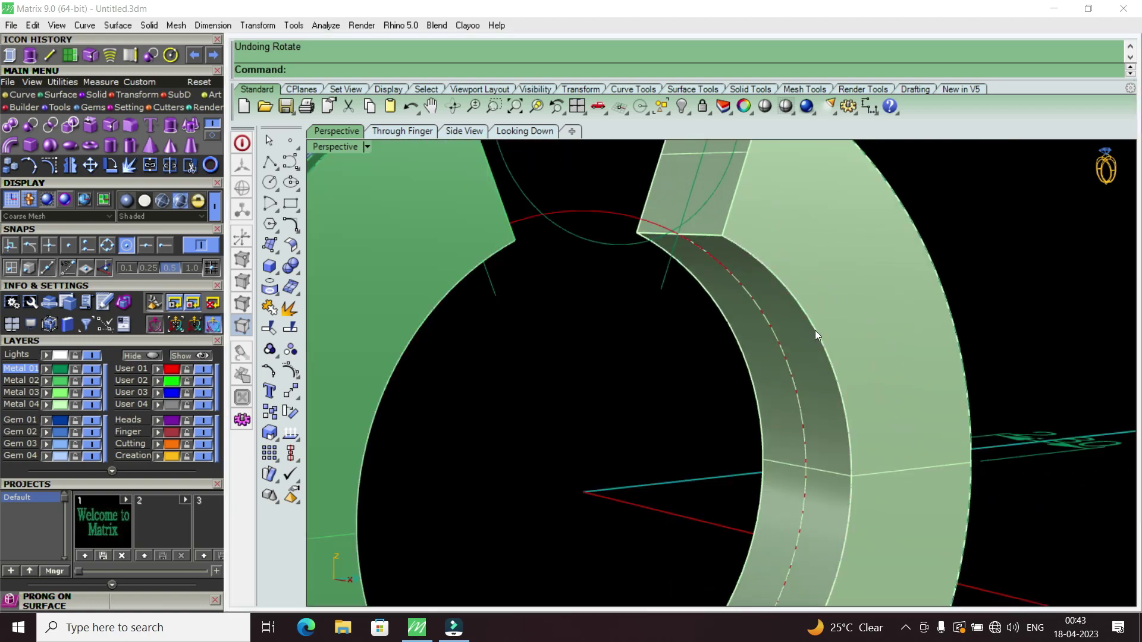
left_click(815, 330)
left_click(856, 369)
scroll(845, 341, "down", 1)
scroll(839, 351, "down", 5)
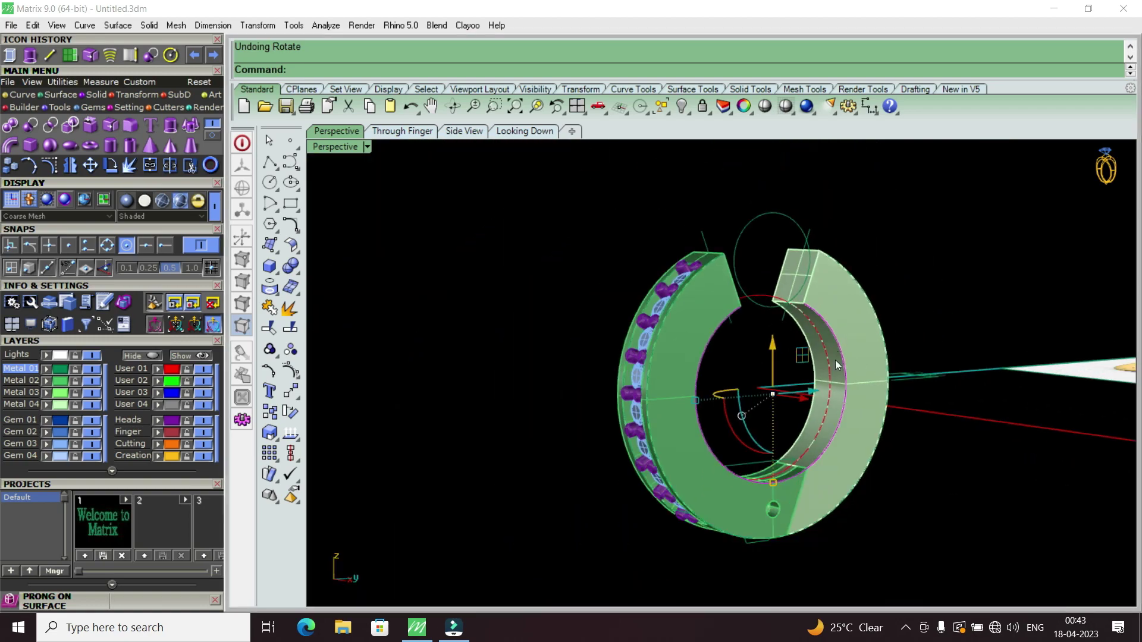
scroll(840, 385, "up", 2)
scroll(838, 340, "up", 2)
scroll(873, 329, "up", 1)
scroll(873, 329, "down", 1)
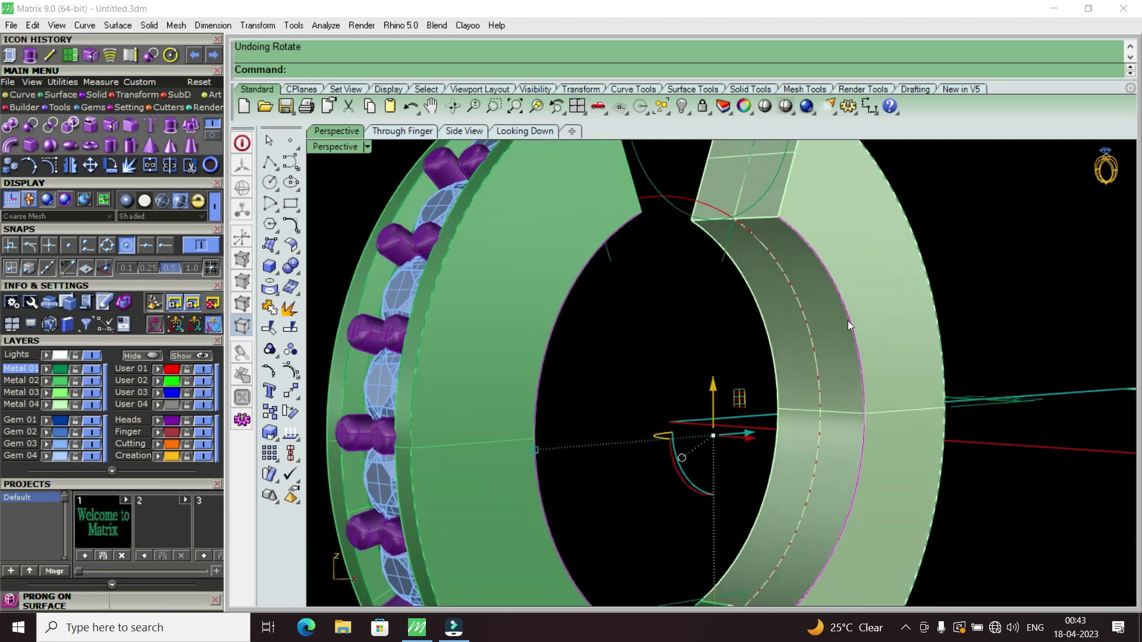
left_click(20, 95)
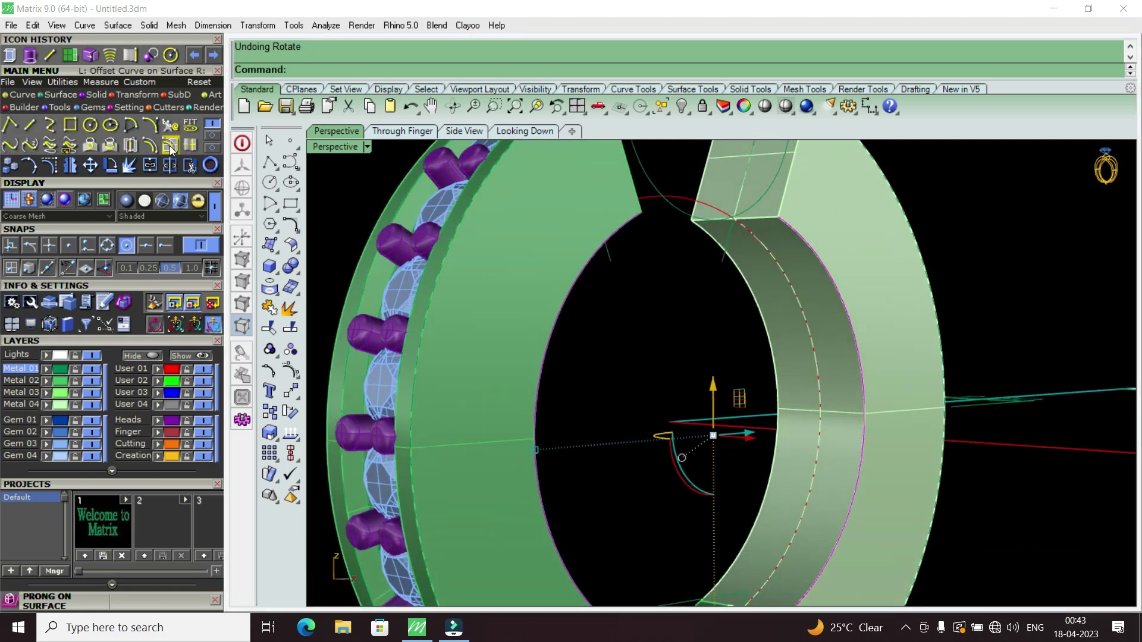
Step: Offset a curve along the band's inner face with the offset direction flipped
left_click(171, 148)
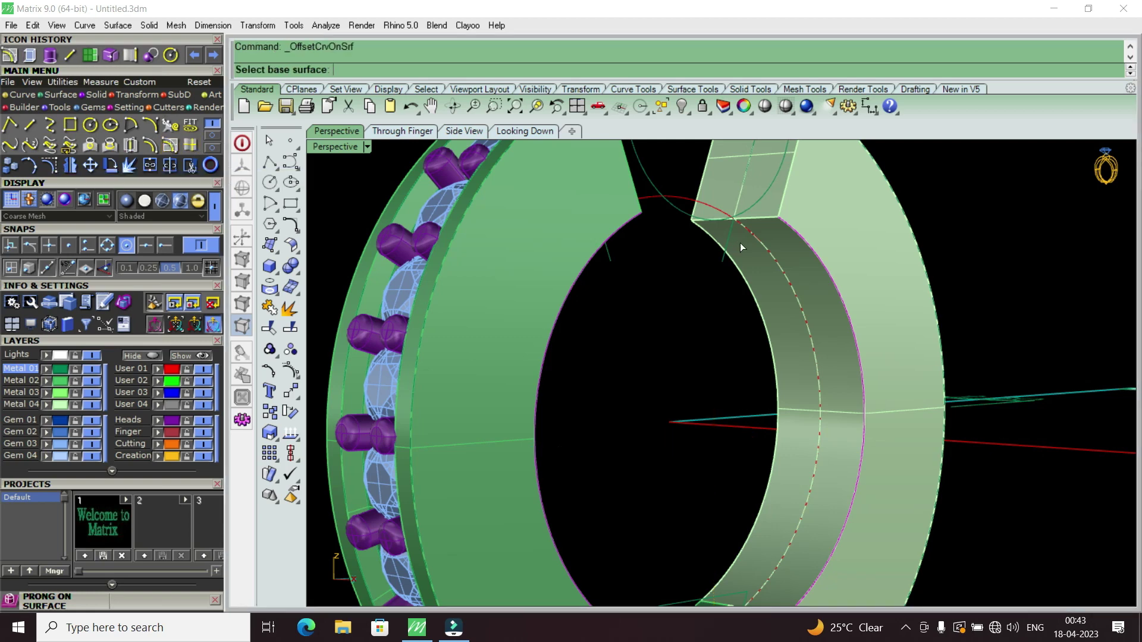
left_click(806, 274)
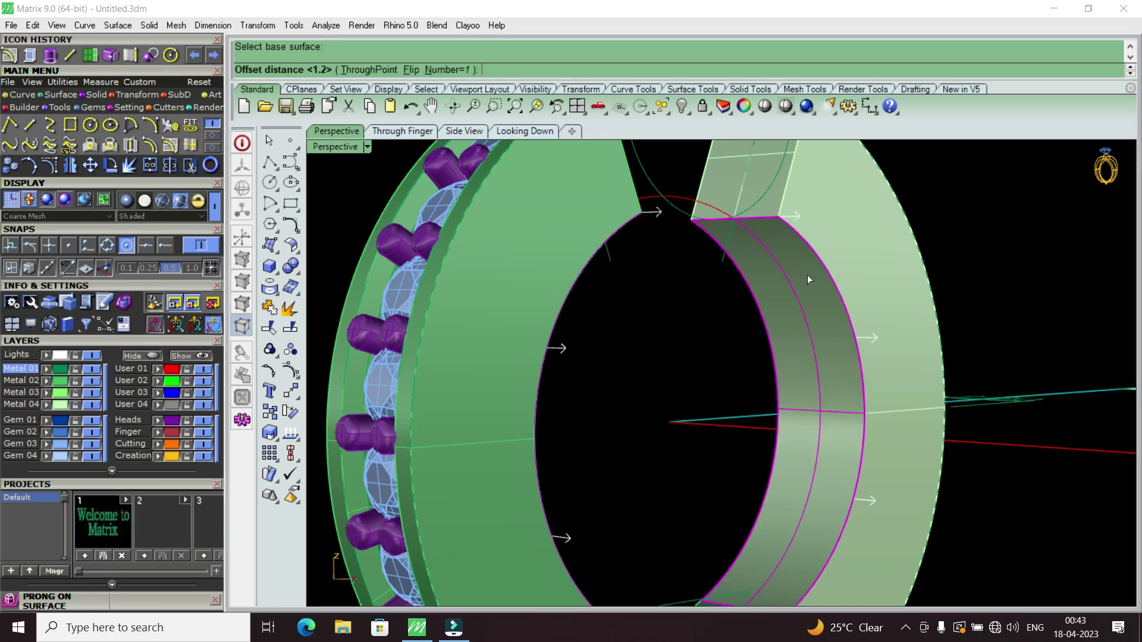
type(" f")
key("Return")
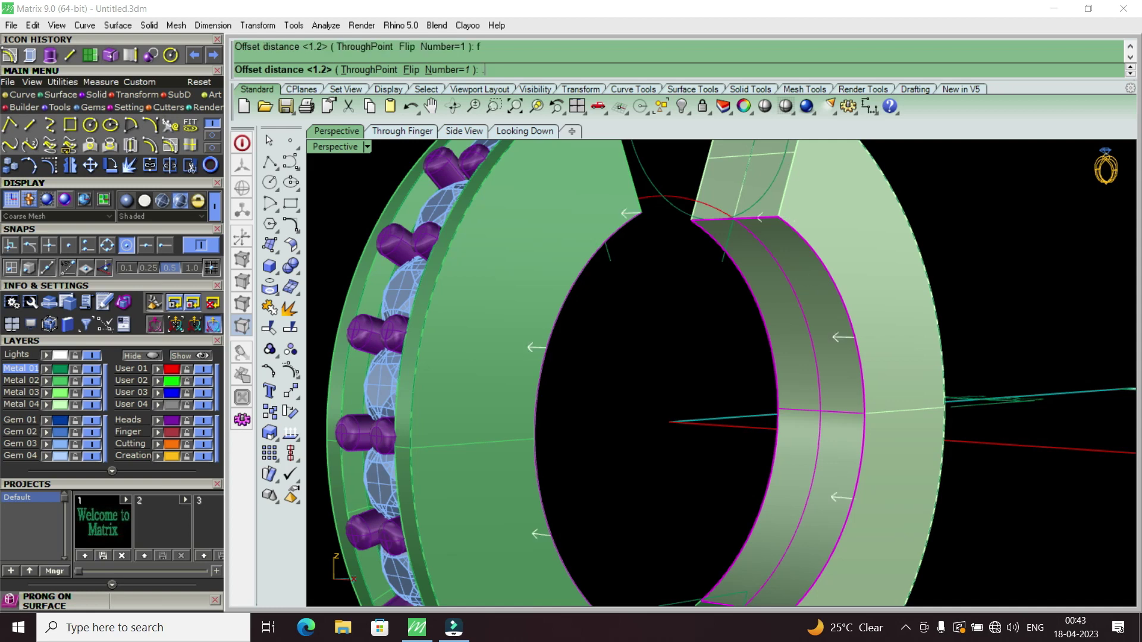
key("Return")
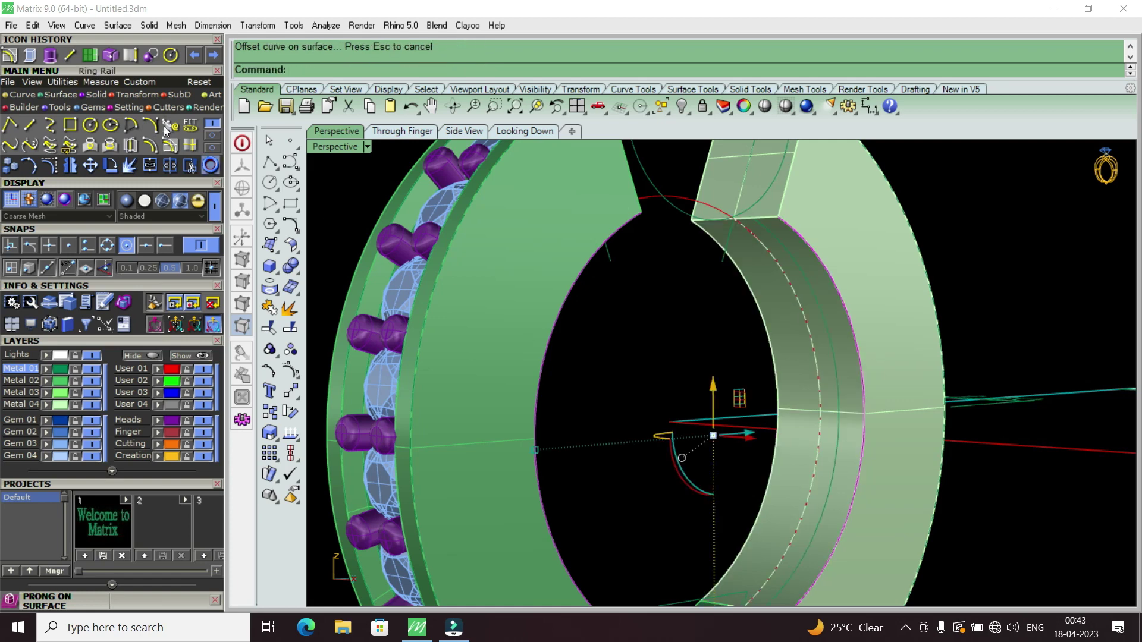
Step: Duplicate the band's inner edge and offset it along the inner band surface
left_click(130, 56)
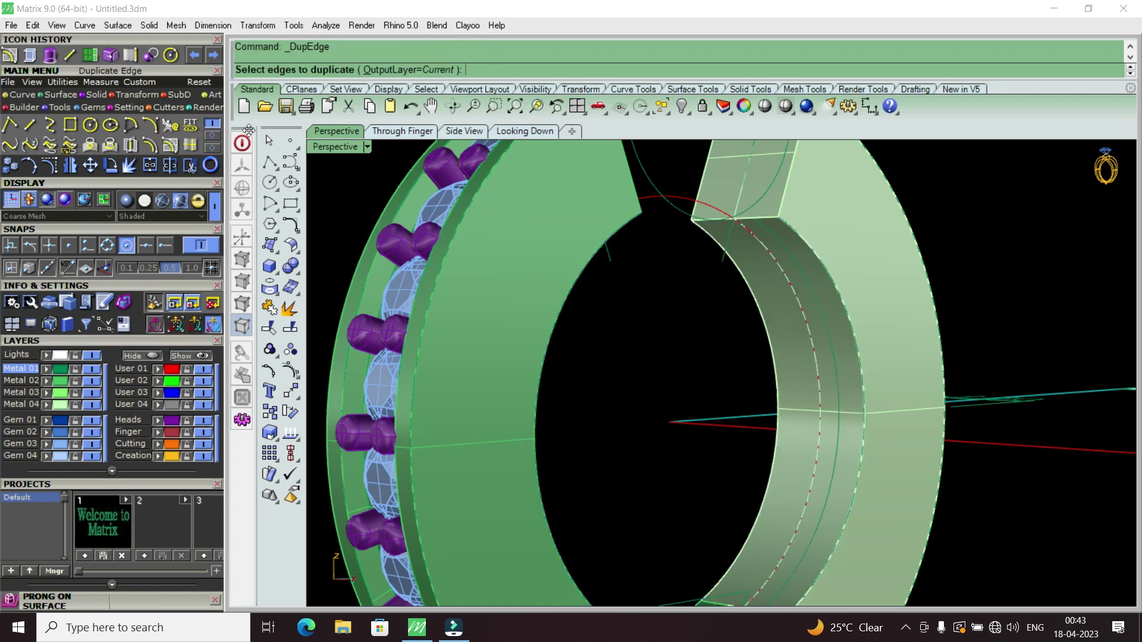
left_click(775, 369)
key("Return")
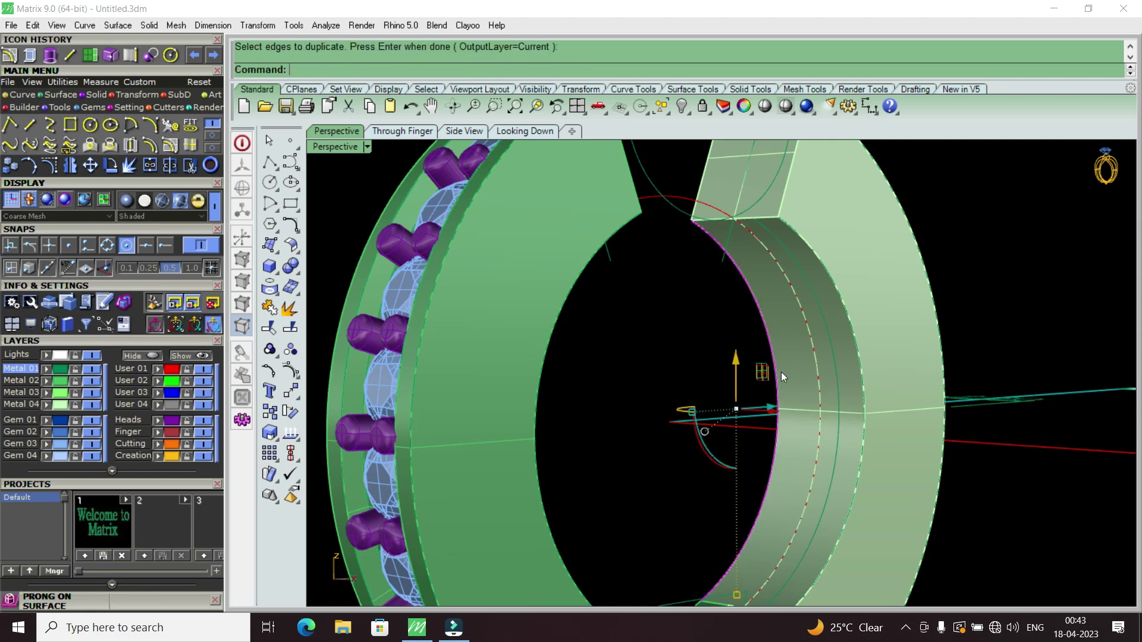
left_click(171, 145)
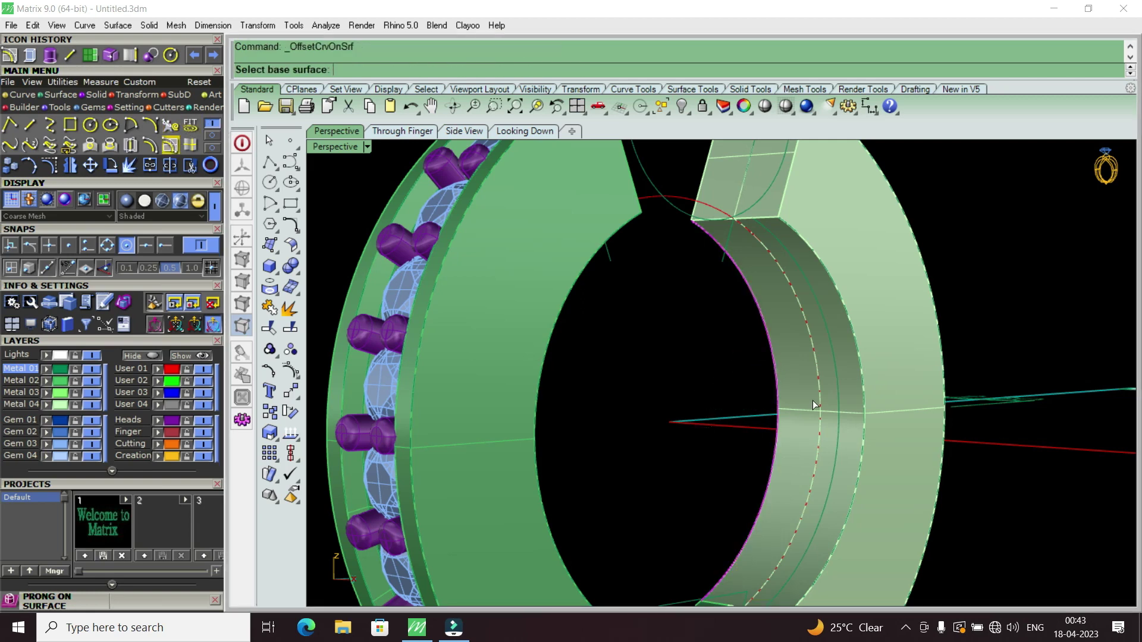
left_click(814, 404)
left_click(812, 397)
scroll(790, 344, "down", 3)
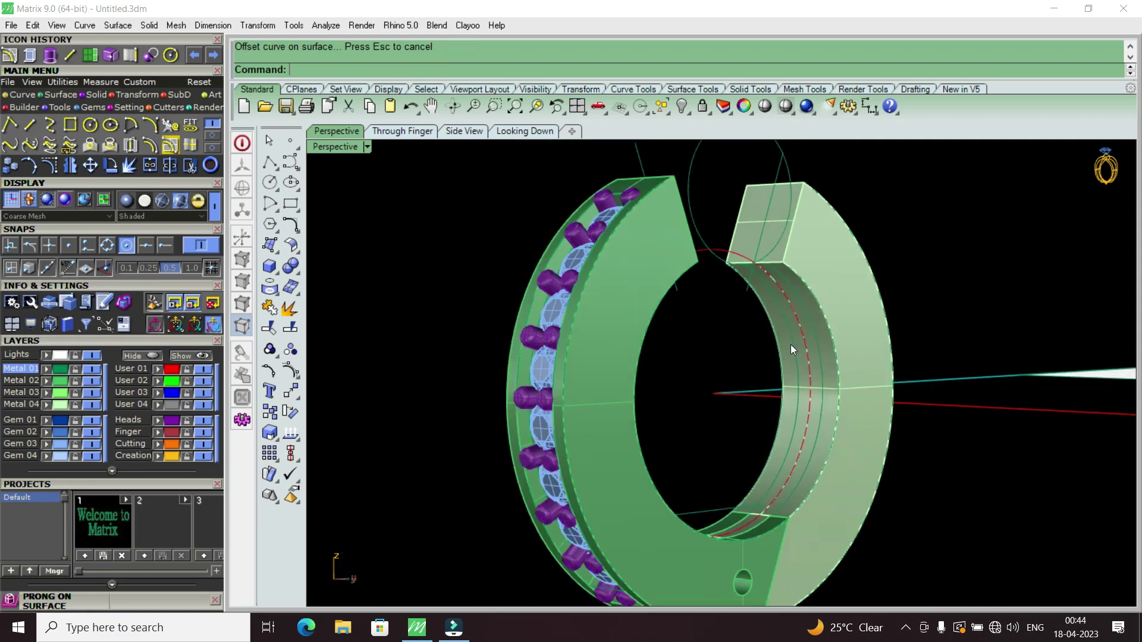
right_click_drag(791, 344, 787, 266)
scroll(787, 266, "up", 4)
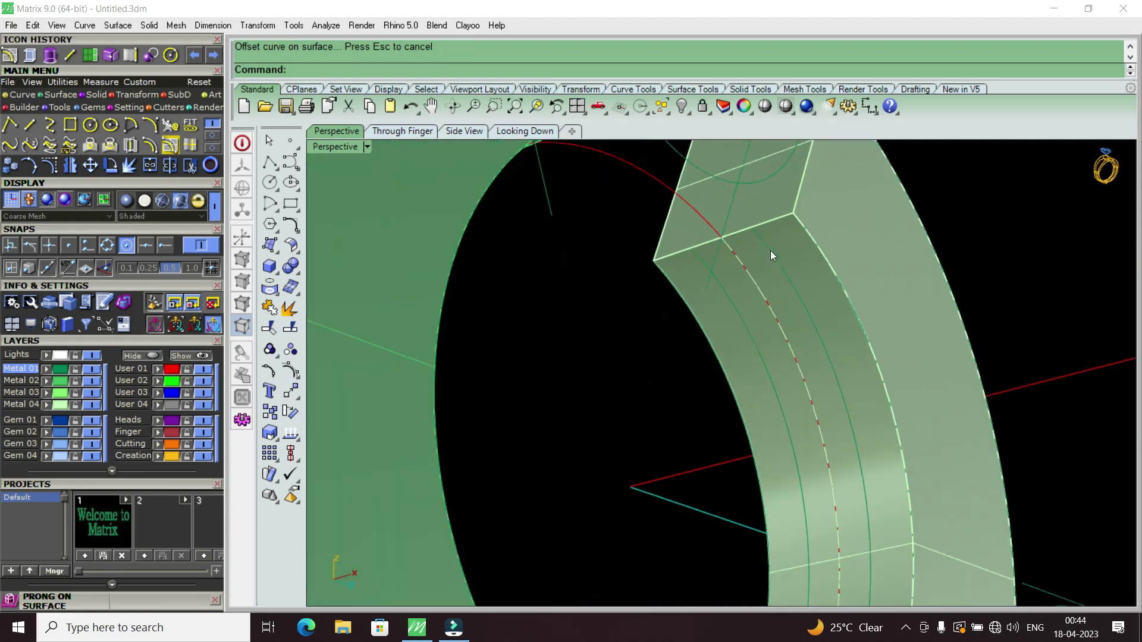
scroll(770, 251, "down", 3)
scroll(801, 258, "up", 3)
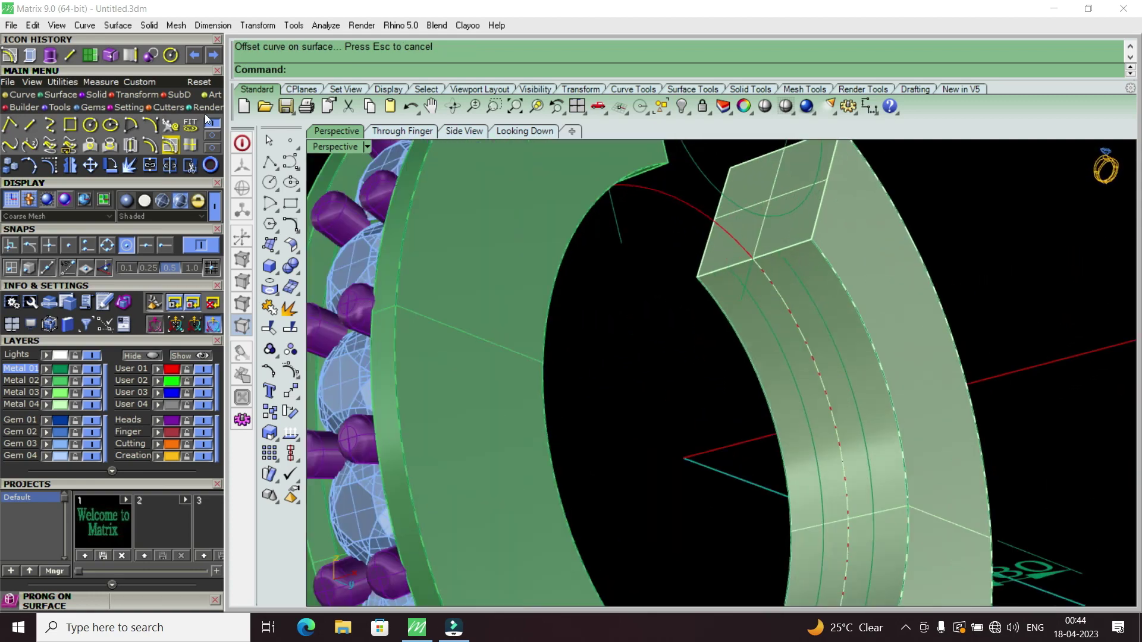
Step: Duplicate the top edge of the band's end near the gap
left_click(131, 55)
left_click(803, 240)
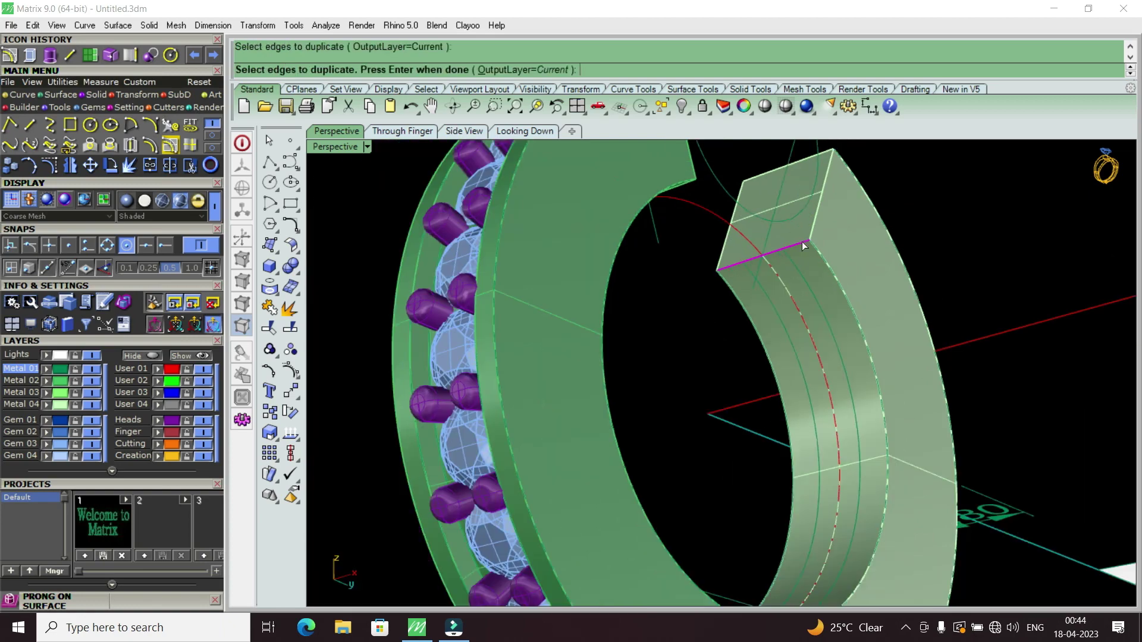
scroll(802, 242, "down", 3)
scroll(812, 336, "up", 3)
key("Return")
scroll(801, 294, "up", 2)
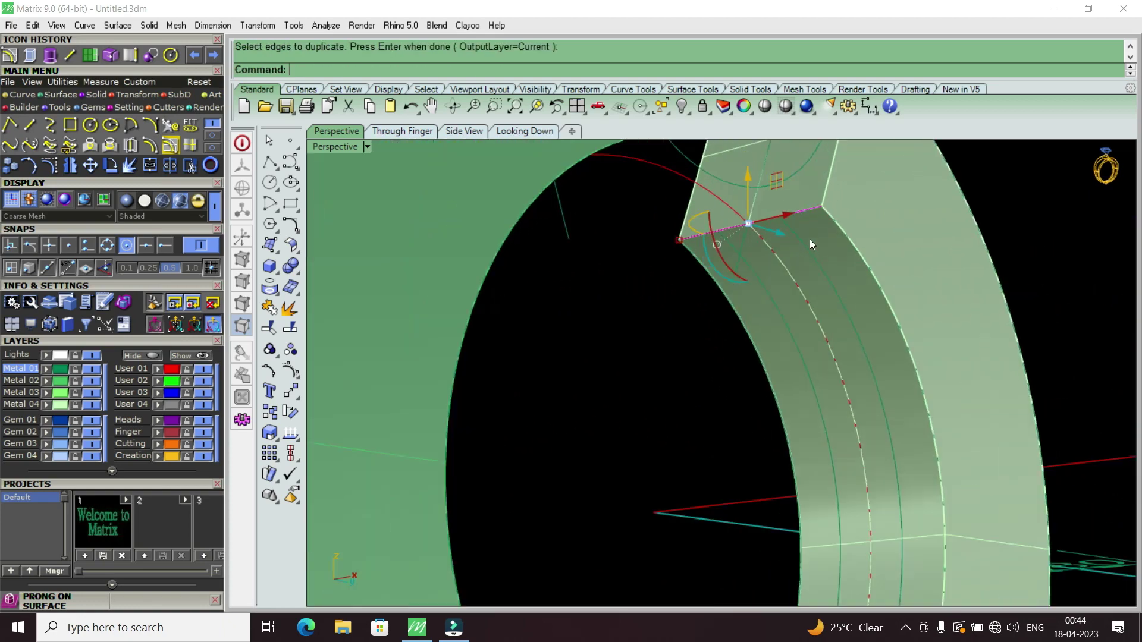
Step: Offset the duplicated end edge along the band surface at the default distance
left_click(171, 145)
left_click(781, 271)
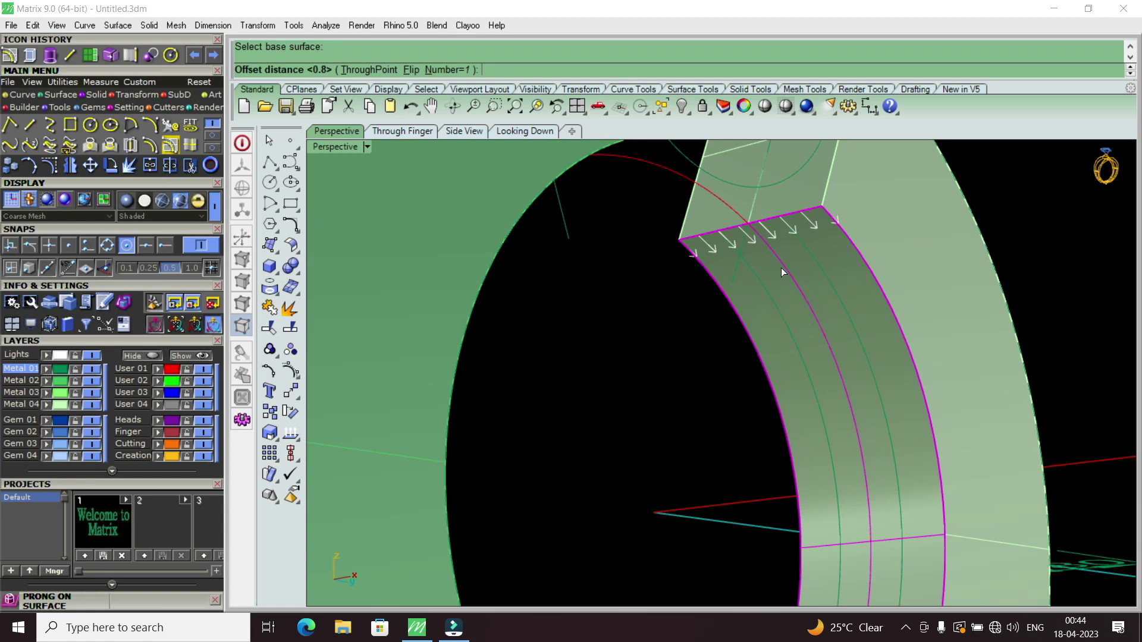
key("Return")
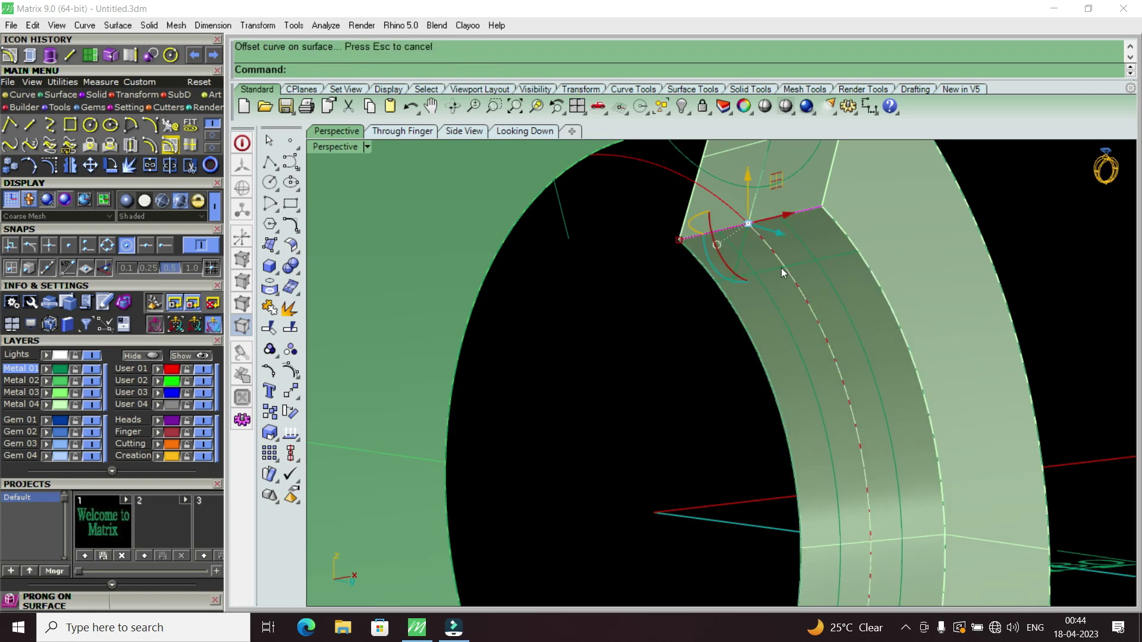
scroll(783, 269, "down", 5)
mouse_move(824, 260)
right_mouse_down()
mouse_move(790, 283)
mouse_move(792, 260)
right_mouse_up()
scroll(791, 283, "up", 5)
scroll(792, 260, "down", 5)
right_click_drag(814, 344, 834, 495)
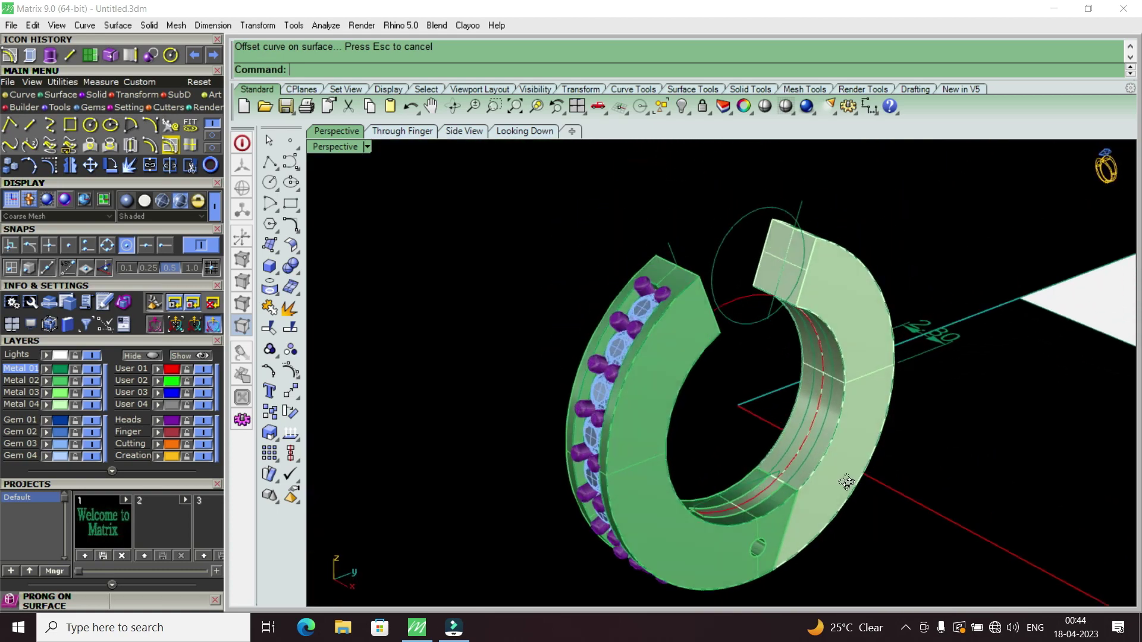
scroll(834, 495, "up", 3)
scroll(834, 494, "up", 2)
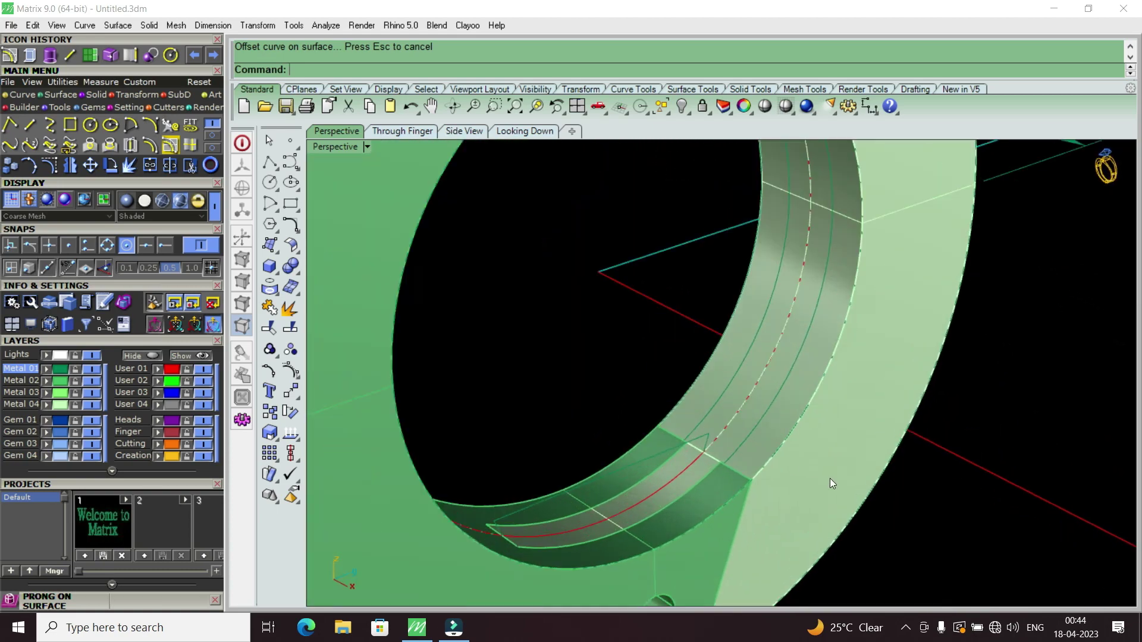
Step: Extract a cross-band isocurve from the band's inner surface
left_click(192, 145)
scroll(771, 397, "up", 3)
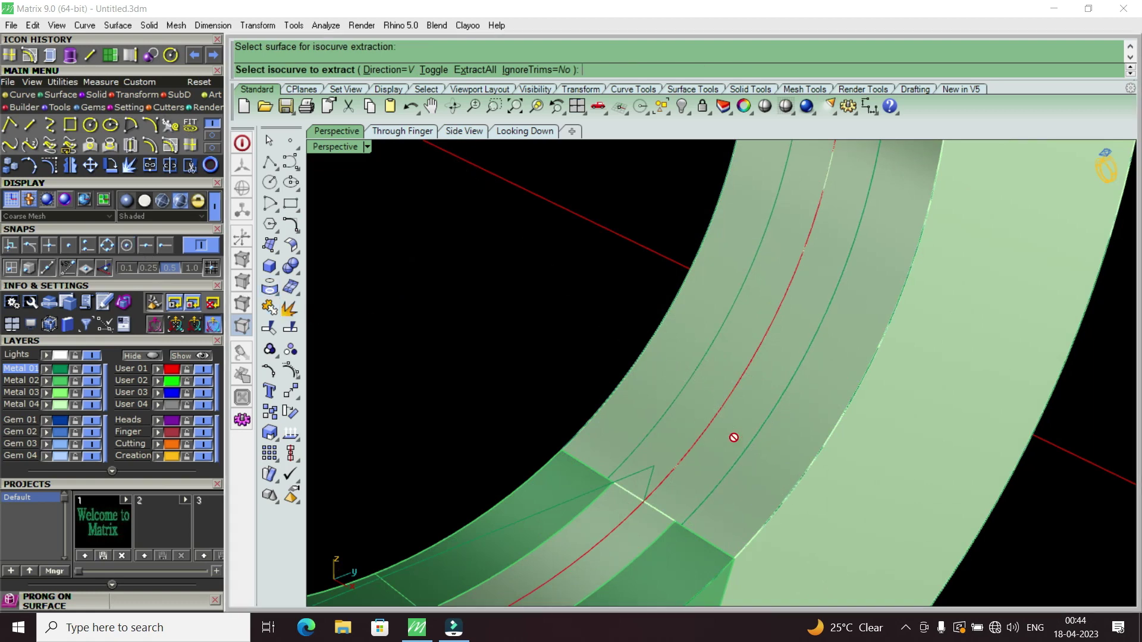
left_click(757, 458)
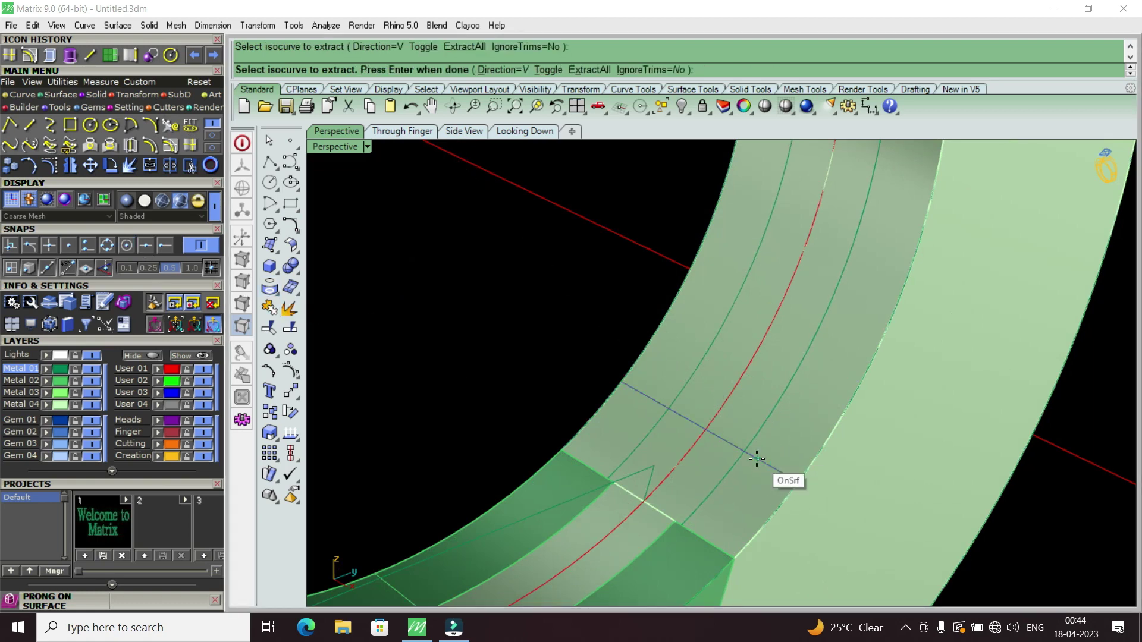
key("Return")
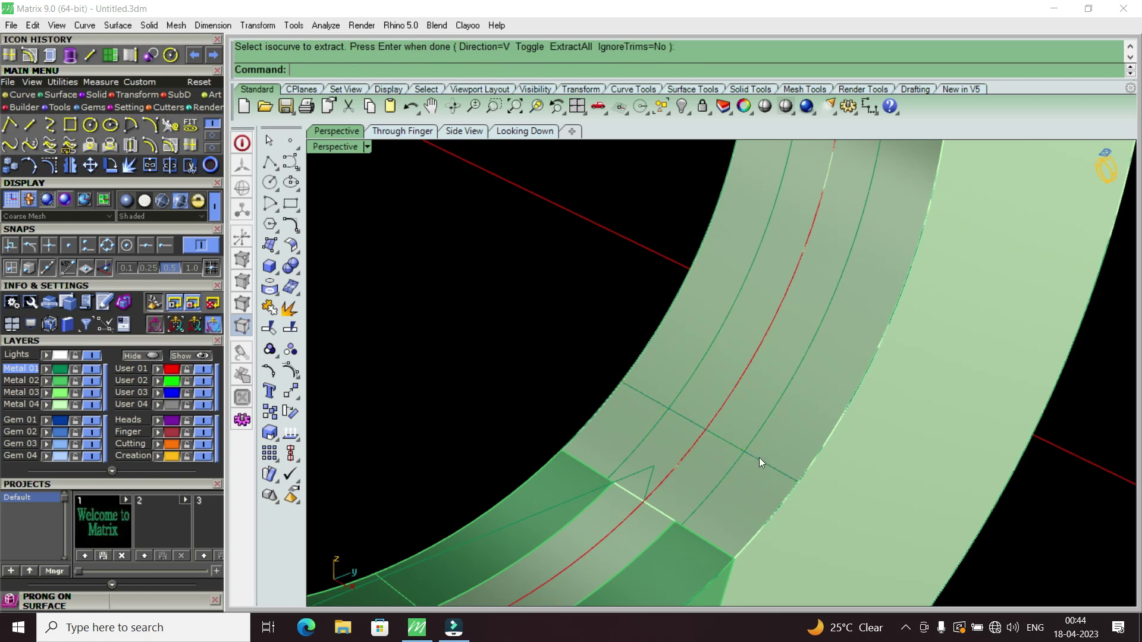
scroll(783, 408, "down", 5)
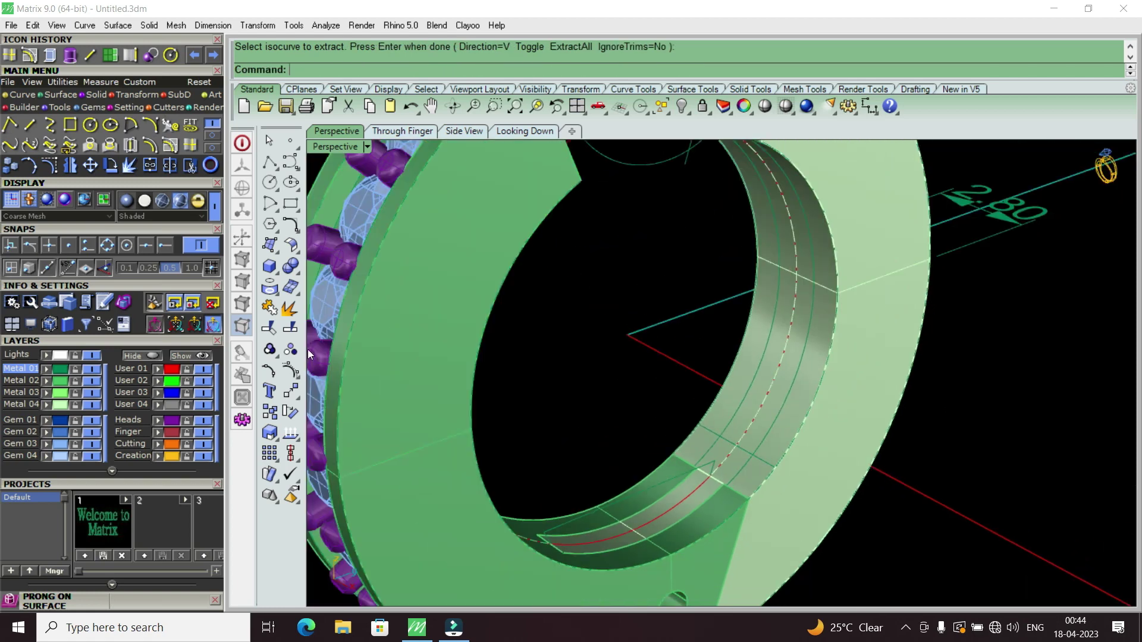
Step: Hide the Metal 04 layer and select the outer arc curve
left_click(92, 405)
scroll(763, 459, "up", 3)
scroll(833, 453, "up", 3)
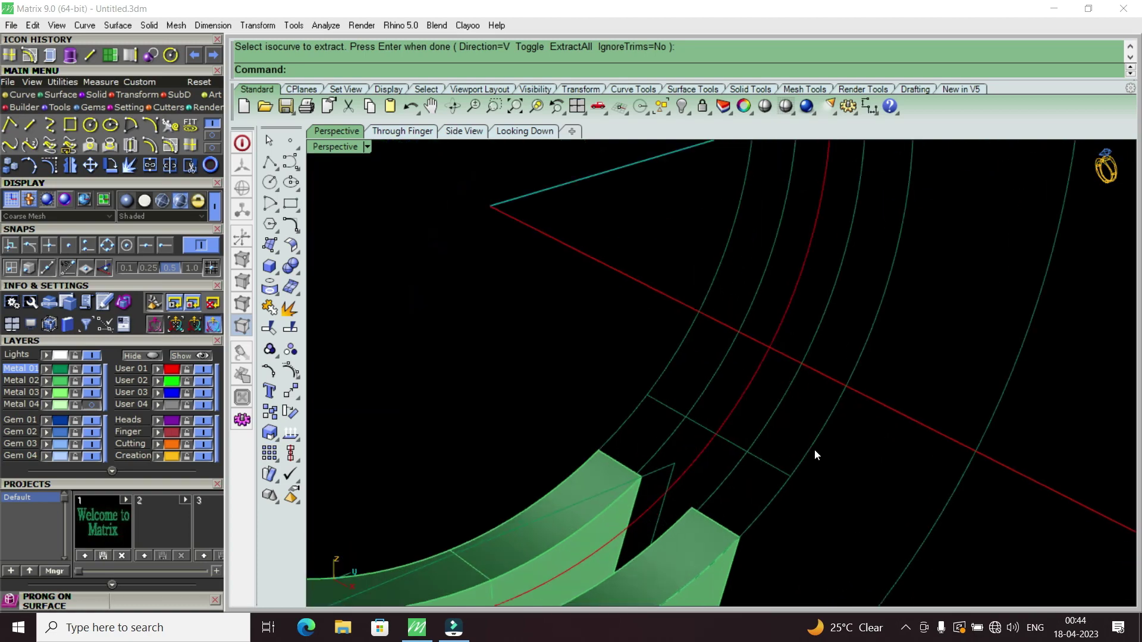
left_click(814, 451)
scroll(727, 399, "down", 3)
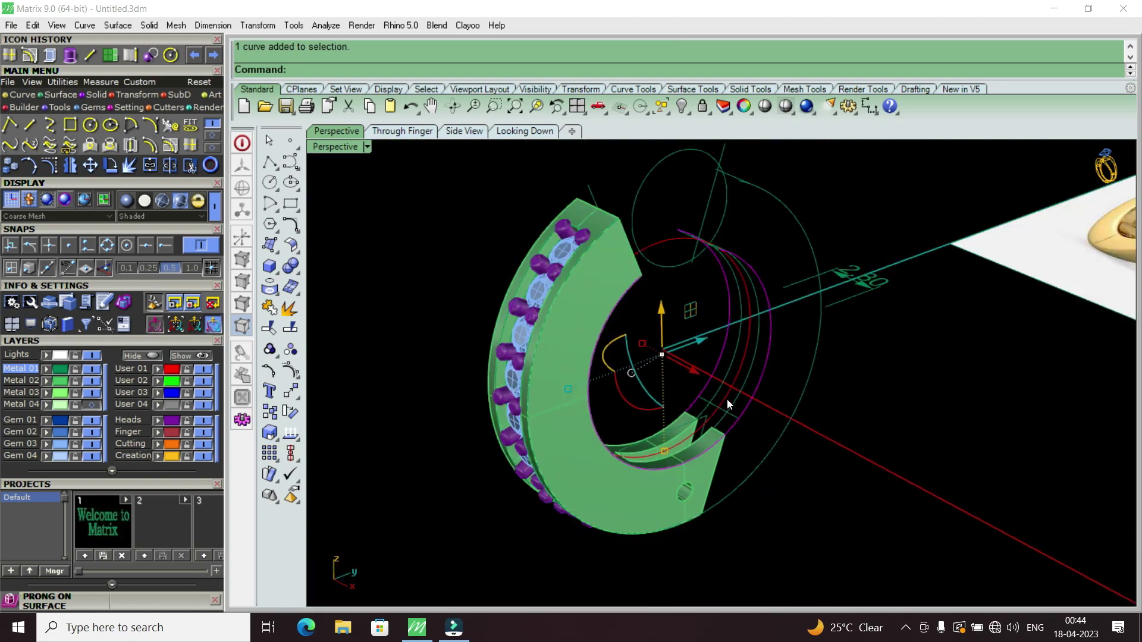
scroll(694, 267, "up", 3)
scroll(684, 257, "up", 2)
scroll(689, 268, "up", 1)
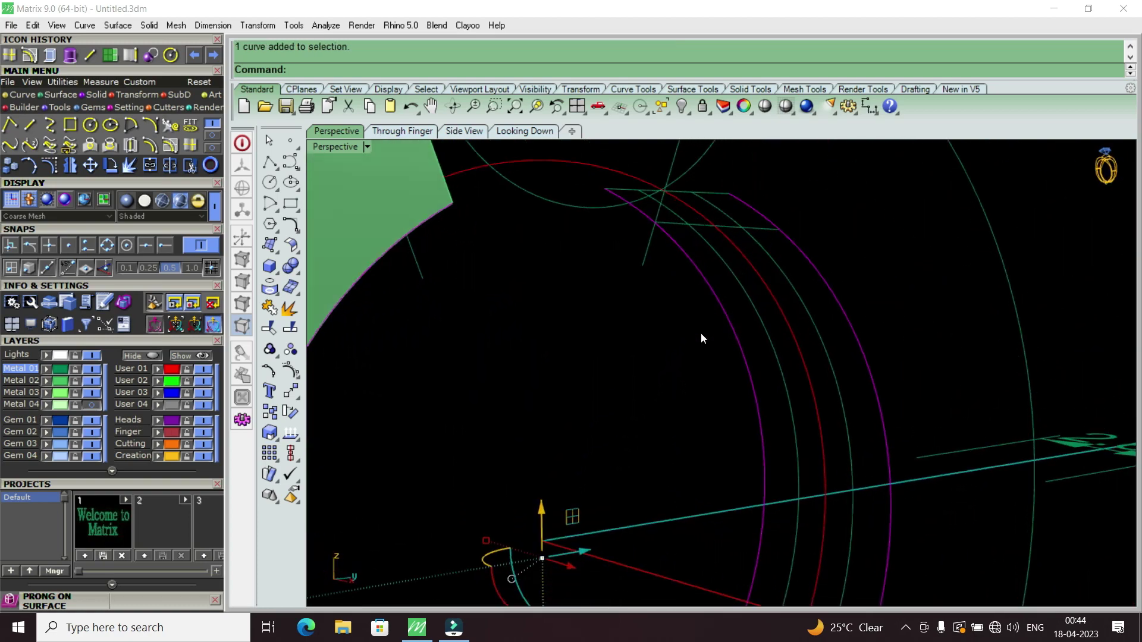
scroll(703, 333, "down", 2)
scroll(720, 220, "down", 1)
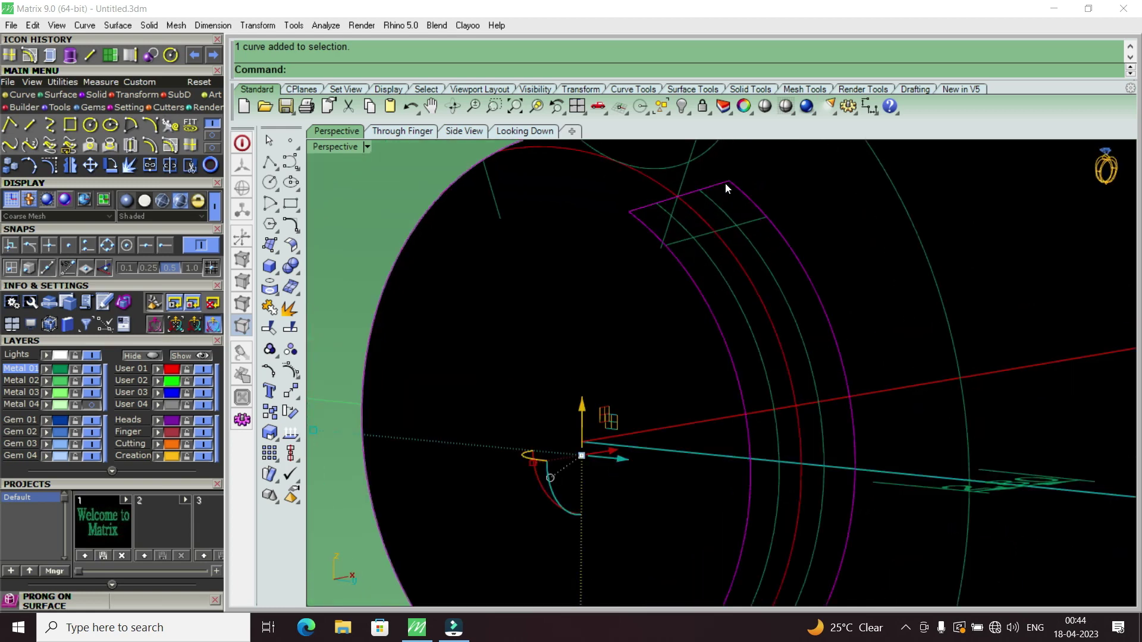
Step: Delete the stray curves, then select the outer arc, inner arc and cross line
key("Delete")
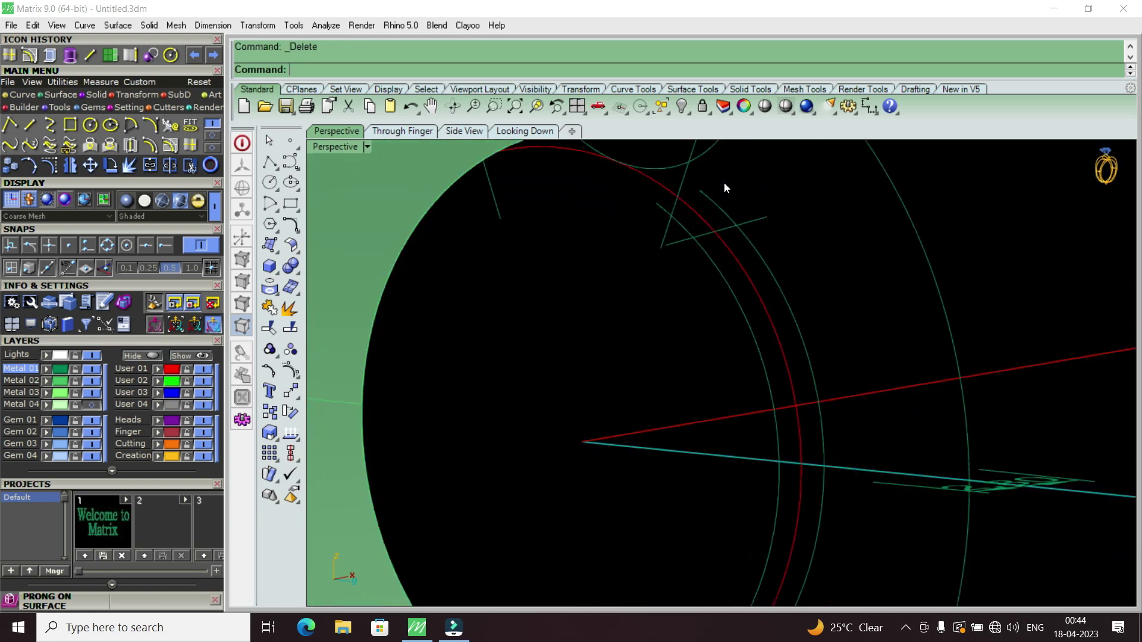
scroll(723, 182, "up", 1)
left_click_drag(768, 189, 702, 270)
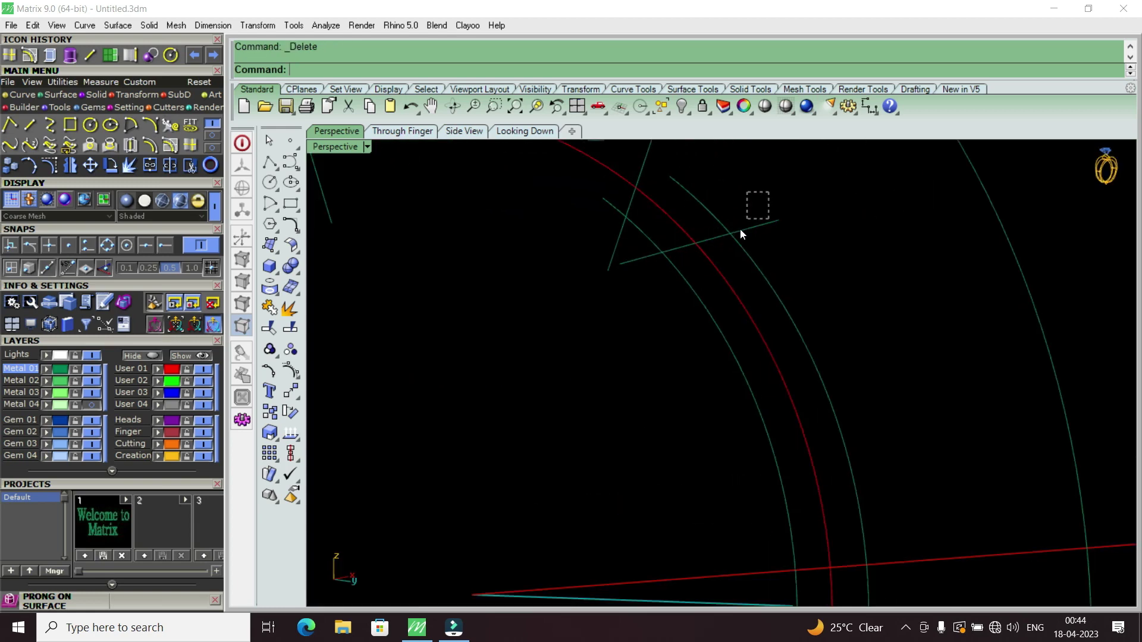
left_click(690, 280, "shift")
scroll(692, 255, "down", 3)
scroll(721, 424, "up", 2)
scroll(707, 441, "up", 1)
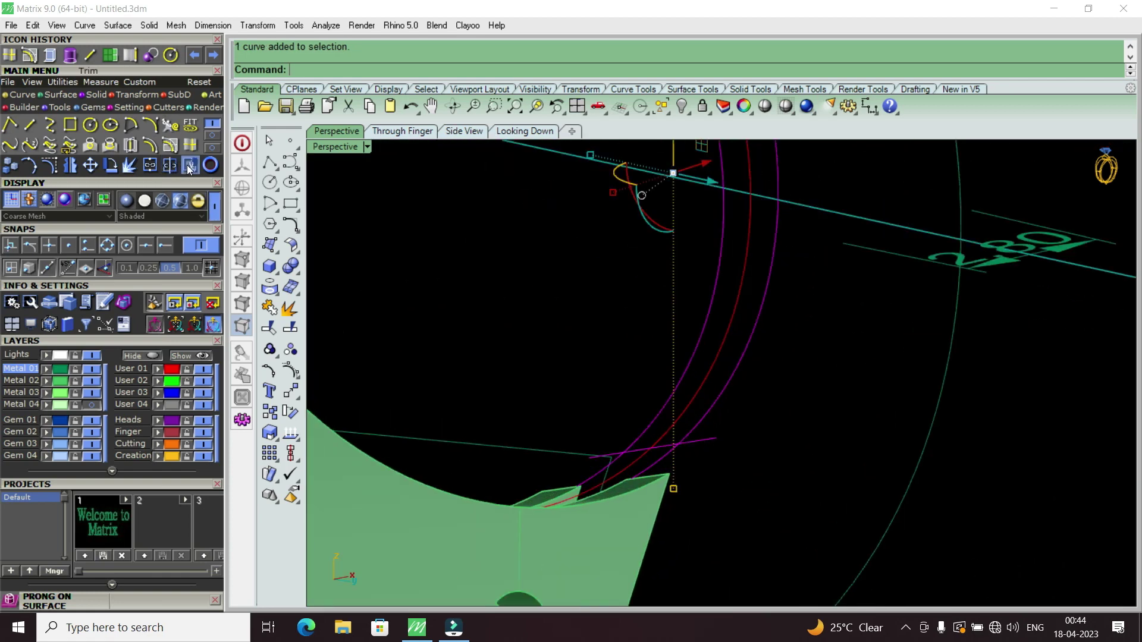
Step: Trim the cross line's overhang and leftover end against the arcs
left_click(188, 166)
scroll(691, 447, "up", 1)
left_click(710, 444)
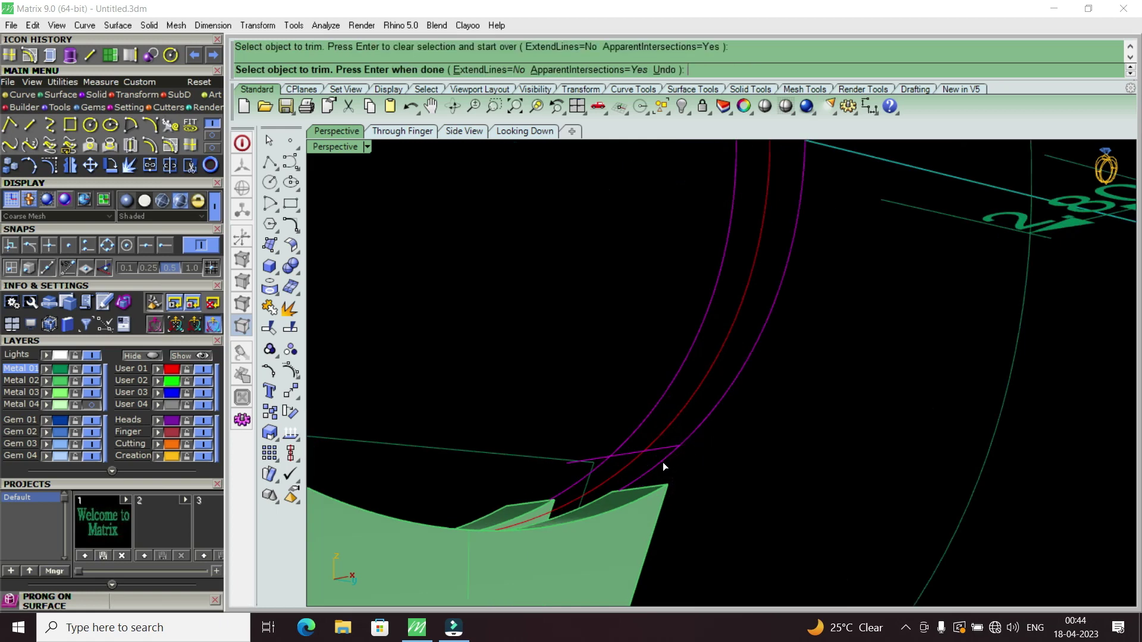
scroll(610, 470, "up", 2)
left_click(588, 449)
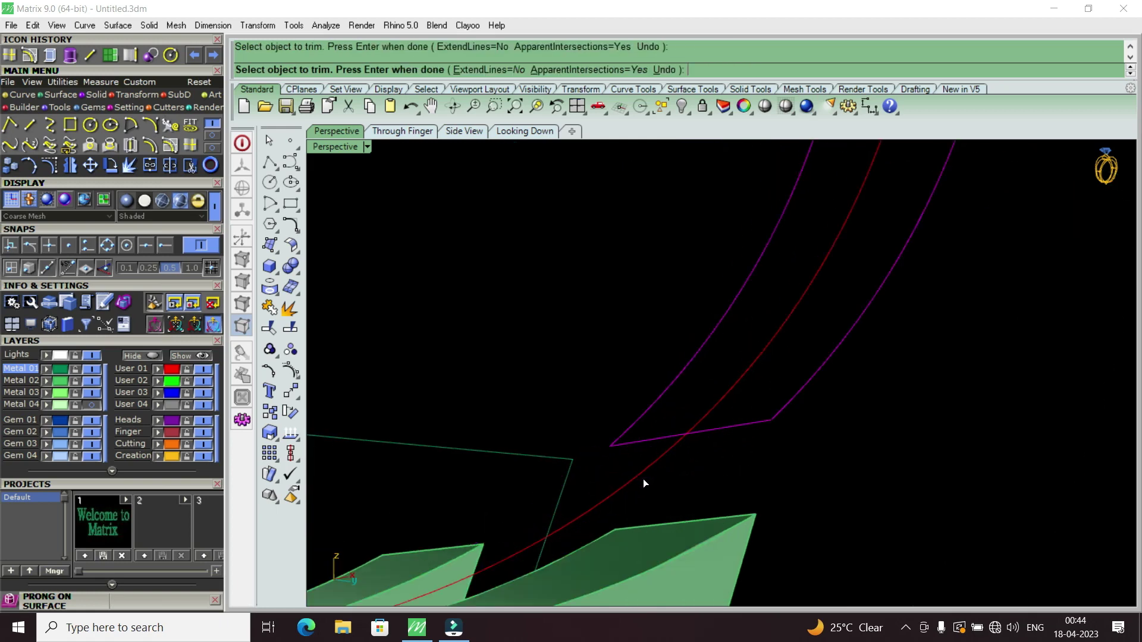
scroll(654, 480, "down", 4)
scroll(676, 243, "up", 3)
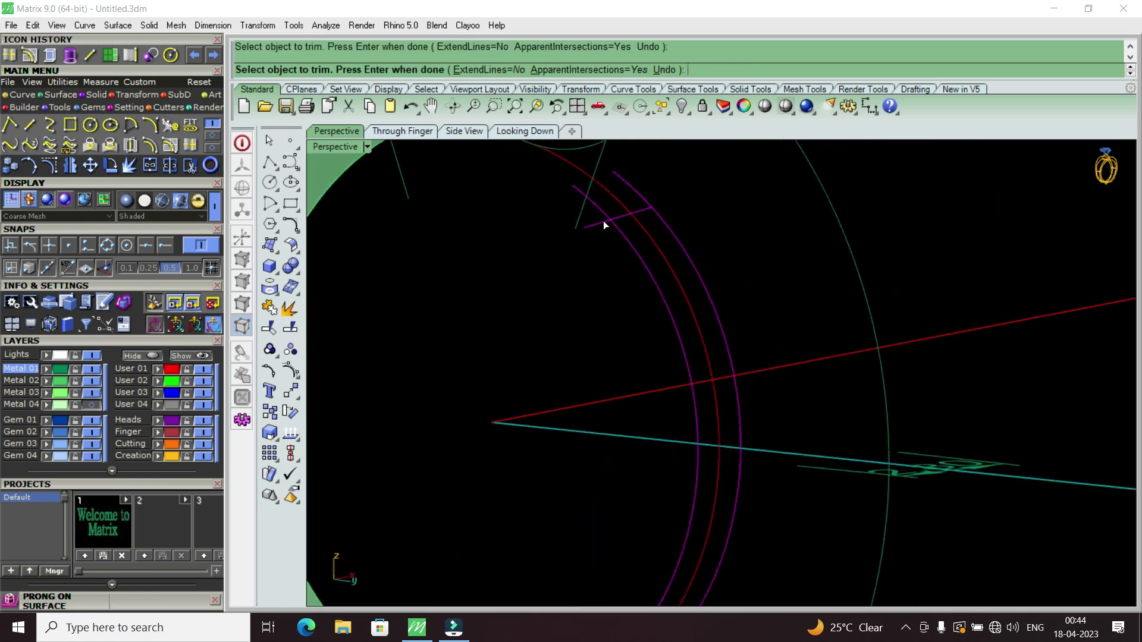
scroll(639, 192, "down", 3)
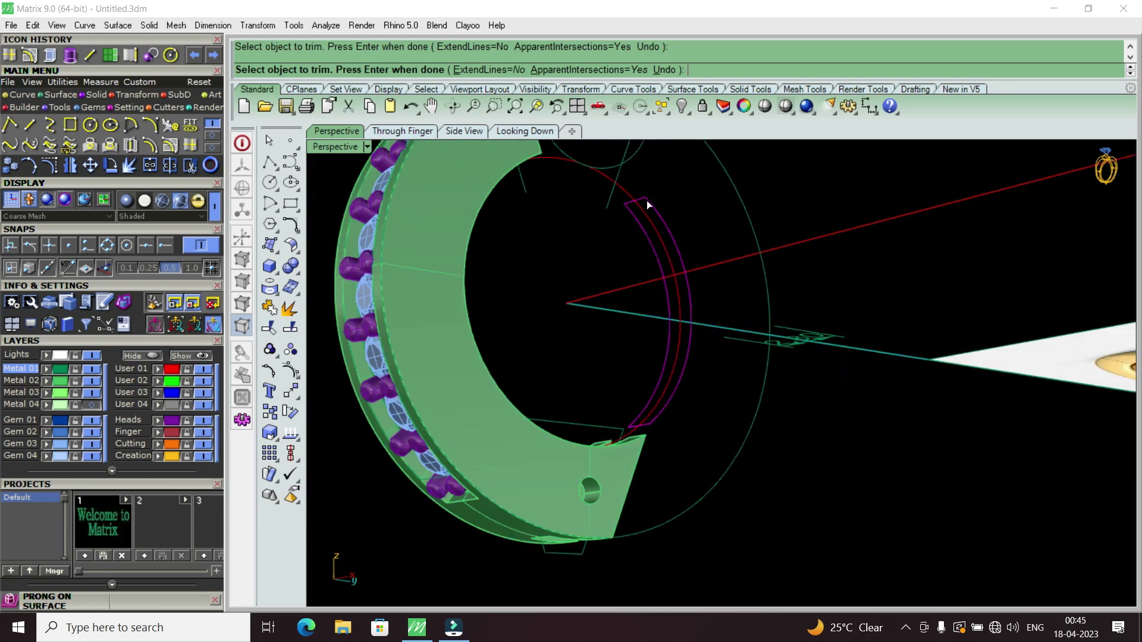
key("Return")
type("S")
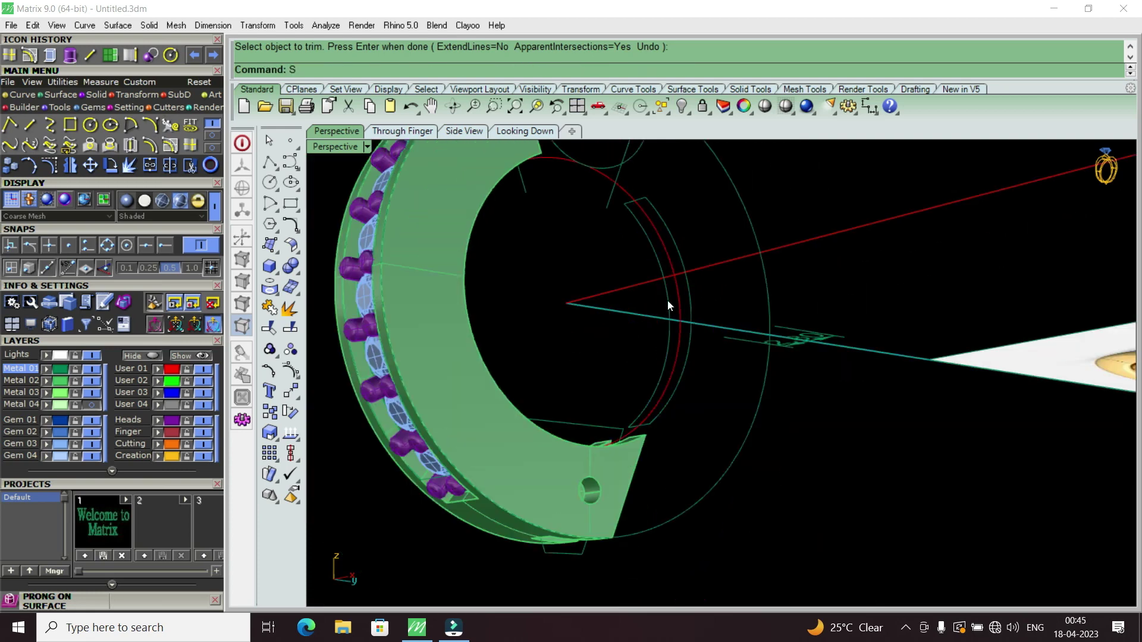
type("2")
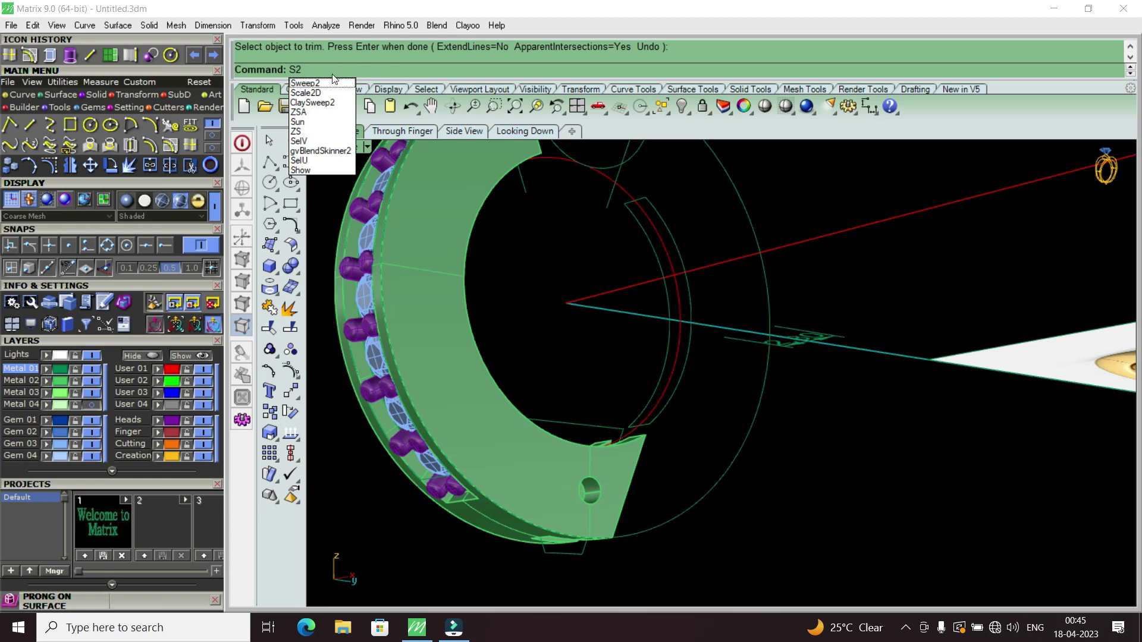
Step: Sweep 2 Rails along the two rail curves with the cross-section curve to build the strip
key("Return")
left_click(679, 385)
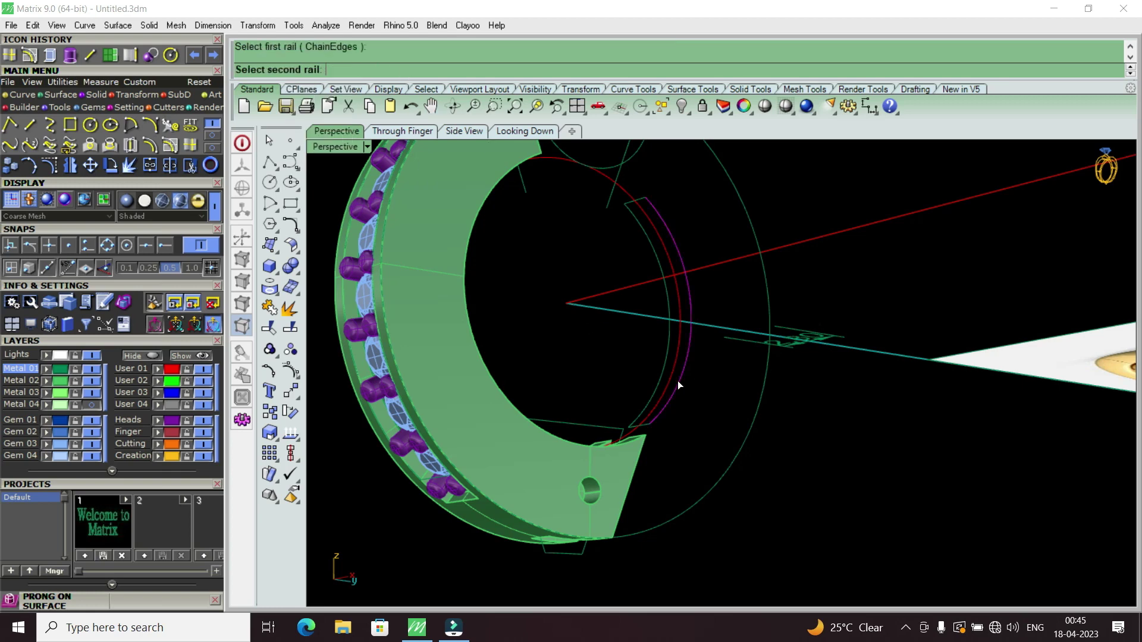
left_click(661, 379)
scroll(630, 434, "up", 3)
left_click(656, 419)
scroll(656, 417, "down", 3)
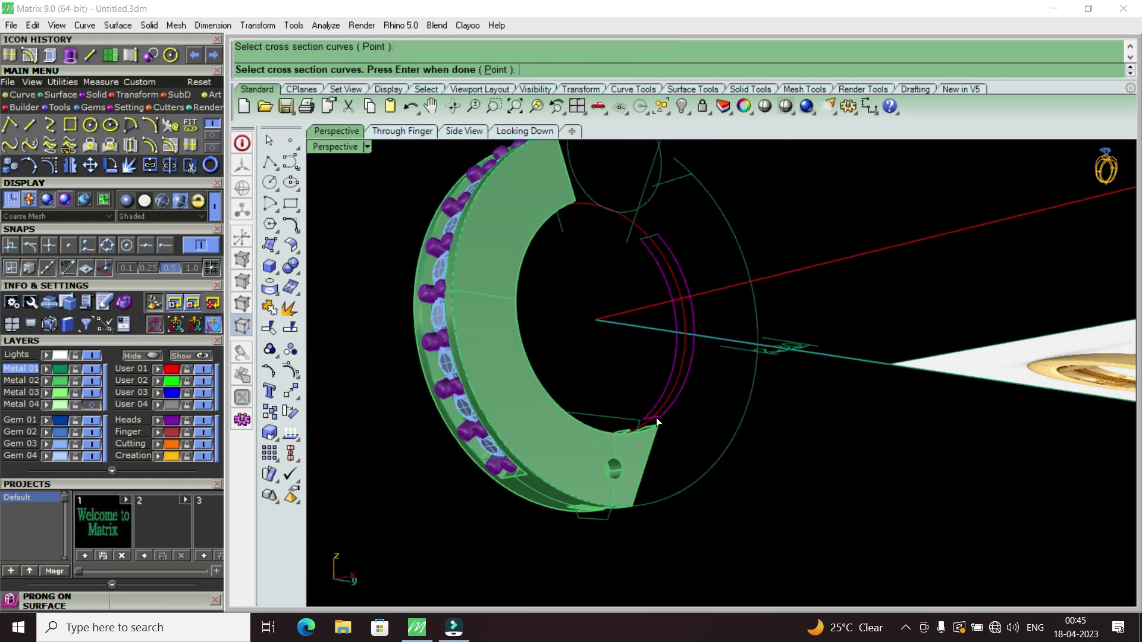
scroll(639, 259, "up", 3)
left_click(670, 285)
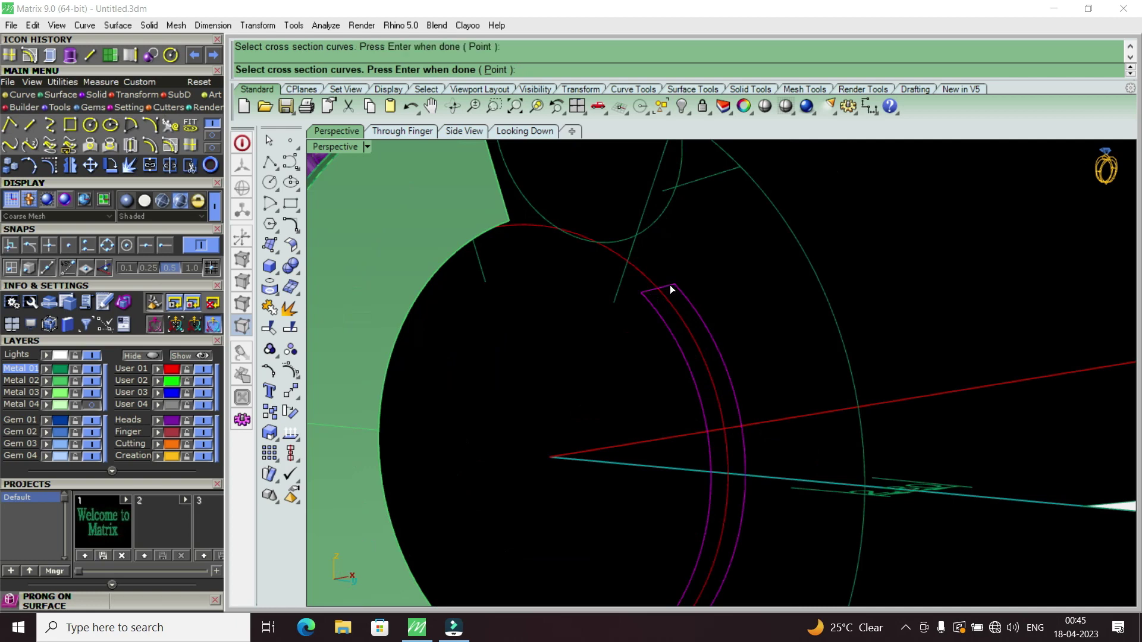
key("Return")
Step: Select the new swept strip and orbit to view the whole ring band
left_click(707, 370)
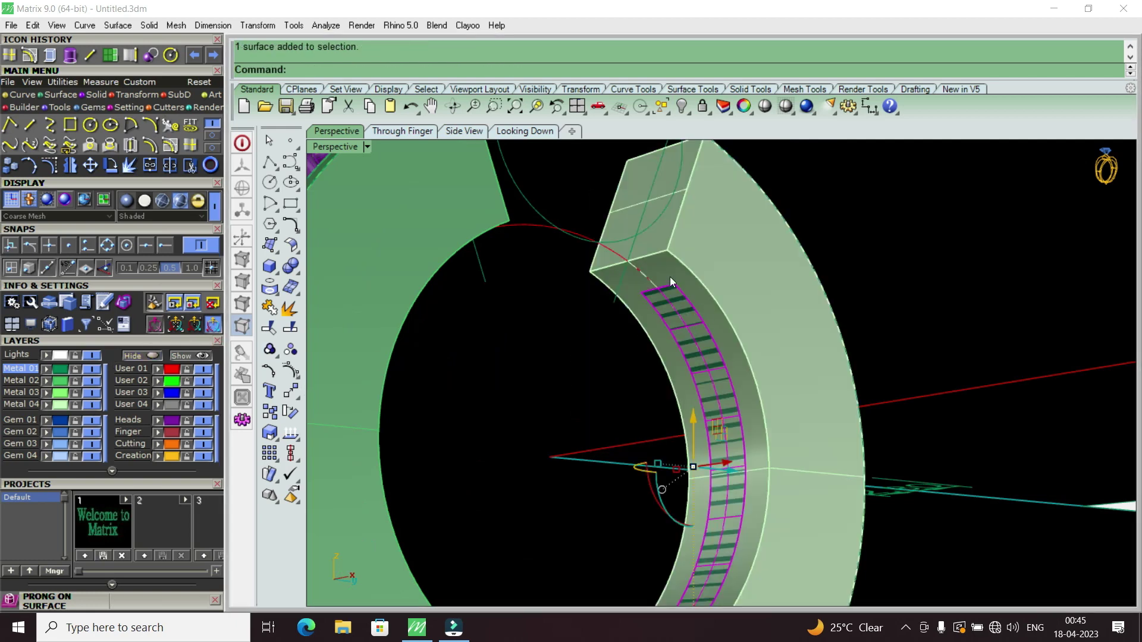
scroll(700, 344, "down", 5)
mouse_move(701, 344)
right_mouse_down()
mouse_move(773, 362)
mouse_move(751, 360)
right_mouse_up()
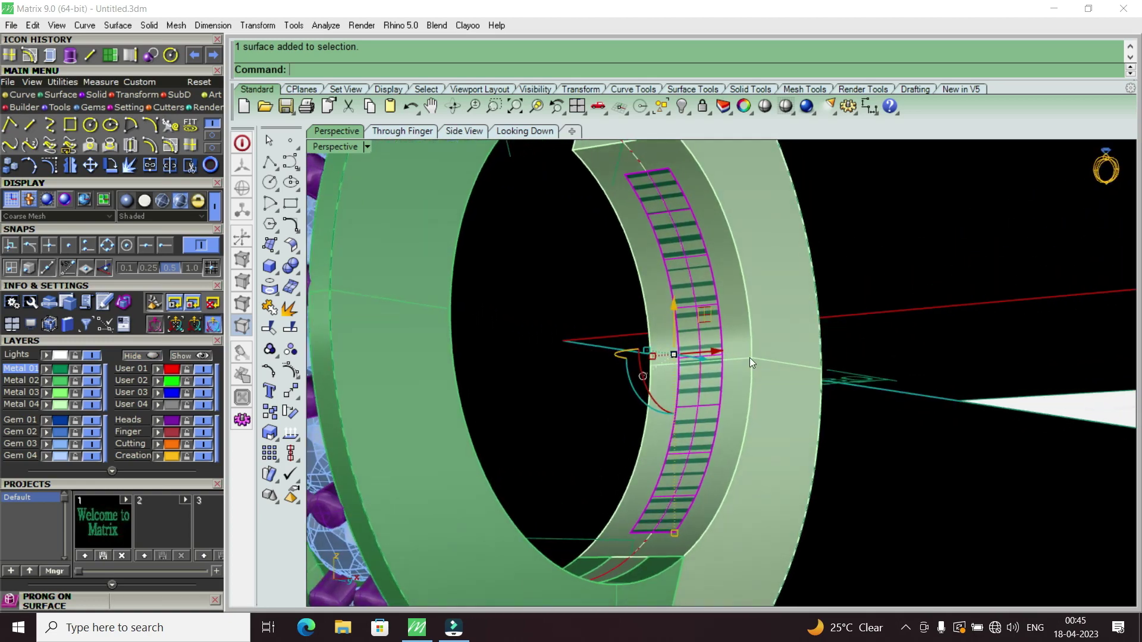
type("O")
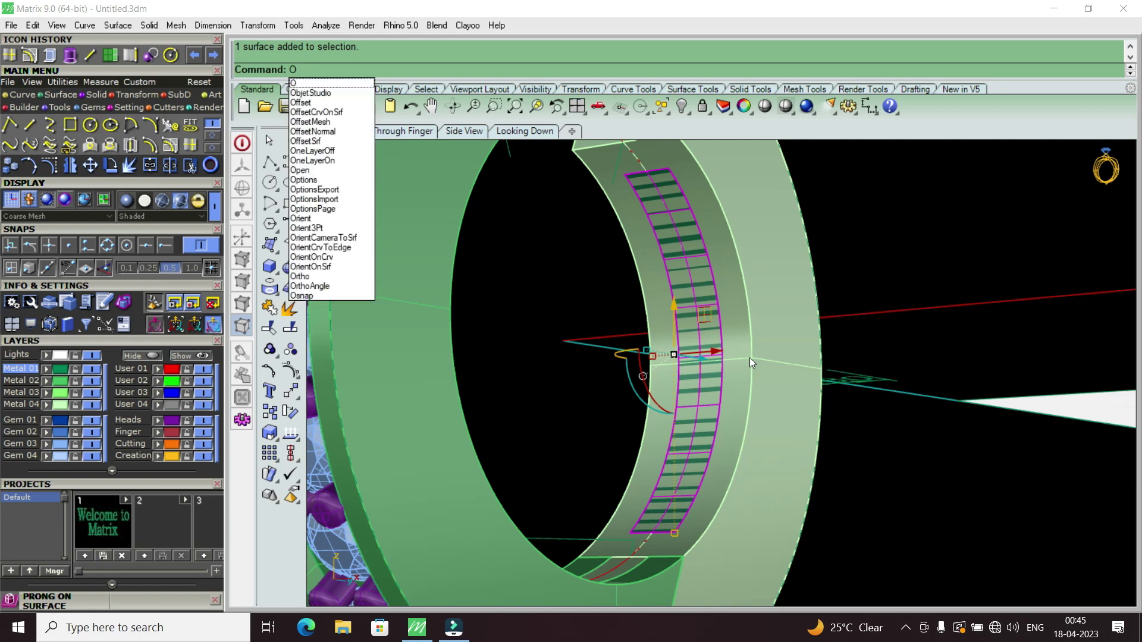
type("ffsetCrvOnSrf")
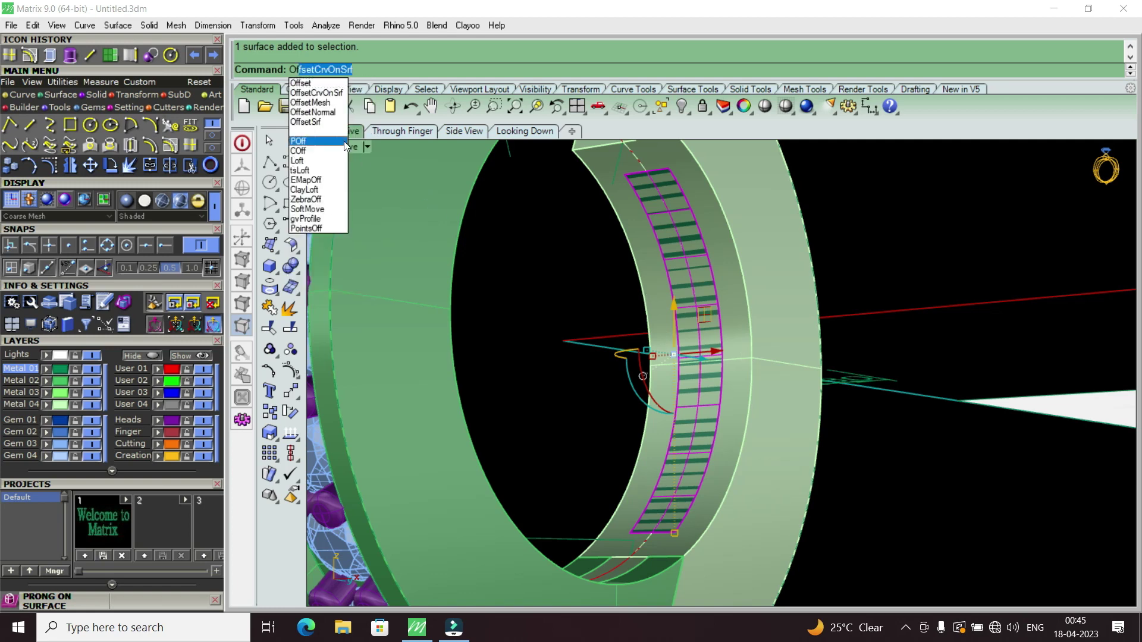
Step: Offset the swept strip by 2 to both sides, making a solid curved block
left_click(312, 122)
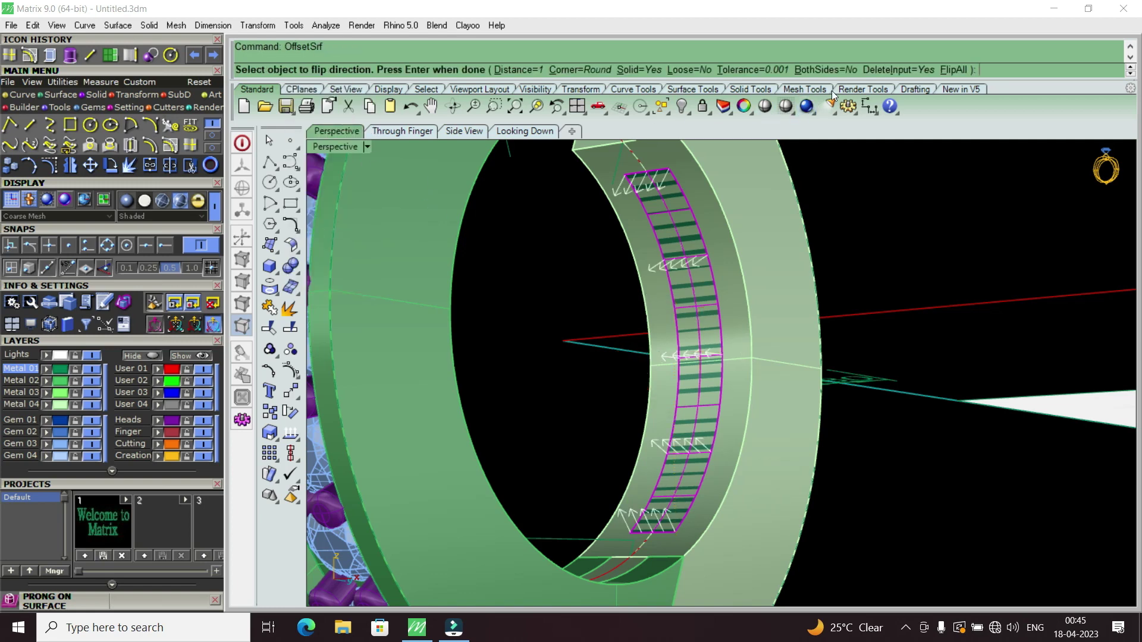
left_click(835, 70)
scroll(781, 193, "down", 5)
mouse_move(761, 237)
right_mouse_down()
mouse_move(777, 261)
mouse_move(700, 277)
right_mouse_up()
scroll(708, 265, "up", 3)
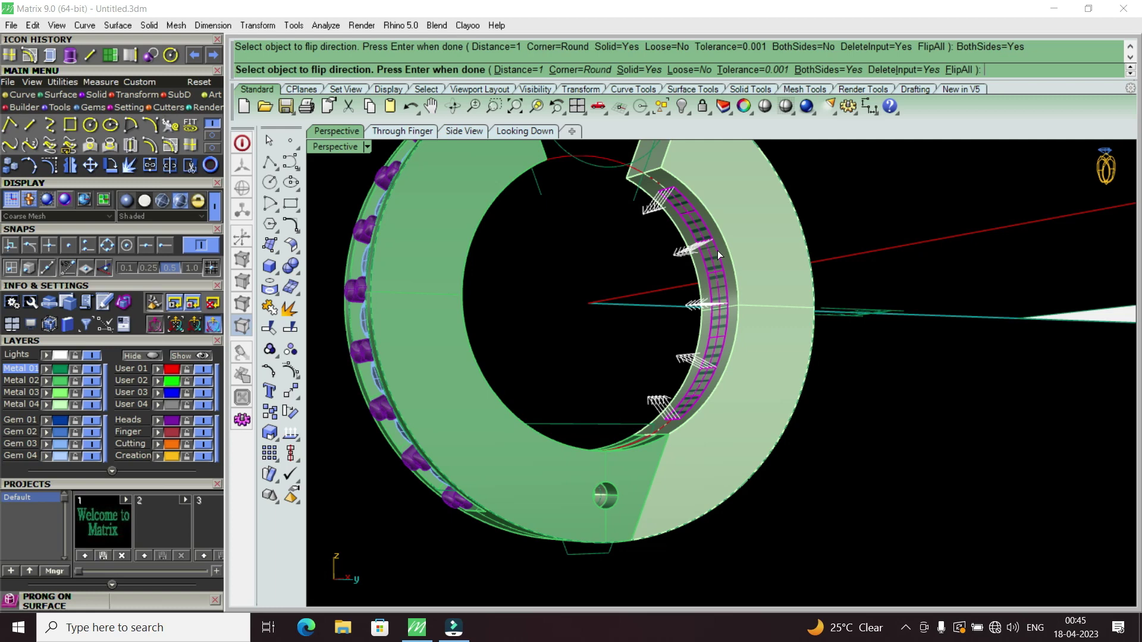
type("2")
key("Return")
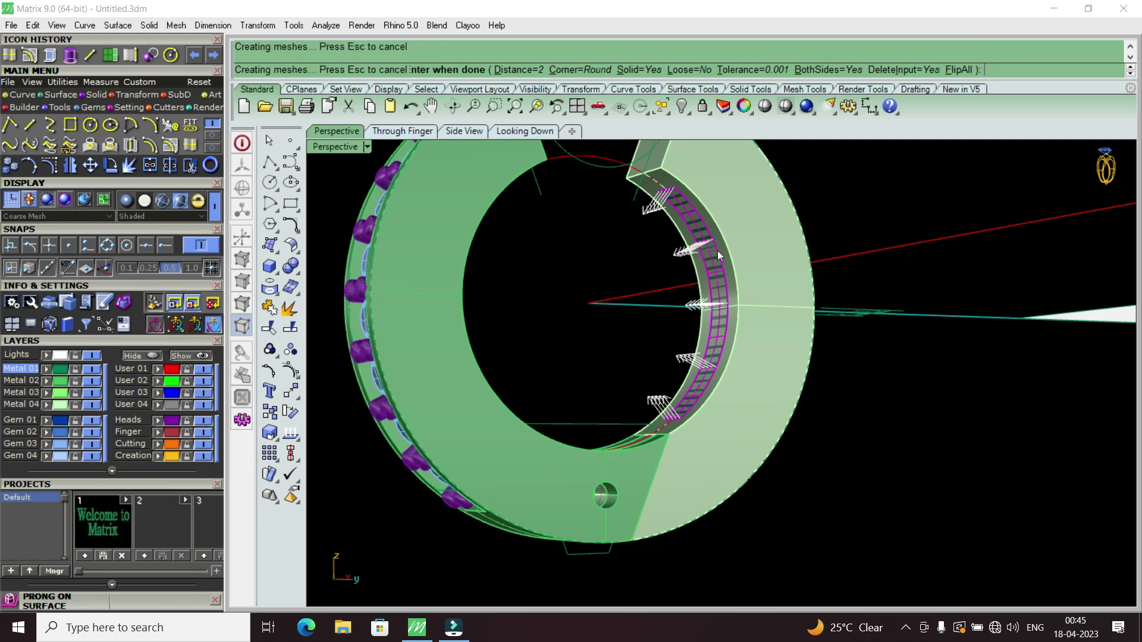
right_click_drag(786, 281, 710, 305)
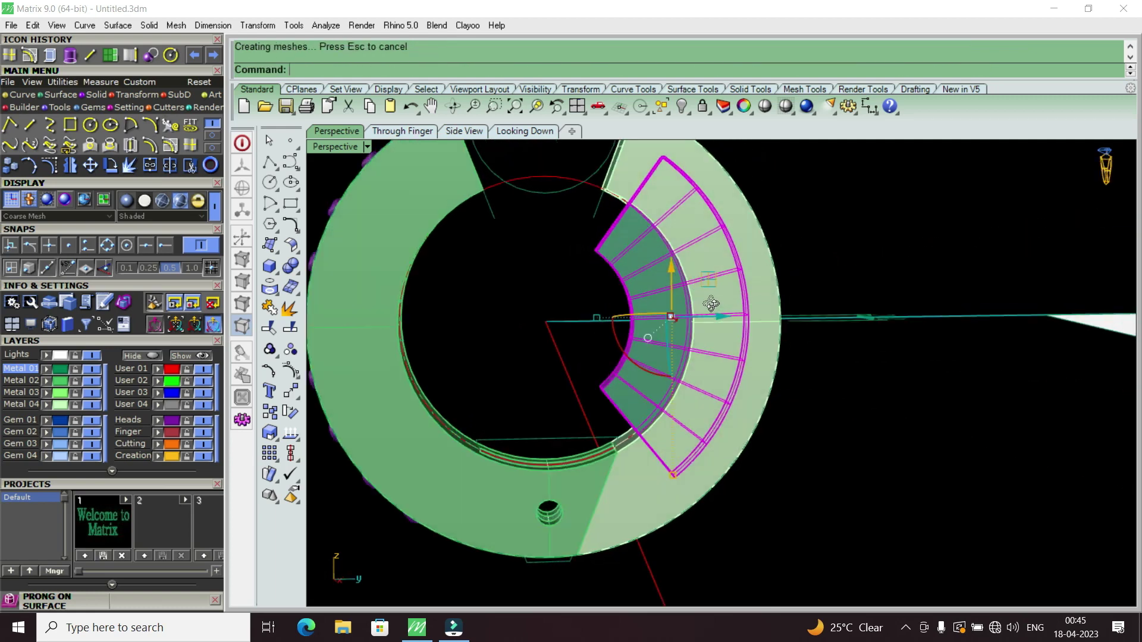
key("Escape")
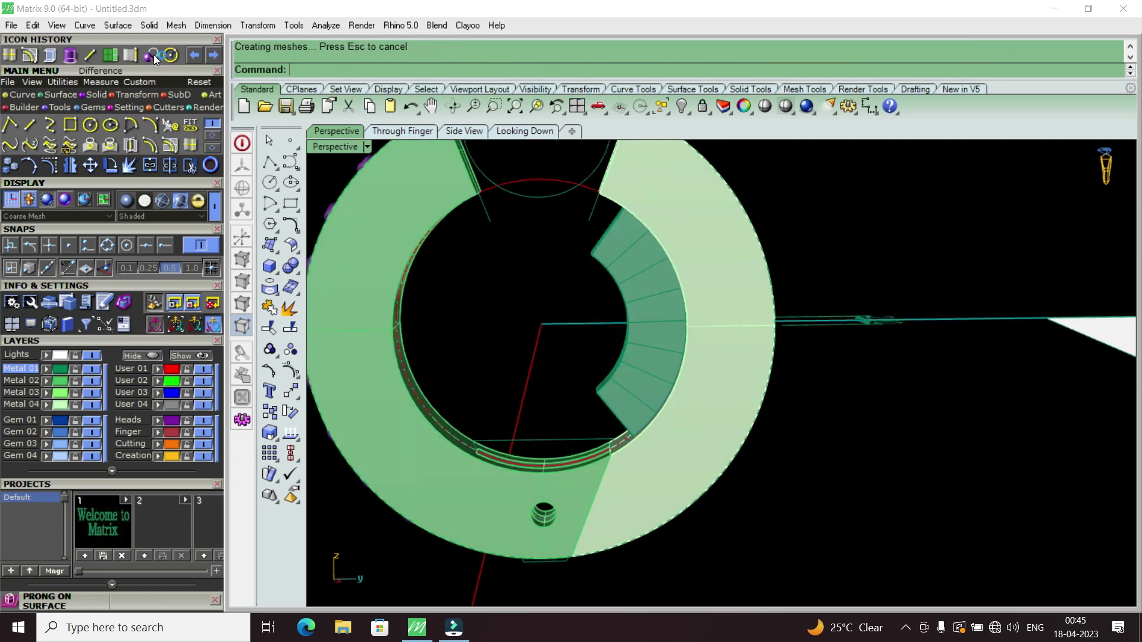
scroll(476, 275, "down", 3)
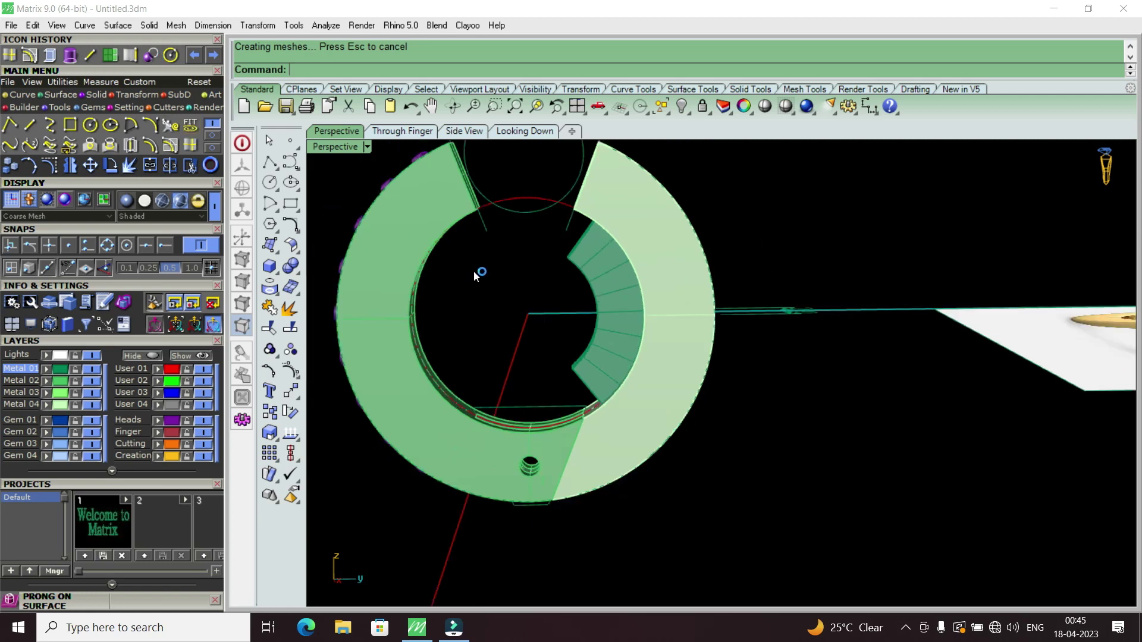
left_click(151, 56)
scroll(617, 269, "up", 3)
key("Return")
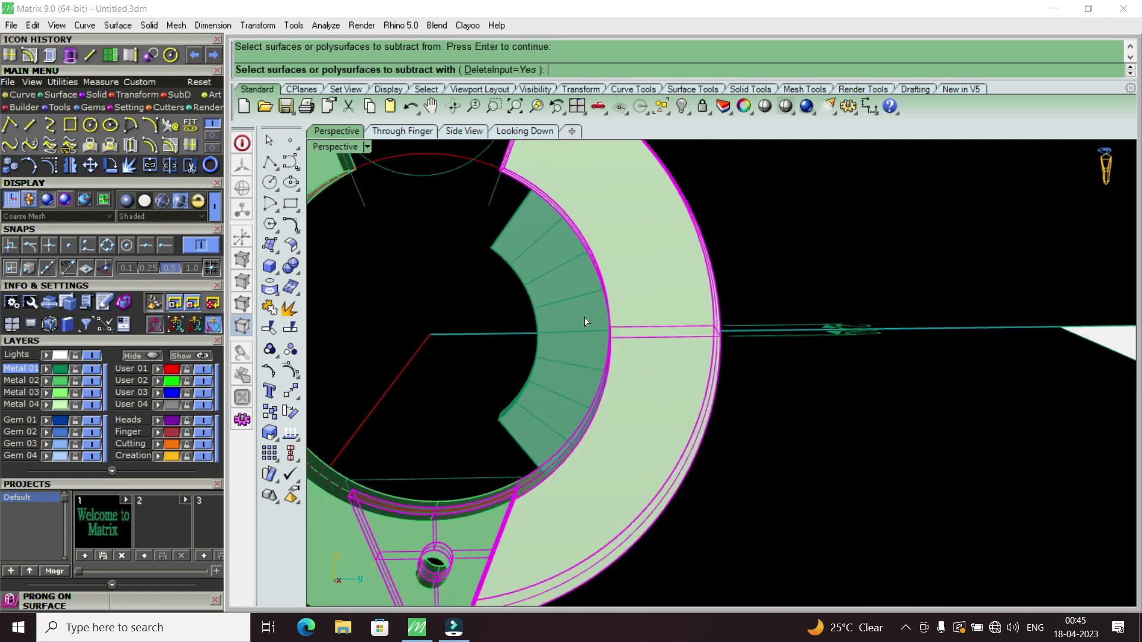
left_click(570, 324)
key("Return")
scroll(610, 344, "down", 3)
right_click_drag(610, 344, 611, 340)
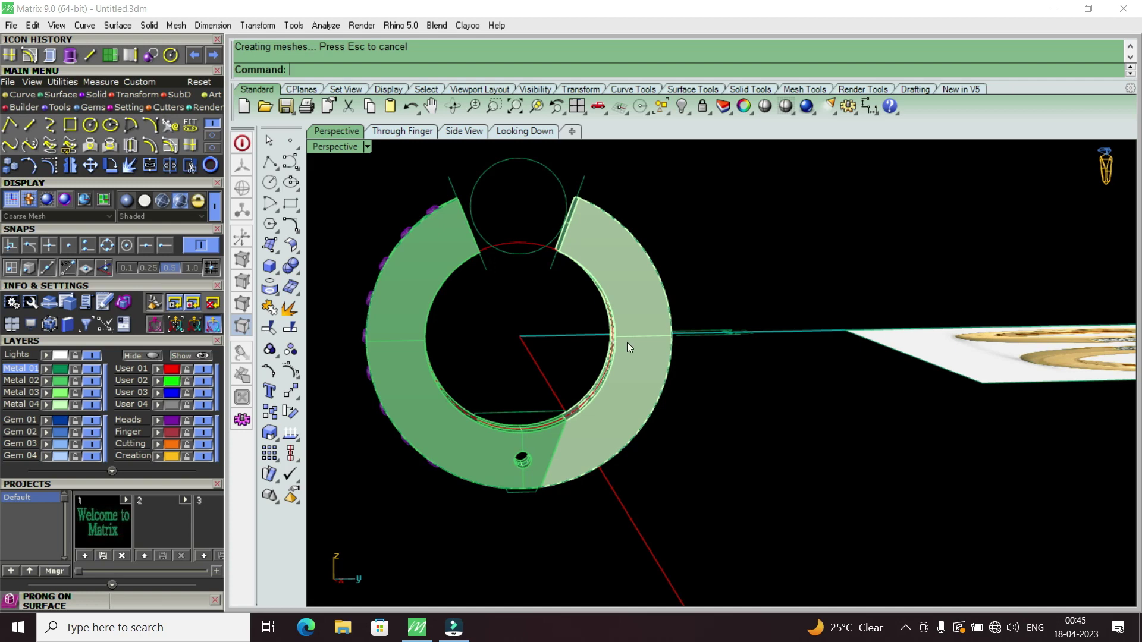
Step: Undo the ring subtraction and mirror the cutter block from origin 0 to the opposite side
key("ctrl+z")
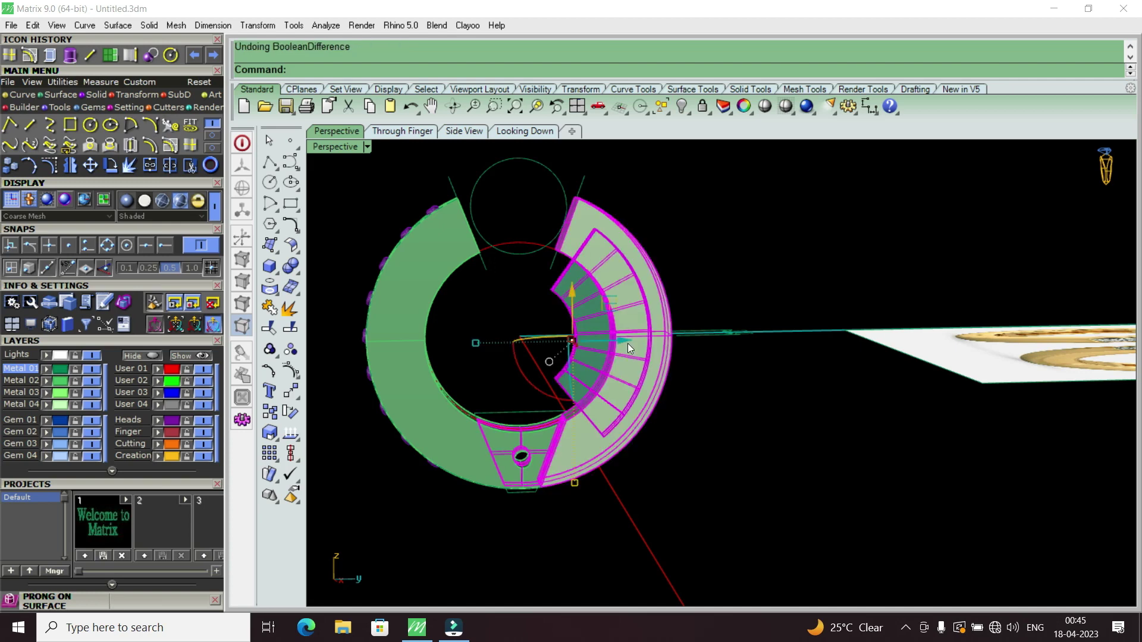
left_click(588, 349)
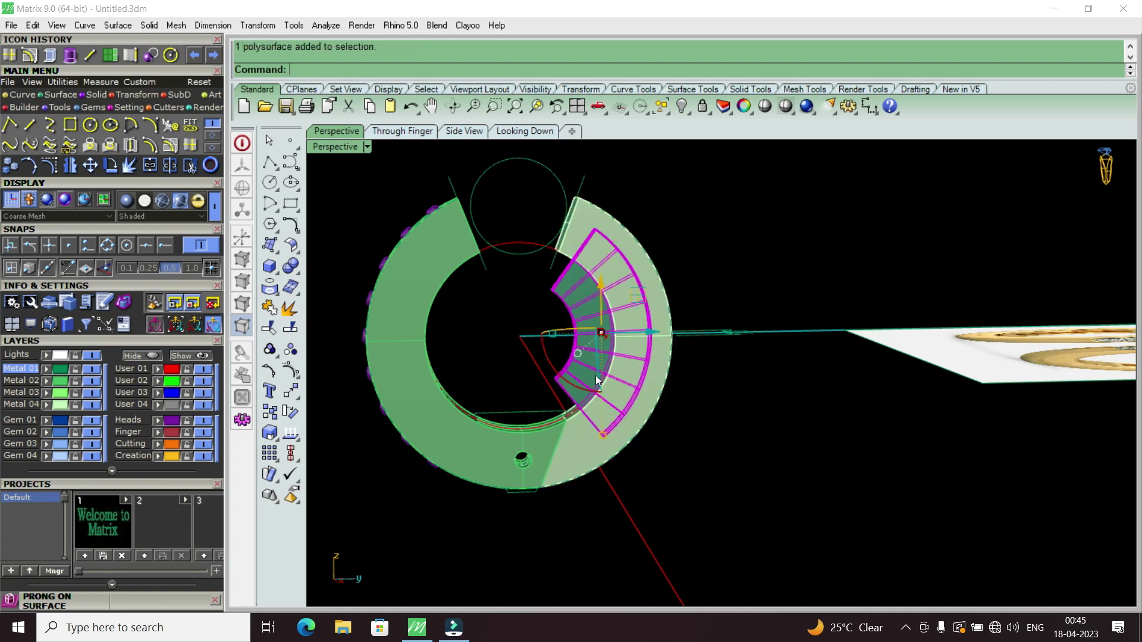
left_click(66, 166)
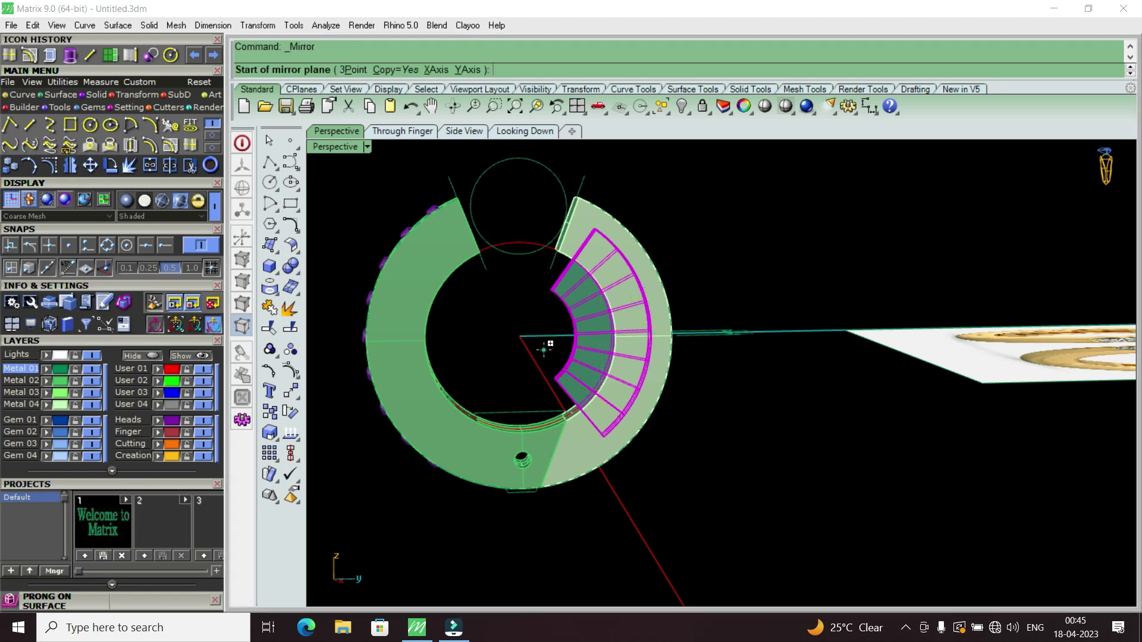
type("0")
key("Return")
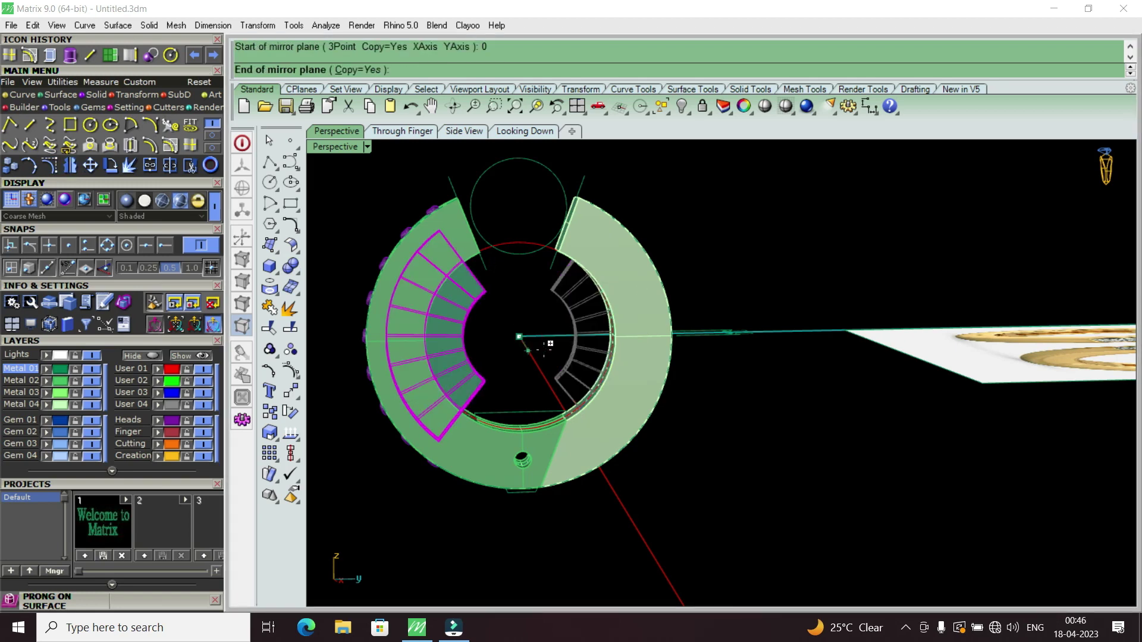
left_click(543, 350)
Step: Inspect the left-side blocks, then undo the offset solids to leave only the thin strip
scroll(469, 340, "up", 2)
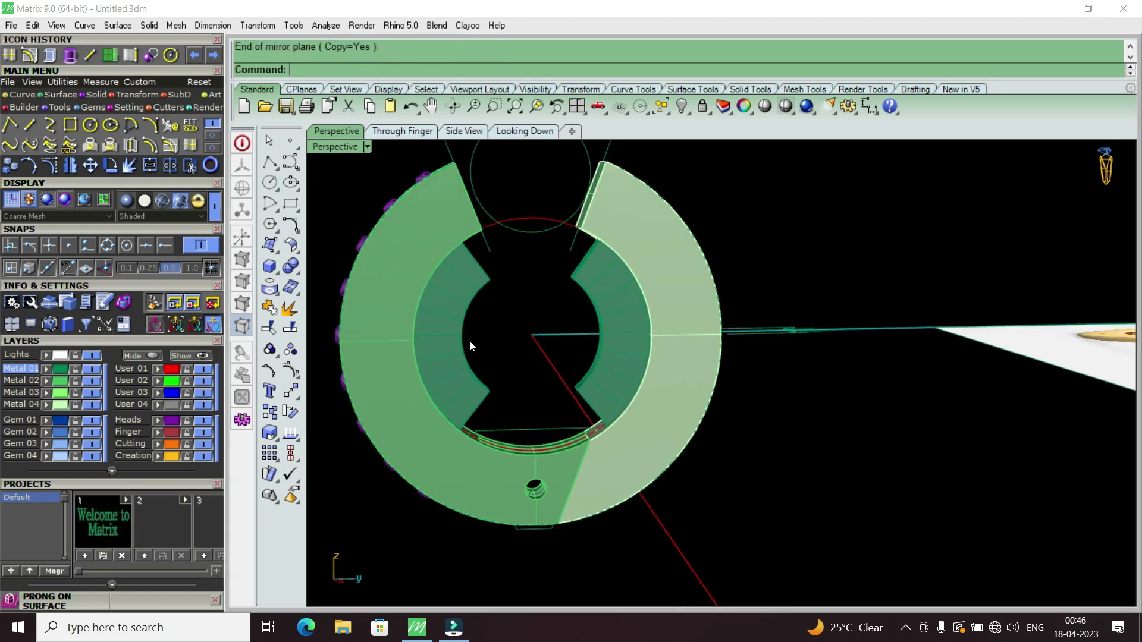
left_click(459, 340)
mouse_move(450, 321)
right_mouse_down()
mouse_move(495, 332)
mouse_move(419, 306)
right_mouse_up()
scroll(414, 228, "up", 3)
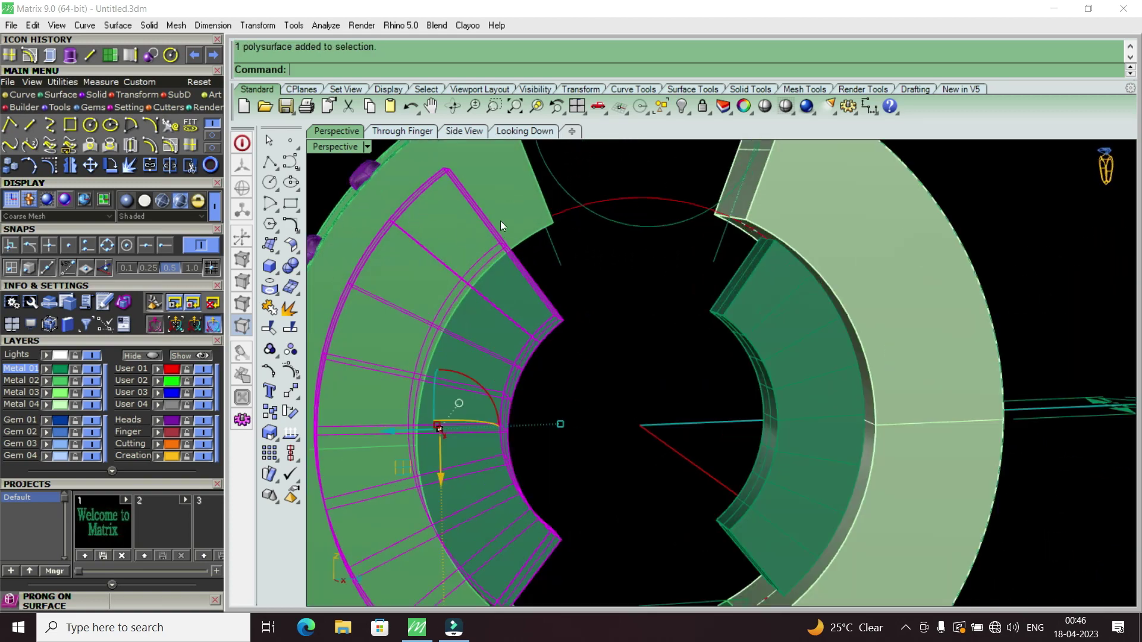
scroll(518, 238, "down", 3)
right_click_drag(536, 253, 515, 265)
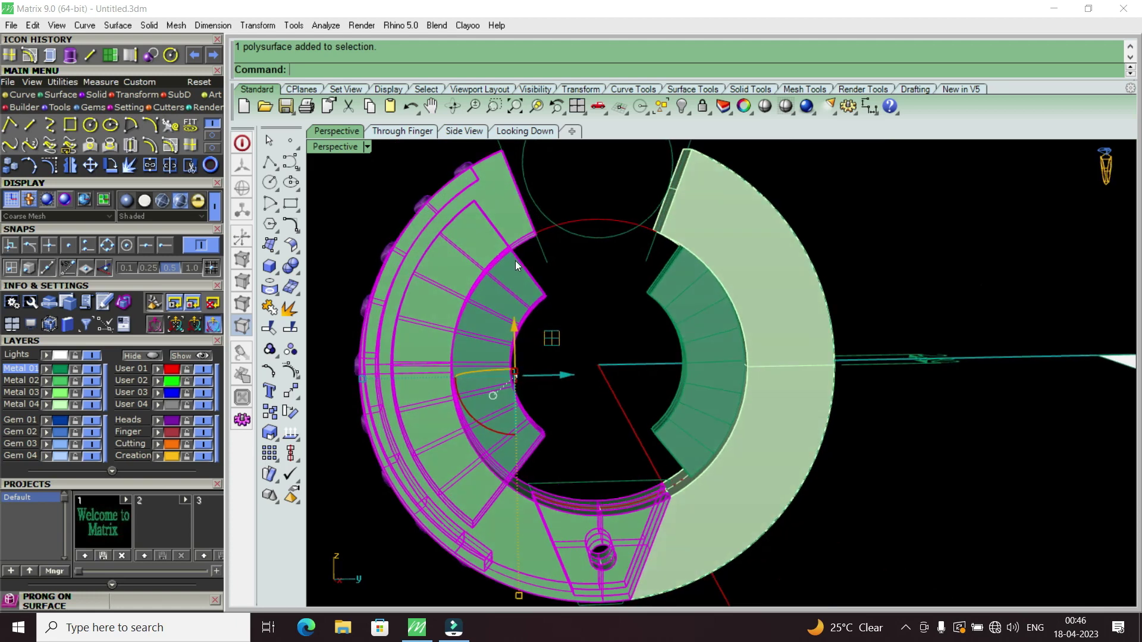
key("Escape")
left_click(508, 328)
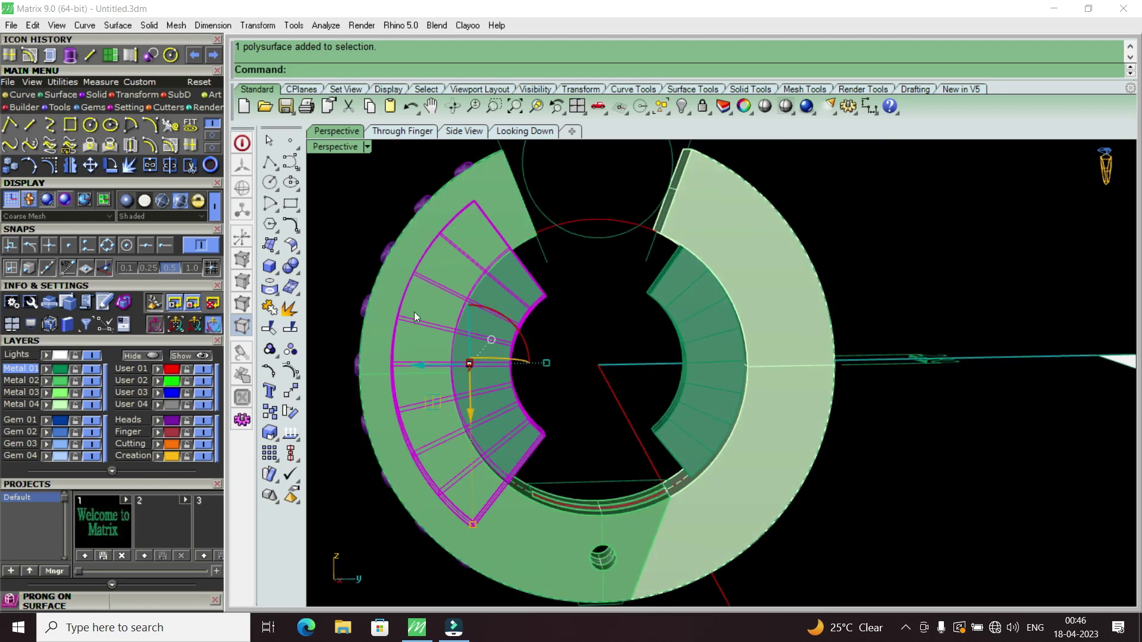
scroll(532, 314, "down", 2)
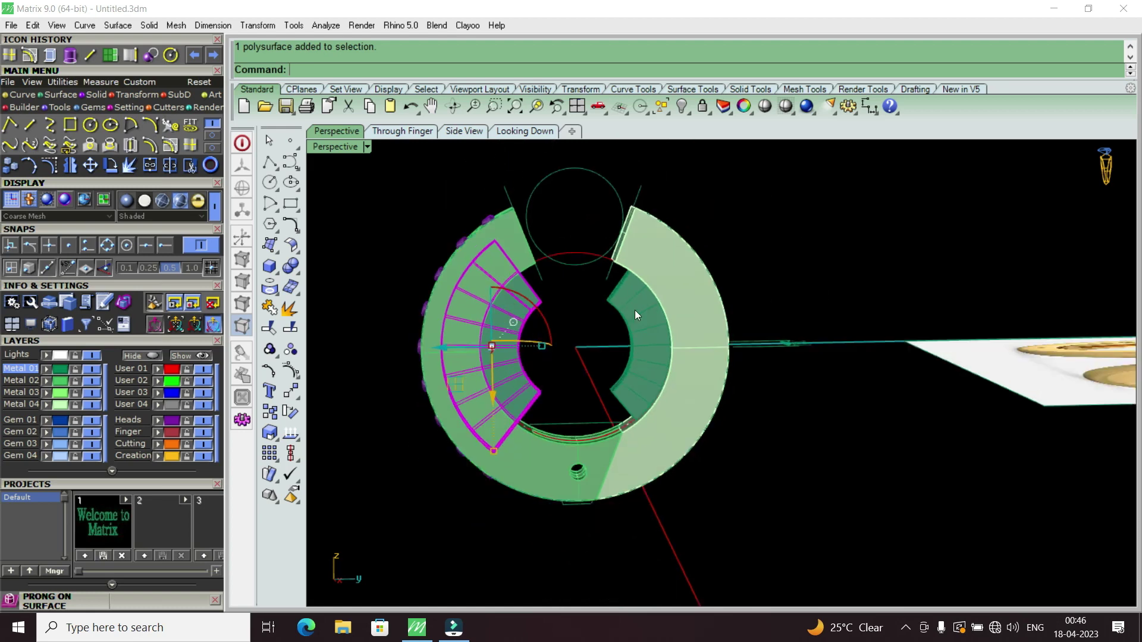
key("ctrl+z")
key("ctrl+z")
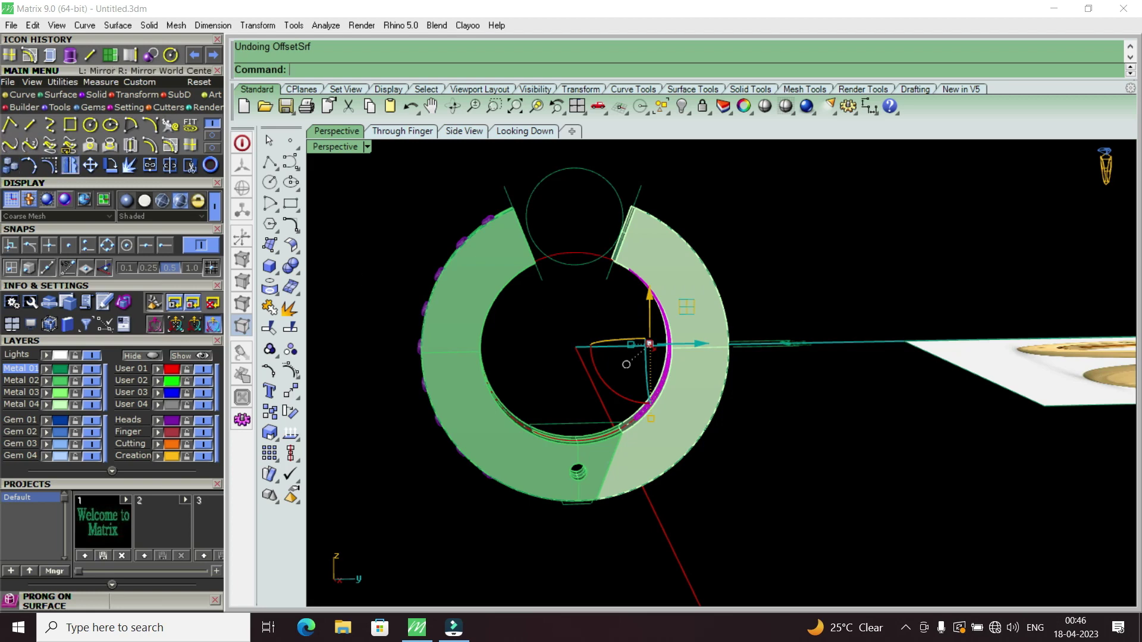
Step: Mirror the thin swept strip across a plane starting at origin 0
left_click(70, 164)
right_click_drag(458, 349, 482, 350)
type("0")
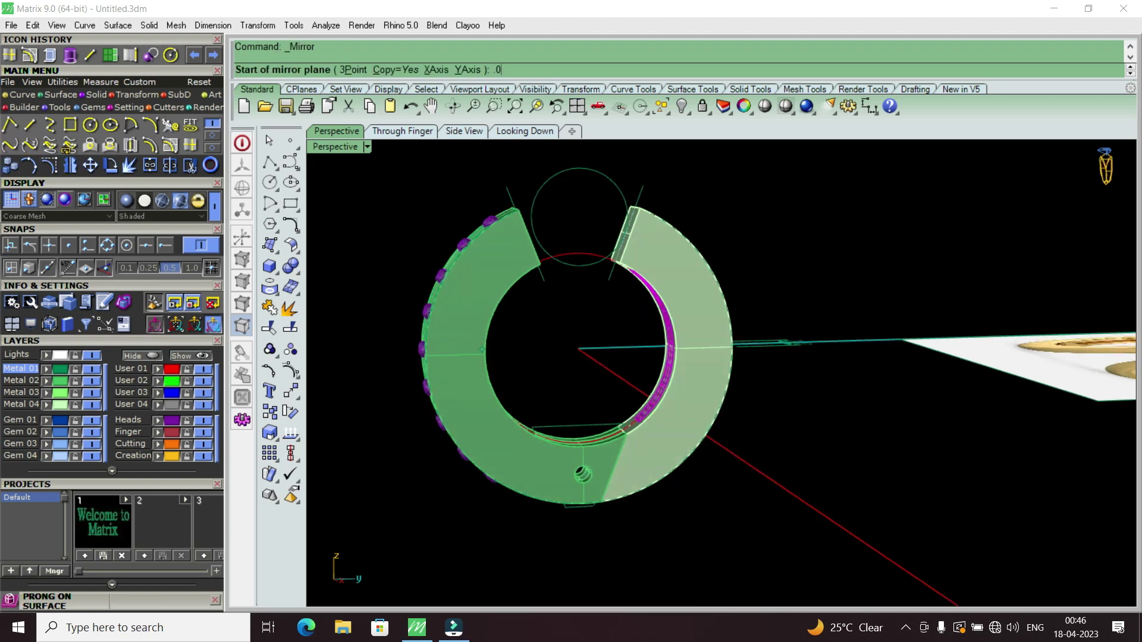
key("Return")
key("Escape")
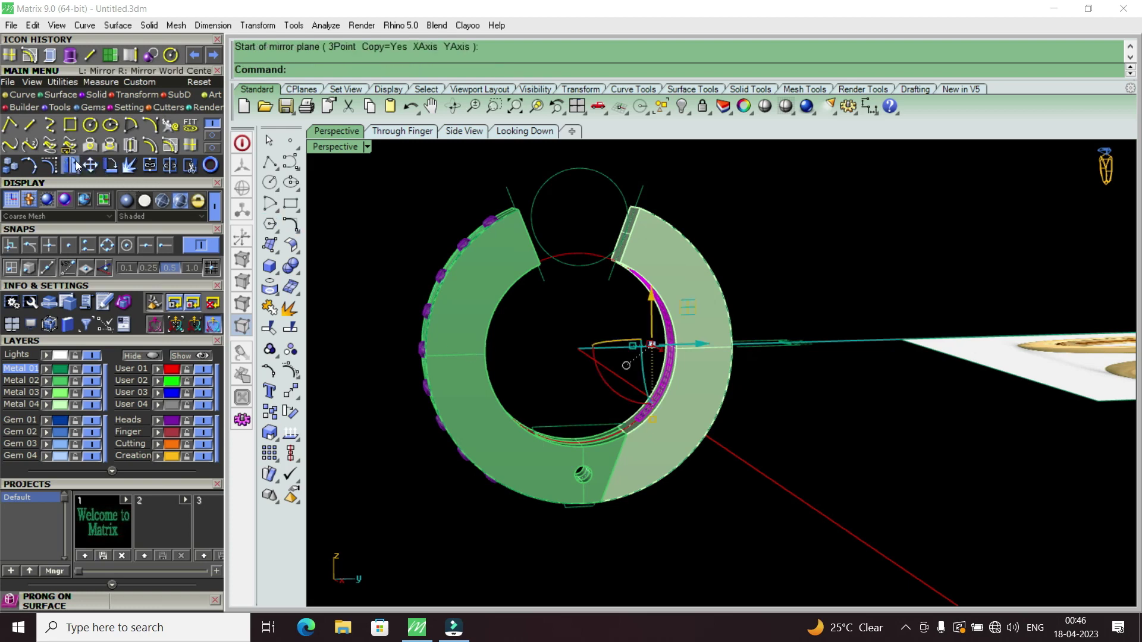
left_click(76, 160)
type("0")
key("Return")
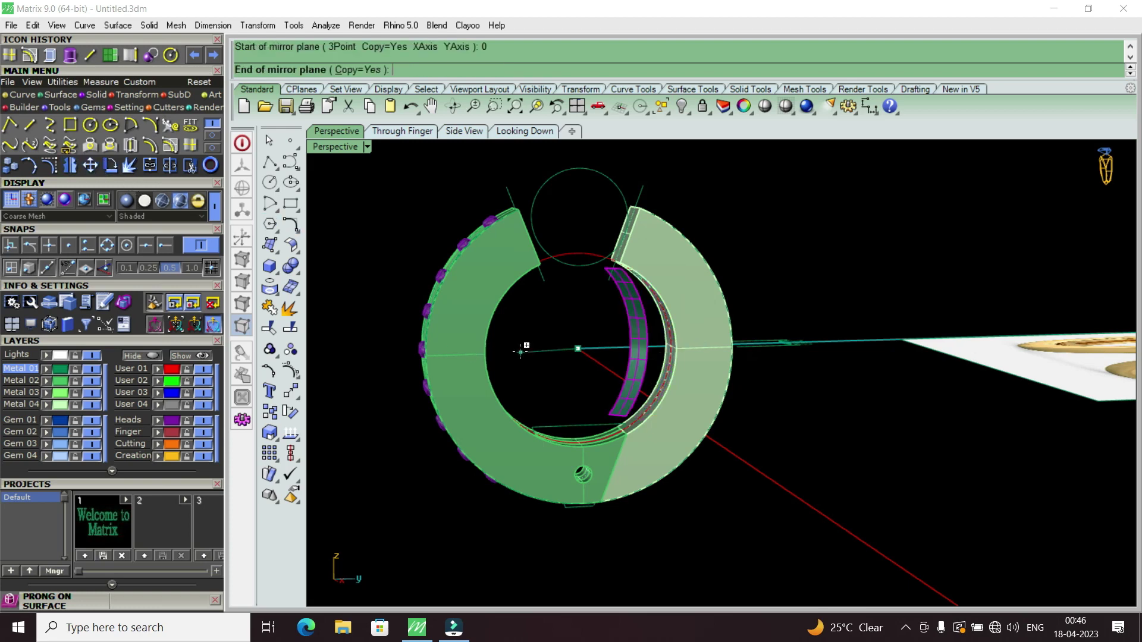
left_click(597, 376)
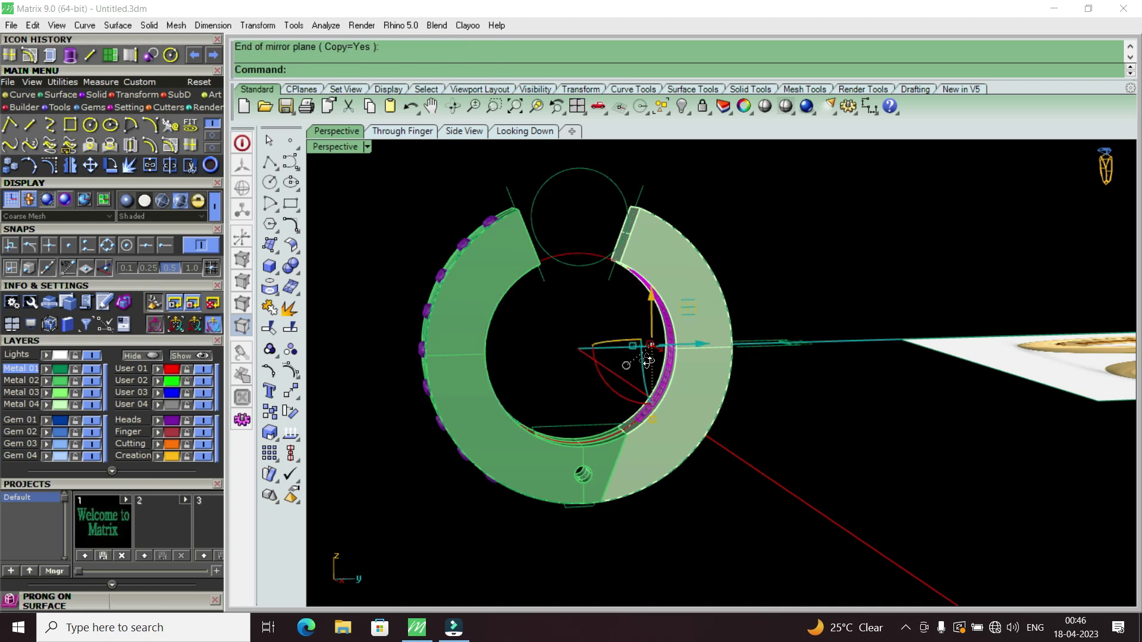
Step: Reselect the strip surface in the enlarged Perspective view and begin typing the Of offset command
right_click_drag(647, 361, 532, 335)
double_click(334, 146)
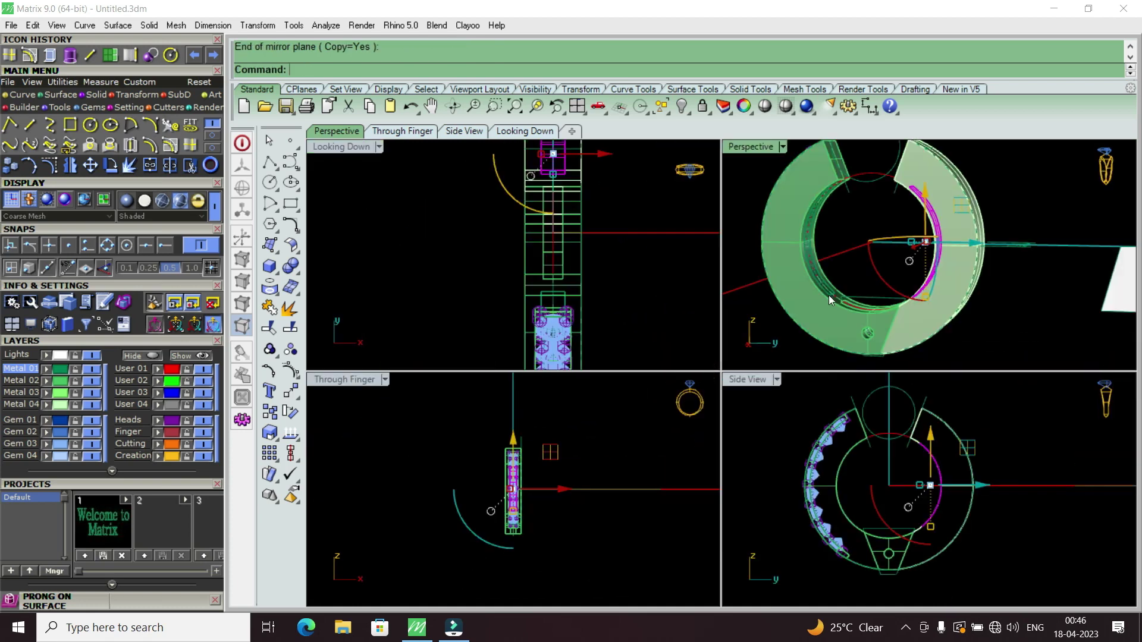
mouse_move(829, 295)
right_mouse_down()
mouse_move(855, 273)
mouse_move(730, 160)
right_mouse_up()
key("Escape")
scroll(855, 274, "up", 3)
double_click(750, 148)
right_click_drag(745, 232, 773, 327)
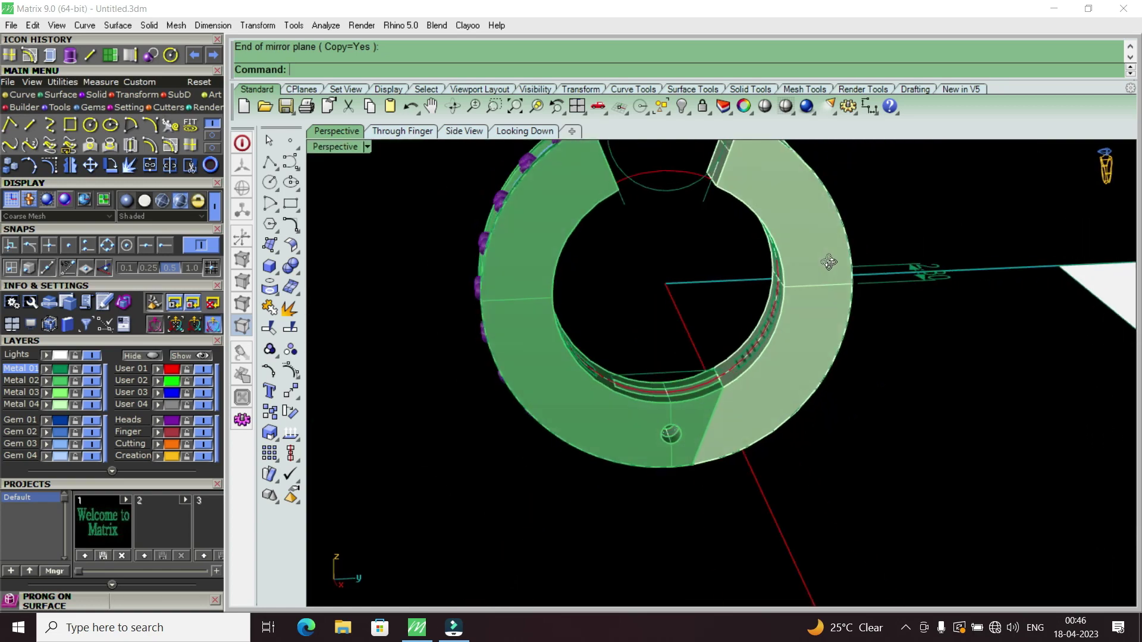
scroll(721, 342, "up", 3)
left_click(751, 359)
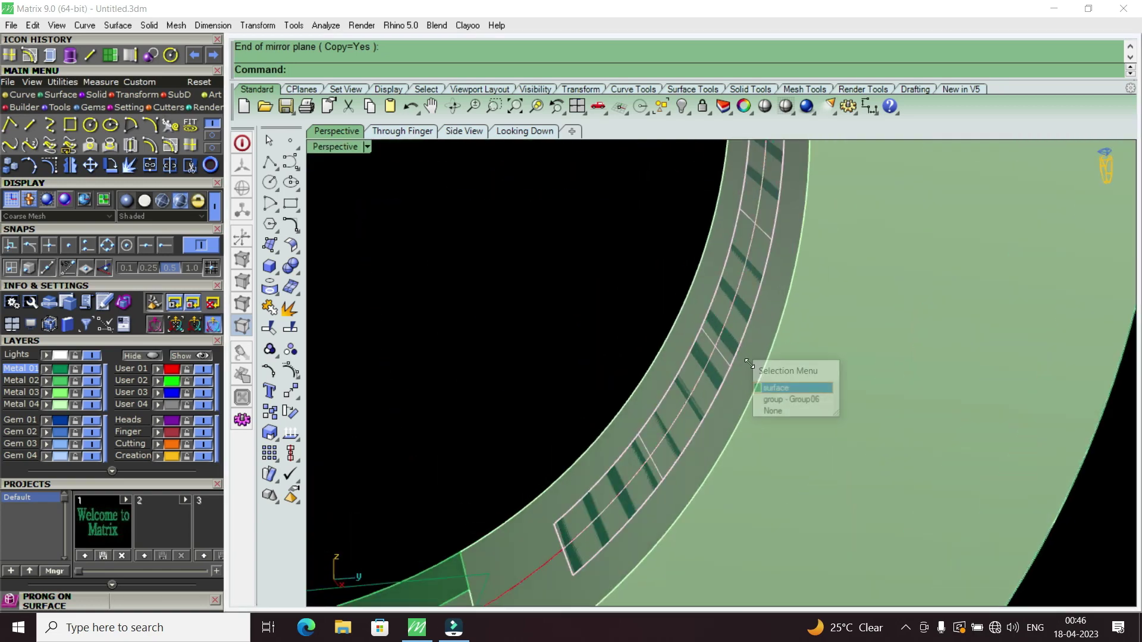
left_click(779, 387)
scroll(779, 387, "down", 2)
scroll(789, 361, "down", 3)
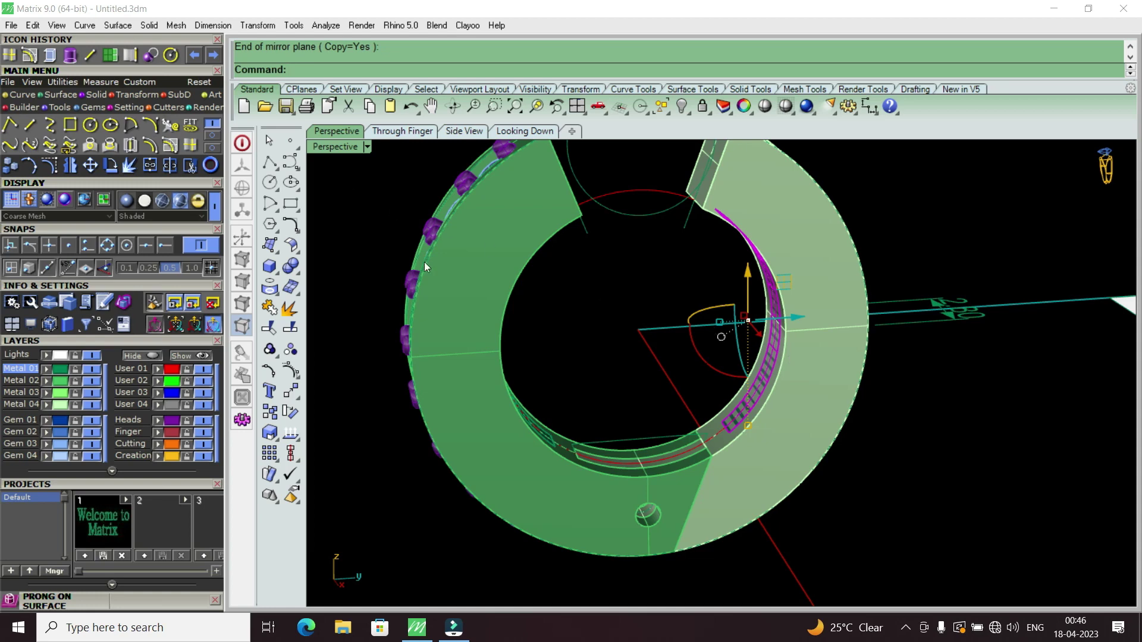
type("O")
type("f")
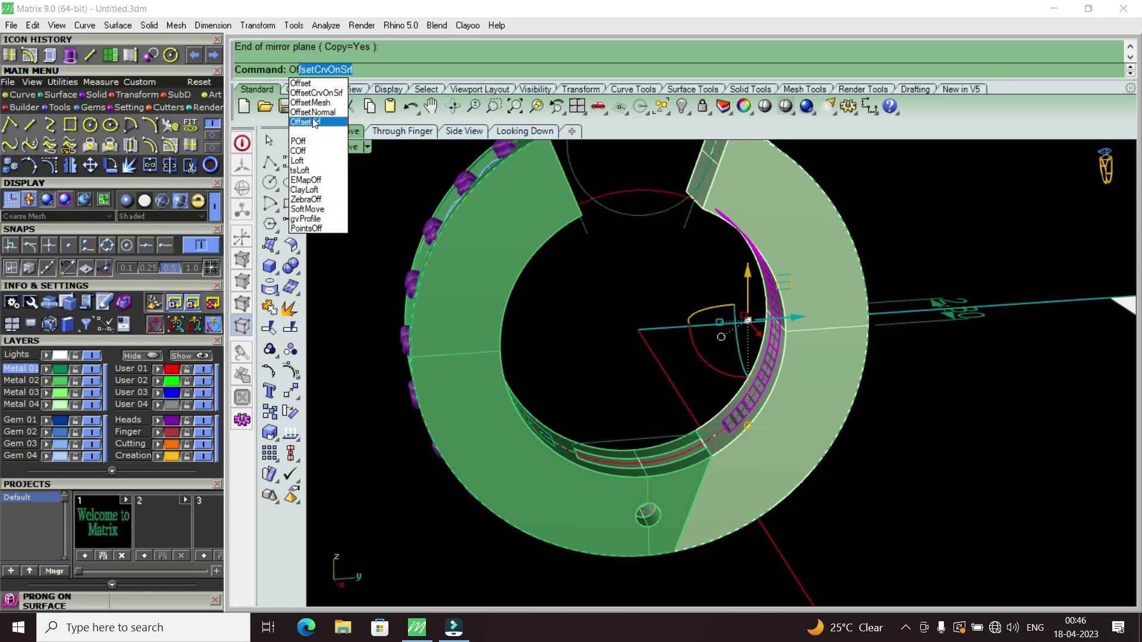
Step: Offset the ring's inner surface and subtract the offset solid from one ring half
left_click(305, 121)
key("Return")
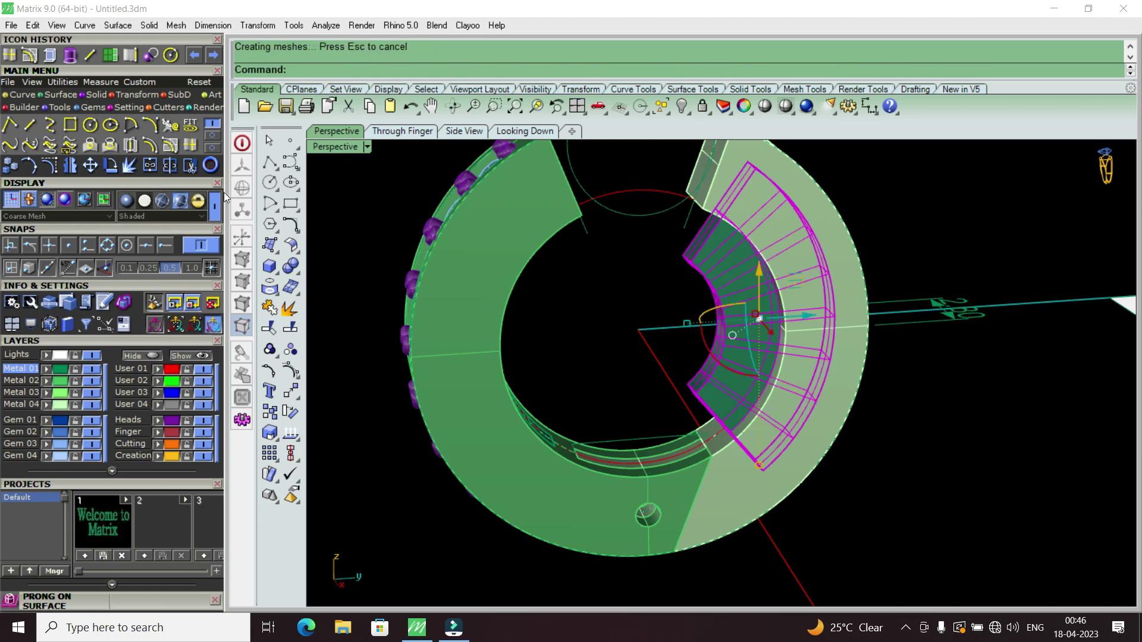
left_click(291, 266)
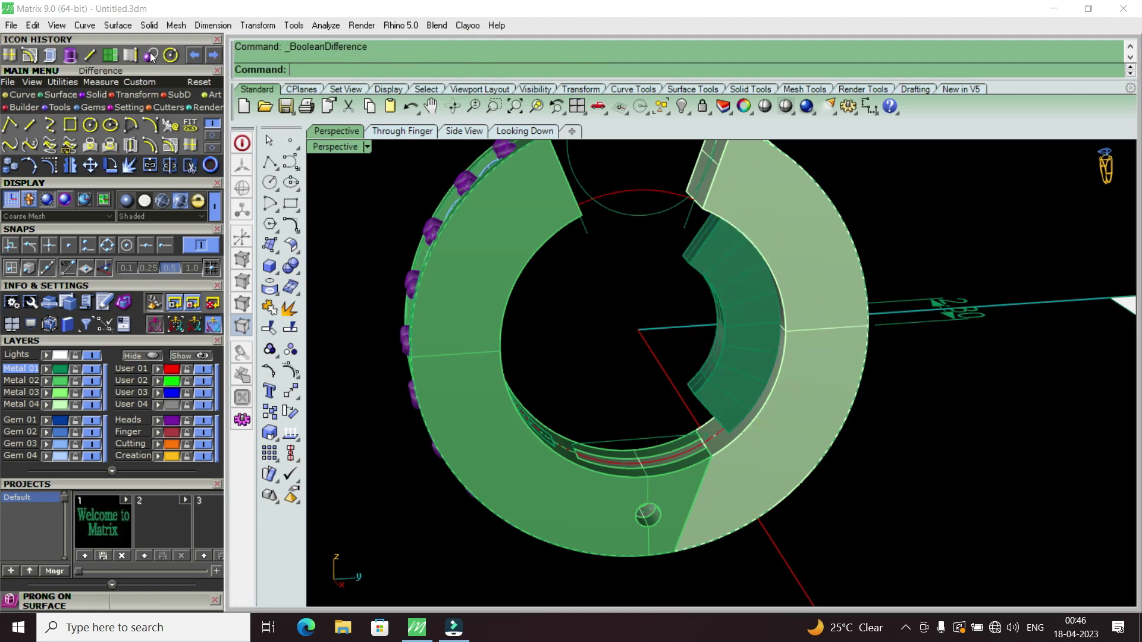
left_click(812, 341)
key("Return")
left_click(741, 330)
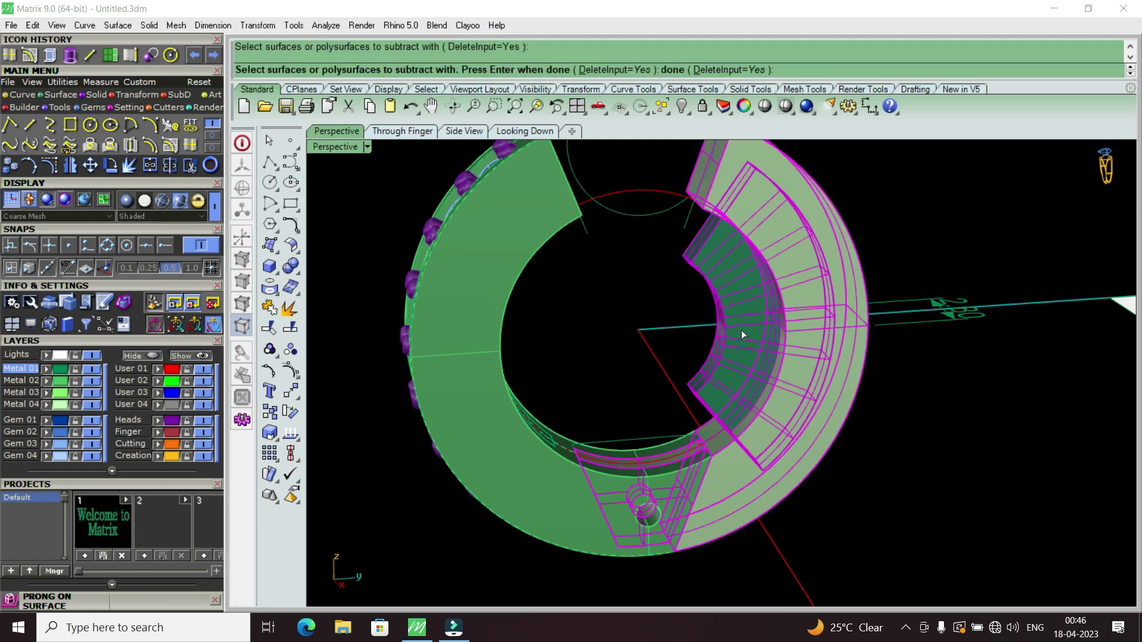
key("Return")
Step: Offset the inner groove strip by 1.2 into a solid
scroll(747, 346, "down", 2)
scroll(662, 366, "up", 3)
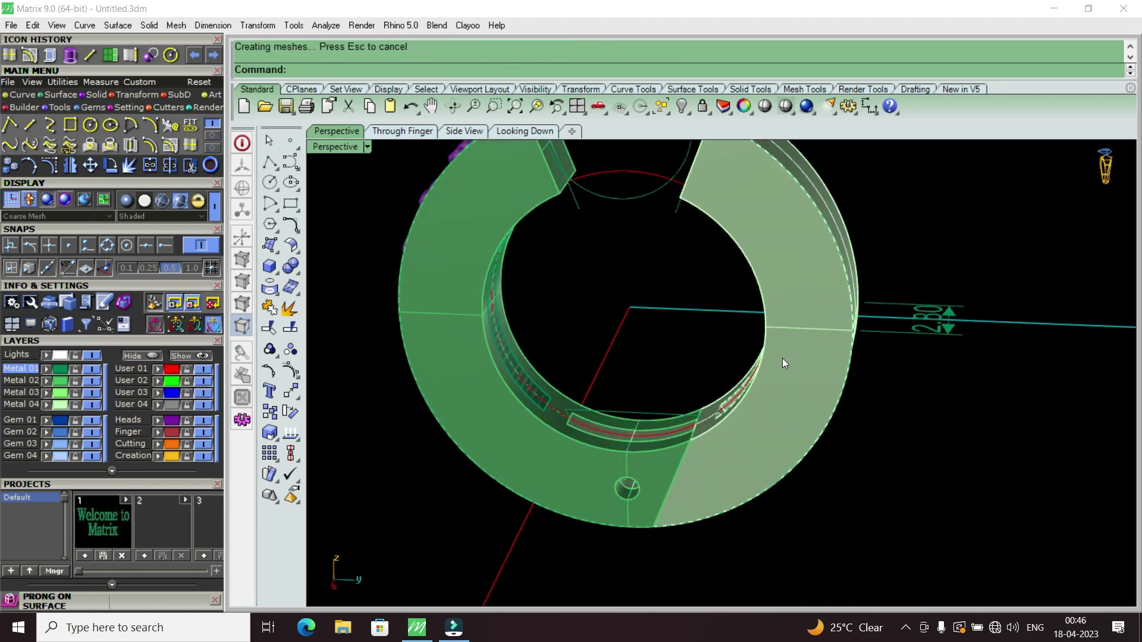
right_click_drag(782, 358, 574, 343)
scroll(533, 372, "up", 3)
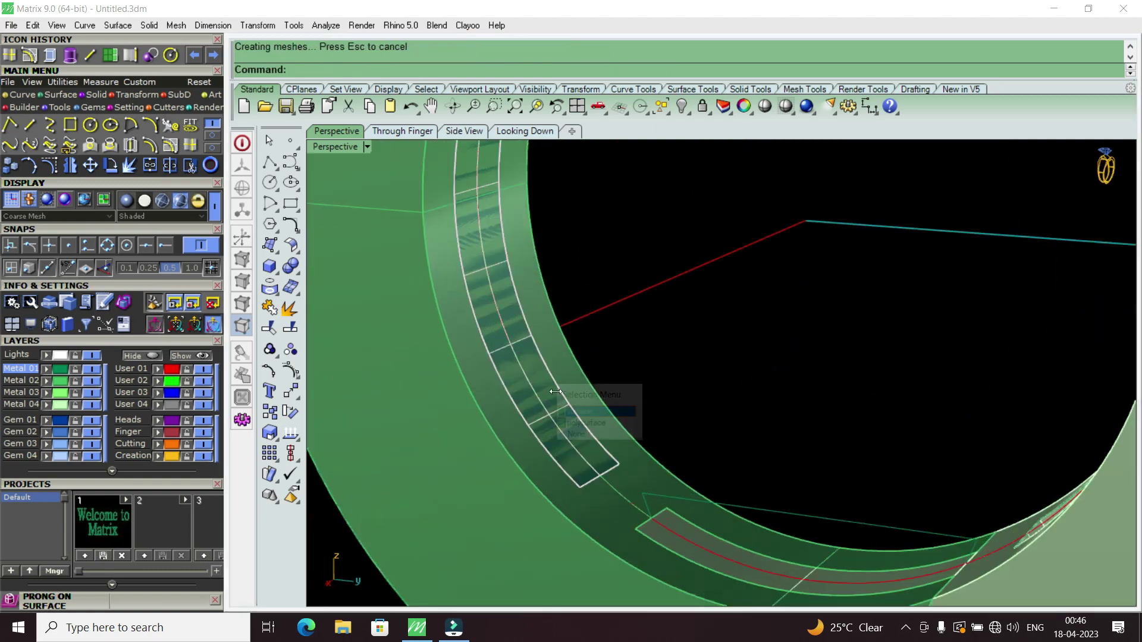
left_click(555, 381)
left_click(577, 410)
scroll(577, 410, "down", 2)
scroll(577, 410, "down", 2)
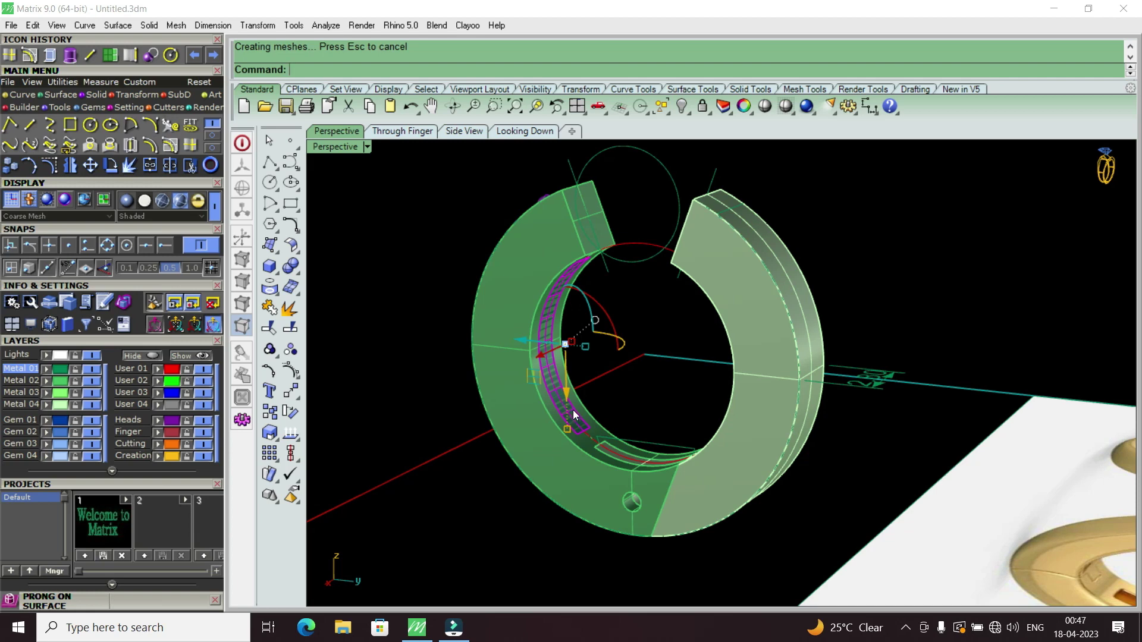
type("O")
type("ffsetSrf")
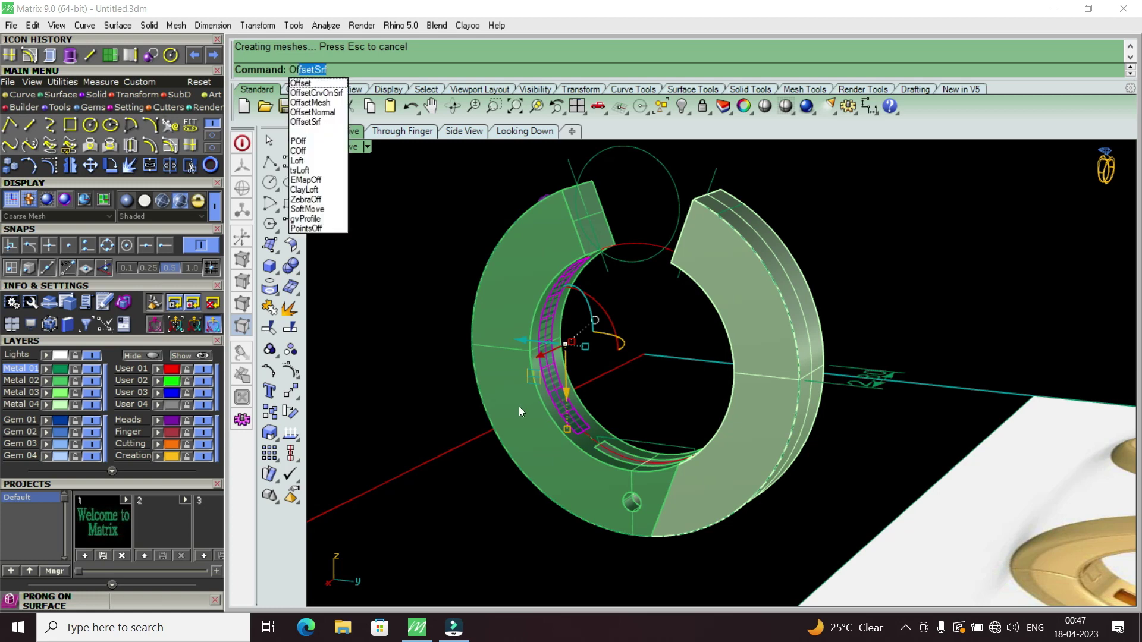
left_click(305, 121)
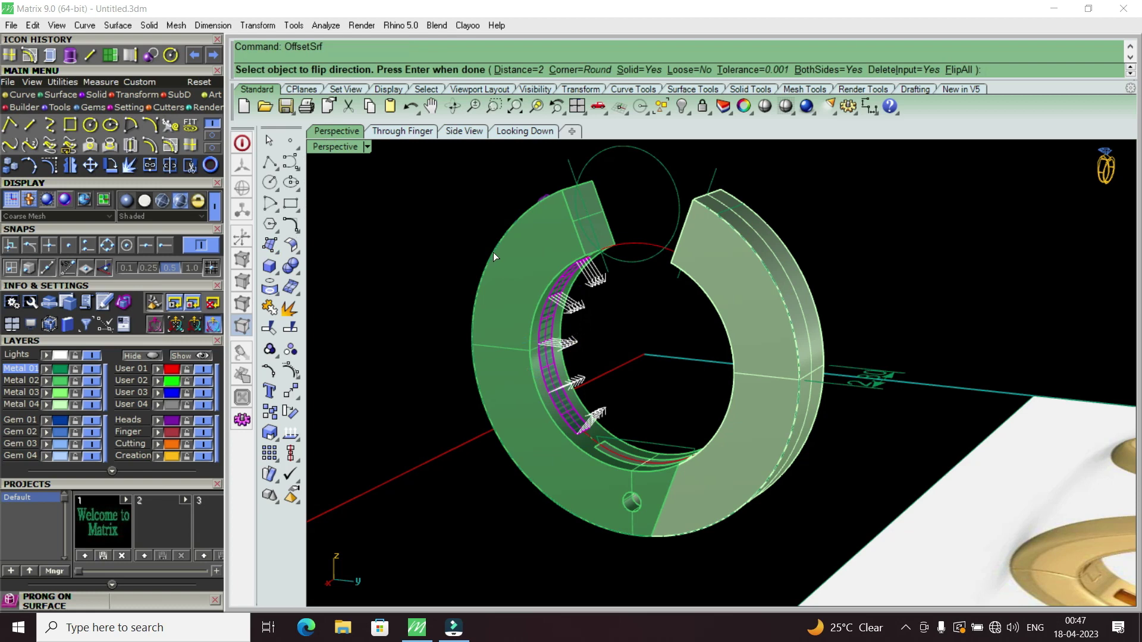
type("1.")
type("2")
key("Return")
key("Return")
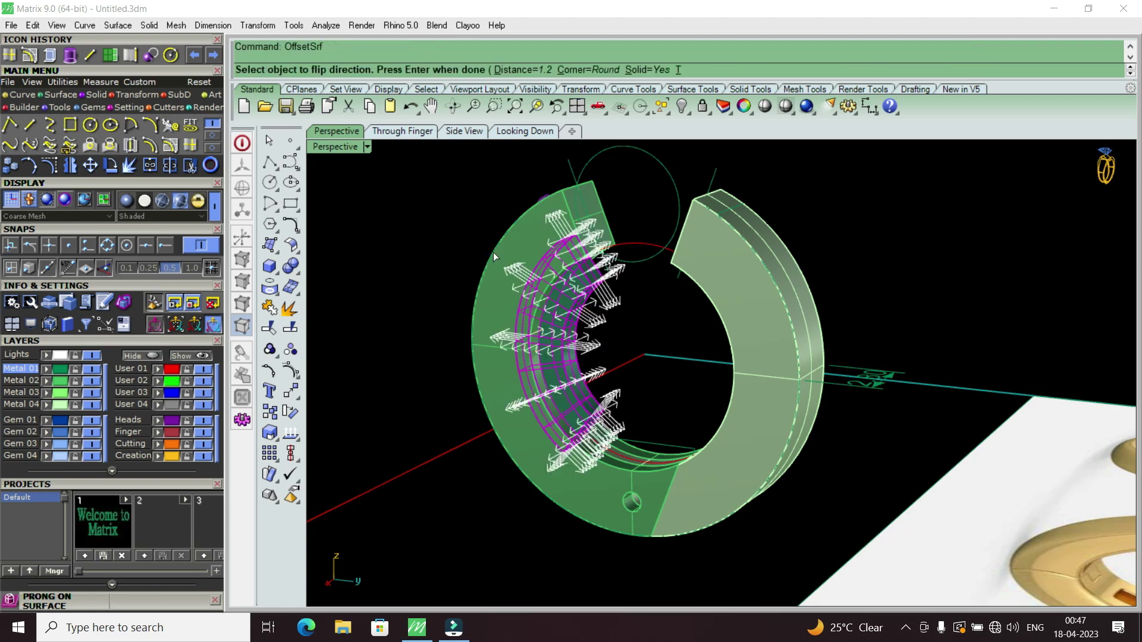
key("Return")
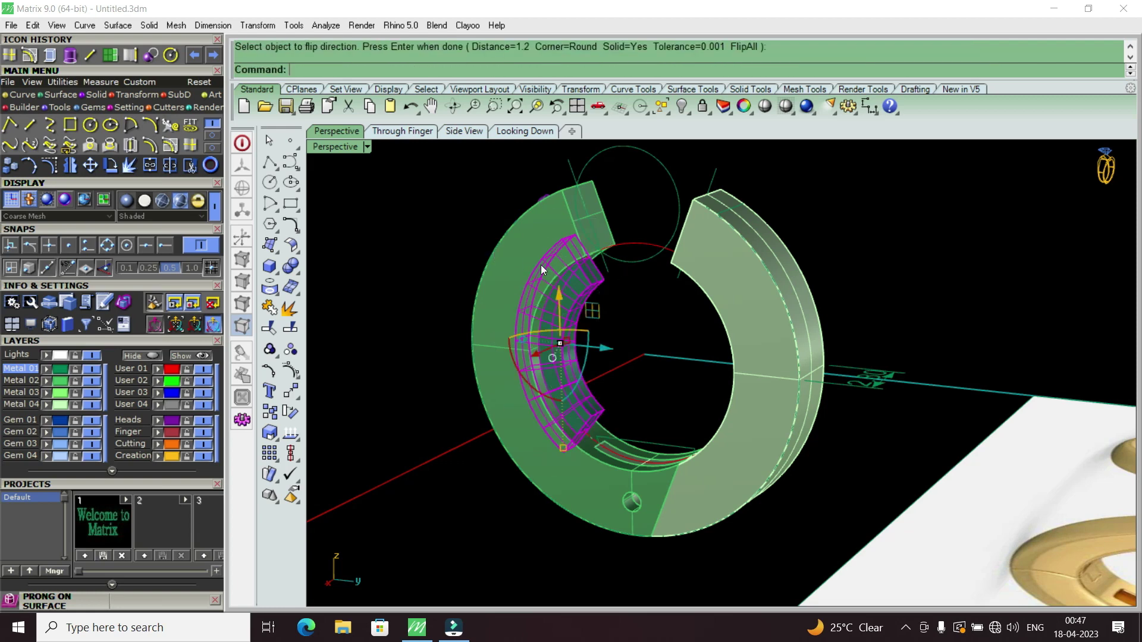
Step: Subtract the inner offset part from the left ring half
right_click_drag(541, 265, 580, 273)
scroll(582, 277, "up", 1)
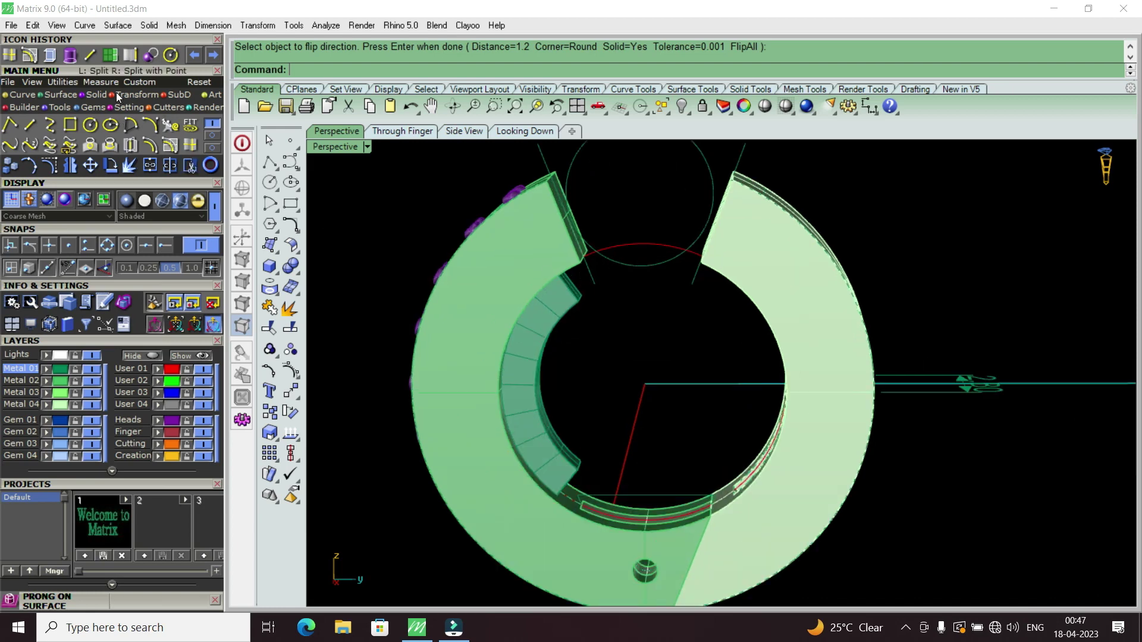
left_click(148, 58)
left_click(473, 277)
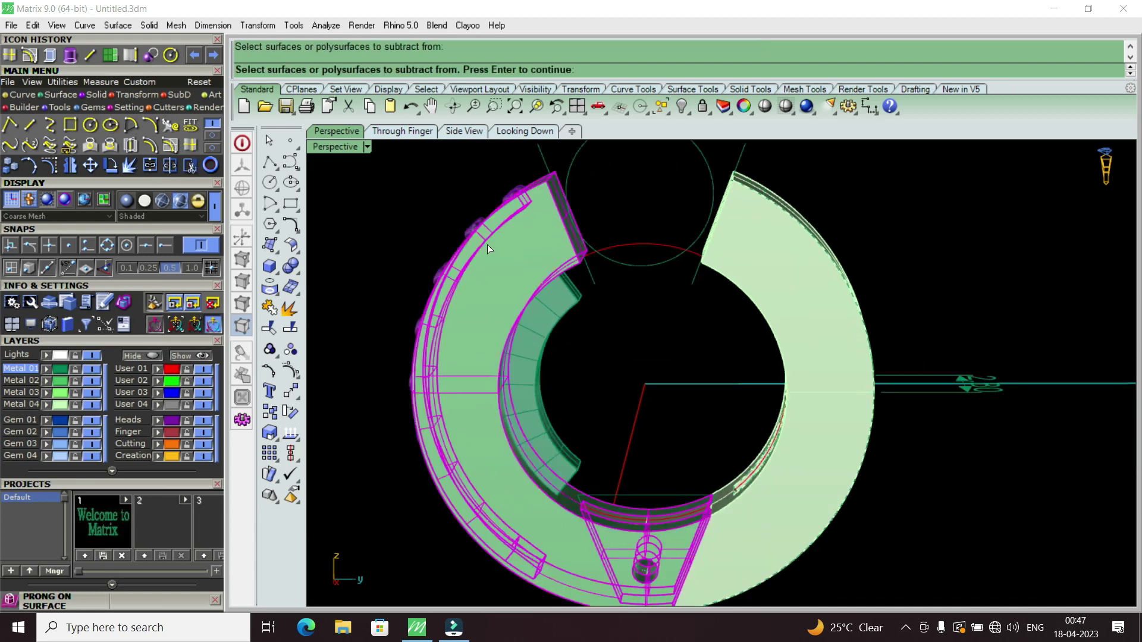
scroll(507, 221, "up", 1)
scroll(469, 256, "up", 1)
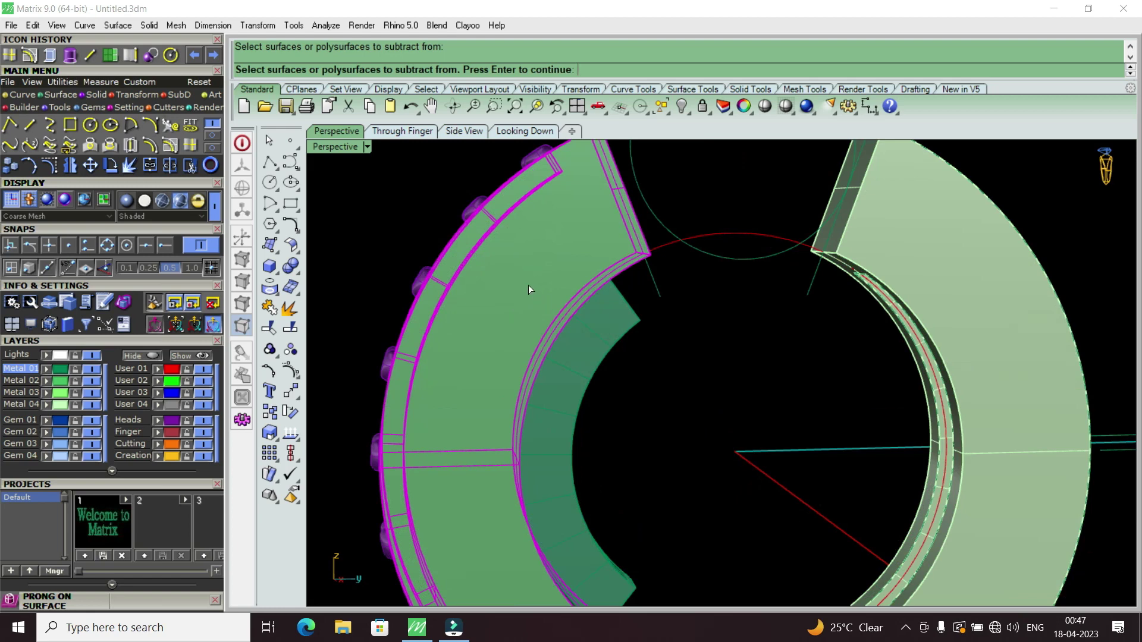
left_click(573, 325)
key("Return")
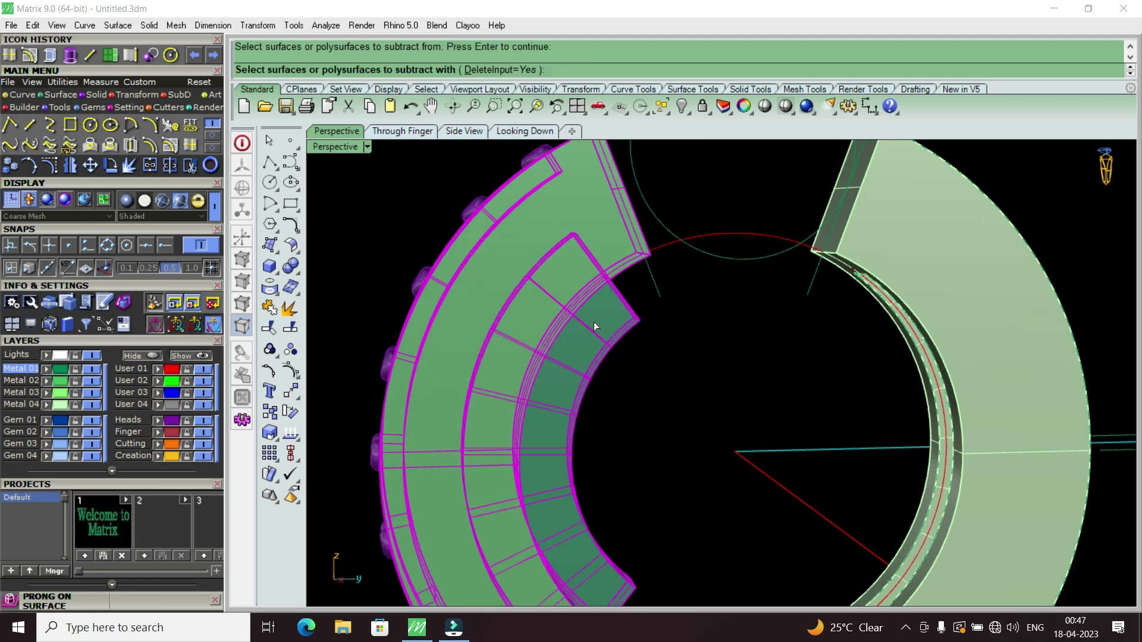
key("Return")
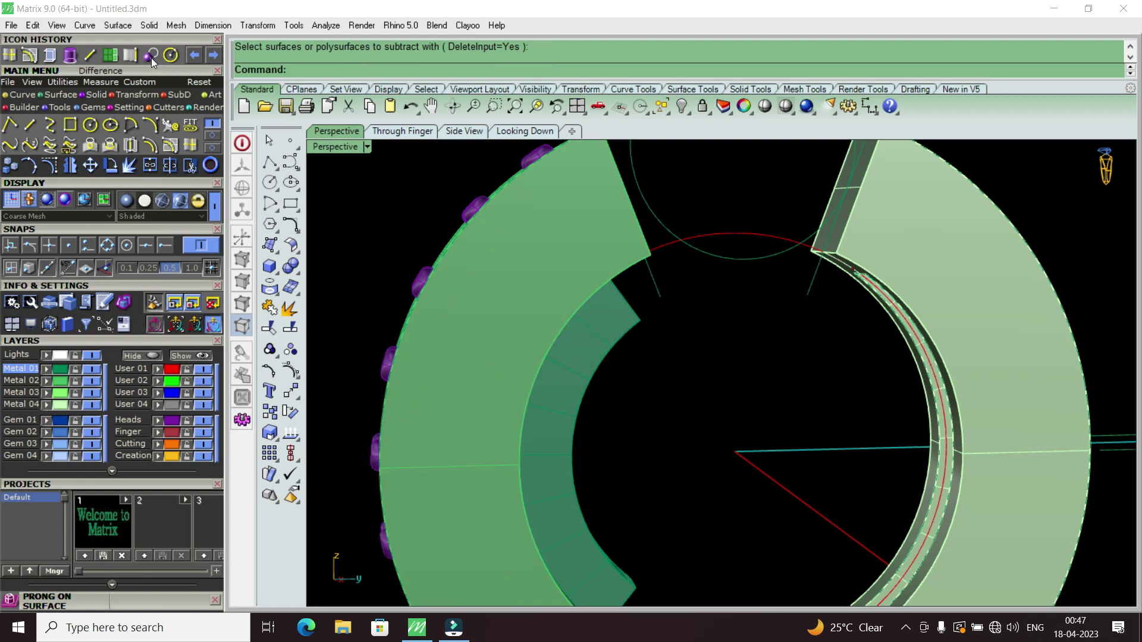
Step: Subtract the remaining inner offset part from the outer ring half
left_click(151, 59)
left_click(519, 315)
key("Return")
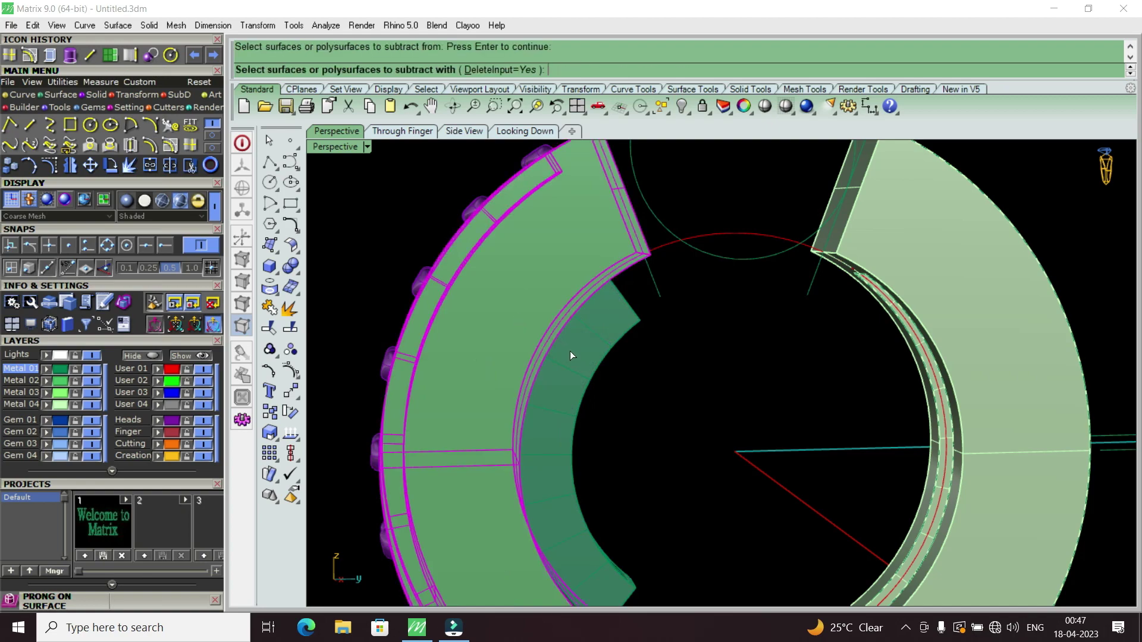
left_click(570, 355)
key("Return")
scroll(615, 319, "down", 3)
right_click_drag(615, 320, 468, 401)
Step: Restore the four-view layout and delete the helper circle above the ring's gap in Side View
scroll(559, 384, "up", 5)
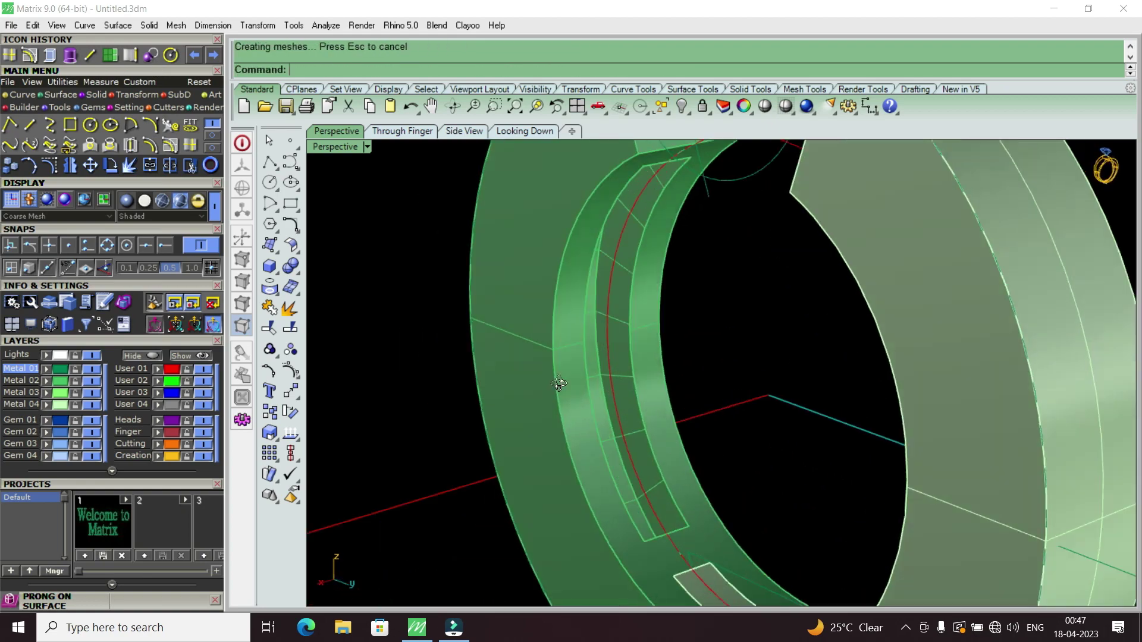
mouse_move(559, 383)
right_mouse_down()
mouse_move(512, 326)
mouse_move(719, 283)
mouse_move(780, 286)
mouse_move(833, 330)
mouse_move(785, 312)
right_mouse_up()
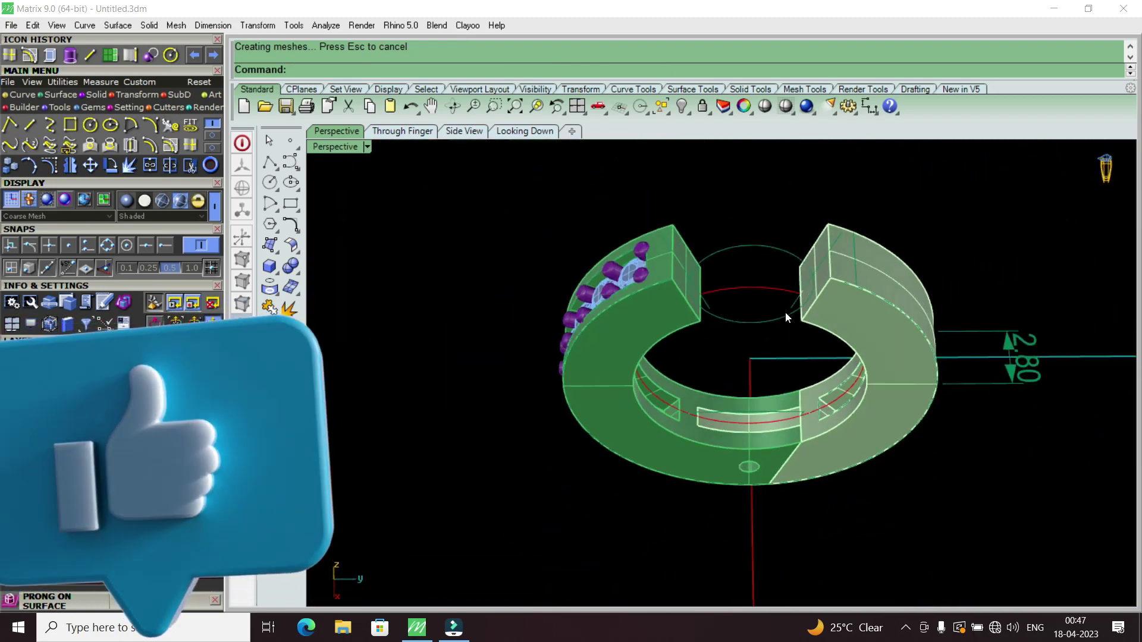
scroll(676, 264, "up", 5)
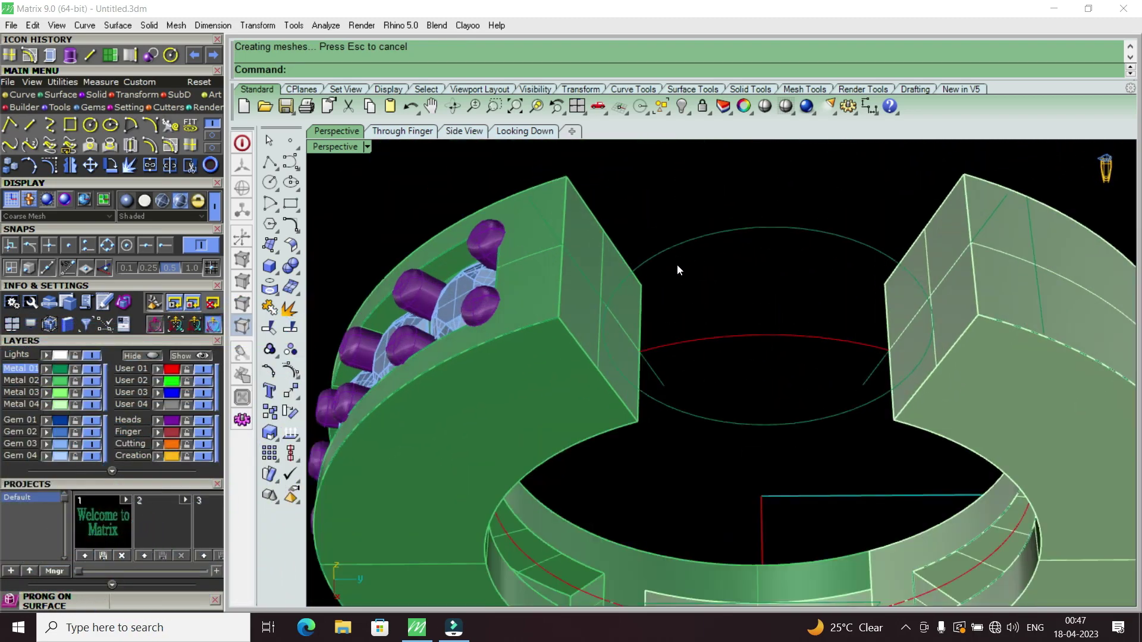
double_click(335, 147)
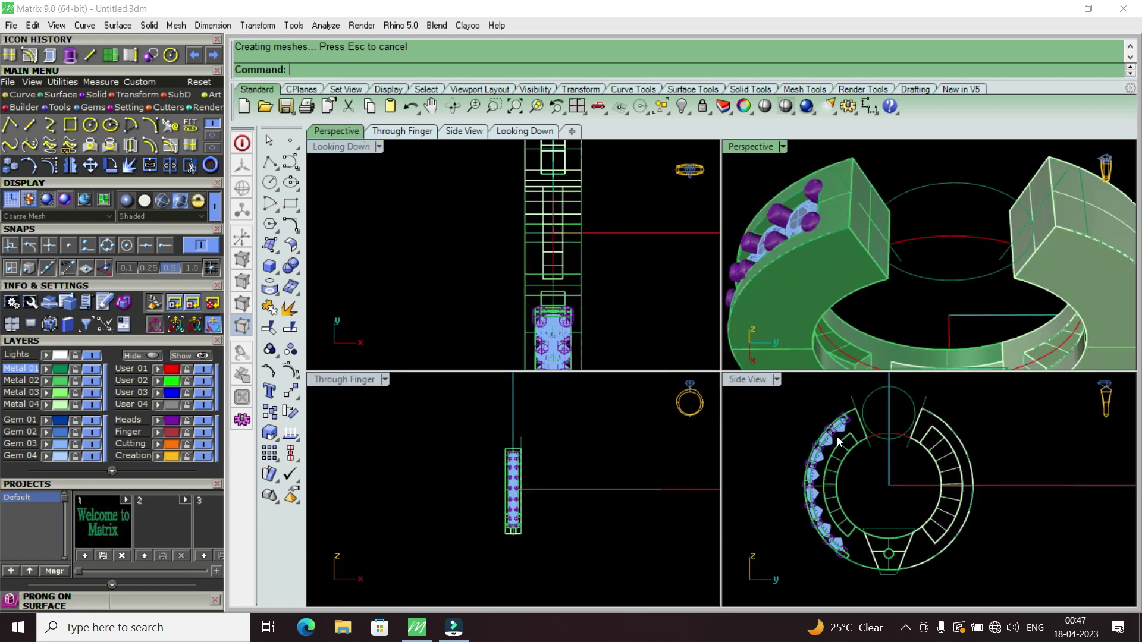
scroll(837, 437, "up", 2)
scroll(880, 417, "up", 2)
left_click(896, 404)
left_click_drag(897, 404, 886, 409)
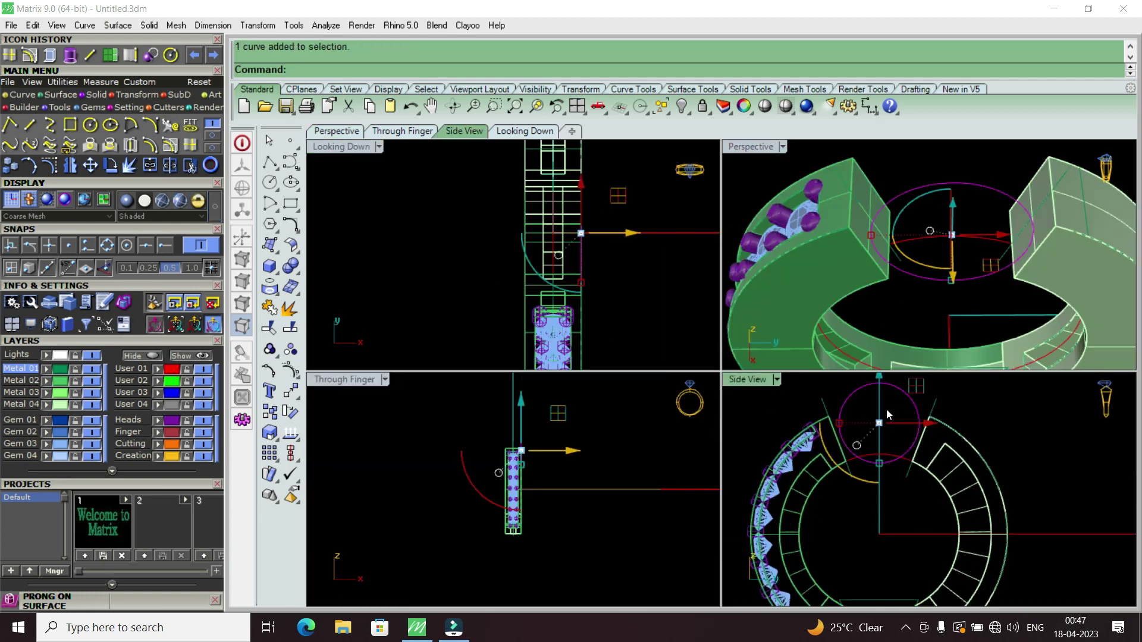
key("Delete")
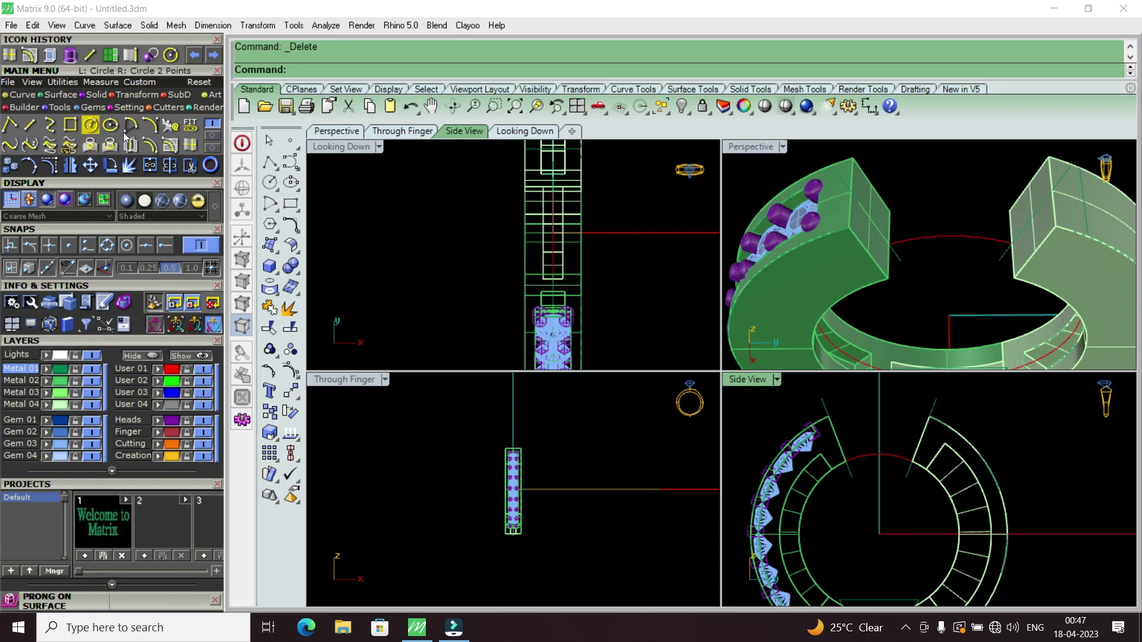
Step: Draw an arc across the ring's gap in Side View from start, end and direction points
left_click(156, 129)
scroll(865, 450, "up", 2)
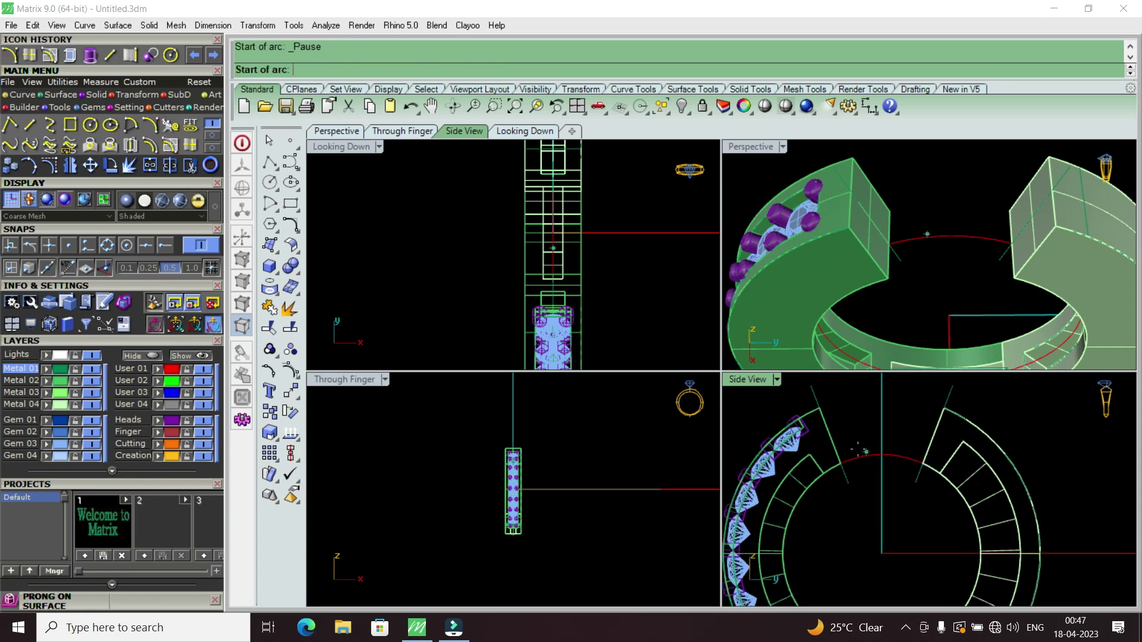
scroll(865, 450, "up", 2)
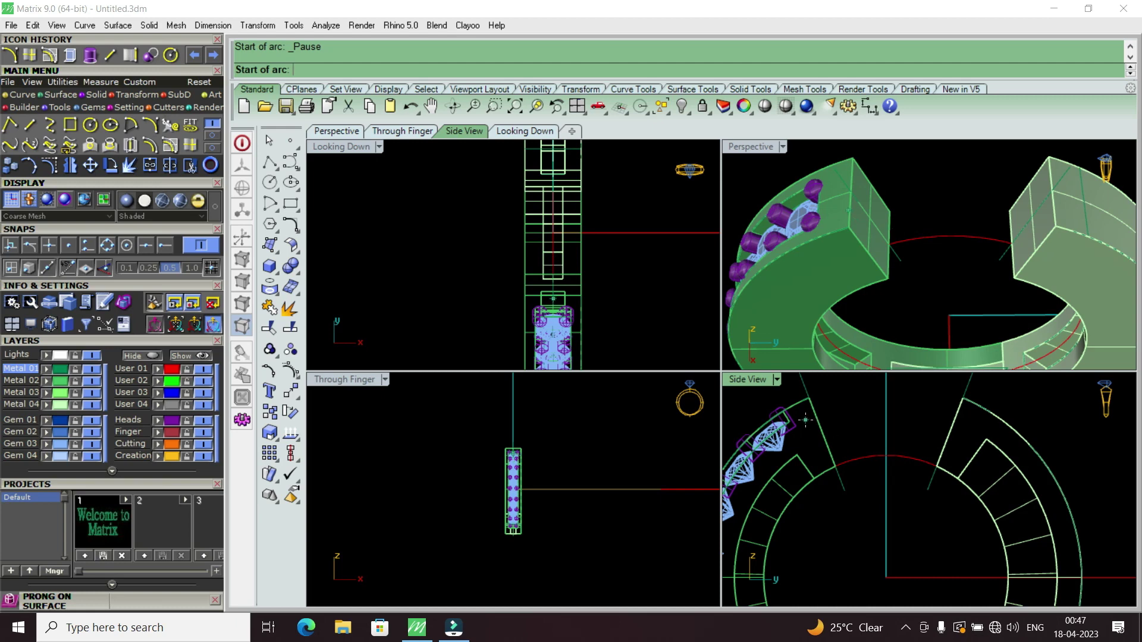
left_click(805, 420)
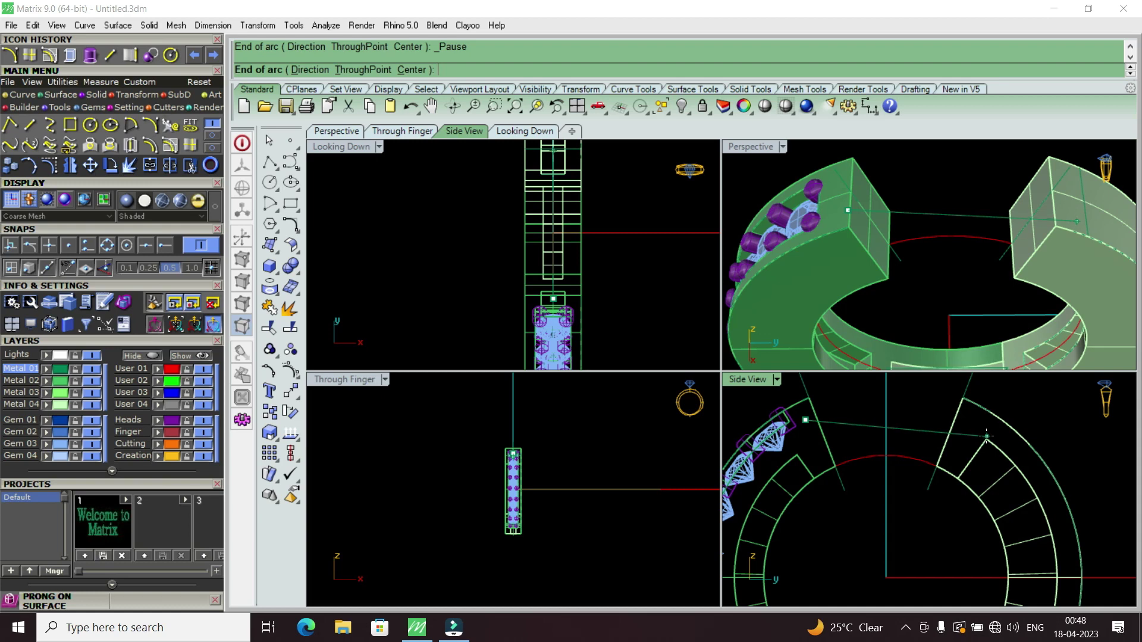
left_click(986, 436)
scroll(986, 436, "down", 2)
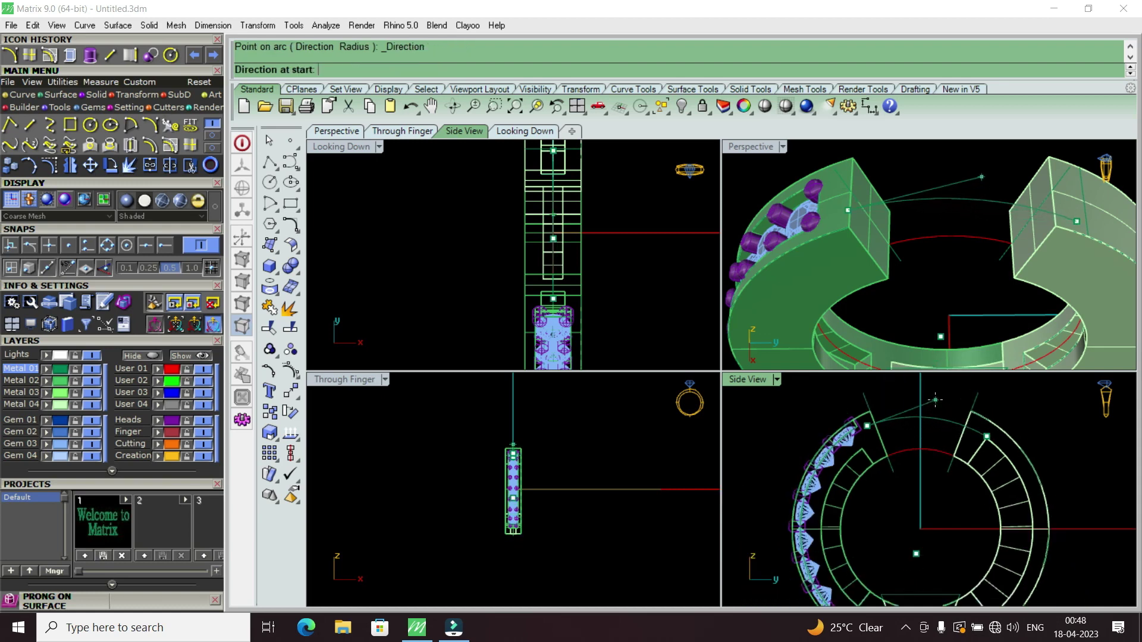
scroll(922, 410, "up", 2)
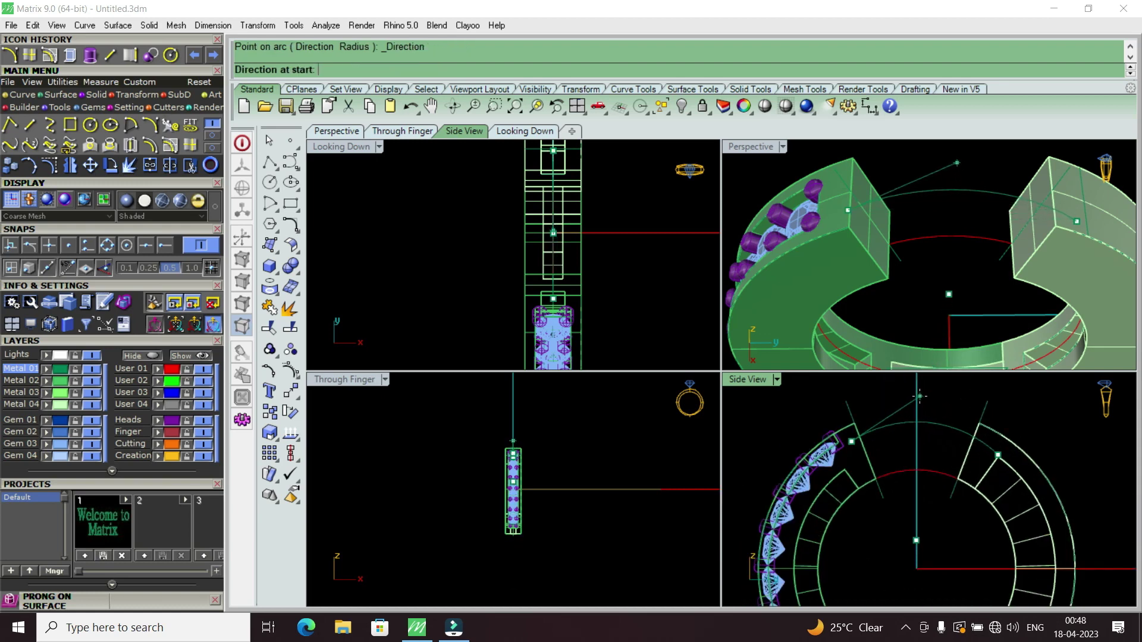
left_click(922, 410)
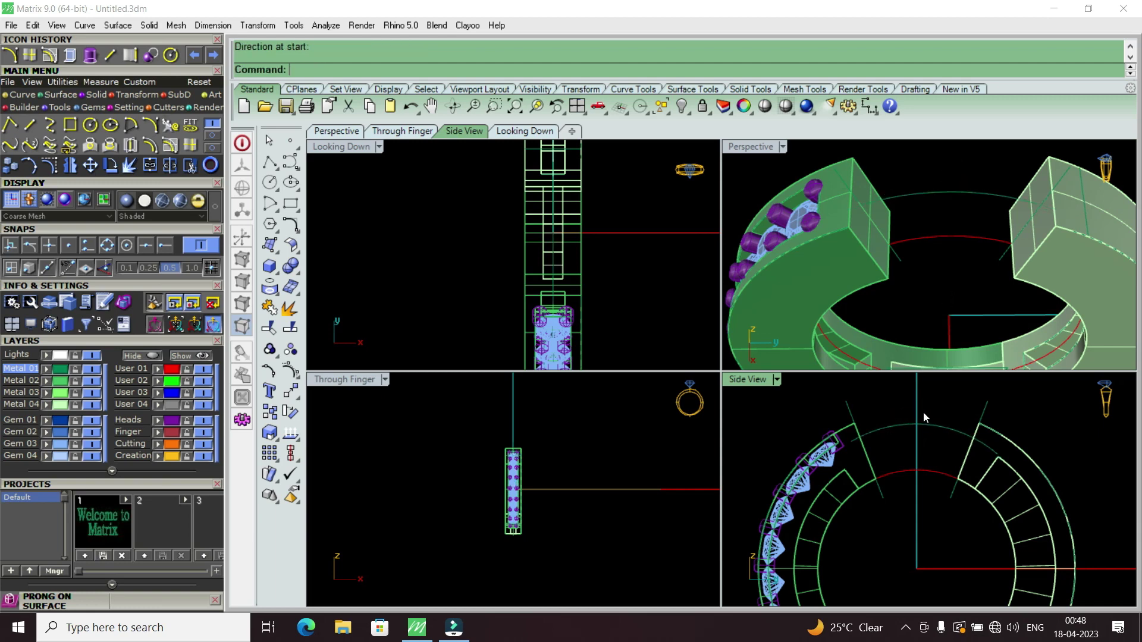
left_click(924, 427)
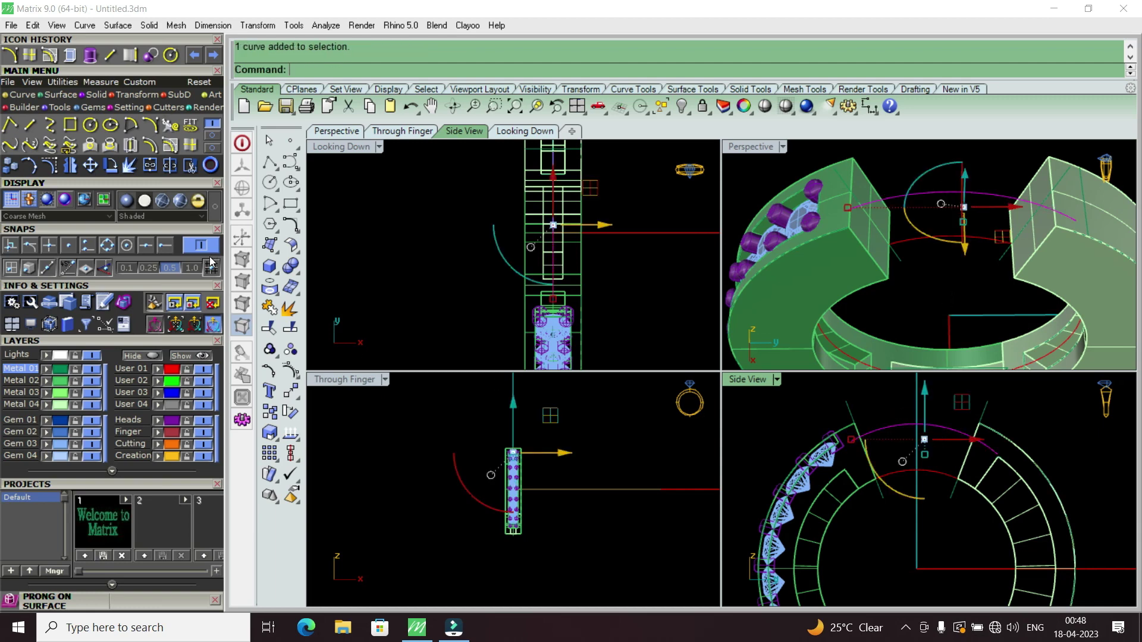
Step: Rotate the arc about a centre point using two reference points
left_click(110, 164)
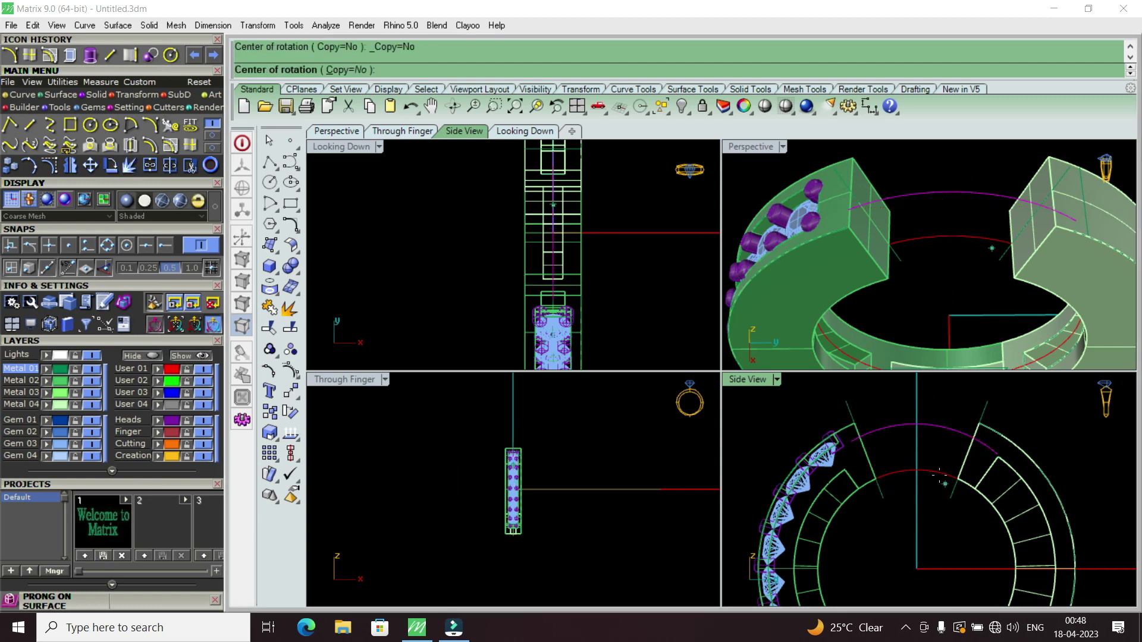
left_click(856, 444)
scroll(1025, 439, "up", 2)
left_click(1027, 440)
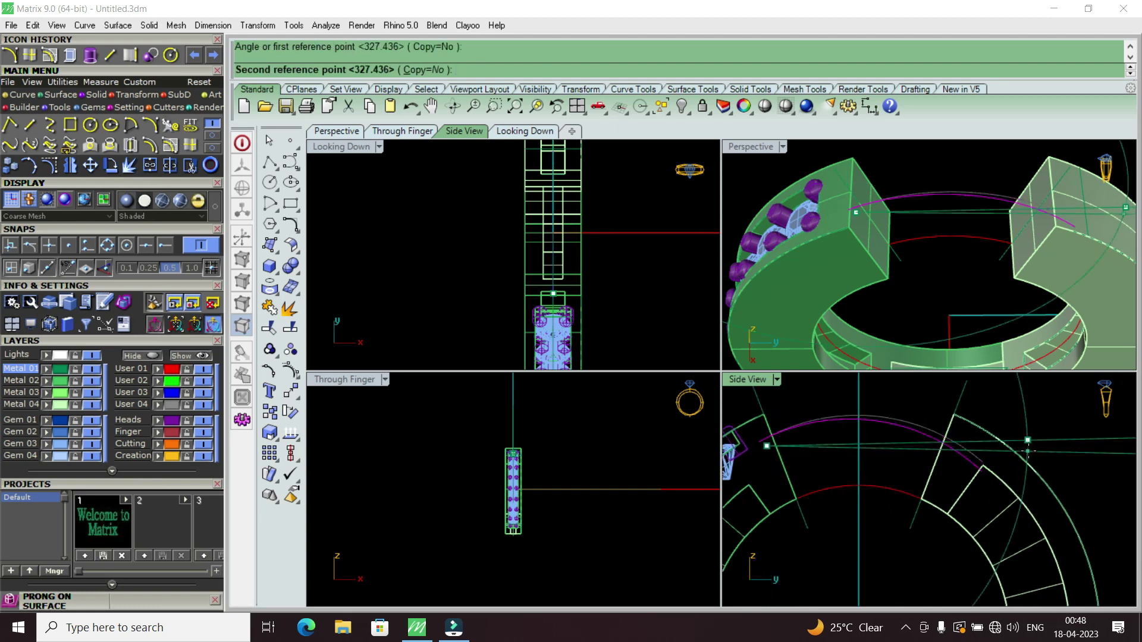
left_click(978, 467)
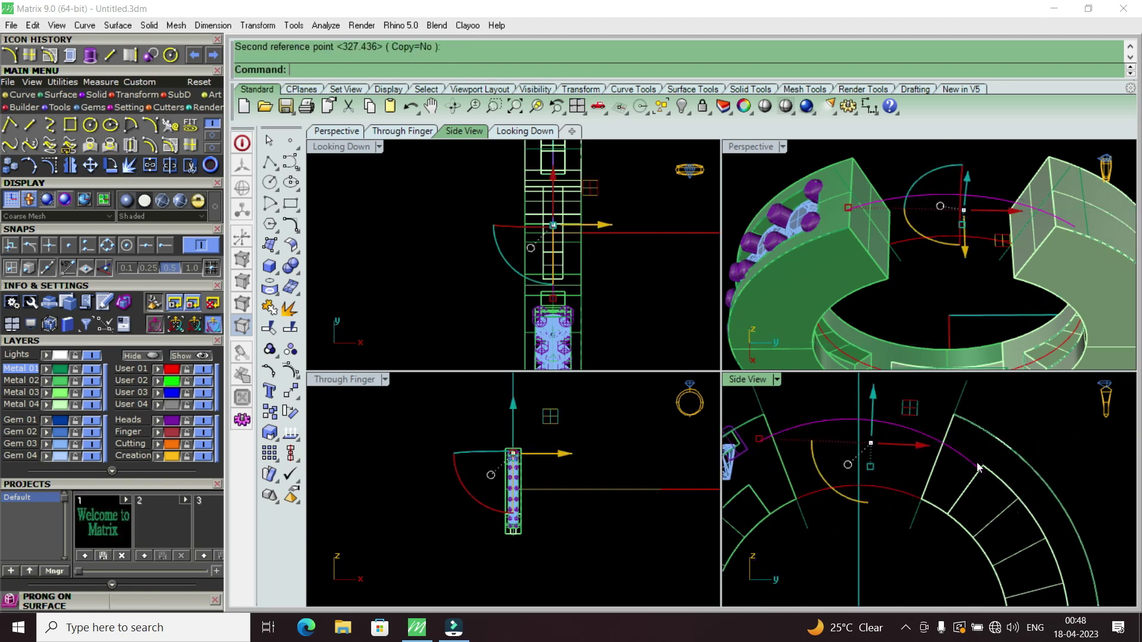
Step: Rotate the curve a second time with a new centre and reference points
right_click(958, 465)
left_click(871, 443)
left_click(928, 452)
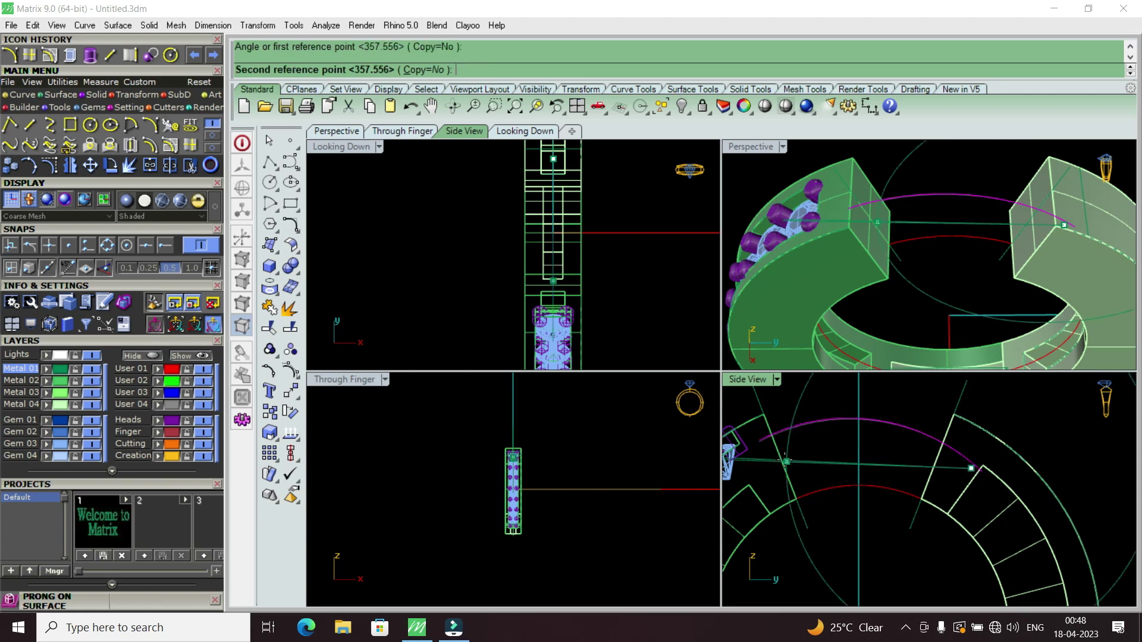
left_click(786, 466)
scroll(823, 466, "down", 2)
scroll(823, 465, "down", 2)
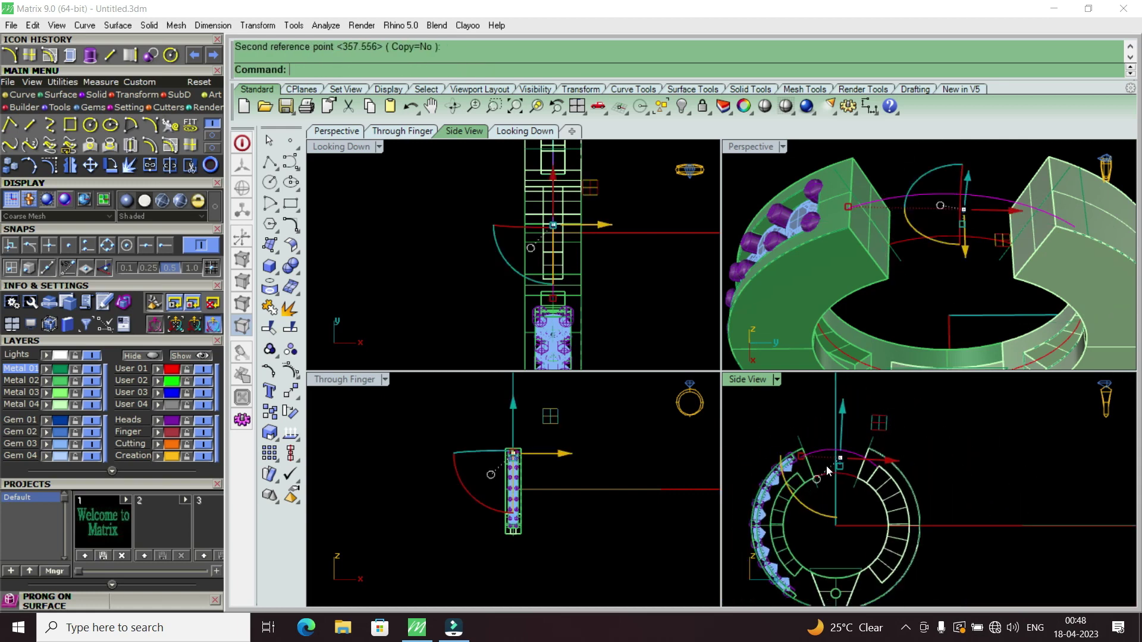
scroll(826, 465, "up", 2)
scroll(922, 477, "up", 2)
scroll(861, 502, "up", 2)
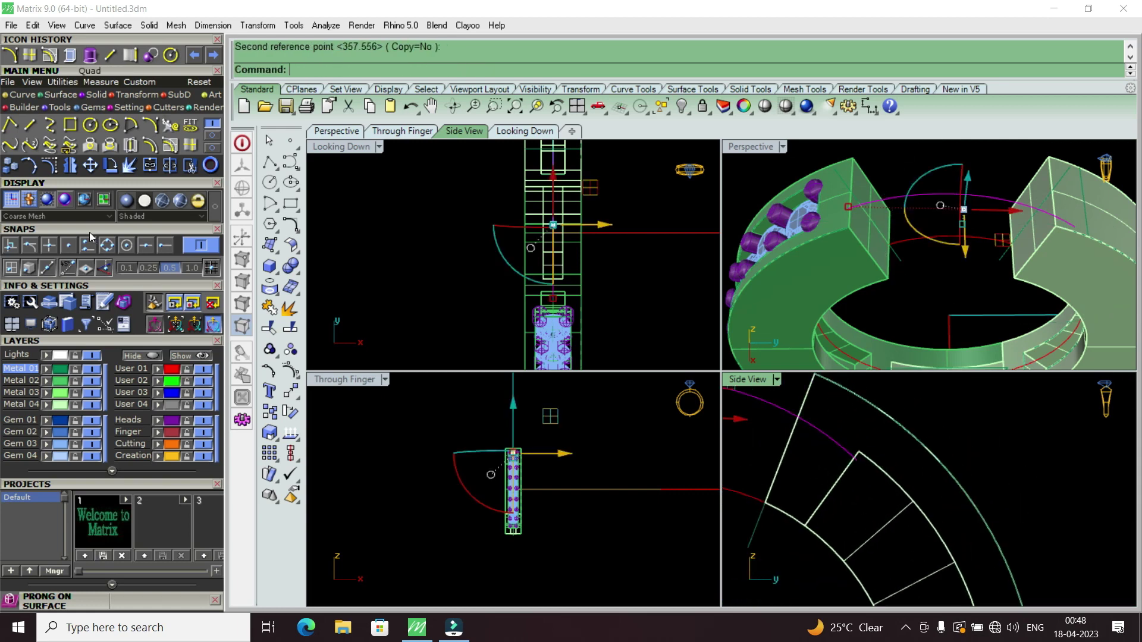
scroll(898, 498, "down", 1)
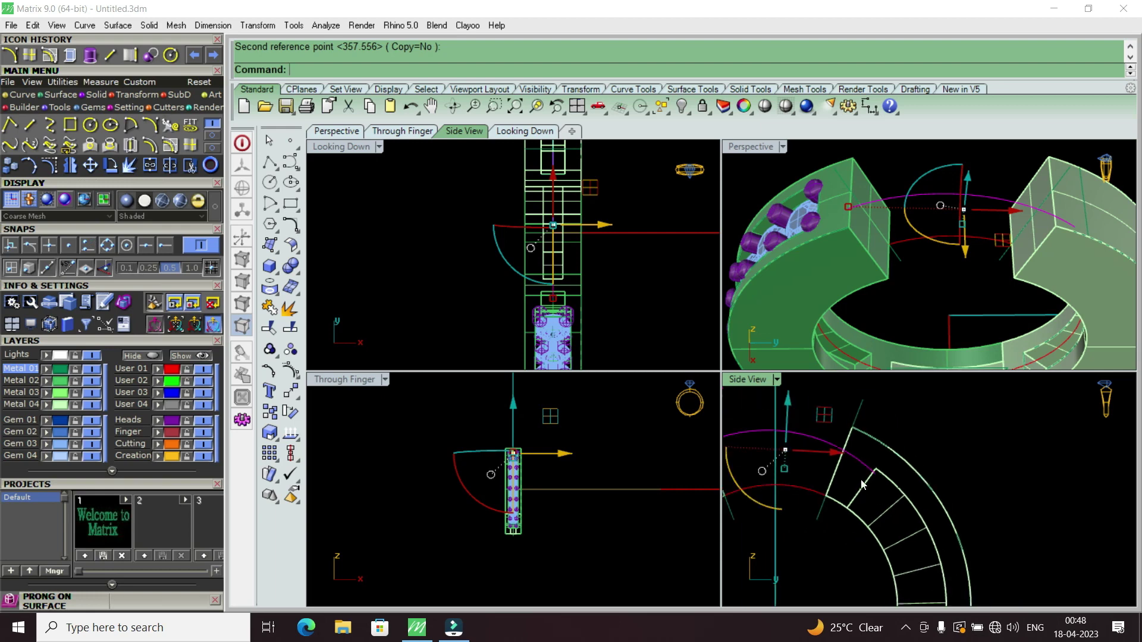
scroll(863, 485, "down", 1)
Step: Select the purple curve spanning the ring's opening
left_click(875, 467)
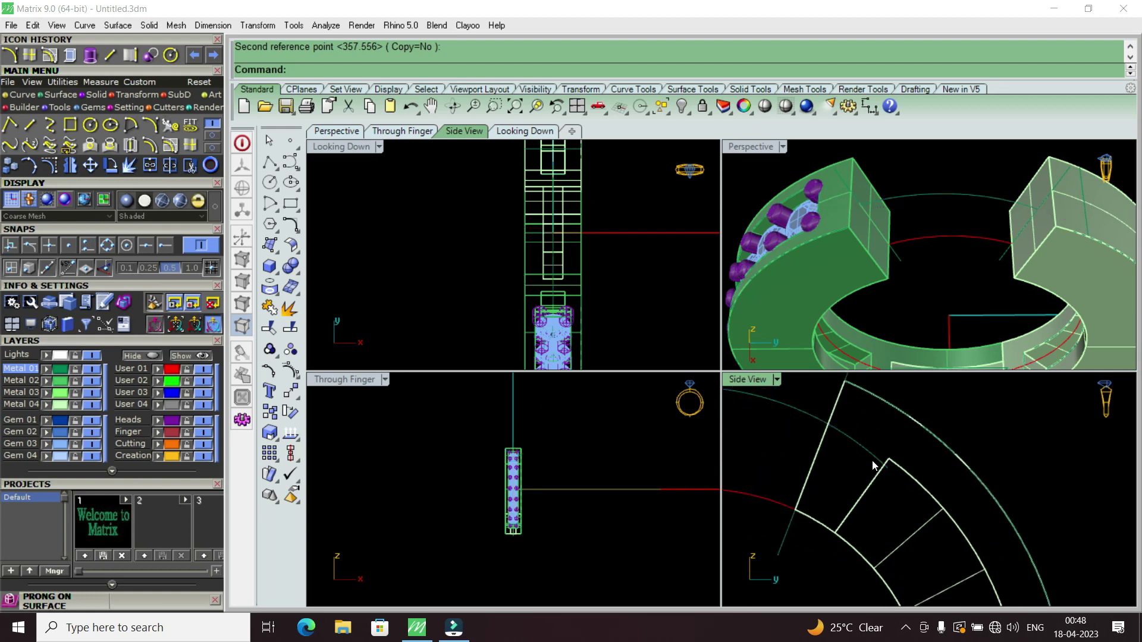
scroll(942, 481, "down", 1)
scroll(942, 476, "down", 1)
scroll(924, 476, "up", 1)
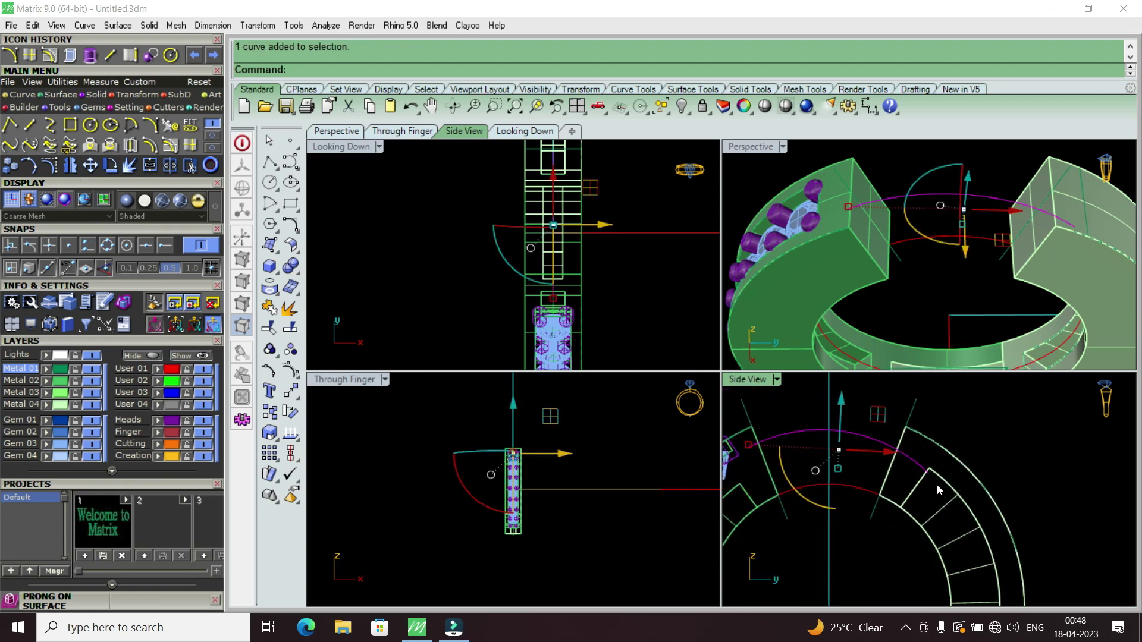
scroll(928, 483, "down", 1)
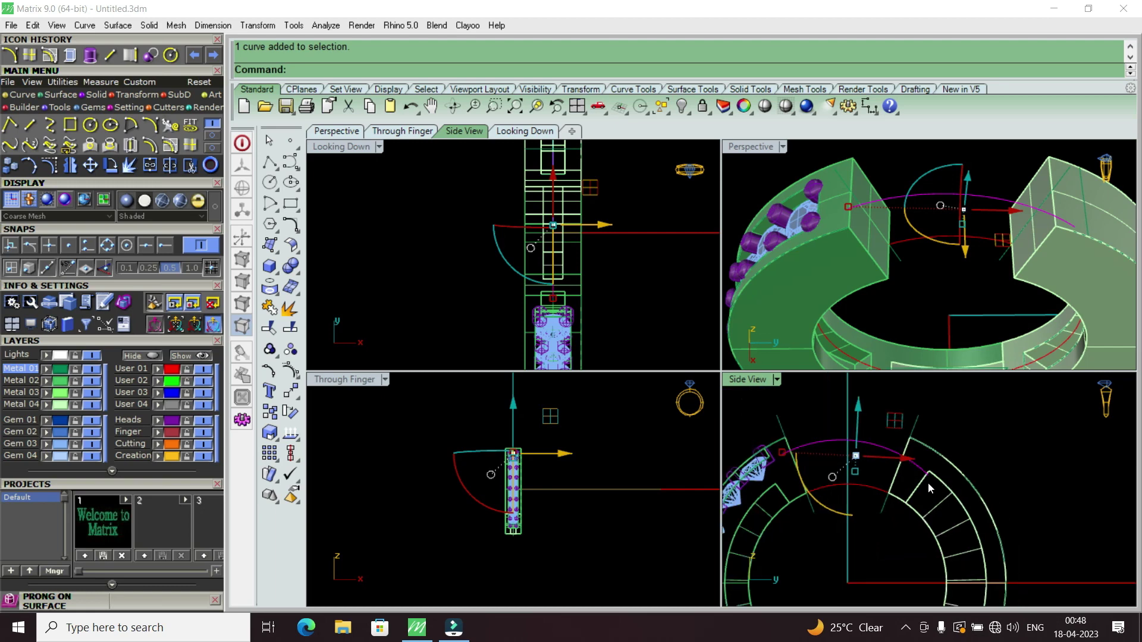
scroll(926, 479, "up", 2)
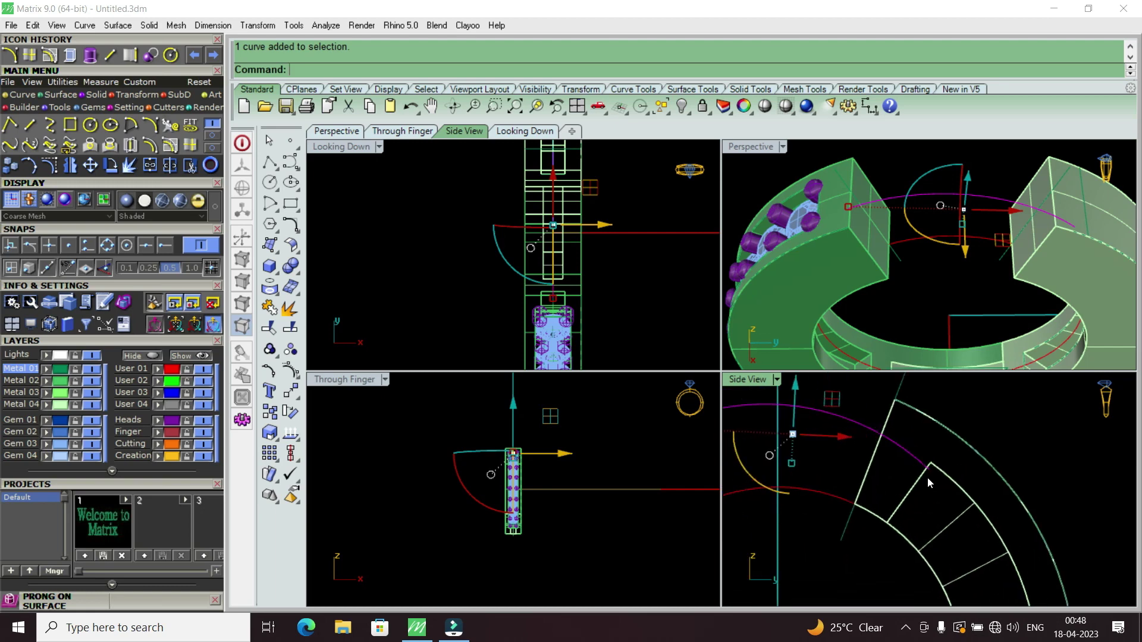
scroll(927, 477, "down", 1)
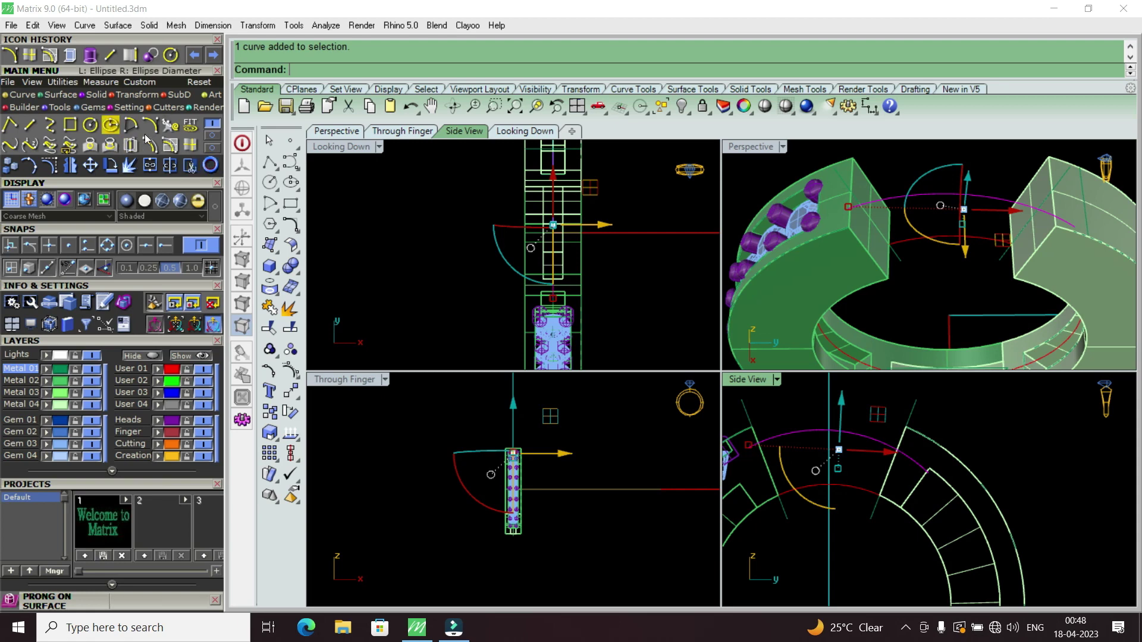
Step: Extend the purple arc so it reaches the ring's cut end
left_click(211, 138)
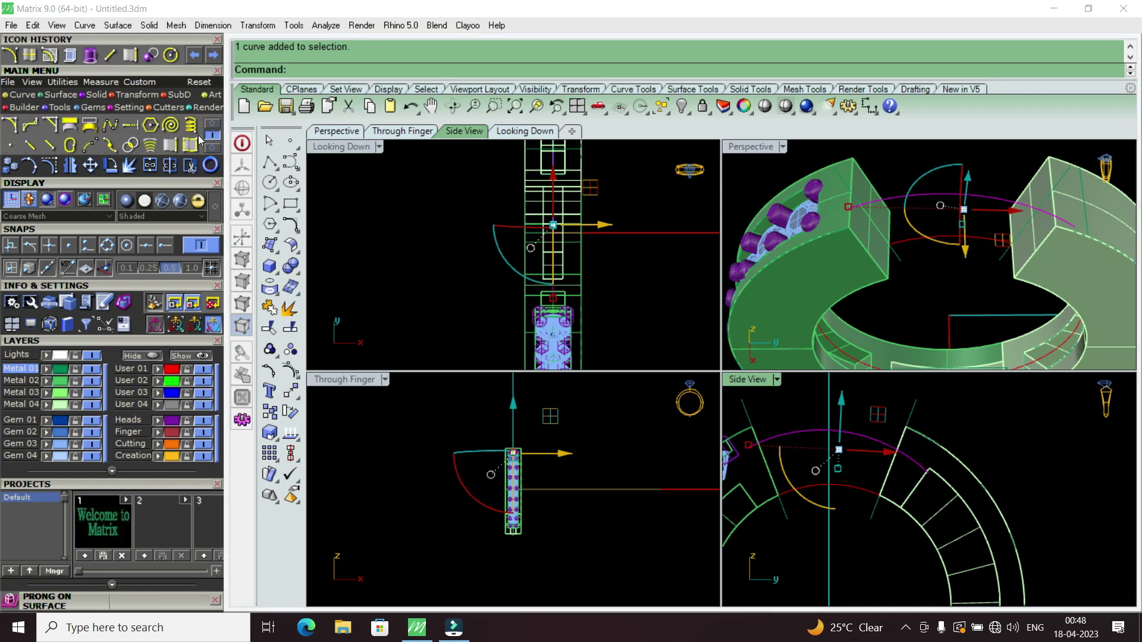
left_click(132, 125)
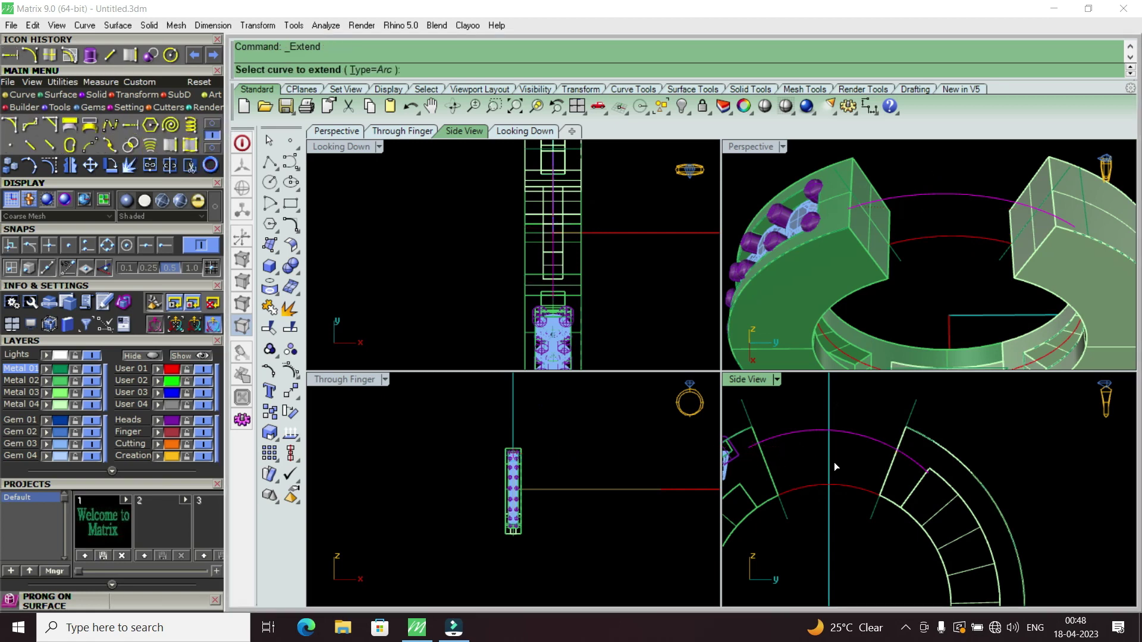
scroll(921, 472, "up", 2)
scroll(941, 462, "up", 2)
left_click(941, 462)
scroll(957, 478, "down", 1)
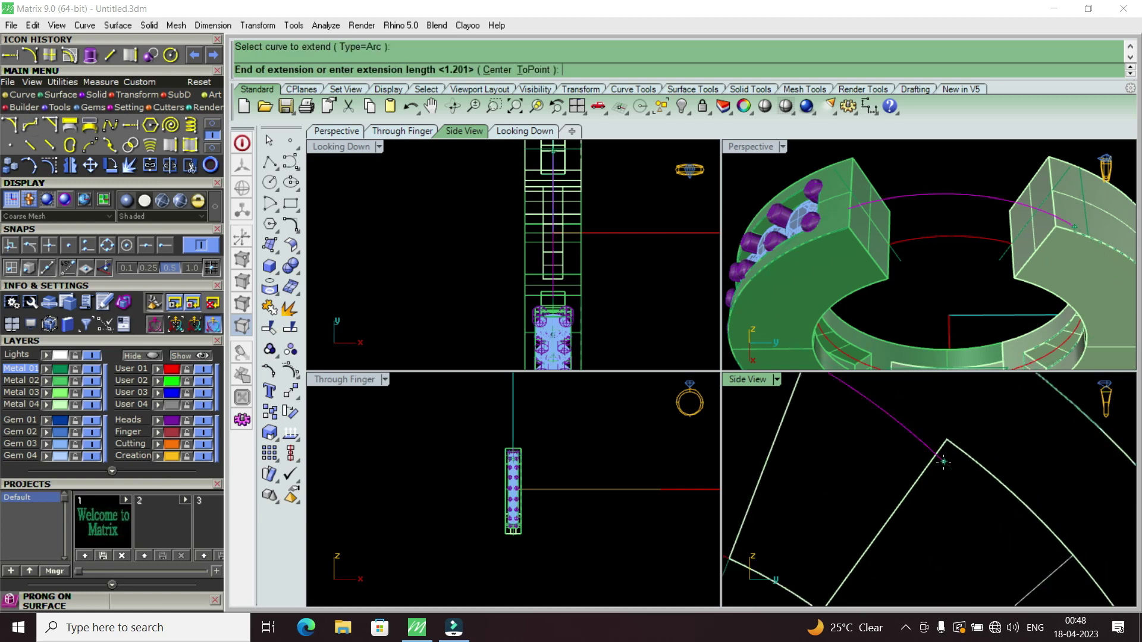
scroll(969, 491, "down", 1)
left_click(971, 494)
scroll(971, 495, "down", 3)
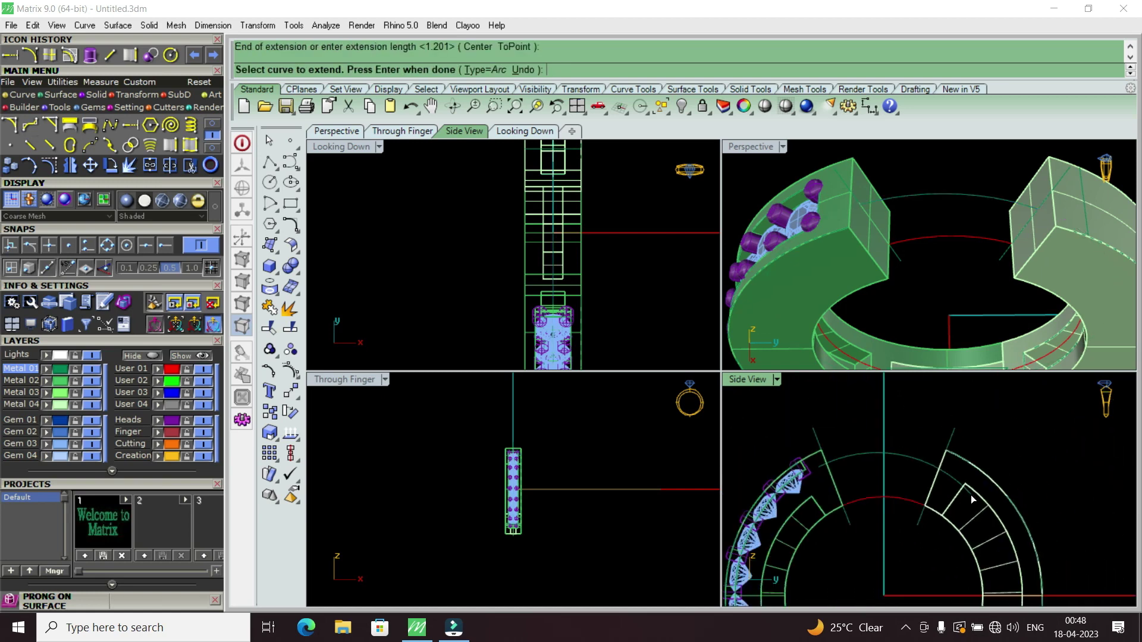
key("Return")
Step: Pipe the lengthened purple curve with a start radius of 1
left_click(923, 462)
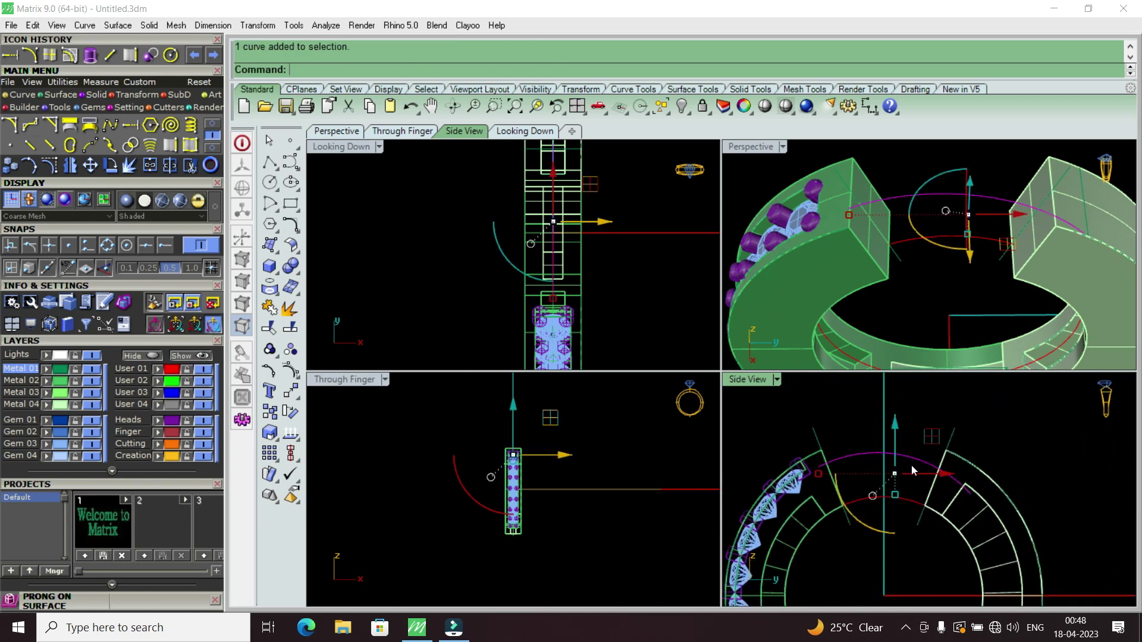
left_click(96, 95)
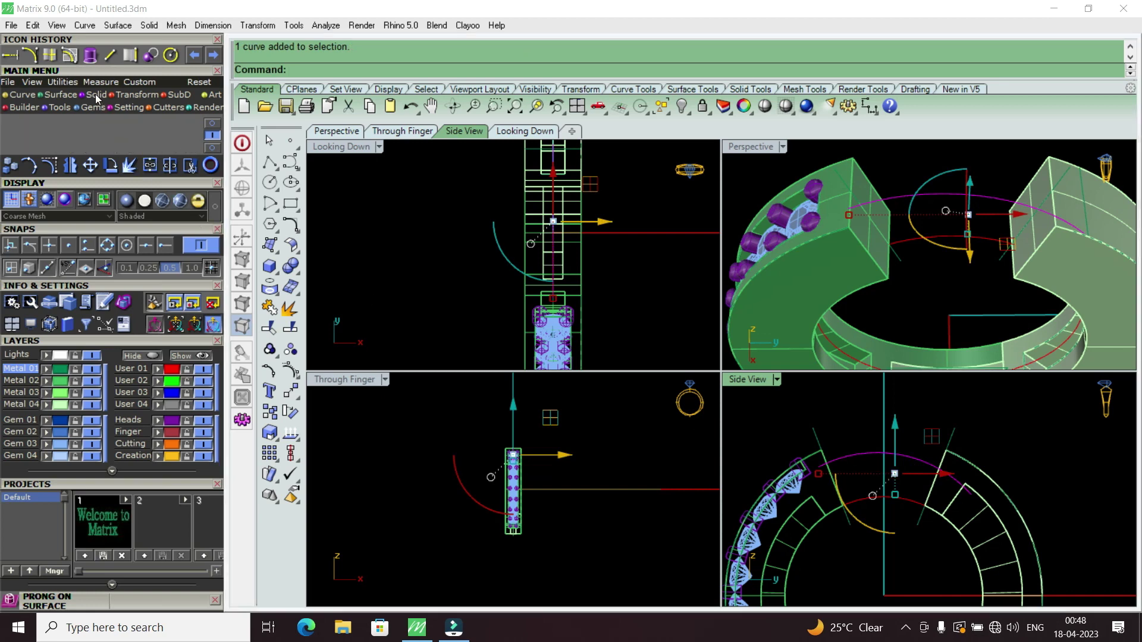
left_click(12, 144)
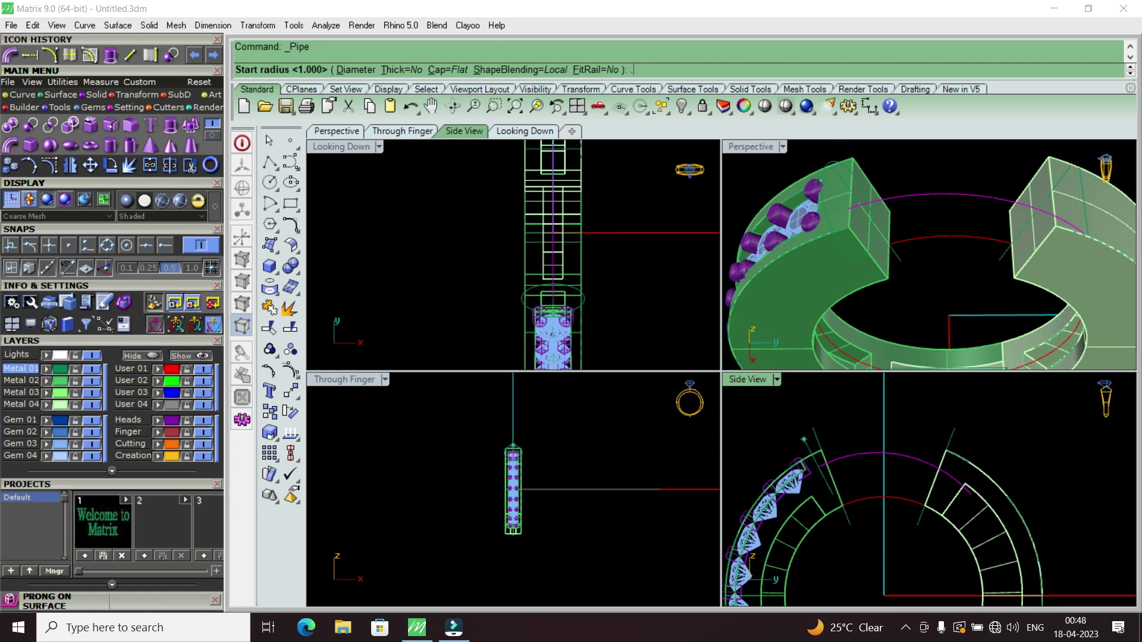
type("1")
key("Return")
key("Return")
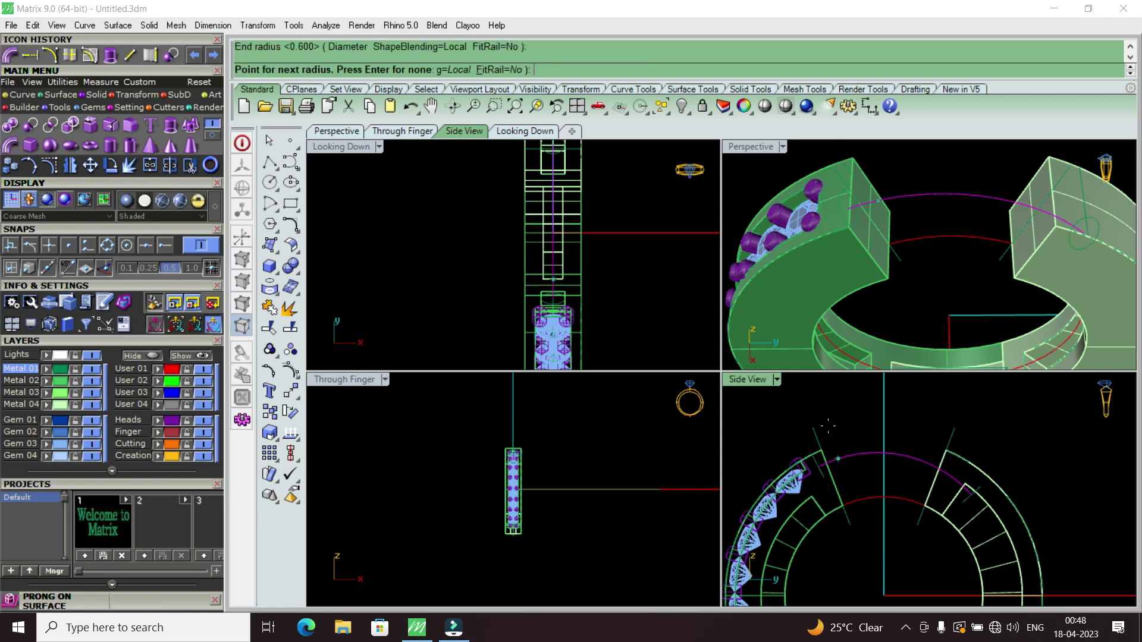
key("Return")
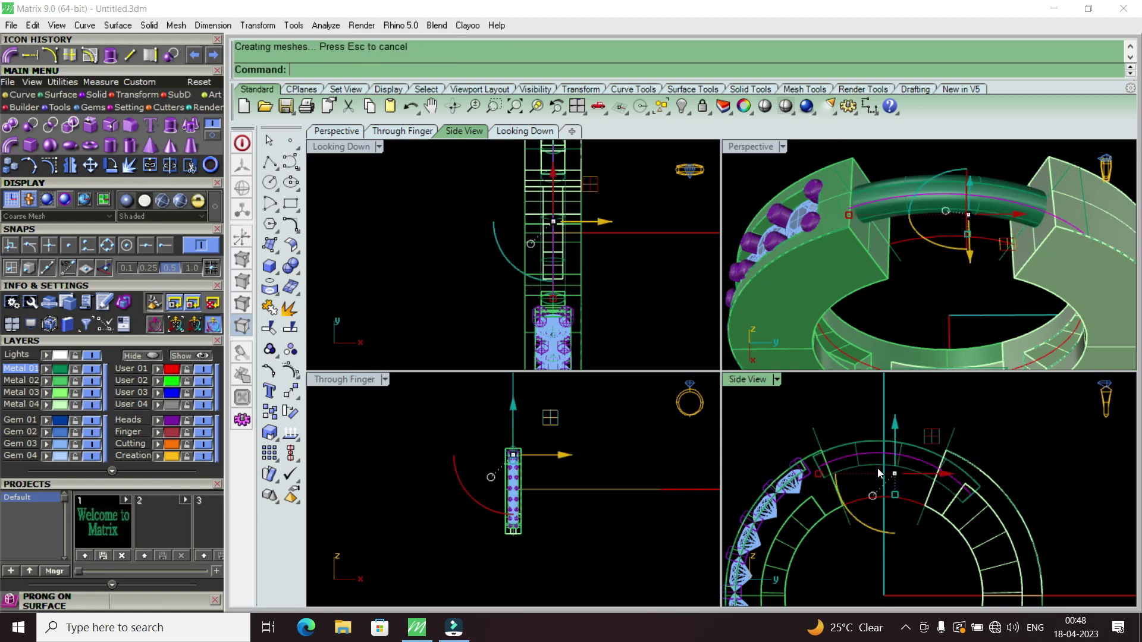
Step: Enlarge and orbit the perspective view to inspect the new tube, then select it
right_click_drag(895, 273, 919, 202)
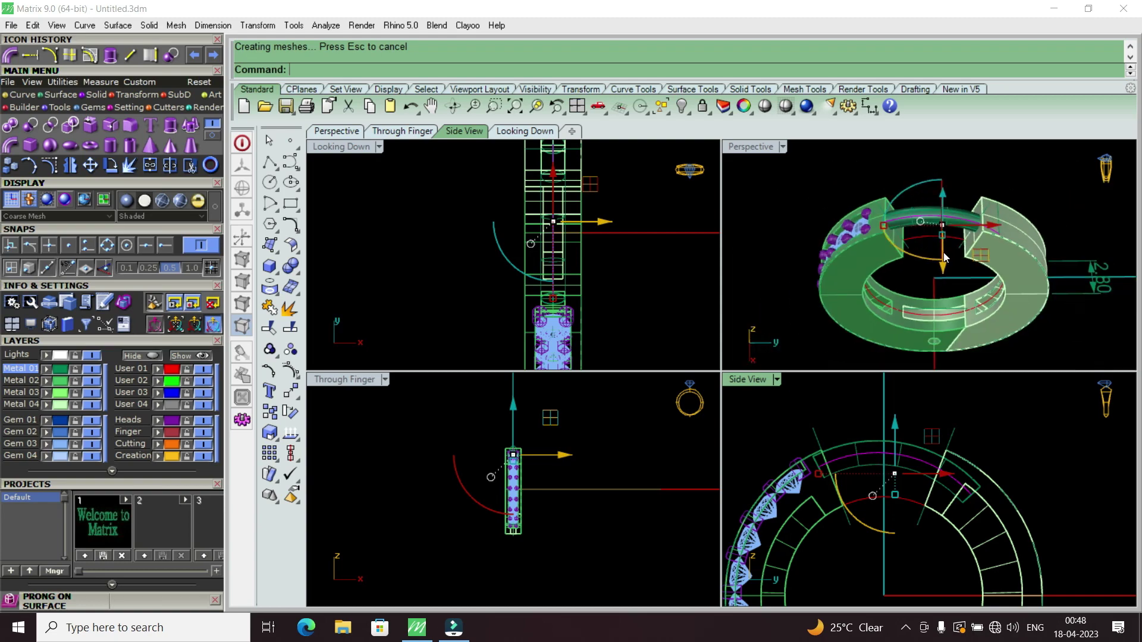
key("Escape")
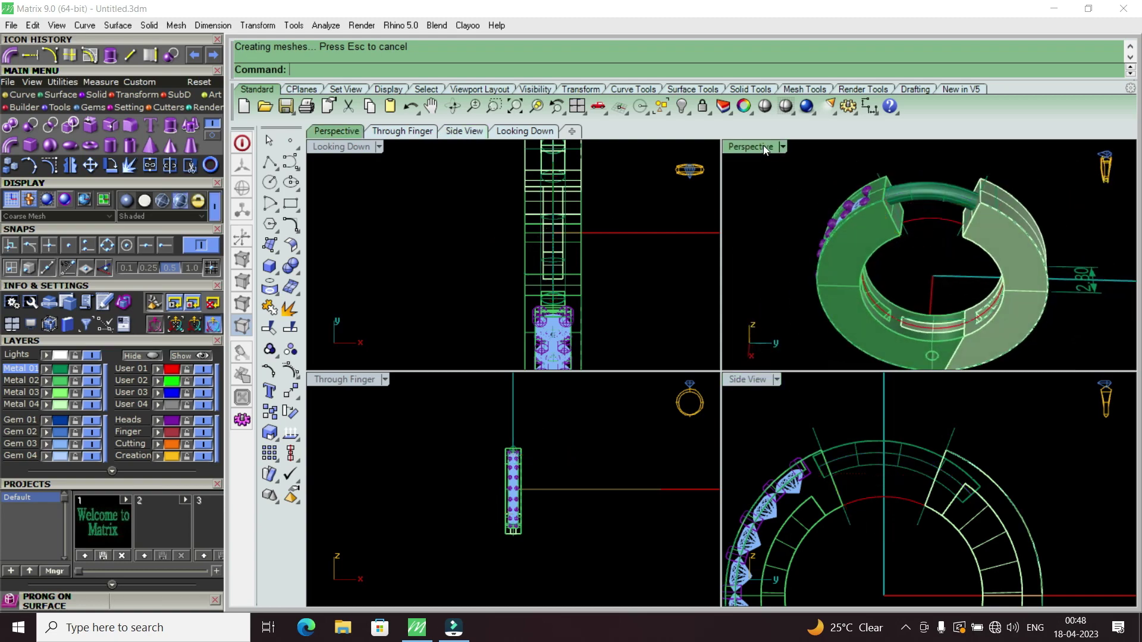
double_click(764, 148)
right_click_drag(745, 333, 758, 247)
left_click(747, 223)
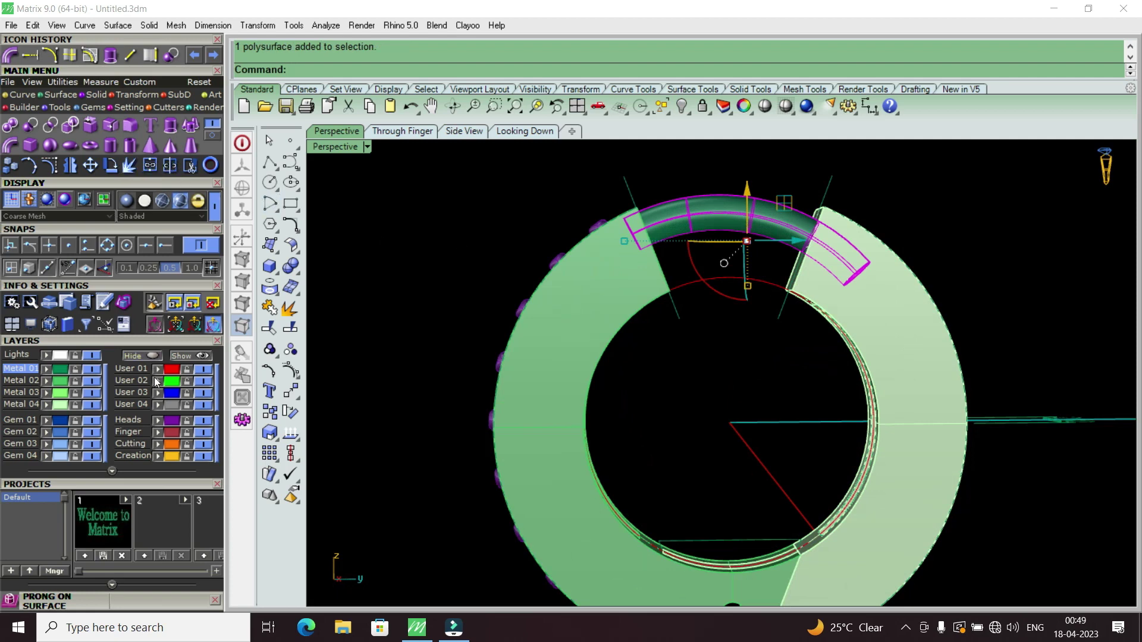
mouse_move(702, 252)
right_mouse_down()
mouse_move(709, 273)
mouse_move(790, 208)
right_mouse_up()
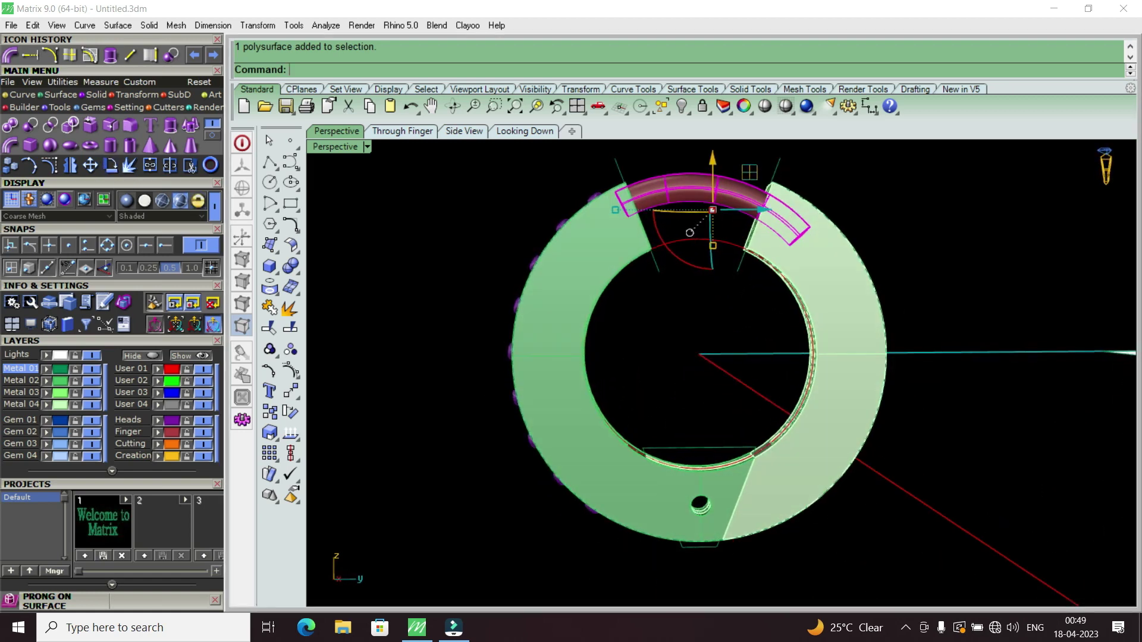
Step: Restore the four-view layout and rotate the tube around a picked centre
left_click(106, 166)
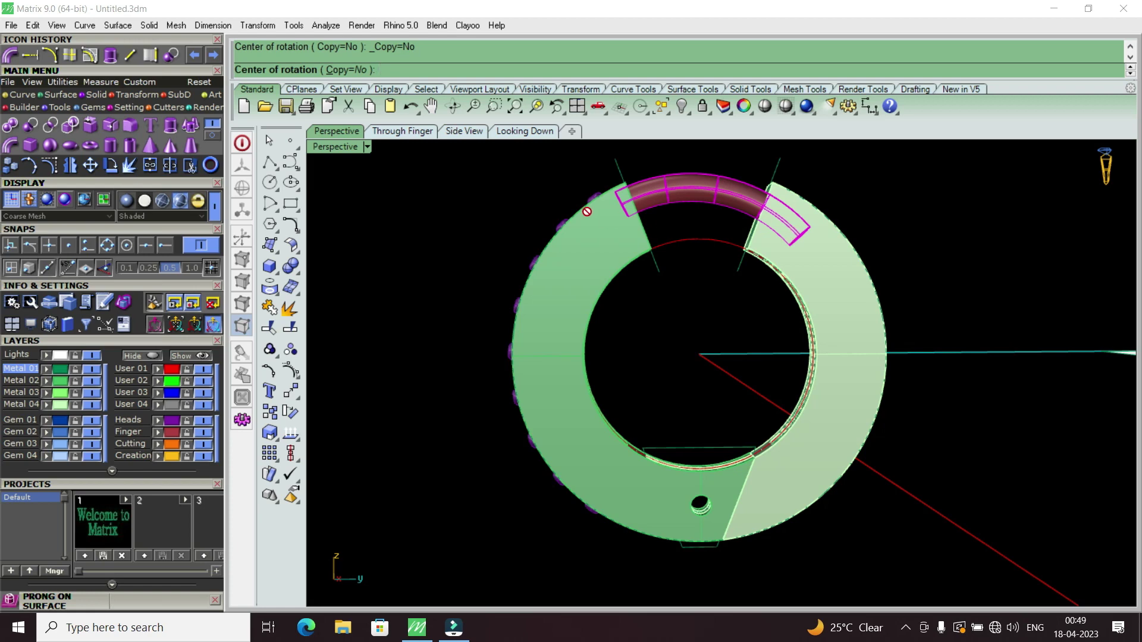
key("Escape")
double_click(338, 149)
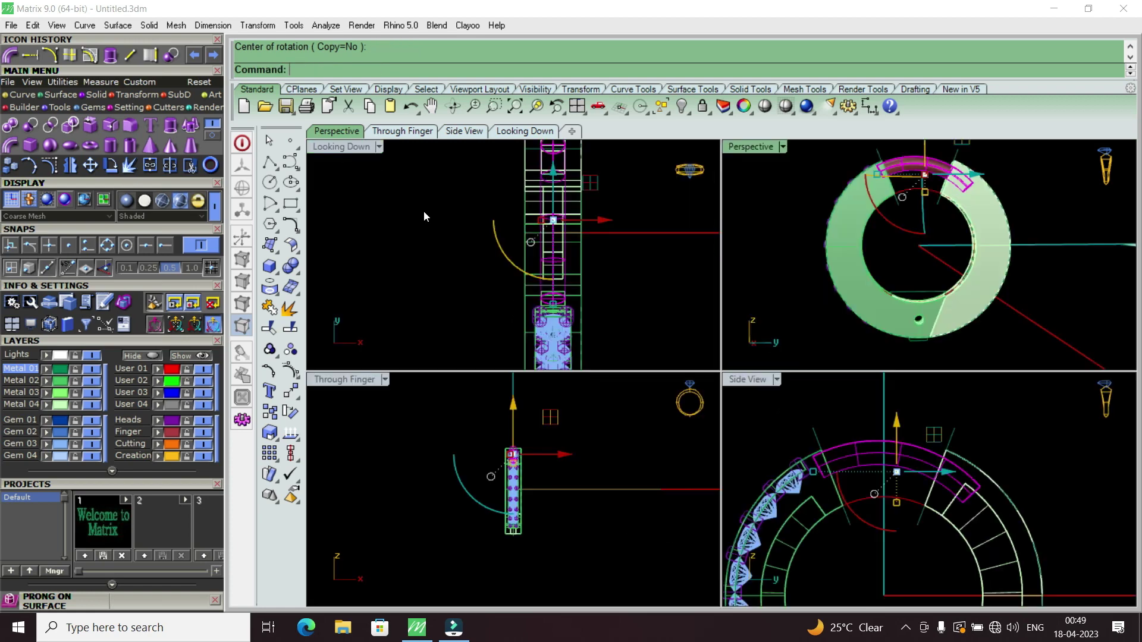
left_click(110, 166)
left_click(959, 505)
left_click(809, 461)
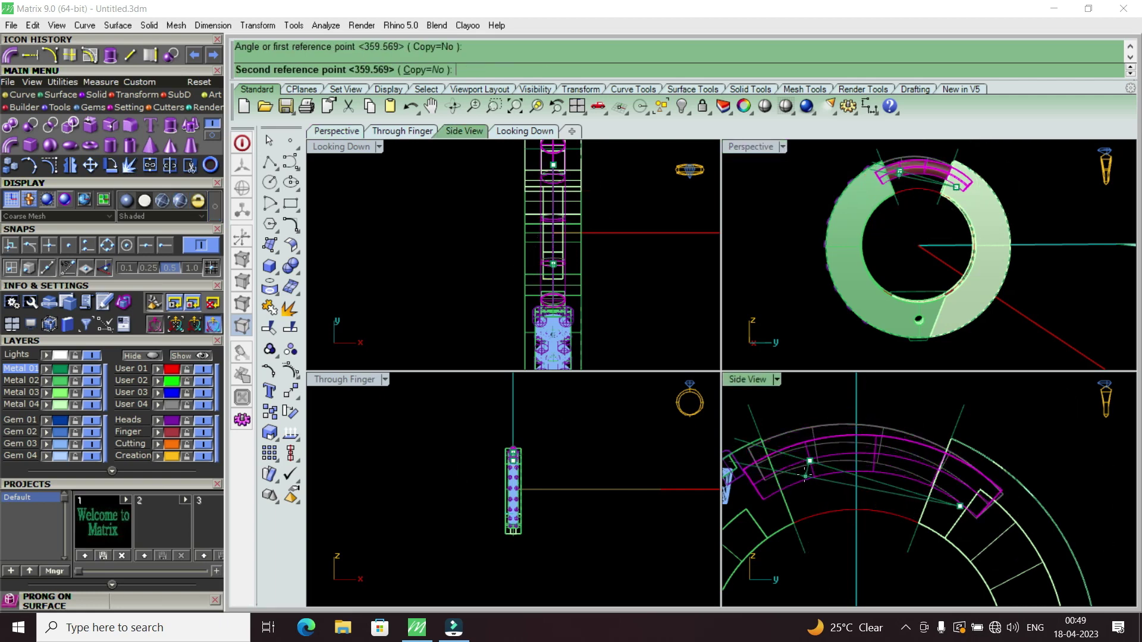
left_click(806, 479)
key("Return")
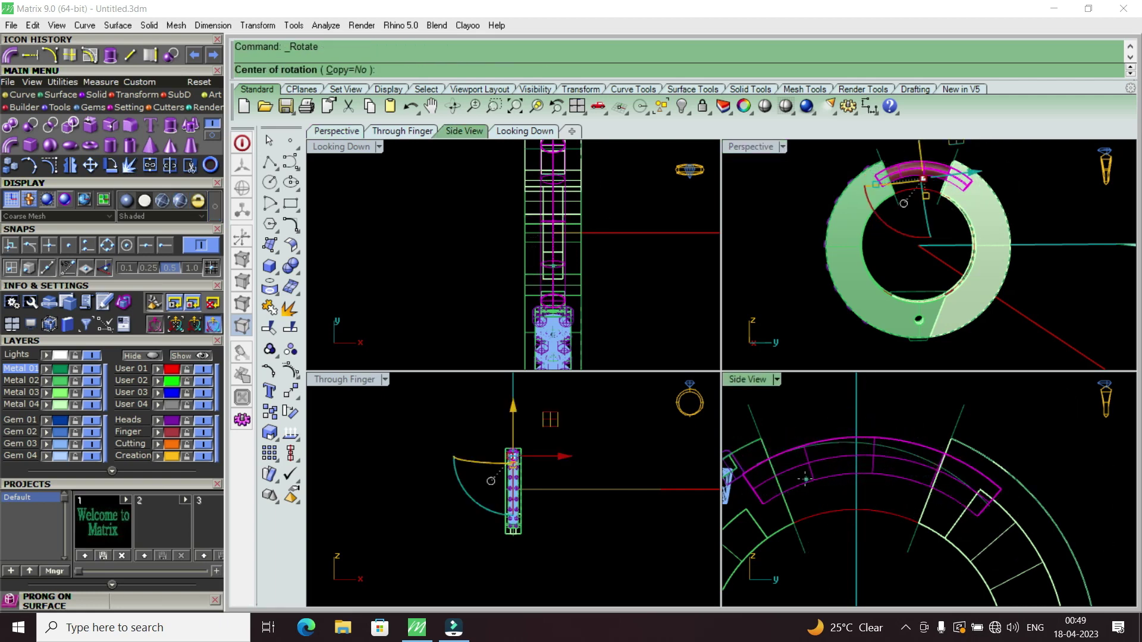
Step: Rotate the tube again about new centres and nudge it slightly into place
left_click(788, 478)
left_click(936, 489)
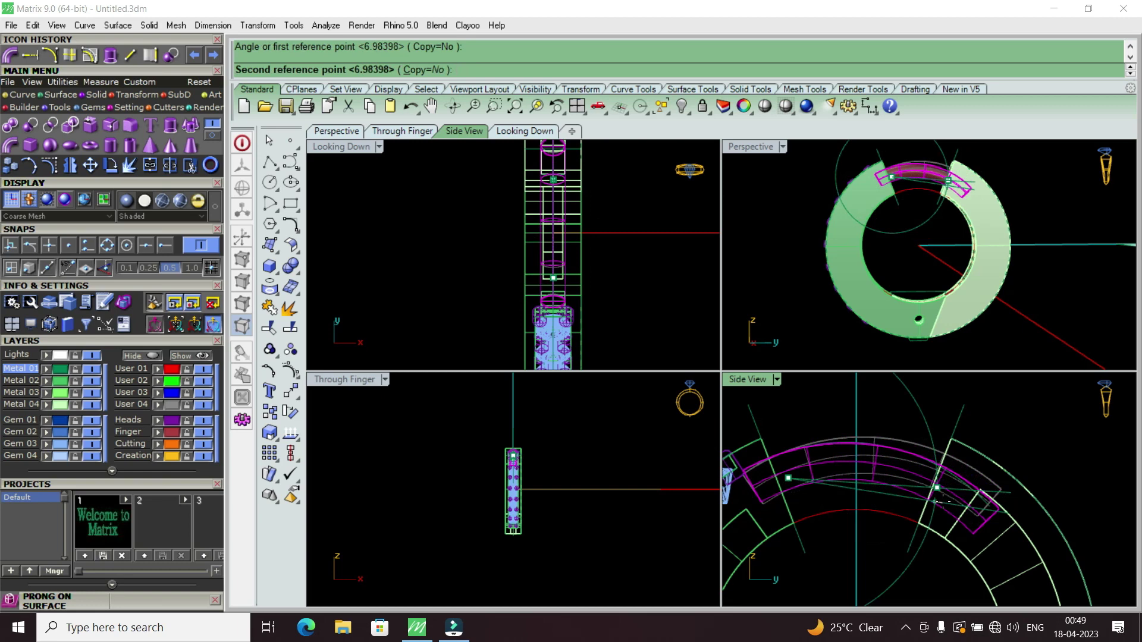
left_click(938, 501)
key("Return")
left_click(890, 452)
left_click(857, 471)
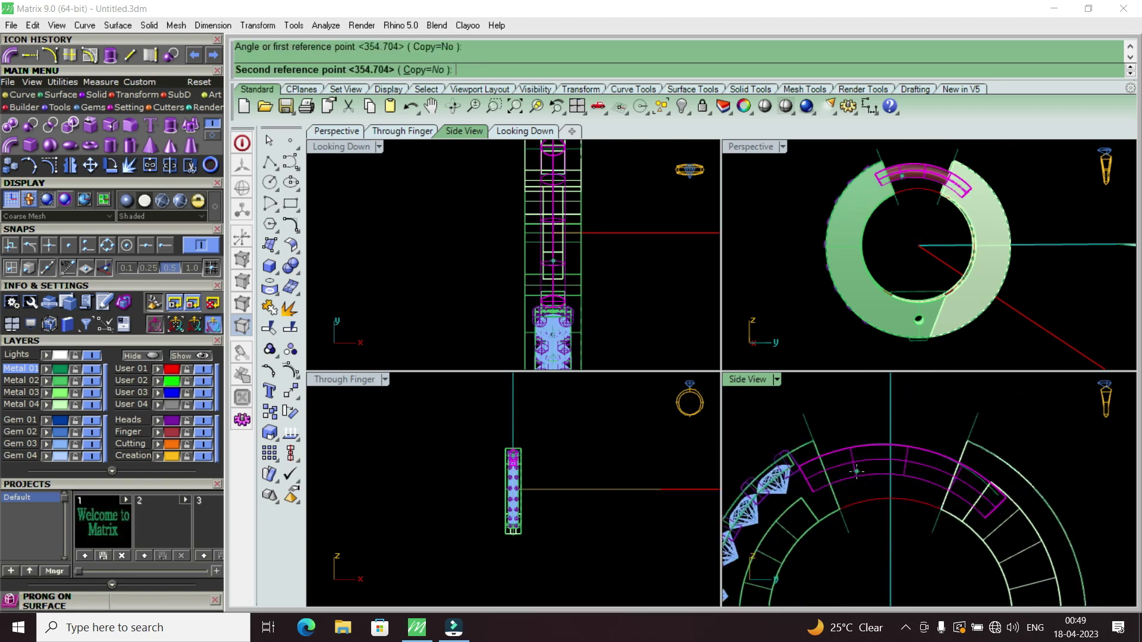
left_click(857, 473)
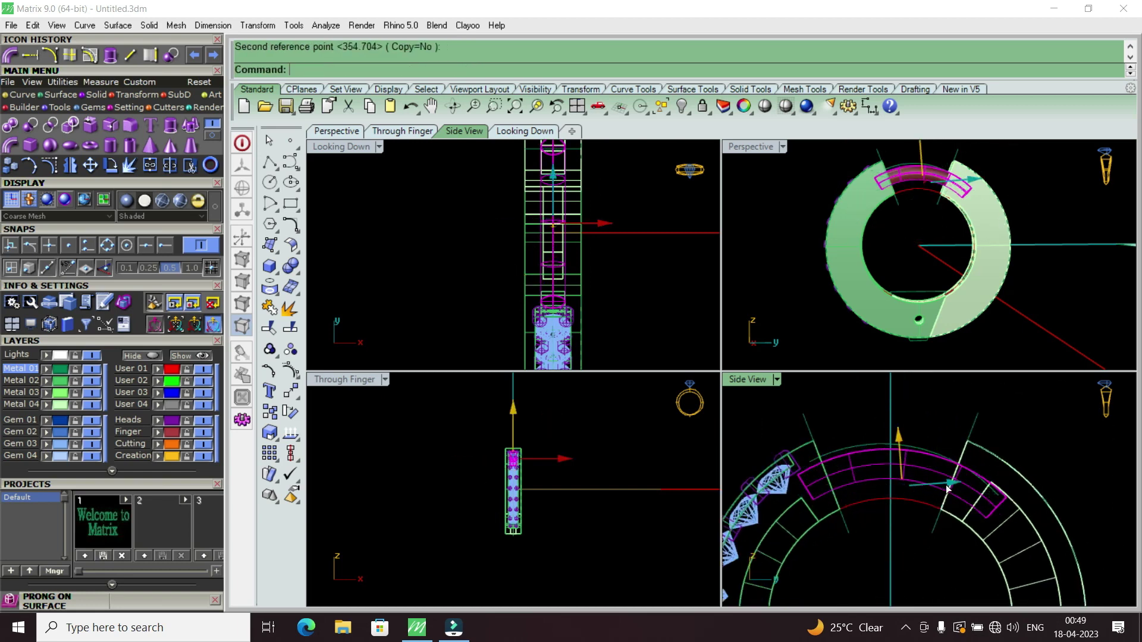
left_click_drag(948, 488, 954, 486)
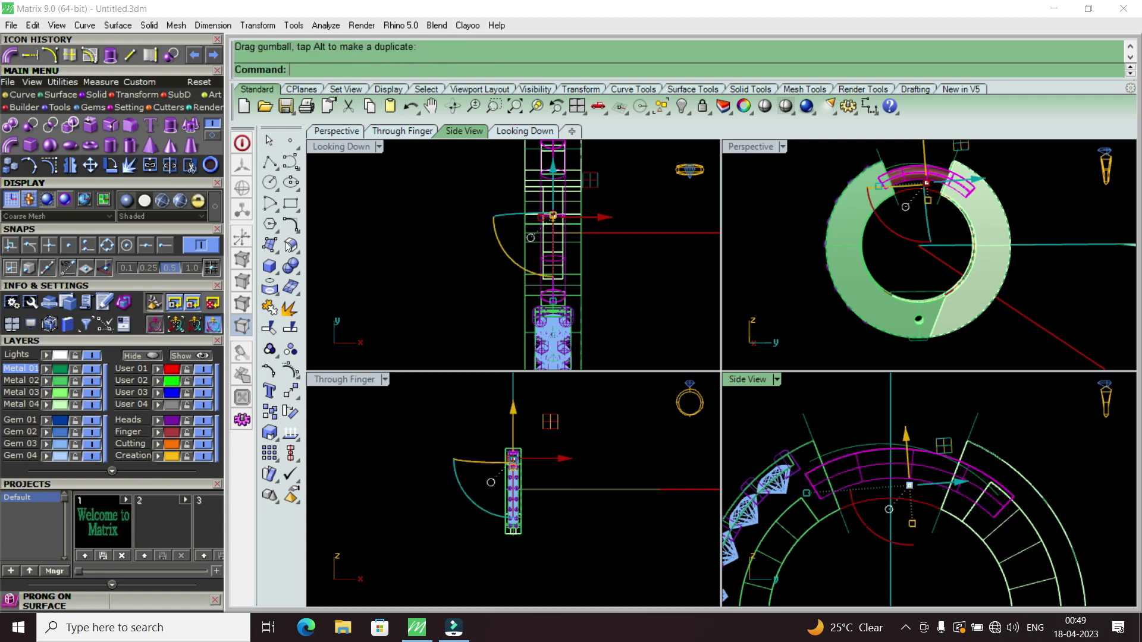
Step: Swing the bridge along the ring toward the gap between the band ends
left_click(110, 165)
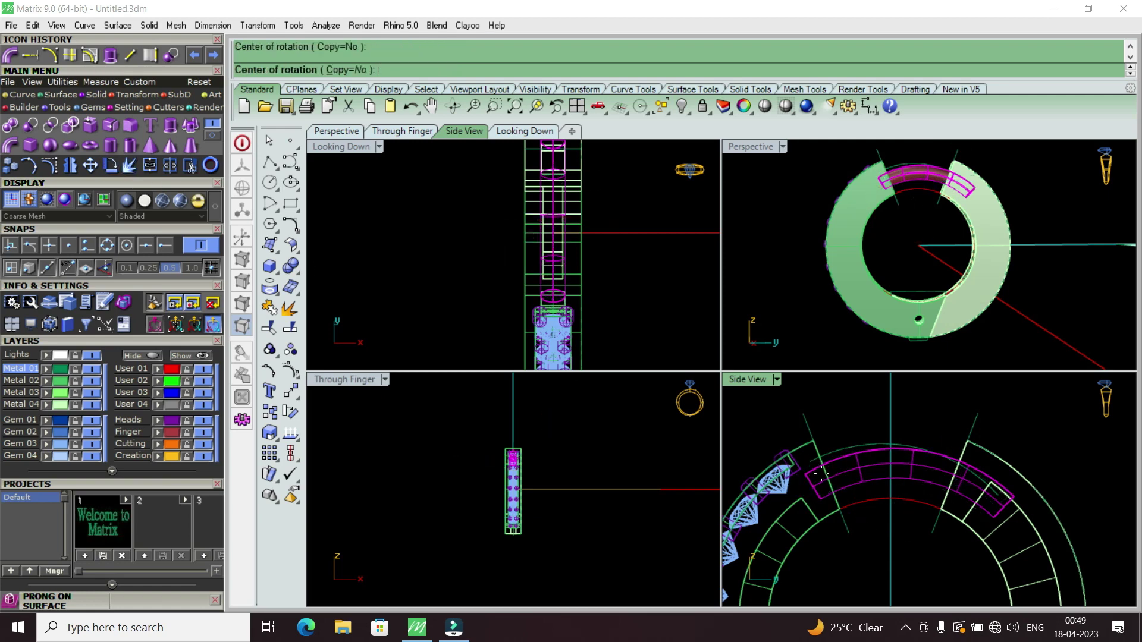
left_click(890, 589)
left_click(821, 474)
left_click(972, 495)
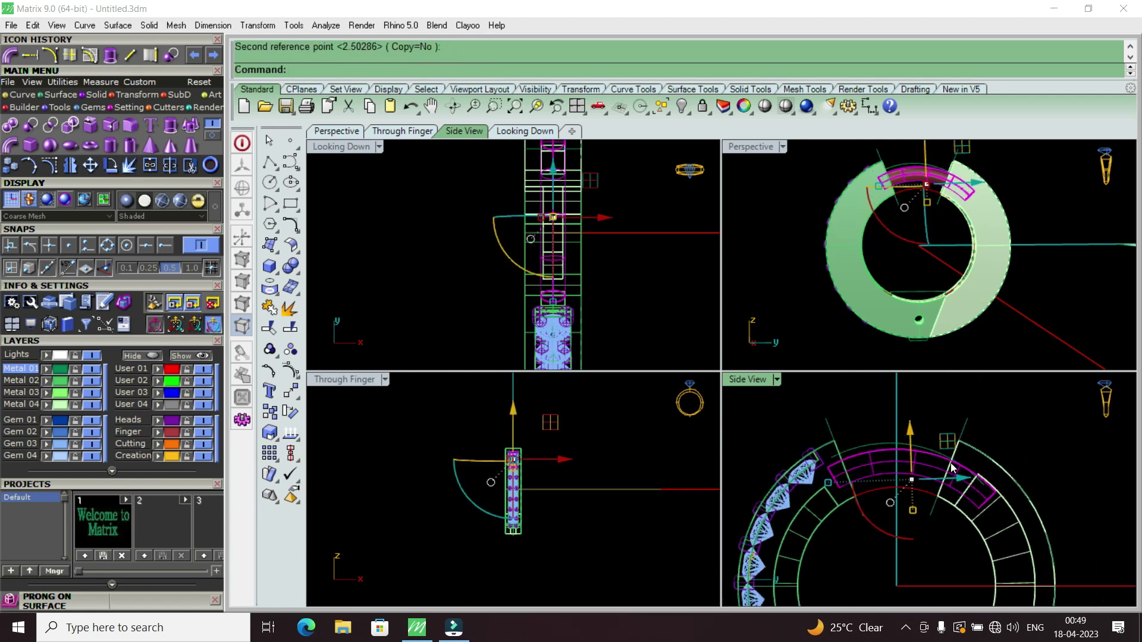
scroll(950, 462, "down", 3)
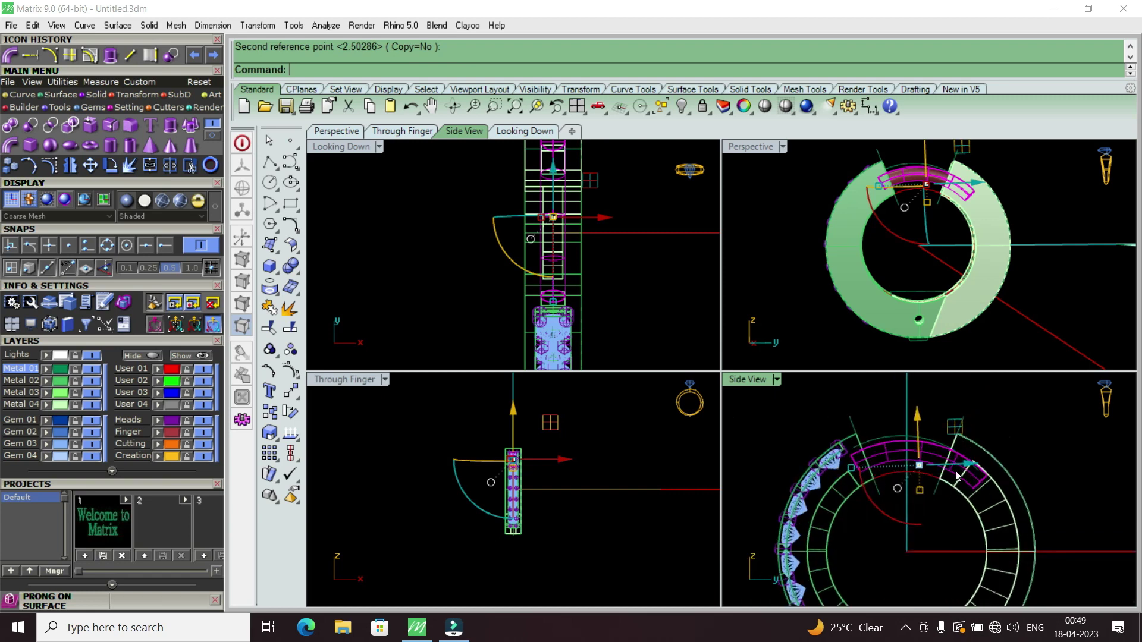
scroll(957, 473, "up", 3)
scroll(1035, 473, "up", 3)
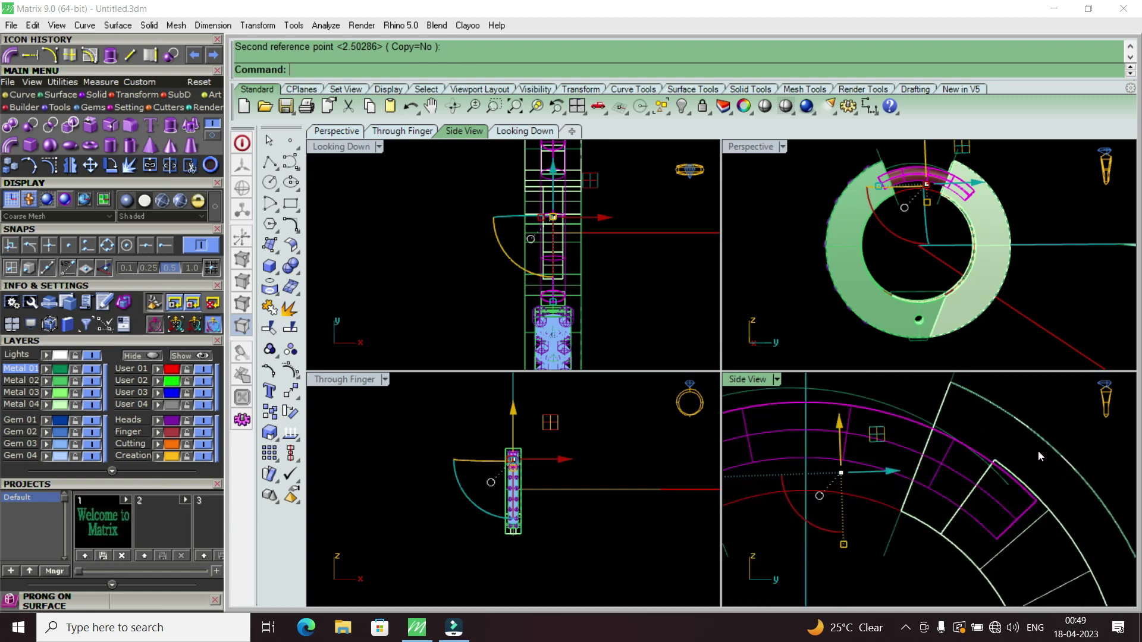
scroll(1037, 452, "up", 1)
scroll(1023, 458, "down", 1)
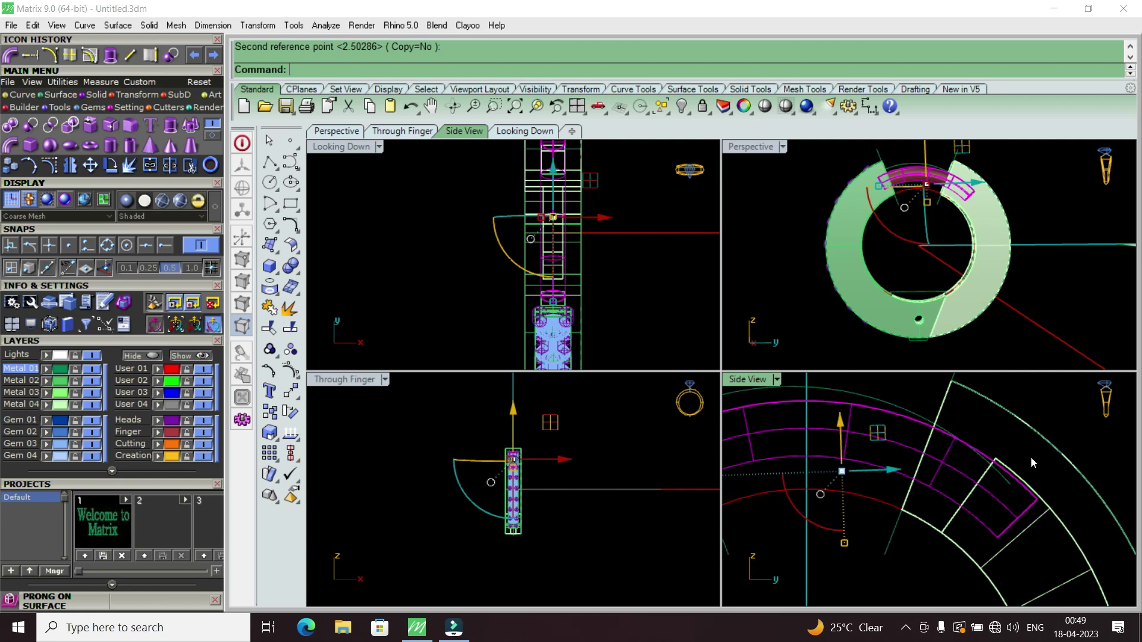
scroll(1026, 448, "down", 2)
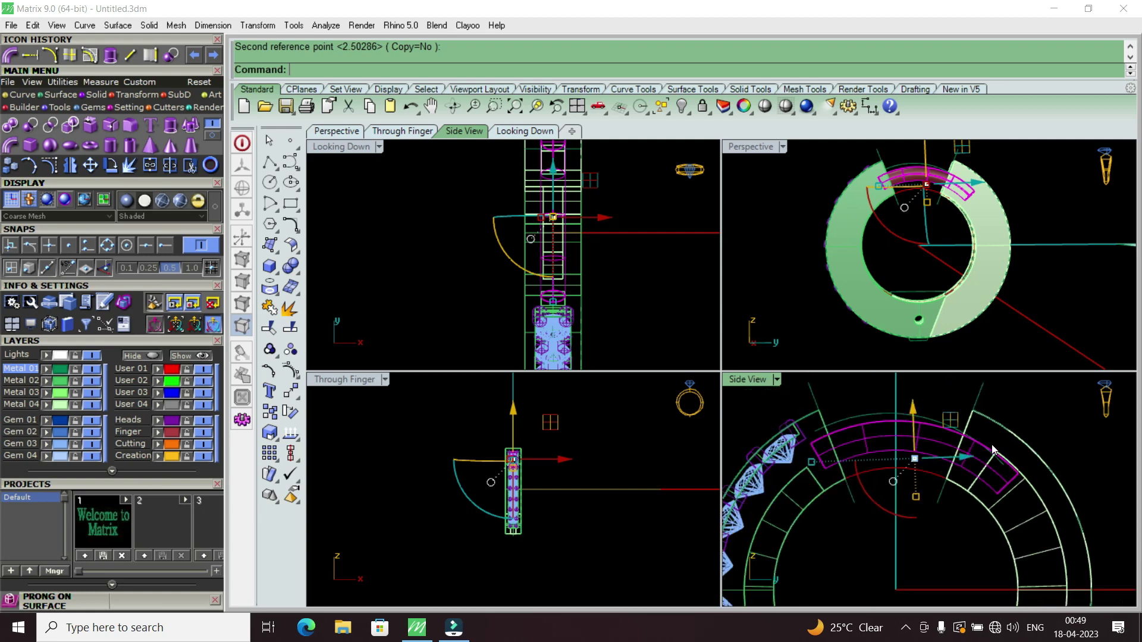
Step: Apply a final small rotation so the tube spans the opening, then enlarge the 3D view
left_click(112, 169)
left_click(892, 488)
left_click(809, 436)
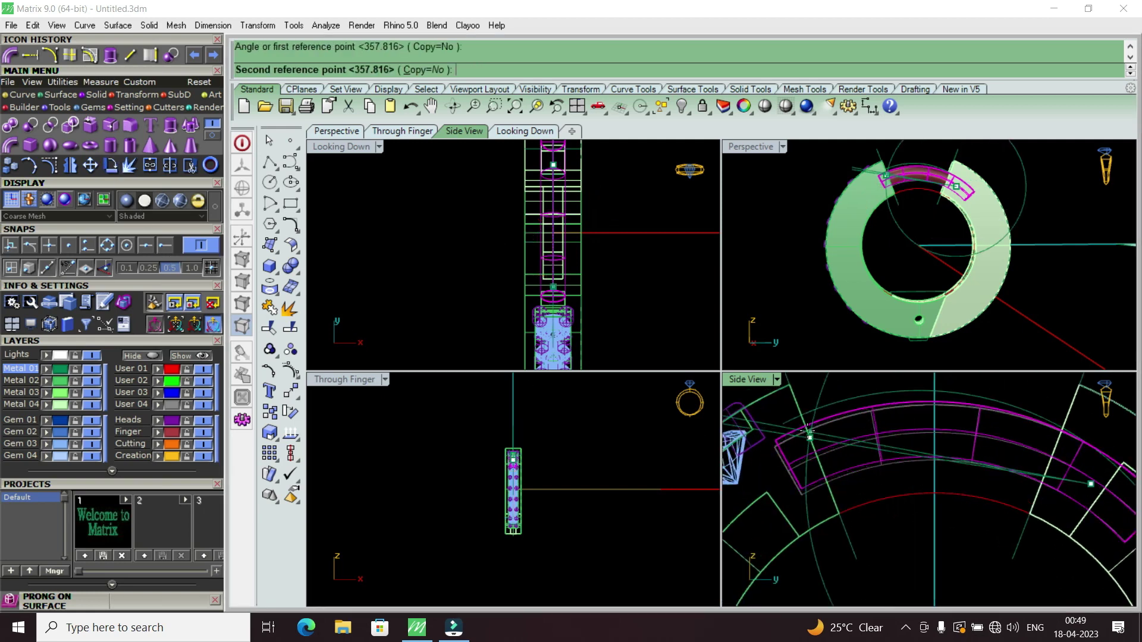
left_click(808, 425)
scroll(807, 424, "down", 2)
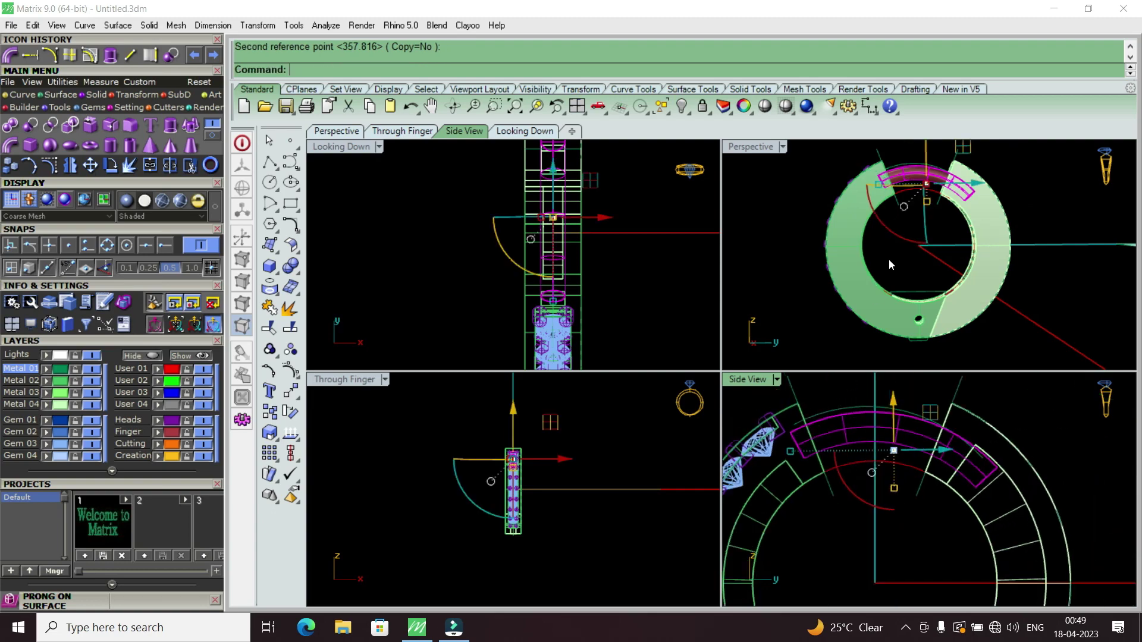
double_click(751, 146)
Step: Orbit to a frontal view of the ring and hide the Metal 04 layer
right_click_drag(752, 154, 809, 314)
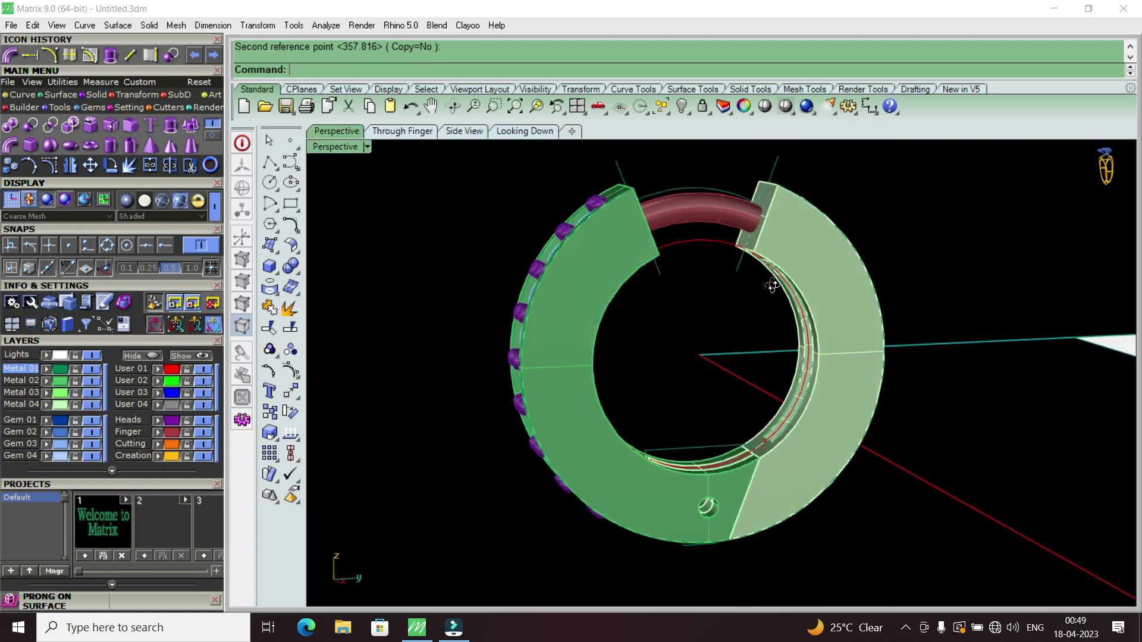
scroll(773, 267, "up", 5)
mouse_move(737, 224)
right_mouse_down()
mouse_move(720, 204)
mouse_move(764, 257)
mouse_move(783, 237)
right_mouse_up()
left_click(87, 406)
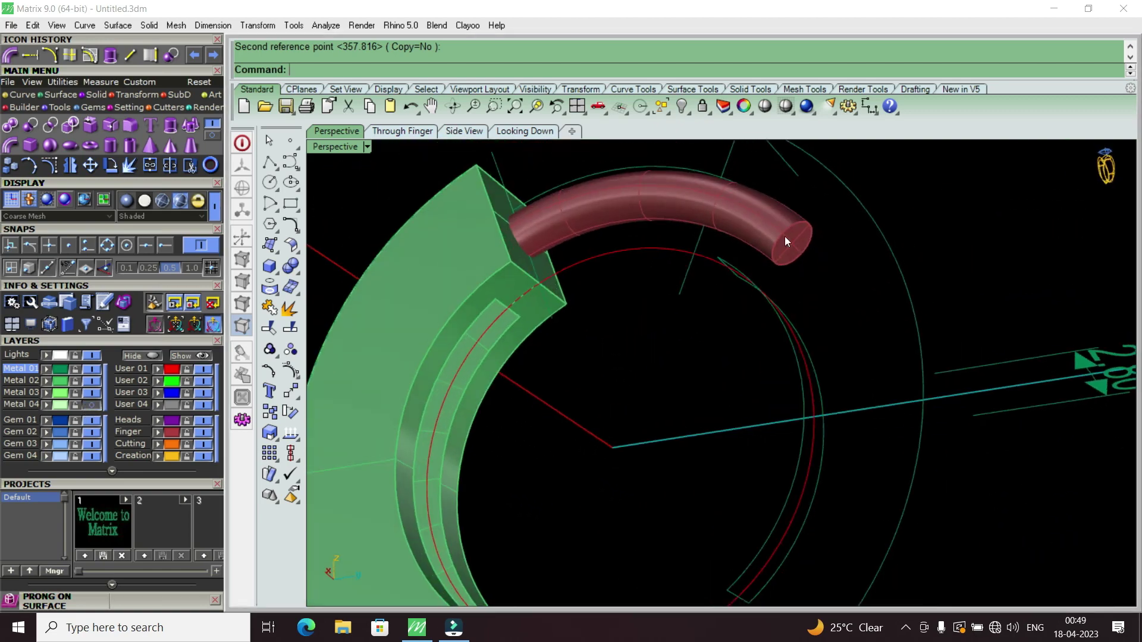
scroll(793, 223, "up", 5)
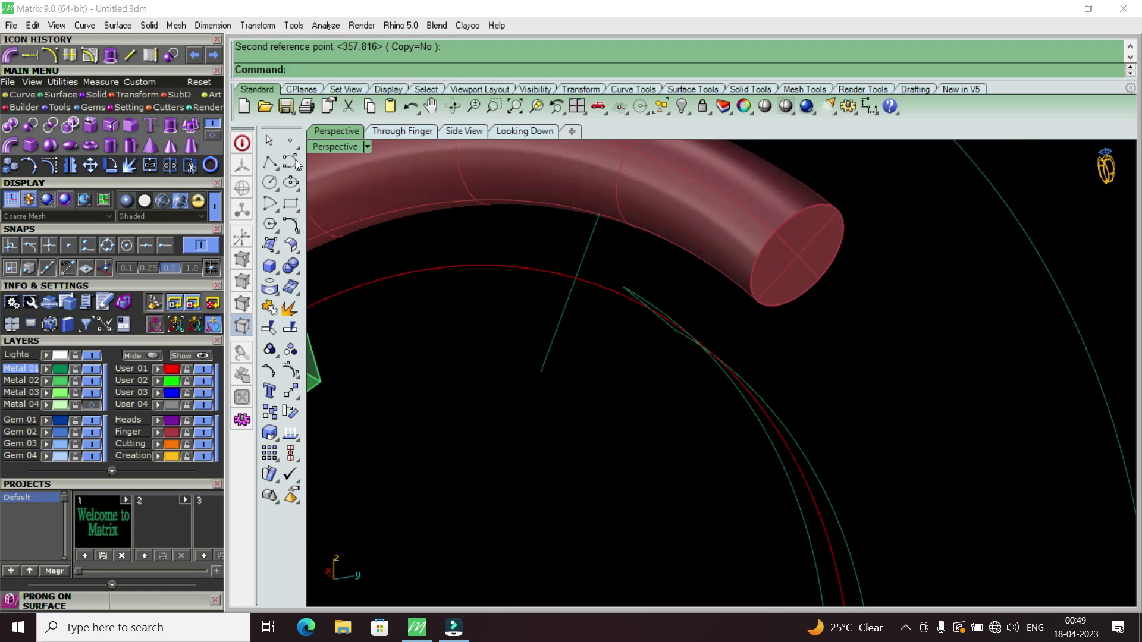
Step: Fillet the tube's end edge with radius 0.3 and return to four viewports
left_click(125, 125)
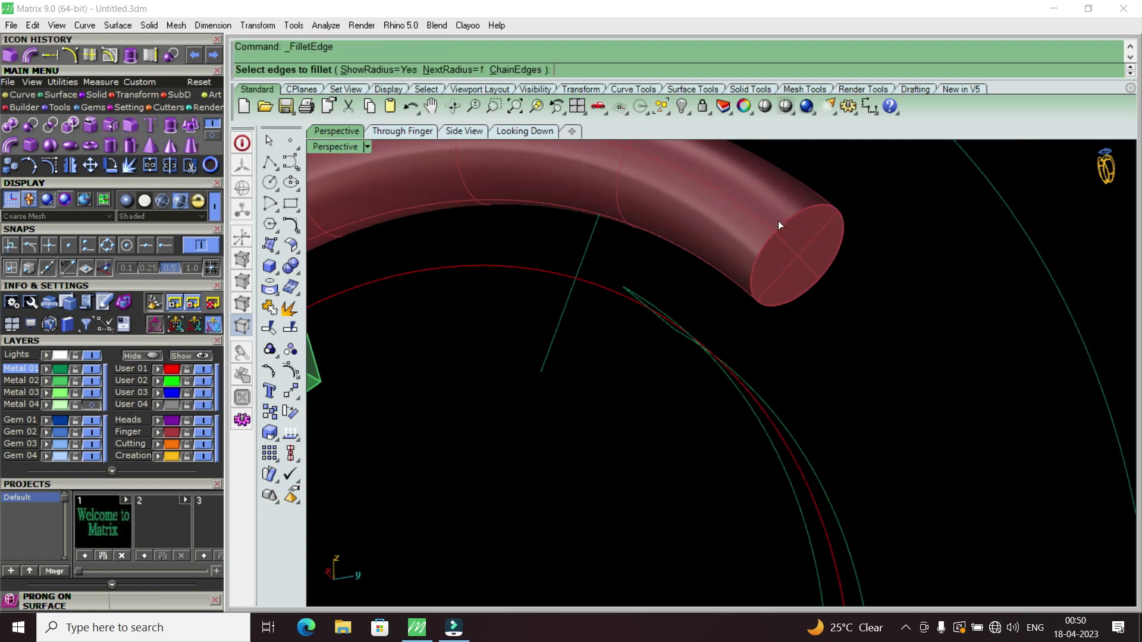
type("3")
key("Return")
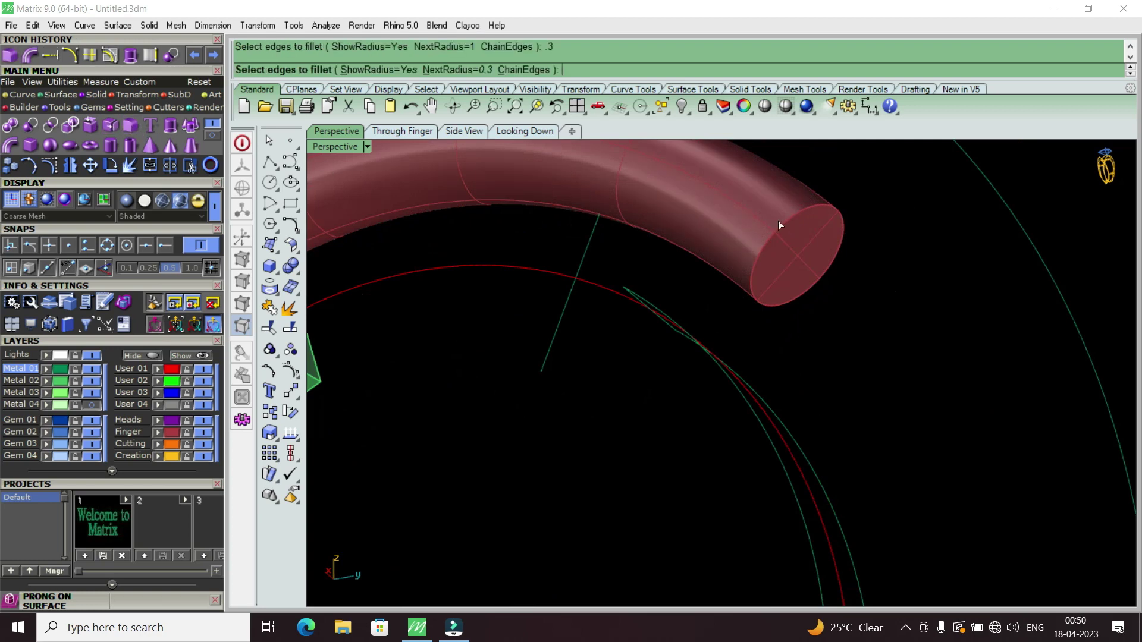
left_click(778, 222)
key("Return")
key("Return")
key("Return")
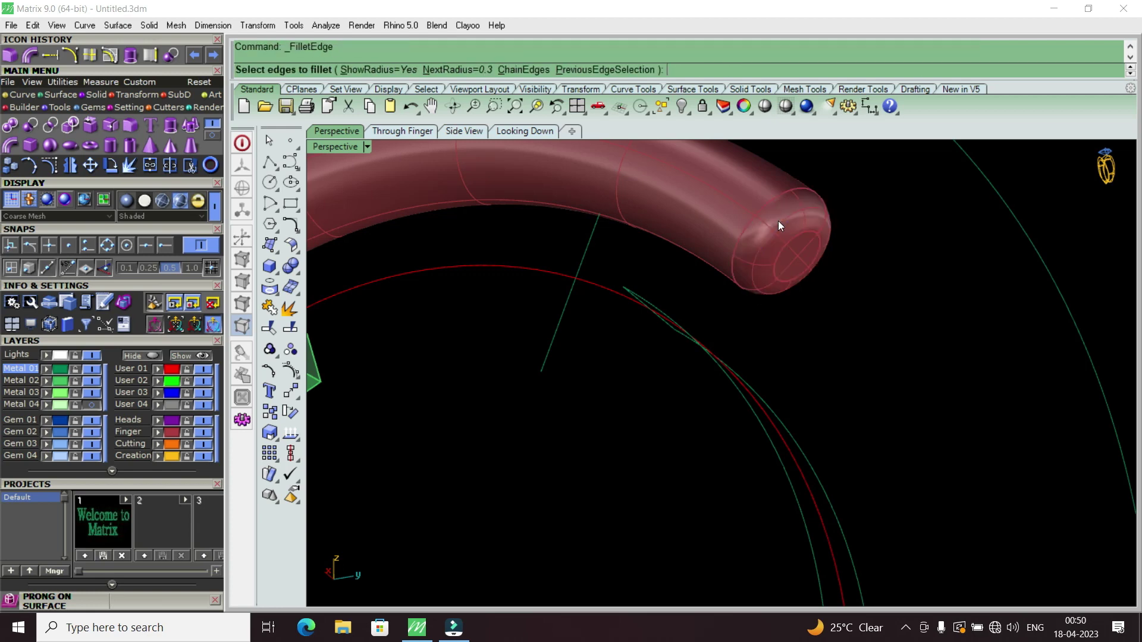
key("Escape")
scroll(777, 258, "down", 3)
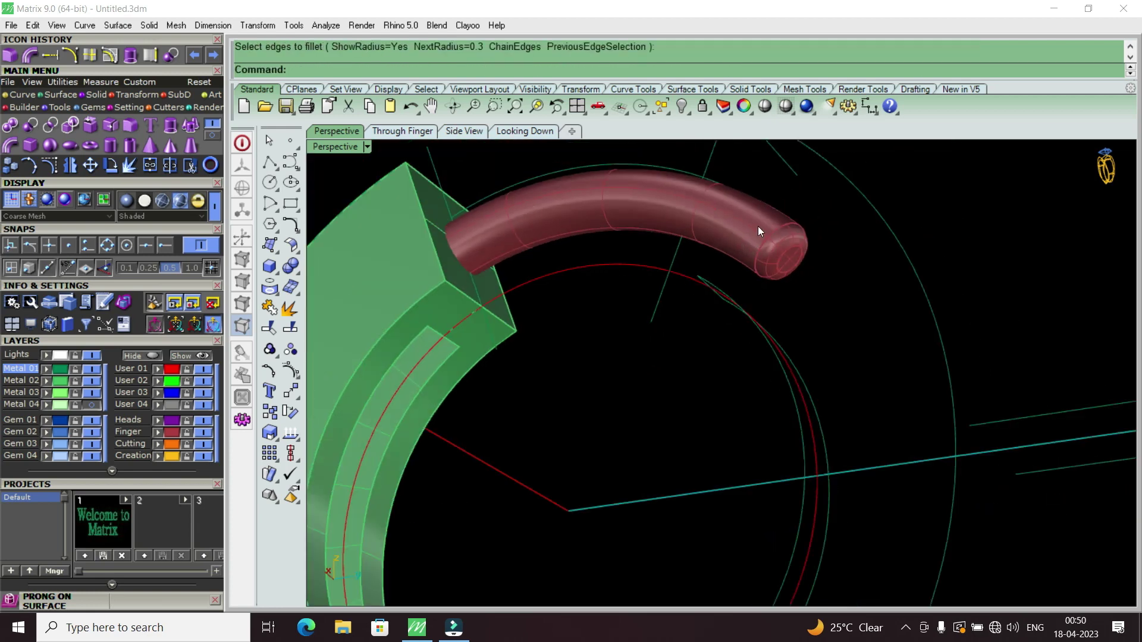
right_click_drag(757, 226, 767, 220)
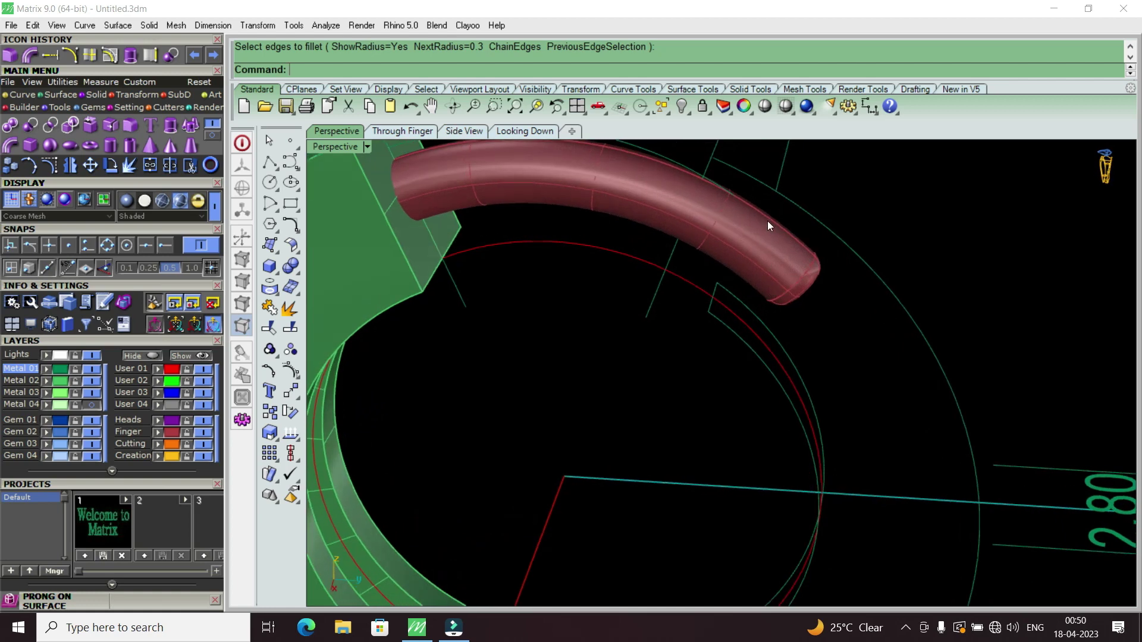
double_click(348, 146)
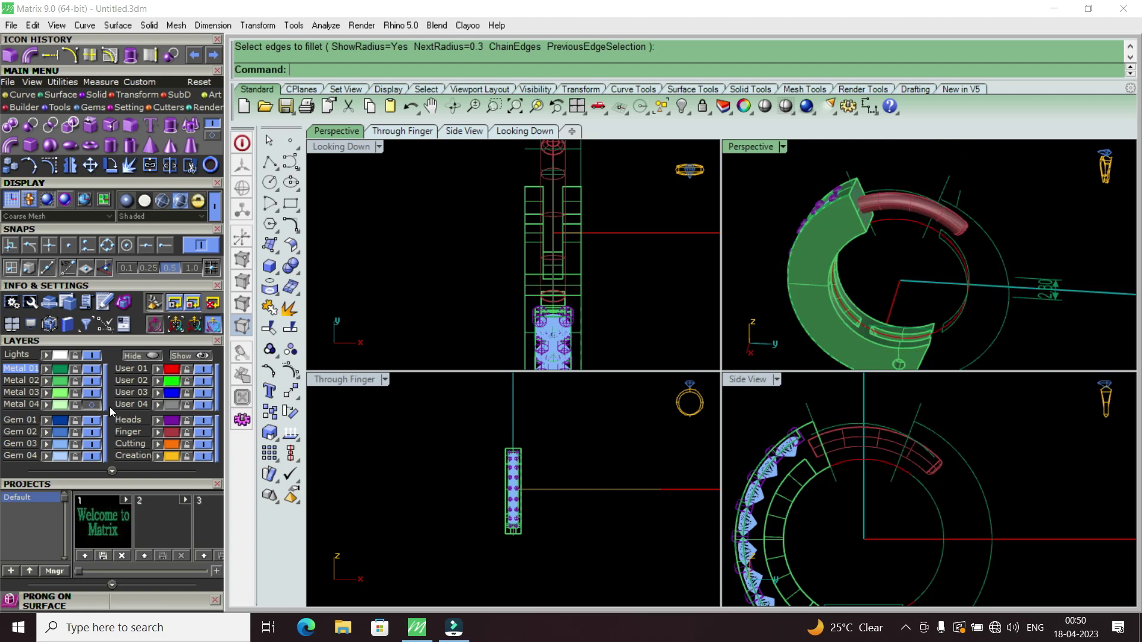
Step: Show the Metal 04 layer again
left_click(93, 404)
scroll(961, 456, "up", 3)
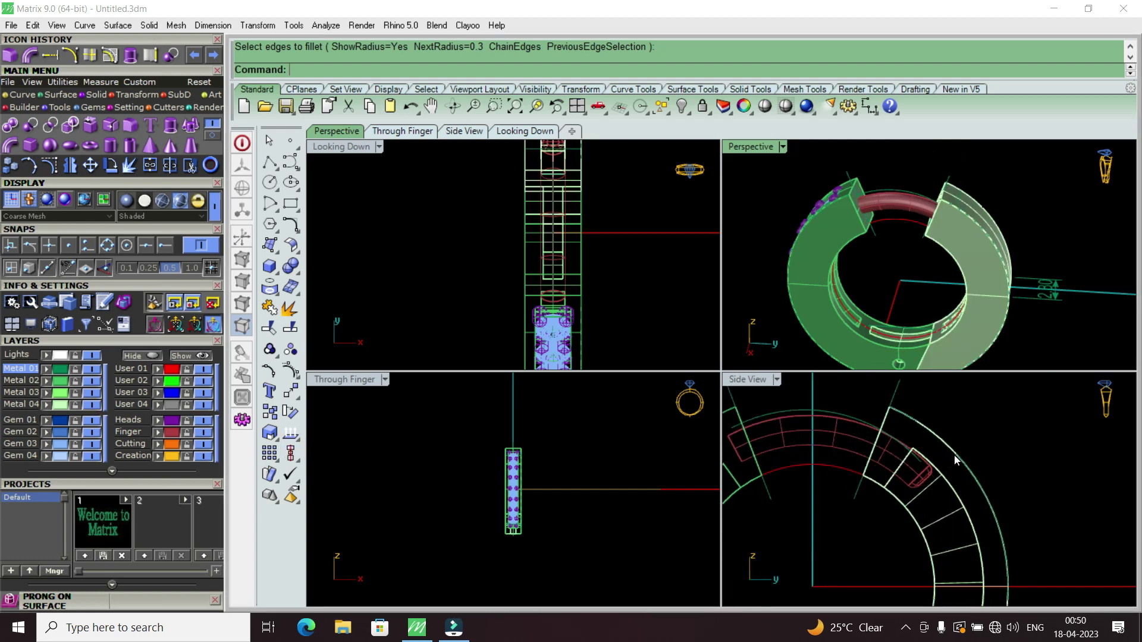
scroll(941, 238, "up", 2)
scroll(934, 235, "up", 2)
scroll(951, 235, "up", 2)
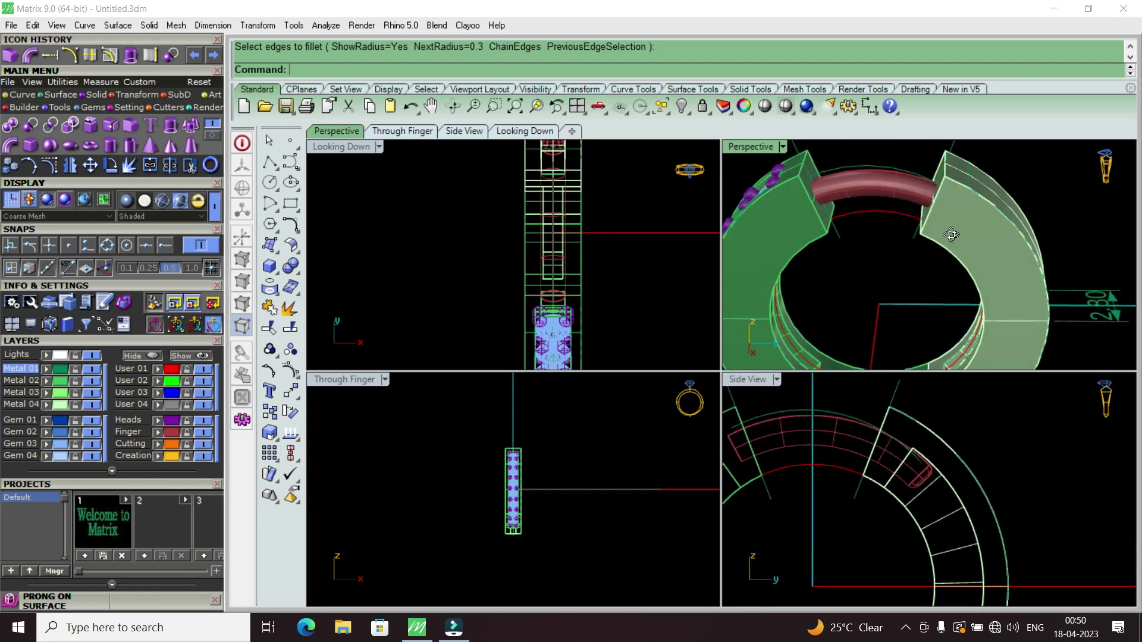
scroll(952, 235, "up", 1)
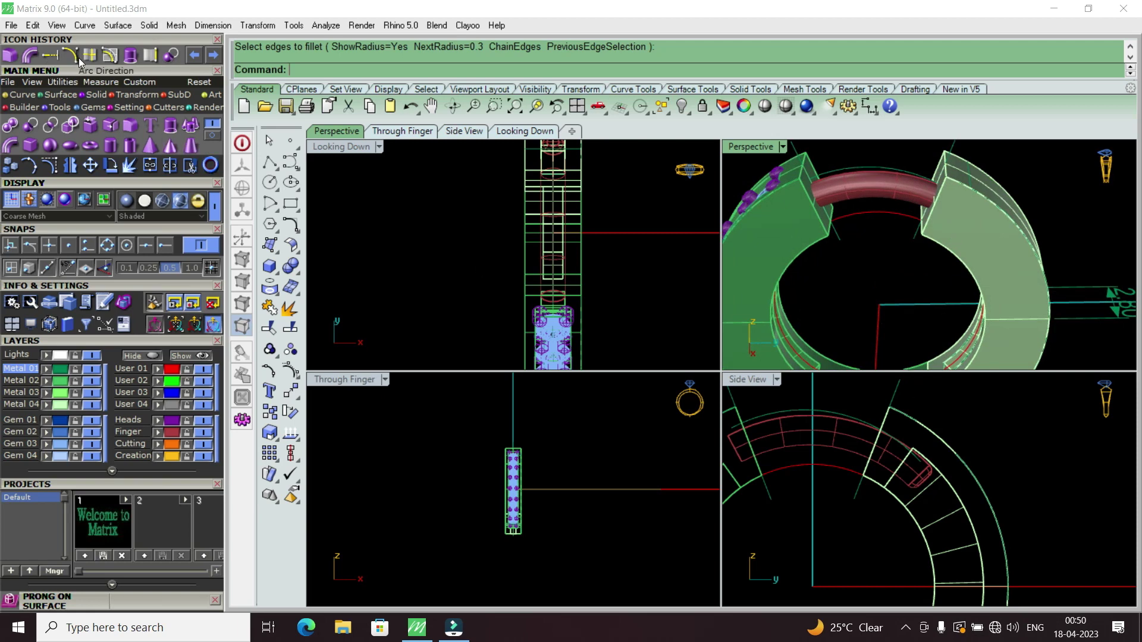
Step: Draw a three-point interpolated curve from the band's cut end and start piping it
left_click(18, 97)
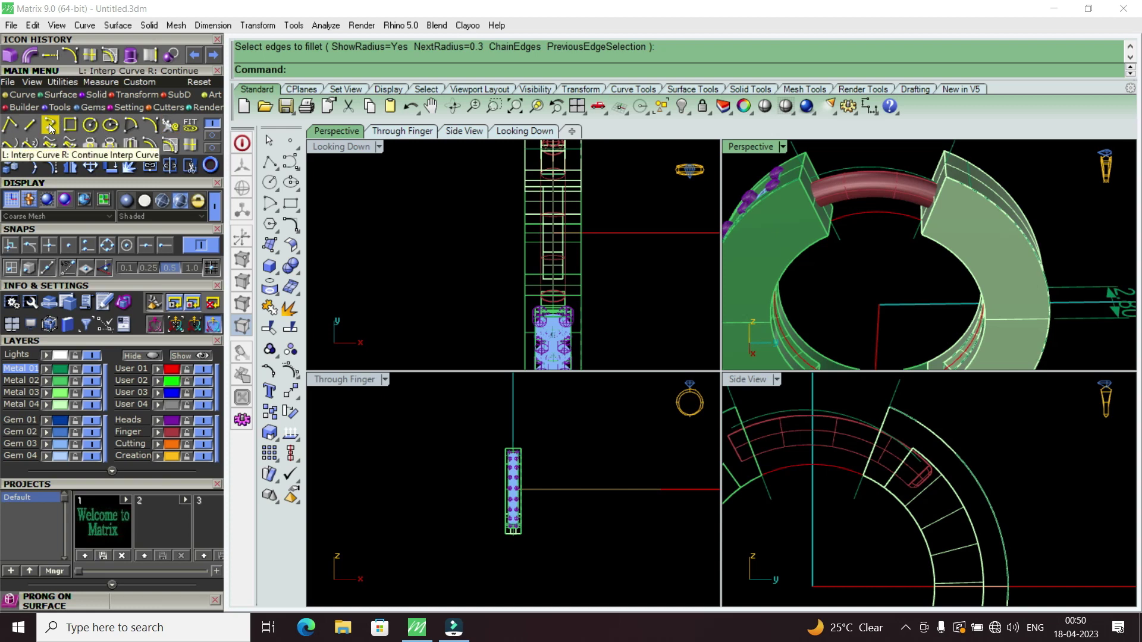
left_click(50, 127)
scroll(885, 435, "up", 2)
scroll(885, 435, "up", 2)
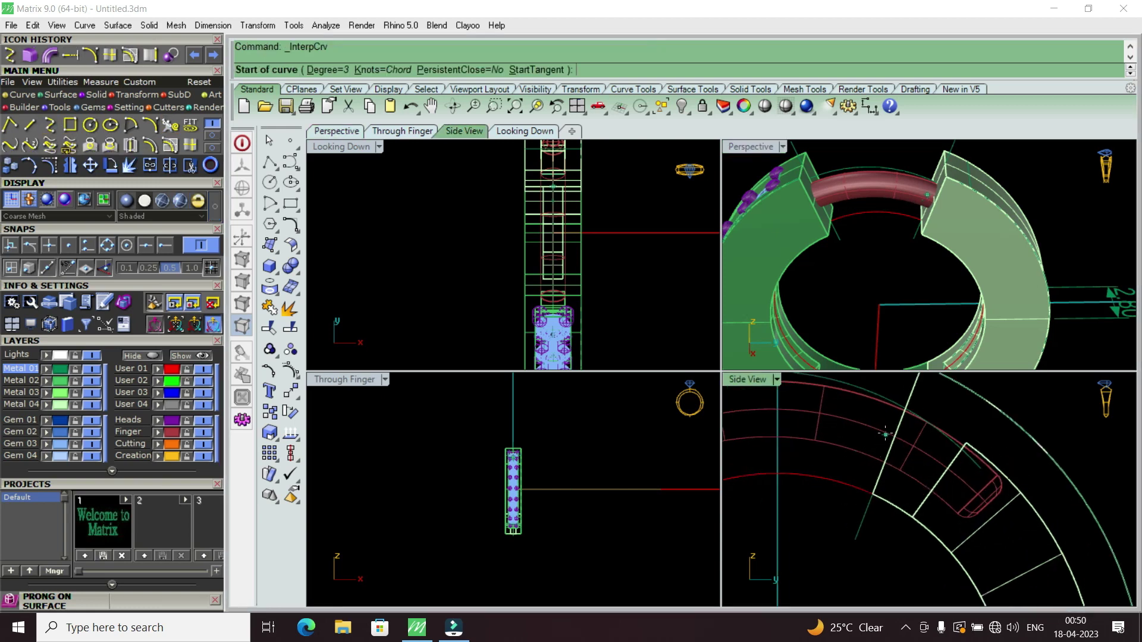
left_click(882, 425)
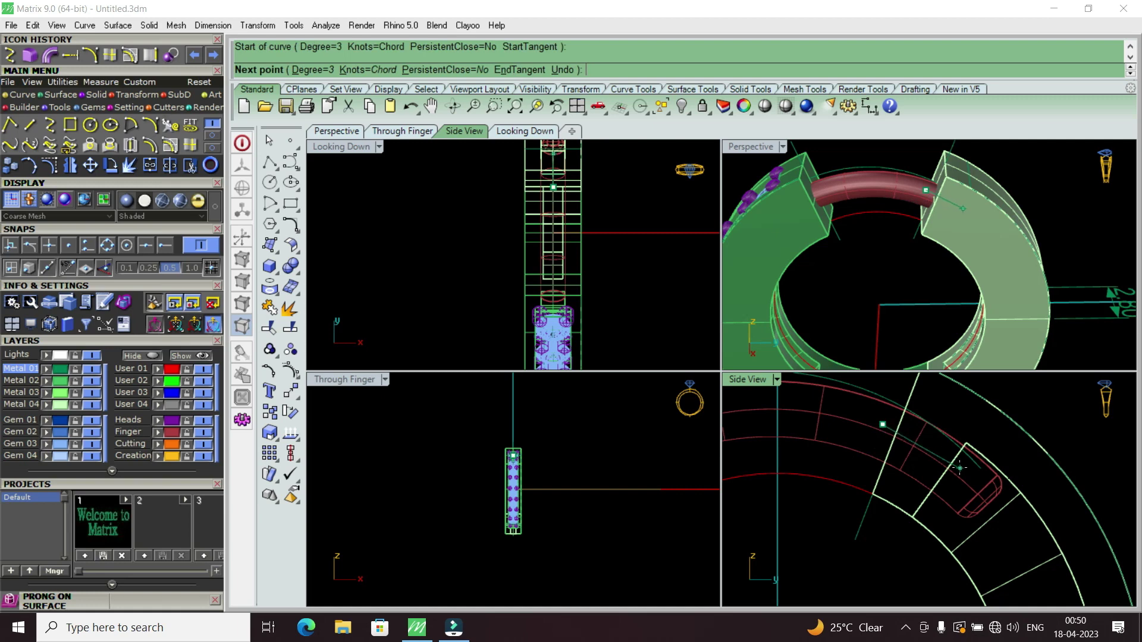
left_click(926, 446)
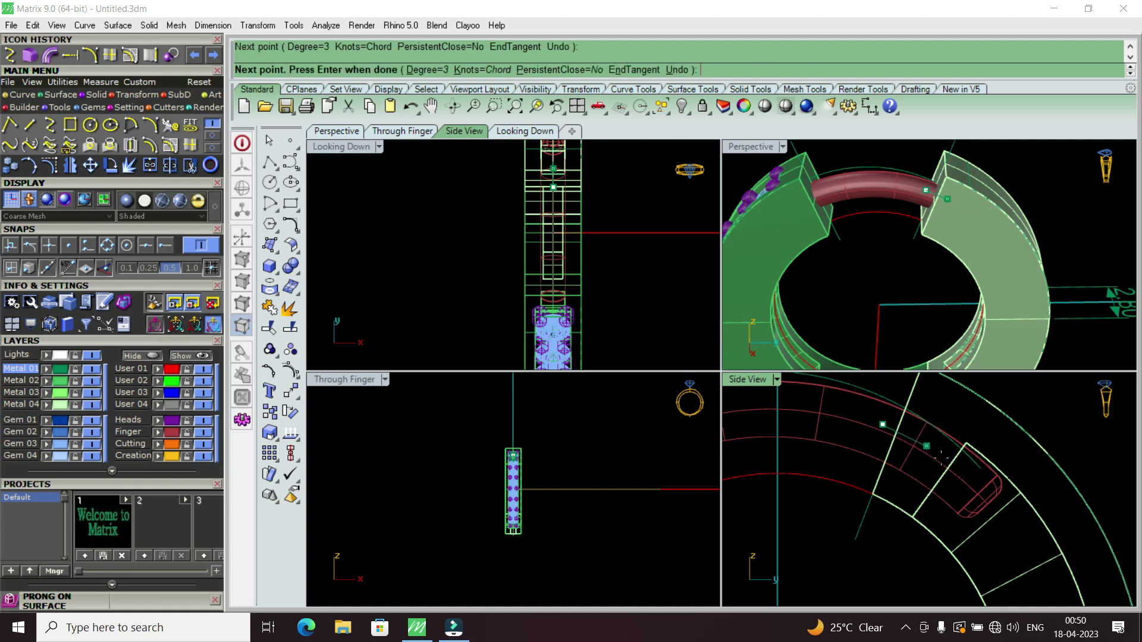
left_click(969, 477)
key("Return")
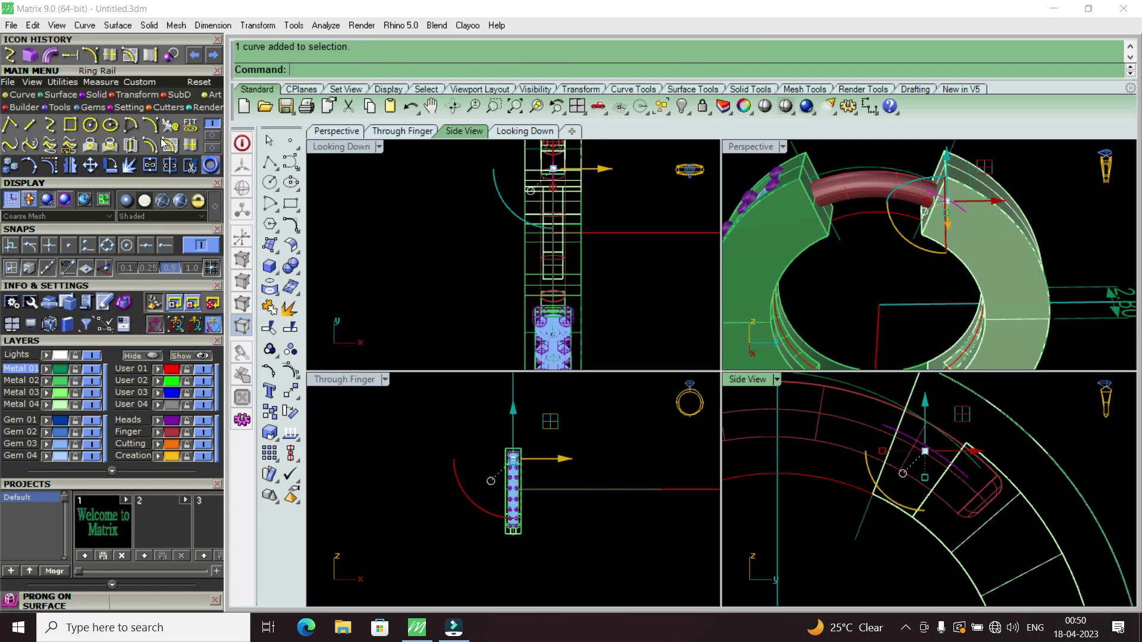
left_click(50, 54)
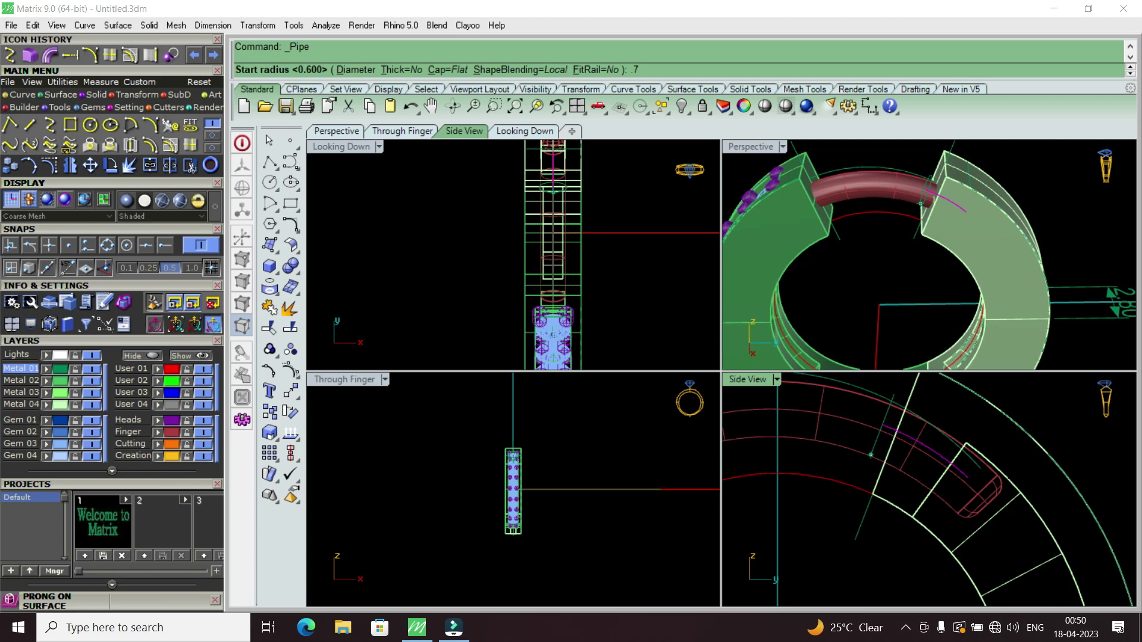
Step: Finish the hinge pin tube at the accepted radius and maximize the Perspective view
key("Return")
key("Return")
key("Return")
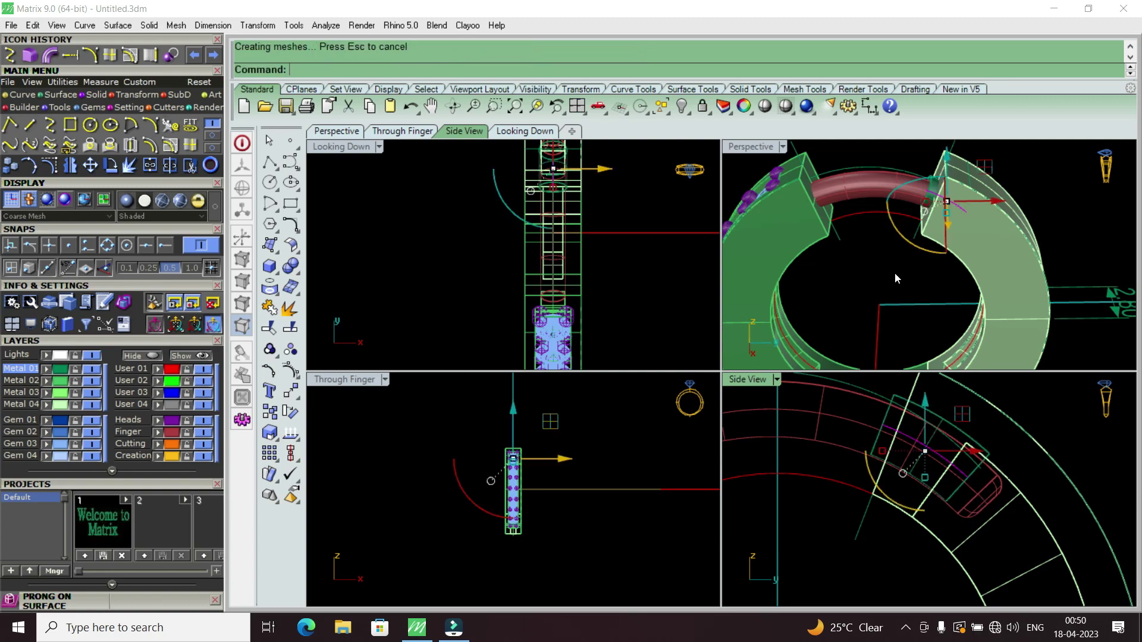
double_click(768, 147)
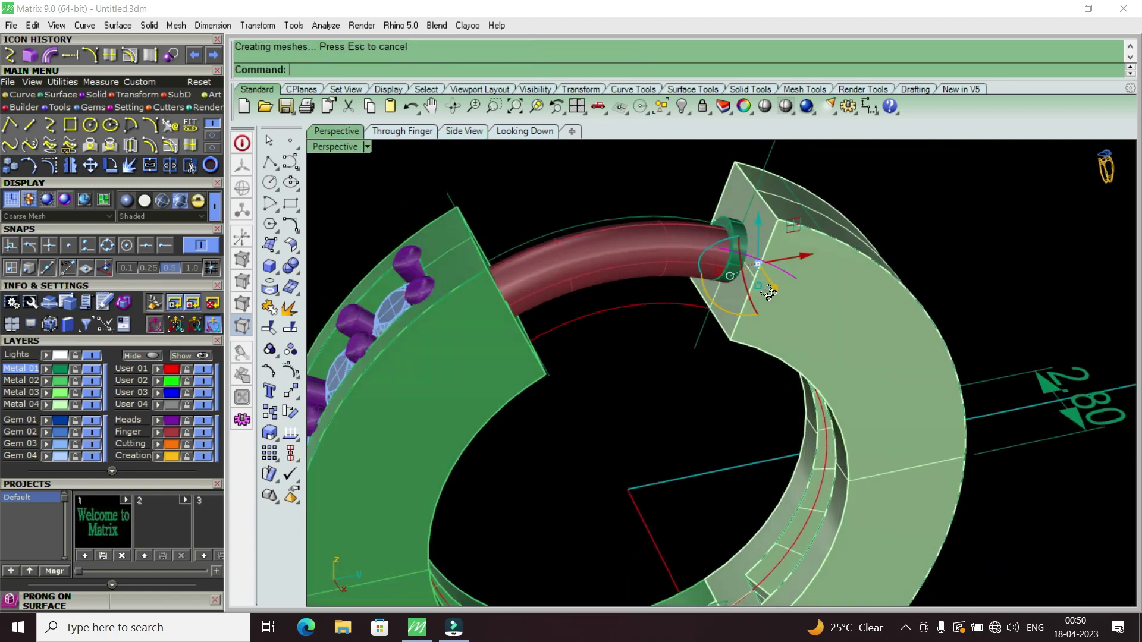
scroll(767, 269, "up", 3)
key("Escape")
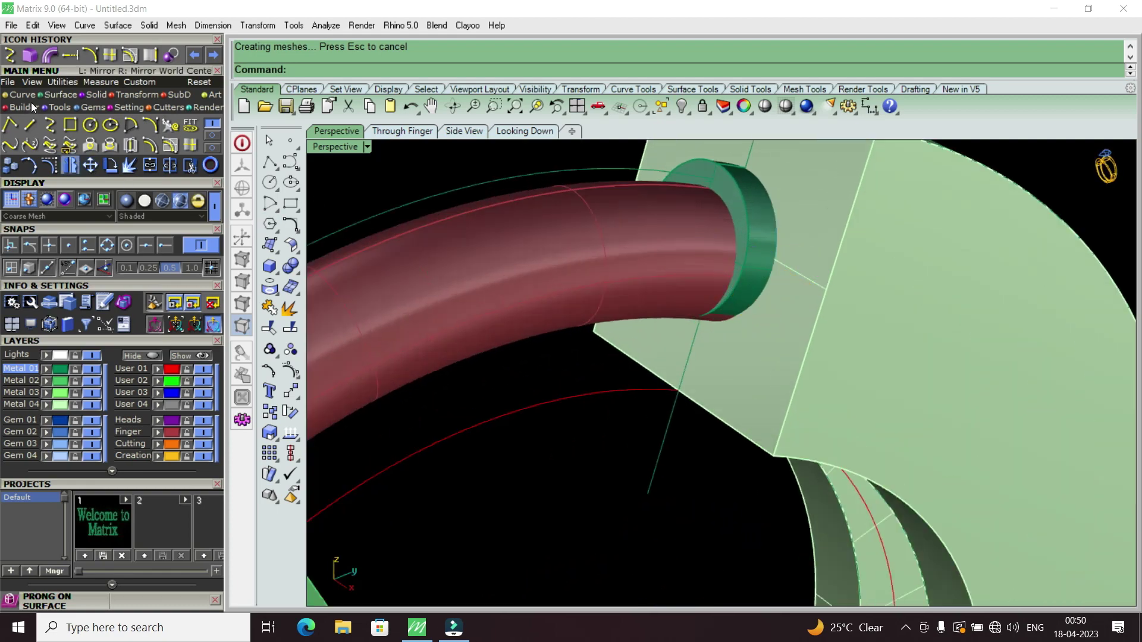
Step: Subtract the short cylinder from the green hoop half to cut the pin socket
left_click(172, 56)
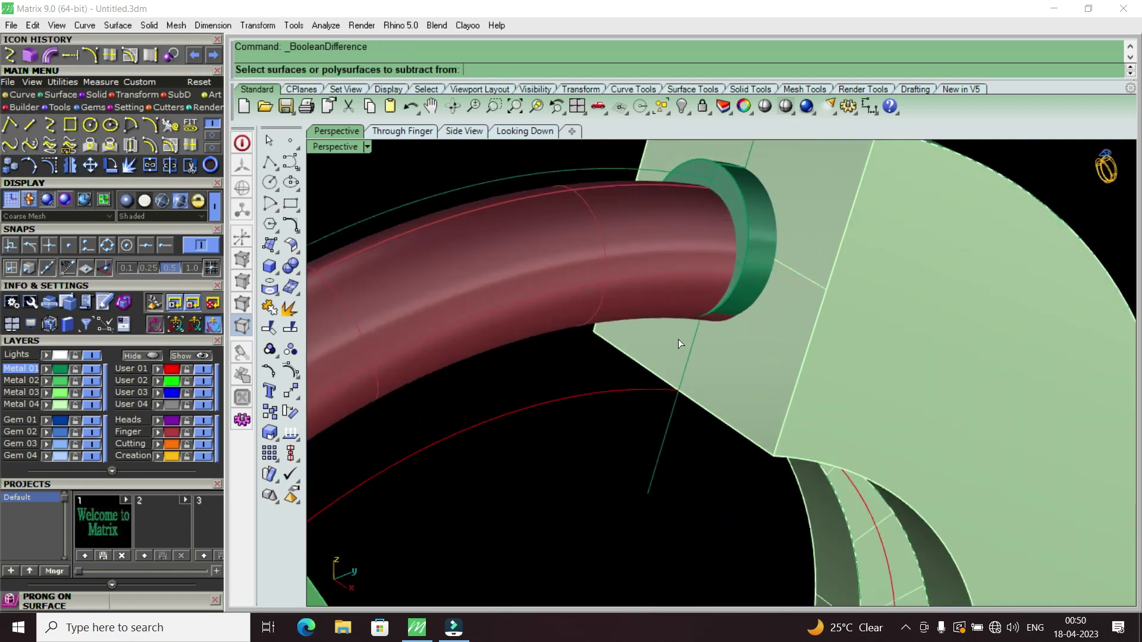
left_click(753, 370)
key("Return")
left_click(755, 263)
key("Return")
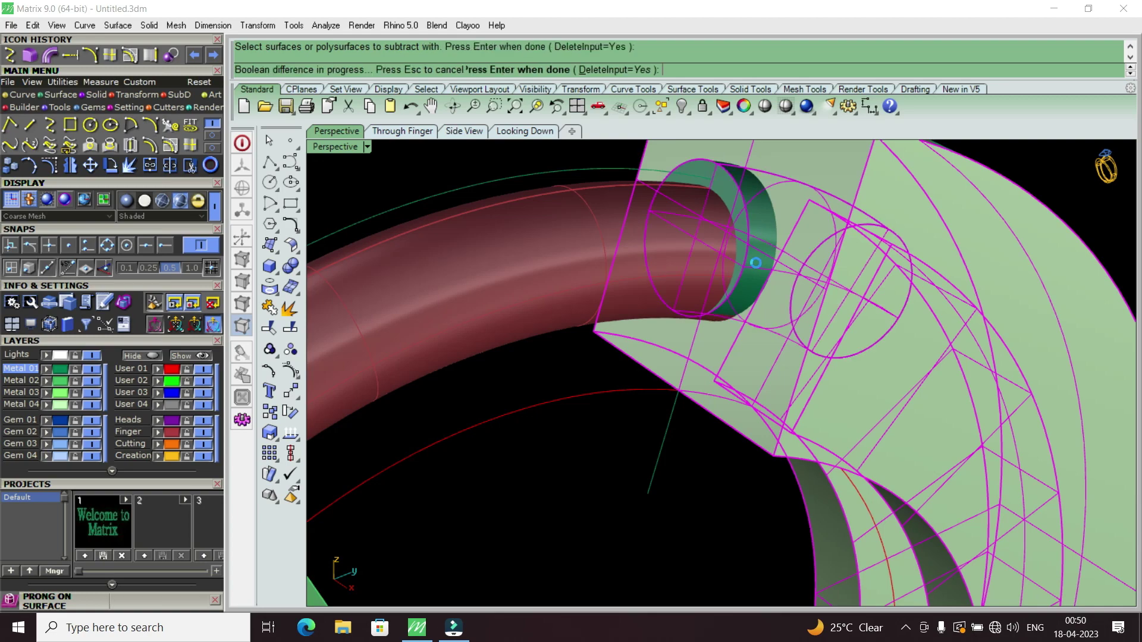
mouse_move(755, 262)
right_mouse_down()
mouse_move(745, 331)
mouse_move(758, 348)
mouse_move(682, 230)
mouse_move(748, 311)
mouse_move(768, 248)
mouse_move(705, 340)
mouse_move(734, 386)
mouse_move(791, 420)
mouse_move(731, 387)
mouse_move(779, 366)
mouse_move(757, 383)
right_mouse_up()
key("Return")
Step: Select the eight channel stones and choose Gem Cutter from the F6 actions
scroll(706, 366, "up", 3)
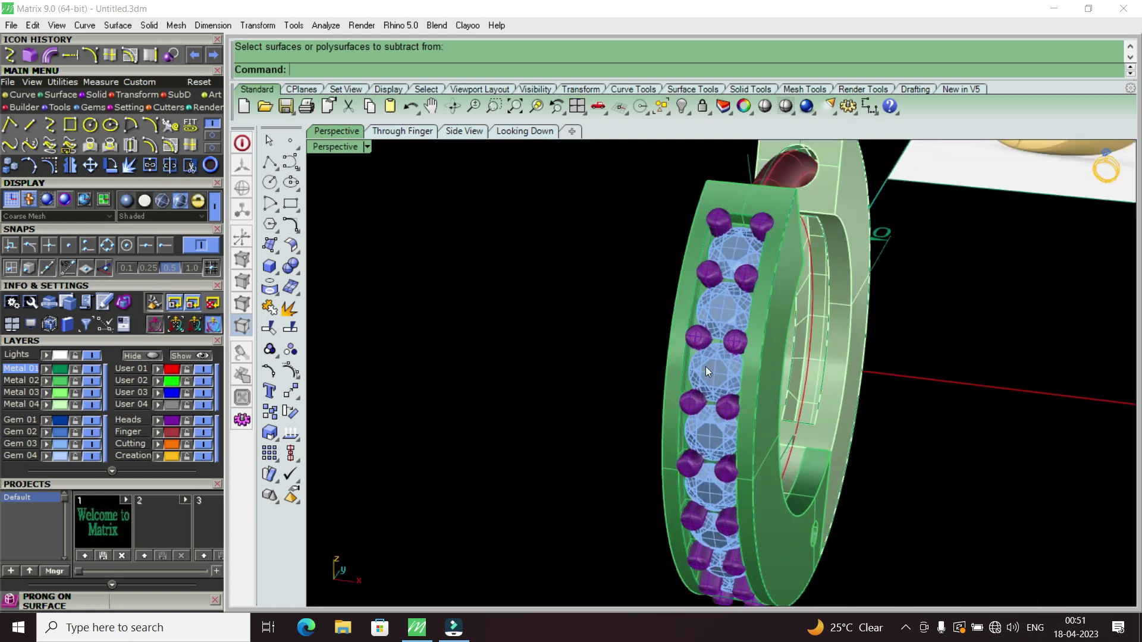
left_click(705, 367)
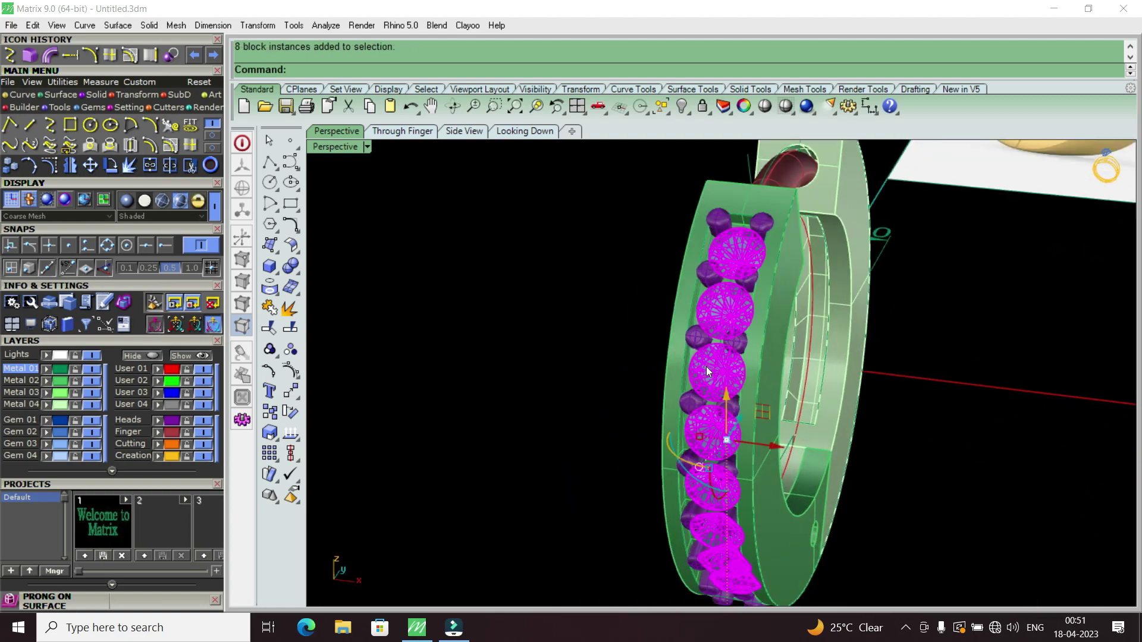
key("F6")
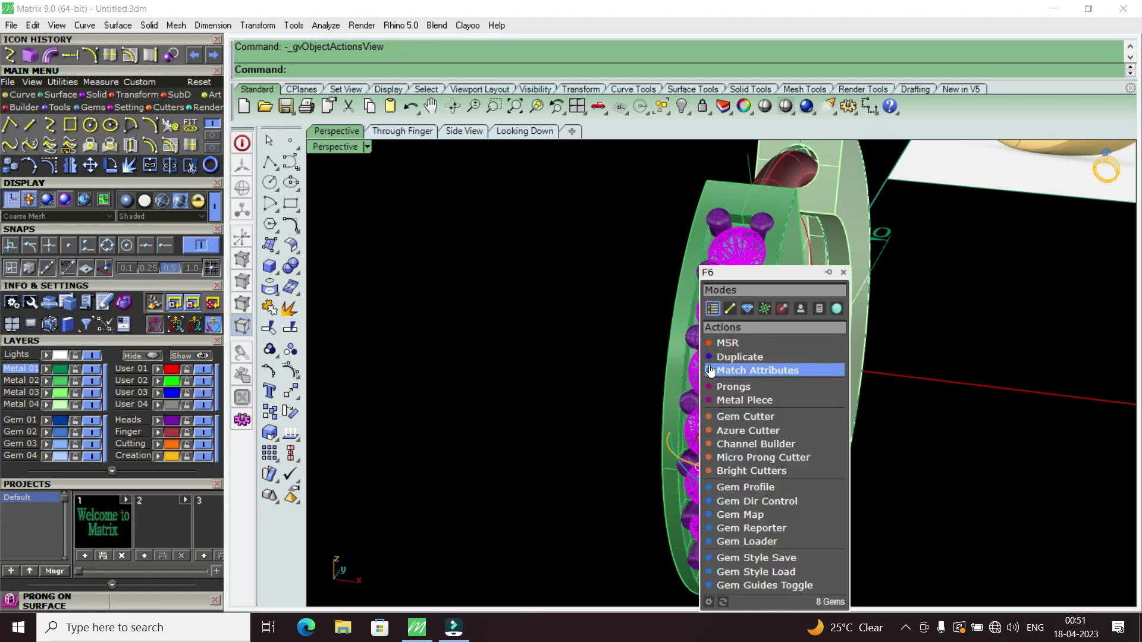
left_click(750, 417)
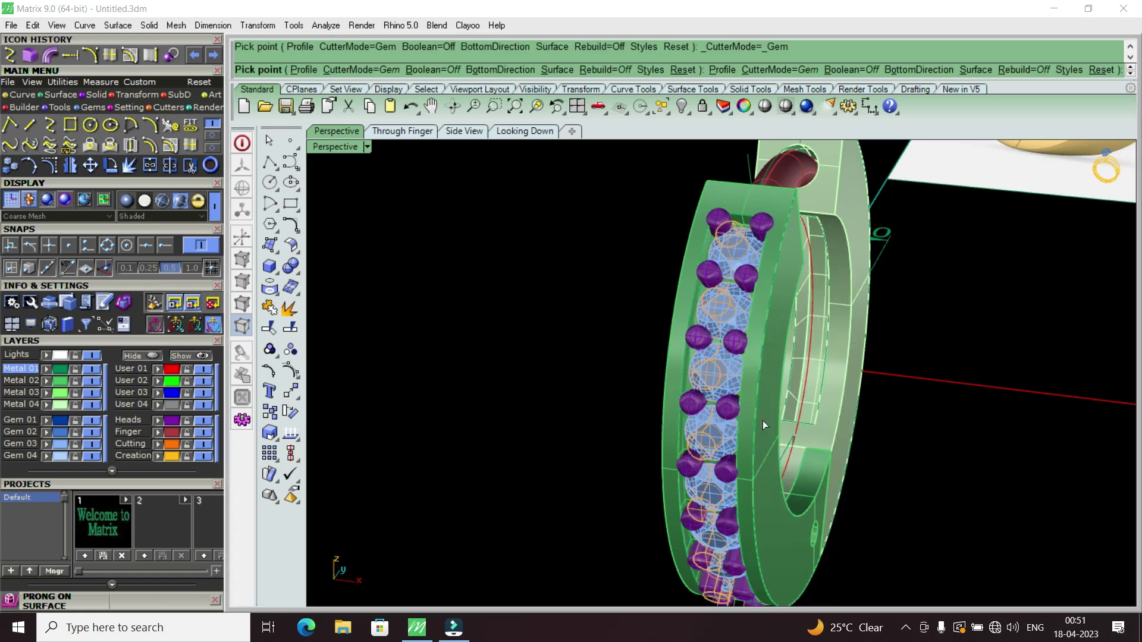
Step: Deepen the cutters' lower part and slightly widen their girdle, then create them
scroll(748, 412, "up", 3)
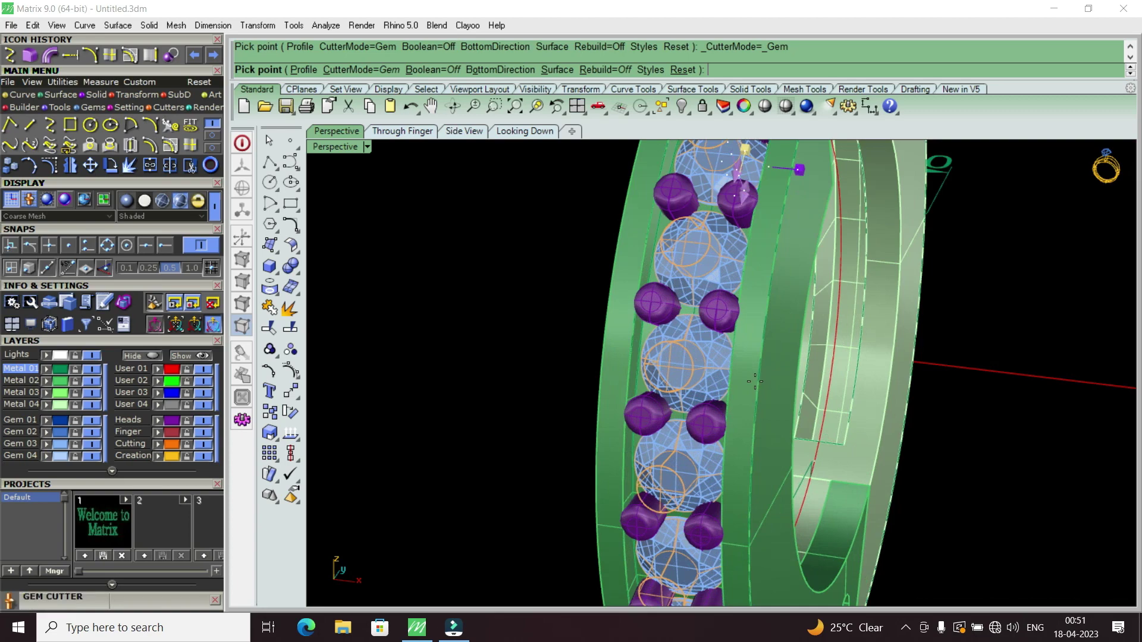
scroll(702, 370, "up", 3)
scroll(702, 370, "down", 5)
scroll(610, 343, "up", 1)
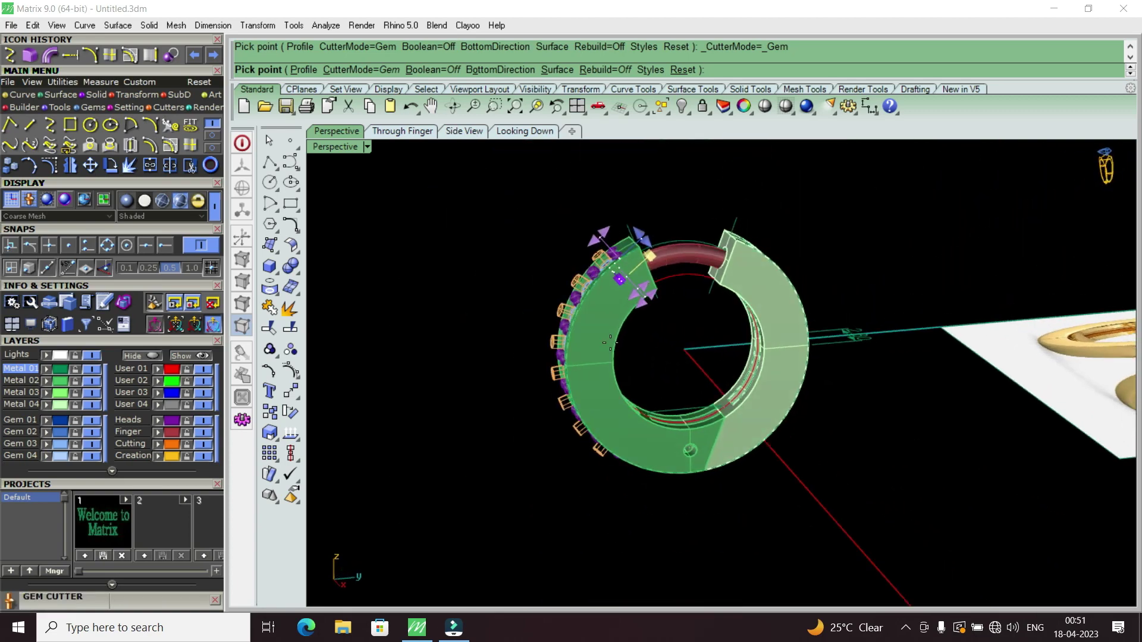
scroll(687, 355, "up", 2)
right_click_drag(612, 359, 452, 380)
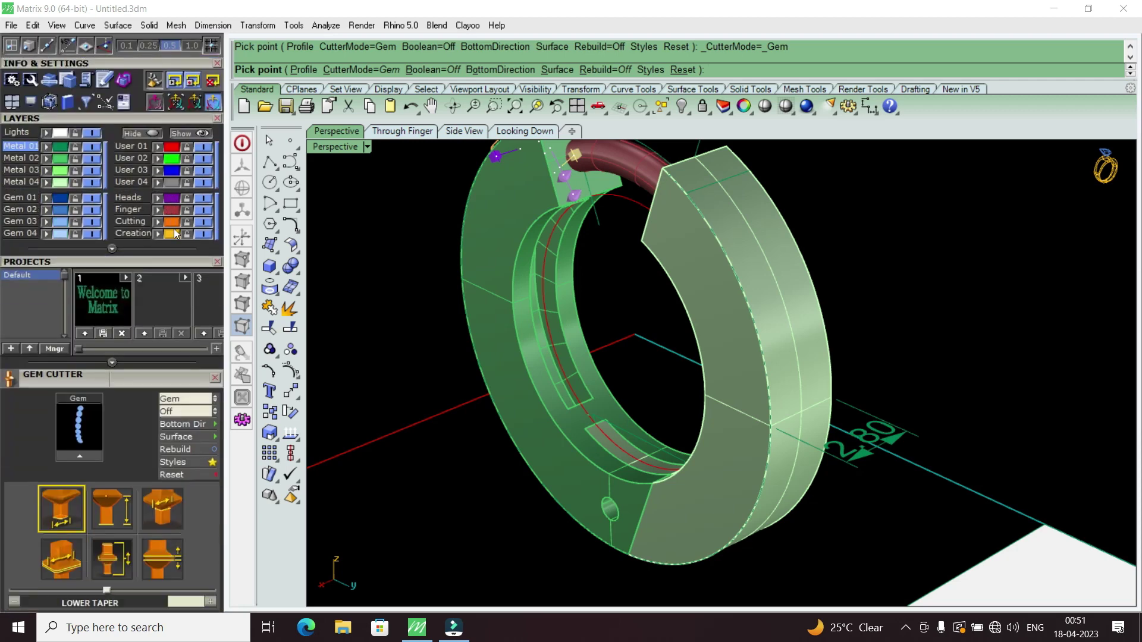
scroll(179, 205, "up", 2)
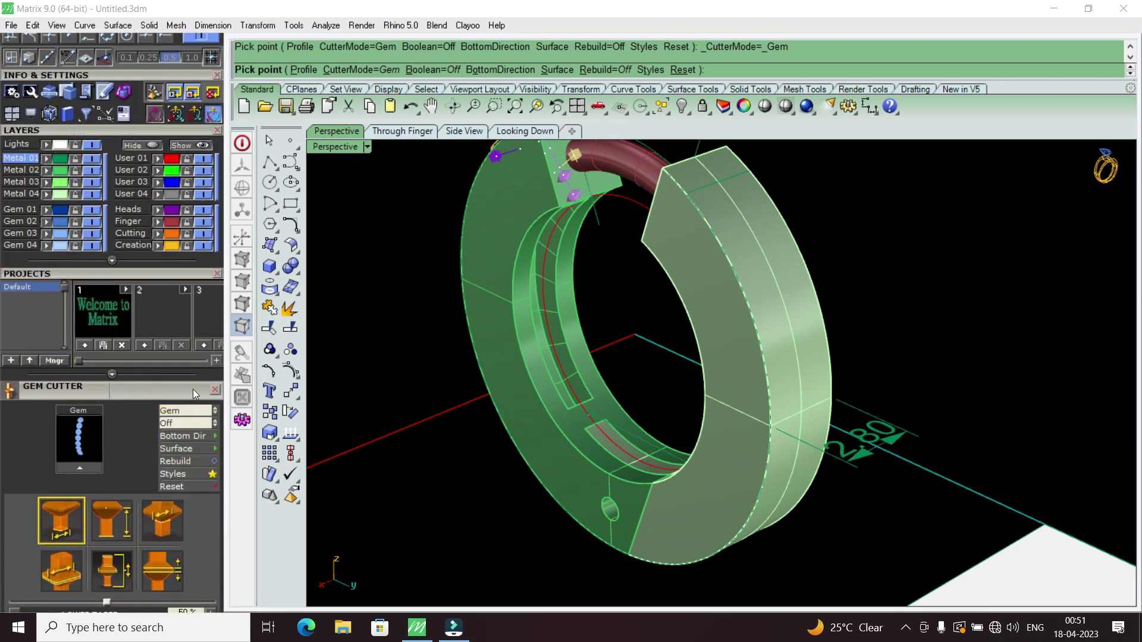
left_click_drag(193, 389, 192, 241)
left_click(116, 376)
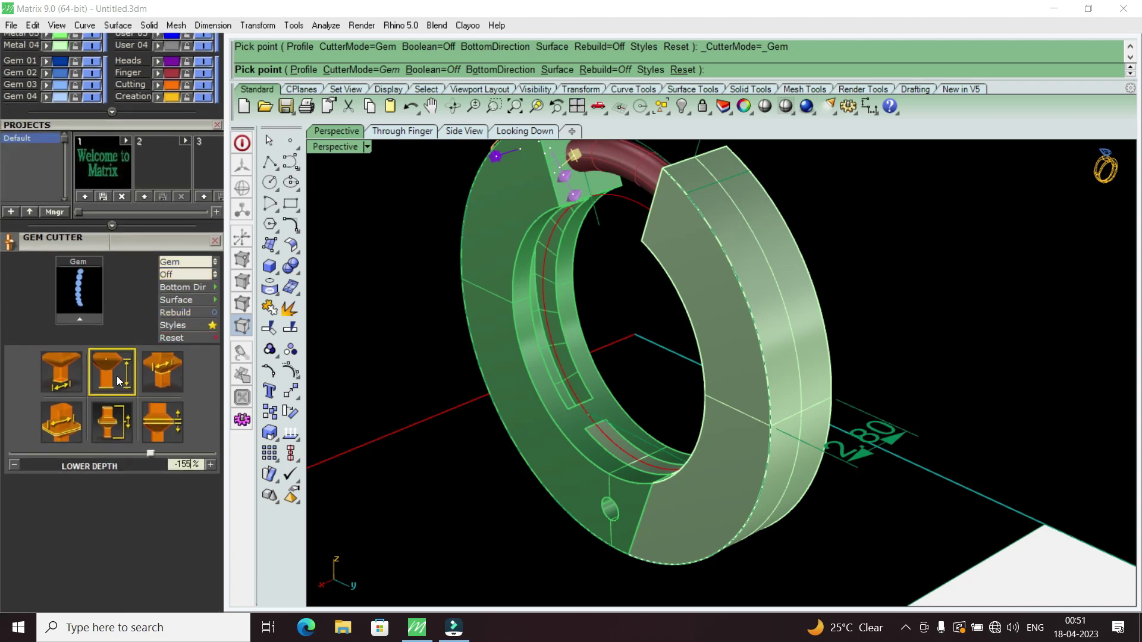
left_click_drag(149, 463, 112, 459)
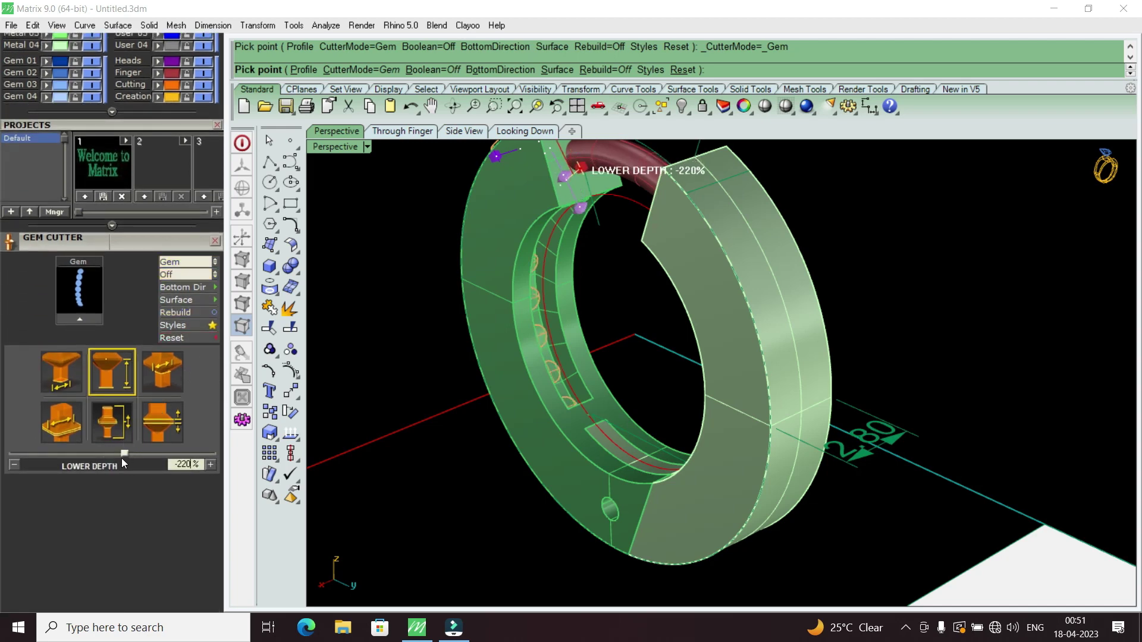
left_click(160, 427)
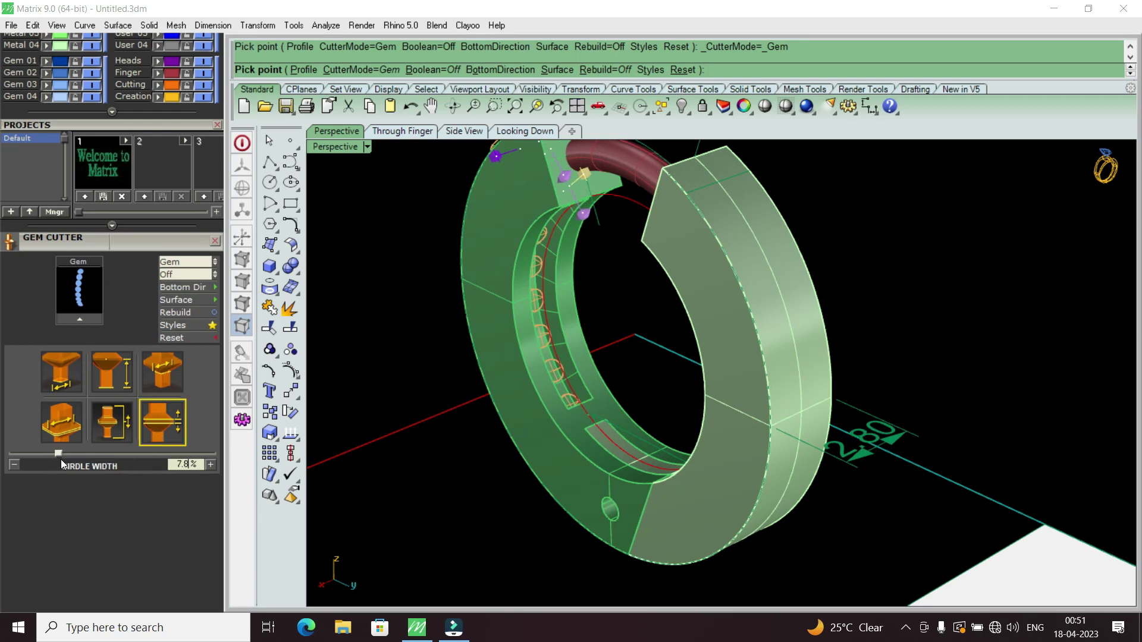
left_click_drag(69, 464, 90, 458)
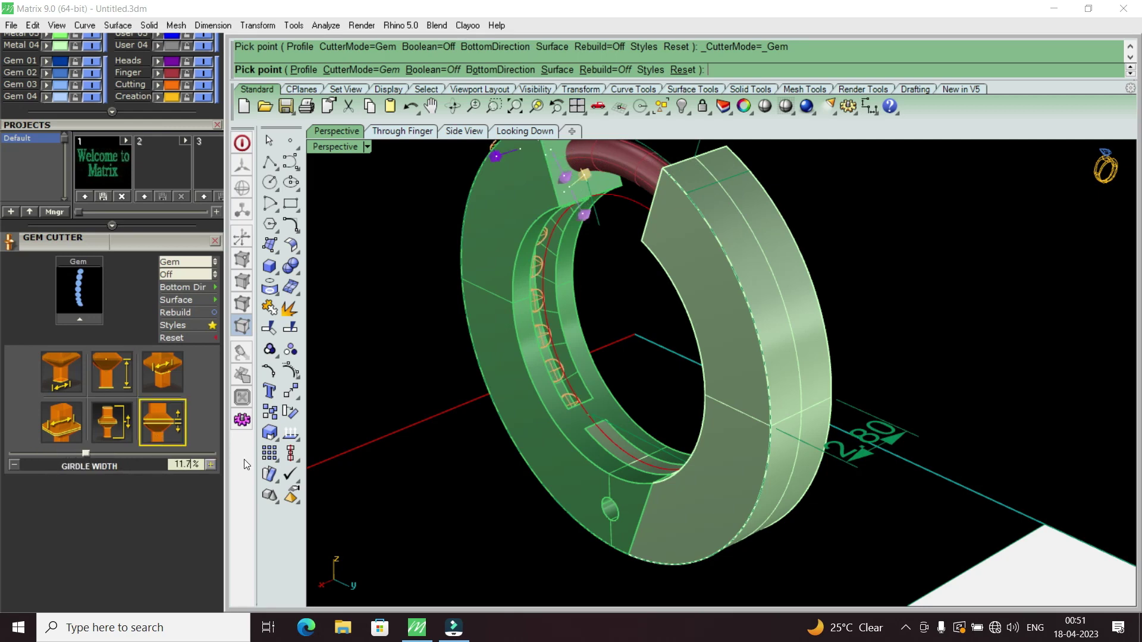
right_click(451, 377)
right_click_drag(477, 389, 475, 379)
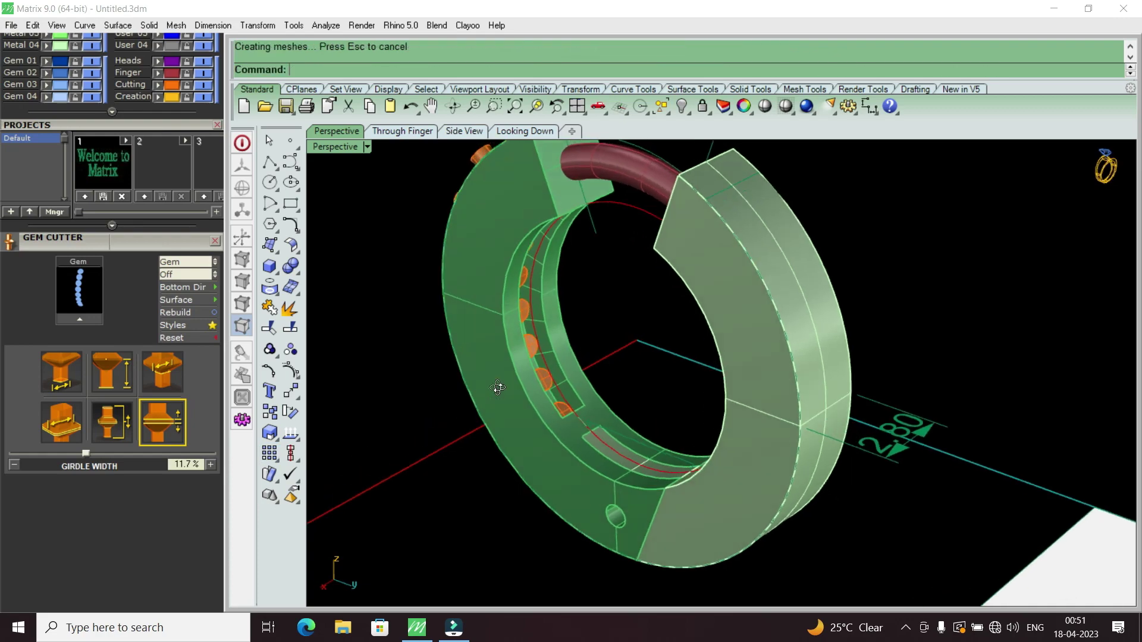
right_click_drag(548, 375, 759, 371)
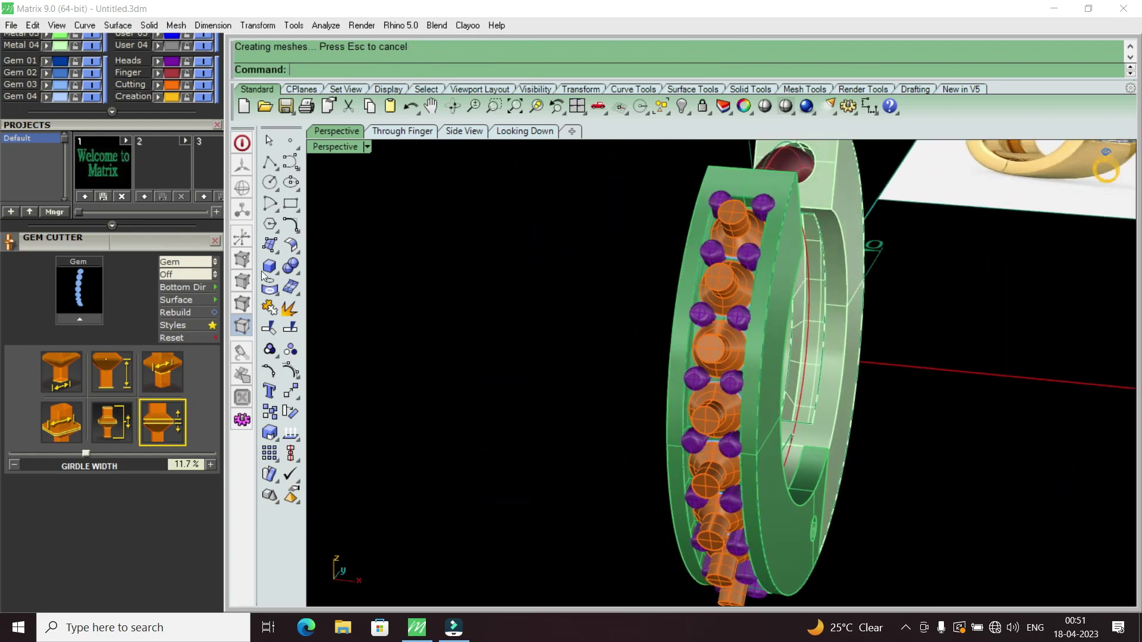
scroll(178, 124, "up", 1)
scroll(176, 216, "up", 4)
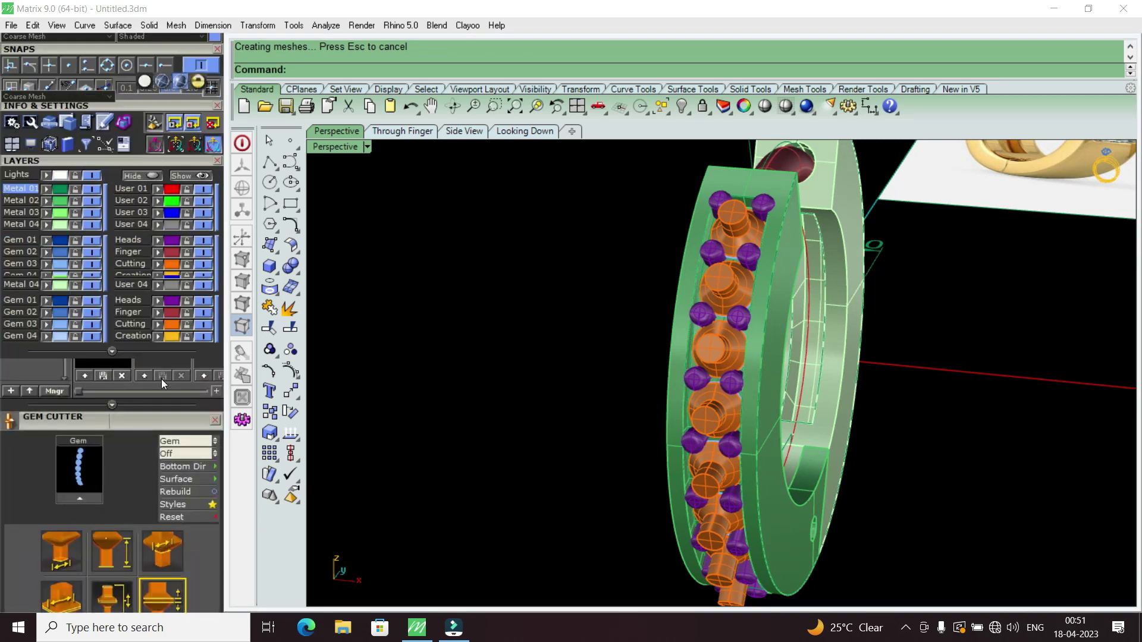
scroll(161, 386, "up", 2)
scroll(161, 410, "up", 2)
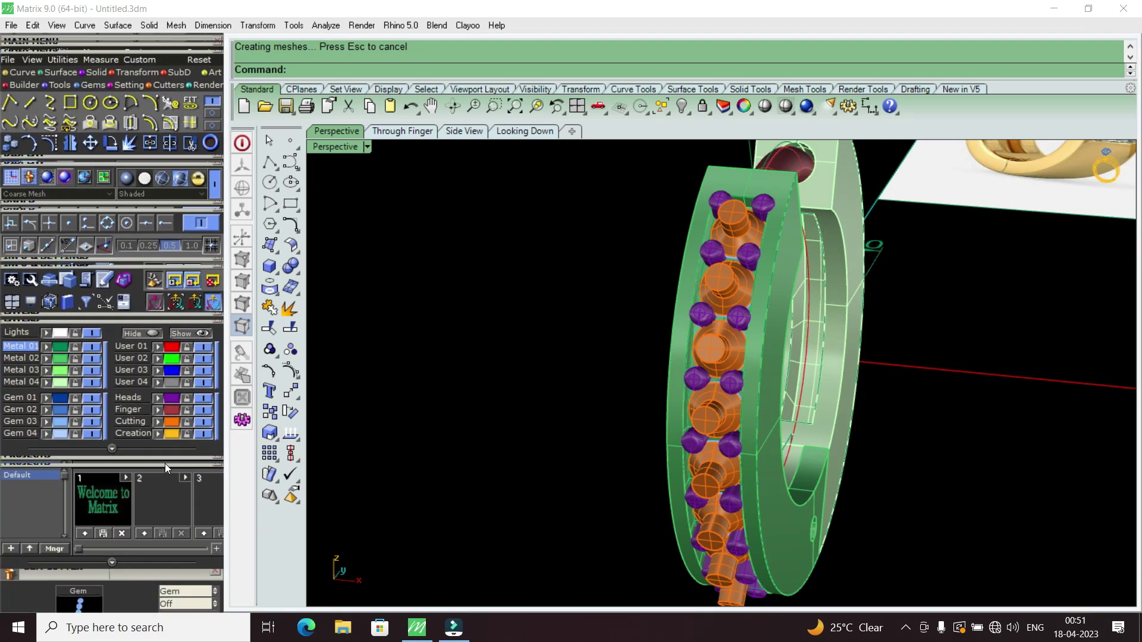
scroll(165, 462, "up", 2)
scroll(181, 482, "up", 1)
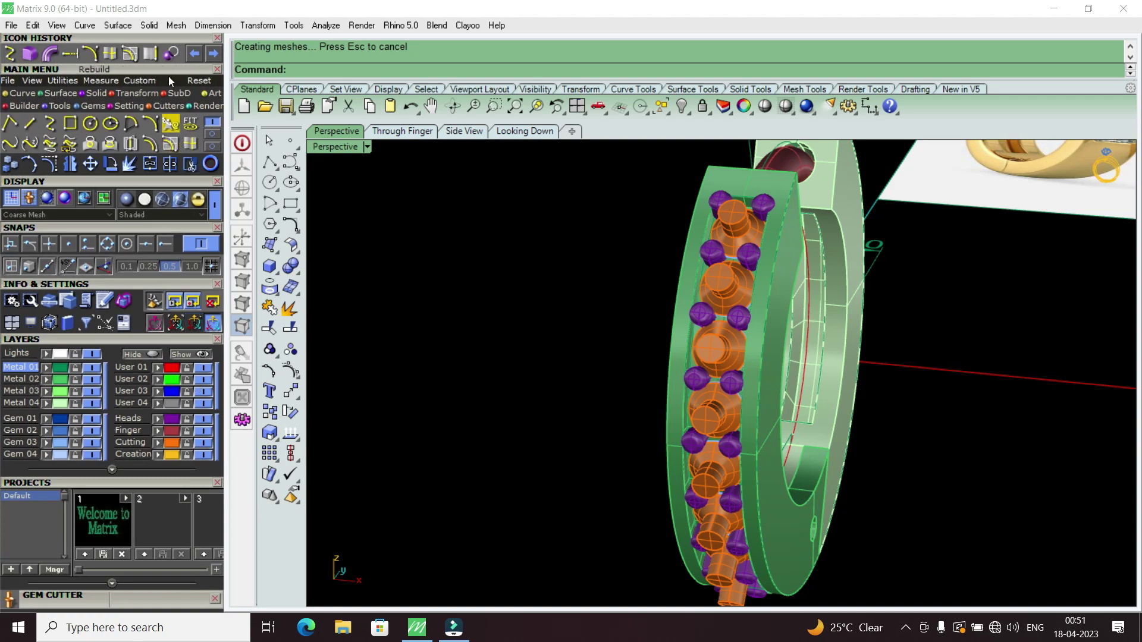
left_click(170, 53)
scroll(730, 320, "up", 2)
scroll(783, 355, "up", 1)
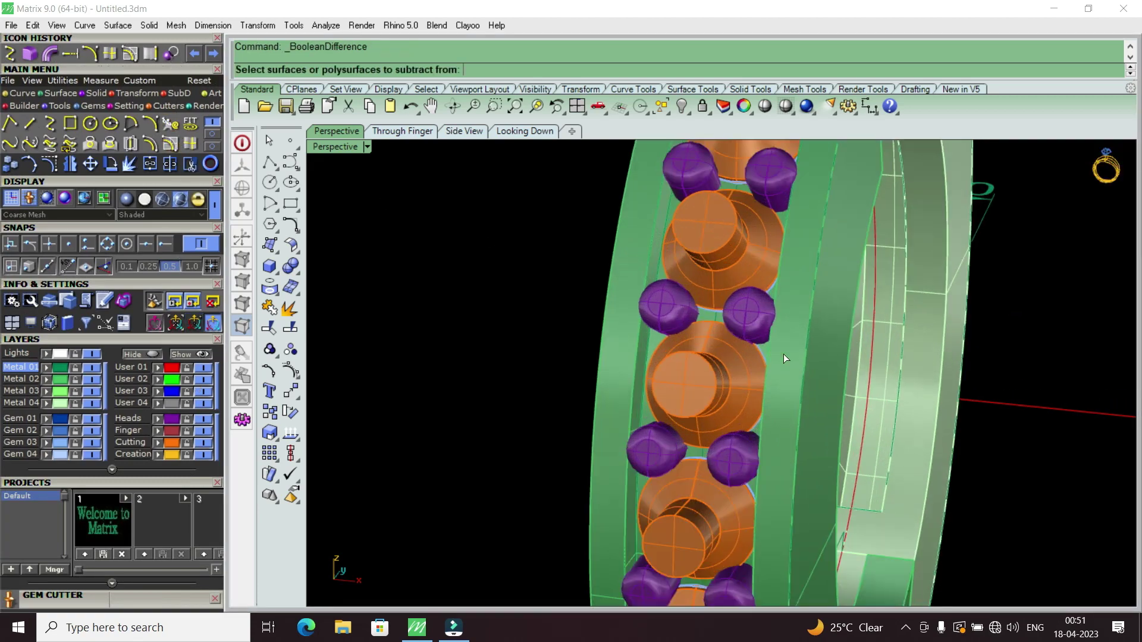
left_click(783, 354)
scroll(757, 319, "down", 4)
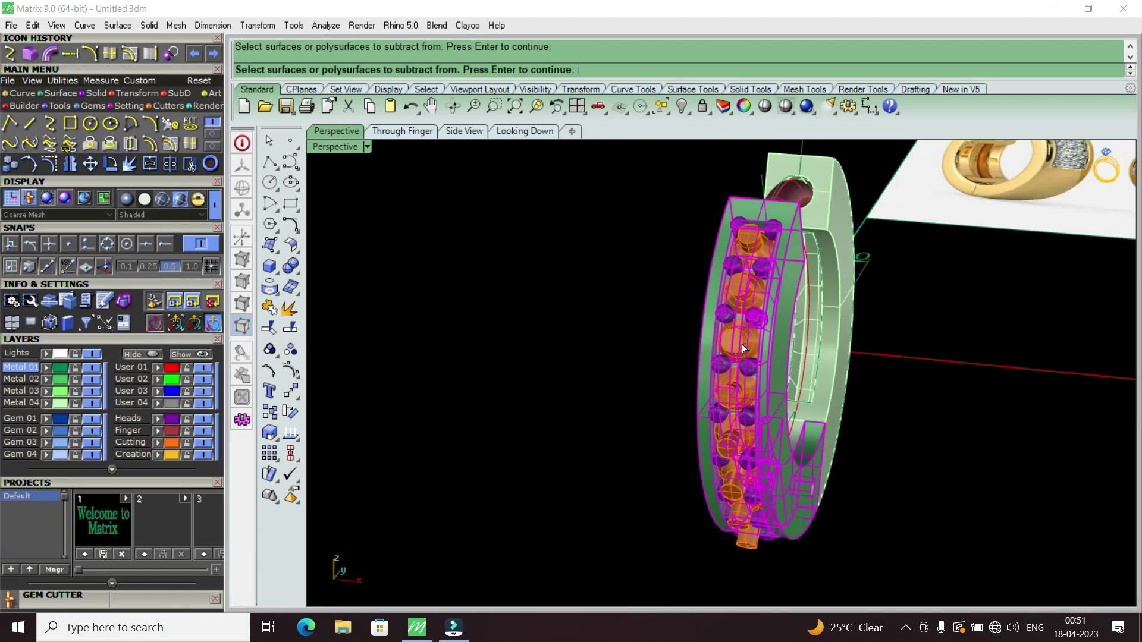
left_click(173, 423)
scroll(718, 413, "up", 3)
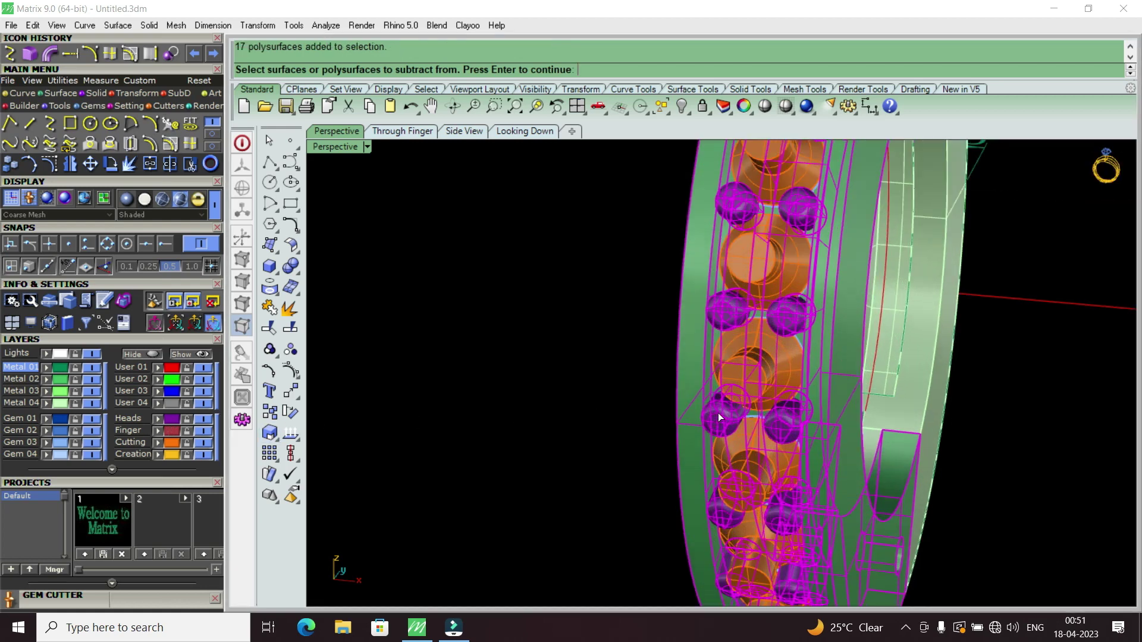
left_click(750, 376)
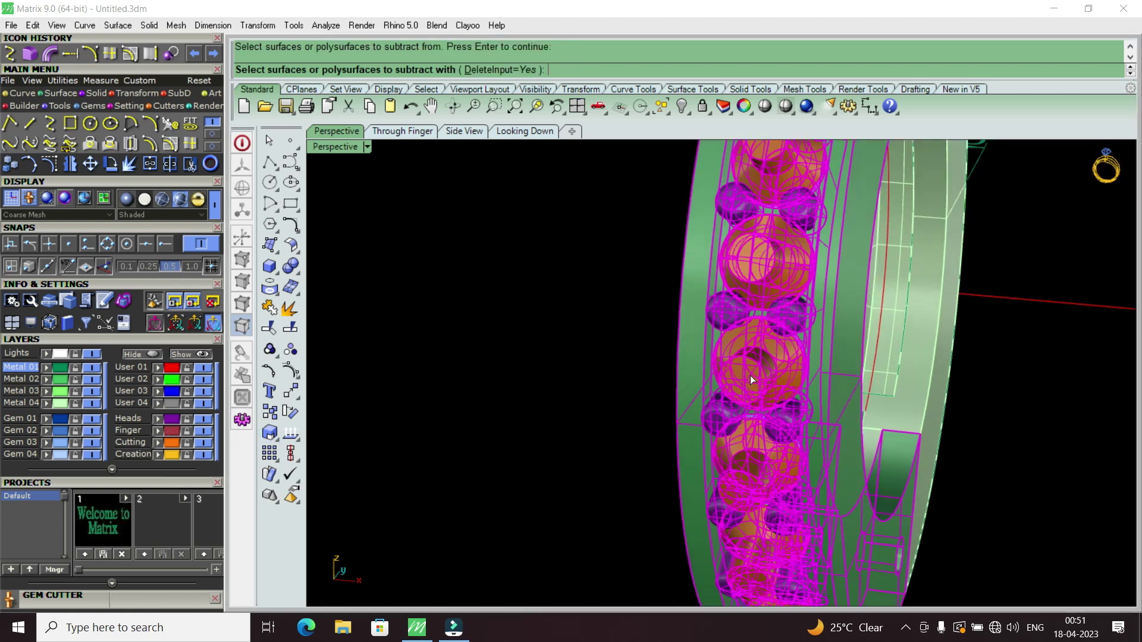
double_click(750, 376)
left_click(395, 50)
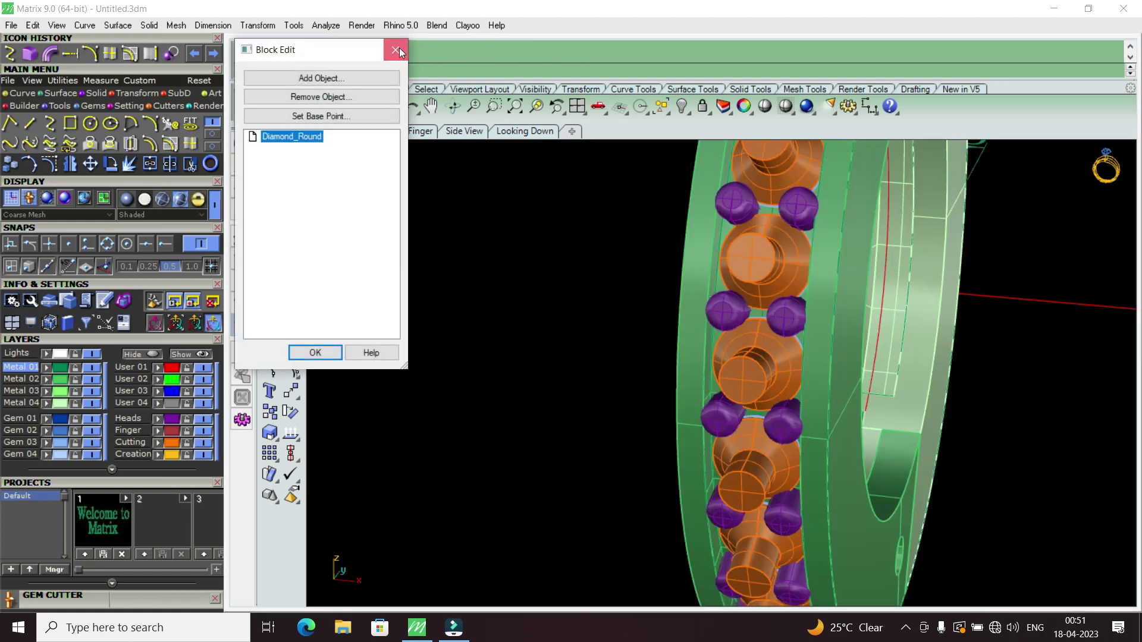
mouse_move(798, 374)
right_mouse_down()
mouse_move(734, 454)
mouse_move(469, 454)
mouse_move(540, 540)
mouse_move(569, 463)
mouse_move(594, 452)
right_mouse_up()
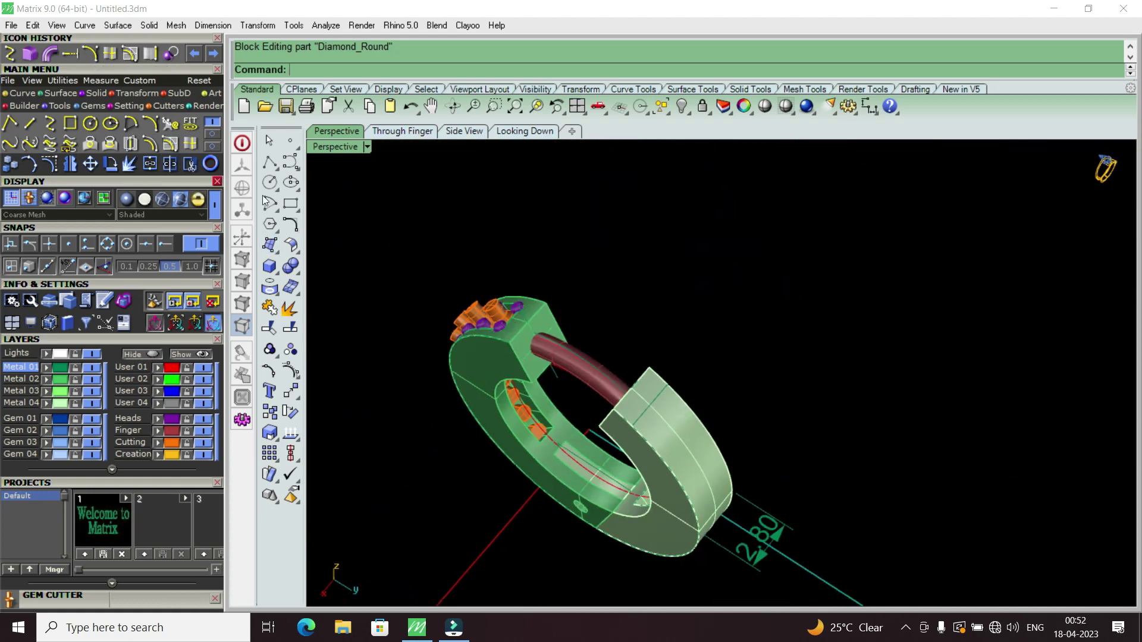
Step: Group the ring pieces, including the purple prong heads, into one group
left_click(170, 420)
scroll(477, 409, "up", 5)
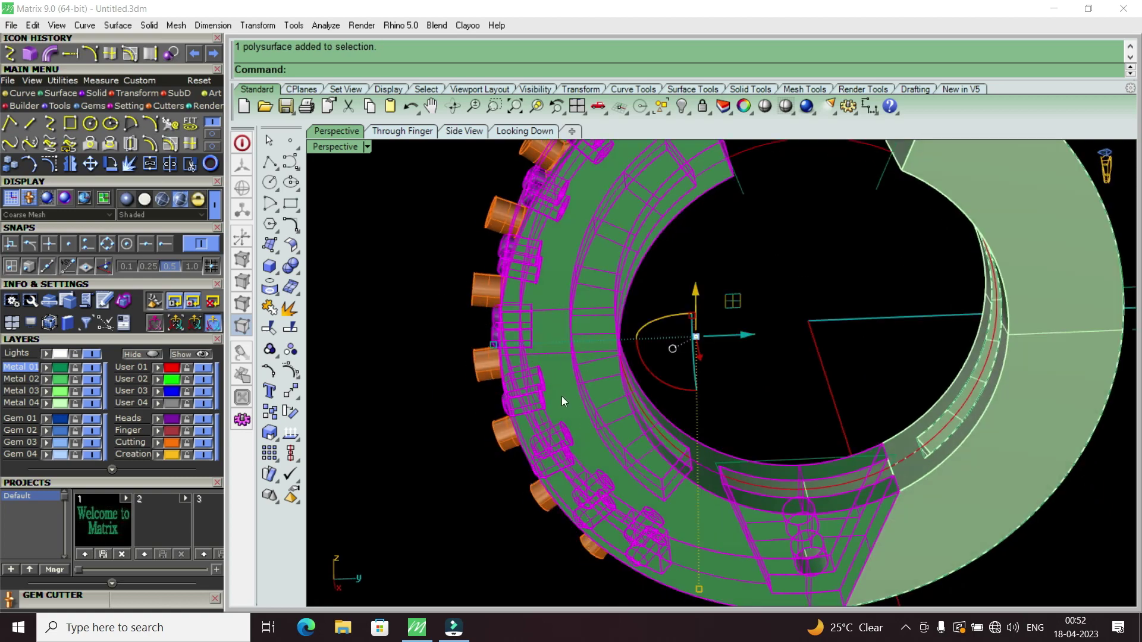
right_click_drag(581, 394, 431, 437)
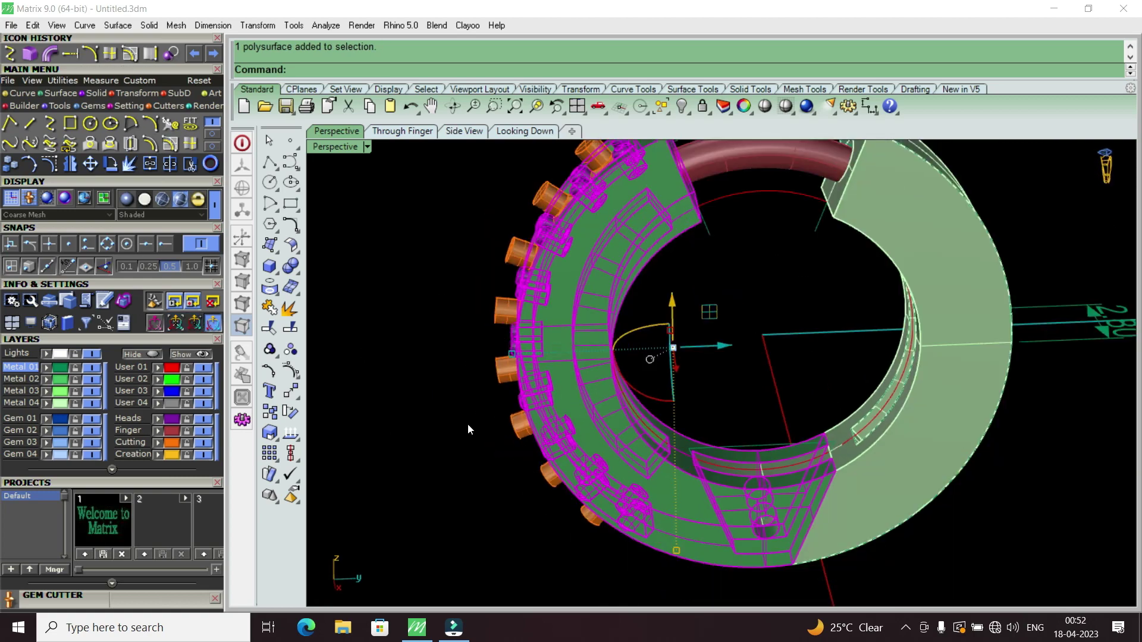
type("g")
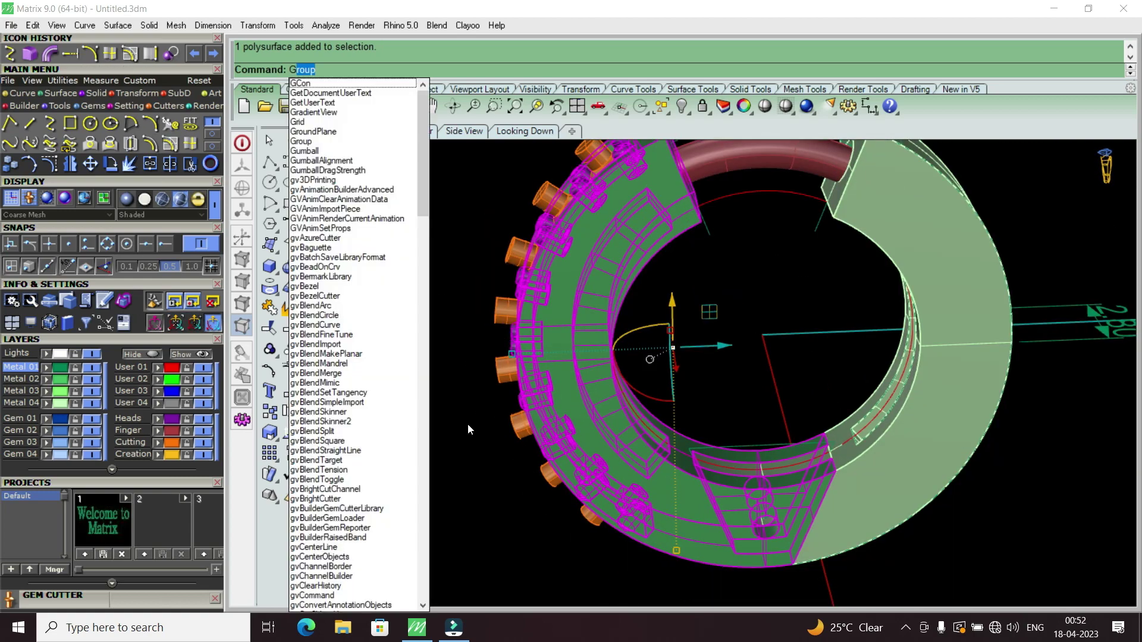
left_click(333, 141)
key("Escape")
key("Escape")
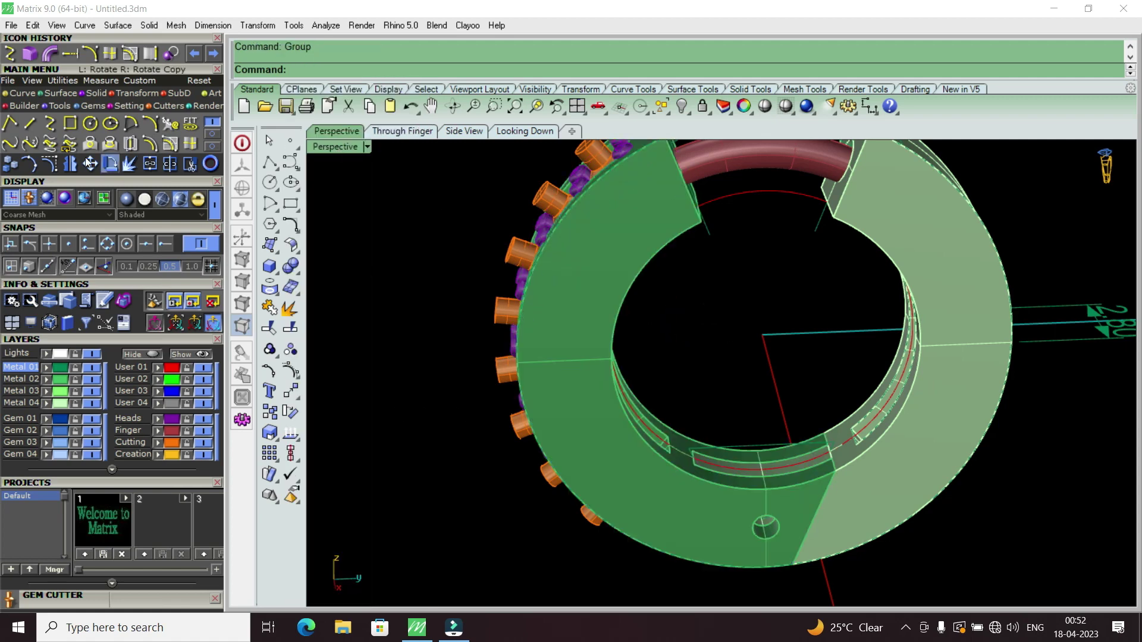
Step: Subtract the orange cutter cylinders from the green hoop to cut the gem seats
left_click(171, 55)
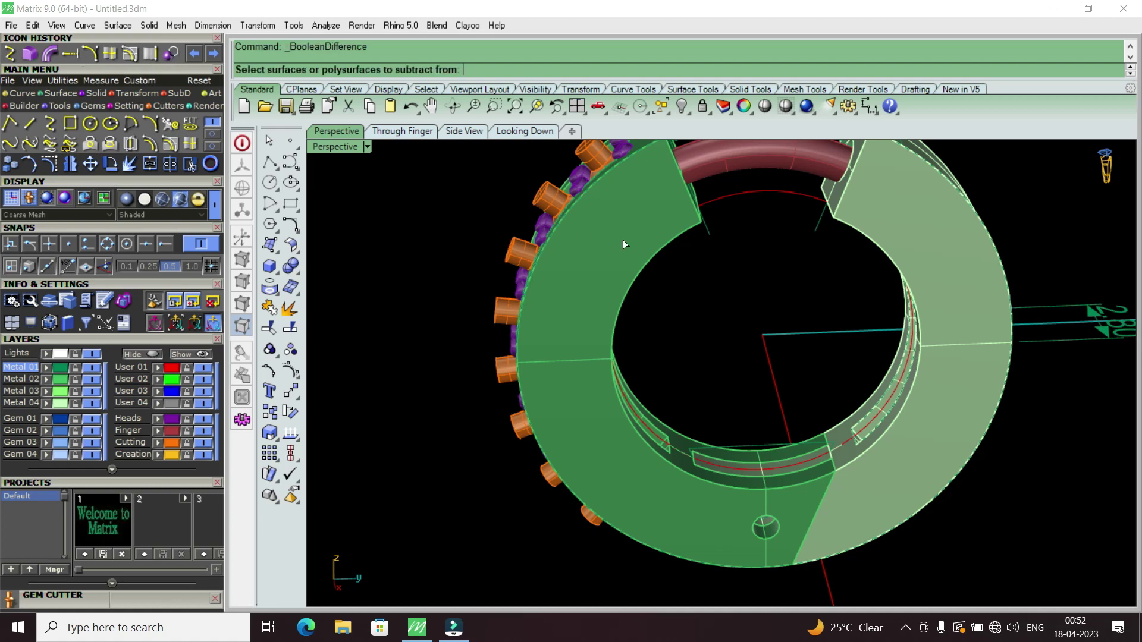
left_click(634, 245)
key("Return")
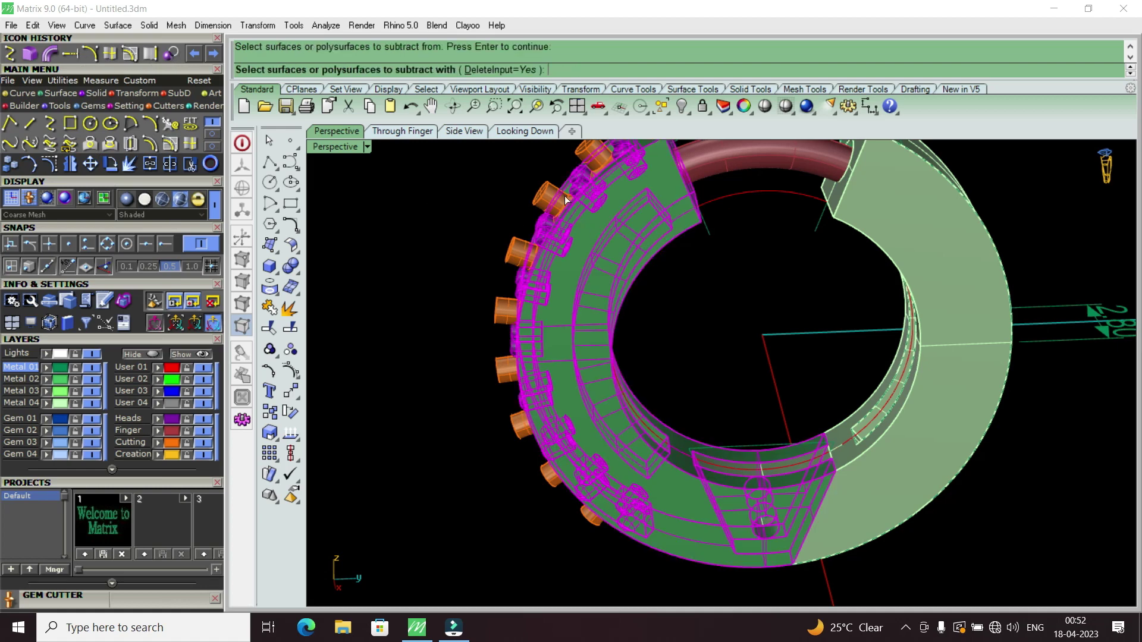
left_click(548, 193)
key("Return")
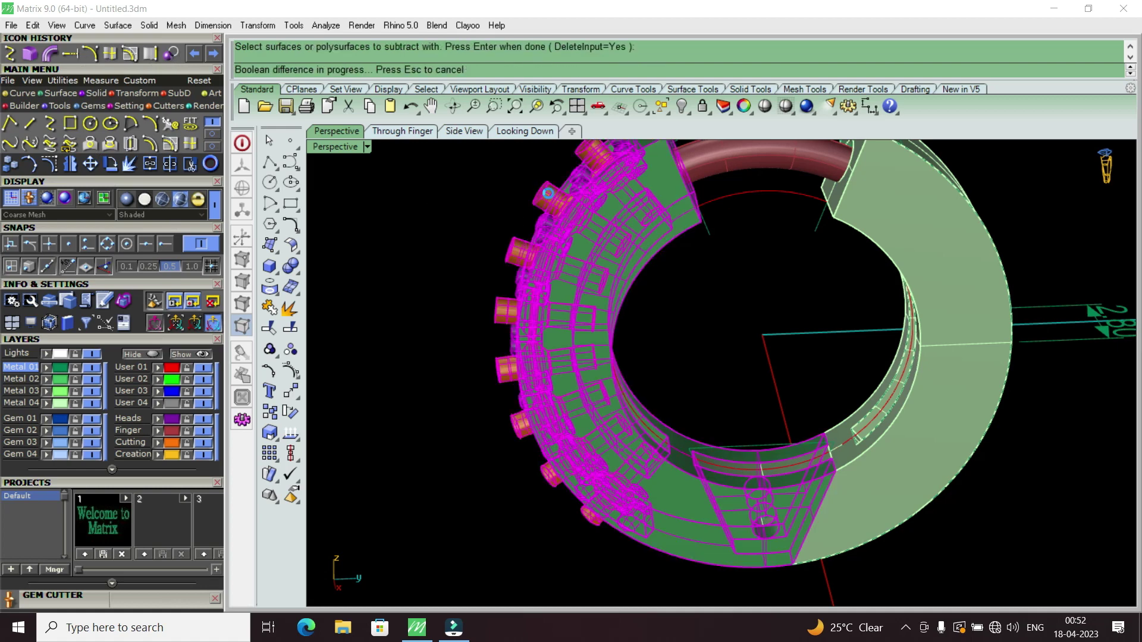
mouse_move(675, 350)
right_mouse_down()
mouse_move(651, 319)
mouse_move(535, 375)
mouse_move(757, 354)
mouse_move(605, 361)
mouse_move(634, 378)
right_mouse_up()
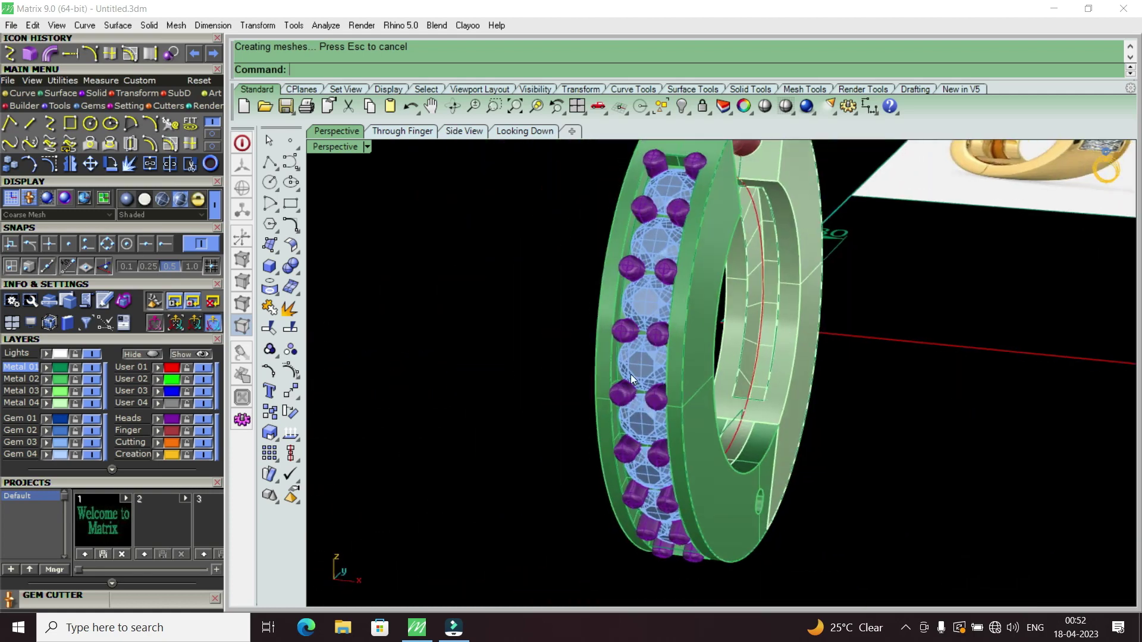
Step: Hide the Gem 03 layer and switch the Perspective view to Machine display
left_click(89, 443)
mouse_move(507, 370)
right_mouse_down()
mouse_move(572, 363)
mouse_move(553, 333)
right_mouse_up()
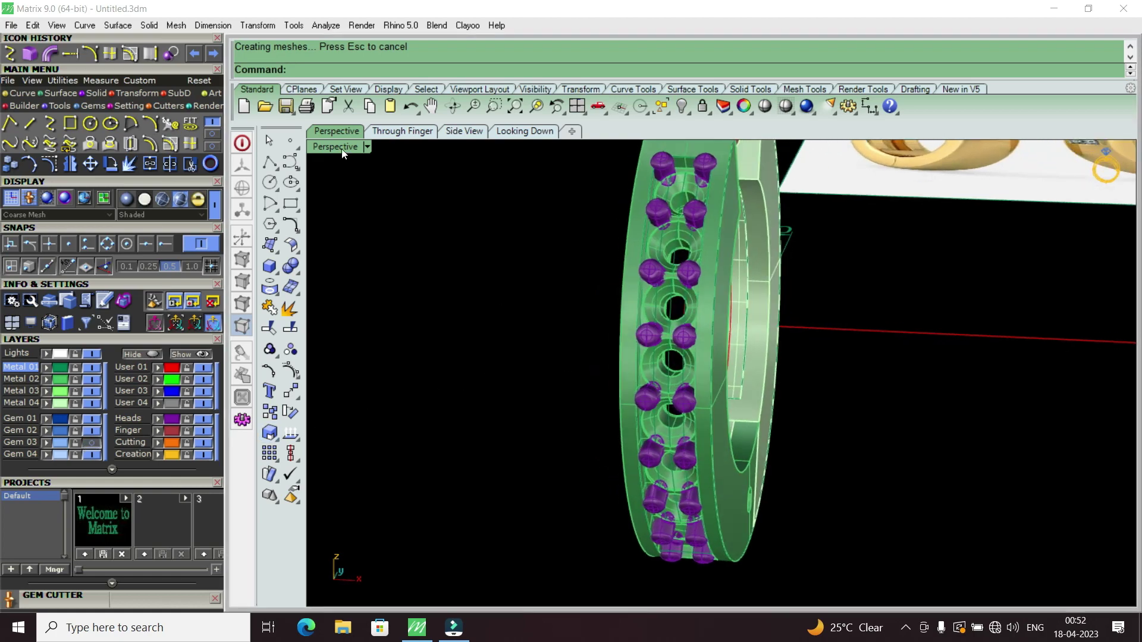
left_click(343, 152)
left_click(430, 305)
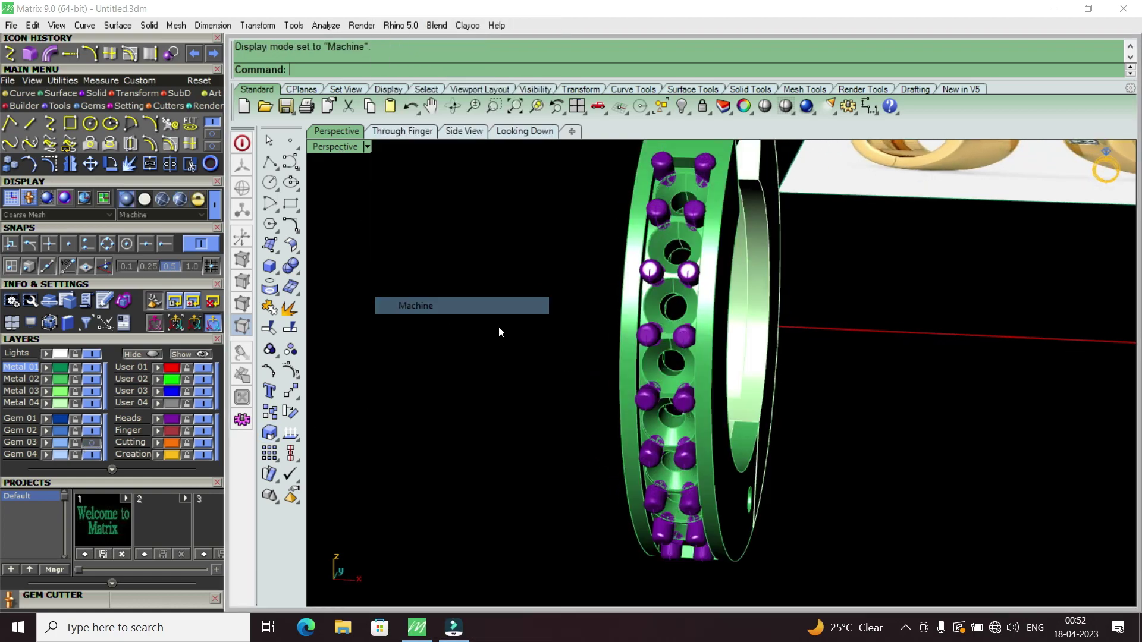
Step: Show the Gem 03 layer again and orbit to inspect the gem row and inner band
right_click_drag(584, 358, 665, 386)
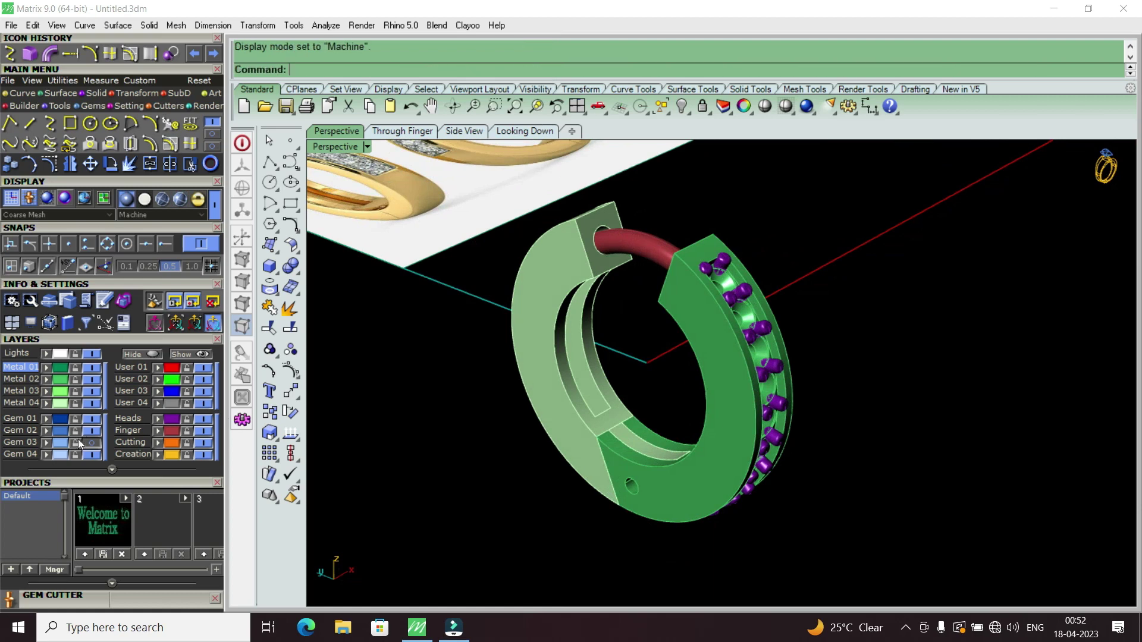
left_click(93, 443)
mouse_move(530, 475)
right_mouse_down()
mouse_move(699, 430)
mouse_move(629, 309)
right_mouse_up()
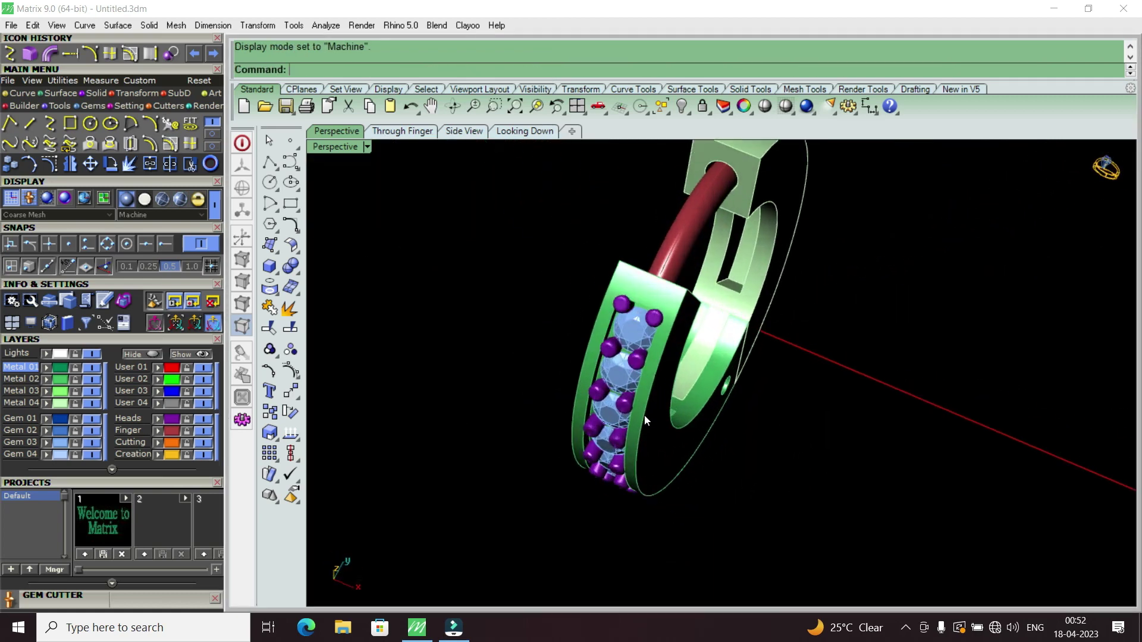
right_click_drag(644, 415, 681, 335)
scroll(684, 356, "up", 1)
scroll(675, 404, "up", 2)
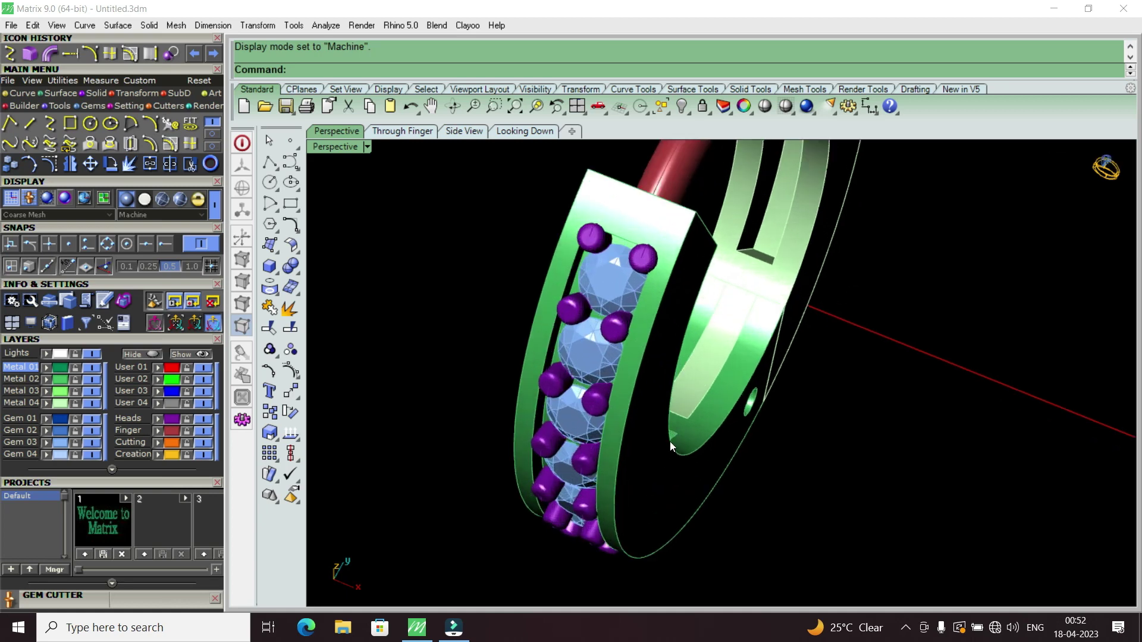
scroll(661, 388, "down", 2)
scroll(674, 444, "down", 3)
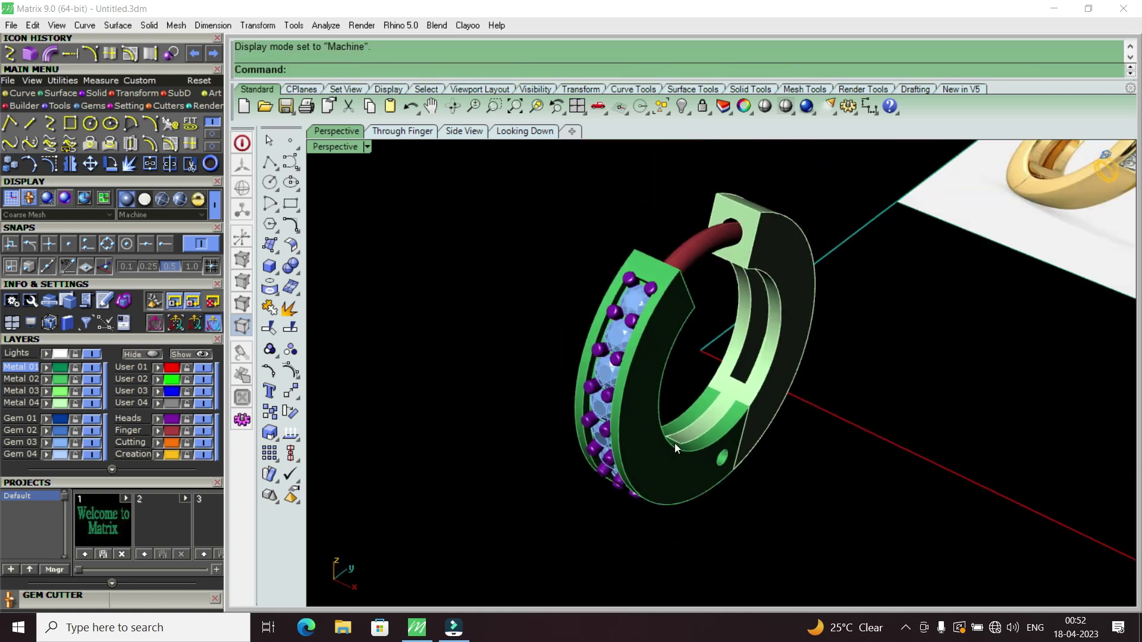
scroll(667, 373, "up", 3)
mouse_move(693, 390)
right_mouse_down()
mouse_move(764, 344)
mouse_move(749, 288)
mouse_move(722, 266)
mouse_move(711, 404)
mouse_move(622, 415)
mouse_move(711, 342)
mouse_move(848, 379)
mouse_move(858, 333)
mouse_move(622, 408)
mouse_move(688, 377)
mouse_move(612, 395)
right_mouse_up()
scroll(736, 329, "up", 2)
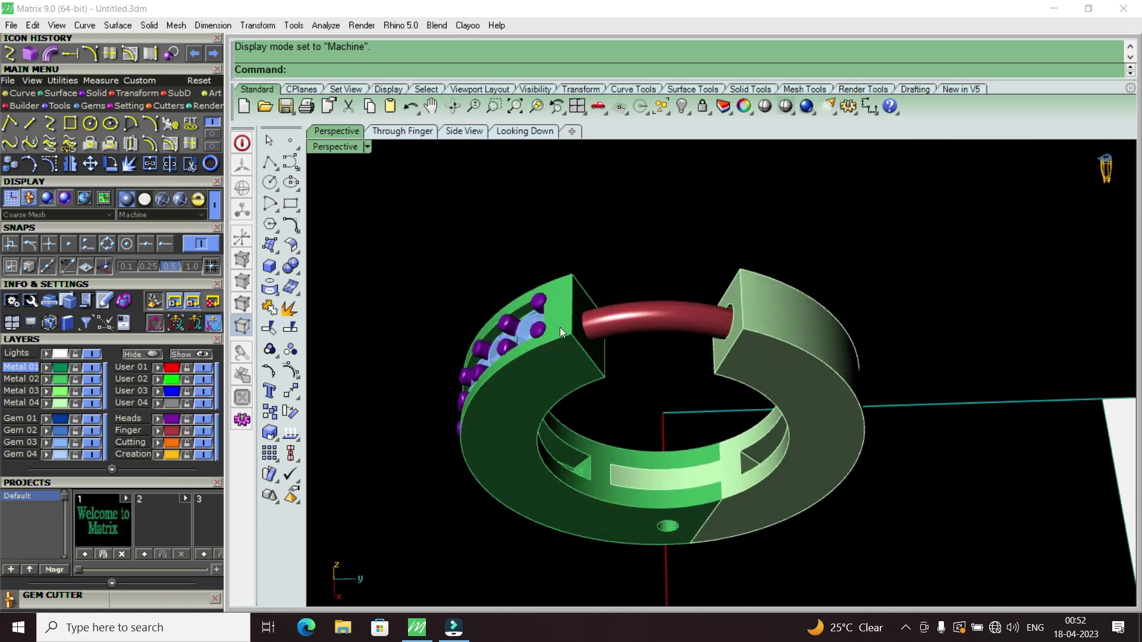
right_click_drag(578, 321, 640, 406)
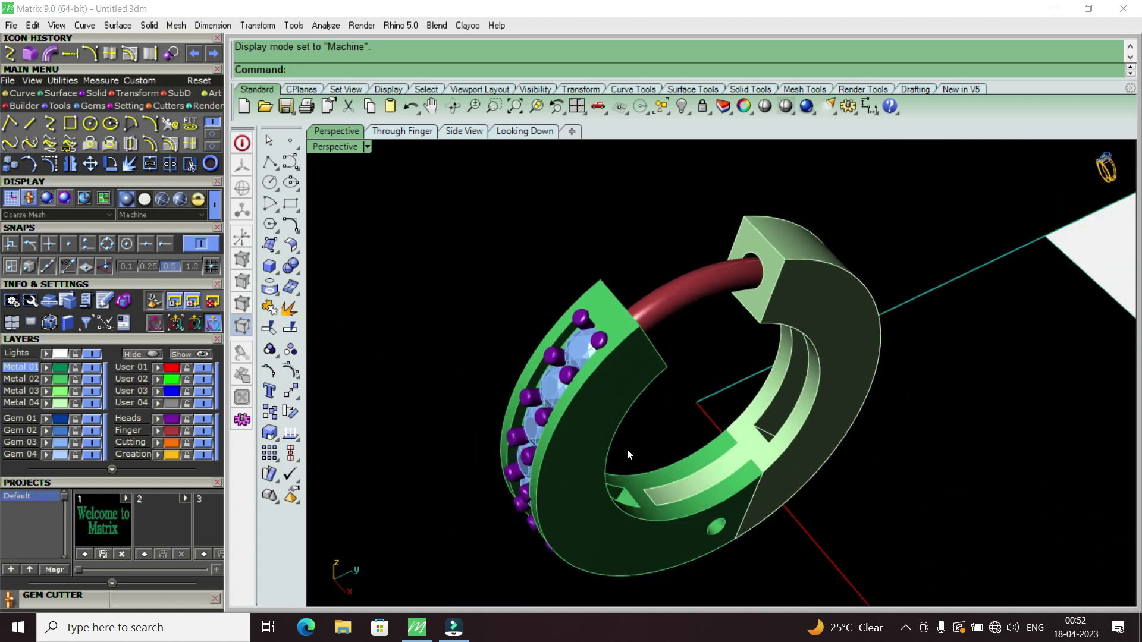
Step: Fillet the four outer edges of both hoop halves with a 0.2 radius
left_click(99, 95)
type("2")
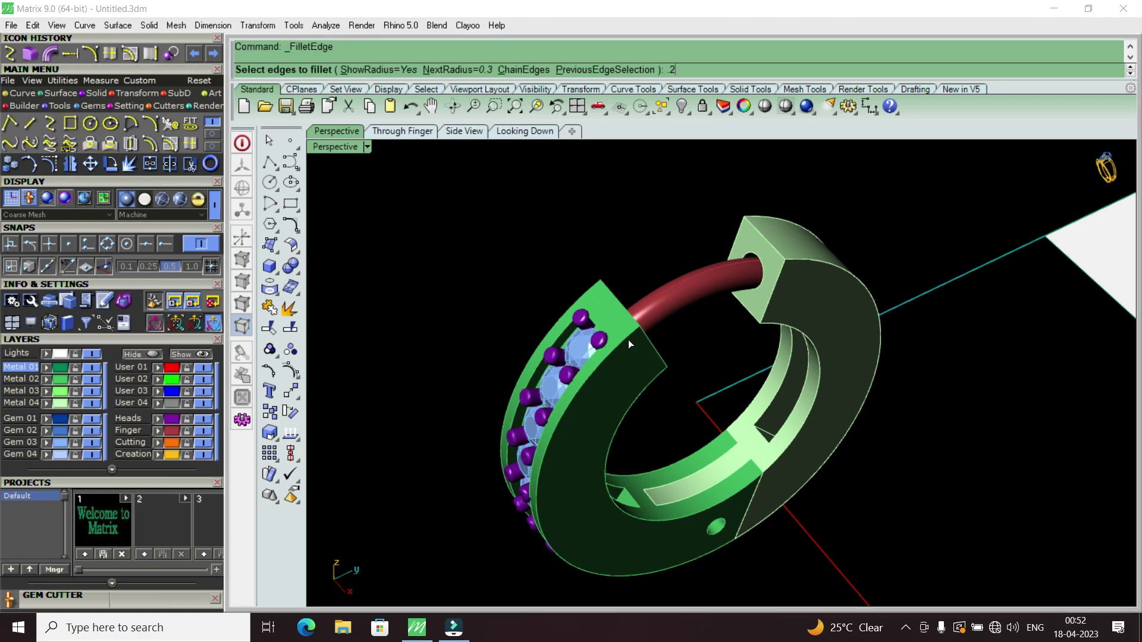
key("Return")
left_click(607, 355)
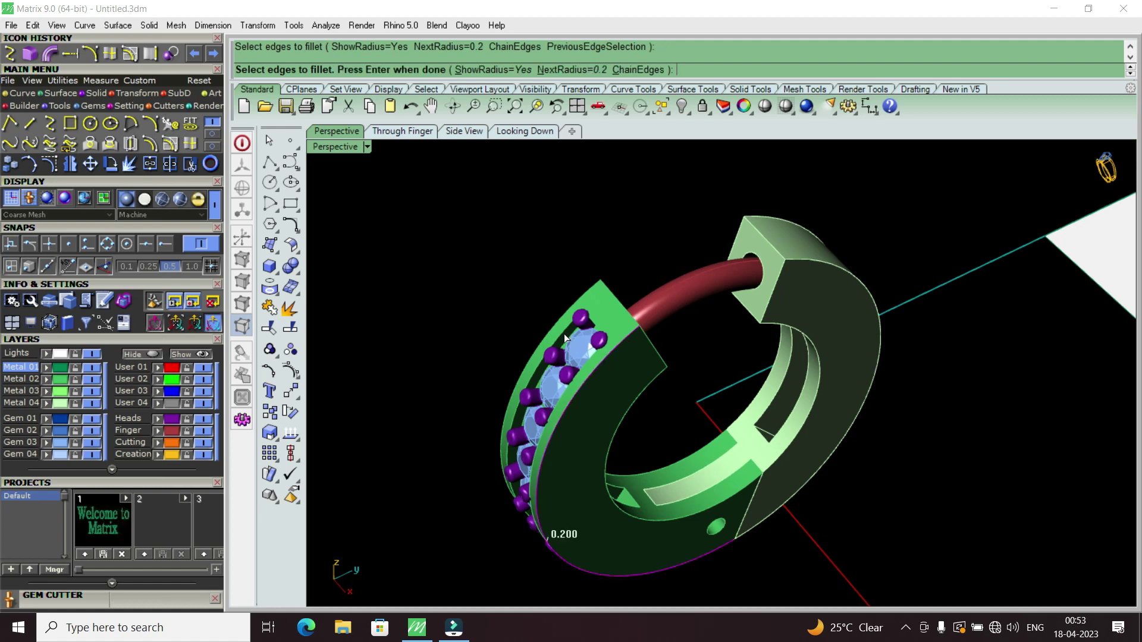
left_click(552, 323)
left_click(819, 262)
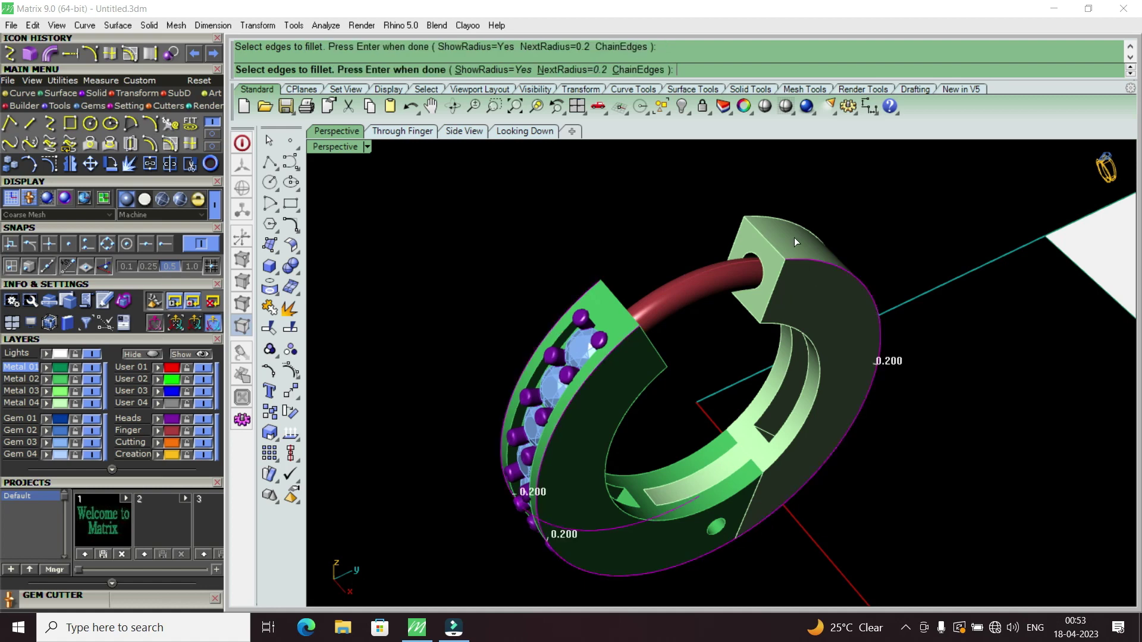
left_click(779, 225)
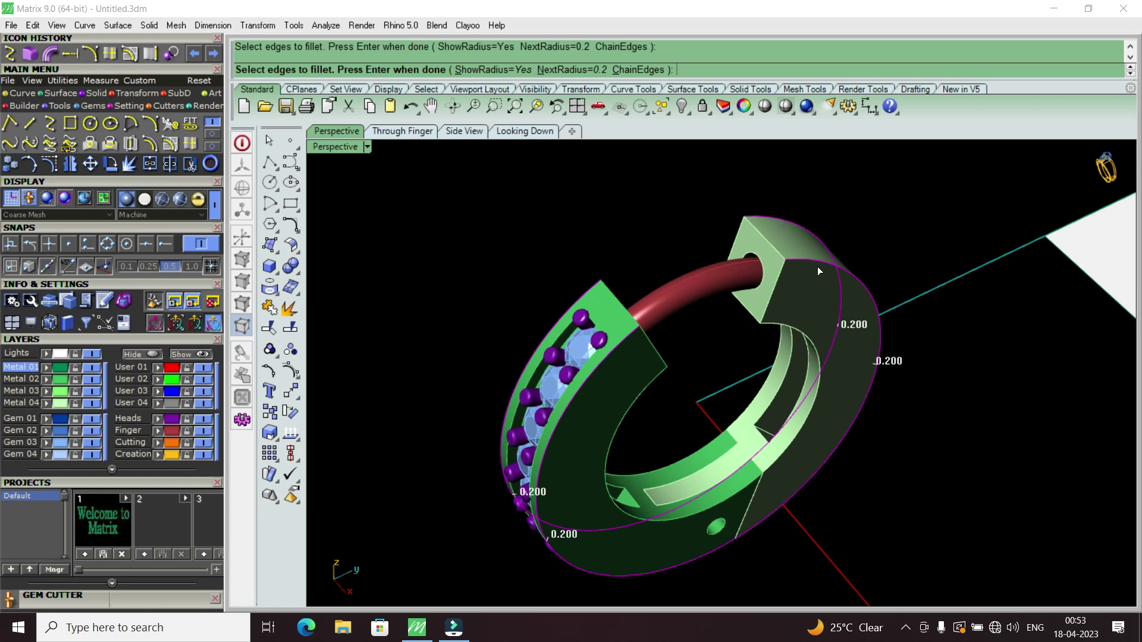
key("Return")
key("Return")
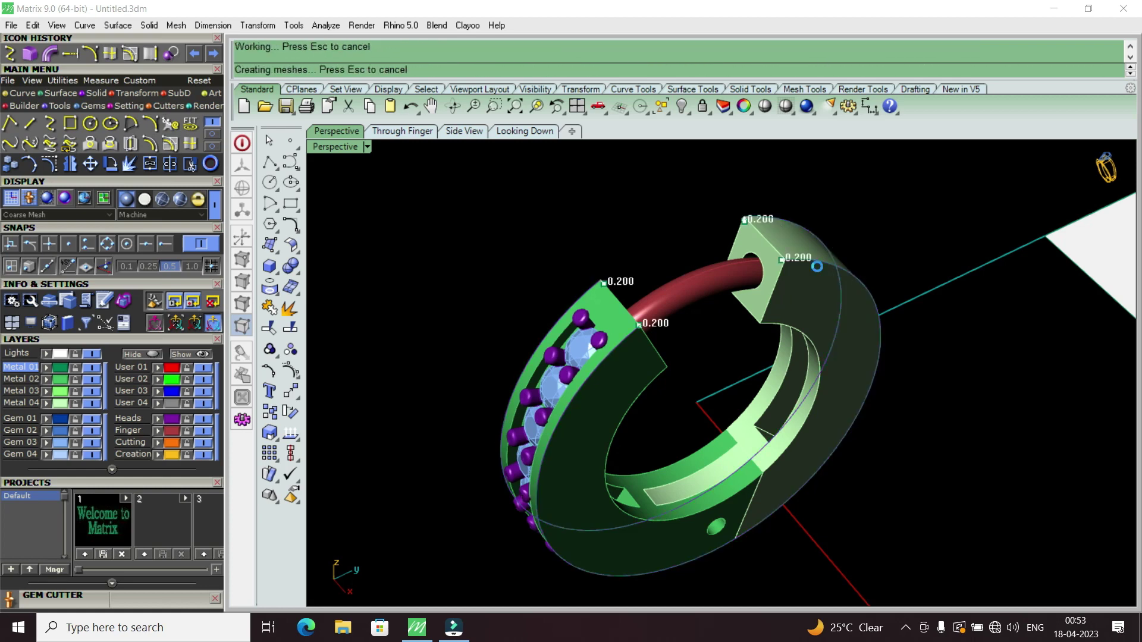
key("Return")
mouse_move(620, 452)
right_mouse_down()
mouse_move(674, 353)
mouse_move(850, 300)
mouse_move(669, 324)
right_mouse_up()
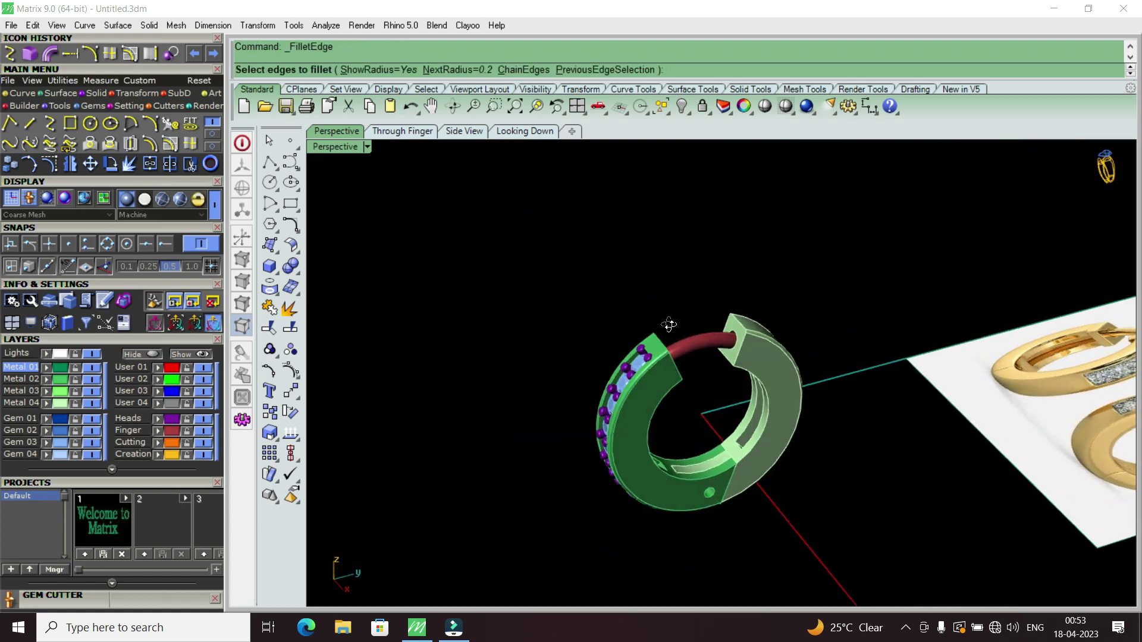
Step: Orbit and zoom to view the hoop beside the gold earrings reference image
mouse_move(669, 325)
right_mouse_down()
mouse_move(722, 330)
mouse_move(747, 403)
mouse_move(744, 469)
mouse_move(898, 298)
right_mouse_up()
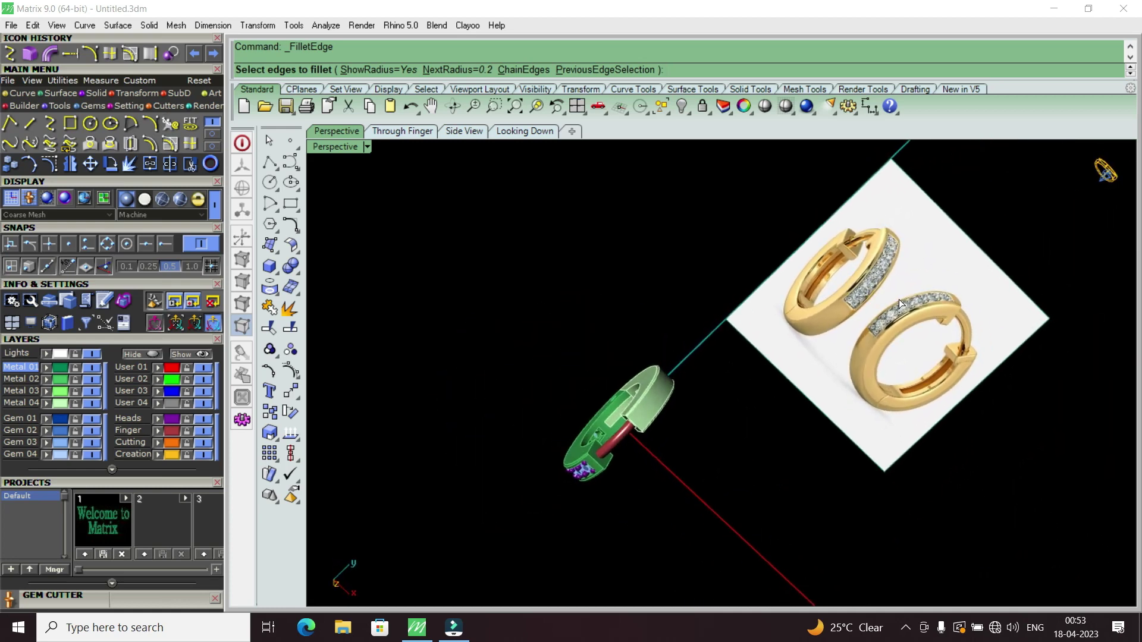
scroll(866, 308, "up", 1)
scroll(867, 309, "up", 3)
scroll(867, 308, "down", 3)
scroll(865, 302, "down", 1)
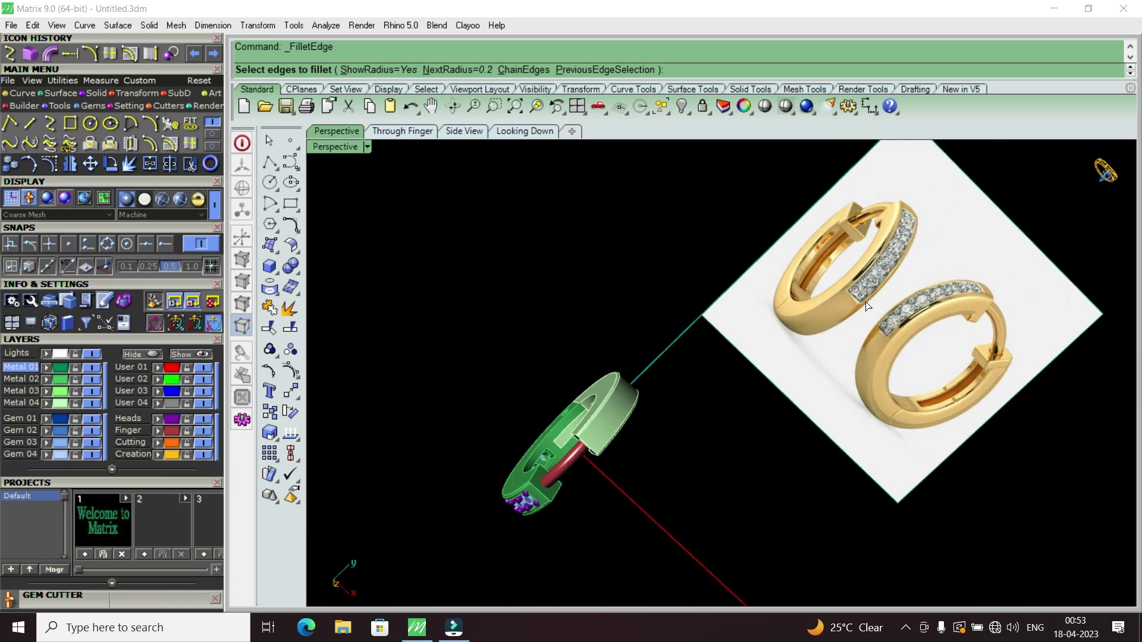
scroll(740, 362, "down", 2)
scroll(740, 362, "up", 4)
right_click_drag(740, 362, 833, 369)
scroll(832, 370, "up", 3)
scroll(832, 370, "down", 3)
right_click_drag(656, 332, 558, 194)
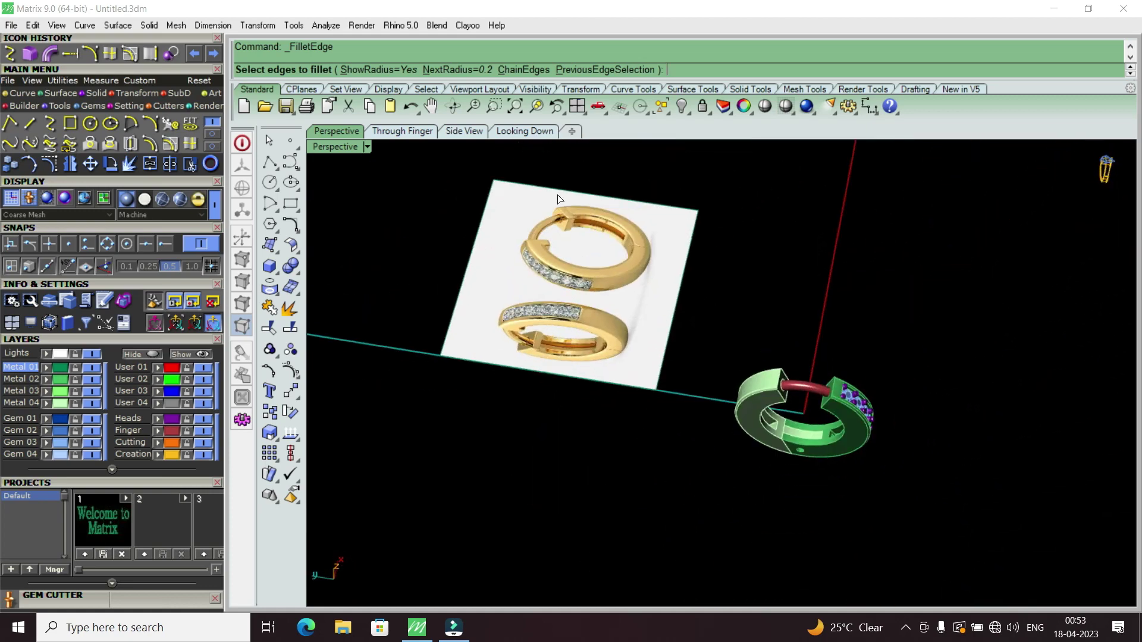
scroll(558, 194, "up", 4)
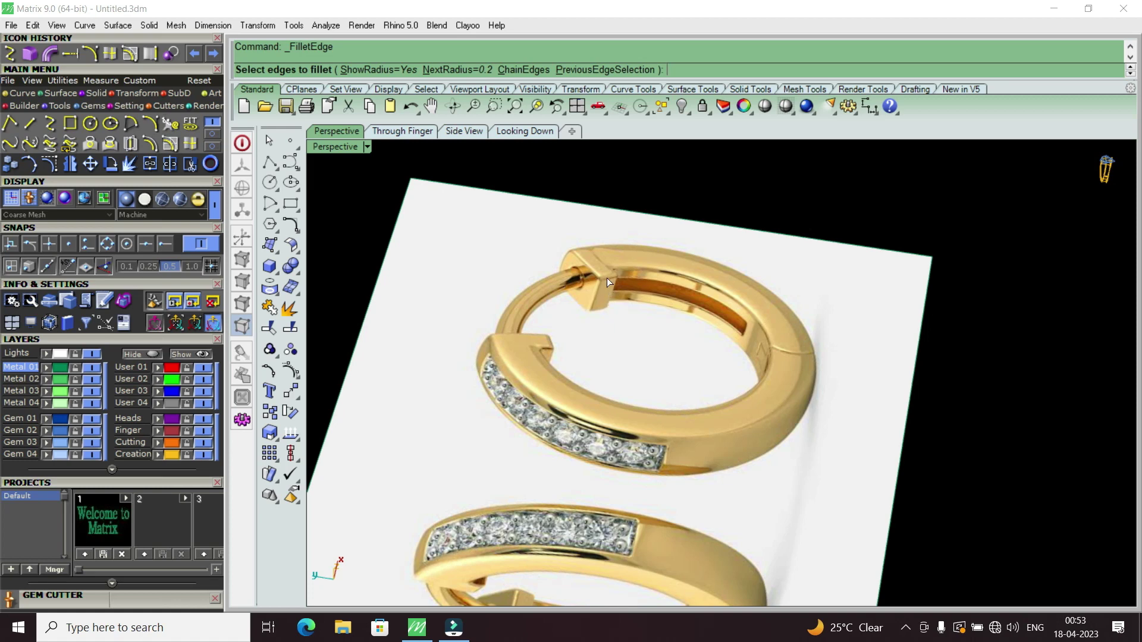
scroll(600, 287, "down", 2)
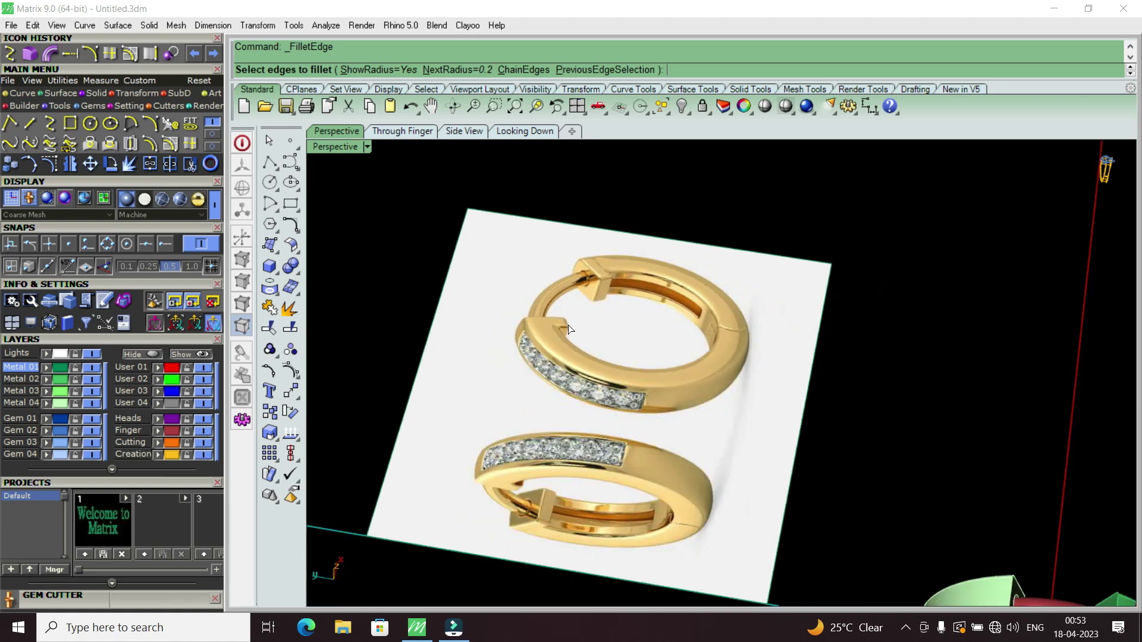
scroll(617, 287, "down", 3)
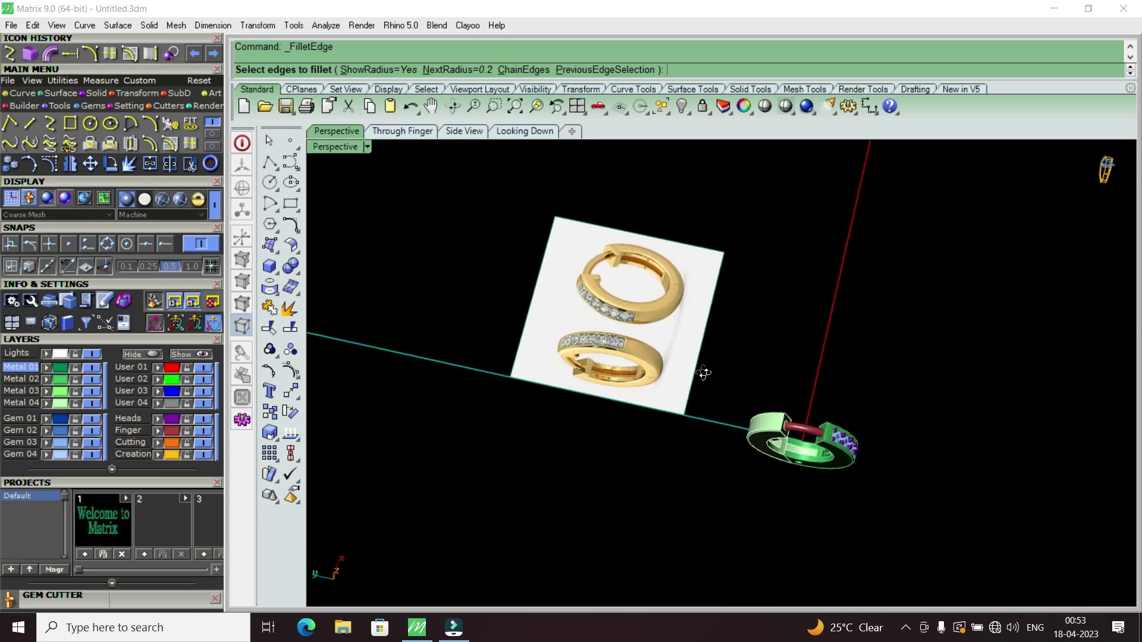
right_click_drag(717, 316, 811, 320)
Step: Orbit around the green hoop, then restore four views and show Looking Down
scroll(748, 434, "up", 3)
mouse_move(747, 434)
right_mouse_down()
mouse_move(751, 272)
mouse_move(729, 327)
mouse_move(592, 426)
right_mouse_up()
scroll(694, 271, "up", 4)
scroll(708, 248, "down", 3)
scroll(729, 328, "up", 2)
scroll(826, 277, "down", 2)
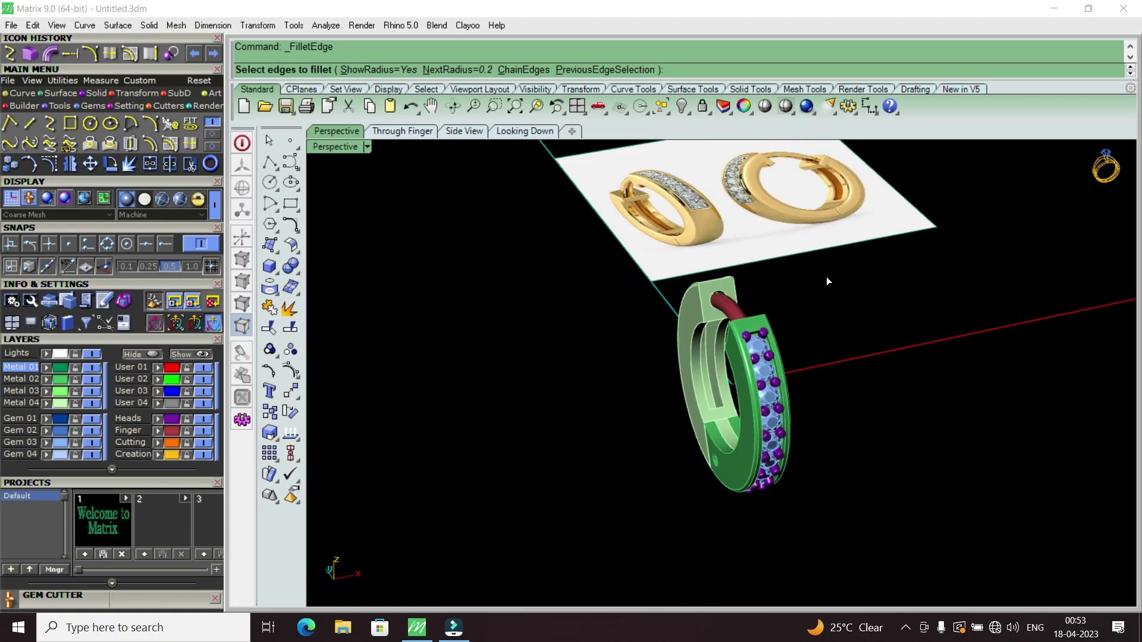
right_click_drag(829, 280, 669, 344)
scroll(668, 344, "up", 3)
mouse_move(729, 382)
right_mouse_down()
mouse_move(652, 270)
mouse_move(686, 358)
mouse_move(687, 252)
right_mouse_up()
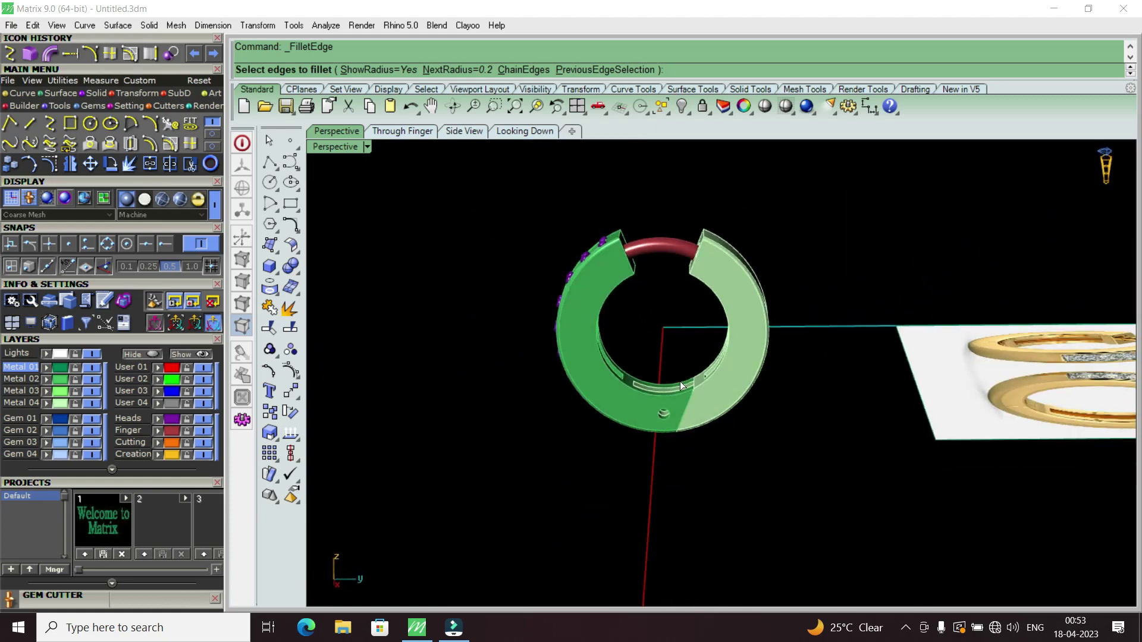
scroll(680, 381, "up", 2)
mouse_move(679, 380)
right_mouse_down()
mouse_move(680, 327)
mouse_move(578, 355)
mouse_move(607, 270)
right_mouse_up()
scroll(578, 355, "down", 2)
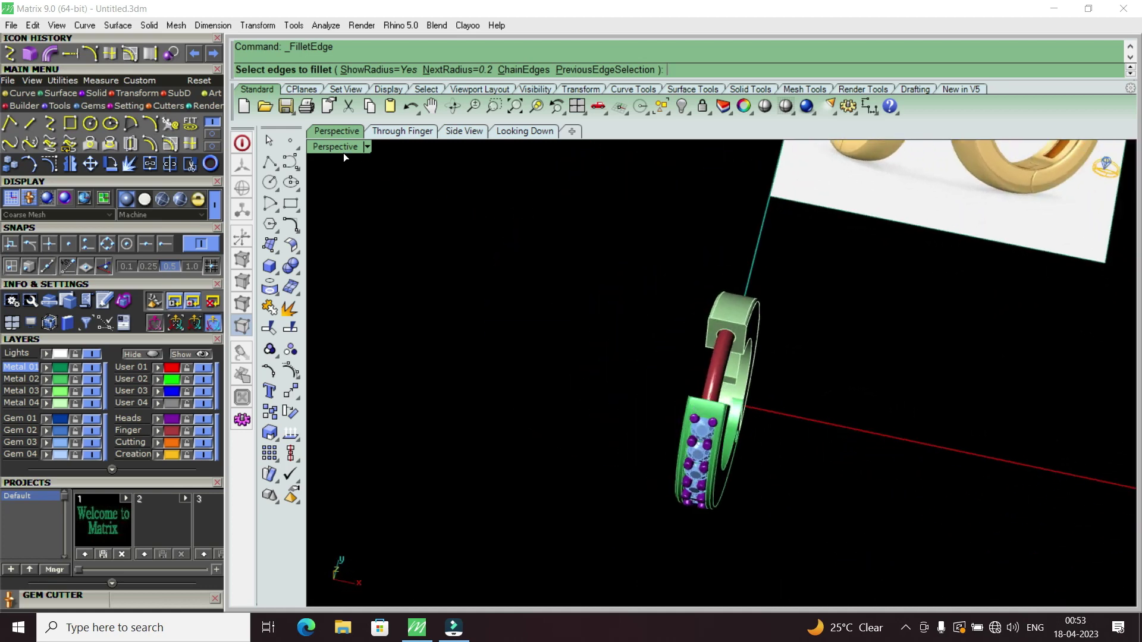
double_click(344, 147)
left_click(524, 131)
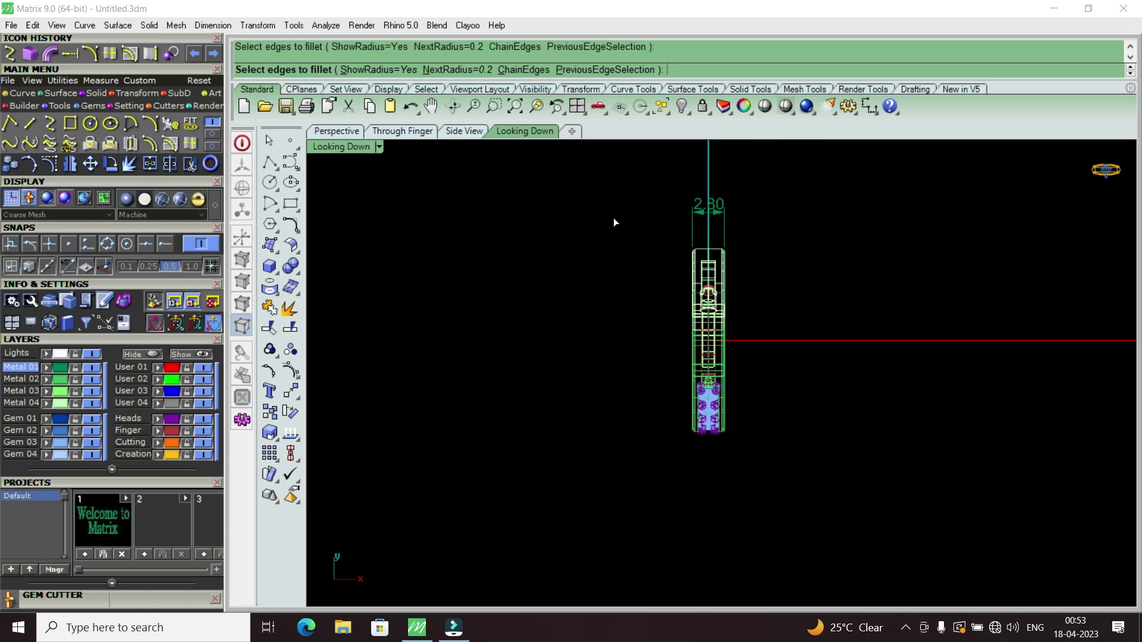
Step: Delete the 2.30 dimension and move the earring model to the left
left_click(712, 213)
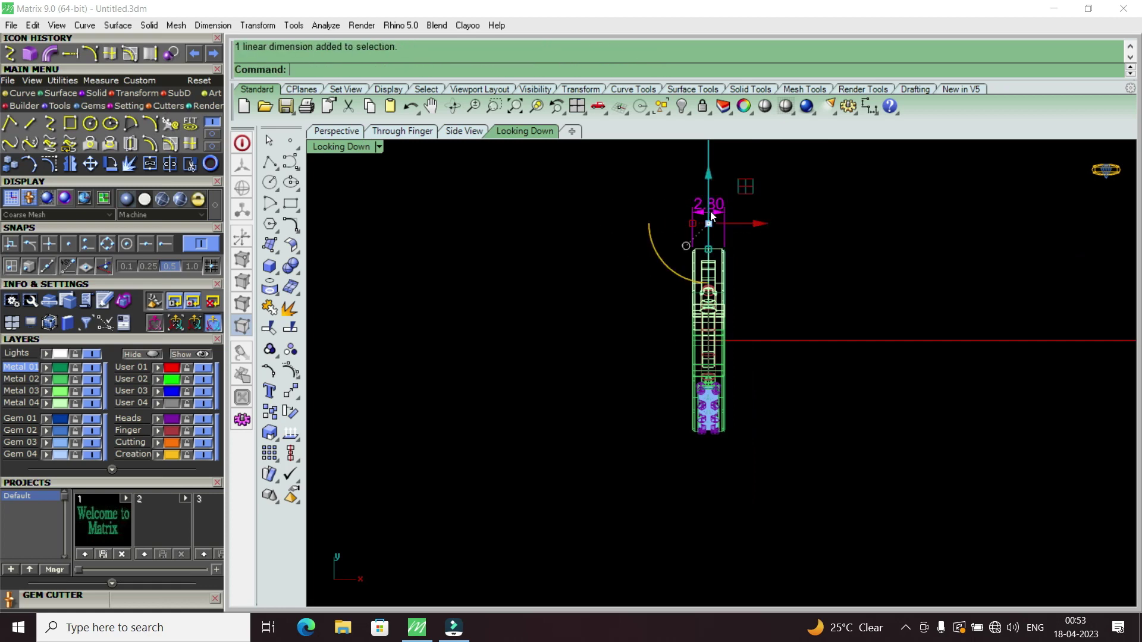
key("Delete")
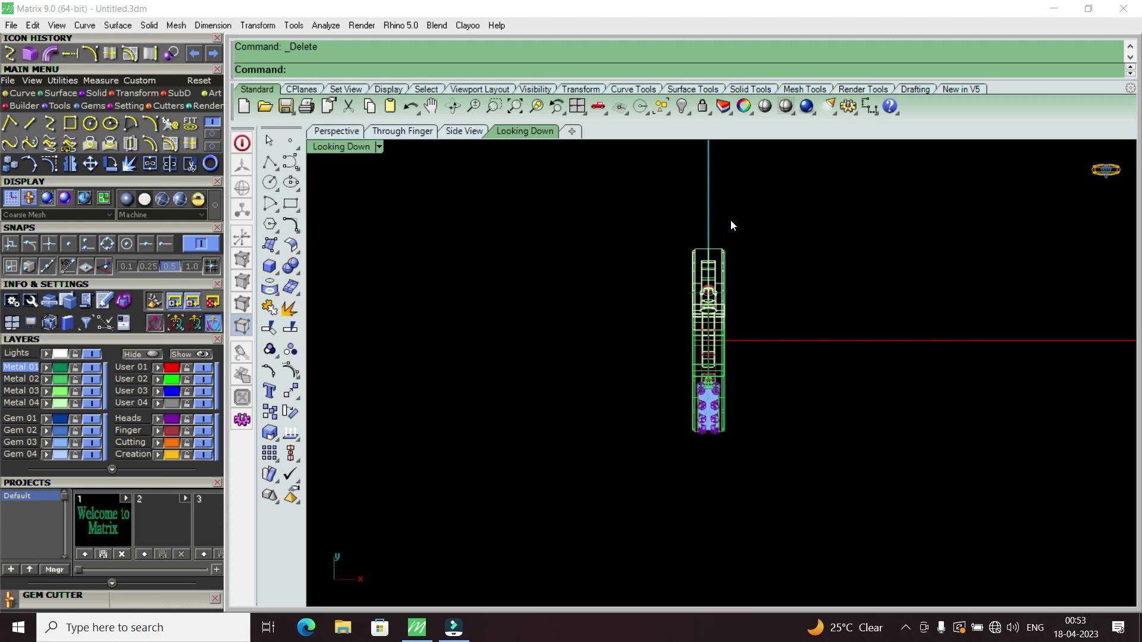
left_click_drag(672, 391, 668, 459)
left_click_drag(766, 349, 598, 367)
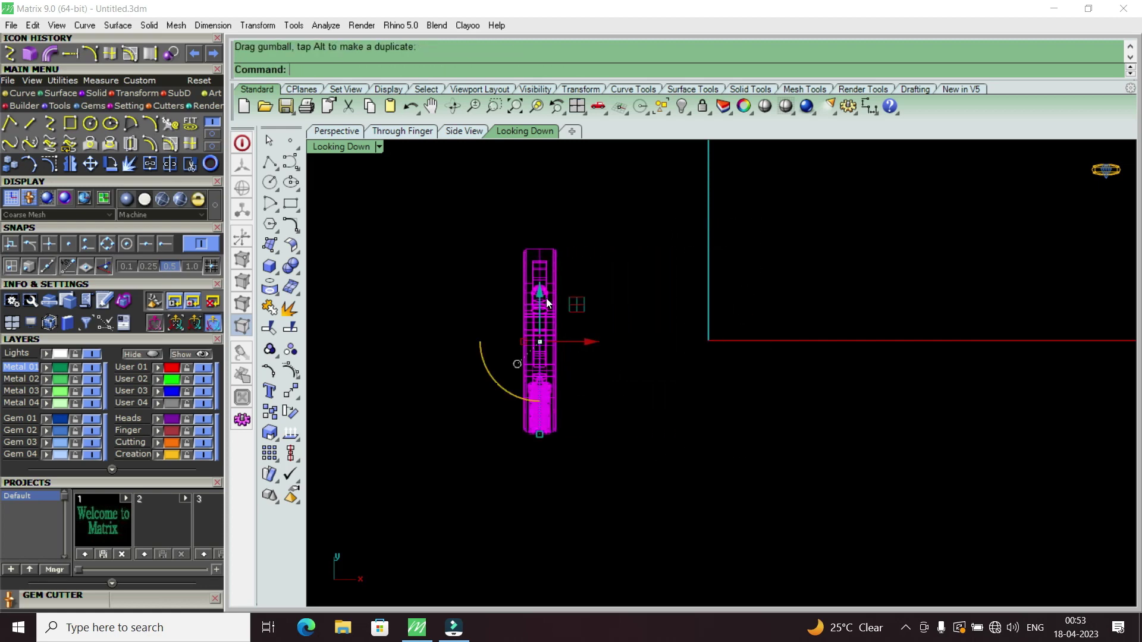
left_click(644, 156)
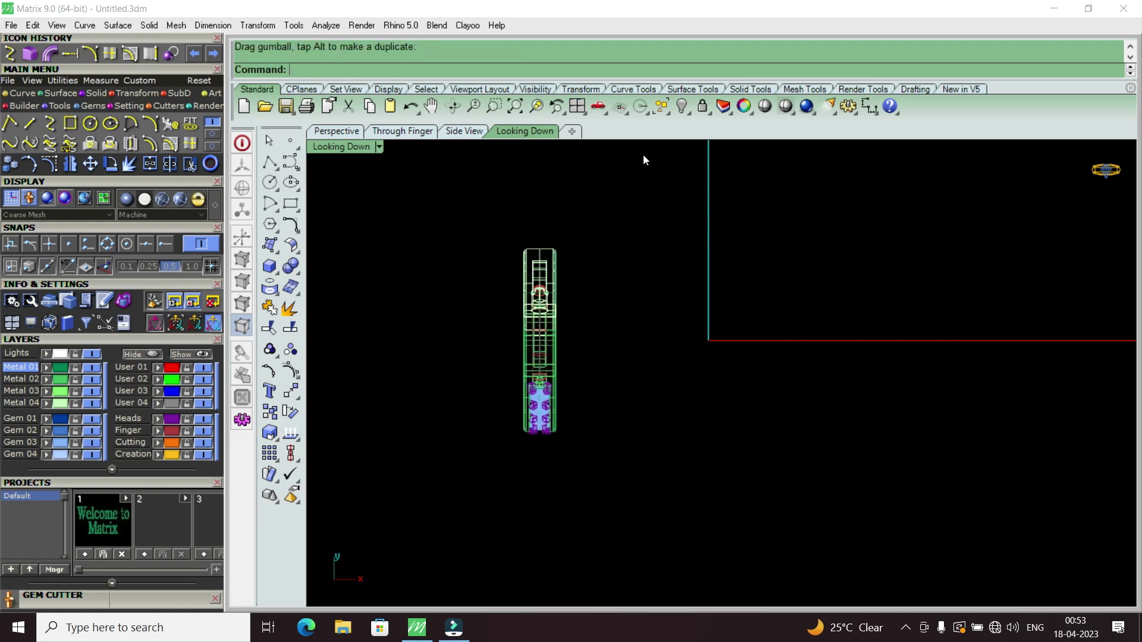
Step: Show the hidden second earring, then hide the first earring
left_click(689, 111)
left_click(705, 135)
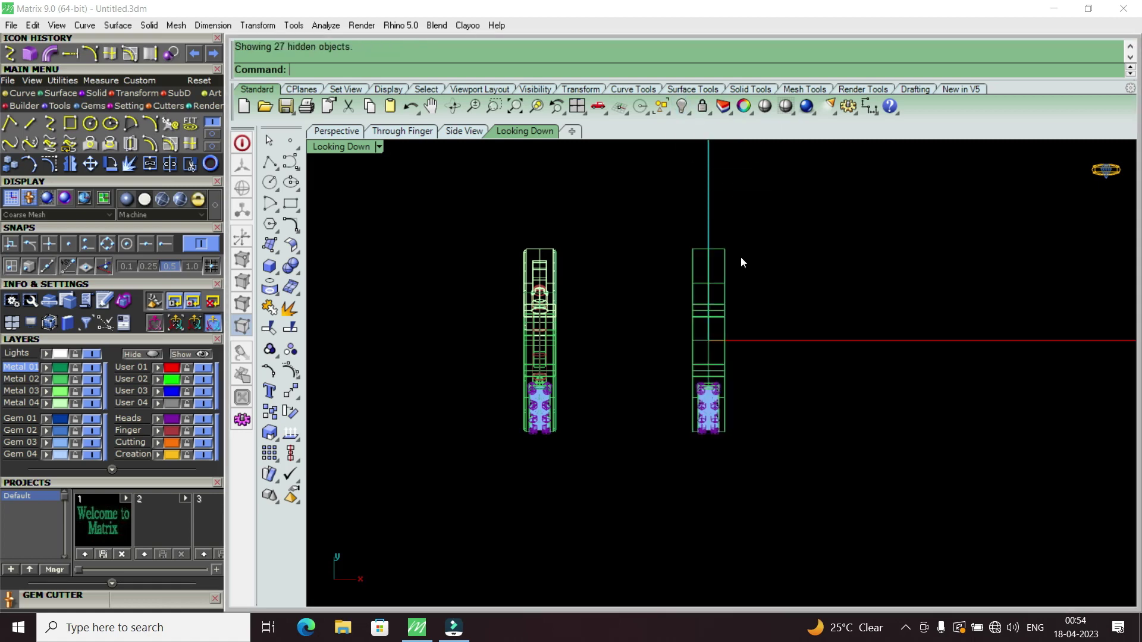
double_click(364, 144)
double_click(757, 149)
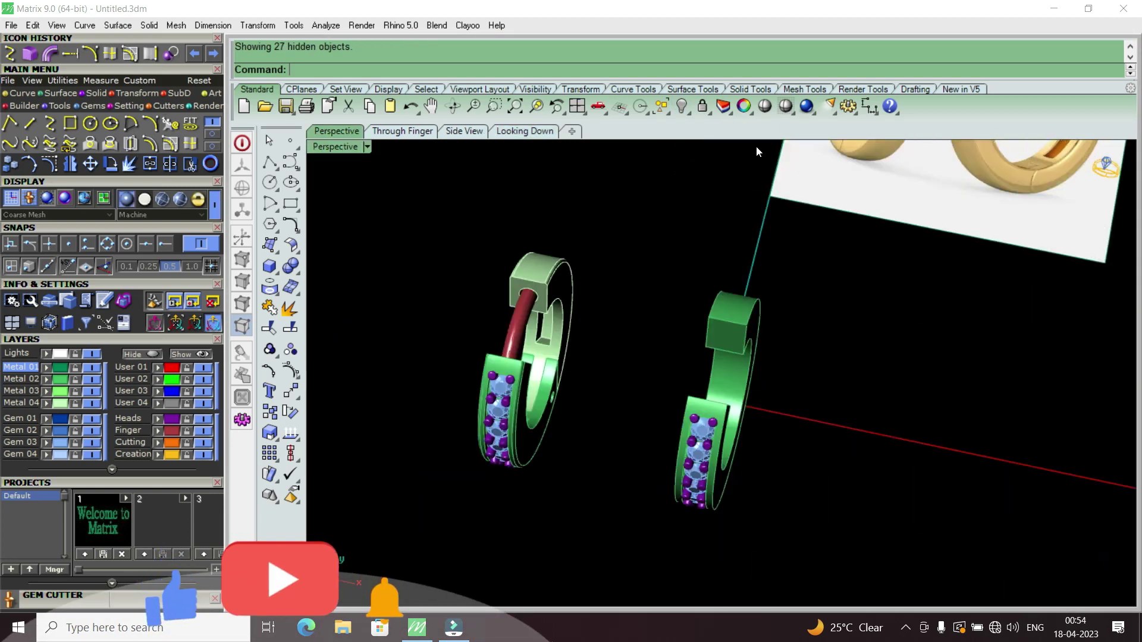
double_click(353, 145)
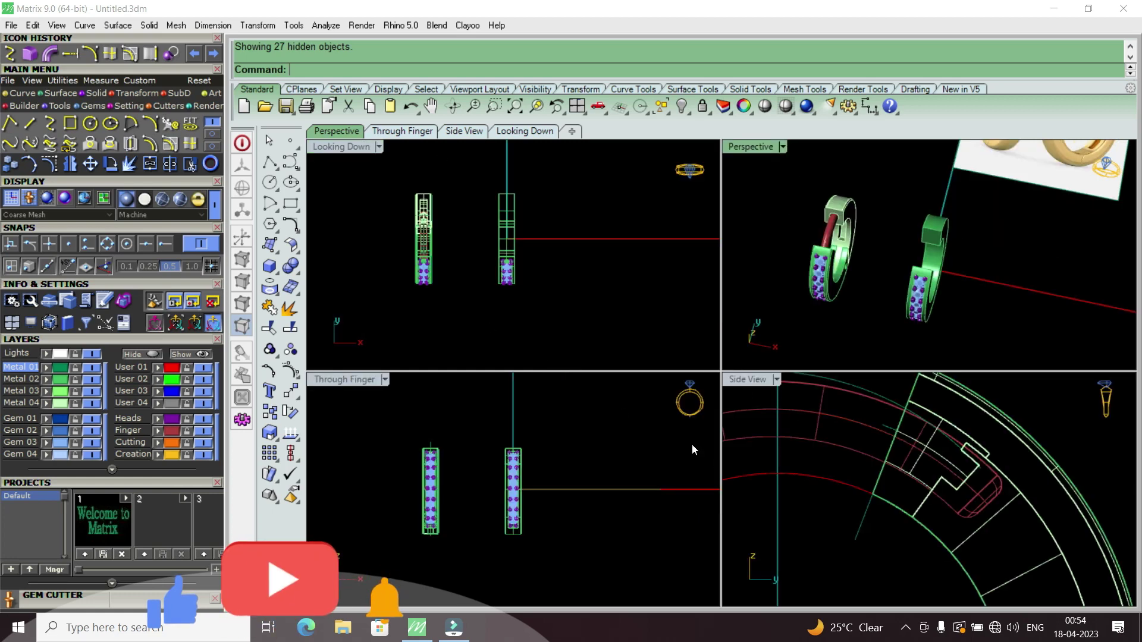
scroll(874, 460, "down", 2)
scroll(874, 460, "down", 5)
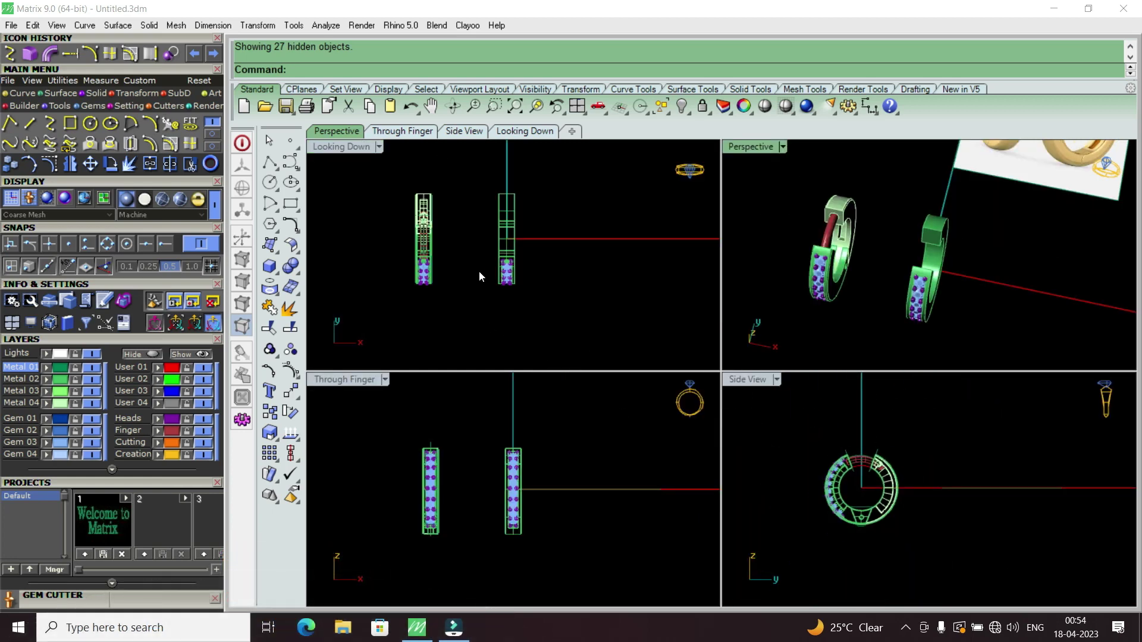
left_click_drag(451, 187, 397, 311)
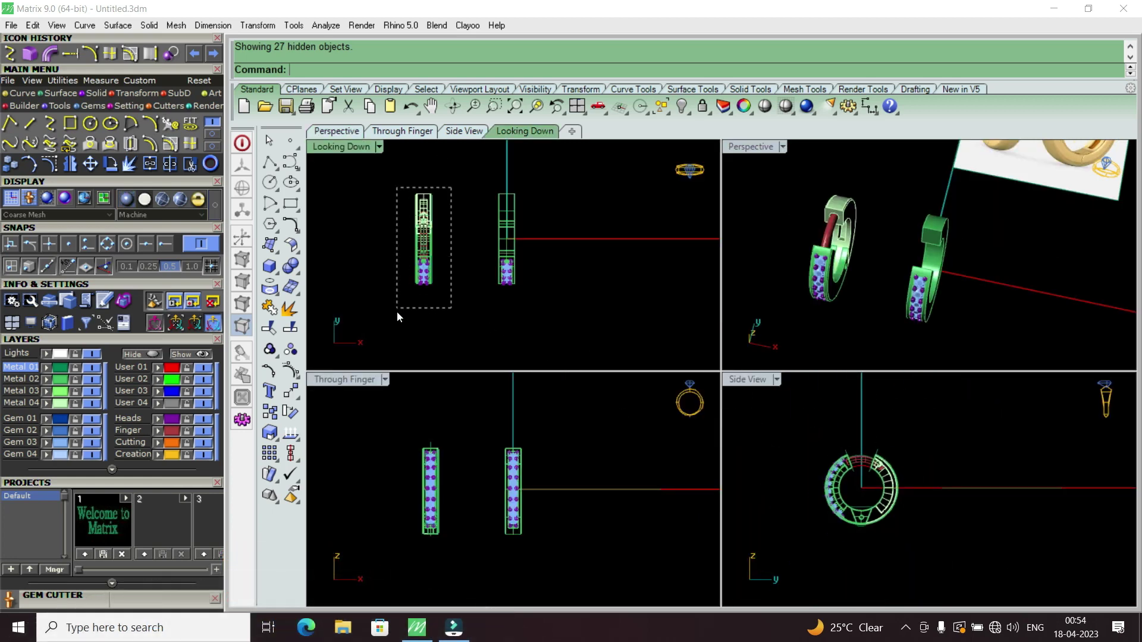
left_click(683, 106)
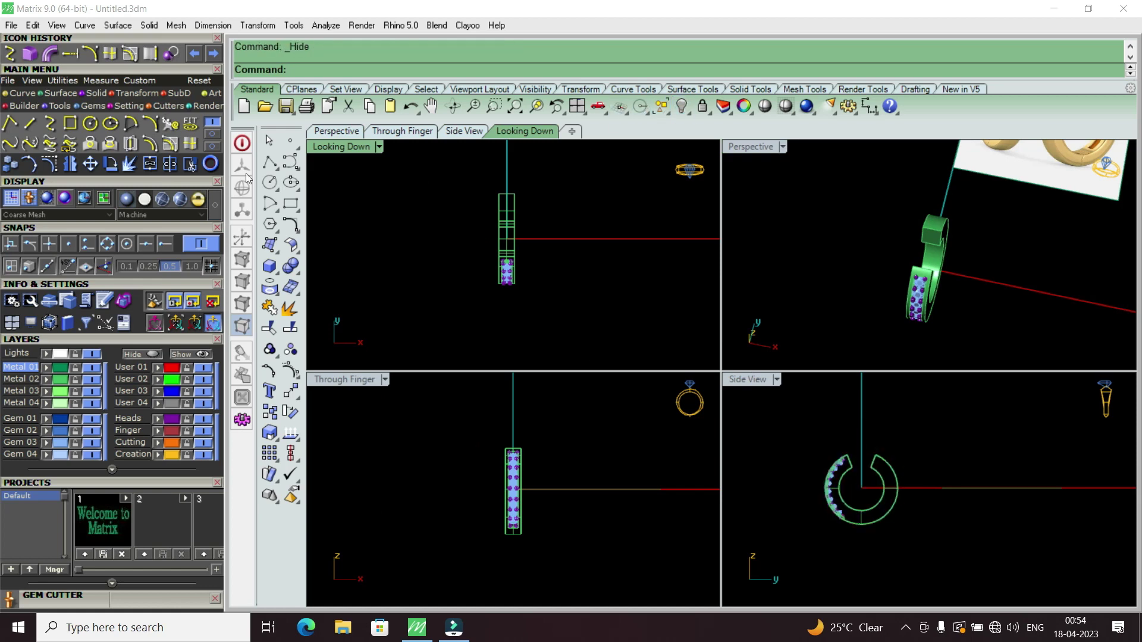
Step: Draw a 0.9-diameter circle centred at the origin in the Side view
left_click(91, 123)
scroll(856, 497, "up", 2)
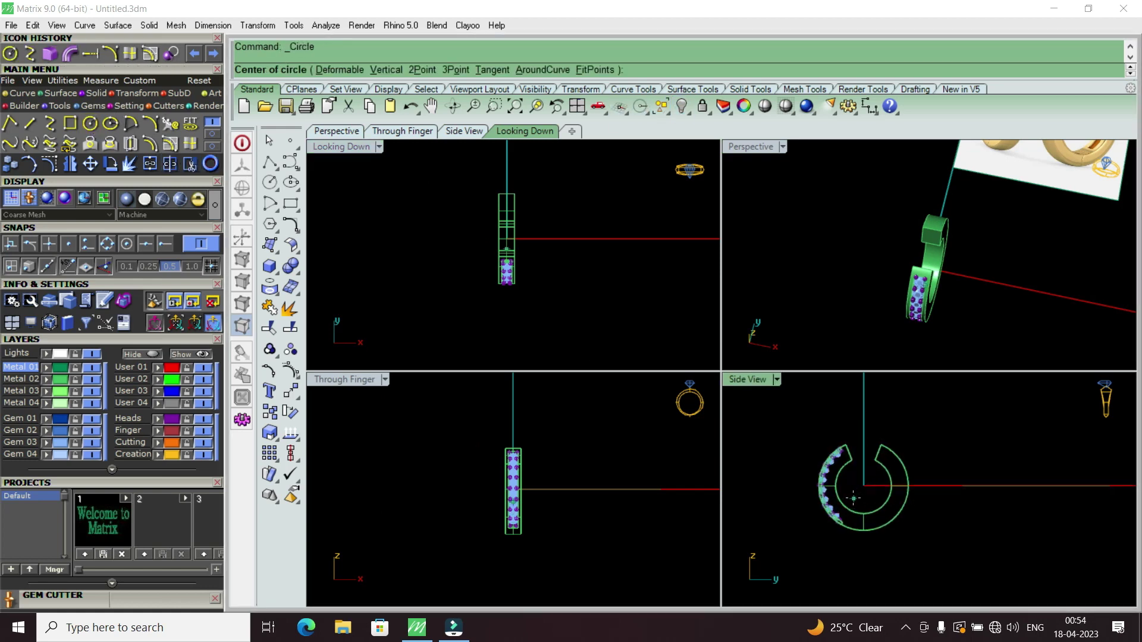
scroll(856, 497, "up", 3)
type("0")
key("Return")
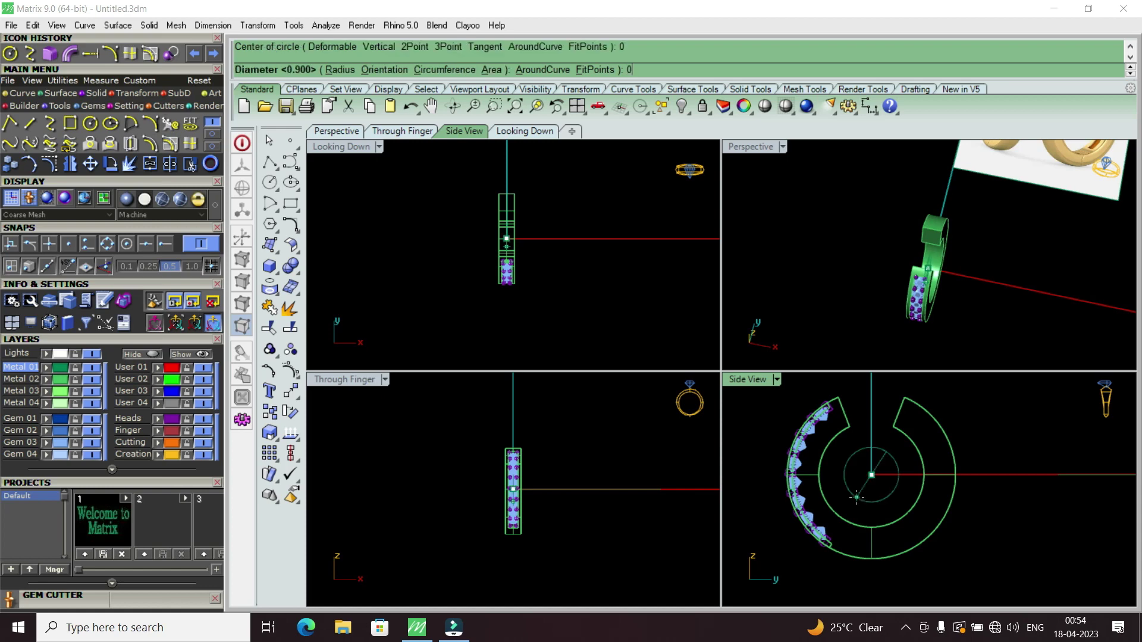
type(".9")
key("Return")
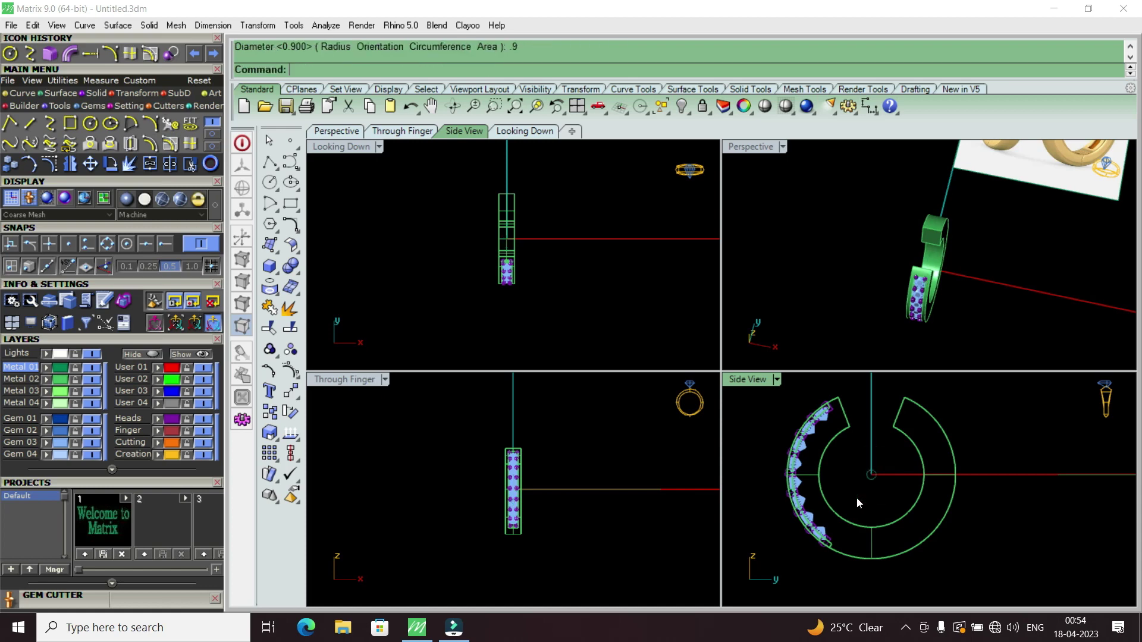
scroll(924, 467, "up", 2)
scroll(829, 498, "up", 3)
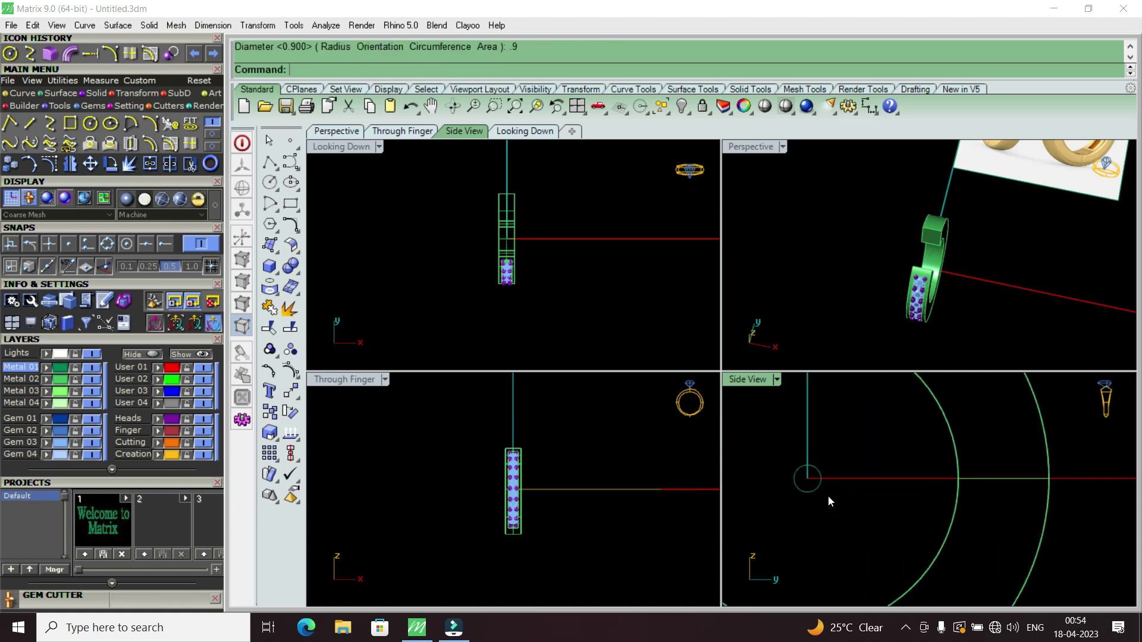
Step: Offset the circle by 0.65 to create a concentric outer circle
left_click(811, 493)
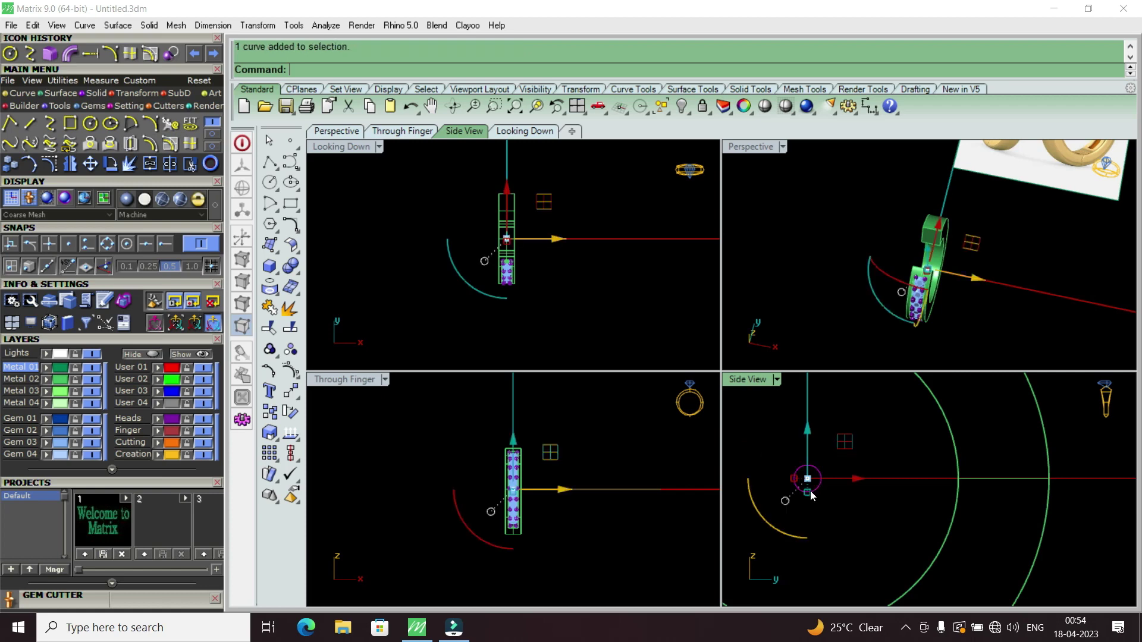
left_click(150, 143)
scroll(830, 507, "up", 2)
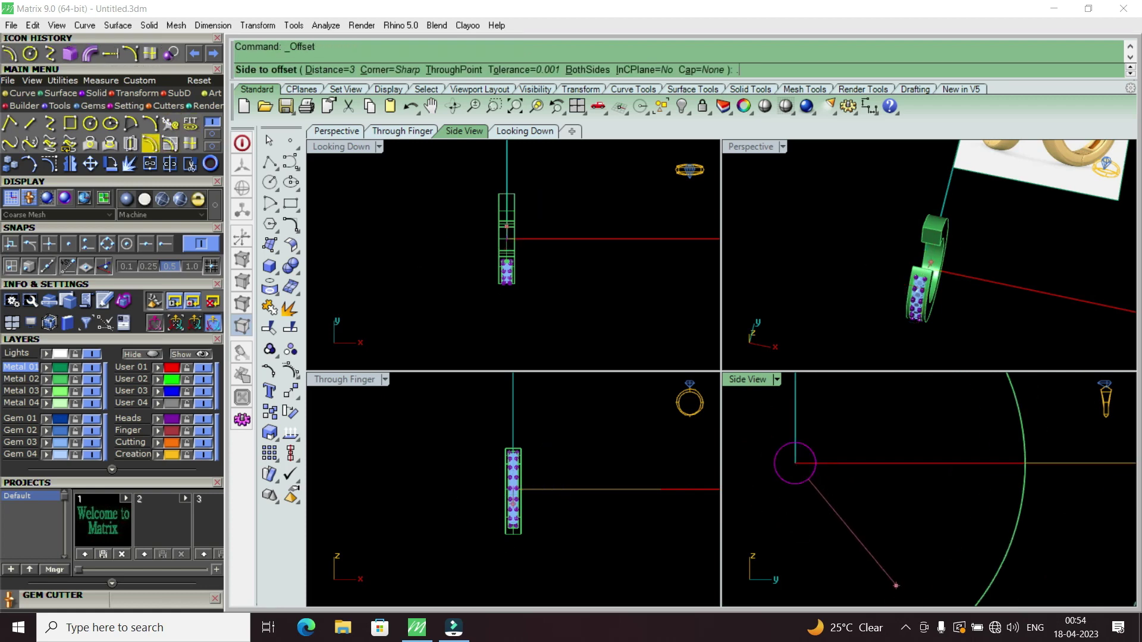
type("65")
key("Return")
left_click(830, 507)
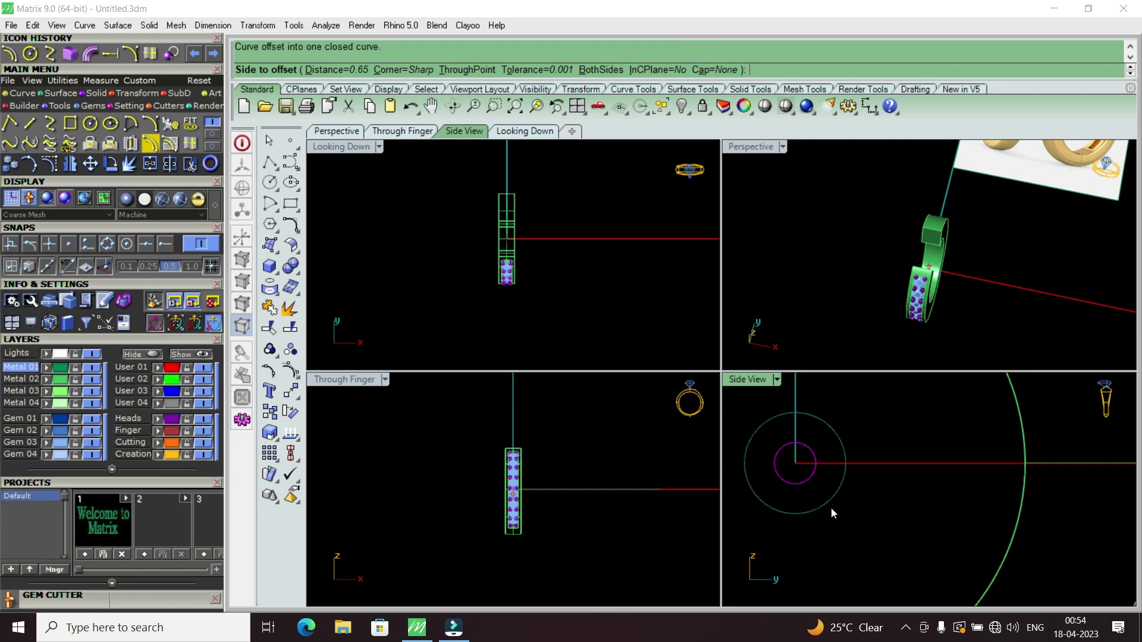
scroll(856, 487, "down", 2)
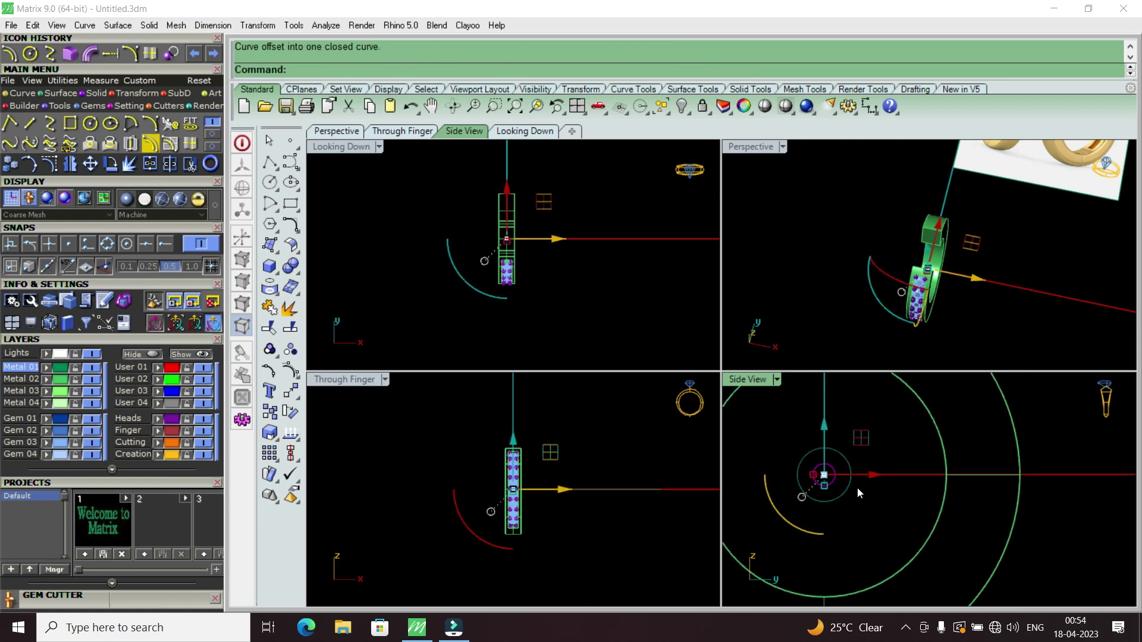
Step: Window-select both circles and gumball-move them down onto the hoop band
left_click(875, 443)
left_click_drag(875, 443, 819, 483)
scroll(837, 443, "down", 2)
scroll(840, 443, "up", 2)
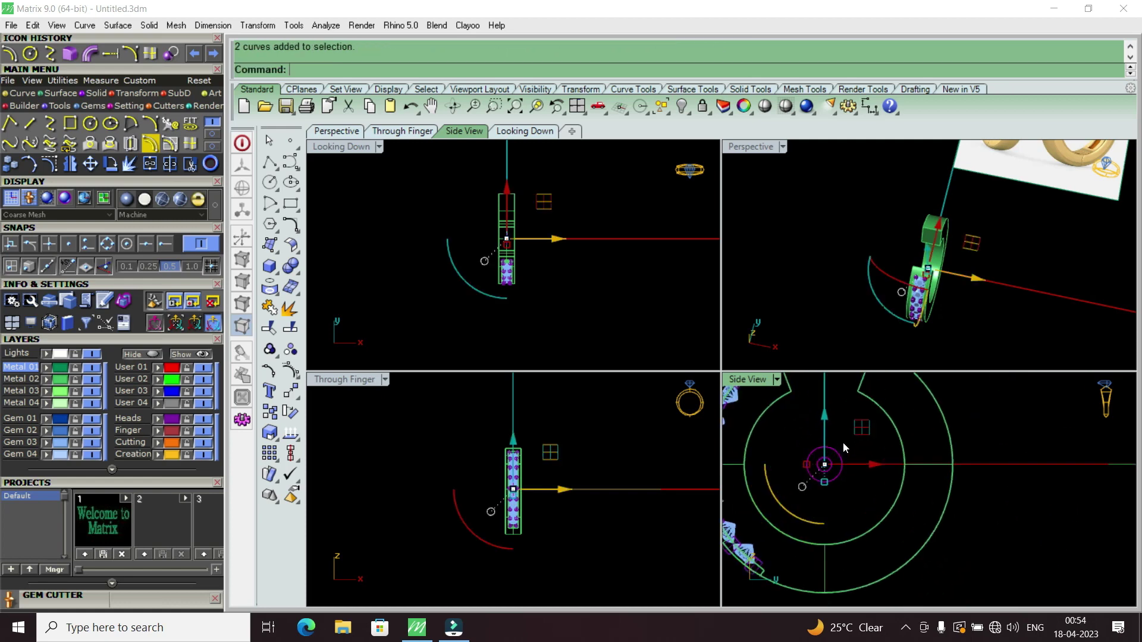
left_click_drag(820, 419, 830, 526)
scroll(856, 482, "up", 2)
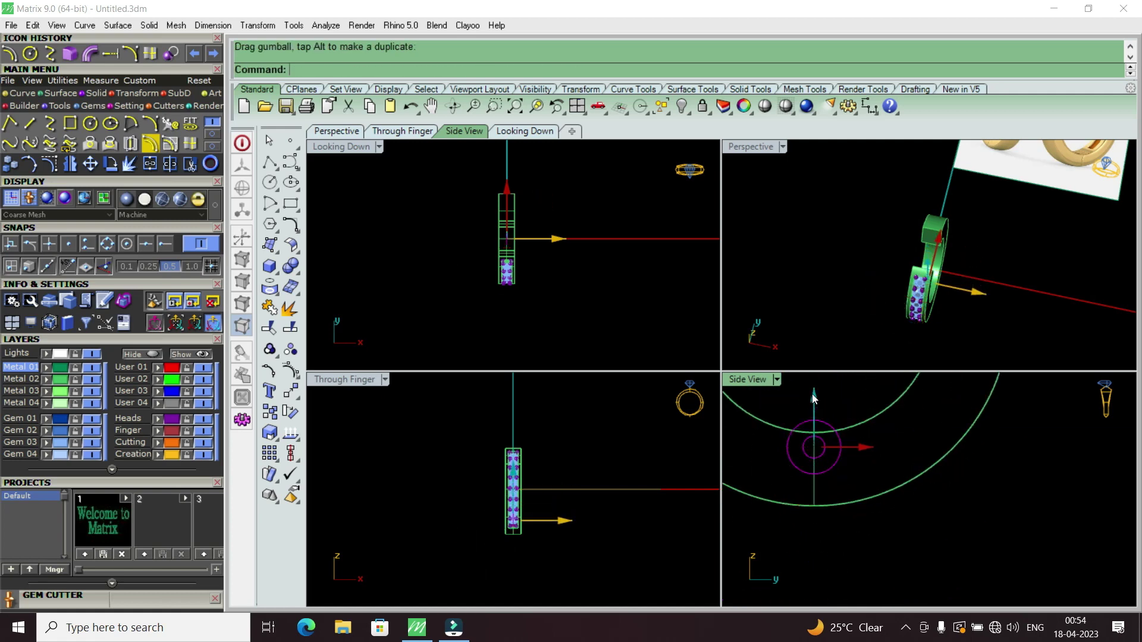
left_click_drag(812, 425, 815, 419)
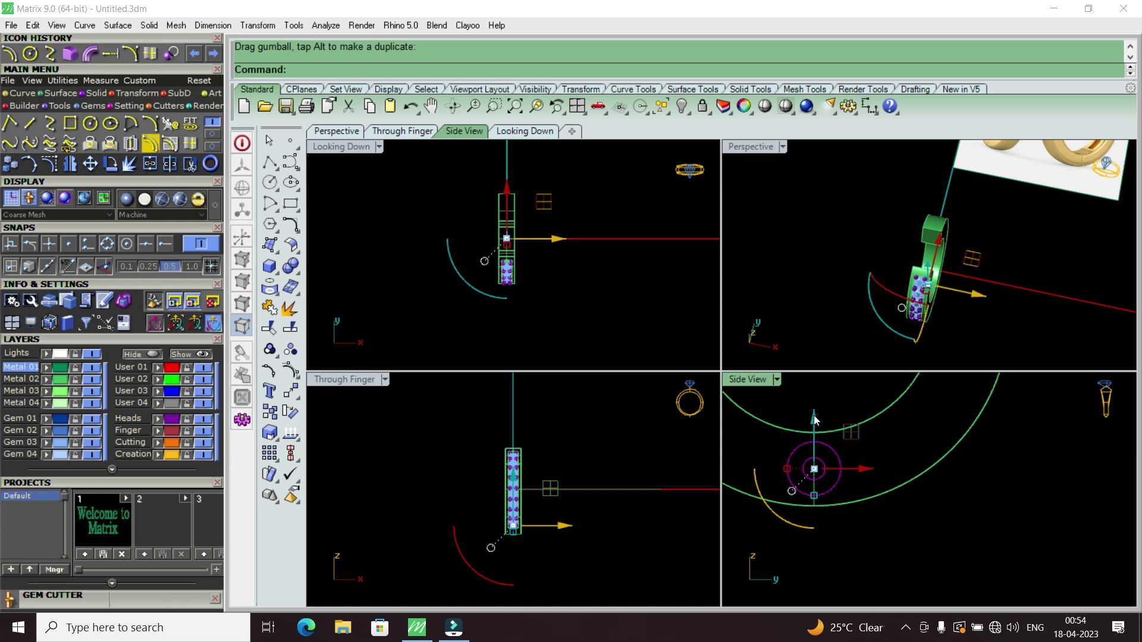
Step: Reselect both circles and start a straight solid extrusion of them
left_click(828, 498)
left_click(835, 493)
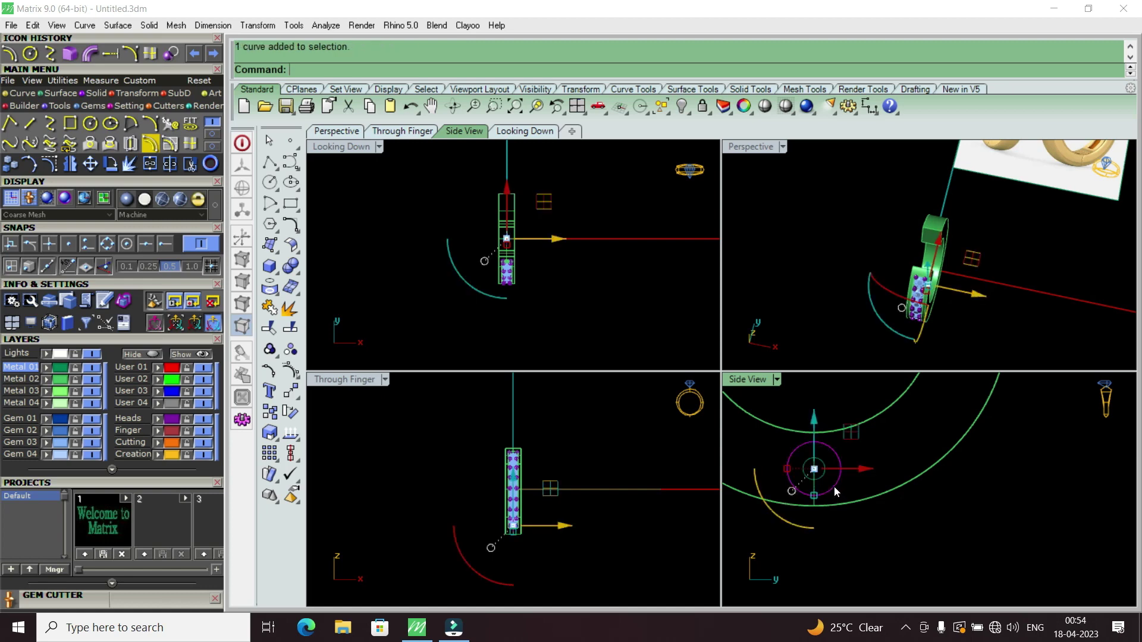
scroll(834, 487, "up", 1)
left_click_drag(899, 450, 832, 489)
scroll(831, 497, "up", 1)
scroll(835, 486, "up", 1)
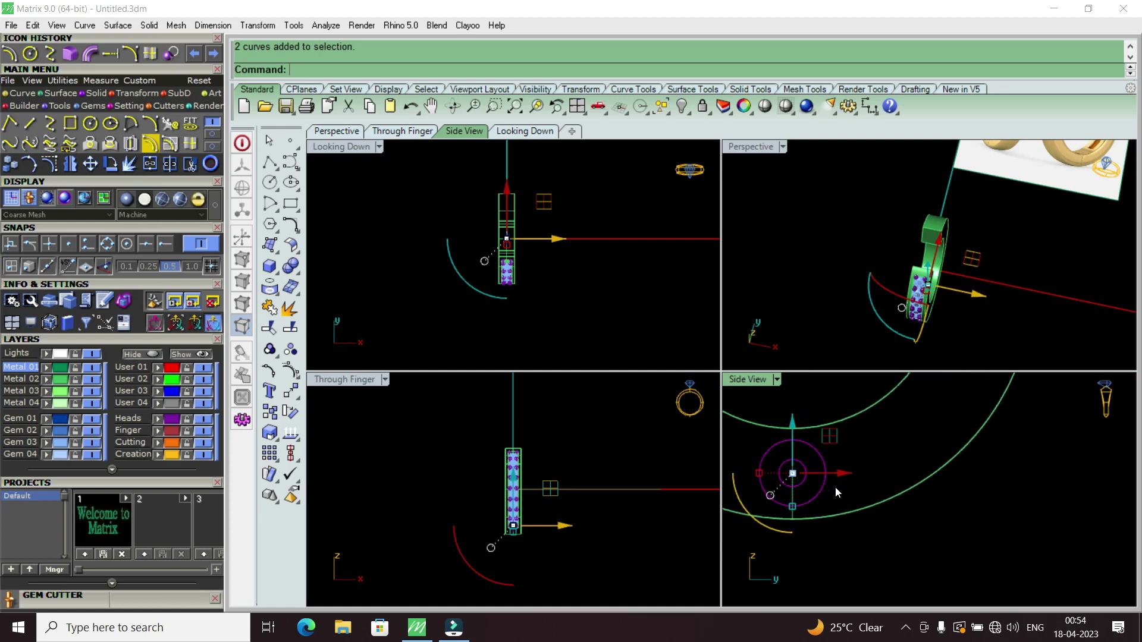
scroll(855, 481, "up", 1)
scroll(524, 246, "up", 5)
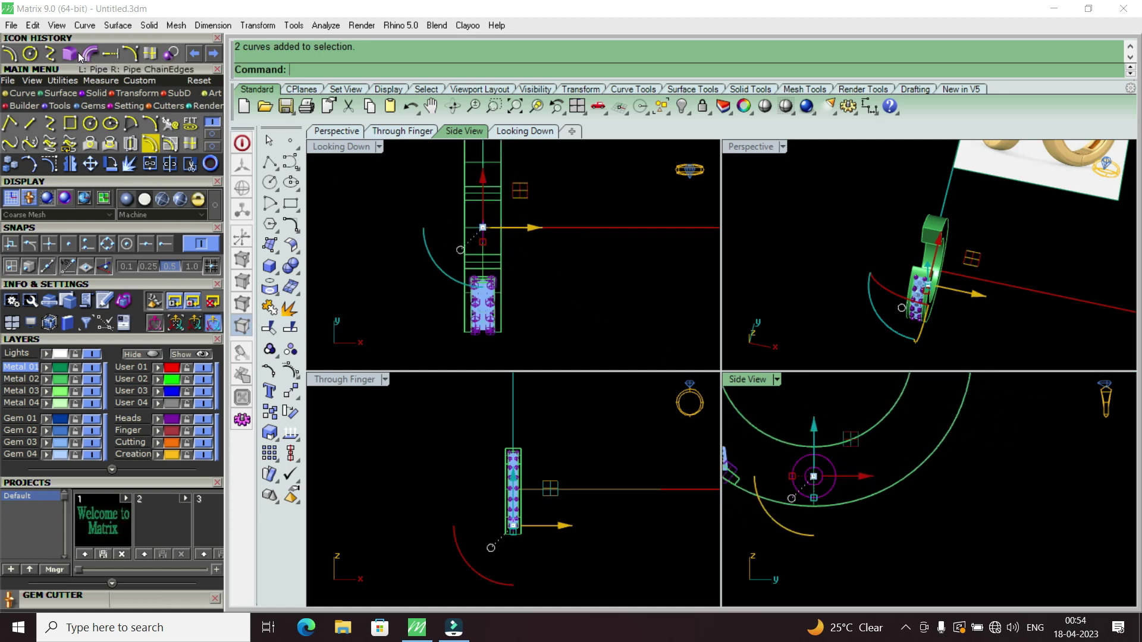
left_click(93, 94)
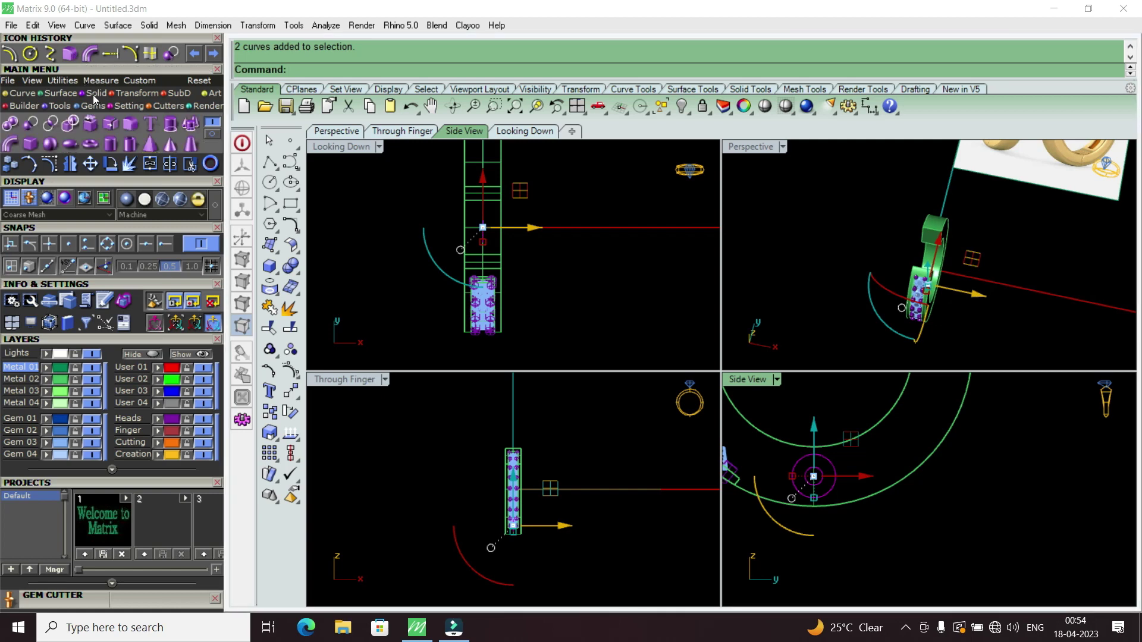
left_click(171, 125)
scroll(468, 228, "up", 4)
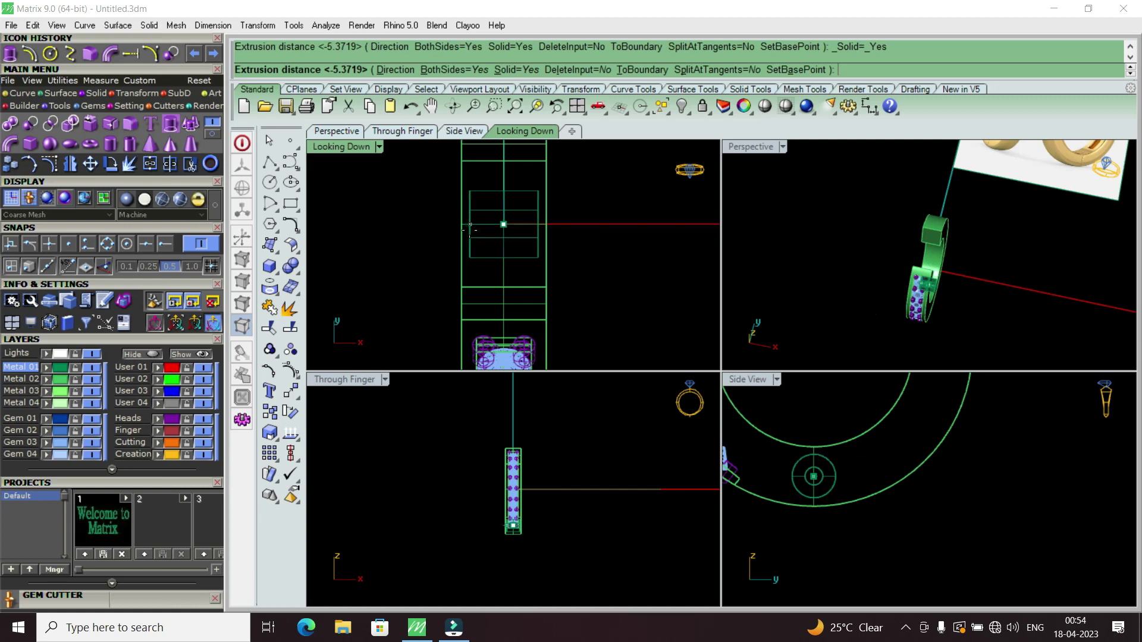
Step: Extrude the circles 1.4 into a solid and complete the circle offset
scroll(464, 229, "up", 4)
type("1.4")
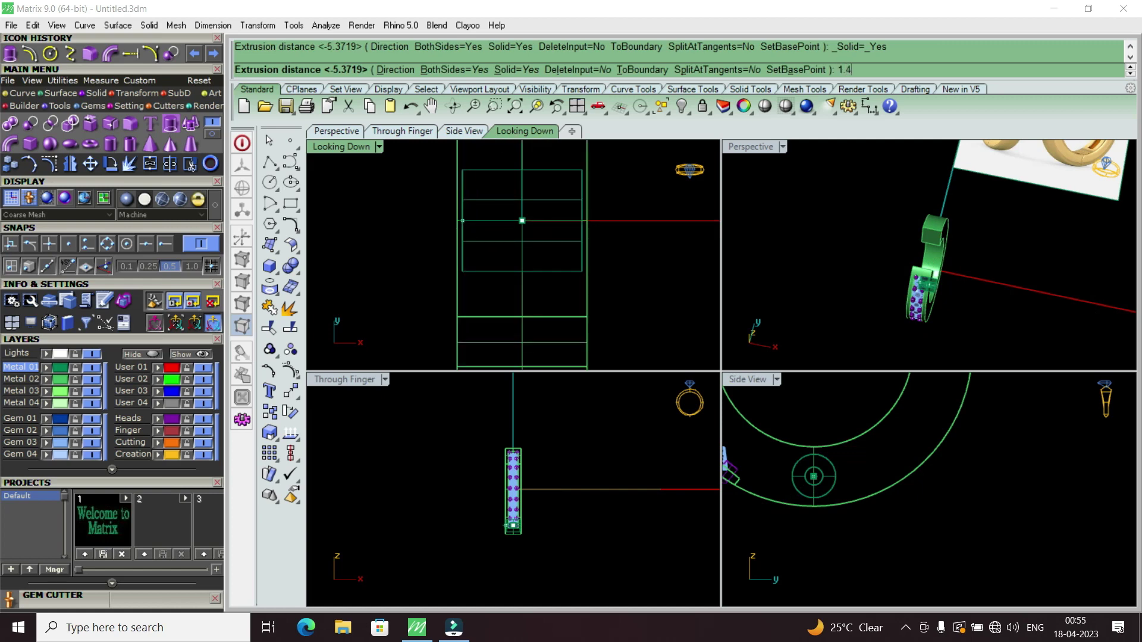
key("Return")
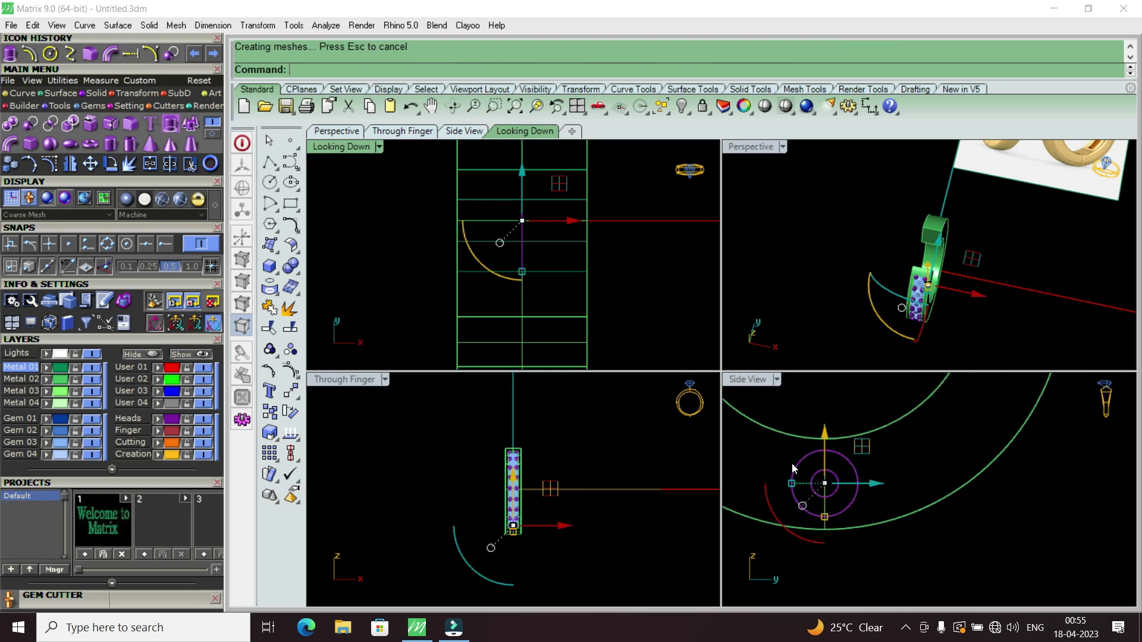
left_click(813, 483)
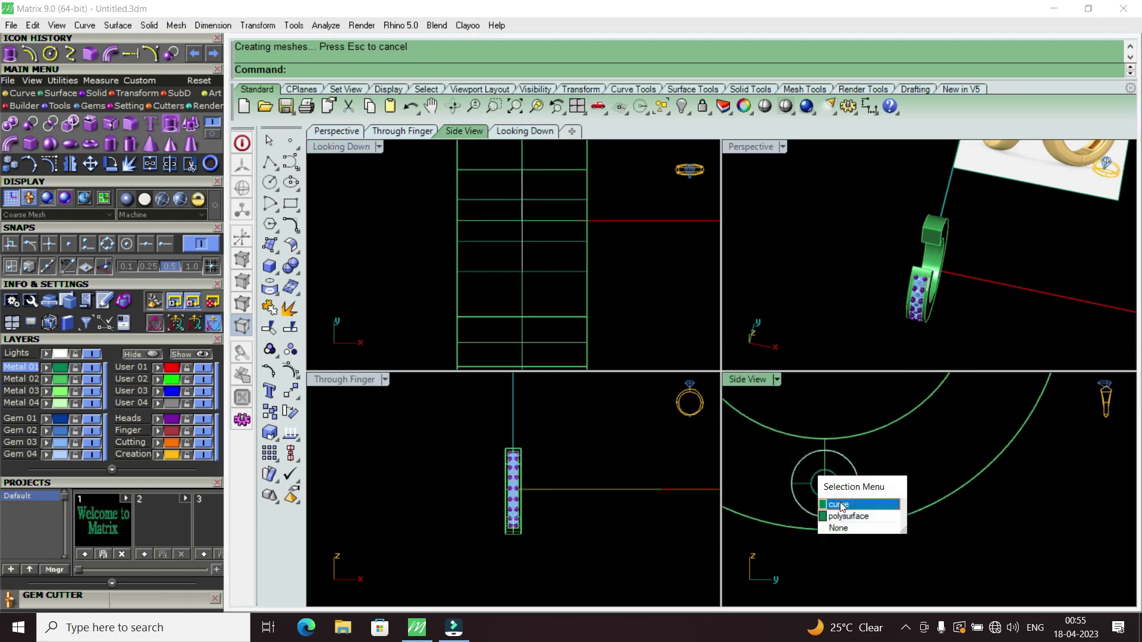
left_click(841, 505)
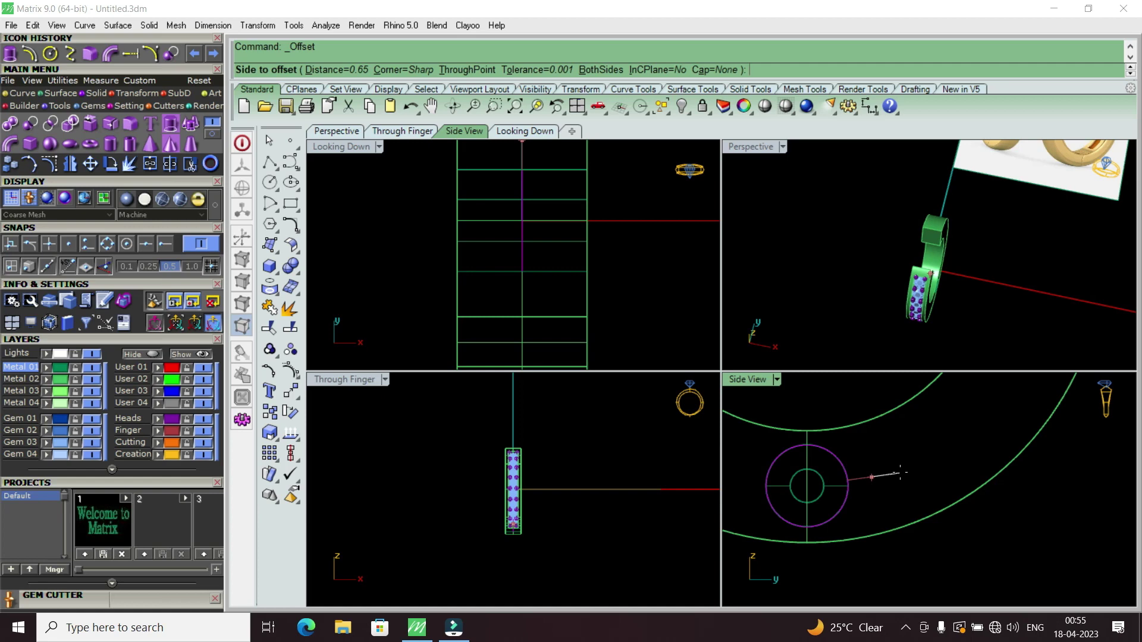
left_click(901, 472)
Step: Extrude the outer and middle circles both ways into a solid hinge piece
scroll(892, 473, "down", 2)
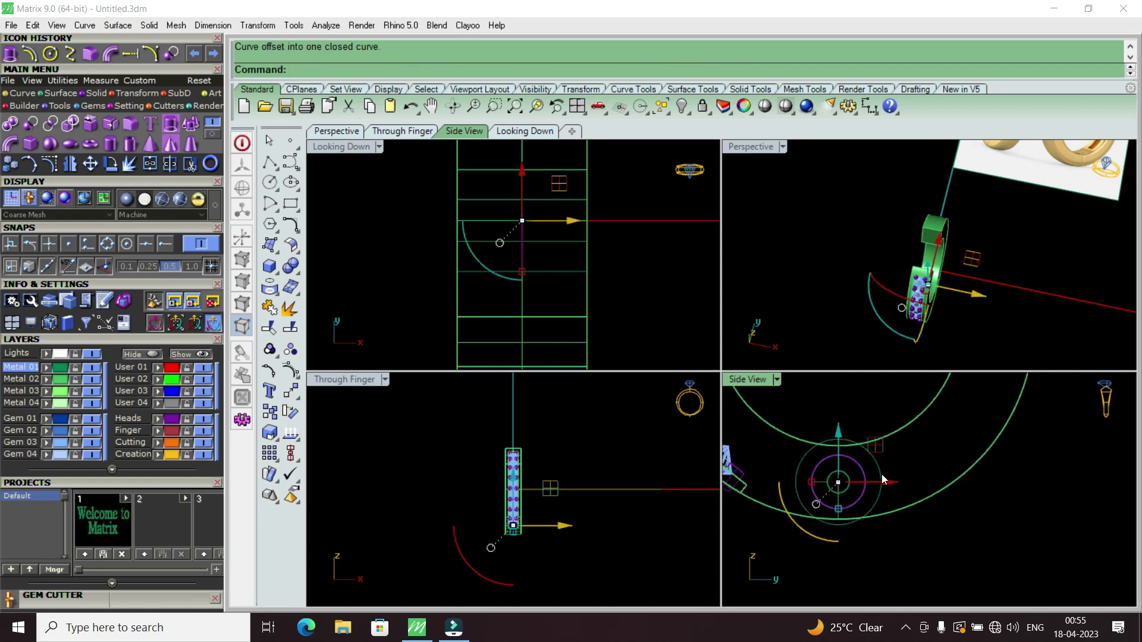
left_click(879, 469)
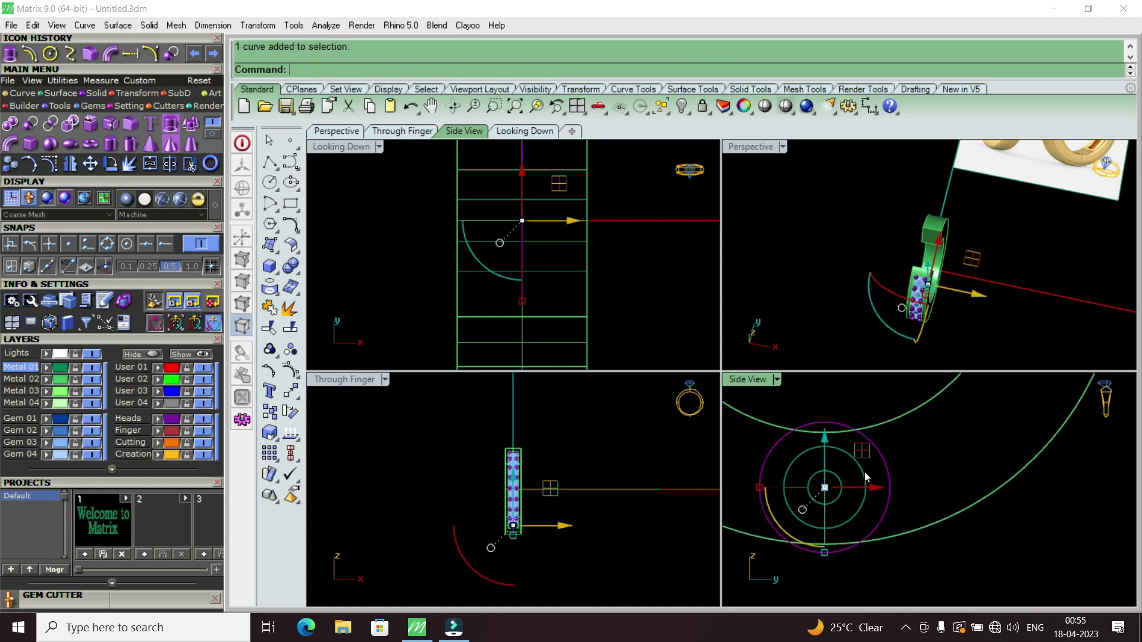
scroll(865, 472, "up", 2)
left_click(865, 473)
left_click(916, 513)
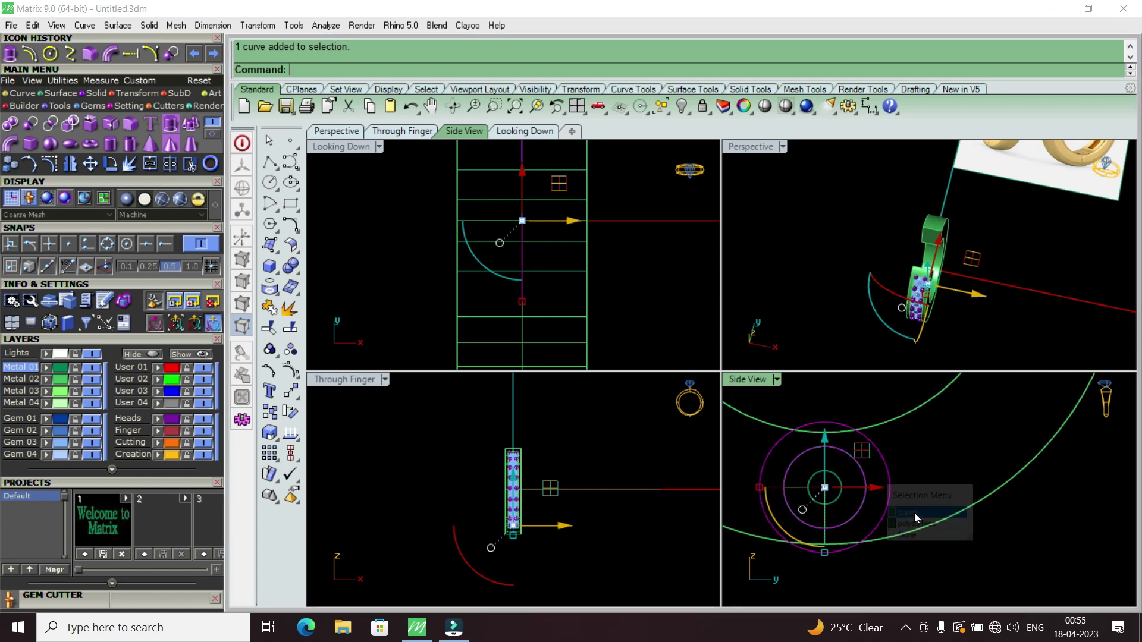
left_click(9, 55)
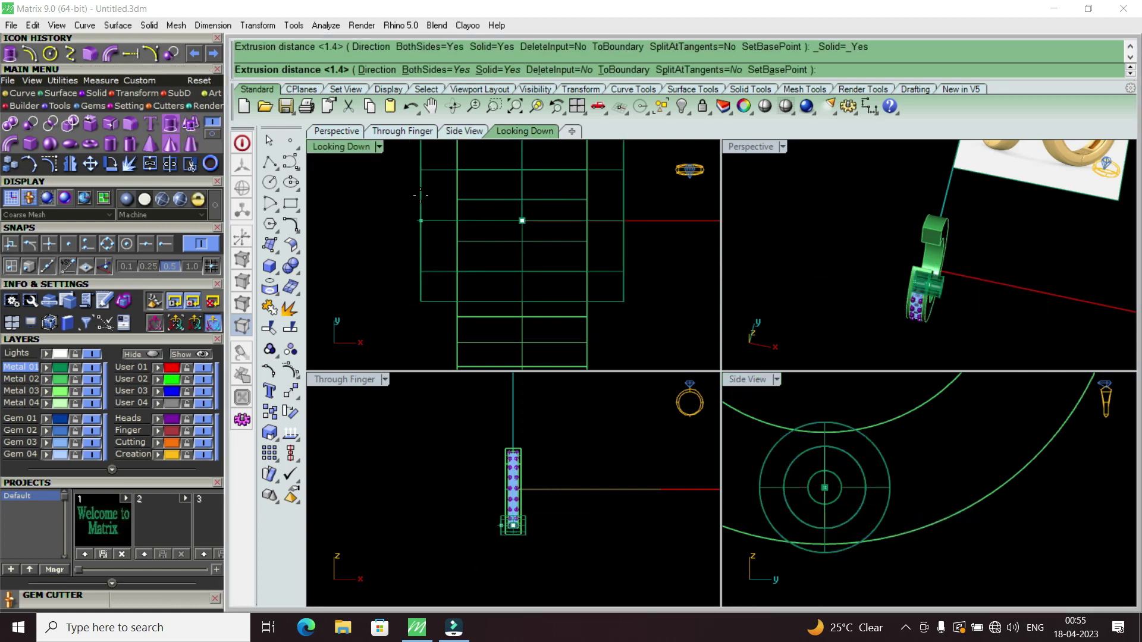
left_click(420, 194)
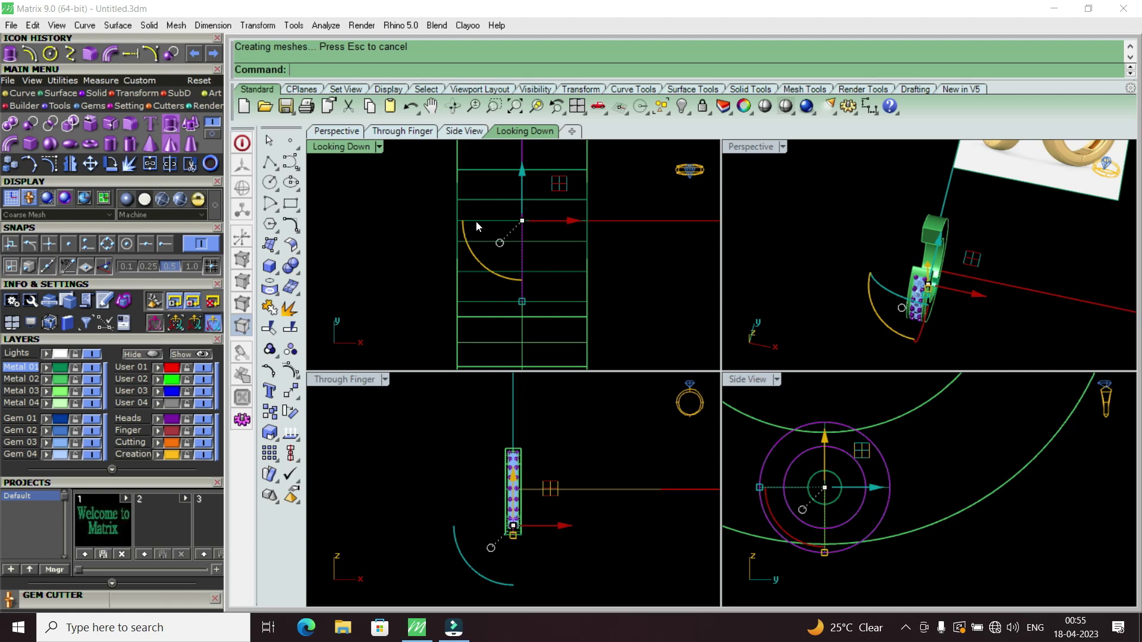
scroll(696, 248, "down", 1)
scroll(808, 348, "down", 2)
scroll(865, 479, "down", 2)
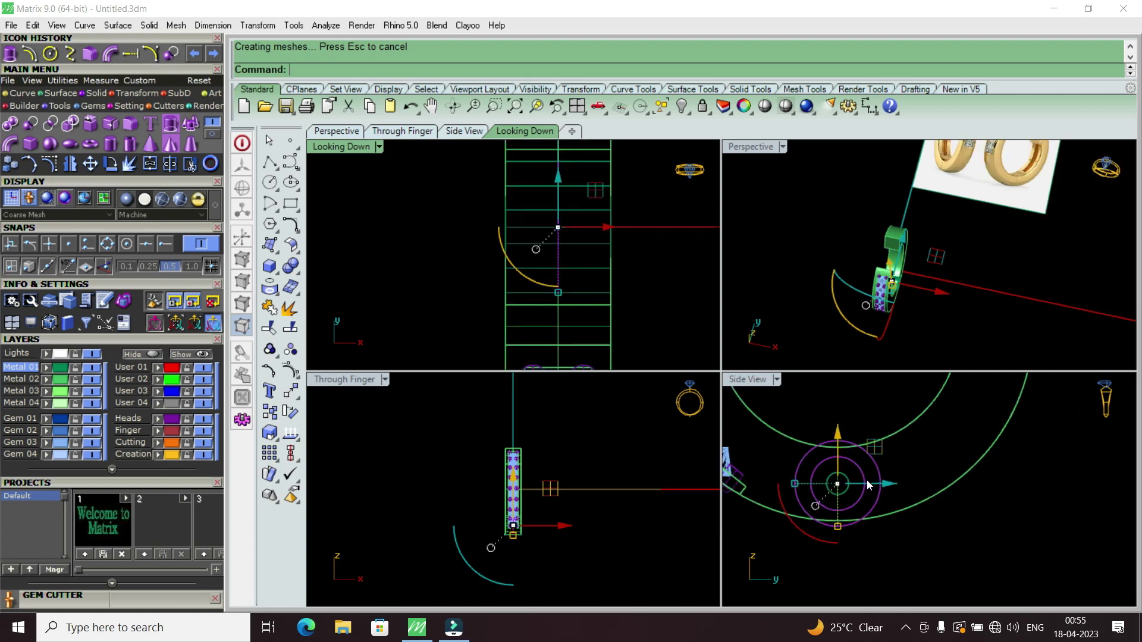
scroll(869, 482, "up", 2)
key("Escape")
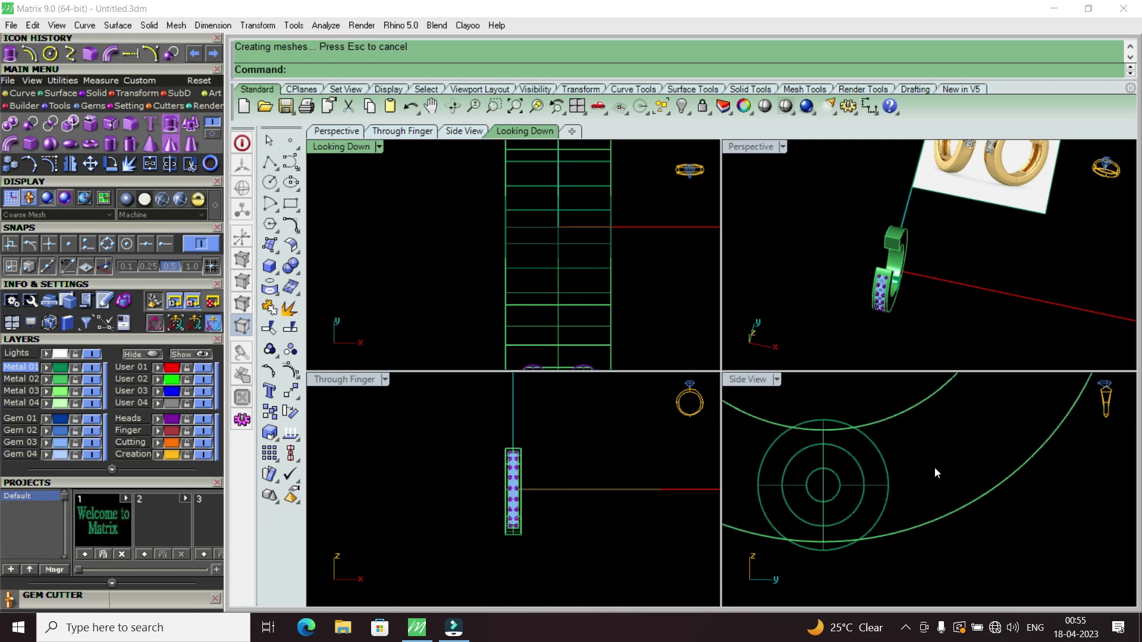
Step: Window-select the hinge objects and move them vertically into place on the hoop
scroll(882, 482, "up", 1)
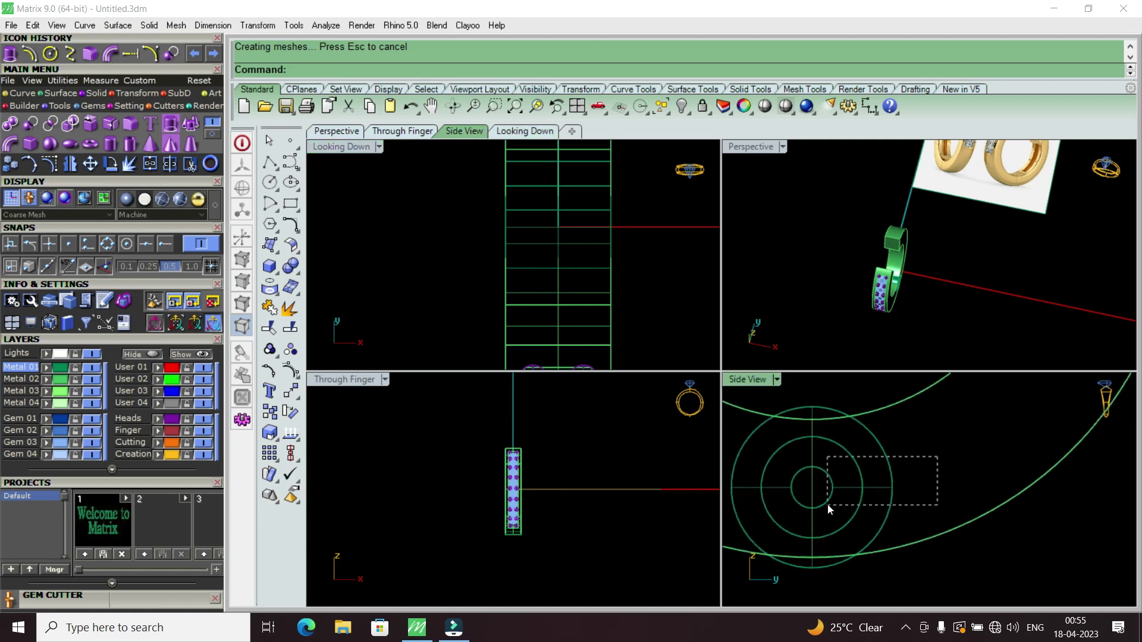
left_click_drag(829, 505, 822, 506)
mouse_move(810, 438)
left_mouse_down()
mouse_move(813, 455)
mouse_move(820, 445)
left_mouse_up()
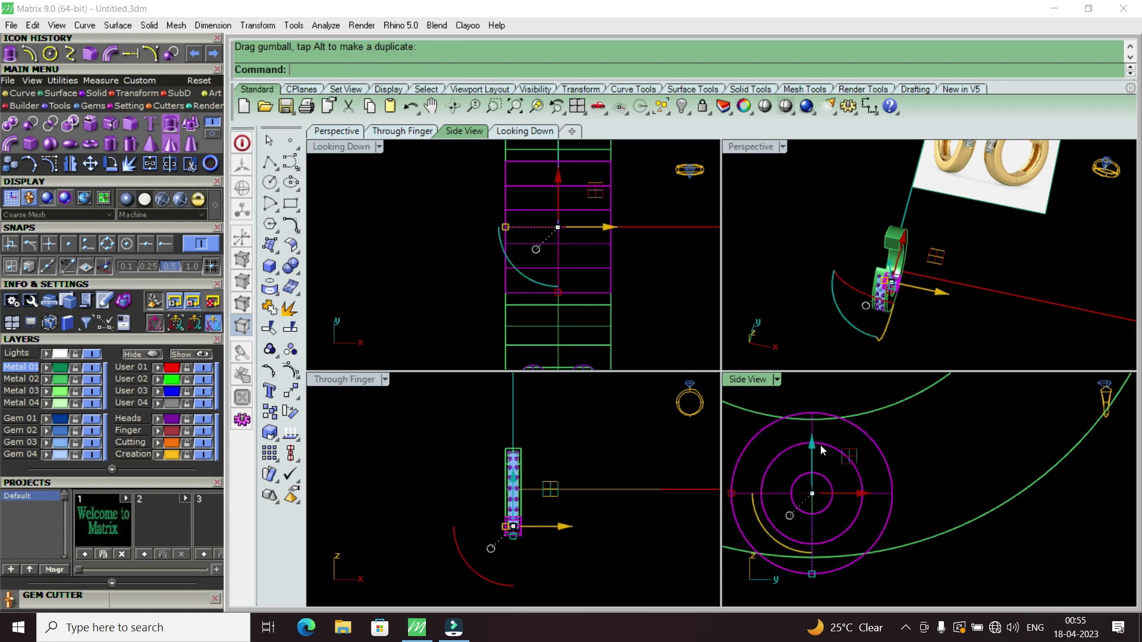
scroll(832, 464, "down", 3)
left_click(841, 473)
scroll(854, 505, "down", 2)
scroll(857, 505, "down", 1)
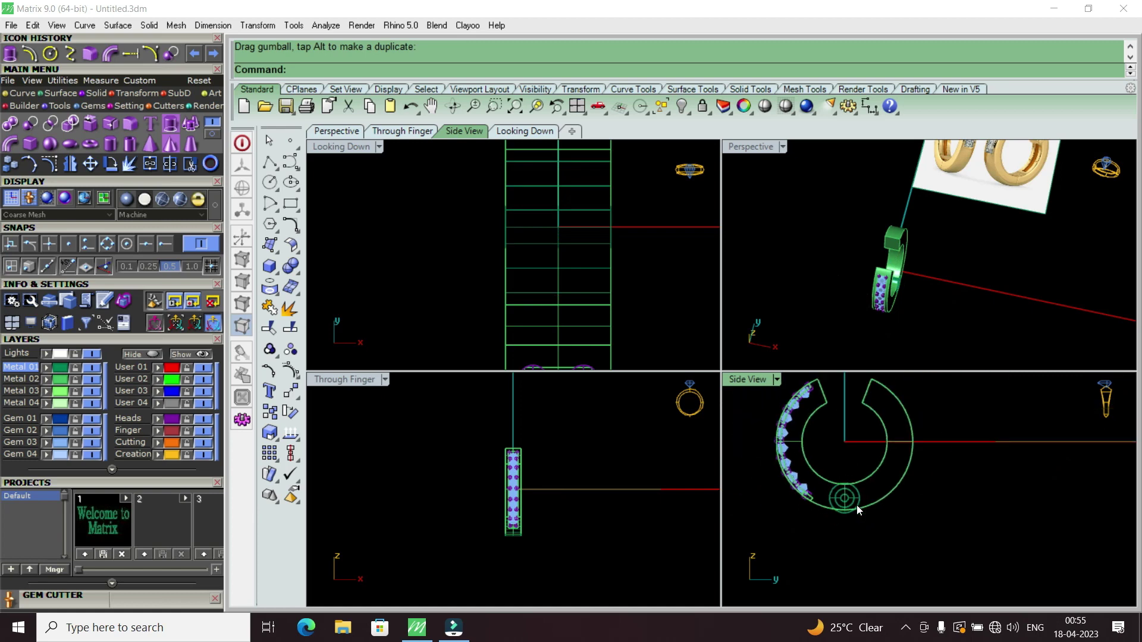
scroll(857, 504, "up", 3)
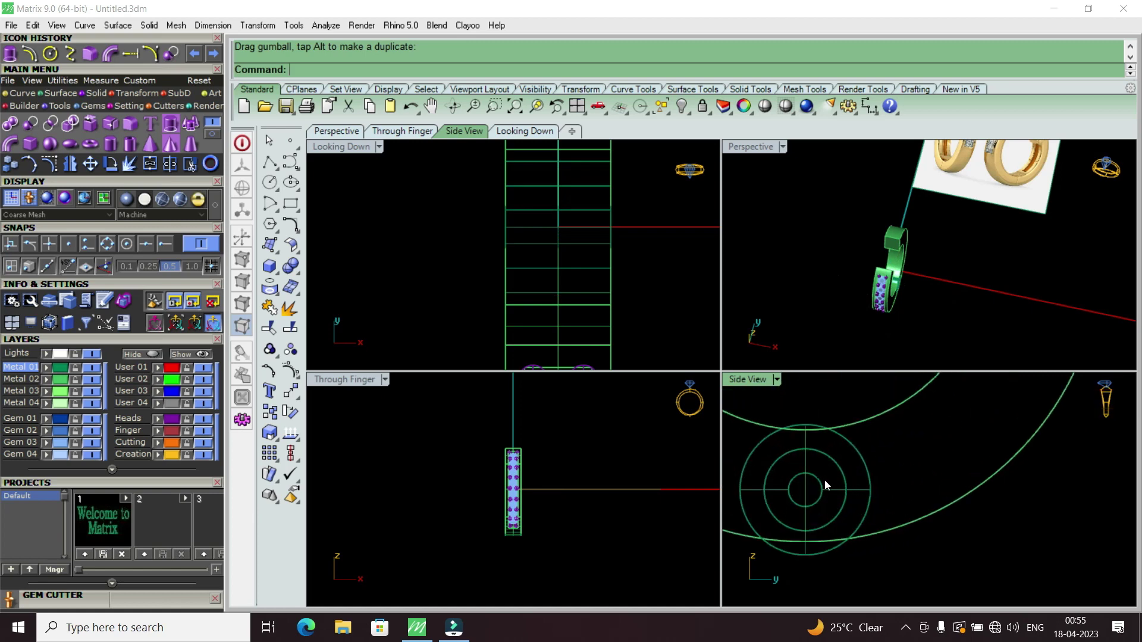
Step: Maximize the Perspective view and orbit in to inspect the hinge joint
left_click(763, 176)
key("ctrl+m")
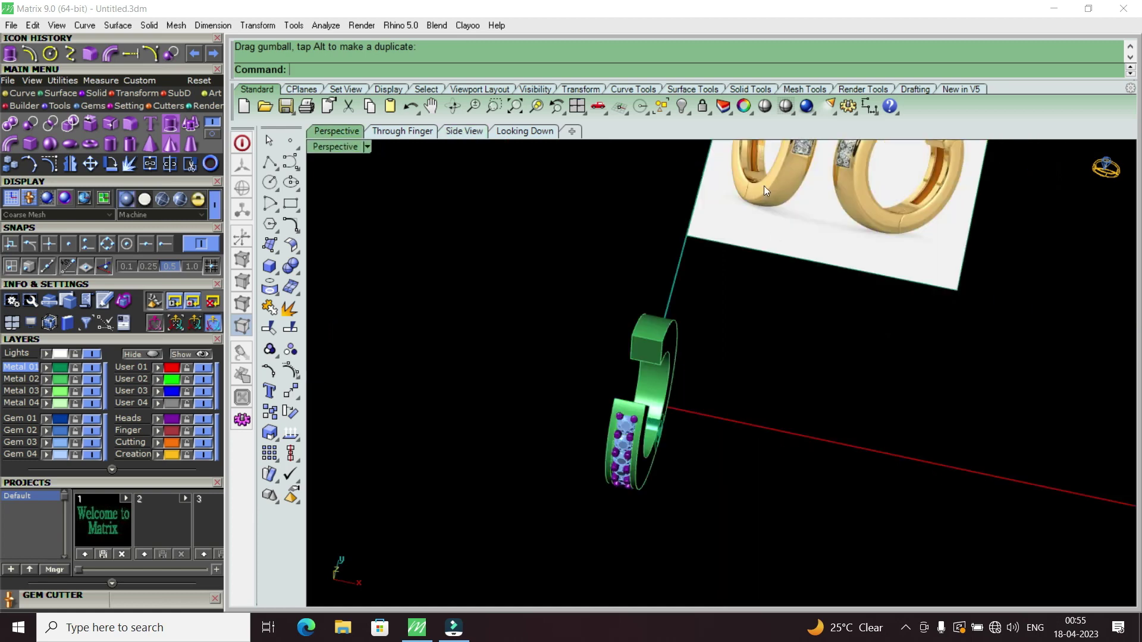
mouse_move(764, 185)
right_mouse_down()
mouse_move(723, 387)
mouse_move(559, 376)
right_mouse_up()
scroll(551, 415, "up", 3)
mouse_move(550, 415)
right_mouse_down()
mouse_move(556, 348)
mouse_move(562, 448)
right_mouse_up()
left_click(500, 356)
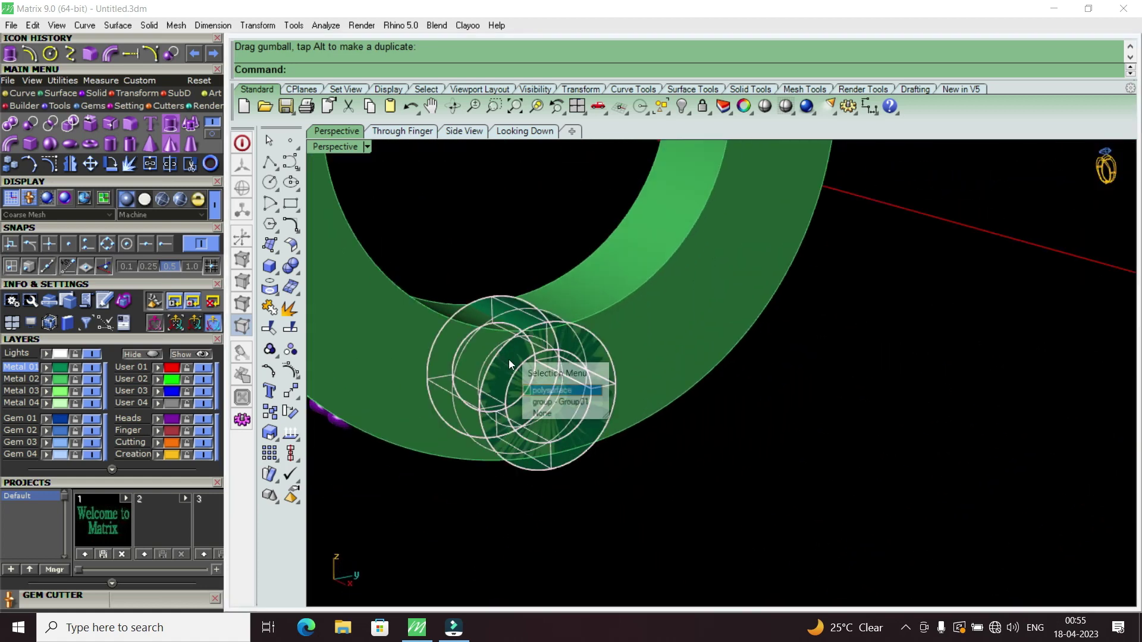
scroll(516, 371, "up", 2)
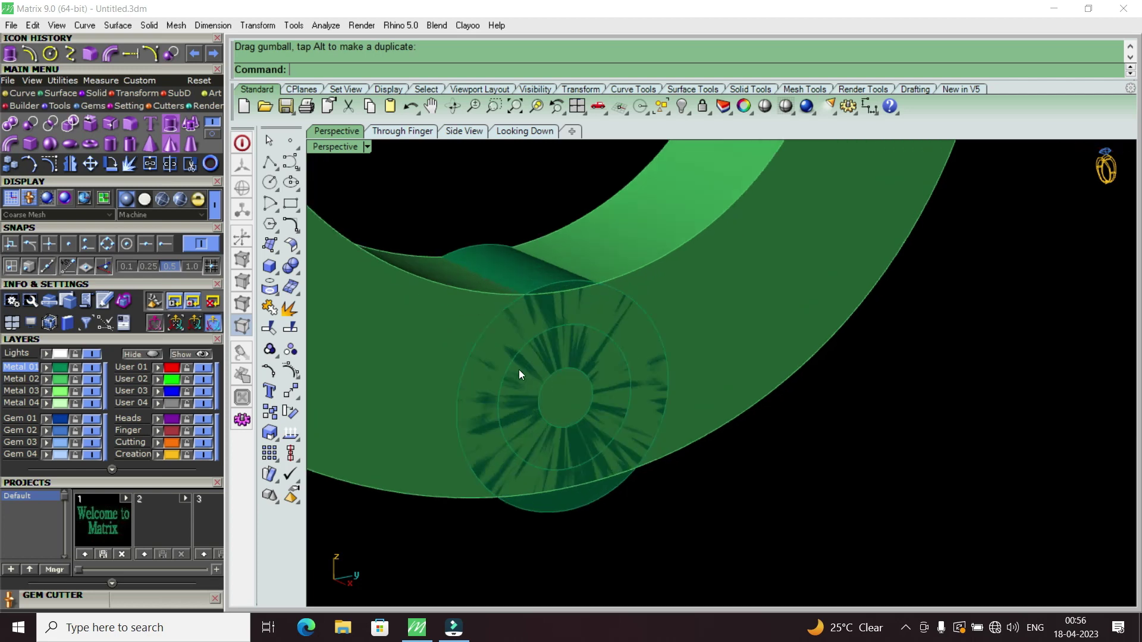
left_click(512, 356)
left_click(358, 190)
Step: Restore the four-view layout and select the purple inner circle
double_click(351, 147)
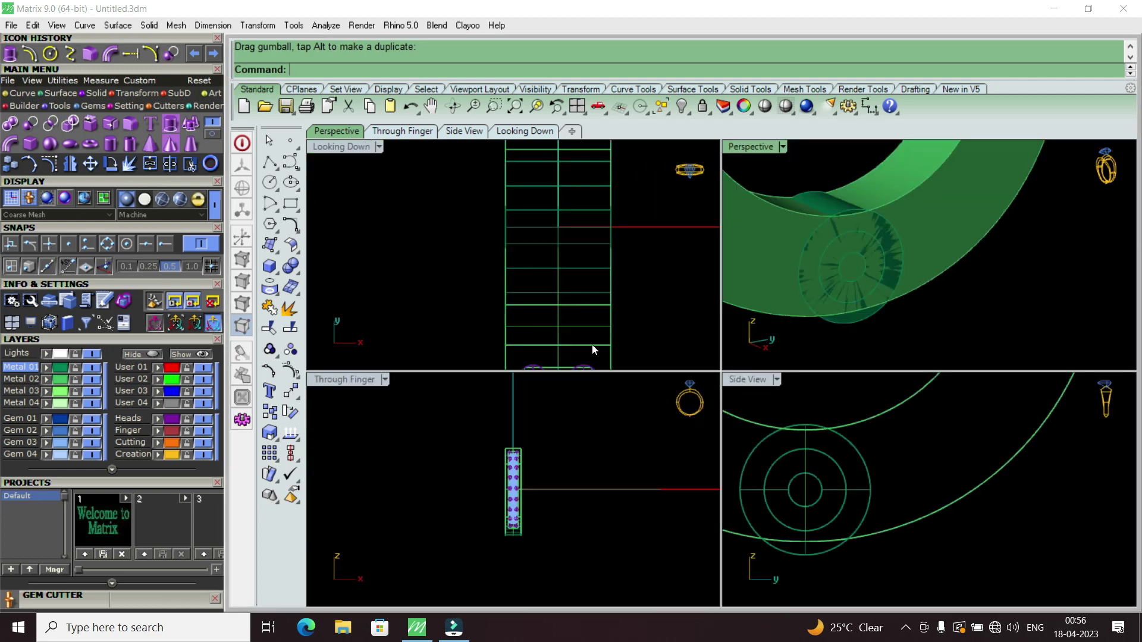
left_click(846, 496)
left_click(900, 539)
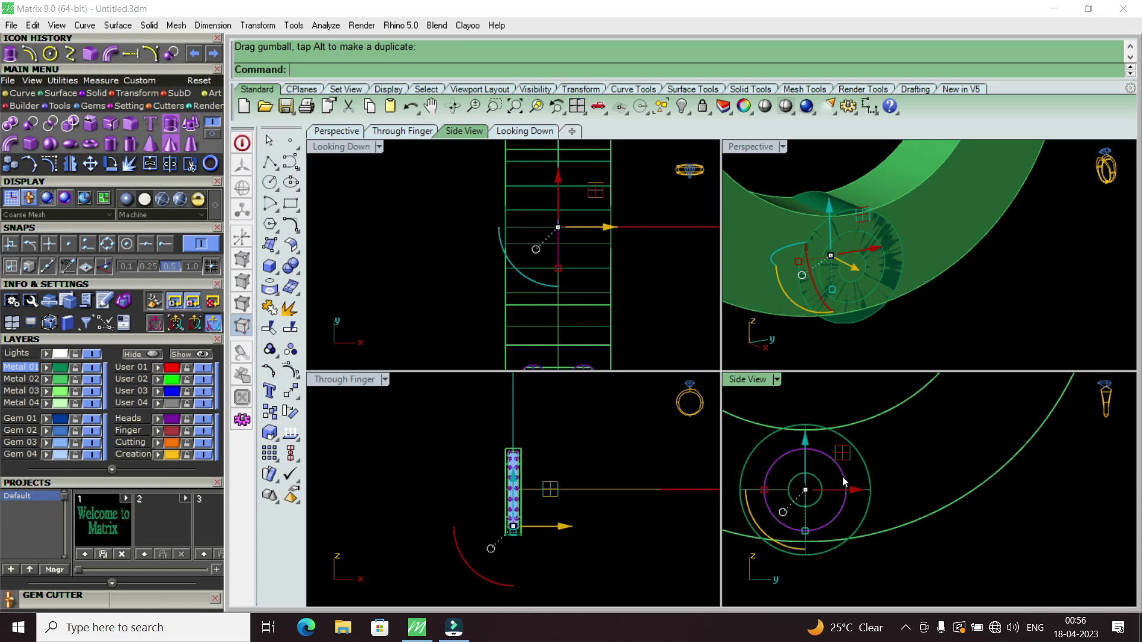
Step: Extrude the purple circle straight into a cylinder
left_click(170, 125)
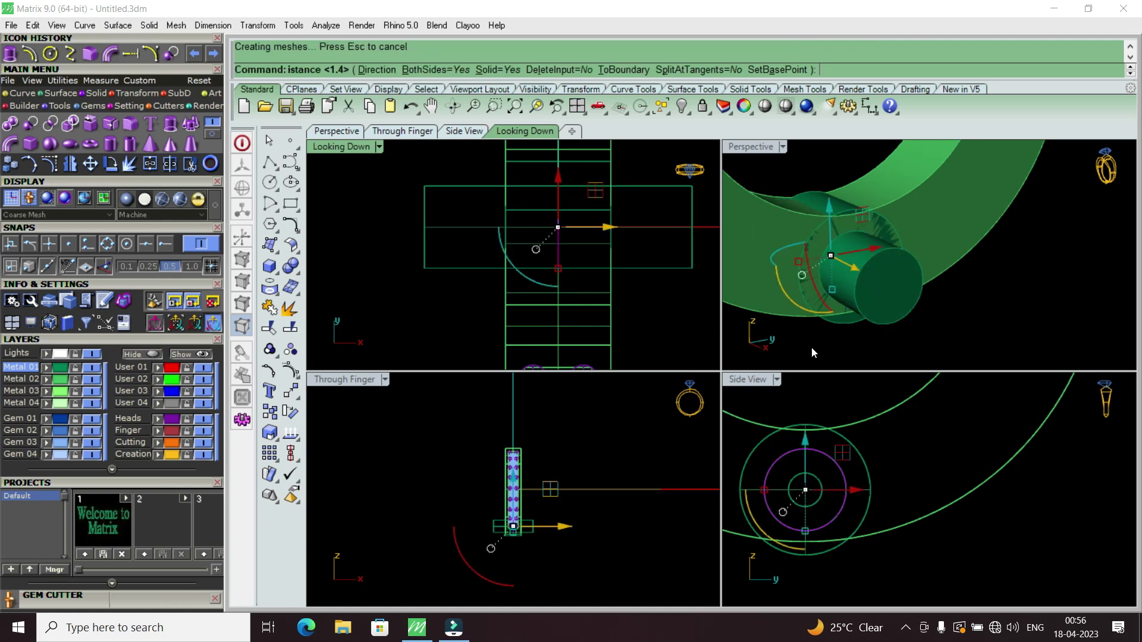
left_click(919, 233)
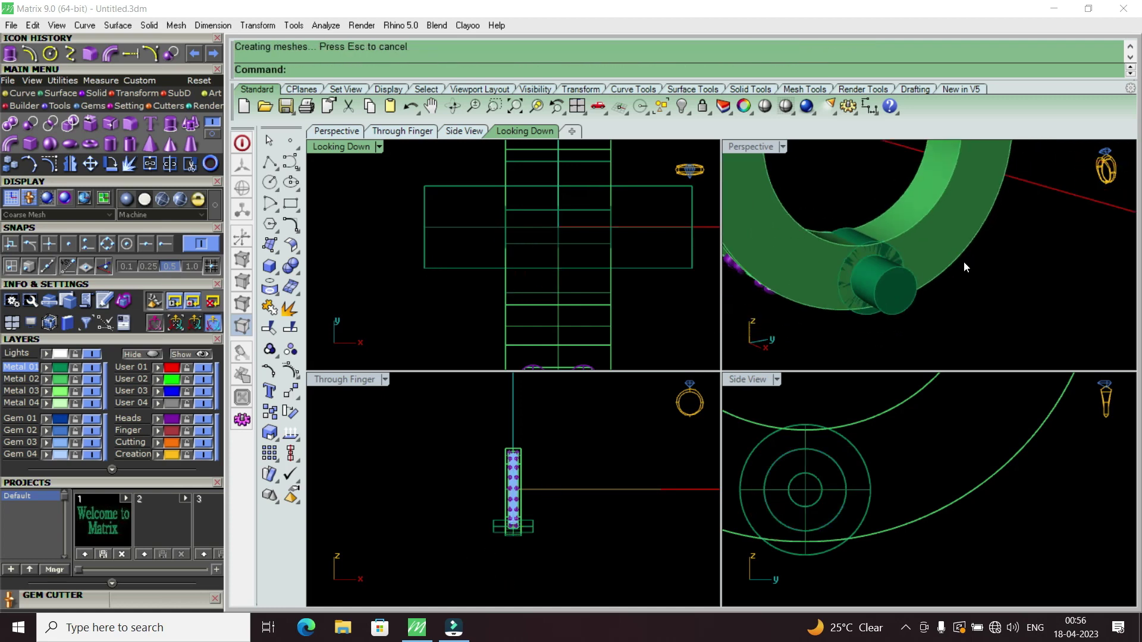
right_click_drag(918, 233, 901, 283)
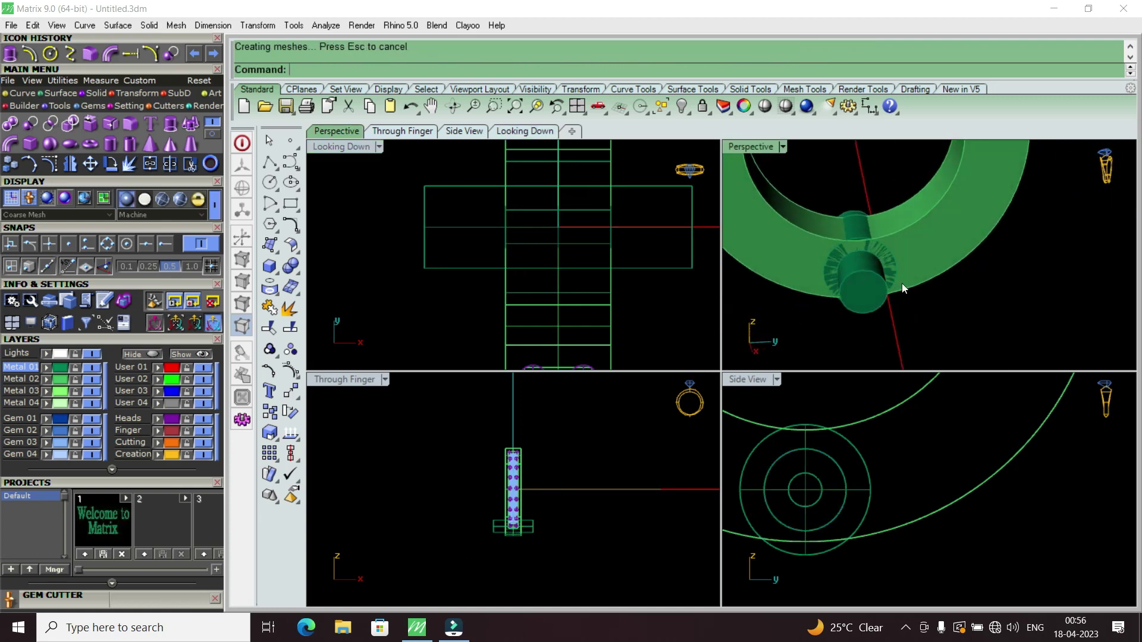
Step: Boolean-difference the cylinder from the hoop to bore the pin hole
left_click(170, 54)
left_click(923, 241)
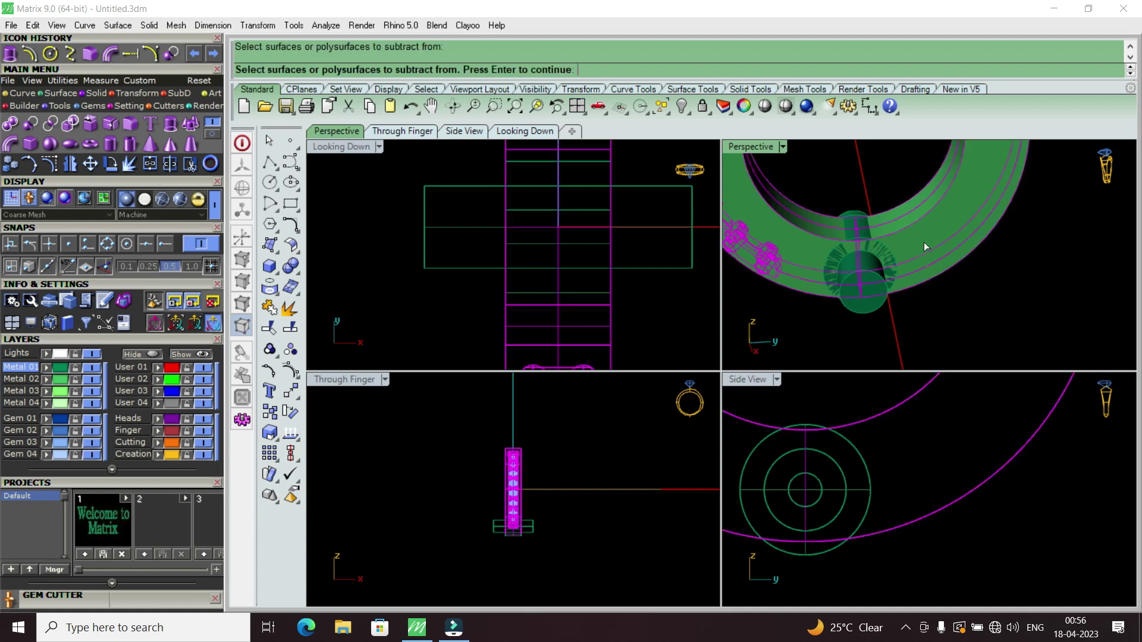
key("Return")
left_click(866, 292)
key("Return")
key("Return")
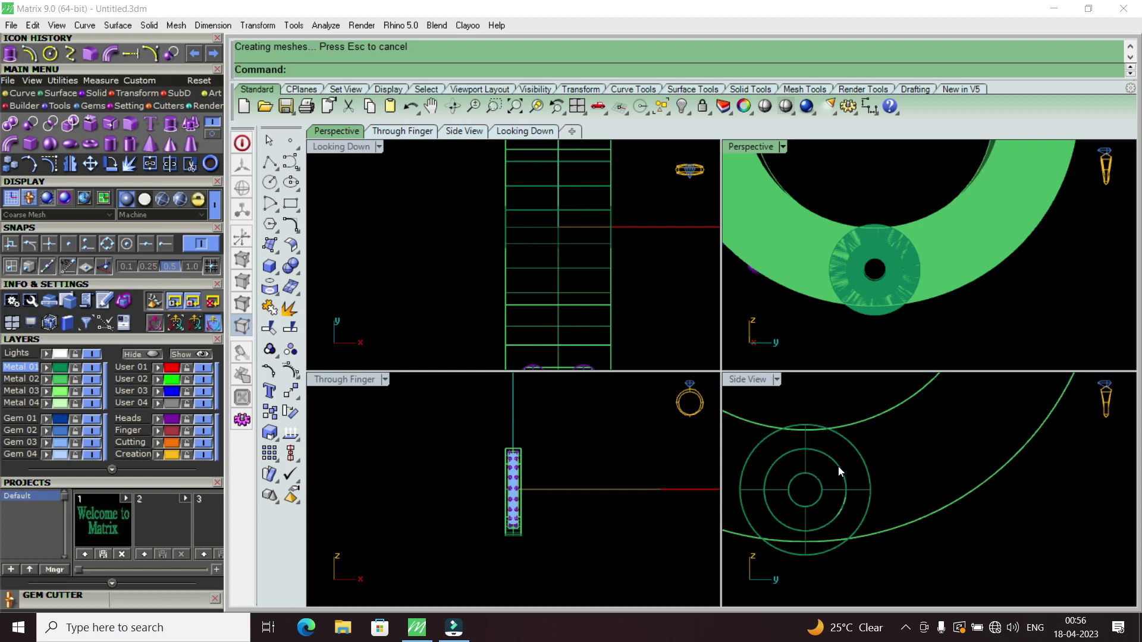
Step: Draw a vertical line through the circles' centre, extending both ways
left_click(26, 92)
left_click(29, 123)
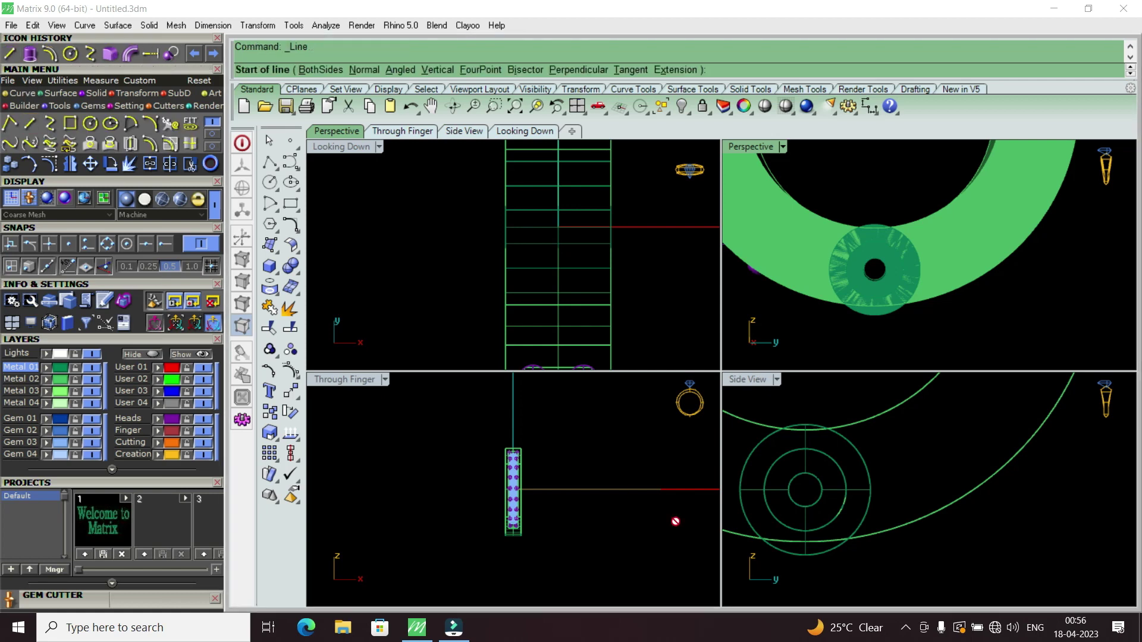
scroll(834, 489, "down", 3)
scroll(835, 489, "up", 2)
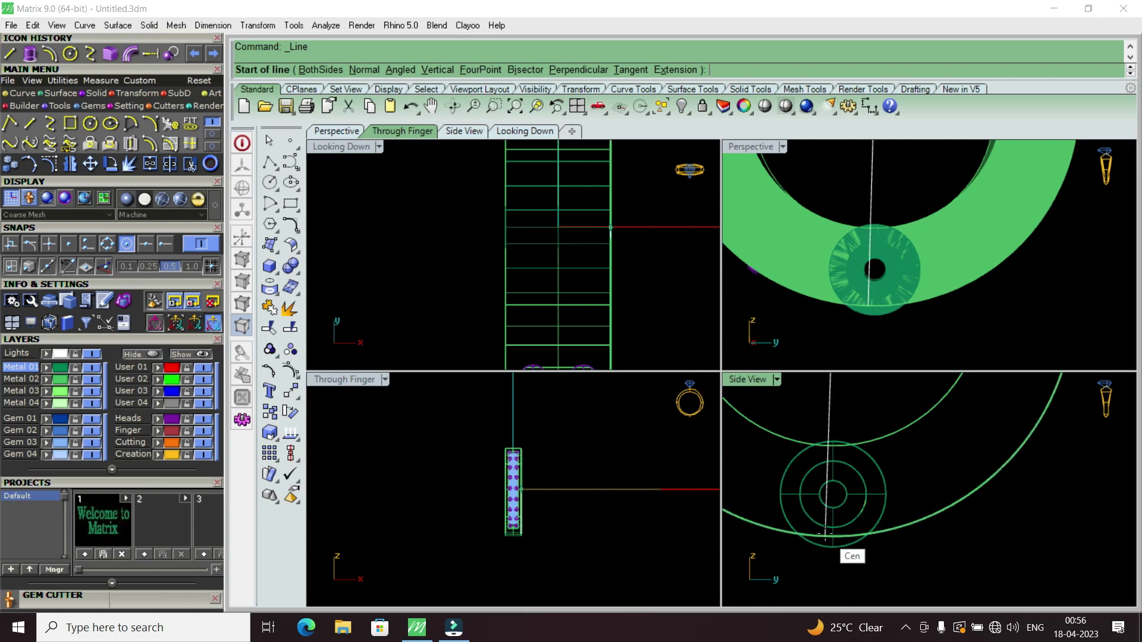
left_click(833, 494)
scroll(835, 520, "down", 2)
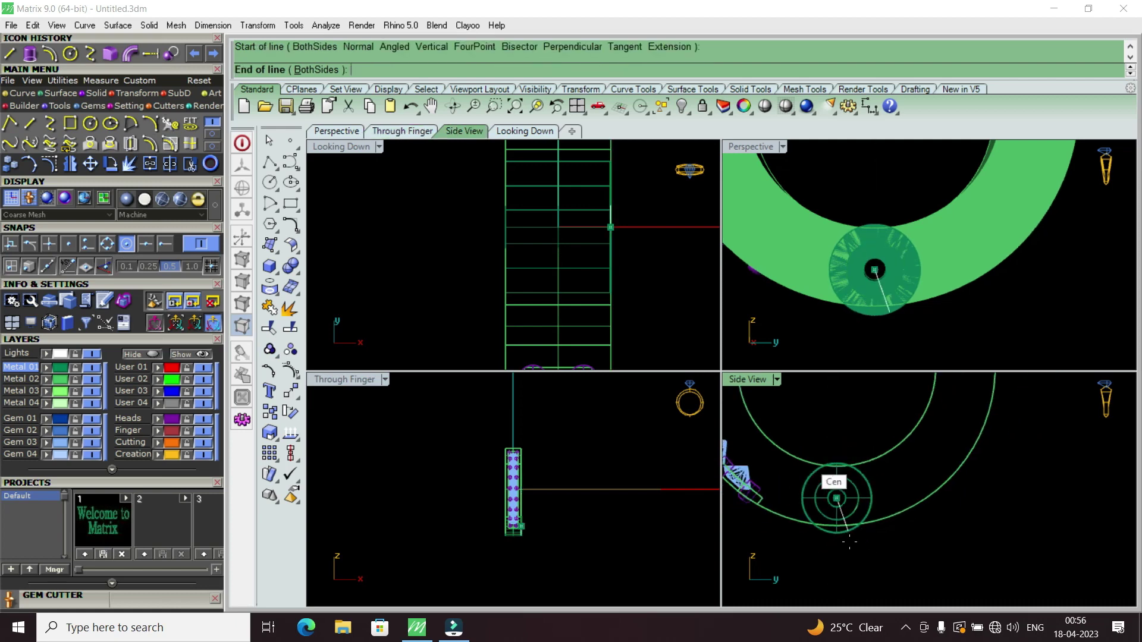
left_click(326, 70)
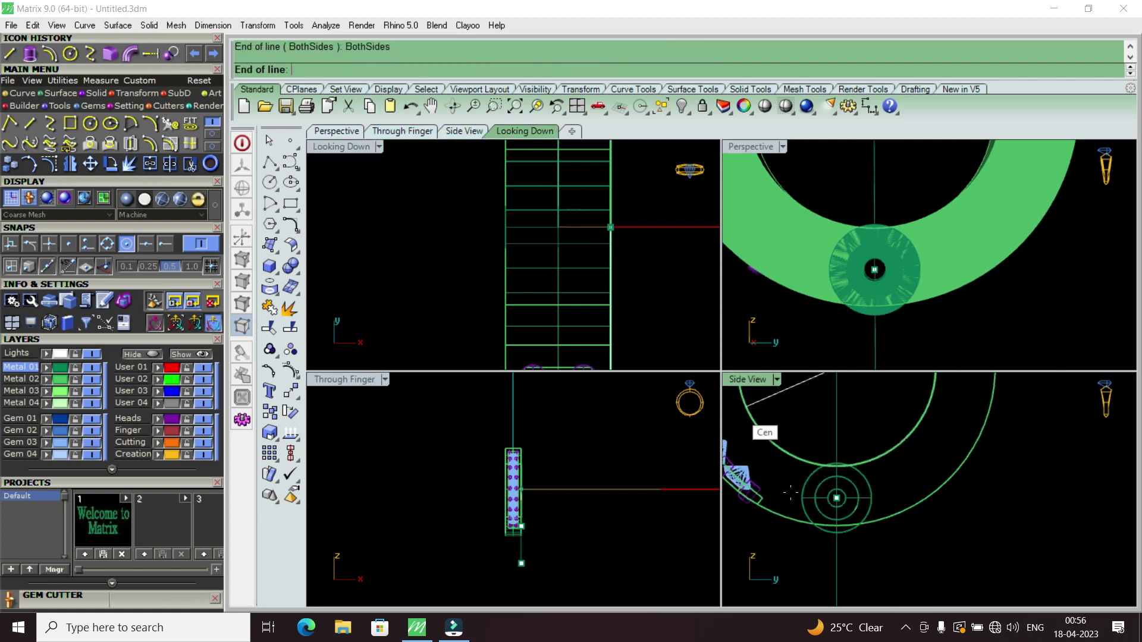
left_click(847, 566)
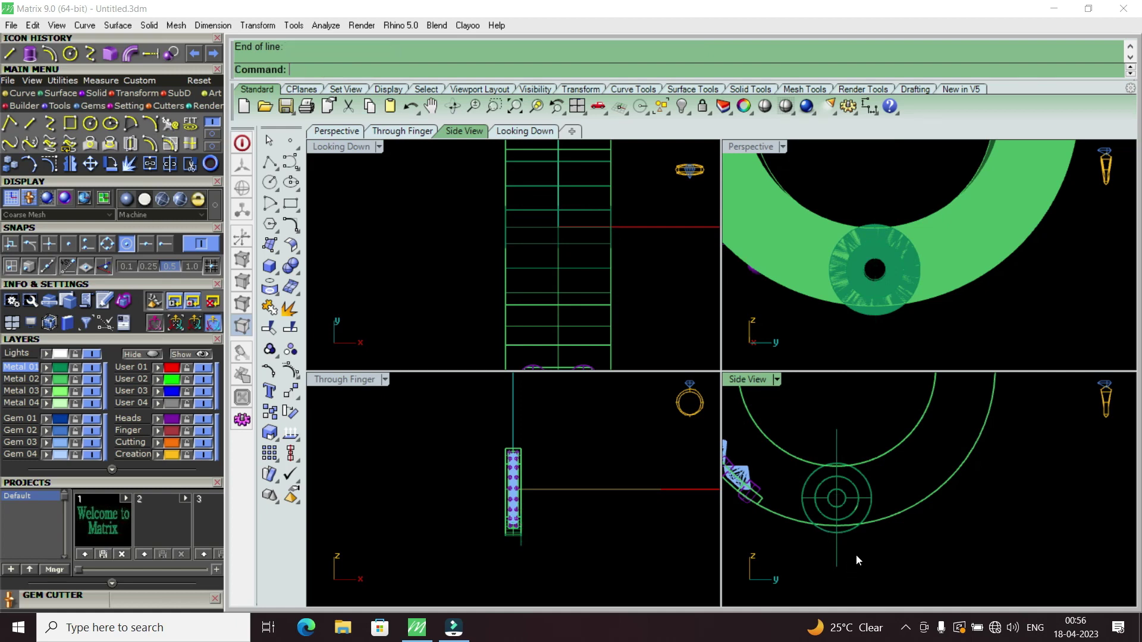
left_click_drag(855, 554, 819, 577)
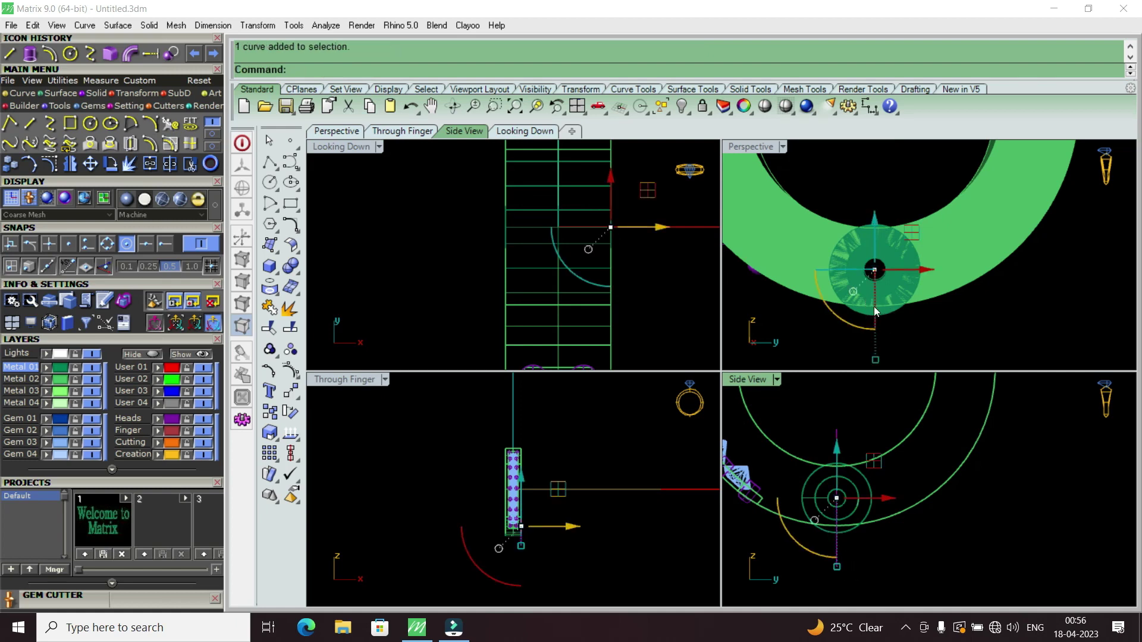
Step: Extrude the line straight at the default distance into a flat cutting surface
left_click(28, 56)
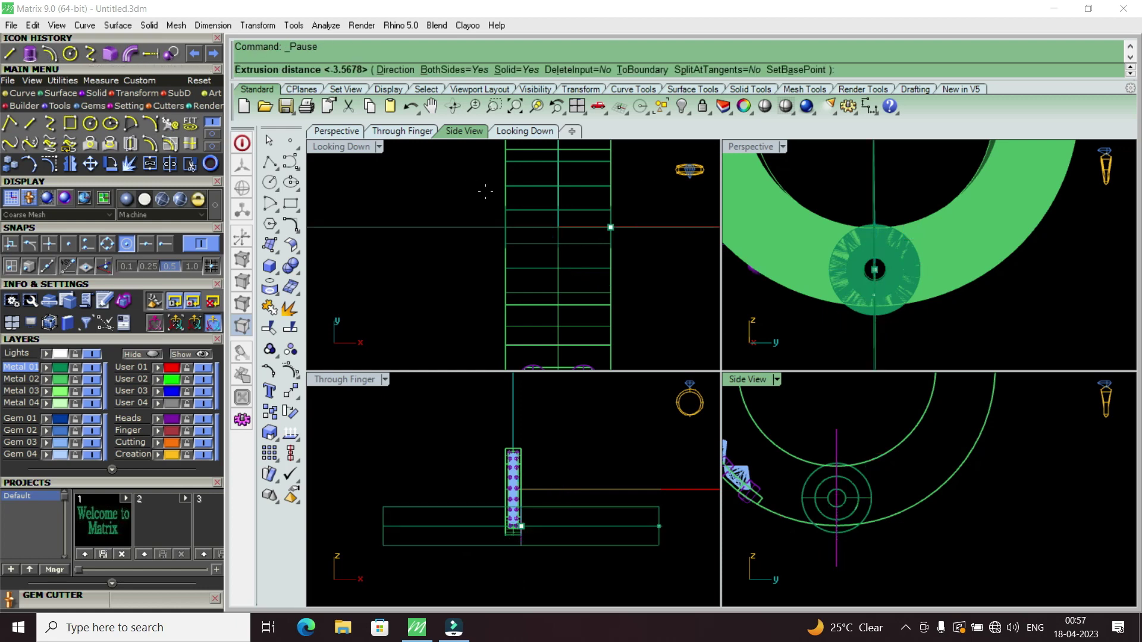
left_click(524, 131)
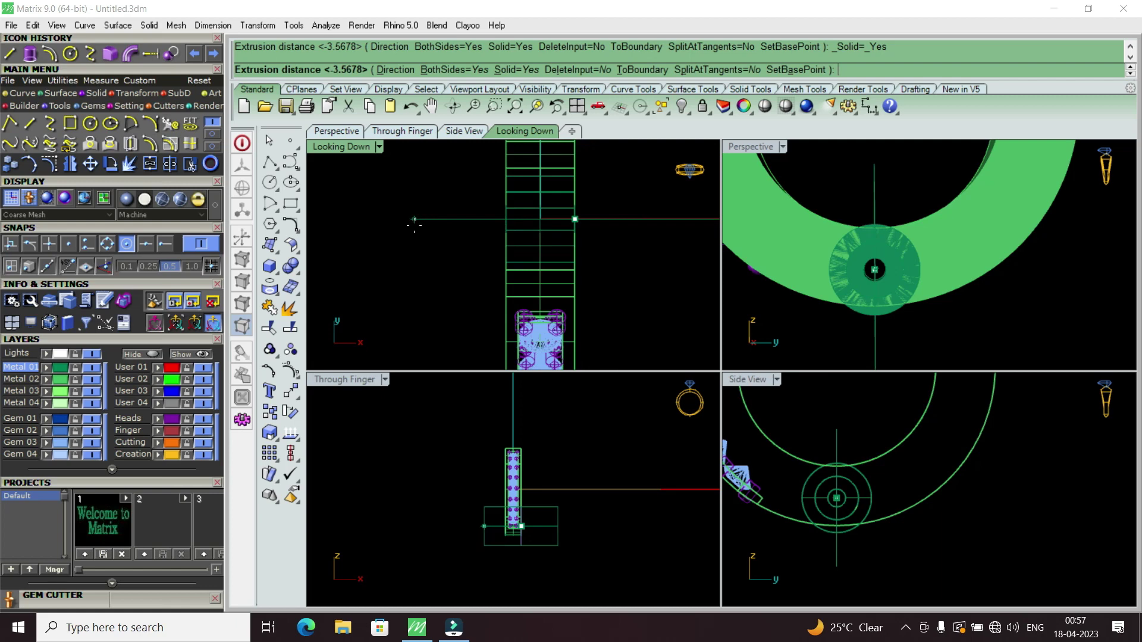
right_click(422, 225)
right_click_drag(913, 223, 766, 169)
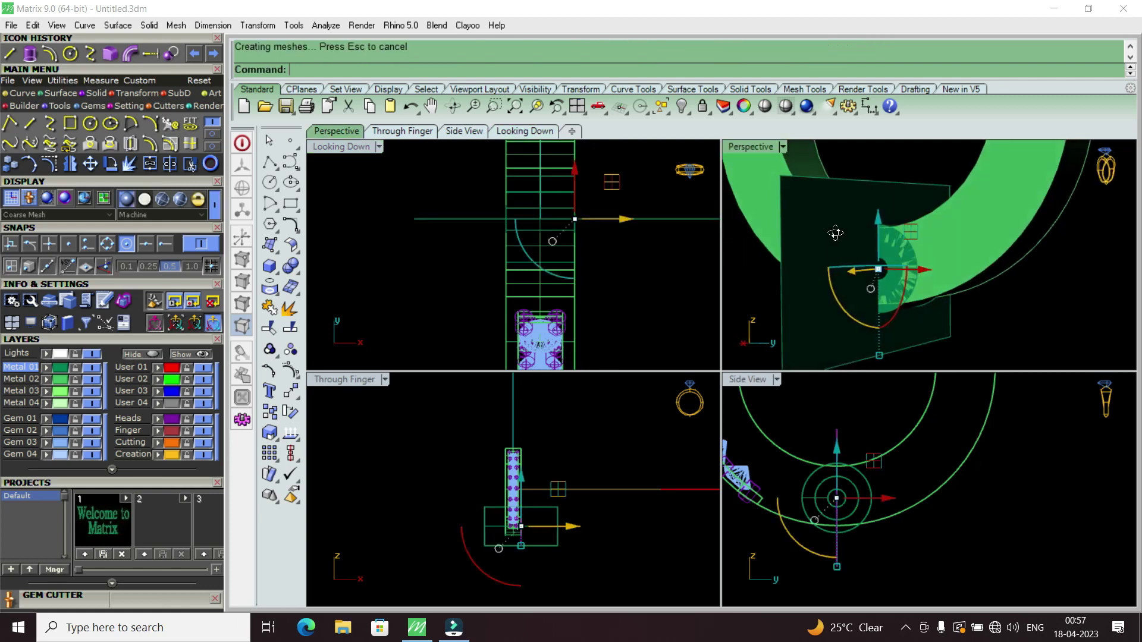
key("Escape")
Step: Set the Perspective view to Shaded and orbit to face the ring
left_click(747, 149)
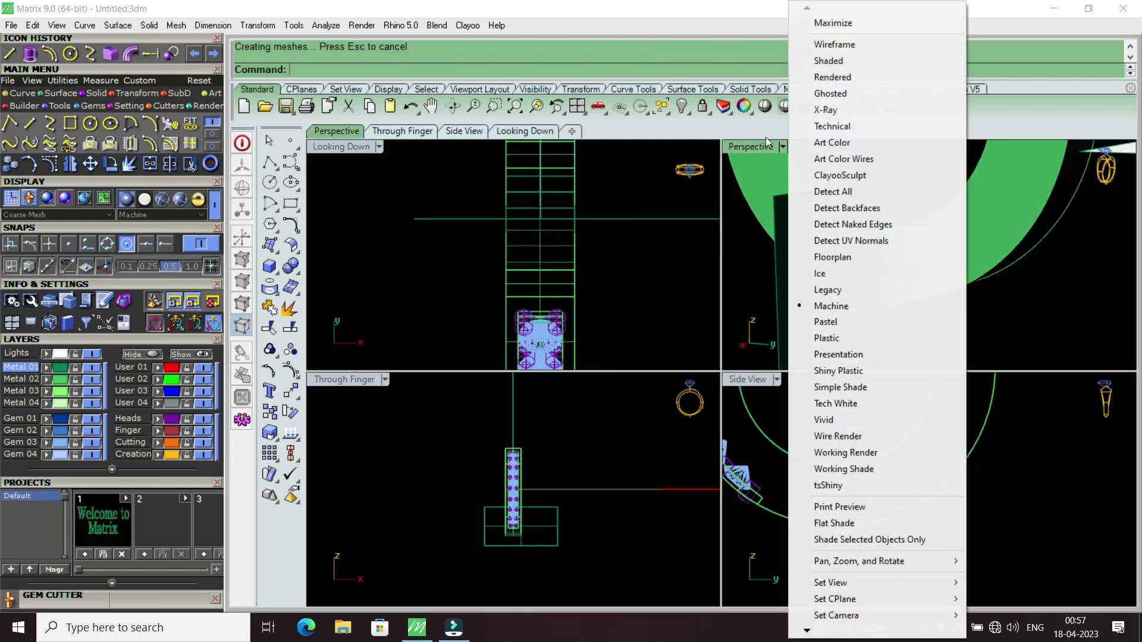
left_click(844, 59)
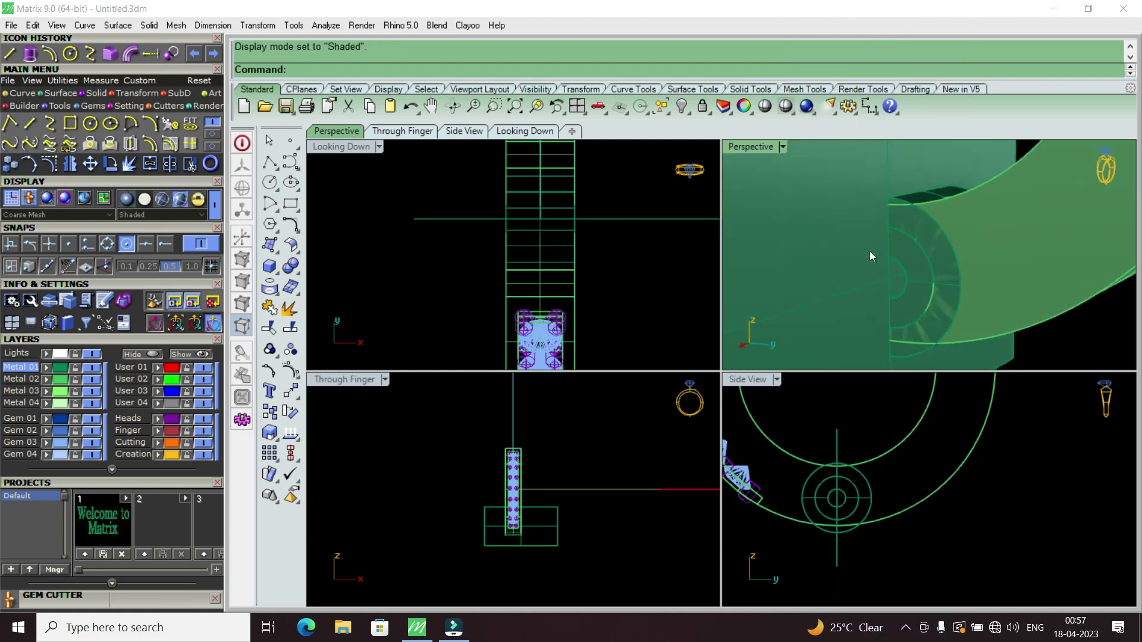
mouse_move(869, 251)
right_mouse_down()
mouse_move(910, 277)
mouse_move(943, 220)
right_mouse_up()
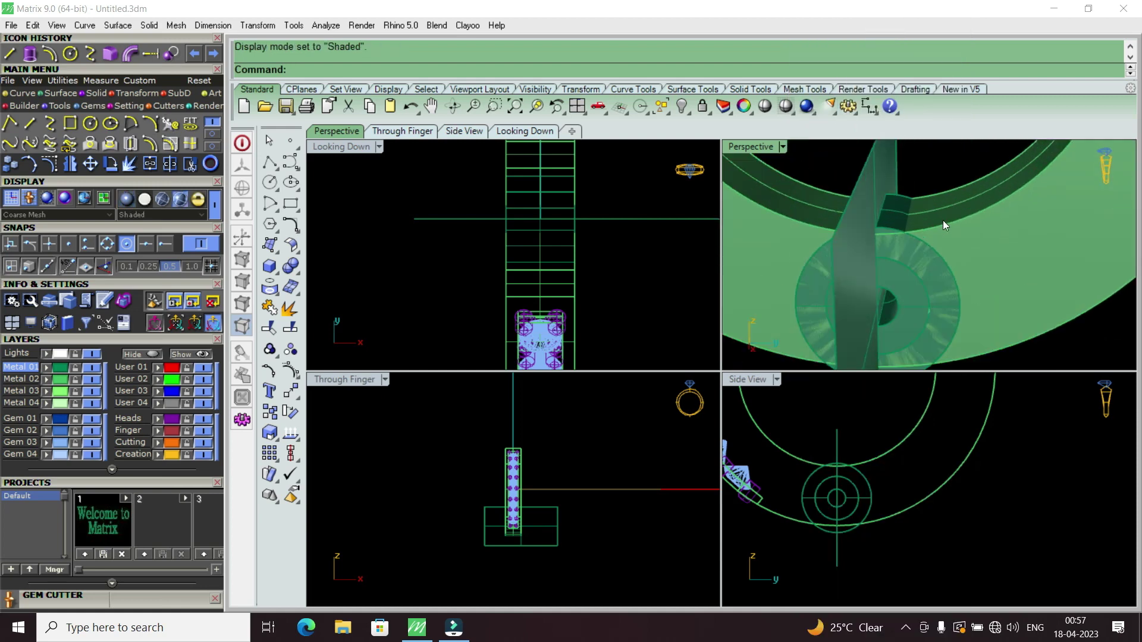
Step: BooleanSplit the hoop with the round hinge piece in a maximized Perspective view
type("B")
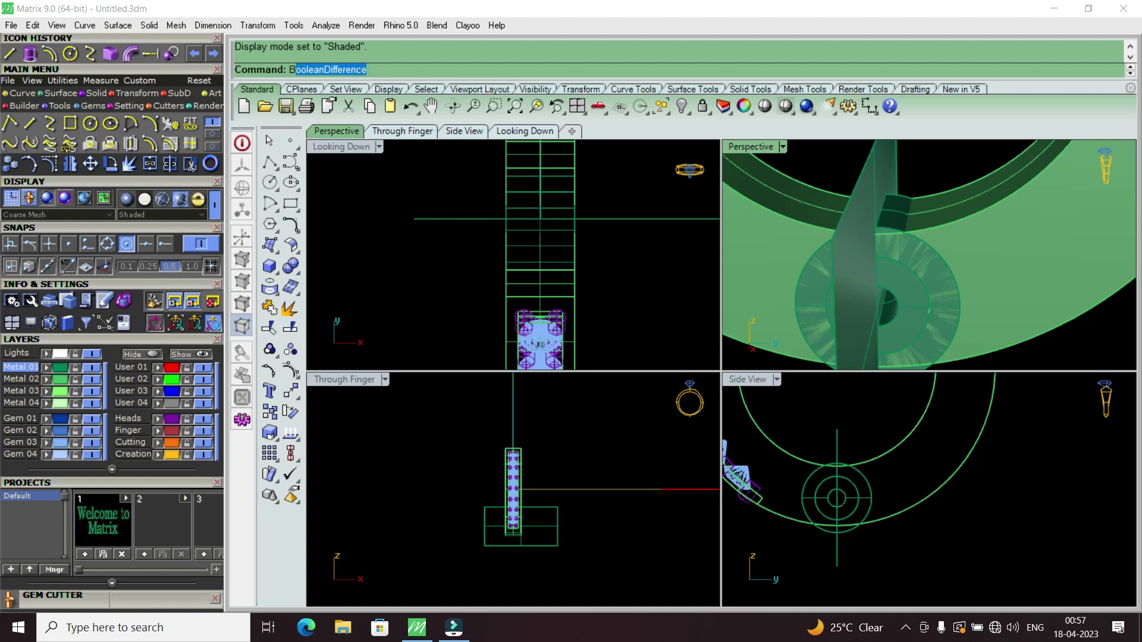
type("o")
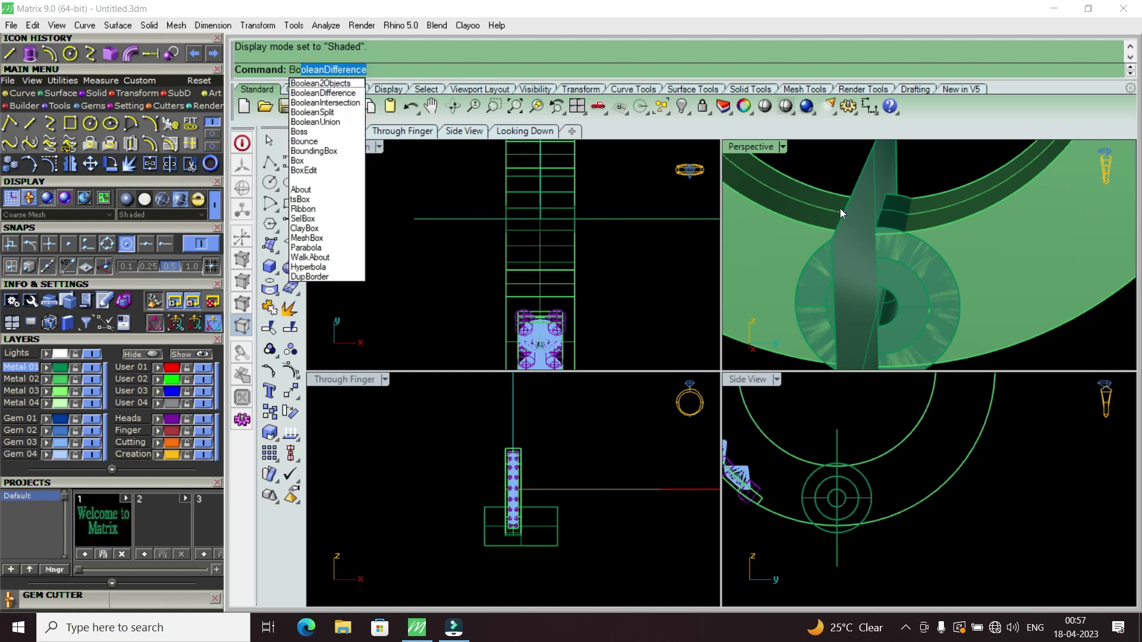
left_click(333, 112)
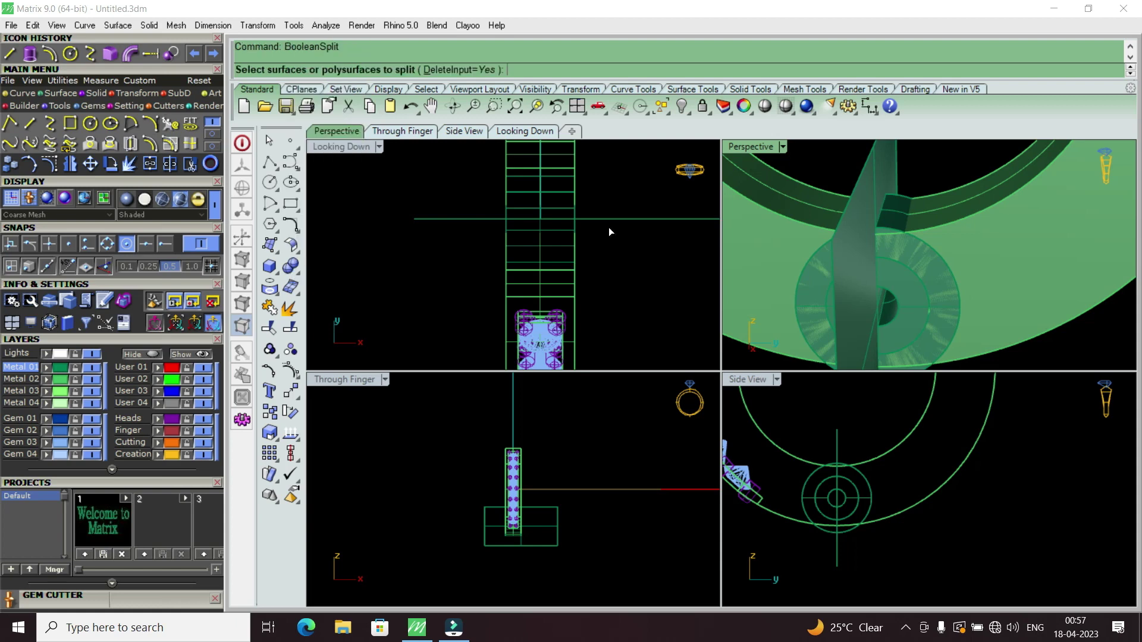
left_click(985, 229)
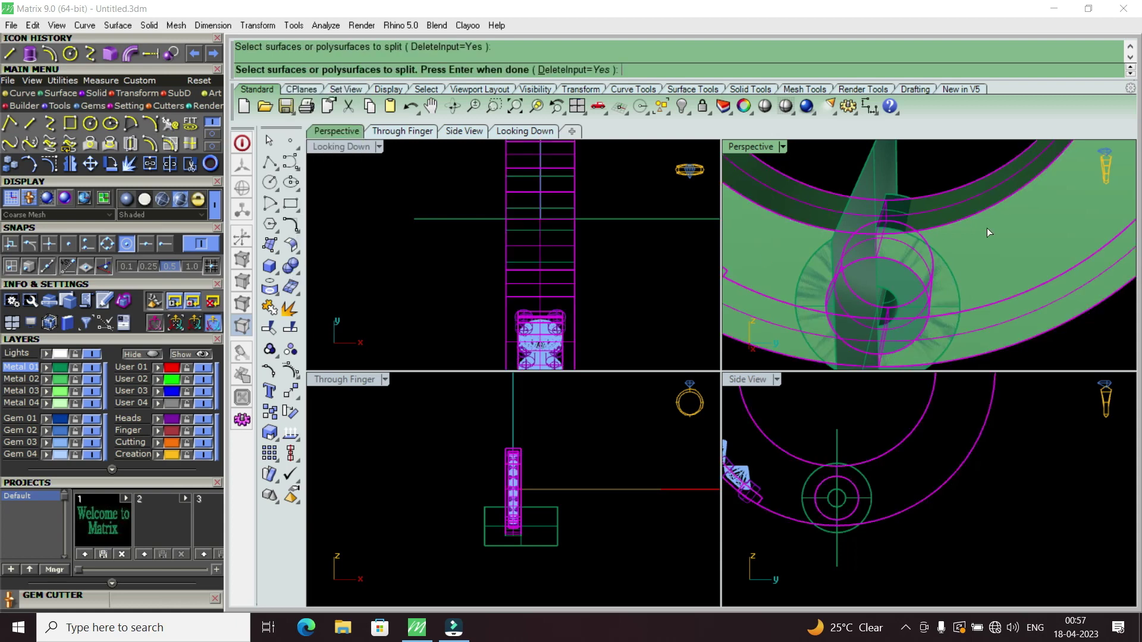
left_click(945, 265)
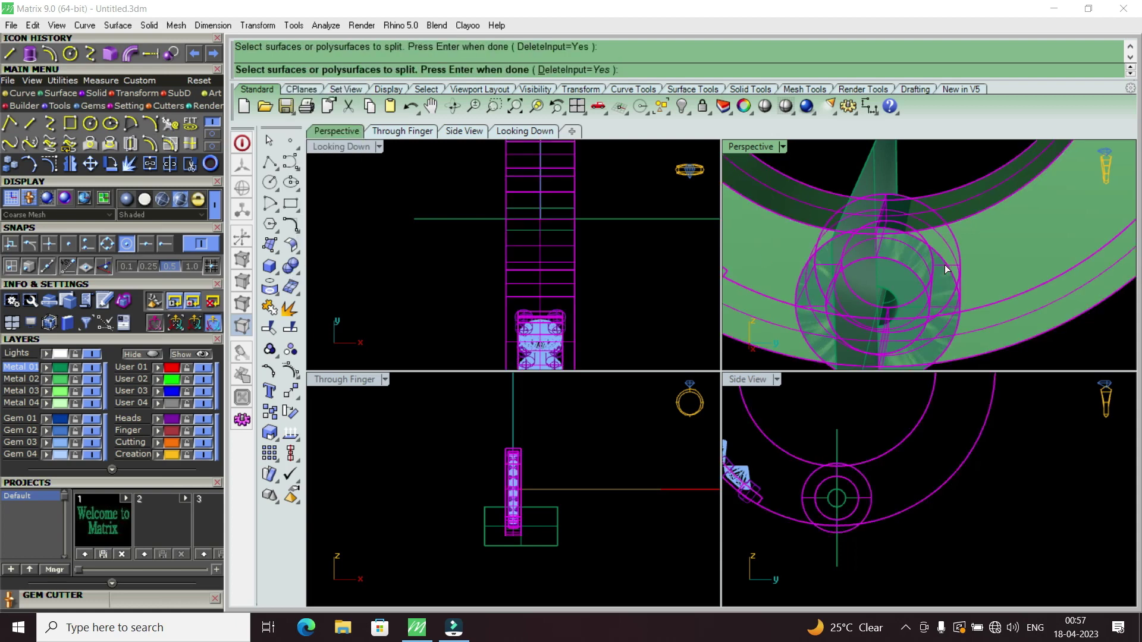
double_click(769, 149)
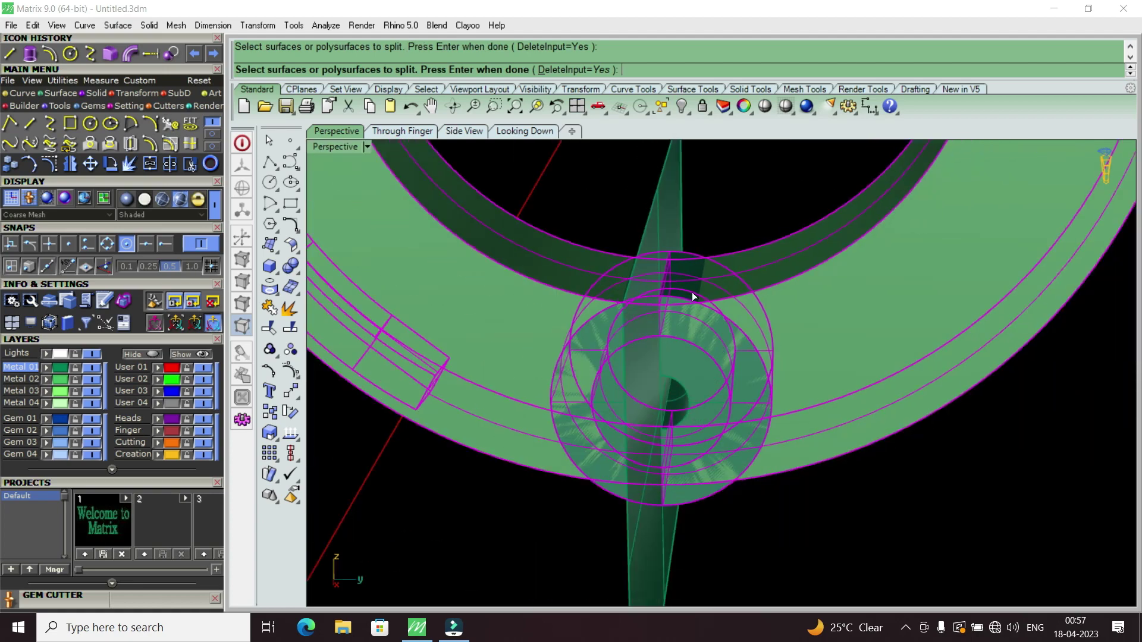
key("Return")
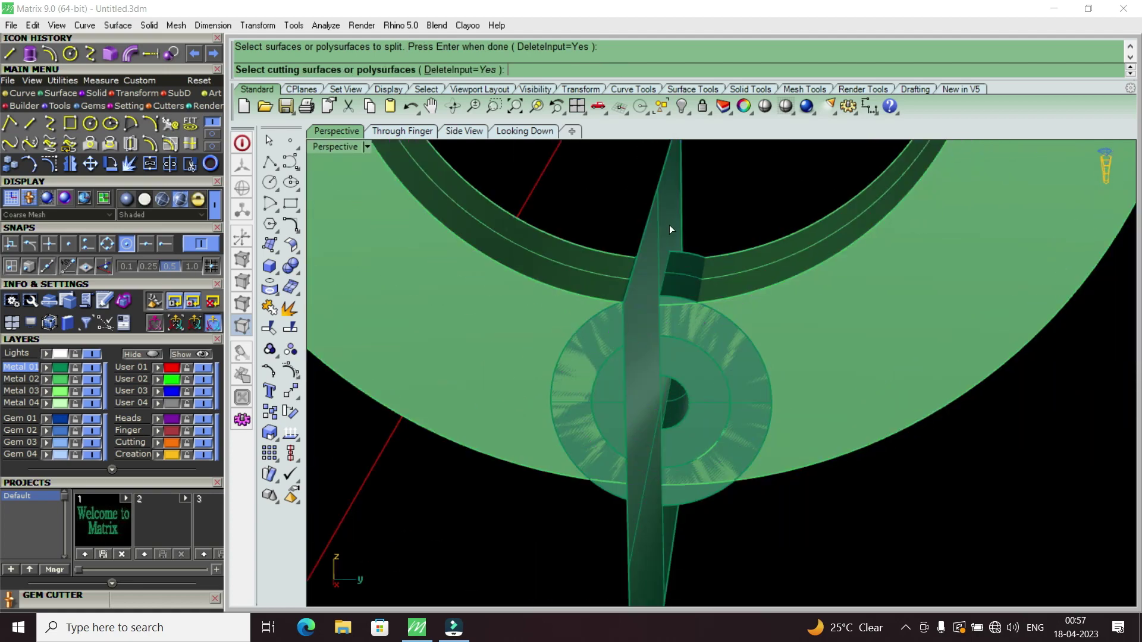
left_click(669, 277)
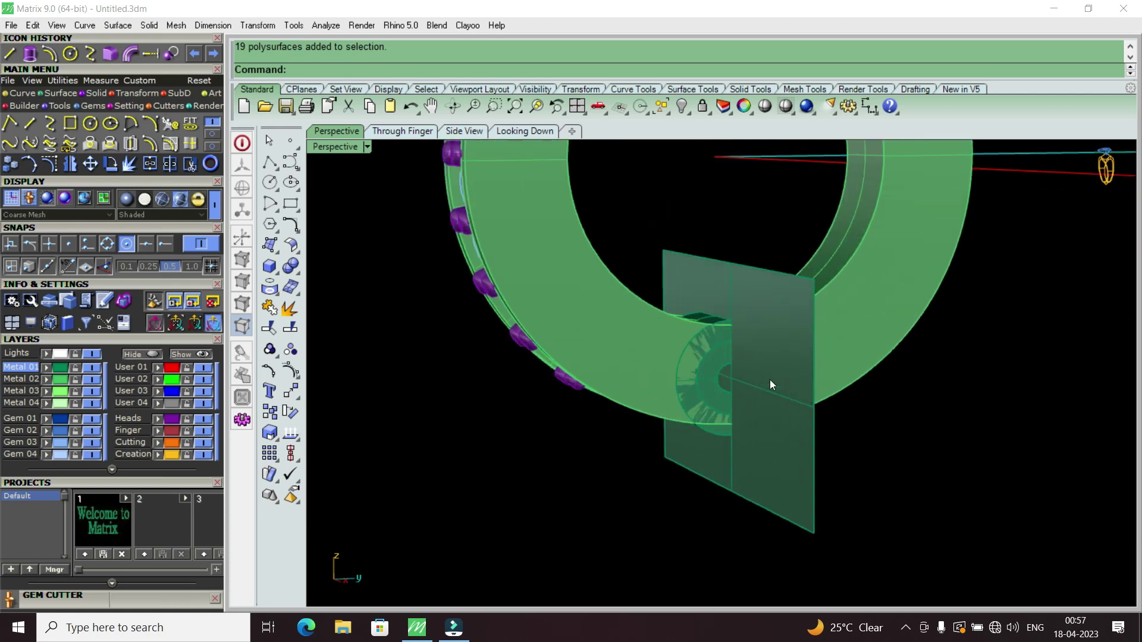
left_click(758, 355)
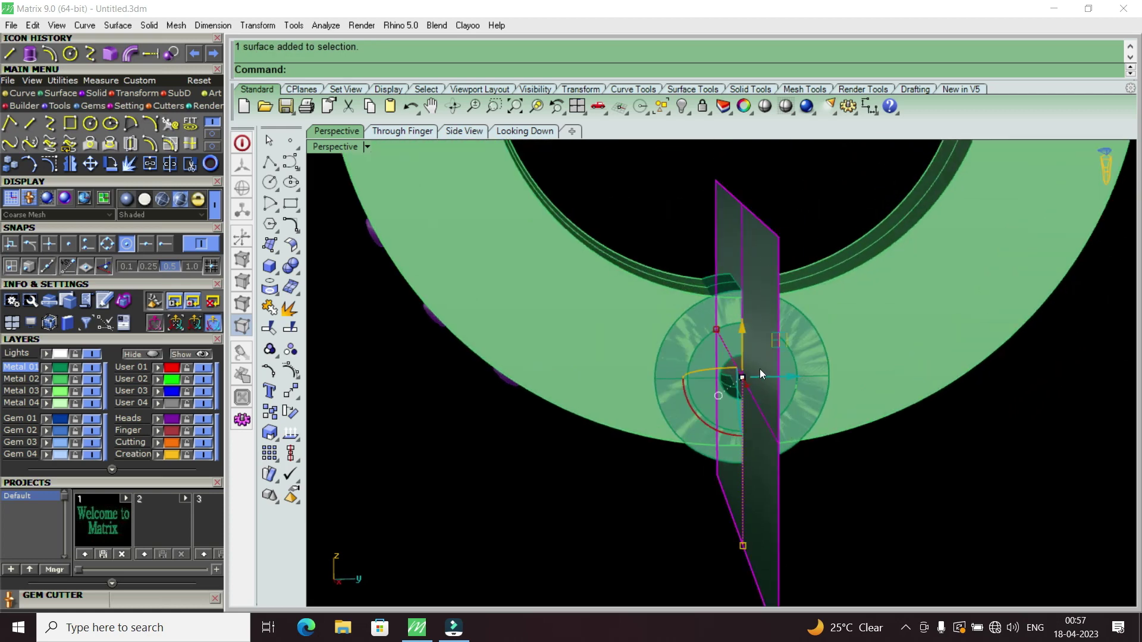
key("Escape")
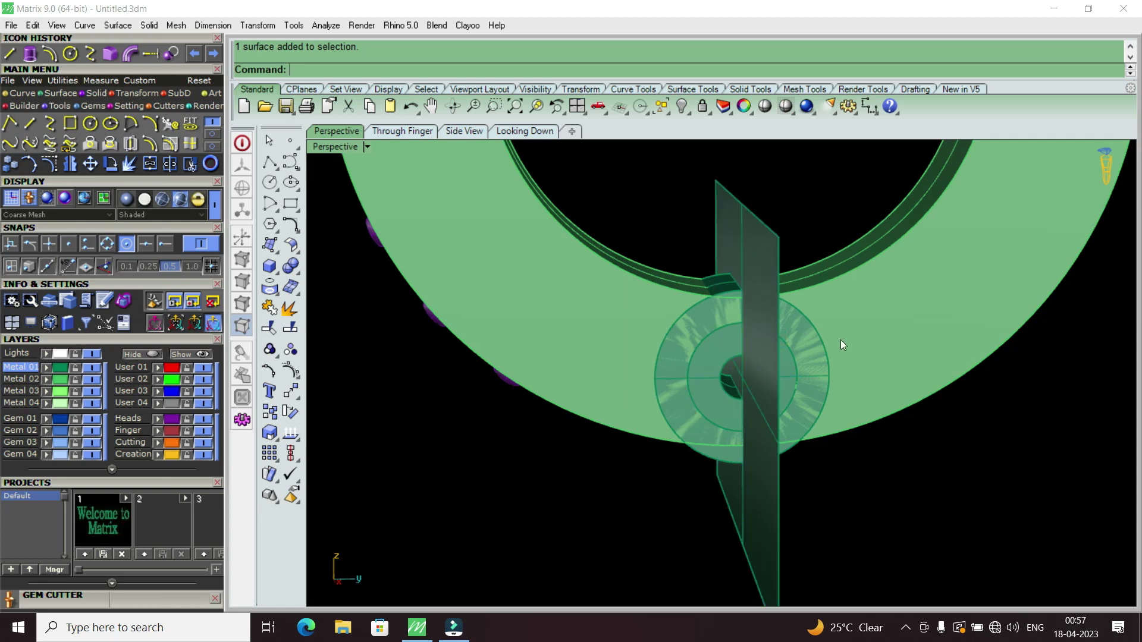
scroll(834, 359, "down", 3)
scroll(830, 359, "down", 2)
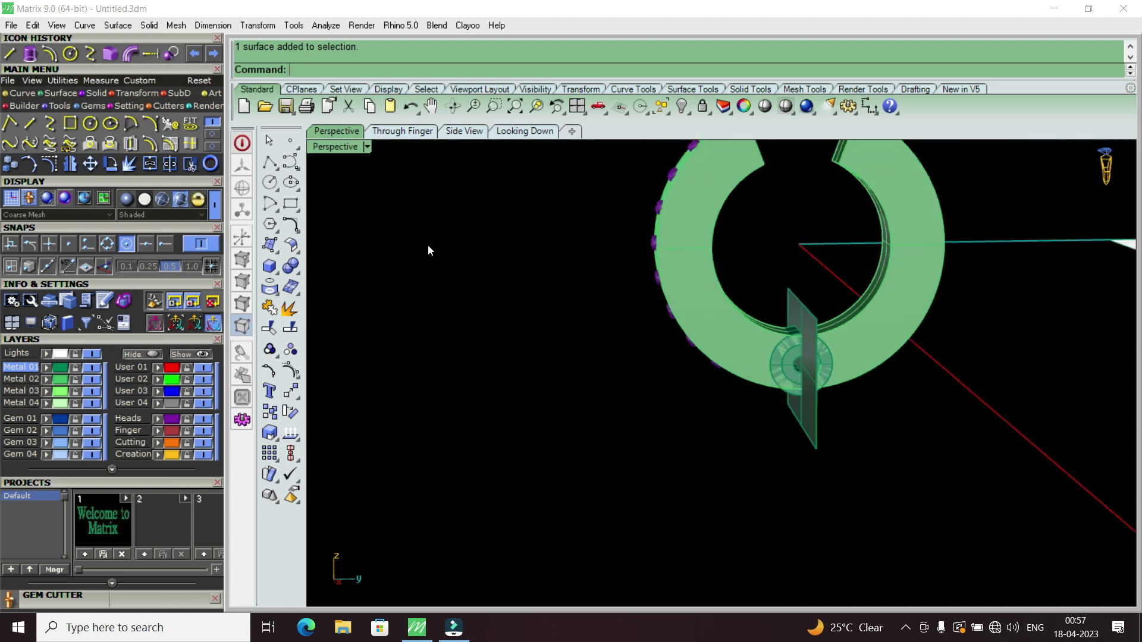
Step: BooleanSplit the hoop using the flat cutting plane through the hinge
type("BooleanDifference")
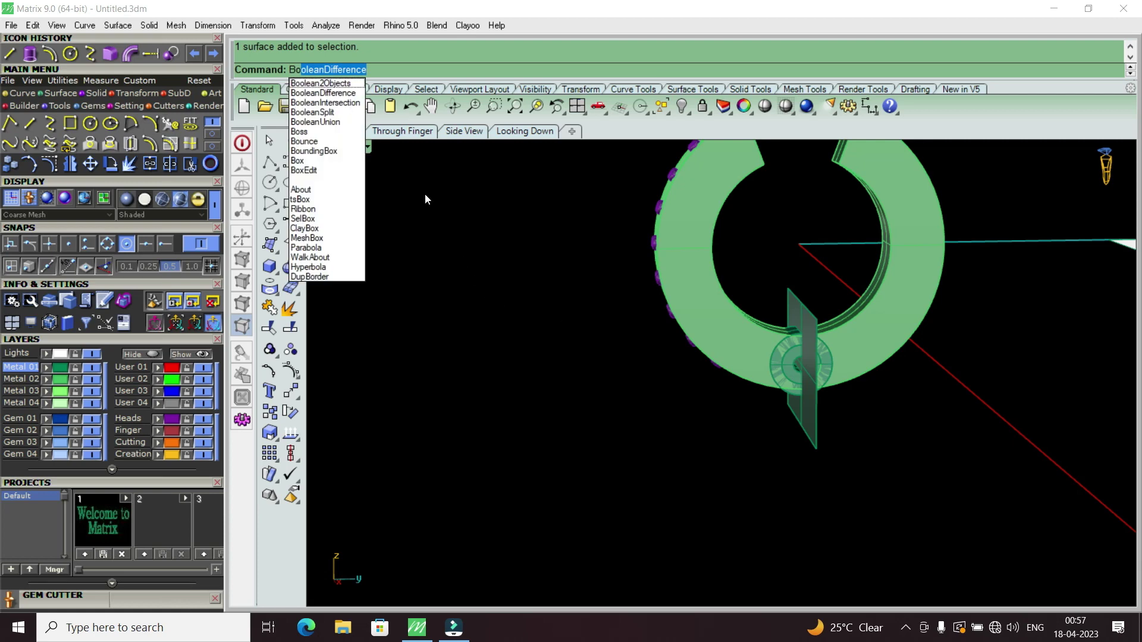
left_click(334, 112)
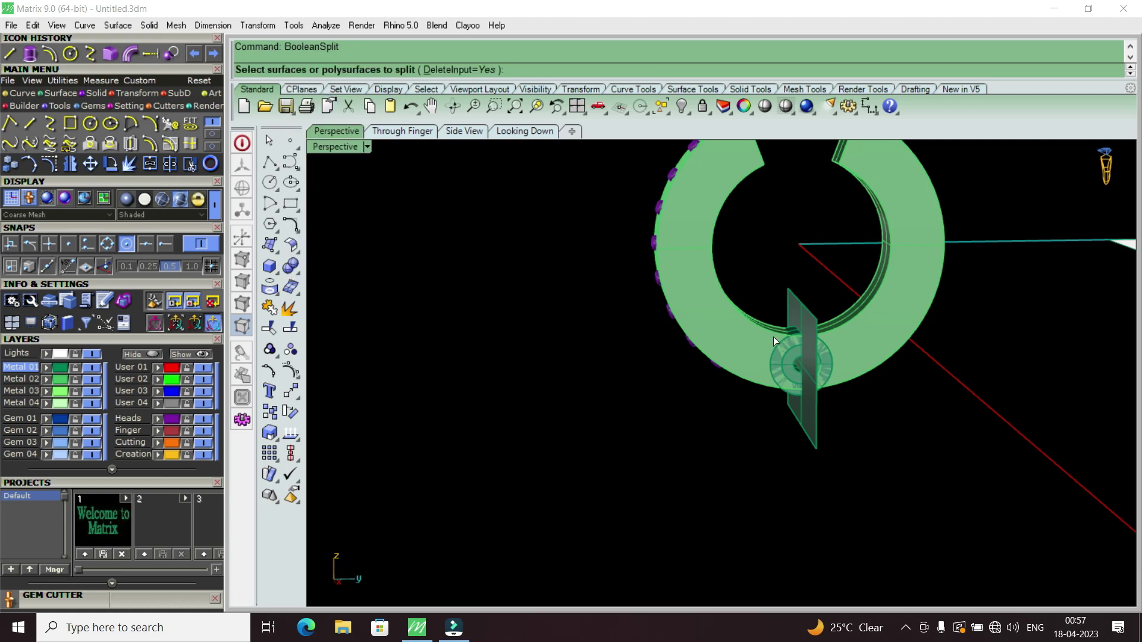
left_click(854, 337)
scroll(854, 337, "down", 2)
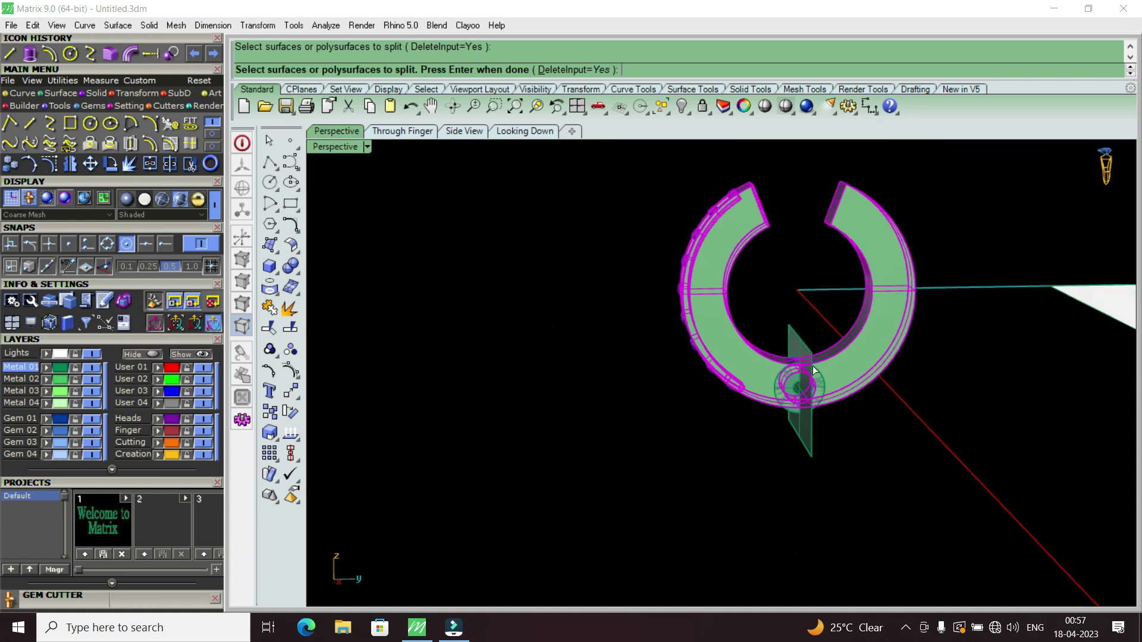
scroll(812, 365, "up", 2)
scroll(794, 342, "up", 3)
key("Return")
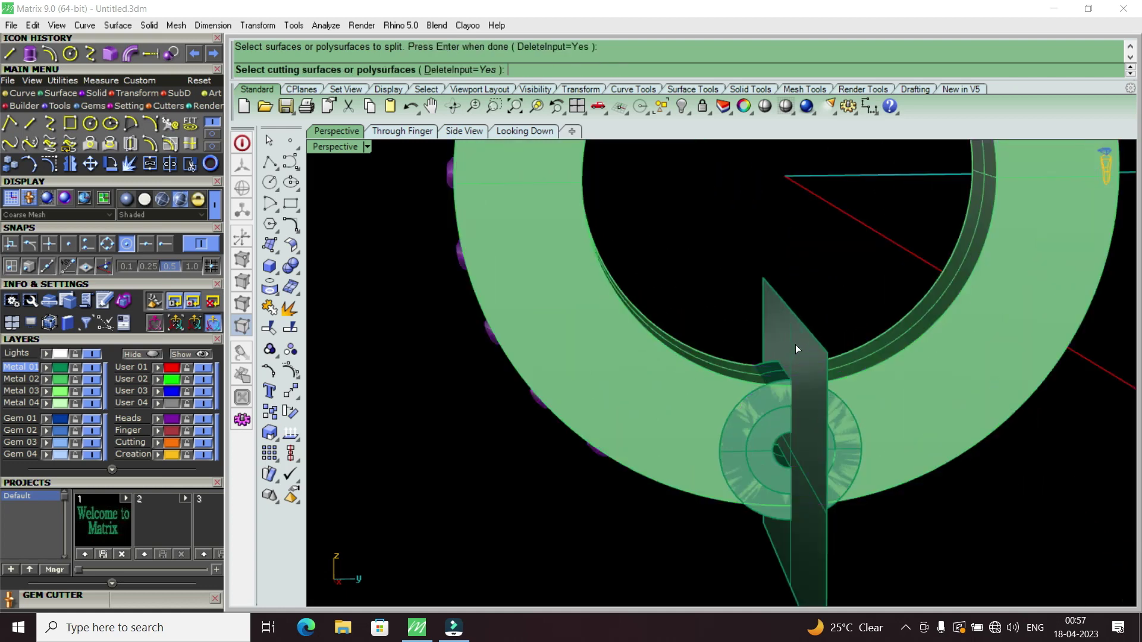
left_click(808, 351)
key("Return")
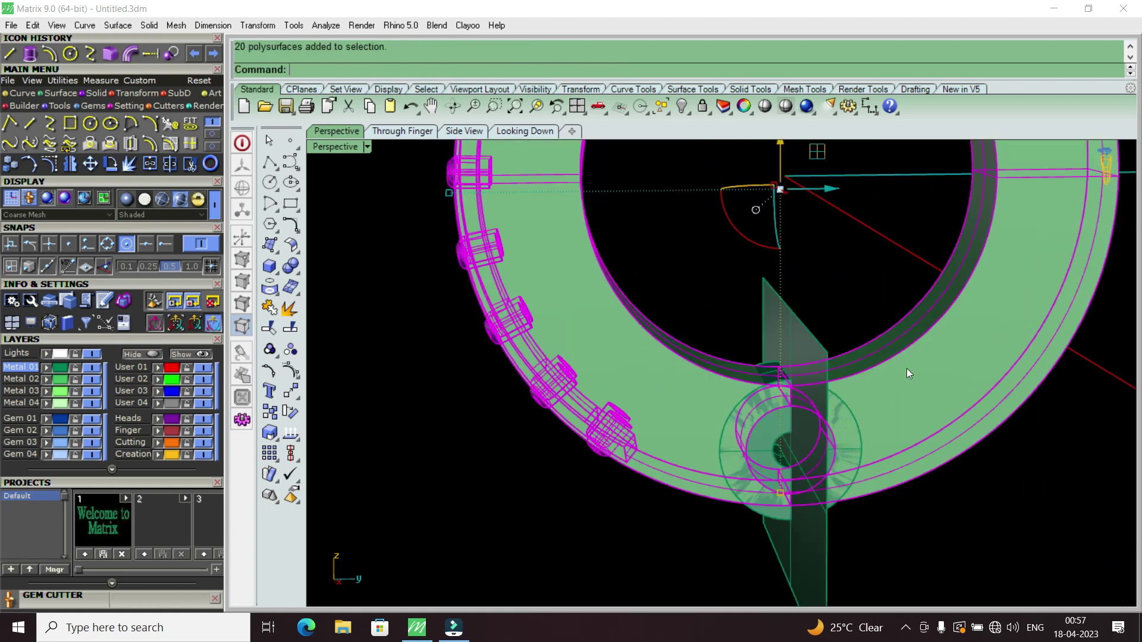
right_click_drag(848, 383, 786, 351)
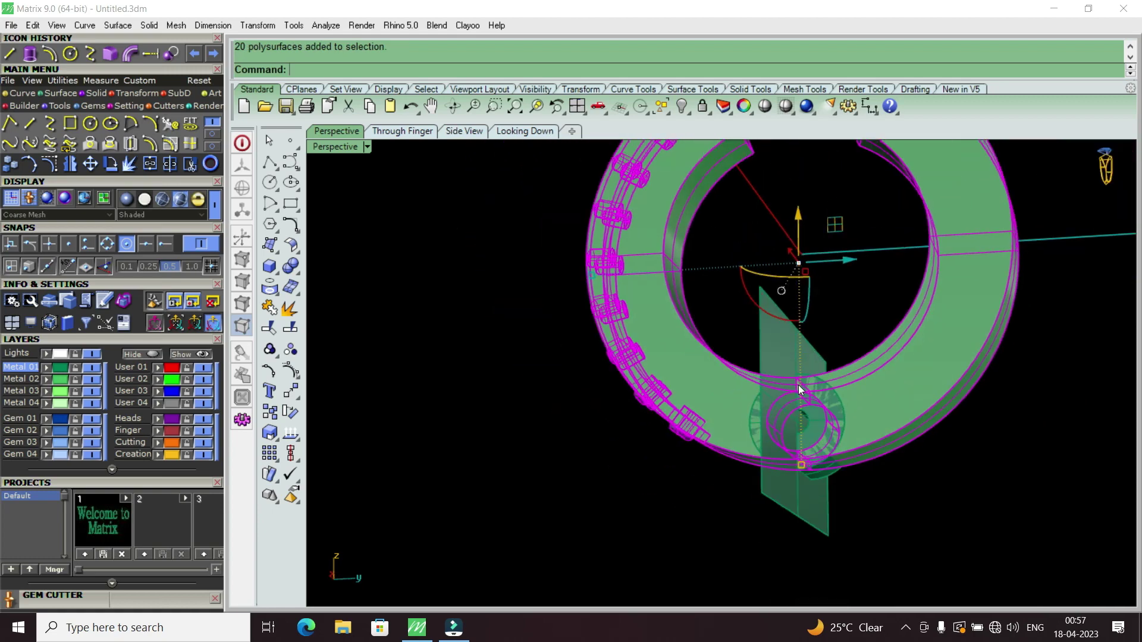
Step: Ungroup the split hoop pieces and inspect one half
type("U")
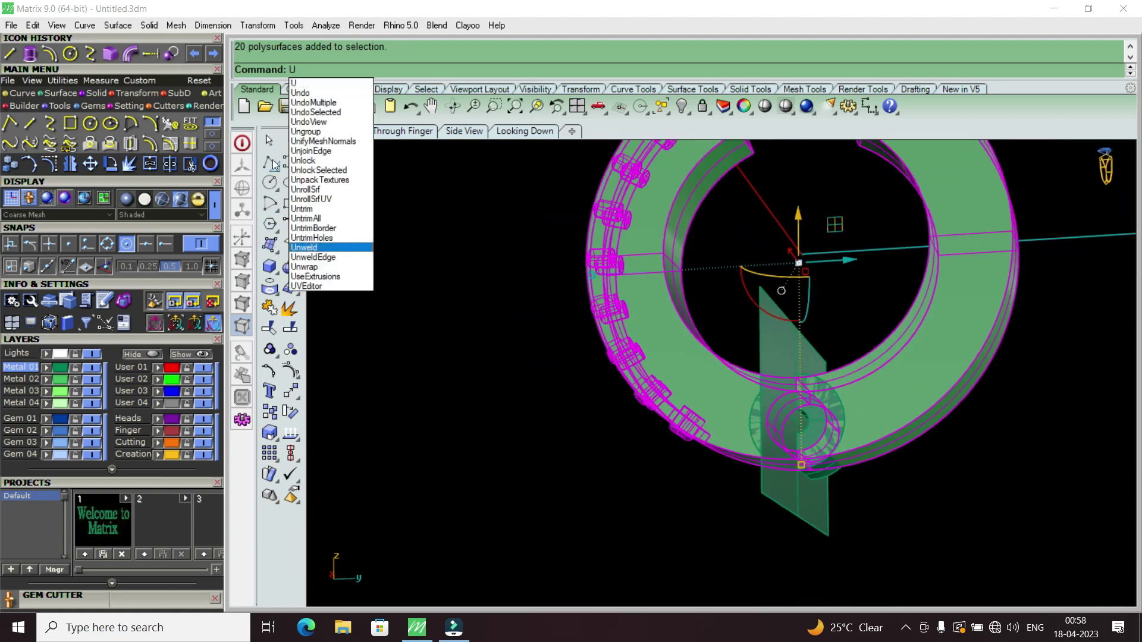
left_click(317, 132)
left_click(928, 398)
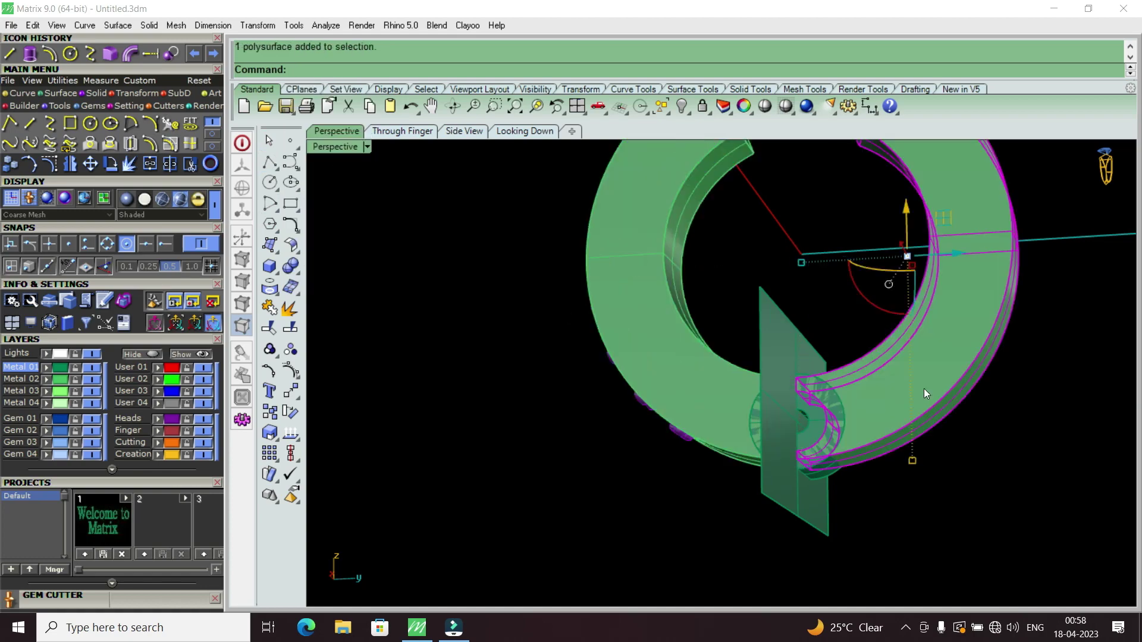
scroll(892, 395, "up", 3)
scroll(833, 416, "up", 4)
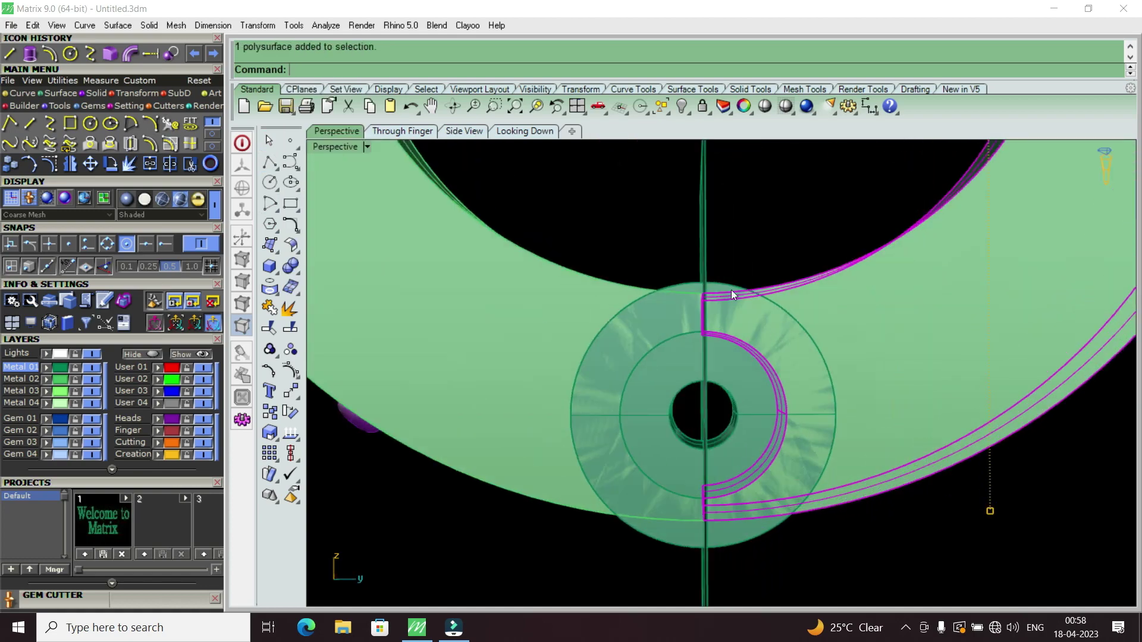
scroll(729, 289, "down", 3)
right_click_drag(725, 286, 767, 329)
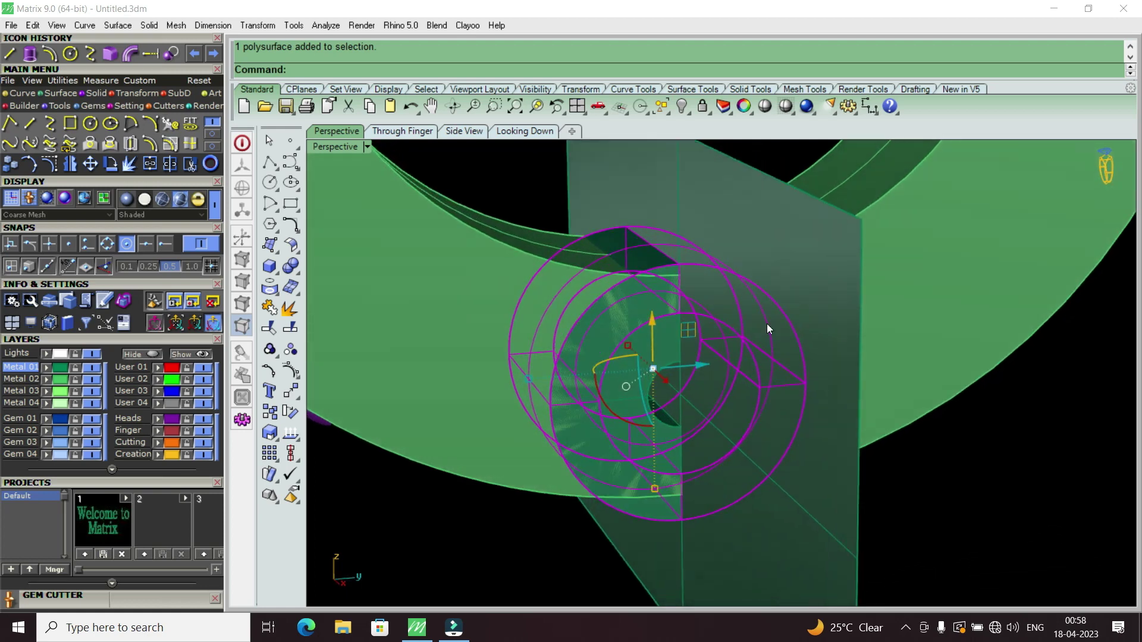
key("Escape")
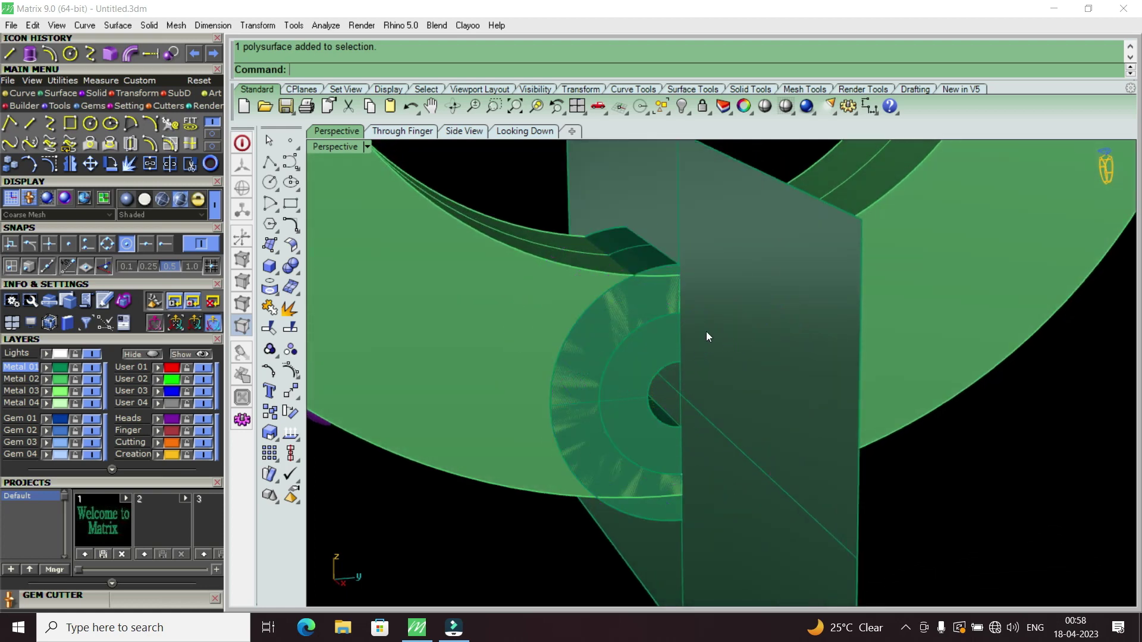
right_click_drag(721, 288, 681, 309)
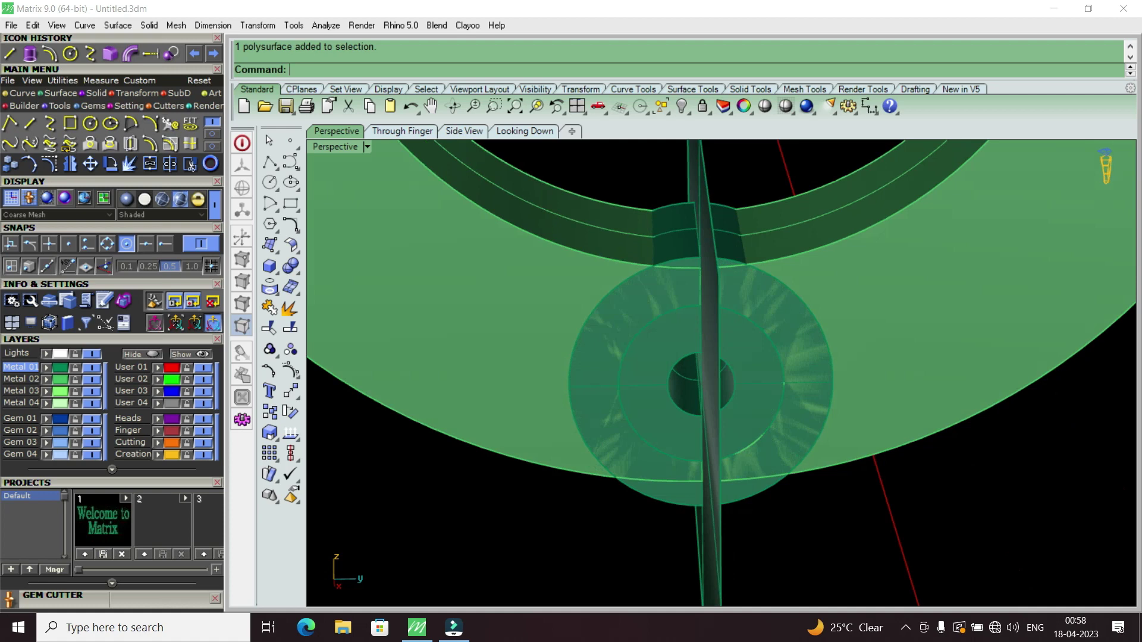
Step: BooleanSplit the ring with the cutting plane at the hinge
type("BooleanDifference")
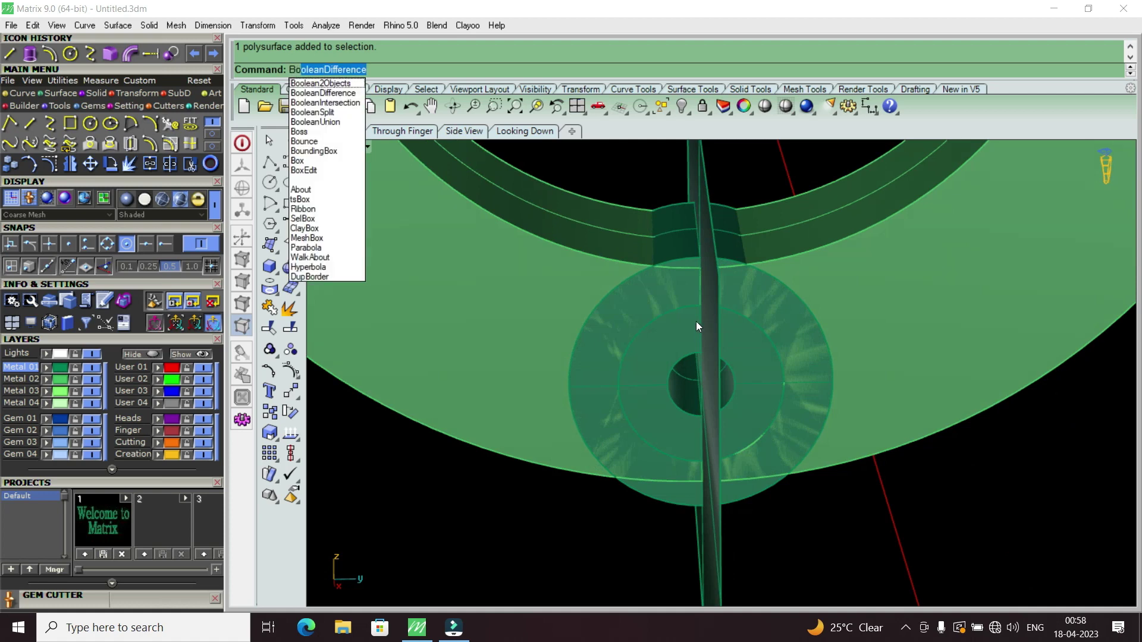
left_click(333, 112)
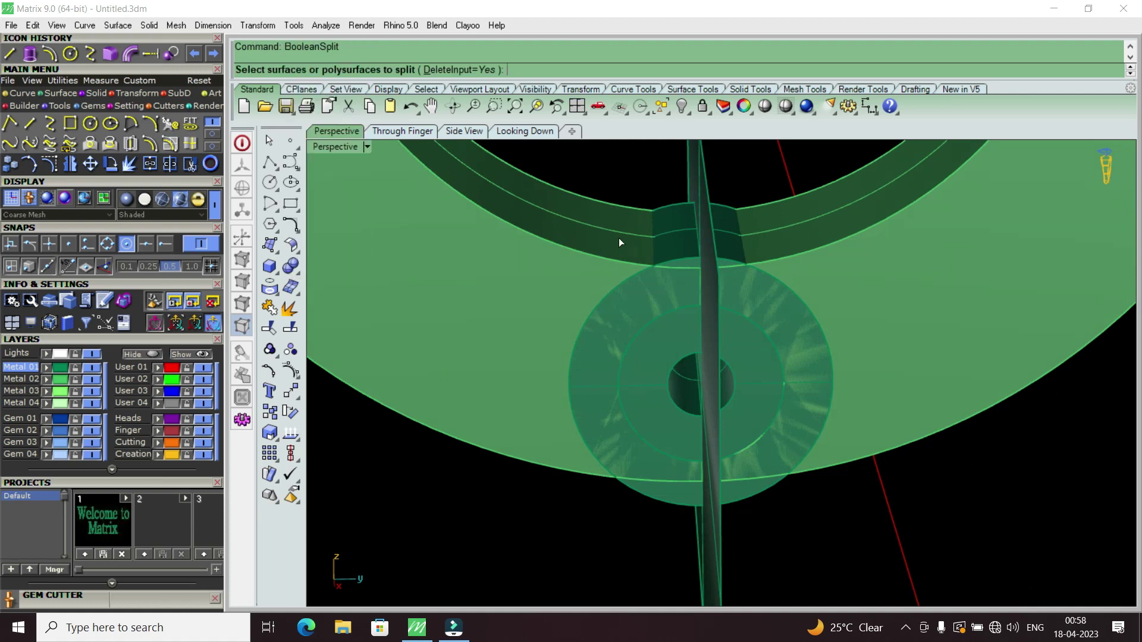
right_click_drag(618, 238, 662, 245)
left_click(654, 247)
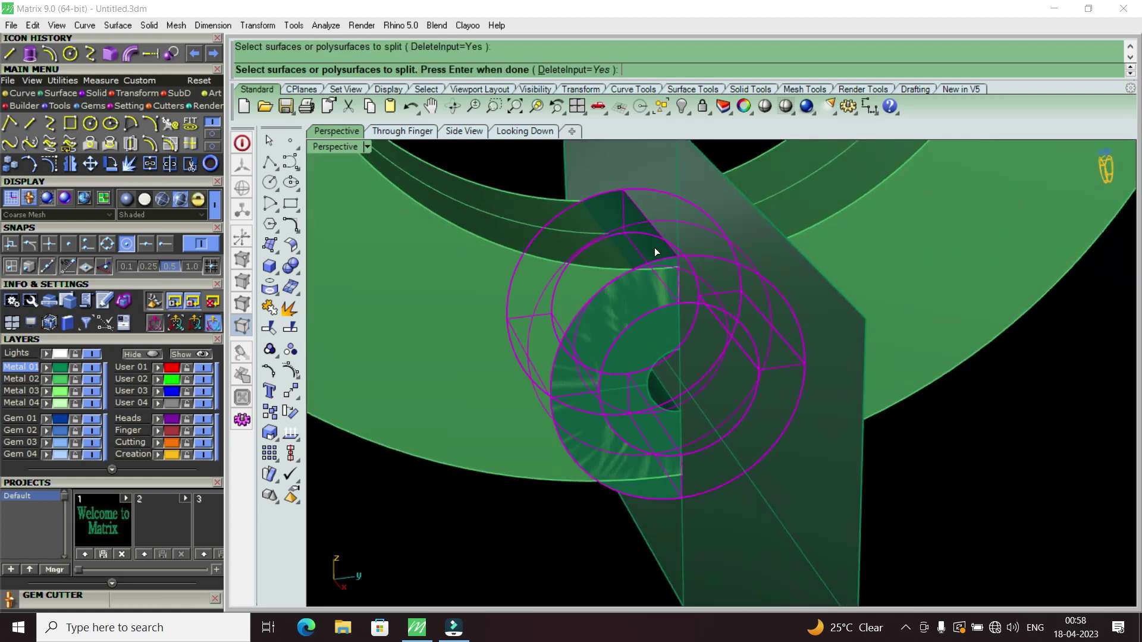
key("Return")
left_click(752, 234)
key("Return")
left_click(650, 250)
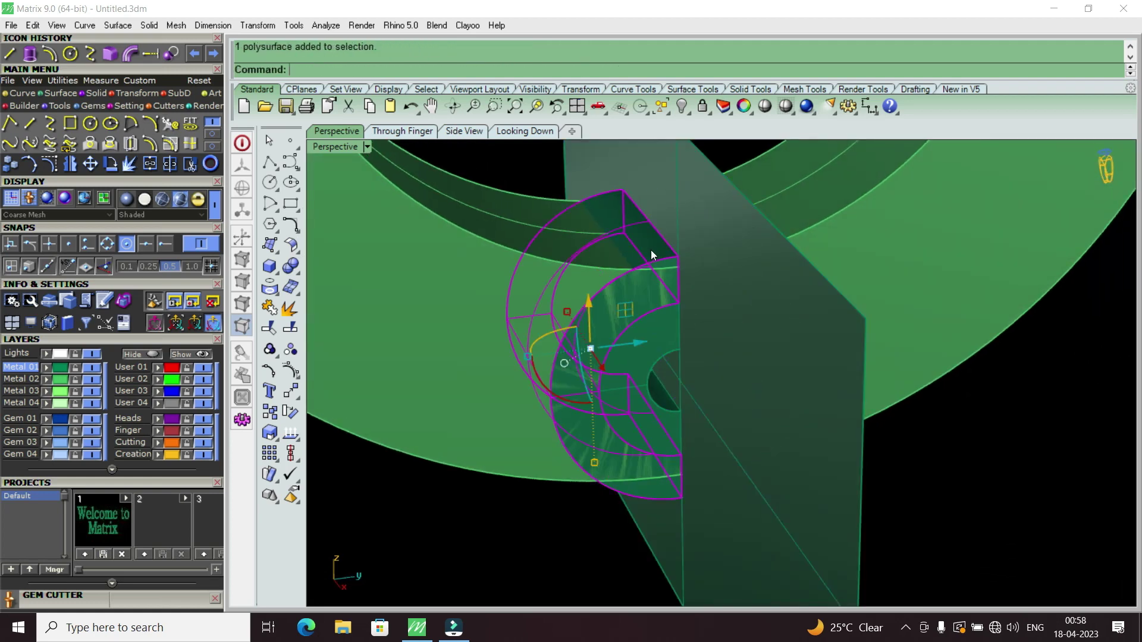
Step: Delete the flat cutting plane, leaving the separated ring pieces
right_click_drag(650, 249, 695, 367)
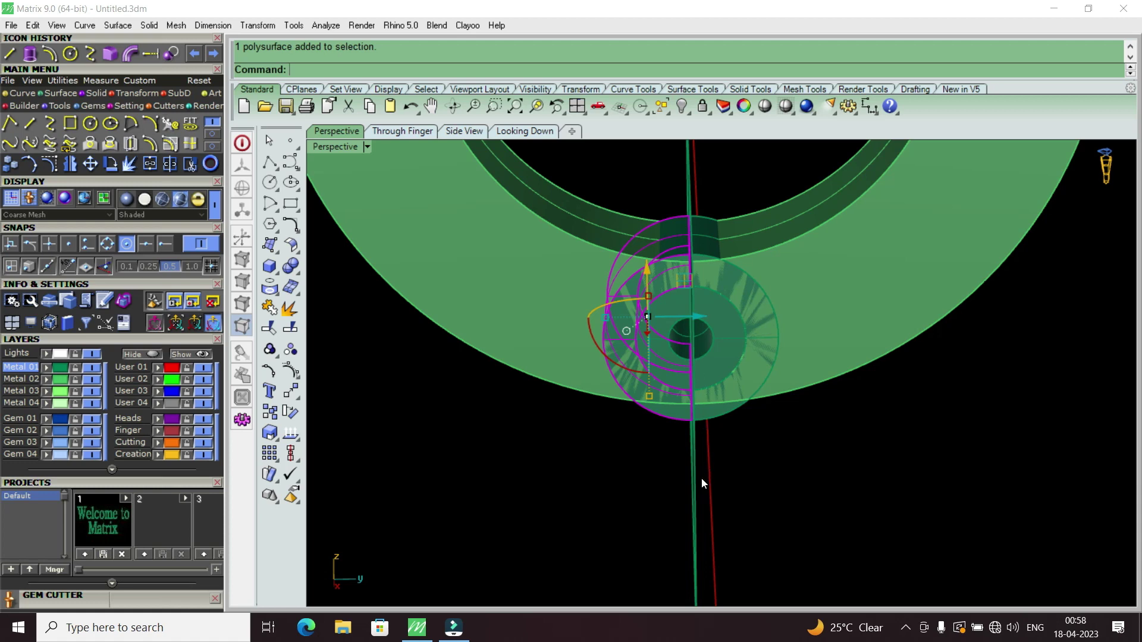
right_click_drag(702, 479, 666, 480)
left_click(686, 487)
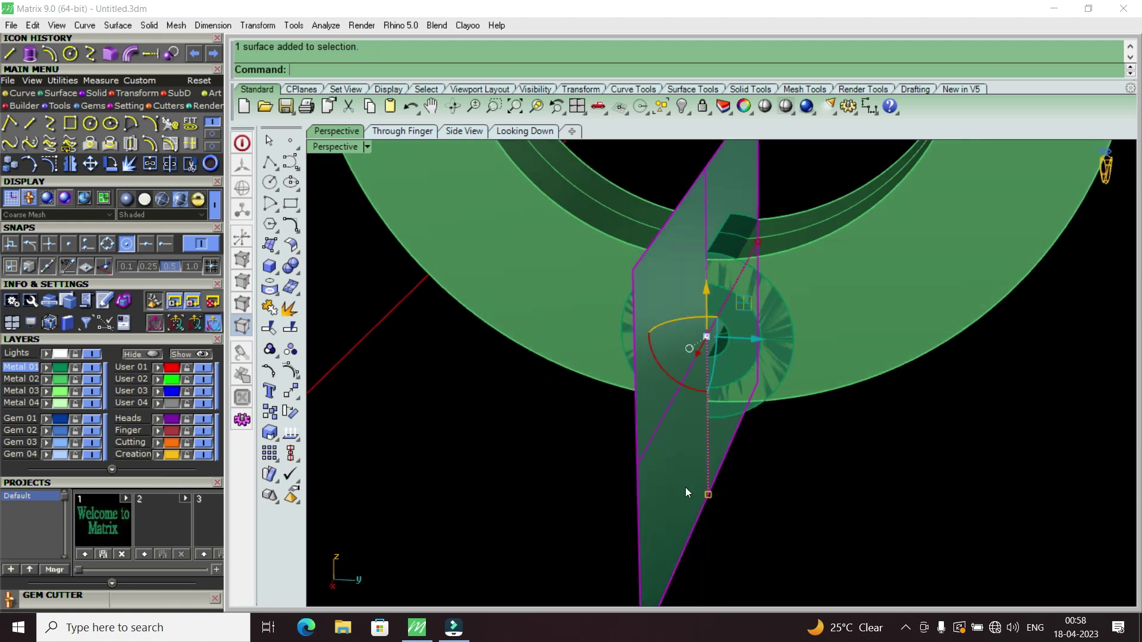
key("Delete")
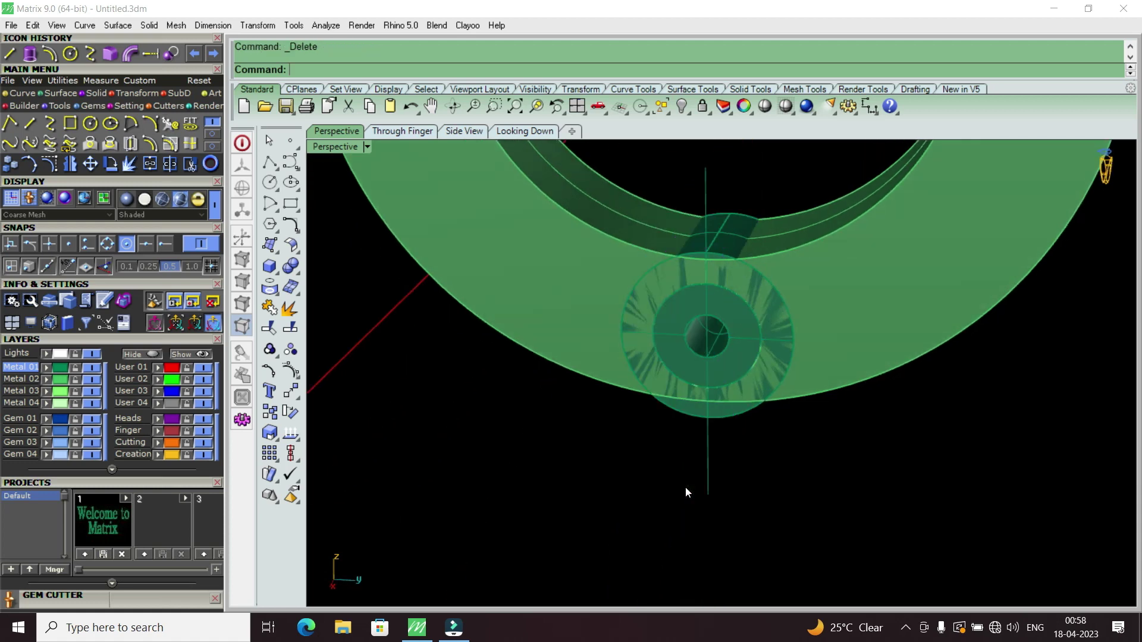
mouse_move(704, 510)
right_mouse_down()
mouse_move(731, 471)
mouse_move(740, 498)
right_mouse_up()
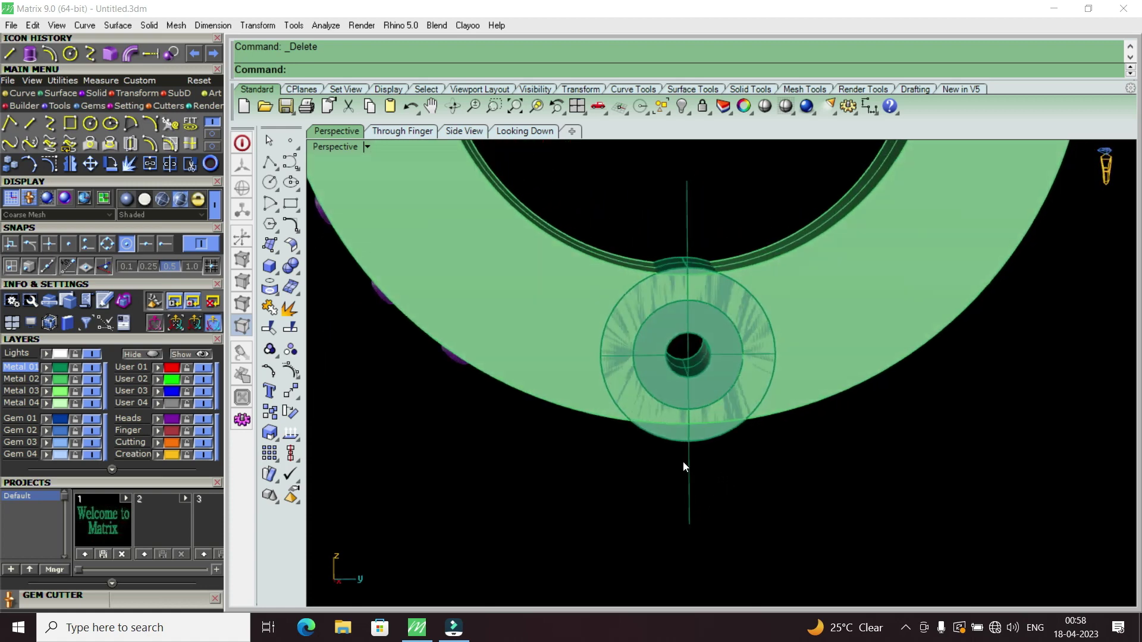
Step: Restore the four-view layout, pick the hinge's middle circle, and Scale 2-D it from its centre
double_click(348, 147)
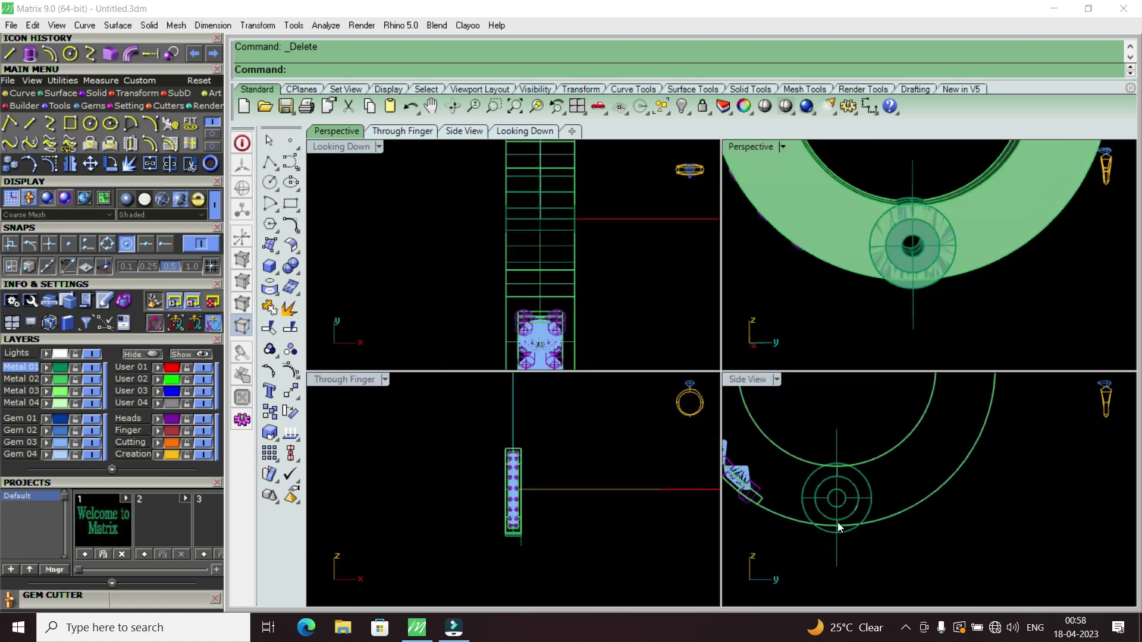
left_click(815, 470)
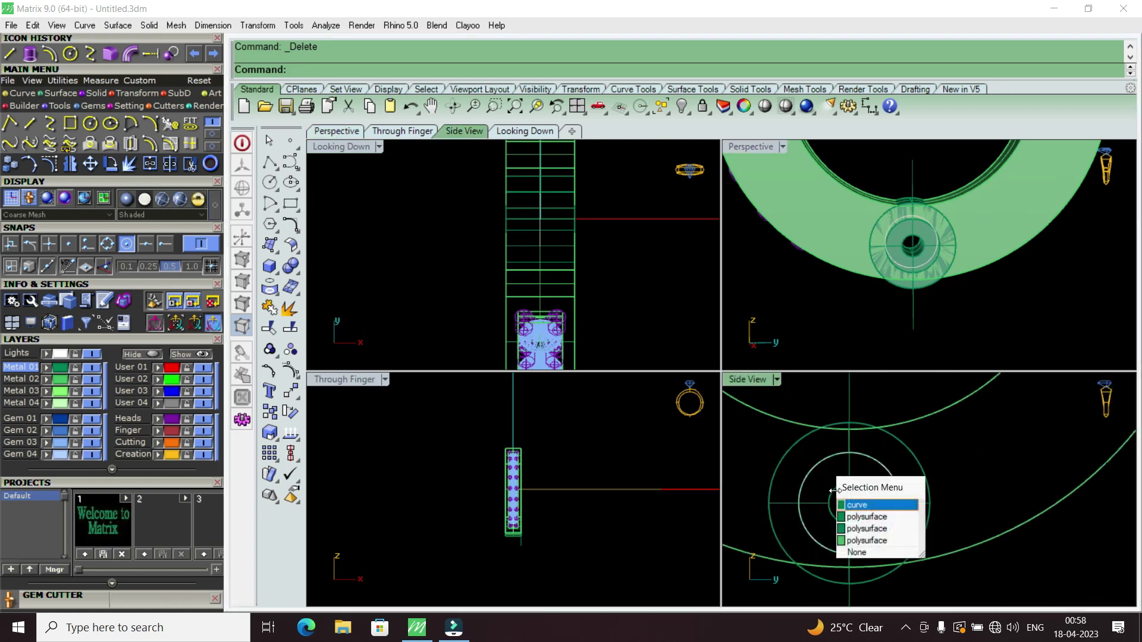
left_click(859, 515)
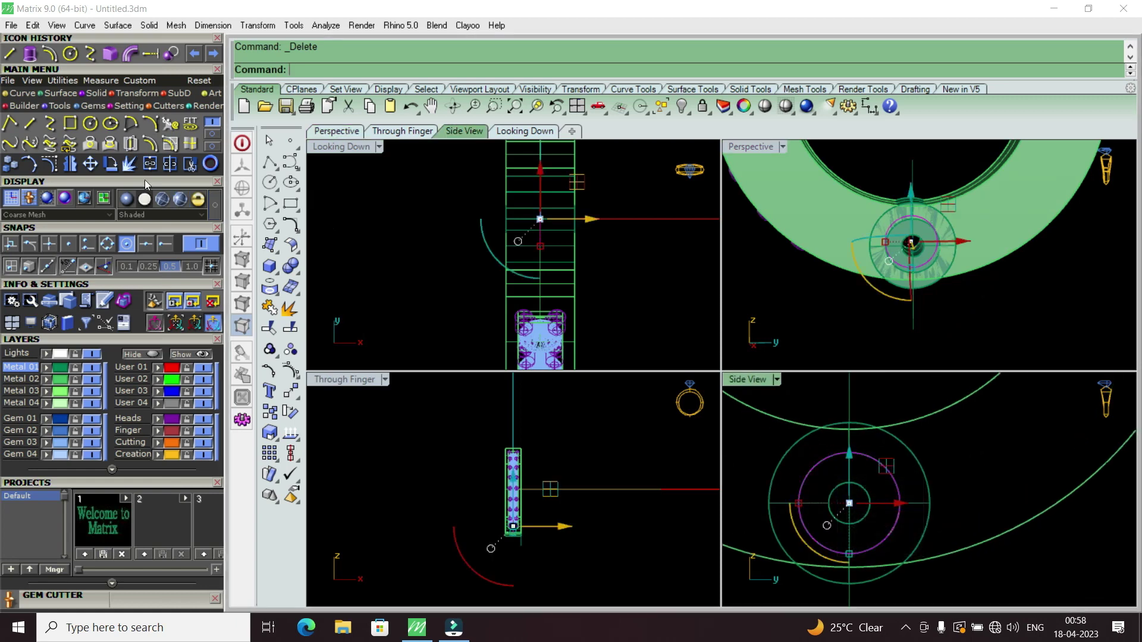
left_click(126, 95)
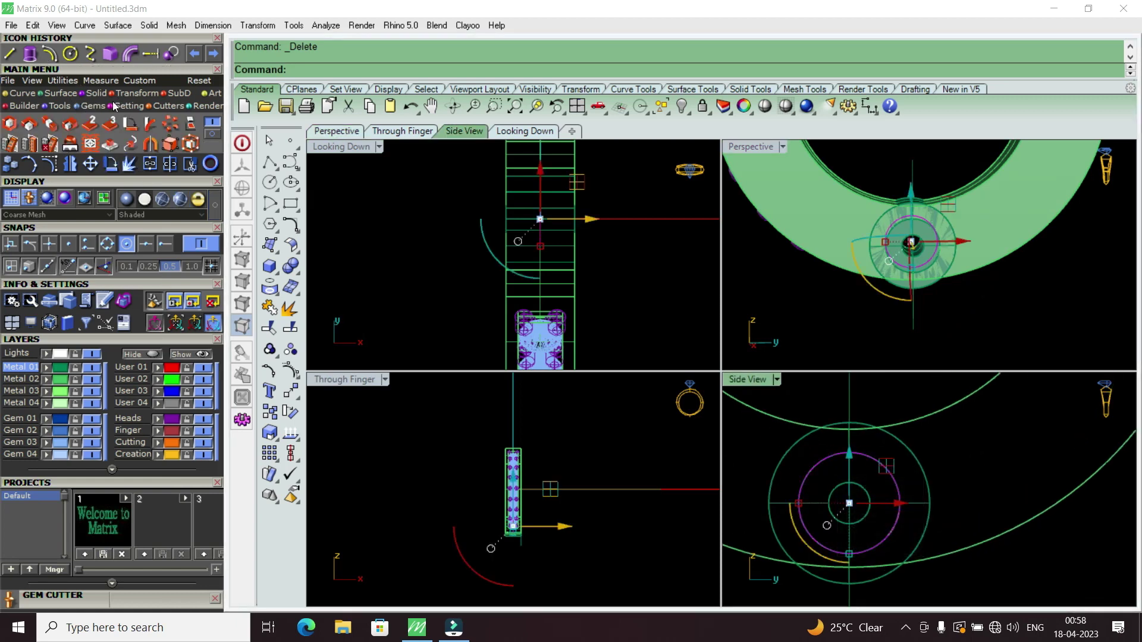
left_click(28, 124)
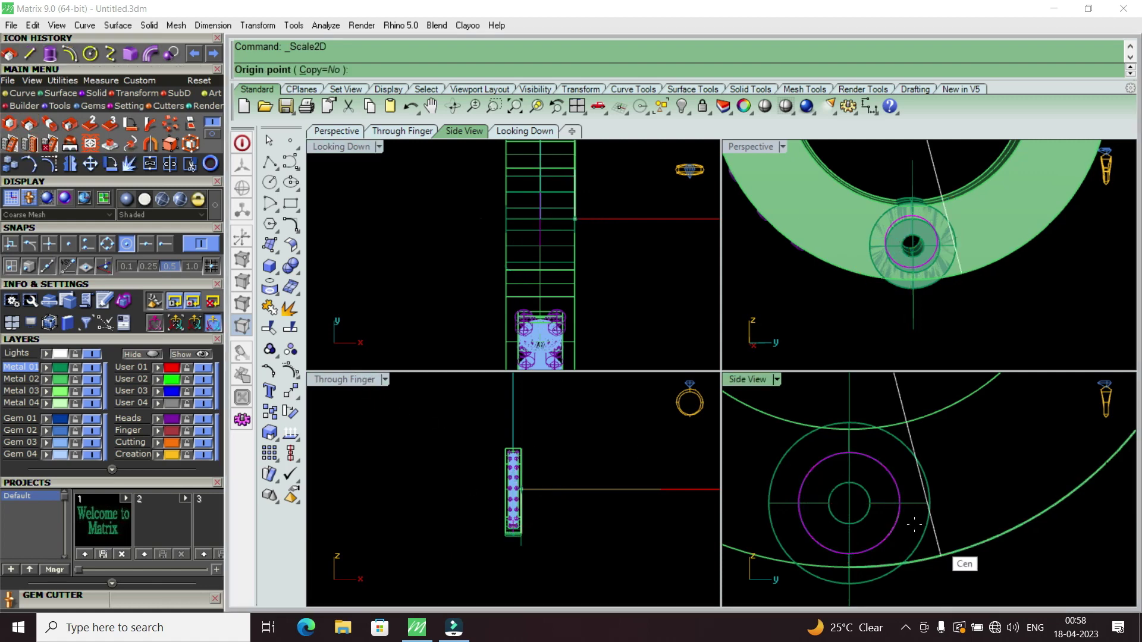
left_click(885, 511)
left_click(972, 511)
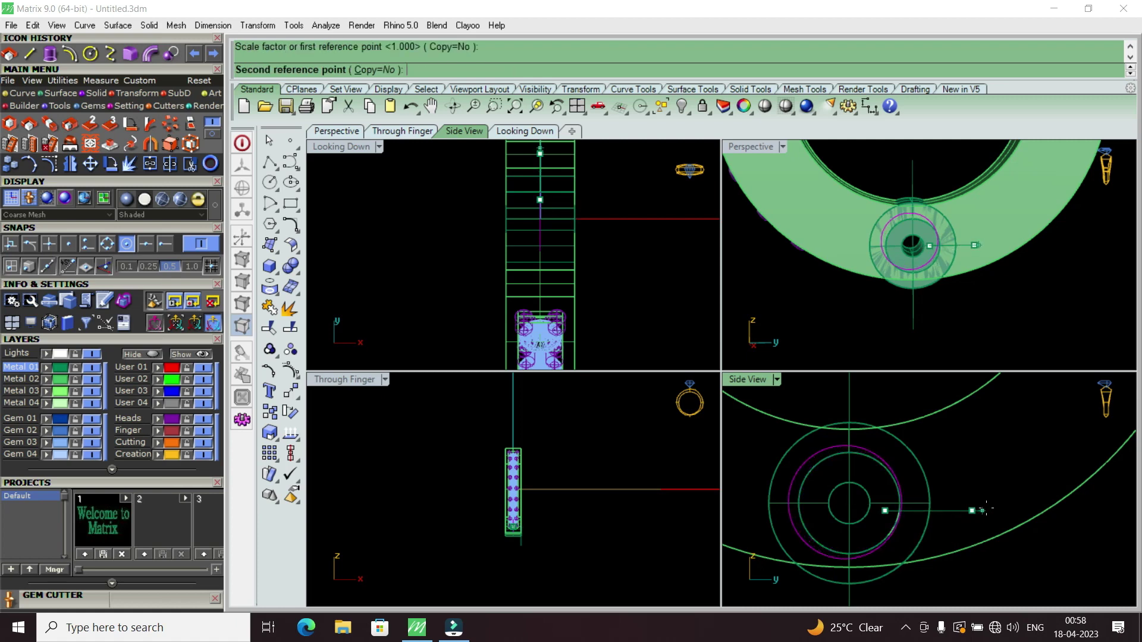
left_click(988, 510)
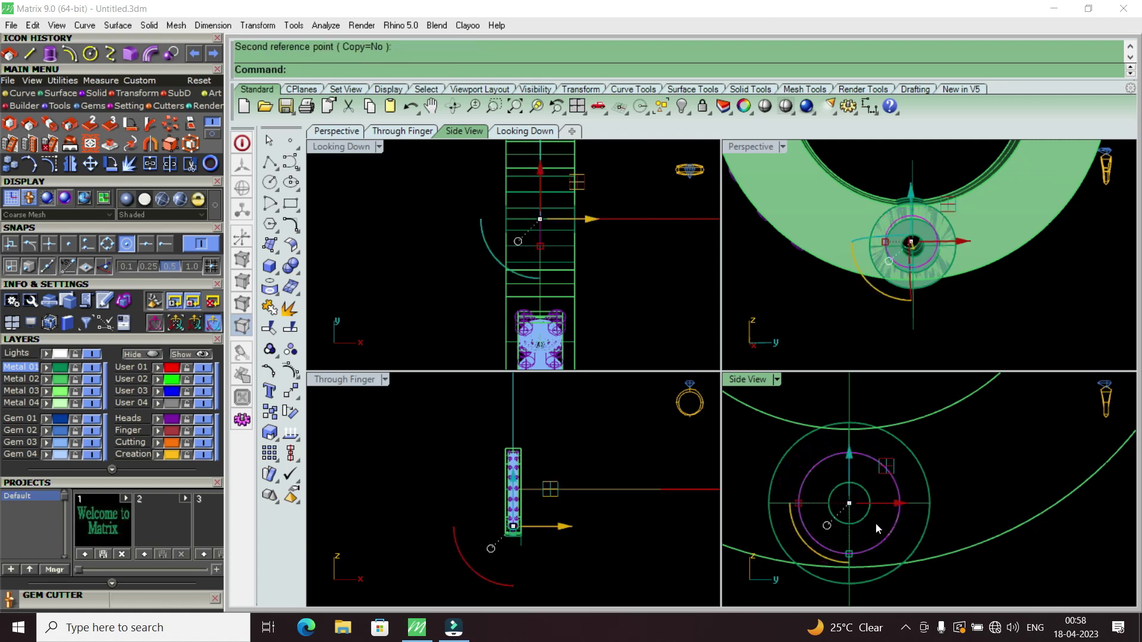
Step: Scale the middle circle again past the outer hinge circle, then select it
left_click(35, 127)
left_click(850, 503)
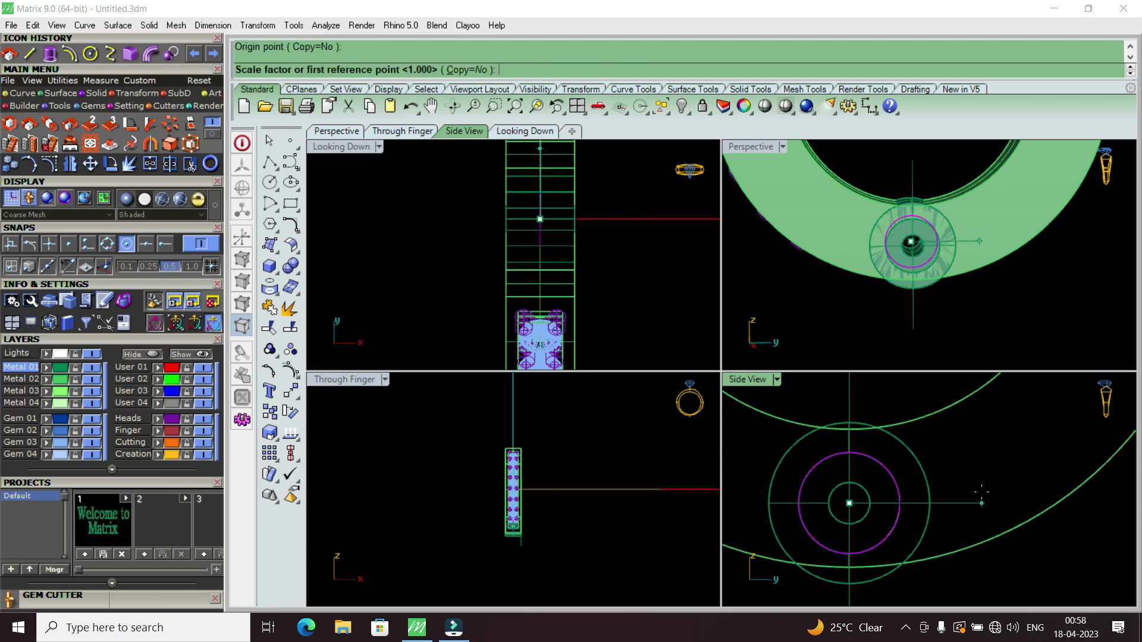
left_click(981, 491)
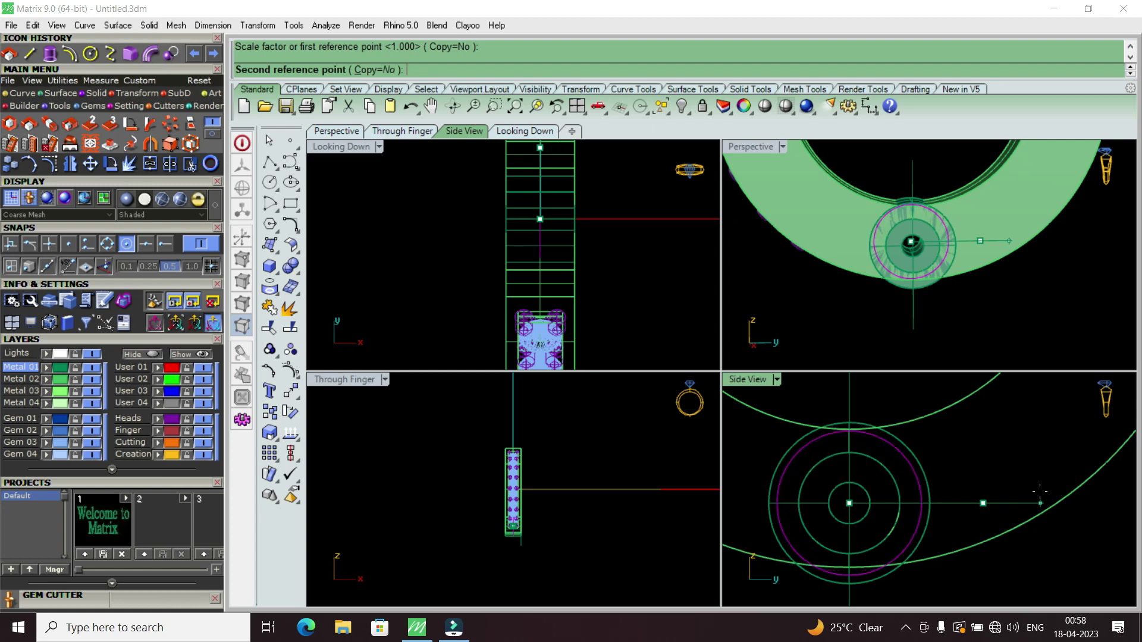
left_click(1038, 492)
left_click(922, 484)
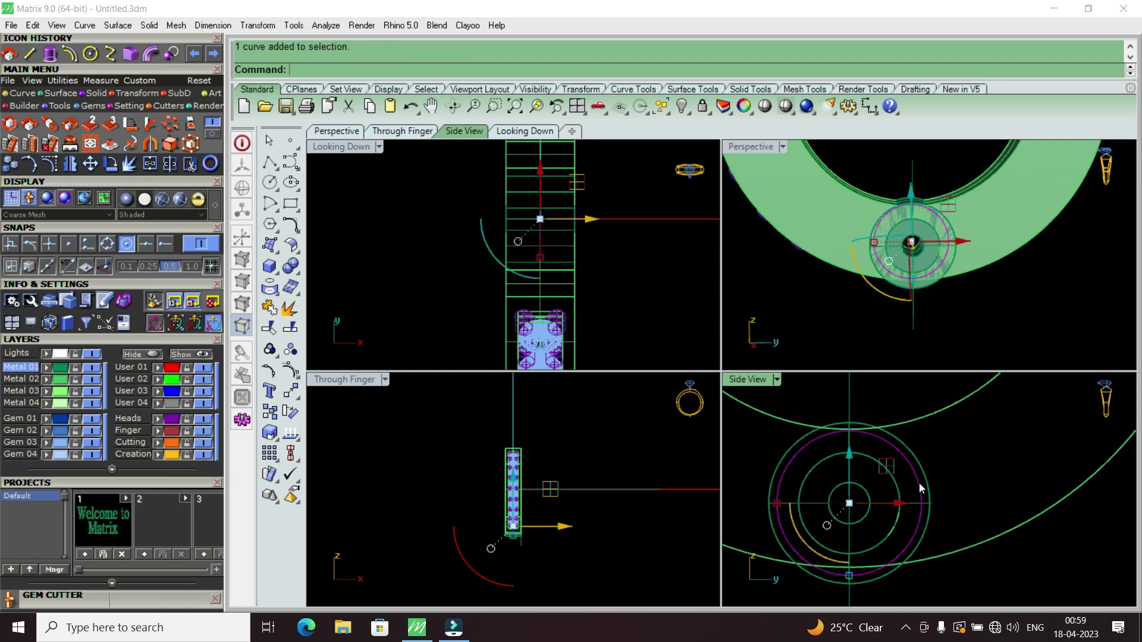
scroll(919, 483, "down", 2)
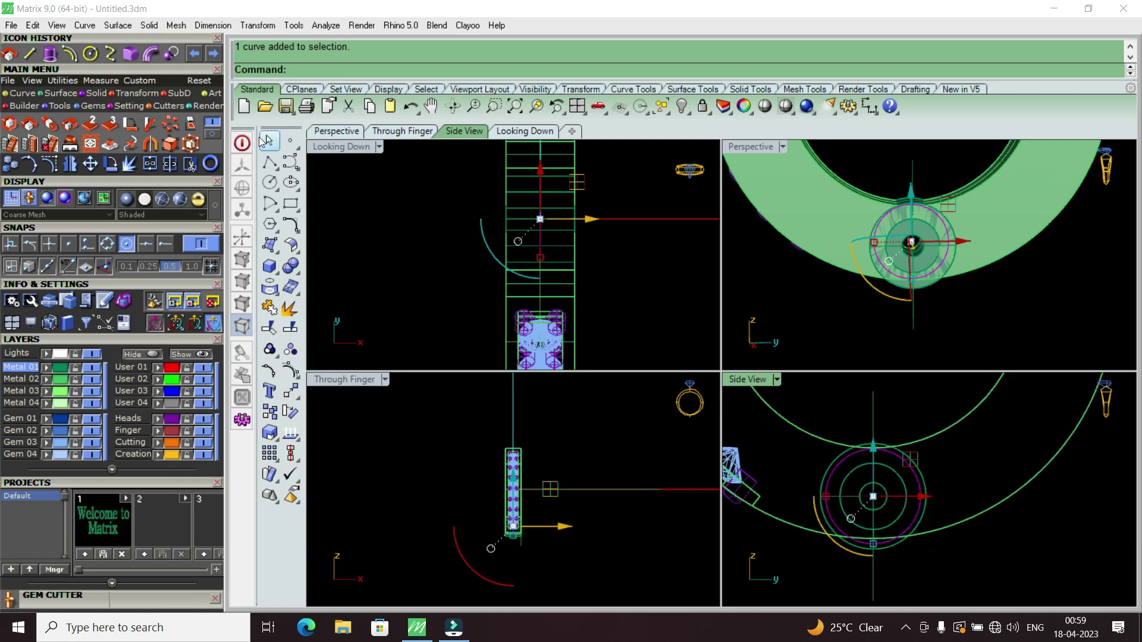
Step: Extrude the enlarged circle straight on both sides into a cylinder
left_click(51, 56)
left_click(398, 238)
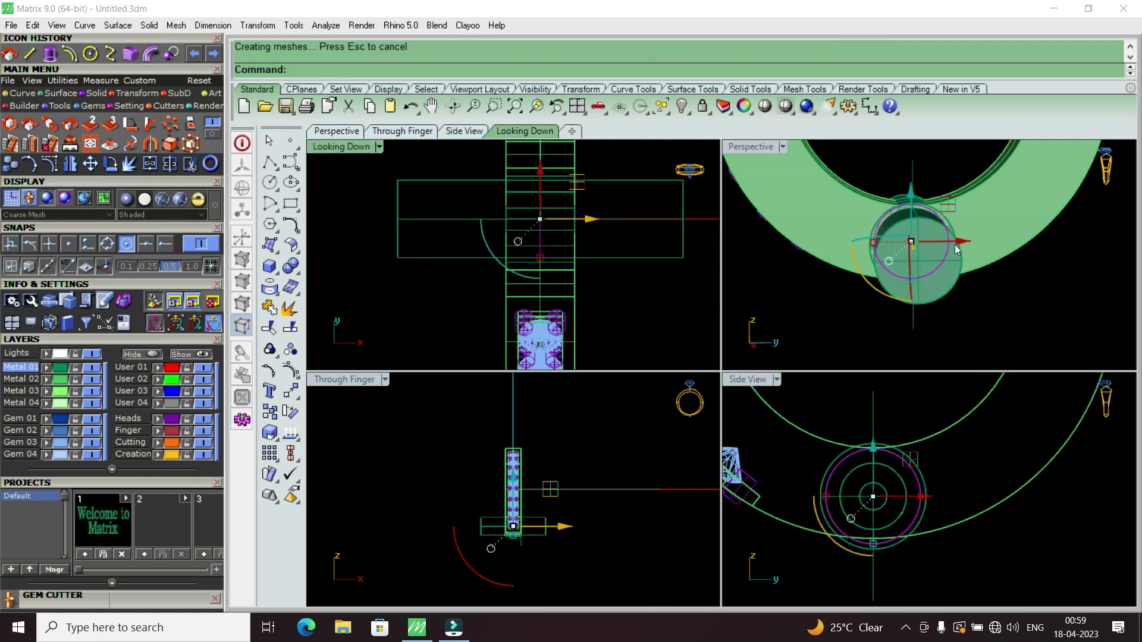
key("Escape")
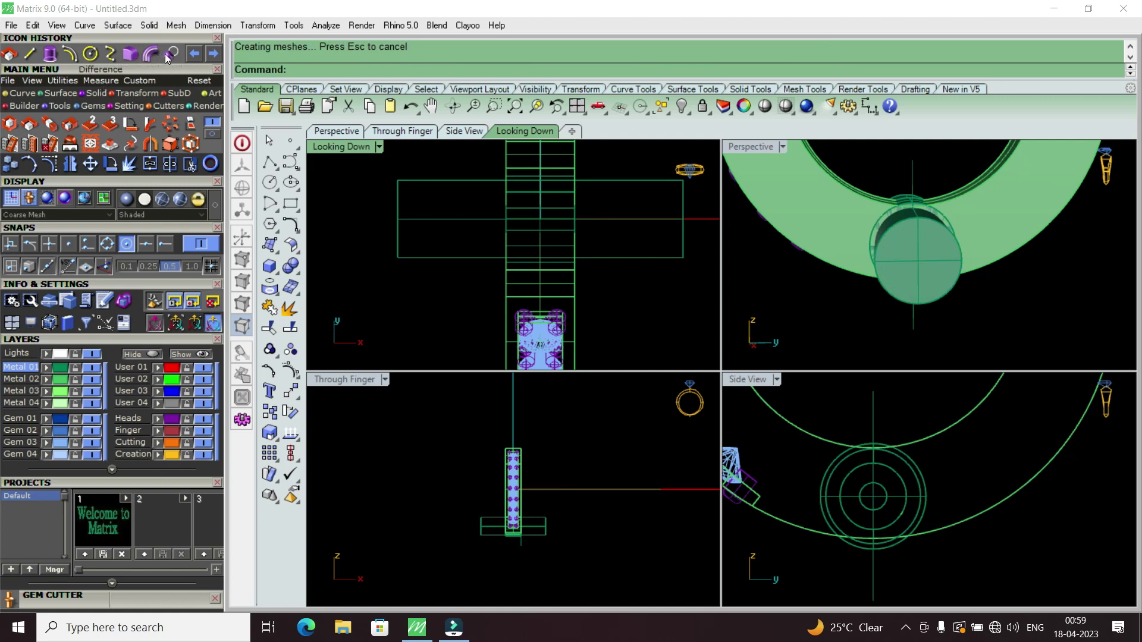
Step: Boolean-subtract the cylinder from both hoop pieces, notching the hoop around the hinge
left_click(169, 55)
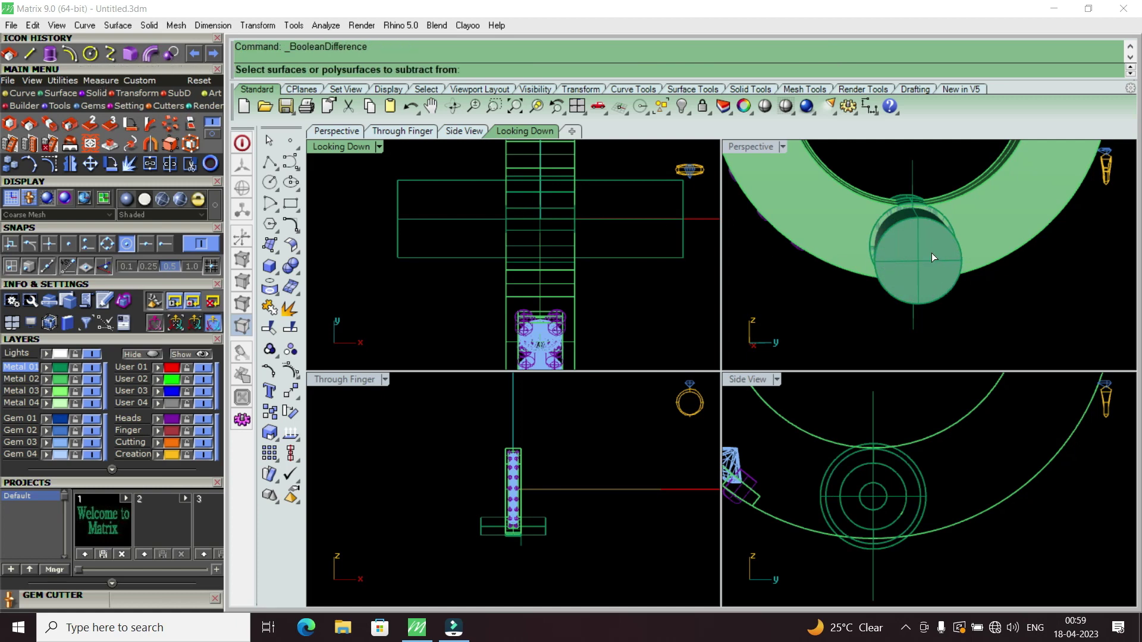
left_click(993, 227)
left_click(851, 210)
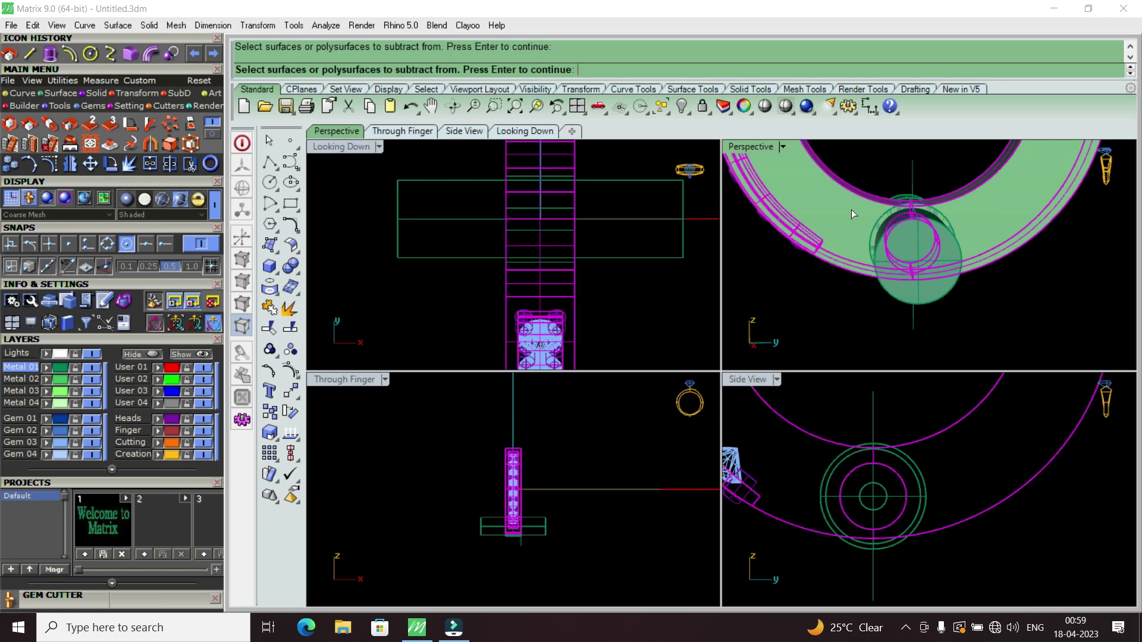
key("Return")
left_click(934, 290)
key("Return")
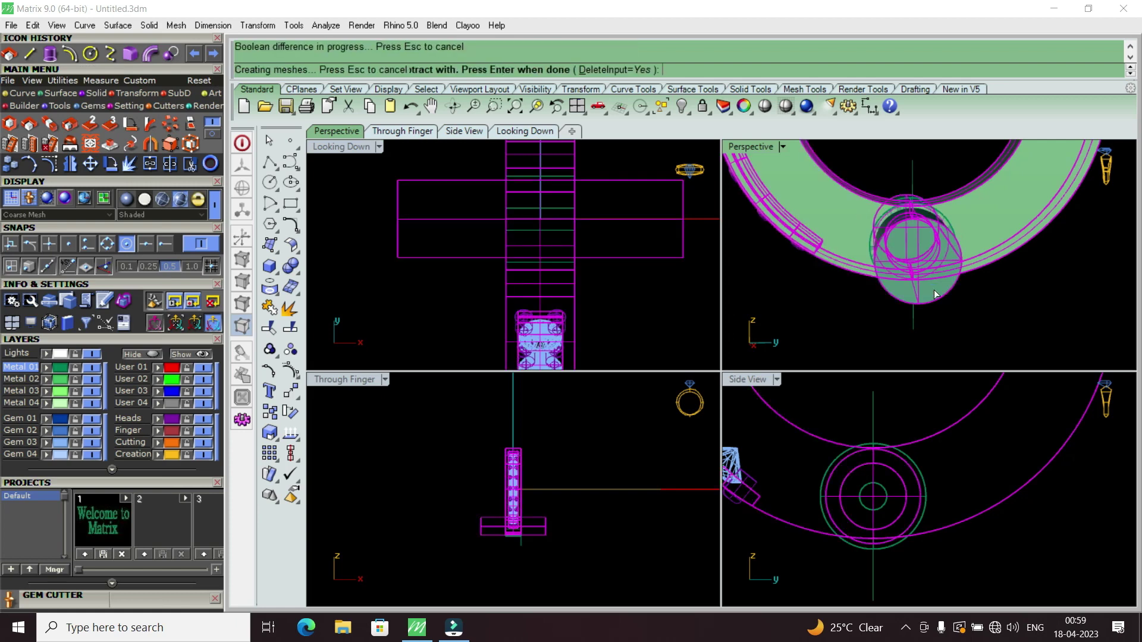
right_click_drag(930, 306, 925, 320, "shift")
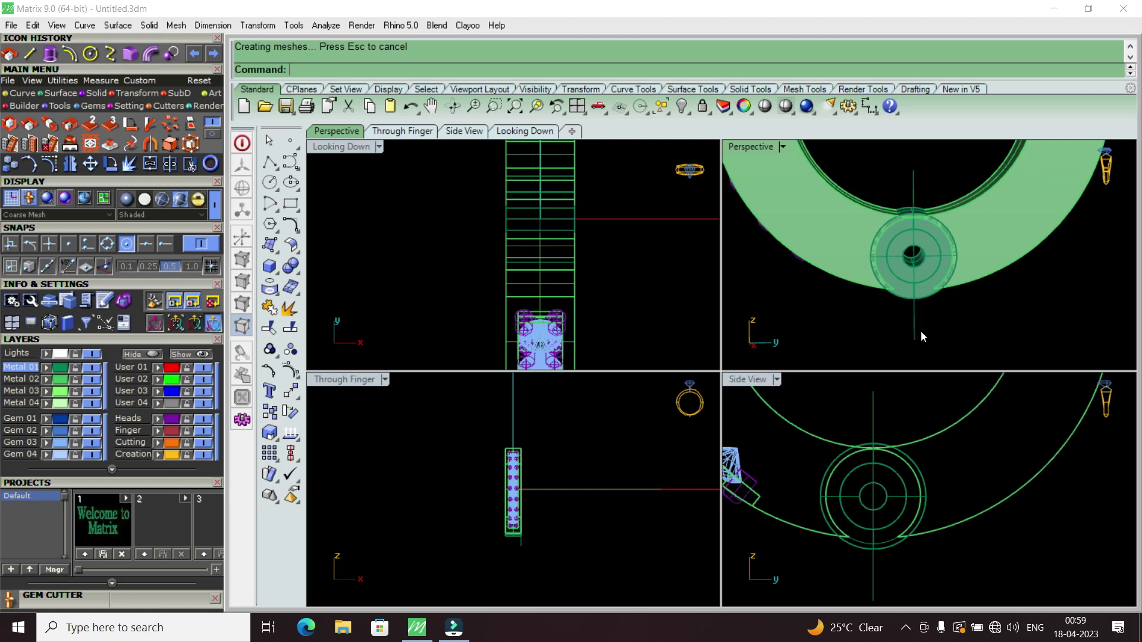
scroll(890, 491, "up", 3)
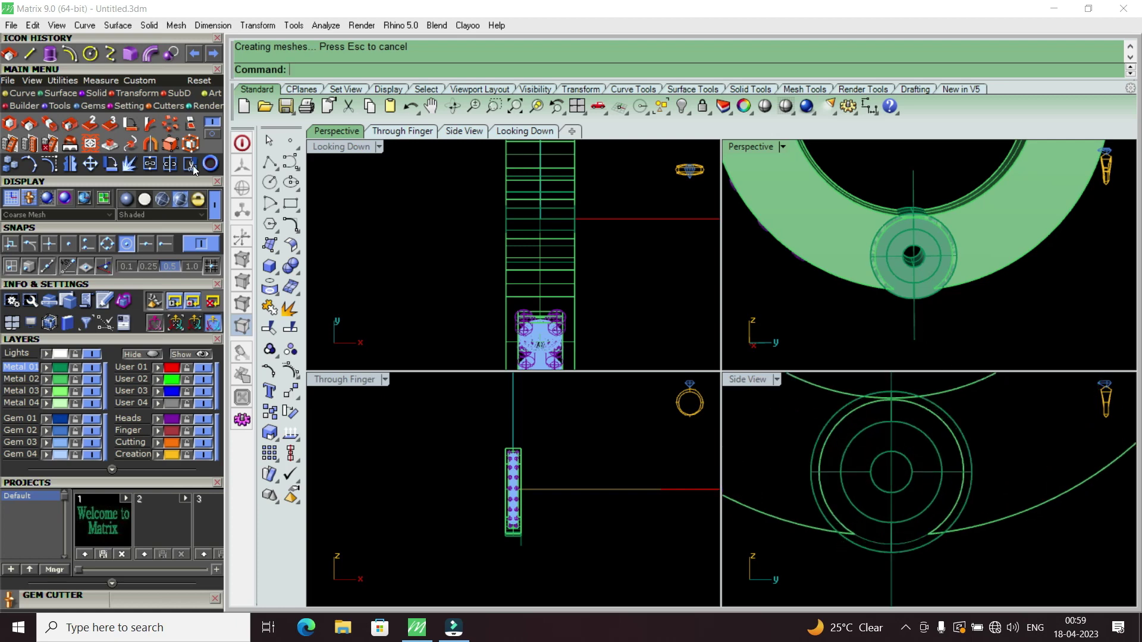
Step: Draw an angled guide line at the hinge notch and mirror a copy of it
left_click(30, 53)
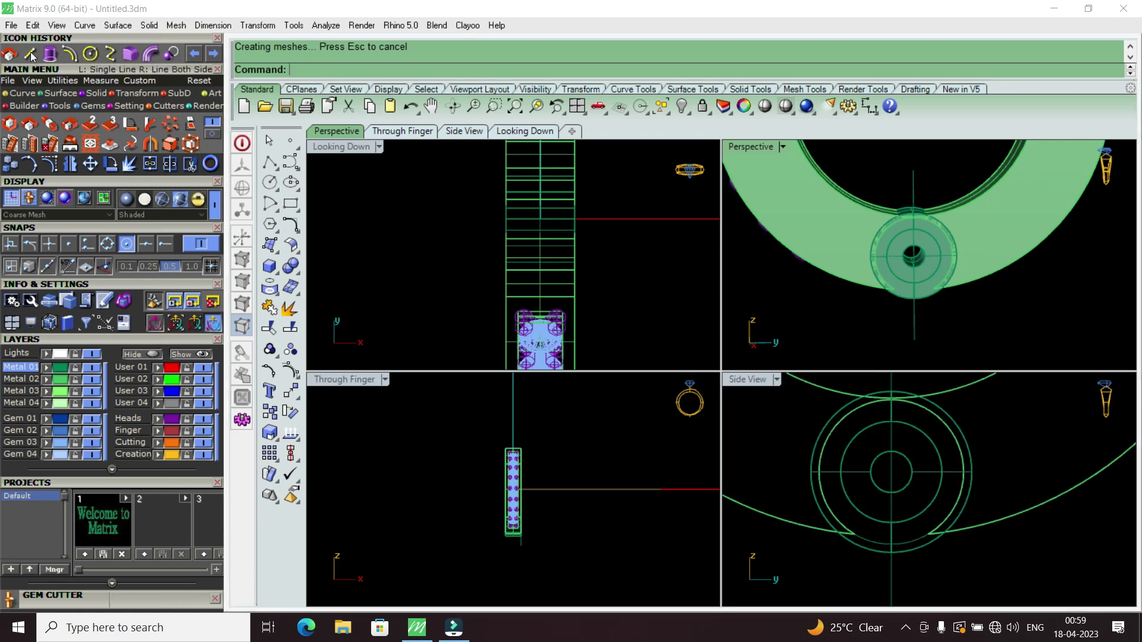
scroll(870, 538, "up", 2)
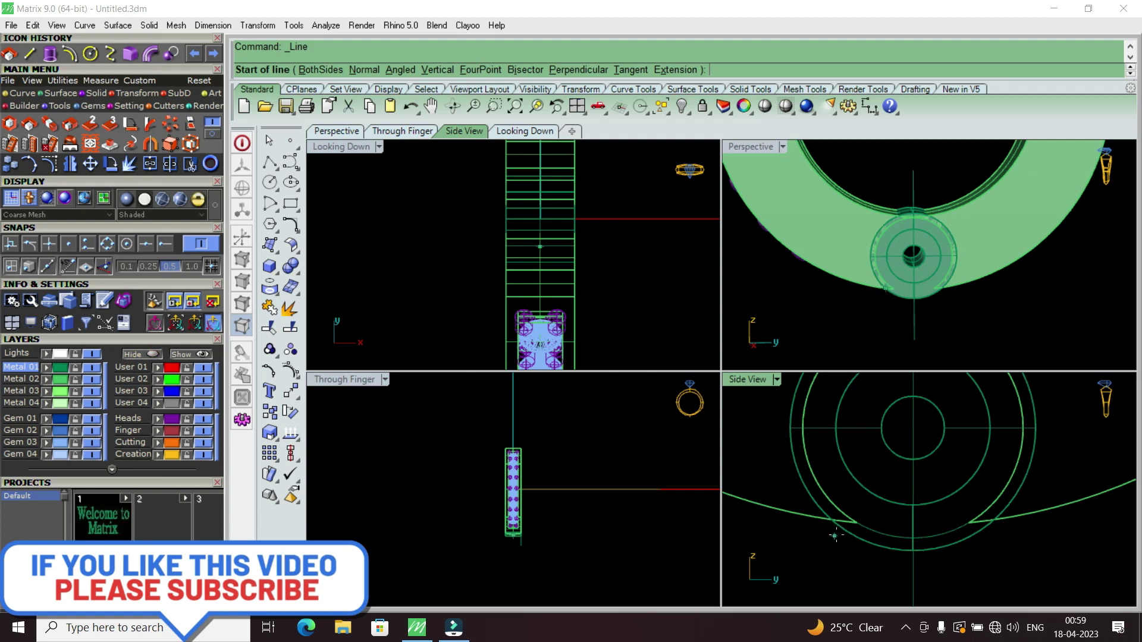
left_click(835, 540)
scroll(873, 517, "up", 1)
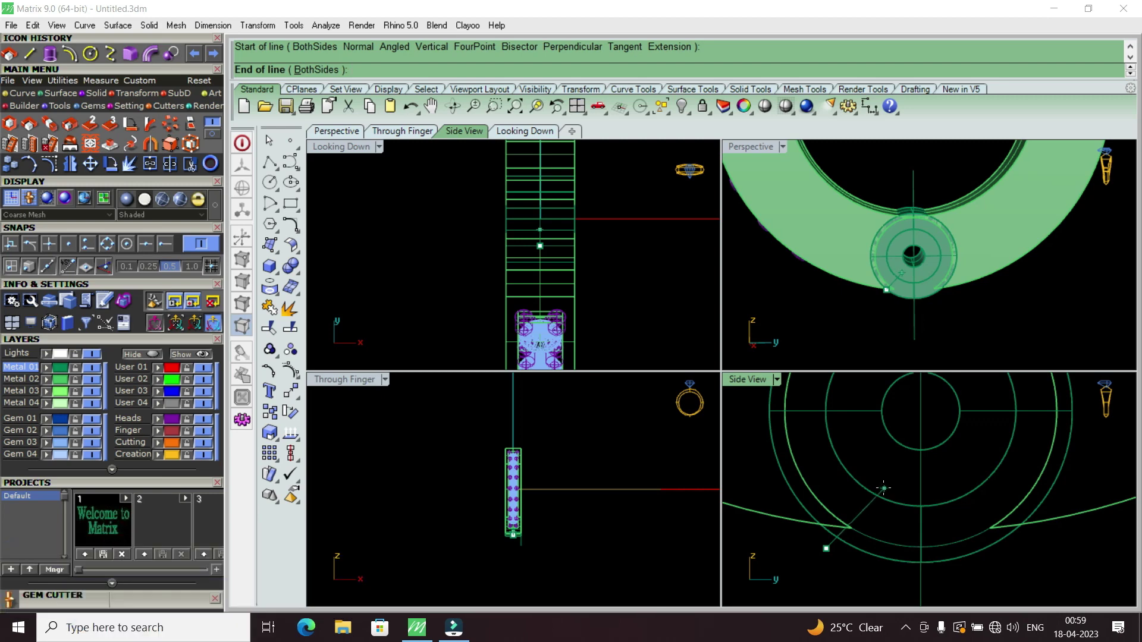
left_click(882, 487)
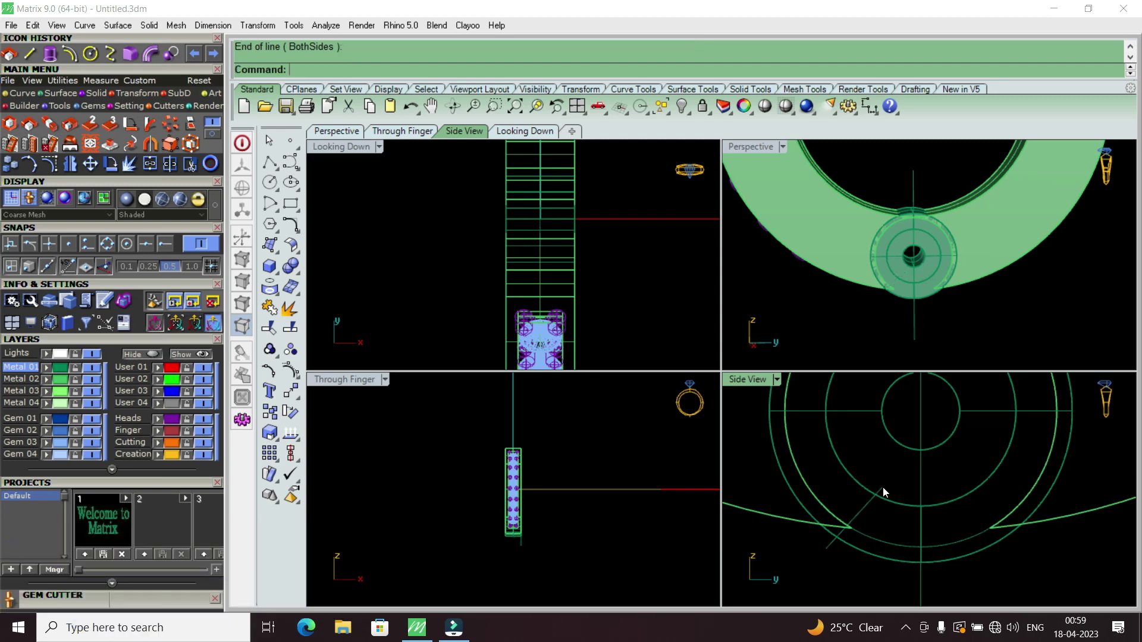
left_click(883, 491)
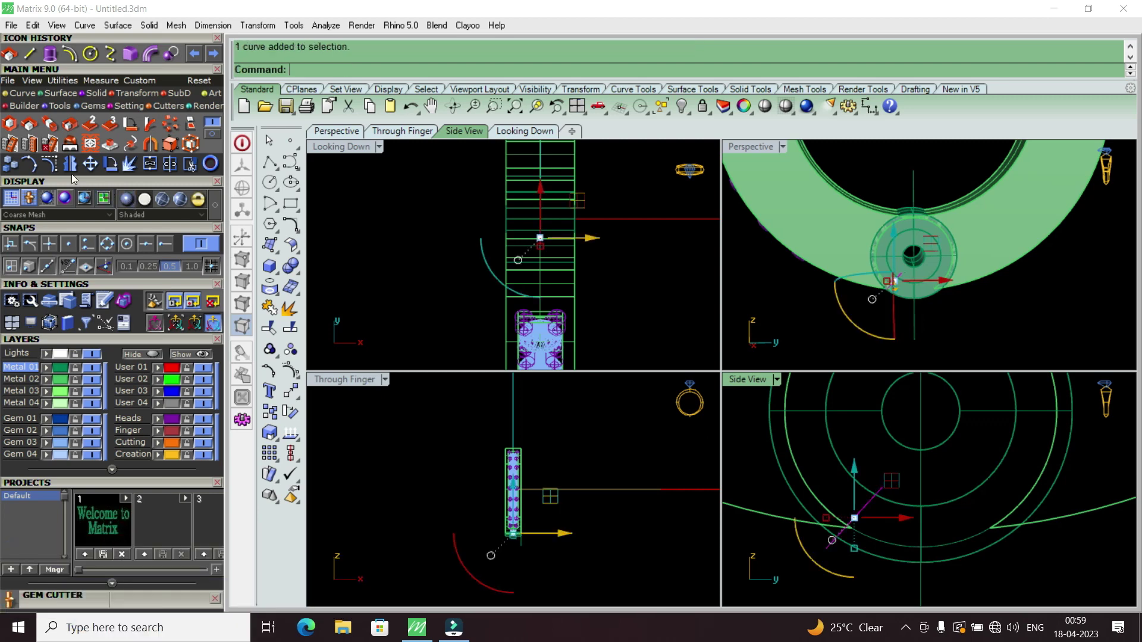
left_click(813, 445)
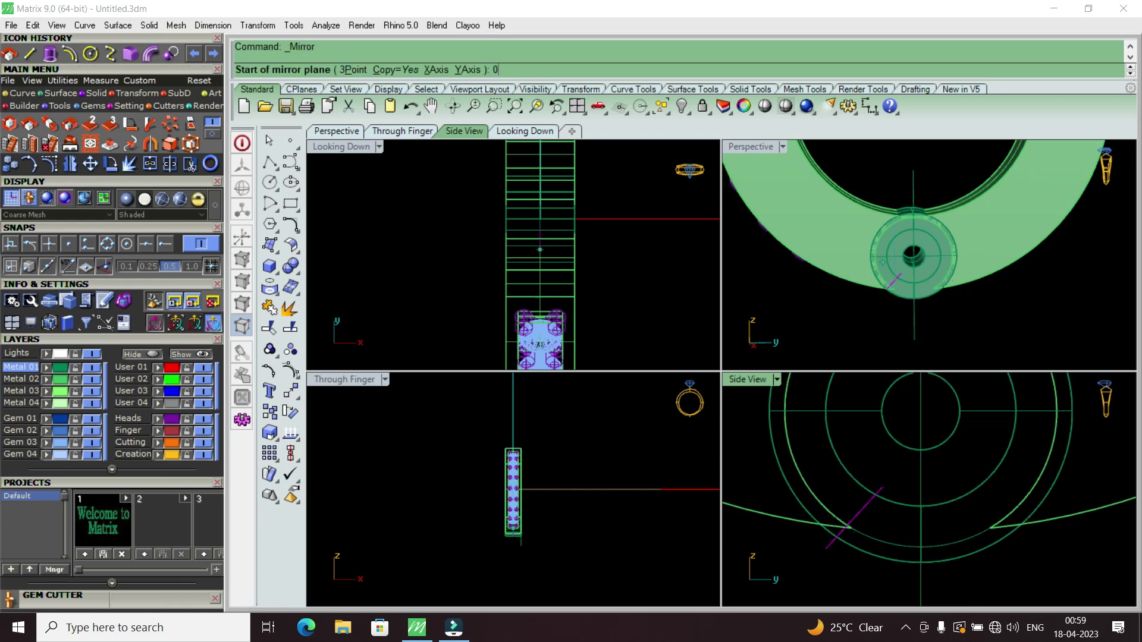
left_click(812, 449)
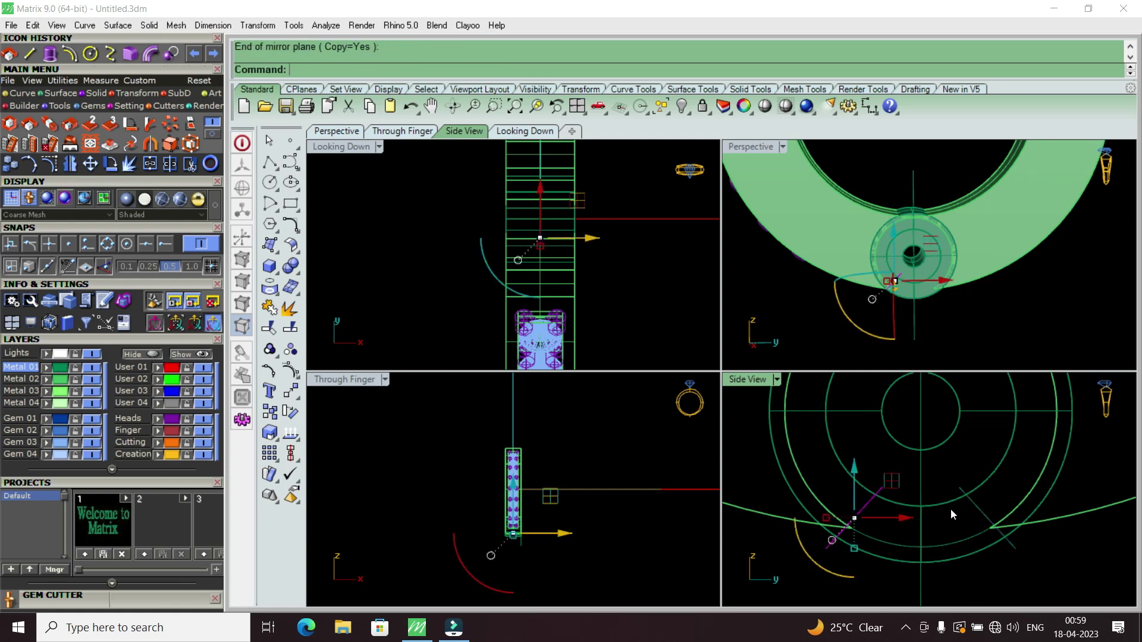
Step: Extrude both angled lines straight into flat plates and maximize the Perspective view
left_click(972, 507)
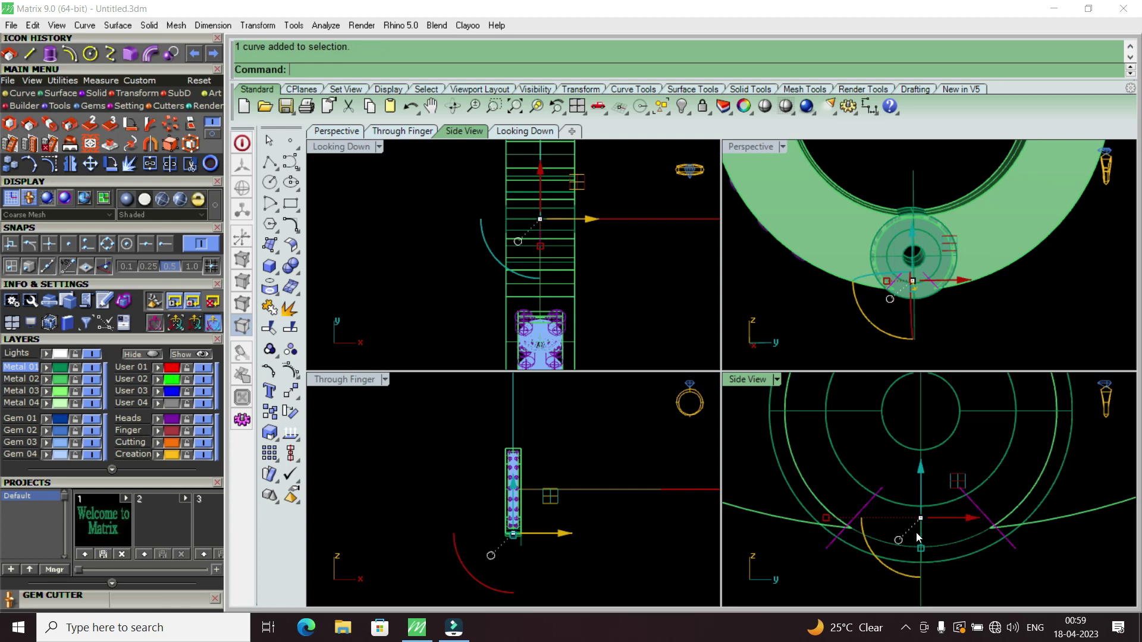
scroll(915, 542, "down", 5)
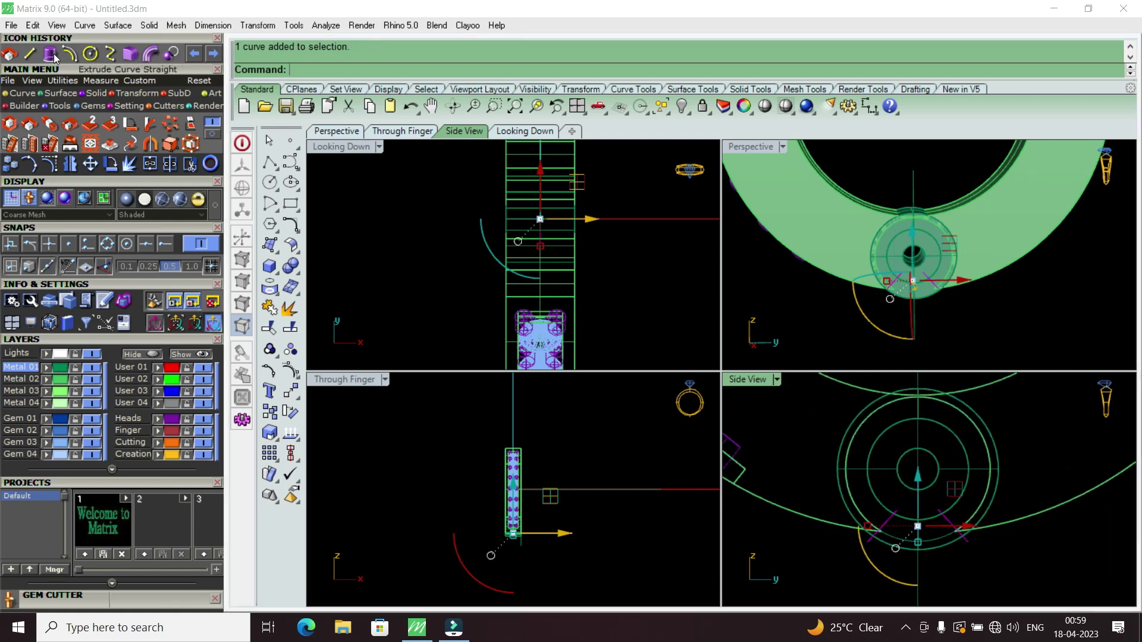
left_click(169, 122)
key("Return")
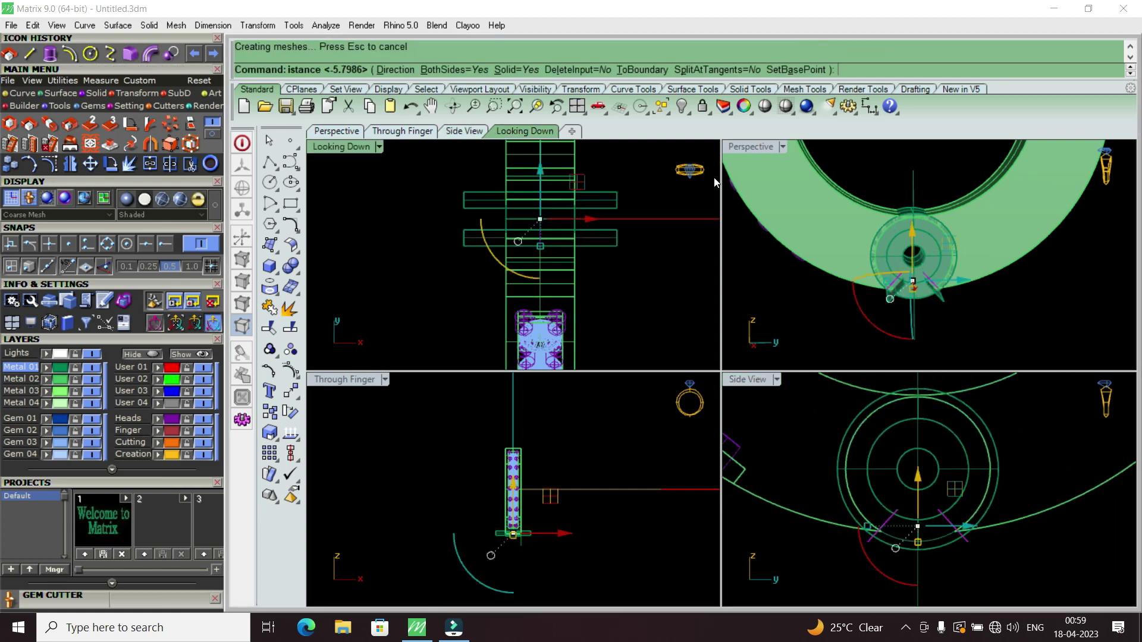
double_click(766, 147)
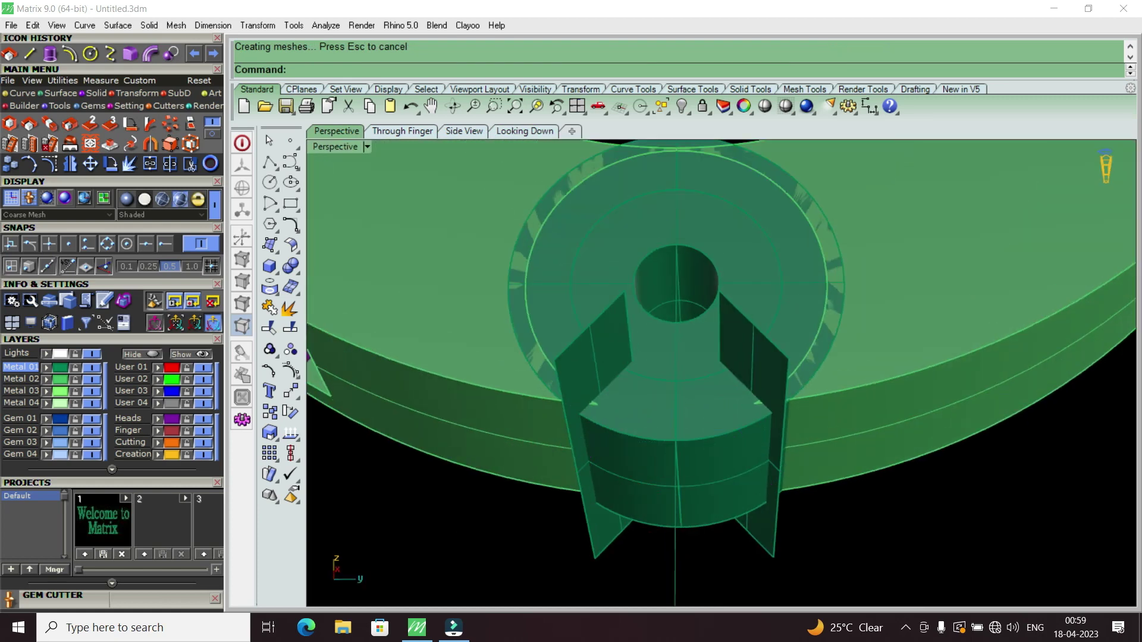
Step: BooleanSplit both hinge cylinder pieces using the two angled plates as cutters
type("BooleanDifference")
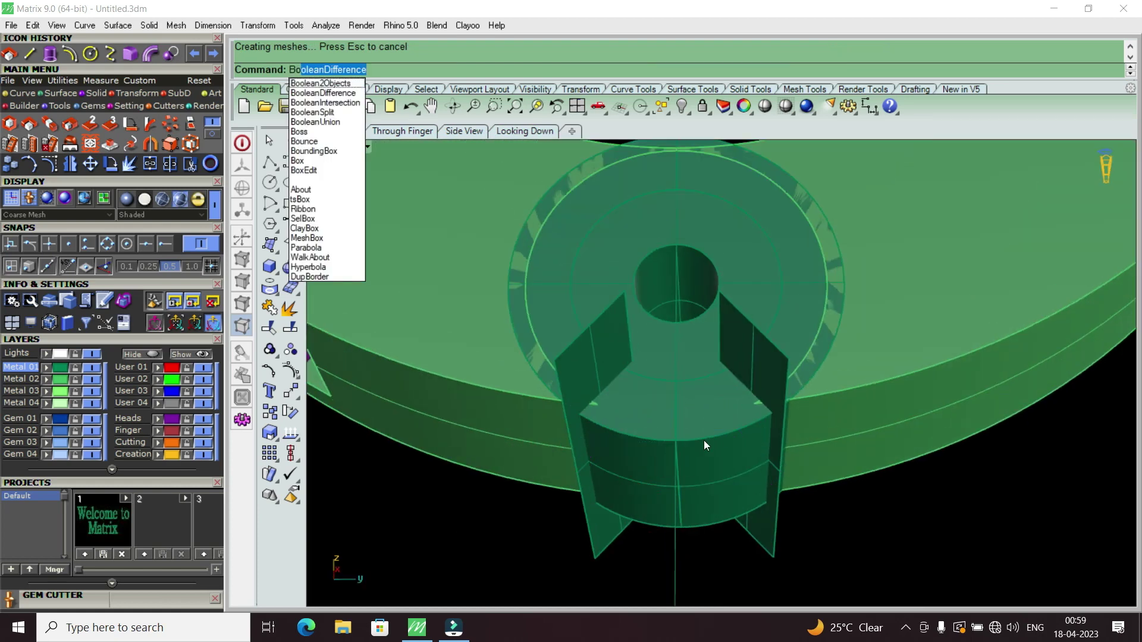
left_click(312, 112)
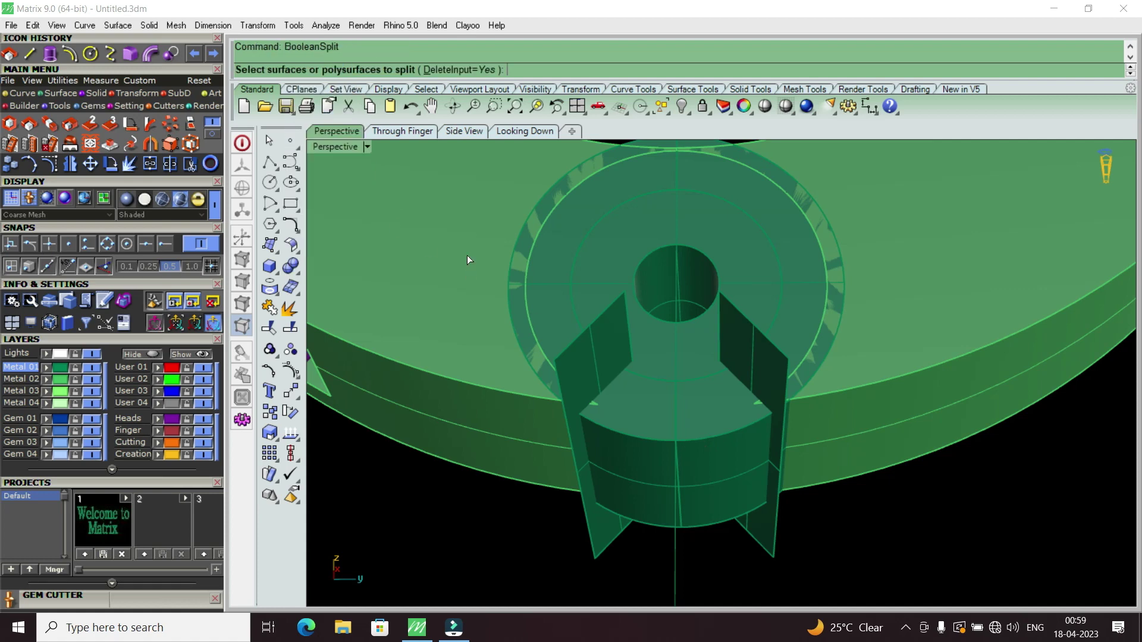
left_click(657, 410)
left_click(712, 423)
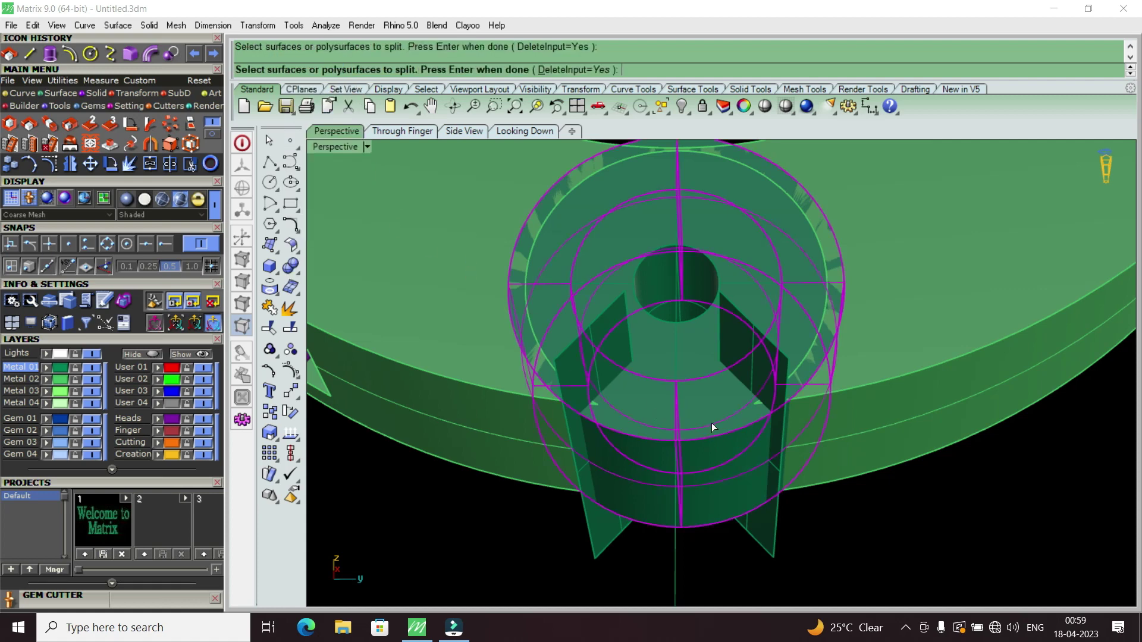
key("Return")
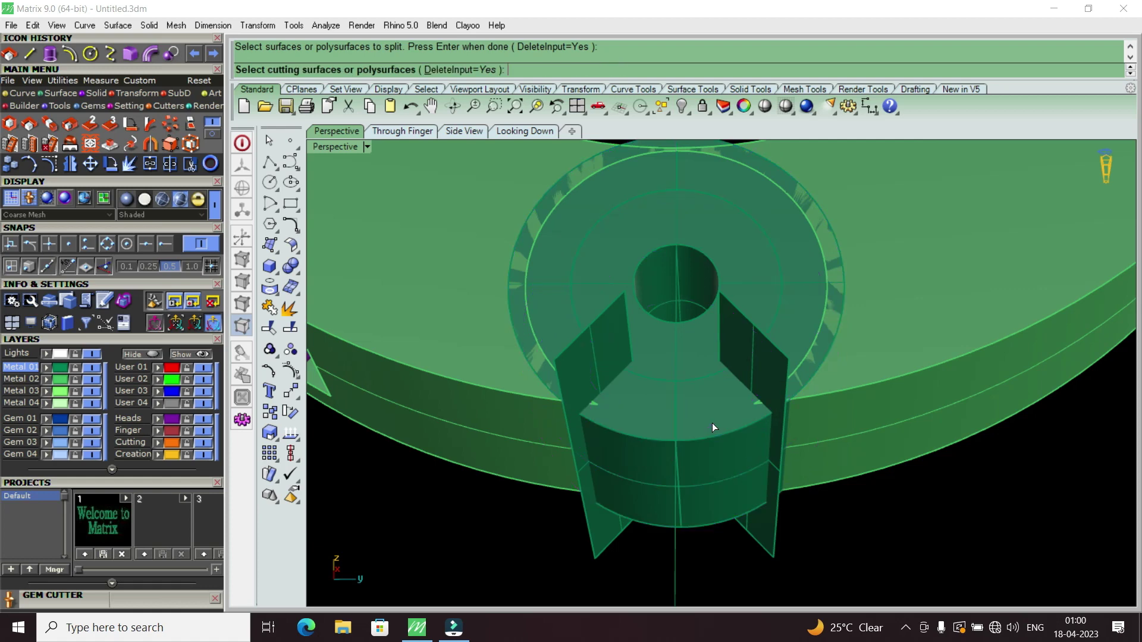
left_click(739, 355)
left_click(611, 360)
key("Return")
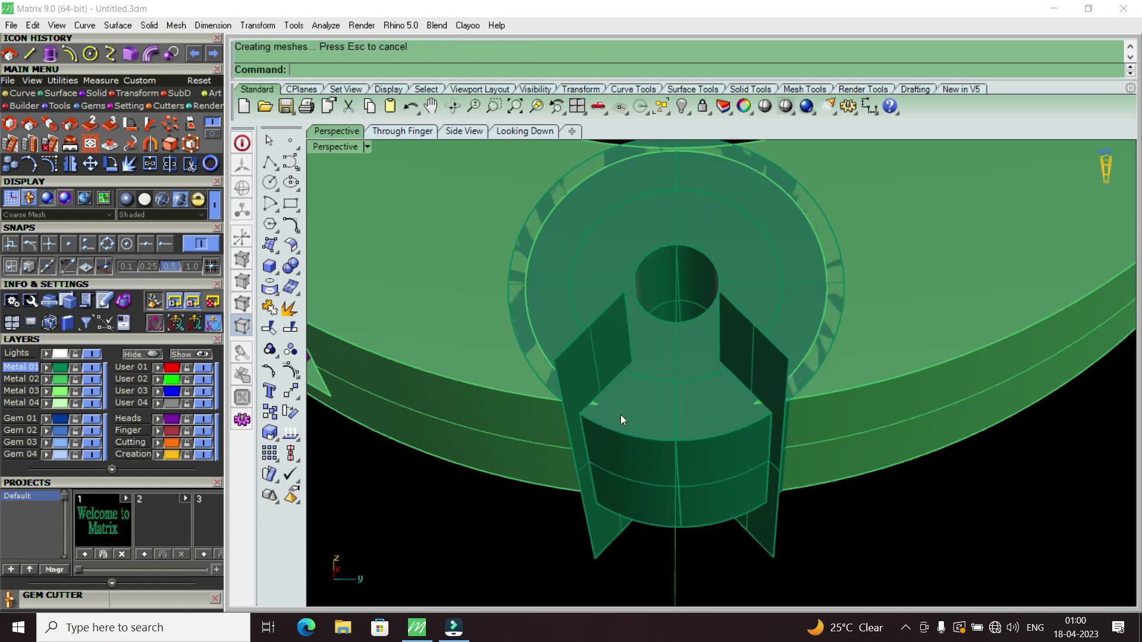
Step: Delete the two front cylinder slices and both cutter plates
left_click(620, 415)
key("Delete")
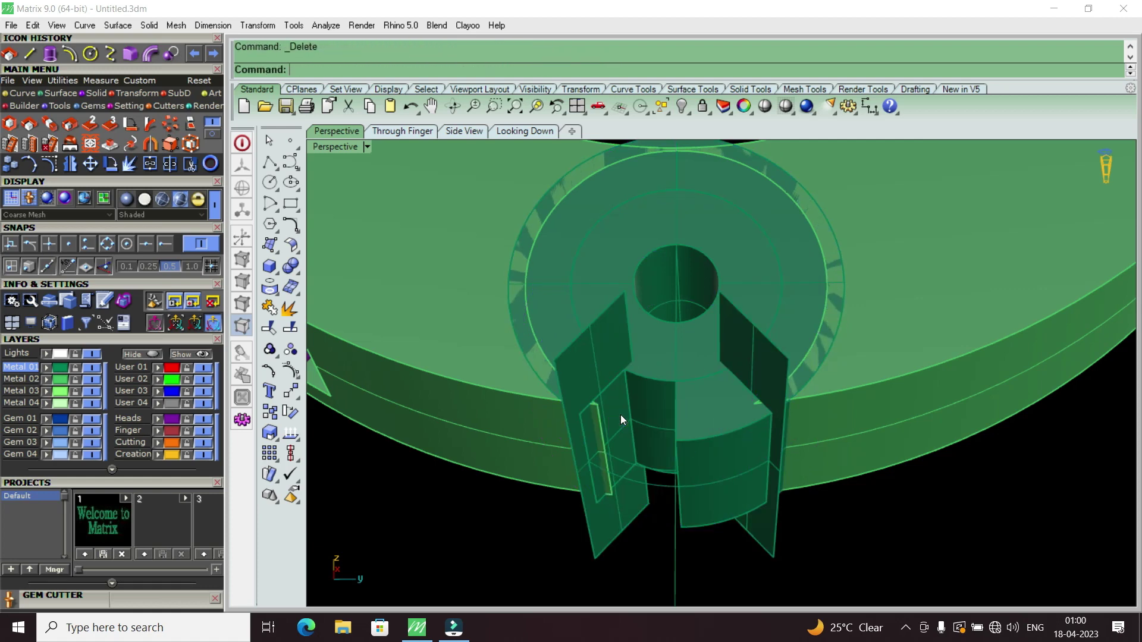
left_click(707, 414)
key("Delete")
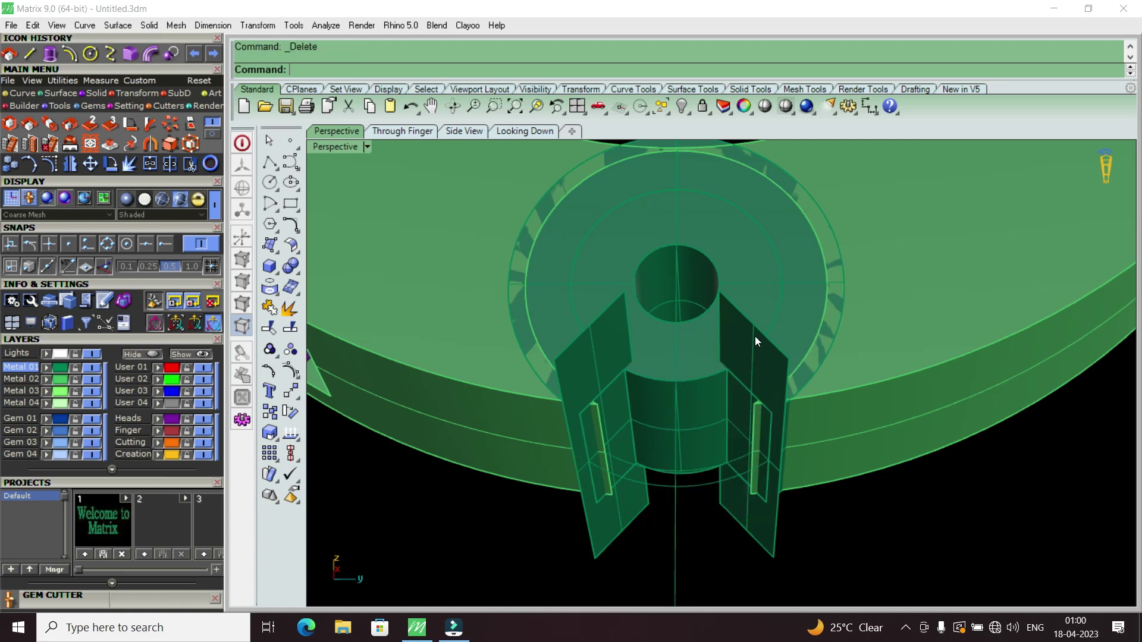
left_click(754, 337)
key("Delete")
left_click(603, 365)
key("Delete")
Step: Inspect the notched hinge, reselect the hinge circle, and restore the four-view layout
mouse_move(605, 358)
right_mouse_down()
mouse_move(634, 437)
mouse_move(637, 329)
right_mouse_up()
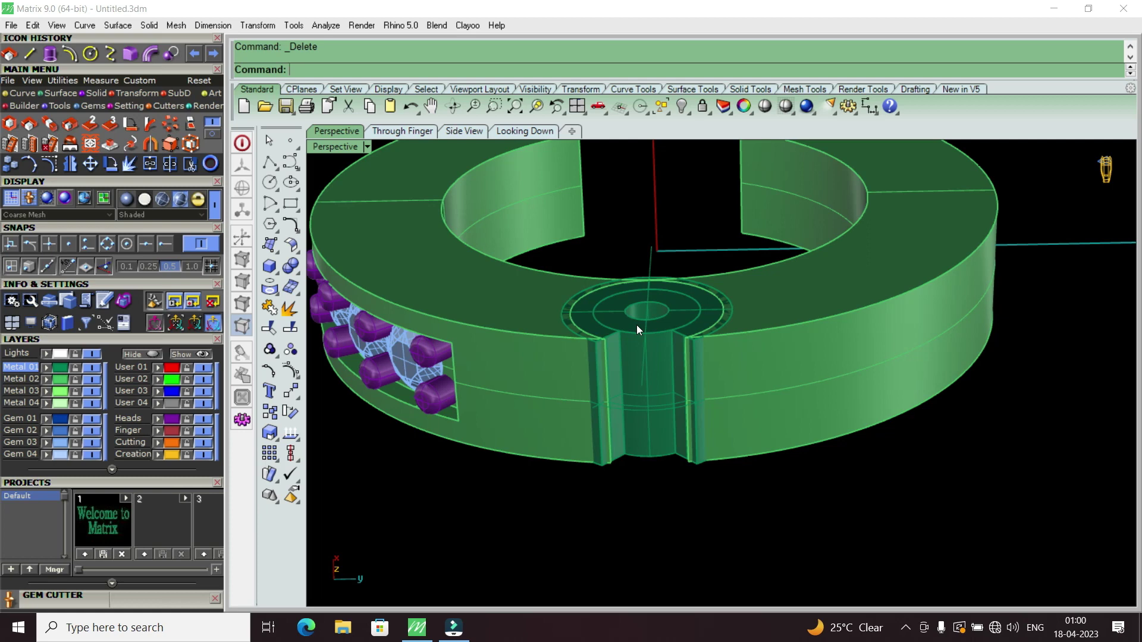
mouse_move(672, 342)
right_mouse_down()
mouse_move(659, 348)
mouse_move(671, 259)
mouse_move(649, 393)
right_mouse_up()
scroll(655, 306, "up", 5)
right_click_drag(655, 305, 564, 355)
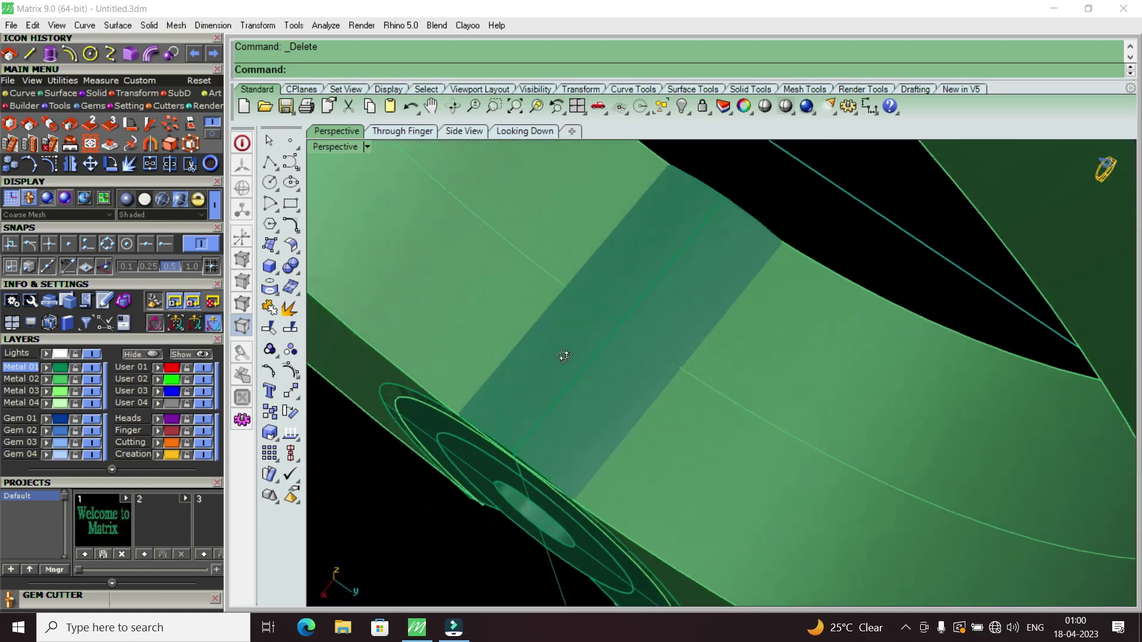
scroll(564, 355, "down", 5)
mouse_move(604, 262)
right_mouse_down()
mouse_move(601, 331)
mouse_move(578, 345)
mouse_move(601, 257)
mouse_move(640, 376)
mouse_move(637, 423)
mouse_move(674, 268)
mouse_move(646, 484)
right_mouse_up()
scroll(638, 322, "up", 3)
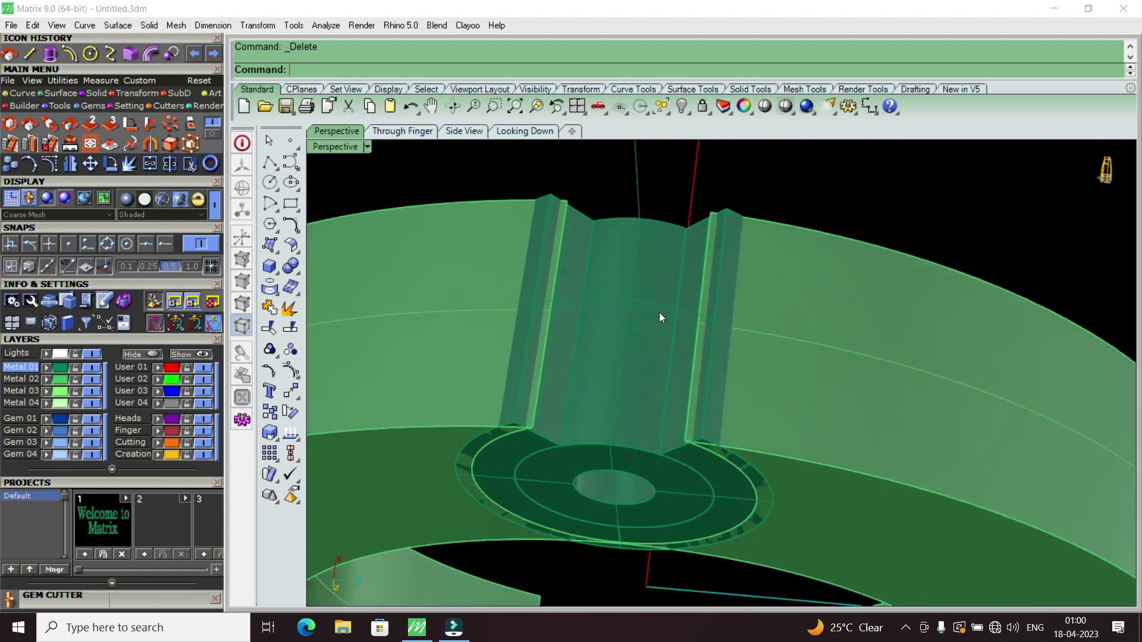
left_click(659, 313)
left_click(701, 347)
scroll(674, 316, "down", 2)
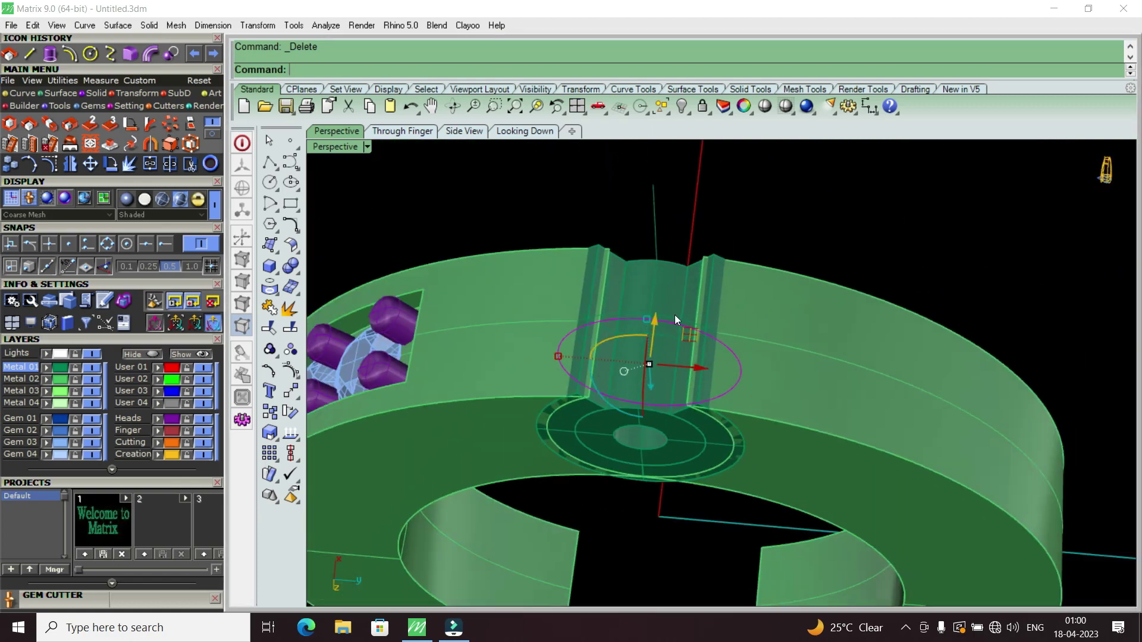
right_click_drag(675, 316, 722, 297)
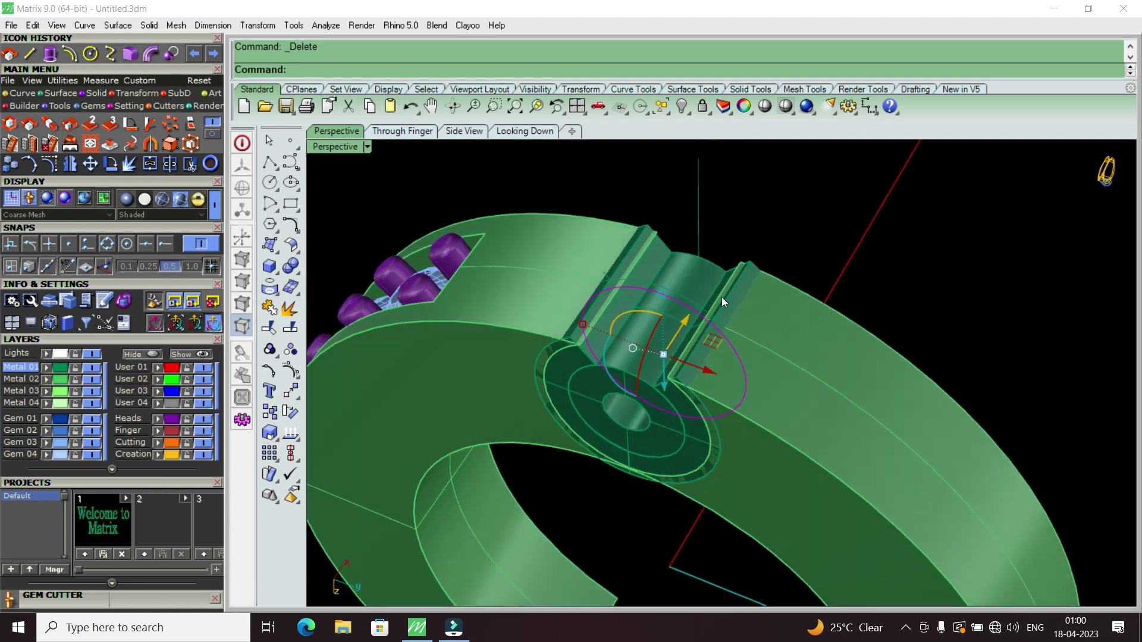
double_click(332, 148)
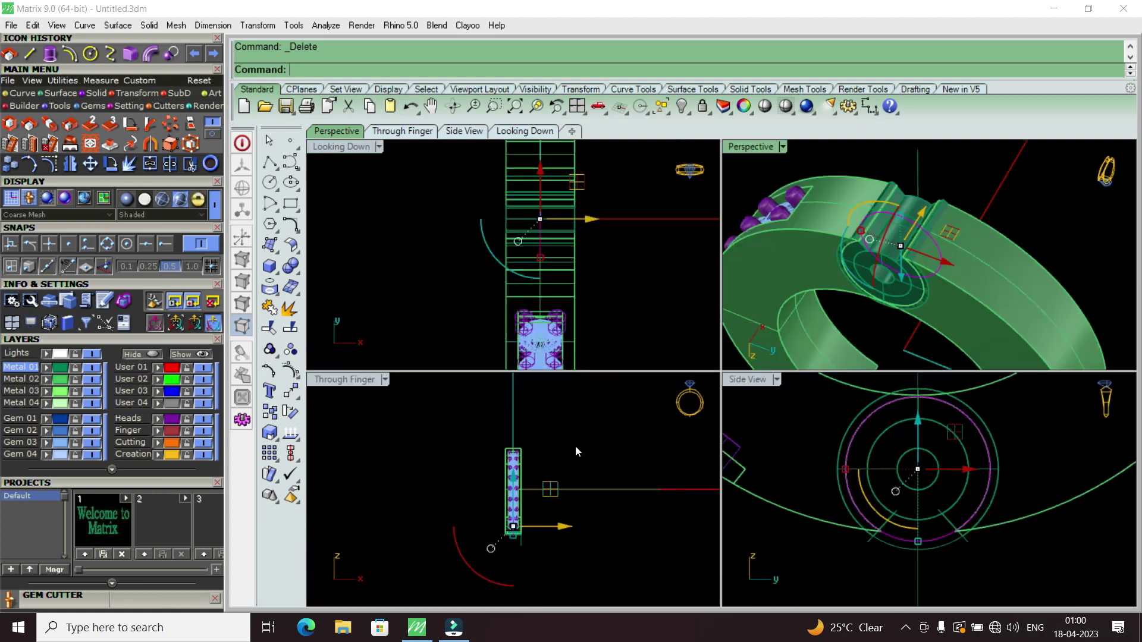
Step: Draw a line from the hinge circle's bottom in Side View and move it down
scroll(926, 515, "up", 2)
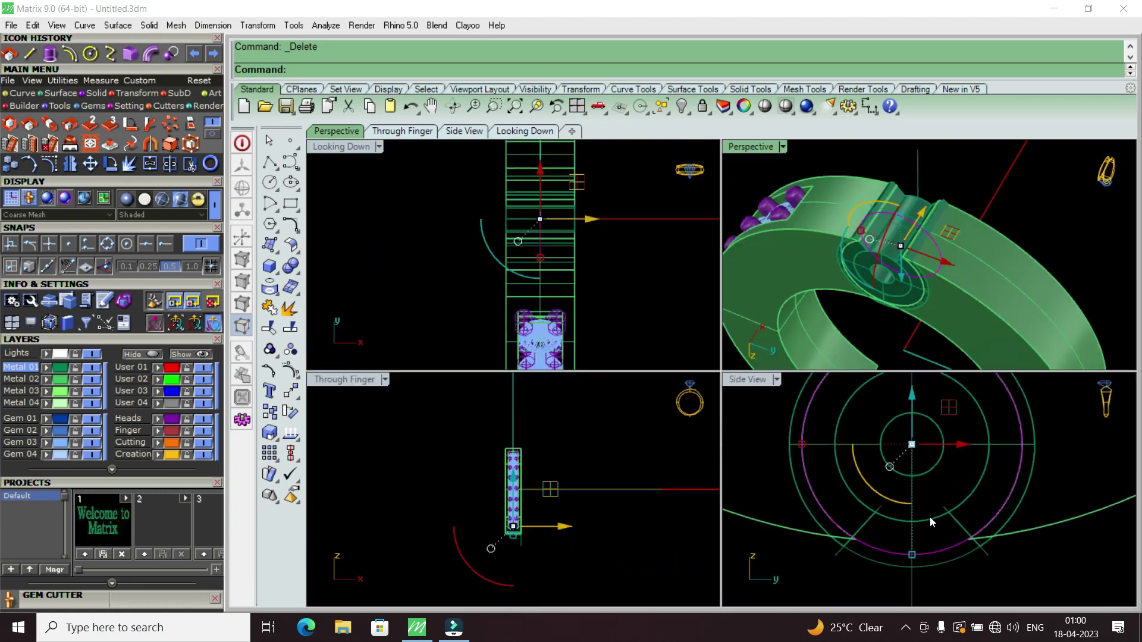
left_click(31, 55)
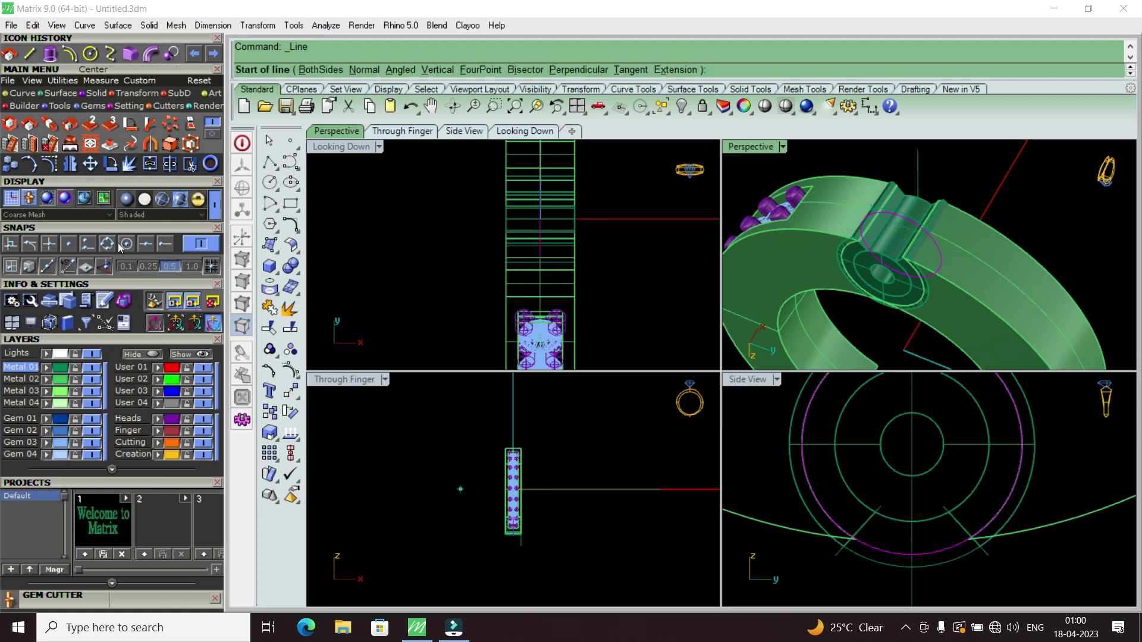
left_click(919, 554)
scroll(918, 553, "down", 2)
scroll(919, 553, "down", 1)
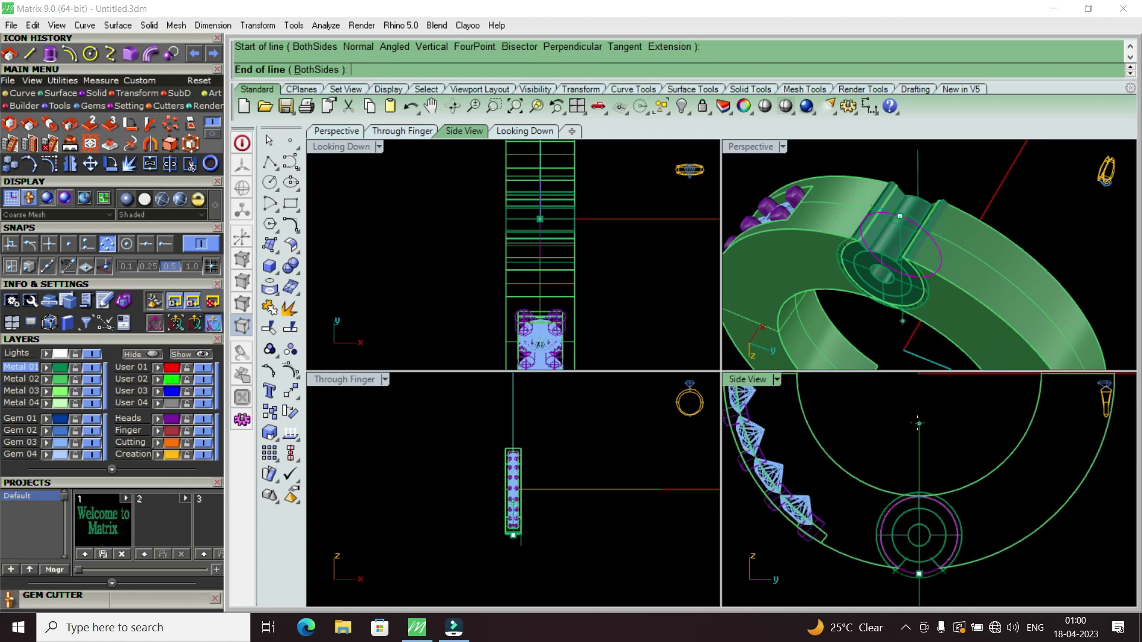
left_click(917, 424)
scroll(919, 428, "down", 1)
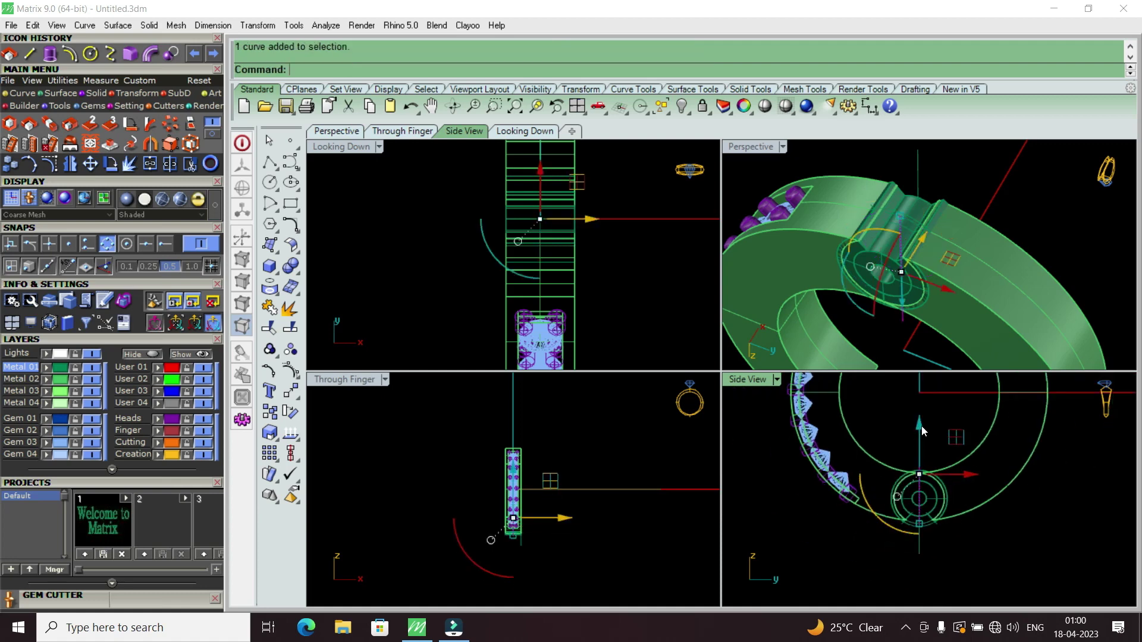
left_click_drag(921, 439, 919, 504)
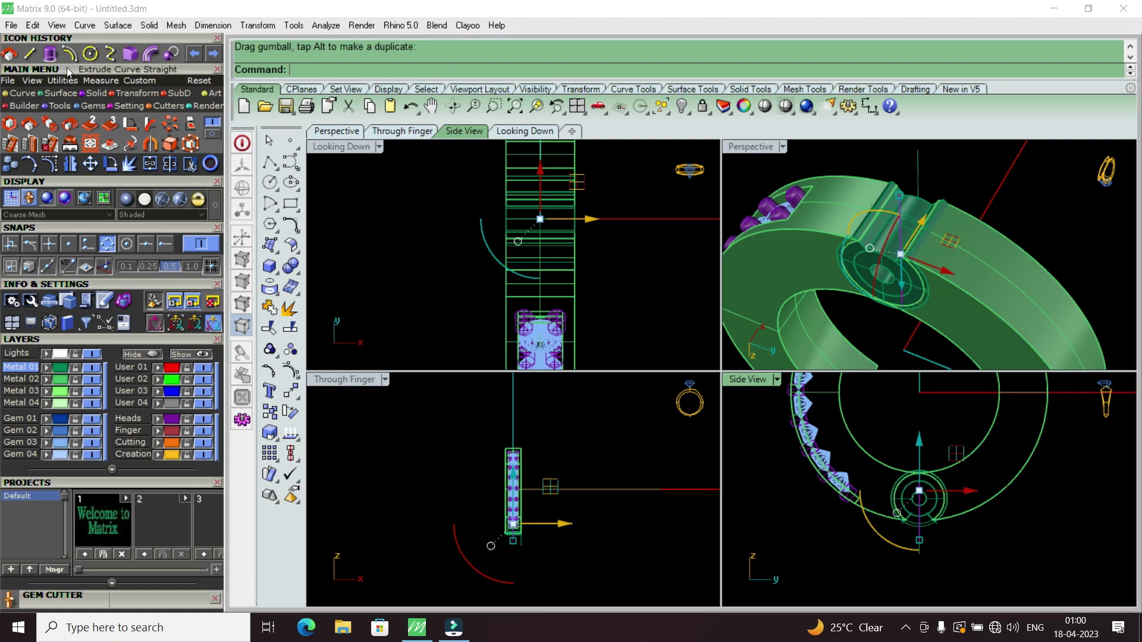
Step: Extrude the line straight into a flat cutting surface and inspect it in maximized Perspective
left_click(50, 57)
right_click(633, 392)
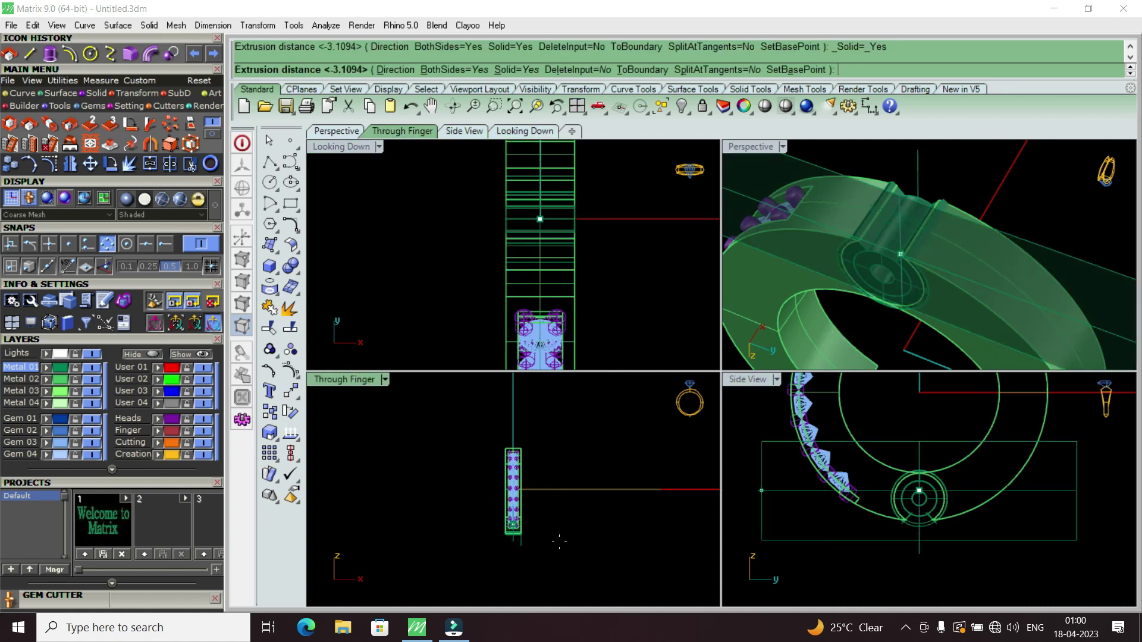
left_click(476, 545)
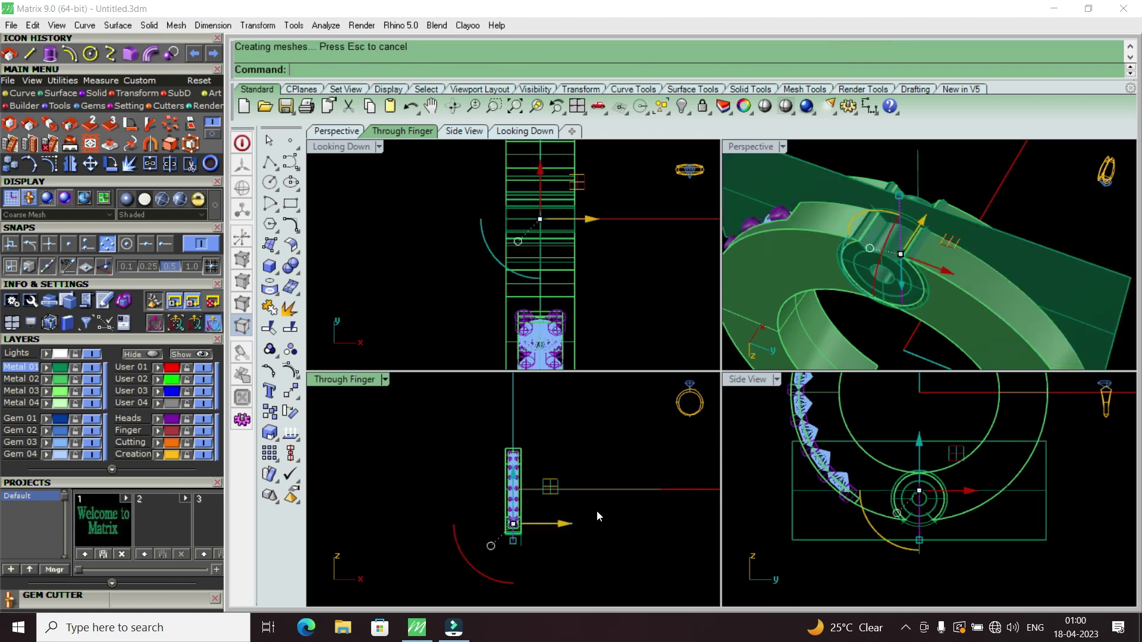
right_click_drag(854, 223, 970, 230)
left_click(937, 228)
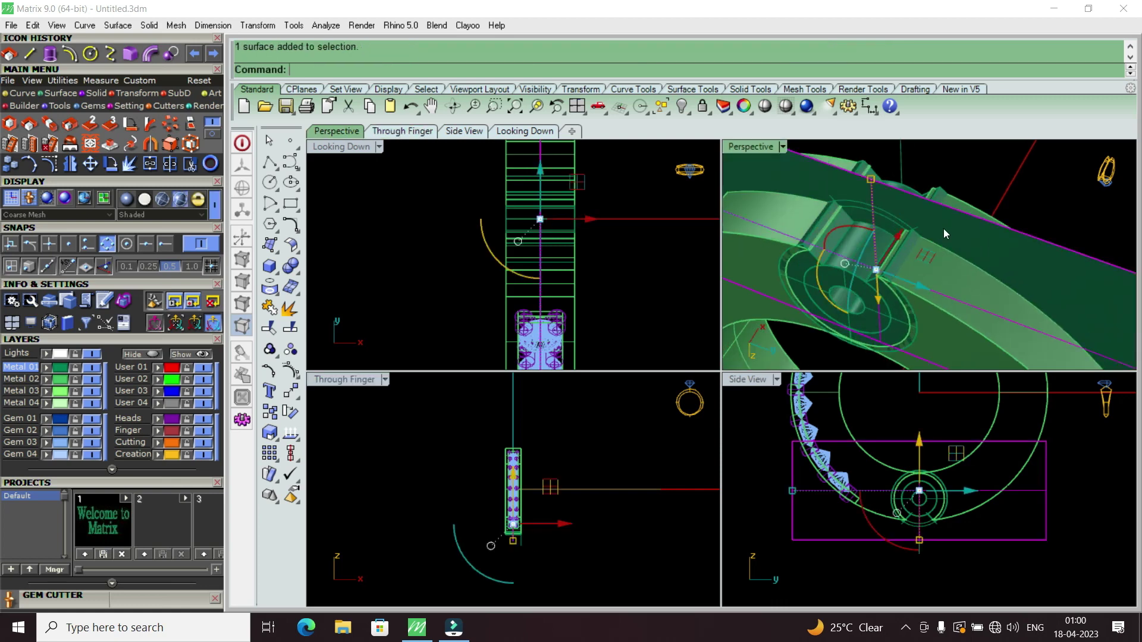
scroll(564, 228, "up", 1)
scroll(563, 228, "up", 1)
scroll(550, 228, "up", 2)
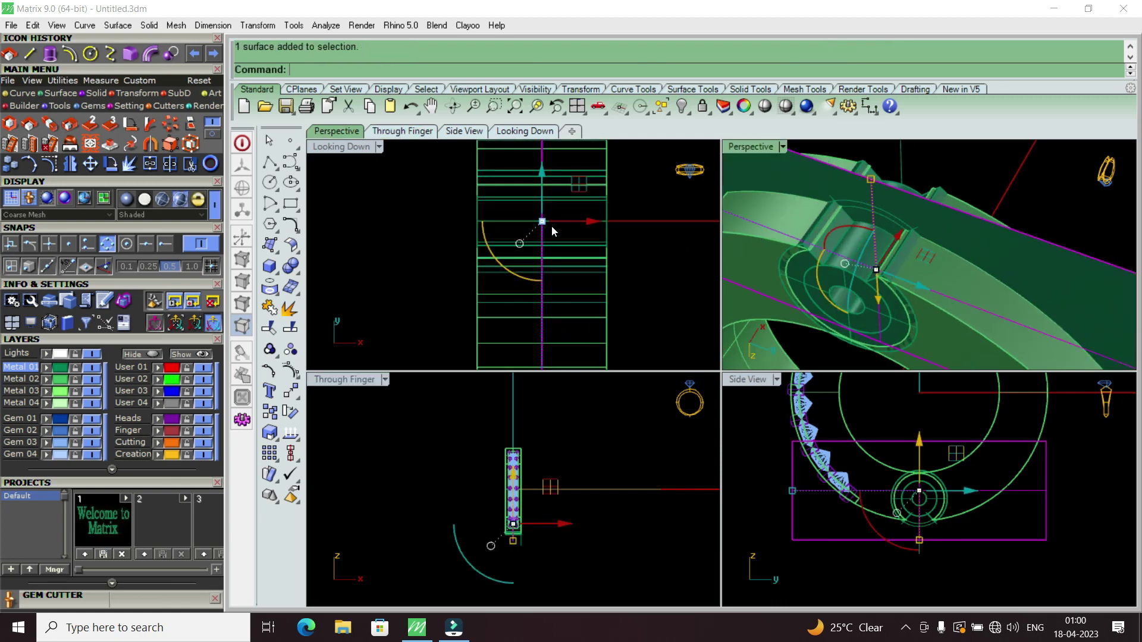
double_click(762, 149)
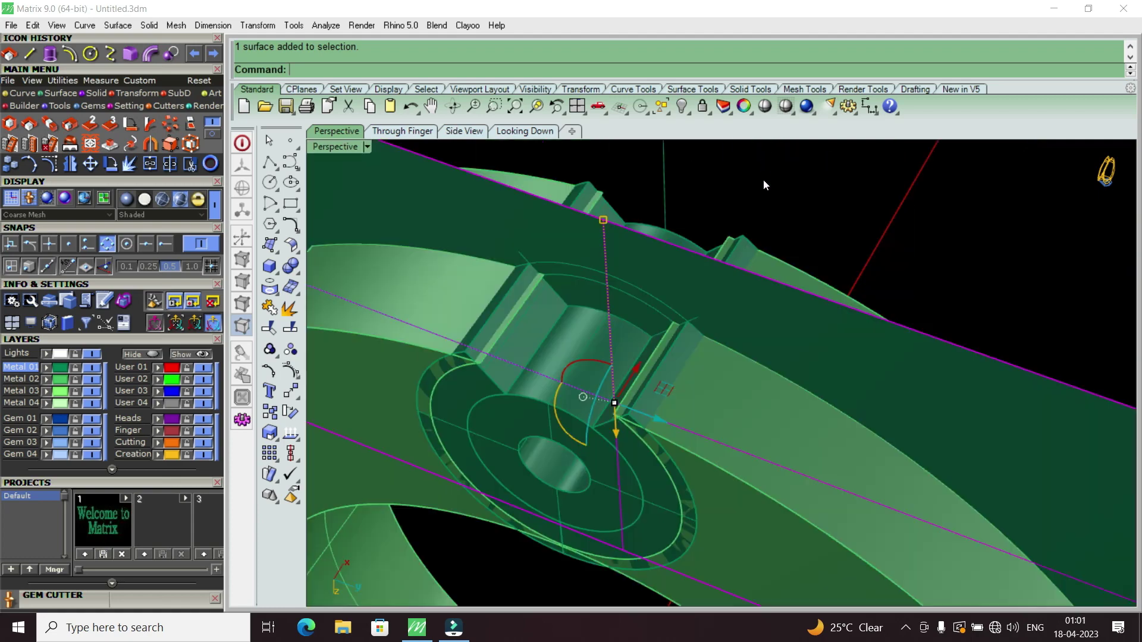
mouse_move(763, 180)
right_mouse_down()
mouse_move(693, 334)
mouse_move(777, 261)
mouse_move(865, 272)
mouse_move(773, 241)
right_mouse_up()
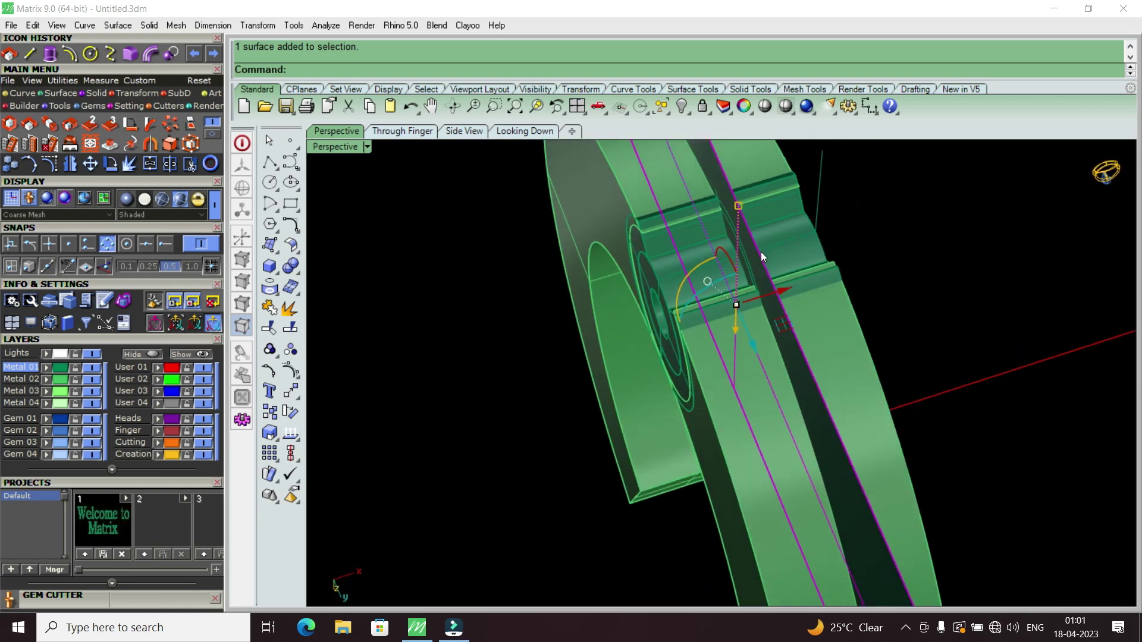
right_click_drag(761, 252, 773, 250)
type("O")
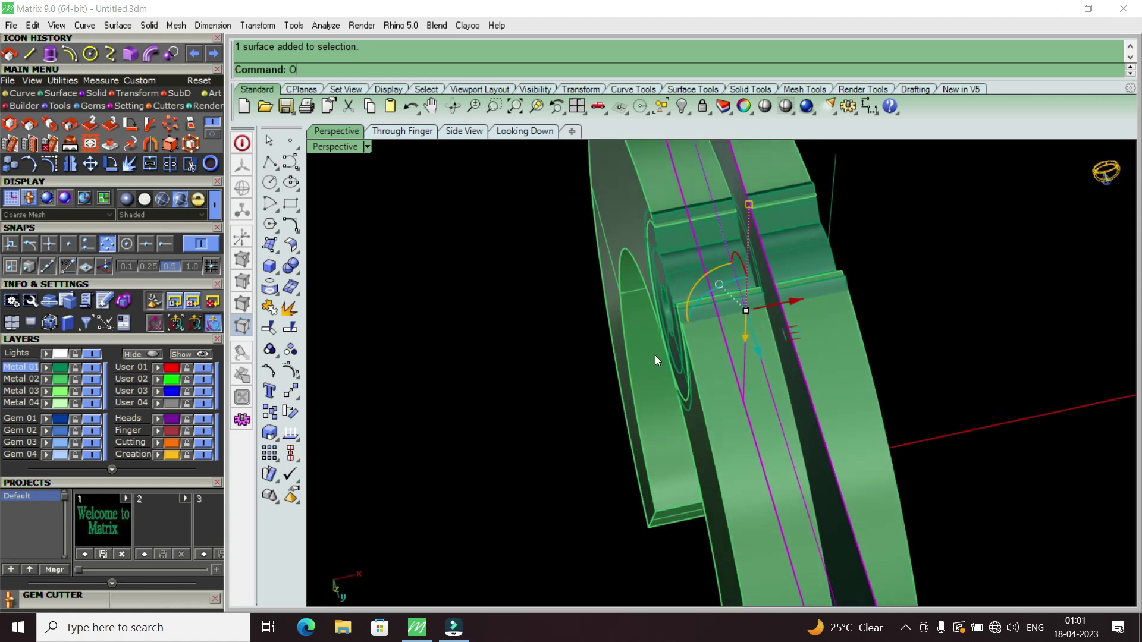
Step: OffsetSrf the cutting plane 0.6 to both sides as surfaces, not solid
type("ffsetSrf")
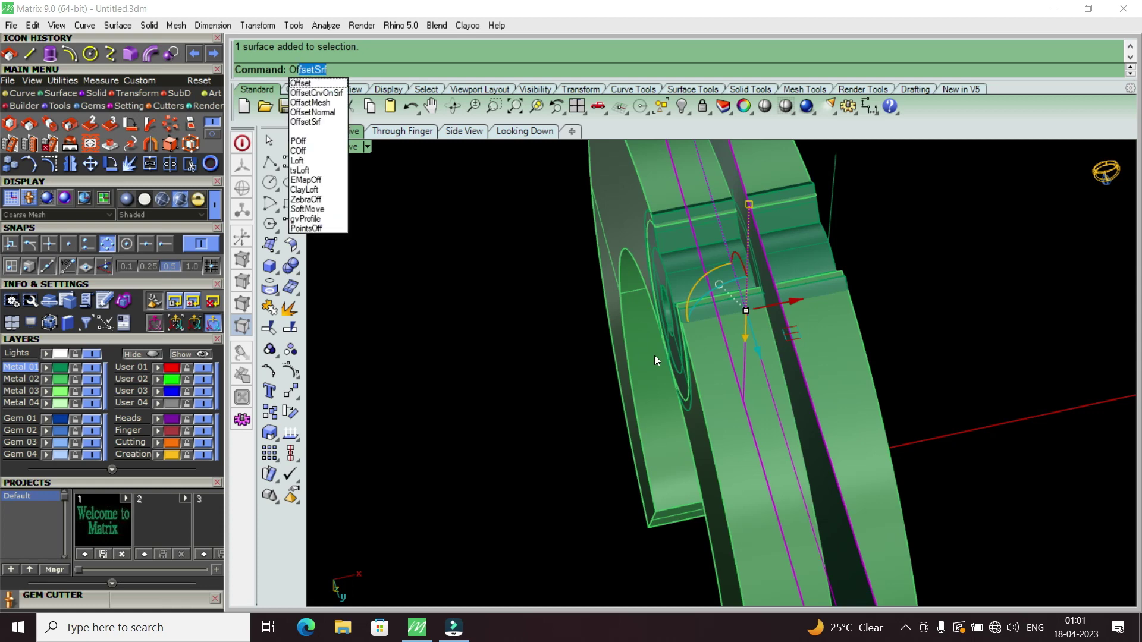
left_click(319, 127)
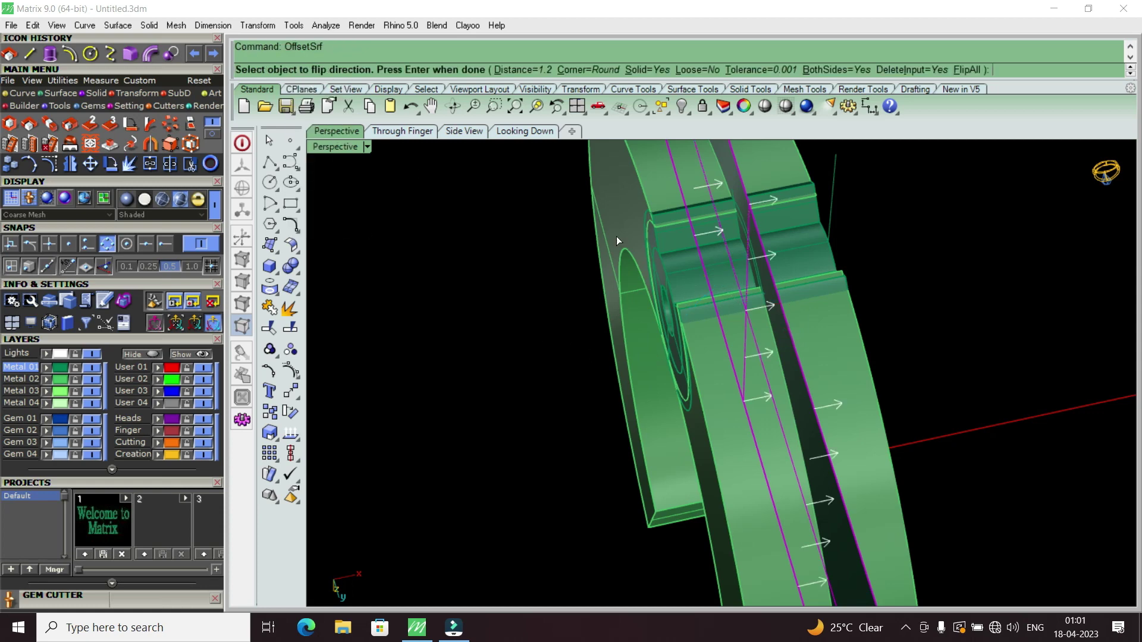
right_click_drag(791, 259, 822, 310)
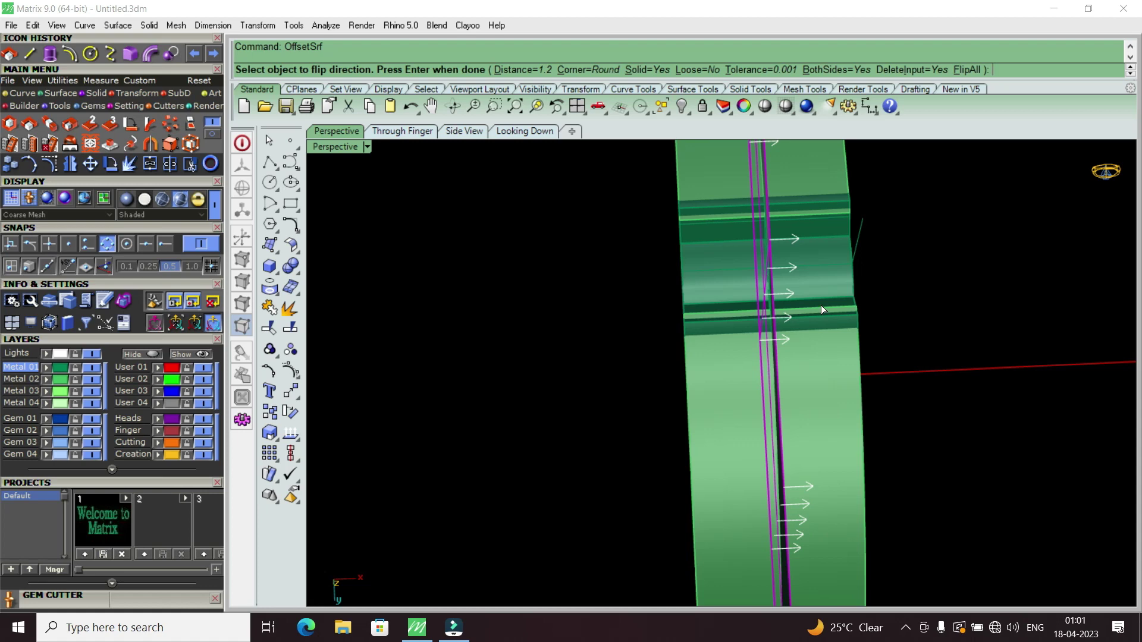
left_click(648, 70)
type(".6")
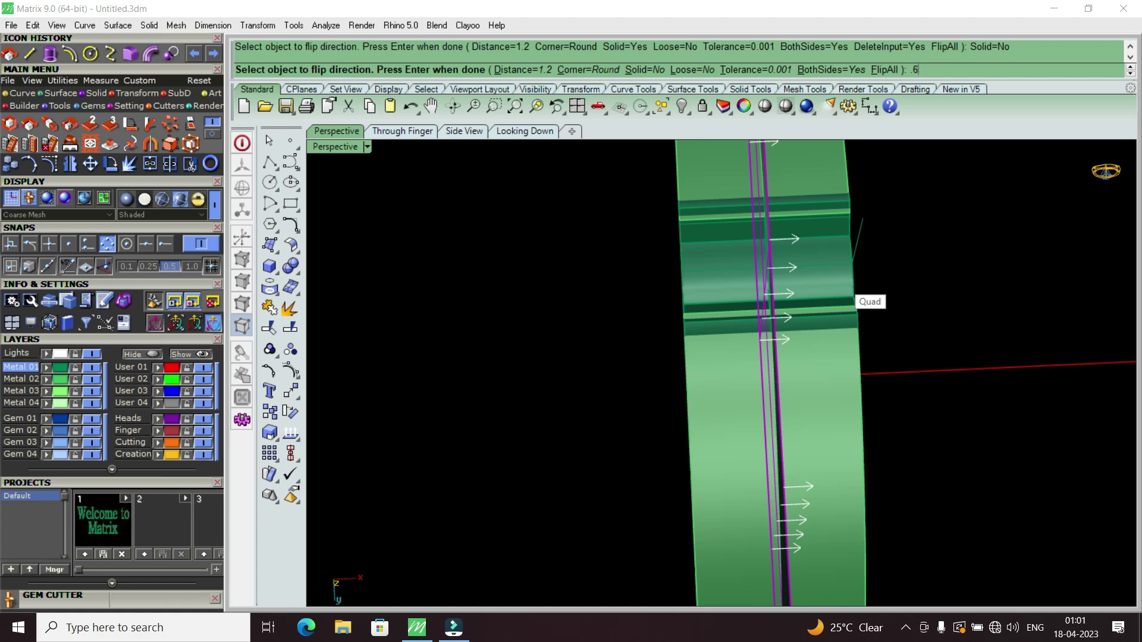
key("Return")
key("Return")
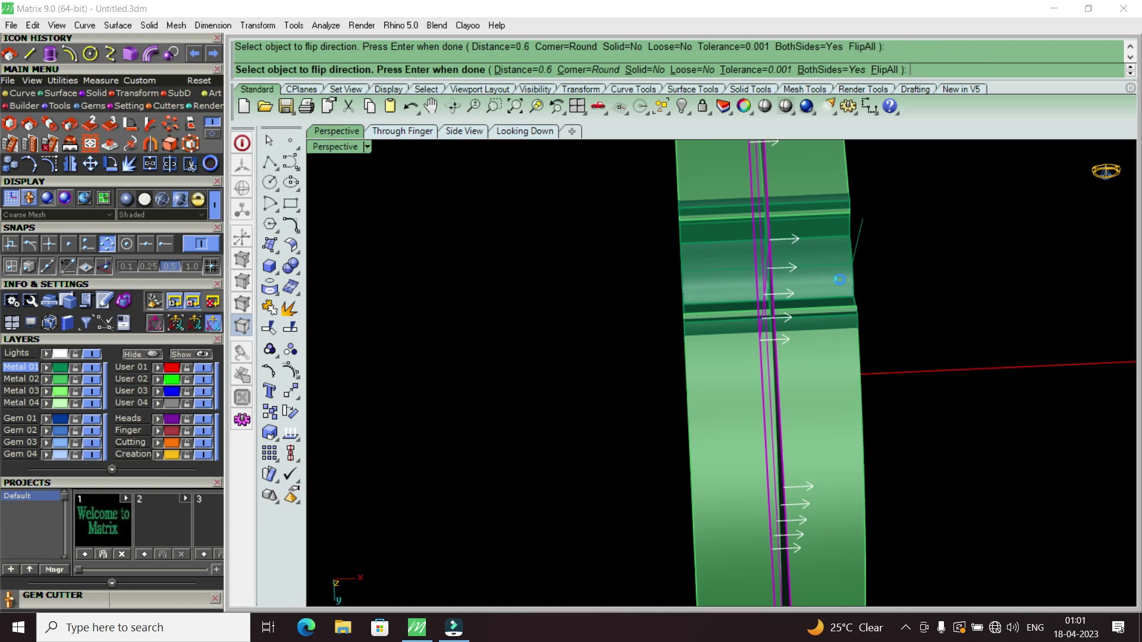
Step: Delete the original middle cutting plane, leaving the two offset planes
mouse_move(741, 343)
right_mouse_down()
mouse_move(597, 289)
mouse_move(730, 325)
mouse_move(713, 284)
right_mouse_up()
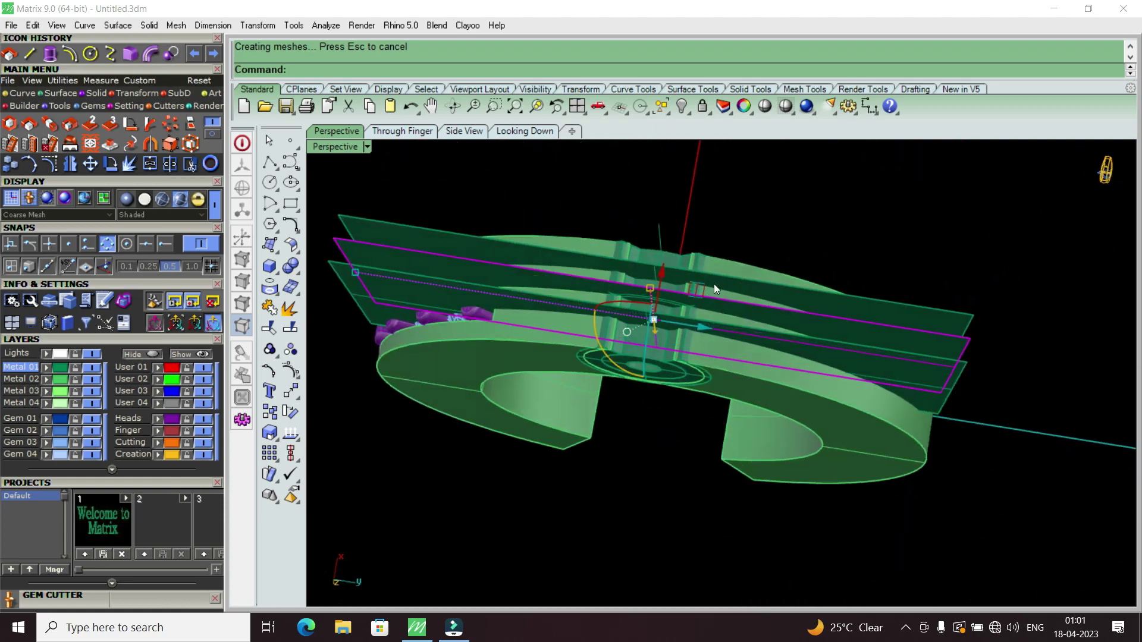
scroll(778, 326, "up", 3)
left_click(779, 326)
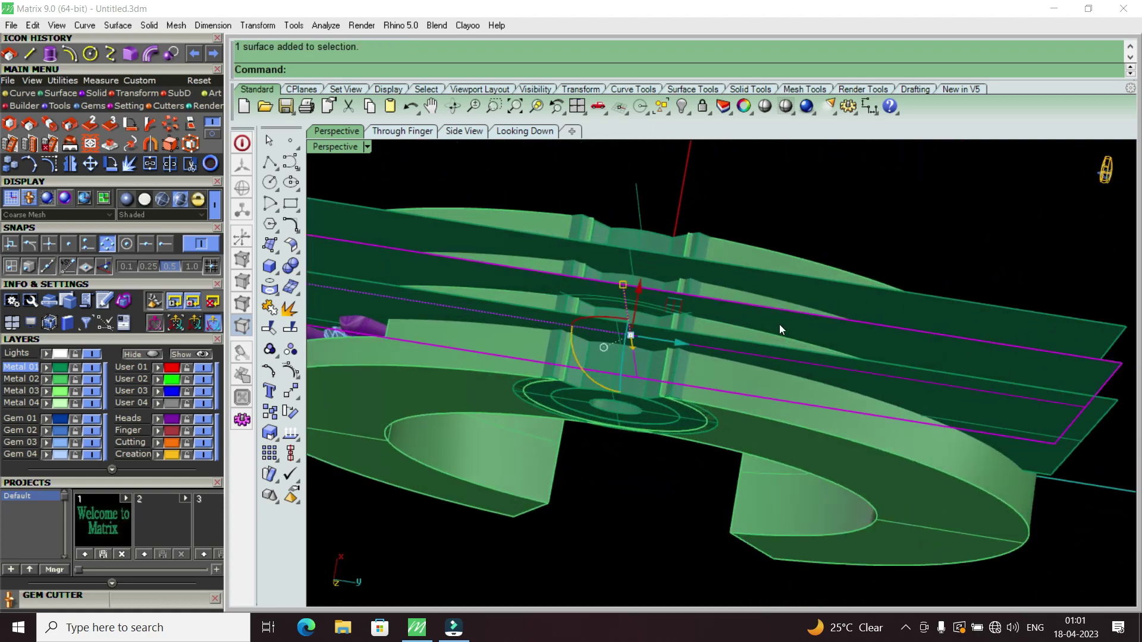
key("Delete")
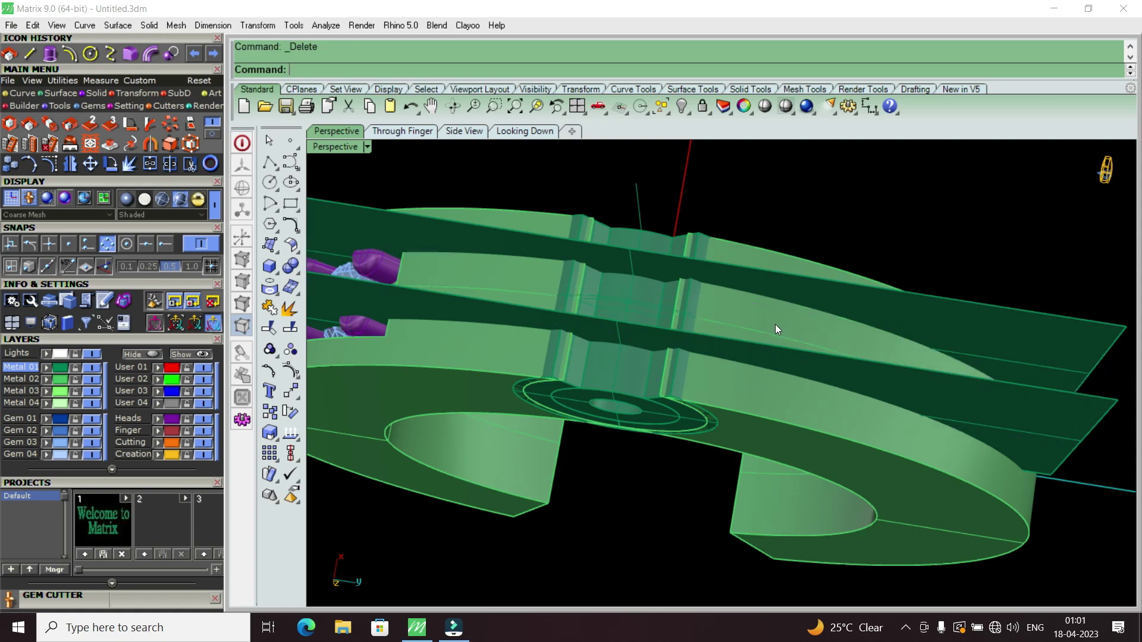
mouse_move(775, 326)
right_mouse_down()
mouse_move(737, 319)
mouse_move(724, 352)
mouse_move(722, 296)
mouse_move(726, 341)
mouse_move(622, 374)
right_mouse_up()
scroll(690, 363, "up", 3)
scroll(622, 375, "up", 2)
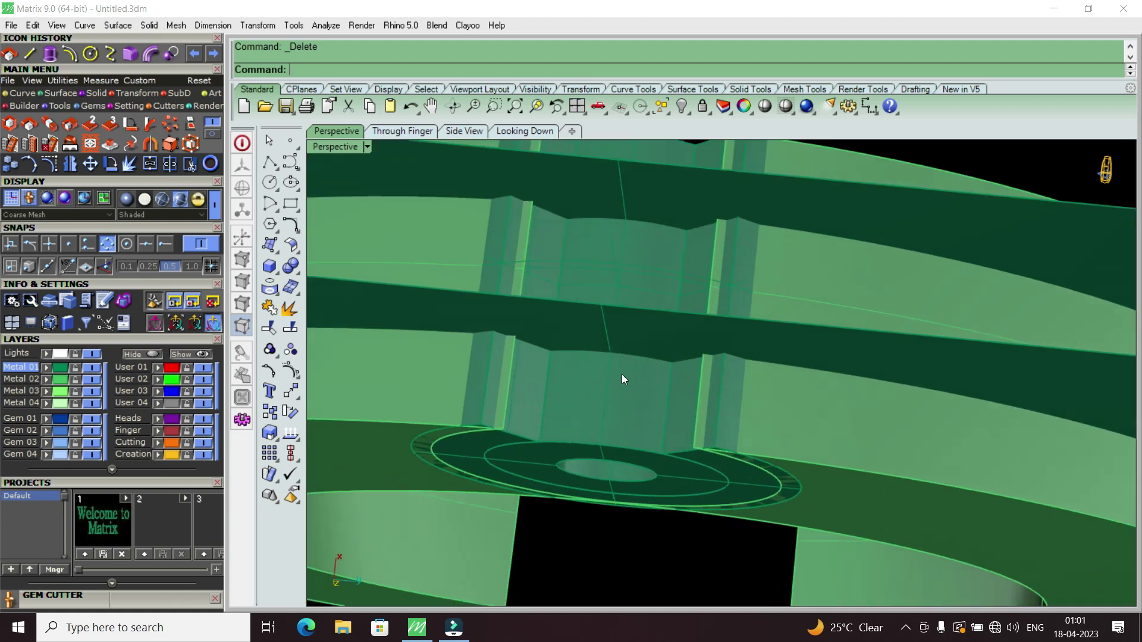
scroll(623, 378, "down", 2)
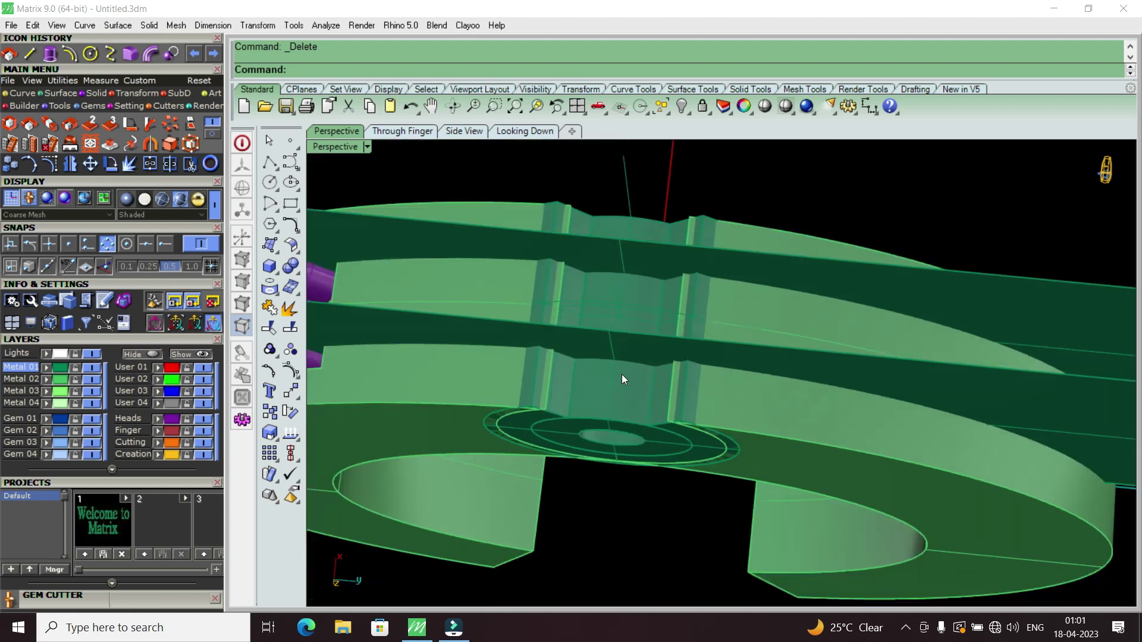
Step: BooleanSplit the hinge barrel using the two parallel cutting planes
type("BooleanDifference")
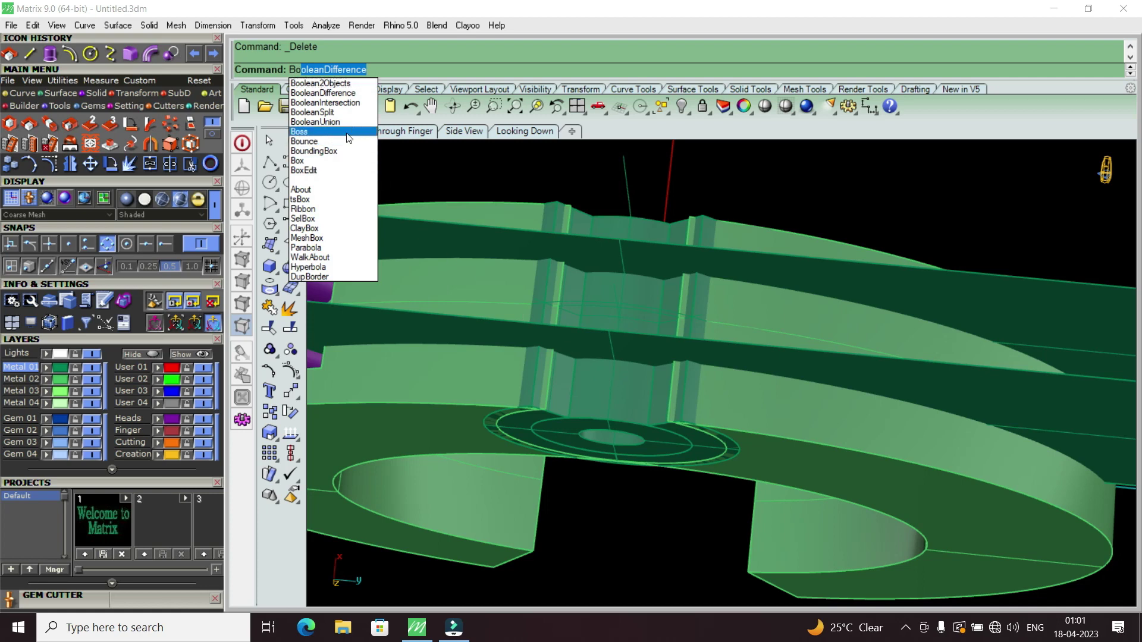
left_click(335, 117)
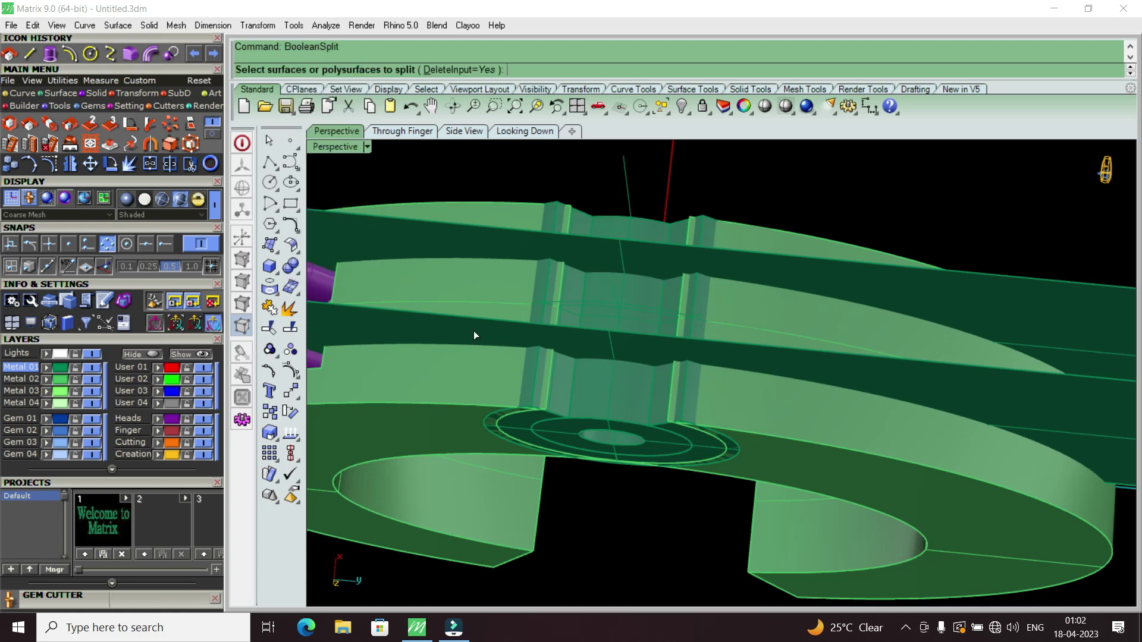
left_click(593, 393)
key("Return")
left_click(590, 346)
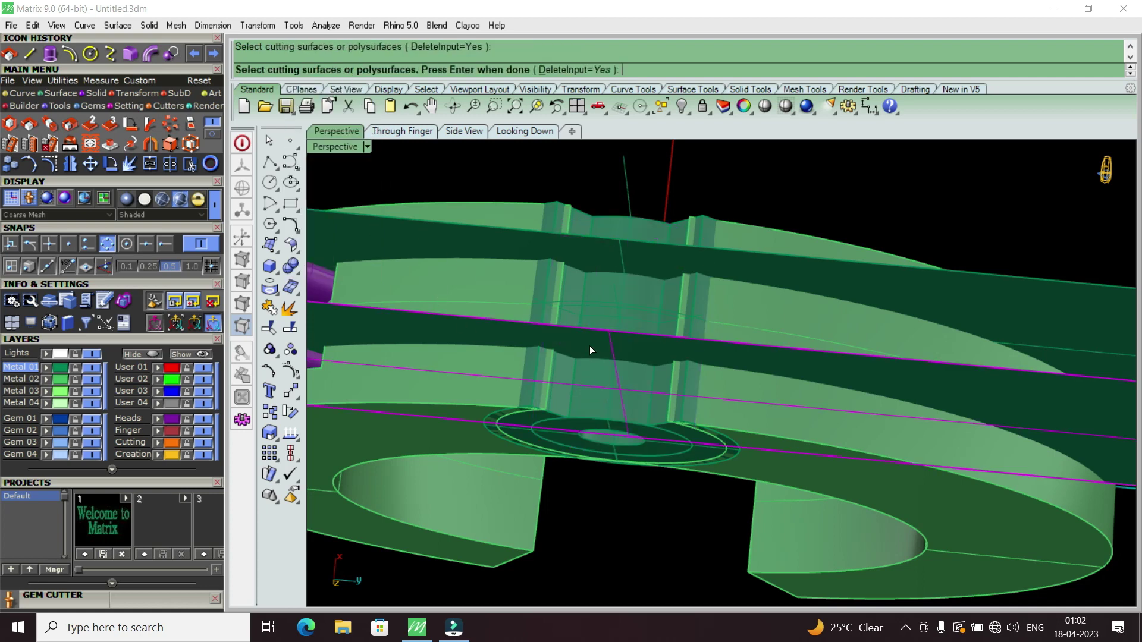
key("Return")
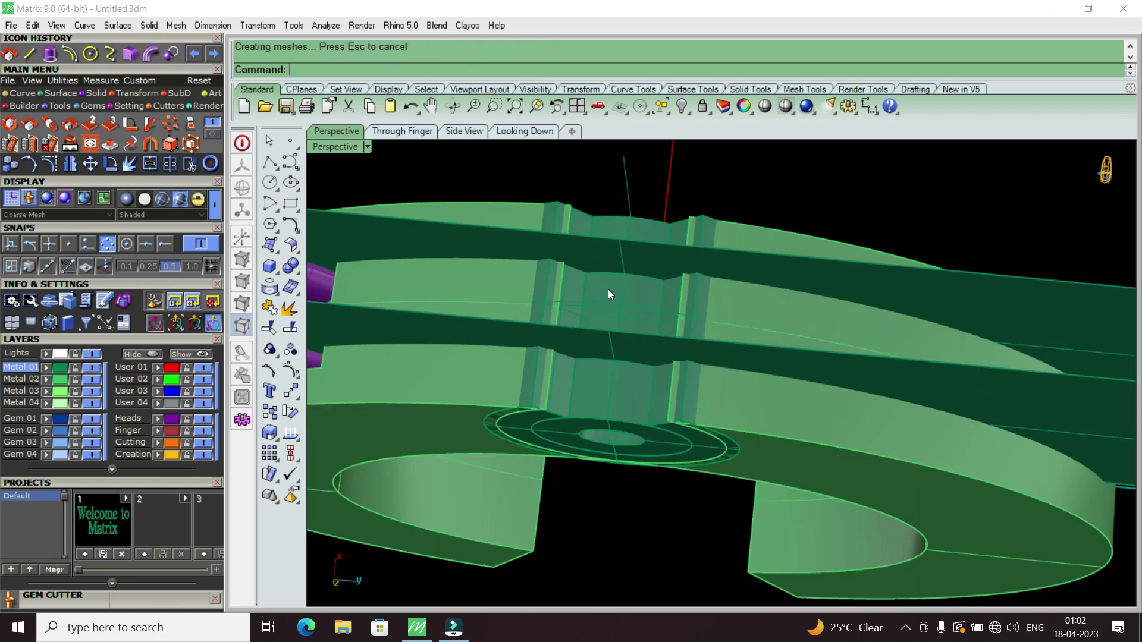
Step: Delete both leftover cutting planes and view the split barrel end-on
left_click(608, 291)
left_click(747, 330)
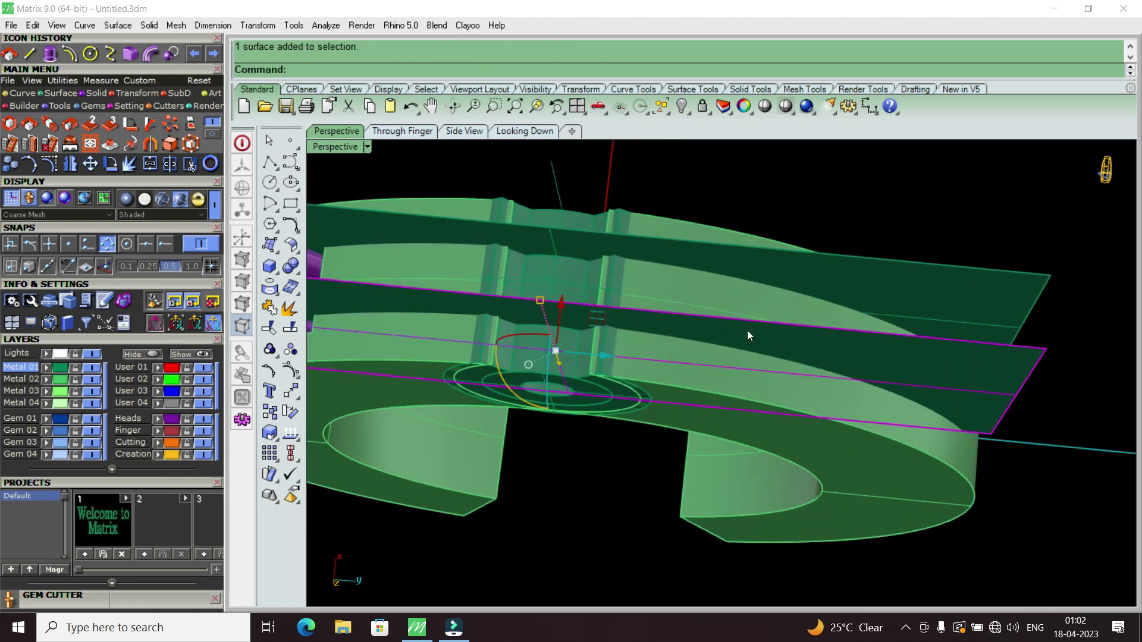
key("Delete")
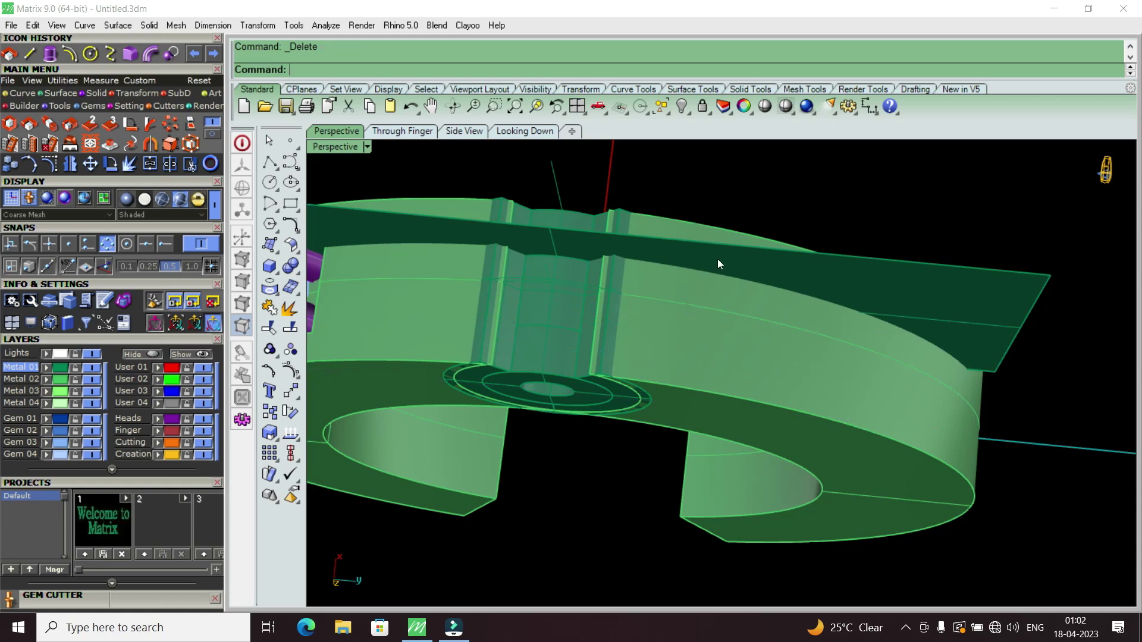
left_click(717, 265)
key("Delete")
right_click_drag(717, 265, 609, 373)
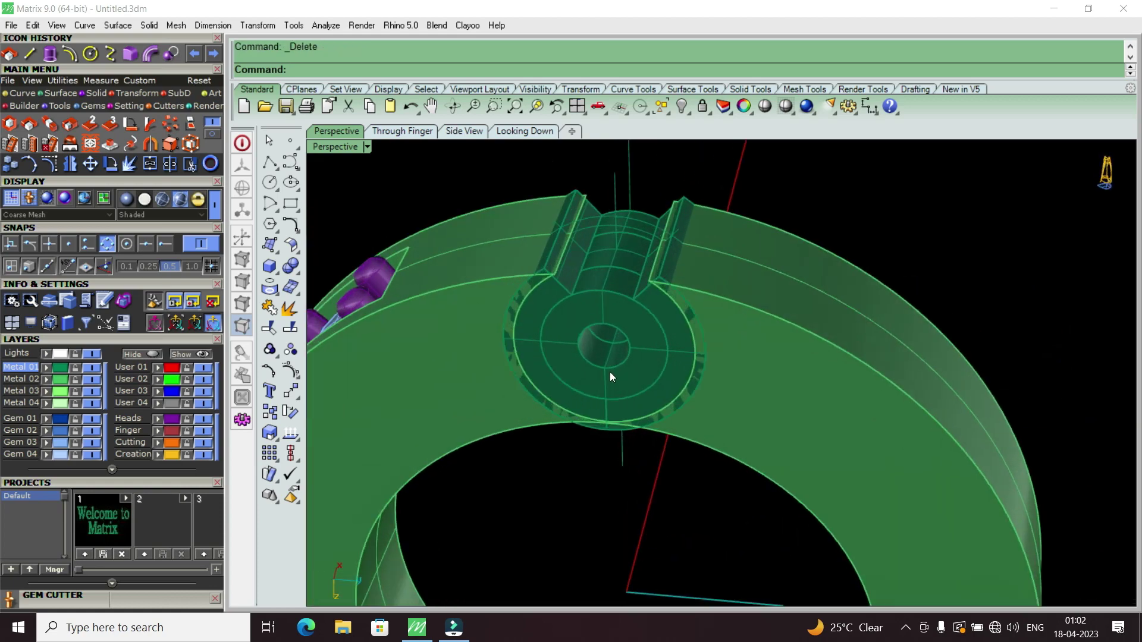
Step: Move the upper and lower hinge knuckles to the red Finger layer
left_click(637, 302)
scroll(627, 322, "up", 3)
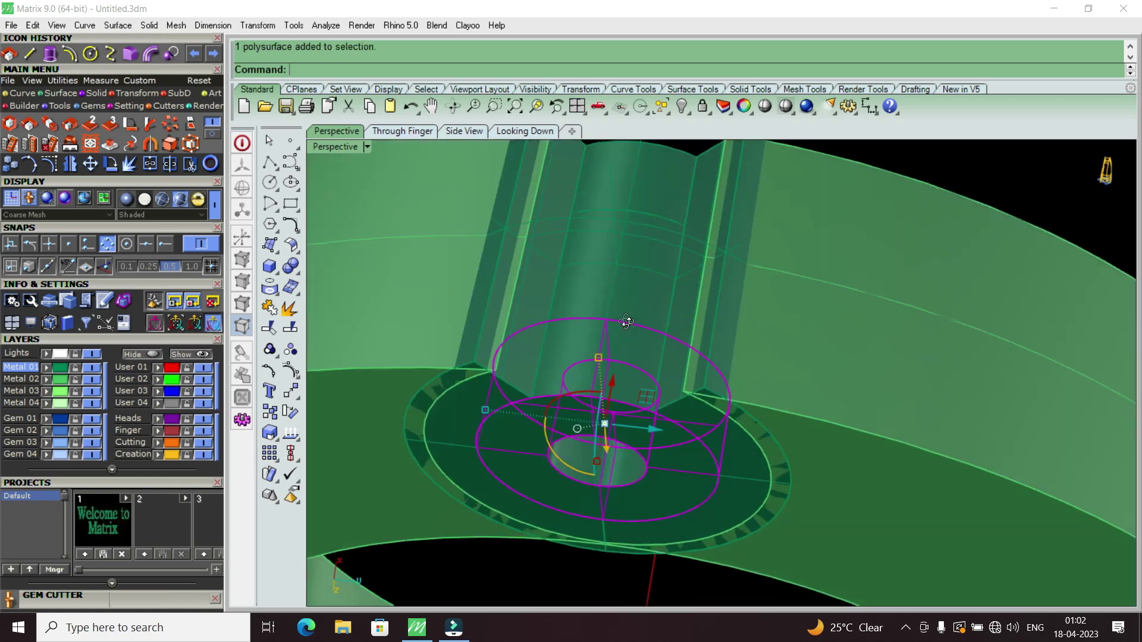
scroll(626, 322, "down", 3)
right_click_drag(626, 322, 654, 347)
scroll(654, 348, "up", 3)
left_click(647, 327)
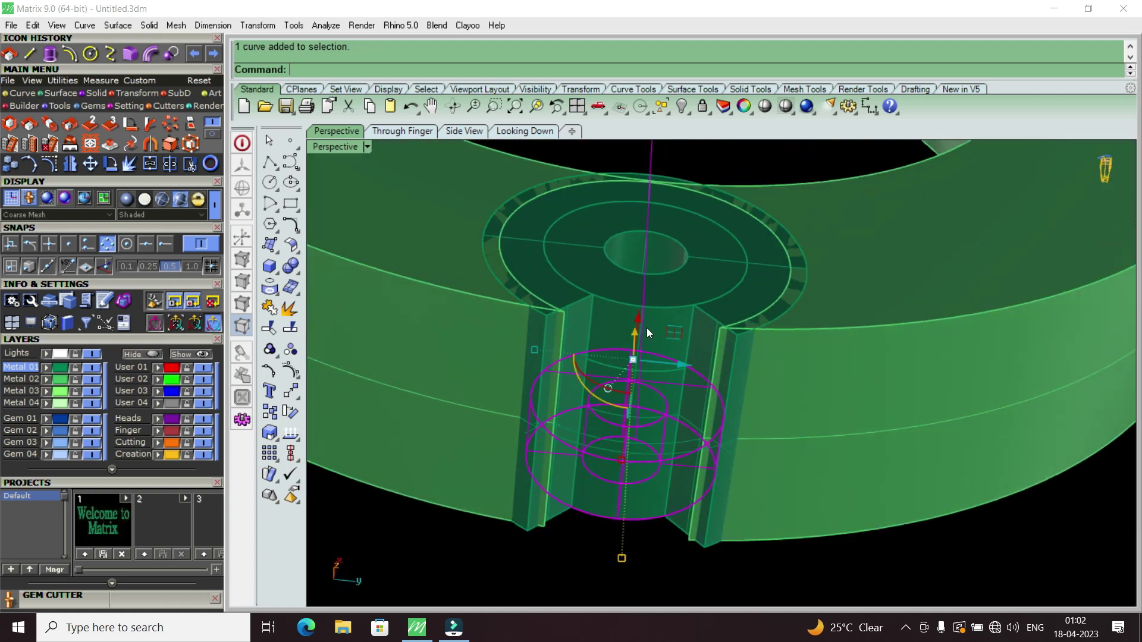
left_click(549, 284, "shift")
left_click_drag(555, 311, 590, 487)
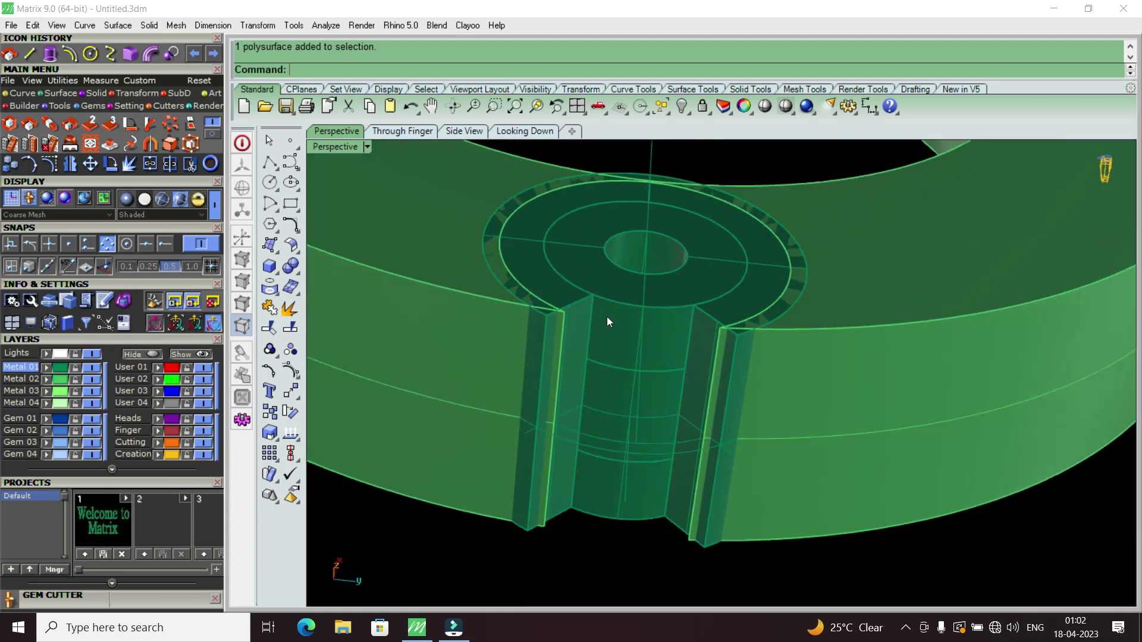
left_click(157, 430)
Step: Delete the spare cylindrical cutters around the hinge barrel
scroll(352, 415, "down", 3)
scroll(631, 383, "up", 3)
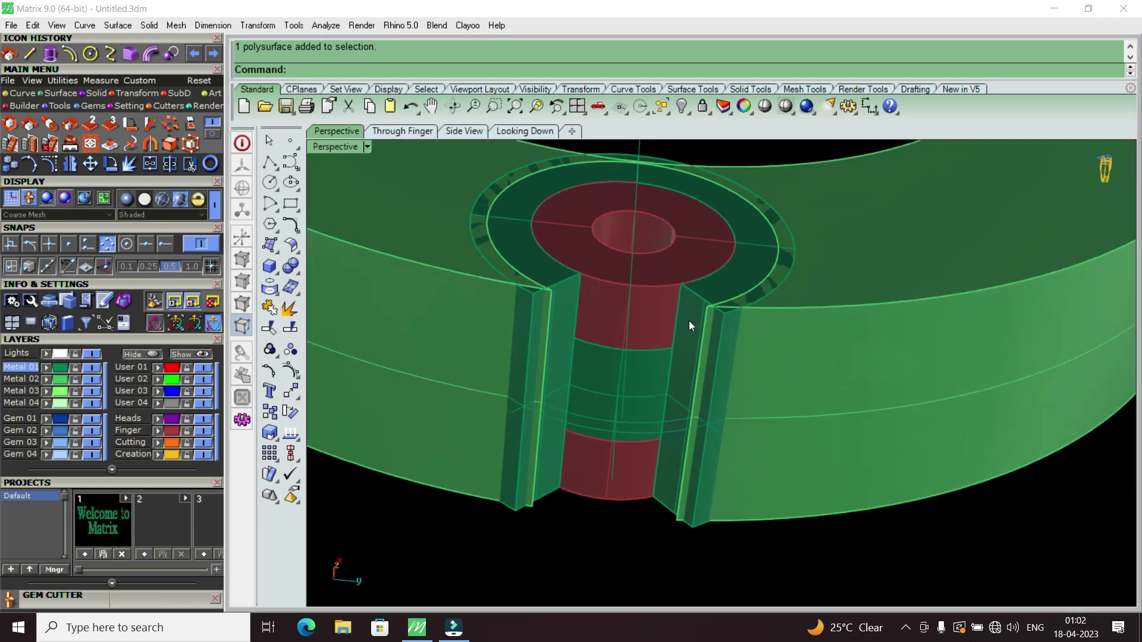
left_click(697, 323)
left_click(572, 321, "shift")
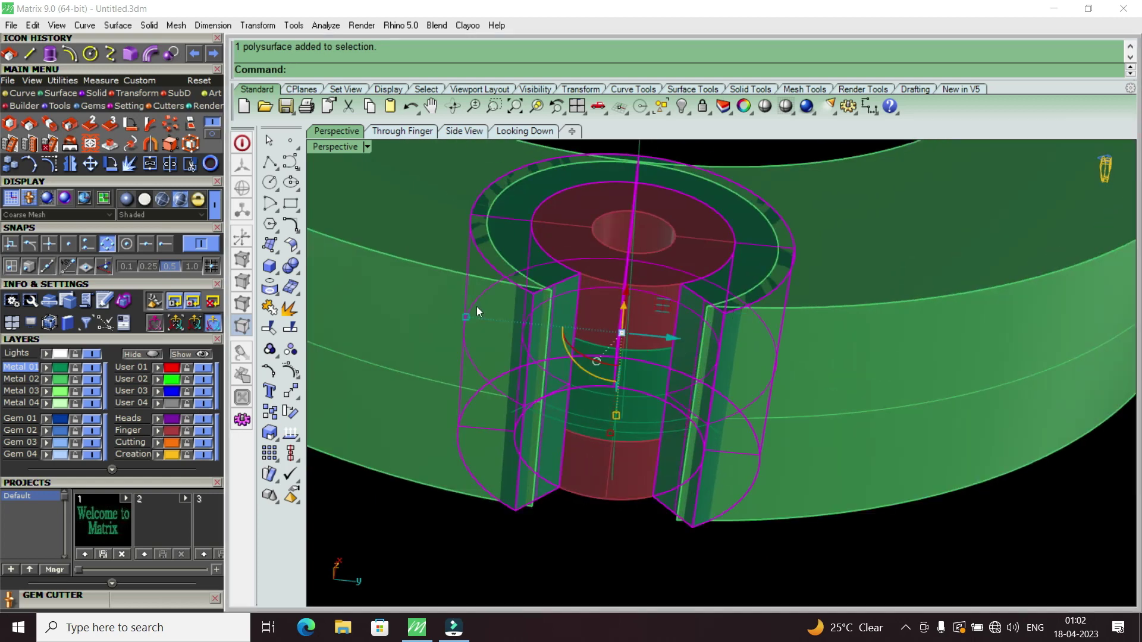
key("Delete")
scroll(666, 315, "down", 3)
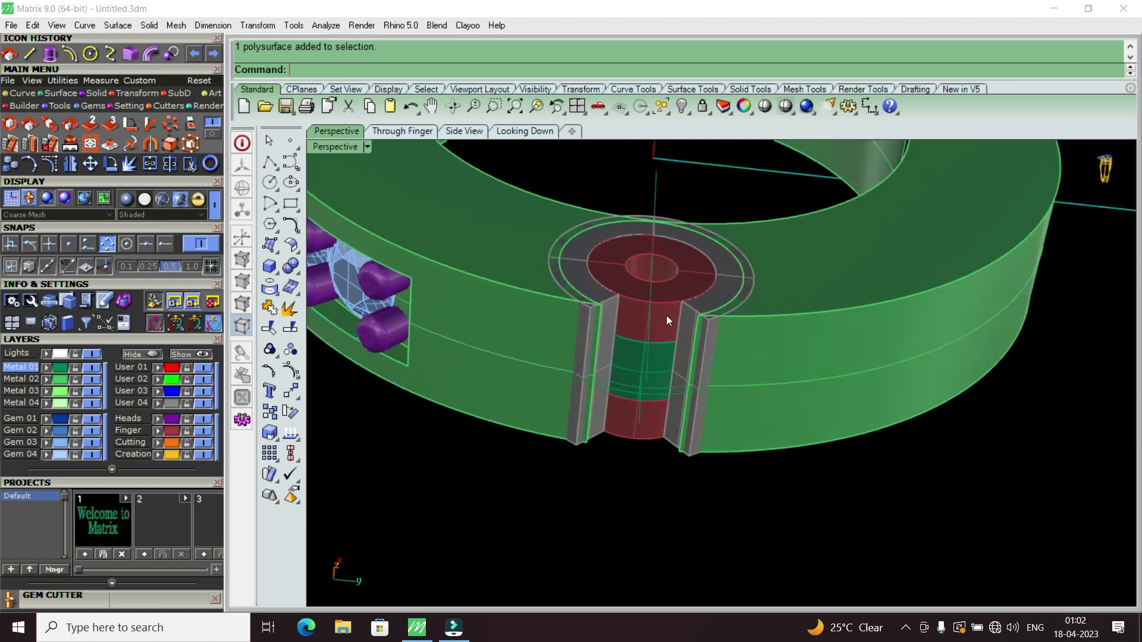
scroll(666, 315, "up", 2)
scroll(619, 338, "up", 3)
Step: Select the ring's left half, including the barrel pieces and left ring section
left_click(619, 337)
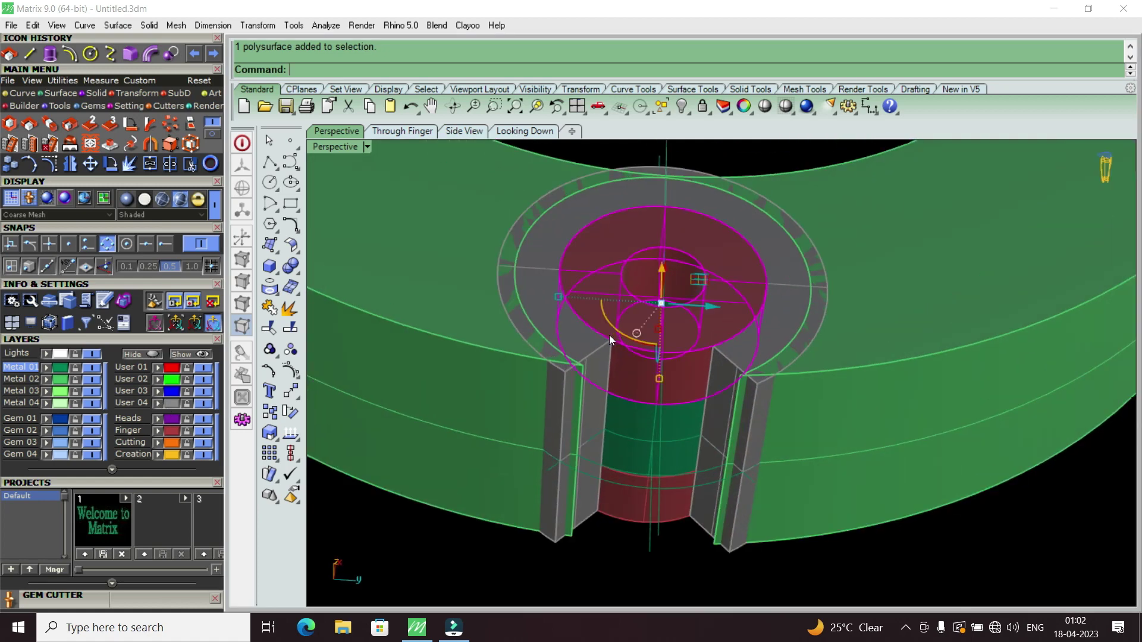
left_click(569, 337, "shift")
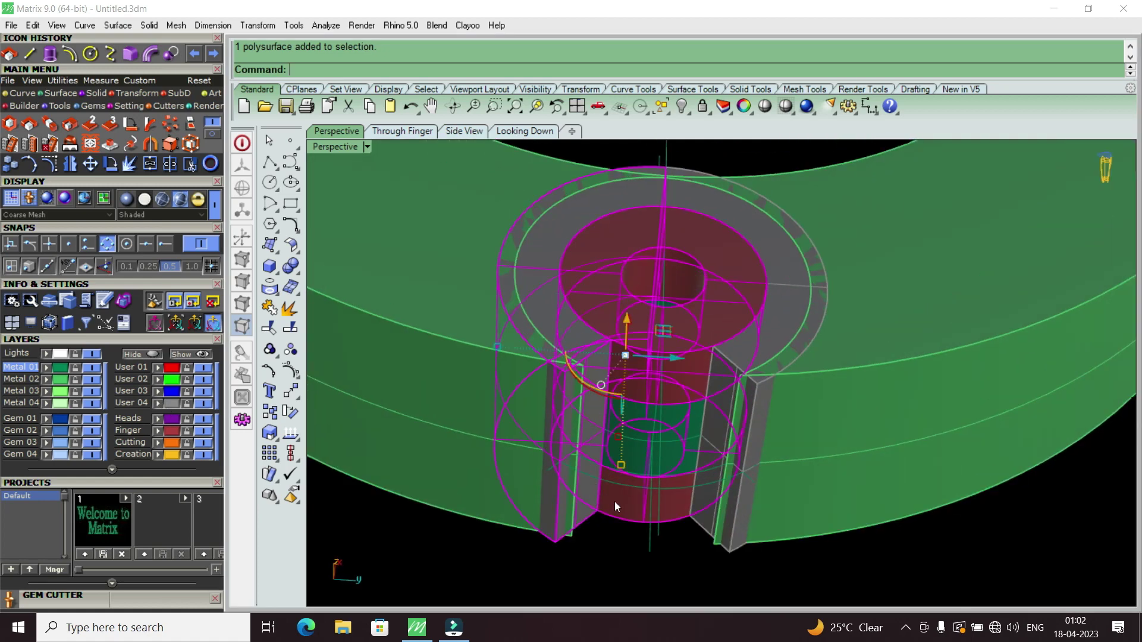
scroll(615, 501, "down", 2)
scroll(637, 407, "down", 3)
scroll(543, 362, "down", 1)
left_click(541, 359, "shift")
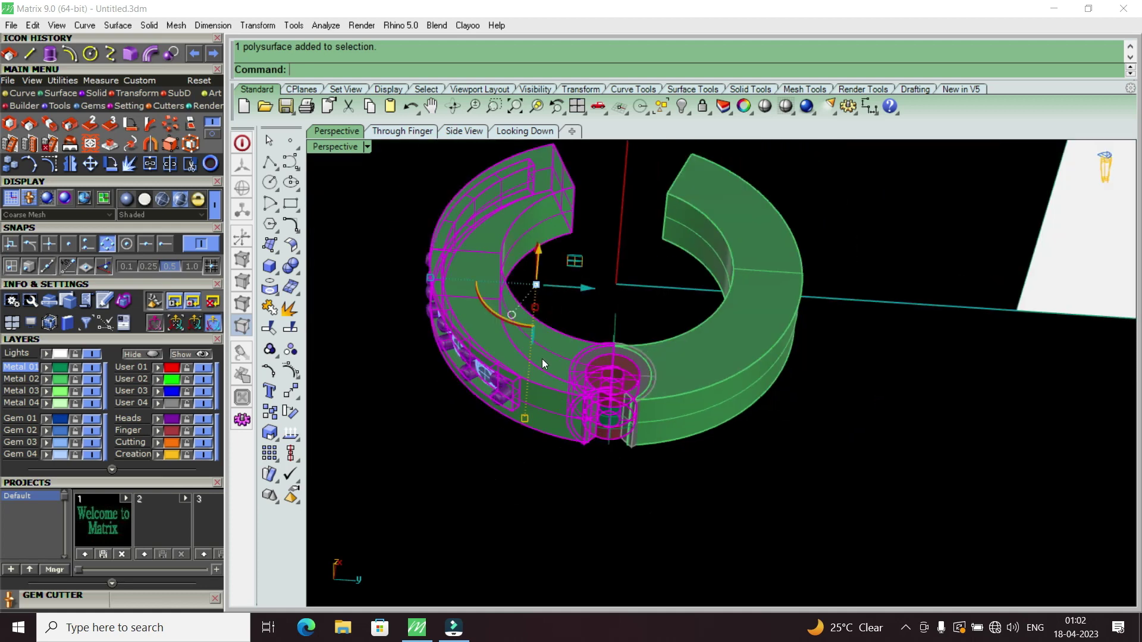
left_click_drag(416, 180, 588, 435)
scroll(580, 429, "up", 2)
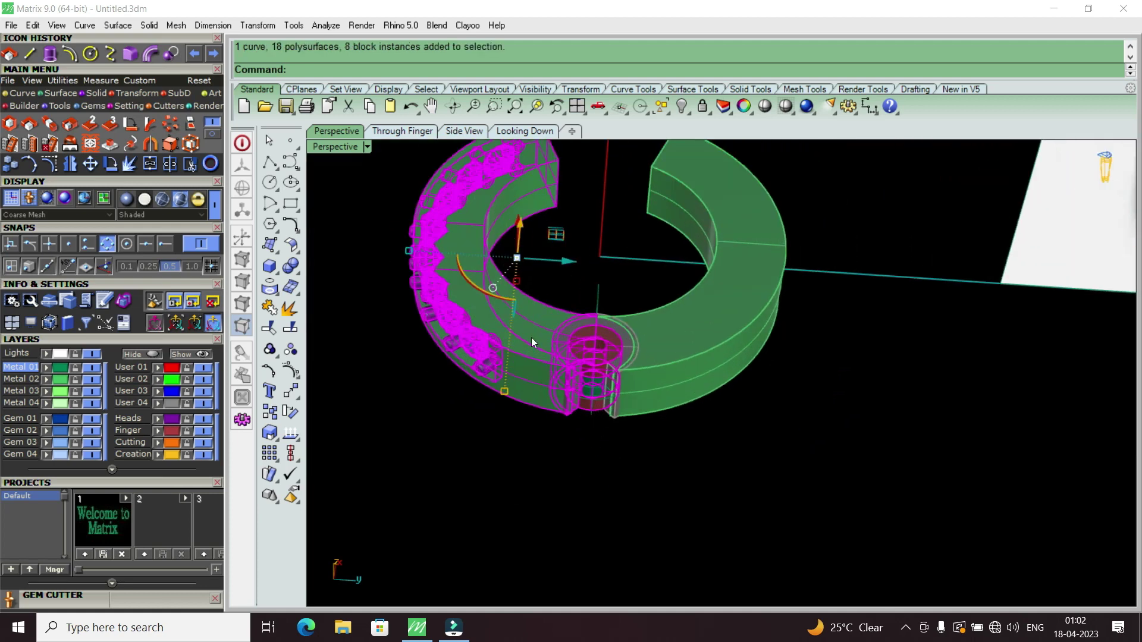
Step: Group the selected left-half parts together with the G command
type("g")
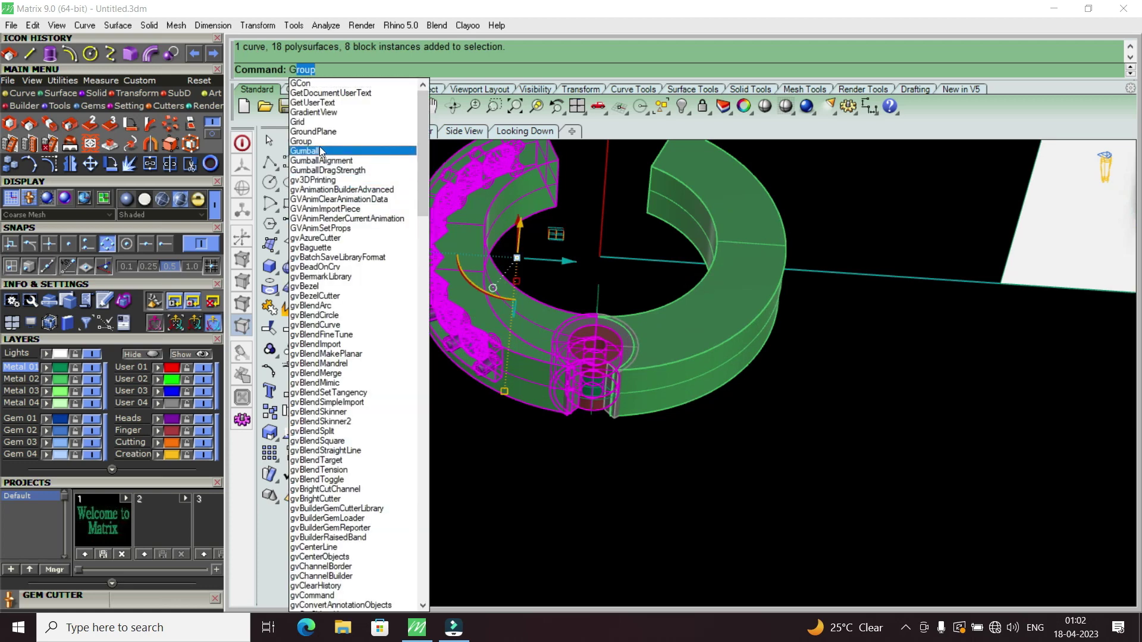
key("Return")
right_click_drag(577, 291, 679, 329)
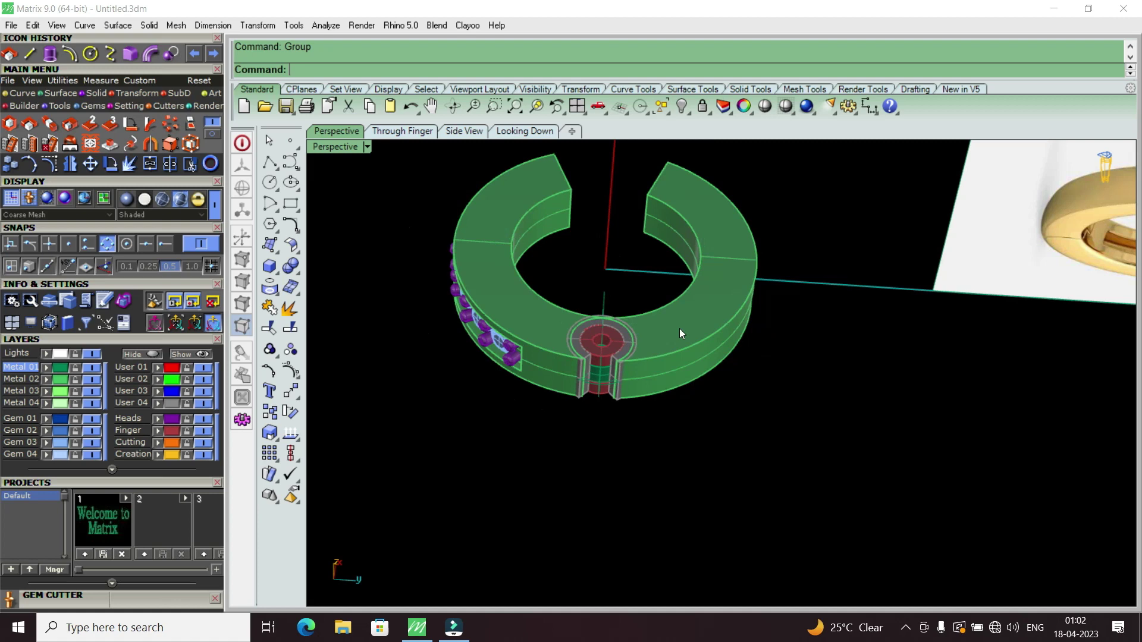
scroll(605, 385, "up", 2)
scroll(594, 374, "up", 2)
Step: Move the inner hinge knuckle and outer hinge cylinder to Metal 02
left_click(592, 381)
scroll(672, 302, "up", 3)
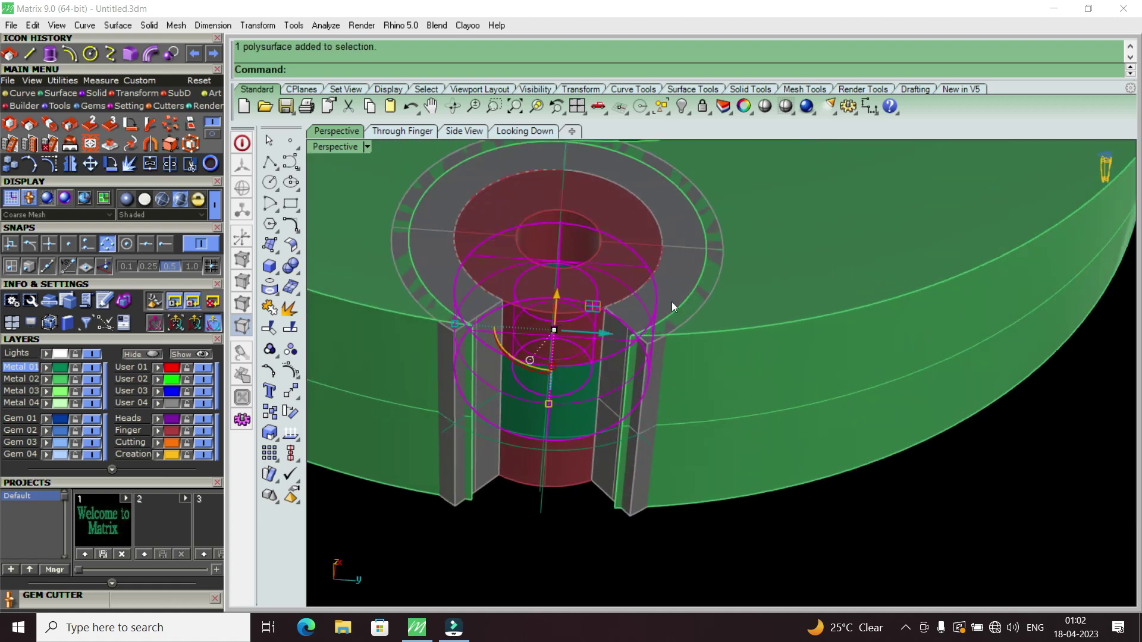
left_click(673, 297, "shift")
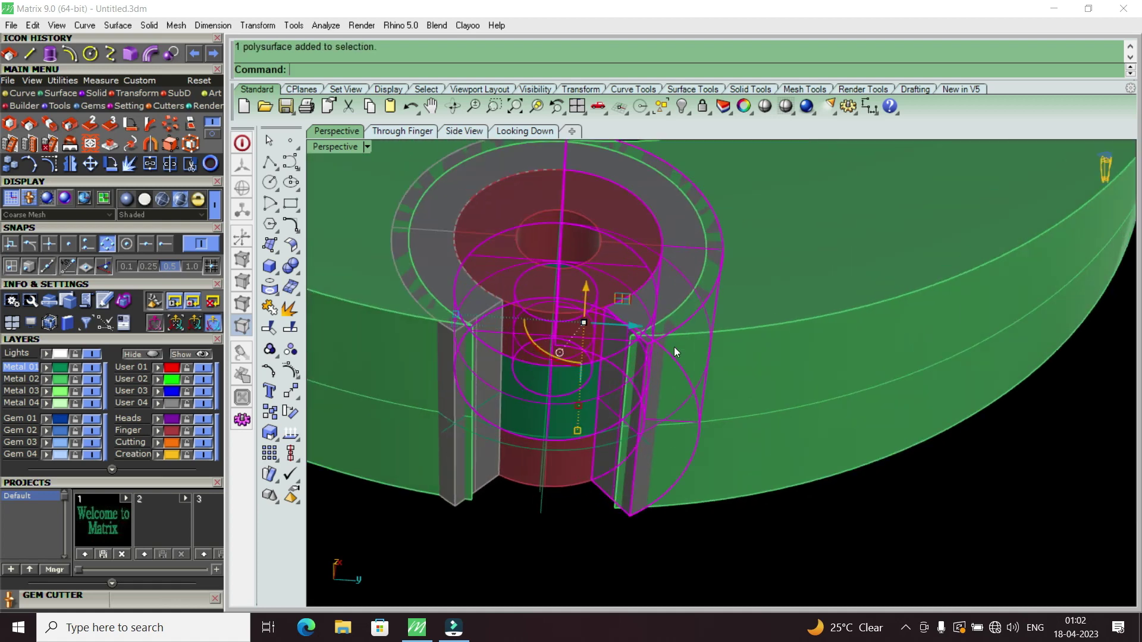
left_click(46, 379)
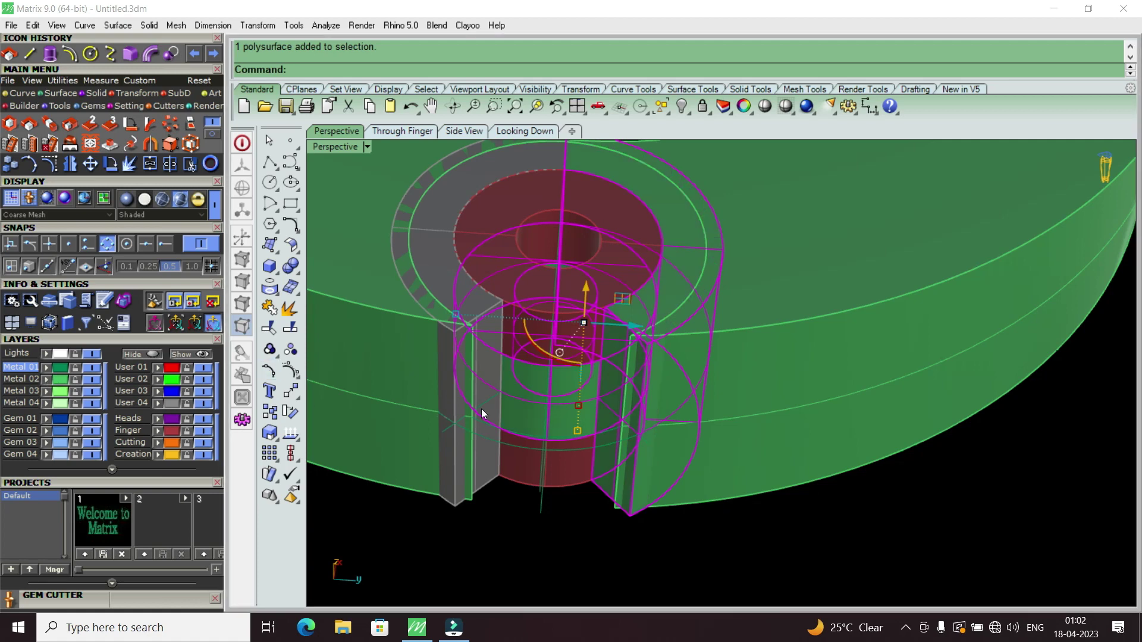
scroll(691, 434, "down", 4)
right_click_drag(691, 434, 653, 352)
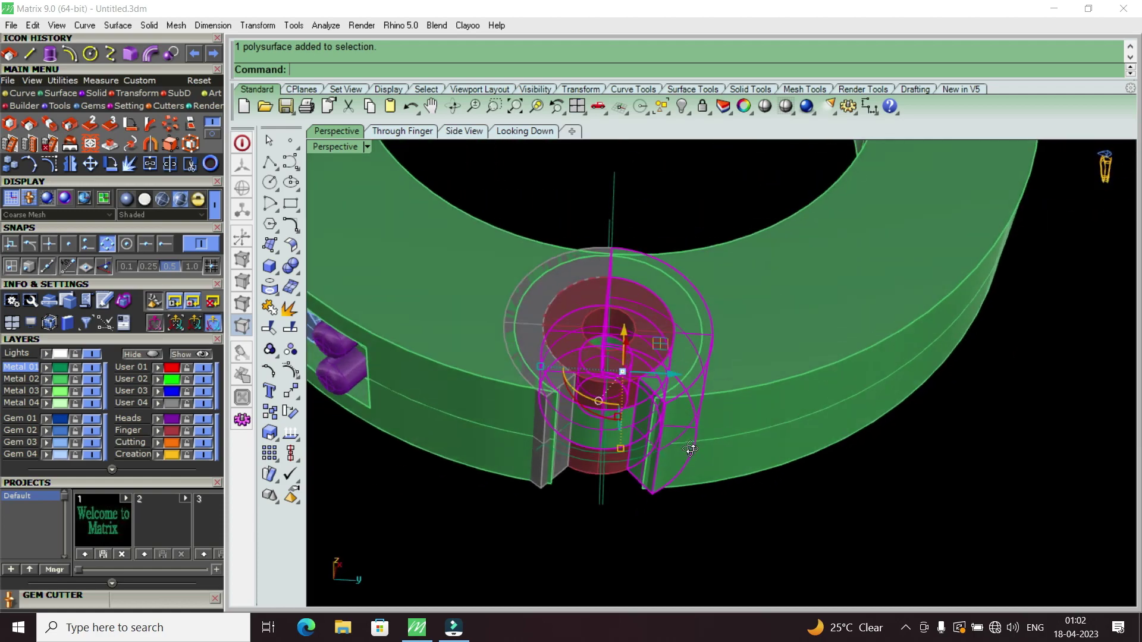
scroll(607, 310, "up", 3)
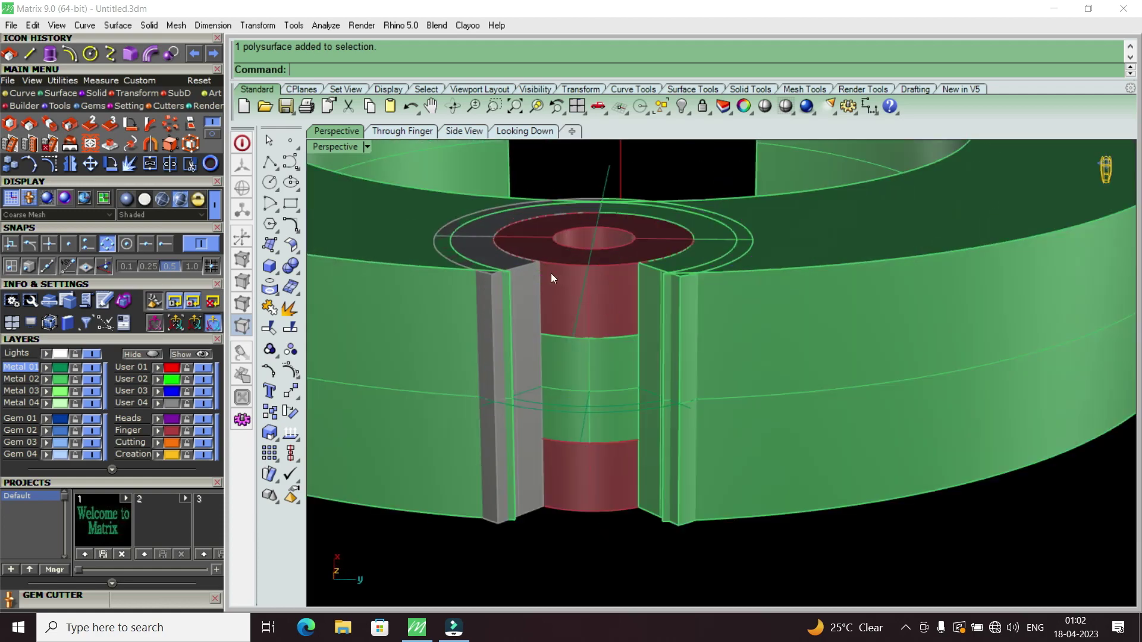
Step: Select the curve around the hinge cylinder and the right half of the hoop
key("ctrl+a")
scroll(590, 326, "down", 3)
scroll(612, 349, "up", 2)
scroll(627, 341, "up", 1)
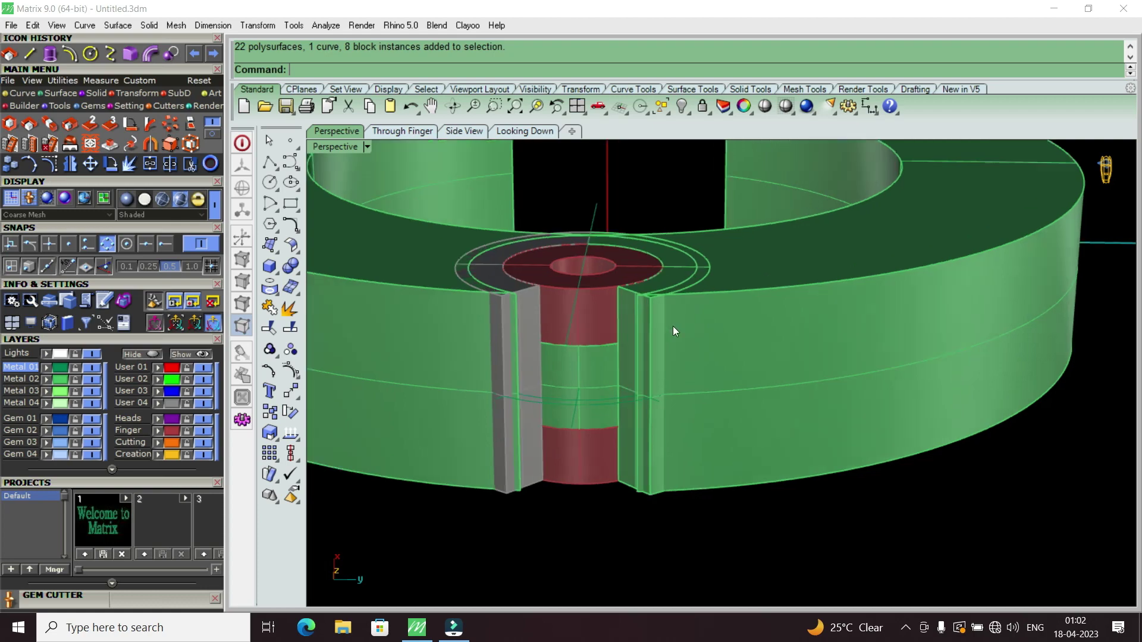
scroll(598, 367, "down", 2)
scroll(626, 380, "down", 1)
left_click(632, 395)
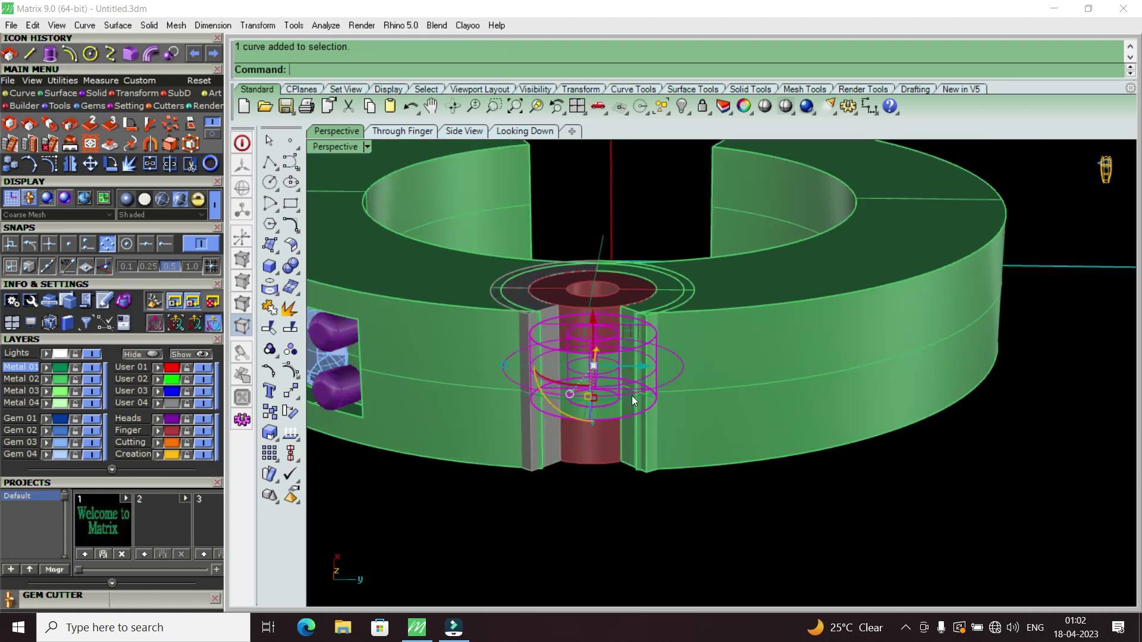
left_click(637, 422)
Step: Add the hinge cylinder parts and group them with the right hoop half
scroll(637, 428, "up", 2)
scroll(589, 399, "up", 1)
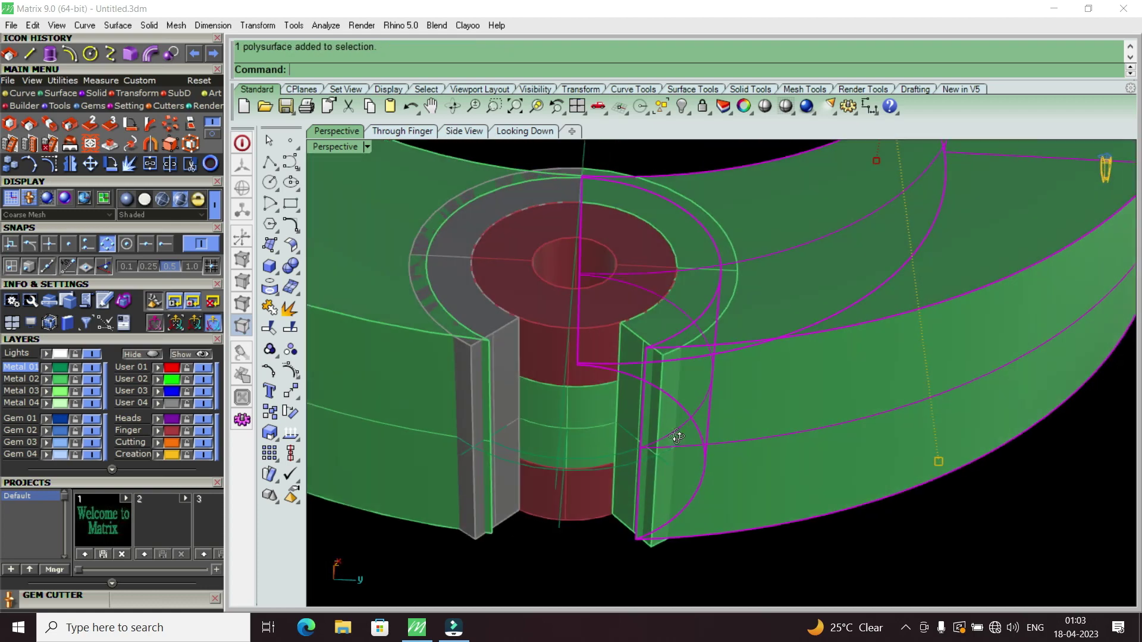
scroll(662, 388, "up", 1)
left_click(651, 392, "shift")
scroll(596, 440, "down", 1)
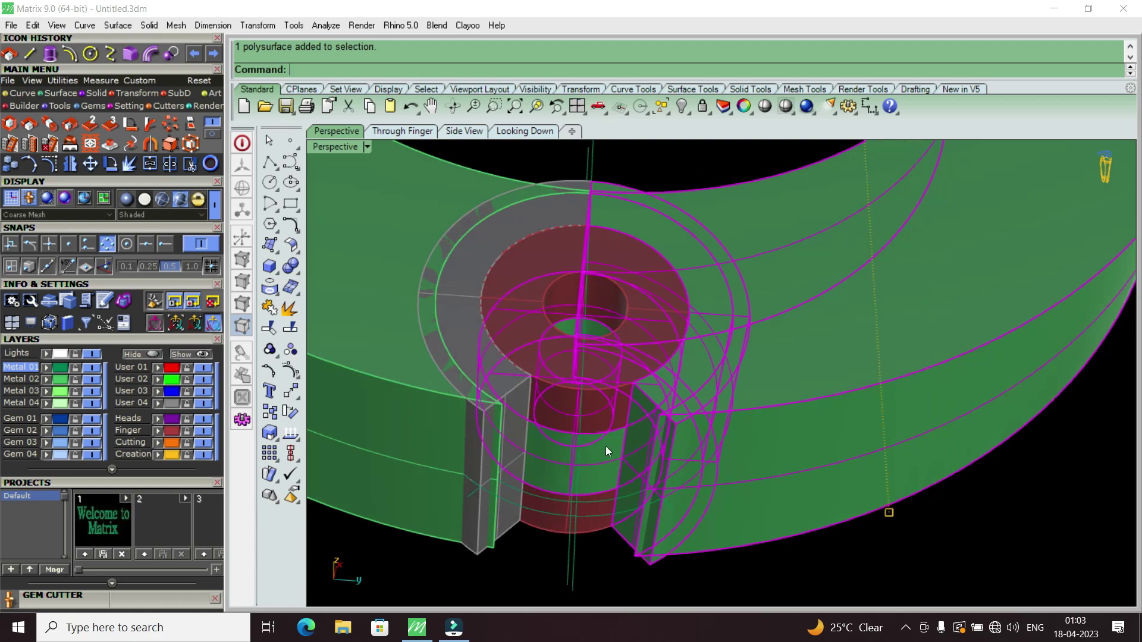
scroll(606, 446, "down", 1)
scroll(691, 385, "down", 1)
scroll(673, 458, "down", 1)
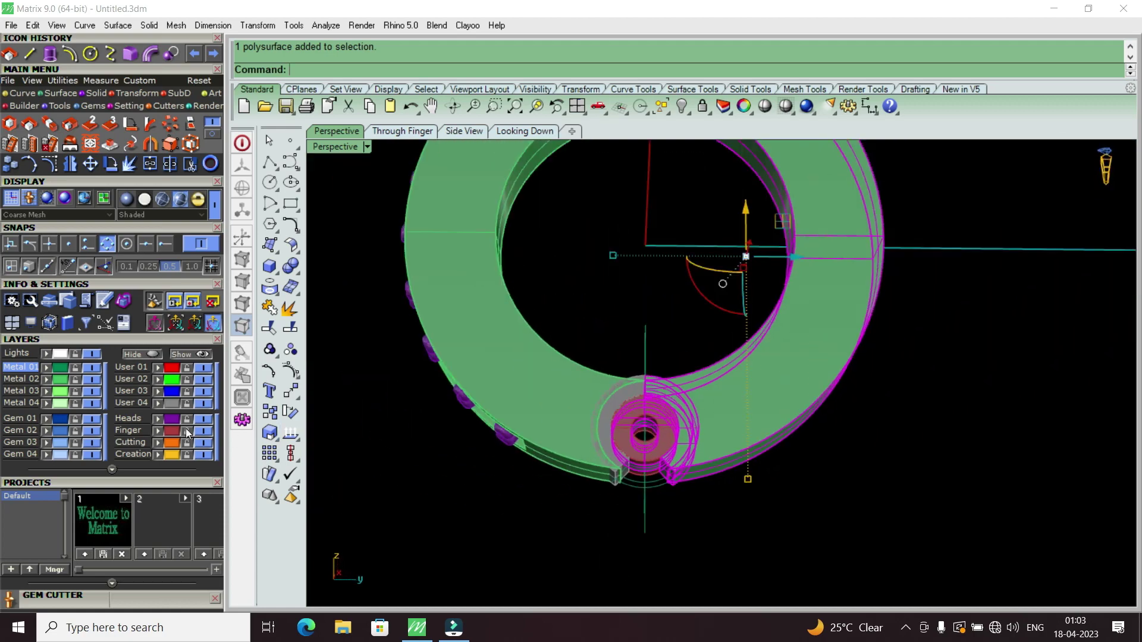
right_click_drag(594, 416, 651, 394)
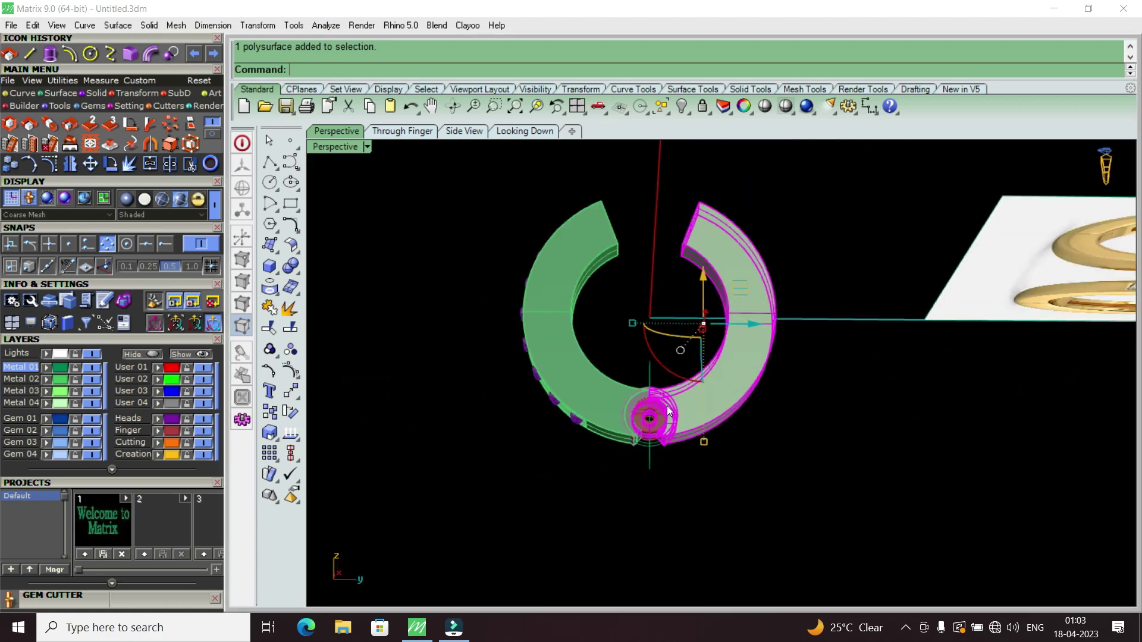
scroll(650, 394, "up", 3)
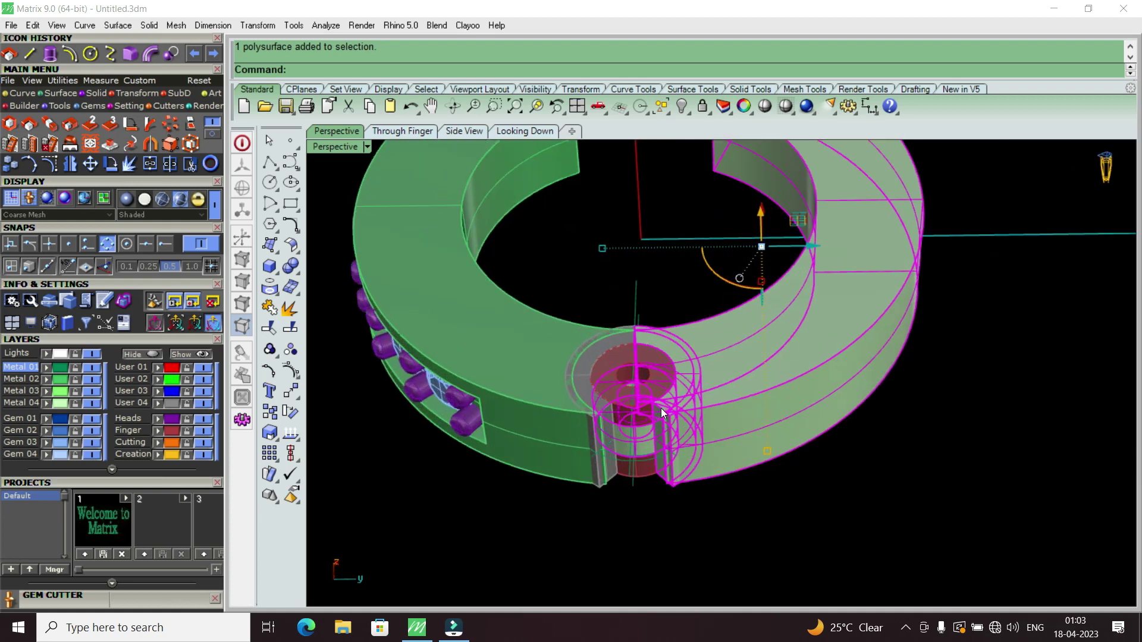
type("Group")
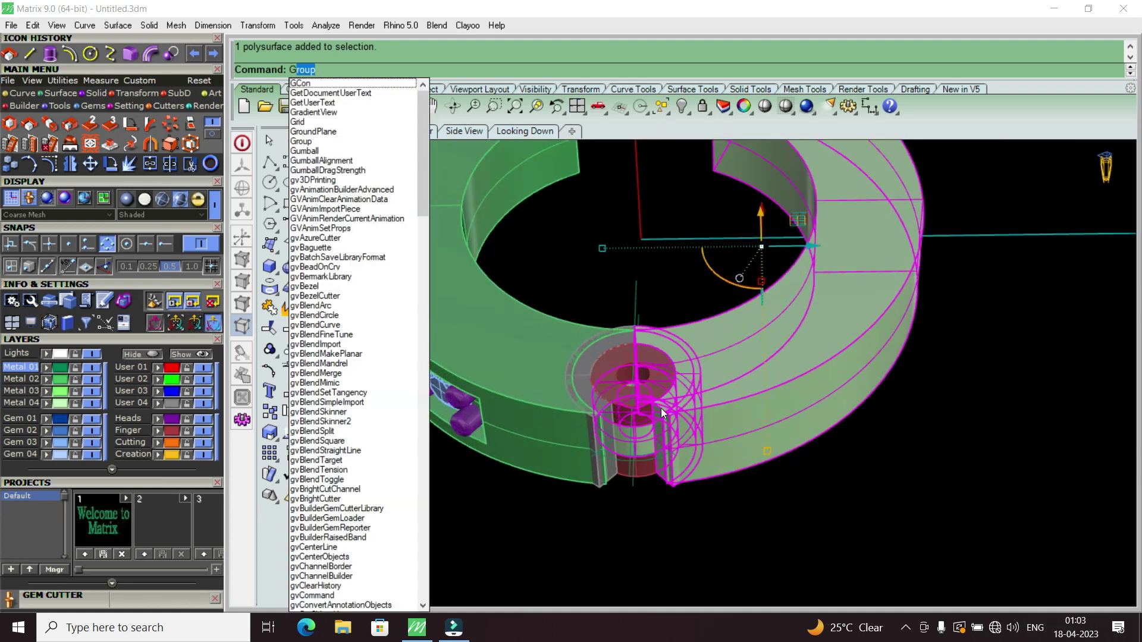
key("Return")
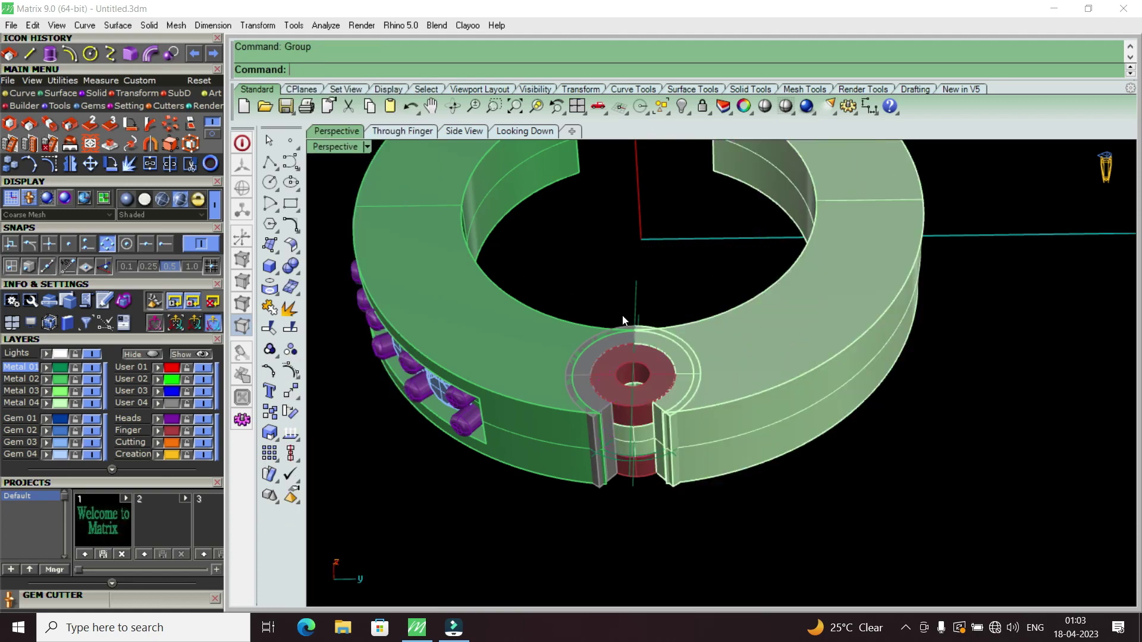
Step: Select the grouped hoop half, restore the four-view layout and enable Center snap
mouse_move(723, 371)
right_mouse_down()
mouse_move(714, 440)
mouse_move(644, 411)
mouse_move(655, 195)
mouse_move(631, 226)
right_mouse_up()
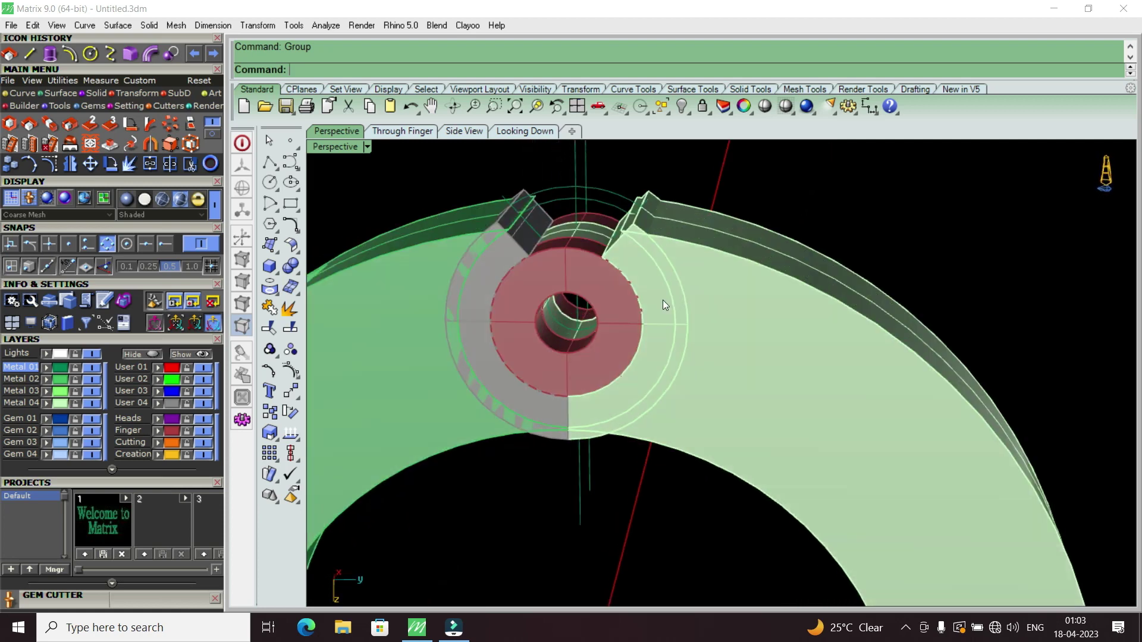
left_click(725, 311)
right_click_drag(728, 312, 500, 246)
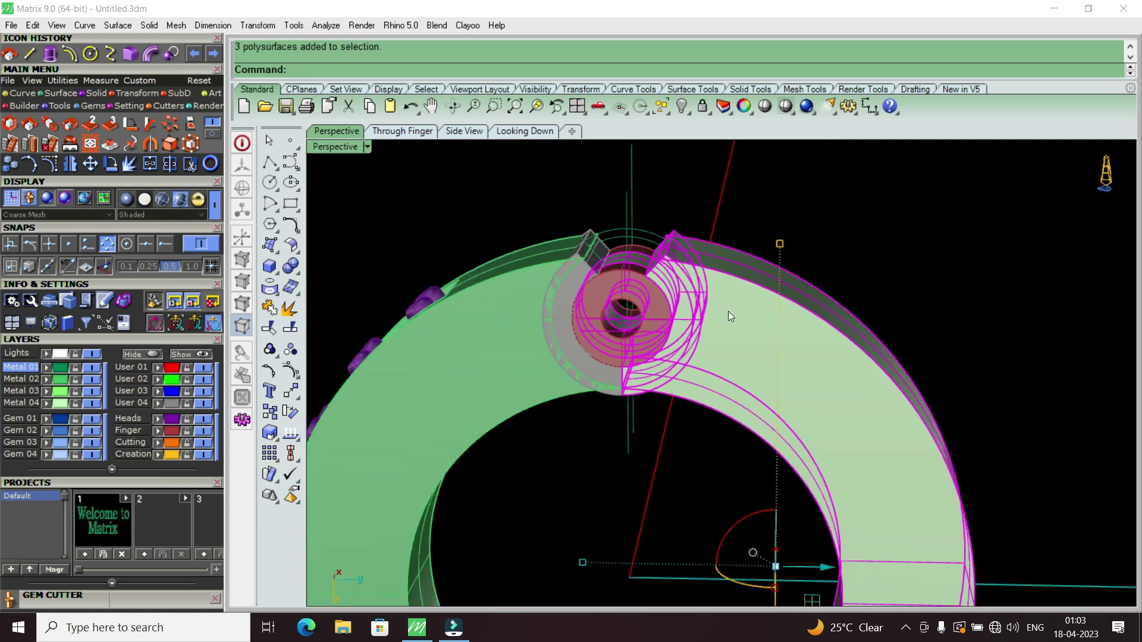
double_click(333, 148)
scroll(933, 556, "up", 2)
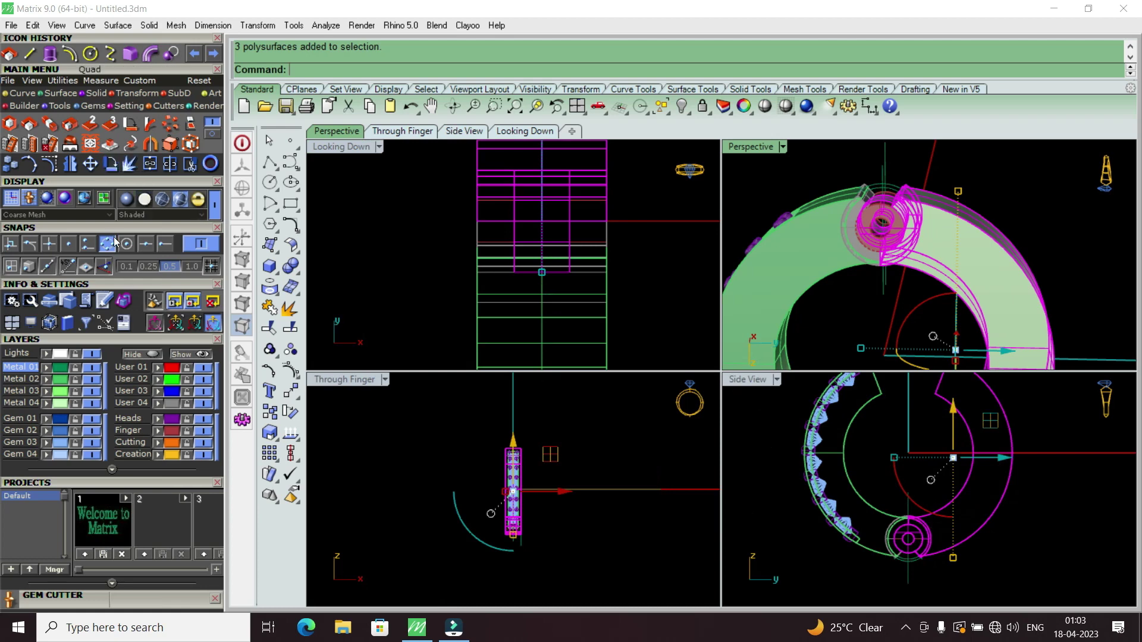
left_click(117, 167)
Step: Rotate the grouped hoop half open around the hinge pin centre, then reselect it
left_click(126, 244)
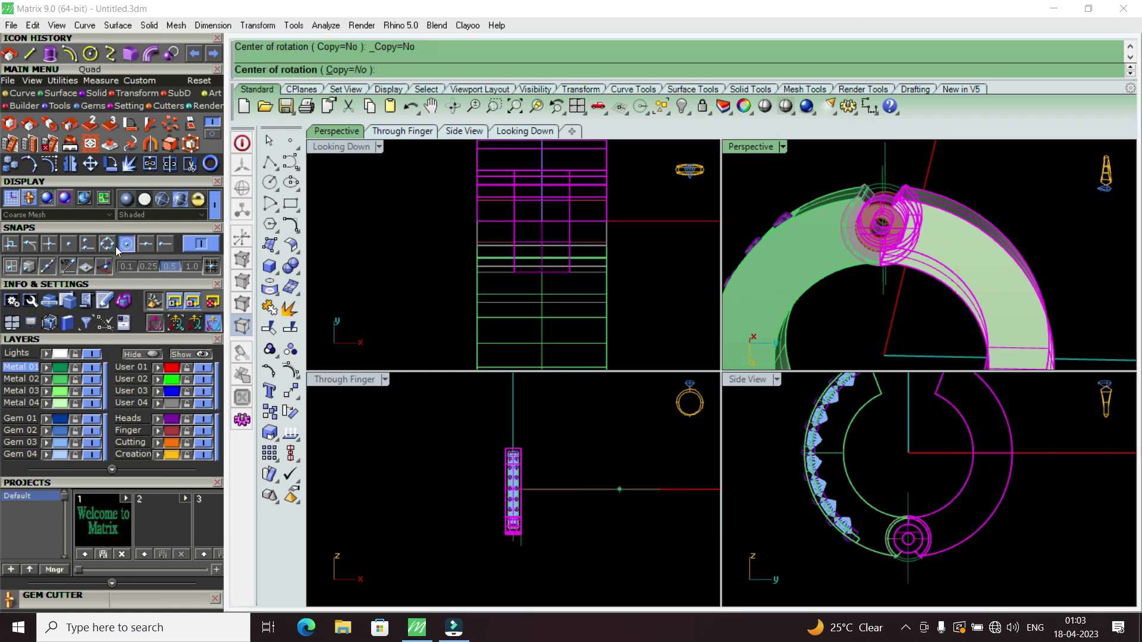
left_click(908, 538)
scroll(951, 505, "down", 1)
left_click(1014, 452)
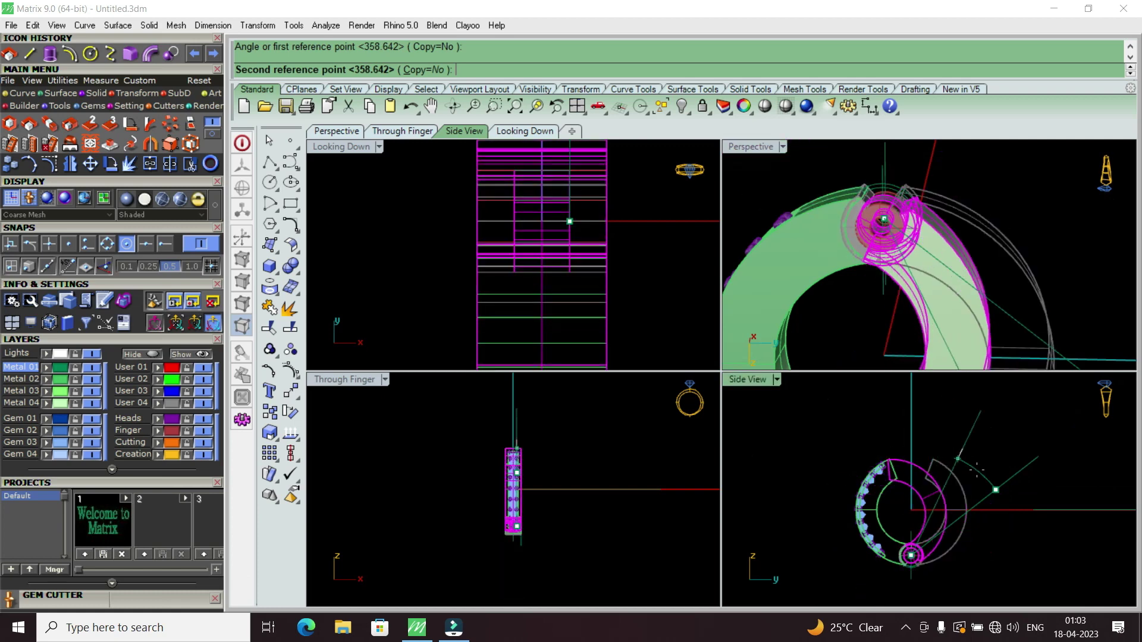
scroll(913, 574, "up", 3)
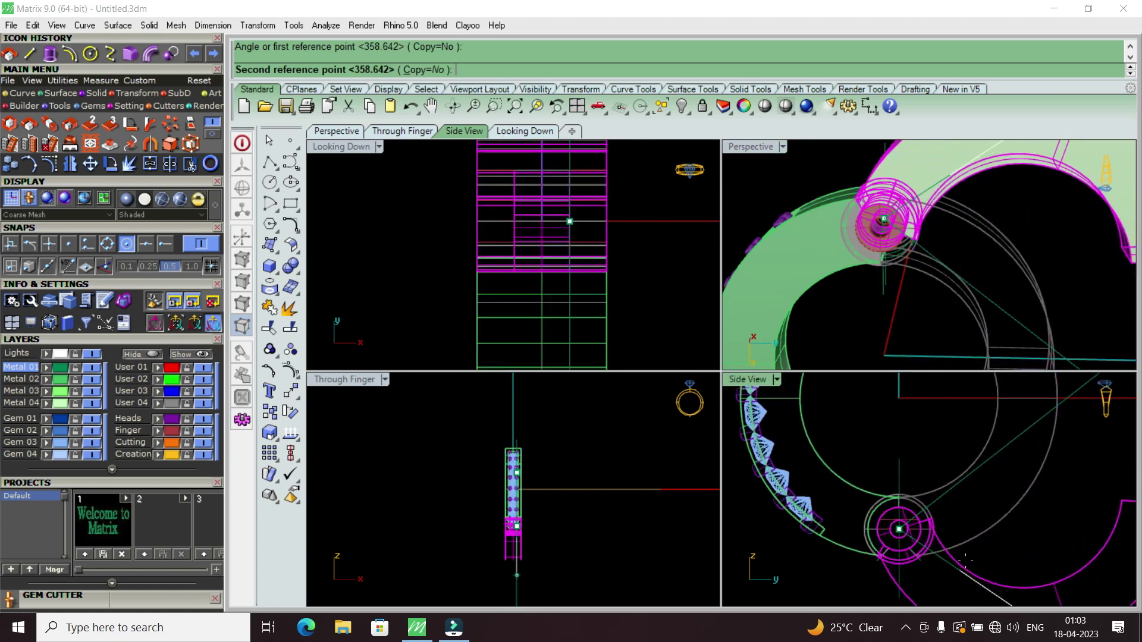
scroll(982, 522, "down", 3)
scroll(983, 522, "down", 3)
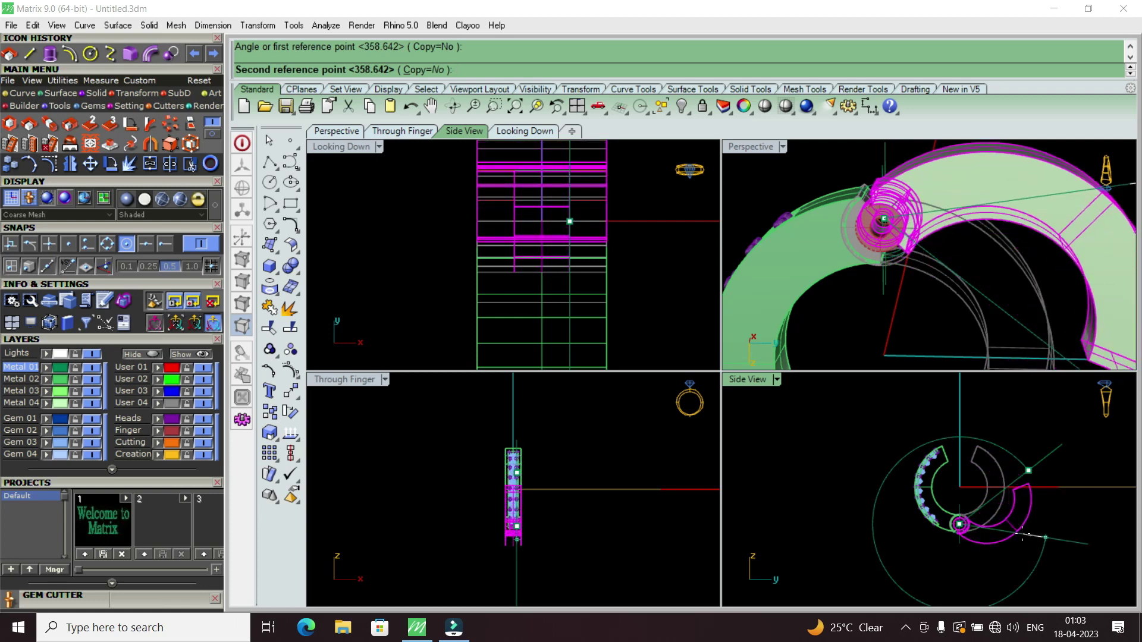
left_click(1021, 532)
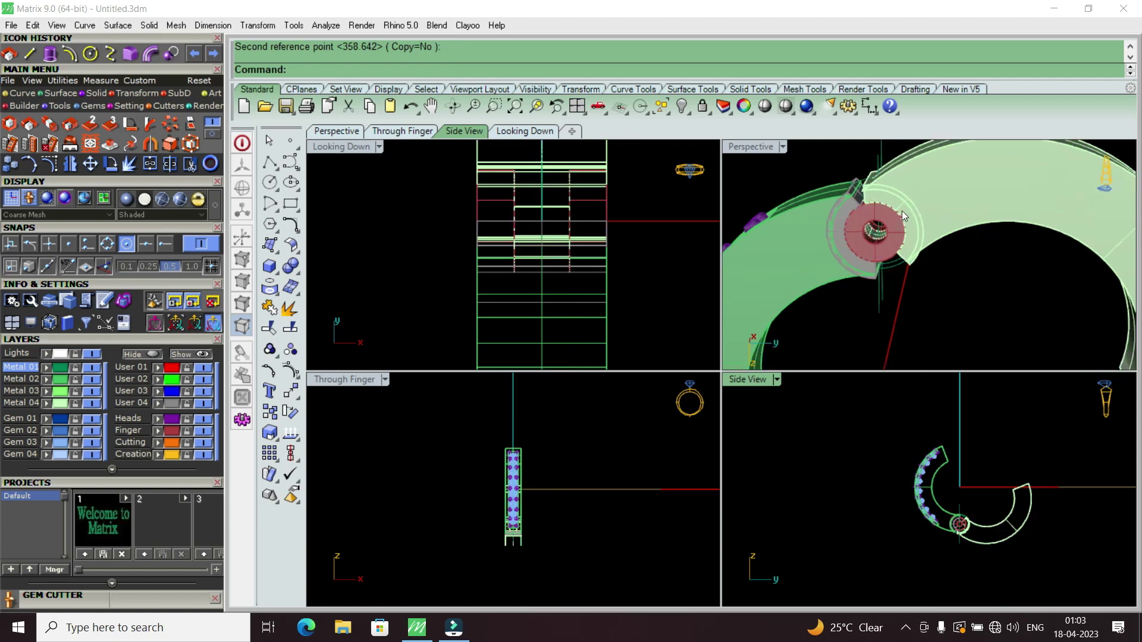
mouse_move(901, 211)
right_mouse_down()
mouse_move(882, 333)
mouse_move(918, 280)
mouse_move(956, 287)
right_mouse_up()
left_click(957, 287)
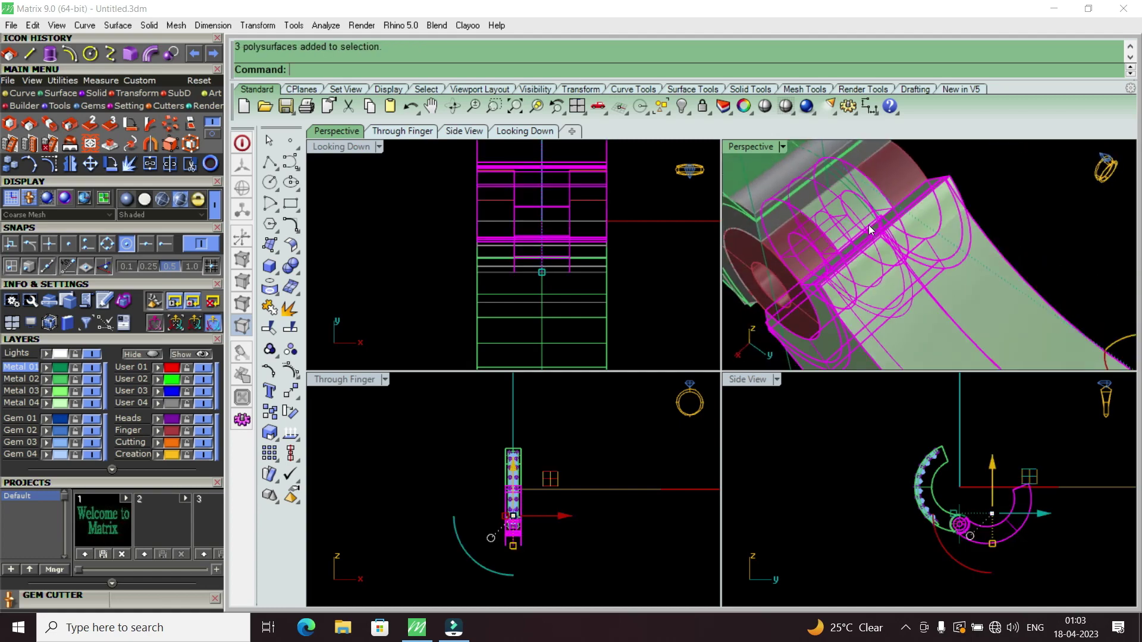
mouse_move(869, 224)
right_mouse_down()
mouse_move(841, 275)
mouse_move(833, 223)
right_mouse_up()
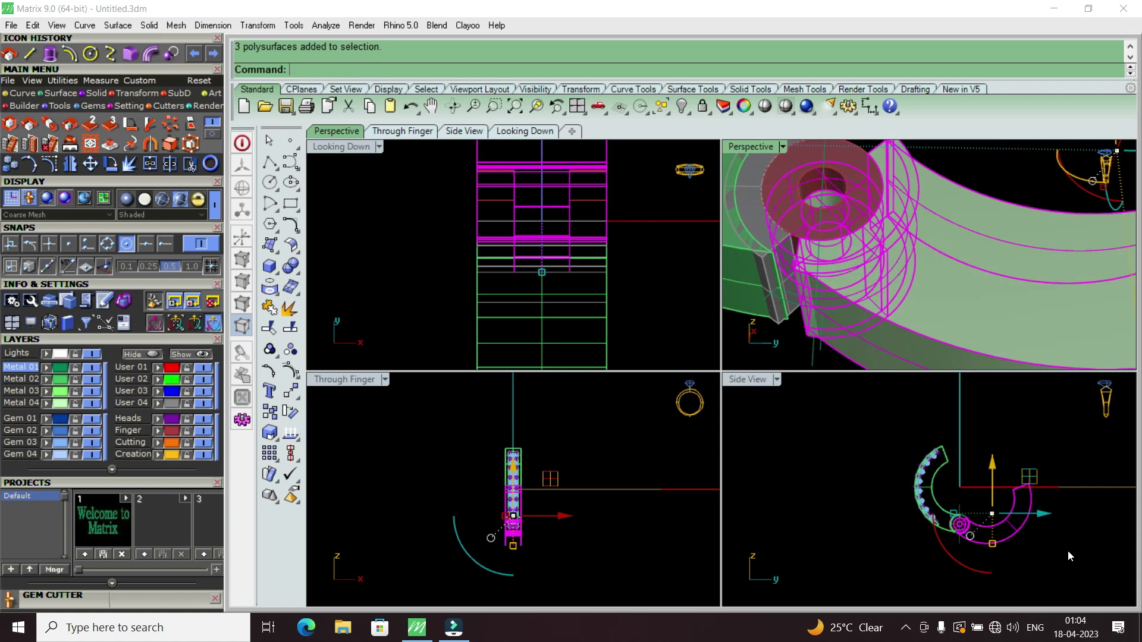
Step: Undo the opening rotation and zoom the Side View to check the closed hoop
key("ctrl+z")
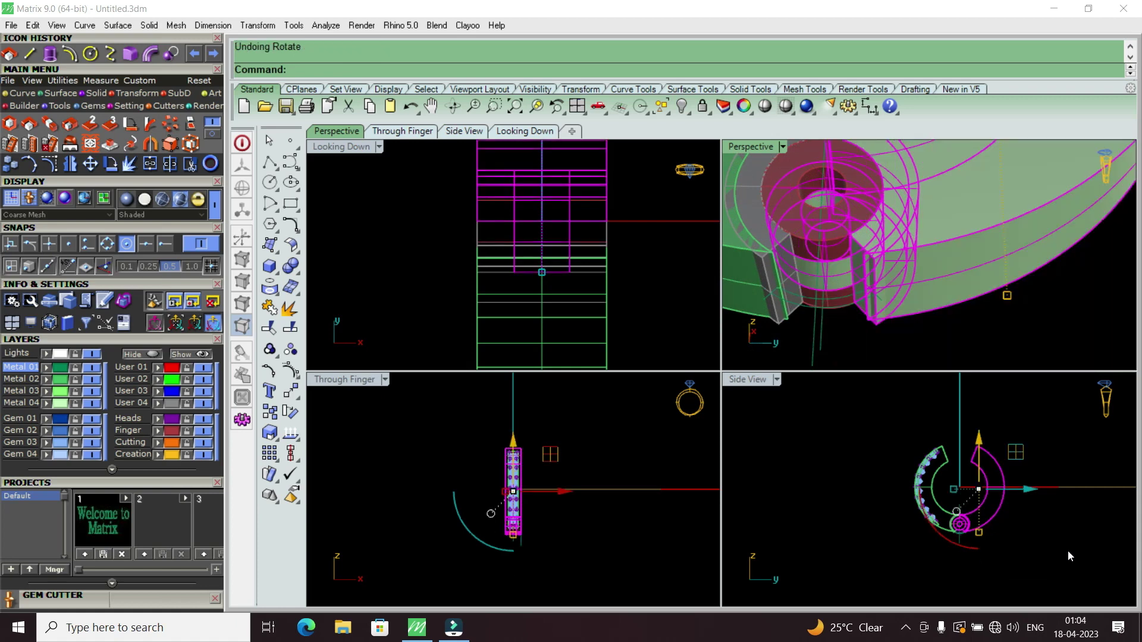
scroll(953, 471, "up", 2)
scroll(892, 479, "up", 3)
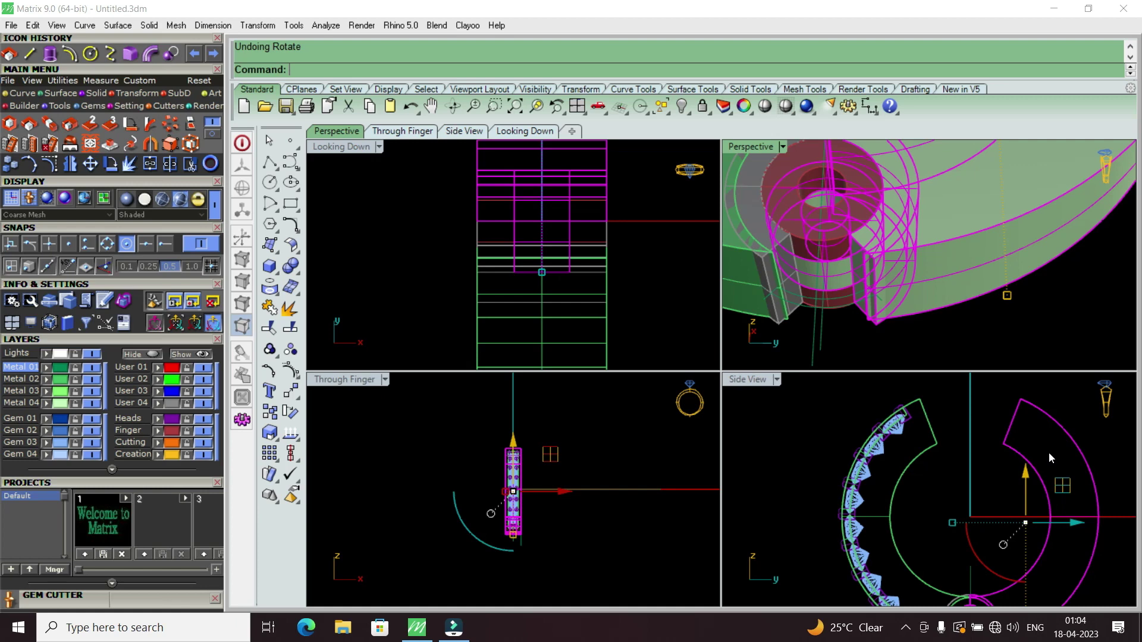
scroll(1004, 479, "down", 5)
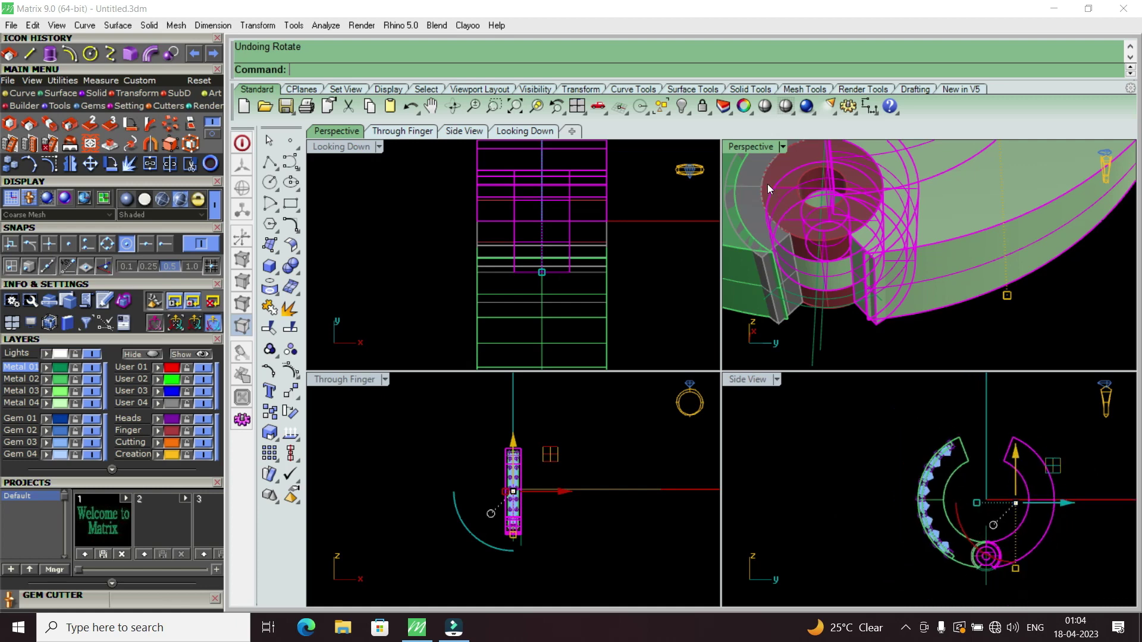
Step: Maximise the Perspective view to fill the workspace
double_click(758, 144)
scroll(883, 426, "down", 3)
scroll(876, 355, "down", 3)
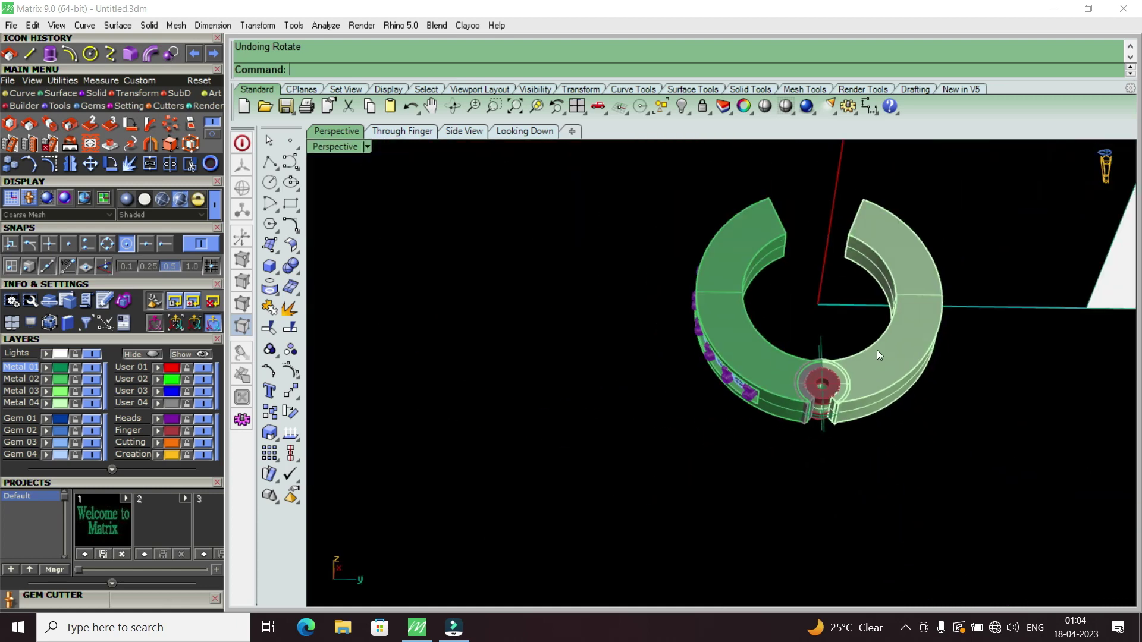
scroll(877, 349, "up", 3)
scroll(897, 439, "up", 3)
scroll(804, 314, "up", 3)
scroll(866, 373, "up", 3)
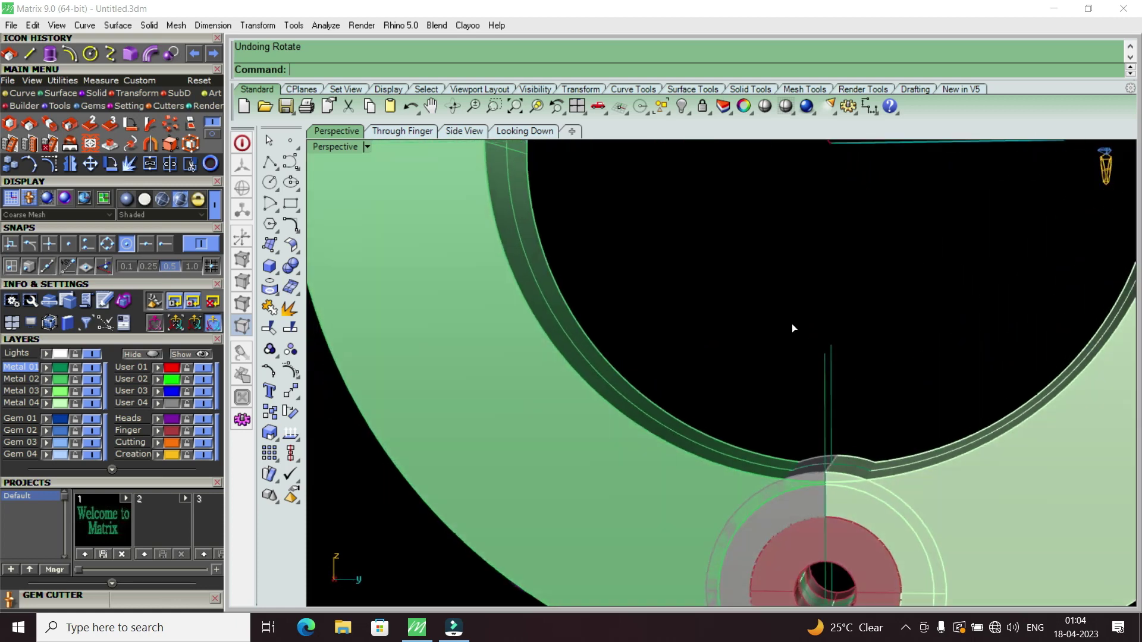
Step: Delete the two stray vertical lines above the hinge
key("Return")
left_click_drag(886, 331, 796, 378)
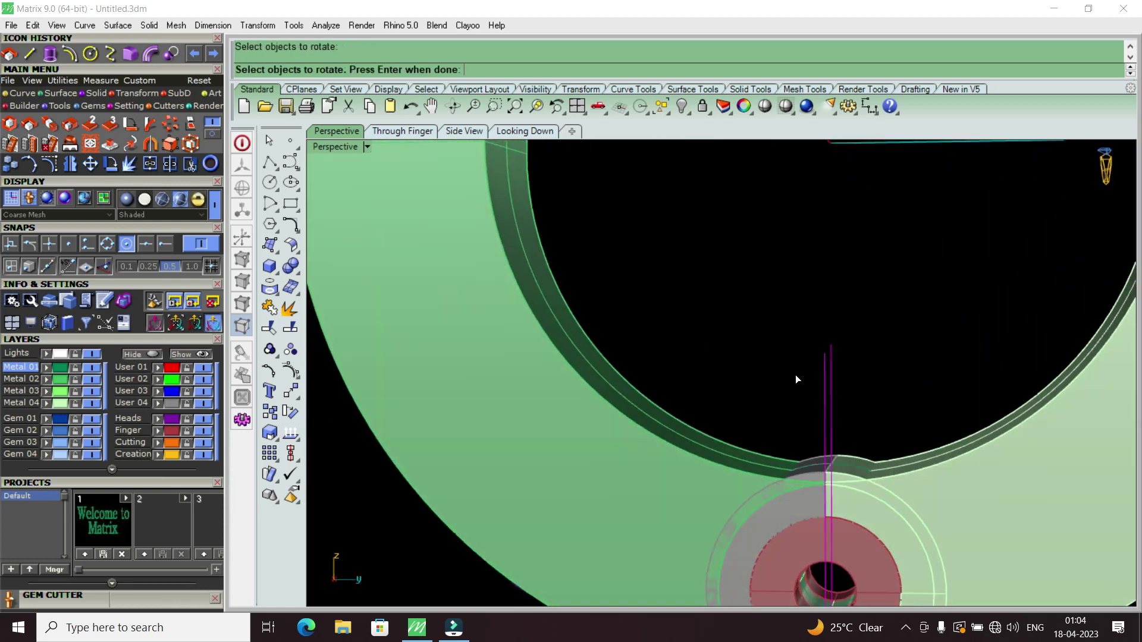
key("Escape")
left_click_drag(778, 390, 779, 390)
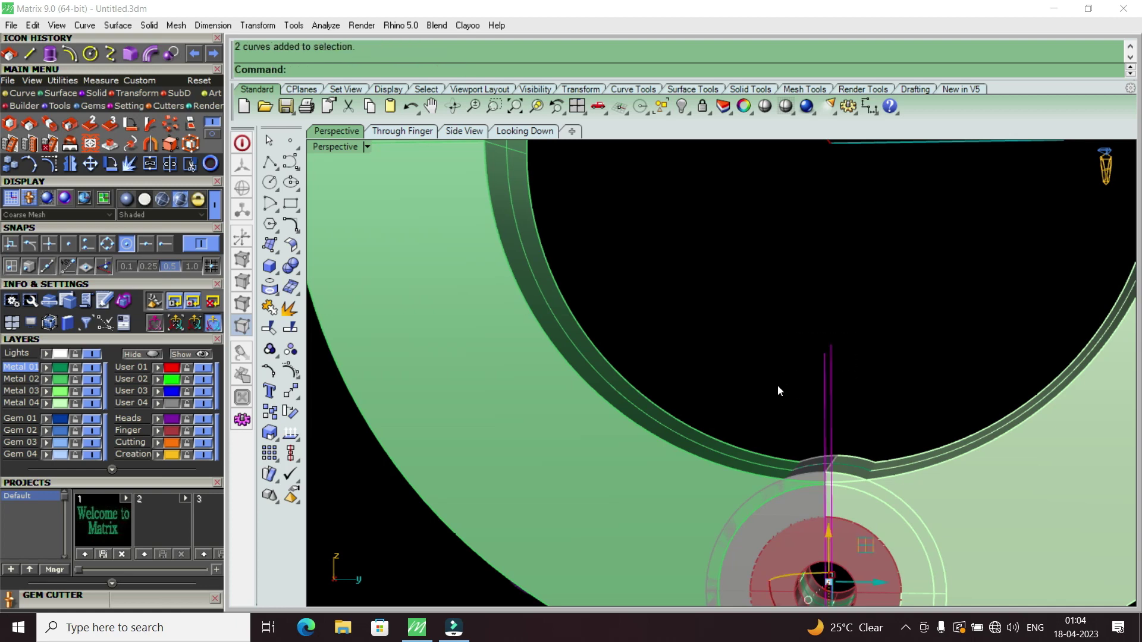
key("Delete")
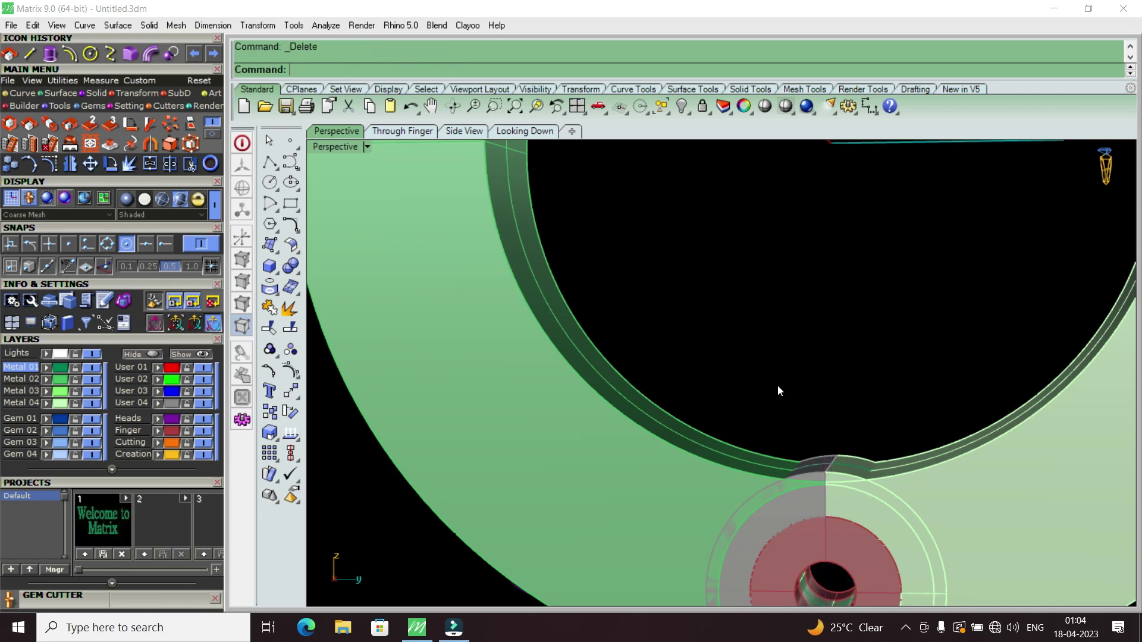
scroll(779, 388, "down", 5)
mouse_move(766, 358)
right_mouse_down()
mouse_move(833, 413)
mouse_move(740, 360)
right_mouse_up()
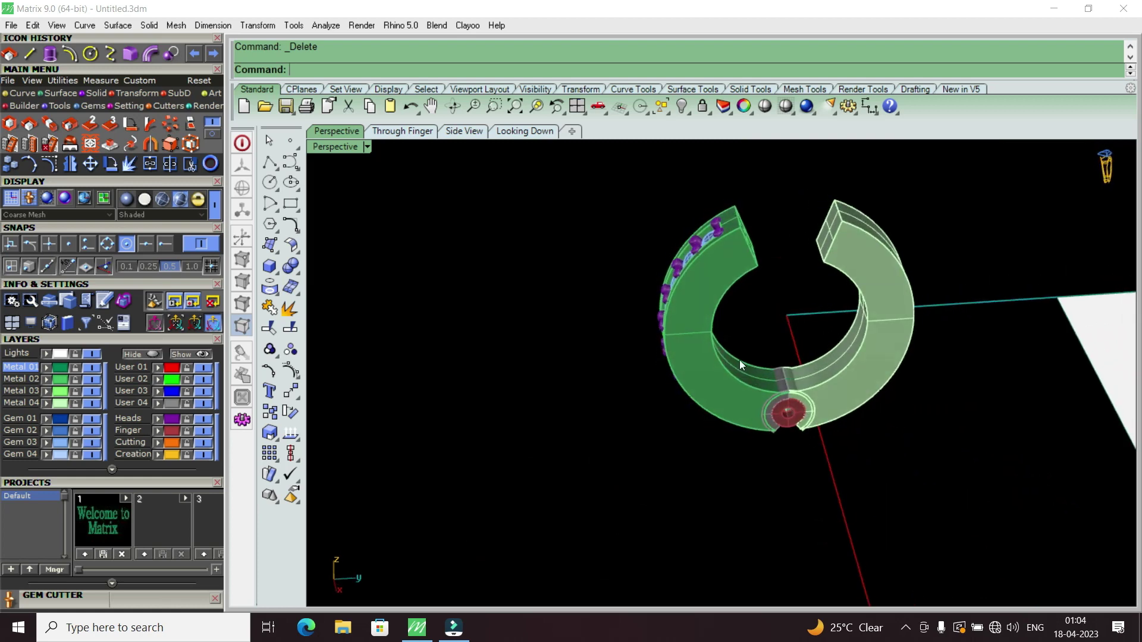
Step: Show all 55 hidden objects so both hinged hoop earrings appear
left_click(687, 112)
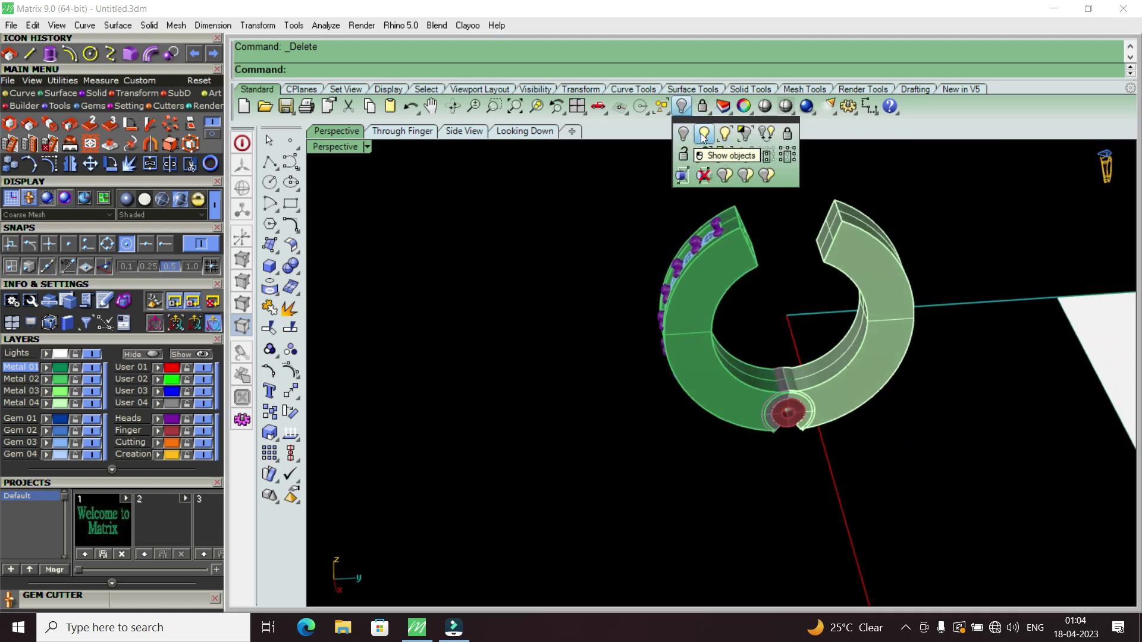
right_click(686, 134)
mouse_move(691, 184)
right_mouse_down()
mouse_move(615, 332)
mouse_move(711, 337)
mouse_move(637, 294)
mouse_move(642, 274)
mouse_move(500, 220)
mouse_move(612, 187)
right_mouse_up()
scroll(640, 261, "up", 2)
scroll(614, 189, "up", 3)
scroll(608, 196, "down", 3)
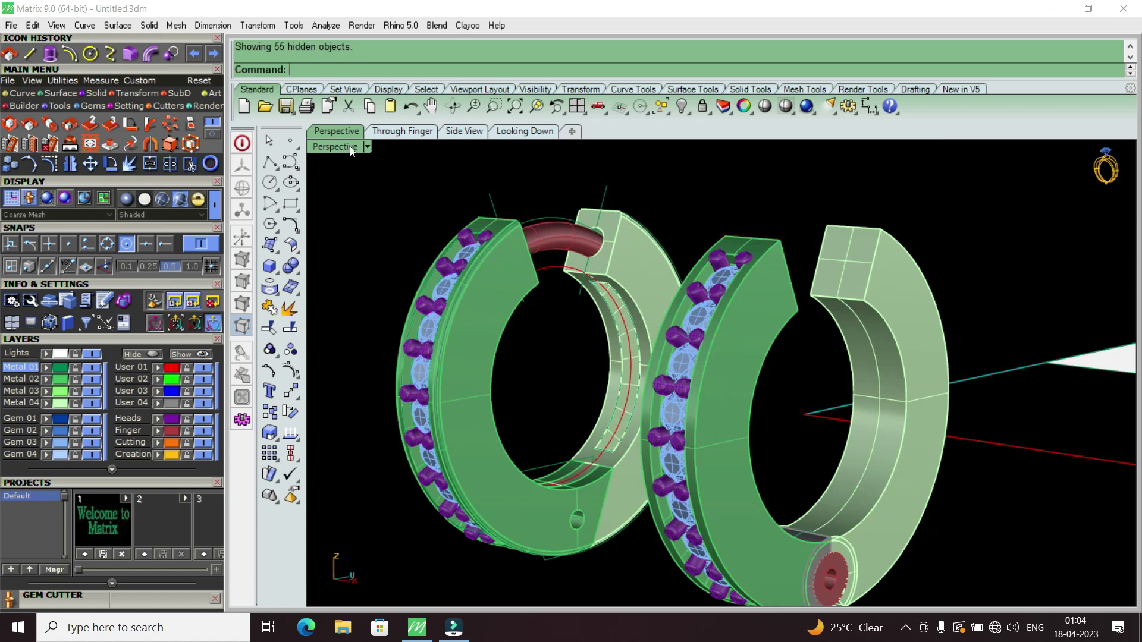
scroll(488, 262, "down", 3)
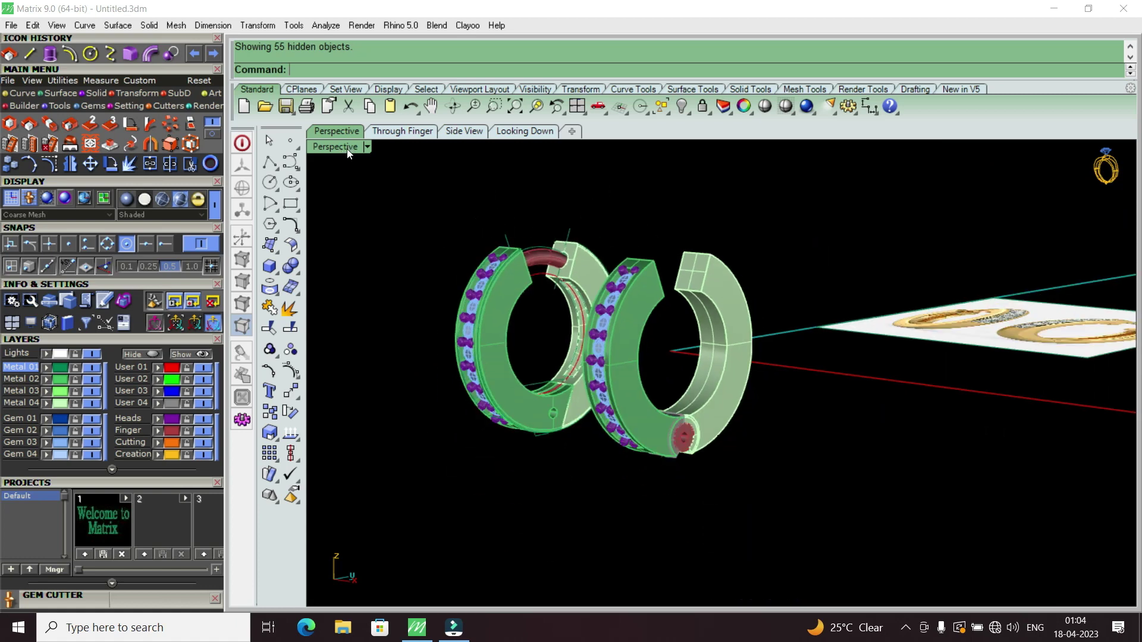
scroll(571, 285, "down", 3)
scroll(559, 242, "up", 2)
Step: Orbit to a close oblique view of the hoops and choose the Machine display mode
right_click_drag(558, 243, 416, 197)
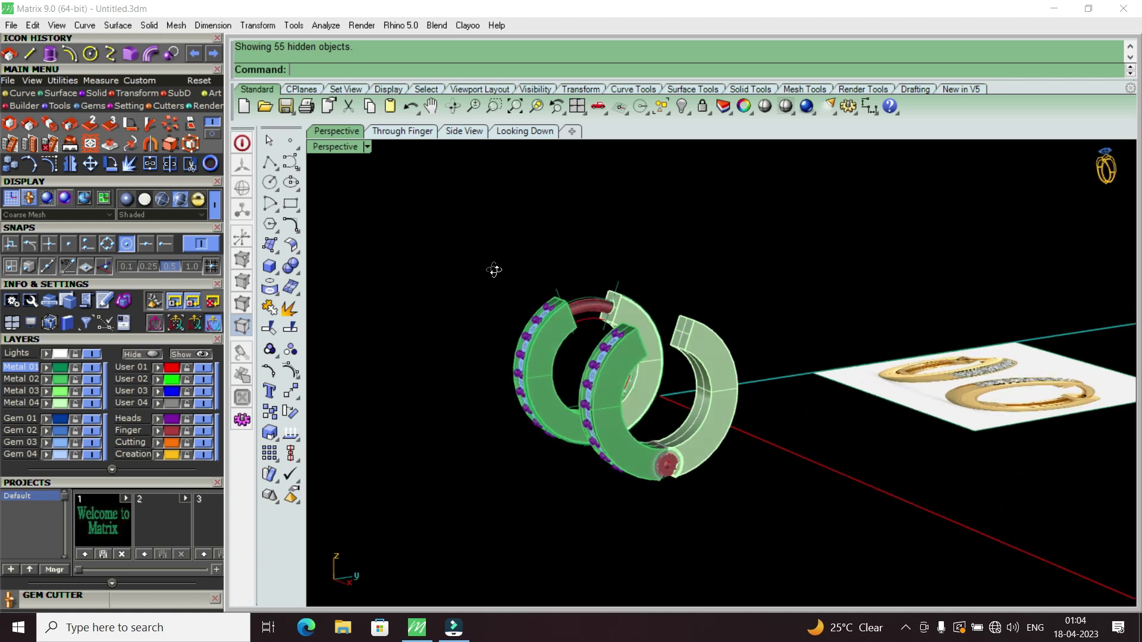
scroll(349, 169, "up", 3)
left_click(341, 150)
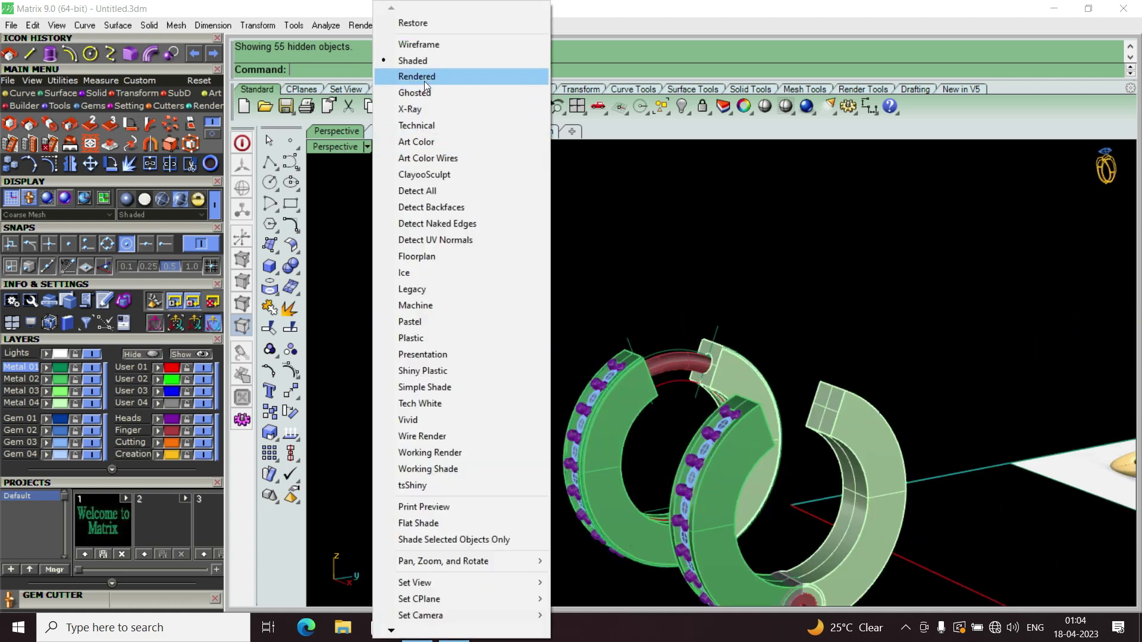
left_click(441, 306)
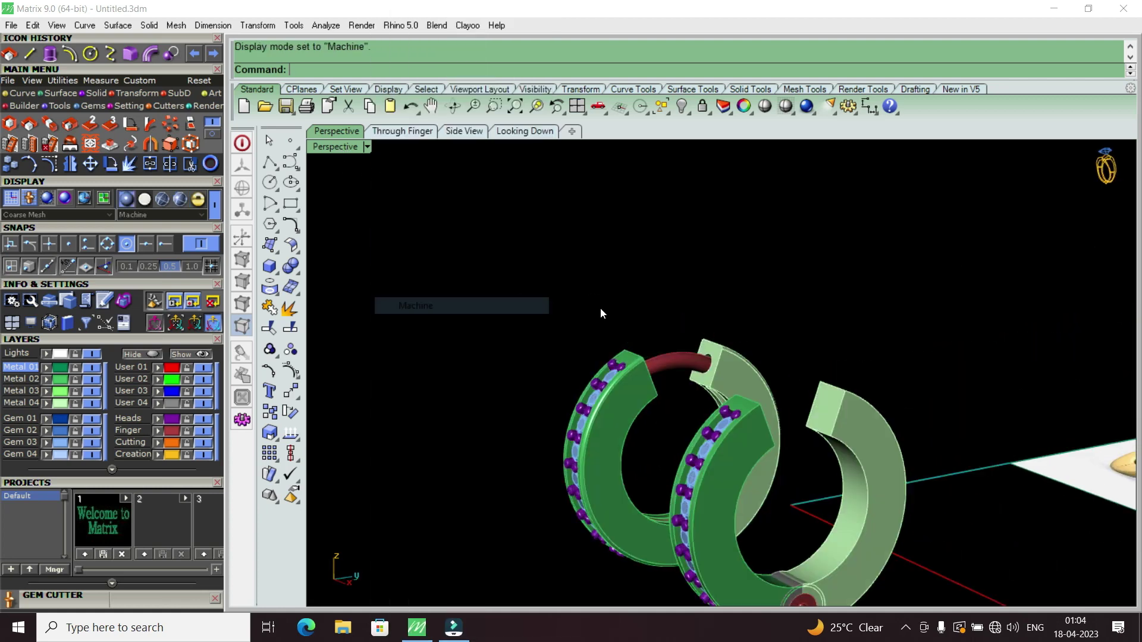
scroll(600, 308, "down", 3)
right_click_drag(601, 308, 723, 405)
scroll(723, 467, "up", 5)
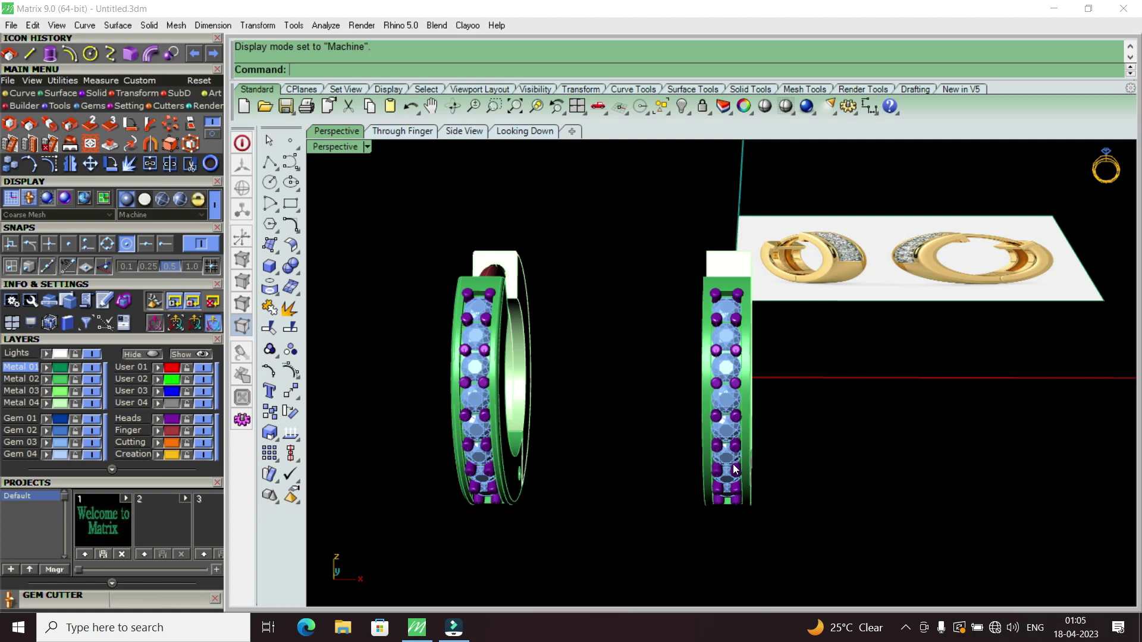
scroll(776, 375, "down", 2)
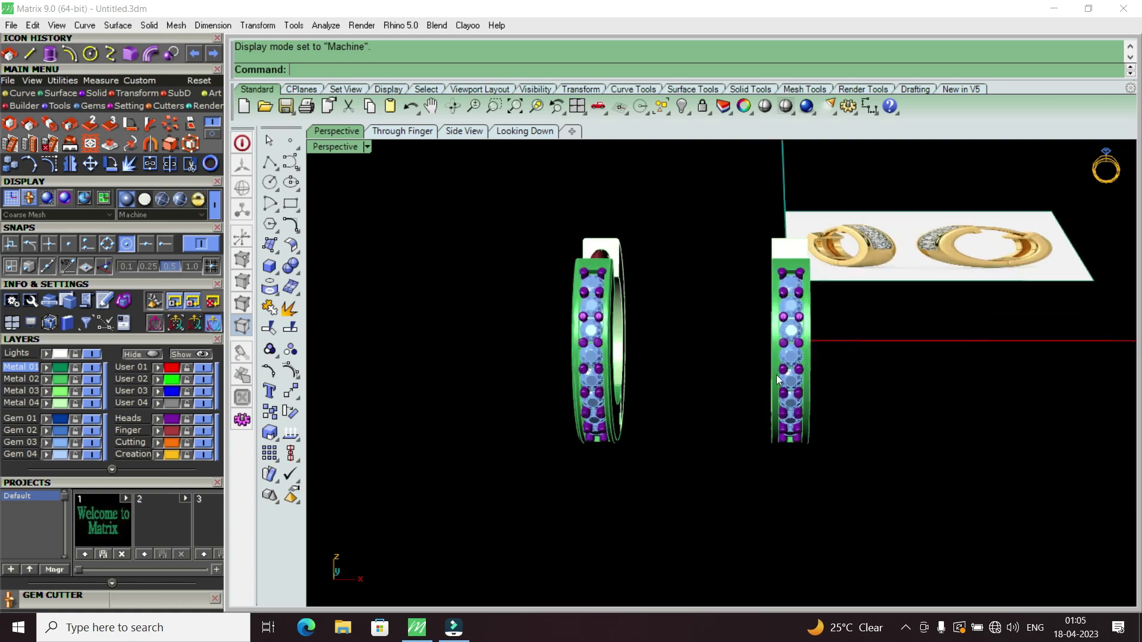
mouse_move(776, 374)
right_mouse_down()
mouse_move(794, 430)
mouse_move(651, 332)
mouse_move(655, 378)
mouse_move(700, 386)
right_mouse_up()
right_click_drag(747, 456, 650, 404)
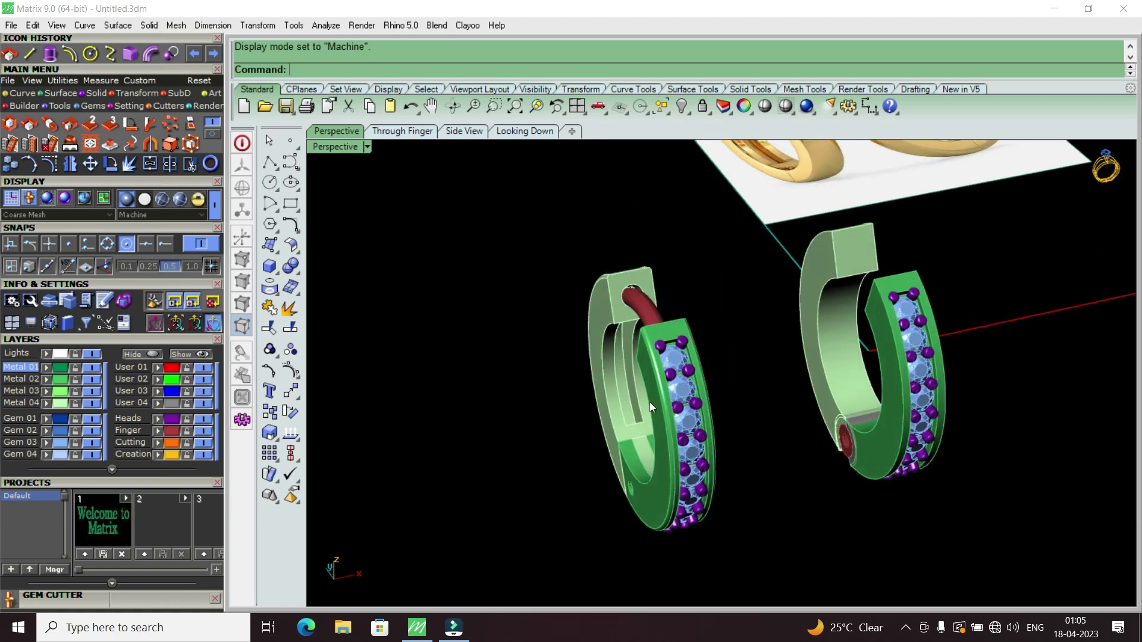
mouse_move(647, 360)
right_mouse_down()
mouse_move(640, 394)
mouse_move(805, 237)
mouse_move(708, 368)
mouse_move(892, 384)
mouse_move(708, 383)
right_mouse_up()
scroll(747, 466, "up", 3)
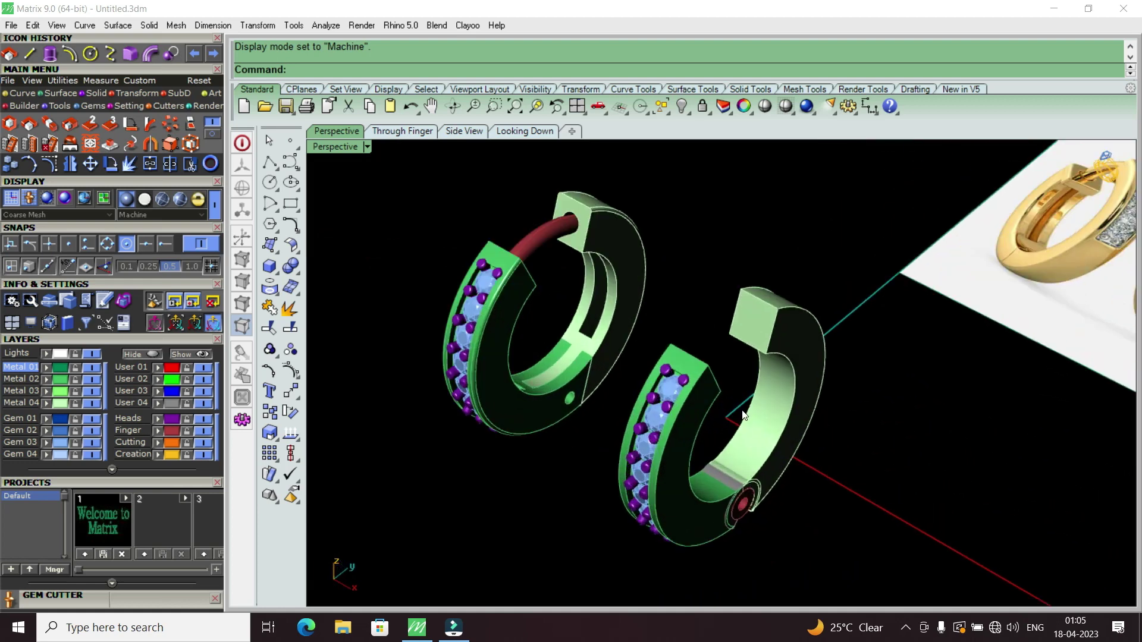
double_click(672, 383)
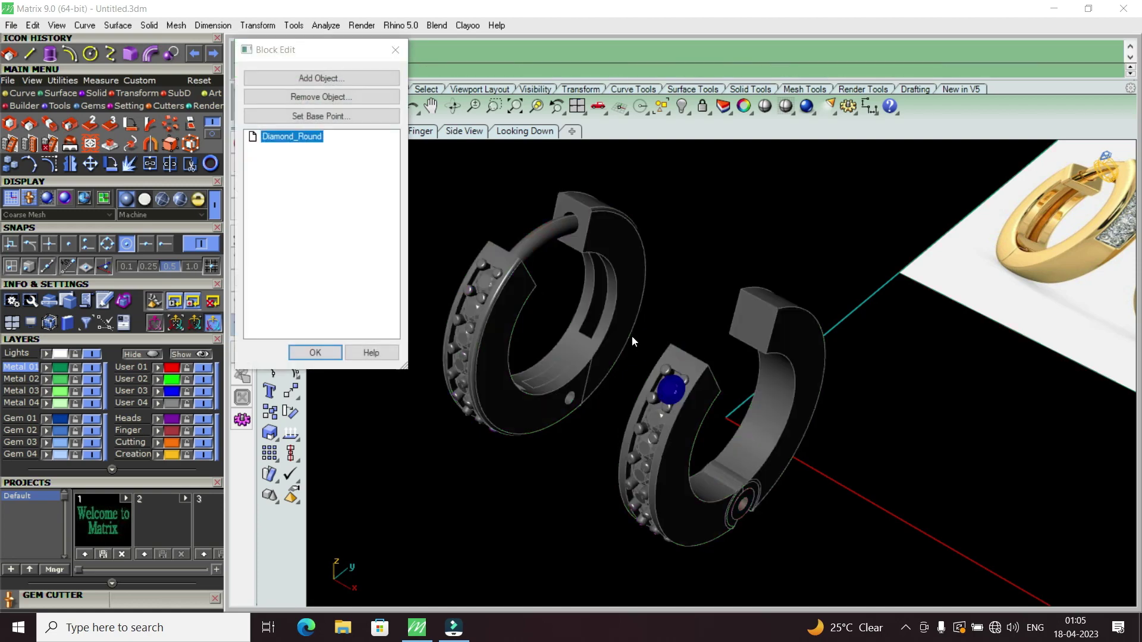
left_click(394, 50)
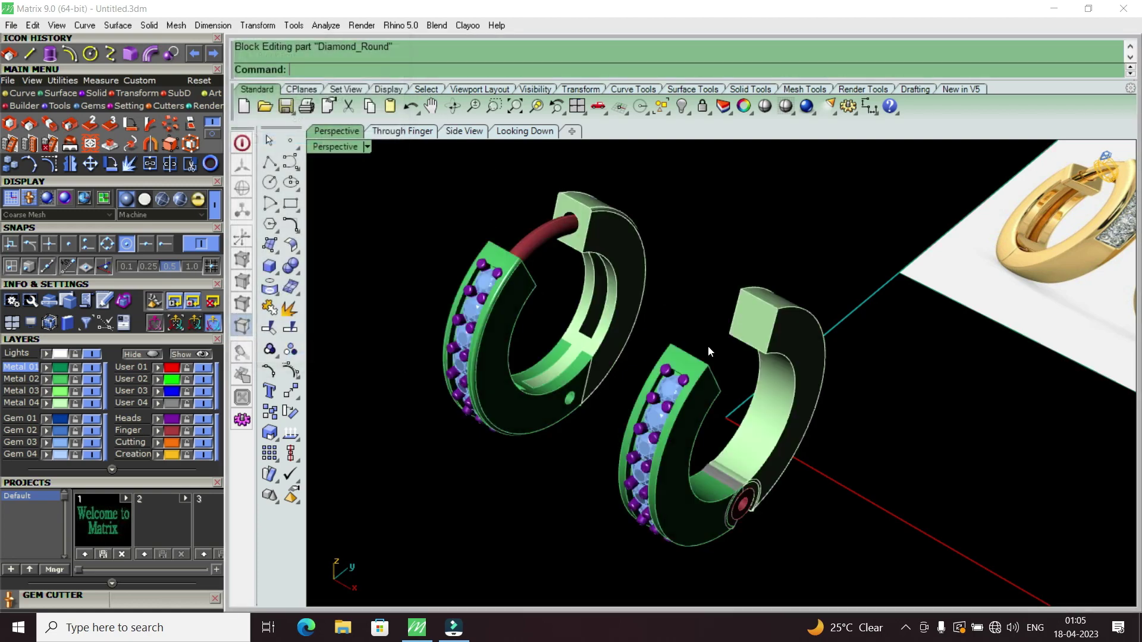
scroll(707, 374, "up", 3)
scroll(705, 404, "down", 3)
mouse_move(705, 404)
right_mouse_down()
mouse_move(610, 391)
mouse_move(761, 350)
right_mouse_up()
scroll(711, 404, "up", 2)
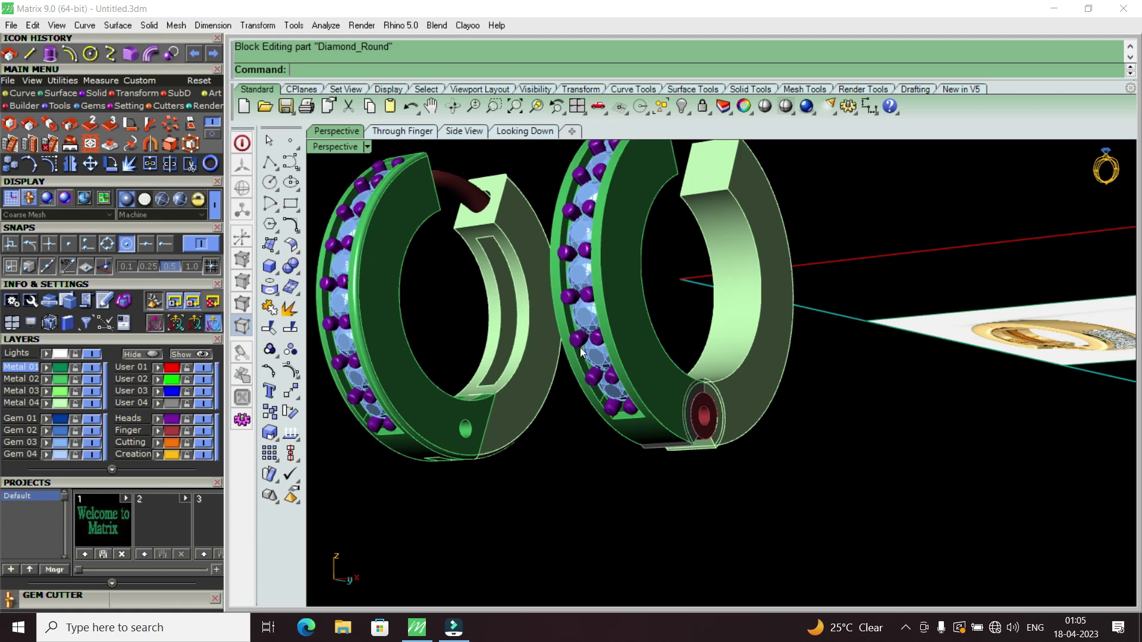
right_click_drag(580, 348, 781, 411)
right_click_drag(776, 422, 856, 501)
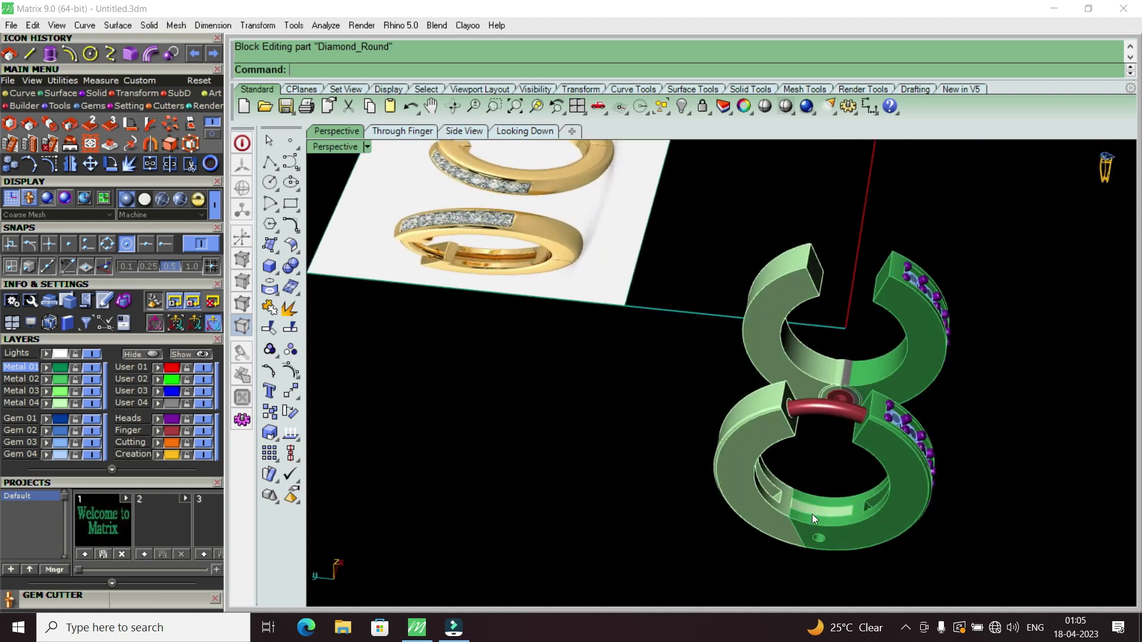
mouse_move(812, 514)
right_mouse_down()
mouse_move(834, 523)
mouse_move(816, 479)
right_mouse_up()
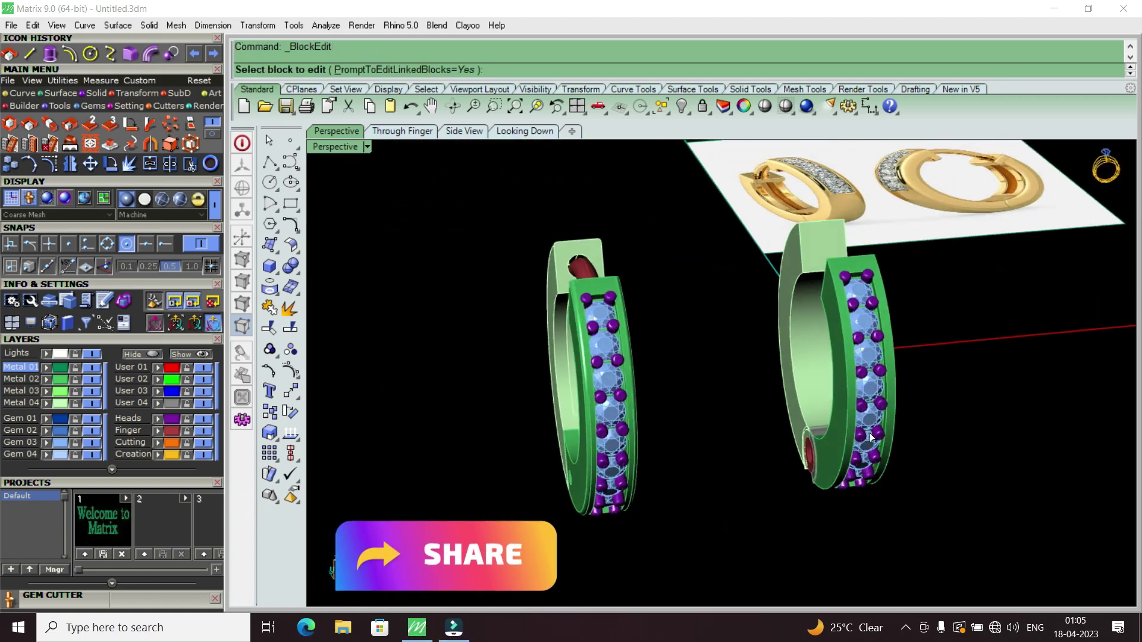
scroll(870, 437, "up", 5)
scroll(802, 441, "up", 3)
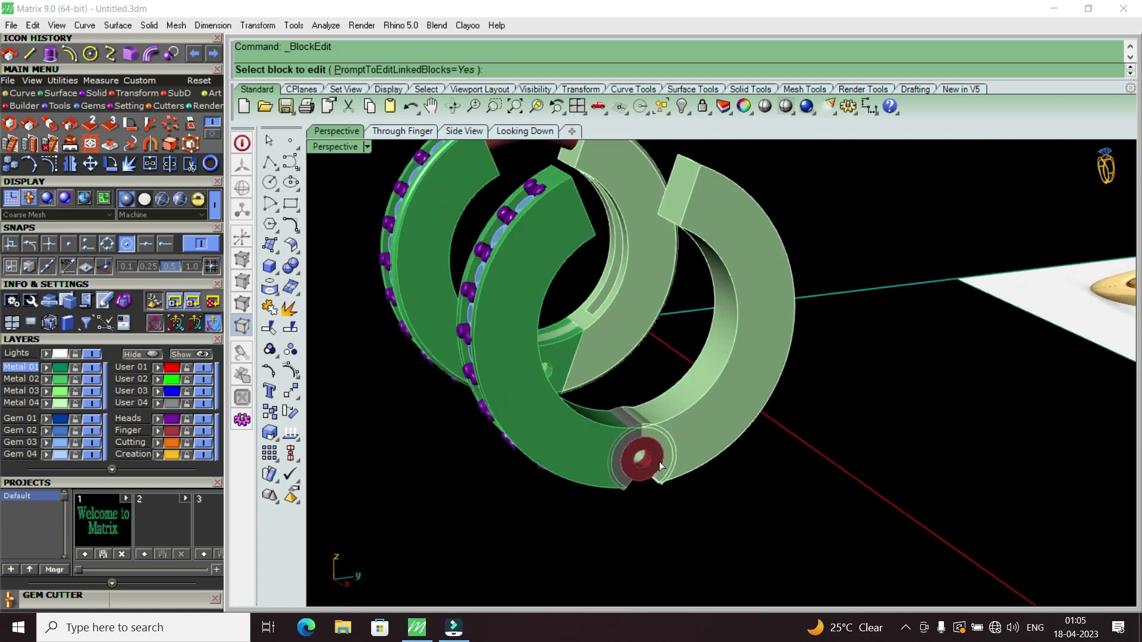
scroll(737, 446, "up", 3)
scroll(666, 408, "down", 5)
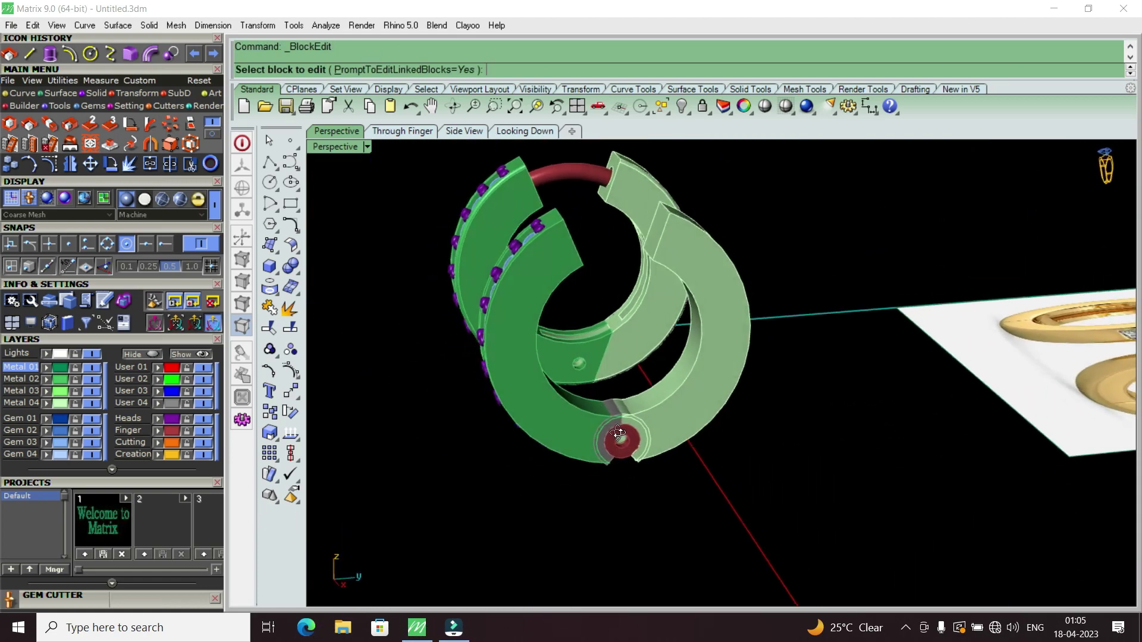
scroll(619, 418, "up", 5)
mouse_move(620, 419)
right_mouse_down()
mouse_move(600, 361)
mouse_move(776, 455)
mouse_move(780, 523)
mouse_move(750, 383)
mouse_move(682, 310)
mouse_move(653, 381)
mouse_move(683, 424)
right_mouse_up()
key("Escape")
scroll(636, 330, "down", 5)
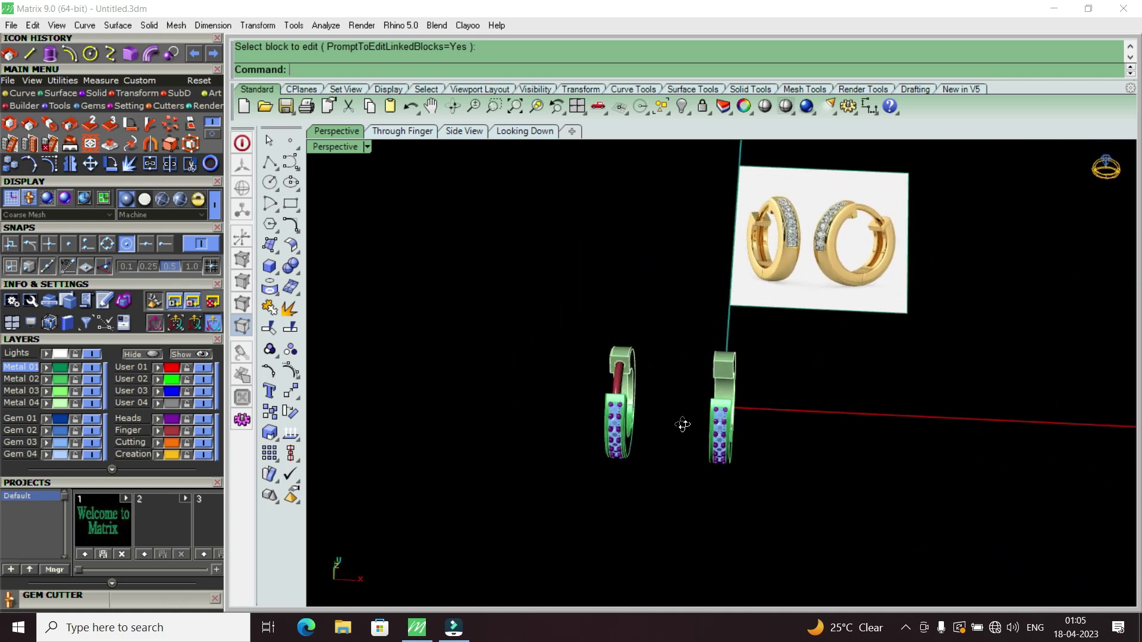
Step: Select the reference image plane and orbit around it to compare with the rings
left_click(791, 237)
scroll(826, 279, "up", 2)
scroll(828, 285, "up", 2)
scroll(828, 303, "up", 1)
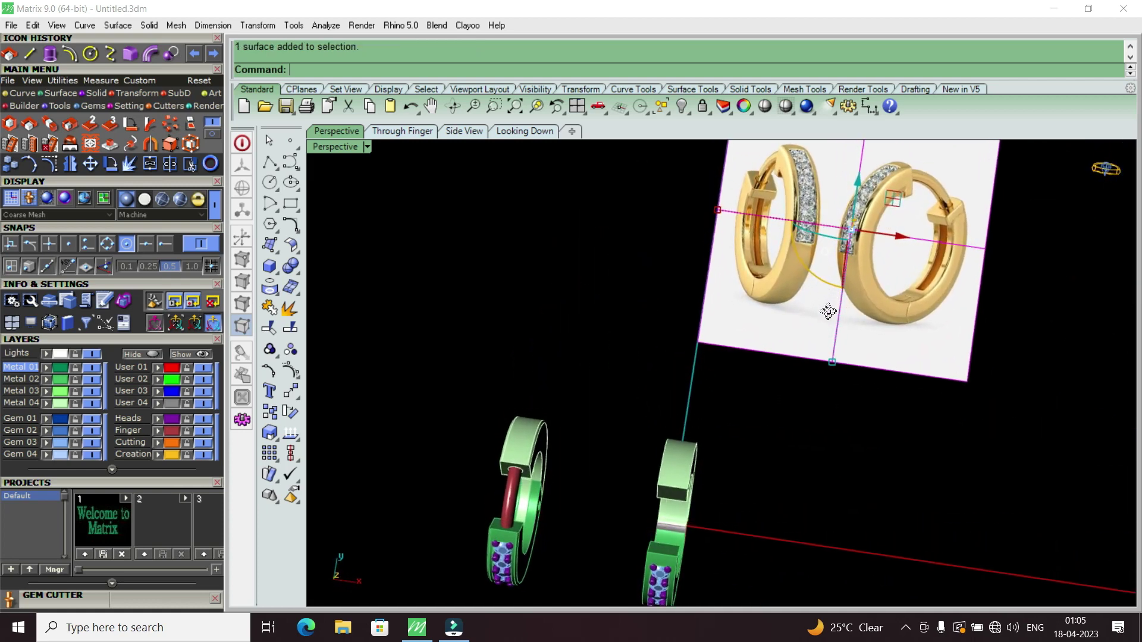
mouse_move(828, 311)
right_mouse_down()
mouse_move(755, 211)
mouse_move(737, 219)
mouse_move(772, 218)
mouse_move(832, 355)
right_mouse_up()
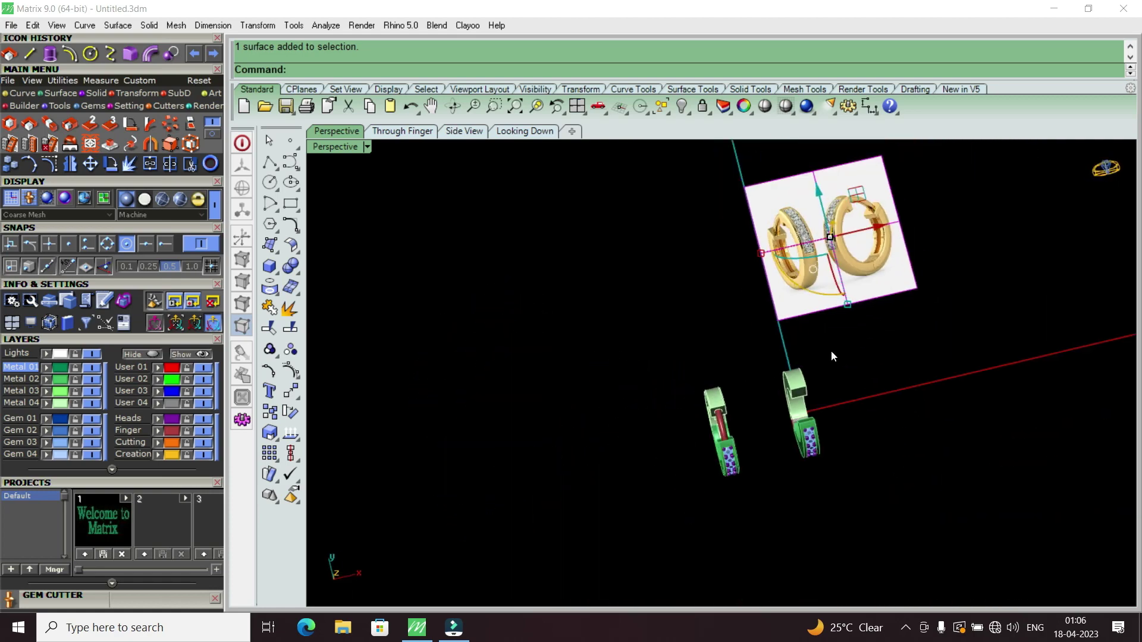
scroll(763, 435, "up", 3)
scroll(767, 434, "down", 3)
scroll(776, 337, "up", 3)
scroll(700, 347, "up", 1)
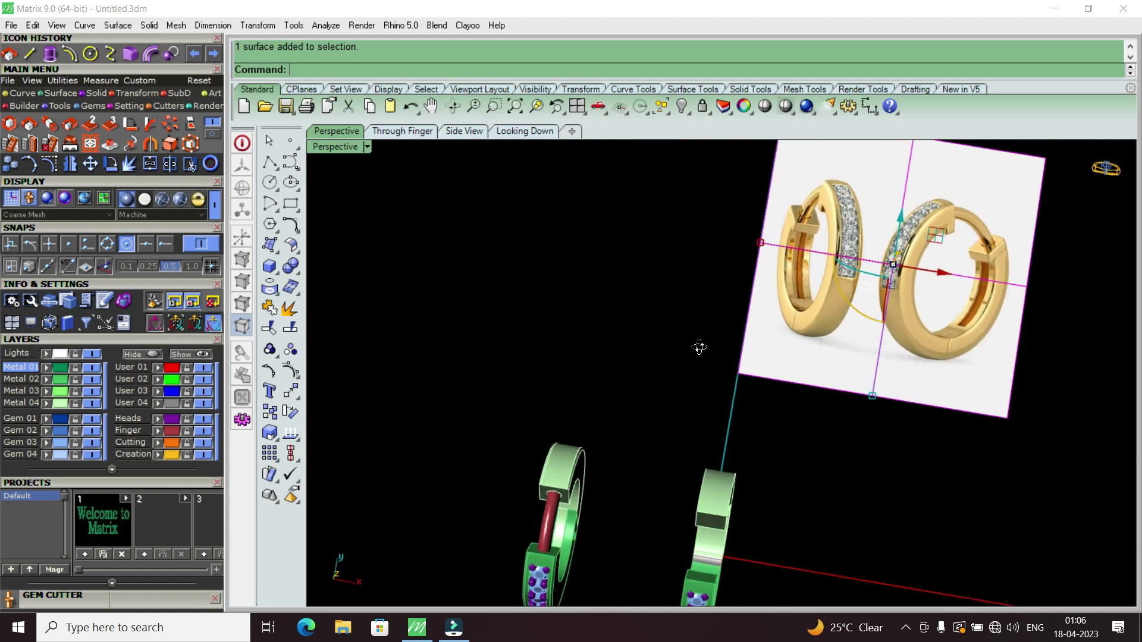
mouse_move(700, 348)
right_mouse_down()
mouse_move(740, 298)
mouse_move(752, 423)
right_mouse_up()
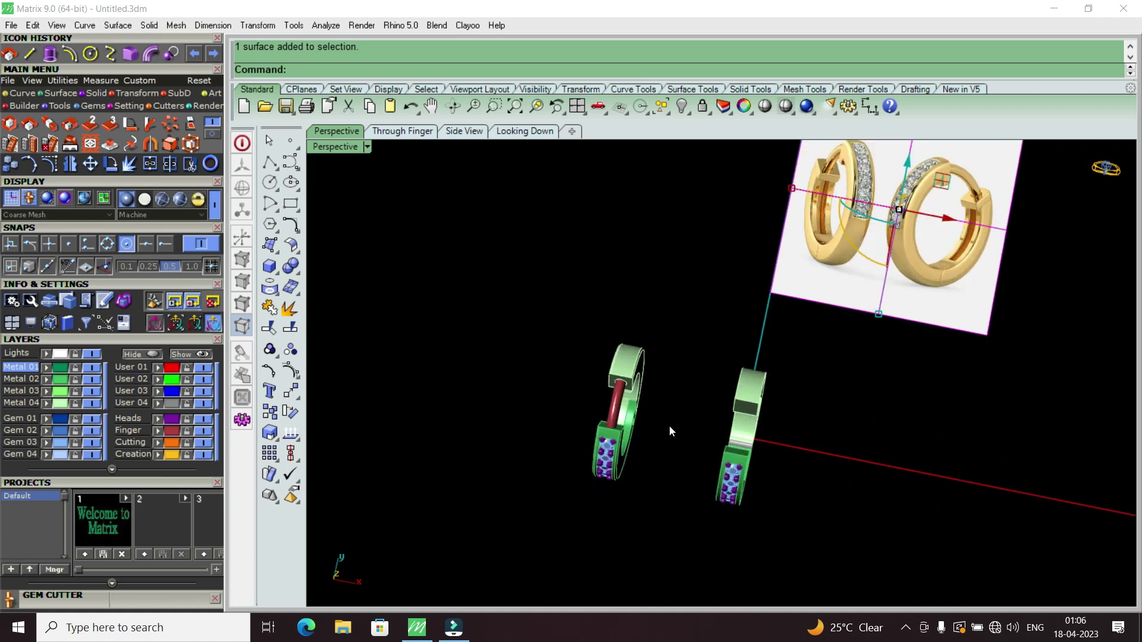
scroll(893, 309, "up", 2)
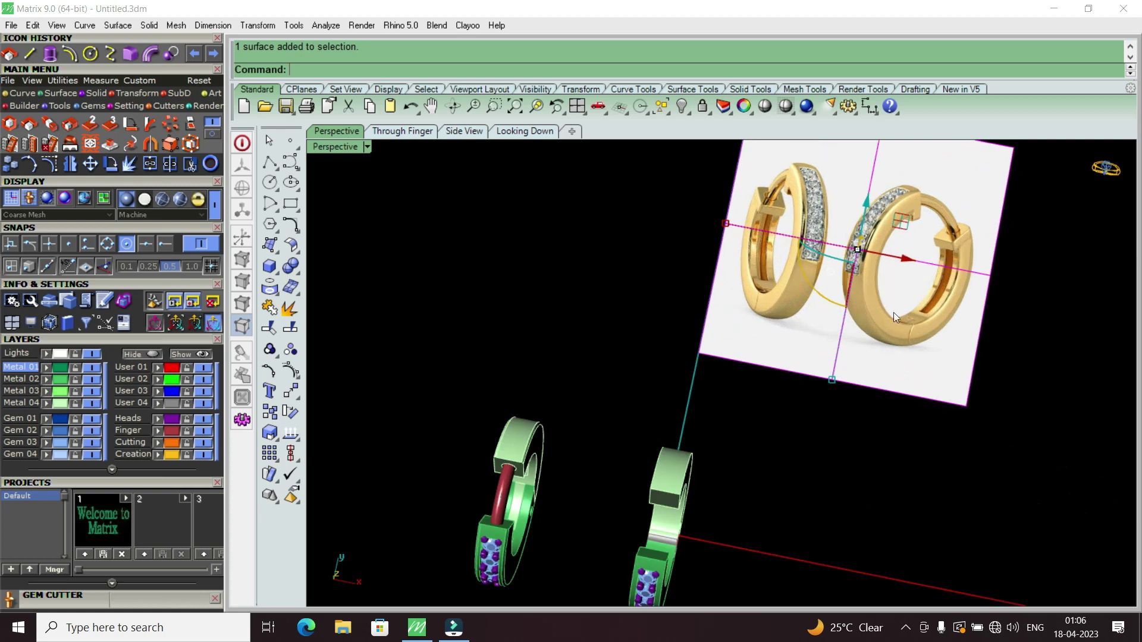
scroll(890, 271, "up", 2)
mouse_move(890, 272)
right_mouse_down()
mouse_move(819, 278)
mouse_move(626, 409)
right_mouse_up()
Step: Take a final look at both rings and minimize the Matrix window
right_click(733, 285)
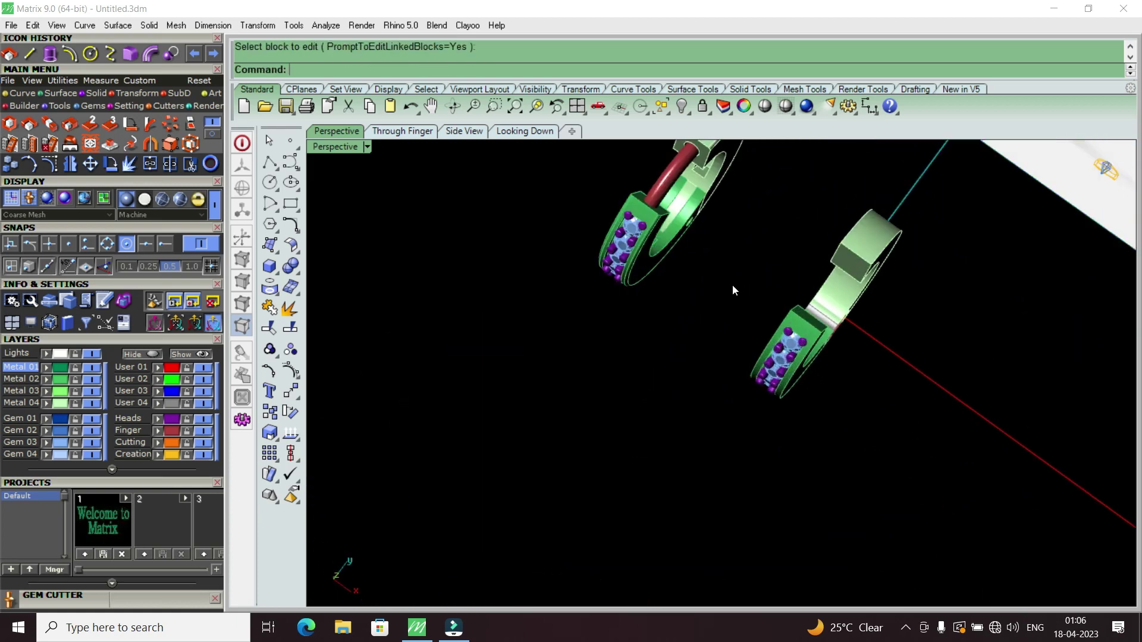
mouse_move(732, 284)
right_mouse_down()
mouse_move(690, 352)
mouse_move(766, 305)
mouse_move(797, 359)
mouse_move(767, 377)
mouse_move(702, 466)
mouse_move(743, 428)
mouse_move(782, 415)
mouse_move(761, 401)
right_mouse_up()
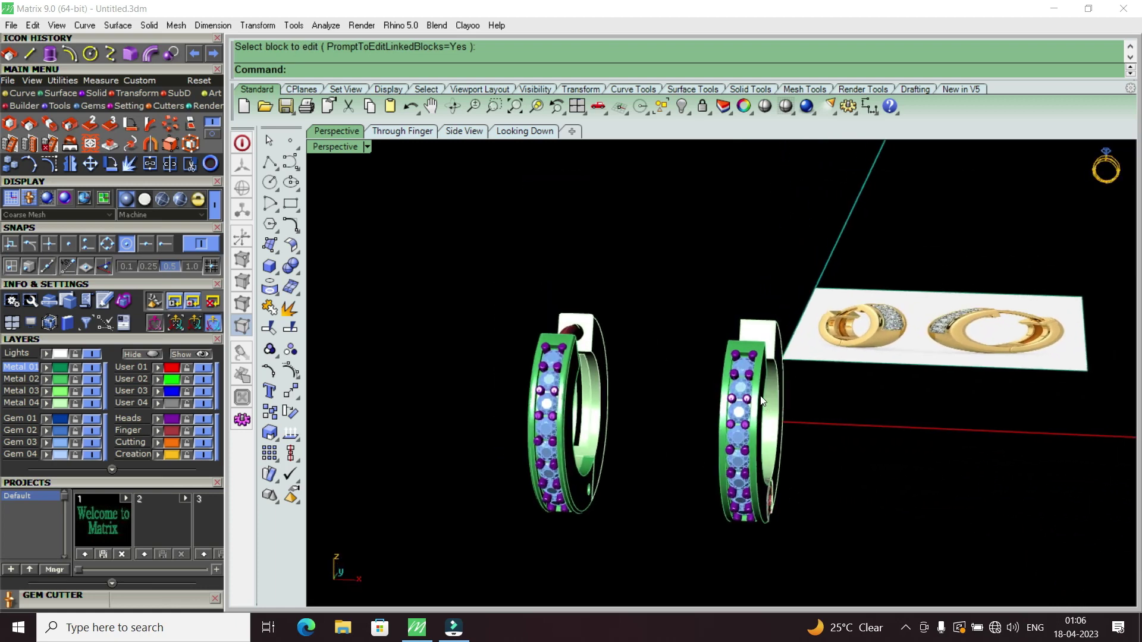
left_click(1054, 7)
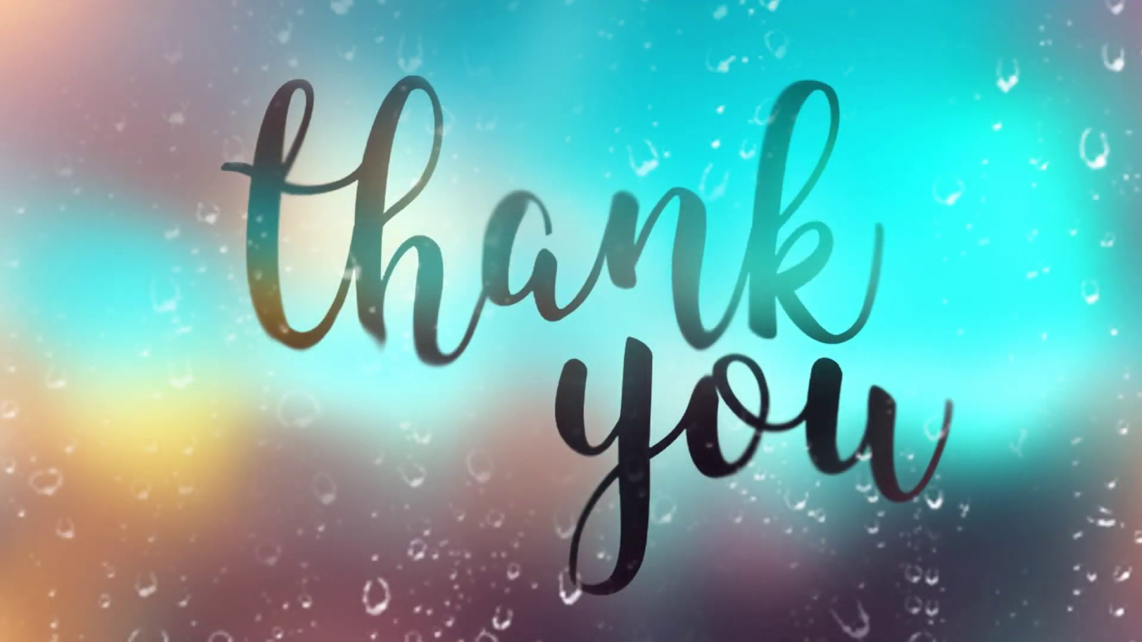